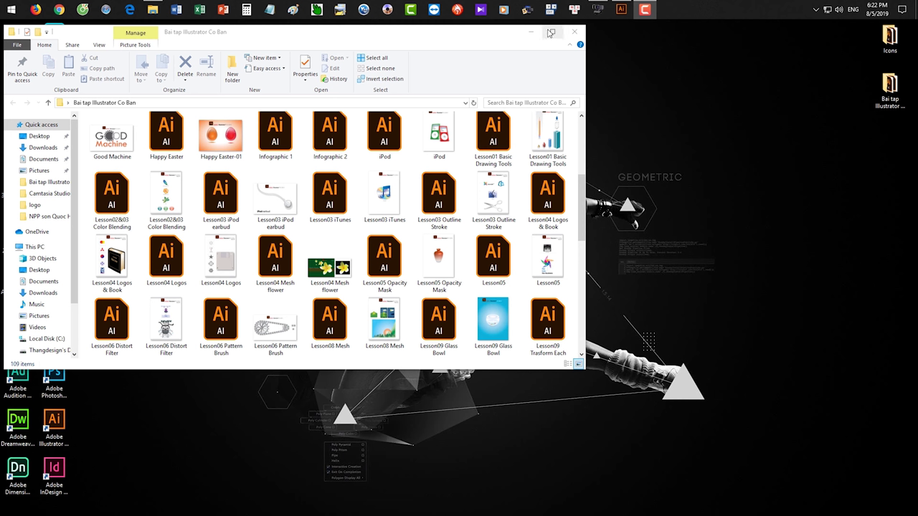
# Open the Lesson04 Logos Illustrator file from the Bai tap Illustrator Co Ban folder
pyautogui.click(552, 31)
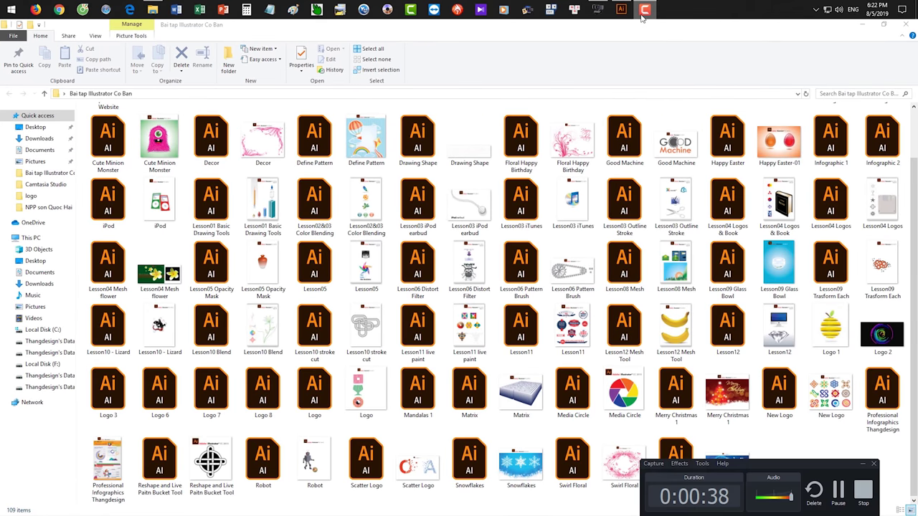
pyautogui.click(644, 11)
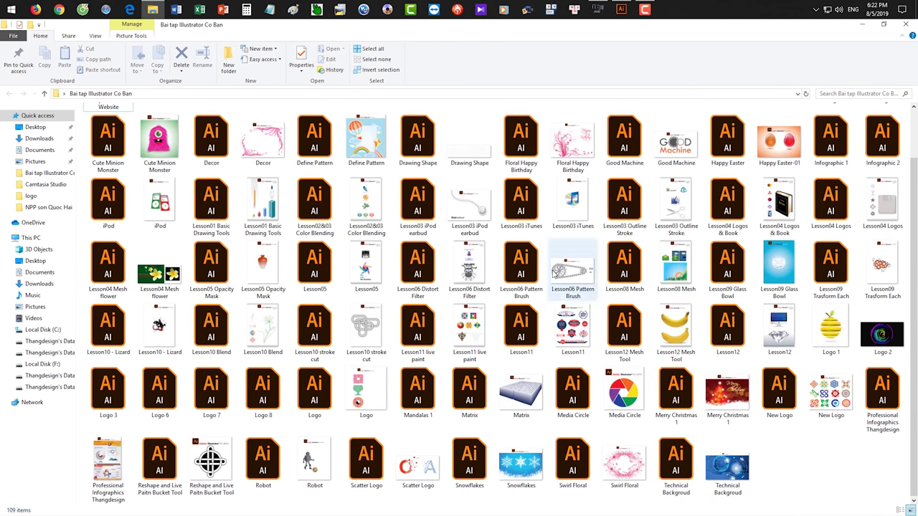
pyautogui.scroll(1, 461, 294)
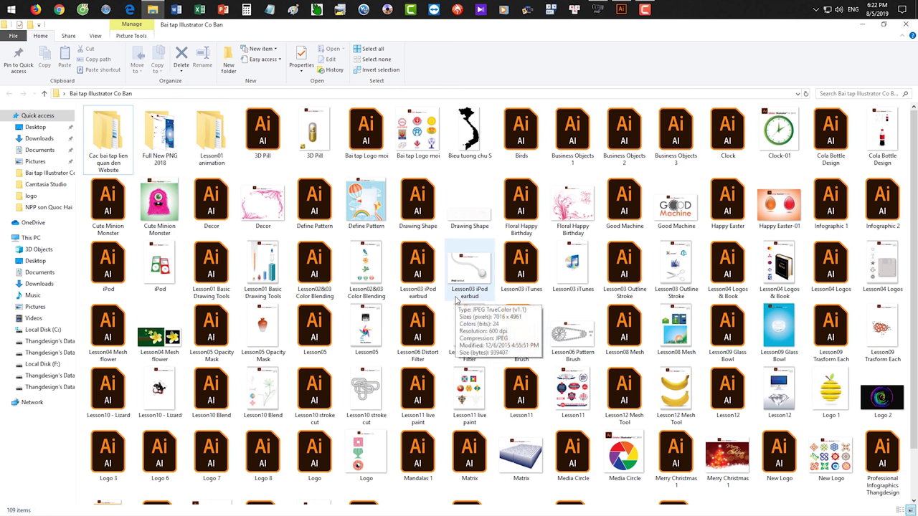
pyautogui.click(844, 269)
pyautogui.doubleClick(843, 267)
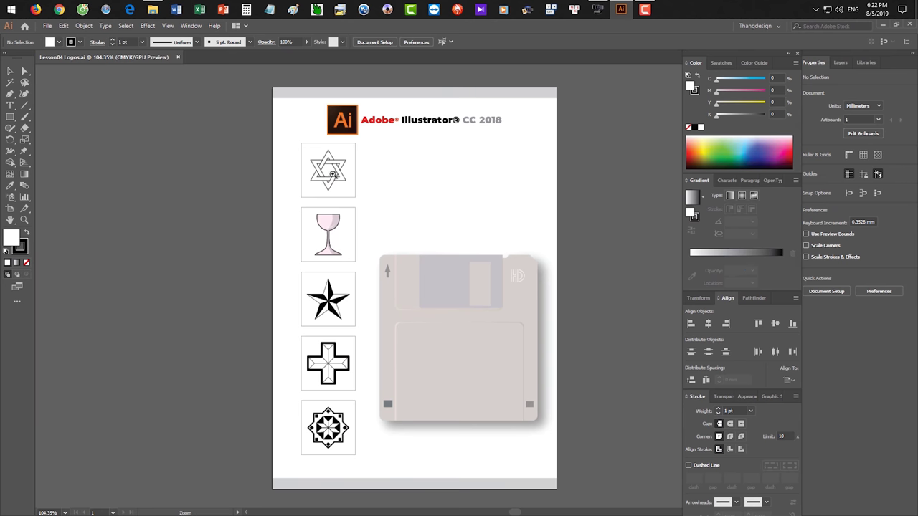
# Examine the interlaced six-pointed star up close and the other logos on the artboard
pyautogui.scroll(4, 330, 172)
pyautogui.moveTo(386, 314); pyautogui.dragTo(398, 328)
pyautogui.moveTo(322, 175); pyautogui.dragTo(412, 295)
pyautogui.moveTo(389, 263); pyautogui.dragTo(416, 295)
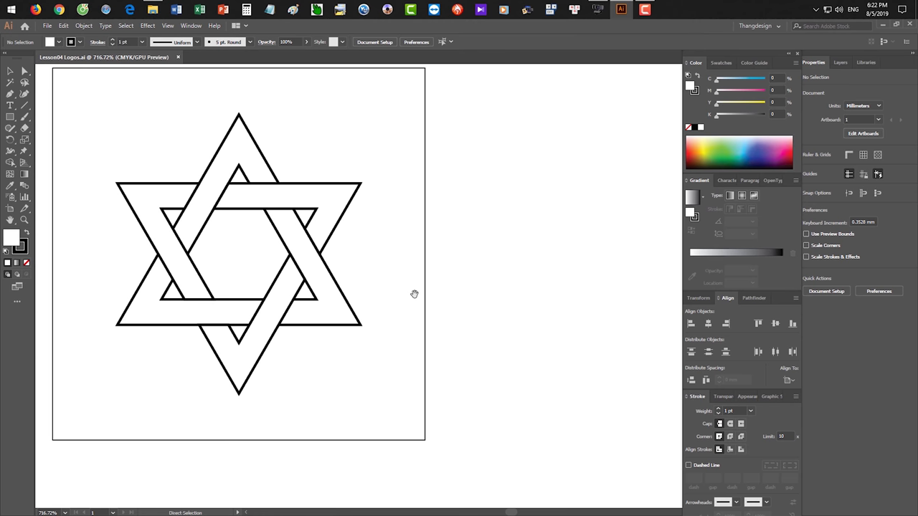
pyautogui.scroll(-4, 414, 294)
pyautogui.scroll(-5, 444, 339)
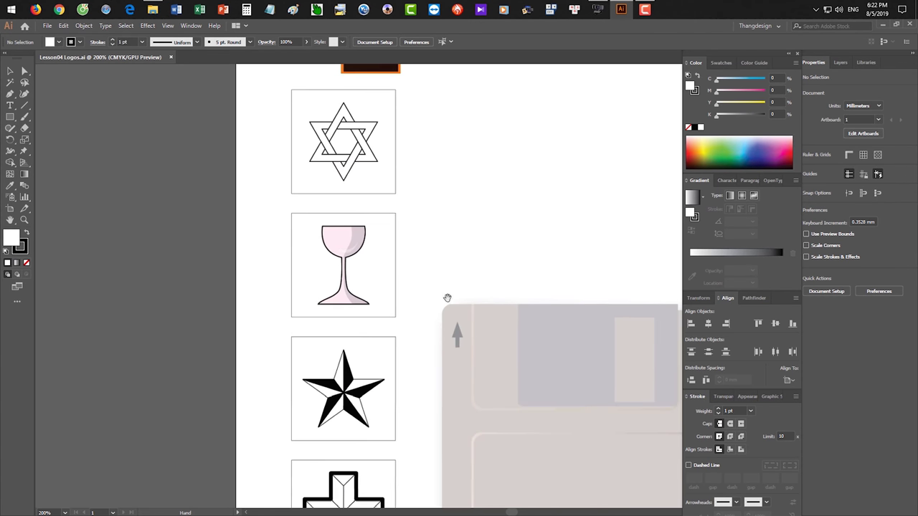
pyautogui.scroll(5, 358, 334)
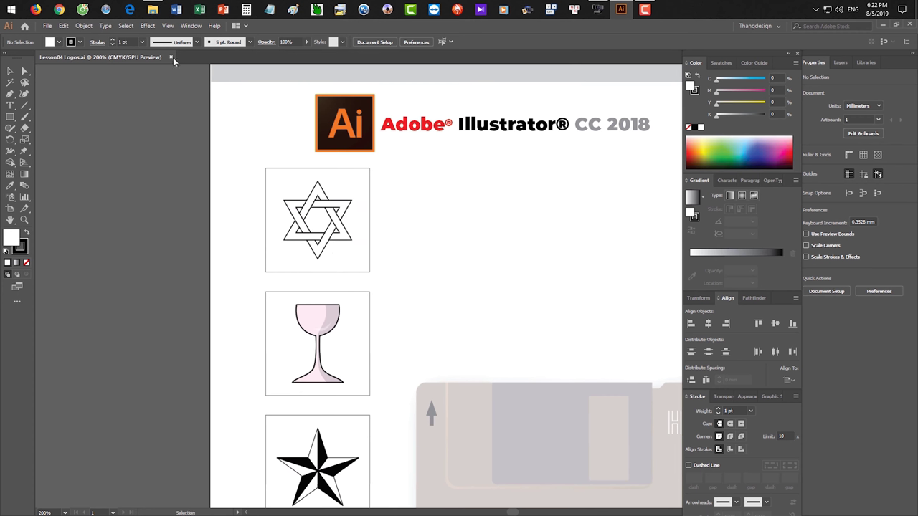
# Switch to File Explorer and open the Lesson05 and Lesson03 Outline Stroke Illustrator files
pyautogui.click(153, 9)
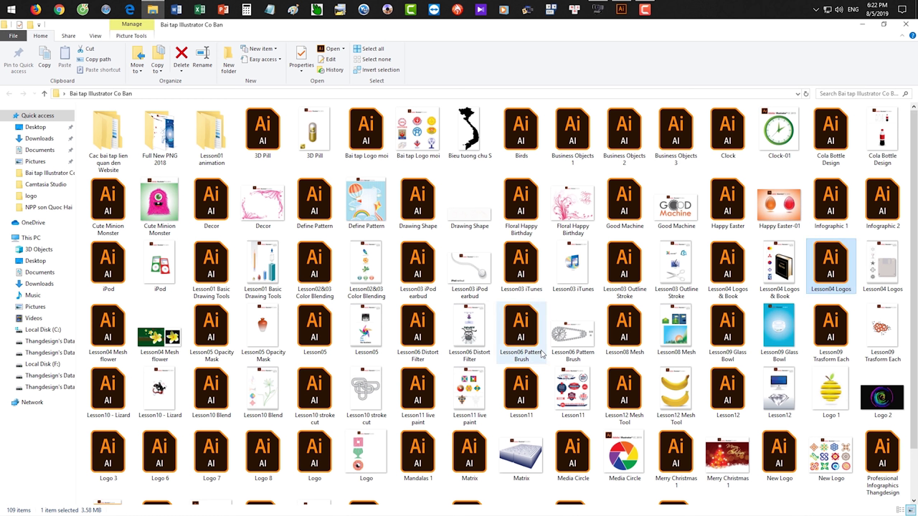
pyautogui.doubleClick(326, 324)
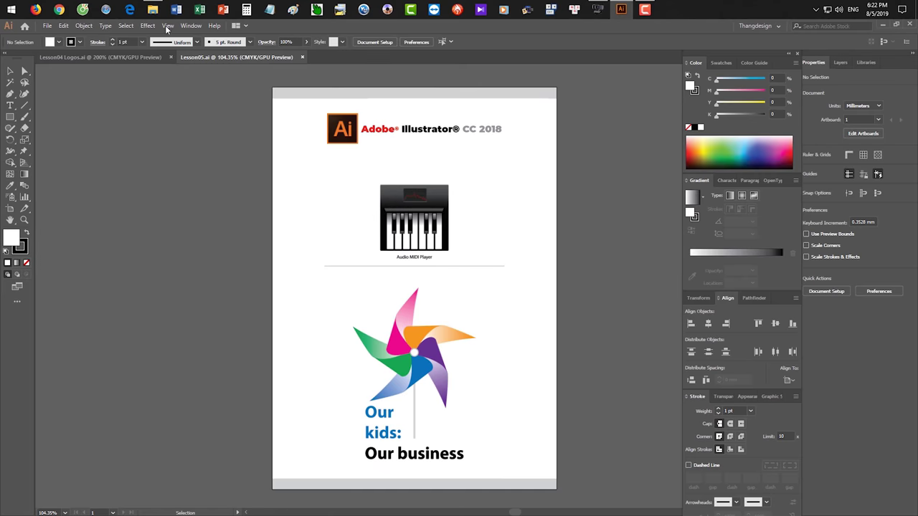
pyautogui.click(158, 11)
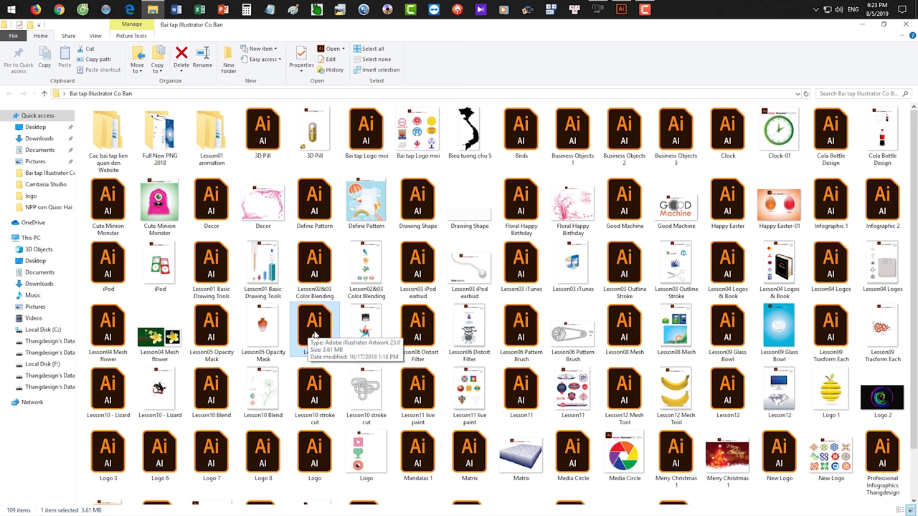
pyautogui.scroll(-1, 313, 335)
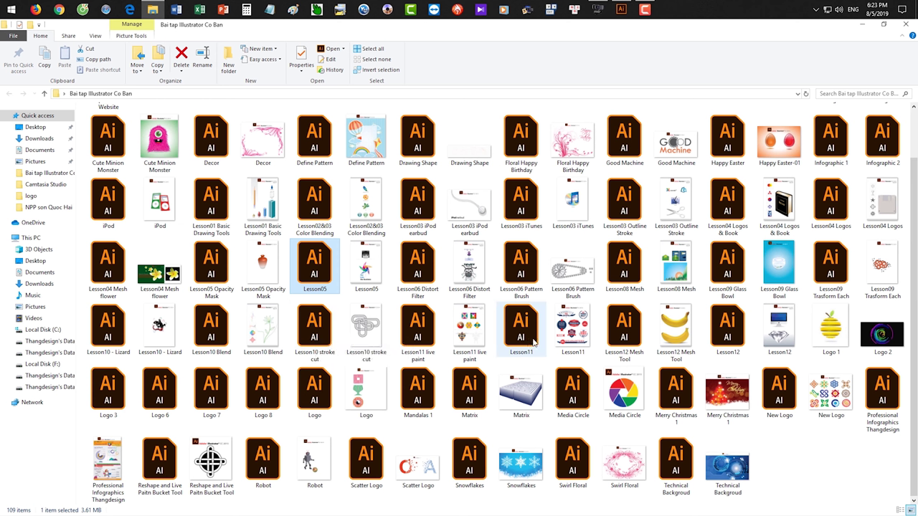
pyautogui.click(625, 207)
pyautogui.doubleClick(625, 207)
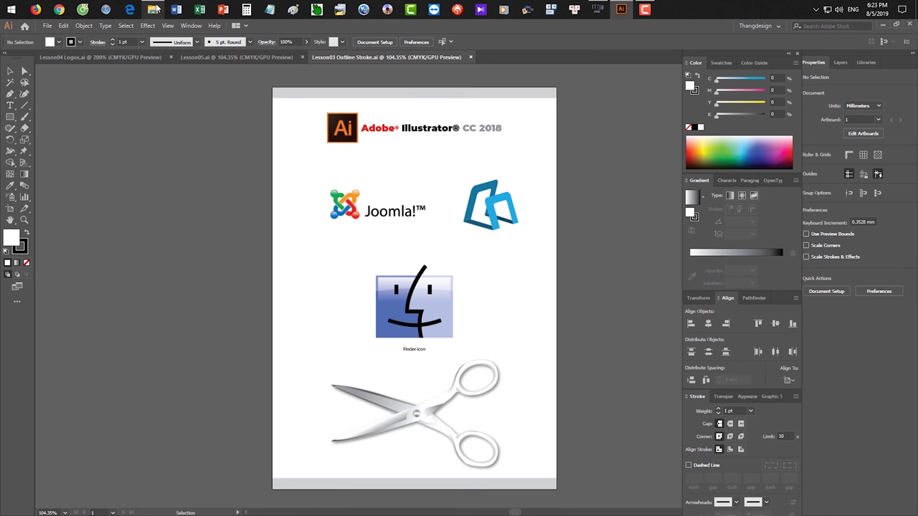
# Open the Lesson02&03 Color Blending and Bai tap Logo moi Illustrator files from the same exercise folder
pyautogui.click(155, 8)
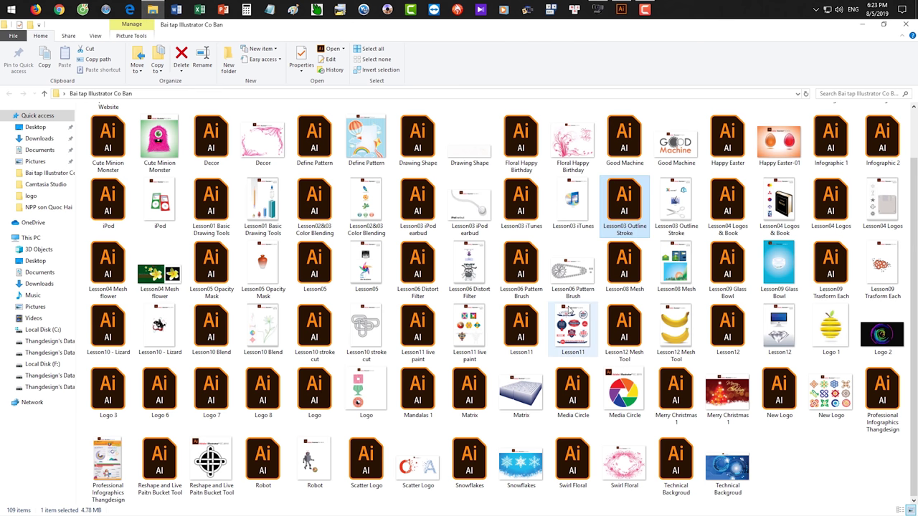
pyautogui.click(454, 318)
pyautogui.press('Home')
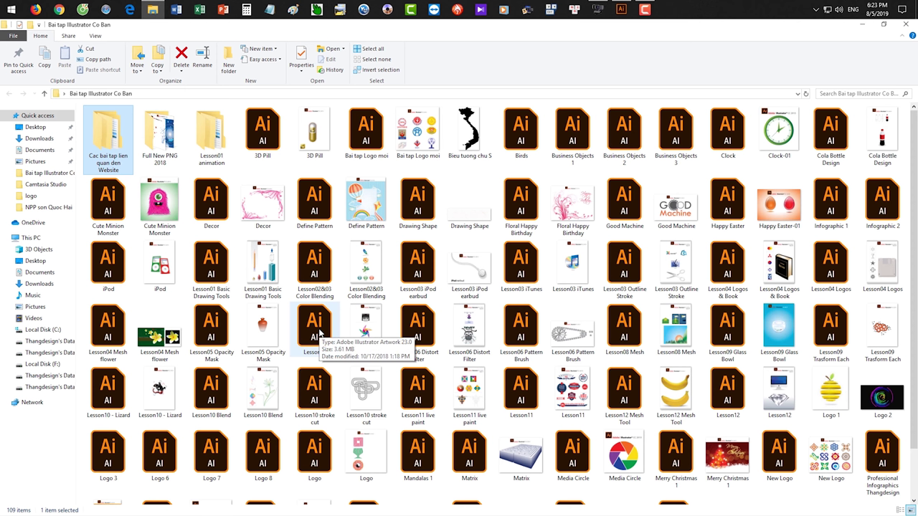
pyautogui.doubleClick(315, 265)
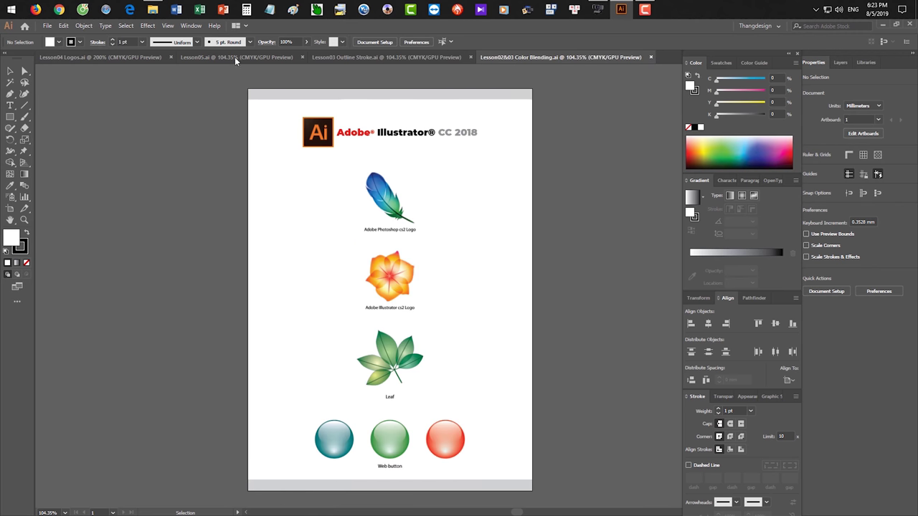
pyautogui.click(153, 9)
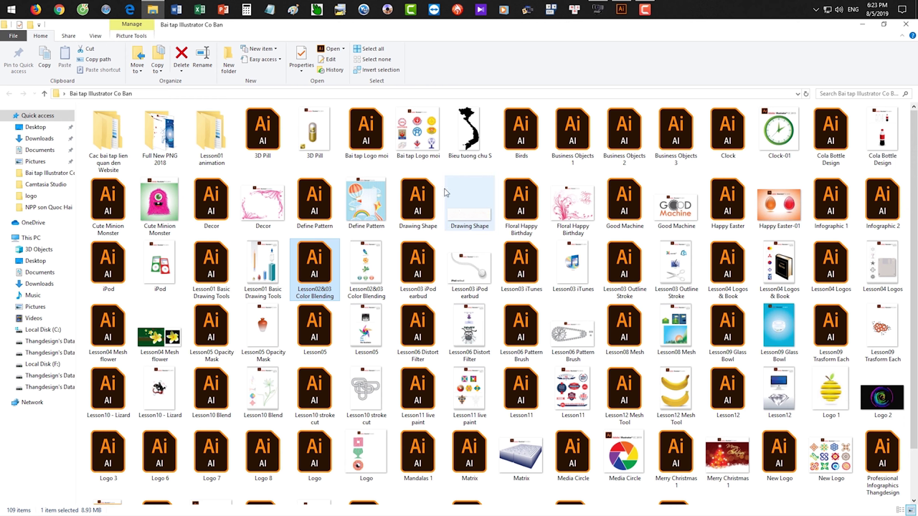
pyautogui.doubleClick(381, 132)
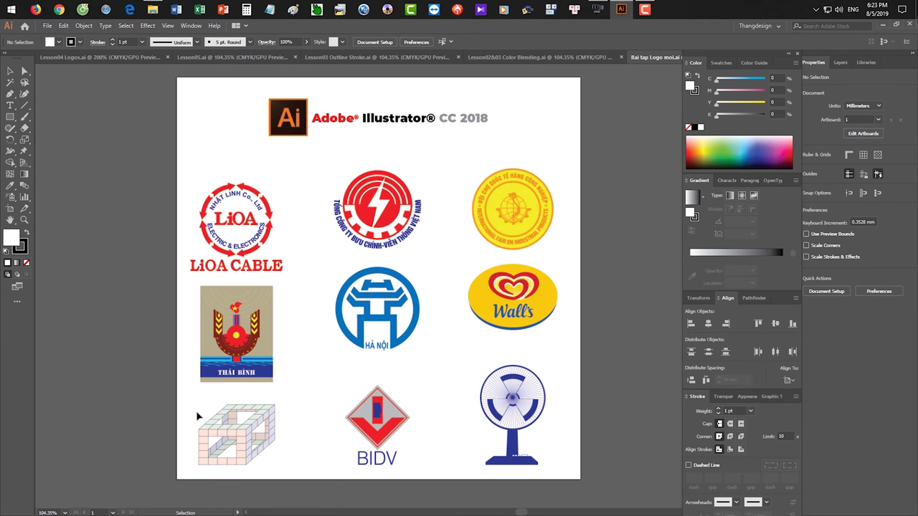
# Return to the Lesson04 Logos document and examine how the bands of the six-pointed star interlace
pyautogui.click(73, 61)
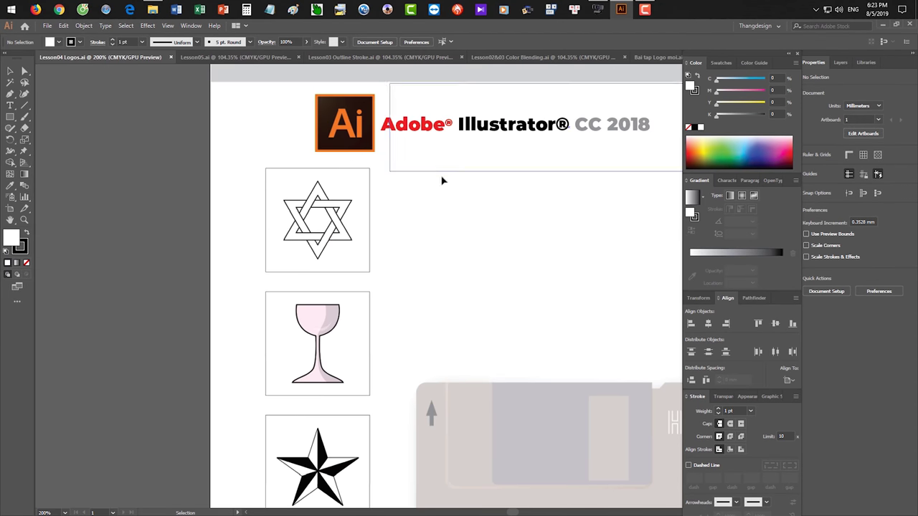
pyautogui.moveTo(498, 242); pyautogui.dragTo(433, 229)
pyautogui.moveTo(506, 263); pyautogui.dragTo(505, 241)
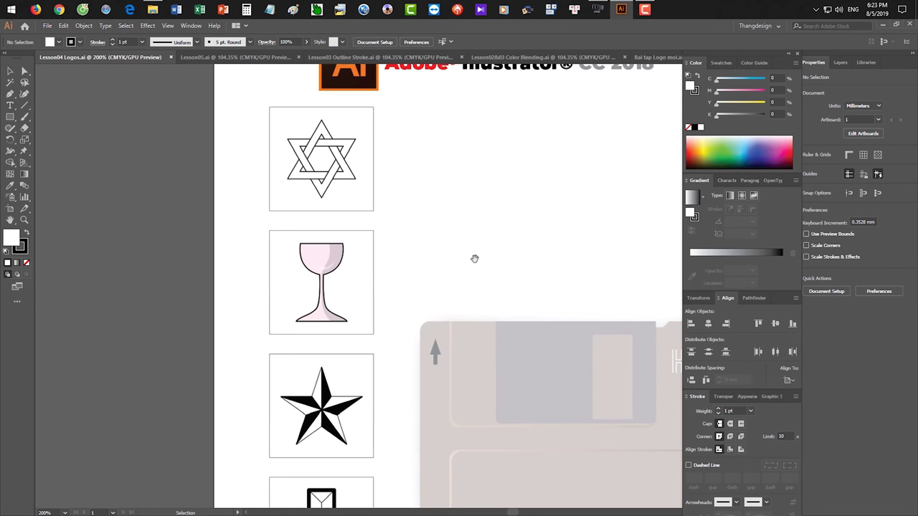
pyautogui.press('z')
pyautogui.moveTo(320, 162); pyautogui.dragTo(408, 225)
pyautogui.moveTo(348, 160); pyautogui.dragTo(441, 291)
pyautogui.moveTo(495, 263); pyautogui.dragTo(471, 257)
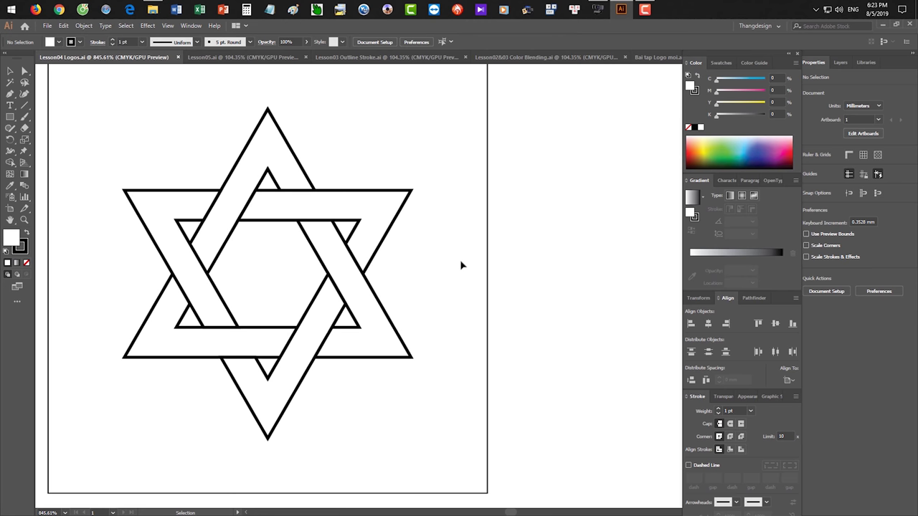
pyautogui.press('space')
pyautogui.moveTo(409, 232)
pyautogui.mouseDown()
pyautogui.moveTo(424, 250)
pyautogui.moveTo(424, 235)
pyautogui.mouseUp()
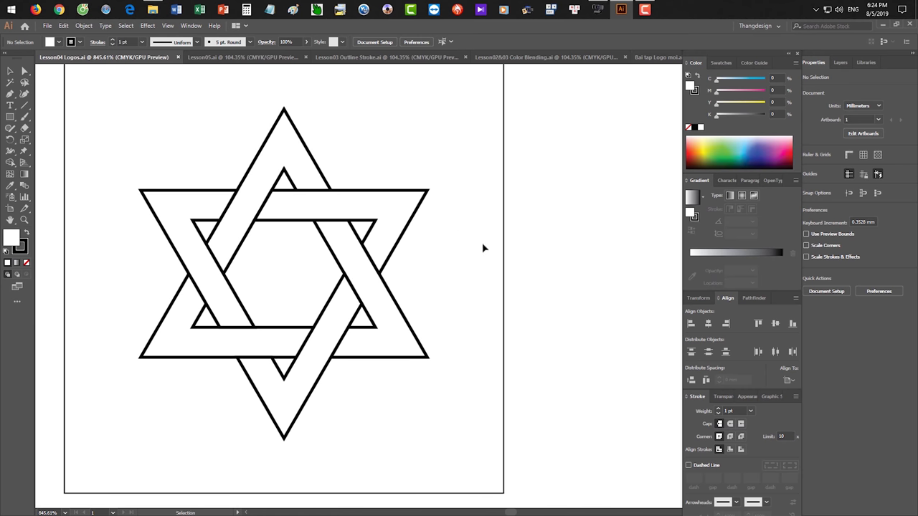
pyautogui.hotkey('ctrl', '-')
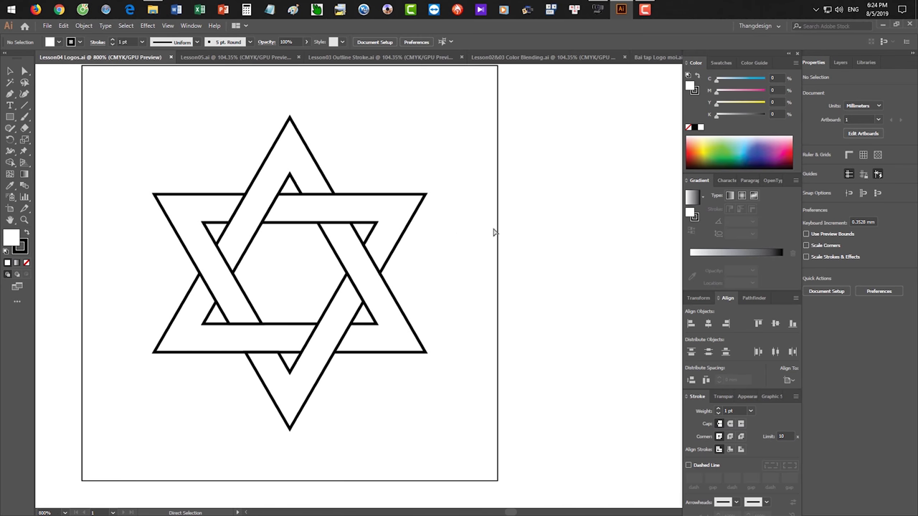
pyautogui.press('z')
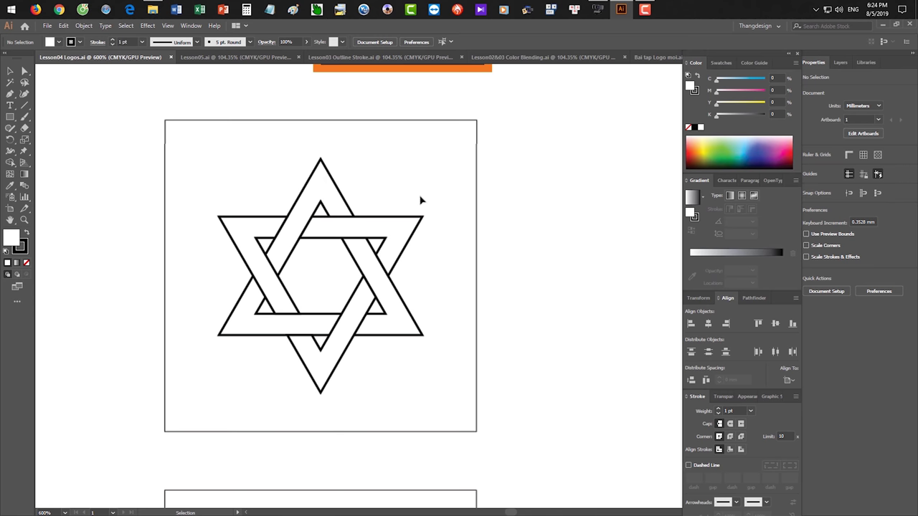
pyautogui.moveTo(448, 257); pyautogui.dragTo(482, 279)
pyautogui.press('space')
pyautogui.moveTo(542, 288); pyautogui.dragTo(476, 290)
# Change the setting of the Vietnamese keyboard tool running in the background, then return to the star logo
pyautogui.click(816, 9)
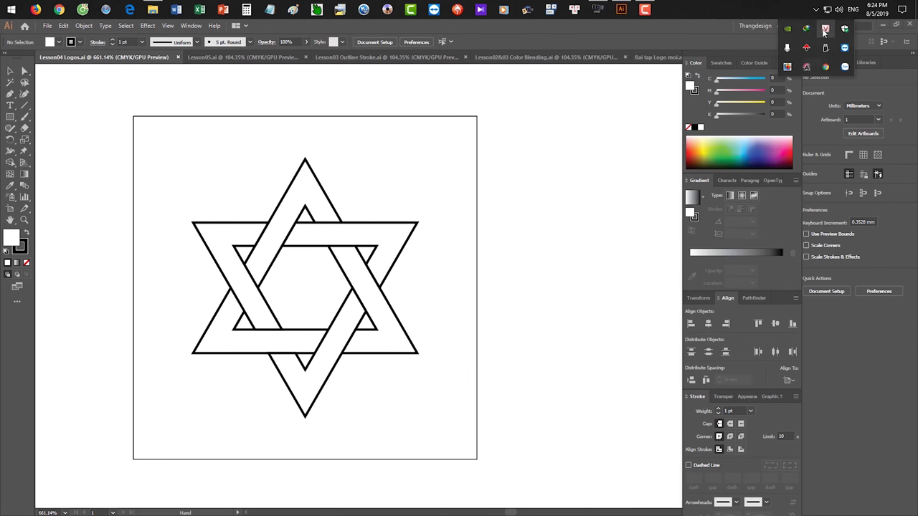
pyautogui.rightClick(825, 28)
pyautogui.click(741, 162)
pyautogui.moveTo(479, 250)
pyautogui.mouseDown()
pyautogui.moveTo(440, 237)
pyautogui.moveTo(482, 260)
pyautogui.mouseUp()
pyautogui.moveTo(484, 262); pyautogui.dragTo(435, 259)
pyautogui.moveTo(435, 259); pyautogui.dragTo(418, 255)
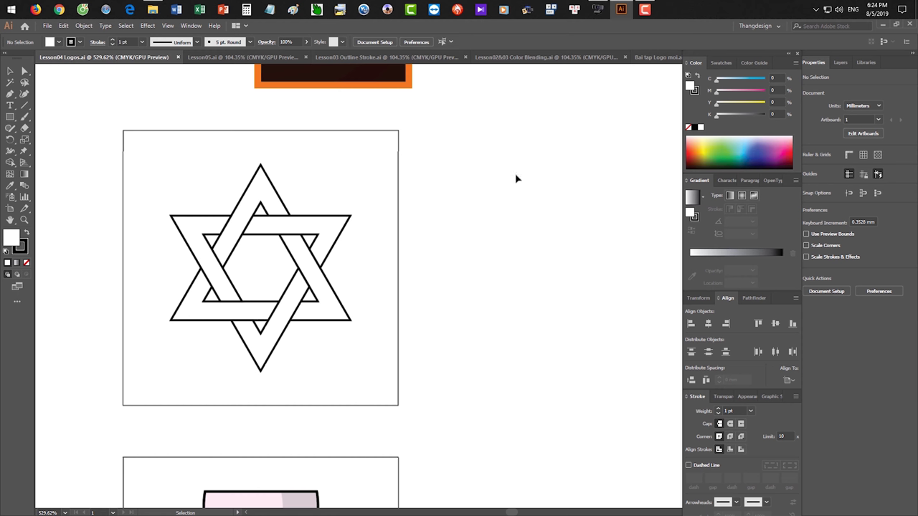
pyautogui.click(10, 117)
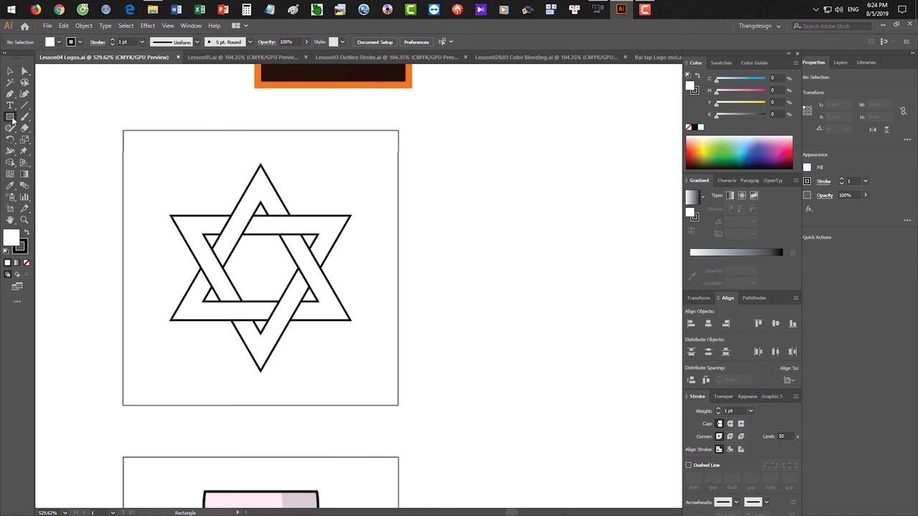
pyautogui.moveTo(10, 117); pyautogui.dragTo(20, 135)
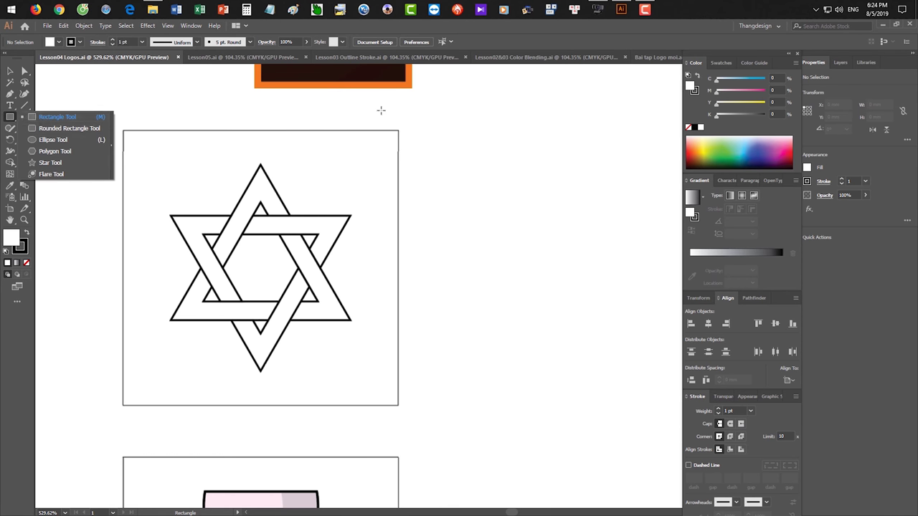
pyautogui.click(416, 149)
pyautogui.click(477, 289)
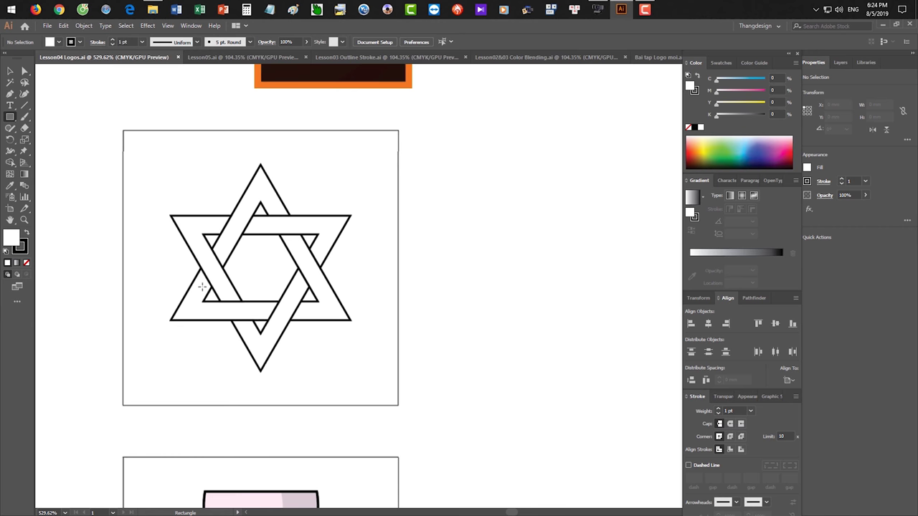
# Draw an upright three-sided polygon about 18.4 mm wide above and beside the framed star
pyautogui.moveTo(10, 116); pyautogui.dragTo(40, 152)
pyautogui.moveTo(485, 136); pyautogui.dragTo(540, 188)
pyautogui.press('Down')
pyautogui.press('Down')
pyautogui.press('Down')
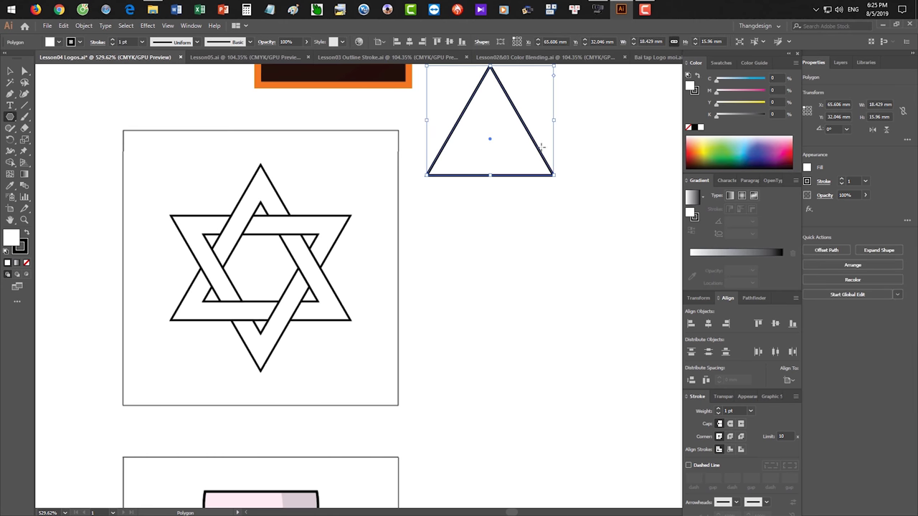
# Make a smaller concentric copy of the triangle, scaled about its centre to about 11 mm wide
pyautogui.press('v')
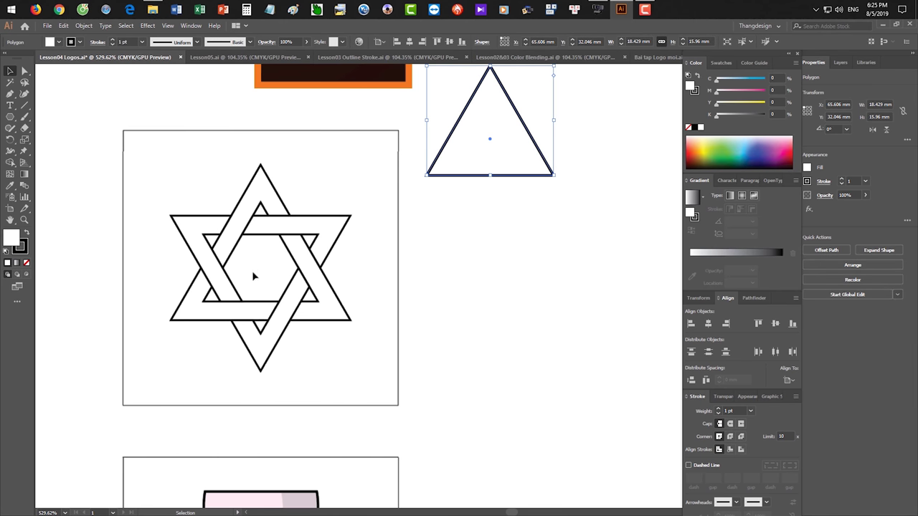
pyautogui.scroll(3, 481, 190)
pyautogui.press('a')
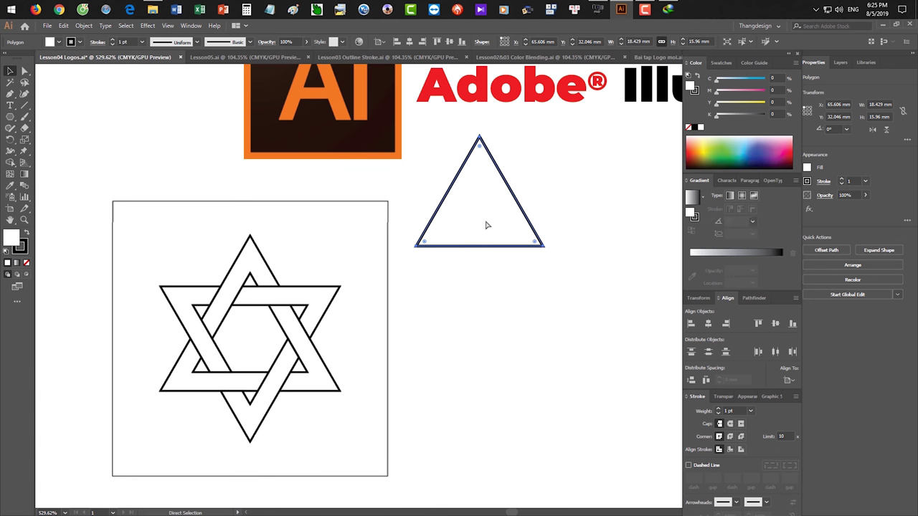
pyautogui.click(628, 320)
pyautogui.press('v')
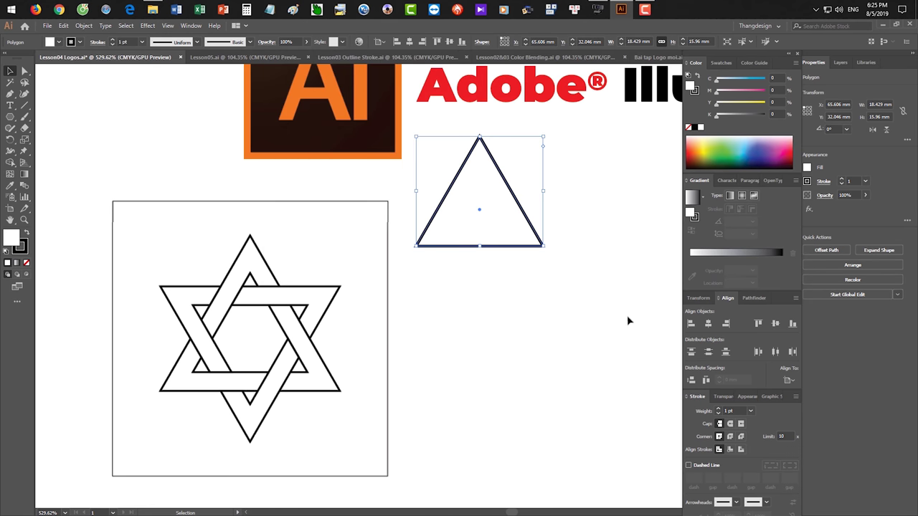
pyautogui.click(601, 307)
pyautogui.click(490, 163)
pyautogui.moveTo(545, 247); pyautogui.dragTo(522, 226)
pyautogui.scroll(2, 423, 250)
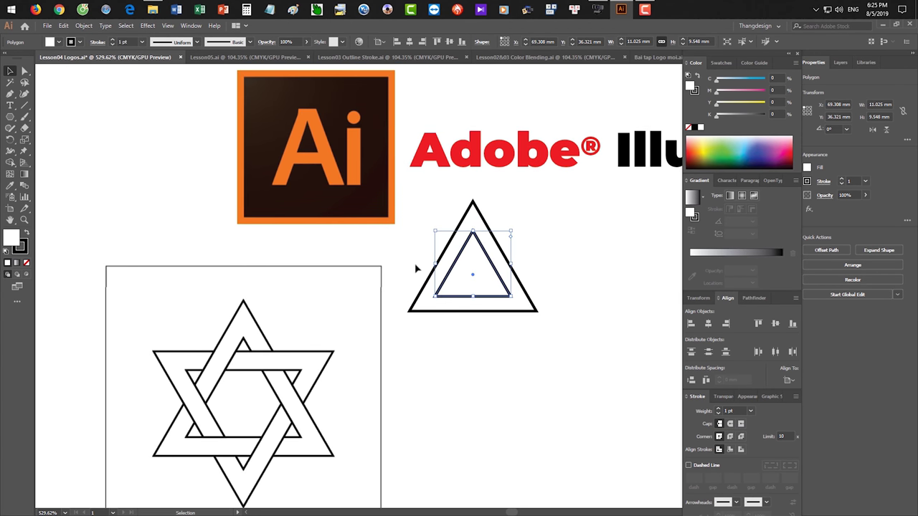
# Select both triangles and move them together about 11 mm straight down, beside the framed star
pyautogui.keyDown('shift'); pyautogui.click(464, 310); pyautogui.keyUp('shift')
pyautogui.click(523, 410)
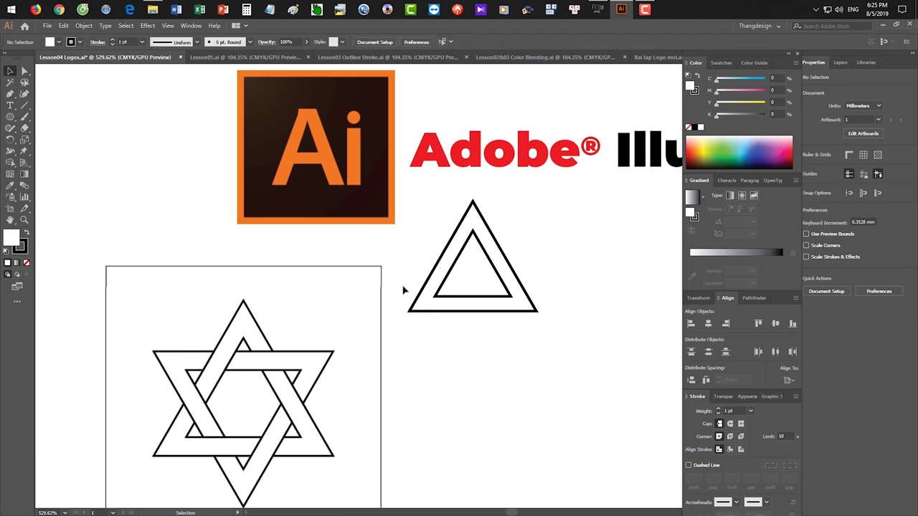
pyautogui.moveTo(443, 304); pyautogui.dragTo(444, 382)
pyautogui.moveTo(608, 319); pyautogui.dragTo(574, 276)
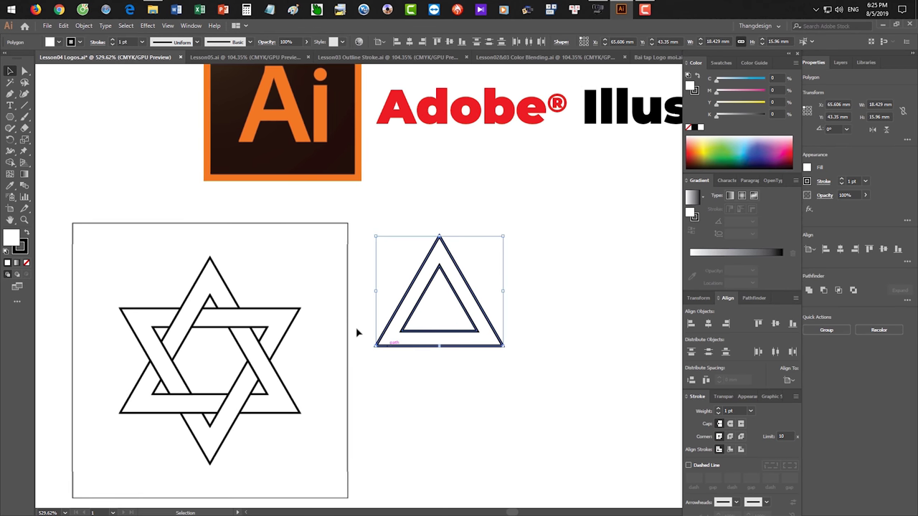
# Deselect the triangles and exit the Internet Download Manager (IDManager) running in the background
pyautogui.click(525, 328)
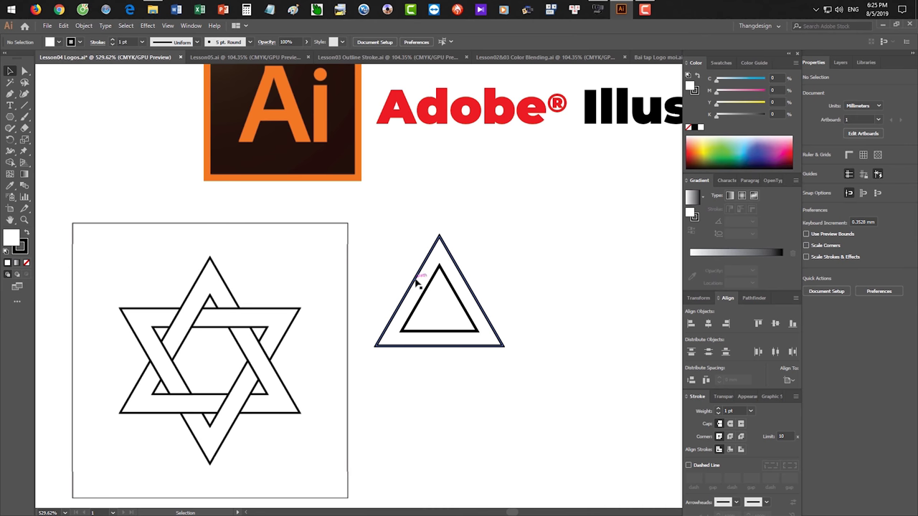
pyautogui.click(815, 10)
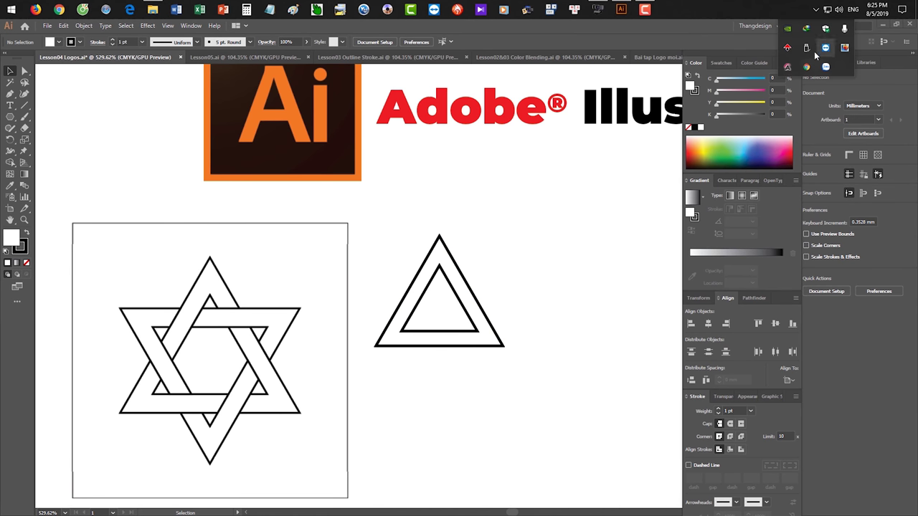
pyautogui.rightClick(806, 30)
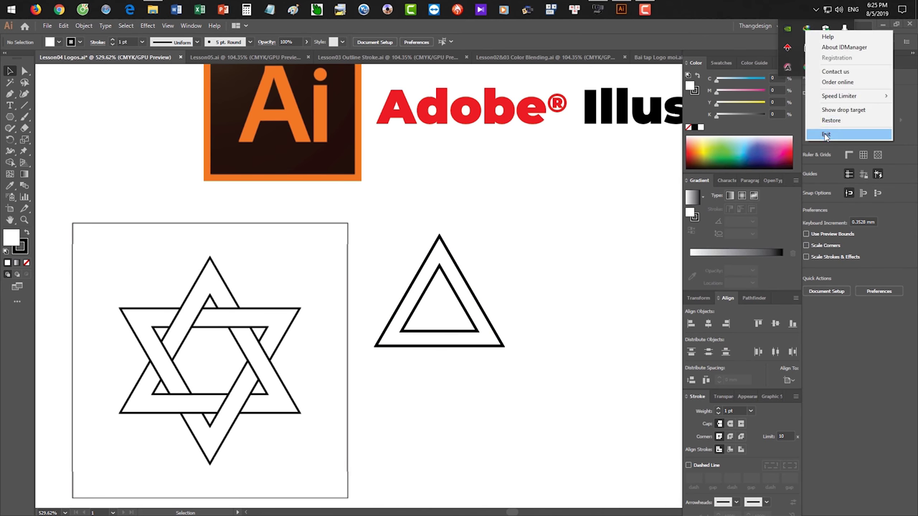
pyautogui.click(826, 135)
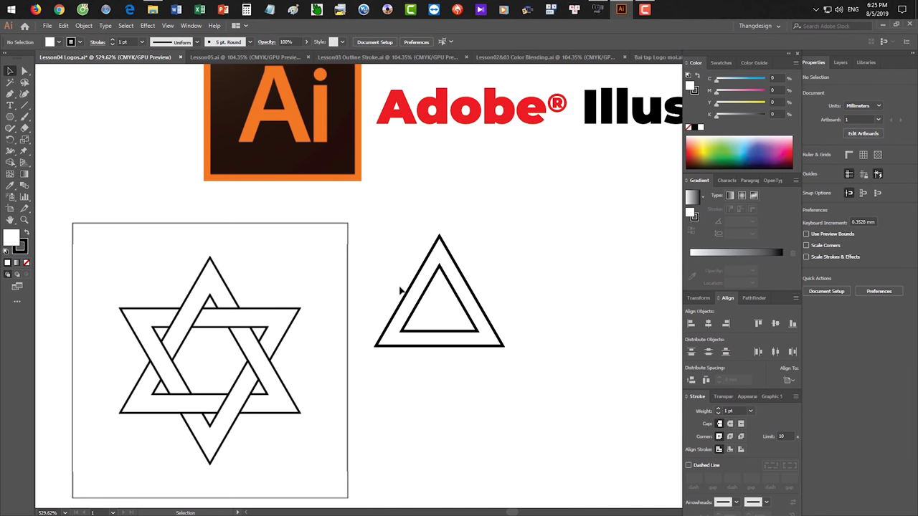
# Swap the outer triangle's fill and stroke to give it a black fill with a white outline
pyautogui.moveTo(397, 283); pyautogui.dragTo(520, 341)
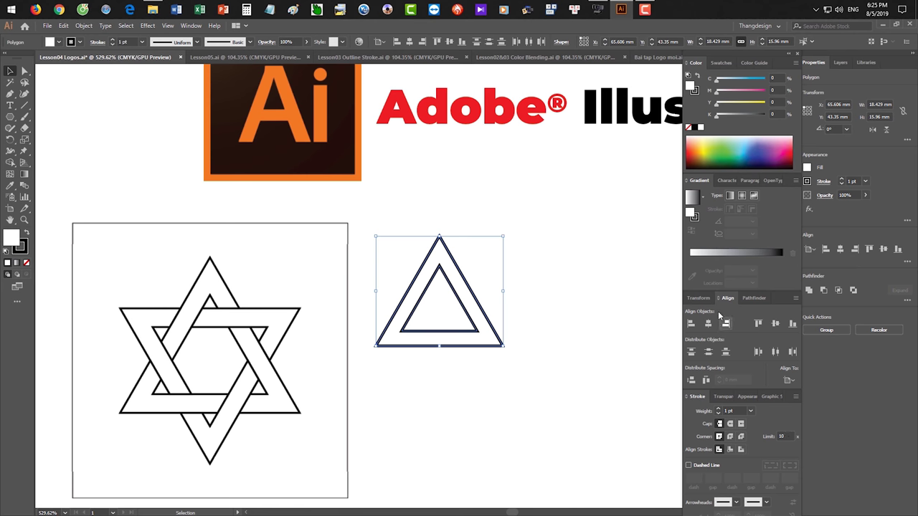
pyautogui.click(753, 298)
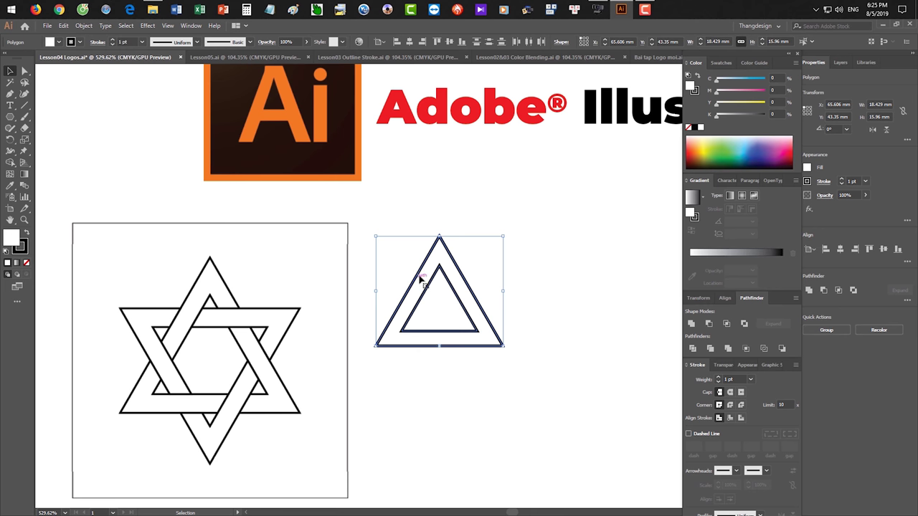
pyautogui.click(515, 309)
pyautogui.click(409, 293)
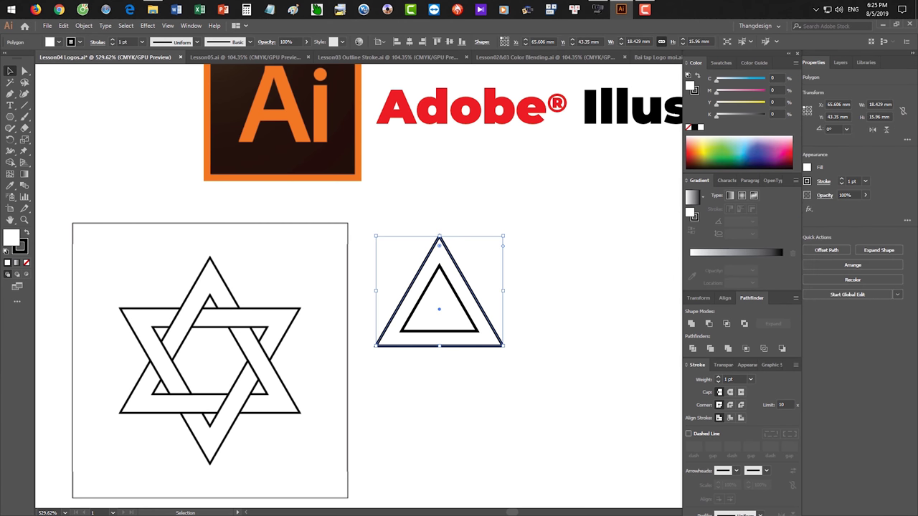
pyautogui.hotkey('shift', 'x')
# Give the inner triangle a bright green fill and a white stroke
pyautogui.click(433, 319)
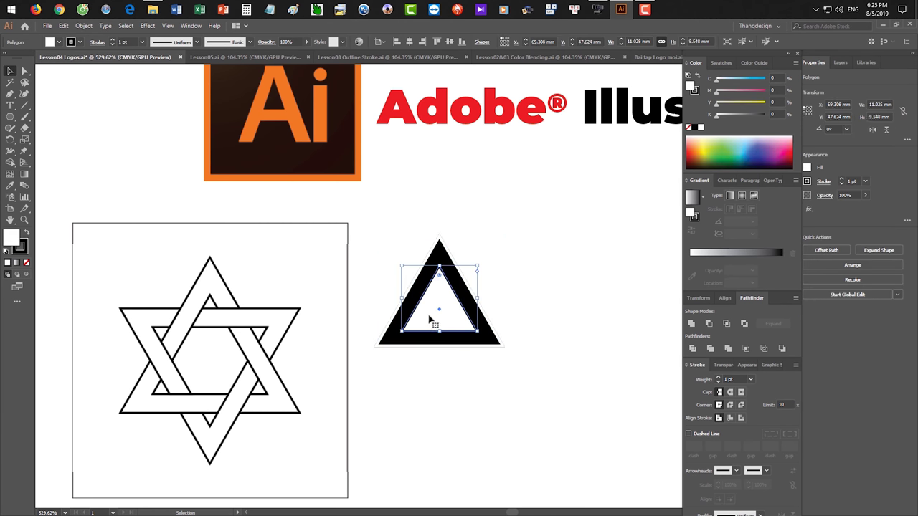
pyautogui.hotkey('shift', 'x')
pyautogui.click(726, 159)
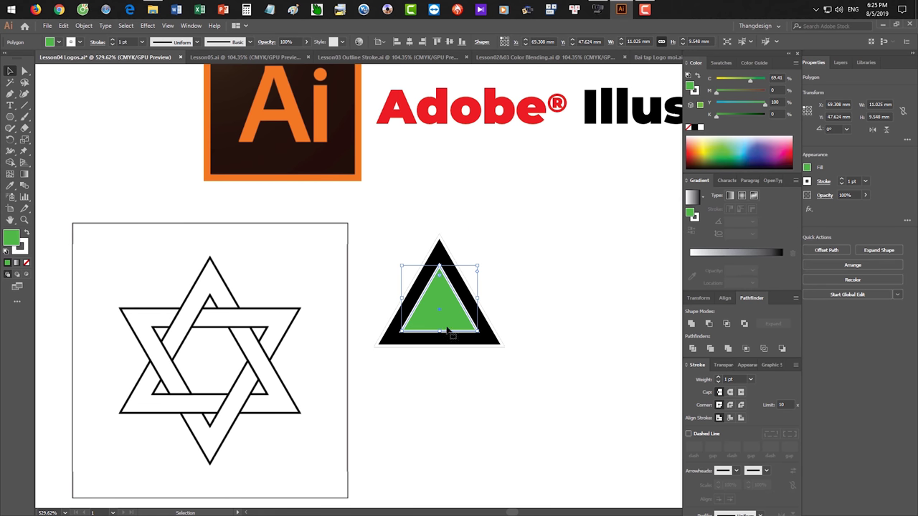
pyautogui.click(309, 372)
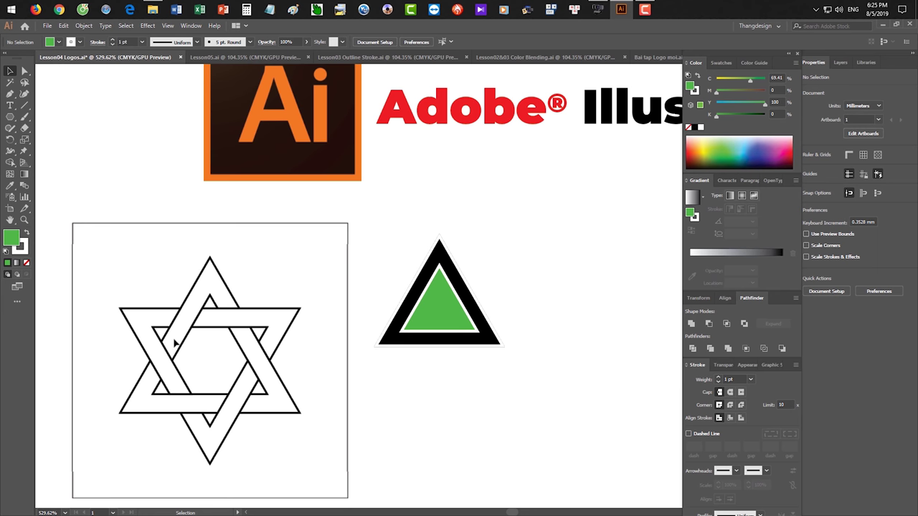
# Try to subtract the green inner triangle from the black outer one with Minus Front
pyautogui.moveTo(392, 259); pyautogui.dragTo(506, 348)
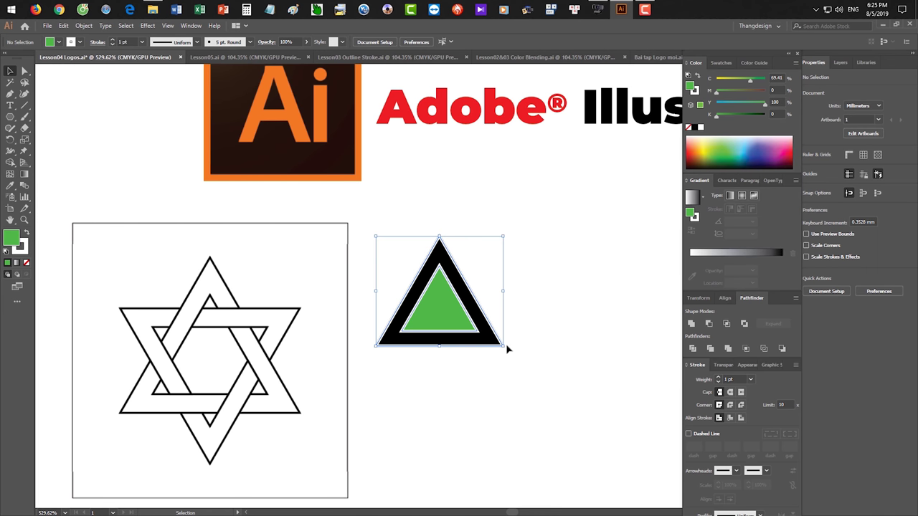
pyautogui.click(710, 327)
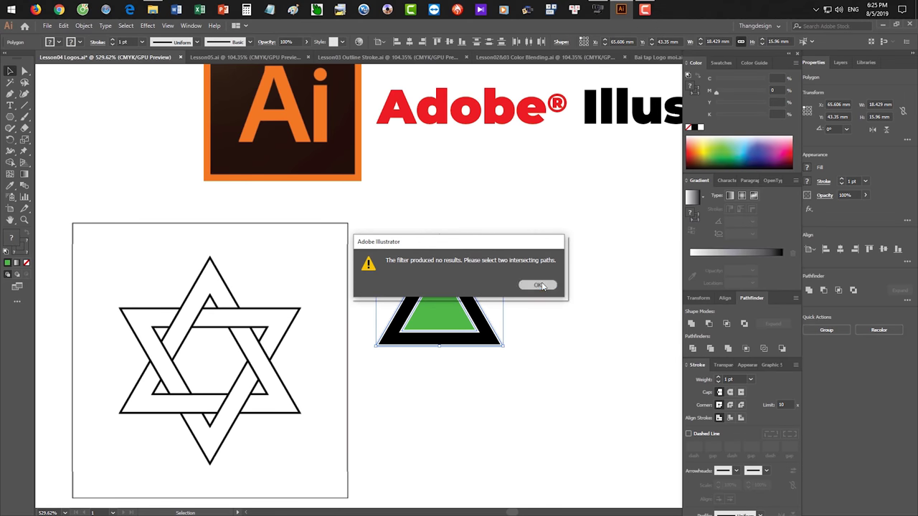
pyautogui.click(538, 286)
pyautogui.click(448, 371)
# Remove the stroke from the green inner triangle and from the black outer triangle
pyautogui.click(434, 306)
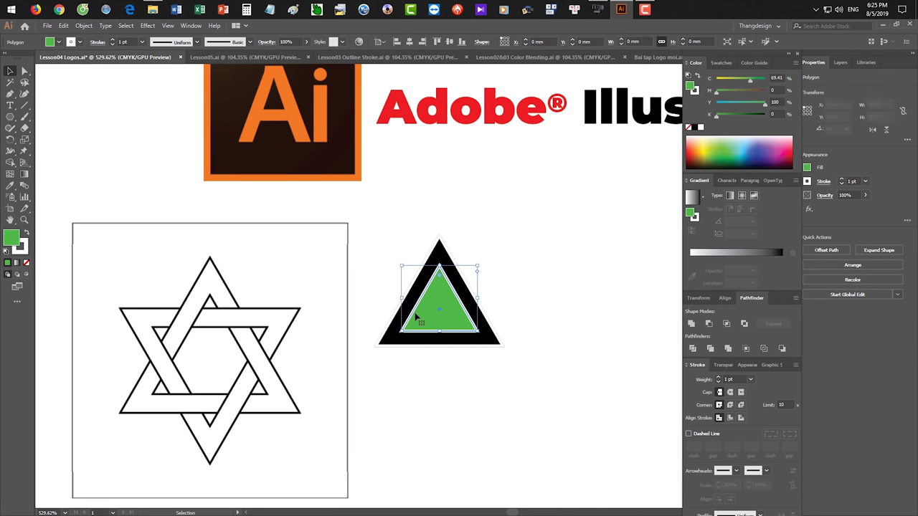
pyautogui.click(24, 246)
pyautogui.click(26, 263)
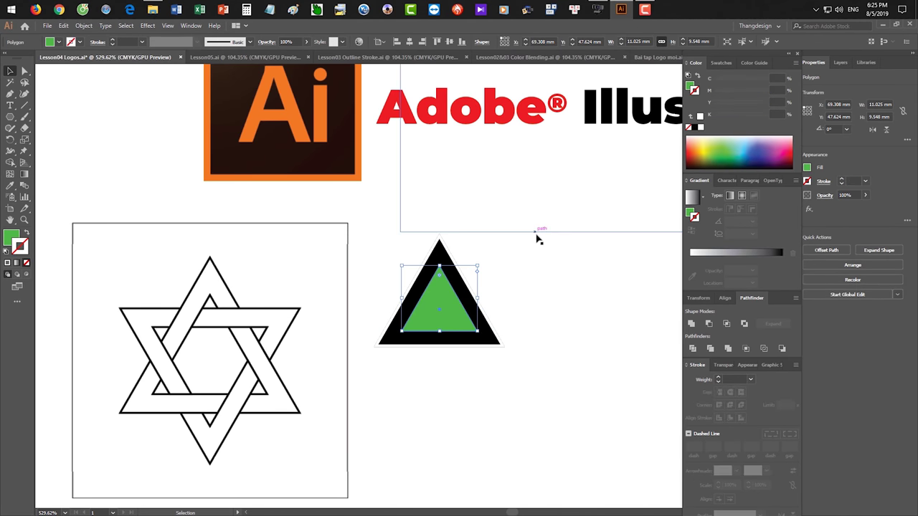
pyautogui.click(531, 262)
pyautogui.moveTo(466, 302); pyautogui.dragTo(373, 272)
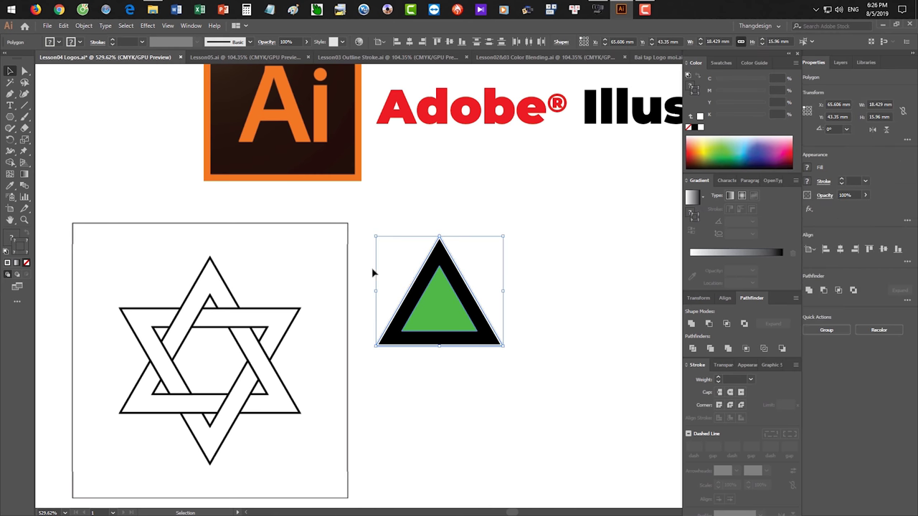
pyautogui.click(355, 231)
pyautogui.click(430, 275)
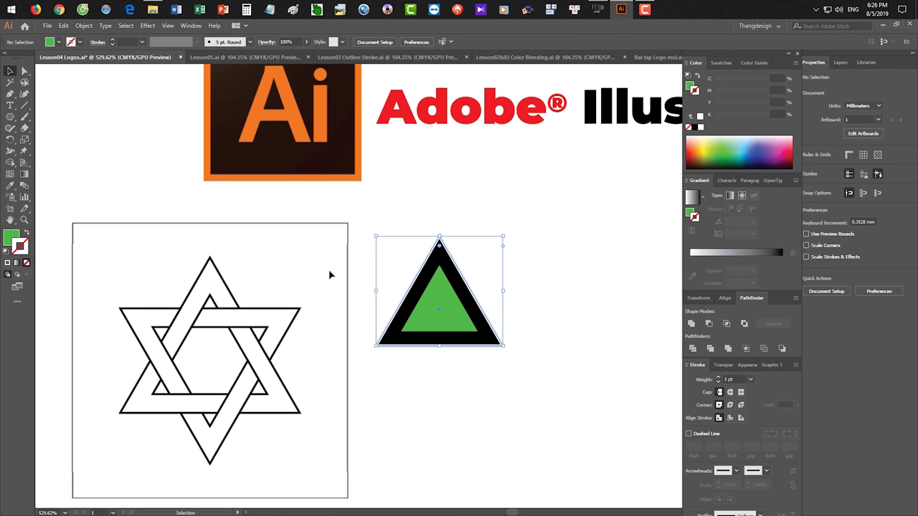
pyautogui.click(27, 263)
pyautogui.click(586, 291)
# Retry Minus Front on the two strokeless triangles and move both about 11.5 mm right and 1.8 mm up
pyautogui.moveTo(396, 259); pyautogui.dragTo(495, 332)
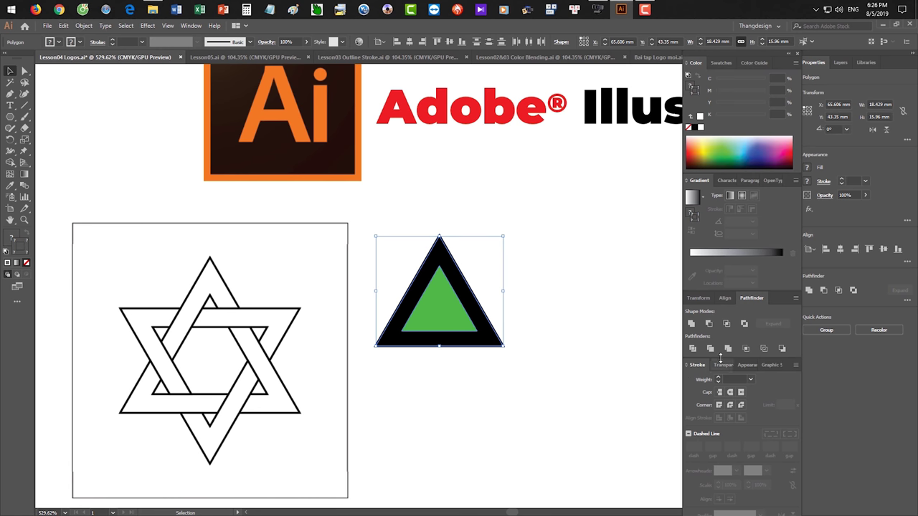
pyautogui.click(708, 324)
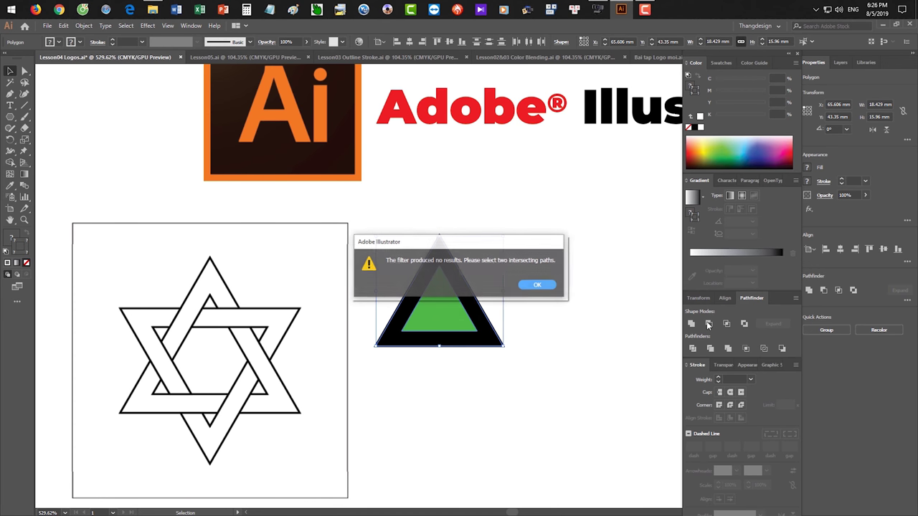
pyautogui.click(532, 284)
pyautogui.moveTo(433, 263); pyautogui.dragTo(515, 251)
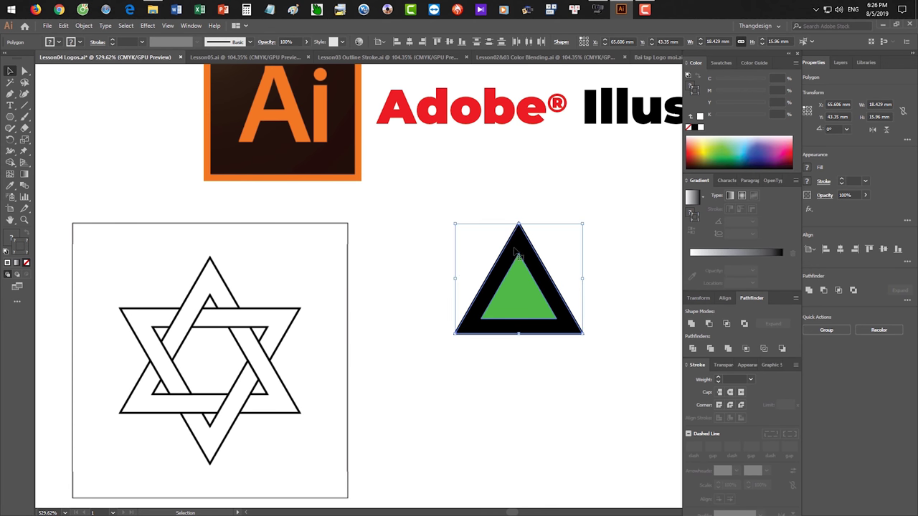
pyautogui.click(509, 376)
pyautogui.doubleClick(516, 295)
pyautogui.click(544, 387)
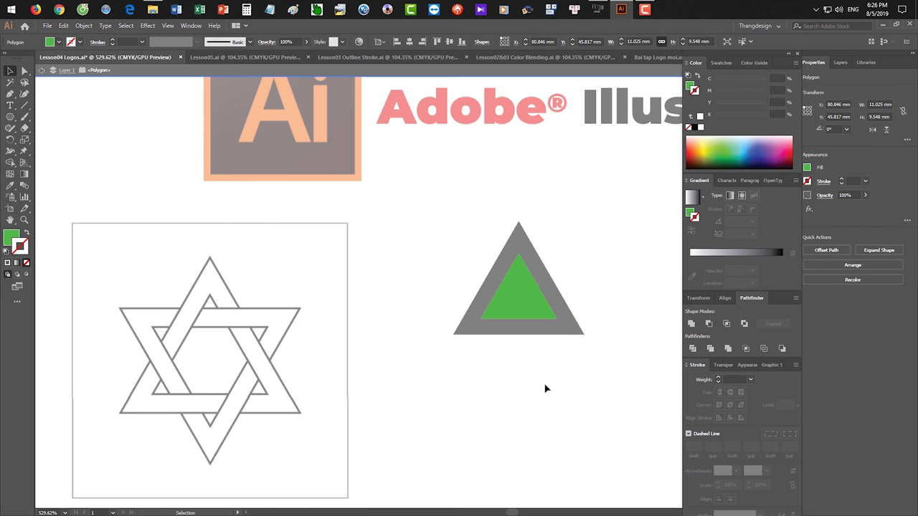
pyautogui.press('Escape')
pyautogui.press('a')
pyautogui.moveTo(528, 287); pyautogui.dragTo(530, 325)
pyautogui.hotkey('ctrl', 'z')
pyautogui.press('v')
pyautogui.hotkey('ctrl', 'shift', 'a')
# Try the Intersect shape mode on the black and green triangles
pyautogui.moveTo(595, 296); pyautogui.dragTo(501, 342)
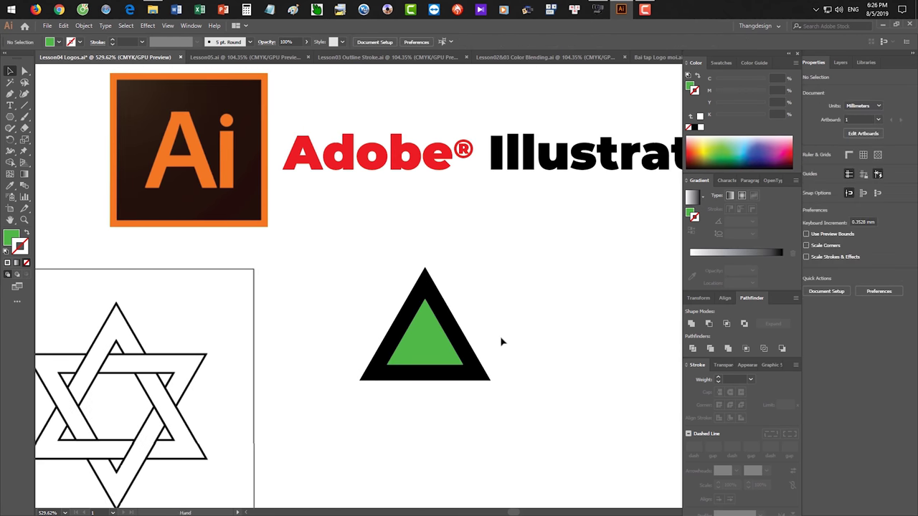
pyautogui.click(418, 356)
pyautogui.moveTo(362, 309); pyautogui.dragTo(492, 349)
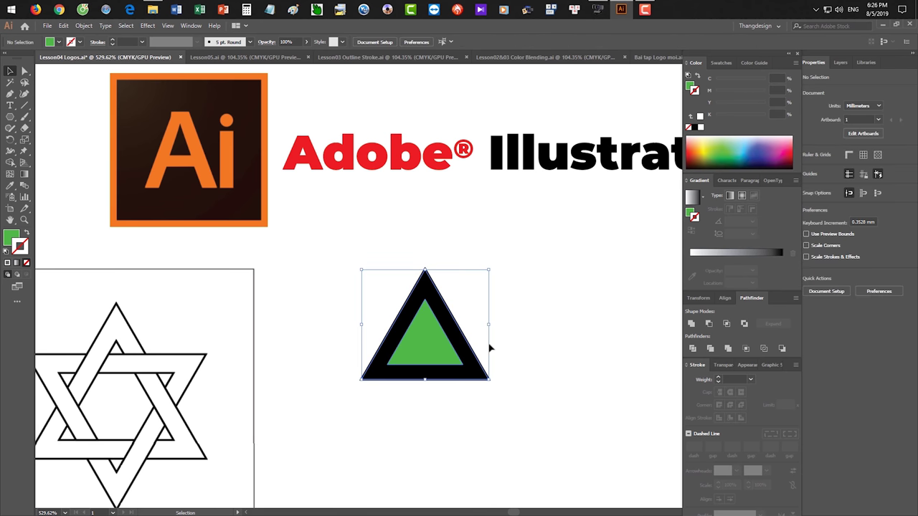
pyautogui.click(728, 324)
pyautogui.hotkey('ctrl', 'z')
pyautogui.click(728, 324)
pyautogui.hotkey('ctrl', 'z')
pyautogui.click(728, 324)
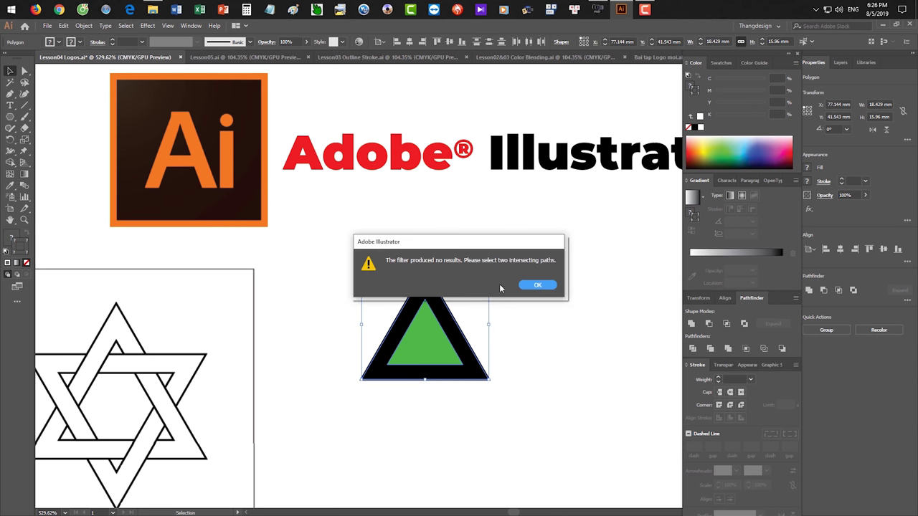
pyautogui.click(537, 285)
# Delete both the green and the black triangle
pyautogui.click(447, 349)
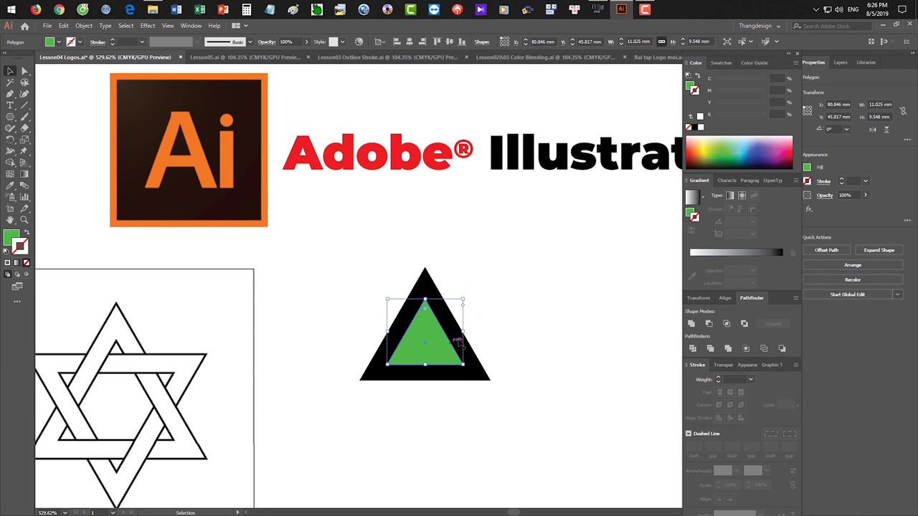
pyautogui.click(527, 322)
pyautogui.moveTo(436, 340); pyautogui.dragTo(425, 297)
pyautogui.click(424, 297)
pyautogui.press('Delete')
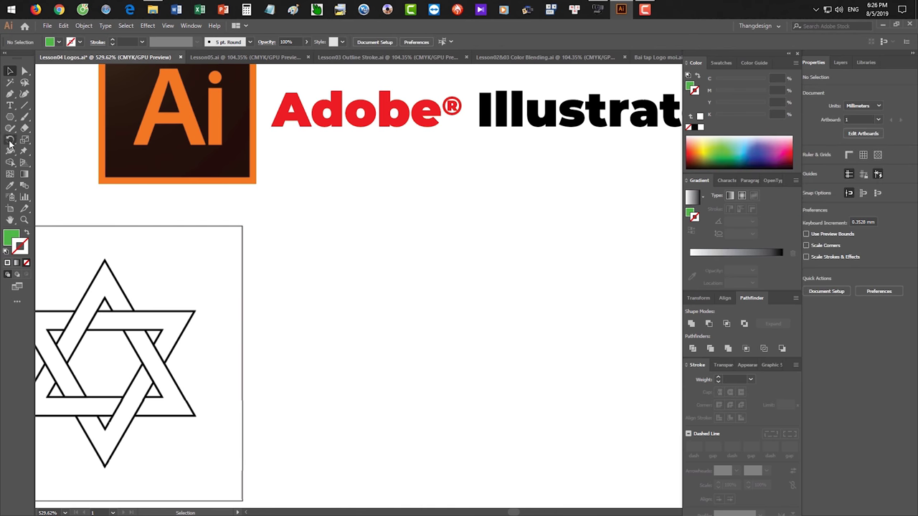
# Draw an upright green three-sided polygon about 28.8 mm wide above and beside the framed star
pyautogui.moveTo(11, 118); pyautogui.dragTo(57, 151)
pyautogui.moveTo(401, 285)
pyautogui.mouseDown()
pyautogui.moveTo(498, 349)
pyautogui.moveTo(504, 322)
pyautogui.moveTo(496, 320)
pyautogui.mouseUp()
pyautogui.press('v')
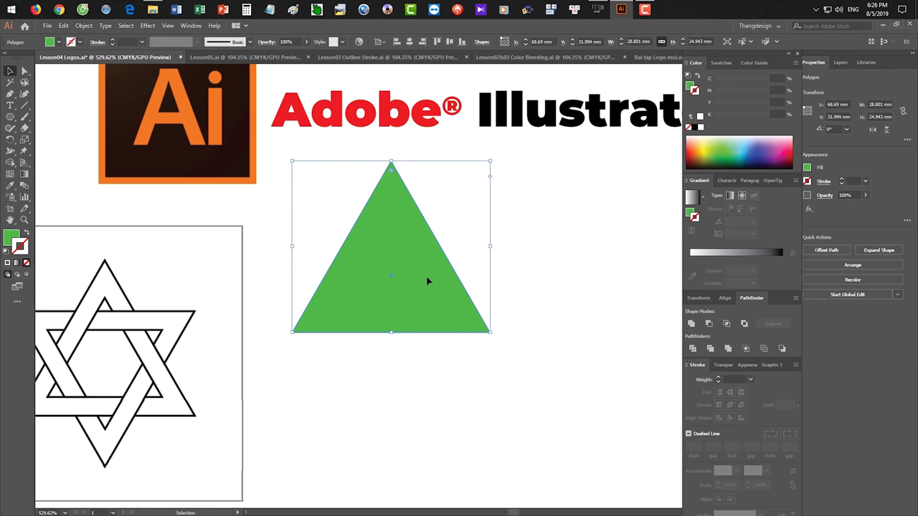
# Make a concentric copy of the triangle scaled to about 14.6 mm wide, with a yellow-orange fill and green stroke
pyautogui.keyDown('shift'); pyautogui.click(432, 301); pyautogui.keyUp('shift')
pyautogui.keyDown('shift'); pyautogui.click(432, 301); pyautogui.keyUp('shift')
pyautogui.moveTo(490, 333); pyautogui.dragTo(441, 304)
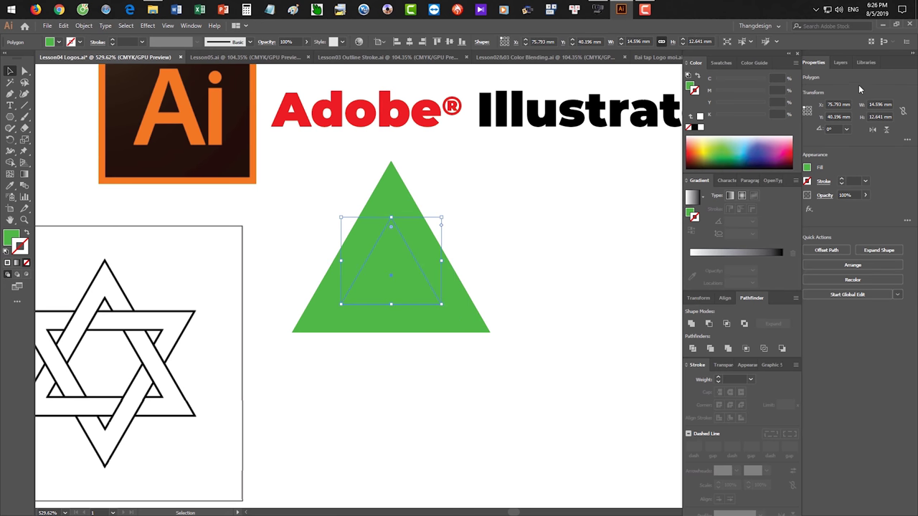
pyautogui.click(707, 143)
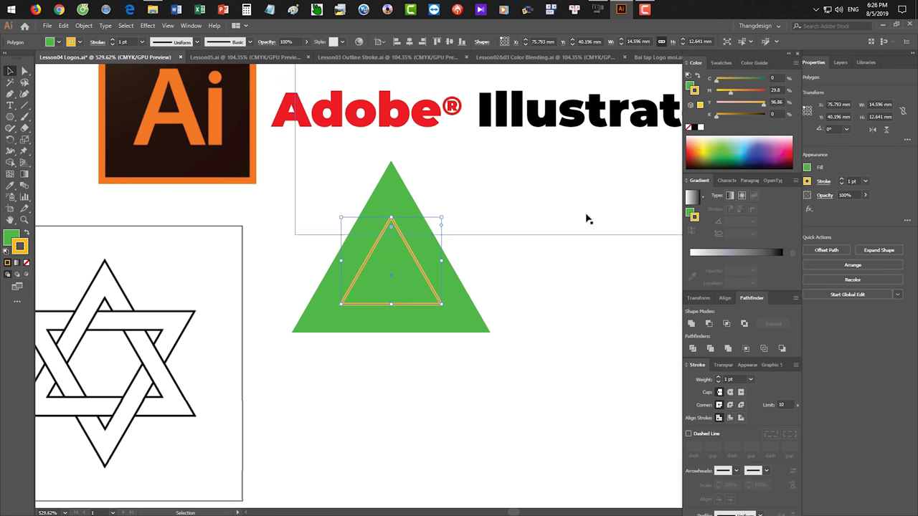
pyautogui.hotkey('shift', 'x')
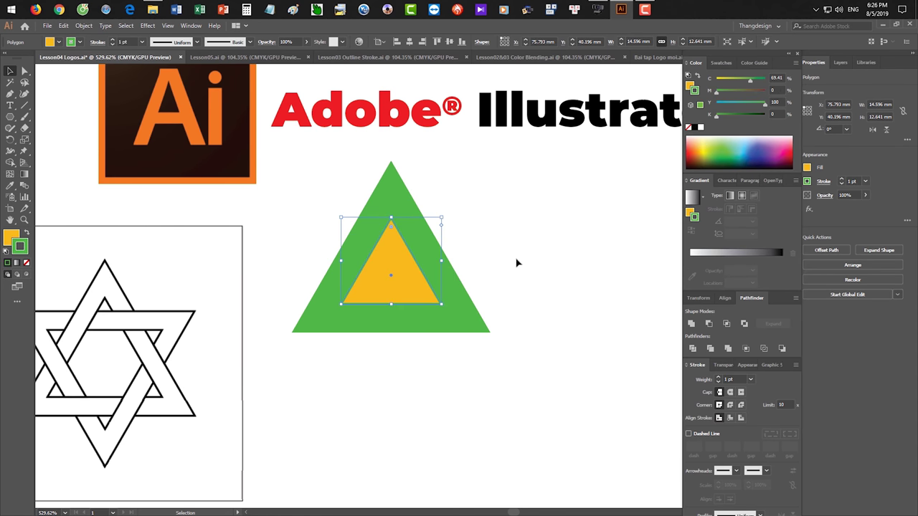
pyautogui.click(289, 244)
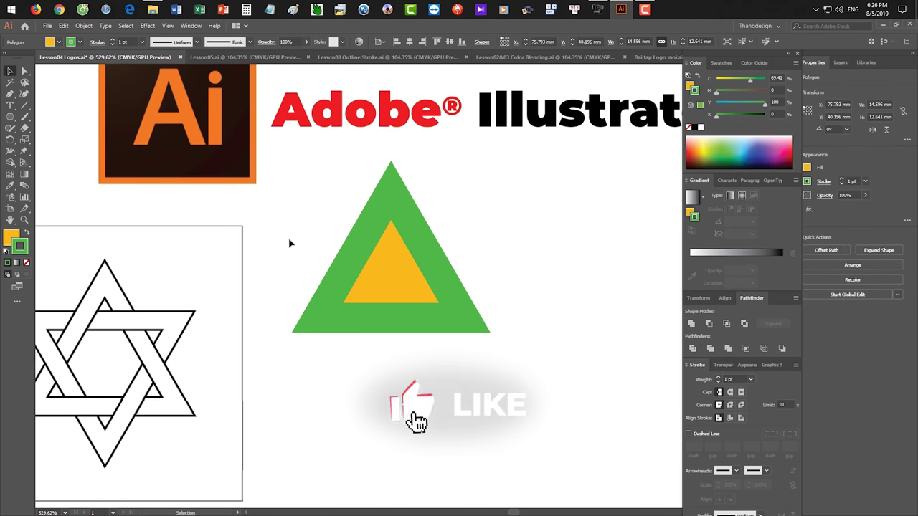
# Subtract the yellow inner triangle from the green outer triangle with Minus Front
pyautogui.moveTo(290, 244); pyautogui.dragTo(437, 285)
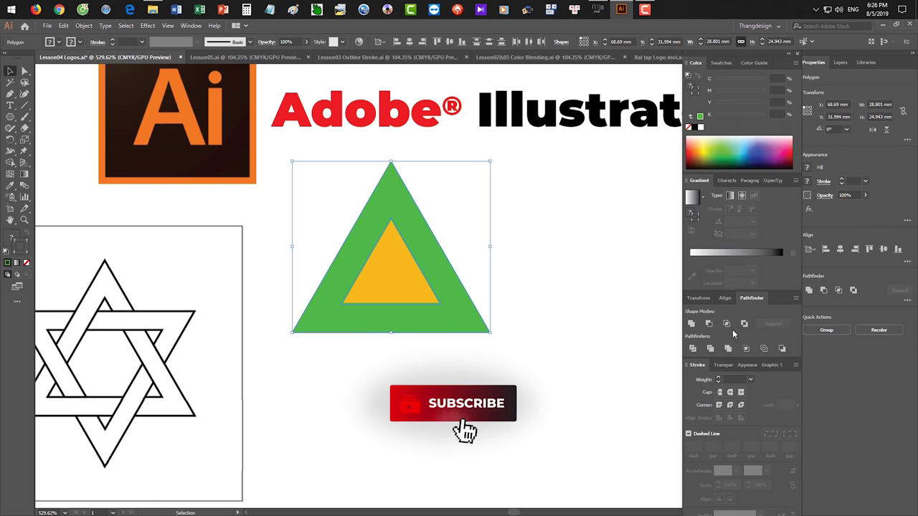
pyautogui.click(708, 324)
pyautogui.click(484, 363)
# Move the hollow green triangle about 4 mm right and 9.5 mm down, beside the framed star
pyautogui.moveTo(415, 320); pyautogui.dragTo(434, 383)
pyautogui.moveTo(567, 392); pyautogui.dragTo(541, 269)
pyautogui.moveTo(383, 264); pyautogui.dragTo(410, 328)
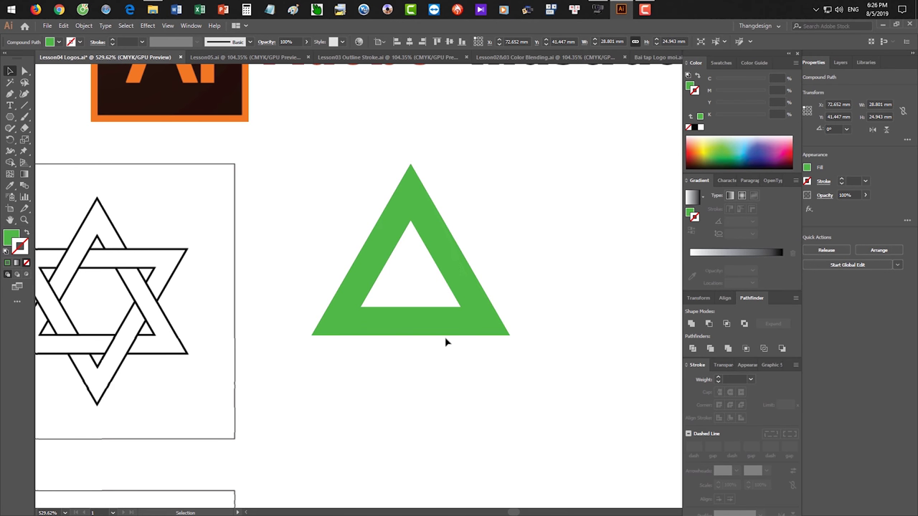
pyautogui.press('a')
pyautogui.press('v')
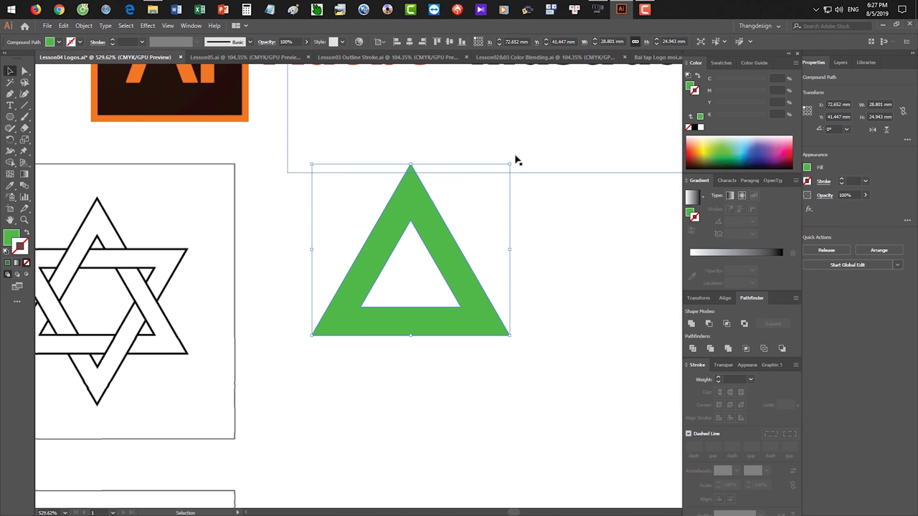
# Make an in-place copy of the hollow green triangle, rotate it 180° over the original, and deselect it
pyautogui.moveTo(511, 160); pyautogui.dragTo(344, 355)
pyautogui.click(532, 213)
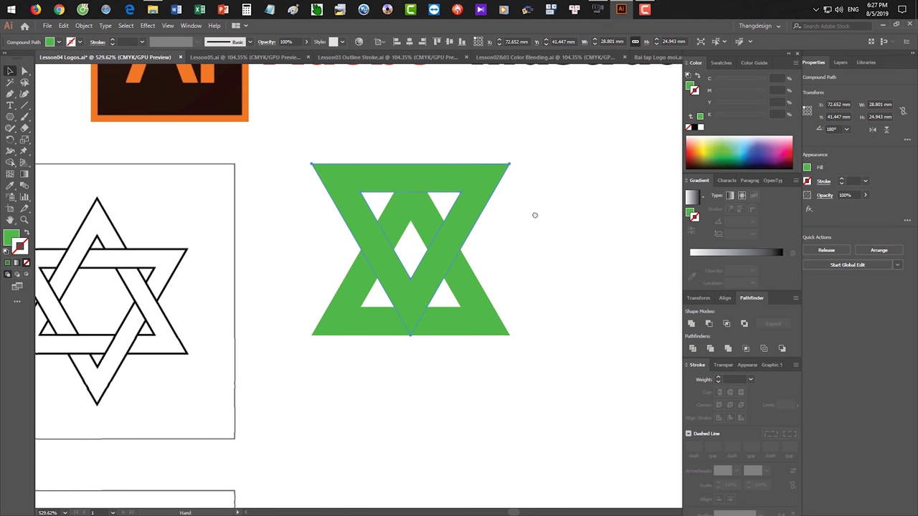
pyautogui.scroll(2, 502, 201)
pyautogui.click(481, 183)
pyautogui.hotkey('ctrl', 'shift', 'a')
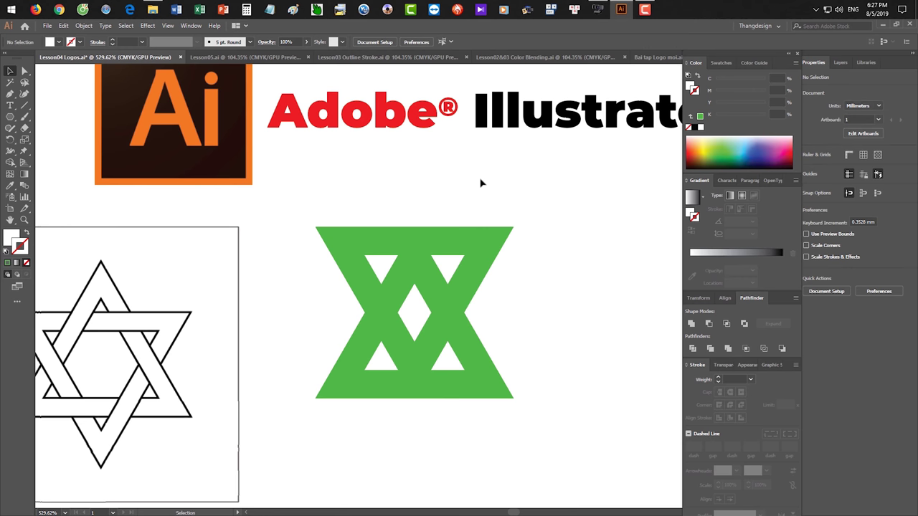
# Undo the 180°-rotated copy so that only the original hollow green triangle is left
pyautogui.scroll(-3, 564, 329)
pyautogui.moveTo(426, 227); pyautogui.dragTo(424, 277)
pyautogui.click(374, 66)
pyautogui.hotkey('ctrl', 'z')
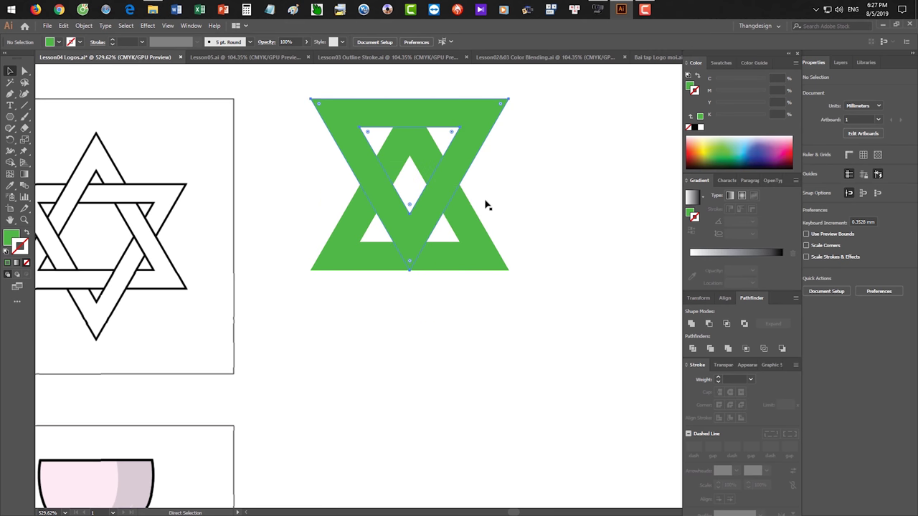
pyautogui.hotkey('ctrl', 'z')
# Try to enlarge the hollow green triangle to about 43 mm wide and remove part of it
pyautogui.click(543, 234)
pyautogui.click(437, 268)
pyautogui.moveTo(495, 268); pyautogui.dragTo(608, 425)
pyautogui.moveTo(459, 389); pyautogui.dragTo(421, 285)
pyautogui.click(408, 147)
pyautogui.press('Delete')
pyautogui.click(512, 245)
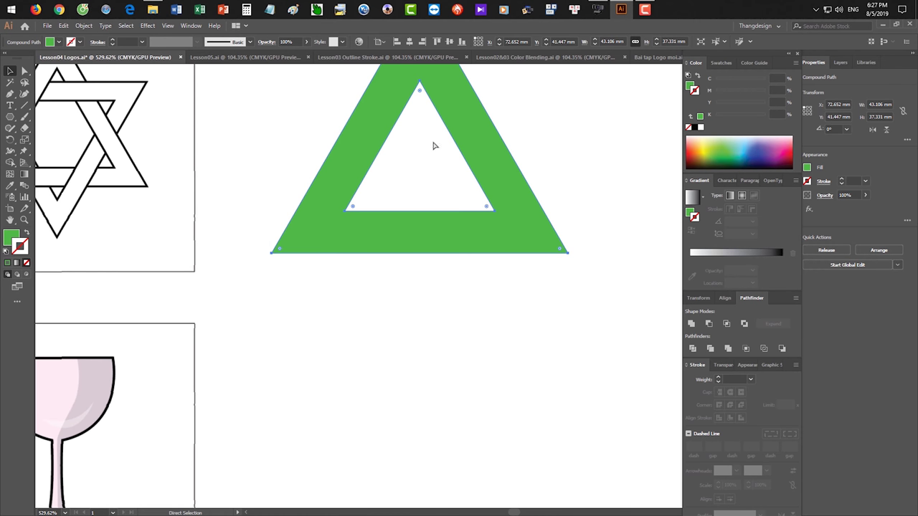
# Undo the edits back to the separate green outer triangle and yellow inner triangle
pyautogui.hotkey('ctrl', 'z')
pyautogui.hotkey('ctrl', 'z')
pyautogui.hotkey('ctrl', 'z')
pyautogui.moveTo(442, 189); pyautogui.dragTo(477, 373)
pyautogui.hotkey('ctrl', 'z')
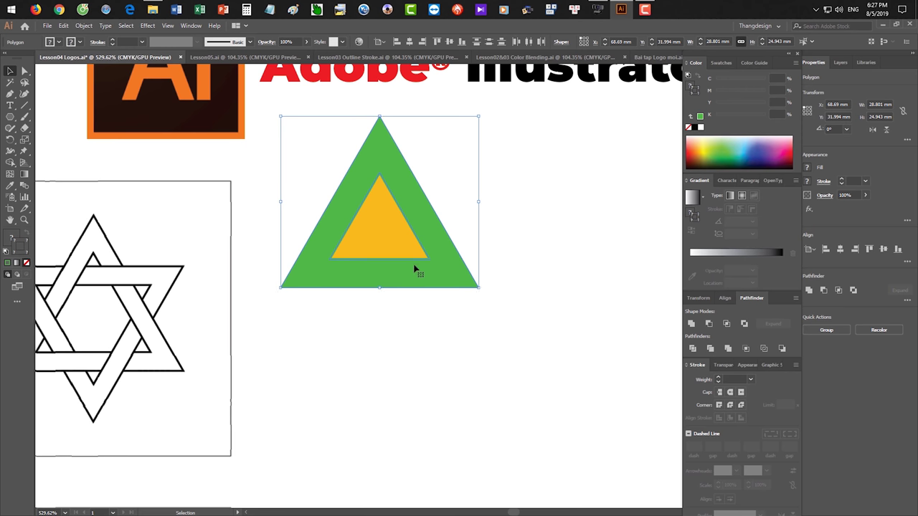
# Move both triangles about 7 mm right and 19 mm down, and scale them together to about 40.5 mm wide
pyautogui.click(281, 232)
pyautogui.moveTo(385, 260); pyautogui.dragTo(422, 383)
pyautogui.moveTo(526, 418); pyautogui.dragTo(483, 302)
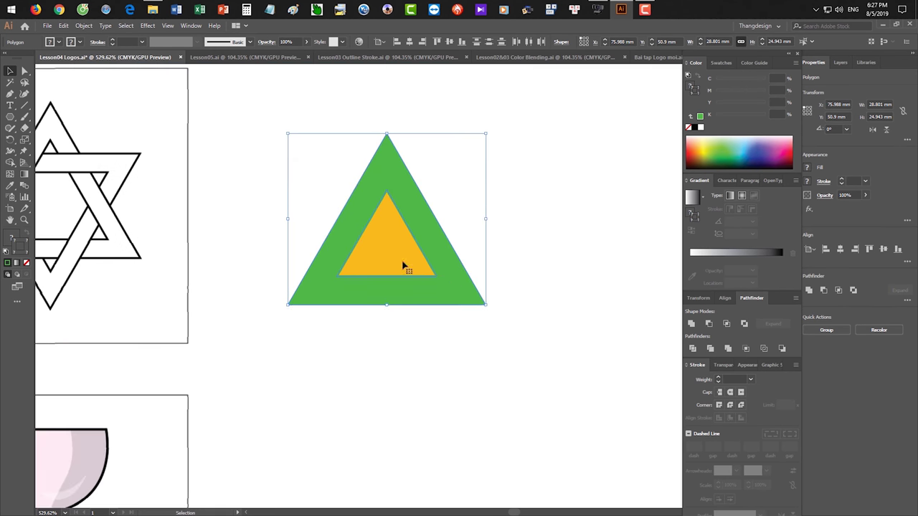
pyautogui.click(483, 290)
pyautogui.click(427, 252)
pyautogui.moveTo(486, 305); pyautogui.dragTo(572, 392)
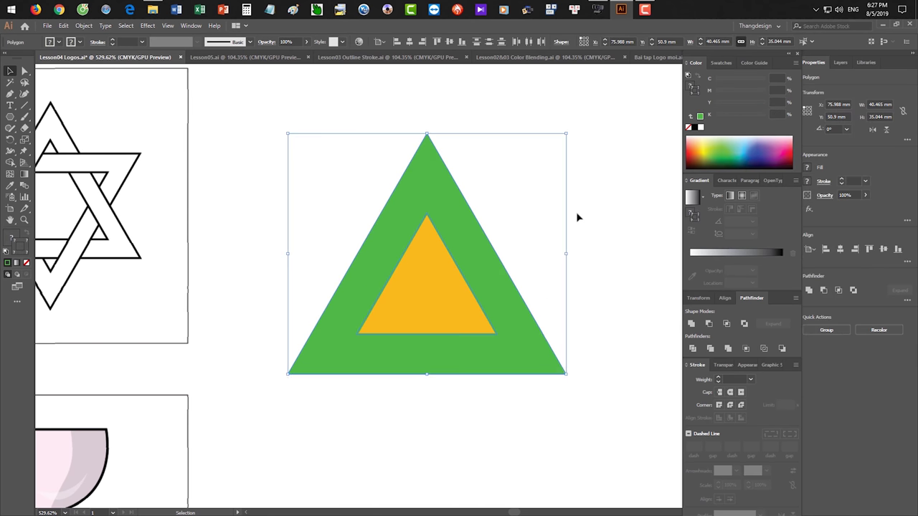
pyautogui.click(577, 217)
# Enlarge the yellow inner triangle about its centre to roughly 70% of the green triangle's width
pyautogui.moveTo(578, 240); pyautogui.dragTo(556, 212)
pyautogui.click(390, 294)
pyautogui.moveTo(473, 303); pyautogui.dragTo(498, 326)
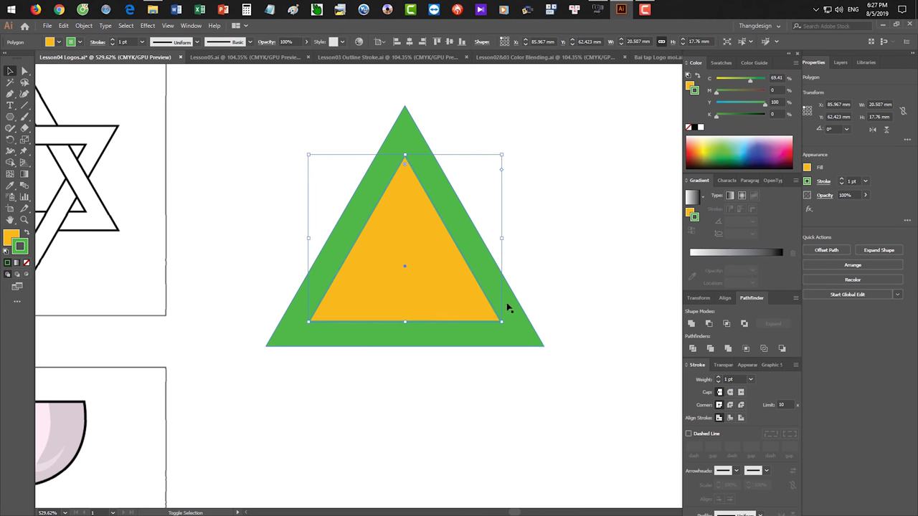
pyautogui.hotkey('ctrl', 'shift', 'a')
# Subtract the enlarged yellow triangle from the green triangle with Minus Front and deselect the result
pyautogui.moveTo(352, 224); pyautogui.dragTo(380, 237)
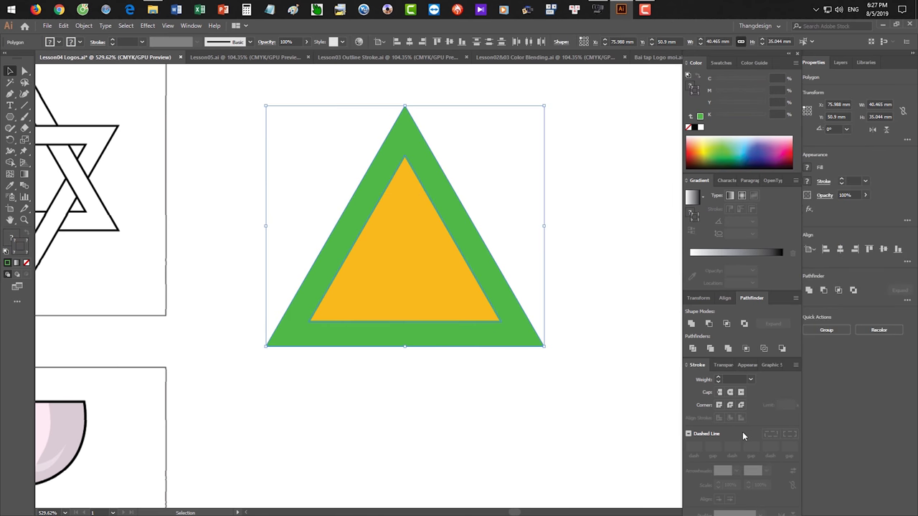
pyautogui.click(710, 323)
pyautogui.click(590, 277)
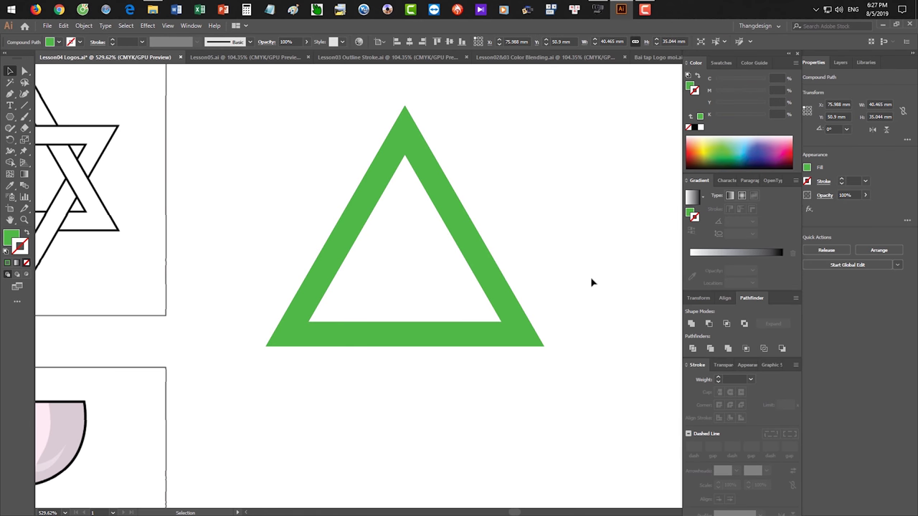
# Copy the thin hollow triangle in place rotated 180°, and shift the copy about 11 mm down to form a six-pointed star
pyautogui.moveTo(315, 191); pyautogui.dragTo(528, 332)
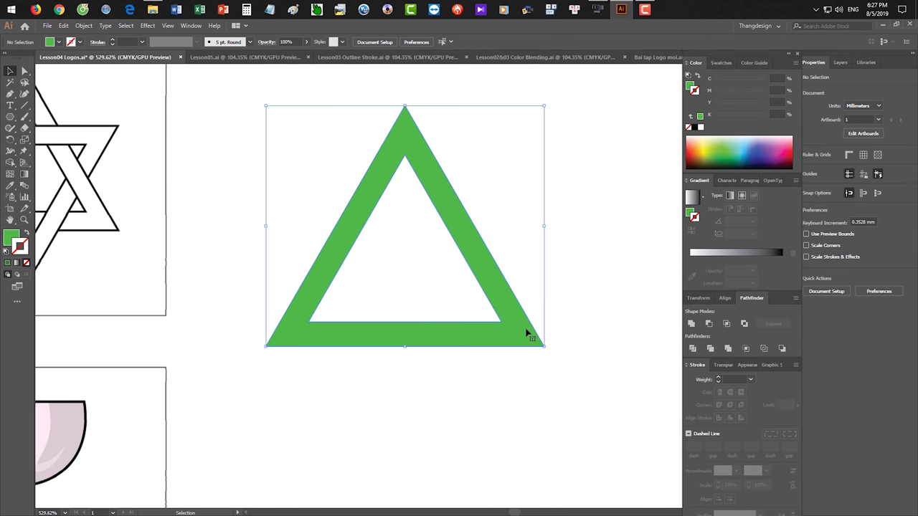
pyautogui.moveTo(548, 103); pyautogui.dragTo(329, 197)
pyautogui.press('space')
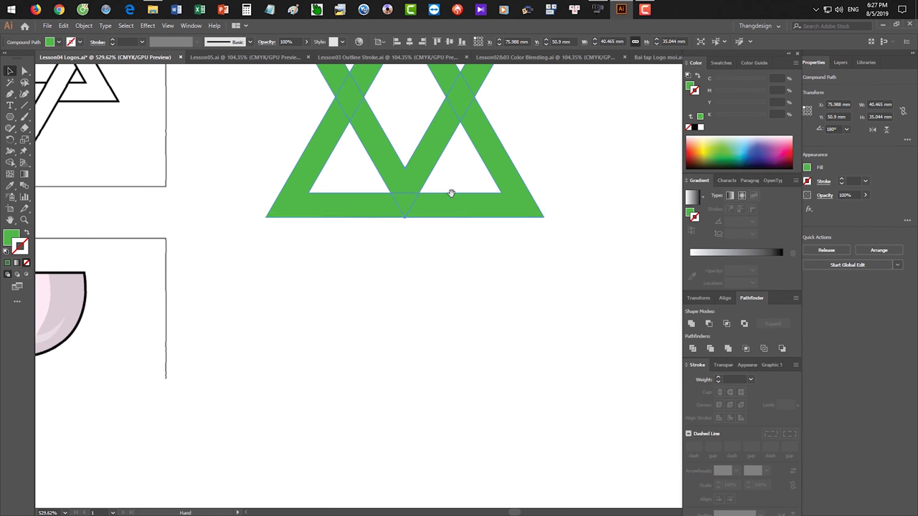
pyautogui.moveTo(451, 194); pyautogui.dragTo(447, 345)
pyautogui.moveTo(461, 283); pyautogui.dragTo(461, 317)
pyautogui.click(553, 258)
# Compare the green star's overlapping bands with the interlacing of the framed reference star
pyautogui.moveTo(133, 218); pyautogui.dragTo(306, 185)
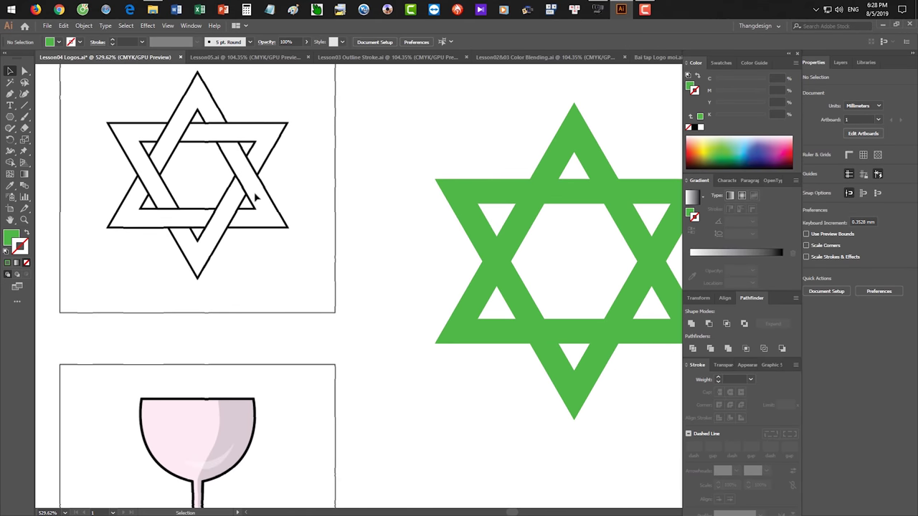
pyautogui.hscroll(3, 465, 197)
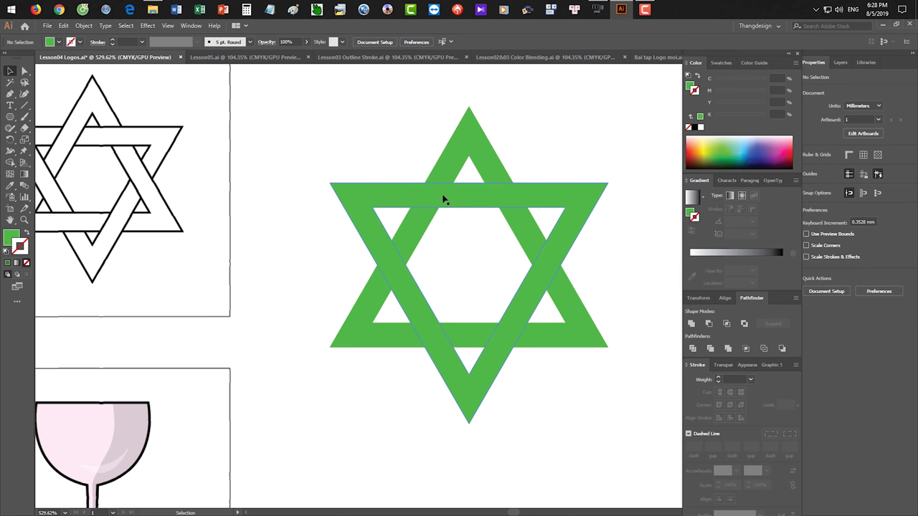
pyautogui.hotkey('ctrl', '-')
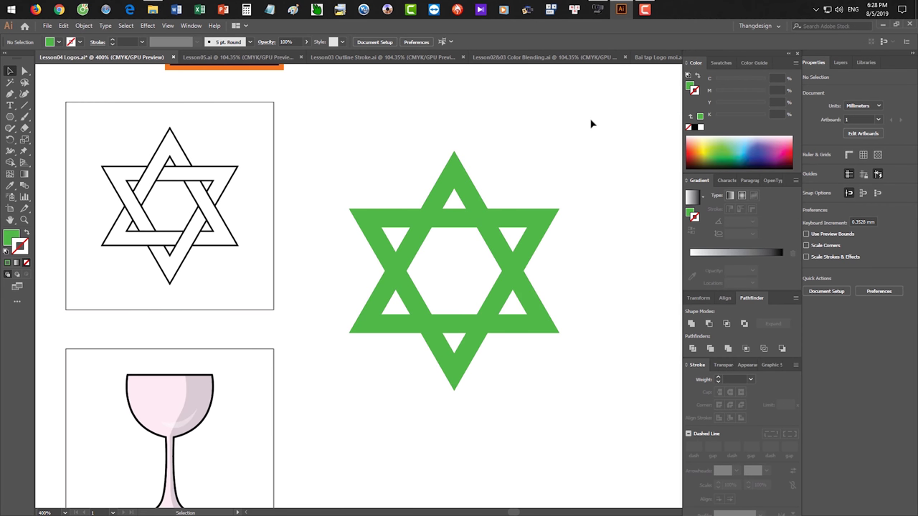
pyautogui.moveTo(603, 231); pyautogui.dragTo(595, 206)
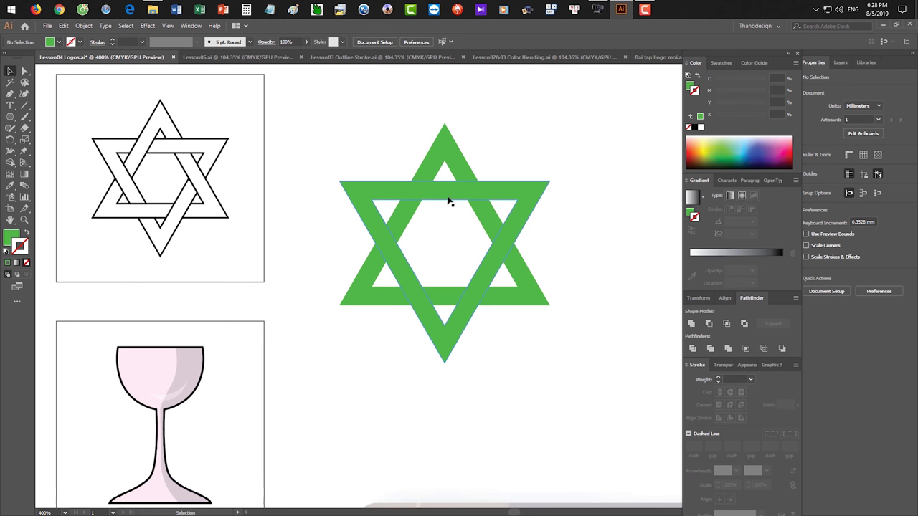
pyautogui.press('space')
pyautogui.moveTo(574, 252); pyautogui.dragTo(522, 246)
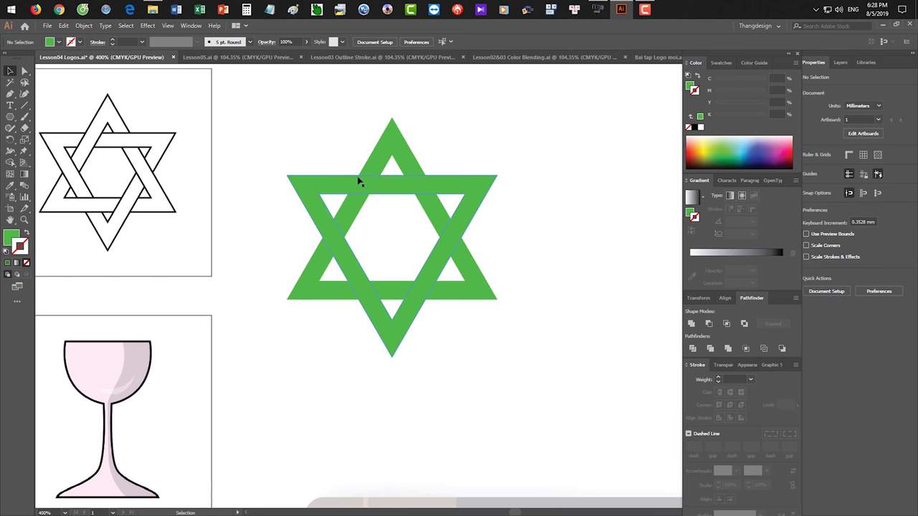
pyautogui.press('space')
pyautogui.moveTo(453, 158); pyautogui.dragTo(491, 150)
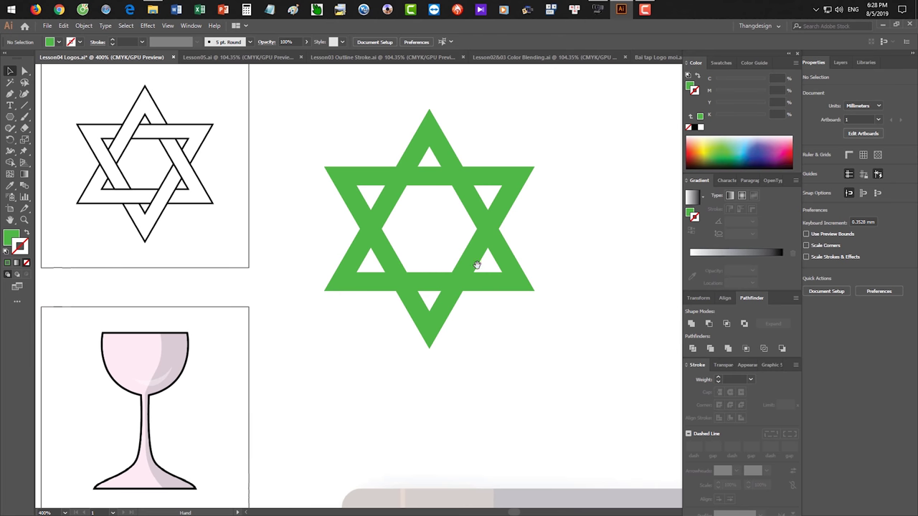
# Duplicate the green star about 45 mm to the right at the same height
pyautogui.moveTo(477, 264); pyautogui.dragTo(355, 244)
pyautogui.moveTo(241, 122); pyautogui.dragTo(393, 272)
pyautogui.moveTo(352, 242); pyautogui.dragTo(588, 243)
pyautogui.click(410, 391)
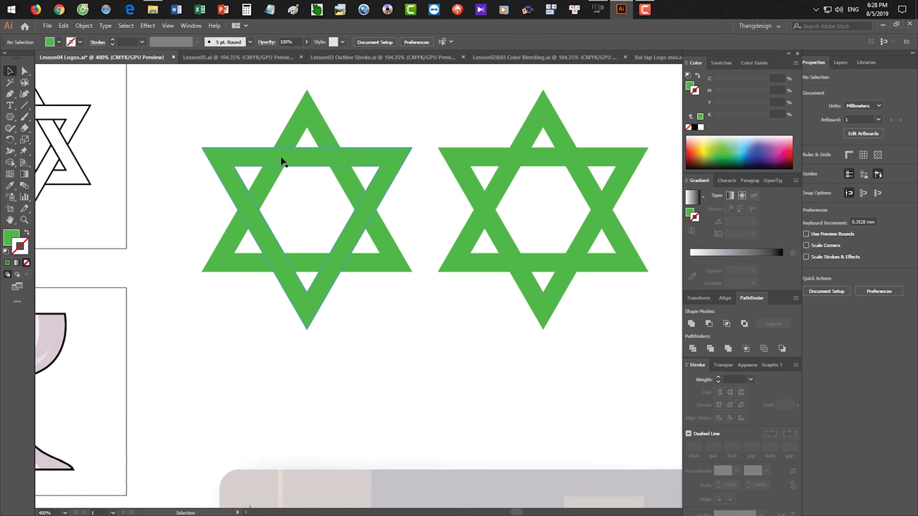
# Intersect the two triangles of the original star so that only their six overlap pieces are kept
pyautogui.click(283, 157)
pyautogui.keyDown('shift'); pyautogui.click(358, 263); pyautogui.keyUp('shift')
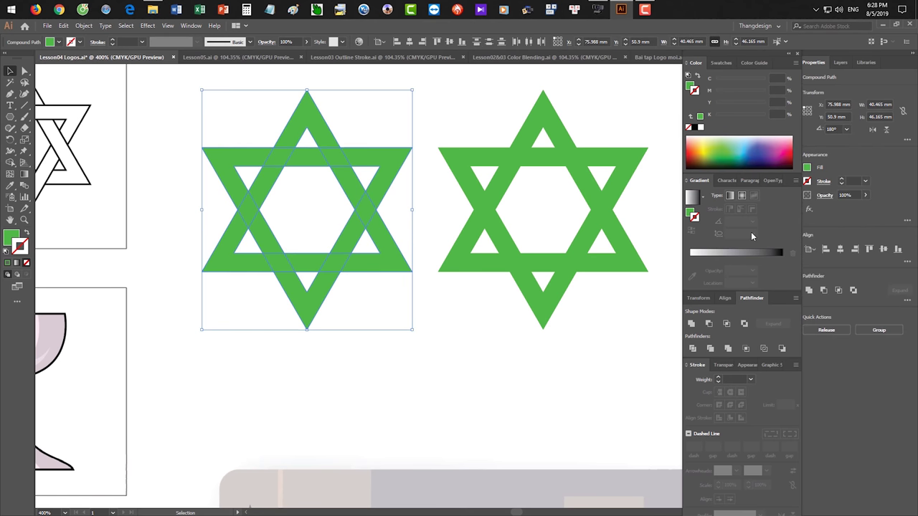
pyautogui.click(726, 324)
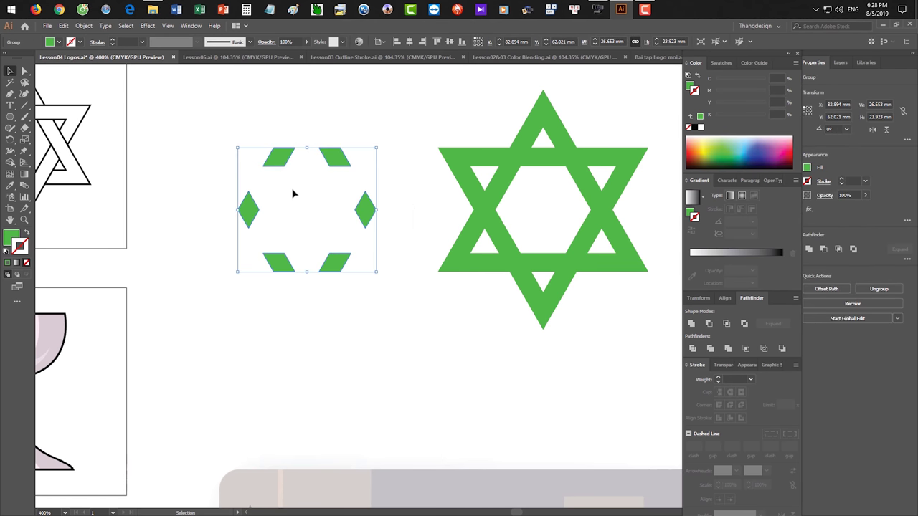
# Apply Exclude to the two triangles of the duplicated star to cut out their overlaps, and deselect it
pyautogui.moveTo(476, 123); pyautogui.dragTo(610, 323)
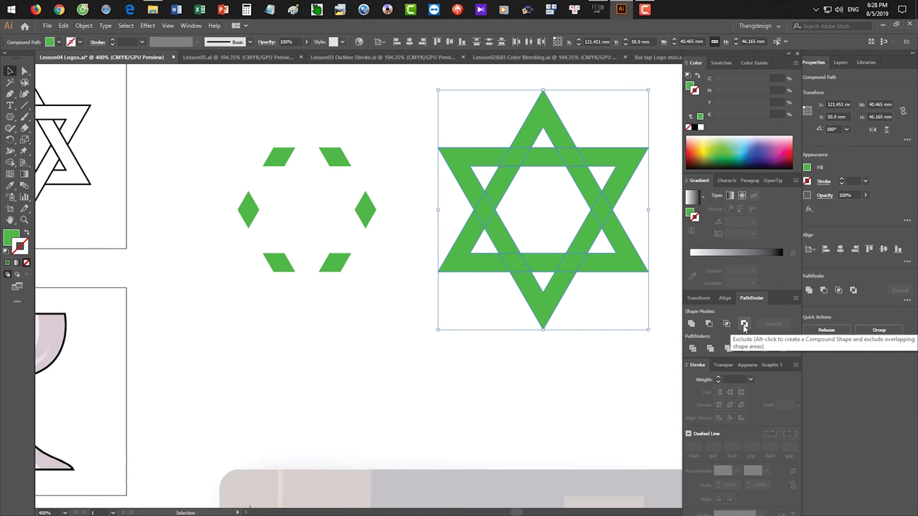
pyautogui.click(743, 324)
pyautogui.click(620, 330)
# Move the six overlap pieces into the gaps of the excluded star and ungroup all the star's pieces
pyautogui.hscroll(3, 519, 324)
pyautogui.moveTo(307, 205); pyautogui.dragTo(545, 200)
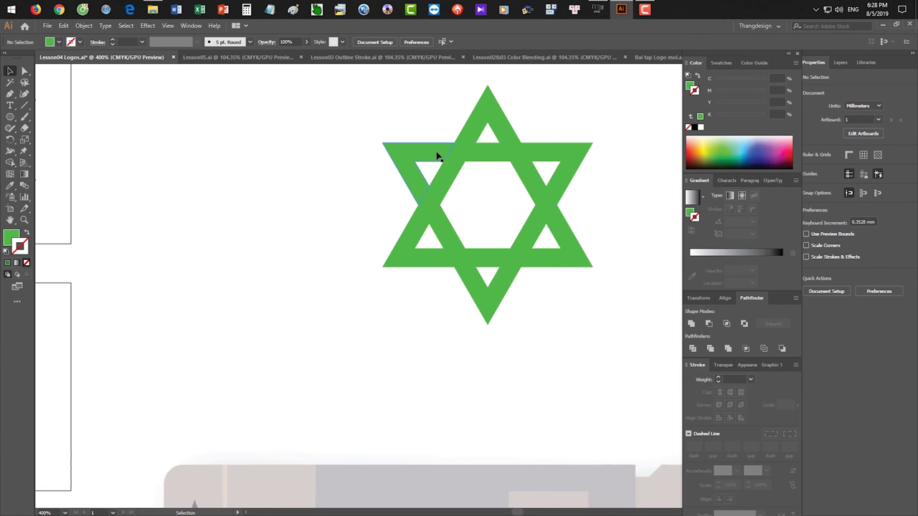
pyautogui.moveTo(423, 122); pyautogui.dragTo(561, 292)
pyautogui.hotkey('ctrl', 'shift', 'g')
pyautogui.click(624, 244)
# Fill every piece of the star with white, including the rhombus at its right crossing
pyautogui.moveTo(237, 226); pyautogui.dragTo(313, 260)
pyautogui.moveTo(497, 167); pyautogui.dragTo(569, 318)
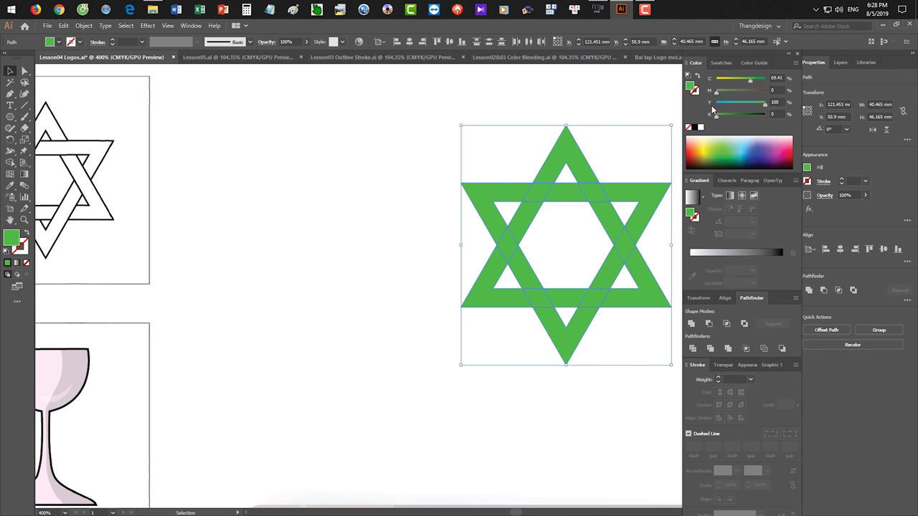
pyautogui.click(701, 128)
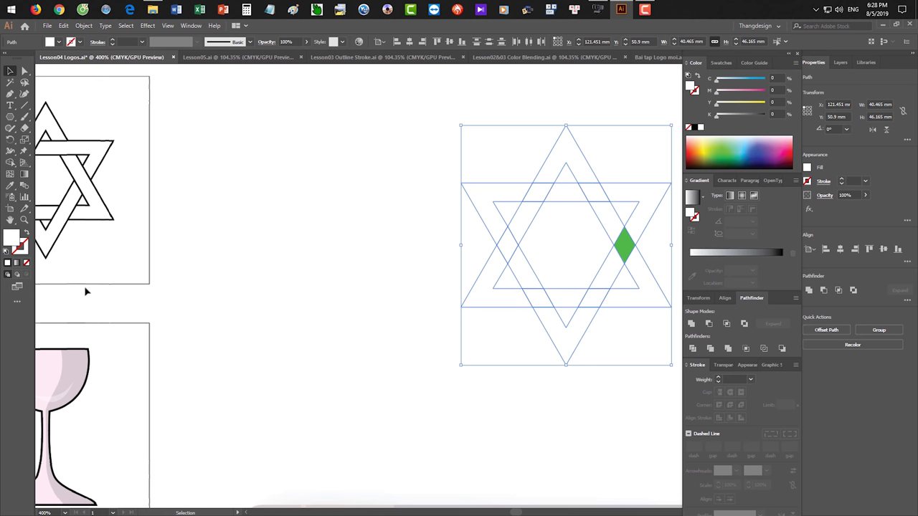
pyautogui.click(625, 246)
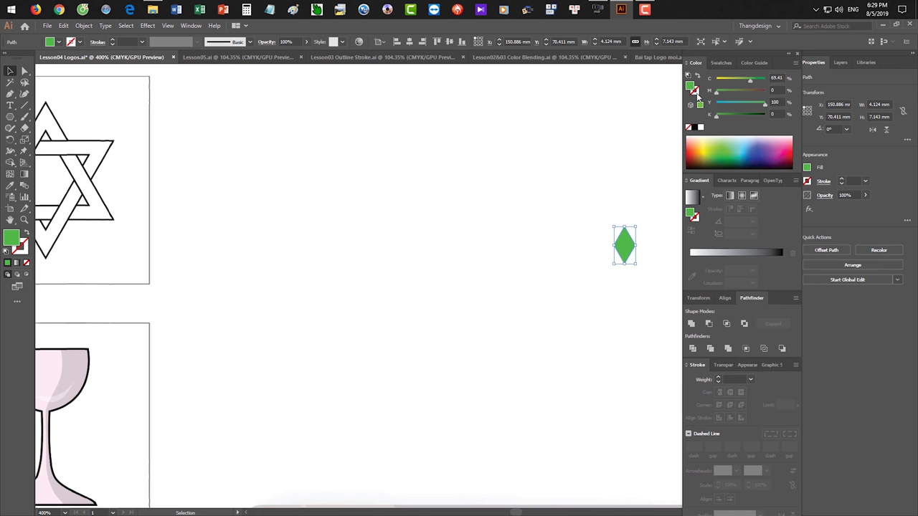
pyautogui.click(701, 128)
pyautogui.click(610, 342)
# Give all the star's pieces a black 1 pt stroke and deselect them
pyautogui.moveTo(445, 129); pyautogui.dragTo(669, 337)
pyautogui.click(24, 251)
pyautogui.click(693, 127)
pyautogui.click(606, 402)
# Unite the star's top tip, upper-left rhombus and adjoining left slanted band into one strip, matching the reference
pyautogui.press('space')
pyautogui.moveTo(590, 400); pyautogui.dragTo(537, 390)
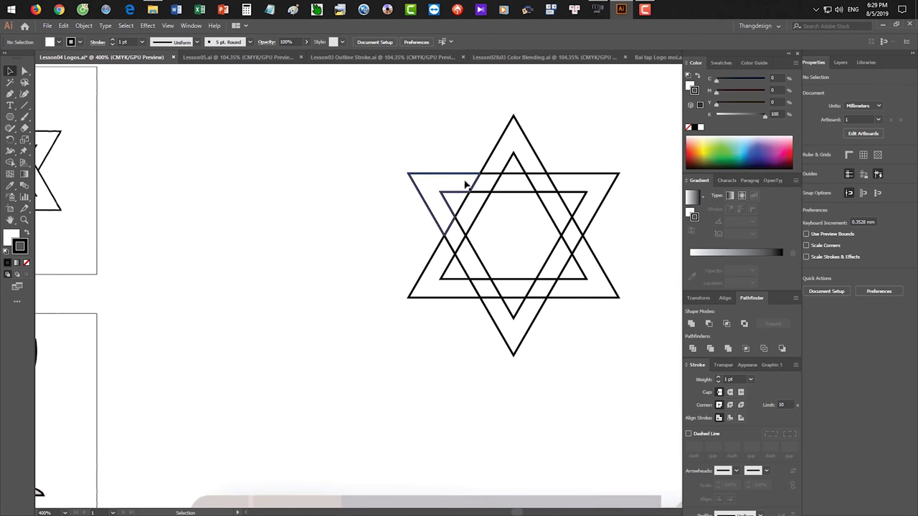
pyautogui.hscroll(-6, 294, 228)
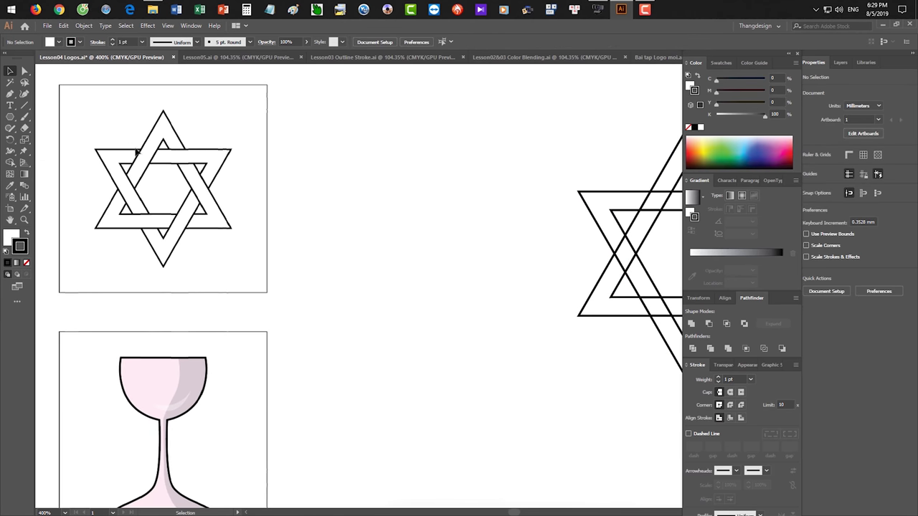
pyautogui.scroll(-1, 129, 150)
pyautogui.hscroll(1, 129, 151)
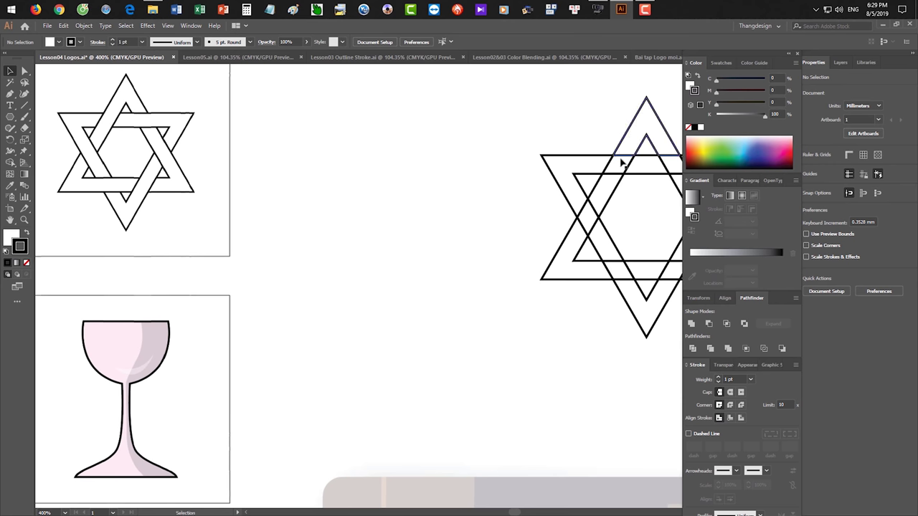
pyautogui.click(608, 188)
pyautogui.keyDown('shift'); pyautogui.click(617, 166); pyautogui.keyUp('shift')
pyautogui.keyDown('shift'); pyautogui.click(635, 137); pyautogui.keyUp('shift')
pyautogui.click(692, 324)
pyautogui.click(590, 330)
# Unite the upper-left tip, left rhombus and lower-left slanted band into one strip
pyautogui.click(570, 178)
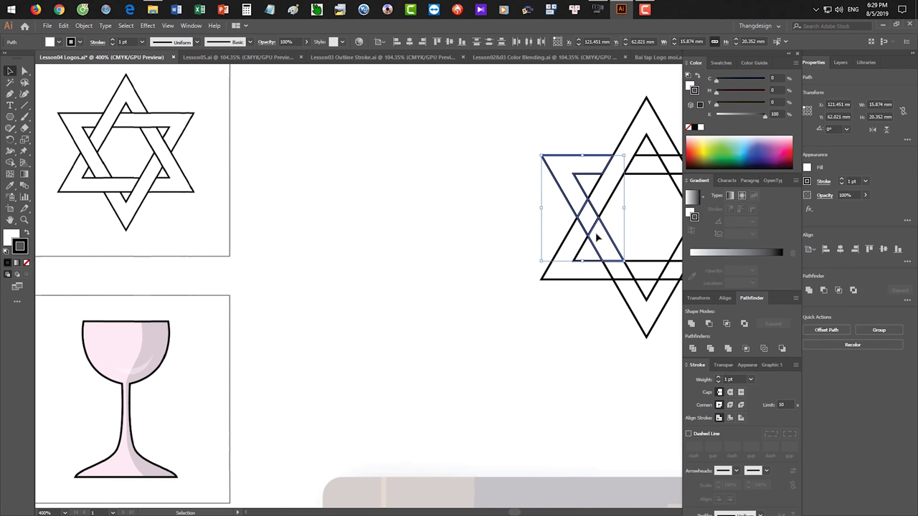
pyautogui.click(692, 324)
# Unite the lower-left tip, lower-left rhombus and bottom horizontal band into one strip
pyautogui.press('space')
pyautogui.moveTo(538, 333); pyautogui.dragTo(474, 332)
pyautogui.click(550, 263)
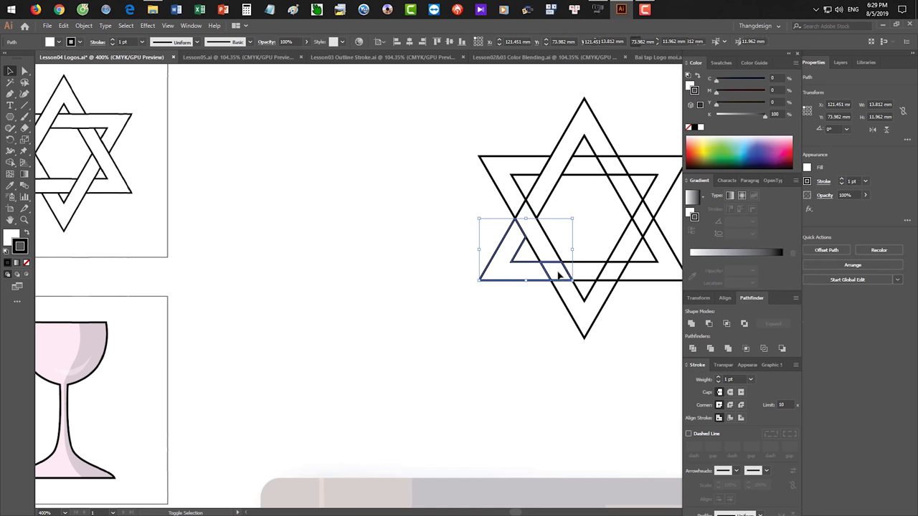
pyautogui.keyDown('shift'); pyautogui.click(578, 266); pyautogui.keyUp('shift')
pyautogui.click(691, 324)
pyautogui.click(530, 368)
# Unite the bottom tip, lower-right rhombus and adjoining right slanted band into one strip
pyautogui.press('space')
pyautogui.moveTo(541, 344)
pyautogui.mouseDown()
pyautogui.moveTo(522, 348)
pyautogui.moveTo(570, 334)
pyautogui.moveTo(550, 340)
pyautogui.mouseUp()
pyautogui.click(607, 285)
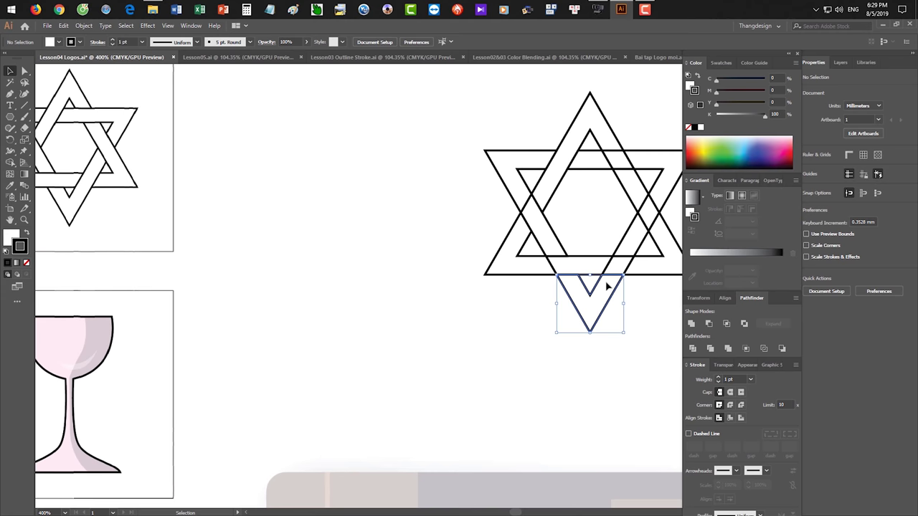
pyautogui.keyDown('shift'); pyautogui.click(618, 261); pyautogui.keyUp('shift')
pyautogui.keyDown('shift'); pyautogui.click(633, 236); pyautogui.keyUp('shift')
pyautogui.click(692, 323)
# Combine the lower-right tip, right rhombus and upper-right slanted band into one group and deselect it
pyautogui.press('space')
pyautogui.moveTo(555, 376); pyautogui.dragTo(502, 384)
pyautogui.click(616, 260)
pyautogui.keyDown('shift'); pyautogui.click(594, 221); pyautogui.keyUp('shift')
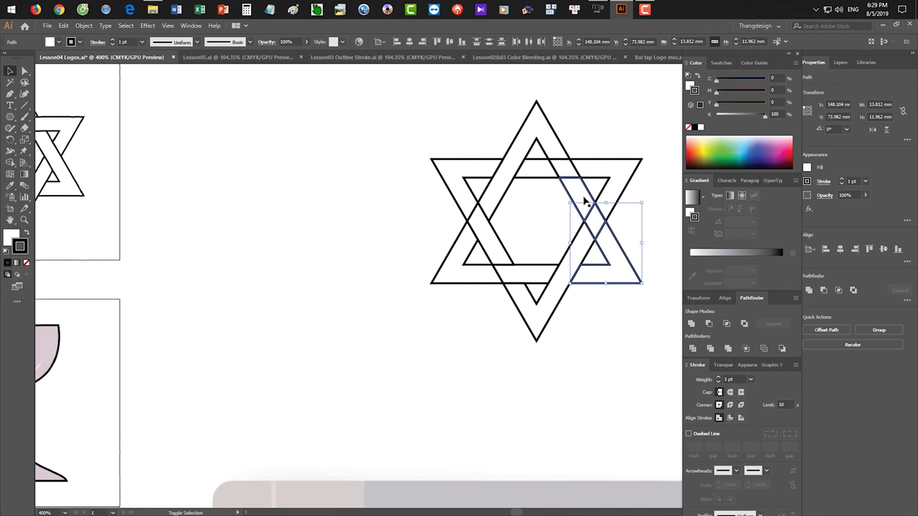
pyautogui.hotkey('ctrl', 'g')
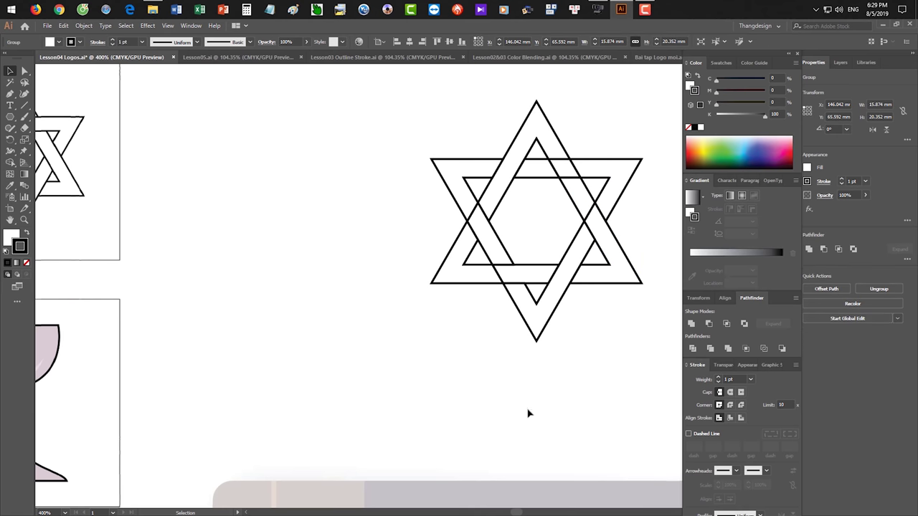
pyautogui.click(529, 413)
# Try to unite the top horizontal band with the adjoining upper-right pieces
pyautogui.hscroll(-3, 373, 213)
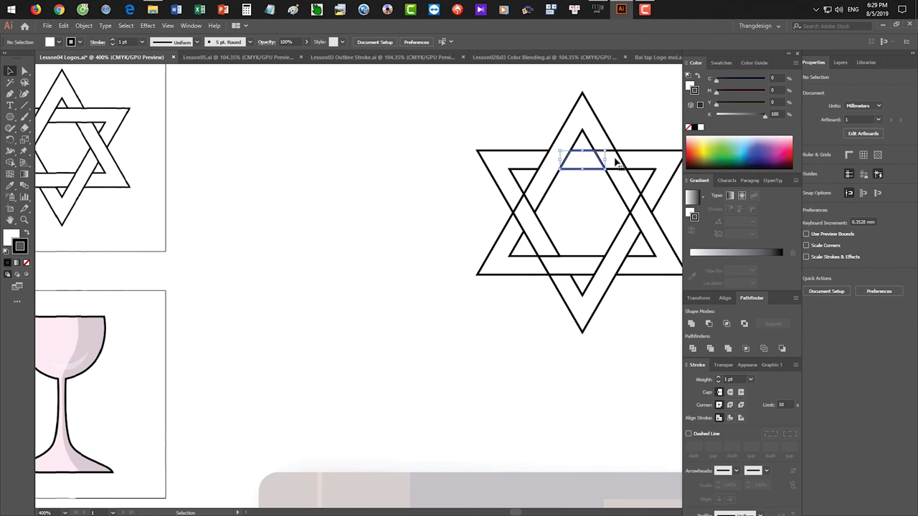
pyautogui.click(614, 159)
pyautogui.keyDown('shift'); pyautogui.click(624, 161); pyautogui.keyUp('shift')
pyautogui.click(692, 323)
pyautogui.click(582, 371)
pyautogui.press('a')
pyautogui.hotkey('ctrl', 'z')
pyautogui.click(607, 394)
# Combine the top horizontal band, its overlap piece and the adjoining upper-right corner piece into one group and deselect it
pyautogui.moveTo(568, 199); pyautogui.dragTo(492, 224)
pyautogui.click(508, 193)
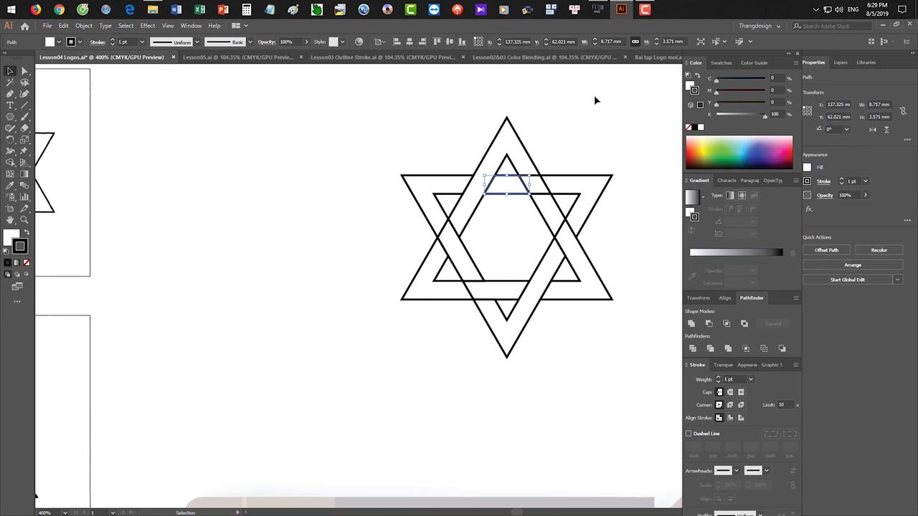
pyautogui.keyDown('shift'); pyautogui.click(563, 185); pyautogui.keyUp('shift')
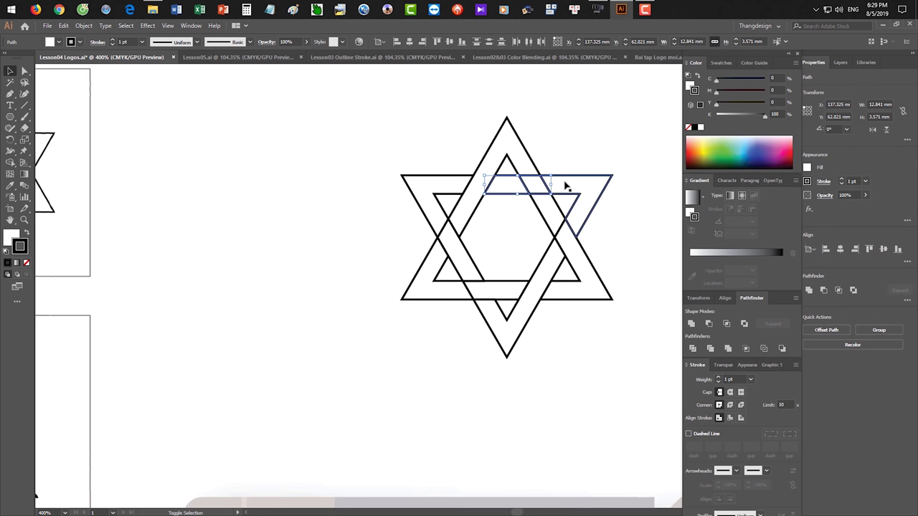
pyautogui.hotkey('ctrl', 'g')
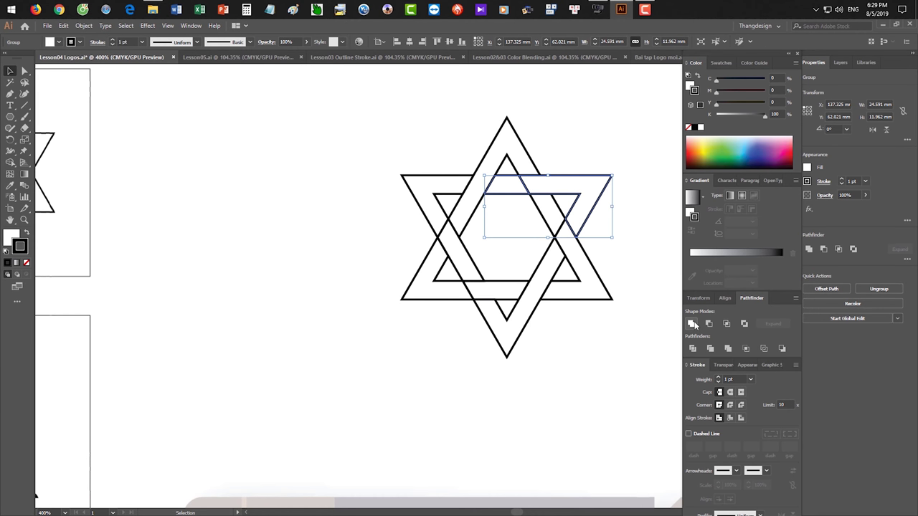
pyautogui.click(549, 142)
pyautogui.press('a')
pyautogui.press('v')
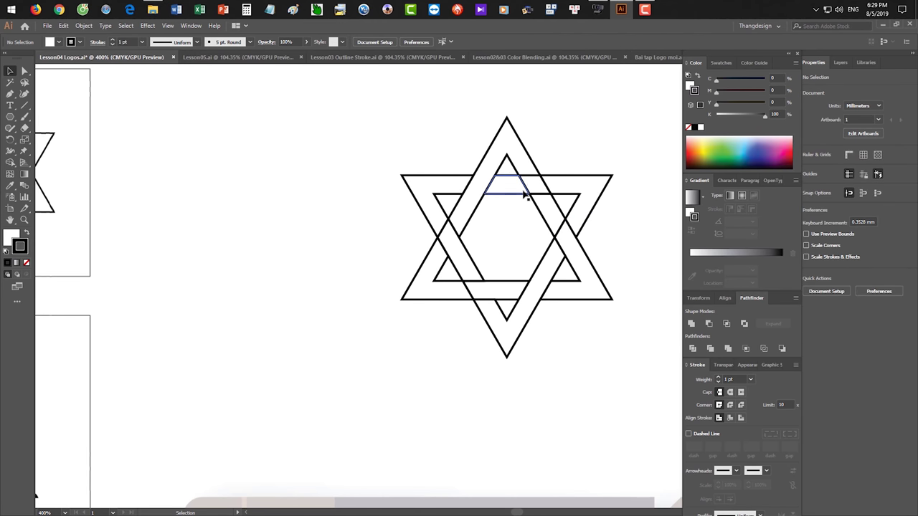
# Move the complete star horizontally 54.02 mm to the left, beside the reference logo, and deselect it
pyautogui.click(525, 196)
pyautogui.click(461, 133)
pyautogui.moveTo(383, 125); pyautogui.dragTo(601, 358)
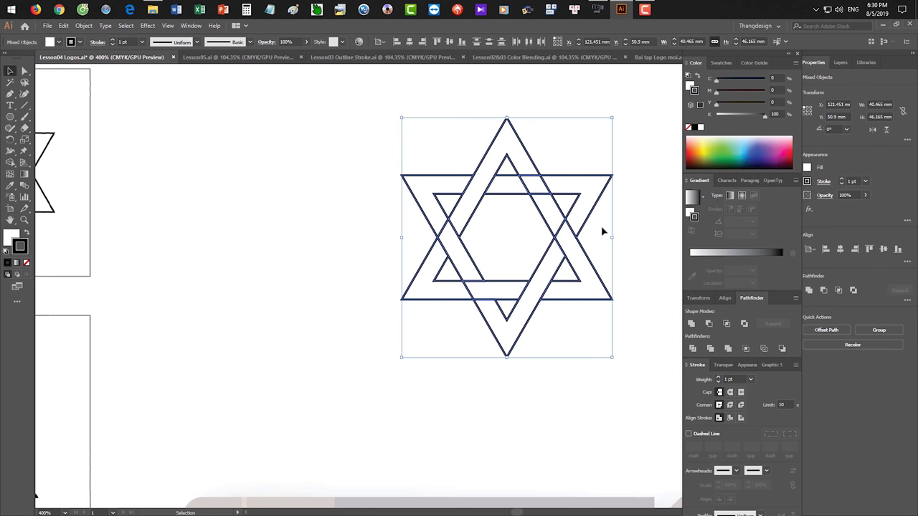
pyautogui.moveTo(613, 236); pyautogui.dragTo(662, 236)
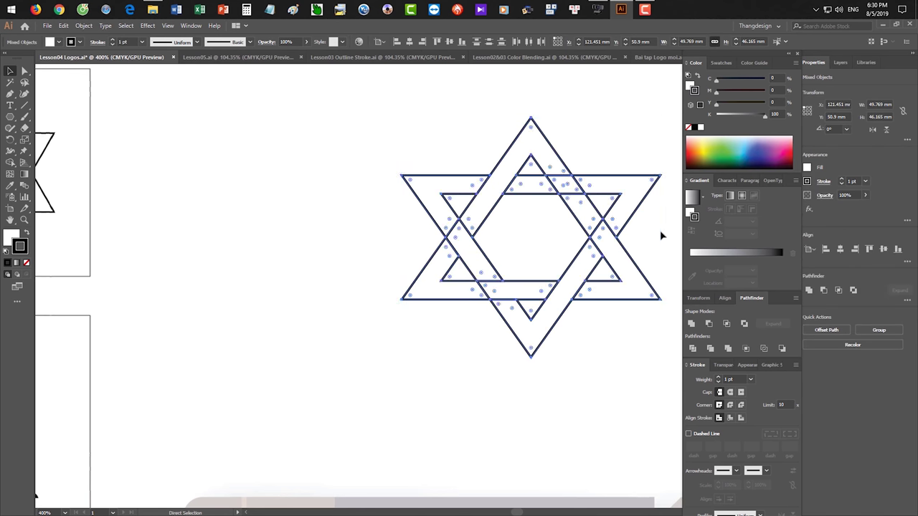
pyautogui.hotkey('ctrl', 'z')
pyautogui.moveTo(585, 240); pyautogui.dragTo(281, 233)
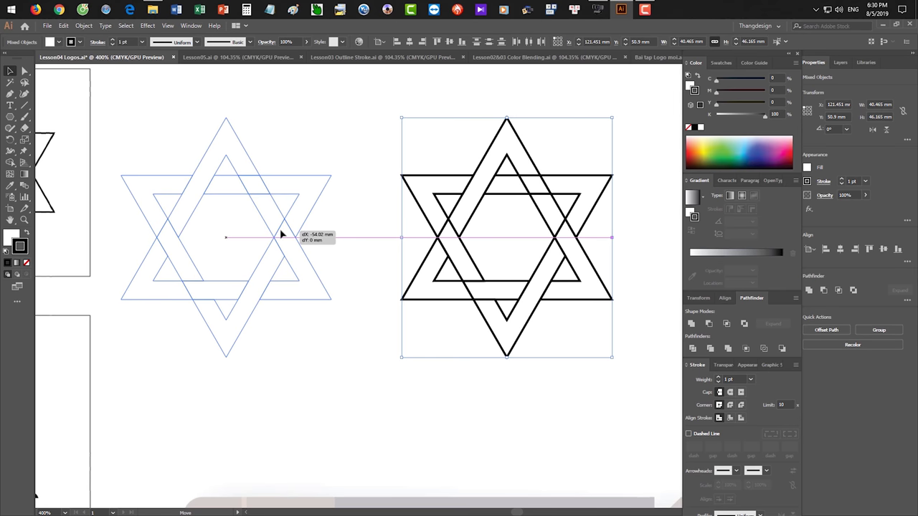
pyautogui.moveTo(281, 234); pyautogui.dragTo(282, 234)
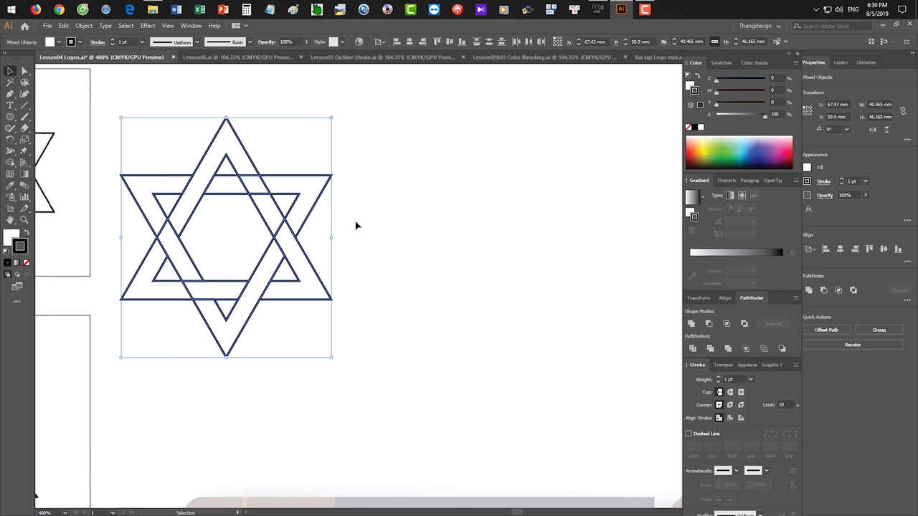
pyautogui.press('space')
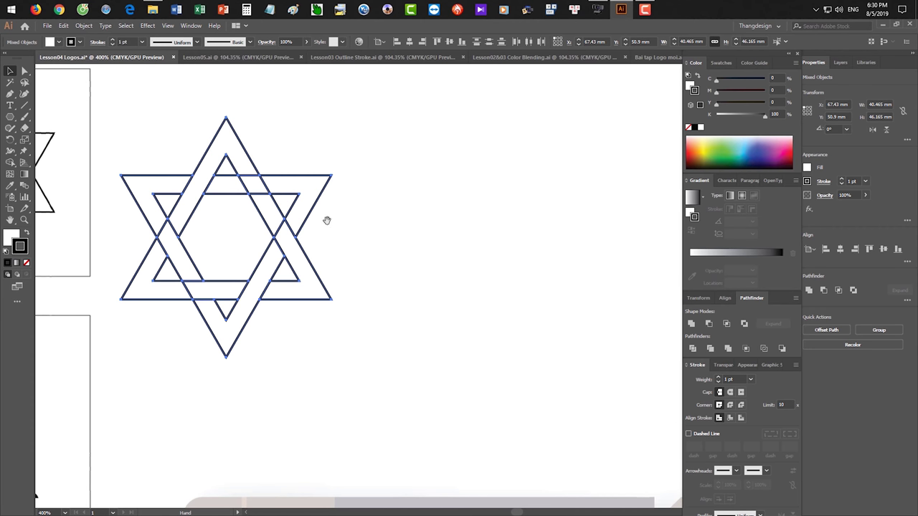
pyautogui.moveTo(263, 218); pyautogui.dragTo(431, 197)
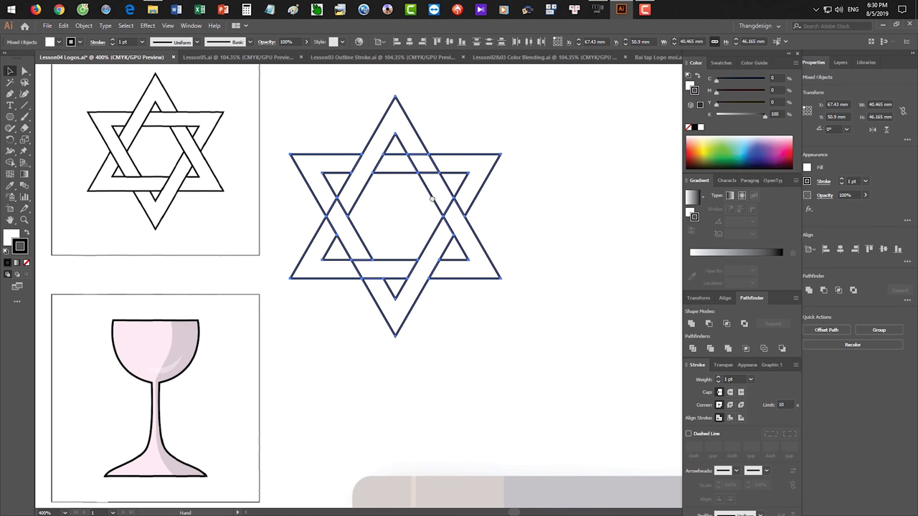
pyautogui.moveTo(432, 197); pyautogui.dragTo(431, 208)
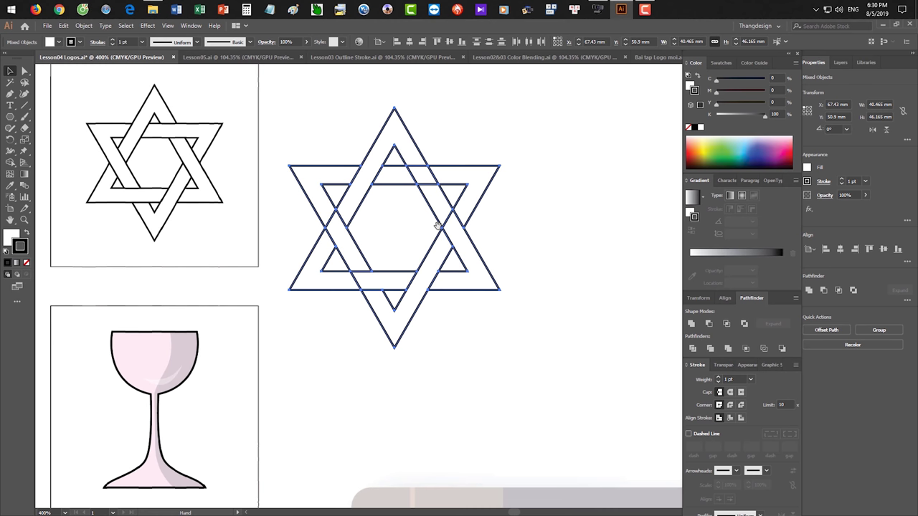
pyautogui.click(526, 186)
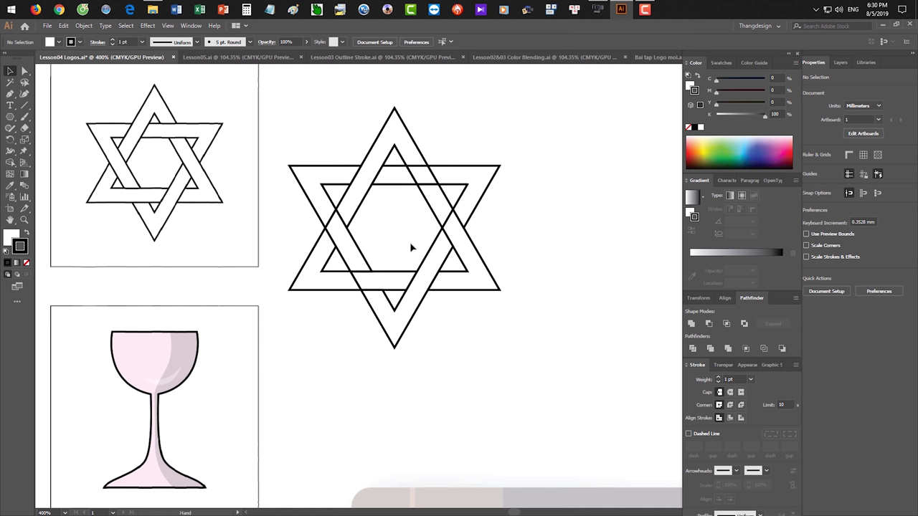
# Examine how the strips of the redrawn star overlap compared with the interlaced reference star
pyautogui.moveTo(410, 248); pyautogui.dragTo(385, 222)
pyautogui.click(307, 185)
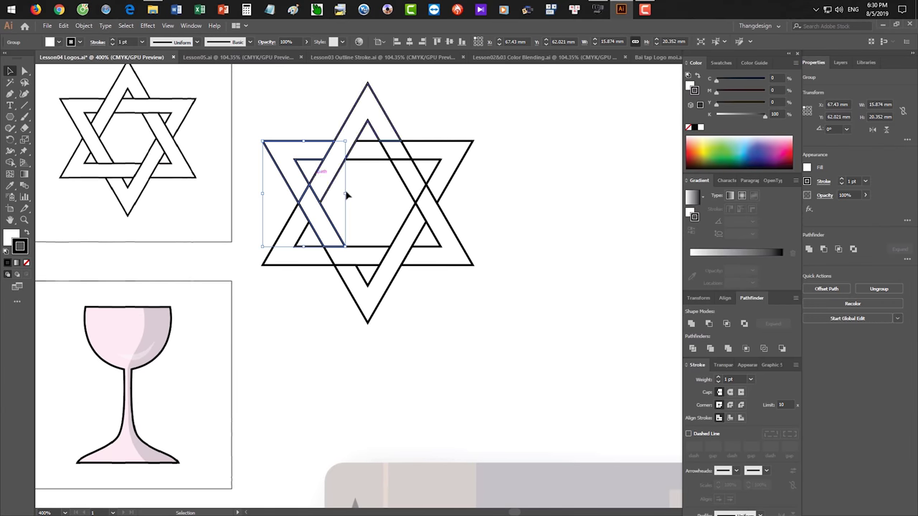
pyautogui.click(377, 225)
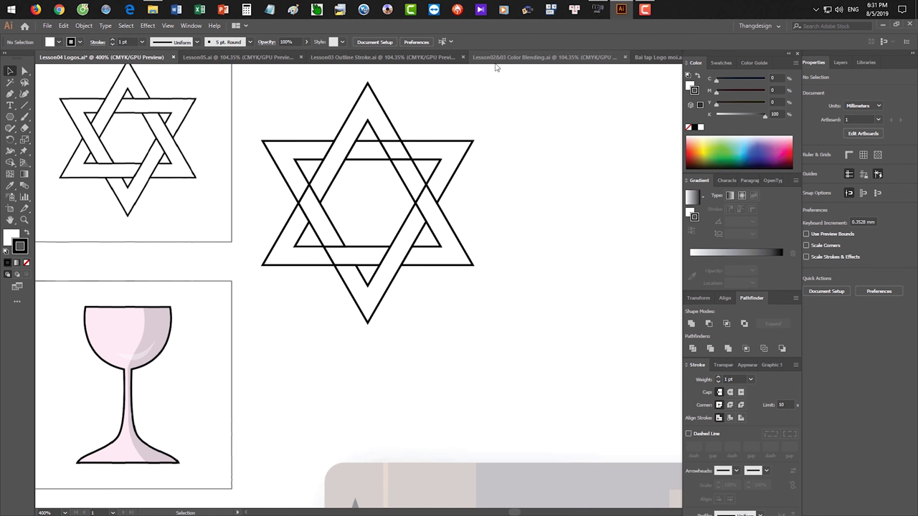
pyautogui.press('z')
pyautogui.moveTo(359, 194); pyautogui.dragTo(418, 259)
pyautogui.click(398, 252)
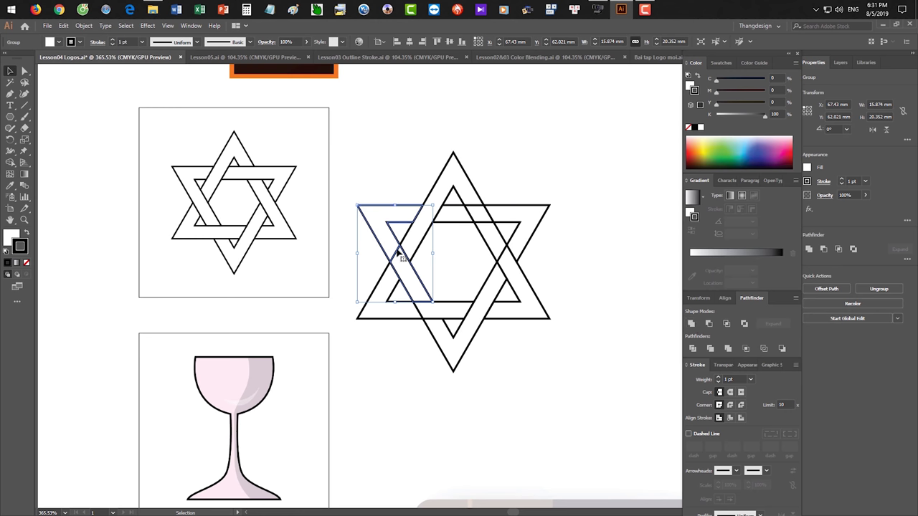
pyautogui.click(501, 432)
pyautogui.press('z')
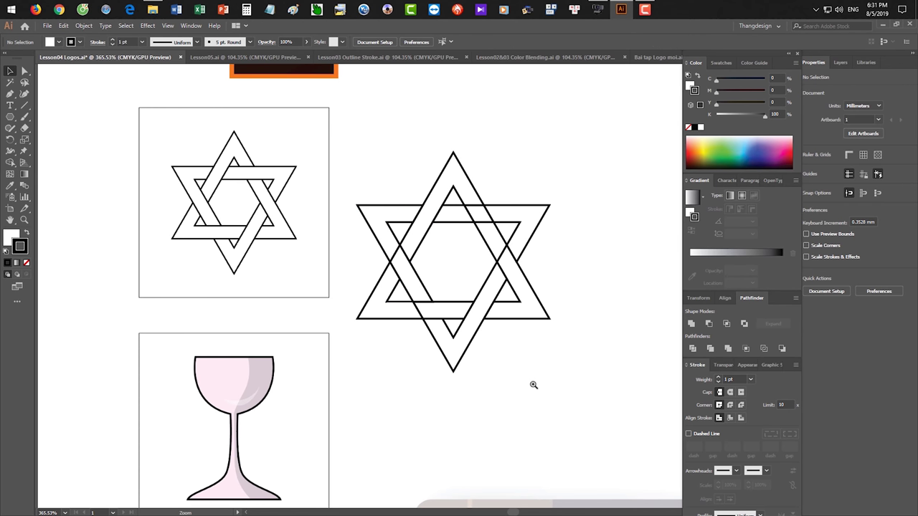
pyautogui.moveTo(522, 380); pyautogui.dragTo(543, 387)
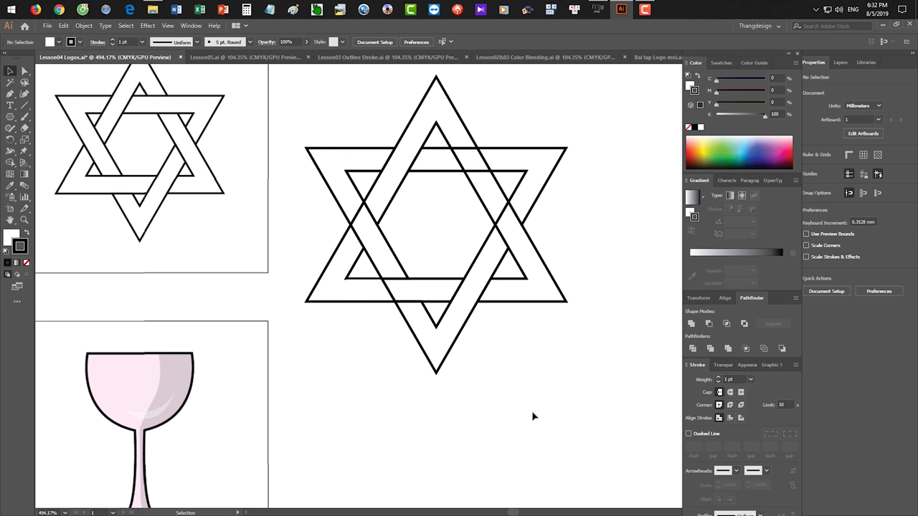
pyautogui.scroll(-3, 475, 383)
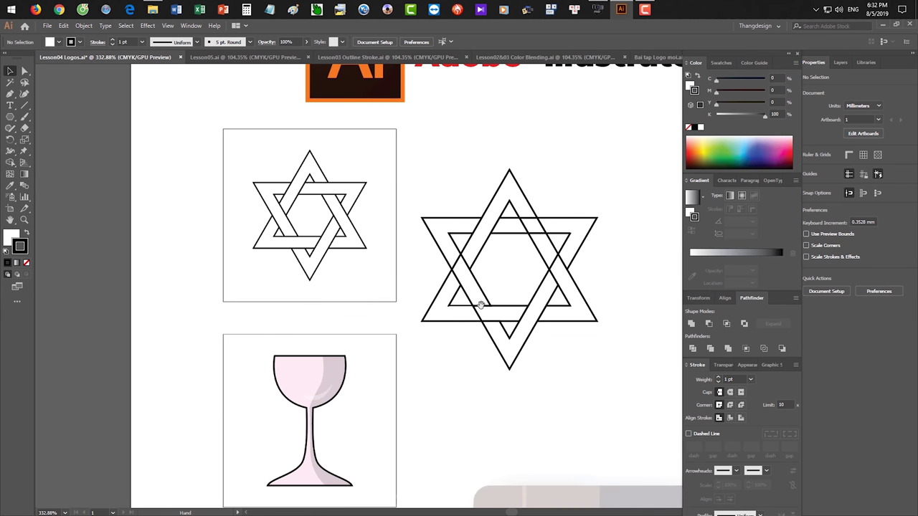
pyautogui.moveTo(624, 361); pyautogui.dragTo(625, 363)
pyautogui.moveTo(561, 290); pyautogui.dragTo(599, 173)
pyautogui.click(485, 309)
pyautogui.moveTo(457, 294); pyautogui.dragTo(499, 307)
pyautogui.moveTo(454, 279); pyautogui.dragTo(499, 280)
pyautogui.moveTo(573, 243); pyautogui.dragTo(545, 320)
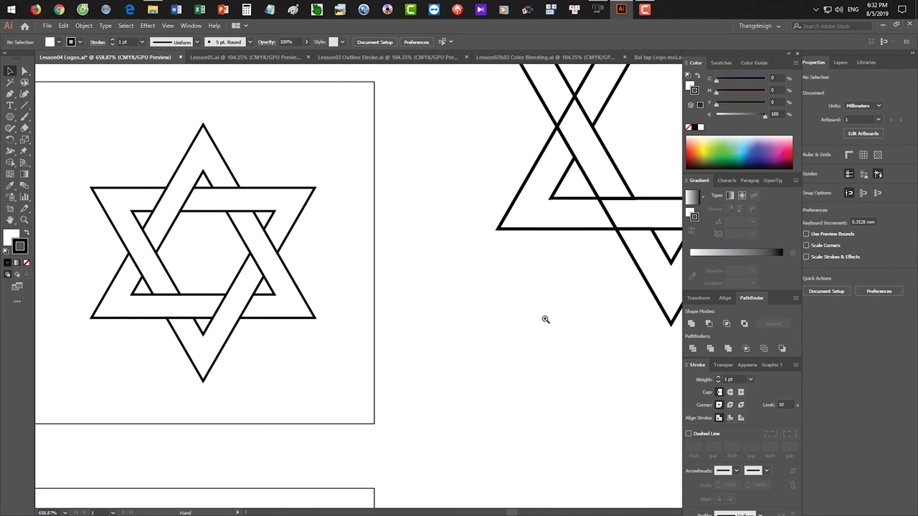
# Draw a light-green triangle without stroke, about 17.2 mm wide and 14.9 mm high, in the empty area below the redrawn star
pyautogui.moveTo(459, 292); pyautogui.dragTo(488, 292)
pyautogui.moveTo(597, 341); pyautogui.dragTo(469, 306)
pyautogui.moveTo(10, 117); pyautogui.dragTo(39, 154)
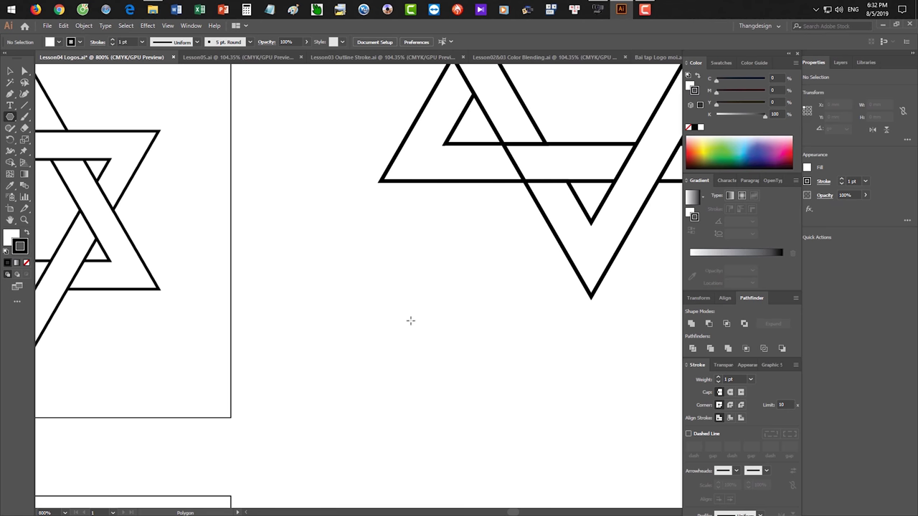
pyautogui.press('/')
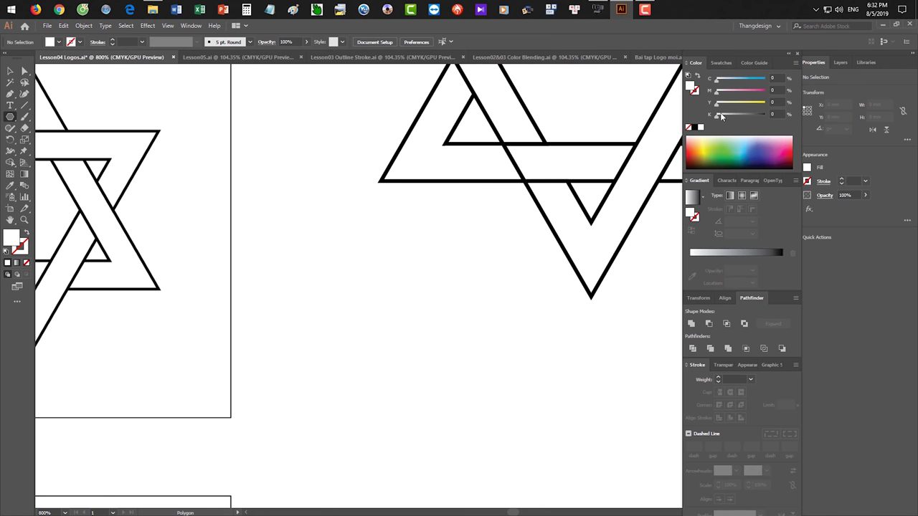
pyautogui.click(720, 142)
pyautogui.moveTo(333, 276); pyautogui.dragTo(424, 334)
pyautogui.press('v')
pyautogui.moveTo(379, 301); pyautogui.dragTo(433, 357)
pyautogui.click(434, 357)
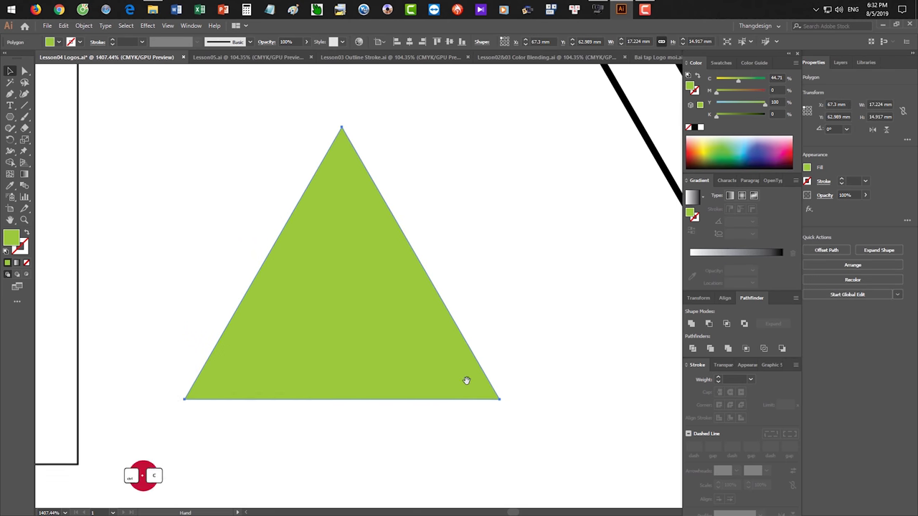
# Paste a copy in front of the green triangle, scale it to about 13.1 by 11.3 mm and fill it with orange
pyautogui.hotkey('ctrl', 'c')
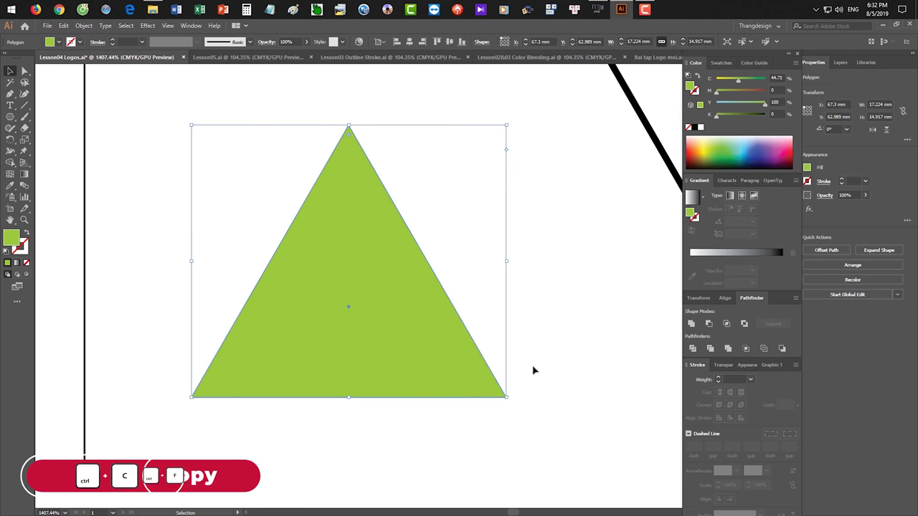
pyautogui.hotkey('ctrl', 'f')
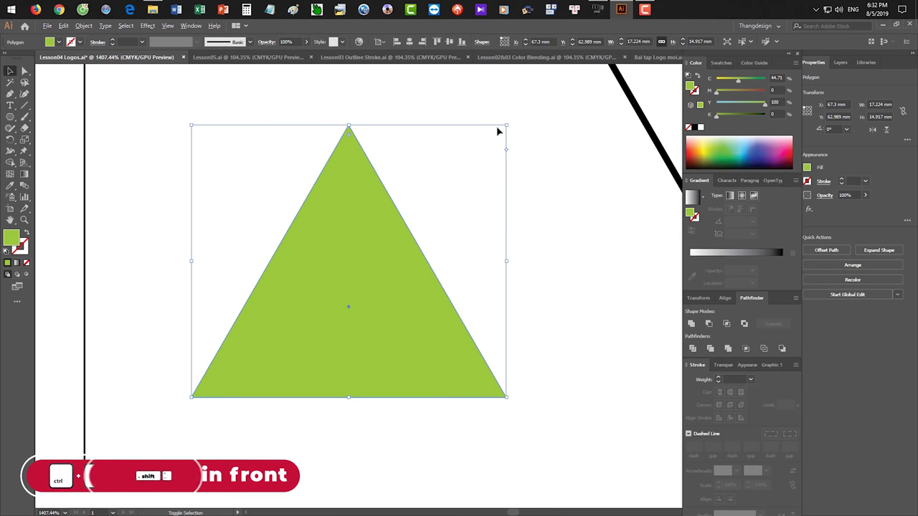
pyautogui.moveTo(505, 125); pyautogui.dragTo(486, 158)
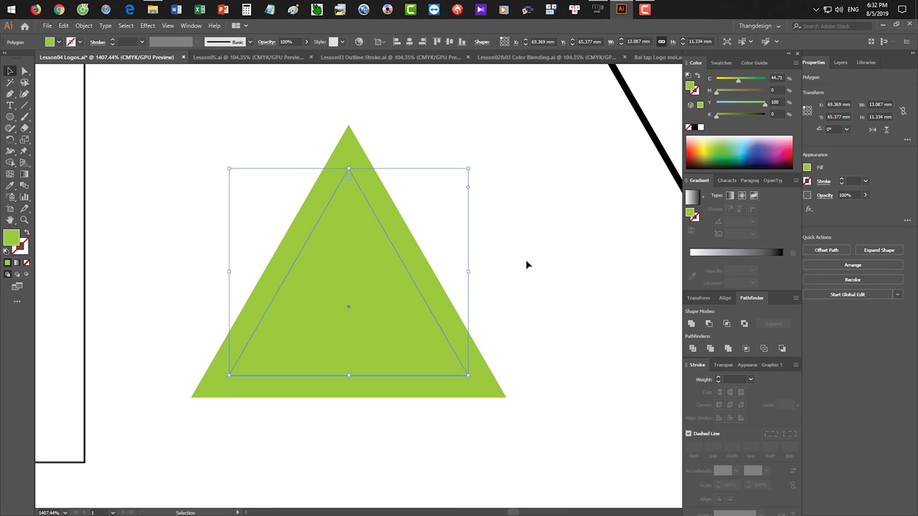
pyautogui.click(700, 146)
pyautogui.click(569, 263)
pyautogui.moveTo(502, 285); pyautogui.dragTo(551, 248)
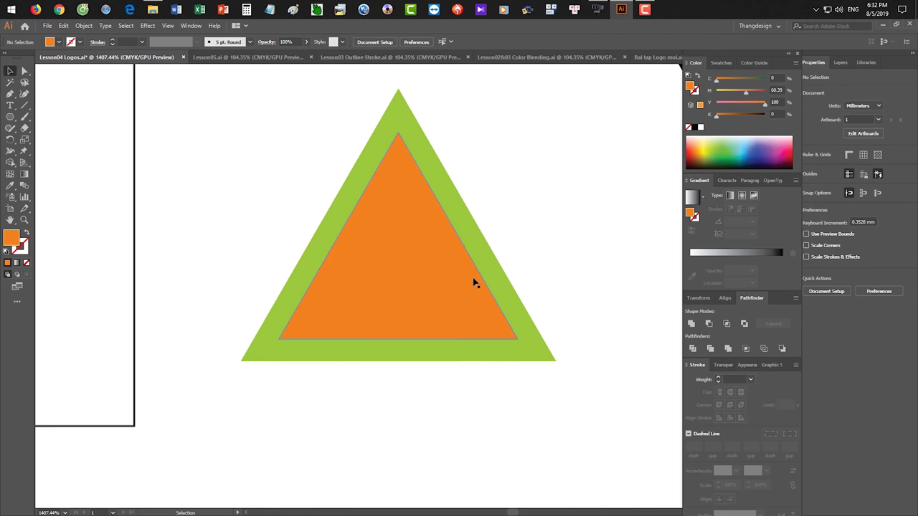
# Try scaling the inner orange triangle down from its lower-right corner and undo the change
pyautogui.scroll(1, 423, 218)
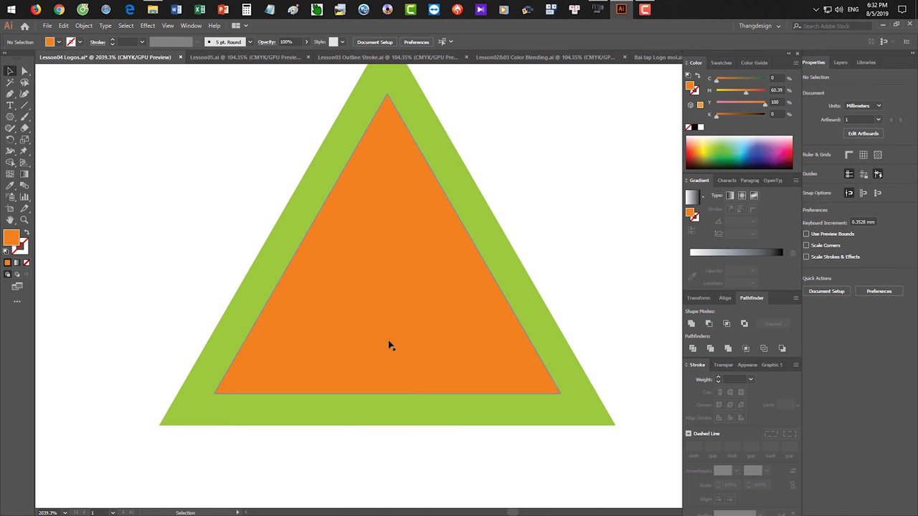
pyautogui.click(445, 349)
pyautogui.moveTo(559, 393); pyautogui.dragTo(489, 345)
pyautogui.click(478, 450)
pyautogui.moveTo(483, 449); pyautogui.dragTo(464, 442)
pyautogui.hotkey('ctrl', 'z')
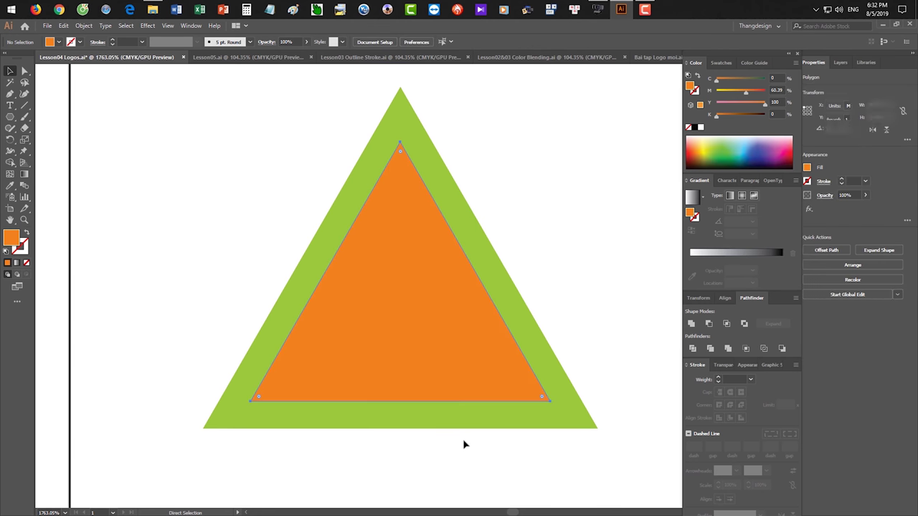
# Delete the inner orange triangle, keeping only the green one
pyautogui.click(571, 215)
pyautogui.click(421, 285)
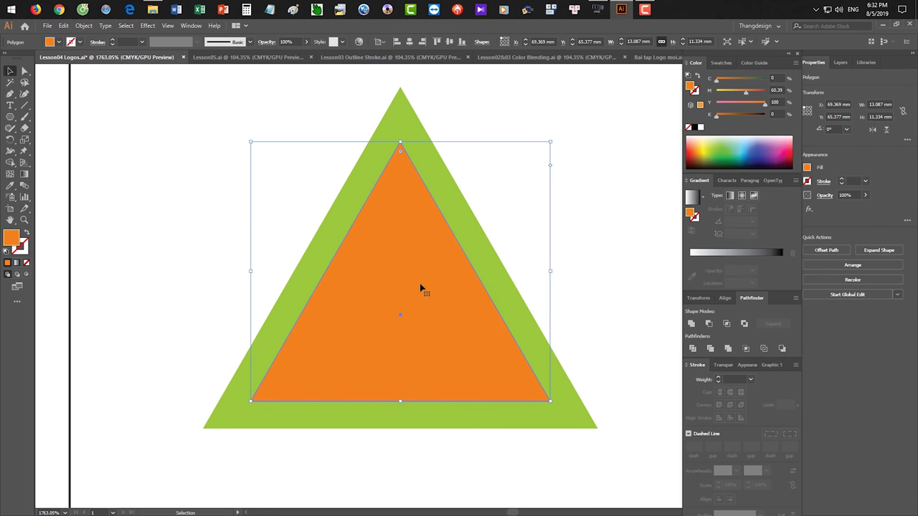
pyautogui.press('Delete')
pyautogui.hotkey('ctrl', 'space')
pyautogui.moveTo(548, 273); pyautogui.dragTo(443, 231)
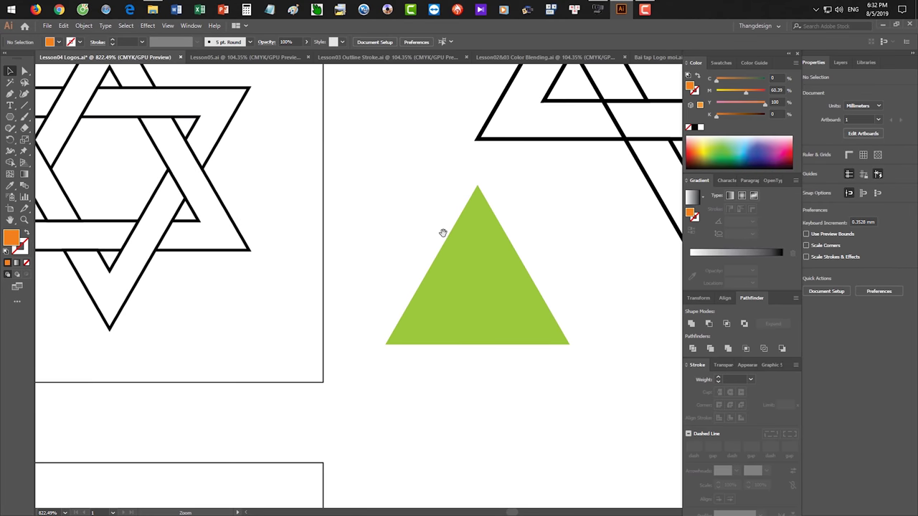
# Swap the green triangle's fill and stroke to give it a 1 pt green outline without fill, and keep it selected
pyautogui.moveTo(186, 154); pyautogui.dragTo(282, 208)
pyautogui.moveTo(254, 168); pyautogui.dragTo(262, 168)
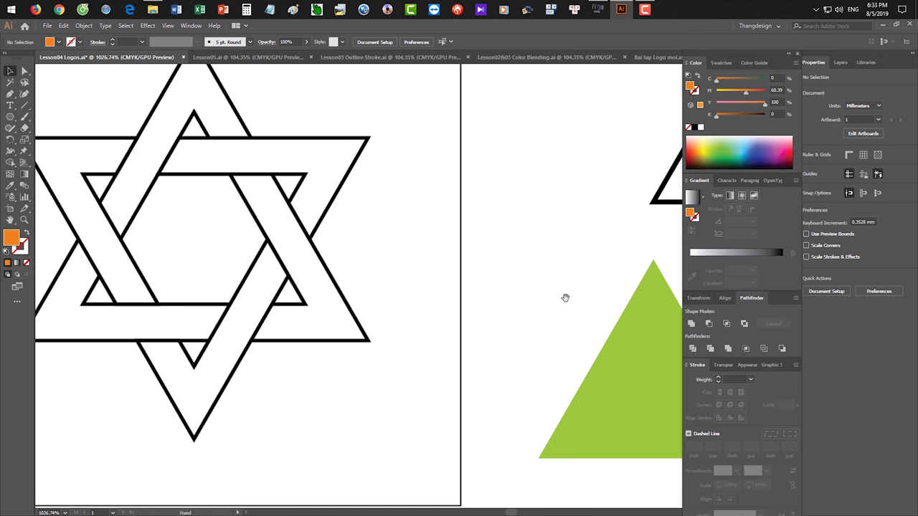
pyautogui.moveTo(564, 297); pyautogui.dragTo(461, 285)
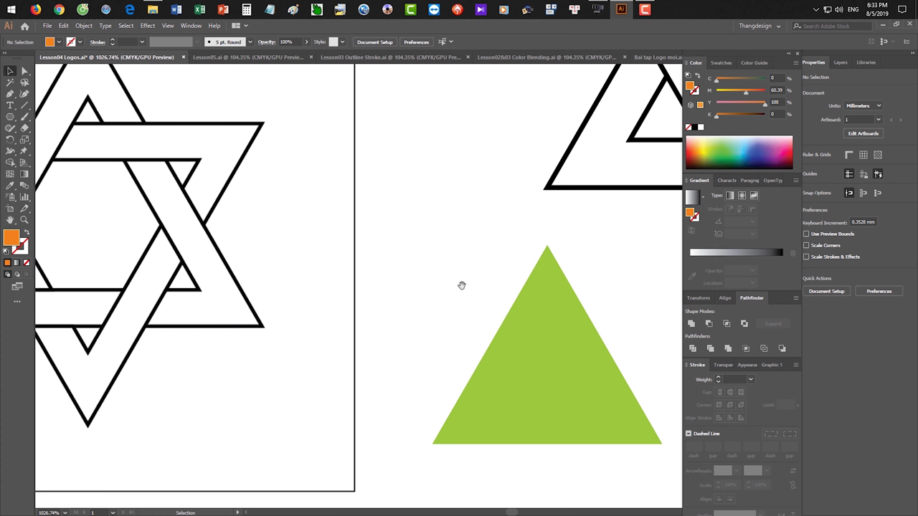
pyautogui.moveTo(467, 289); pyautogui.dragTo(397, 212)
pyautogui.click(478, 291)
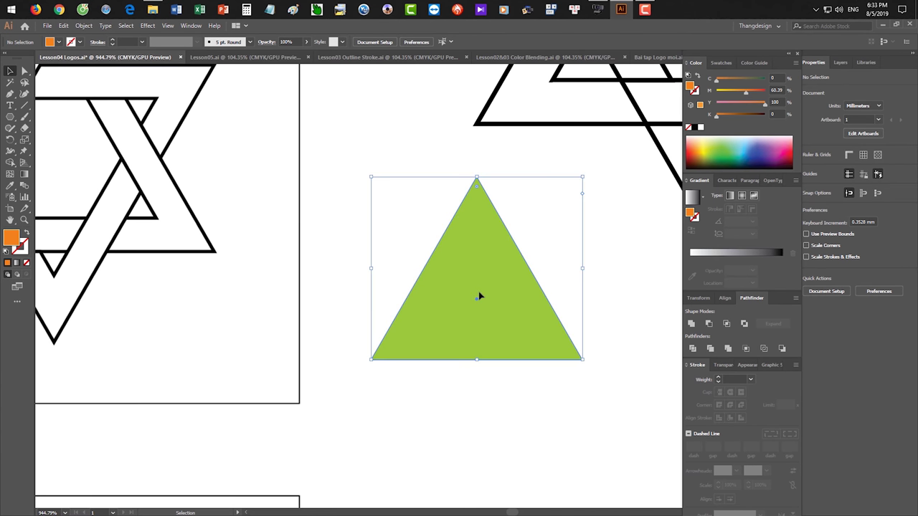
pyautogui.click(375, 194)
pyautogui.click(496, 266)
pyautogui.hotkey('shift', 'x')
pyautogui.click(369, 208)
pyautogui.moveTo(354, 198); pyautogui.dragTo(393, 203)
pyautogui.moveTo(345, 197); pyautogui.dragTo(250, 172)
pyautogui.moveTo(301, 198); pyautogui.dragTo(327, 198)
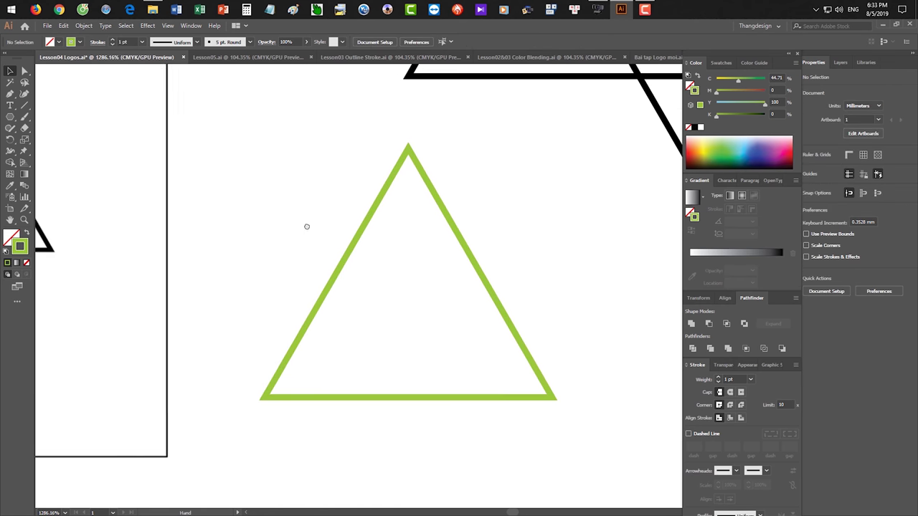
pyautogui.moveTo(273, 241); pyautogui.dragTo(313, 293)
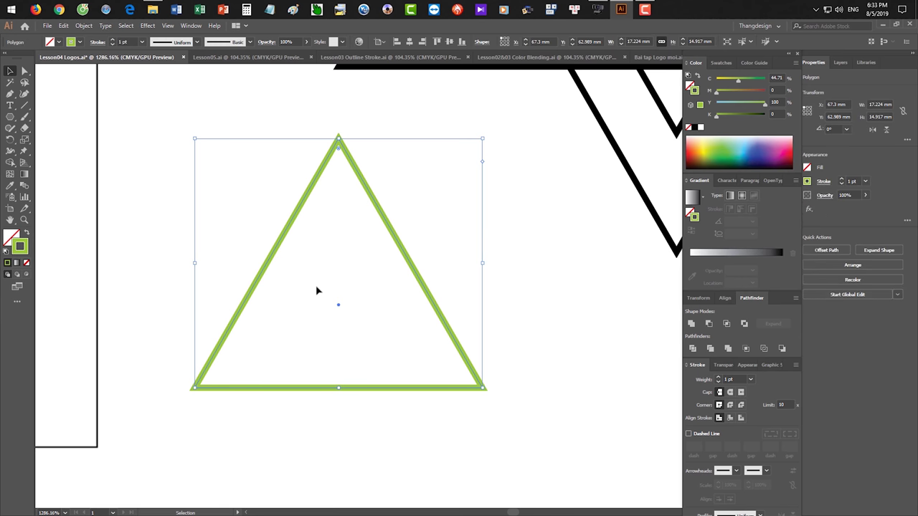
# Open the Path commands for the green triangle, and switch to the desktop to launch Photoshop
pyautogui.click(84, 26)
pyautogui.moveTo(126, 243)
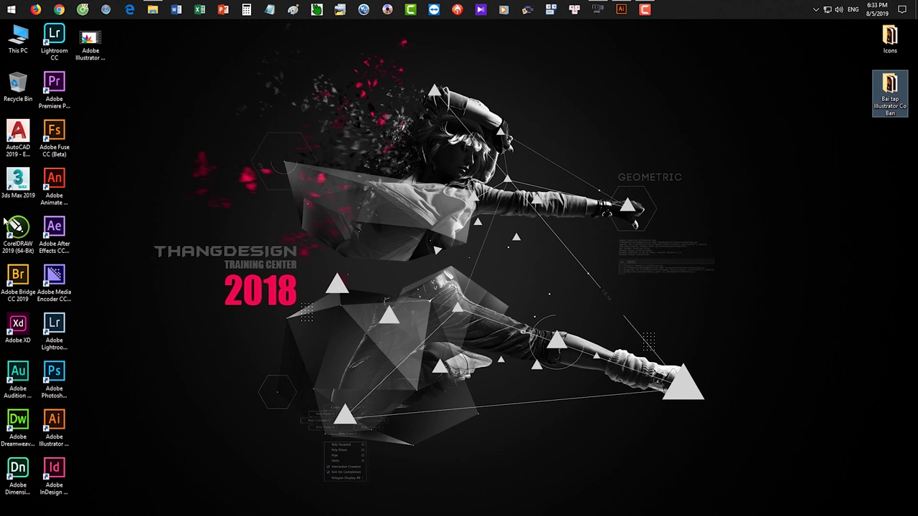
pyautogui.doubleClick(51, 368)
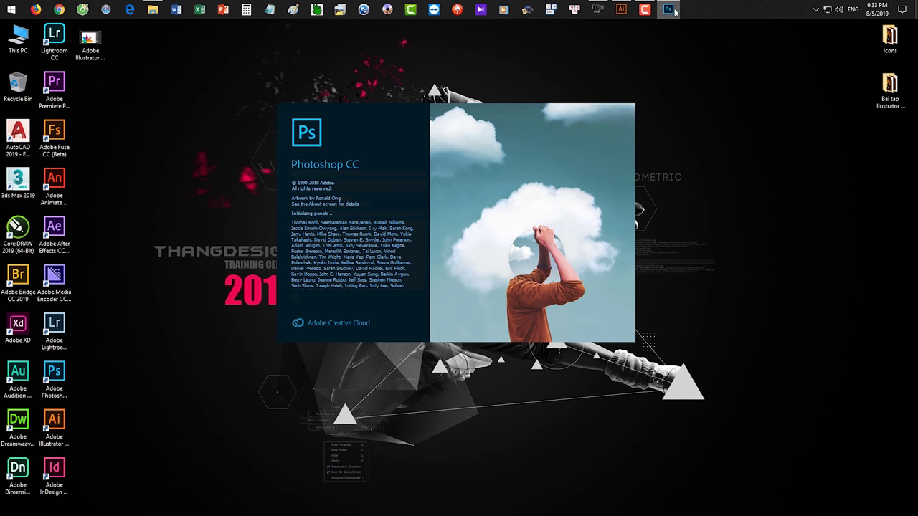
pyautogui.moveTo(674, 10)
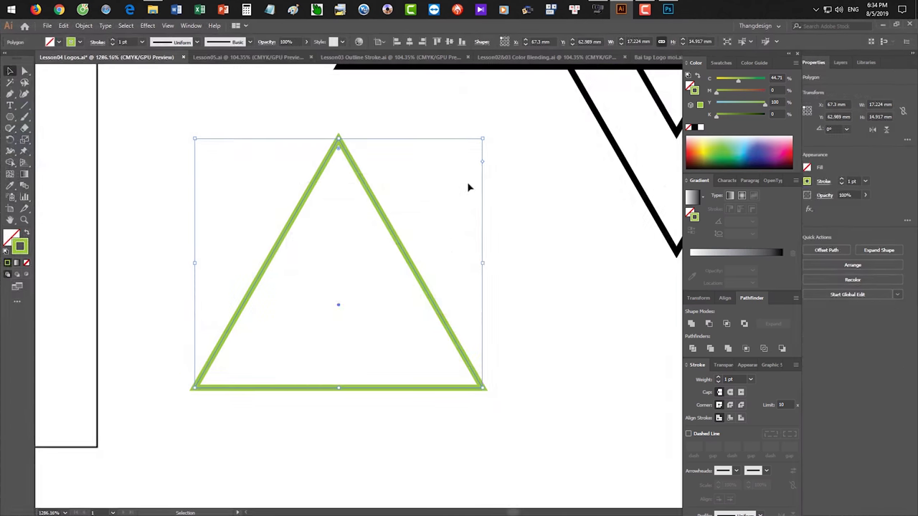
# Open Offset Path for the green outlined triangle and turn on its preview
pyautogui.click(505, 160)
pyautogui.click(338, 270)
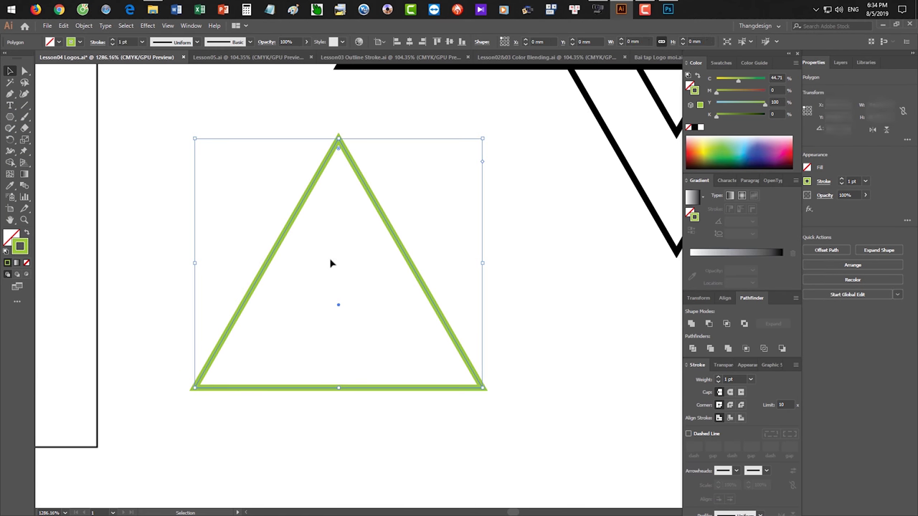
pyautogui.click(83, 25)
pyautogui.moveTo(144, 242)
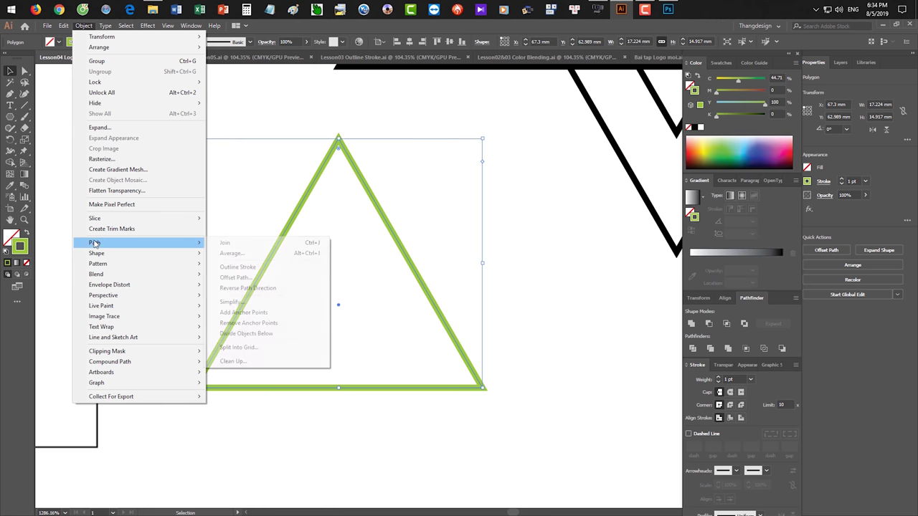
pyautogui.click(246, 278)
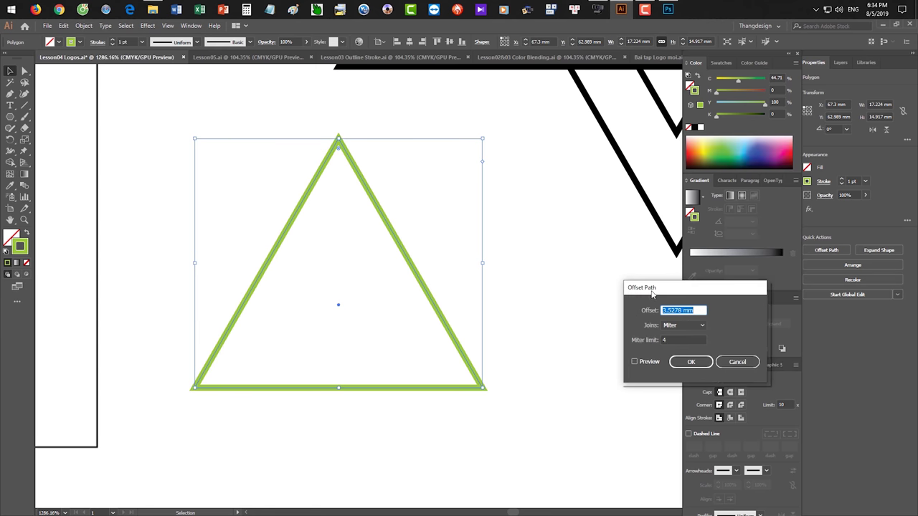
pyautogui.moveTo(667, 286); pyautogui.dragTo(571, 232)
pyautogui.click(542, 307)
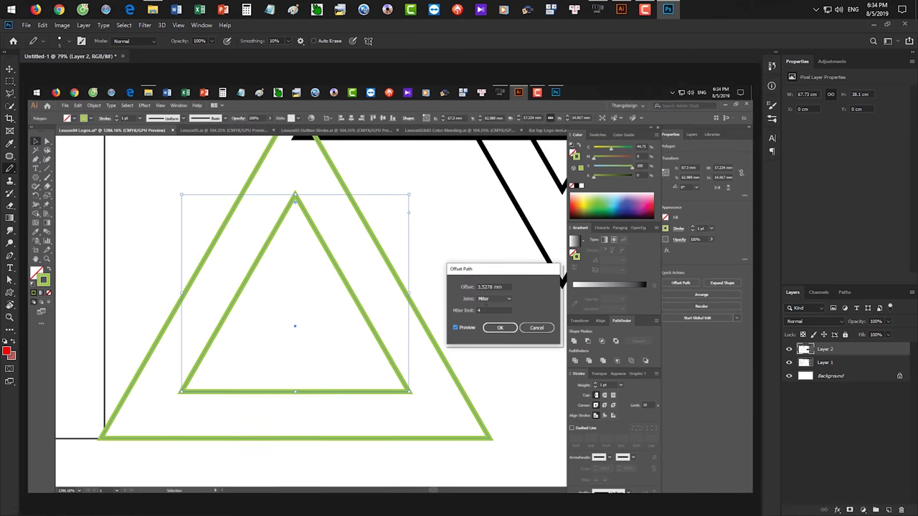
# In Photoshop, underline the Offset Path dialog's title in red on the screenshot with the Pencil tool
pyautogui.press('f')
pyautogui.moveTo(550, 276); pyautogui.dragTo(473, 261)
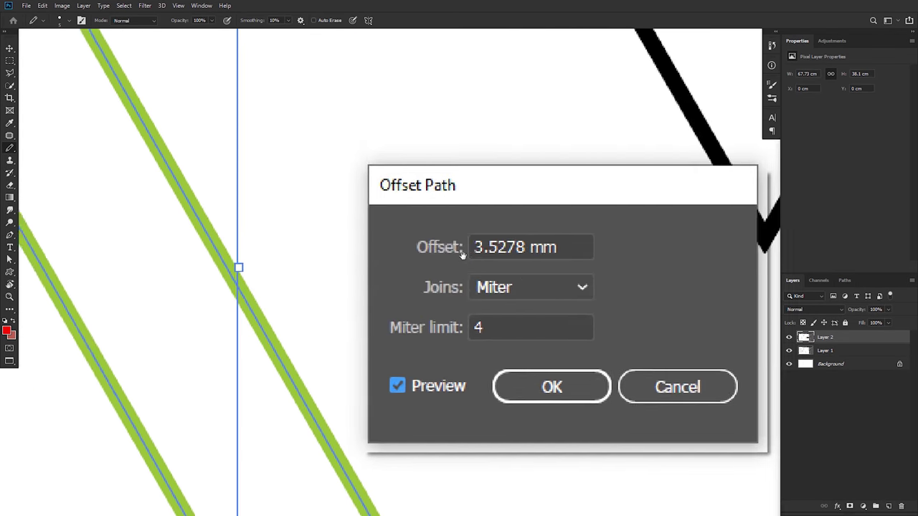
pyautogui.moveTo(607, 291); pyautogui.dragTo(437, 245)
pyautogui.moveTo(208, 155); pyautogui.dragTo(300, 155)
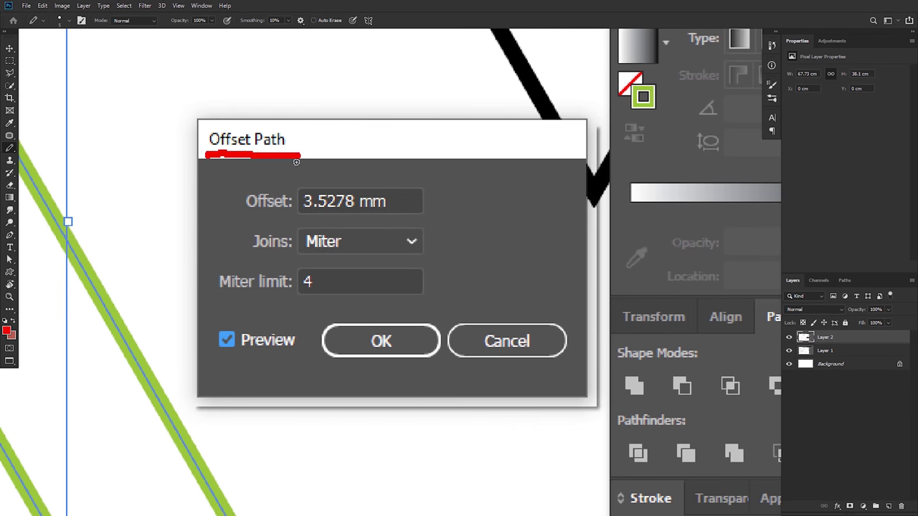
# Draw a red arrow pointing at the Offset value and a red frame around the Joins and Miter limit settings
pyautogui.scroll(1, 322, 180)
pyautogui.moveTo(523, 166)
pyautogui.mouseDown()
pyautogui.moveTo(467, 192)
pyautogui.moveTo(473, 173)
pyautogui.moveTo(470, 199)
pyautogui.mouseUp()
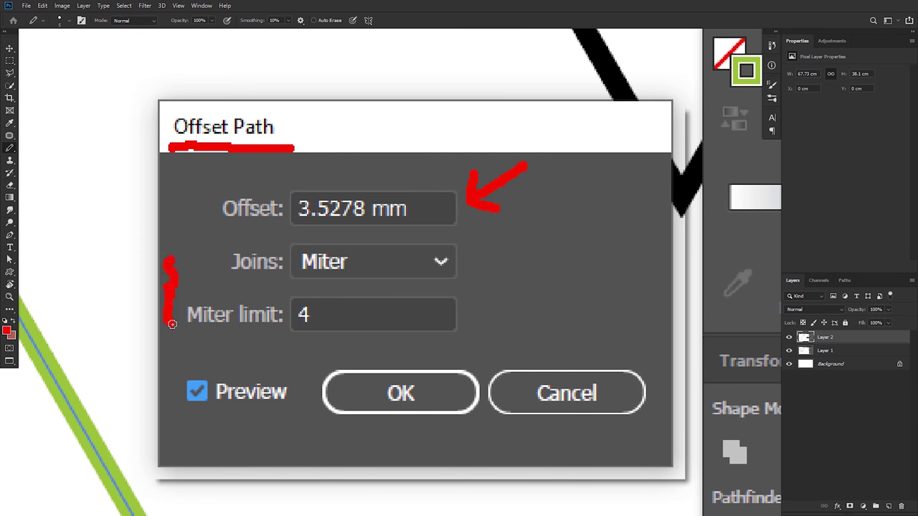
pyautogui.moveTo(156, 240)
pyautogui.mouseDown()
pyautogui.moveTo(474, 233)
pyautogui.moveTo(480, 322)
pyautogui.moveTo(426, 337)
pyautogui.mouseUp()
pyautogui.moveTo(347, 351); pyautogui.dragTo(172, 353)
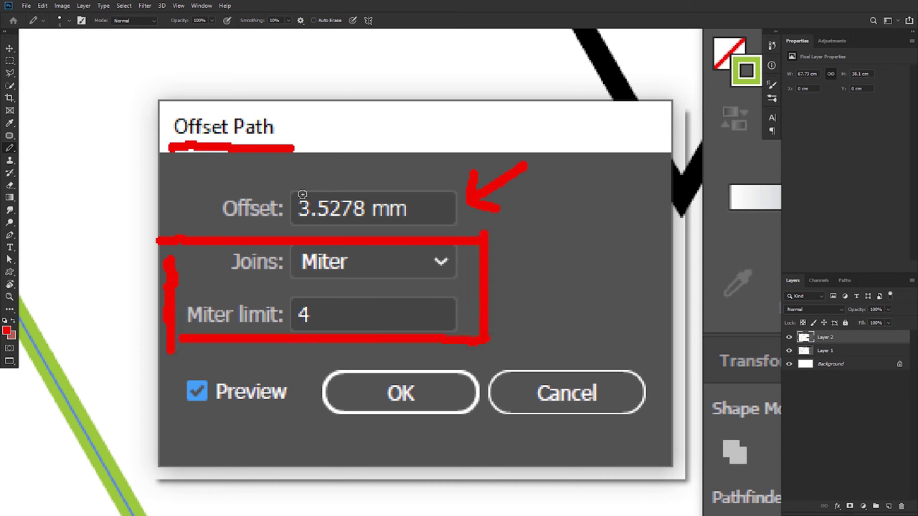
pyautogui.scroll(1, 275, 211)
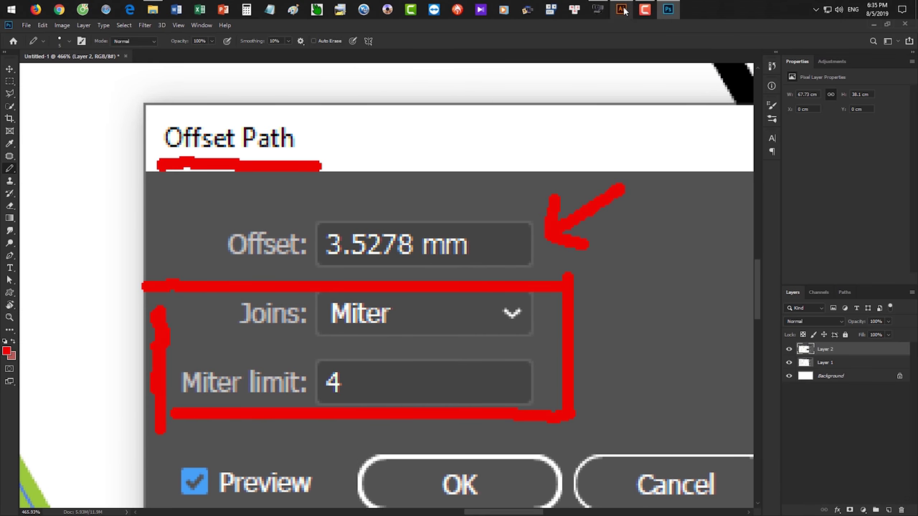
# Switch back to Illustrator and offset the green triangle's path by 2 mm with Miter joins and a miter limit of 4
pyautogui.click(621, 9)
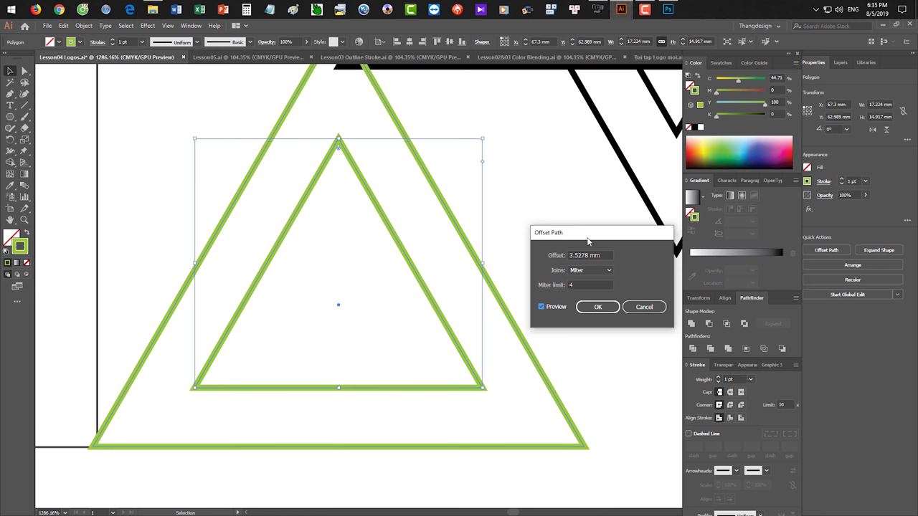
pyautogui.moveTo(588, 237); pyautogui.dragTo(587, 273)
pyautogui.click(604, 290)
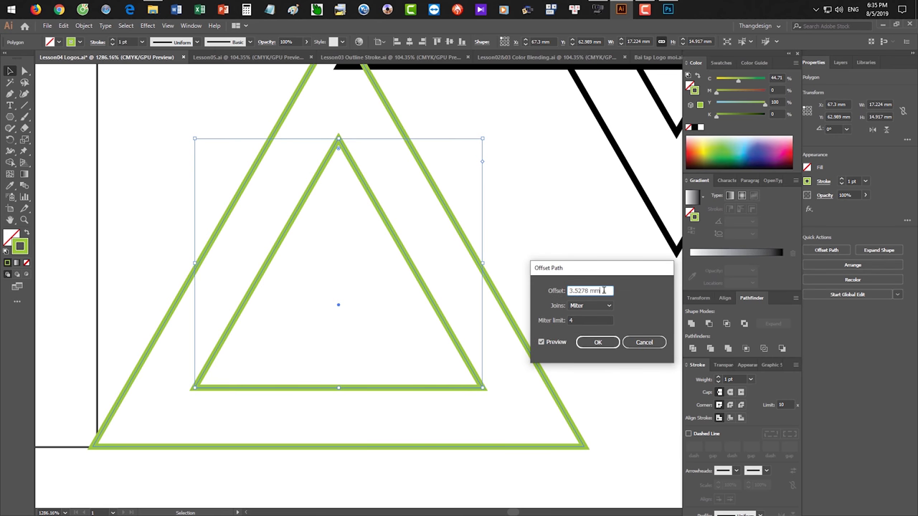
pyautogui.write('0')
pyautogui.press('Up')
pyautogui.press('Up')
pyautogui.press('Up')
pyautogui.press('Up')
pyautogui.press('Up')
pyautogui.press('Down')
pyautogui.press('Down')
pyautogui.press('Down')
pyautogui.press('Down')
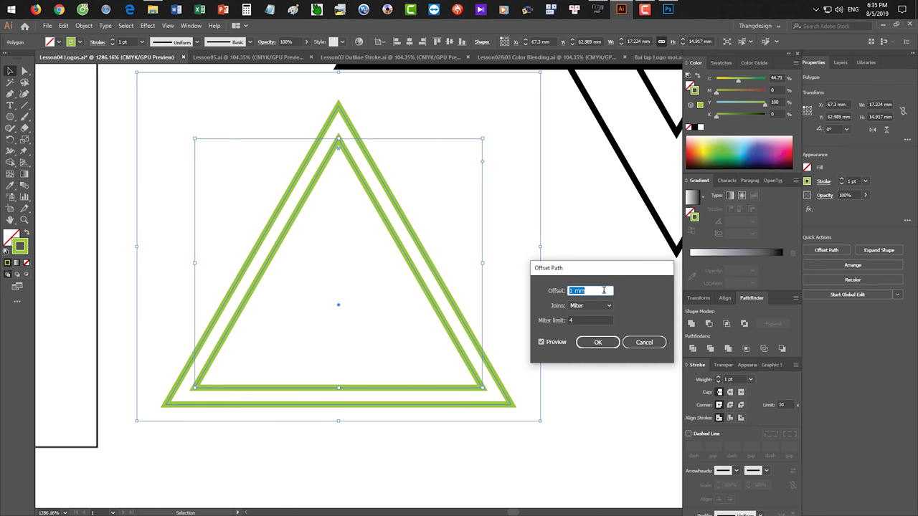
pyautogui.press('Up')
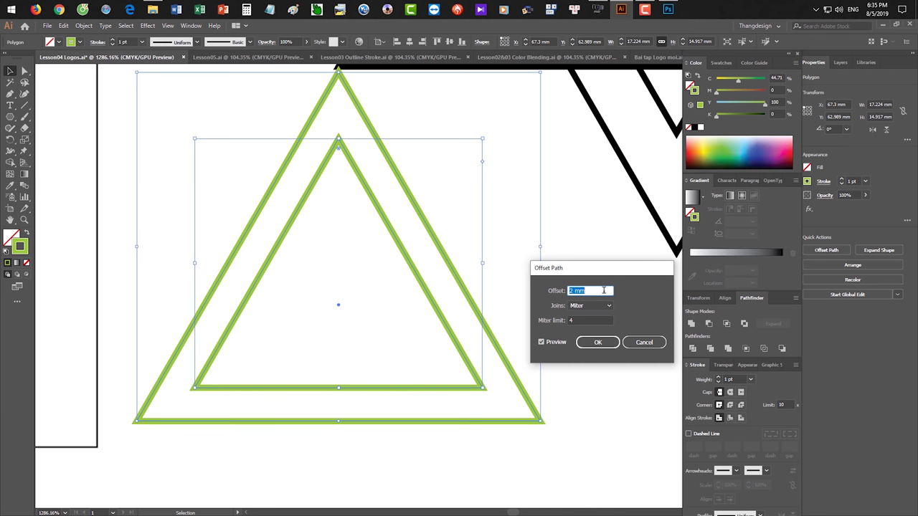
pyautogui.click(602, 344)
pyautogui.click(586, 348)
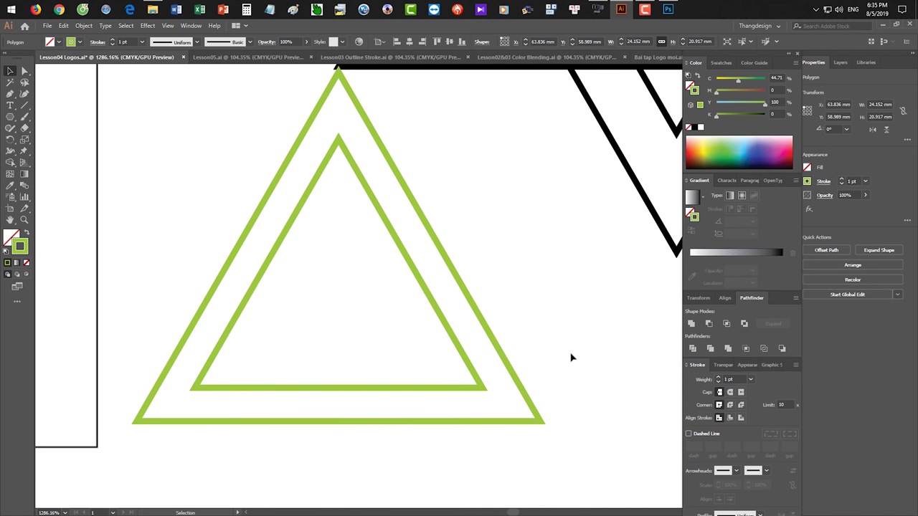
# Try moving the outer green triangle off the inner one and undo the move
pyautogui.moveTo(512, 373); pyautogui.dragTo(576, 389)
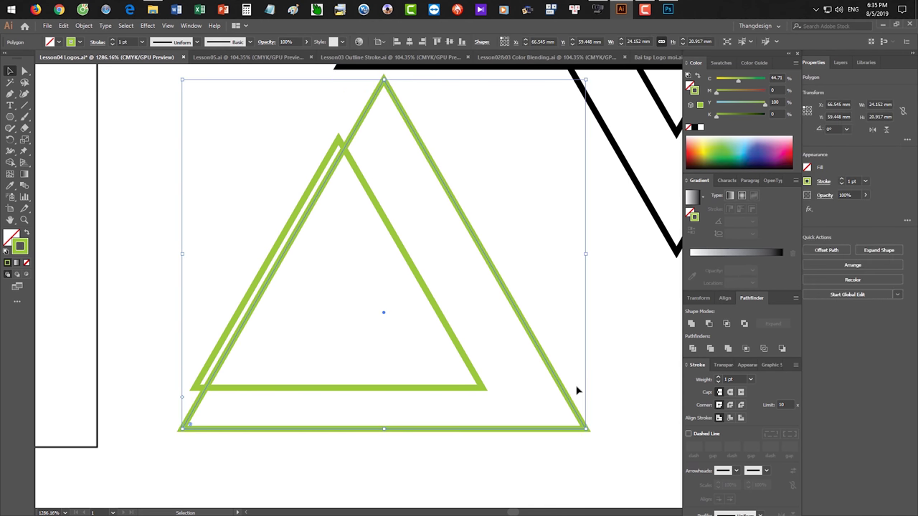
pyautogui.hotkey('ctrl', 'z')
# Draw a square about 10.8 mm wide beside the triangles and add a centred copy inside it, scaled to about 5.7 mm
pyautogui.scroll(-3, 516, 350)
pyautogui.moveTo(528, 357); pyautogui.dragTo(492, 307)
pyautogui.scroll(-1, 434, 291)
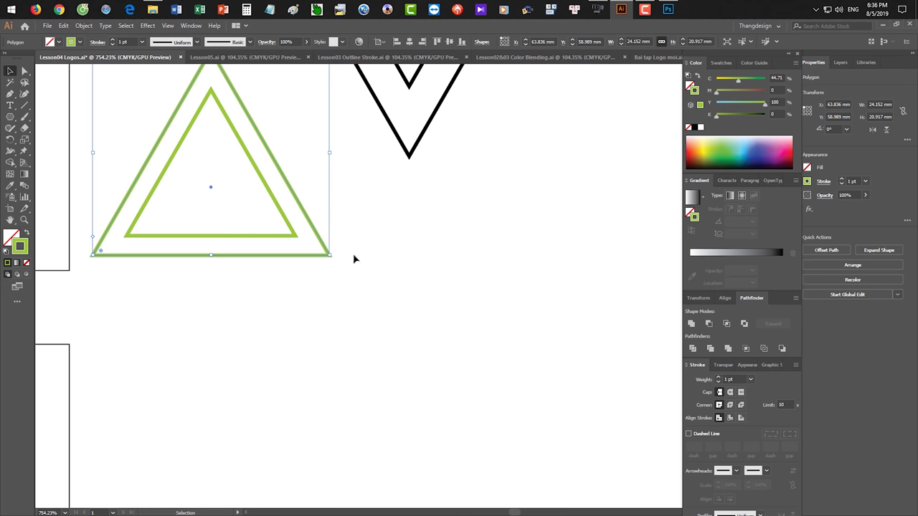
pyautogui.moveTo(10, 116); pyautogui.dragTo(54, 117)
pyautogui.moveTo(437, 235); pyautogui.dragTo(545, 342)
pyautogui.hotkey('ctrl', 'f')
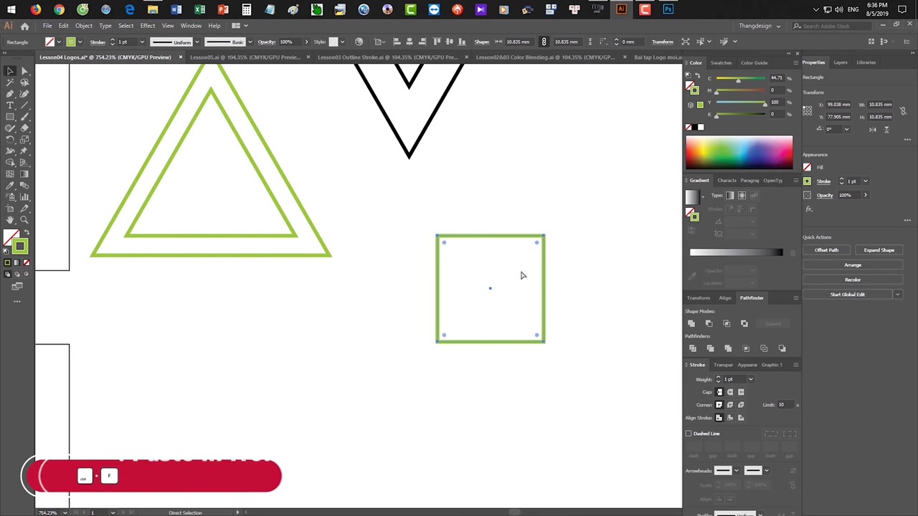
pyautogui.moveTo(545, 236); pyautogui.dragTo(520, 261)
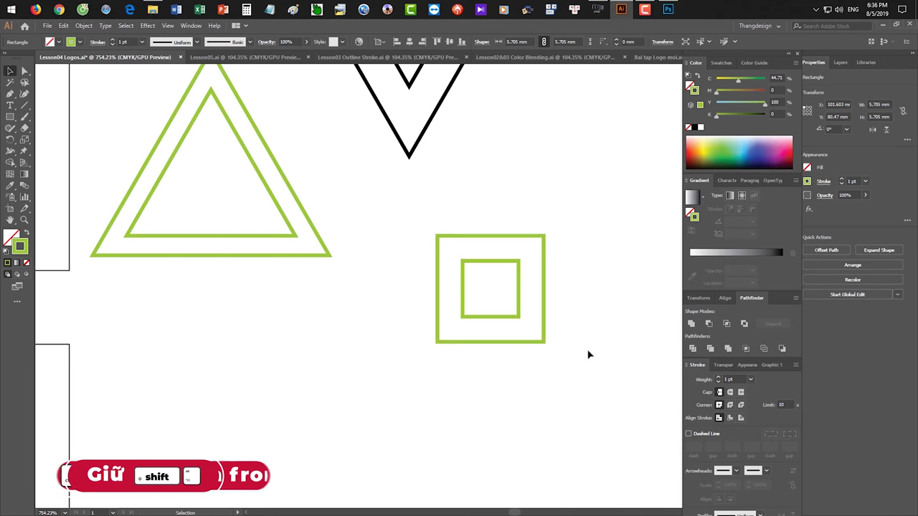
pyautogui.click(588, 354)
# Draw a circle about 13.7 mm in diameter beside the squares and add a smaller concentric copy inside it
pyautogui.hscroll(5, 359, 334)
pyautogui.moveTo(10, 116); pyautogui.dragTo(32, 136)
pyautogui.moveTo(436, 214); pyautogui.dragTo(590, 328)
pyautogui.hotkey('ctrl', 'c')
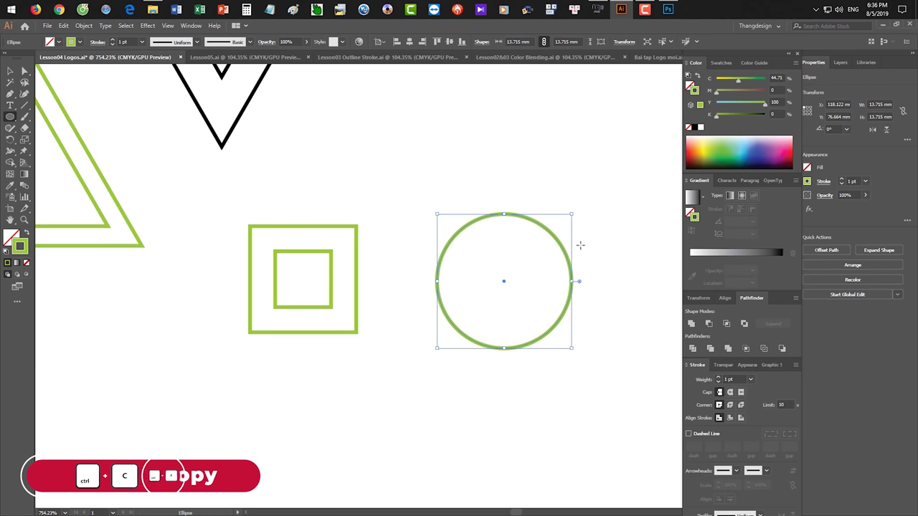
pyautogui.hotkey('ctrl', 'f')
pyautogui.moveTo(571, 214); pyautogui.dragTo(549, 237)
pyautogui.click(408, 406)
# Draw a closed, curved freeform shape about 32.5 by 22.7 mm below the square and circle with the Pen tool
pyautogui.moveTo(408, 405); pyautogui.dragTo(461, 219)
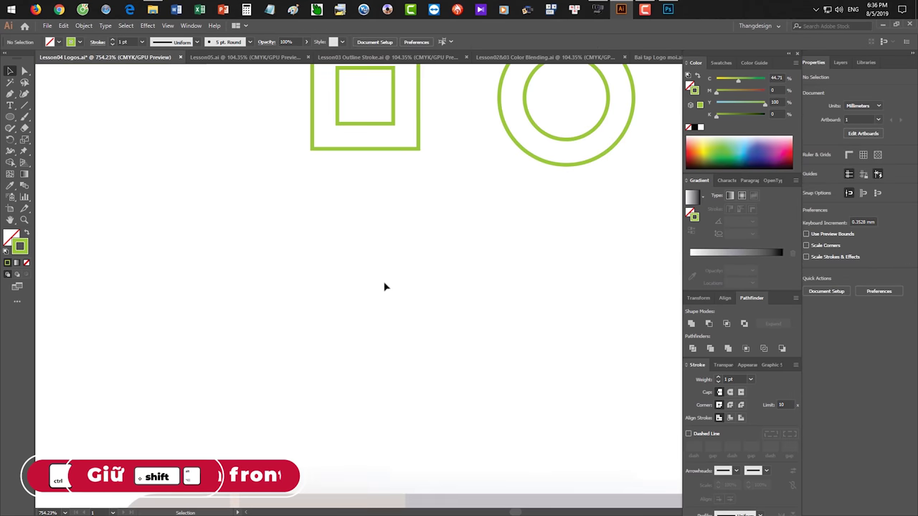
pyautogui.press('p')
pyautogui.click(290, 301)
pyautogui.moveTo(403, 224); pyautogui.dragTo(494, 251)
pyautogui.moveTo(580, 256); pyautogui.dragTo(586, 304)
pyautogui.moveTo(558, 393); pyautogui.dragTo(512, 430)
pyautogui.moveTo(399, 410); pyautogui.dragTo(380, 345)
pyautogui.moveTo(343, 316)
pyautogui.mouseDown()
pyautogui.moveTo(261, 355)
pyautogui.moveTo(241, 346)
pyautogui.mouseUp()
pyautogui.moveTo(290, 299); pyautogui.dragTo(323, 273)
pyautogui.press('v')
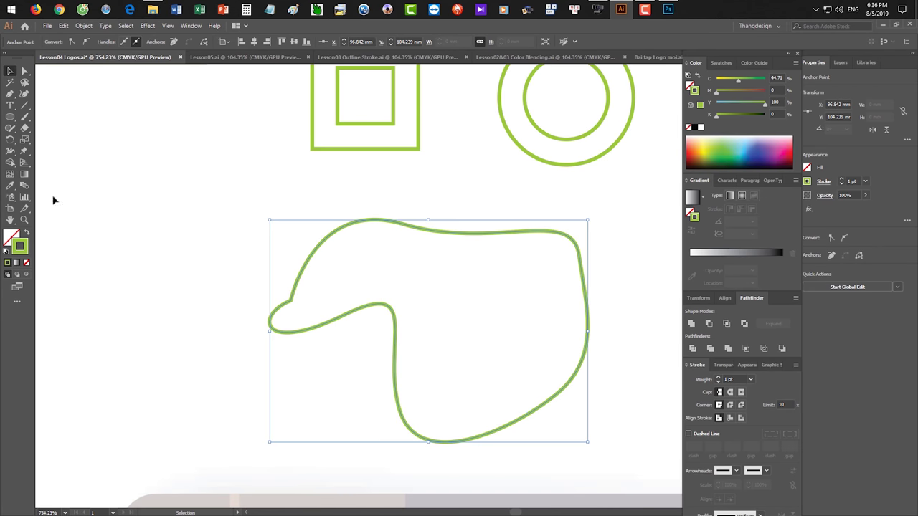
# Draw an ellipse about 13.3 by 4.4 mm above the freeform shape and a five-pointed star about 18 by 18.9 mm beside it
pyautogui.moveTo(10, 116); pyautogui.dragTo(50, 141)
pyautogui.moveTo(258, 159); pyautogui.dragTo(388, 202)
pyautogui.moveTo(11, 118); pyautogui.dragTo(53, 163)
pyautogui.moveTo(112, 223); pyautogui.dragTo(193, 278)
pyautogui.press('v')
pyautogui.click(243, 262)
pyautogui.moveTo(293, 274); pyautogui.dragTo(327, 279)
# Try adding smaller centred copies inside the freeform shape and the ellipse
pyautogui.click(482, 248)
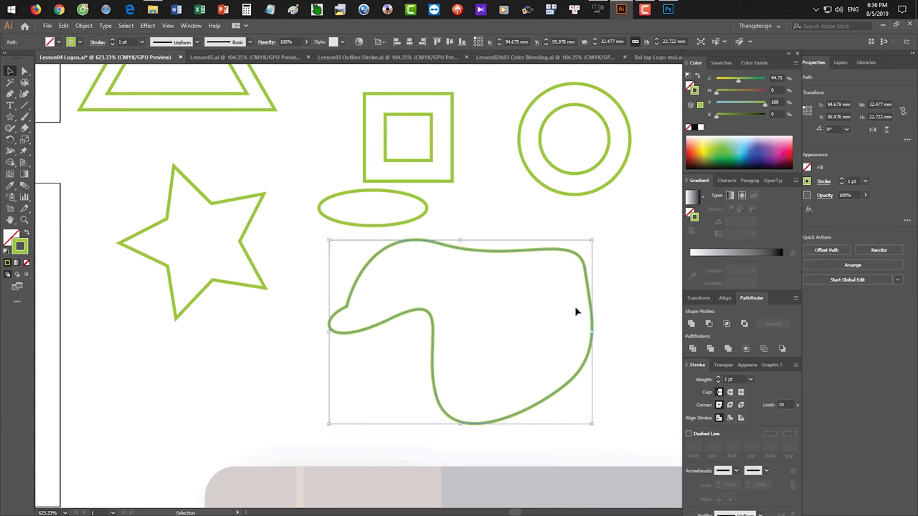
pyautogui.moveTo(591, 242); pyautogui.dragTo(572, 254)
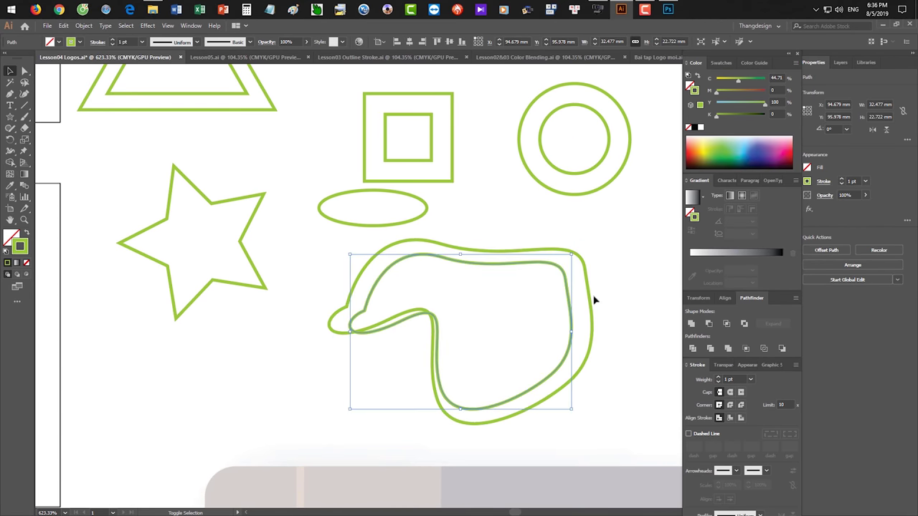
pyautogui.click(640, 364)
pyautogui.click(344, 226)
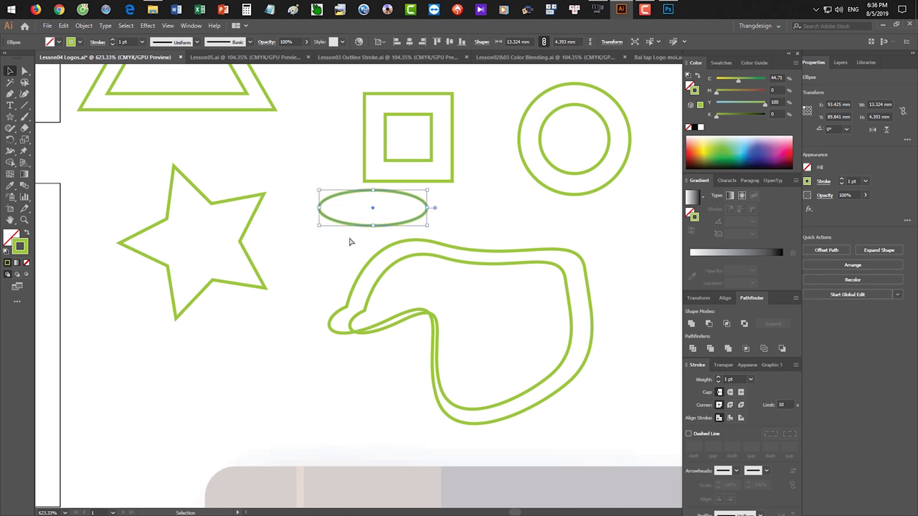
pyautogui.moveTo(427, 191); pyautogui.dragTo(413, 195)
pyautogui.click(488, 219)
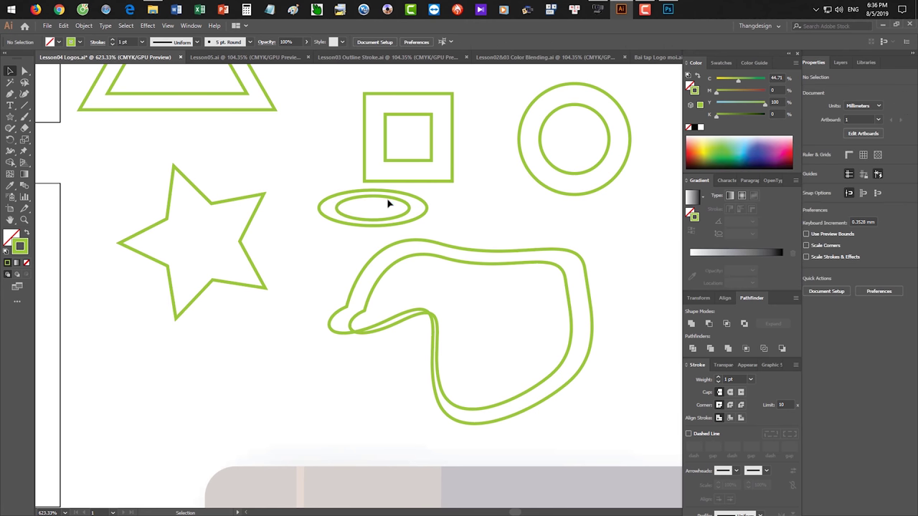
# Try adding a smaller centred copy inside the five-pointed star
pyautogui.click(236, 241)
pyautogui.press('a')
pyautogui.press('v')
pyautogui.moveTo(248, 147); pyautogui.dragTo(234, 172)
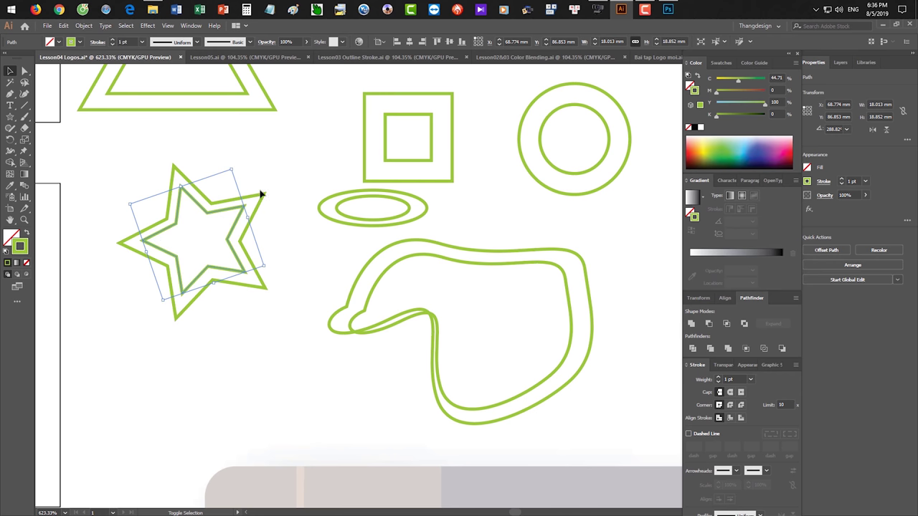
pyautogui.click(338, 363)
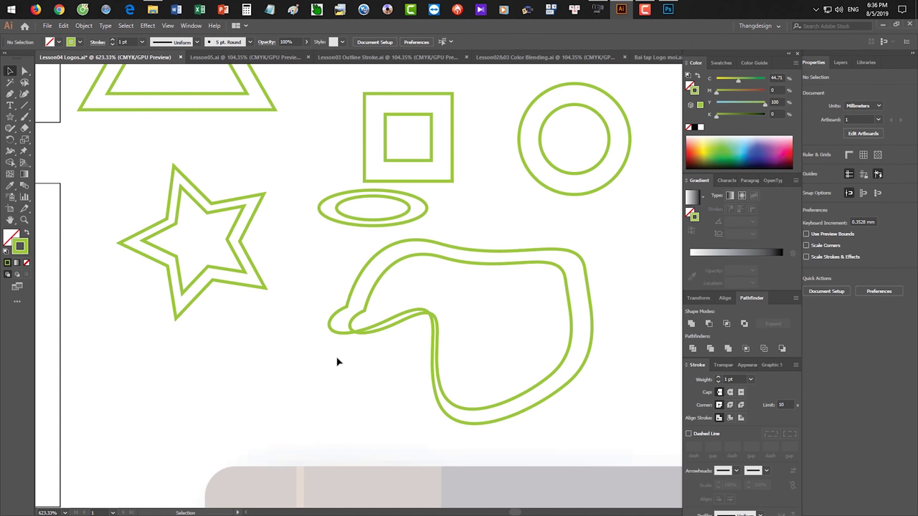
# Undo the scaled inner copies of the star, ellipse and freeform shape
pyautogui.moveTo(430, 213); pyautogui.dragTo(399, 259)
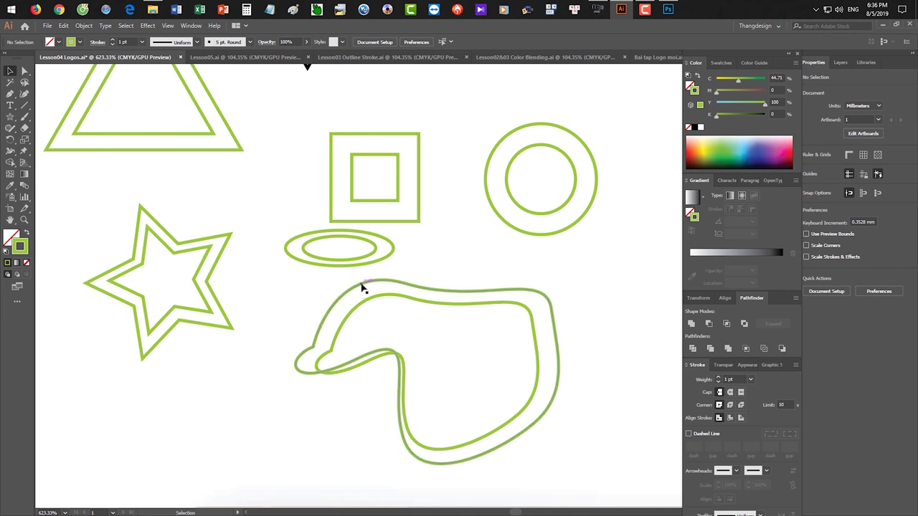
pyautogui.press('a')
pyautogui.hotkey('ctrl', 'z')
pyautogui.hotkey('ctrl', 'z')
pyautogui.hotkey('ctrl', 'z')
pyautogui.hotkey('ctrl', 'z')
pyautogui.hotkey('ctrl', 'z')
pyautogui.hotkey('ctrl', 'z')
pyautogui.hotkey('ctrl', 'z')
pyautogui.hotkey('ctrl', 'z')
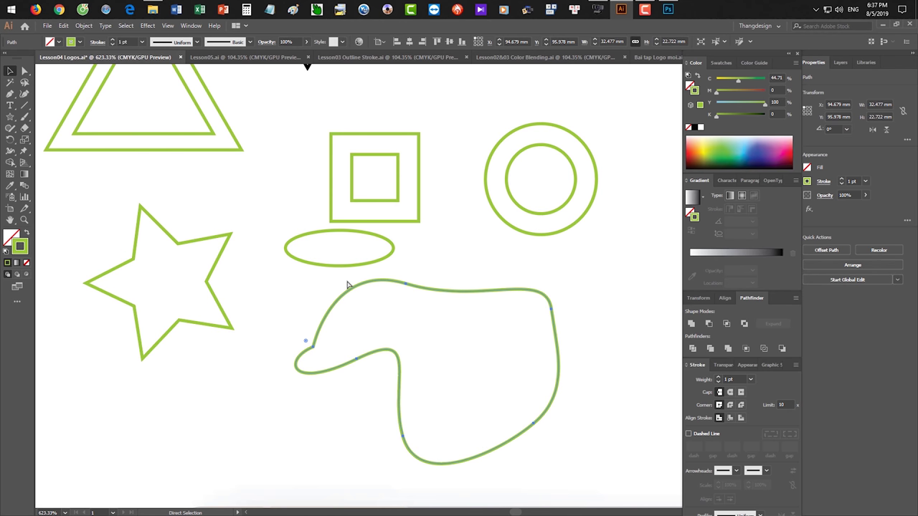
# Select the star, ellipse and freeform shape together and set their stroke weight to 0.25 pt
pyautogui.click(223, 275)
pyautogui.moveTo(114, 225); pyautogui.dragTo(457, 353)
pyautogui.click(391, 442)
pyautogui.moveTo(383, 428); pyautogui.dragTo(182, 259)
pyautogui.click(751, 380)
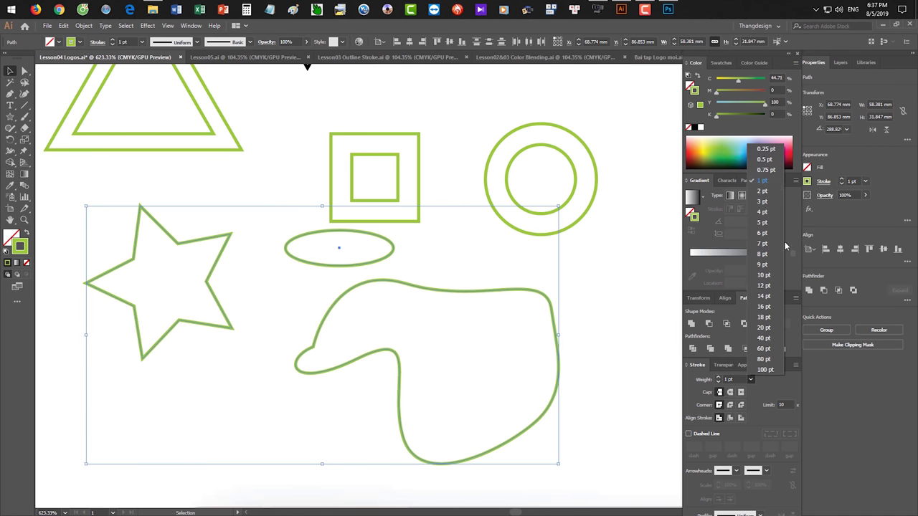
pyautogui.click(763, 148)
# Start an Offset Path on the freeform shape with the preview on and lower the offset distance to 0 mm
pyautogui.click(556, 325)
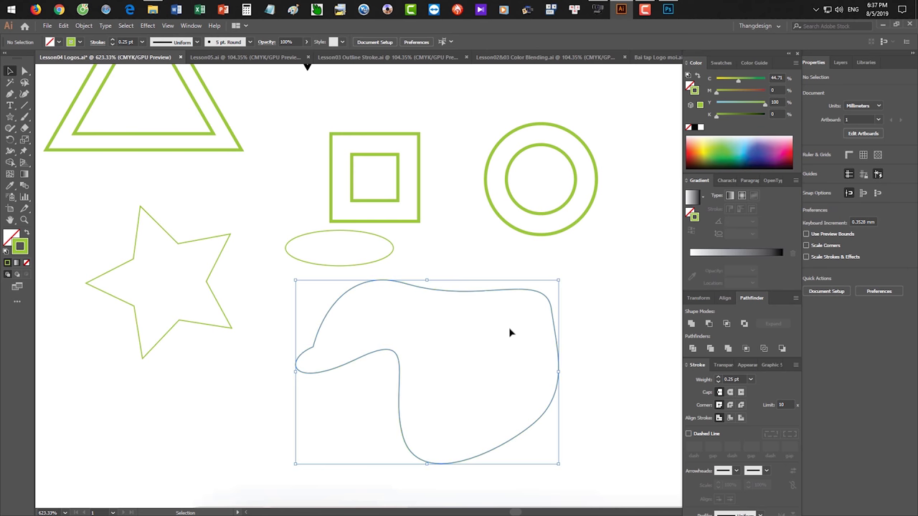
pyautogui.click(83, 25)
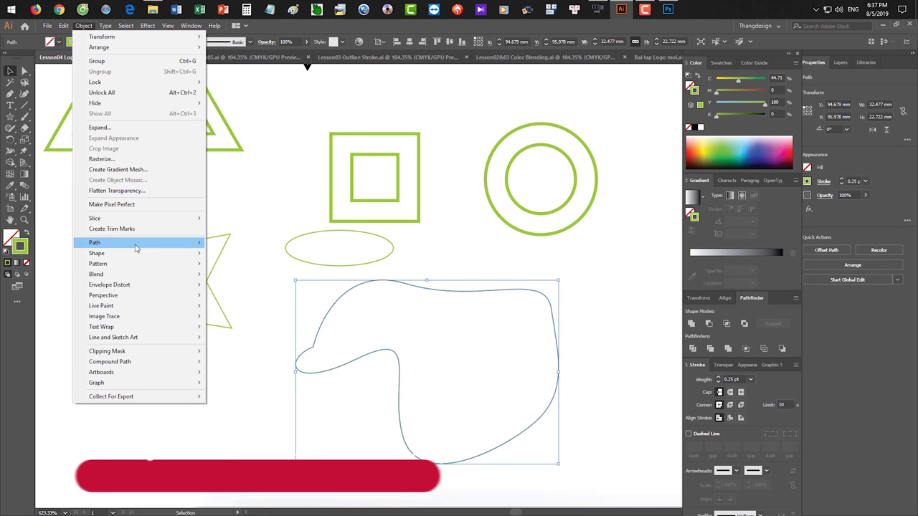
pyautogui.moveTo(101, 243)
pyautogui.click(287, 278)
pyautogui.click(543, 341)
pyautogui.moveTo(592, 266); pyautogui.dragTo(718, 259)
pyautogui.click(724, 282)
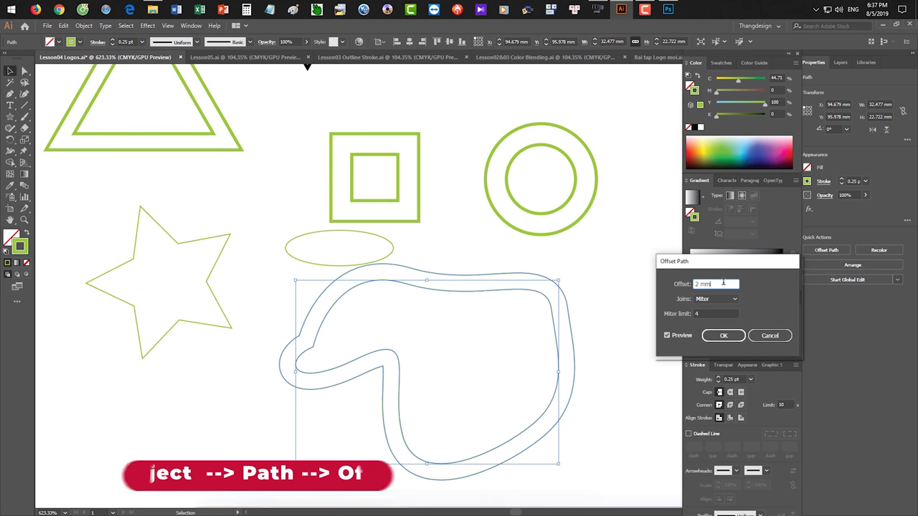
pyautogui.press('Down')
pyautogui.press('Down')
pyautogui.press('Down')
pyautogui.press('Down')
pyautogui.write('2')
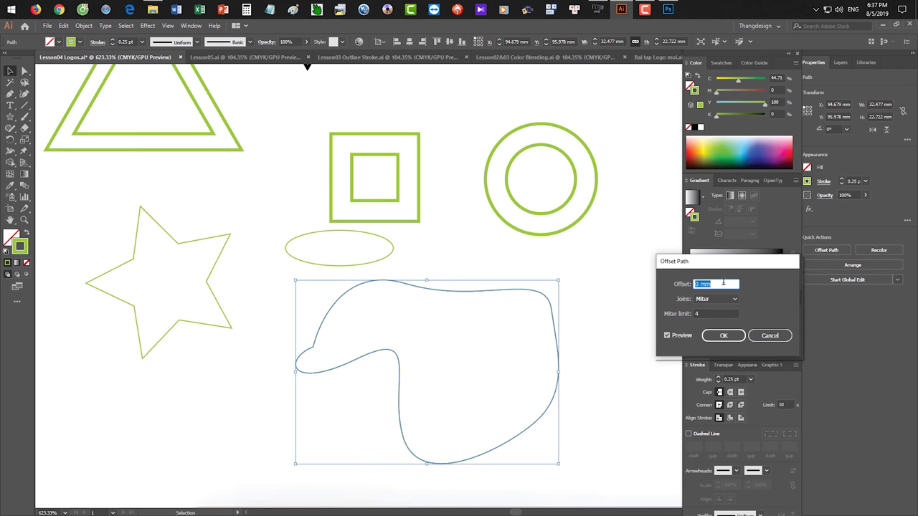
# Compare offset distances of up to 4 mm on the freeform shape, and offset it outward by 1 mm
pyautogui.press('Up')
pyautogui.press('Up')
pyautogui.press('Up')
pyautogui.press('Down')
pyautogui.press('Down')
pyautogui.press('Down')
pyautogui.press('Down')
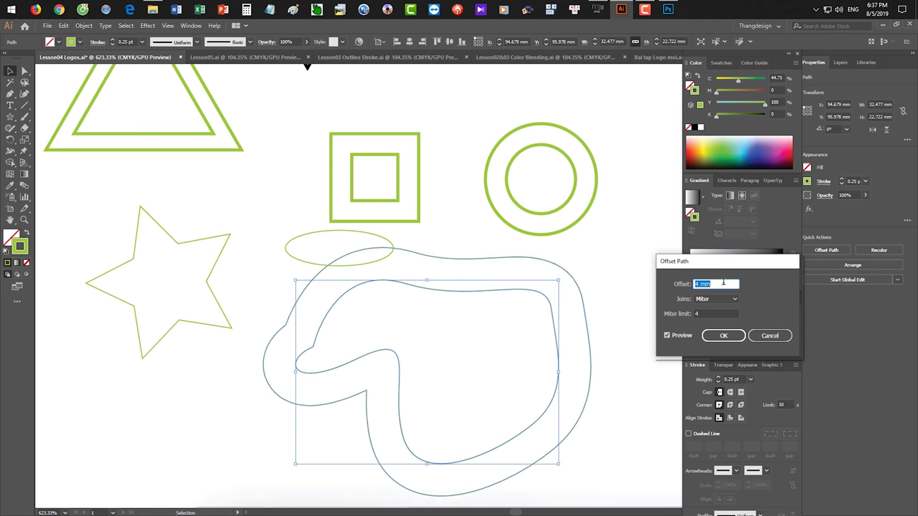
pyautogui.press('Up')
pyautogui.press('Up')
pyautogui.press('Down')
pyautogui.press('Down')
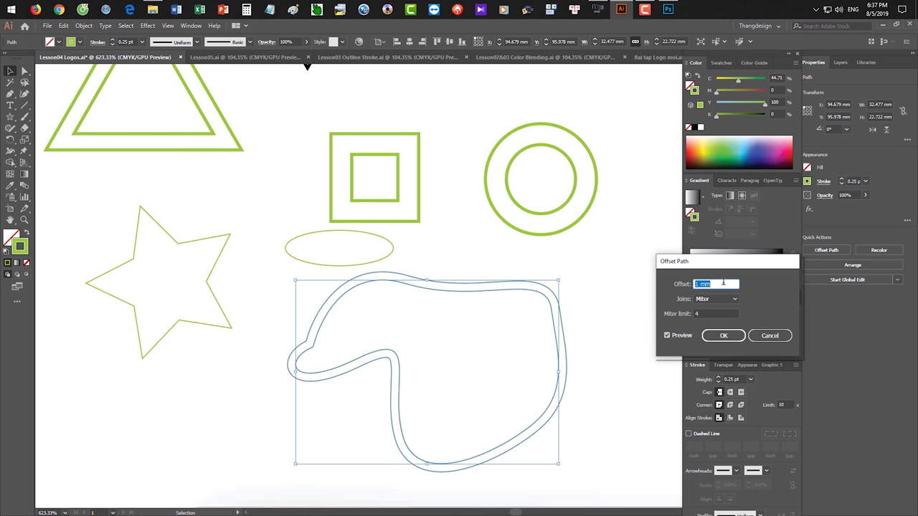
pyautogui.press('Up')
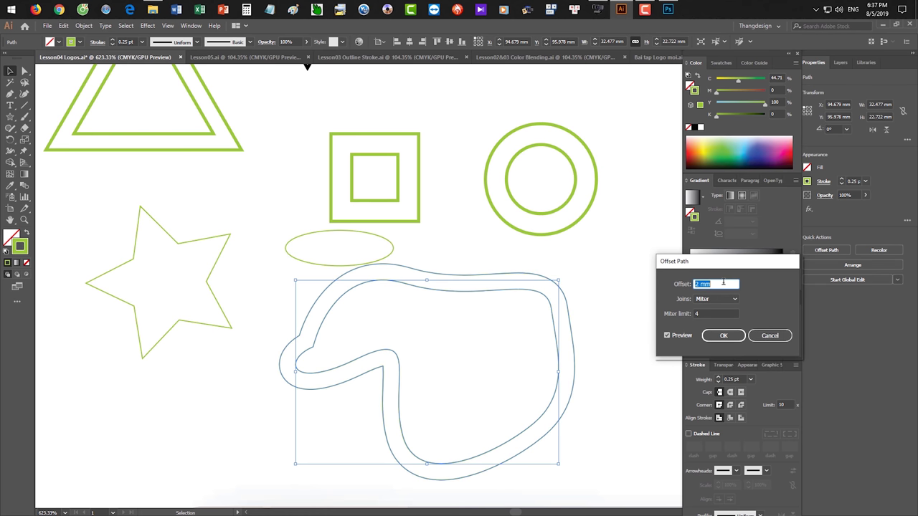
pyautogui.press('Down')
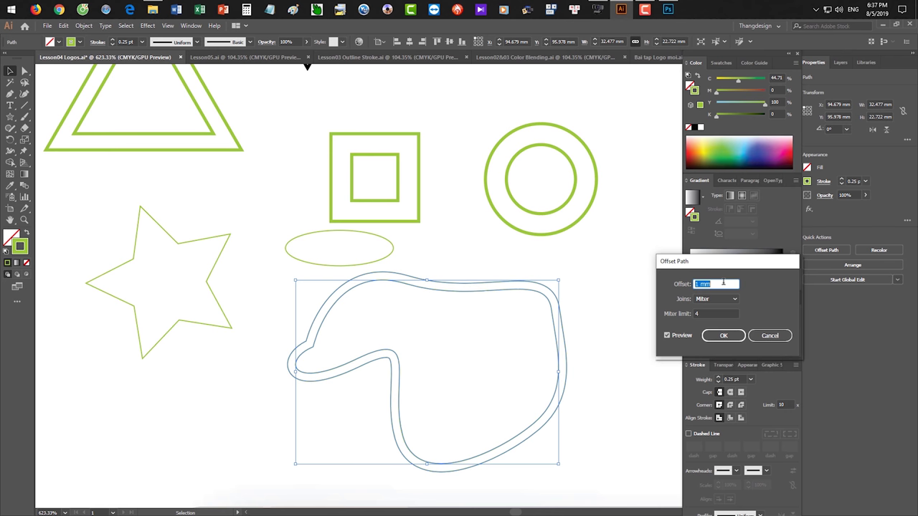
pyautogui.click(724, 336)
# Try deleting all the practice shapes together
pyautogui.click(191, 266)
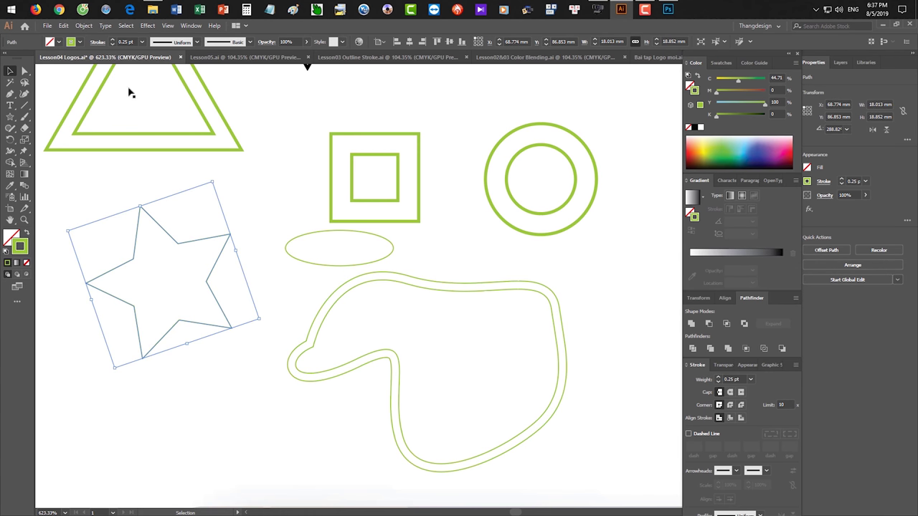
pyautogui.keyDown('alt'); pyautogui.scroll(-4, 558, 328); pyautogui.keyUp('alt')
pyautogui.moveTo(602, 315); pyautogui.dragTo(272, 201)
pyautogui.click(600, 308)
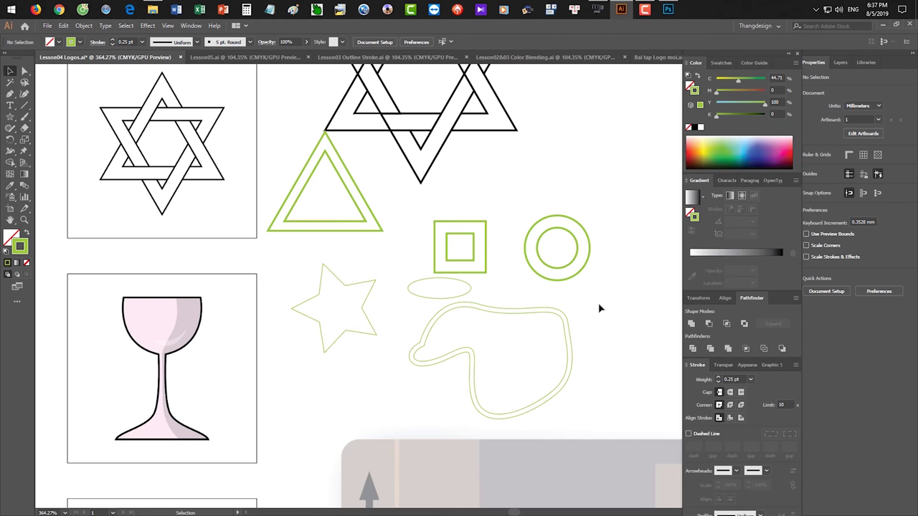
pyautogui.moveTo(618, 345); pyautogui.dragTo(310, 163)
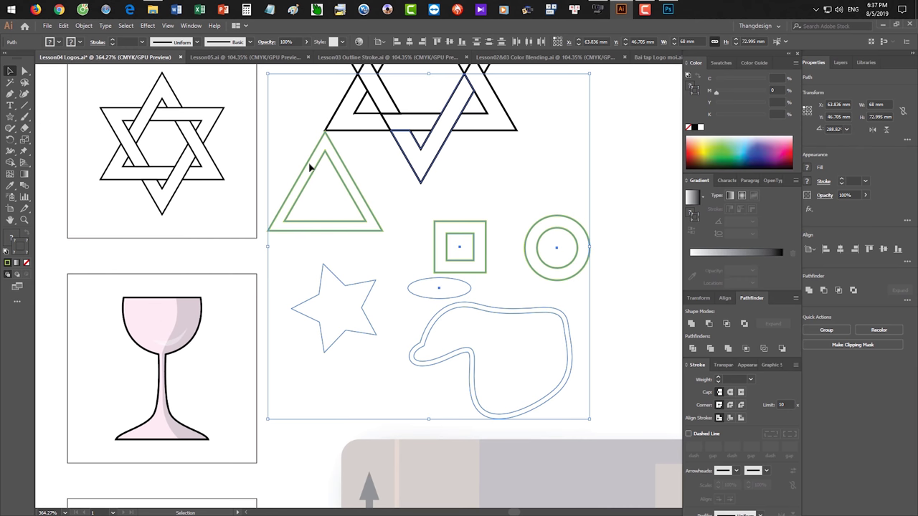
pyautogui.press('Delete')
pyautogui.hotkey('ctrl', 'z')
# Delete the green practice shapes without including the large interlaced star
pyautogui.click(616, 396)
pyautogui.press('v')
pyautogui.moveTo(607, 393); pyautogui.dragTo(283, 206)
pyautogui.press('Delete')
# Lock the white background rectangle behind the Adobe Illustrator heading so it cannot be selected with the large star
pyautogui.moveTo(304, 162); pyautogui.dragTo(333, 231)
pyautogui.moveTo(403, 219); pyautogui.dragTo(371, 219)
pyautogui.scroll(-1, 372, 219)
pyautogui.moveTo(518, 263); pyautogui.dragTo(381, 164)
pyautogui.click(321, 155)
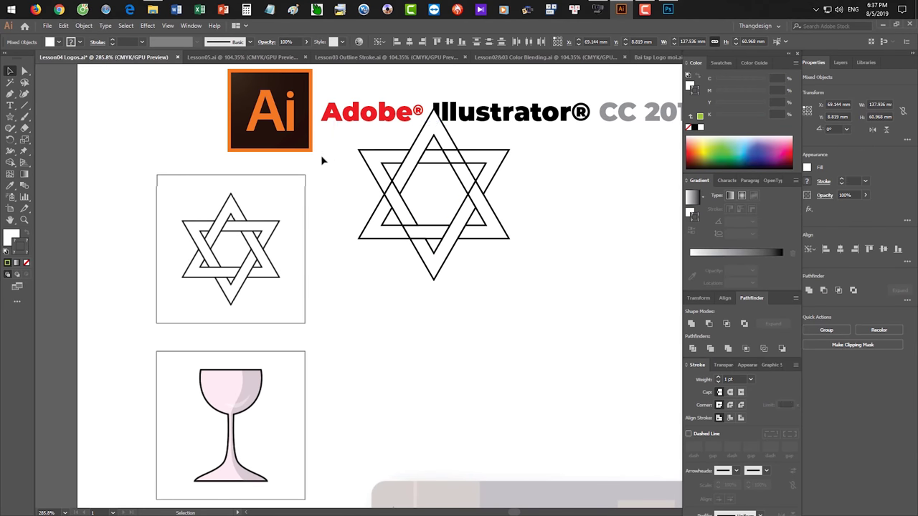
pyautogui.moveTo(344, 121); pyautogui.dragTo(356, 132)
pyautogui.hotkey('ctrl', 'z')
pyautogui.hotkey('ctrl', '2')
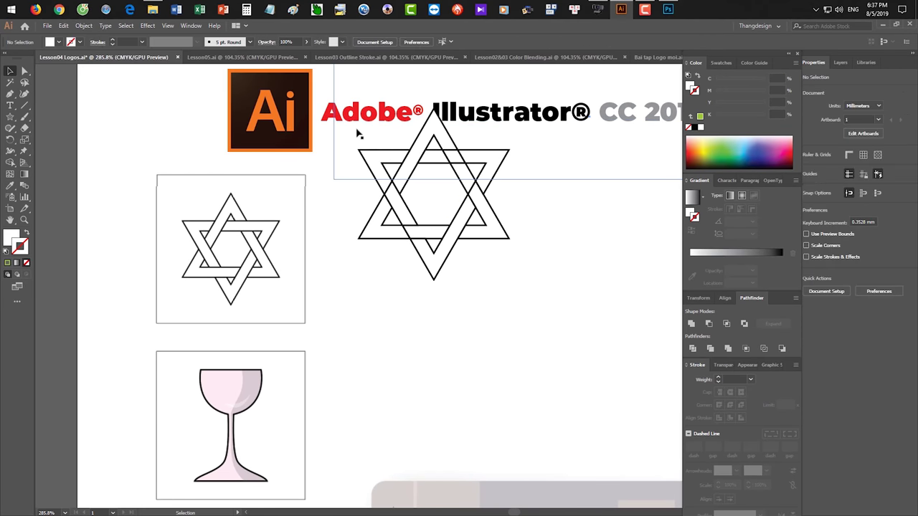
pyautogui.click(362, 115)
pyautogui.hotkey('ctrl', '2')
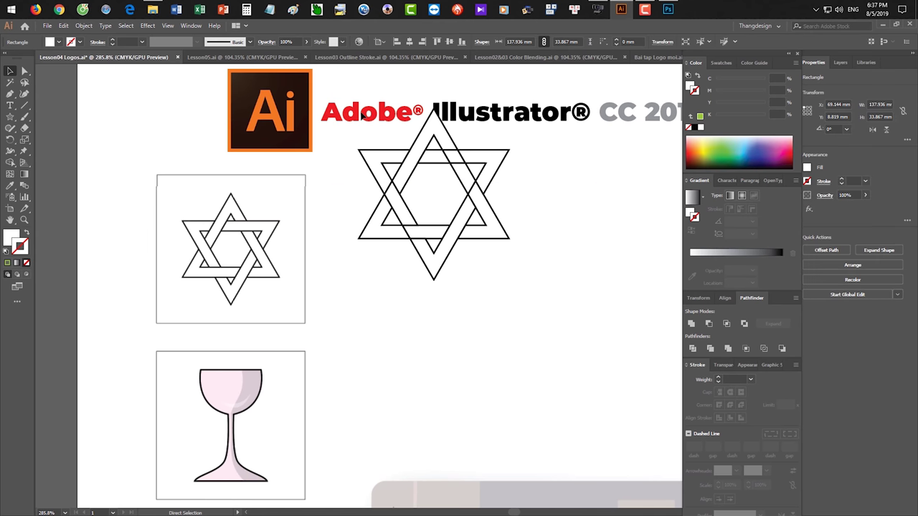
# Move the large interlaced star slightly upward to free the area beside the framed star logo
pyautogui.moveTo(334, 104); pyautogui.dragTo(506, 231)
pyautogui.moveTo(474, 199); pyautogui.dragTo(482, 161)
pyautogui.click(394, 230)
pyautogui.moveTo(300, 236); pyautogui.dragTo(393, 202)
pyautogui.moveTo(388, 208); pyautogui.dragTo(448, 221)
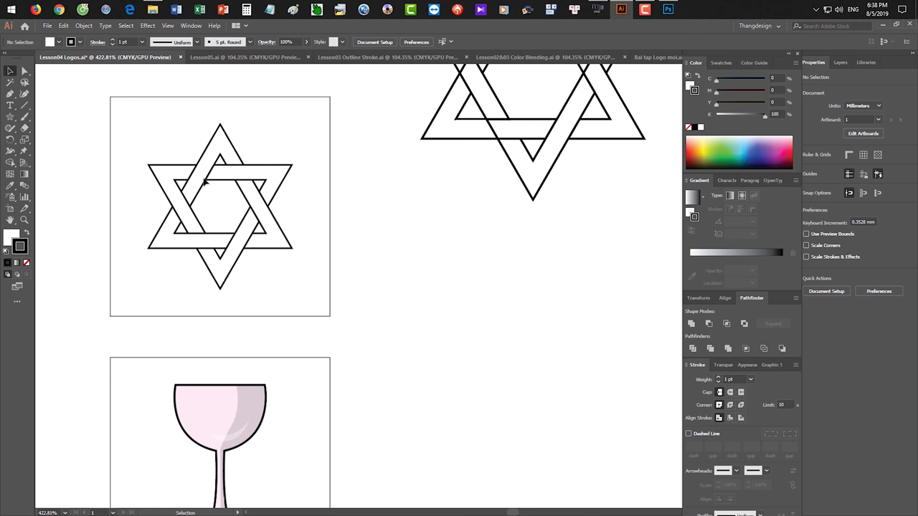
# Draw a blue-filled triangle about 27 mm wide and 24 mm high with the Polygon tool beside the framed star logo
pyautogui.moveTo(10, 116); pyautogui.dragTo(43, 151)
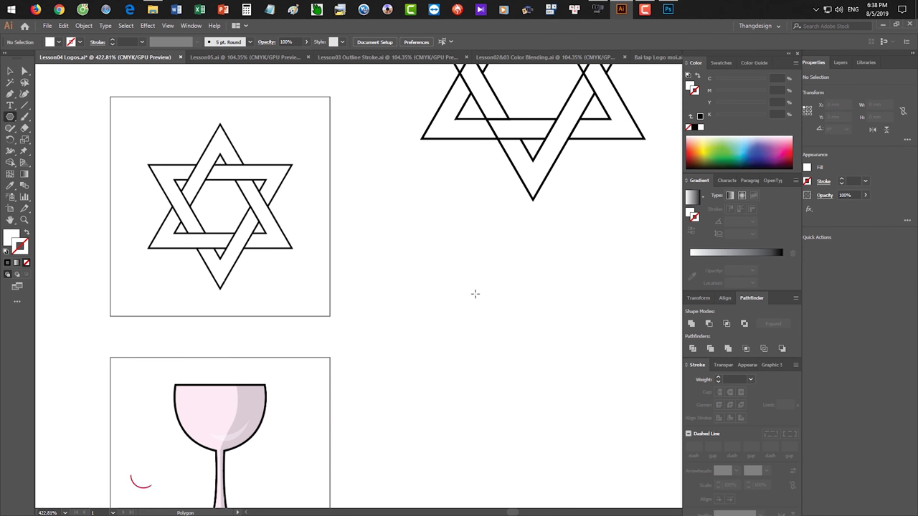
pyautogui.moveTo(428, 259); pyautogui.dragTo(501, 308)
pyautogui.press('v')
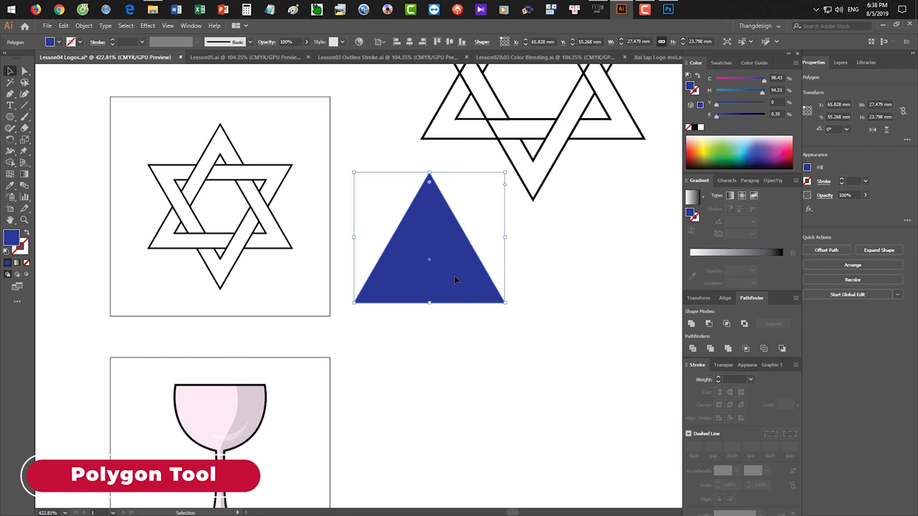
pyautogui.moveTo(454, 276); pyautogui.dragTo(466, 292)
pyautogui.click(564, 322)
# Swap the triangle's fill and stroke to make a blue outline, and offset its path outward by 3 mm
pyautogui.click(450, 288)
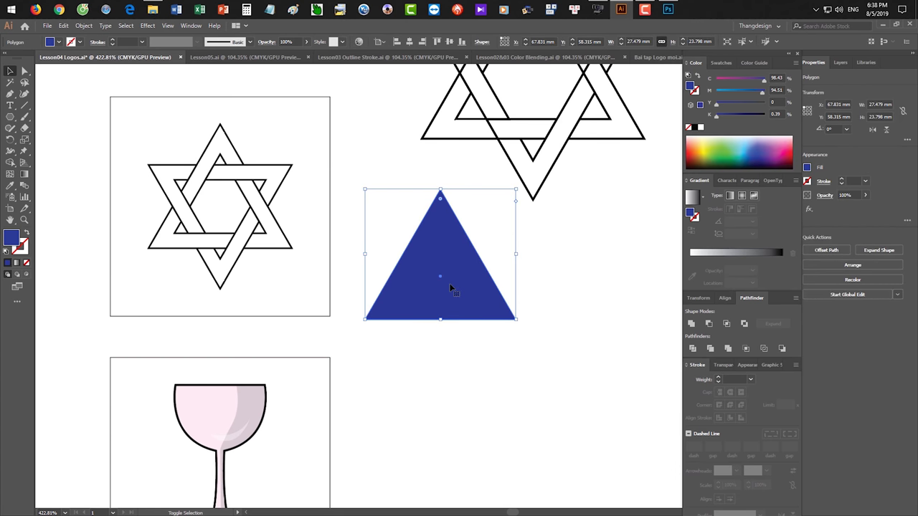
pyautogui.hotkey('shift', 'x')
pyautogui.click(83, 25)
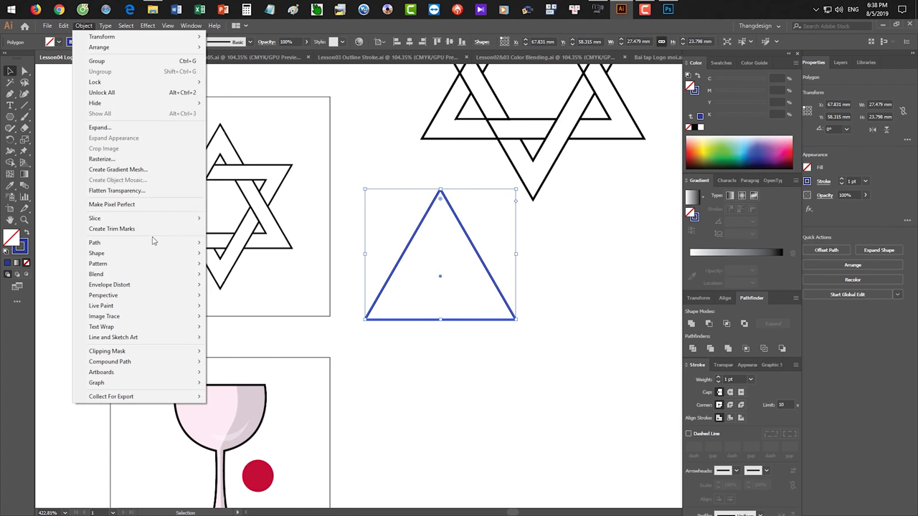
pyautogui.moveTo(144, 242)
pyautogui.click(244, 277)
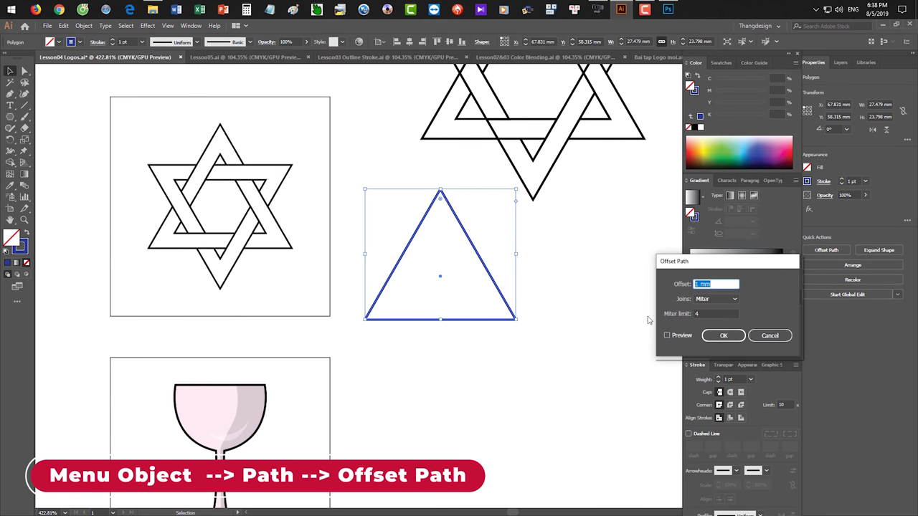
pyautogui.click(682, 335)
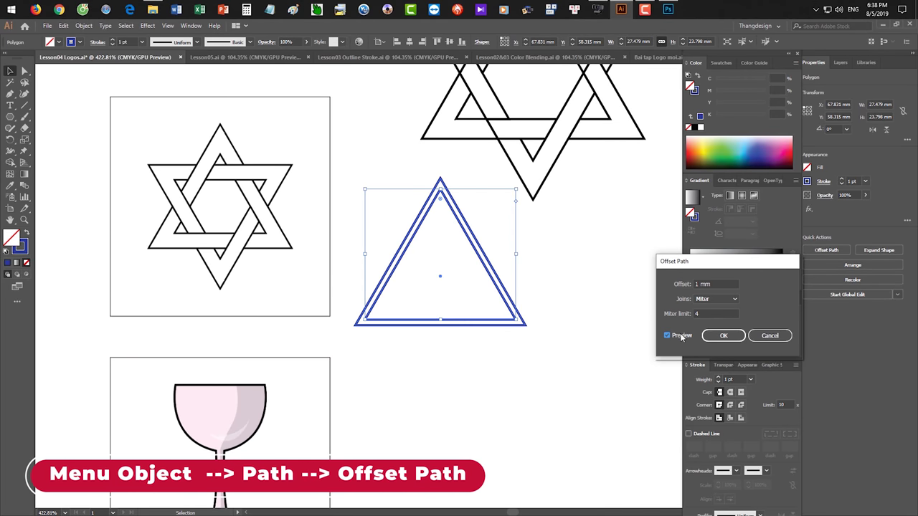
pyautogui.click(723, 285)
pyautogui.press('Up')
pyautogui.press('Up')
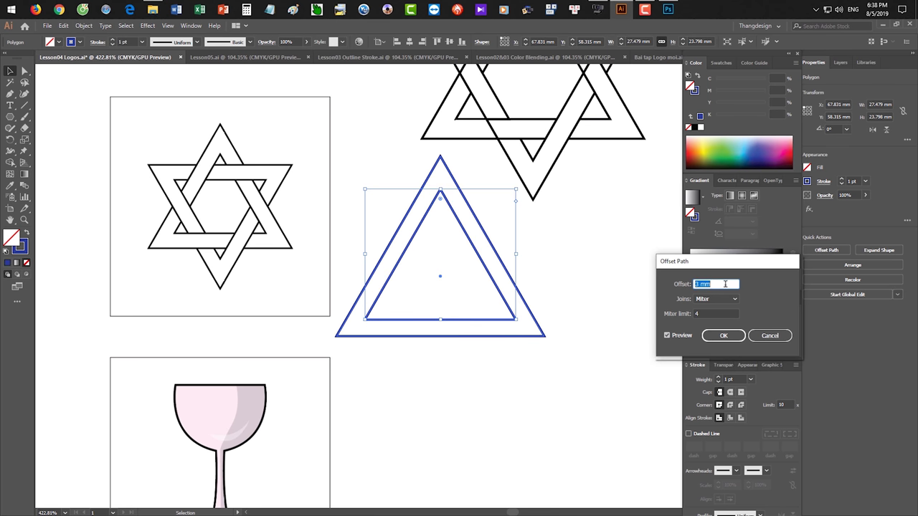
pyautogui.click(724, 336)
pyautogui.click(607, 325)
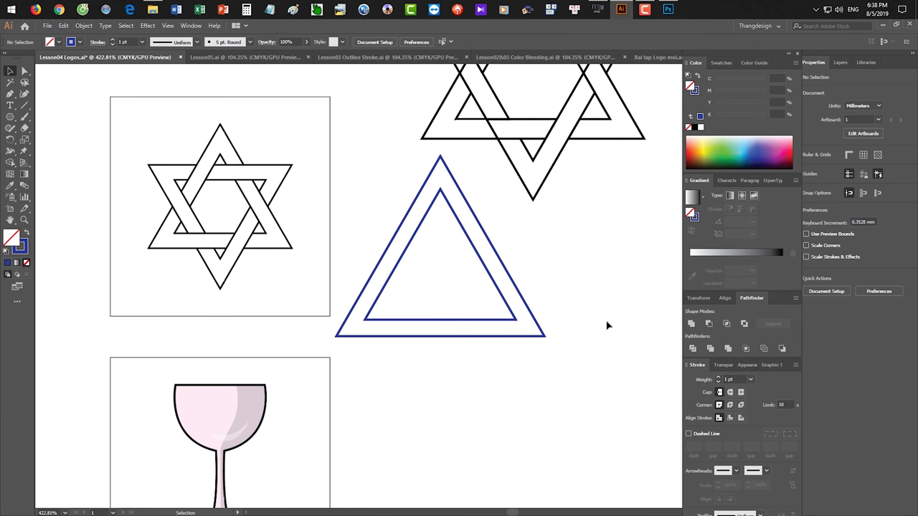
# Turn both triangle outlines into solid fills, leaving the inner one blue and colouring the outer one green
pyautogui.click(506, 301)
pyautogui.press('ctrl')
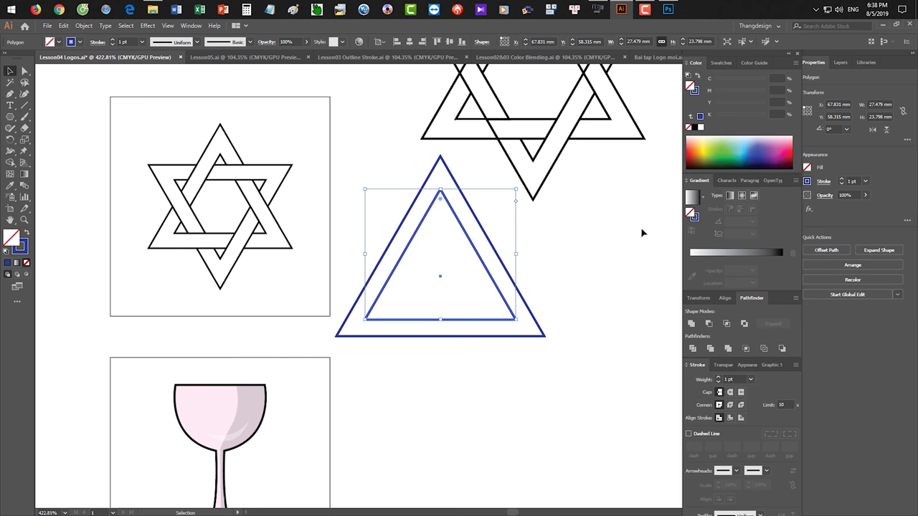
pyautogui.hotkey('shift', 'x')
pyautogui.click(522, 289)
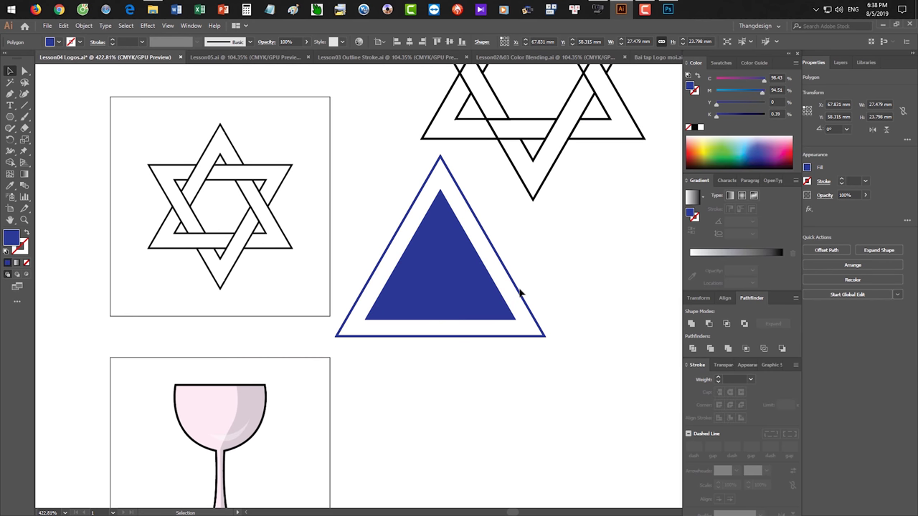
pyautogui.click(520, 293)
pyautogui.hotkey('shift', 'x')
pyautogui.click(724, 152)
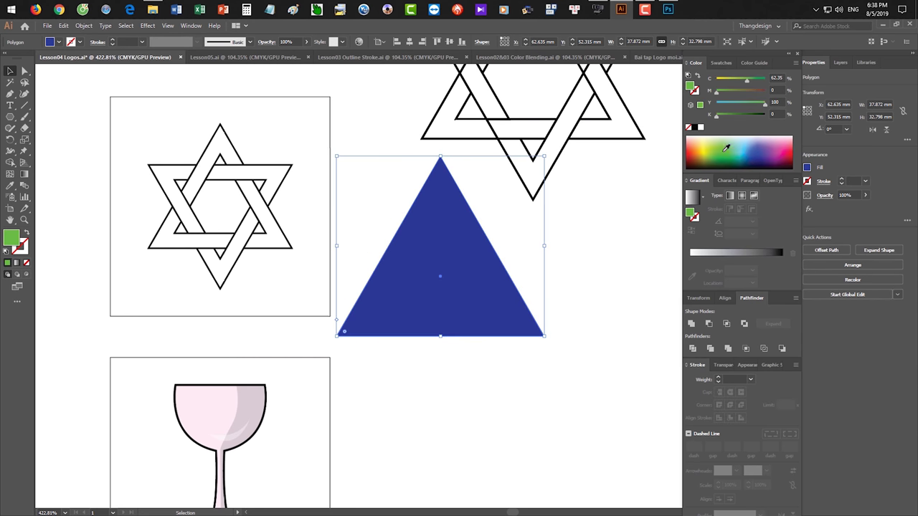
pyautogui.click(627, 290)
# Select both triangles and cut the inner one out of the green one with Minus Front
pyautogui.scroll(1, 621, 362)
pyautogui.moveTo(635, 371); pyautogui.dragTo(436, 268)
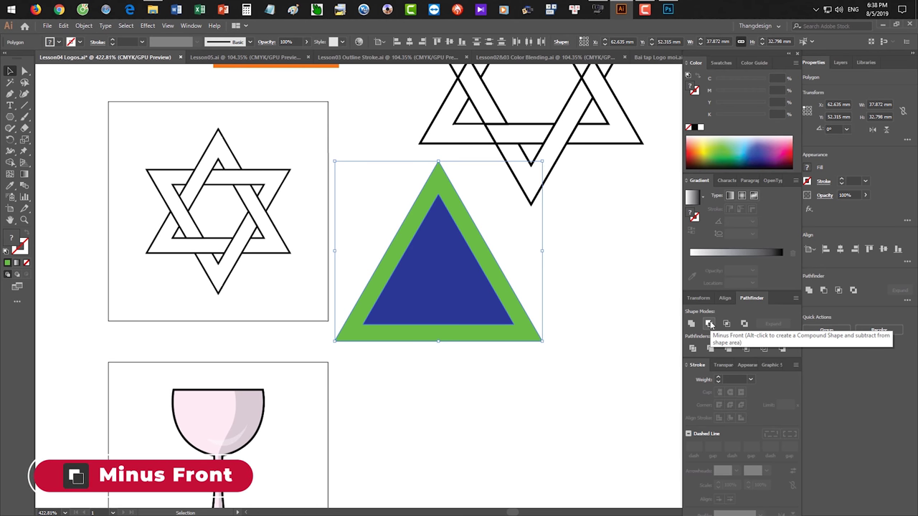
pyautogui.click(709, 324)
pyautogui.click(591, 402)
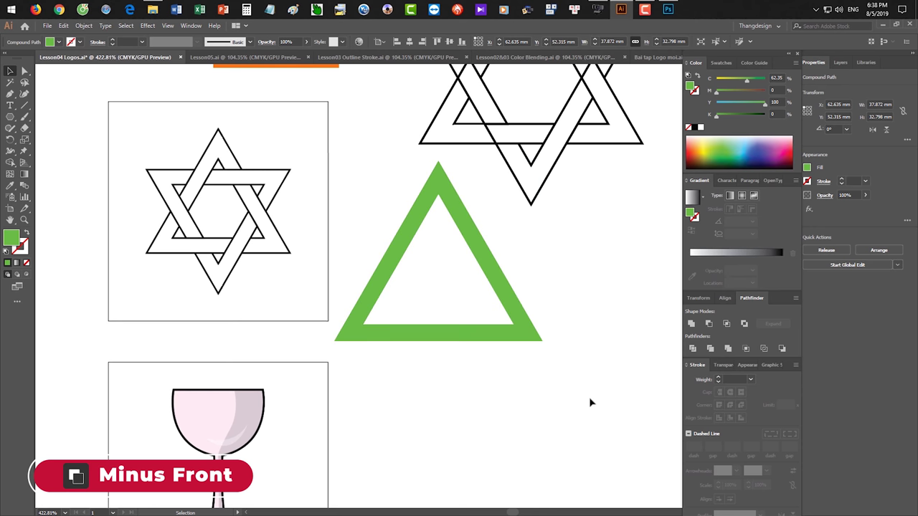
pyautogui.click(512, 299)
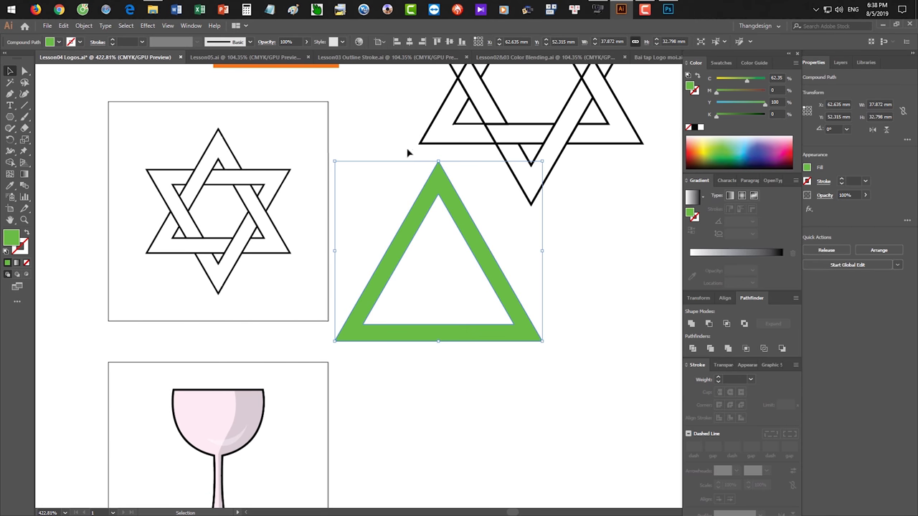
pyautogui.click(606, 284)
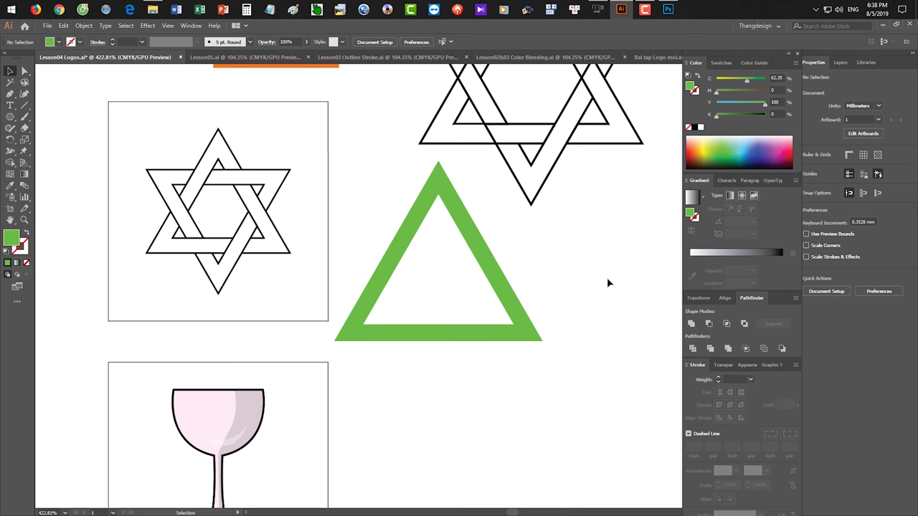
pyautogui.click(509, 315)
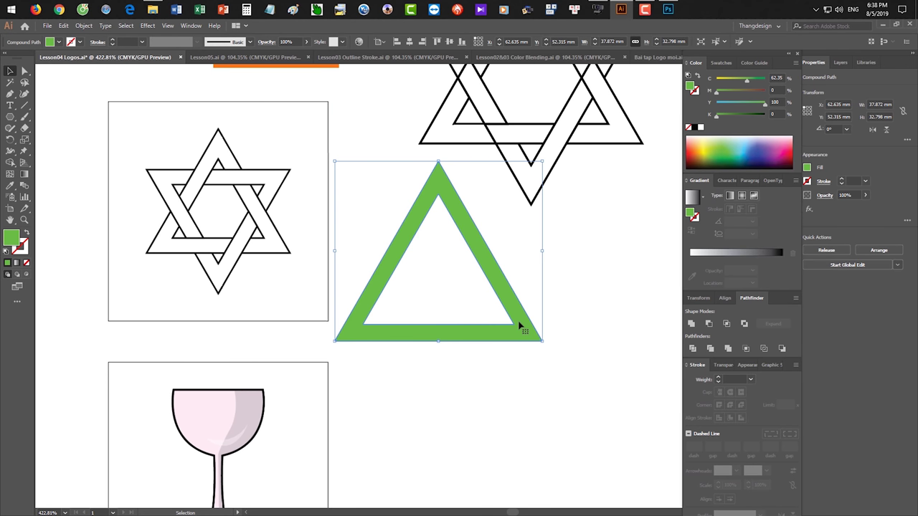
pyautogui.click(609, 297)
pyautogui.press('a')
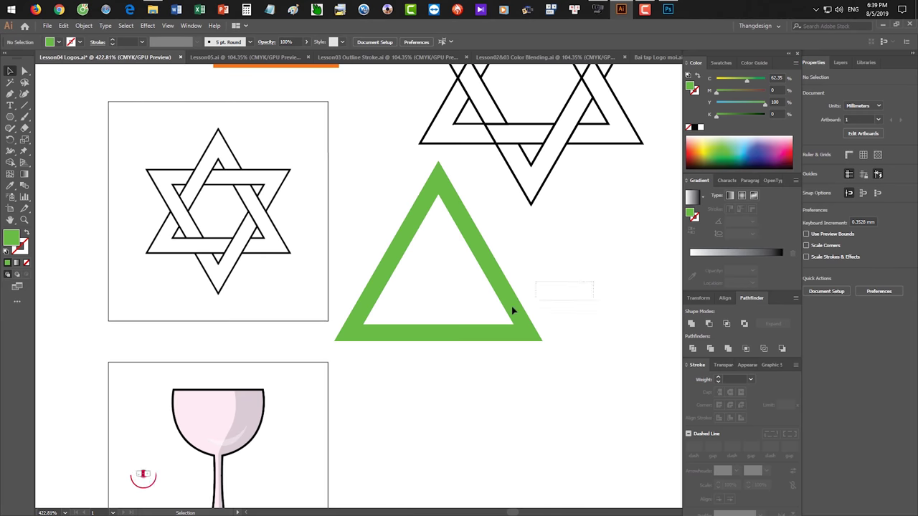
# Copy the hollow green triangle and paste the copy in front at the same position
pyautogui.click(475, 329)
pyautogui.hotkey('ctrl', 'c')
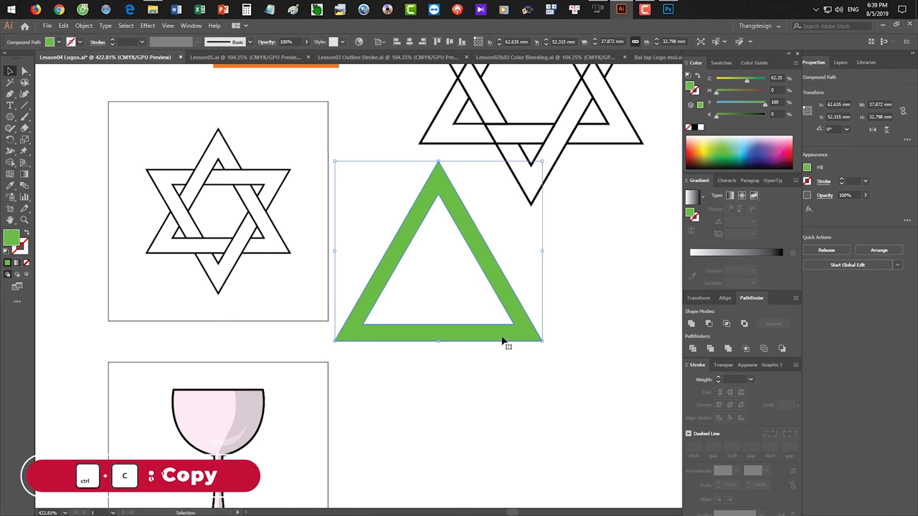
pyautogui.hotkey('ctrl', 'f')
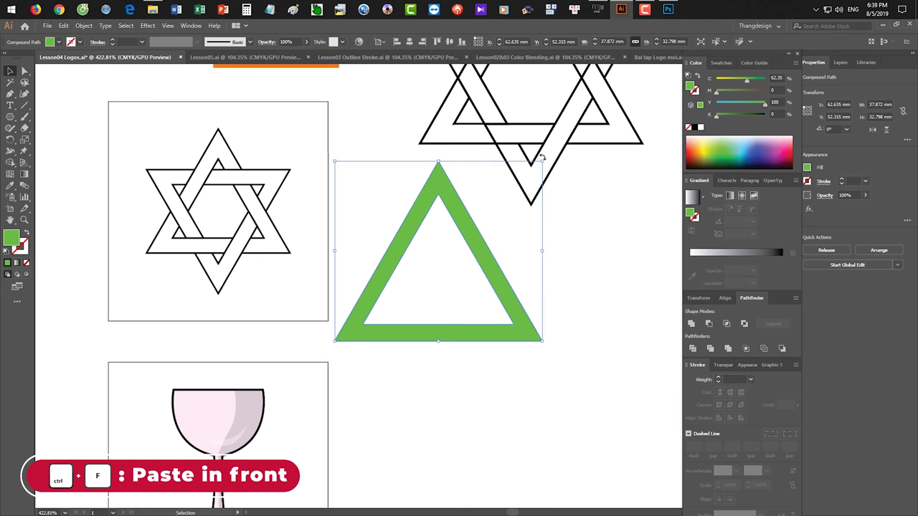
# Try moving the pasted triangle aside from the original, and undo the move
pyautogui.moveTo(563, 227); pyautogui.dragTo(584, 373)
pyautogui.click(556, 291)
pyautogui.hotkey('ctrl', 'z')
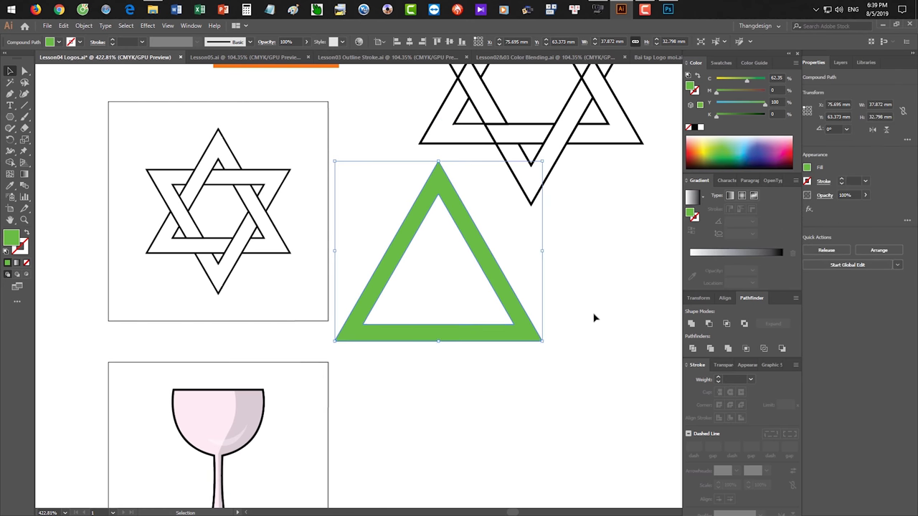
pyautogui.moveTo(566, 296); pyautogui.dragTo(502, 353)
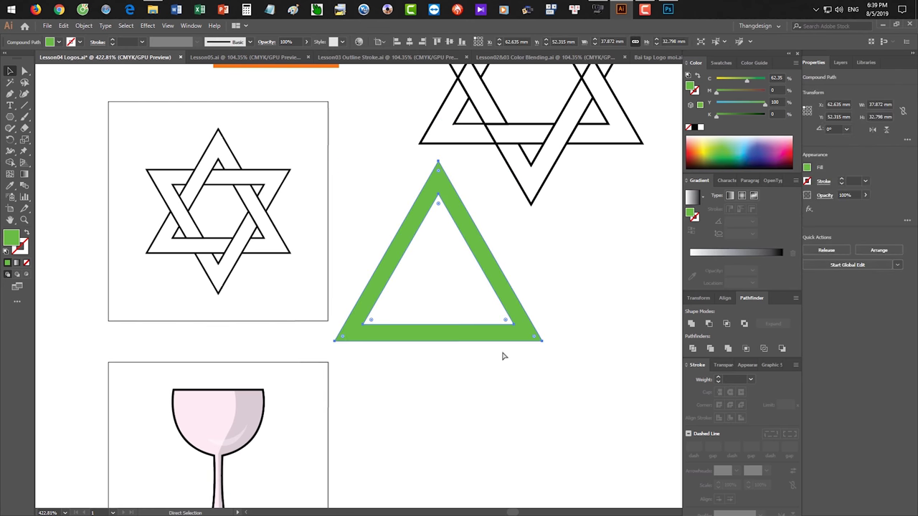
pyautogui.press('v')
pyautogui.press('a')
pyautogui.press('v')
pyautogui.moveTo(510, 303); pyautogui.dragTo(526, 308)
pyautogui.hotkey('ctrl', 'z')
pyautogui.hotkey('ctrl', 'z')
# Reflect a copy of the green hollow triangle vertically in place so that the copy points down, keeping the upright original
pyautogui.click(451, 286)
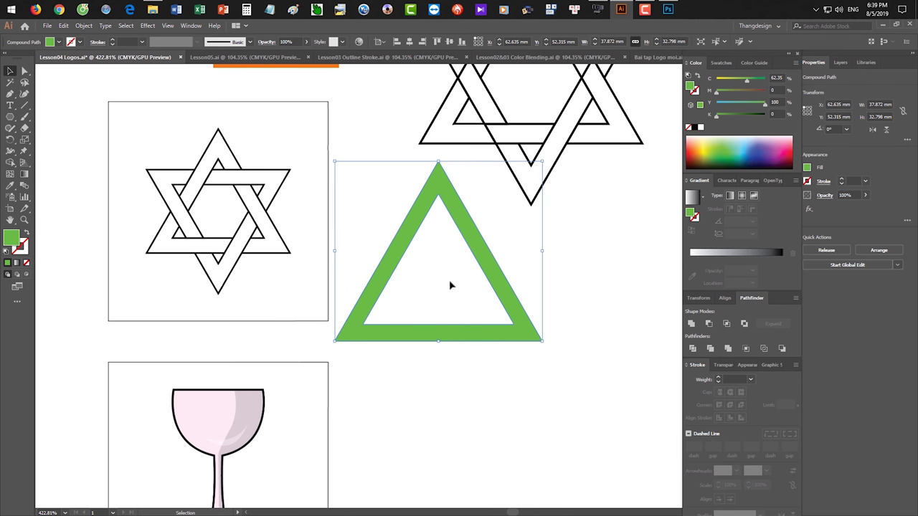
pyautogui.press('o')
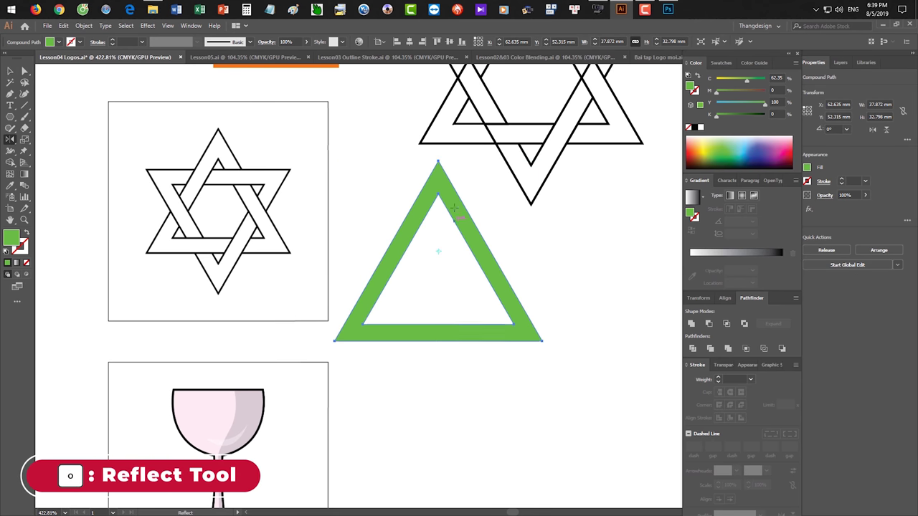
pyautogui.moveTo(439, 174); pyautogui.dragTo(433, 331)
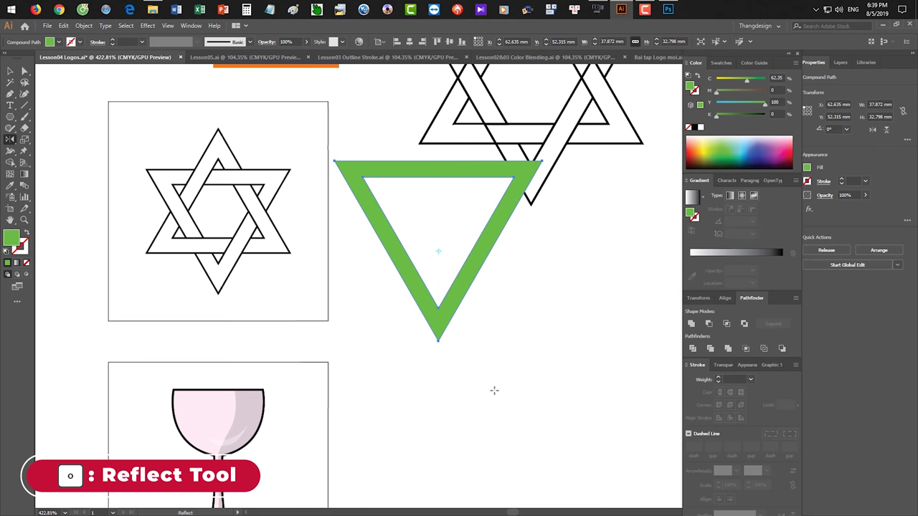
pyautogui.hotkey('ctrl', 'z')
pyautogui.moveTo(439, 179); pyautogui.dragTo(439, 308)
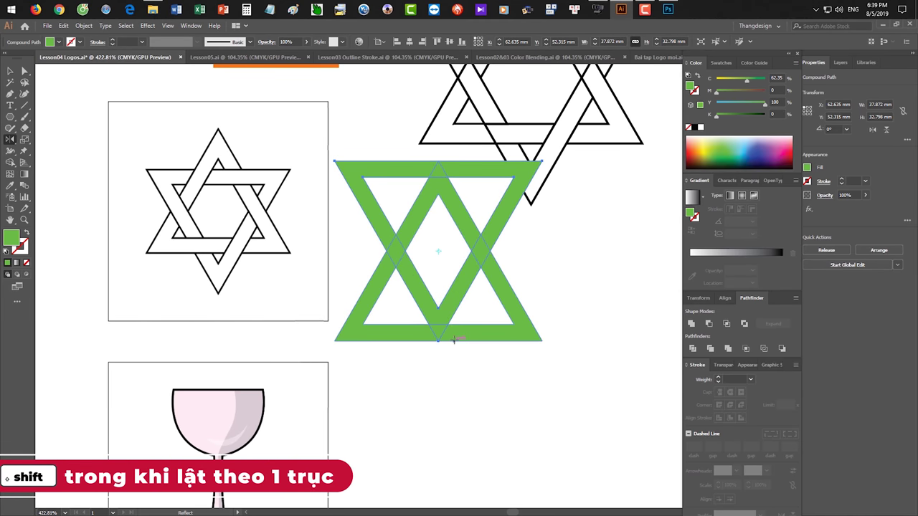
# Move the inverted triangle straight down about 10.8 mm so that both triangles form a six-pointed star
pyautogui.press('v')
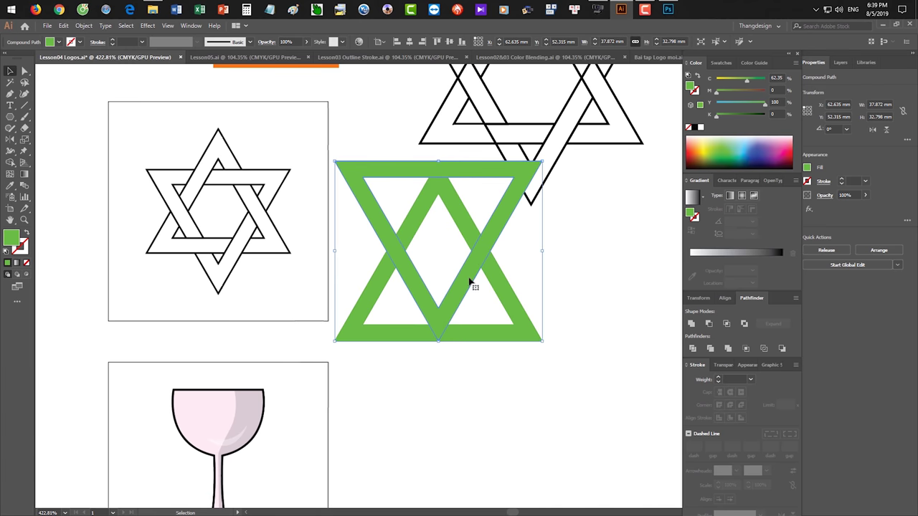
pyautogui.moveTo(470, 279); pyautogui.dragTo(469, 323)
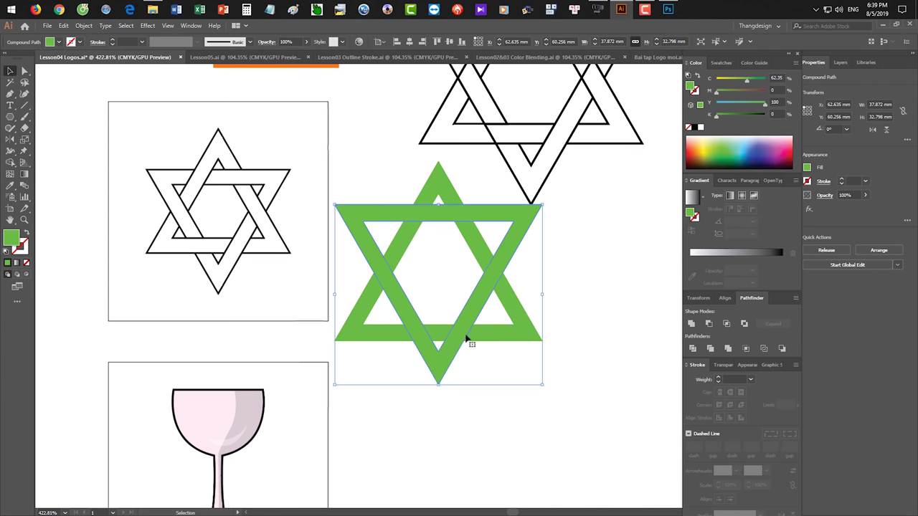
pyautogui.press('Down')
pyautogui.press('Down')
pyautogui.press('Down')
pyautogui.press('Down')
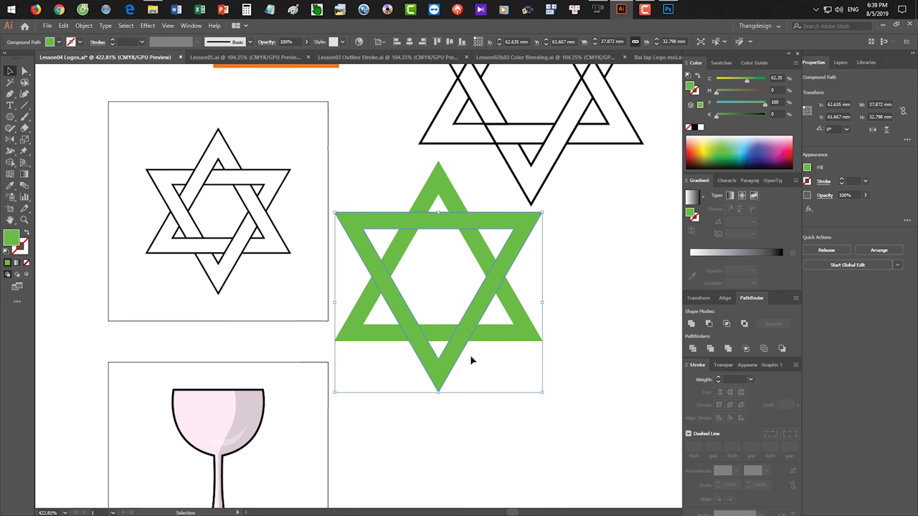
pyautogui.press('Down')
pyautogui.press('Down')
pyautogui.press('Down')
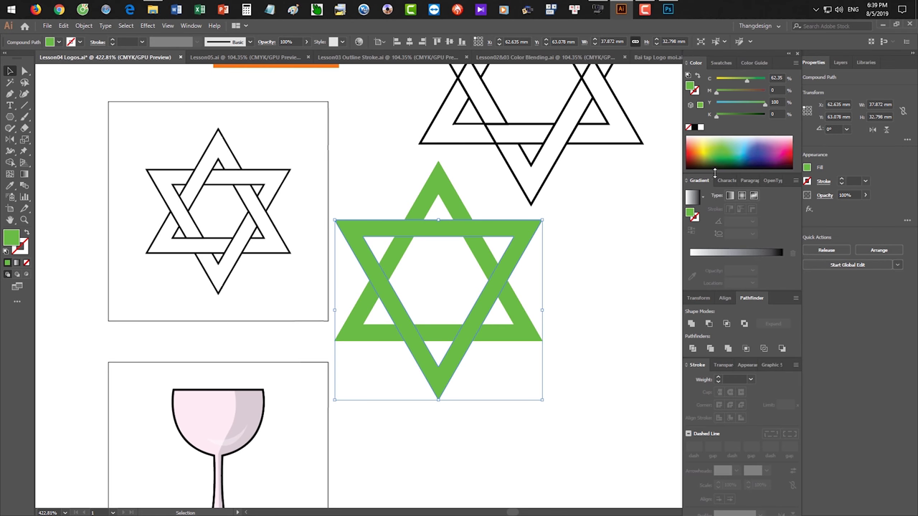
# Fill the inverted triangle with dark blue and deselect it
pyautogui.click(749, 156)
pyautogui.click(582, 280)
pyautogui.moveTo(572, 301); pyautogui.dragTo(587, 291)
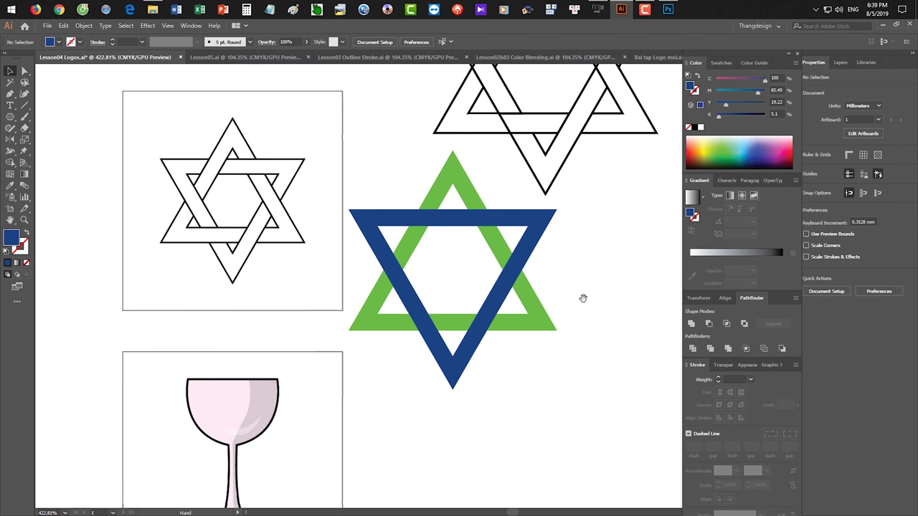
pyautogui.scroll(3, 584, 330)
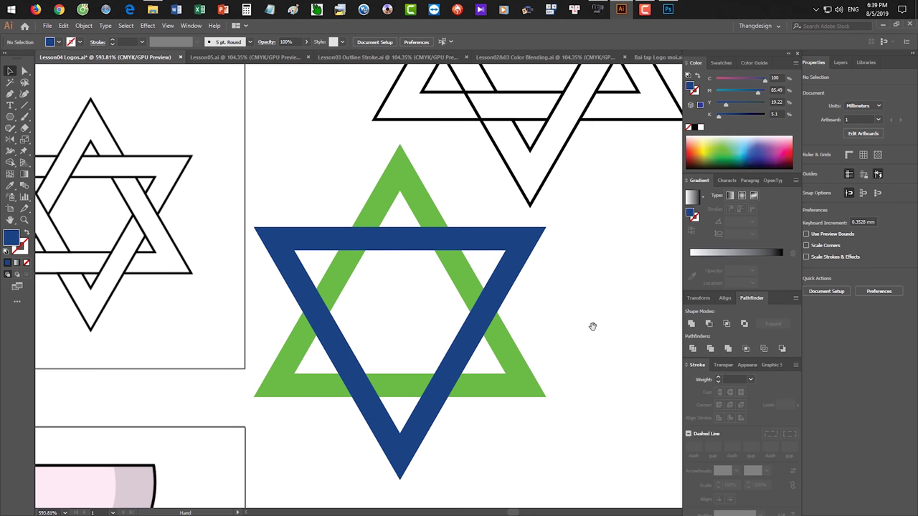
pyautogui.scroll(-2, 595, 324)
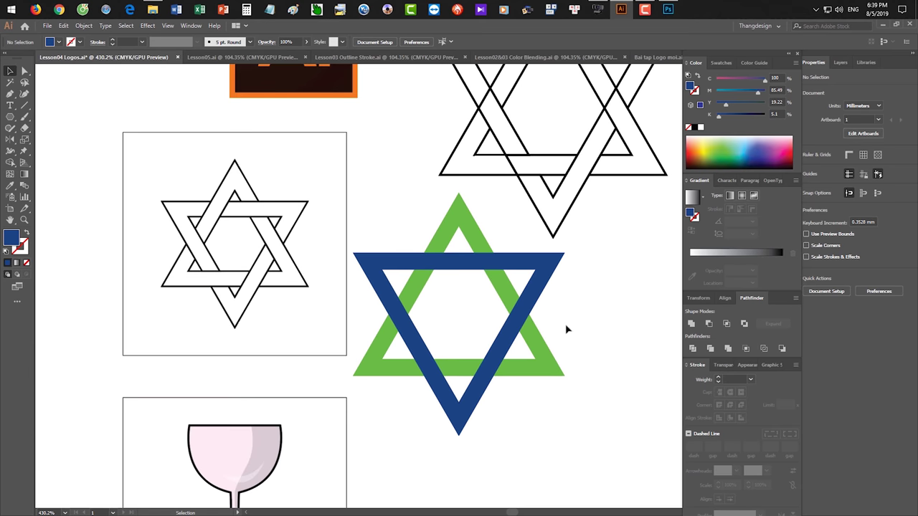
# Try duplicating both triangles together into the empty area beside them, and undo the copy
pyautogui.hotkey('ctrl', 'a')
pyautogui.moveTo(581, 332); pyautogui.dragTo(429, 327)
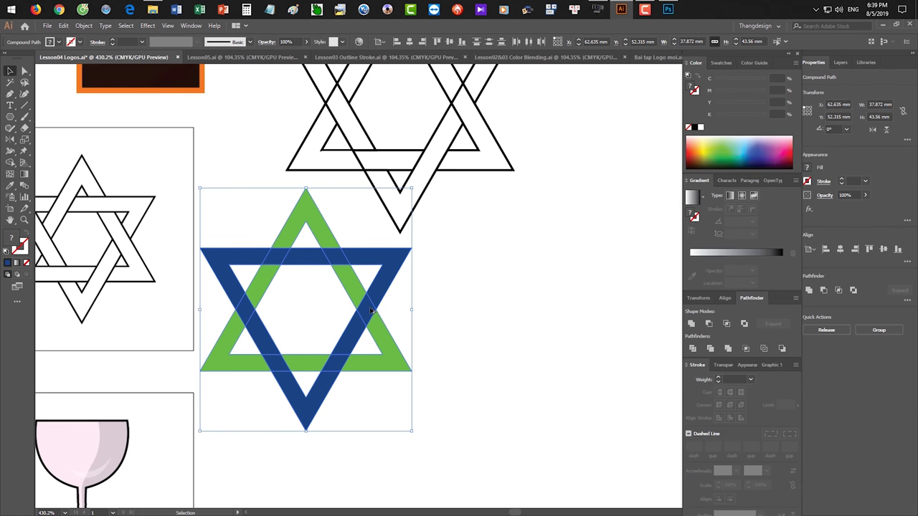
pyautogui.moveTo(362, 312); pyautogui.dragTo(634, 318)
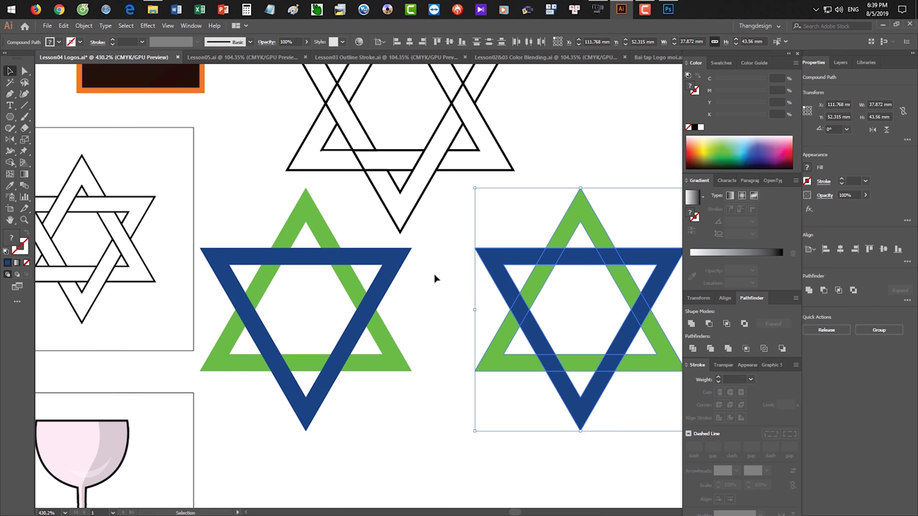
pyautogui.hotkey('ctrl', 'z')
pyautogui.click(487, 277)
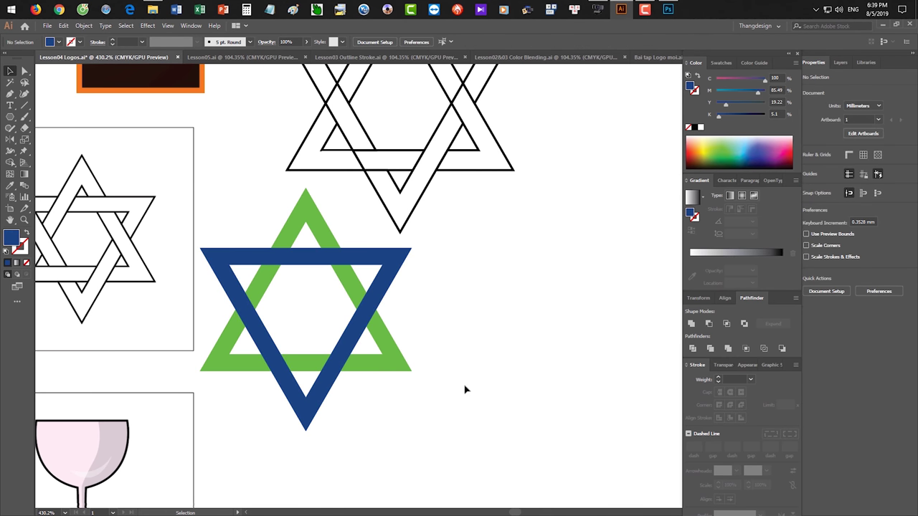
# Place a duplicate of the green and blue star next to the original
pyautogui.moveTo(449, 370); pyautogui.dragTo(479, 370)
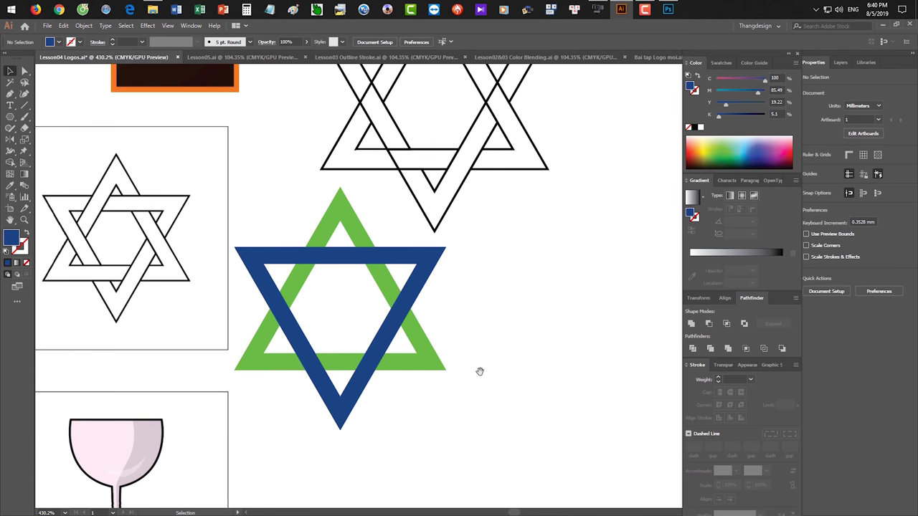
pyautogui.moveTo(267, 228); pyautogui.dragTo(323, 241)
pyautogui.moveTo(323, 240); pyautogui.dragTo(368, 210)
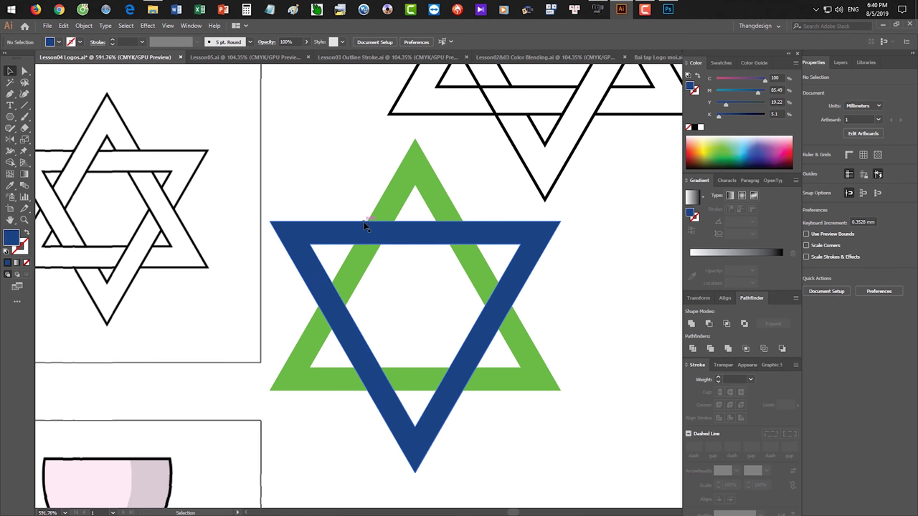
pyautogui.scroll(-2, 365, 266)
pyautogui.moveTo(352, 283); pyautogui.dragTo(583, 283)
pyautogui.click(297, 247)
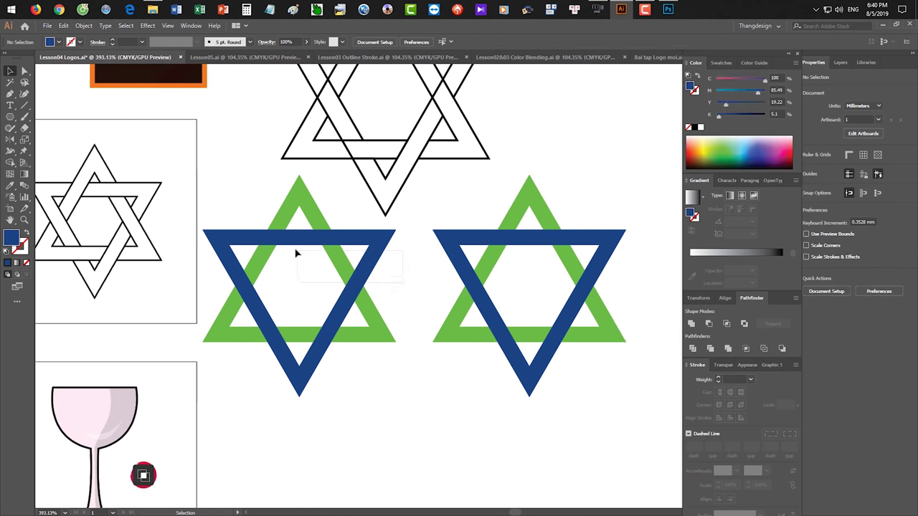
# Apply Intersect to the original star's triangles and Exclude to the duplicate star's triangles
pyautogui.click(726, 323)
pyautogui.moveTo(520, 170); pyautogui.dragTo(588, 266)
pyautogui.click(743, 324)
pyautogui.click(633, 440)
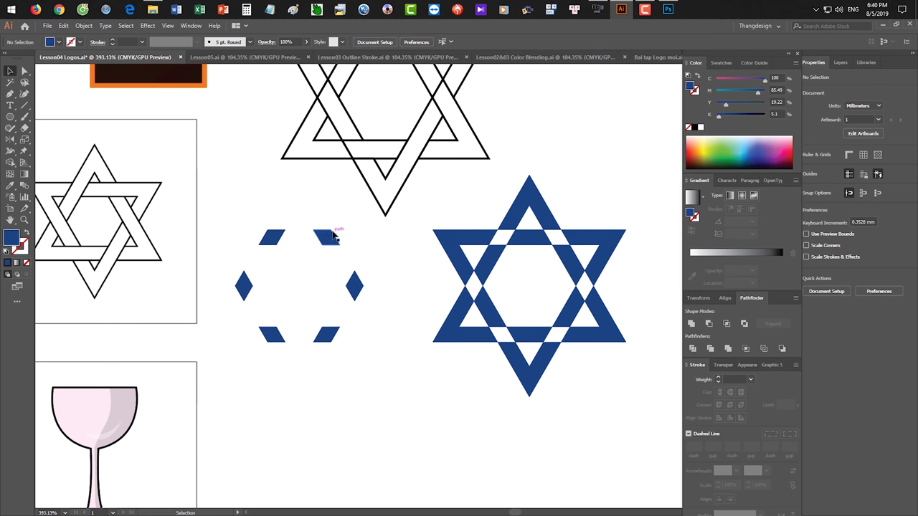
# Fit the group of intersection pieces into the gaps of the excluded star and recolour the pieces magenta
pyautogui.moveTo(331, 231); pyautogui.dragTo(562, 236)
pyautogui.click(781, 162)
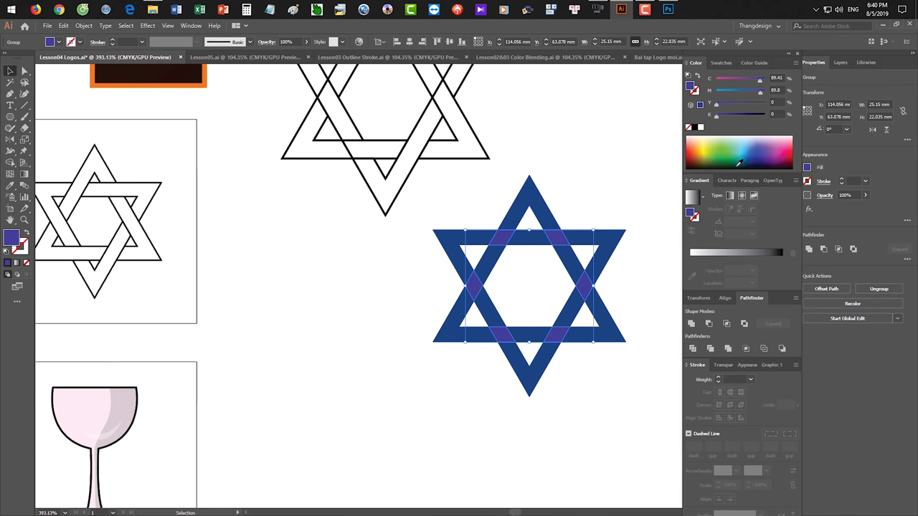
pyautogui.click(781, 161)
pyautogui.click(586, 208)
pyautogui.moveTo(558, 223); pyautogui.dragTo(700, 301)
pyautogui.hotkey('ctrl', 'space')
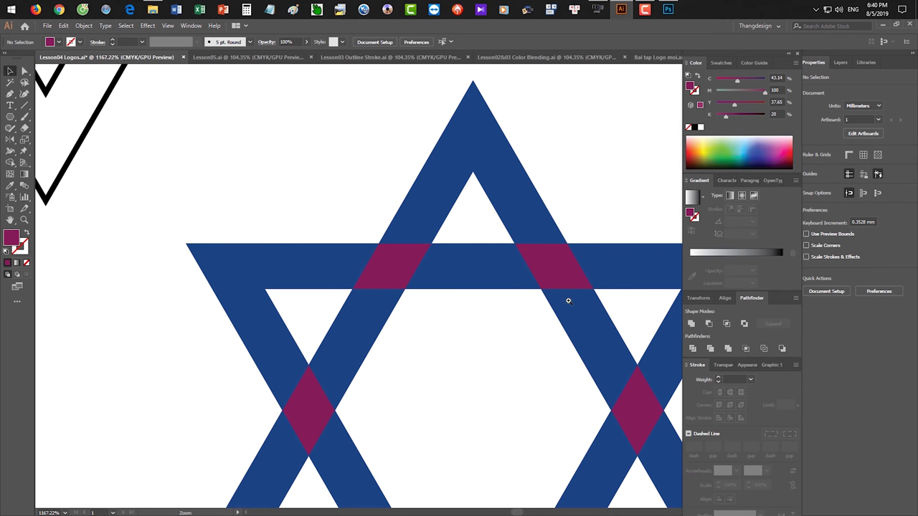
pyautogui.scroll(-2, 552, 305)
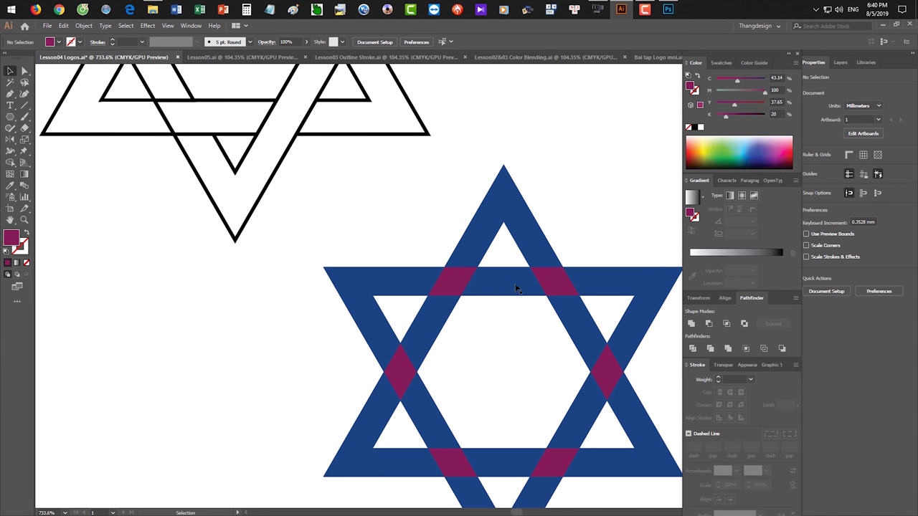
# Undo the recolouring, the move and both Pathfinder operations, and delete the duplicate star
pyautogui.moveTo(536, 330); pyautogui.dragTo(459, 312)
pyautogui.moveTo(495, 326); pyautogui.dragTo(521, 297)
pyautogui.hotkey('ctrl', 'z')
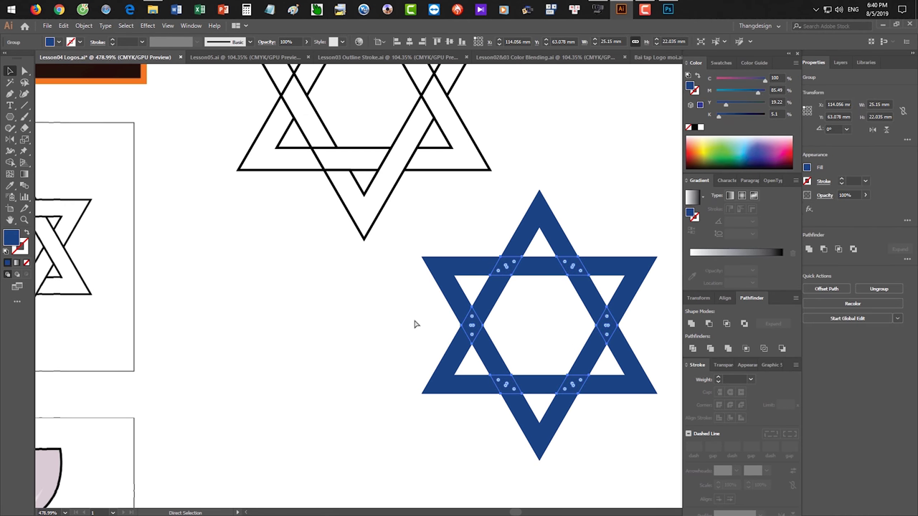
pyautogui.hotkey('ctrl', 'z')
pyautogui.hotkey('ctrl', 'z')
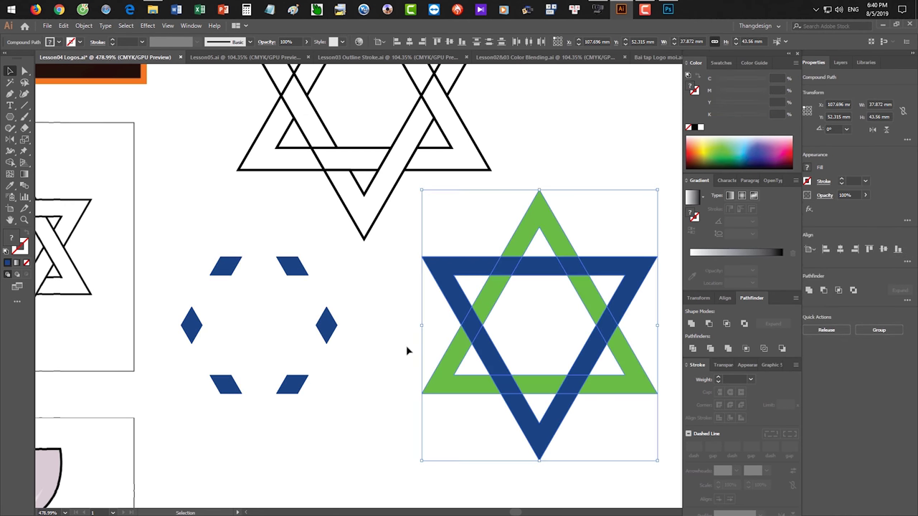
pyautogui.hotkey('ctrl', 'z')
pyautogui.click(412, 335)
pyautogui.click(523, 370)
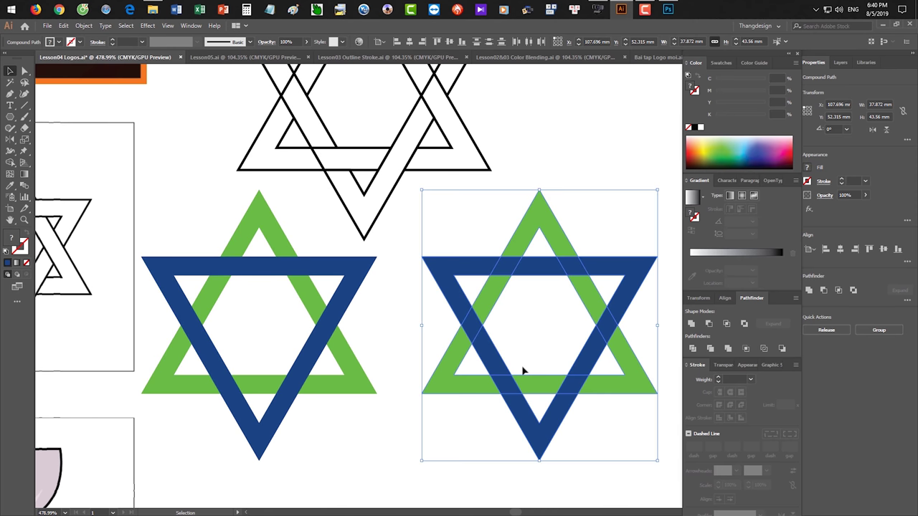
pyautogui.press('Delete')
# Examine how the bands pass over and under each other in the reference star, compared with the two overlapping triangles
pyautogui.moveTo(387, 330); pyautogui.dragTo(535, 291)
pyautogui.moveTo(338, 216); pyautogui.dragTo(389, 237)
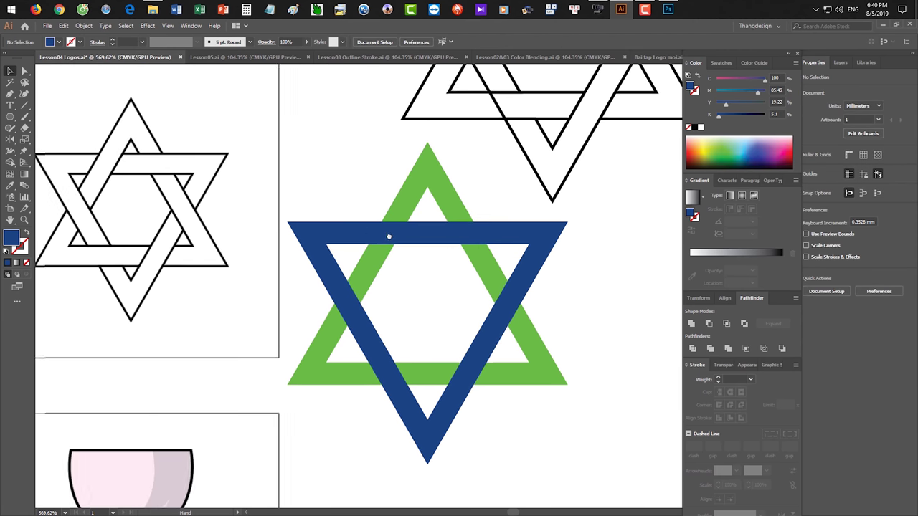
pyautogui.hscroll(-1, 389, 237)
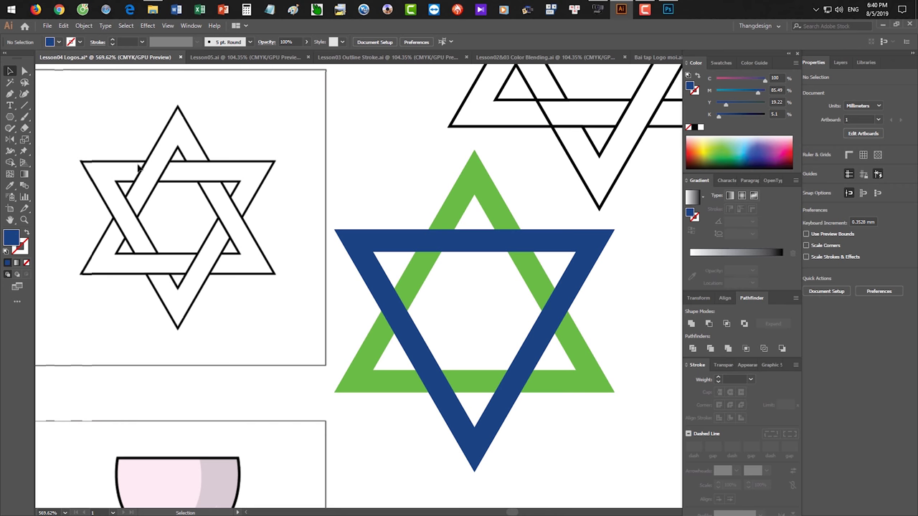
pyautogui.scroll(1, 138, 164)
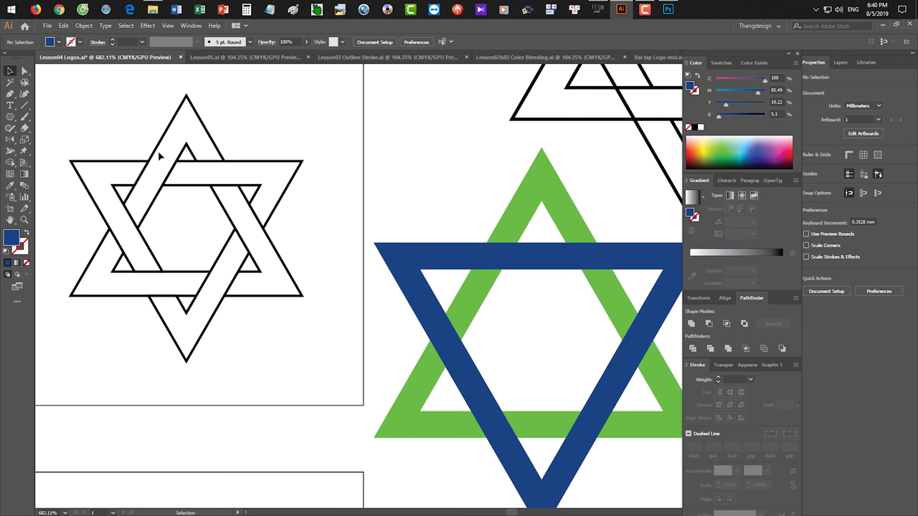
pyautogui.scroll(-1, 470, 244)
pyautogui.moveTo(481, 251); pyautogui.dragTo(397, 260)
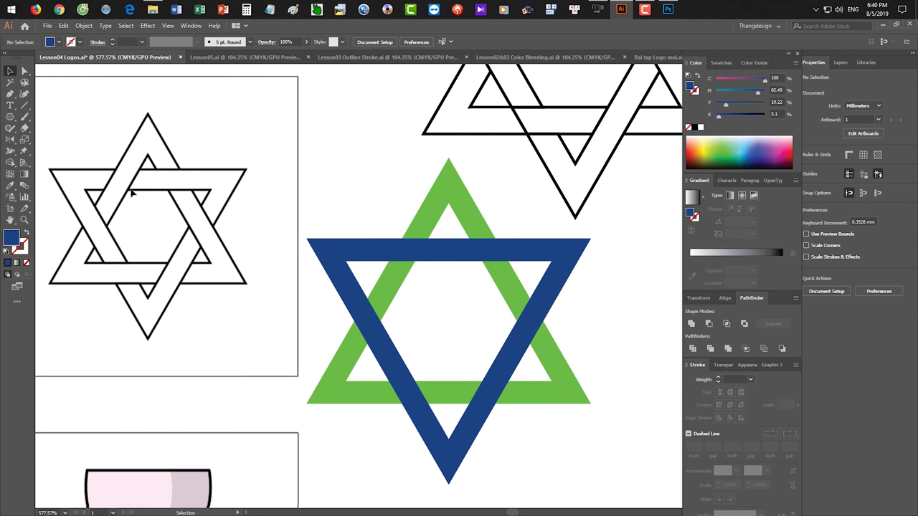
pyautogui.scroll(2, 151, 187)
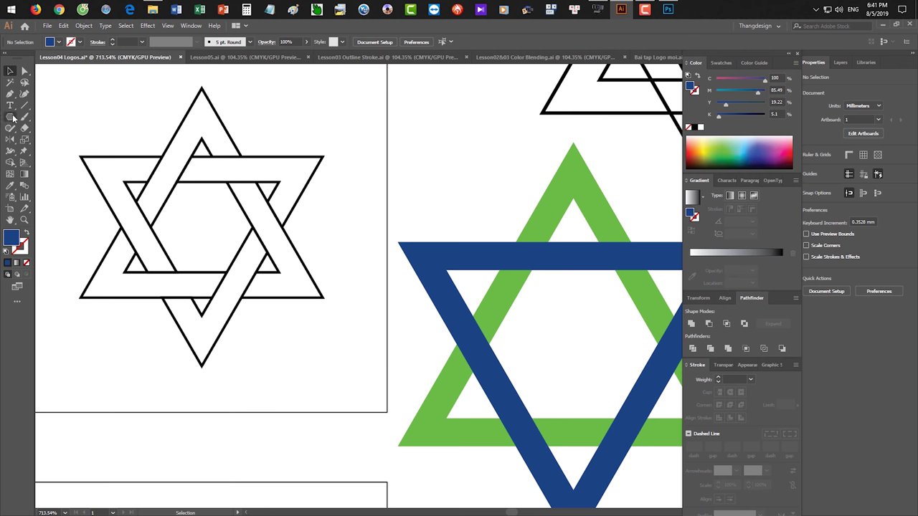
# Draw a four-sided blue patch about 5.8 by 6 mm with the Pen tool over the reference star's upper-left band crossing, and select it
pyautogui.press('p')
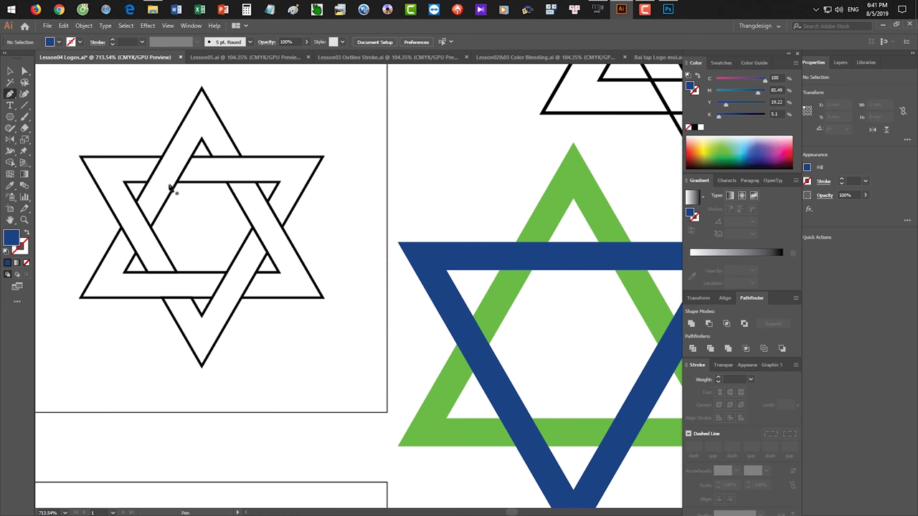
pyautogui.click(141, 195)
pyautogui.click(167, 146)
pyautogui.click(195, 151)
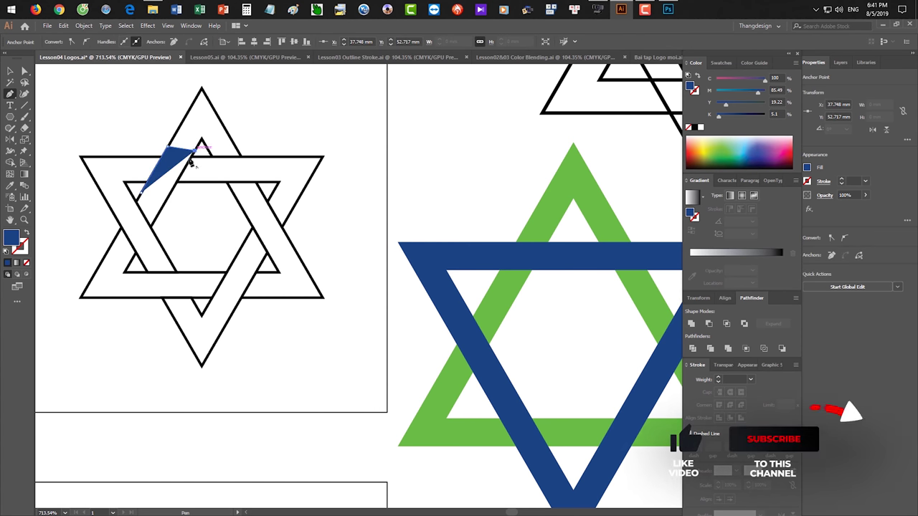
pyautogui.click(167, 202)
pyautogui.click(153, 199)
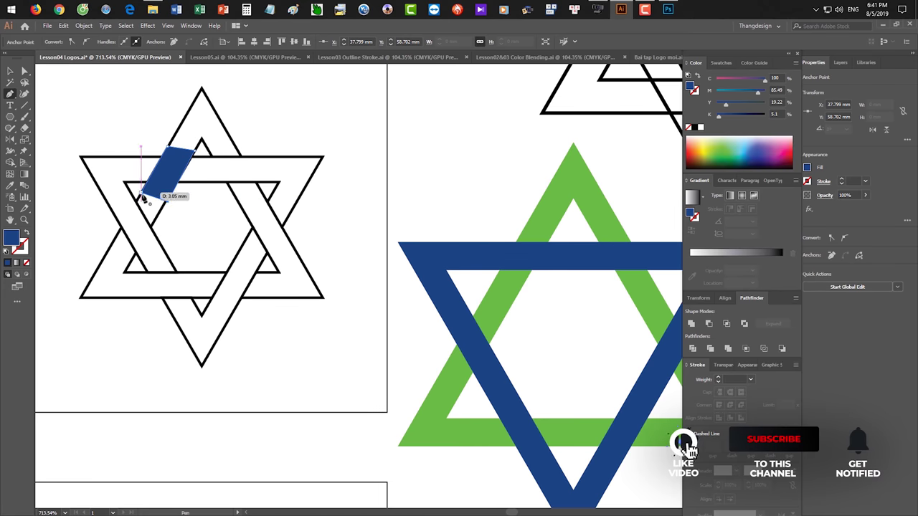
pyautogui.press('v')
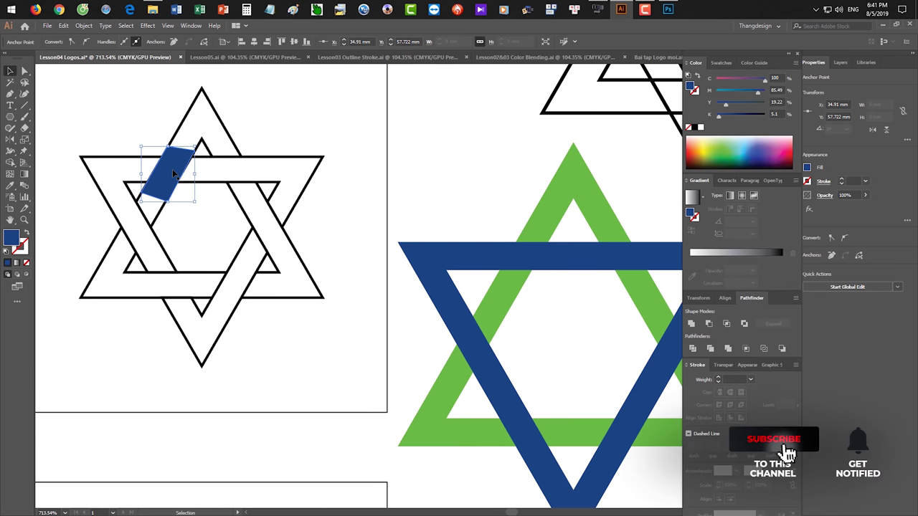
pyautogui.click(171, 171)
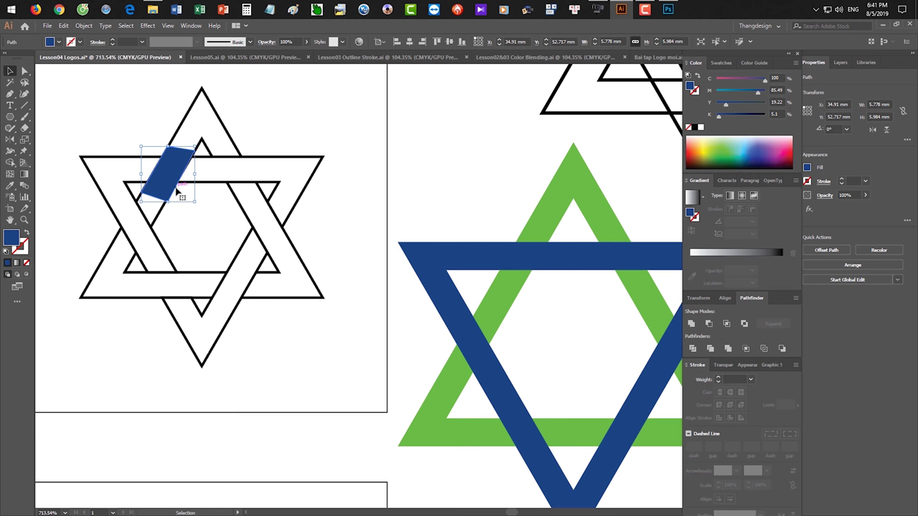
# Delete the four-sided blue patch from the reference star and activate the Rectangle tool
pyautogui.press('Delete')
pyautogui.moveTo(202, 183); pyautogui.dragTo(180, 177)
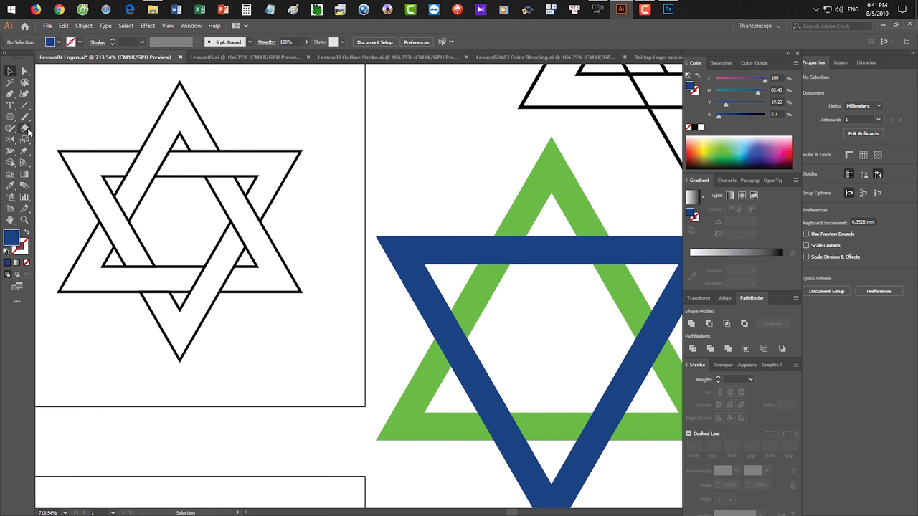
pyautogui.moveTo(12, 117); pyautogui.dragTo(40, 119)
pyautogui.moveTo(165, 142); pyautogui.dragTo(245, 196)
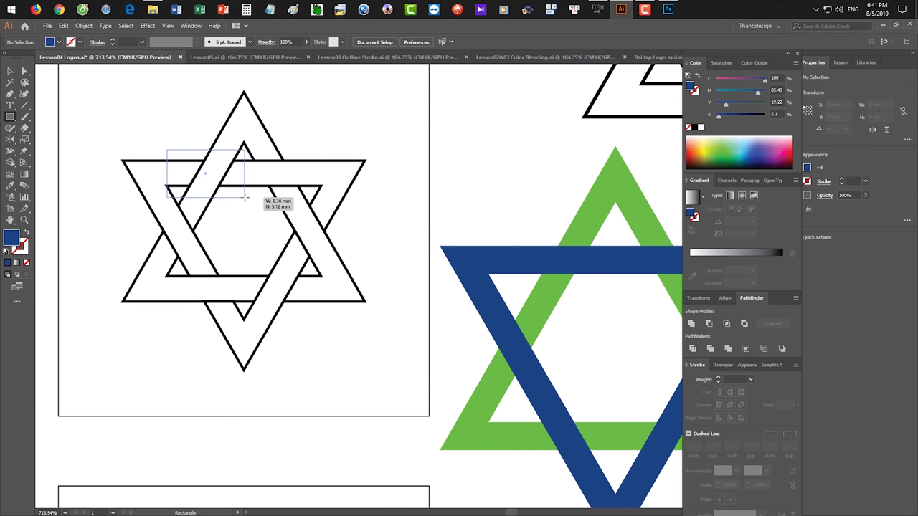
pyautogui.moveTo(244, 196); pyautogui.dragTo(245, 196)
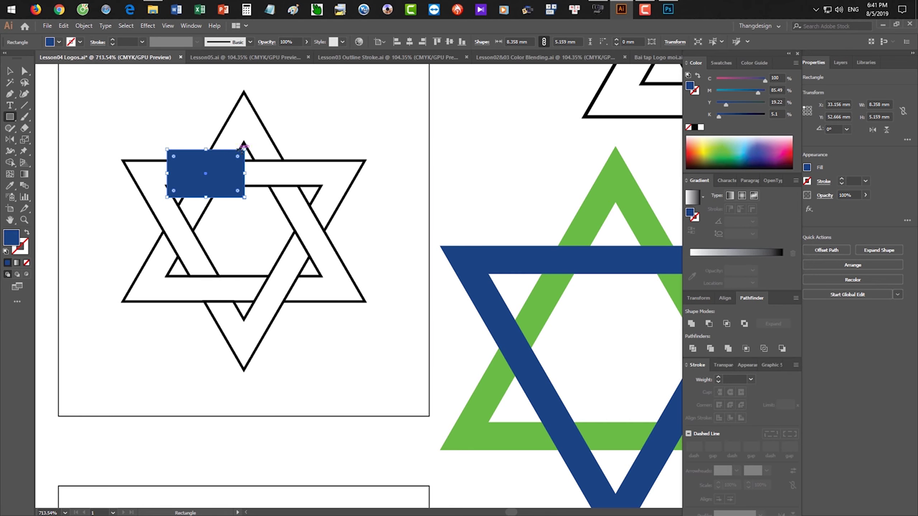
pyautogui.press('Delete')
# Cover the reference star's upper-left, lower-left and right band crossings with blue rectangles about 8.7 × 5.4, 7 × 4.8 and 8.4 × 7 mm
pyautogui.moveTo(167, 150); pyautogui.dragTo(248, 199)
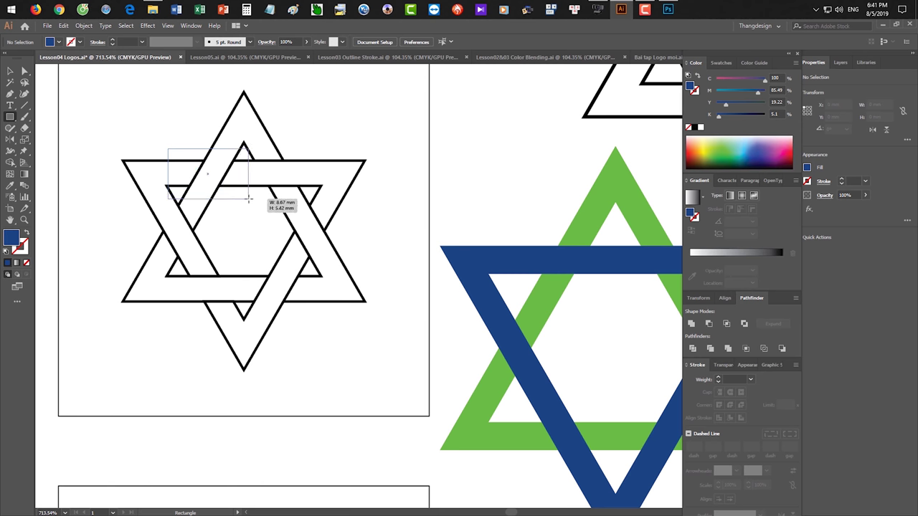
pyautogui.moveTo(249, 200); pyautogui.dragTo(249, 200)
pyautogui.moveTo(175, 267); pyautogui.dragTo(241, 311)
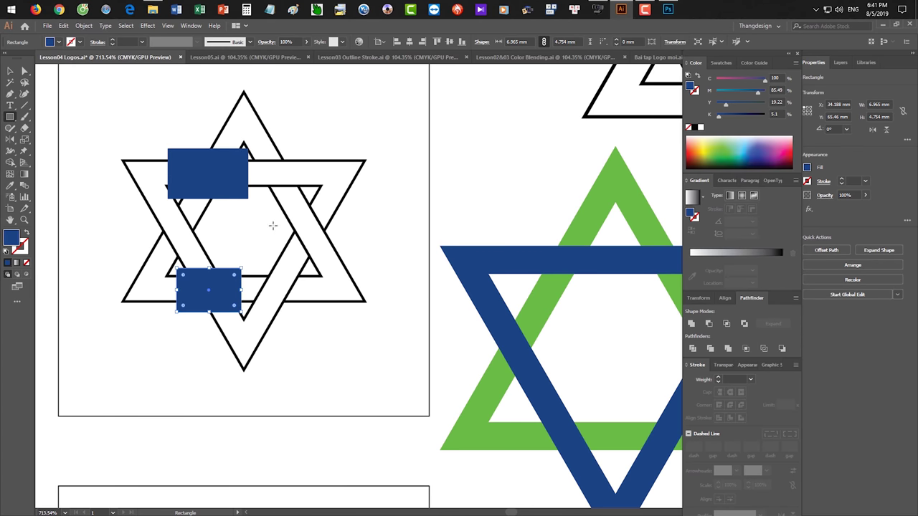
pyautogui.moveTo(268, 199); pyautogui.dragTo(348, 264)
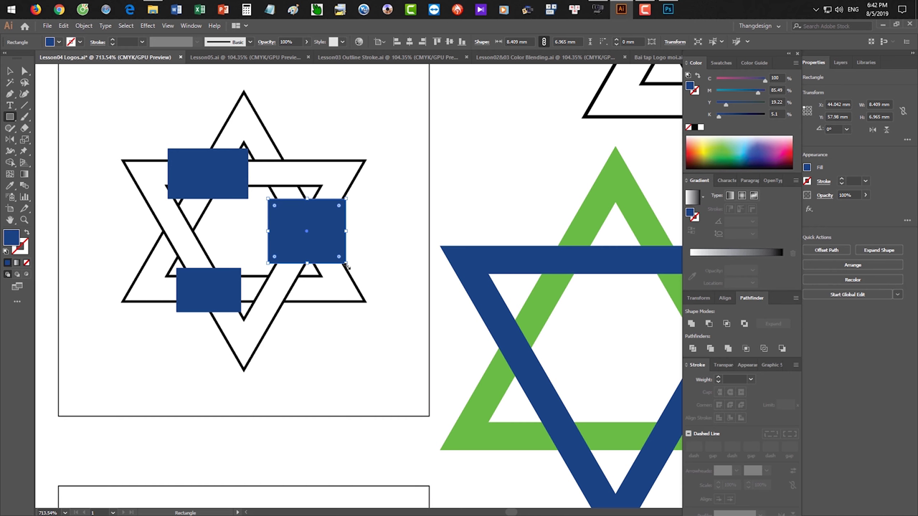
pyautogui.press('v')
pyautogui.click(394, 237)
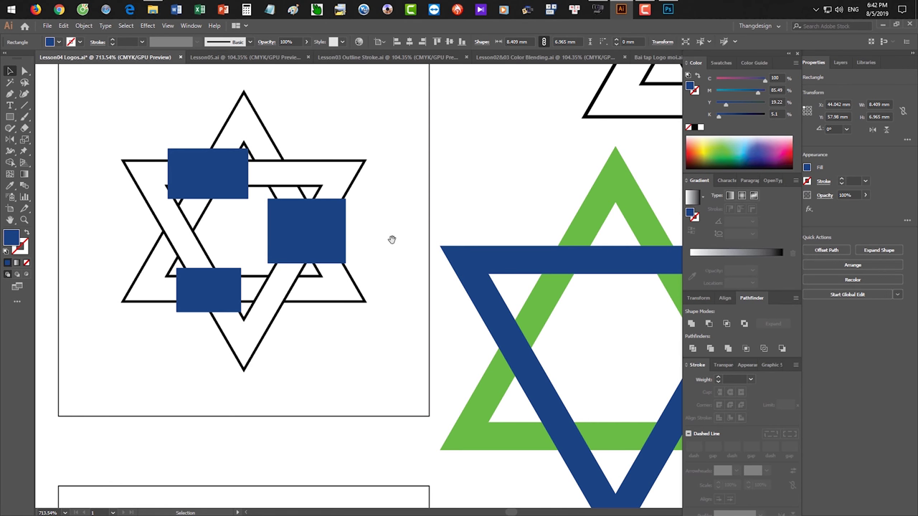
# Draw red rectangles about 8 × 5.1, 8.6 × 5.8 and 11.6 × 8.5 mm over the coloured star's upper-left, lower-left and right crossings
pyautogui.hscroll(5, 359, 201)
pyautogui.press('m')
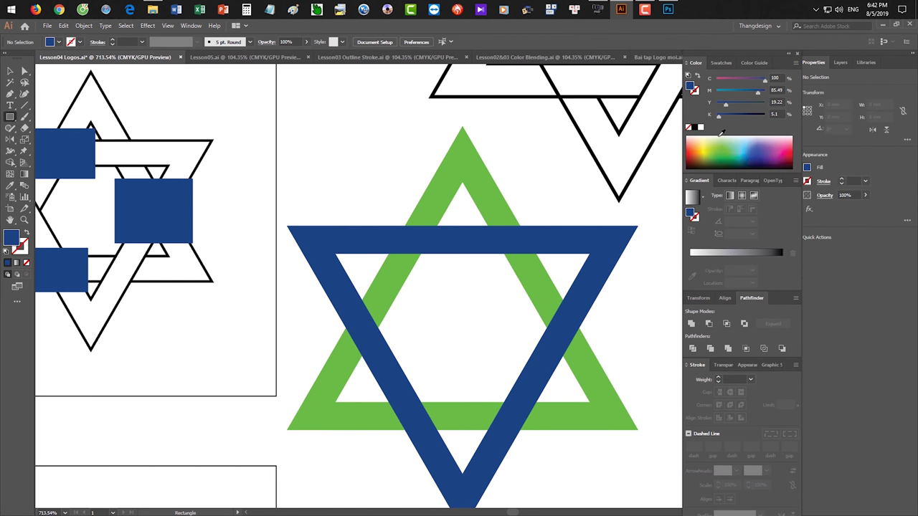
pyautogui.click(793, 154)
pyautogui.moveTo(784, 164)
pyautogui.mouseDown()
pyautogui.moveTo(792, 138)
pyautogui.moveTo(791, 148)
pyautogui.mouseUp()
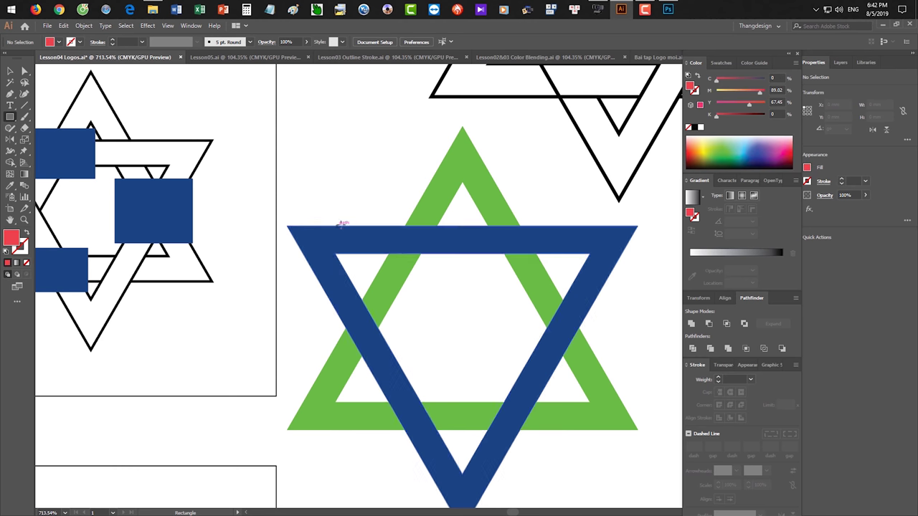
pyautogui.moveTo(368, 220); pyautogui.dragTo(442, 266)
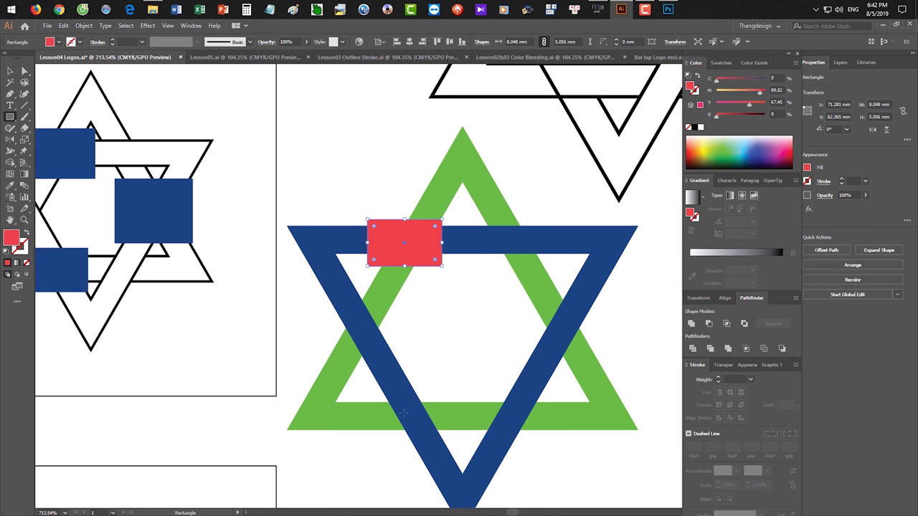
pyautogui.moveTo(365, 390); pyautogui.dragTo(445, 442)
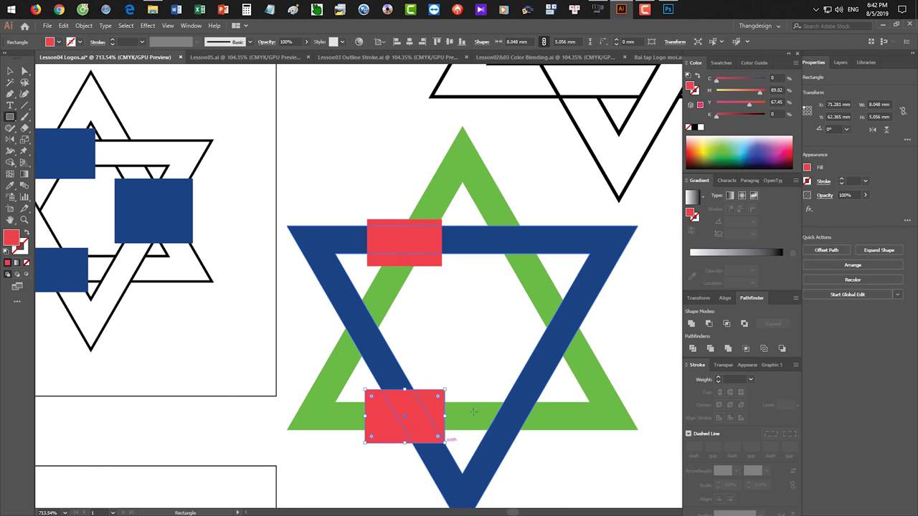
pyautogui.moveTo(506, 279); pyautogui.dragTo(615, 369)
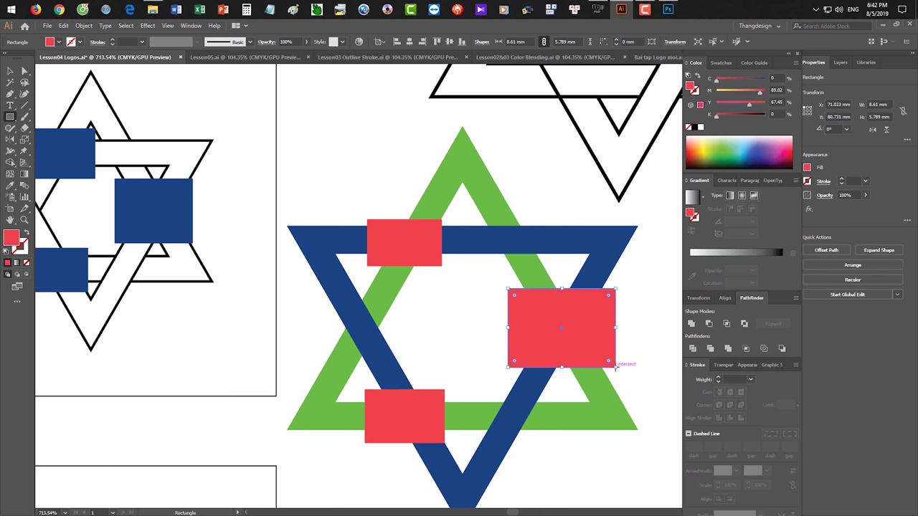
pyautogui.press('v')
pyautogui.click(639, 366)
# Select the three blue rectangles on the reference star and move them straight down, away from the band crossings
pyautogui.moveTo(502, 352); pyautogui.dragTo(404, 330)
pyautogui.moveTo(403, 329); pyautogui.dragTo(488, 305)
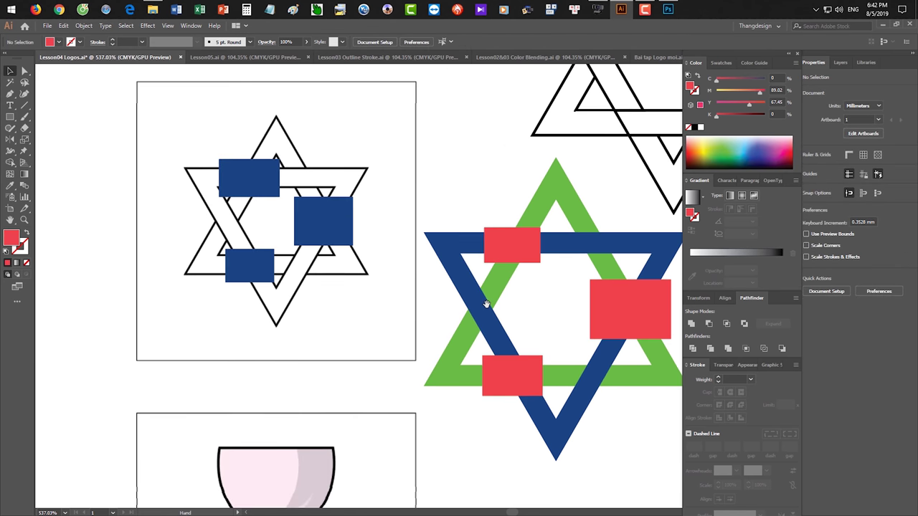
pyautogui.click(325, 221)
pyautogui.keyDown('shift'); pyautogui.click(267, 180); pyautogui.keyUp('shift')
pyautogui.keyDown('shift'); pyautogui.click(257, 263); pyautogui.keyUp('shift')
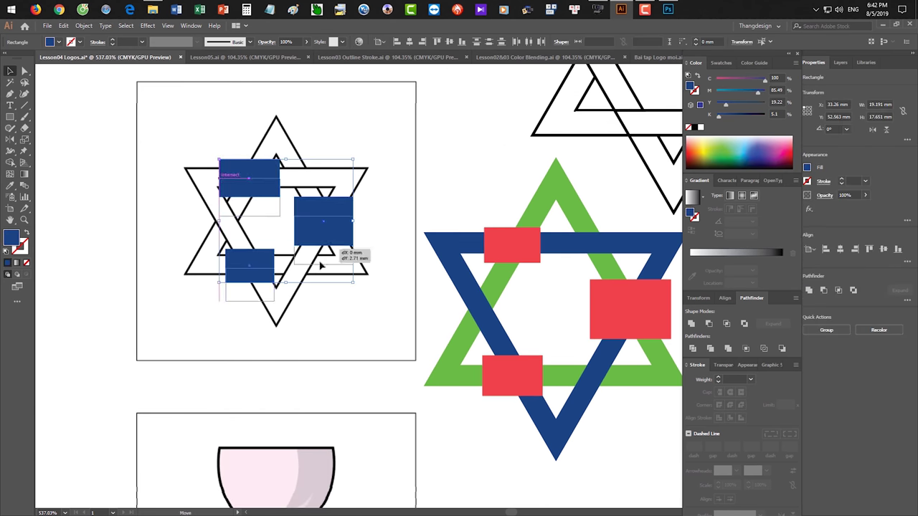
pyautogui.hotkey('shift', 'Down')
pyautogui.hotkey('shift', 'Down')
pyautogui.hotkey('shift', 'Down')
pyautogui.click(385, 229)
pyautogui.moveTo(331, 246); pyautogui.dragTo(387, 237)
pyautogui.moveTo(351, 238); pyautogui.dragTo(400, 217)
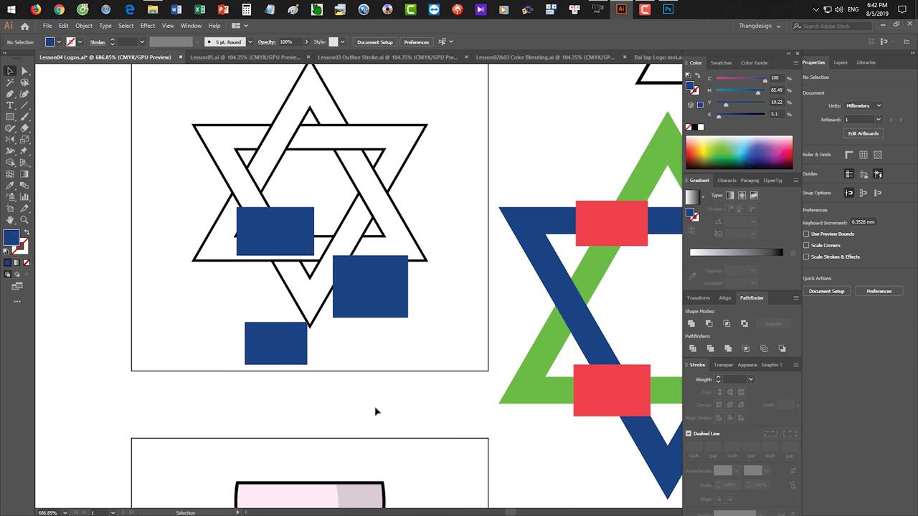
# Undo the move of the three blue rectangles and swap their fill and stroke to make them unfilled blue outlines
pyautogui.hotkey('ctrl', 'z')
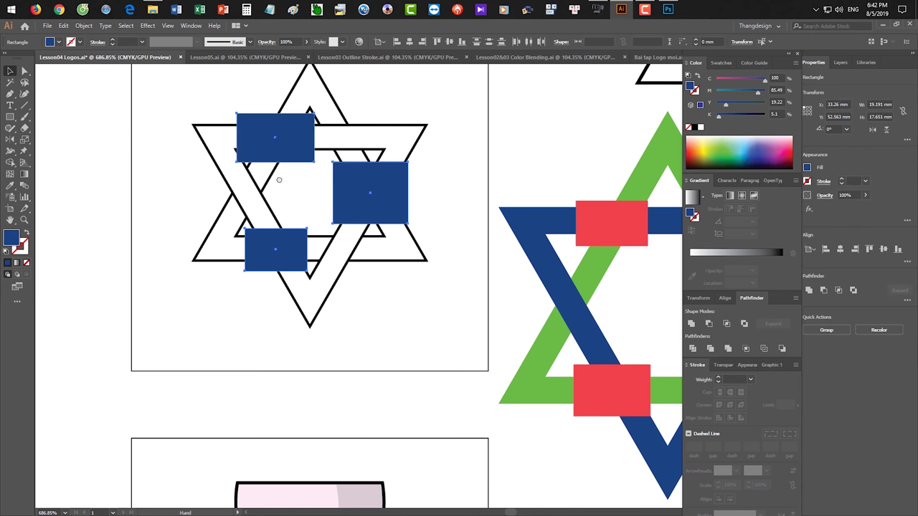
pyautogui.moveTo(300, 159); pyautogui.dragTo(298, 226)
pyautogui.hotkey('shift', 'x')
pyautogui.click(313, 167)
pyautogui.scroll(1, 281, 173)
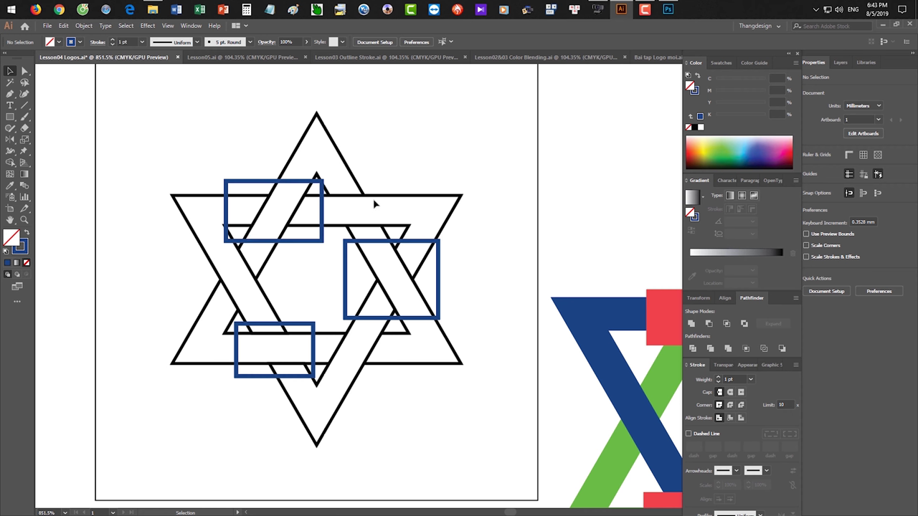
# Select the three red rectangles that cover the crossings of the green and blue triangles
pyautogui.moveTo(639, 307); pyautogui.dragTo(378, 248)
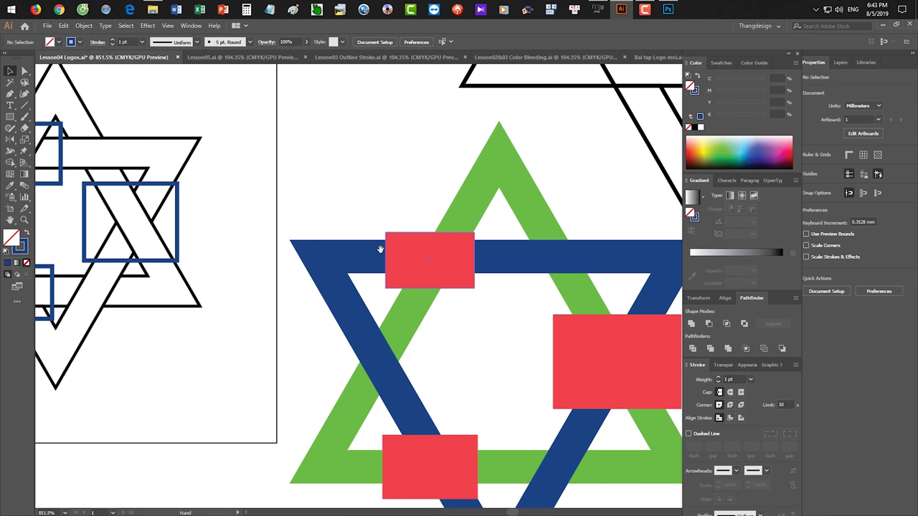
pyautogui.click(421, 260)
pyautogui.moveTo(420, 273); pyautogui.dragTo(363, 211)
pyautogui.scroll(-2, 532, 394)
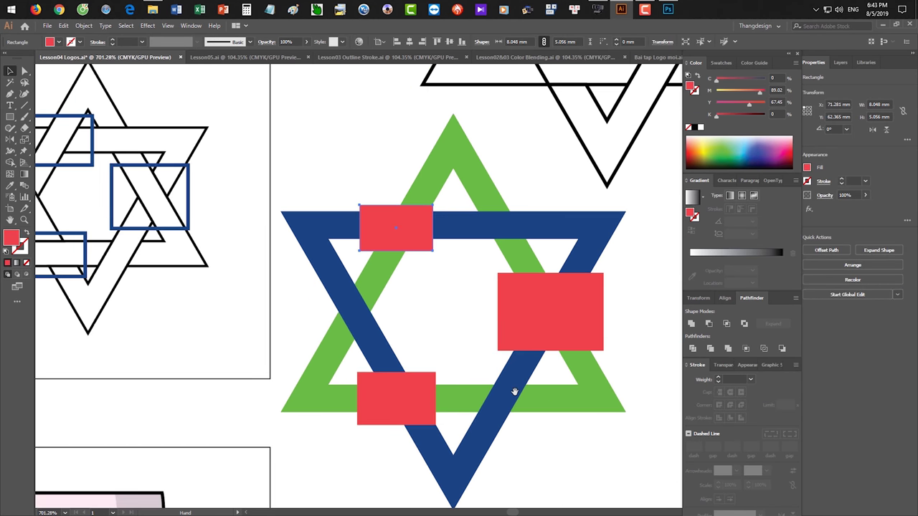
pyautogui.keyDown('shift'); pyautogui.click(563, 328); pyautogui.keyUp('shift')
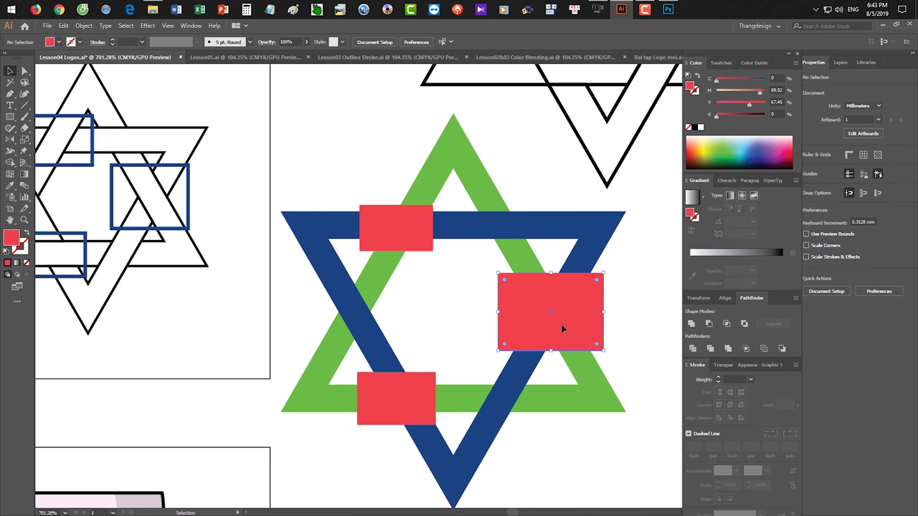
pyautogui.keyDown('shift'); pyautogui.click(406, 388); pyautogui.keyUp('shift')
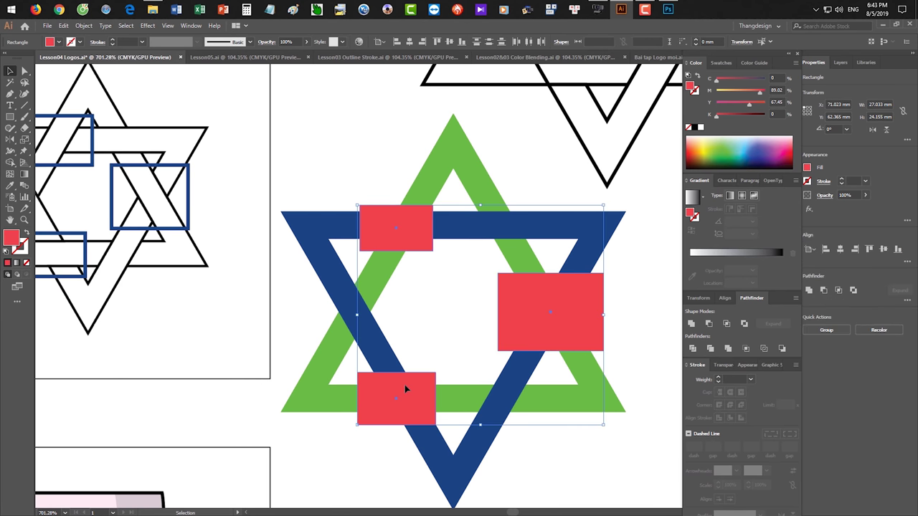
# Select the green triangle, try moving the upper-left red rectangle aside to the left, and undo the move
pyautogui.click(453, 156)
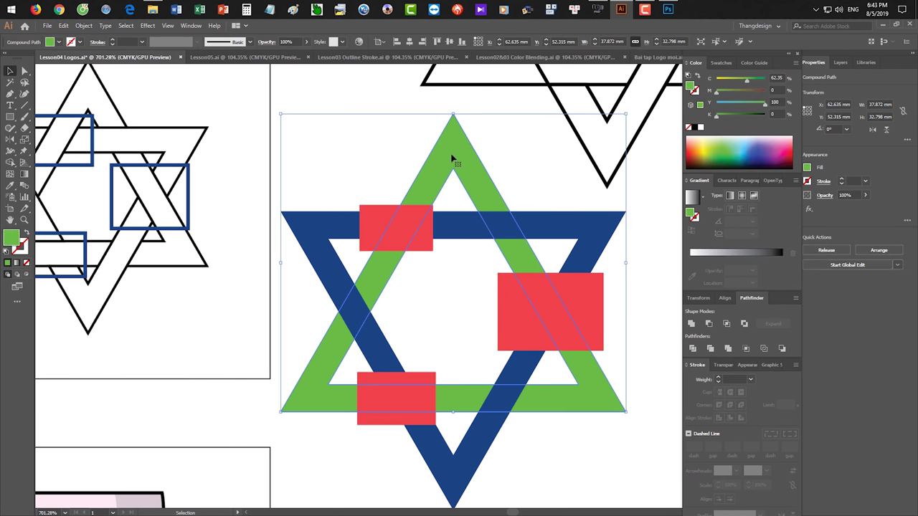
pyautogui.hotkey('ctrl', 'h')
pyautogui.moveTo(375, 223); pyautogui.dragTo(276, 248)
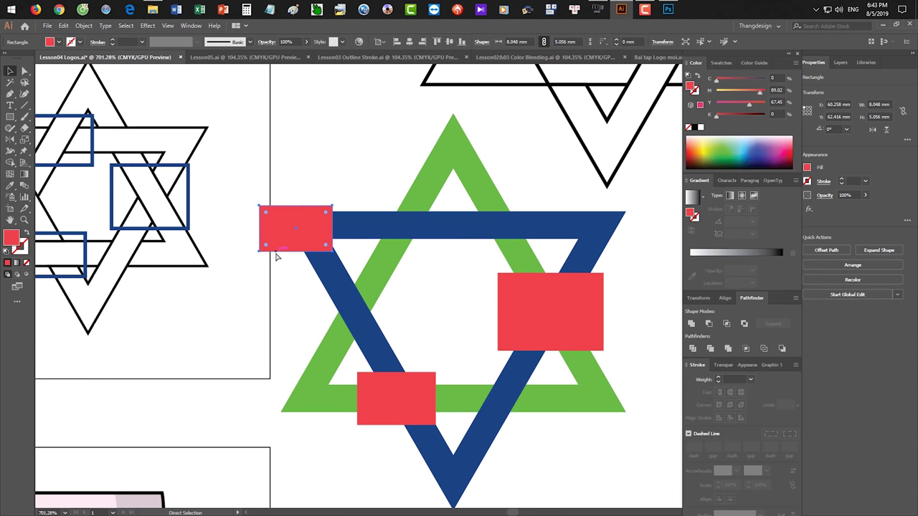
pyautogui.hotkey('ctrl', 'z')
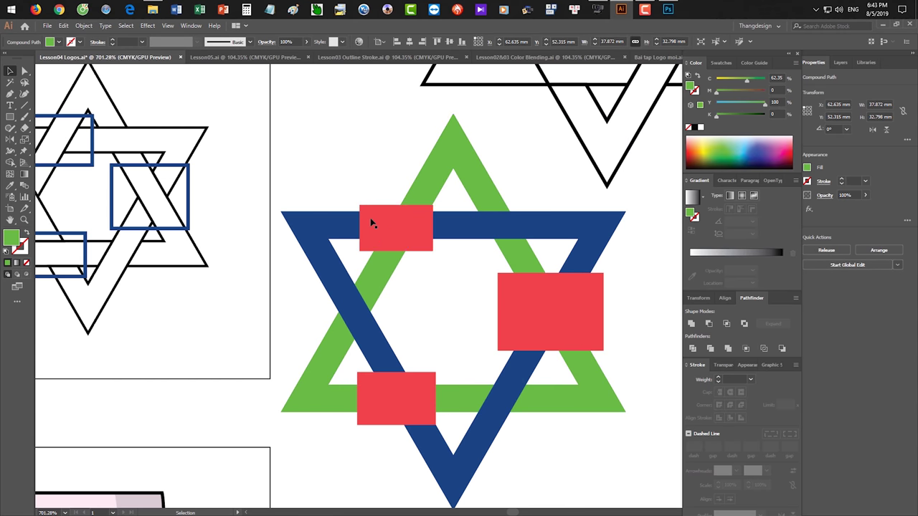
pyautogui.click(603, 349)
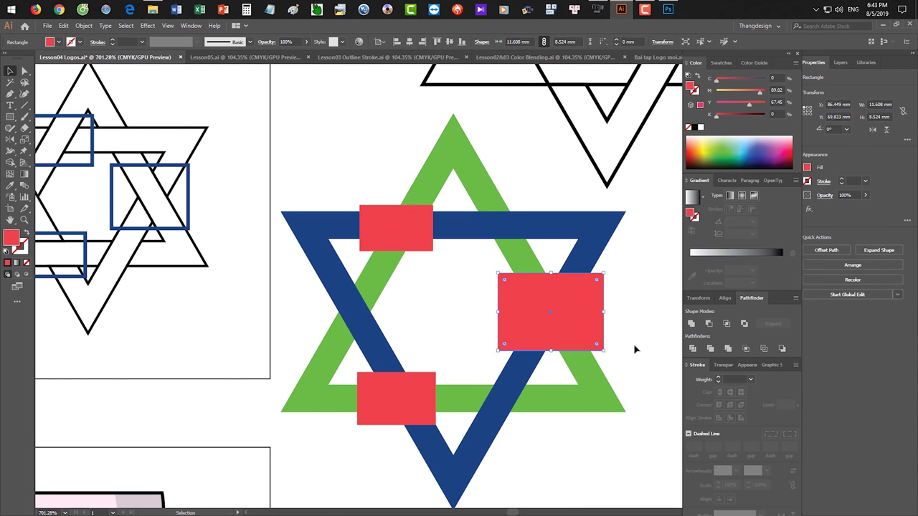
pyautogui.click(633, 345)
pyautogui.click(401, 236)
pyautogui.keyDown('shift'); pyautogui.click(502, 305); pyautogui.keyUp('shift')
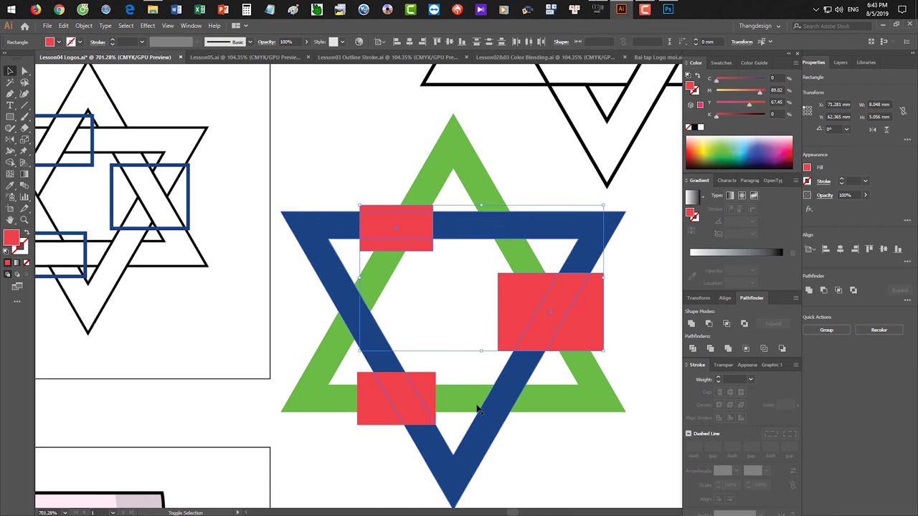
pyautogui.keyDown('shift'); pyautogui.click(417, 412); pyautogui.keyUp('shift')
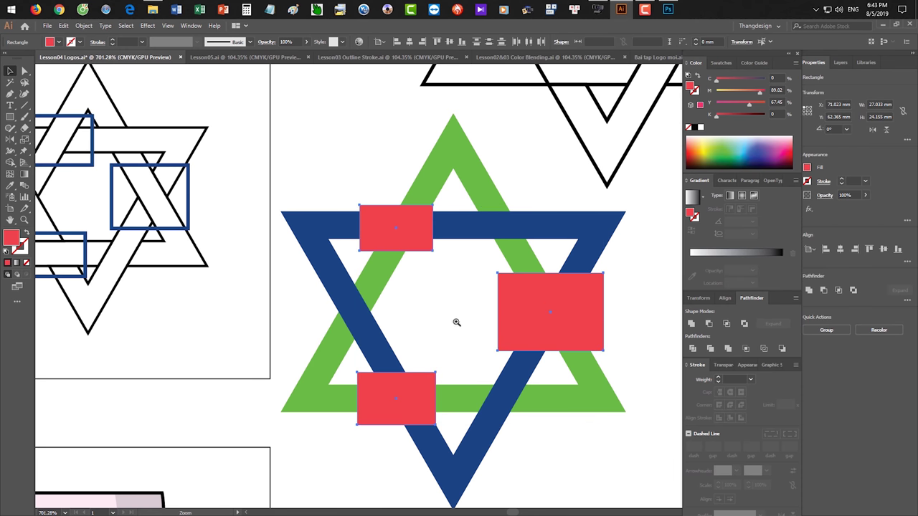
pyautogui.scroll(2, 483, 330)
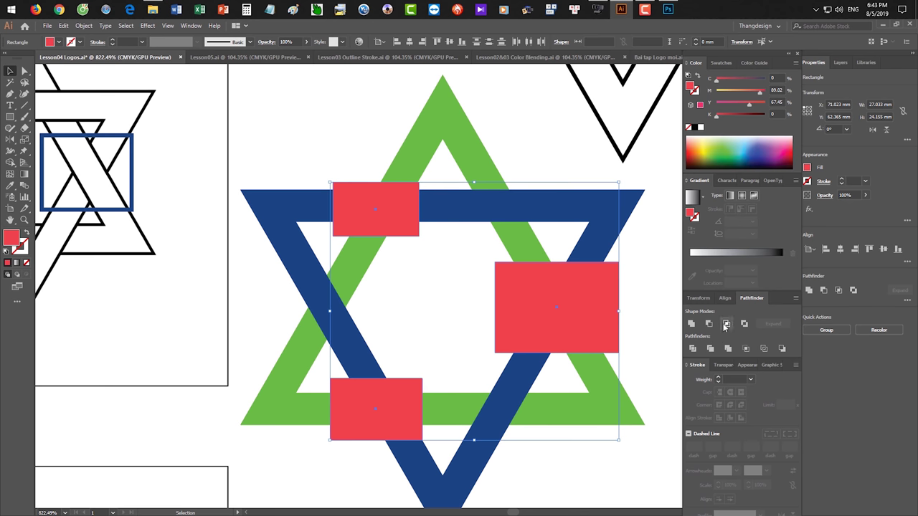
pyautogui.click(633, 323)
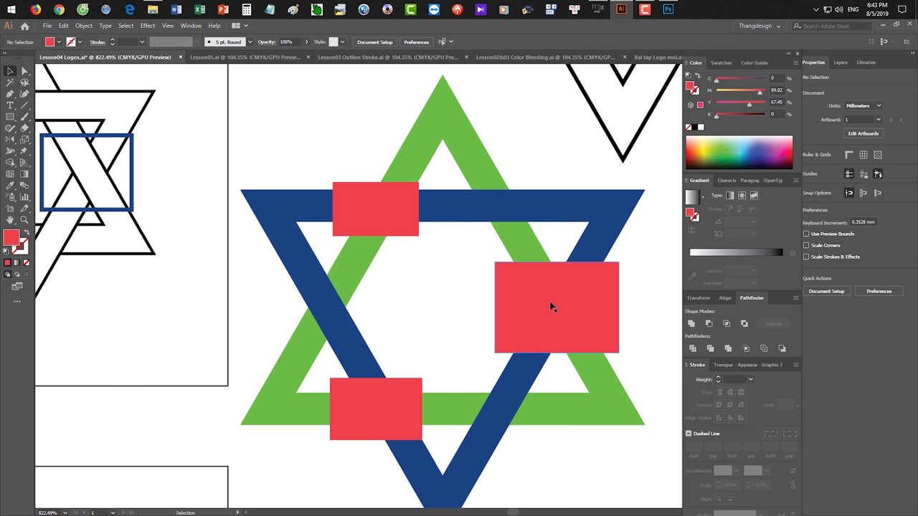
# Combine the three red rectangles into one compound path and clear the selection
pyautogui.click(376, 219)
pyautogui.keyDown('shift'); pyautogui.click(590, 313); pyautogui.keyUp('shift')
pyautogui.keyDown('shift'); pyautogui.click(395, 427); pyautogui.keyUp('shift')
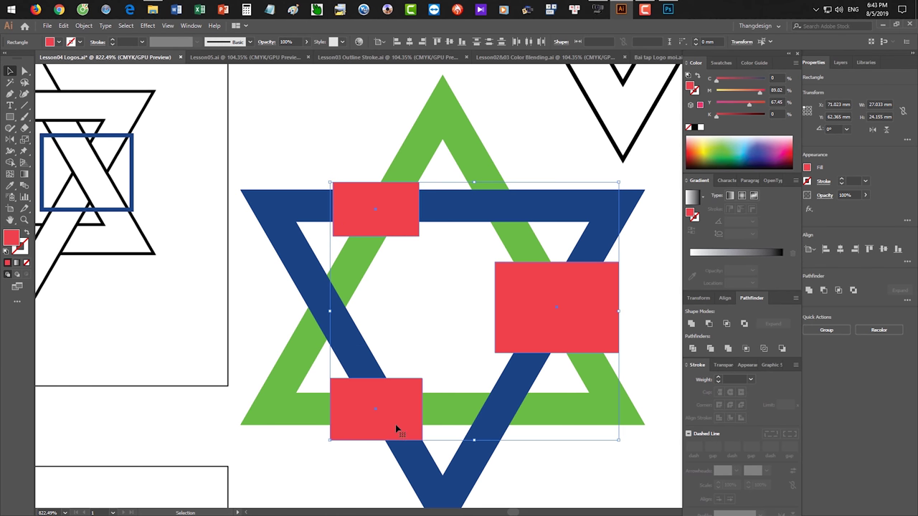
pyautogui.click(83, 26)
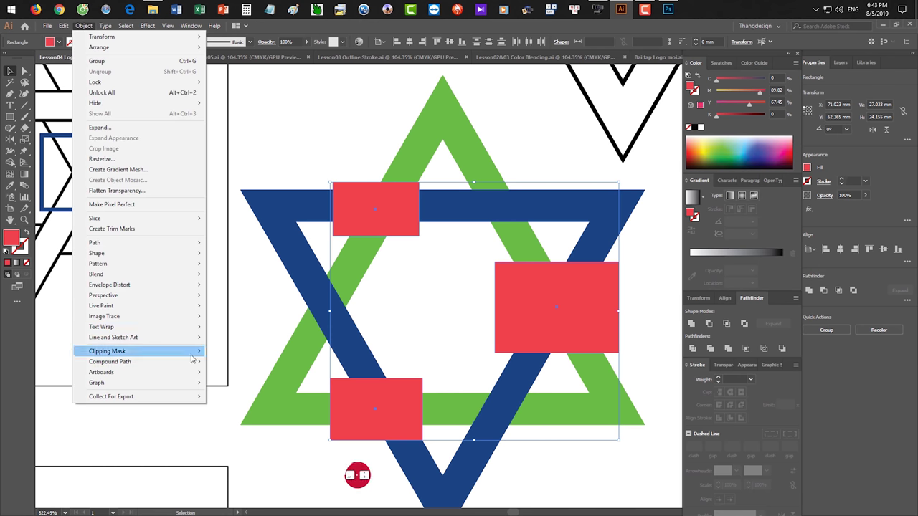
pyautogui.moveTo(171, 363)
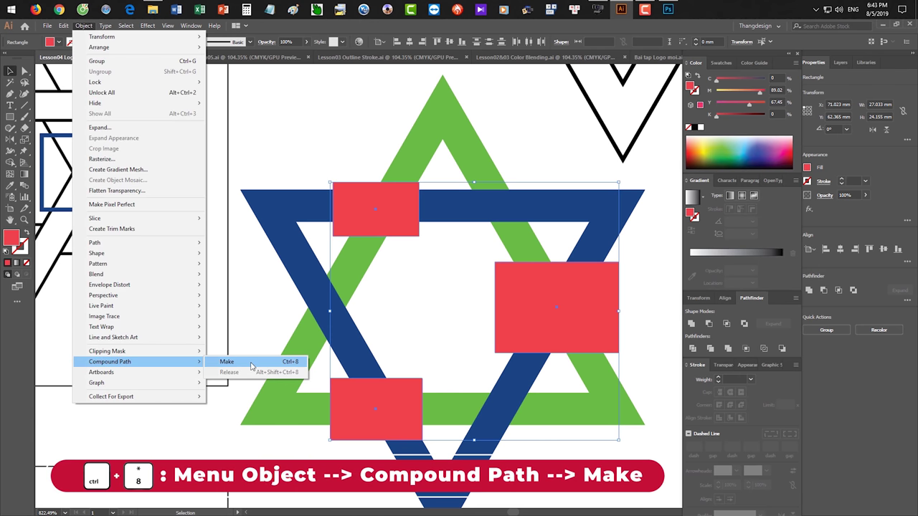
pyautogui.click(227, 361)
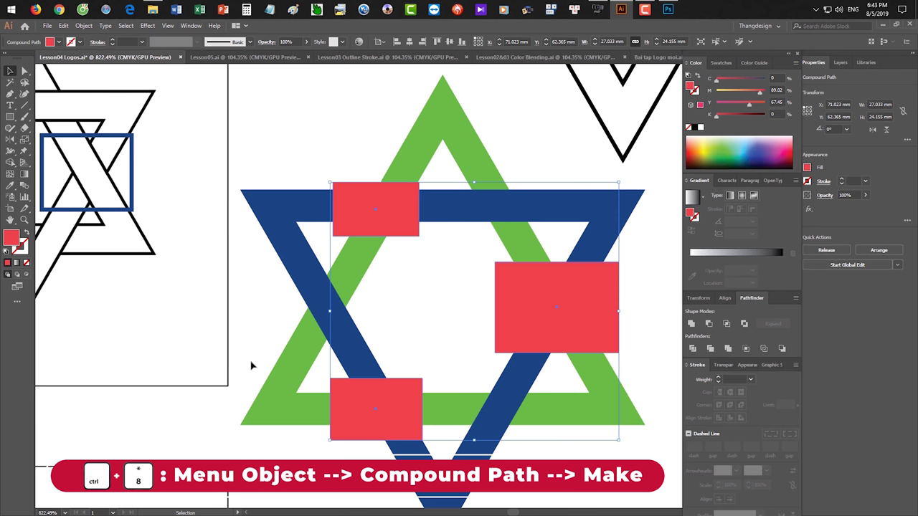
pyautogui.click(422, 141)
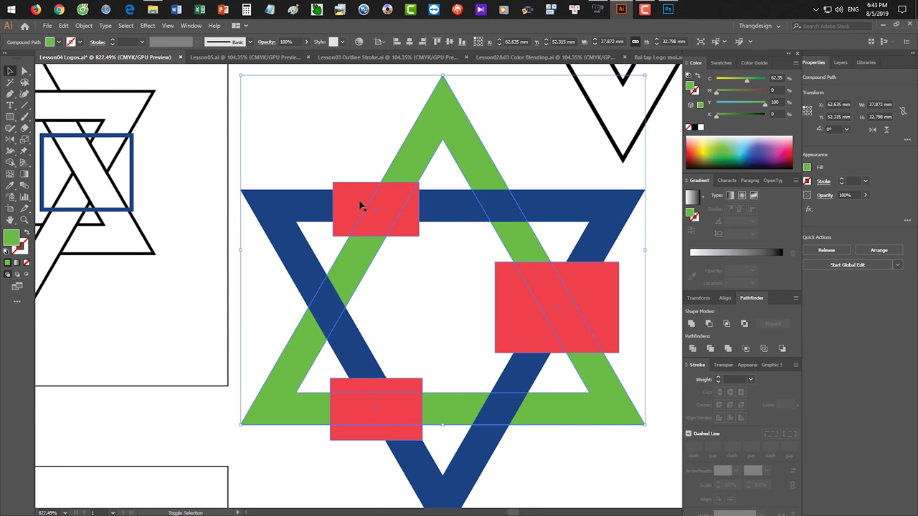
pyautogui.click(327, 131)
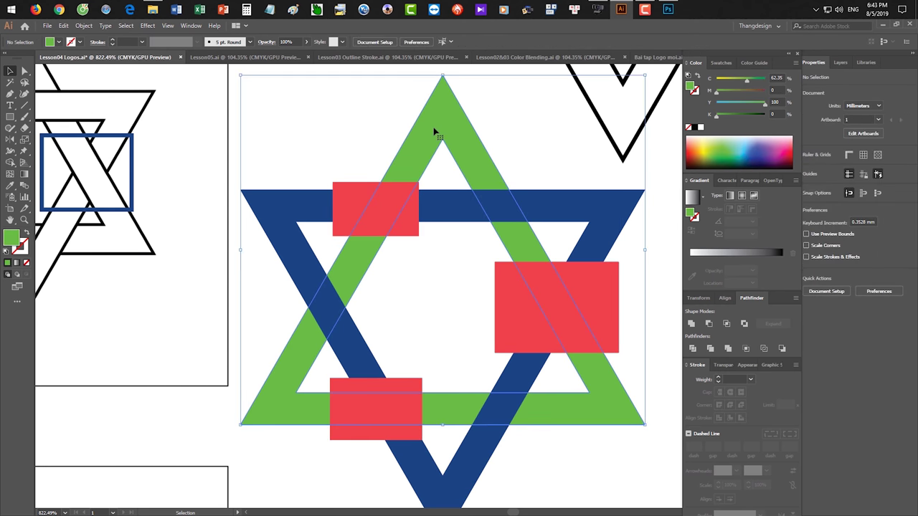
# Select the red compound rectangles together with the green triangle and reduce them to their overlaps with Pathfinder Intersect
pyautogui.click(432, 130)
pyautogui.press('a')
pyautogui.press('v')
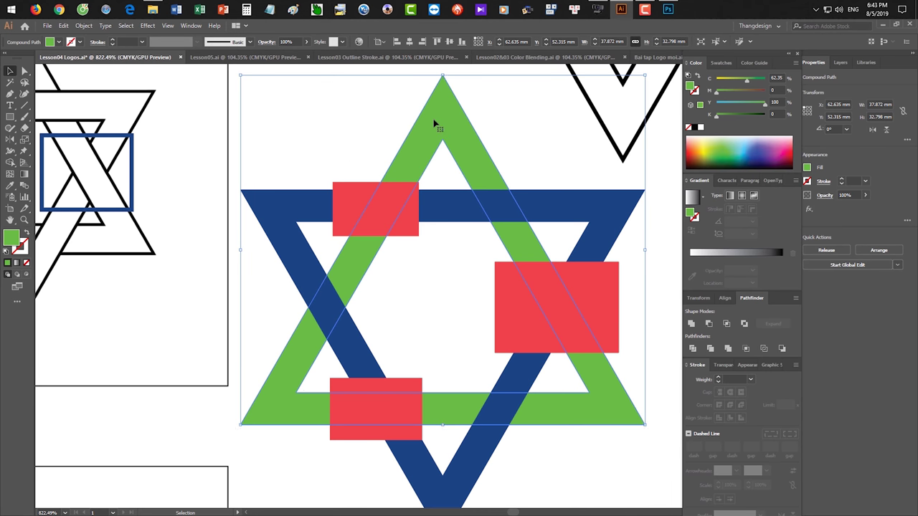
pyautogui.click(283, 124)
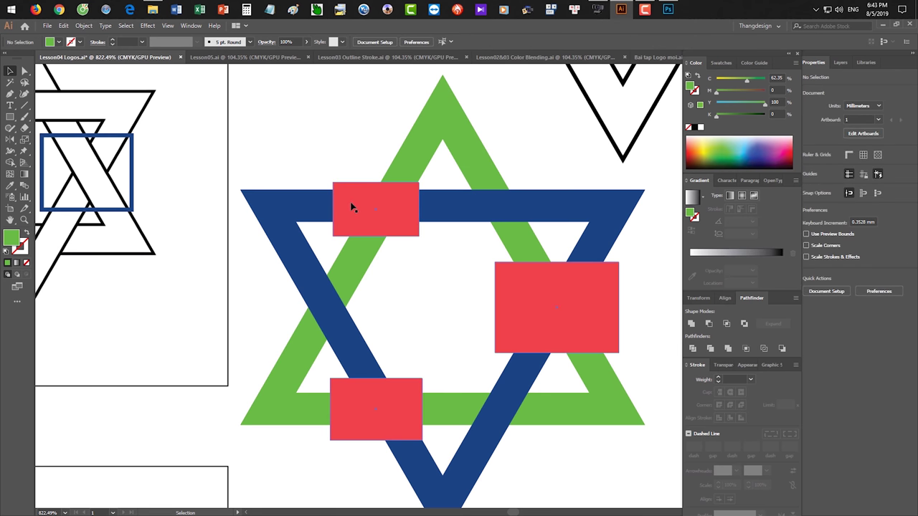
pyautogui.click(349, 207)
pyautogui.keyDown('shift'); pyautogui.click(449, 107); pyautogui.keyUp('shift')
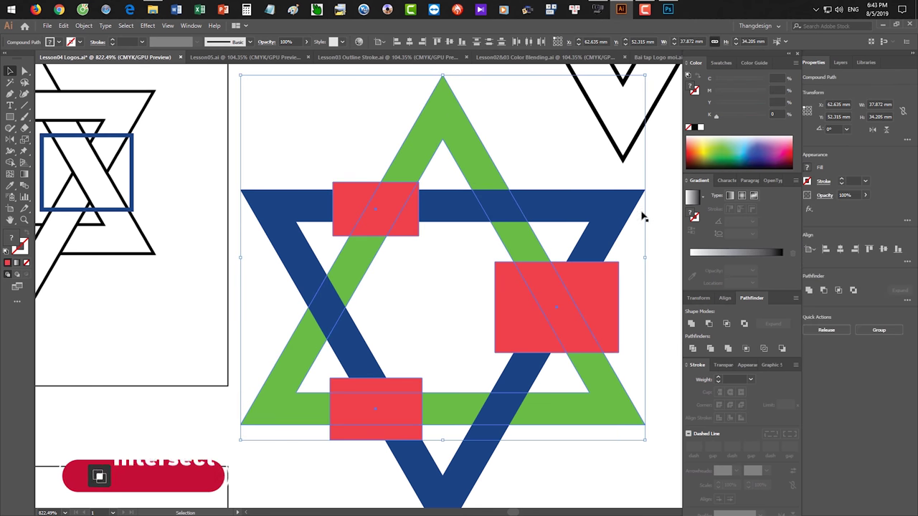
pyautogui.click(727, 324)
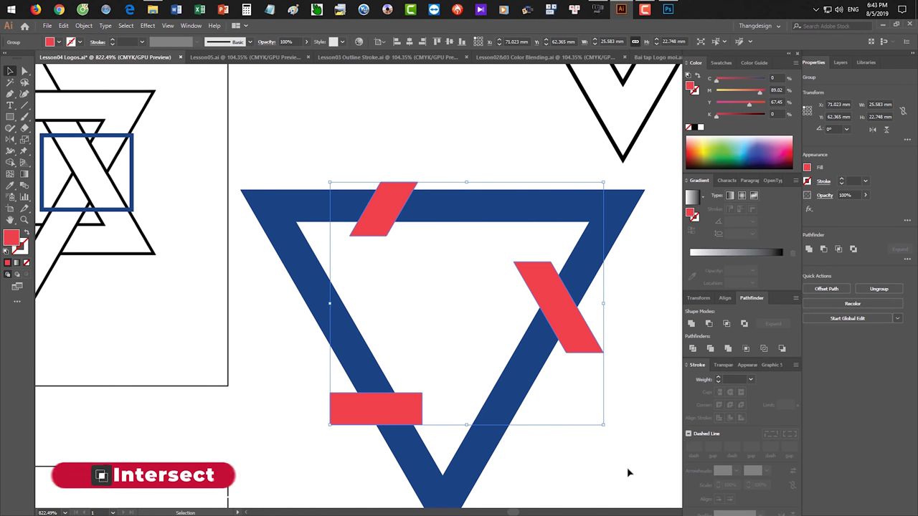
# Subtract the red band pieces from the blue triangle with Minus Front and restore the green triangle in its original place
pyautogui.hotkey('ctrl', '-')
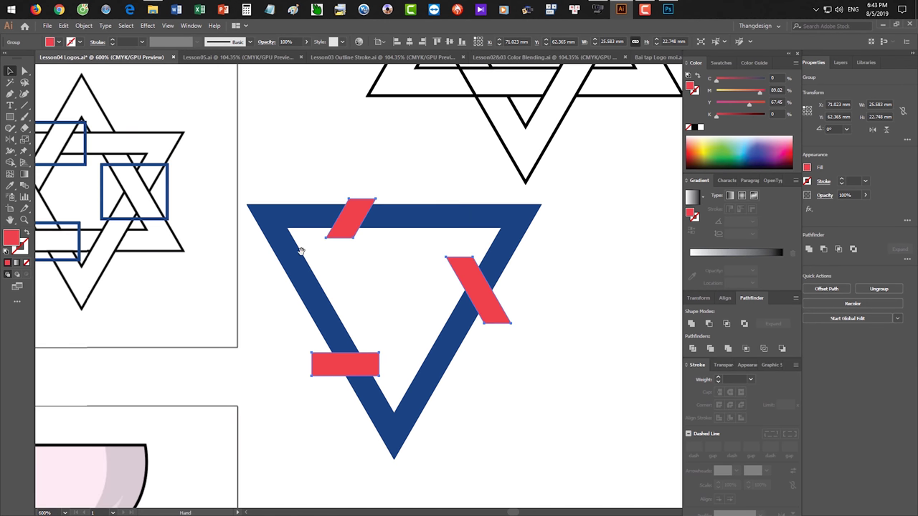
pyautogui.moveTo(301, 252); pyautogui.dragTo(434, 284)
pyautogui.click(483, 219)
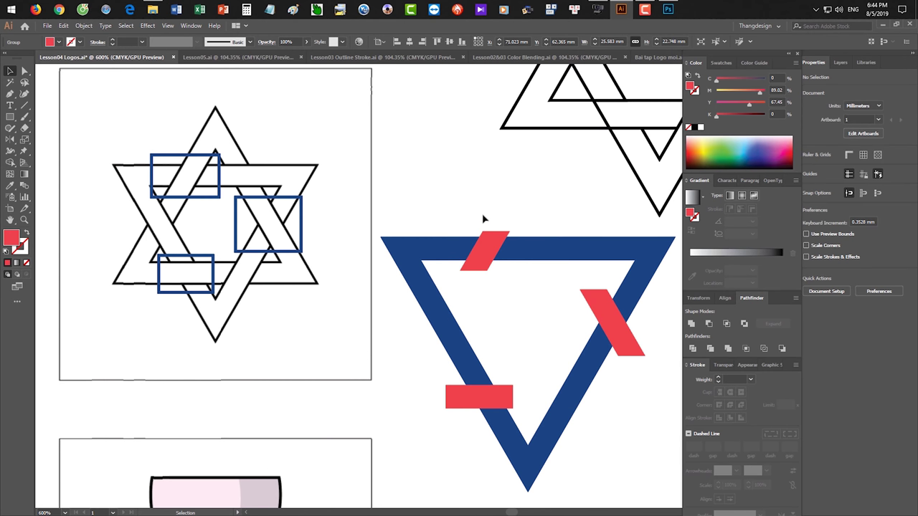
pyautogui.moveTo(481, 252); pyautogui.dragTo(487, 260)
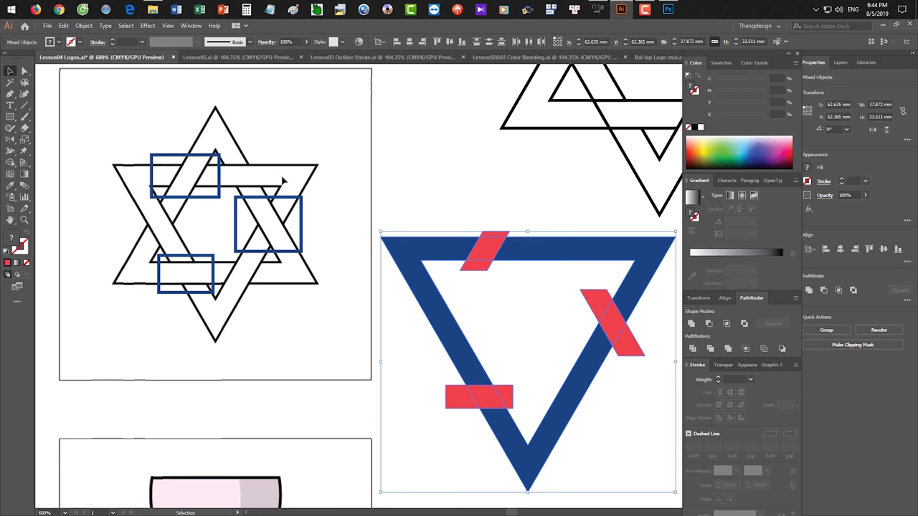
pyautogui.click(709, 323)
pyautogui.click(648, 423)
pyautogui.moveTo(641, 435); pyautogui.dragTo(595, 422)
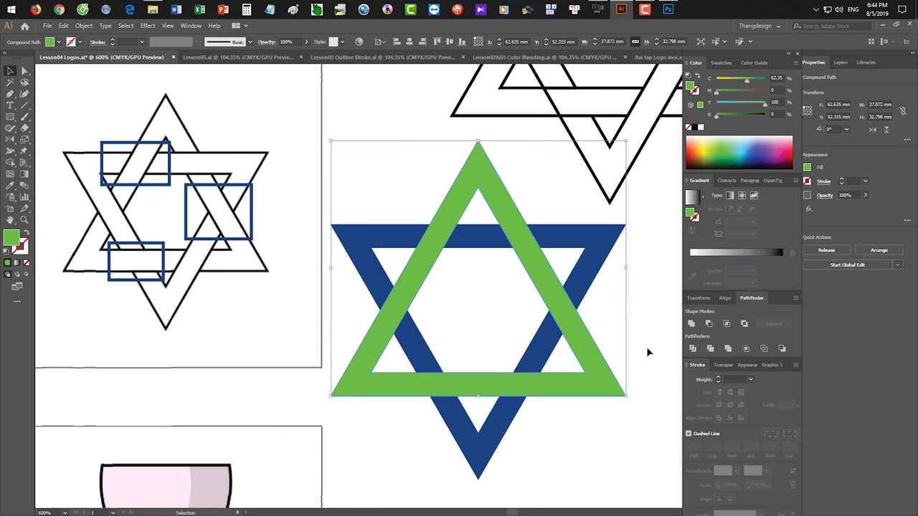
# Bring the cut blue triangle in front of the green triangle and clear the selection
pyautogui.click(648, 355)
pyautogui.click(566, 232)
pyautogui.hotkey('ctrl', 'shift', ']')
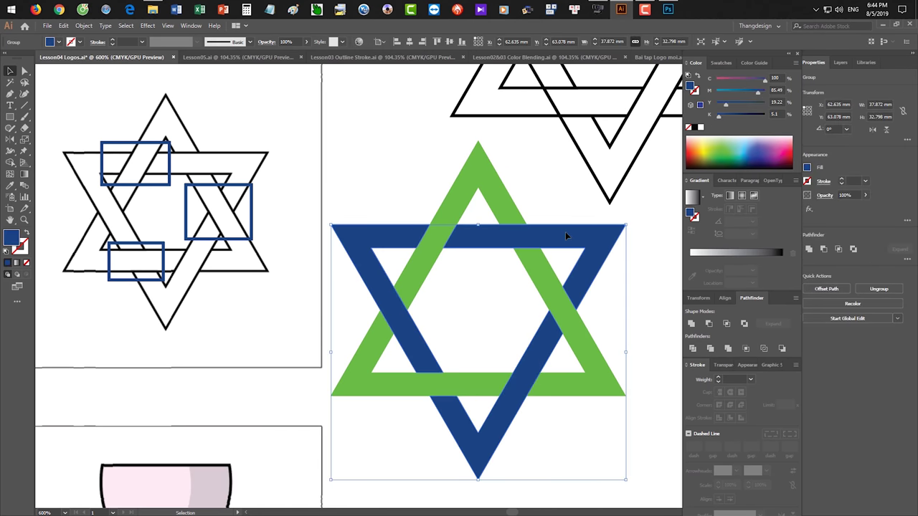
pyautogui.click(649, 320)
pyautogui.moveTo(634, 360); pyautogui.dragTo(611, 352)
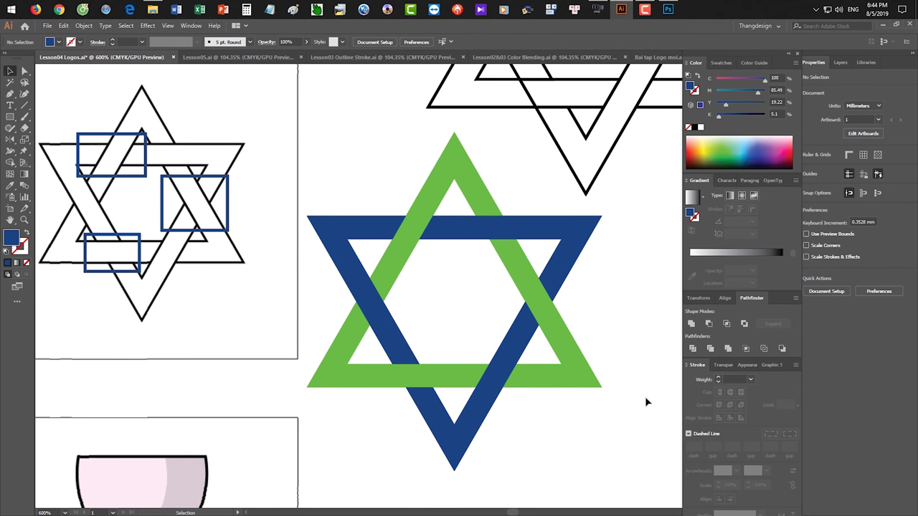
# Try moving the green triangle and the cut blue triangle away from the star, undoing each move
pyautogui.moveTo(481, 198); pyautogui.dragTo(383, 152)
pyautogui.hotkey('ctrl', 'z')
pyautogui.moveTo(568, 228); pyautogui.dragTo(651, 263)
pyautogui.hotkey('ctrl', 'z')
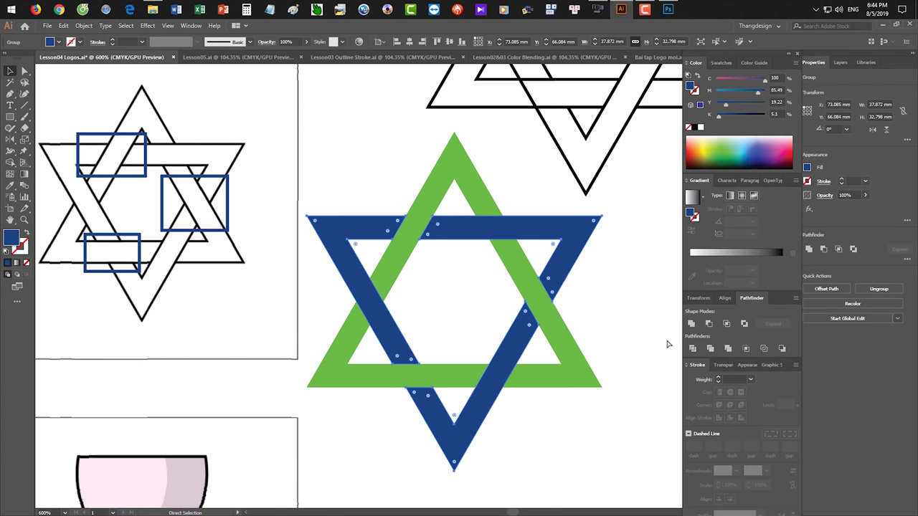
# Swap fill and stroke on both the green and the blue triangles to turn them into unfilled outlines
pyautogui.click(619, 464)
pyautogui.click(470, 174)
pyautogui.hotkey('shift', 'x')
pyautogui.click(565, 223)
pyautogui.hotkey('shift', 'x')
pyautogui.click(614, 269)
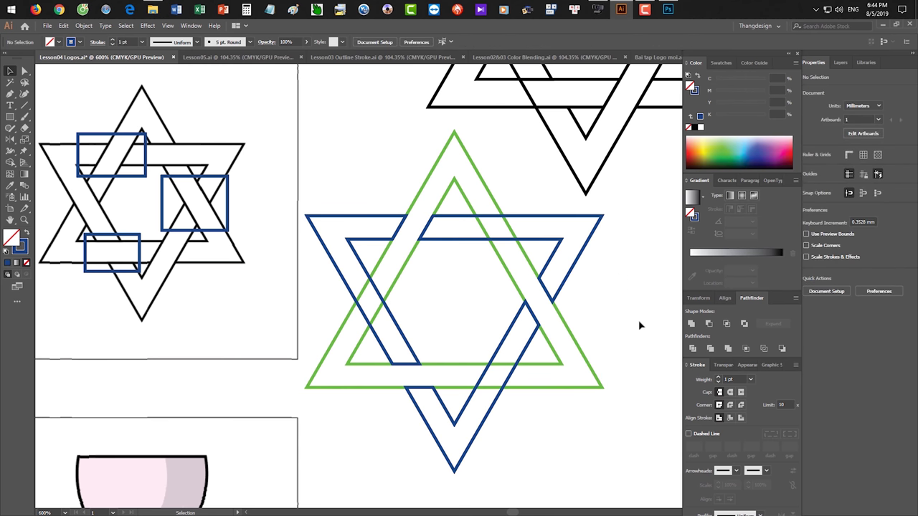
# Copy the green triangle's outline appearance onto the blue triangle pieces with the Eyedropper
pyautogui.click(573, 214)
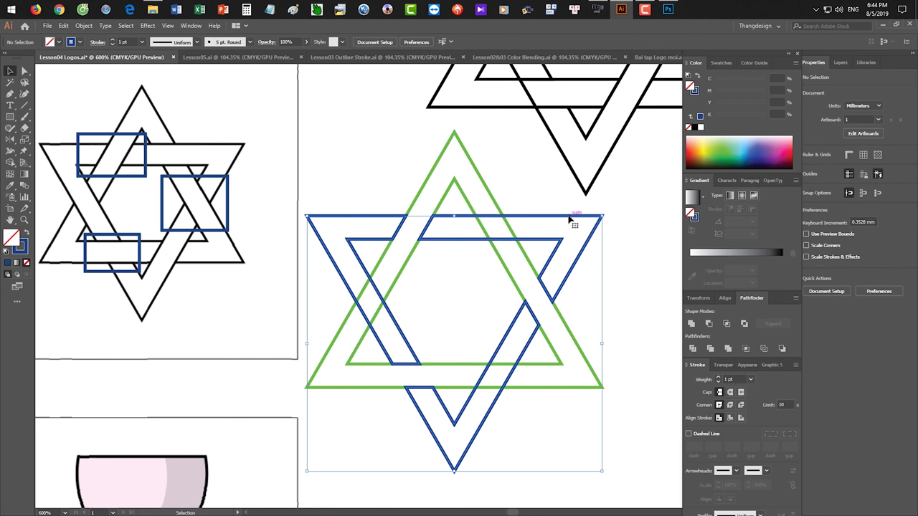
pyautogui.press('i')
pyautogui.click(495, 202)
pyautogui.press('v')
pyautogui.click(640, 321)
pyautogui.moveTo(608, 312); pyautogui.dragTo(589, 302)
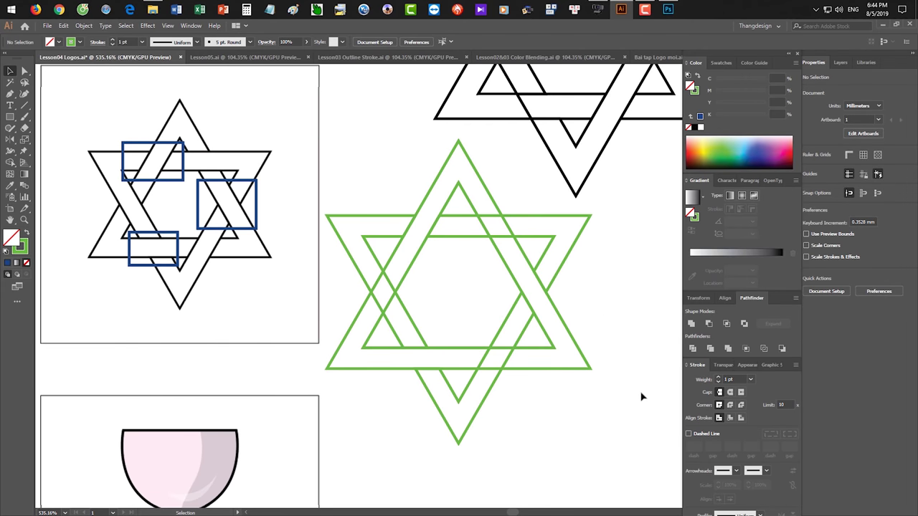
# Try a white fill on the upright triangle, and undo the Eyedropper change to bring back the inverted triangle's blue outline
pyautogui.click(389, 261)
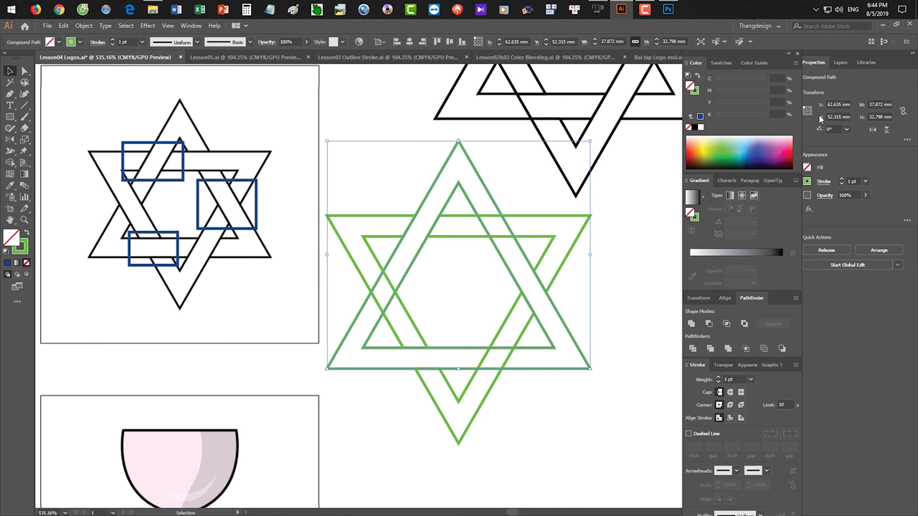
pyautogui.click(701, 128)
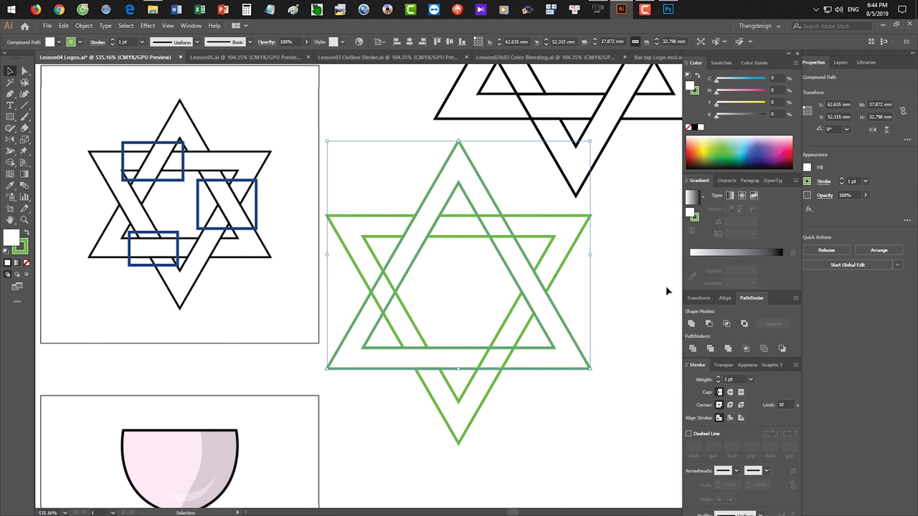
pyautogui.click(404, 217)
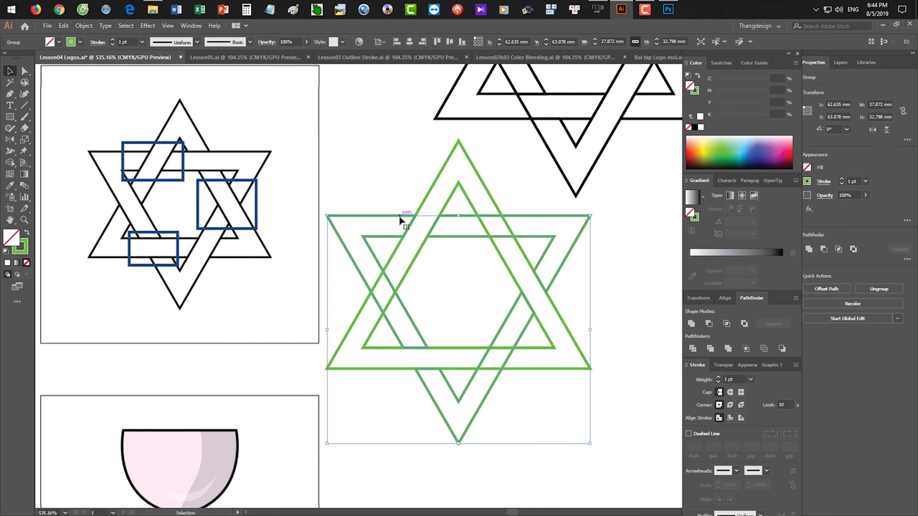
pyautogui.click(621, 312)
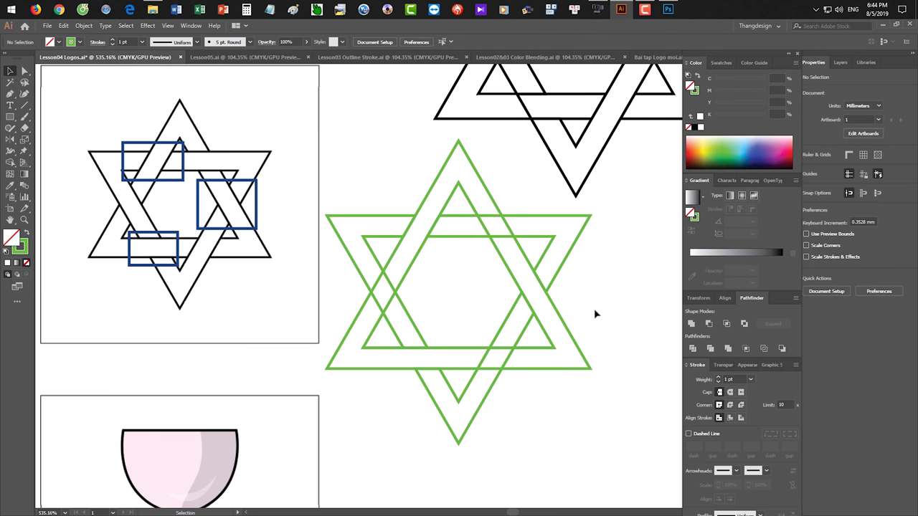
pyautogui.click(565, 319)
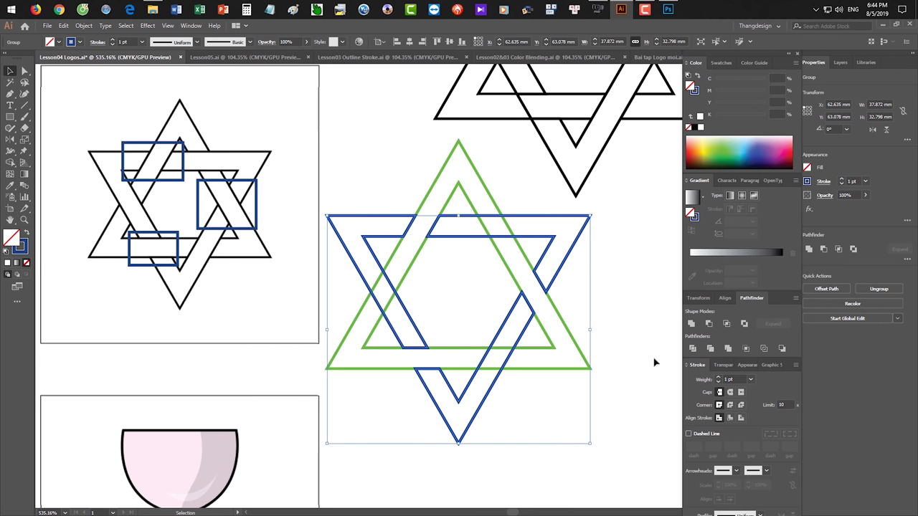
pyautogui.click(615, 294)
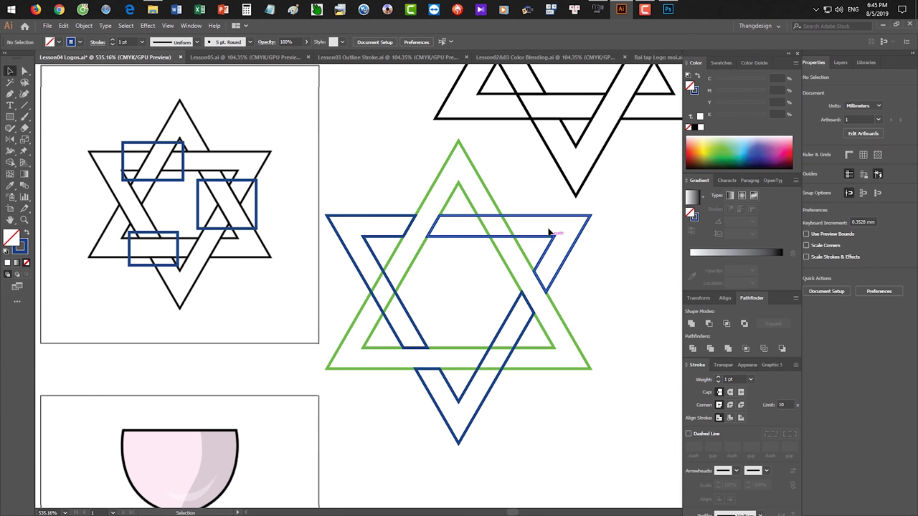
# Select both outlined triangles, fill them with white, and clear the selection
pyautogui.moveTo(386, 189); pyautogui.dragTo(480, 269)
pyautogui.click(701, 128)
pyautogui.click(654, 294)
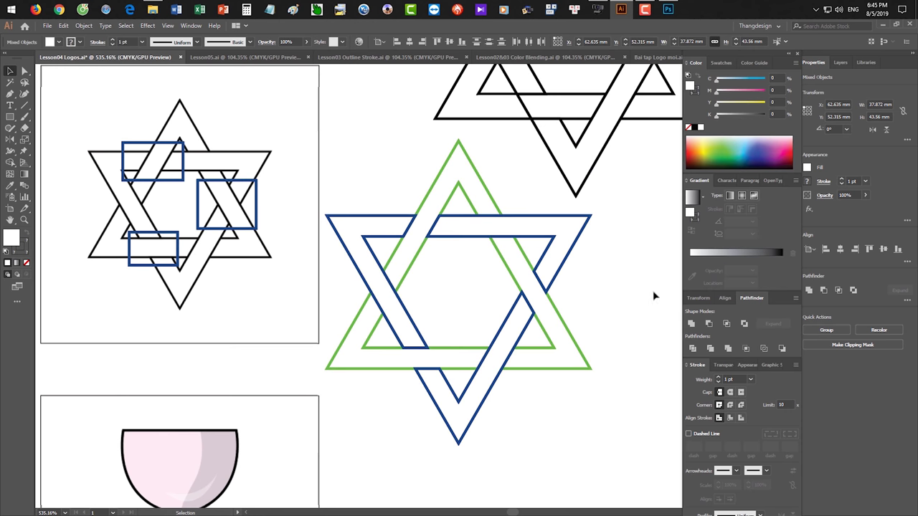
# Match the white-filled blue triangle pieces to the upright triangle's green stroke with the Eyedropper
pyautogui.click(510, 215)
pyautogui.press('i')
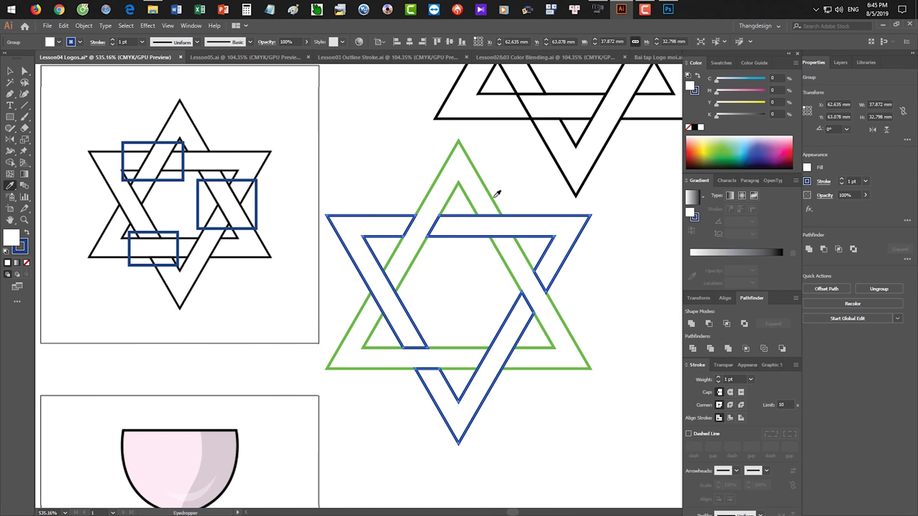
pyautogui.click(495, 194)
pyautogui.press('v')
pyautogui.click(619, 312)
pyautogui.moveTo(619, 316); pyautogui.dragTo(626, 294)
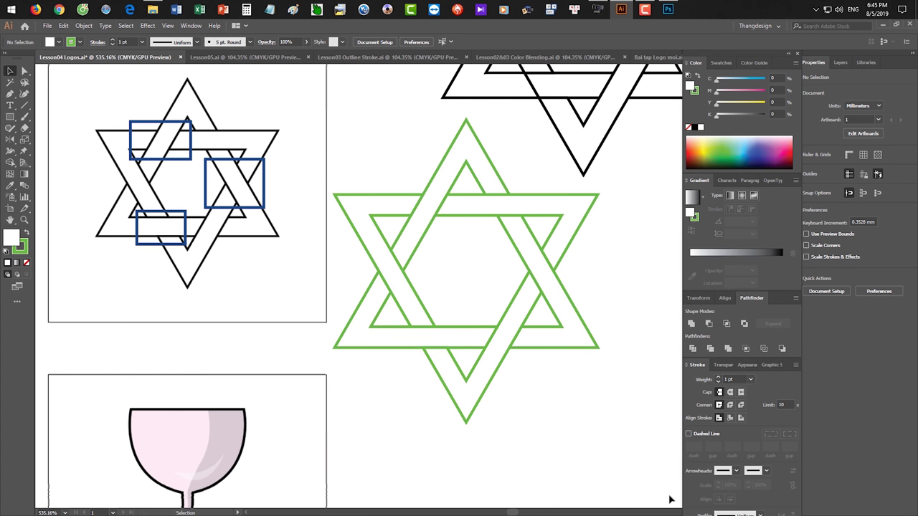
# Try moving the inverted triangle pieces away from the upright triangle, and undo the moves
pyautogui.hscroll(1, 588, 369)
pyautogui.click(529, 226)
pyautogui.click(565, 236)
pyautogui.moveTo(531, 218); pyautogui.dragTo(600, 262)
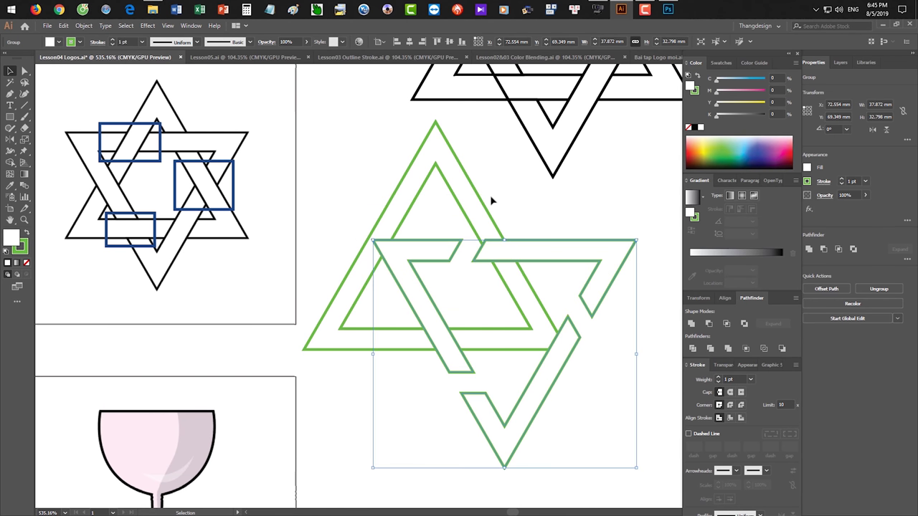
pyautogui.moveTo(476, 200); pyautogui.dragTo(505, 182)
pyautogui.hotkey('ctrl', 'z')
pyautogui.hotkey('ctrl', 'z')
# Delete the three blue rectangles marking the crossings on the black reference star
pyautogui.click(388, 413)
pyautogui.moveTo(354, 323); pyautogui.dragTo(494, 368)
pyautogui.click(297, 164)
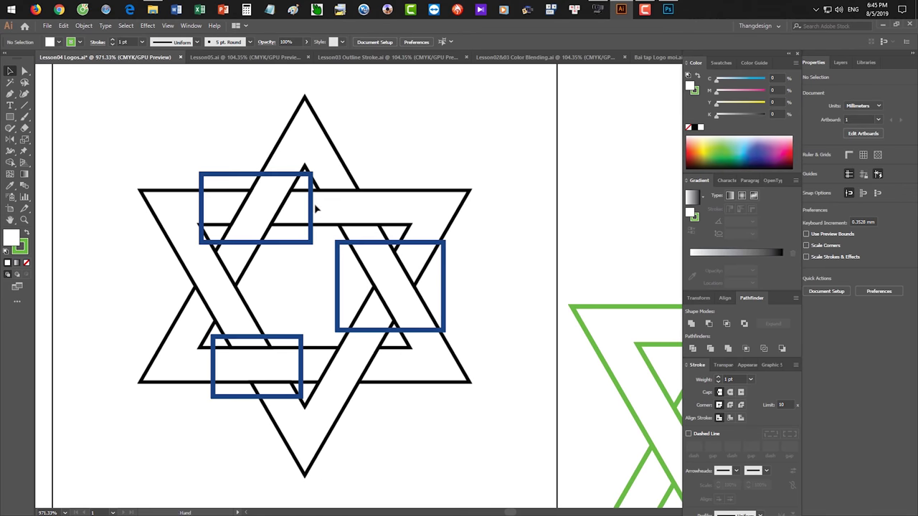
pyautogui.click(304, 244)
pyautogui.keyDown('shift'); pyautogui.click(343, 244); pyautogui.keyUp('shift')
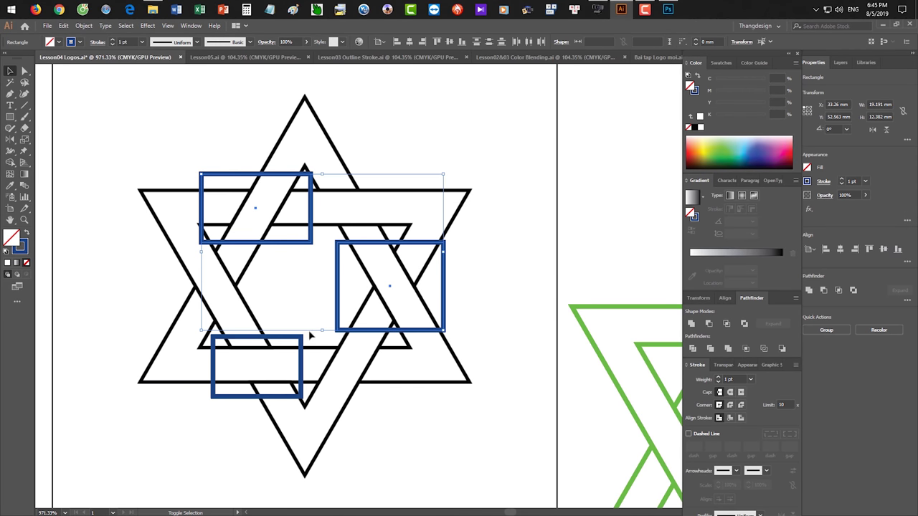
pyautogui.keyDown('shift'); pyautogui.click(301, 336); pyautogui.keyUp('shift')
pyautogui.press('Delete')
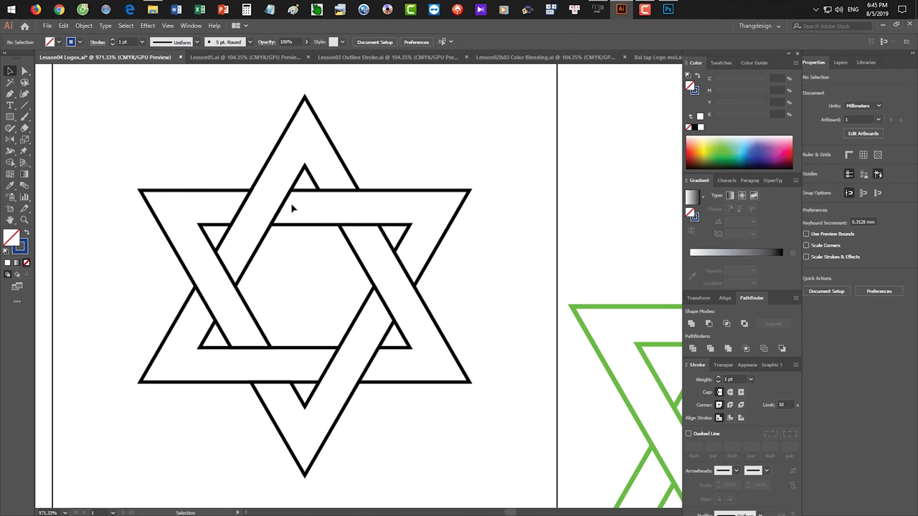
# Draw a rectangle about 6.8 by 4.8 mm over the reference star's upper-right crossing, and delete it
pyautogui.click(10, 117)
pyautogui.moveTo(304, 175); pyautogui.dragTo(391, 236)
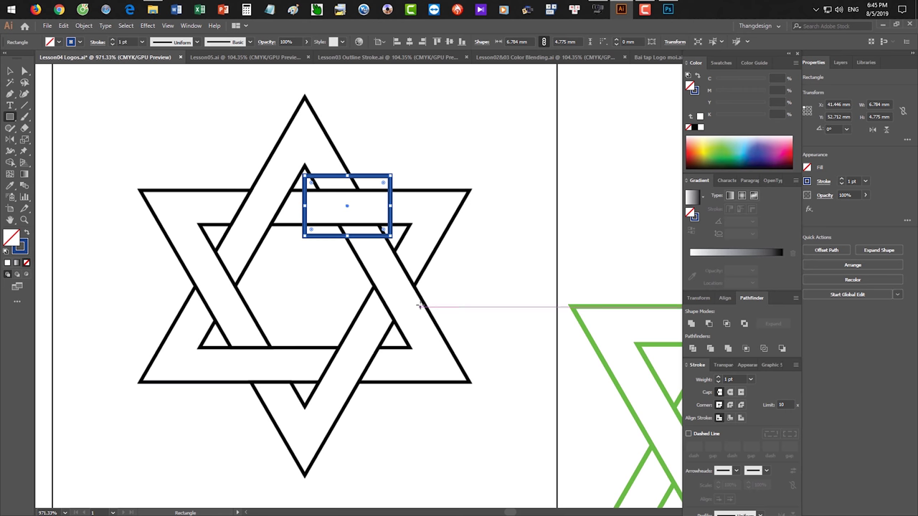
pyautogui.press('Delete')
pyautogui.press('v')
# Move the upright green-outlined triangle away from the inverted pieces into the empty canvas area to their right
pyautogui.moveTo(466, 277); pyautogui.dragTo(147, 221)
pyautogui.moveTo(449, 260); pyautogui.dragTo(333, 242)
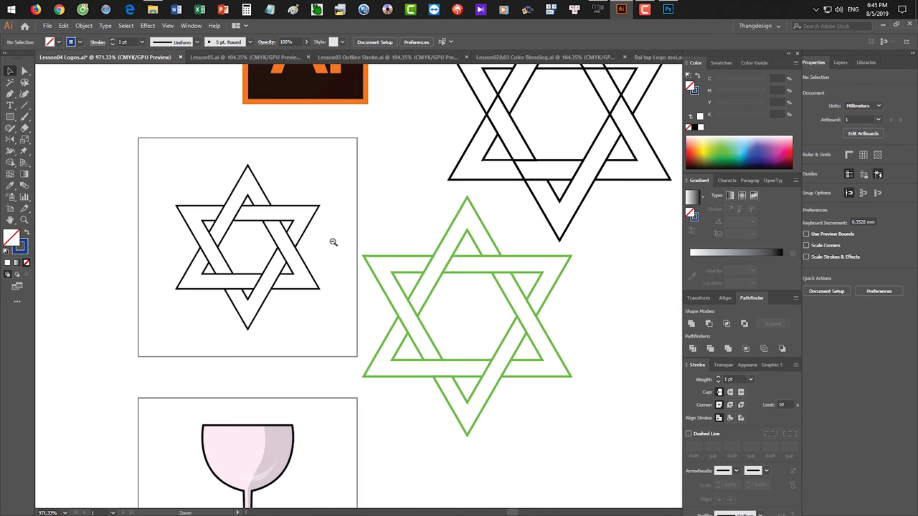
pyautogui.moveTo(456, 263); pyautogui.dragTo(532, 308)
pyautogui.moveTo(359, 235); pyautogui.dragTo(445, 243)
pyautogui.moveTo(674, 257); pyautogui.dragTo(364, 252)
pyautogui.moveTo(365, 252); pyautogui.dragTo(273, 247)
pyautogui.moveTo(540, 267); pyautogui.dragTo(394, 337)
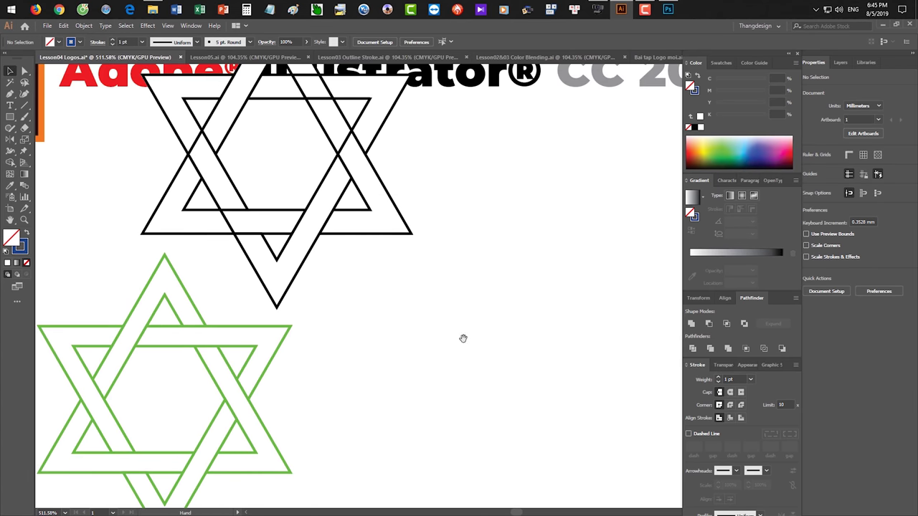
pyautogui.moveTo(464, 338); pyautogui.dragTo(468, 273)
pyautogui.moveTo(368, 349); pyautogui.dragTo(595, 371)
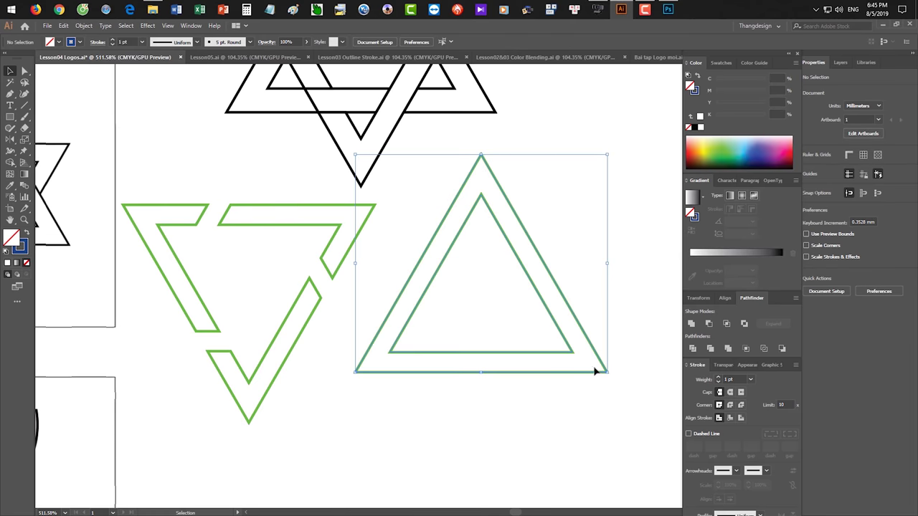
pyautogui.moveTo(580, 337); pyautogui.dragTo(369, 358)
pyautogui.moveTo(353, 318); pyautogui.dragTo(462, 308)
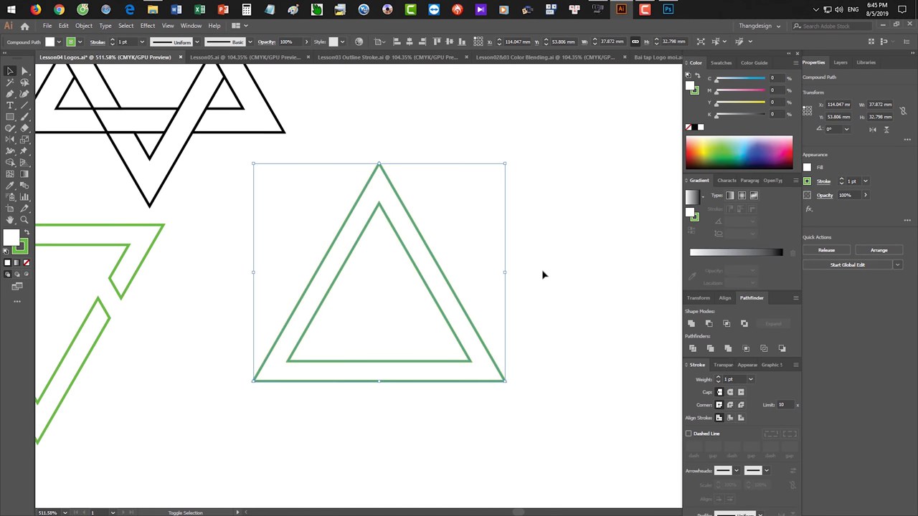
# Swap the separated triangle's fill and stroke, and reflect an upside-down copy of it about its centre
pyautogui.hotkey('shift', 'x')
pyautogui.click(534, 259)
pyautogui.click(395, 199)
pyautogui.press('o')
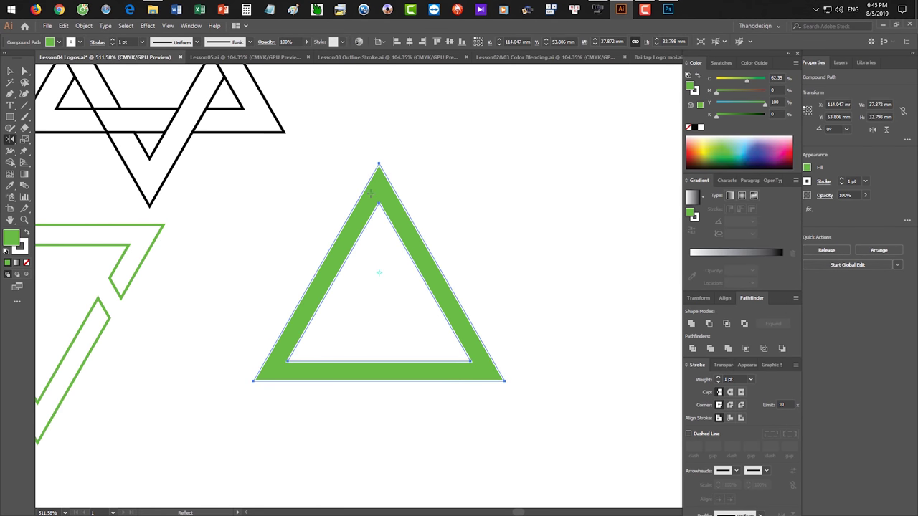
pyautogui.moveTo(380, 272); pyautogui.dragTo(442, 303)
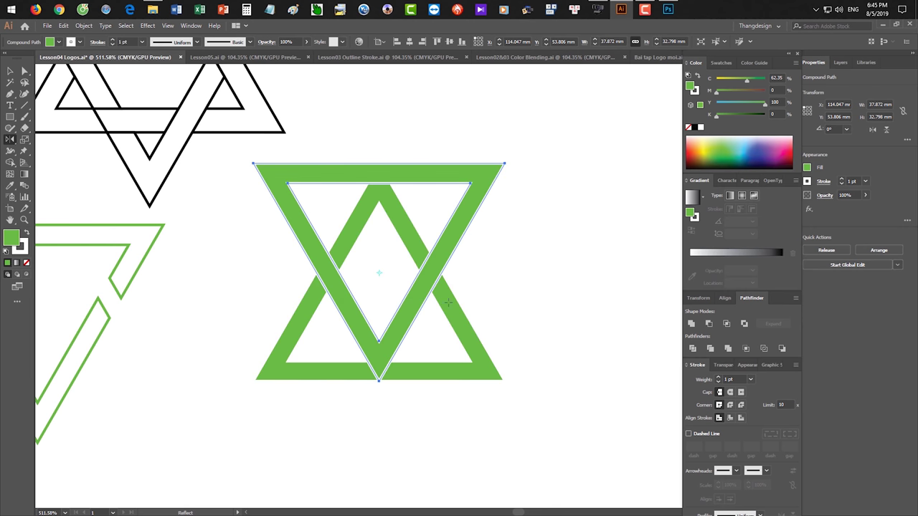
# Remove the stroke from both green triangles and lower the inverted one over the upright one to form a six-pointed star
pyautogui.press('v')
pyautogui.keyDown('shift'); pyautogui.click(451, 205); pyautogui.keyUp('shift')
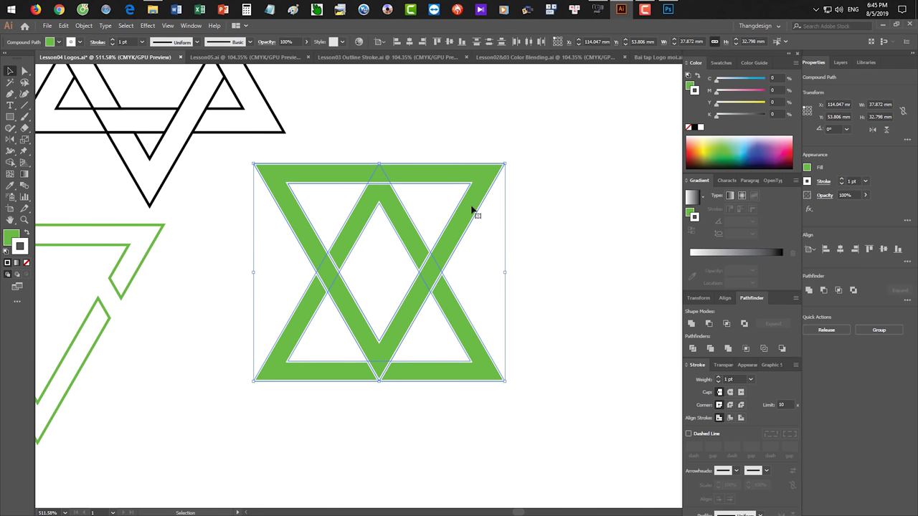
pyautogui.click(487, 222)
pyautogui.moveTo(471, 210); pyautogui.dragTo(466, 259)
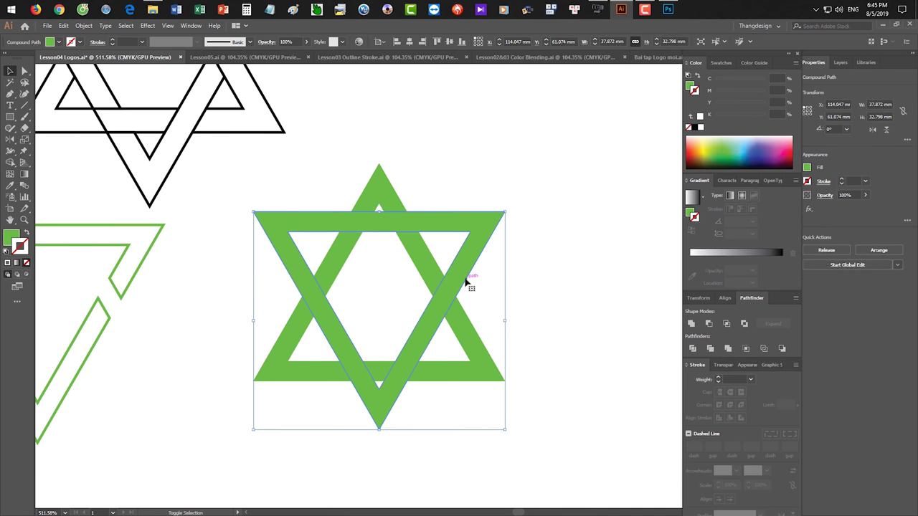
pyautogui.hotkey('shift', 'Down')
pyautogui.hotkey('shift', 'Down')
pyautogui.hotkey('shift', 'Up')
pyautogui.press('Down')
pyautogui.press('Down')
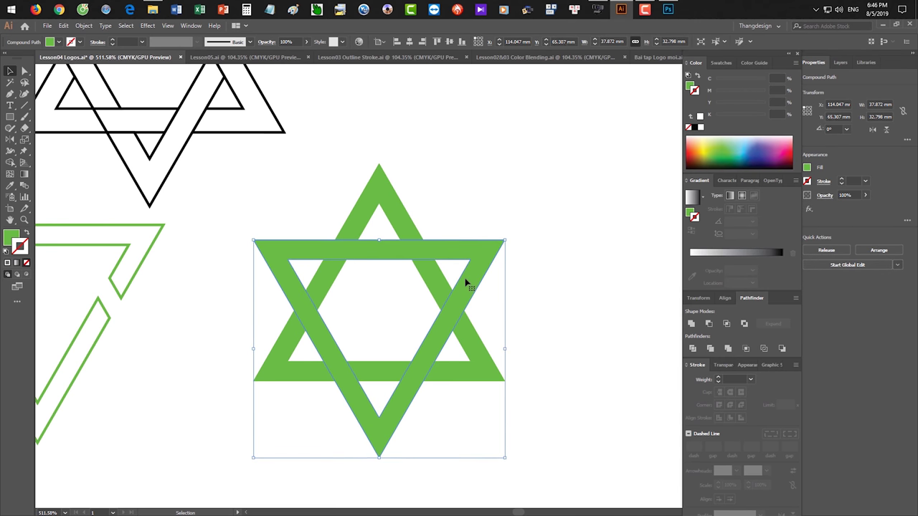
pyautogui.press('Up')
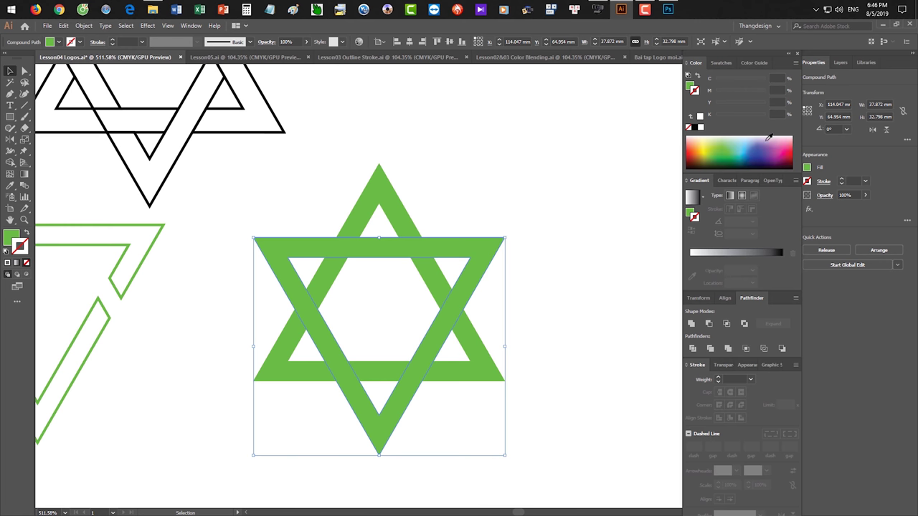
# Give the inverted triangle a magenta fill (M 95.69%, Y 1.96%) with no stroke
pyautogui.click(786, 146)
pyautogui.hotkey('shift', 'x')
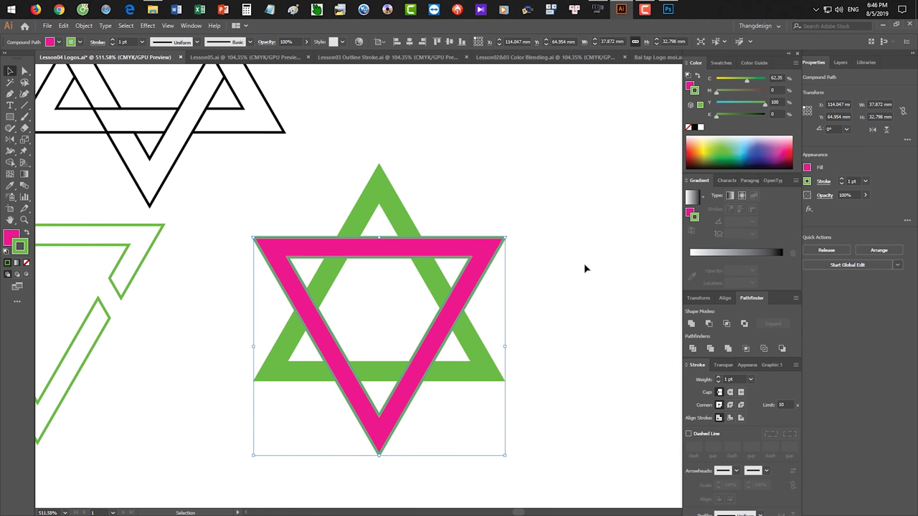
pyautogui.press('/')
pyautogui.press('c')
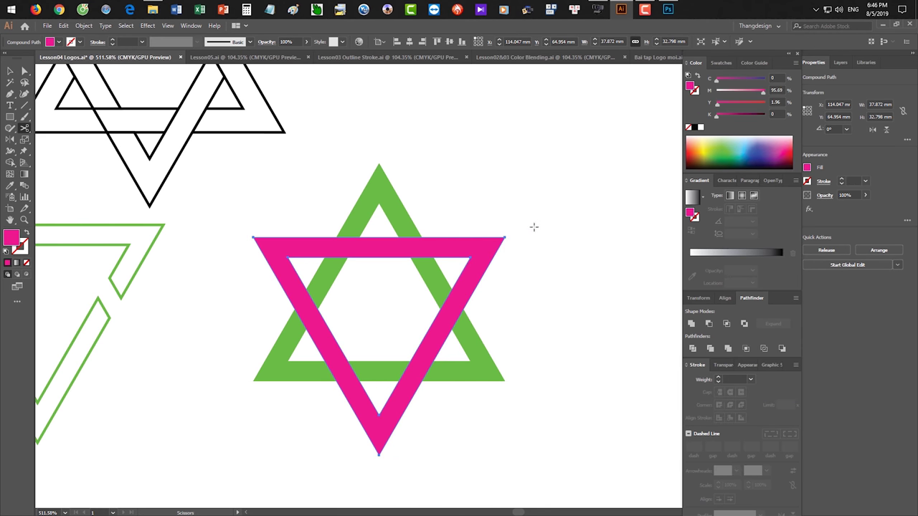
pyautogui.press('v')
# Copy both overlapping triangles and intersect the originals so only the six crossing pieces remain
pyautogui.moveTo(525, 211); pyautogui.dragTo(362, 330)
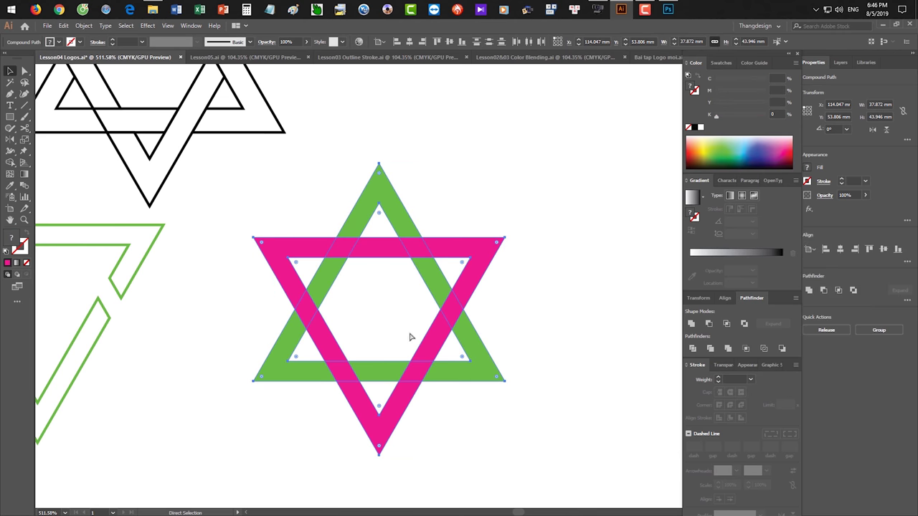
pyautogui.click(726, 323)
pyautogui.click(599, 322)
pyautogui.moveTo(545, 322); pyautogui.dragTo(319, 302)
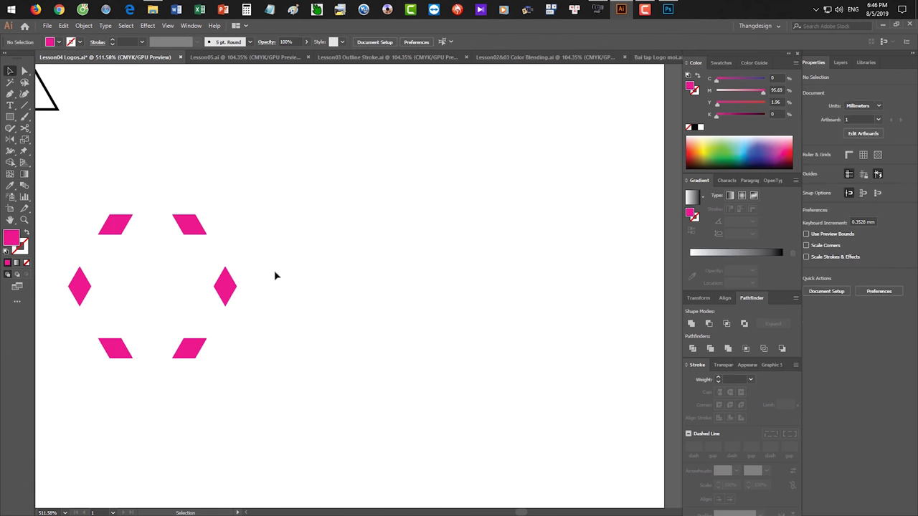
# Paste the copied triangles in front, move them about 46 mm to the right of the crossing pieces, and exclude their overlaps
pyautogui.press('a')
pyautogui.hotkey('ctrl', 'f')
pyautogui.press('v')
pyautogui.moveTo(248, 242); pyautogui.dragTo(551, 242)
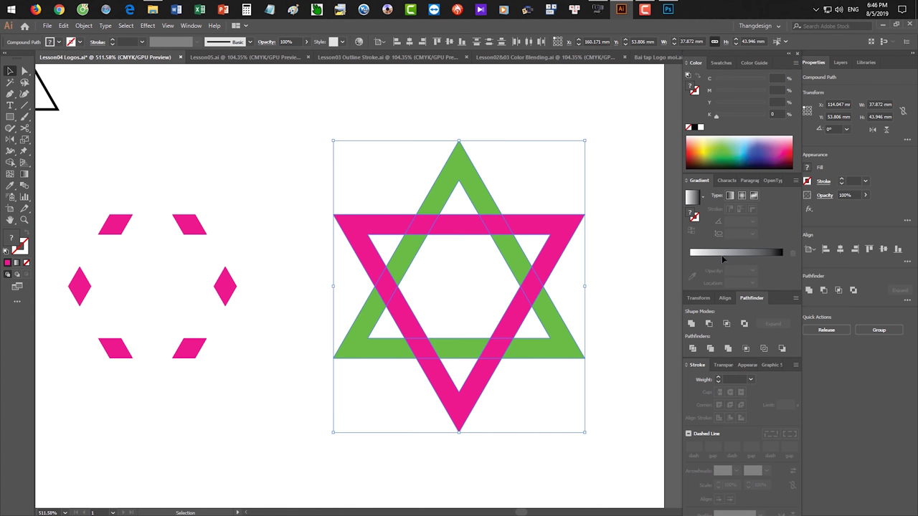
pyautogui.click(744, 324)
pyautogui.click(540, 455)
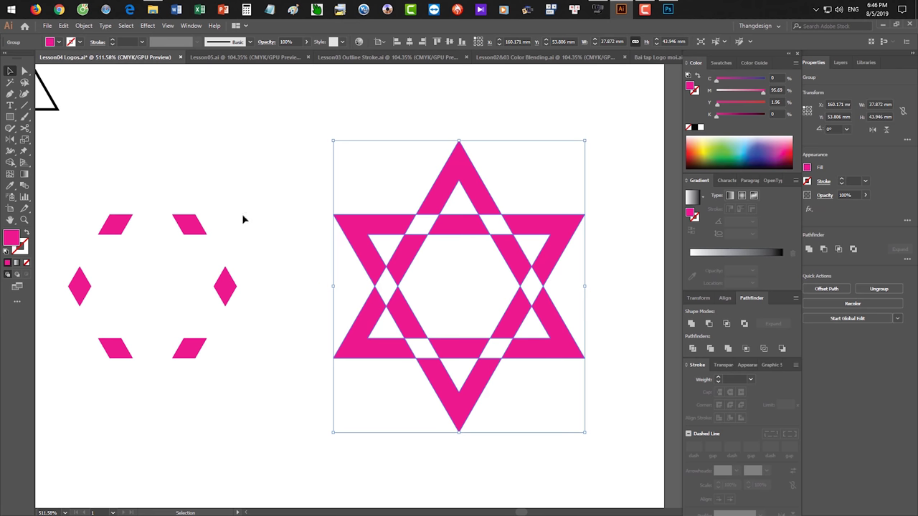
# Recolour the six crossing pieces green (C 67.45%, Y 100%) and fit them into the gaps of the magenta star
pyautogui.click(190, 224)
pyautogui.click(262, 216)
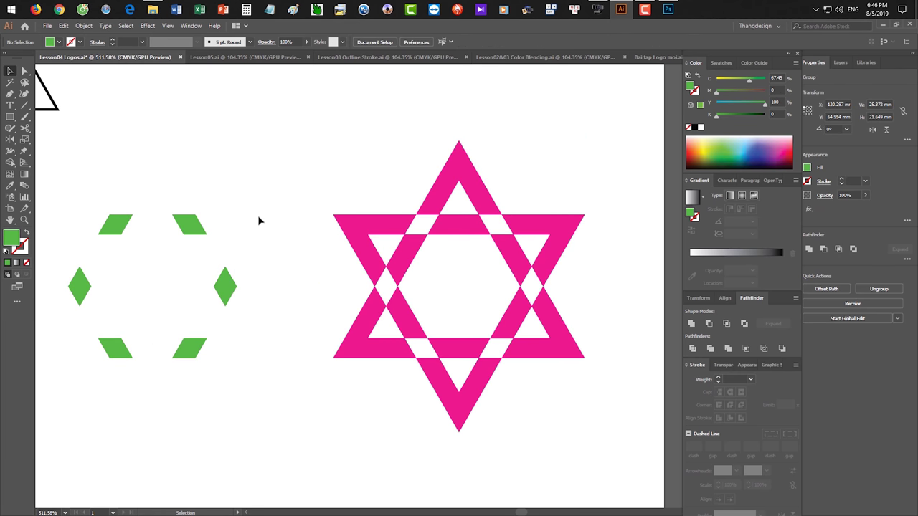
pyautogui.moveTo(194, 215); pyautogui.dragTo(500, 221)
pyautogui.moveTo(416, 208); pyautogui.dragTo(664, 263)
pyautogui.moveTo(547, 293); pyautogui.dragTo(451, 266)
pyautogui.moveTo(488, 301); pyautogui.dragTo(460, 208)
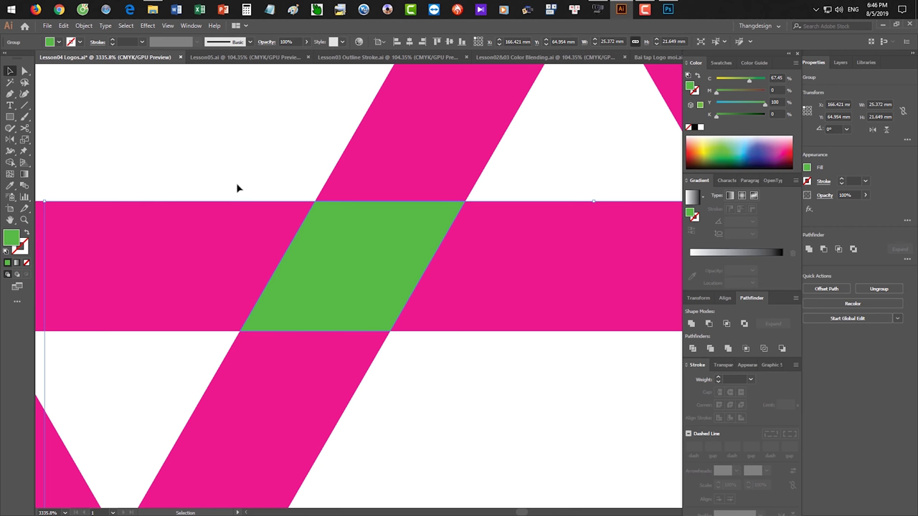
pyautogui.moveTo(206, 182); pyautogui.dragTo(479, 364)
pyautogui.moveTo(479, 365); pyautogui.dragTo(479, 364)
pyautogui.click(288, 140)
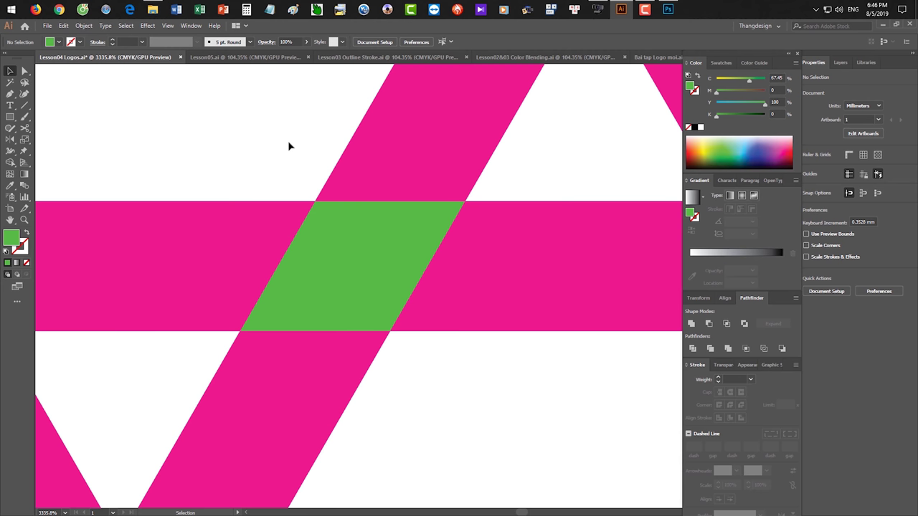
# Ungroup the magenta star into separate band pieces, test-moving single pieces and undoing each move
pyautogui.hotkey('ctrl', '-')
pyautogui.hotkey('ctrl', '-')
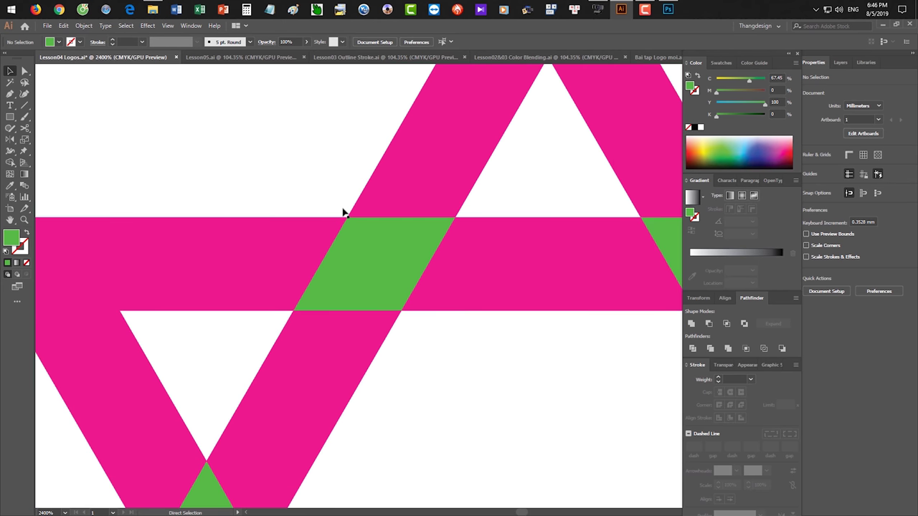
pyautogui.hotkey('ctrl', '-')
pyautogui.hotkey('ctrl', '-')
pyautogui.hotkey('ctrl', '-')
pyautogui.click(453, 212)
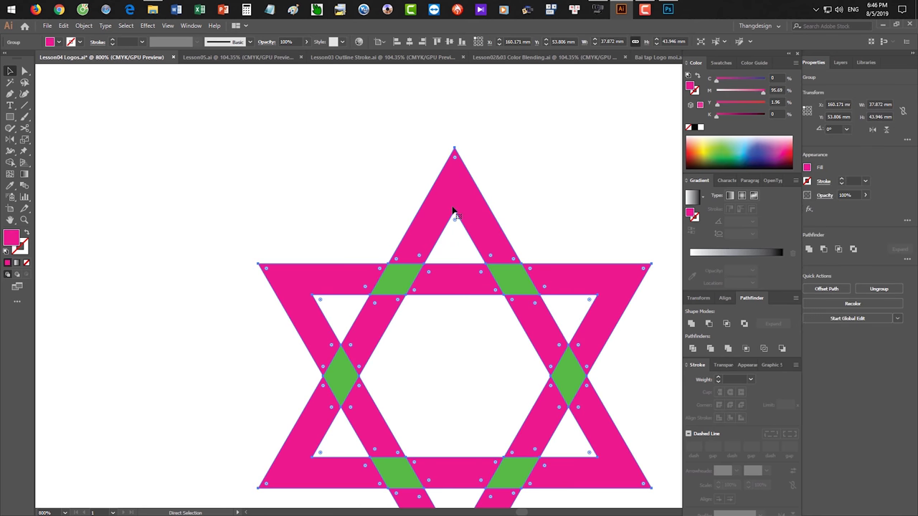
pyautogui.click(557, 193)
pyautogui.moveTo(570, 273); pyautogui.dragTo(616, 275)
pyautogui.hotkey('ctrl', 'z')
pyautogui.click(484, 228)
pyautogui.moveTo(485, 225); pyautogui.dragTo(492, 210)
pyautogui.hotkey('ctrl', 'z')
pyautogui.click(352, 234)
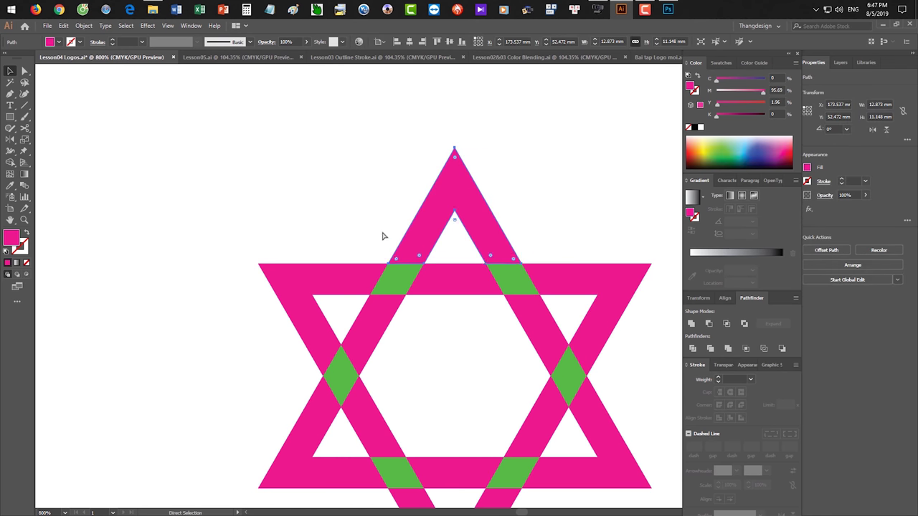
# Ungroup the six green crossing pieces, undoing the accidental move of the selection
pyautogui.click(426, 216)
pyautogui.keyDown('shift'); pyautogui.click(408, 278); pyautogui.keyUp('shift')
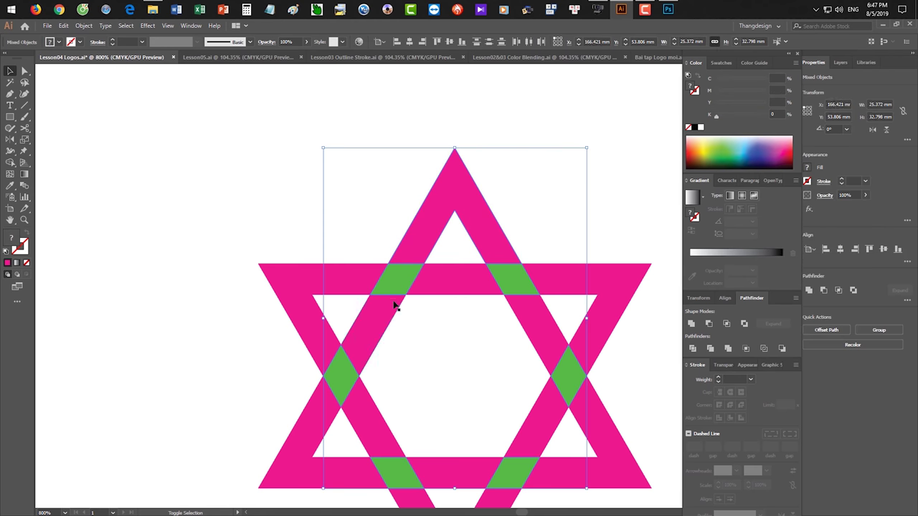
pyautogui.moveTo(384, 316); pyautogui.dragTo(399, 271)
pyautogui.click(386, 363)
pyautogui.hotkey('ctrl', 'z')
pyautogui.click(399, 367)
pyautogui.click(342, 394)
pyautogui.hotkey('ctrl', 'shift', 'g')
pyautogui.click(406, 373)
# Unite the star's top tip, upper-left crossing and the band piece below it, and swap the result's fill and stroke
pyautogui.click(416, 242)
pyautogui.keyDown('shift'); pyautogui.click(398, 281); pyautogui.keyUp('shift')
pyautogui.keyDown('shift'); pyautogui.click(383, 318); pyautogui.keyUp('shift')
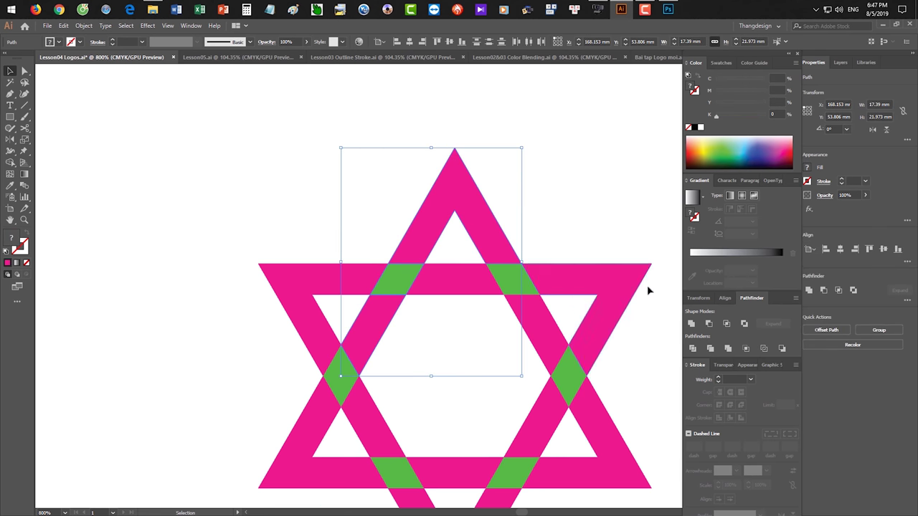
pyautogui.click(690, 324)
pyautogui.hotkey('shift', 'x')
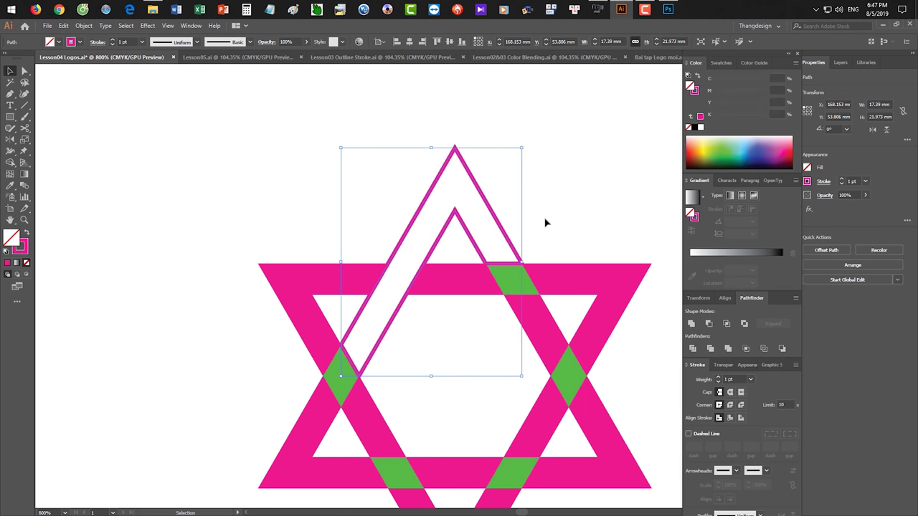
pyautogui.click(549, 237)
# Unite the star's lower-left corner piece with the left and lower-left crossings, and swap the result's fill and stroke
pyautogui.scroll(-2, 426, 266)
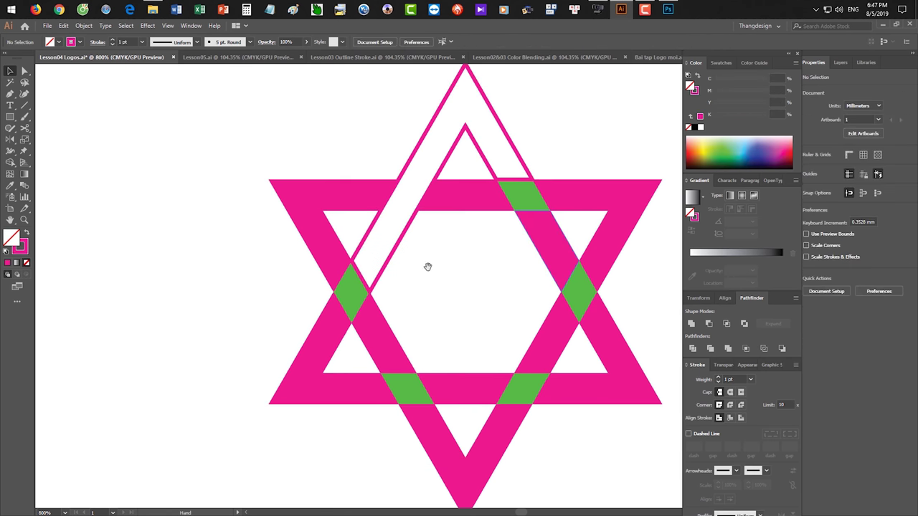
pyautogui.click(316, 336)
pyautogui.keyDown('shift'); pyautogui.click(344, 295); pyautogui.keyUp('shift')
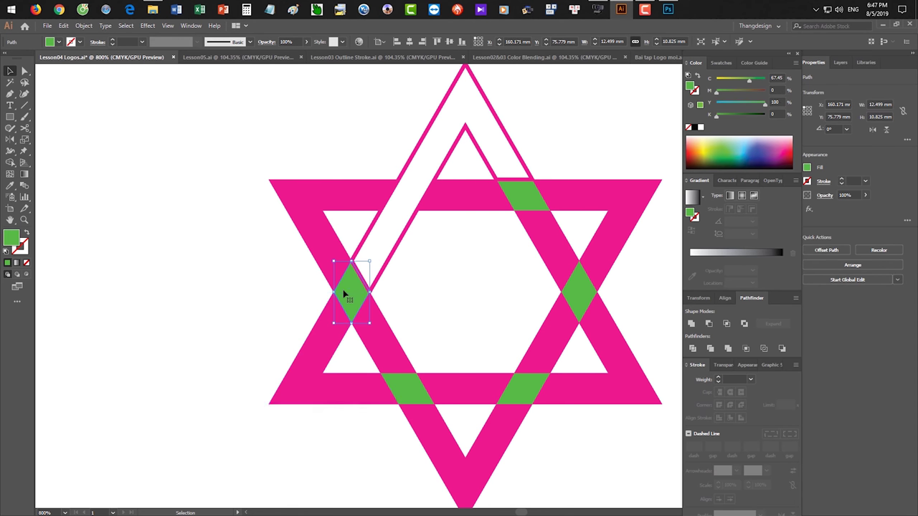
pyautogui.keyDown('shift'); pyautogui.click(410, 388); pyautogui.keyUp('shift')
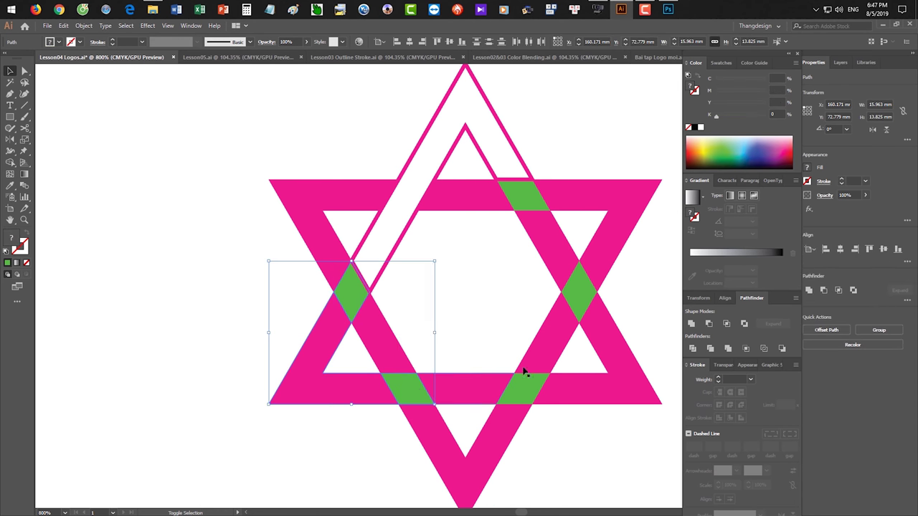
pyautogui.click(691, 324)
pyautogui.hotkey('shift', 'x')
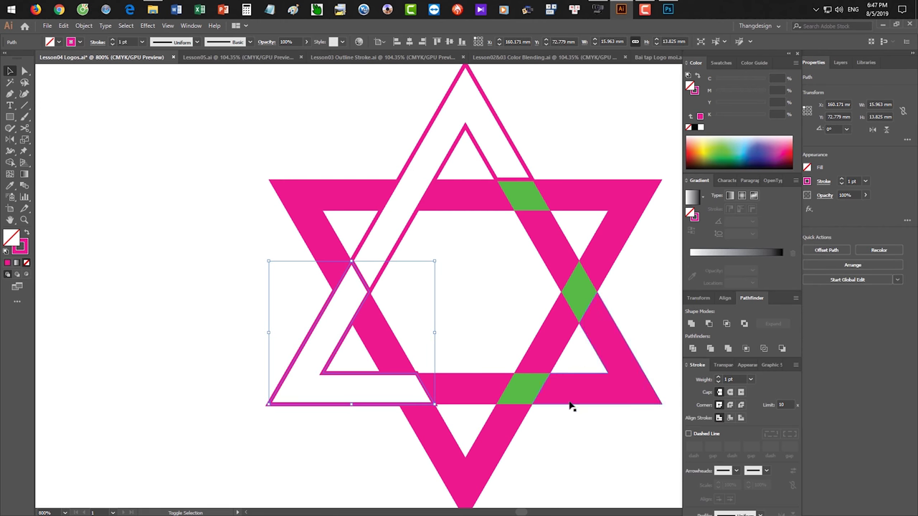
pyautogui.click(590, 450)
pyautogui.moveTo(571, 453); pyautogui.dragTo(523, 422)
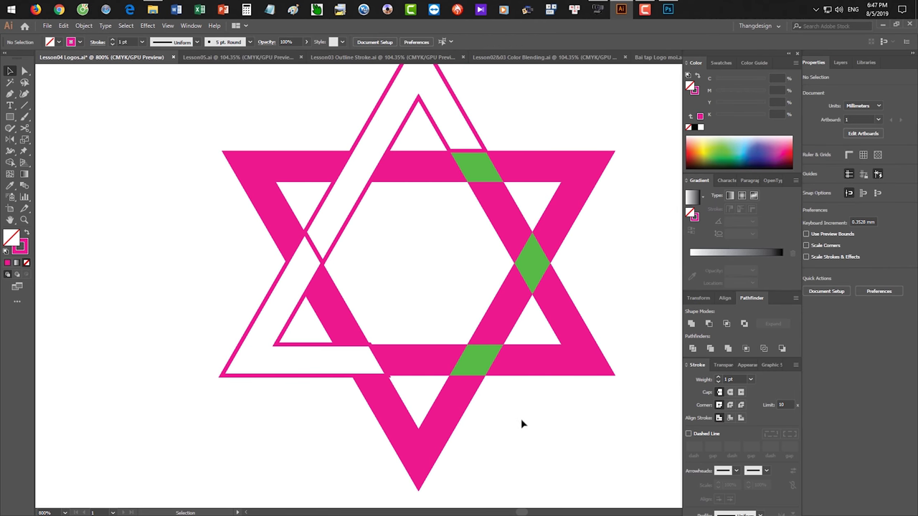
# Examine the partly woven magenta star and compare its crossings with the black reference star
pyautogui.click(484, 186)
pyautogui.click(593, 262)
pyautogui.moveTo(623, 274); pyautogui.dragTo(561, 275)
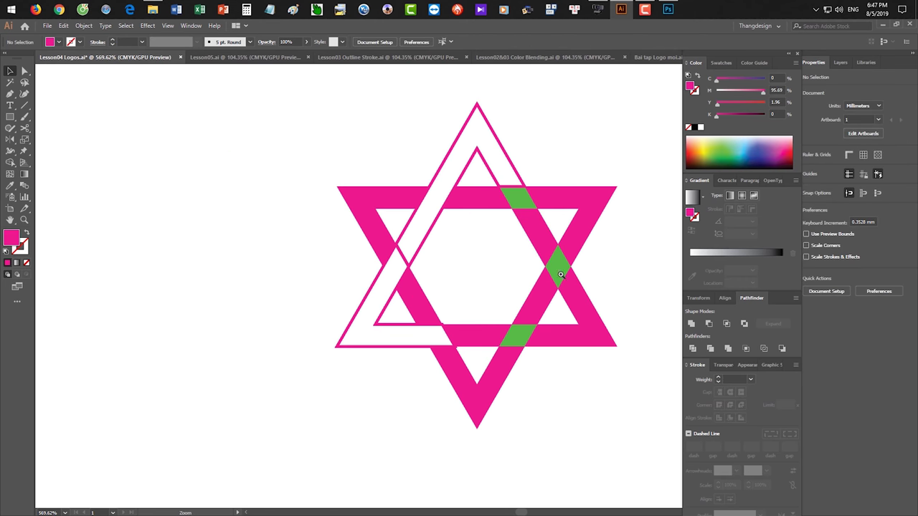
pyautogui.moveTo(501, 228); pyautogui.dragTo(390, 239)
pyautogui.moveTo(229, 155); pyautogui.dragTo(260, 186)
pyautogui.moveTo(377, 285); pyautogui.dragTo(334, 265)
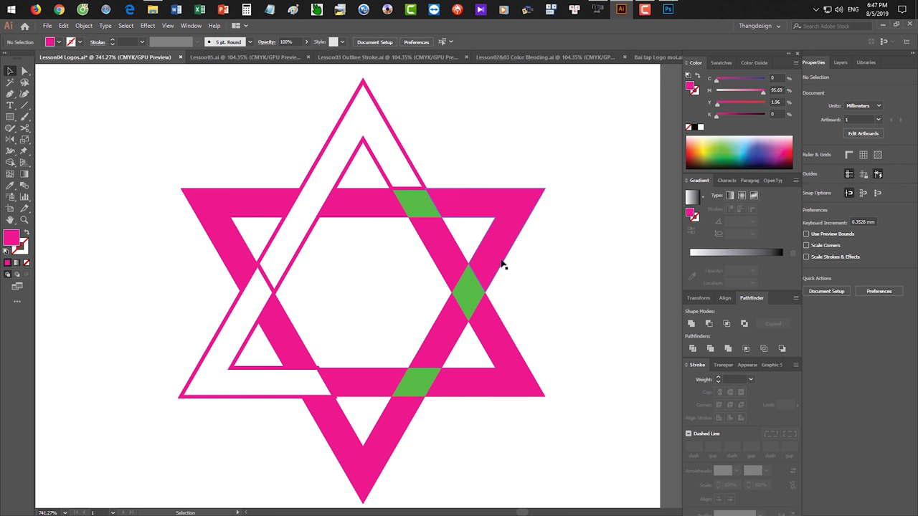
pyautogui.hotkey('ctrl', '-')
pyautogui.moveTo(199, 188); pyautogui.dragTo(427, 227)
pyautogui.moveTo(316, 222); pyautogui.dragTo(375, 249)
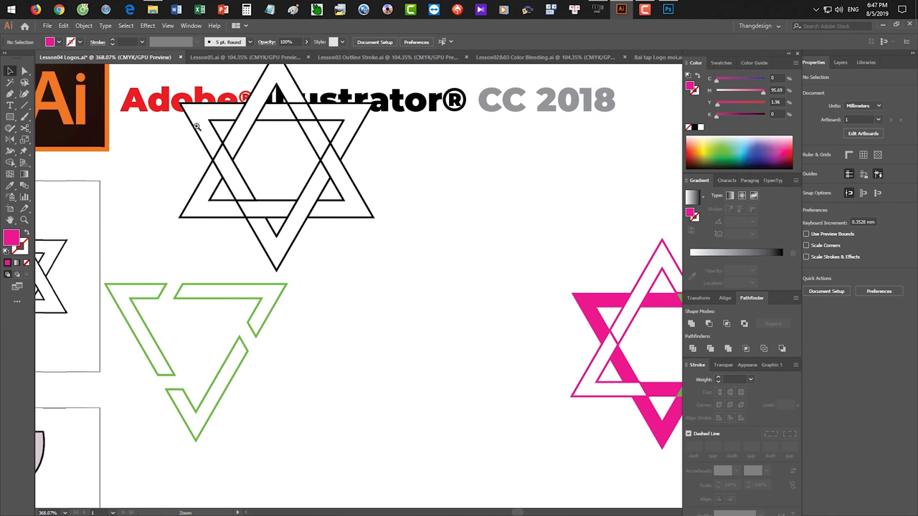
pyautogui.moveTo(257, 162); pyautogui.dragTo(414, 170)
pyautogui.moveTo(302, 192); pyautogui.dragTo(223, 208)
pyautogui.moveTo(189, 239); pyautogui.dragTo(311, 234)
pyautogui.moveTo(241, 231); pyautogui.dragTo(435, 174)
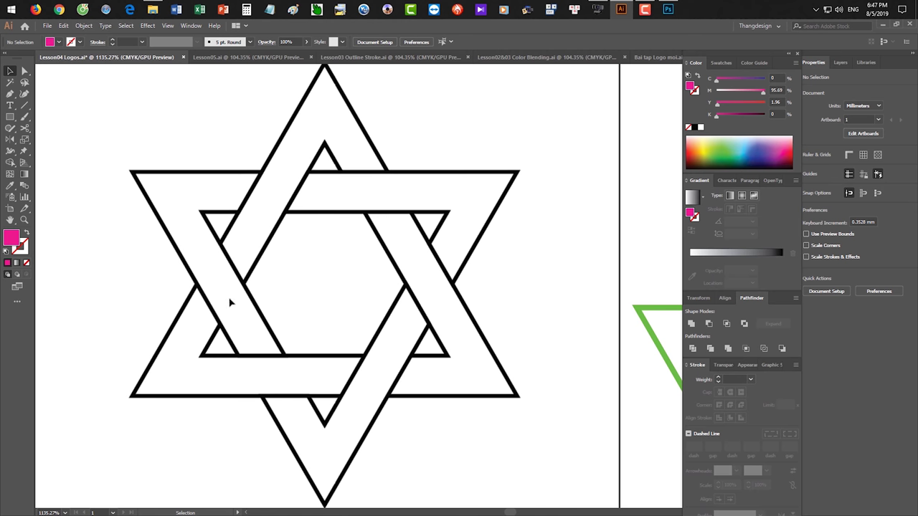
# Draw three magenta rectangles over the black reference star's upper-left, lower-left and right crossings, deleting the first trial rectangle
pyautogui.press('m')
pyautogui.moveTo(229, 156); pyautogui.dragTo(324, 235)
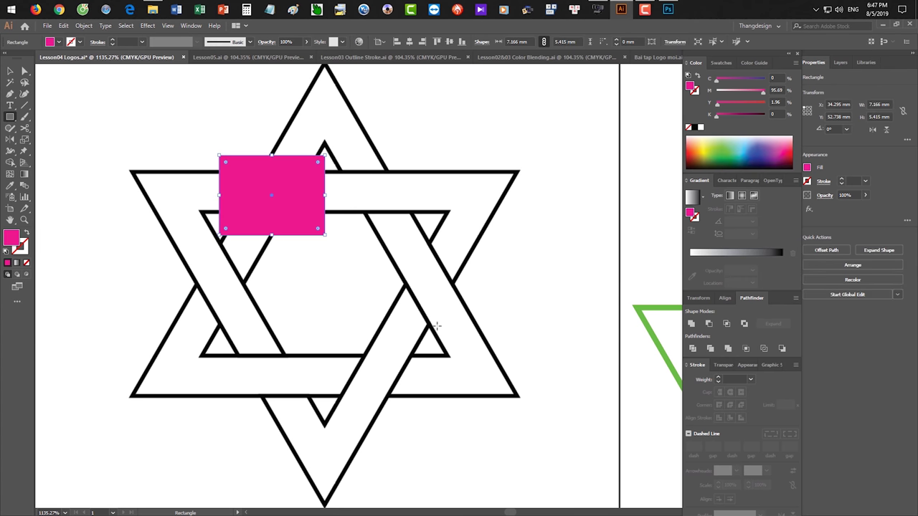
pyautogui.press('Delete')
pyautogui.moveTo(215, 151); pyautogui.dragTo(317, 230)
pyautogui.moveTo(221, 343); pyautogui.dragTo(324, 416)
pyautogui.moveTo(383, 227); pyautogui.dragTo(490, 334)
pyautogui.hotkey('ctrl', 'shift', 'a')
# Draw three green rectangles (C 67.45%, Y 77.65%) over the reference star's upper-right, lower-right and left crossings
pyautogui.click(734, 149)
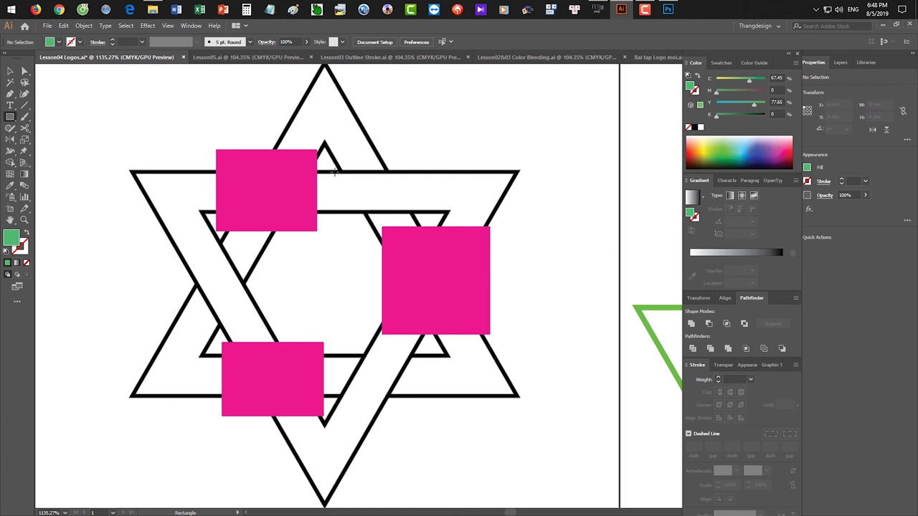
pyautogui.moveTo(325, 162); pyautogui.dragTo(429, 222)
pyautogui.moveTo(341, 334); pyautogui.dragTo(419, 427)
pyautogui.moveTo(162, 237); pyautogui.dragTo(274, 332)
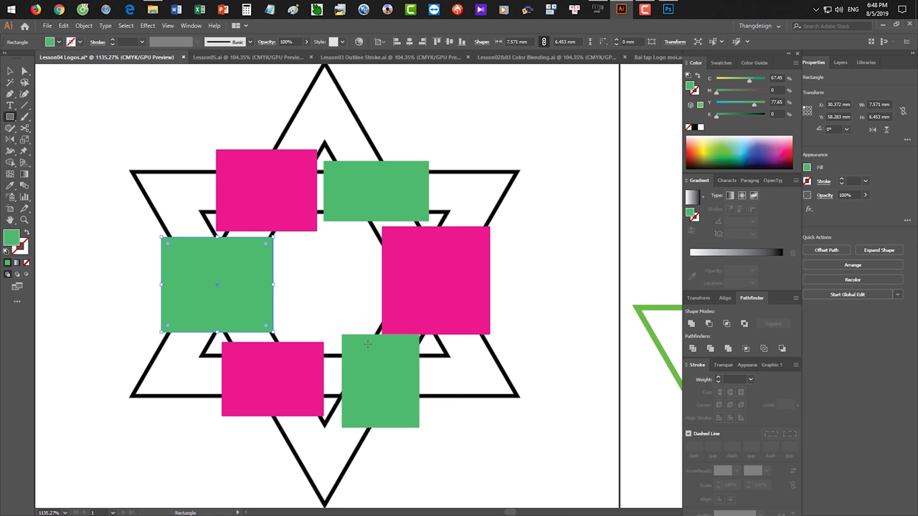
# Review the six colour-marked crossings on the reference star and compare them with the corners of the separated green-outlined triangle
pyautogui.hotkey('ctrl', '-')
pyautogui.hotkey('ctrl', '-')
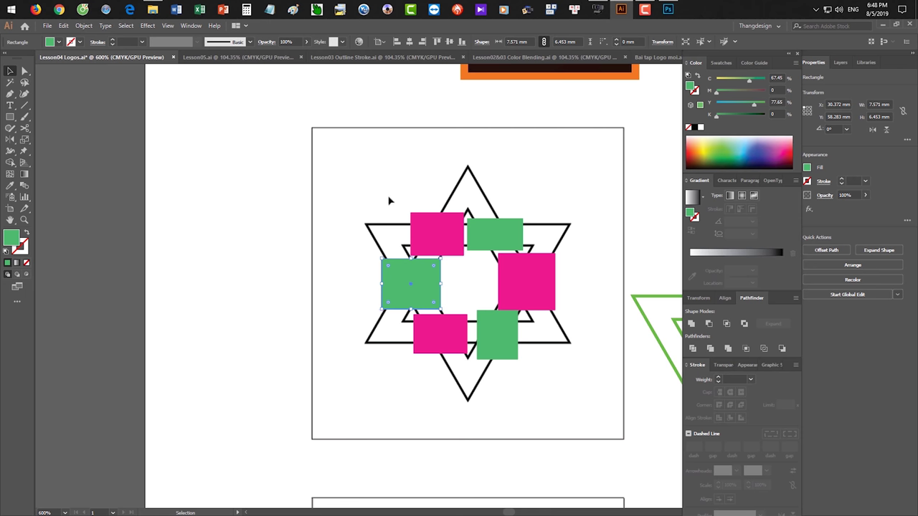
pyautogui.moveTo(331, 182); pyautogui.dragTo(566, 408)
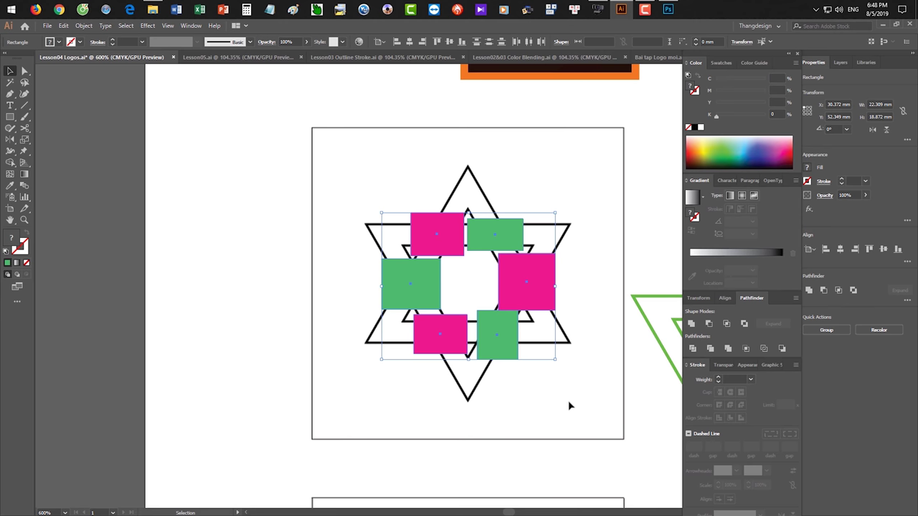
pyautogui.click(568, 404)
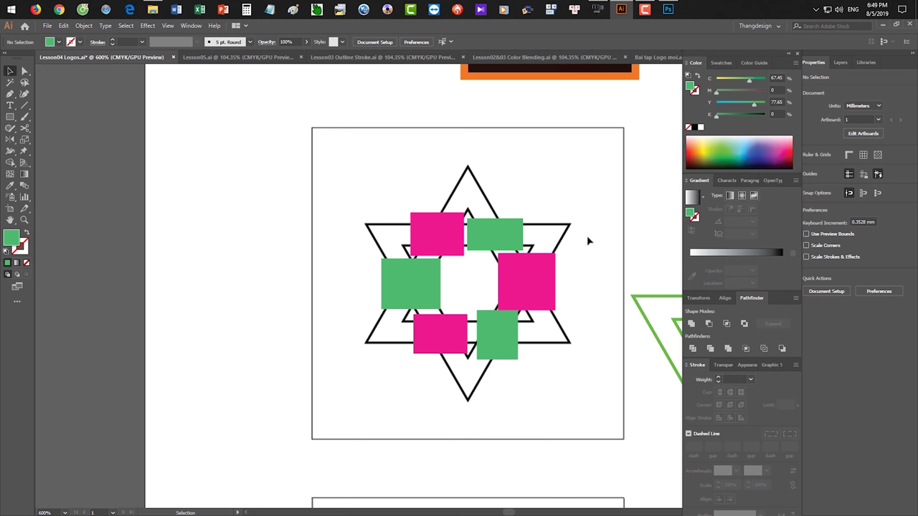
pyautogui.moveTo(621, 276); pyautogui.dragTo(638, 276)
pyautogui.moveTo(572, 268); pyautogui.dragTo(272, 140)
pyautogui.moveTo(383, 188); pyautogui.dragTo(605, 214)
pyautogui.moveTo(605, 215); pyautogui.dragTo(310, 221)
pyautogui.moveTo(361, 205); pyautogui.dragTo(469, 236)
pyautogui.moveTo(452, 184); pyautogui.dragTo(396, 219)
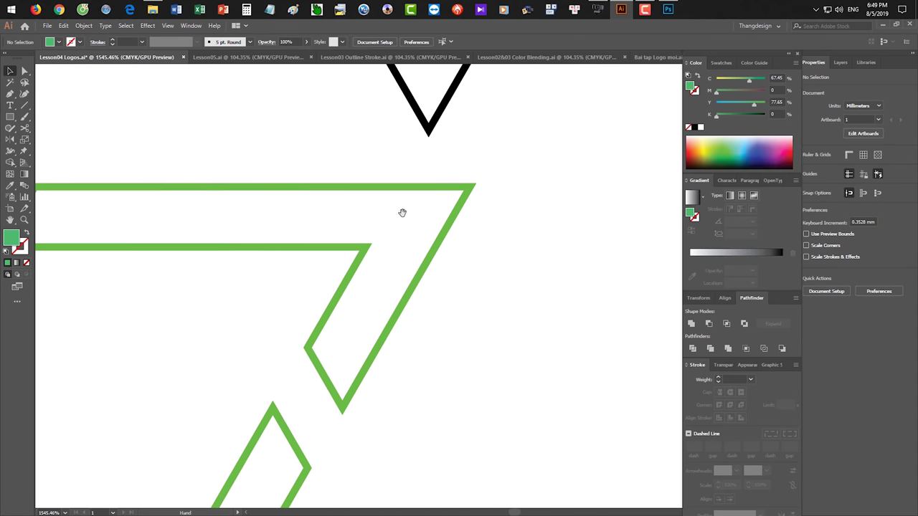
# Draw a rectangle about 3.84 × 1.06 mm on the green triangle's upper edge, with a red stroke (M 98.04%, Y 65.49%) and no fill
pyautogui.scroll(1, 509, 181)
pyautogui.moveTo(538, 198); pyautogui.dragTo(463, 204)
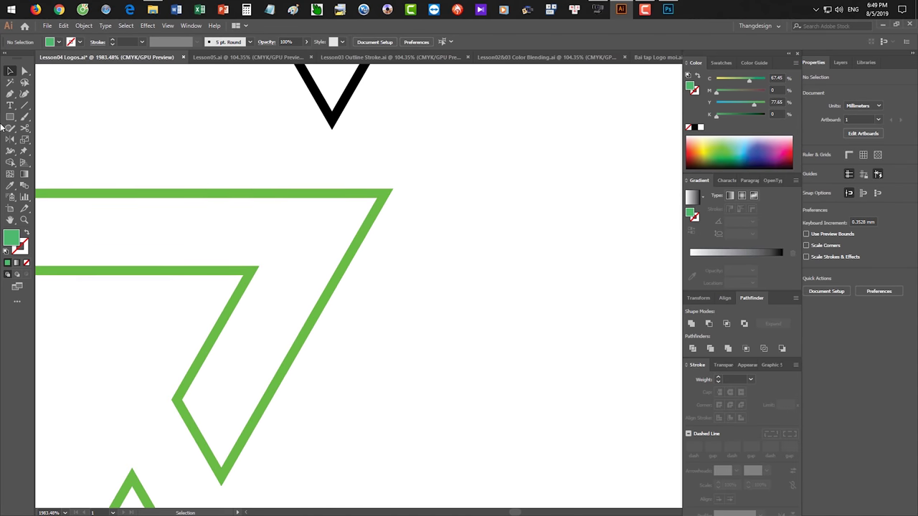
pyautogui.scroll(2, 250, 131)
pyautogui.moveTo(389, 188); pyautogui.dragTo(466, 179)
pyautogui.moveTo(356, 160); pyautogui.dragTo(439, 242)
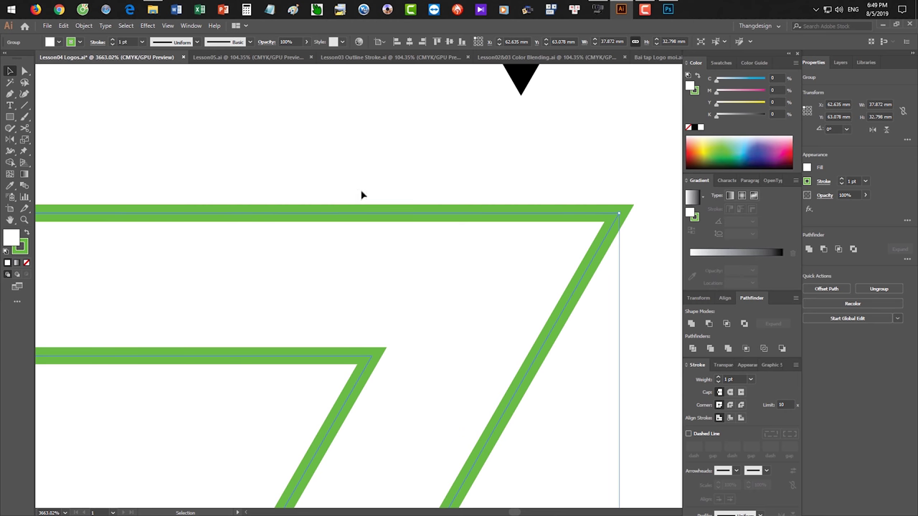
pyautogui.click(10, 117)
pyautogui.moveTo(264, 164); pyautogui.dragTo(447, 212)
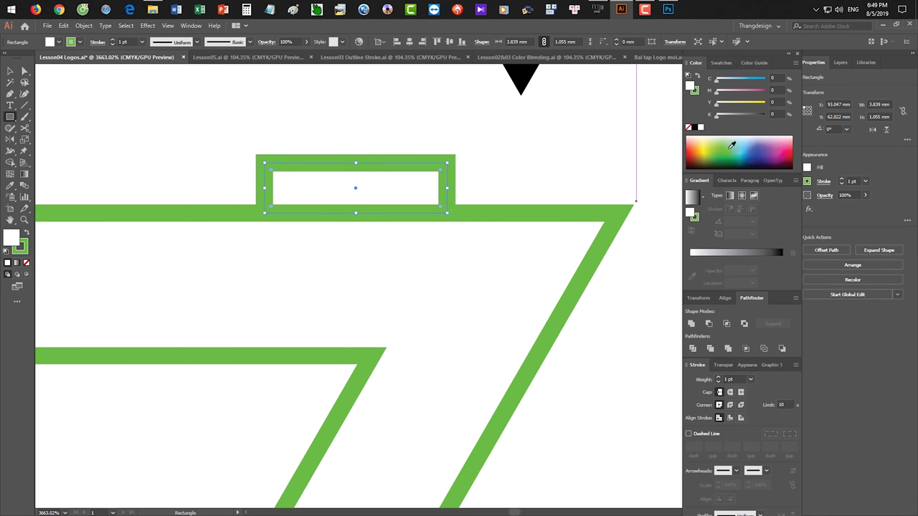
pyautogui.click(751, 159)
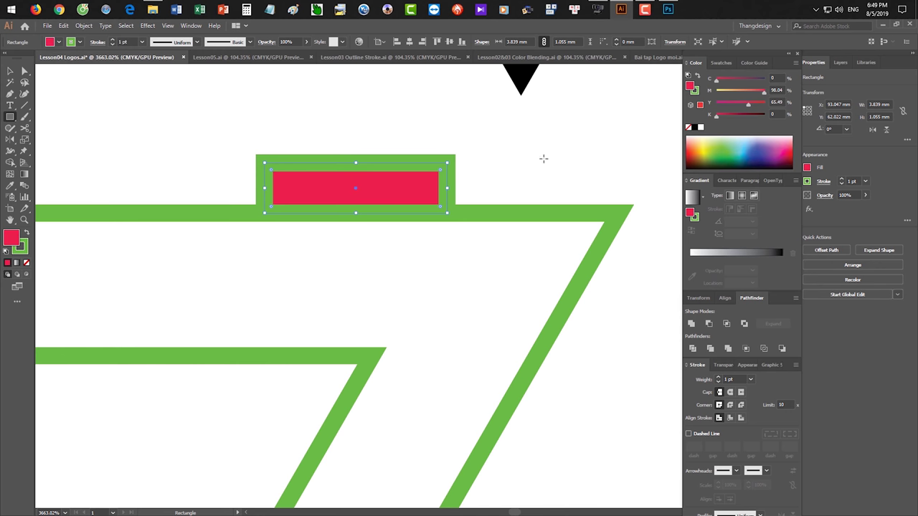
pyautogui.hotkey('shift', 'x')
pyautogui.press('/')
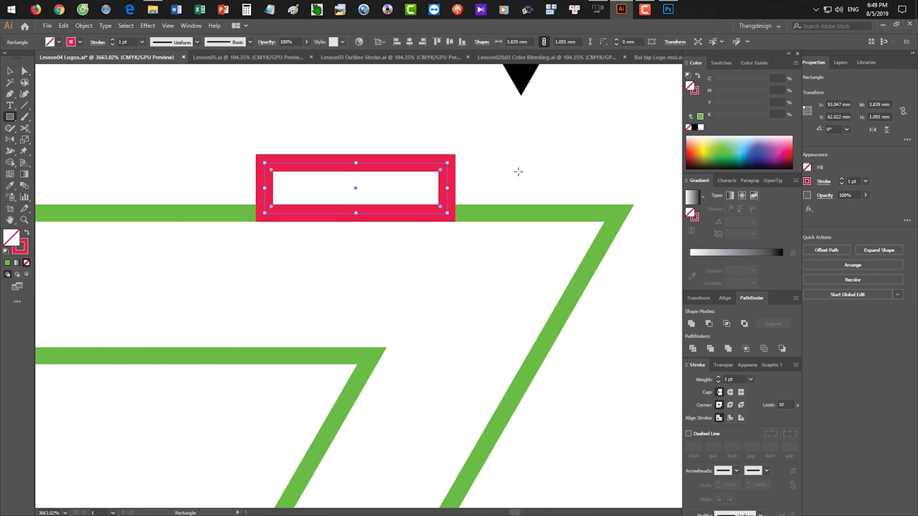
# Select the red-outlined rectangle together with the green-outlined triangle group it touches
pyautogui.press('v')
pyautogui.moveTo(383, 137); pyautogui.dragTo(430, 219)
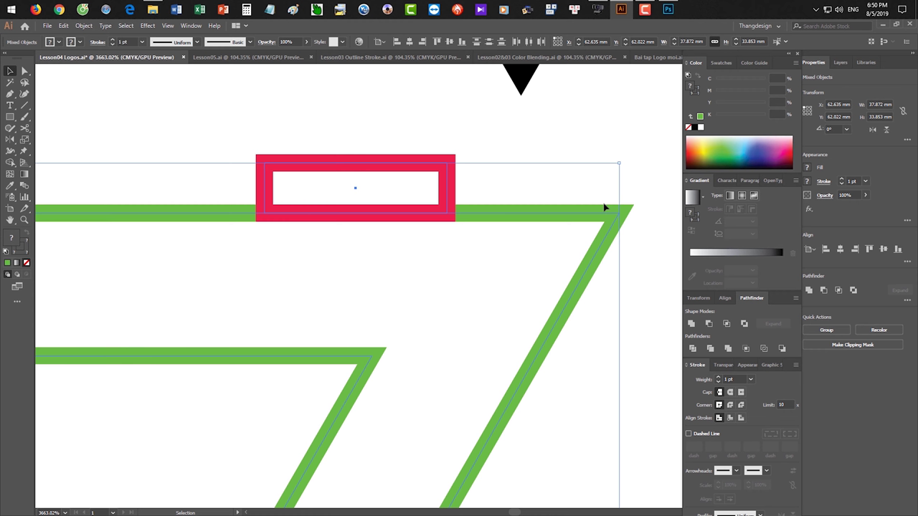
pyautogui.click(602, 158)
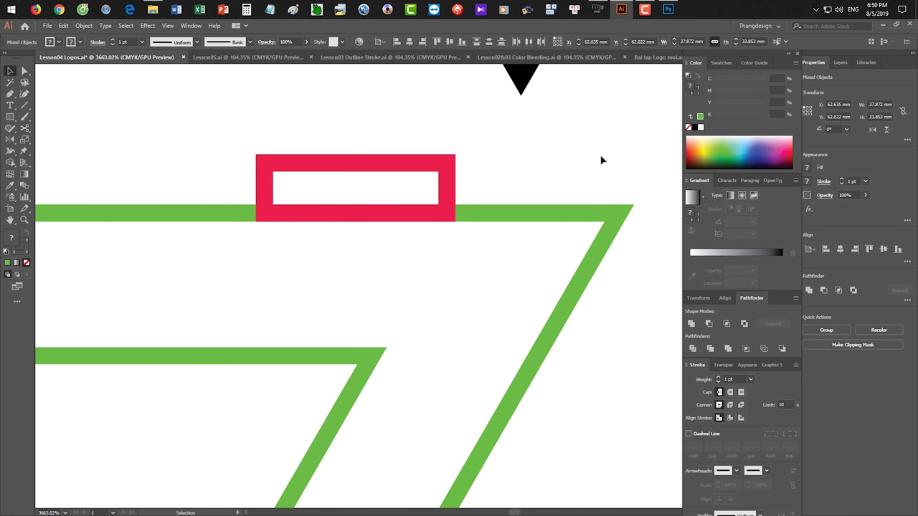
pyautogui.click(447, 187)
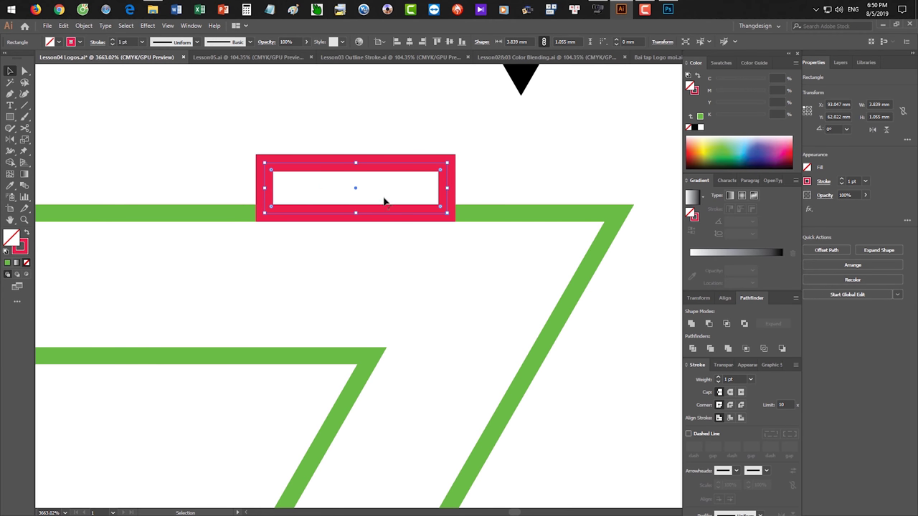
pyautogui.keyDown('shift'); pyautogui.click(426, 251); pyautogui.keyUp('shift')
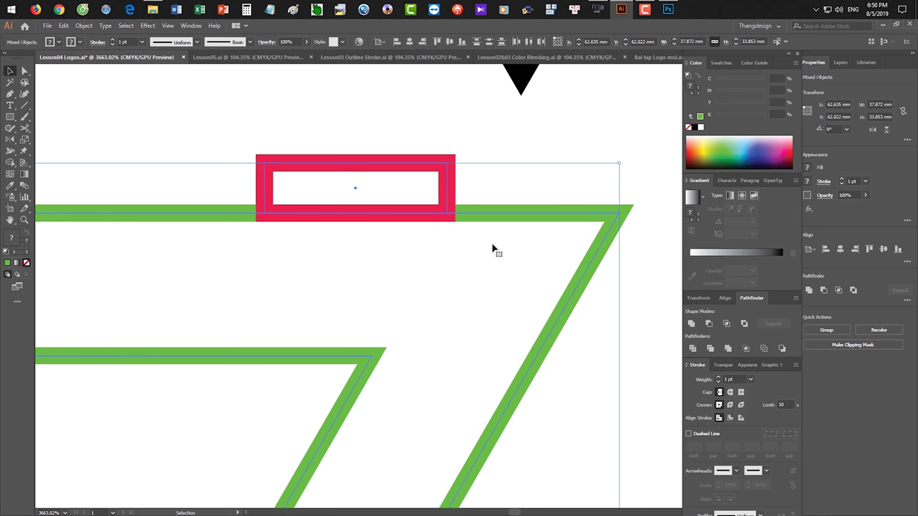
# Cut the green outline at its upper-right outer corner with the Scissors tool and pull the two path ends apart
pyautogui.hscroll(3, 545, 287)
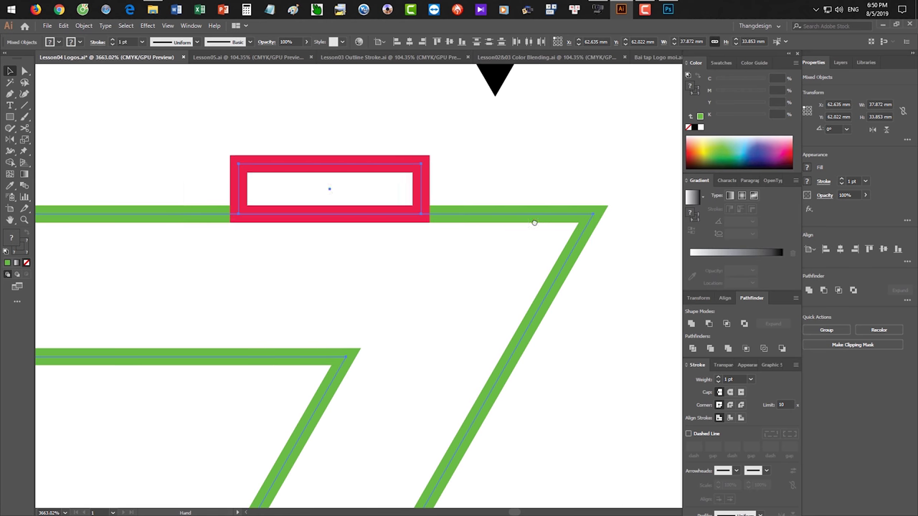
pyautogui.click(561, 307)
pyautogui.press('c')
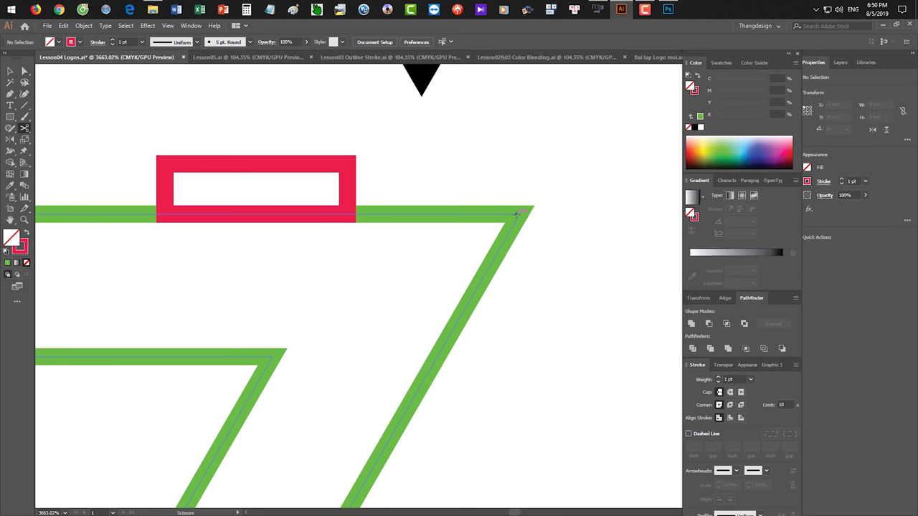
pyautogui.scroll(1, 512, 215)
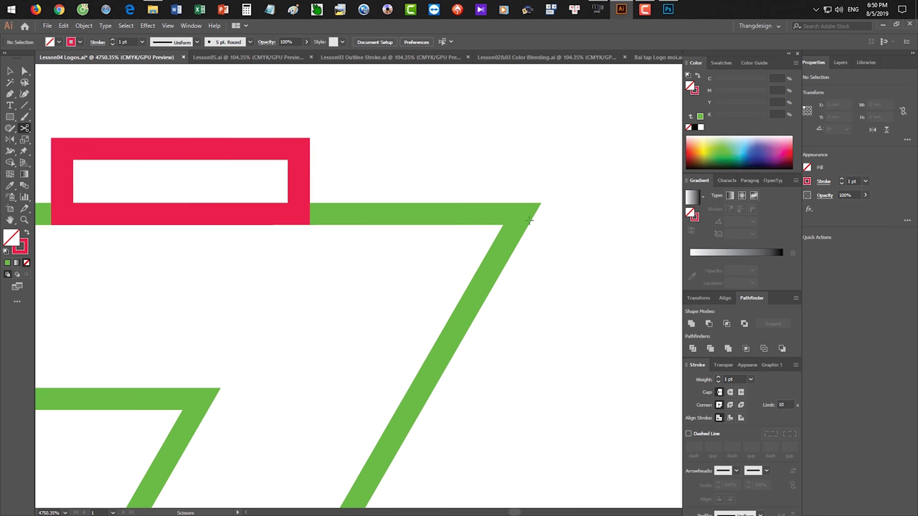
pyautogui.click(522, 213)
pyautogui.press('a')
pyautogui.moveTo(535, 204)
pyautogui.mouseDown()
pyautogui.moveTo(539, 235)
pyautogui.moveTo(517, 191)
pyautogui.moveTo(538, 223)
pyautogui.mouseUp()
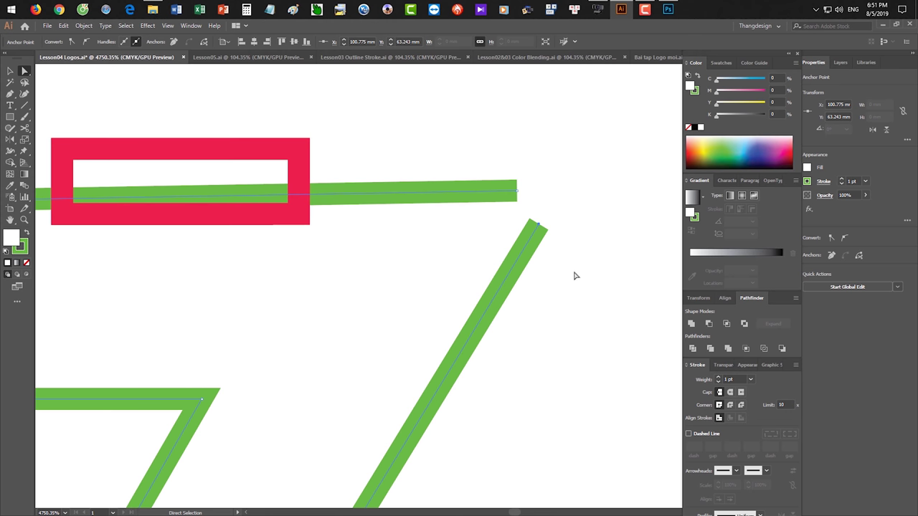
# Delete the green triangle pieces and the red trial rectangle, and fit the whole artboard in view
pyautogui.hotkey('ctrl', 'a')
pyautogui.press('Delete')
pyautogui.hotkey('ctrl', '0')
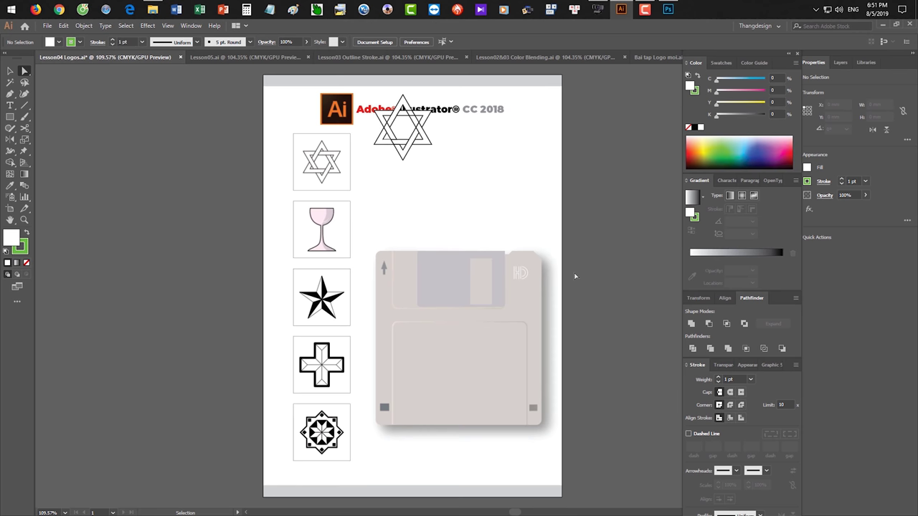
# Examine the interlaced star reference and the outline of the wine glass reference below it
pyautogui.moveTo(304, 131); pyautogui.dragTo(428, 311)
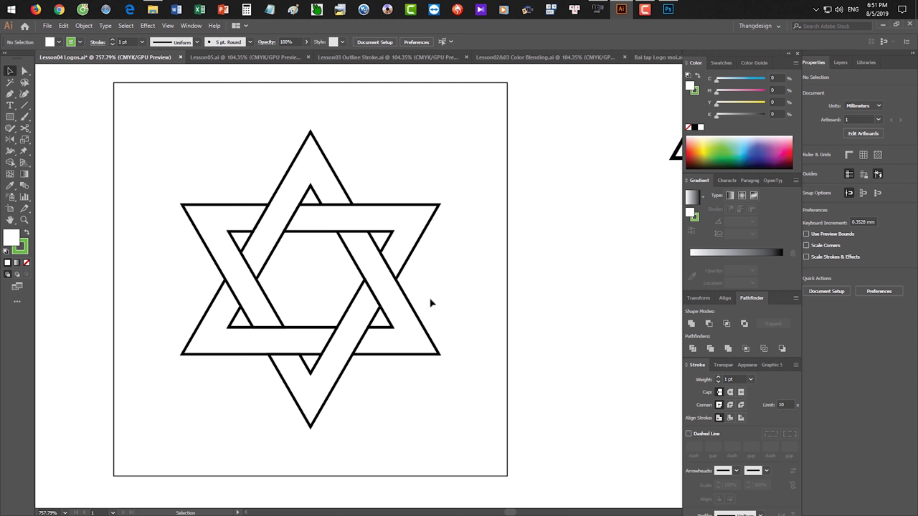
pyautogui.hotkey('ctrl', '-')
pyautogui.hotkey('ctrl', '-')
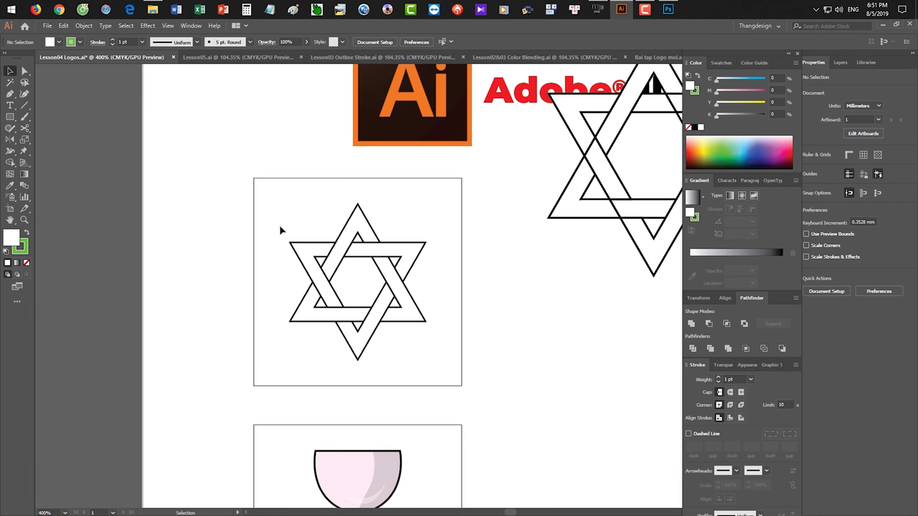
pyautogui.moveTo(314, 269); pyautogui.dragTo(438, 322)
pyautogui.moveTo(484, 399); pyautogui.dragTo(395, 328)
pyautogui.moveTo(398, 360); pyautogui.dragTo(414, 231)
pyautogui.moveTo(415, 435); pyautogui.dragTo(432, 227)
pyautogui.moveTo(481, 409); pyautogui.dragTo(343, 270)
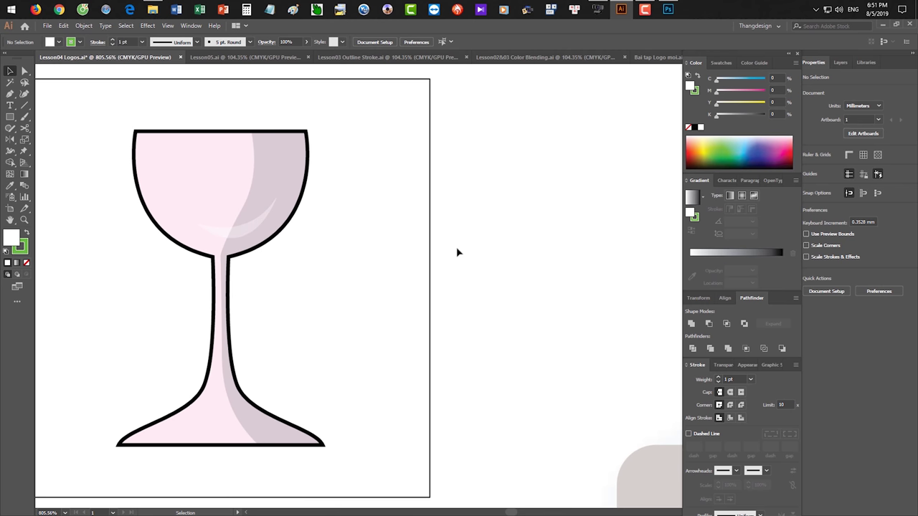
pyautogui.hotkey('ctrl', 'space')
pyautogui.moveTo(340, 244); pyautogui.dragTo(326, 239)
pyautogui.click(325, 239)
pyautogui.press('space')
pyautogui.moveTo(364, 272); pyautogui.dragTo(292, 191)
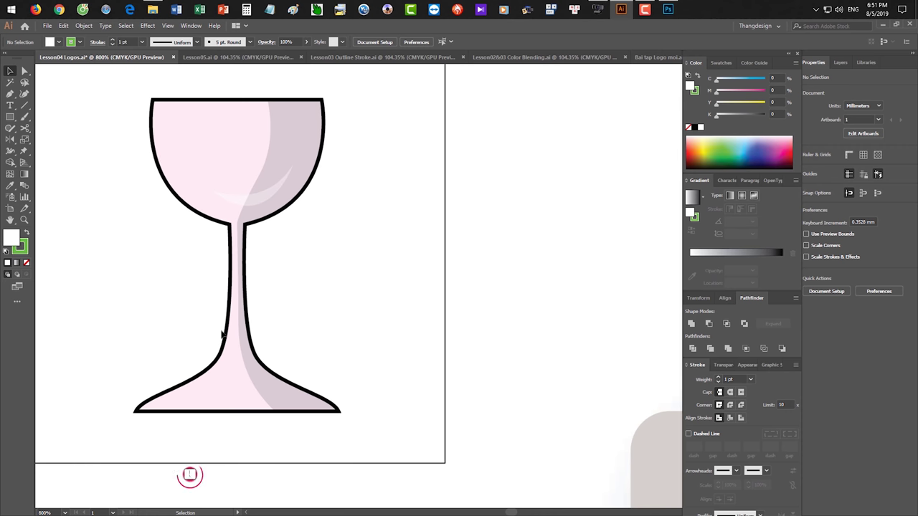
# Draw a horizontal rim line about 6.1 mm long beside the wine glass reference with the Line Segment tool
pyautogui.moveTo(24, 106); pyautogui.dragTo(49, 105)
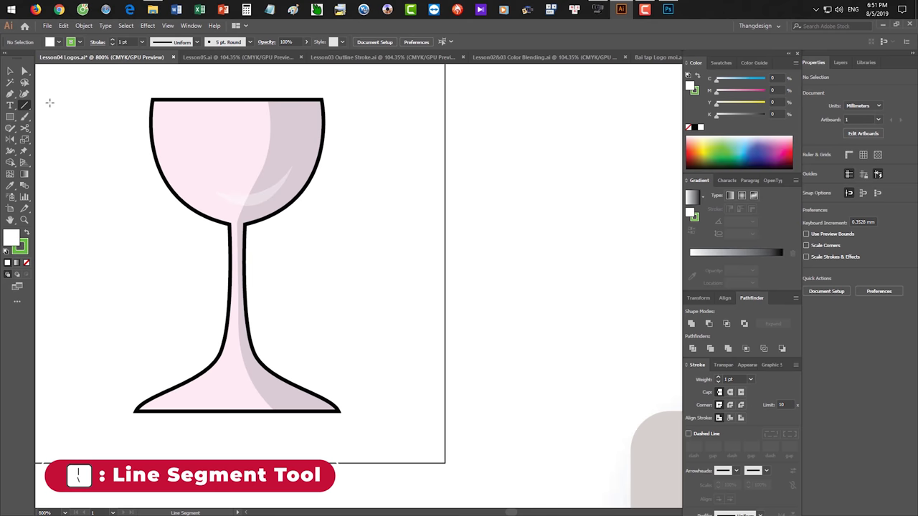
pyautogui.hscroll(3, 433, 166)
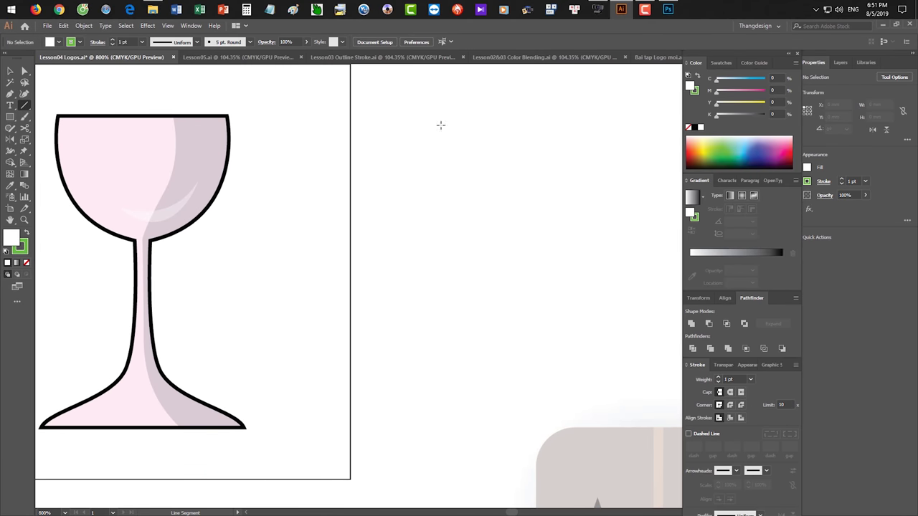
pyautogui.moveTo(509, 125); pyautogui.dragTo(445, 125)
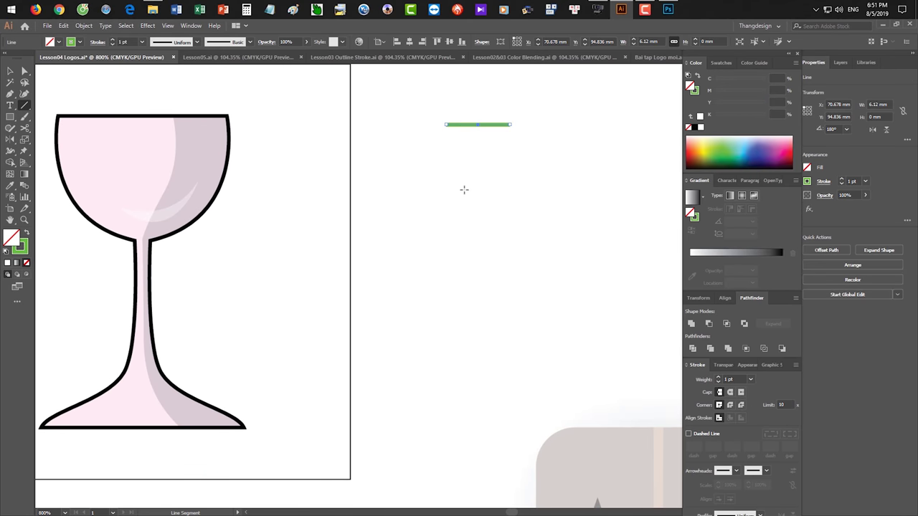
# Draw a bowl arc about 4.9 × 4.6 mm from the rim line's left end and a stem arc about 6.3 × 11.8 mm below it
pyautogui.moveTo(27, 109); pyautogui.dragTo(53, 118)
pyautogui.moveTo(445, 125)
pyautogui.mouseDown()
pyautogui.moveTo(459, 194)
pyautogui.moveTo(508, 216)
pyautogui.moveTo(524, 191)
pyautogui.moveTo(502, 180)
pyautogui.moveTo(496, 166)
pyautogui.moveTo(456, 272)
pyautogui.moveTo(426, 318)
pyautogui.moveTo(447, 277)
pyautogui.moveTo(446, 289)
pyautogui.mouseUp()
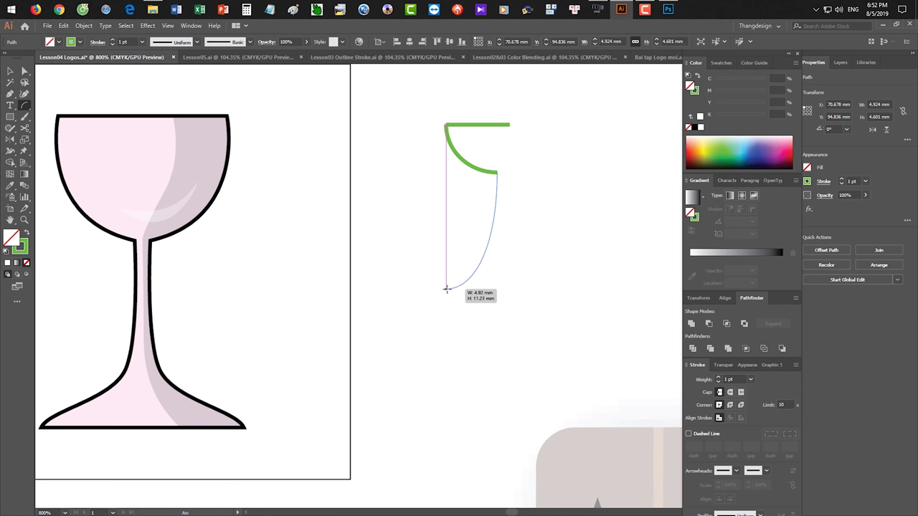
pyautogui.moveTo(446, 289); pyautogui.dragTo(431, 294)
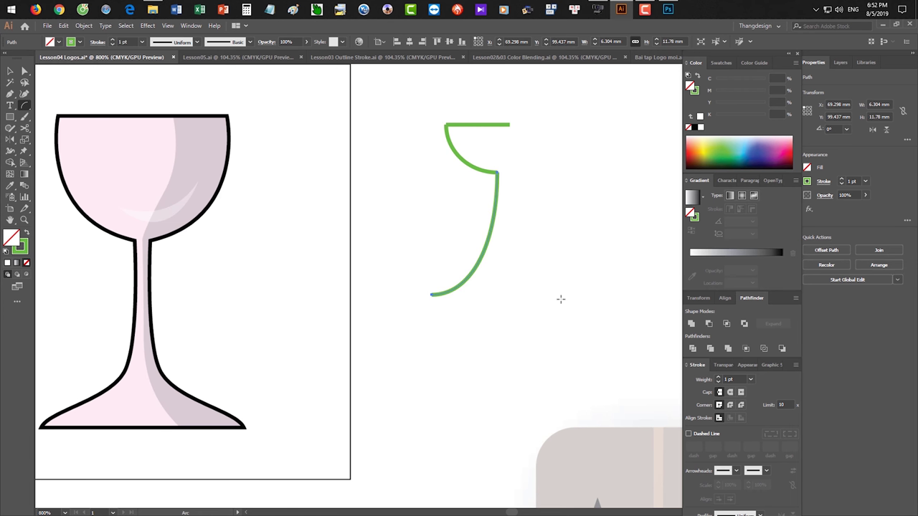
# Draw a horizontal base line about 7.5 mm long from the stem arc's lower end, reaching below the rim line's right end
pyautogui.click(25, 104)
pyautogui.click(54, 106)
pyautogui.moveTo(430, 294); pyautogui.dragTo(510, 297)
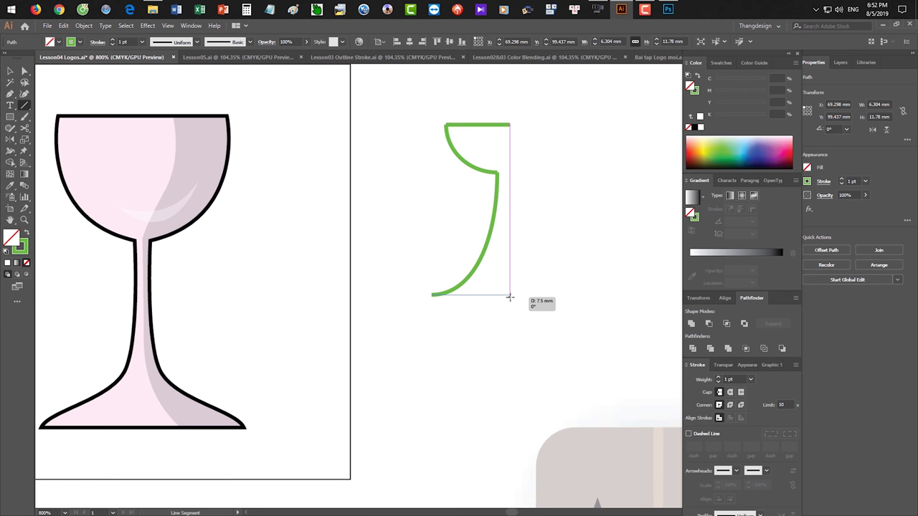
pyautogui.moveTo(510, 297); pyautogui.dragTo(510, 296)
pyautogui.press('v')
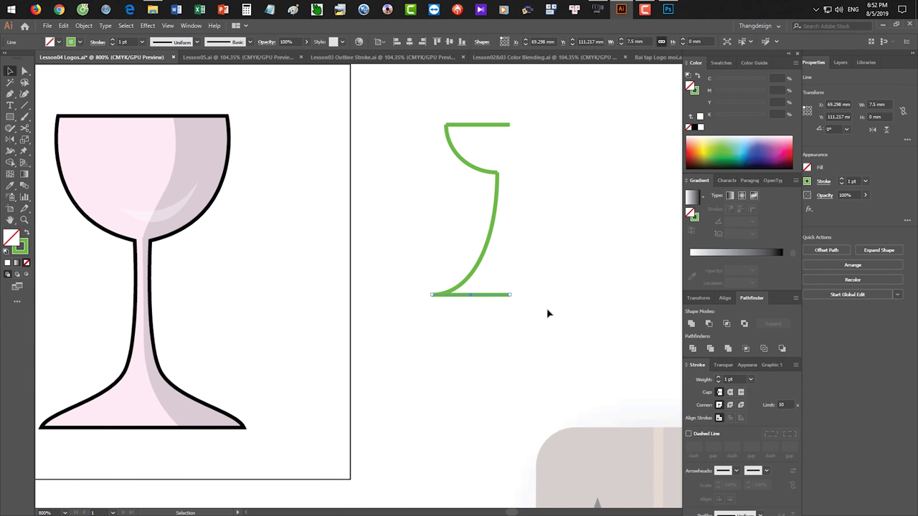
# Move the rim line, bowl arc, stem arc and base line away from one another
pyautogui.click(566, 221)
pyautogui.moveTo(587, 226); pyautogui.dragTo(555, 238)
pyautogui.keyDown('ctrl'); pyautogui.click(554, 197); pyautogui.keyUp('ctrl')
pyautogui.moveTo(428, 138); pyautogui.dragTo(470, 108)
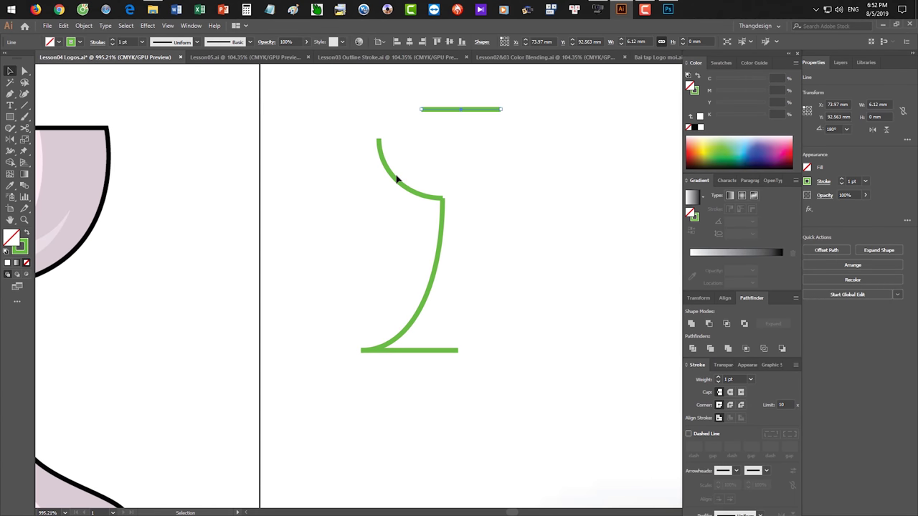
pyautogui.moveTo(394, 177); pyautogui.dragTo(304, 174)
pyautogui.moveTo(442, 225); pyautogui.dragTo(573, 202)
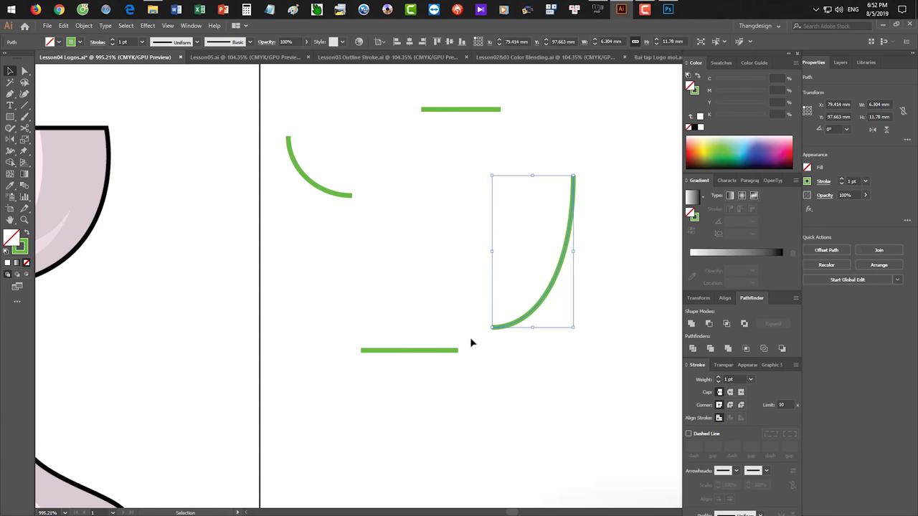
pyautogui.moveTo(455, 351); pyautogui.dragTo(476, 398)
# Undo the moves of the rim line, both arcs and the base line
pyautogui.hotkey('ctrl', 'z')
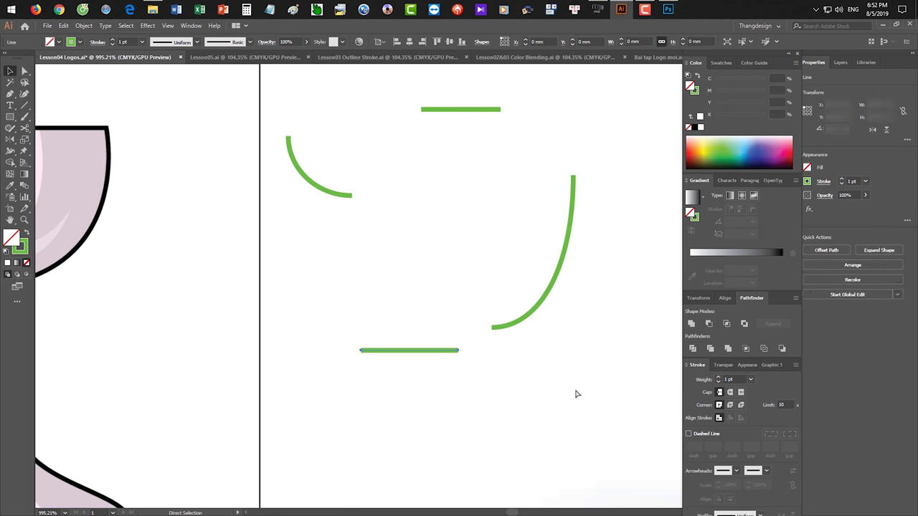
pyautogui.hotkey('ctrl', 'z')
pyautogui.hotkey('ctrl', 'z')
pyautogui.hotkey('ctrl', 'z')
# Directly select the two overlapping endpoints where the rim line meets the bowl arc
pyautogui.moveTo(503, 181); pyautogui.dragTo(550, 188)
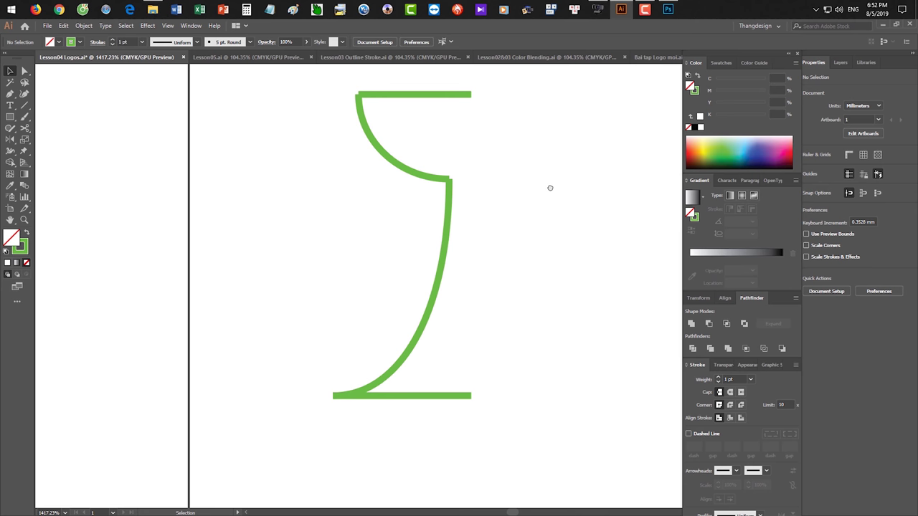
pyautogui.moveTo(534, 156); pyautogui.dragTo(540, 218)
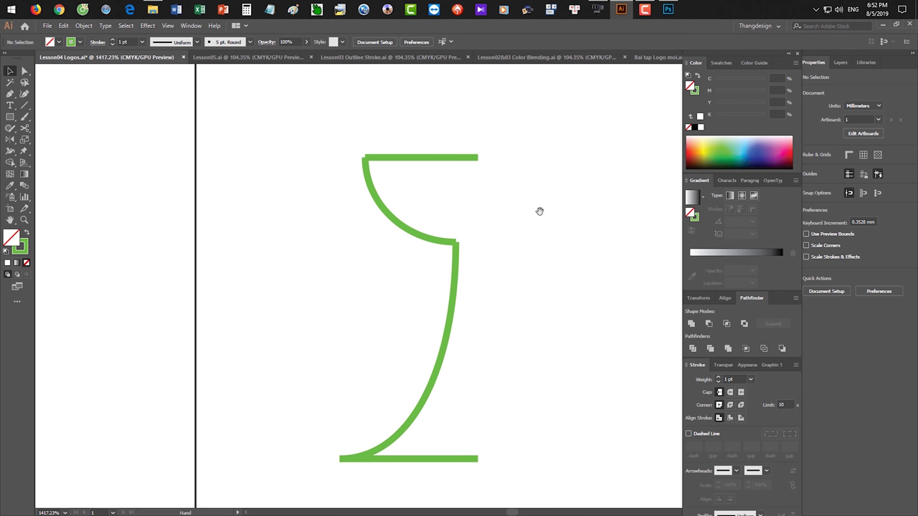
pyautogui.moveTo(25, 72); pyautogui.dragTo(79, 72)
pyautogui.moveTo(333, 123); pyautogui.dragTo(381, 178)
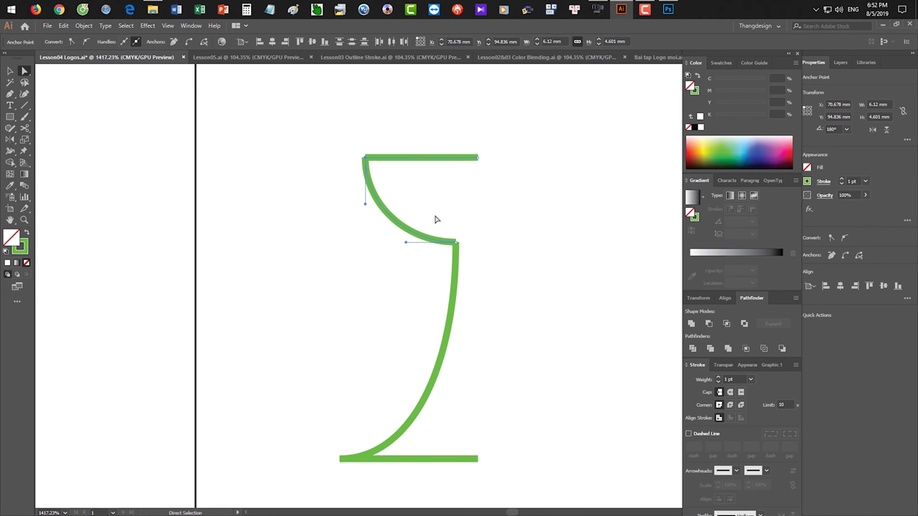
pyautogui.click(306, 108)
pyautogui.moveTo(321, 123); pyautogui.dragTo(423, 189)
pyautogui.moveTo(417, 188); pyautogui.dragTo(341, 135)
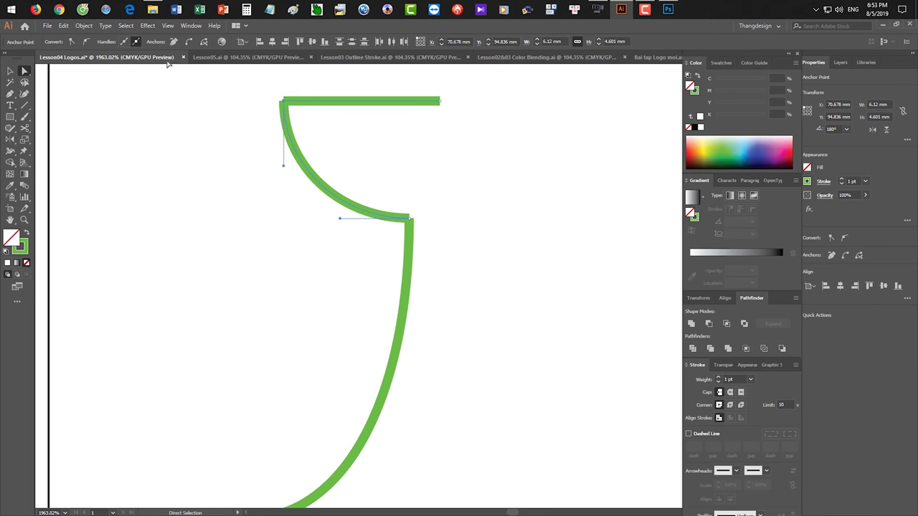
# Switch to Photoshop and underline the Join command in red on the screenshot of Illustrator's path commands
pyautogui.click(84, 26)
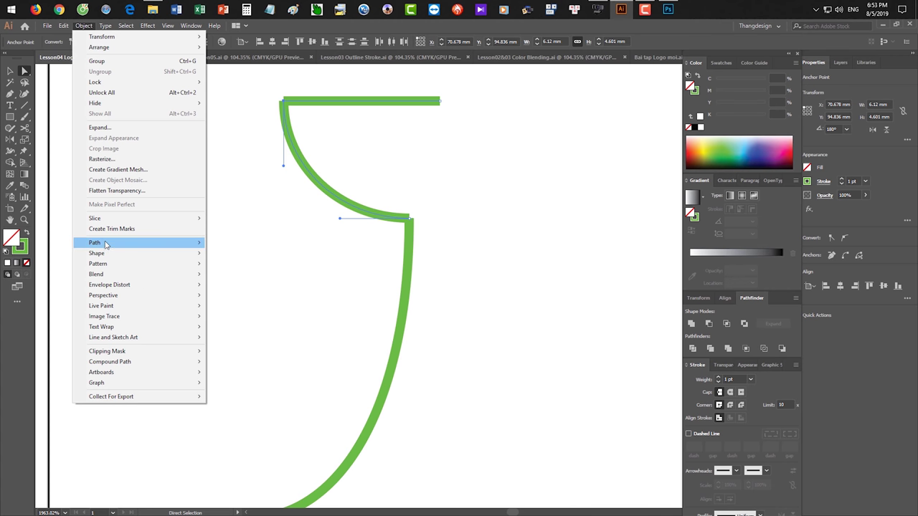
pyautogui.moveTo(105, 245)
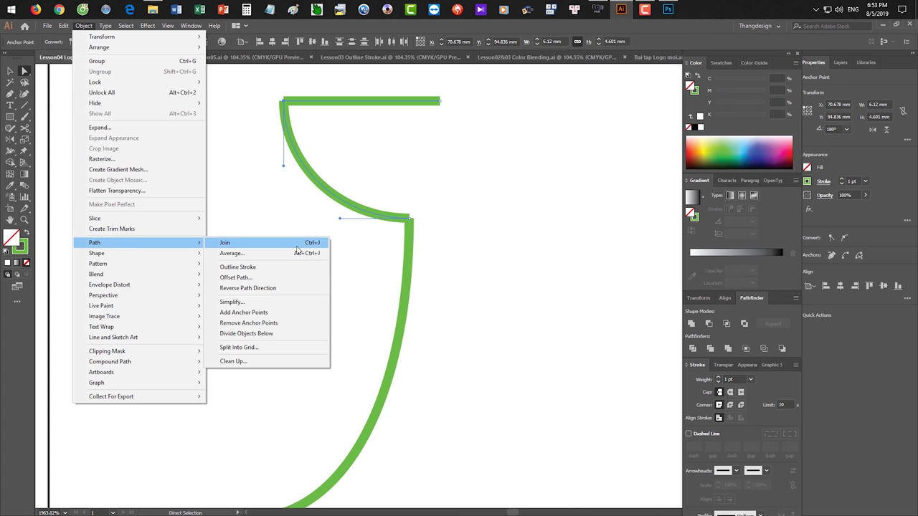
pyautogui.click(668, 10)
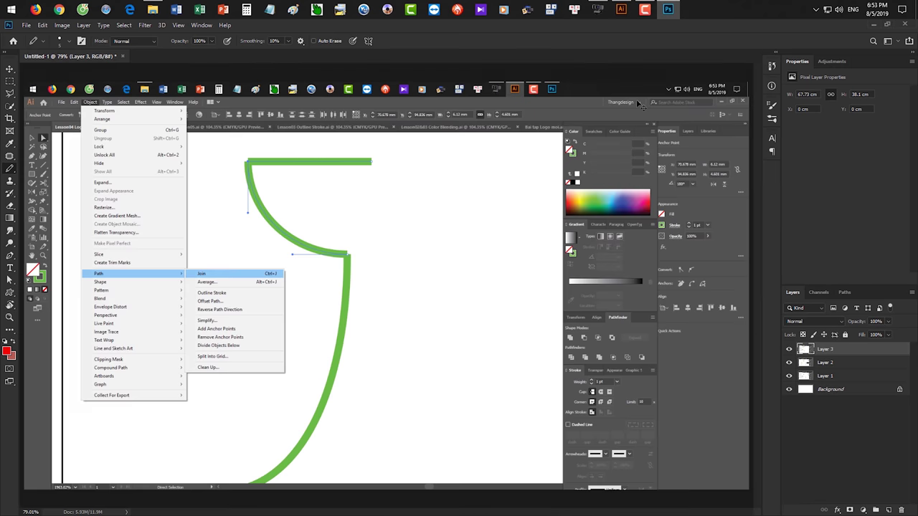
pyautogui.moveTo(141, 111); pyautogui.dragTo(266, 148)
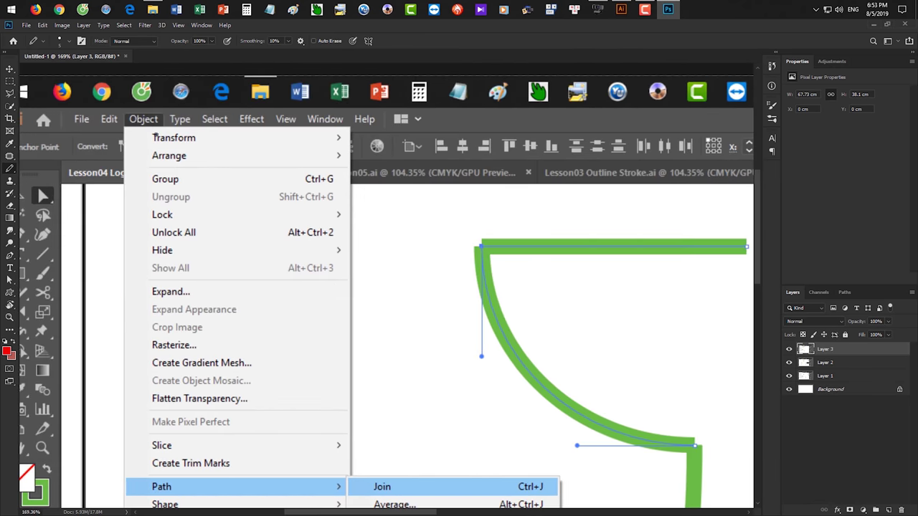
pyautogui.scroll(4, 210, 290)
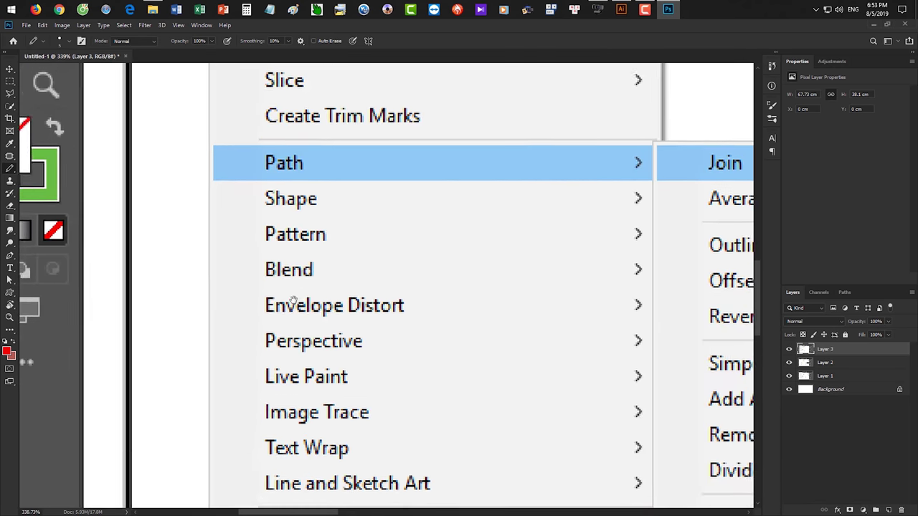
pyautogui.moveTo(220, 235)
pyautogui.mouseDown()
pyautogui.moveTo(198, 250)
pyautogui.moveTo(246, 236)
pyautogui.mouseUp()
pyautogui.moveTo(728, 240); pyautogui.dragTo(359, 265)
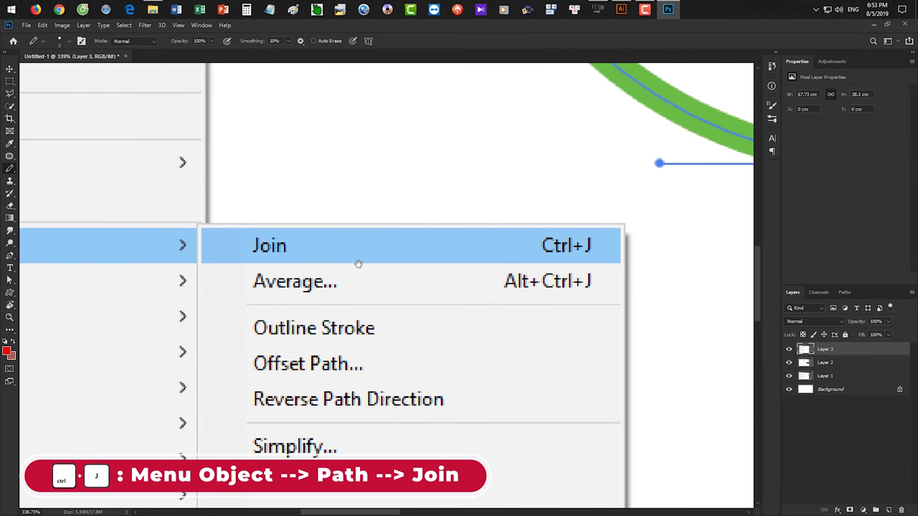
pyautogui.moveTo(257, 269); pyautogui.dragTo(599, 283)
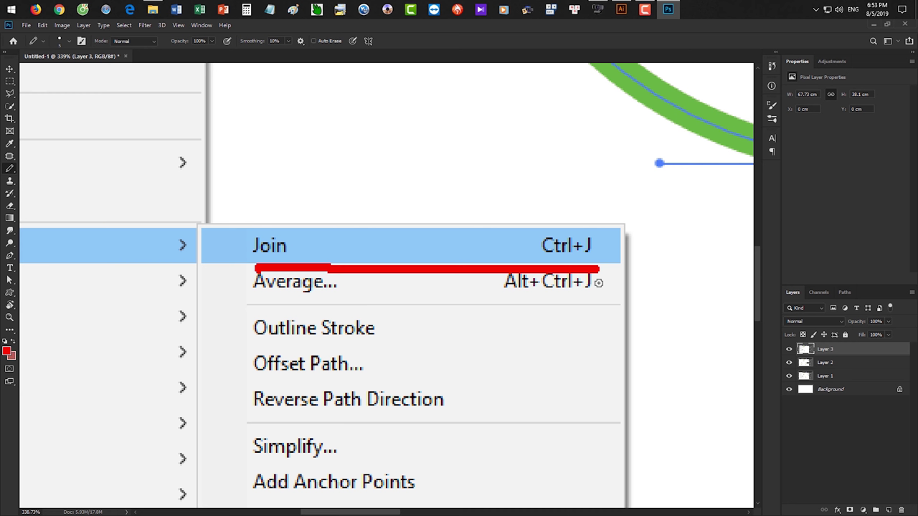
pyautogui.moveTo(439, 294); pyautogui.dragTo(364, 257)
pyautogui.moveTo(320, 148); pyautogui.dragTo(484, 272)
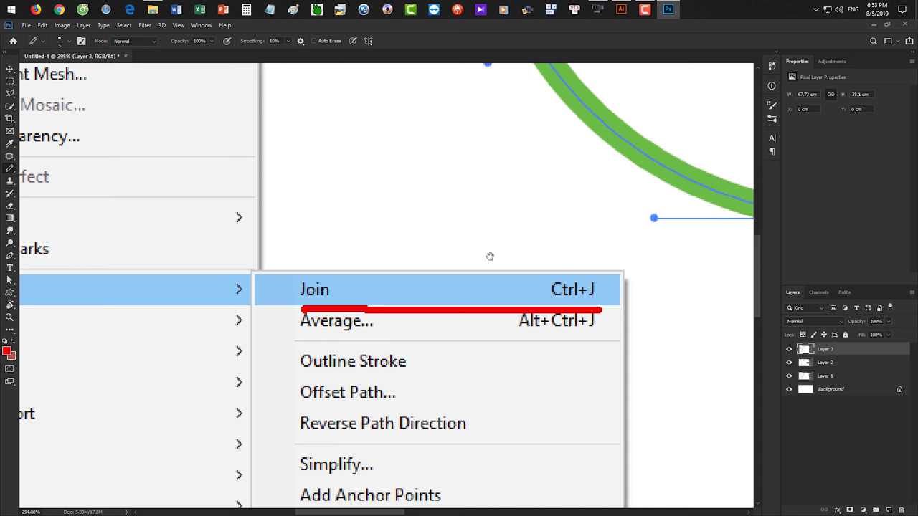
# Switch back to Illustrator and draw a short, nearly horizontal test line and a separate arc about 7.3 mm wide below it, beside the half glass
pyautogui.click(621, 8)
pyautogui.hscroll(5, 399, 236)
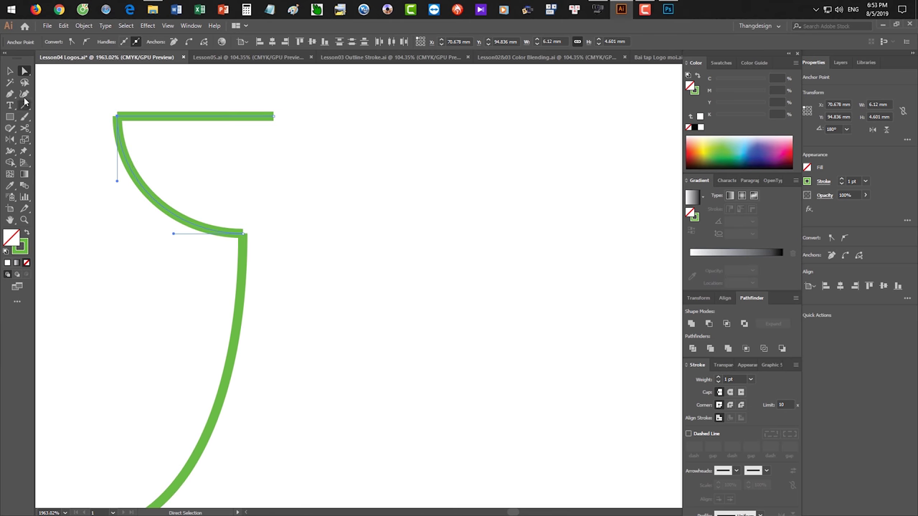
pyautogui.press('\\')
pyautogui.moveTo(494, 210); pyautogui.dragTo(572, 214)
pyautogui.moveTo(27, 108)
pyautogui.mouseDown()
pyautogui.moveTo(45, 128)
pyautogui.moveTo(48, 117)
pyautogui.mouseUp()
pyautogui.moveTo(437, 288); pyautogui.dragTo(624, 412)
# Join the test line's left endpoint to the test arc's upper endpoint while they are still apart
pyautogui.press('a')
pyautogui.click(494, 258)
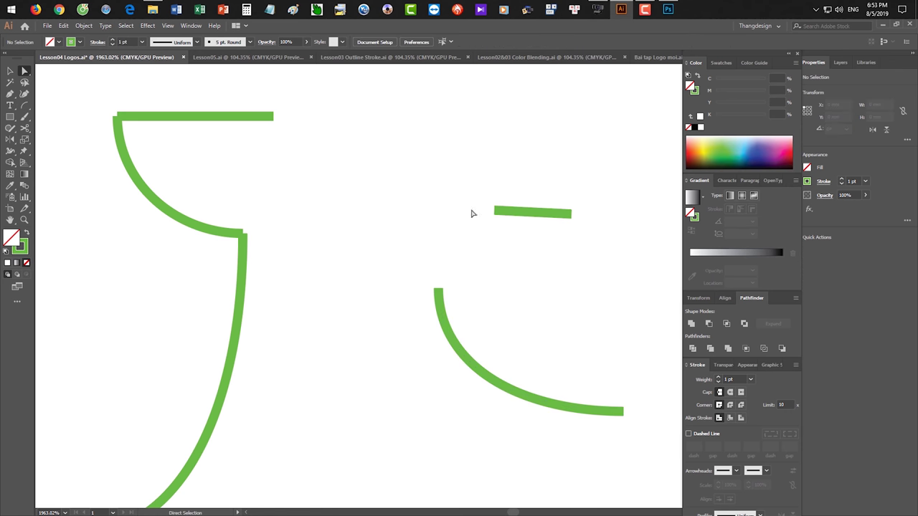
pyautogui.moveTo(461, 175); pyautogui.dragTo(515, 238)
pyautogui.moveTo(411, 265); pyautogui.dragTo(460, 304)
pyautogui.click(84, 25)
pyautogui.moveTo(111, 246)
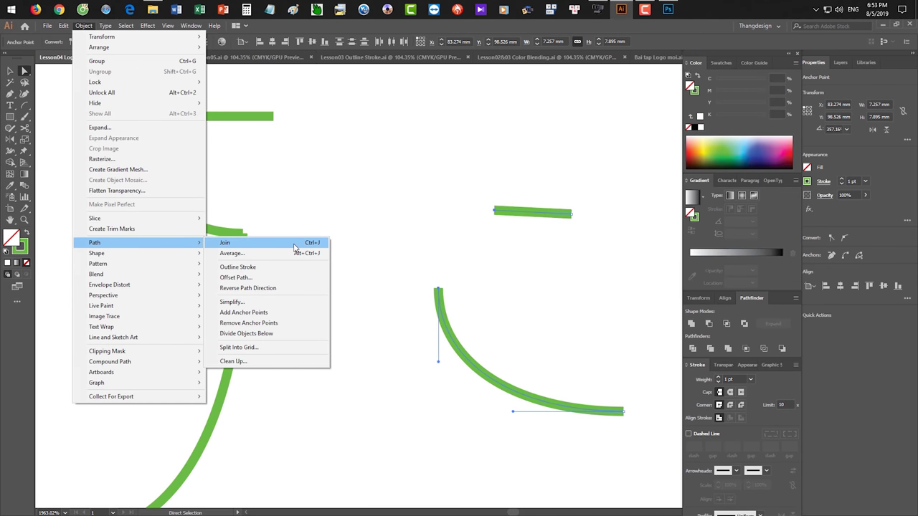
pyautogui.click(295, 247)
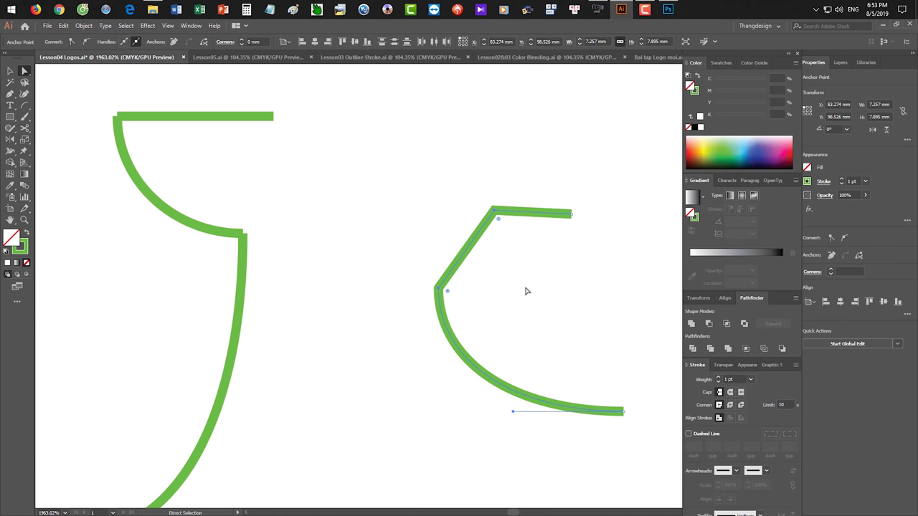
# Undo the join, move the test arc's upper endpoint onto the line's left endpoint and join the two there
pyautogui.hotkey('ctrl', 'z')
pyautogui.moveTo(438, 289); pyautogui.dragTo(508, 231)
pyautogui.hotkey('ctrl', 'j')
pyautogui.click(450, 296)
# Delete the test line and arc beside the half glass
pyautogui.press('v')
pyautogui.click(586, 389)
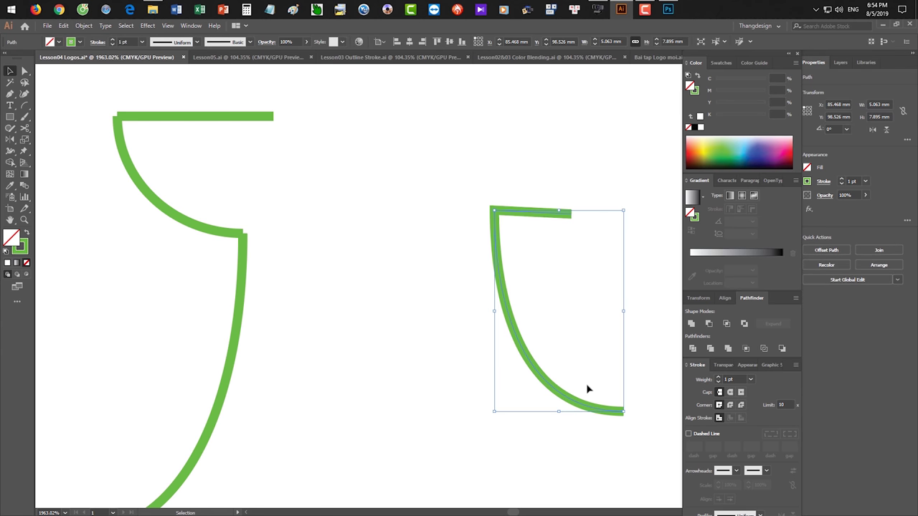
pyautogui.press('Delete')
# Join the half glass's rim line, bowl arc, stem arc and base line at their three pairs of overlapping endpoints
pyautogui.moveTo(358, 275); pyautogui.dragTo(505, 273)
pyautogui.scroll(-2, 476, 270)
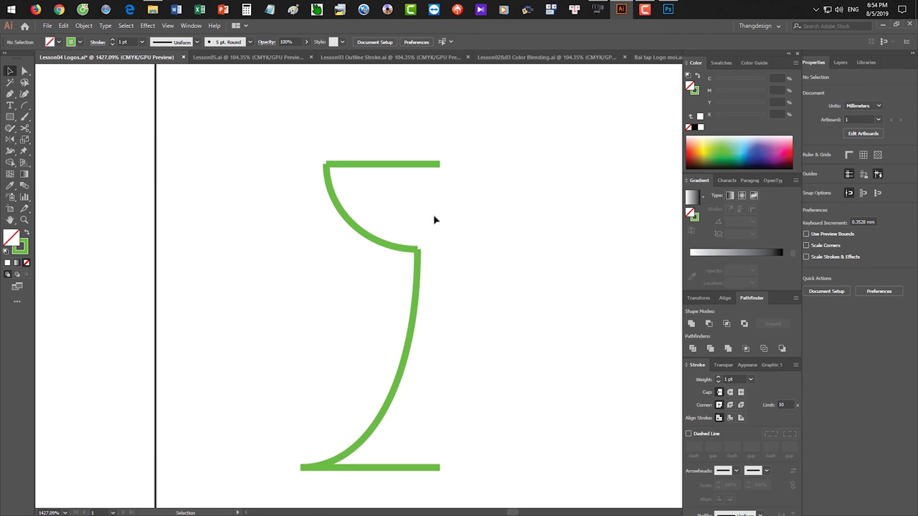
pyautogui.moveTo(459, 245); pyautogui.dragTo(441, 224)
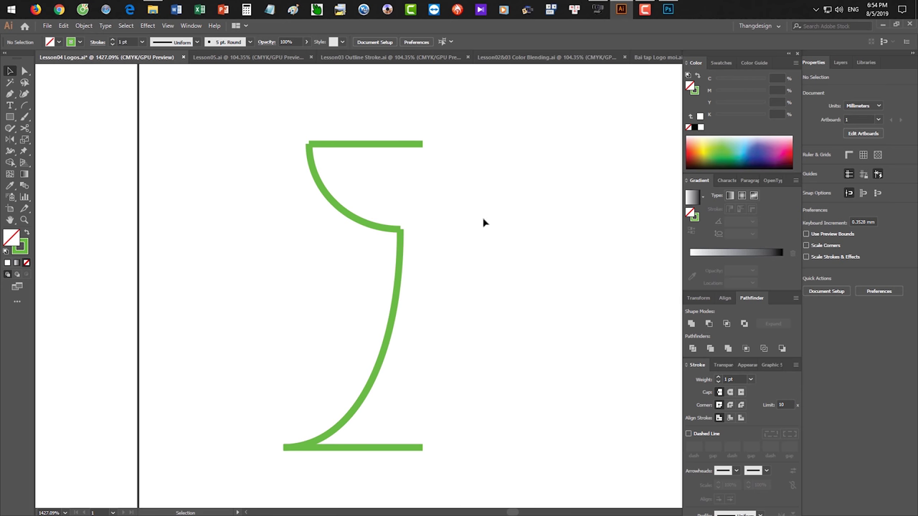
pyautogui.press('a')
pyautogui.moveTo(284, 122); pyautogui.dragTo(328, 170)
pyautogui.hotkey('ctrl', 'j')
pyautogui.moveTo(449, 259); pyautogui.dragTo(390, 207)
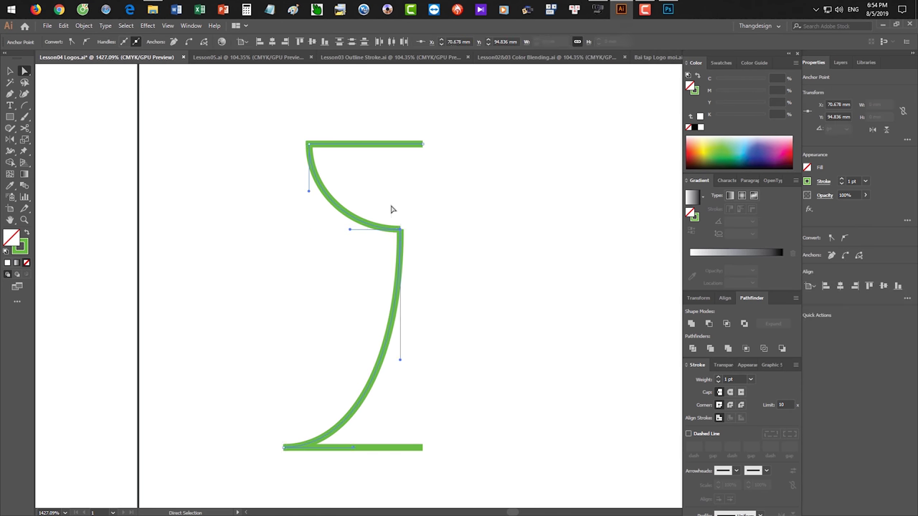
pyautogui.hotkey('ctrl', 'j')
pyautogui.moveTo(254, 414); pyautogui.dragTo(307, 483)
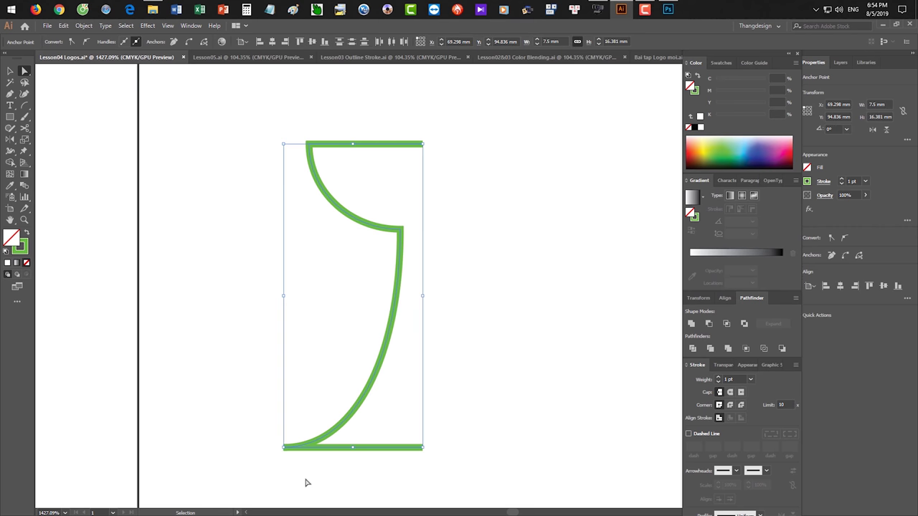
pyautogui.hotkey('ctrl', 'j')
pyautogui.click(494, 429)
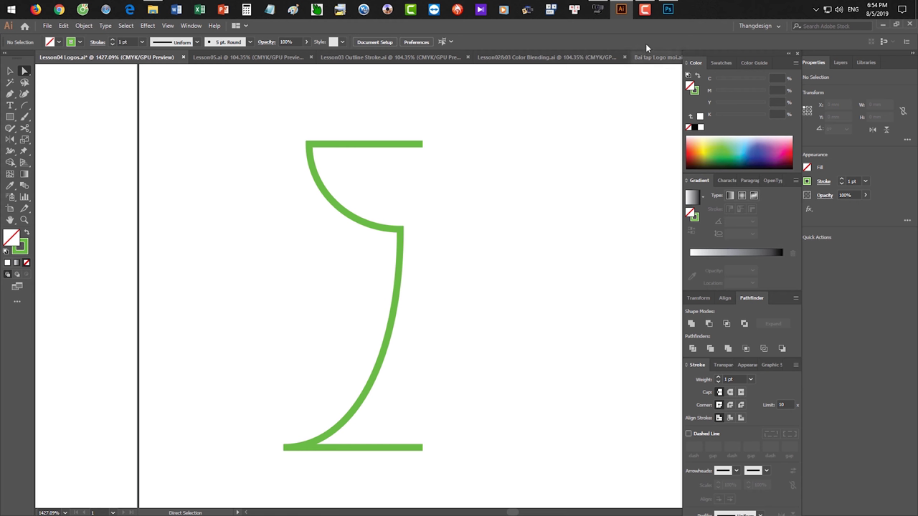
# Switch to Photoshop and add a second red underline beneath the Join command on the screenshot
pyautogui.click(668, 10)
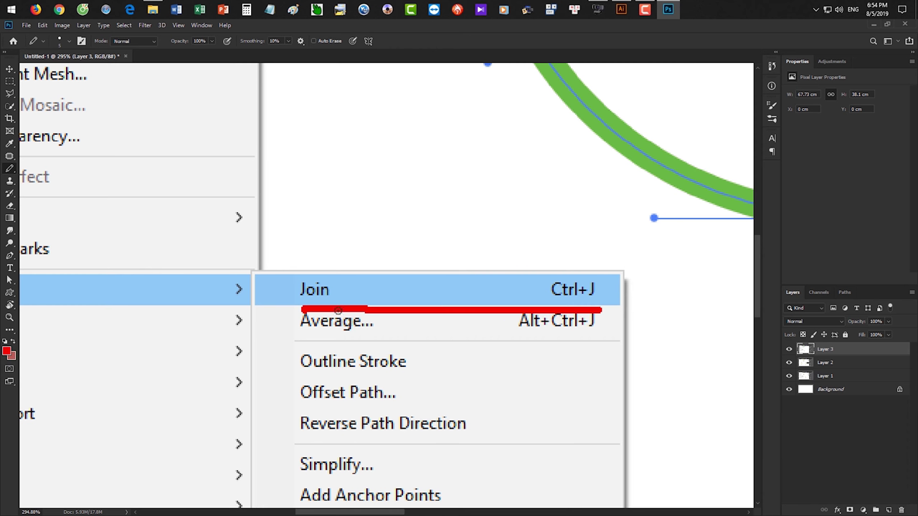
pyautogui.moveTo(299, 304); pyautogui.dragTo(550, 308)
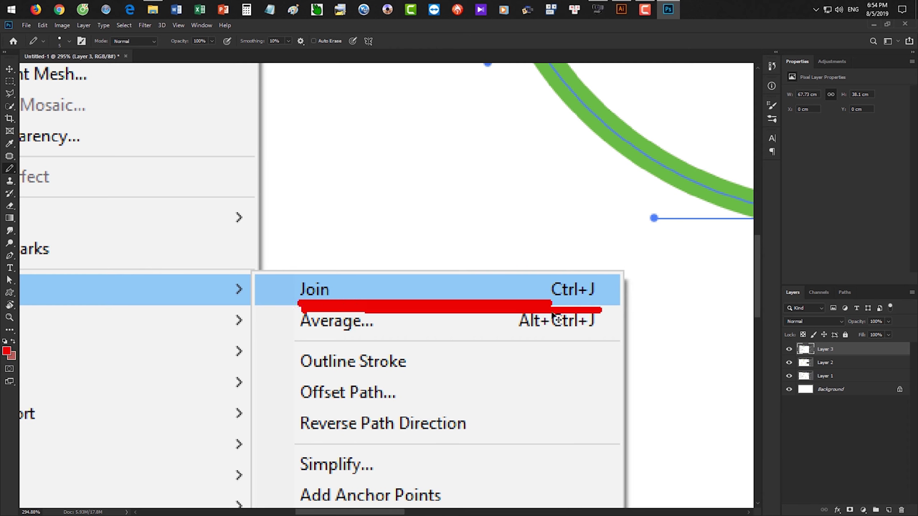
# Undo the last red underline stroke, switch to Illustrator and undo the recent edits to the green half-goblet outline
pyautogui.hotkey('ctrl', 'z')
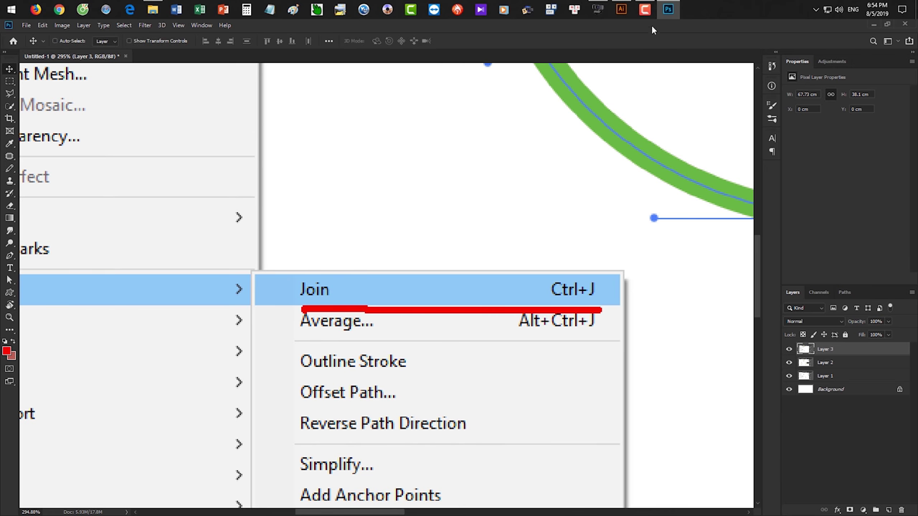
pyautogui.click(621, 8)
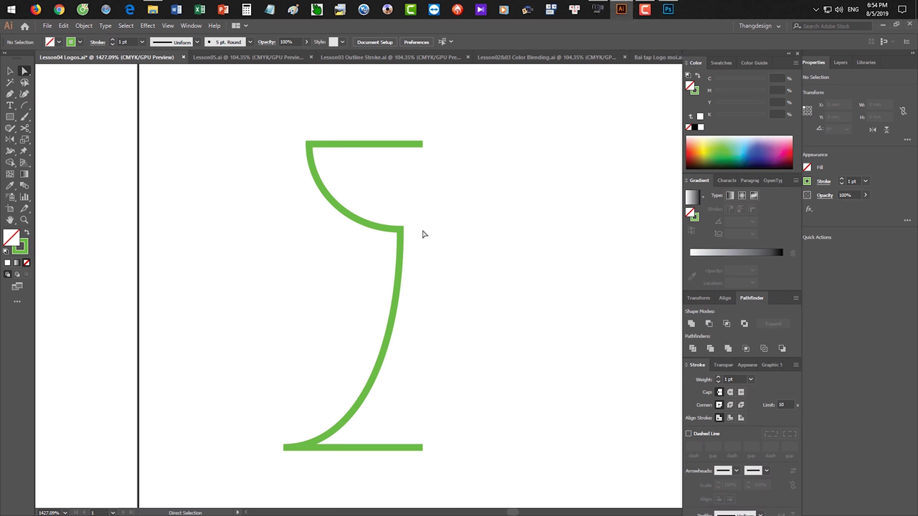
pyautogui.hotkey('ctrl', 'z')
pyautogui.hotkey('ctrl', 'z')
pyautogui.hotkey('ctrl', 'z')
pyautogui.hotkey('ctrl', 'z')
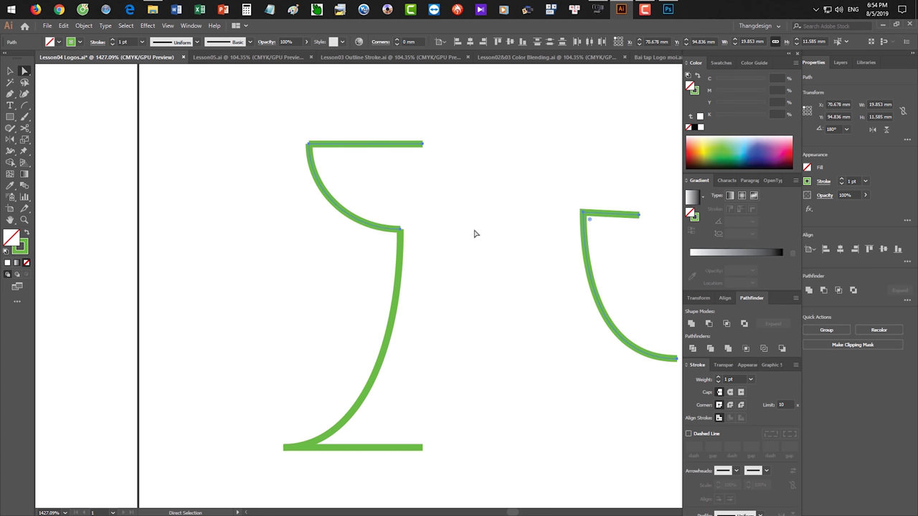
# Join the top rim line to the bowl curve at the outline's upper-left corner
pyautogui.click(475, 234)
pyautogui.moveTo(267, 123); pyautogui.dragTo(327, 160)
pyautogui.click(268, 116)
pyautogui.hotkey('ctrl', 'j')
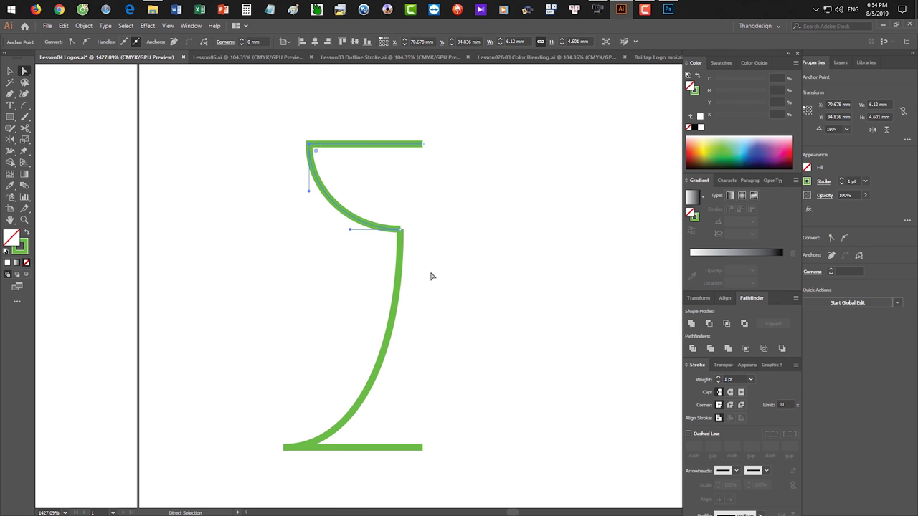
# Join the stem curve to the base line at the outline's lower-left corner and deselect it
pyautogui.moveTo(248, 425); pyautogui.dragTo(298, 475)
pyautogui.hotkey('ctrl', 'j')
pyautogui.press('v')
pyautogui.click(485, 387)
pyautogui.moveTo(498, 364); pyautogui.dragTo(466, 322)
pyautogui.moveTo(449, 265); pyautogui.dragTo(432, 209)
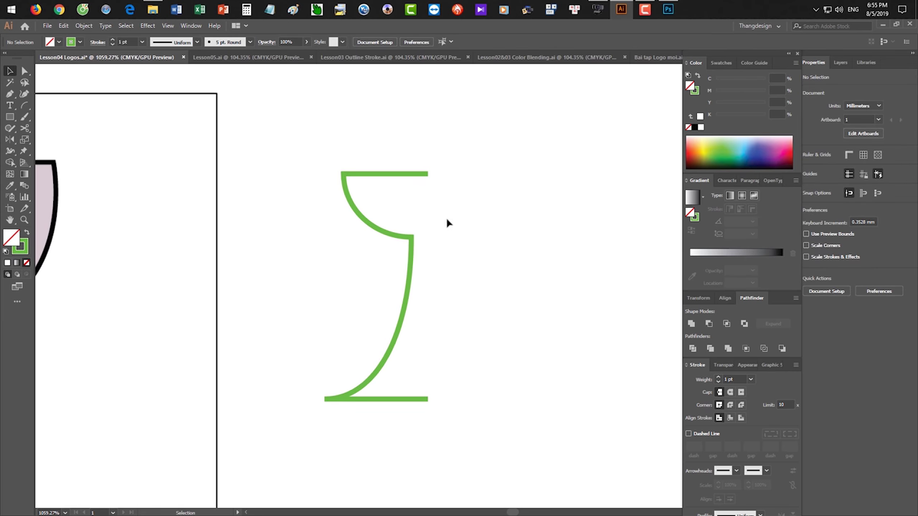
# Reflect a copy of the half-goblet outline across the vertical axis through the rim line's open right end
pyautogui.moveTo(309, 147); pyautogui.dragTo(411, 211)
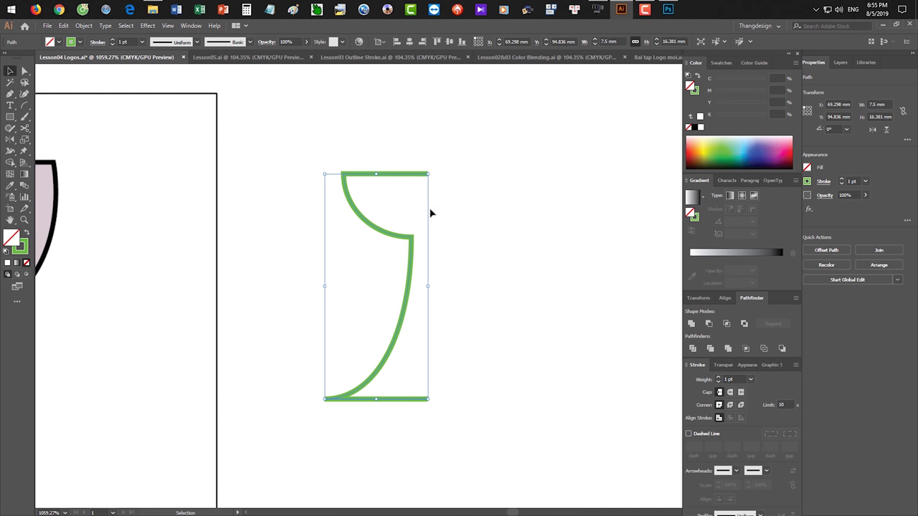
pyautogui.press('o')
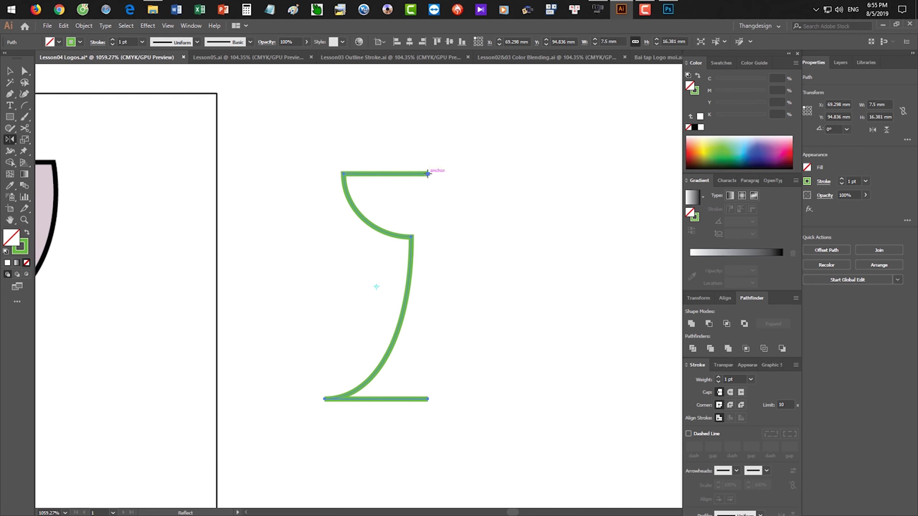
pyautogui.moveTo(386, 175); pyautogui.dragTo(502, 182)
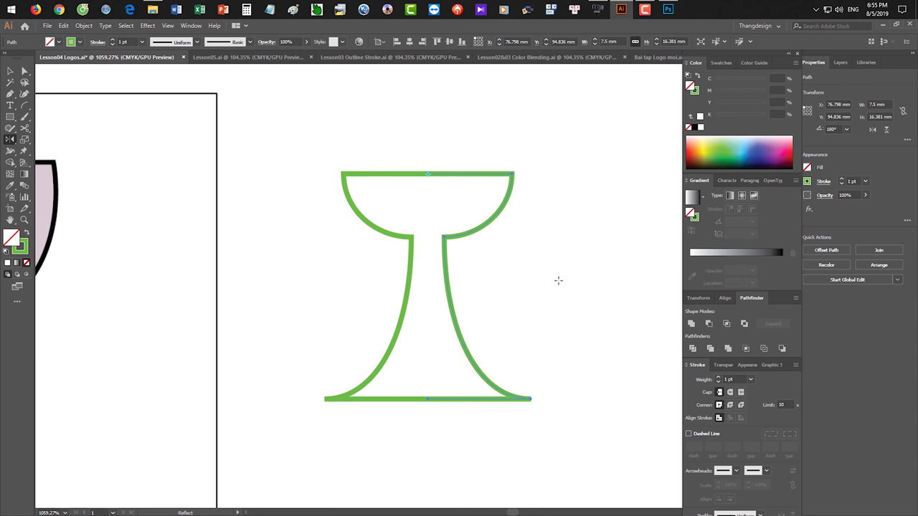
pyautogui.keyDown('ctrl'); pyautogui.click(558, 282); pyautogui.keyUp('ctrl')
pyautogui.keyDown('ctrl'); pyautogui.keyDown('alt'); pyautogui.click(509, 274); pyautogui.keyUp('alt'); pyautogui.keyUp('ctrl')
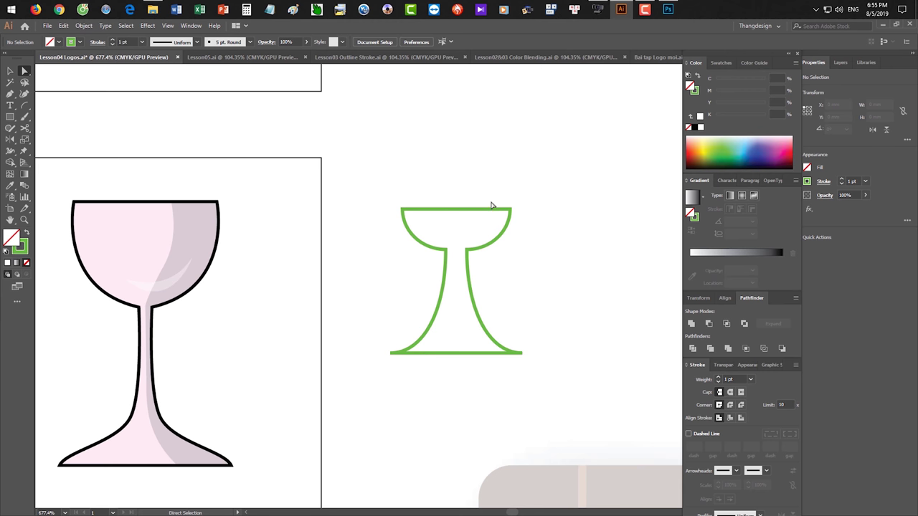
# Join the two goblet halves at the centre of the rim and the centre of the base into one closed path
pyautogui.moveTo(465, 221); pyautogui.dragTo(464, 221)
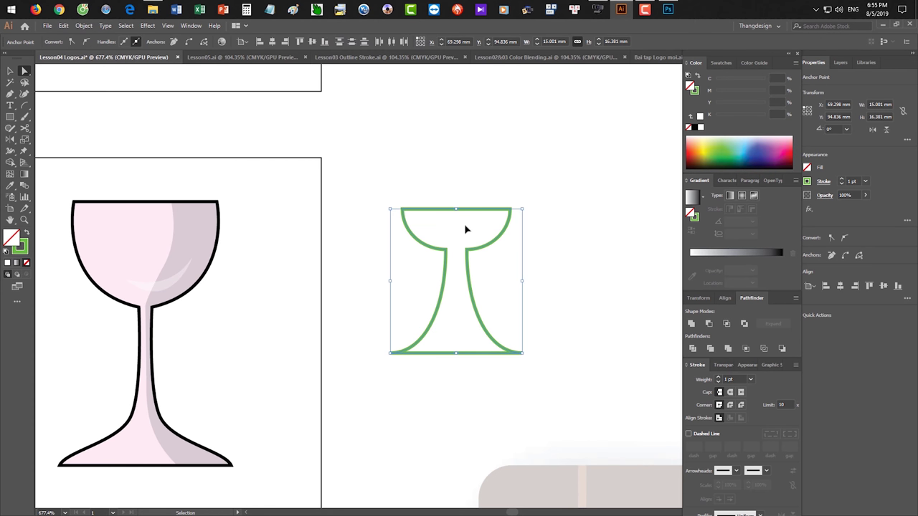
pyautogui.hotkey('ctrl', 'j')
pyautogui.moveTo(468, 400); pyautogui.dragTo(444, 347)
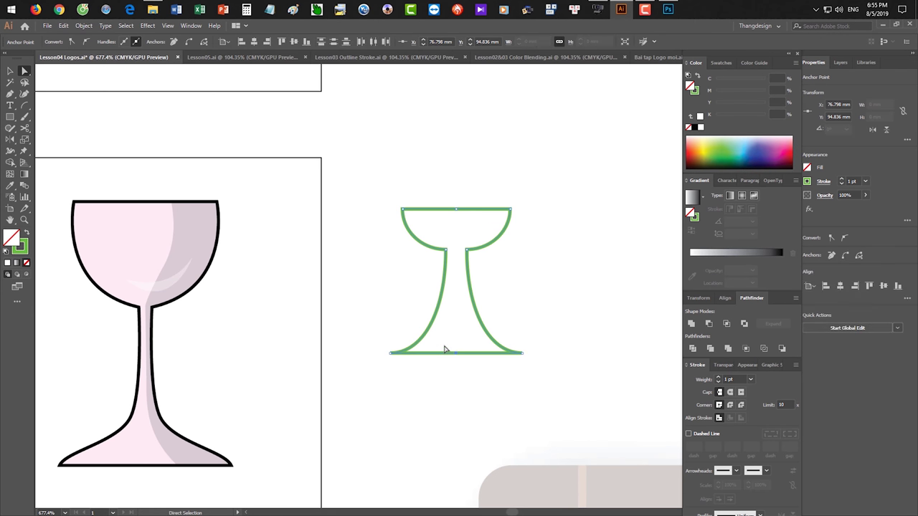
pyautogui.hotkey('ctrl', 'j')
pyautogui.press('v')
pyautogui.click(544, 387)
pyautogui.moveTo(532, 356); pyautogui.dragTo(545, 301)
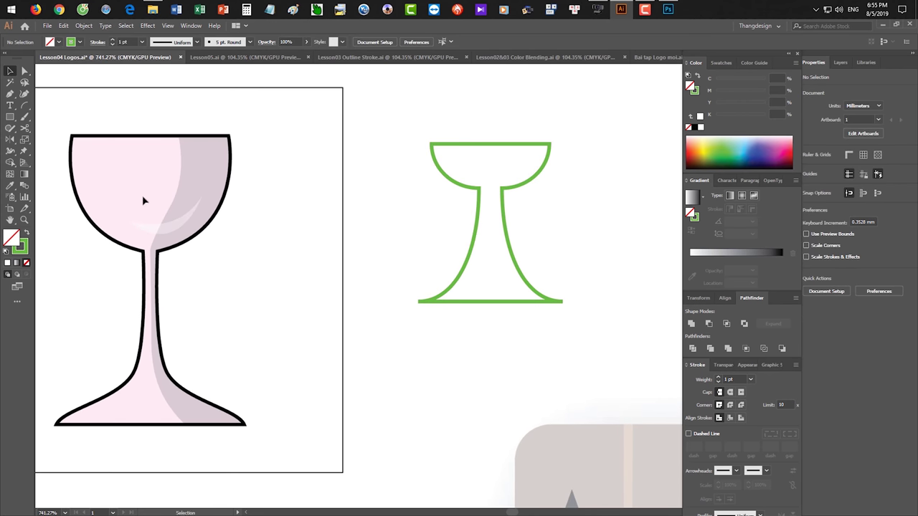
# Swap the goblet's fill and stroke so the shape has a green fill and no stroke
pyautogui.click(436, 185)
pyautogui.hotkey('shift', 'x')
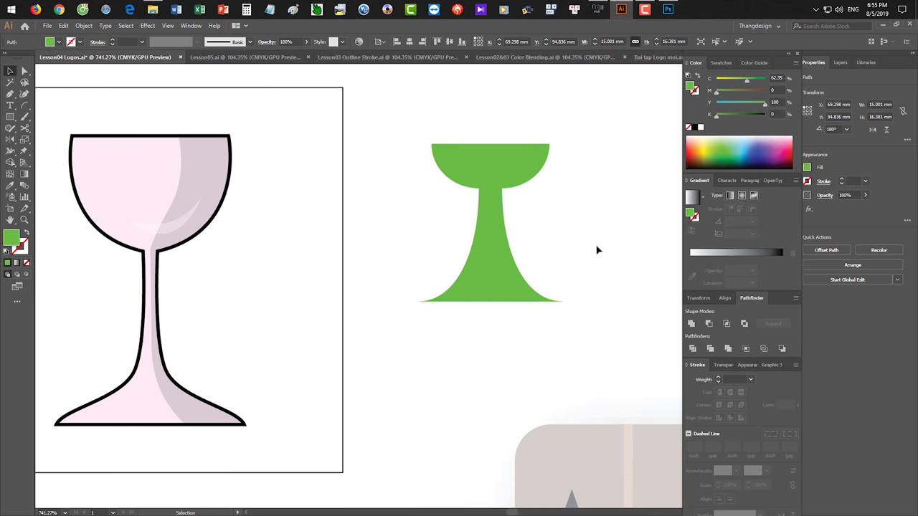
pyautogui.click(586, 272)
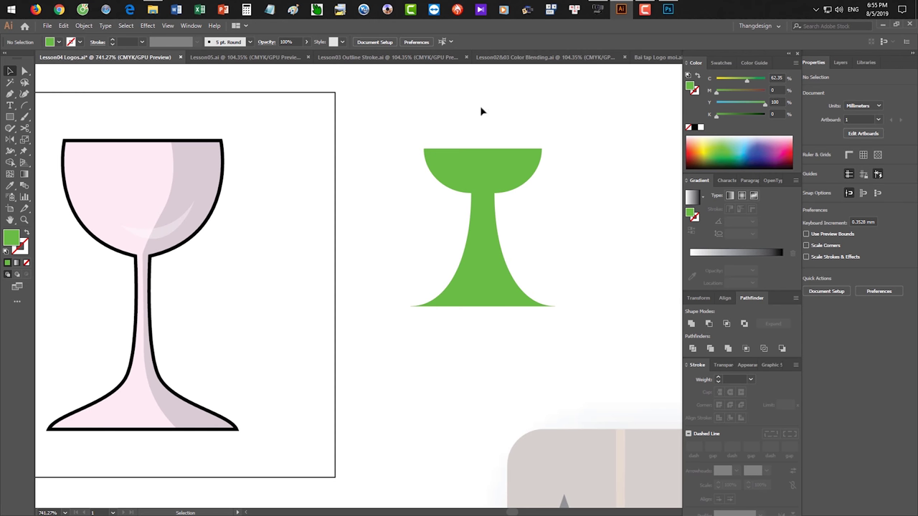
# Draw a closed, curved shading shape over the goblet's right side with the Pen tool and fill it with teal
pyautogui.press('p')
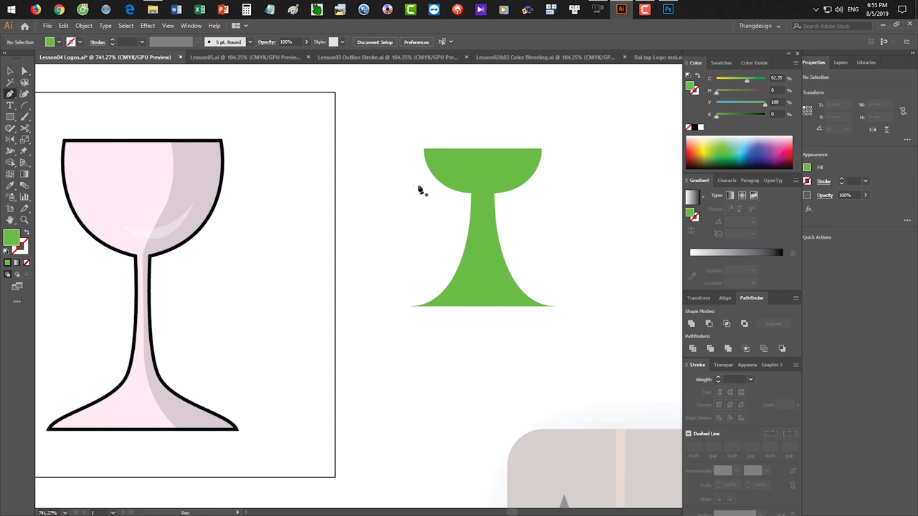
pyautogui.moveTo(507, 124); pyautogui.dragTo(518, 319)
pyautogui.hotkey('ctrl', 'z')
pyautogui.click(572, 345)
pyautogui.click(597, 328)
pyautogui.moveTo(610, 231); pyautogui.dragTo(605, 202)
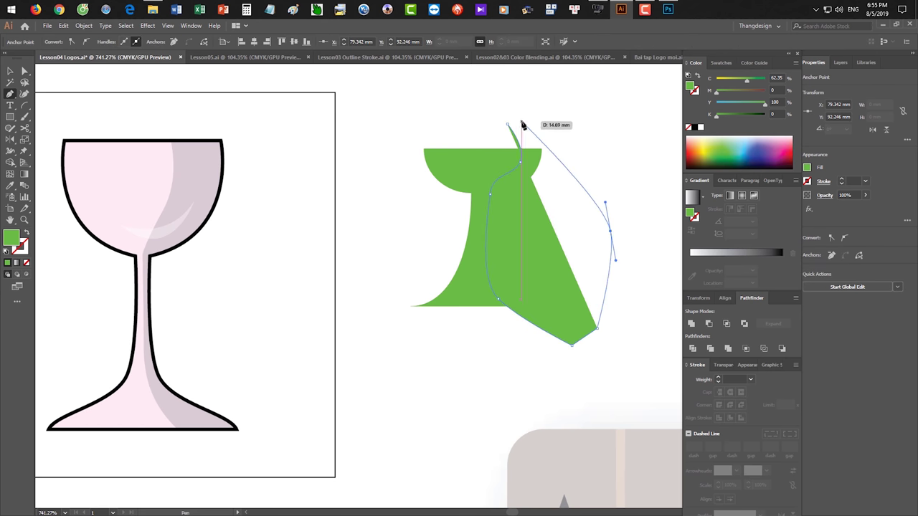
pyautogui.moveTo(509, 125); pyautogui.dragTo(486, 139)
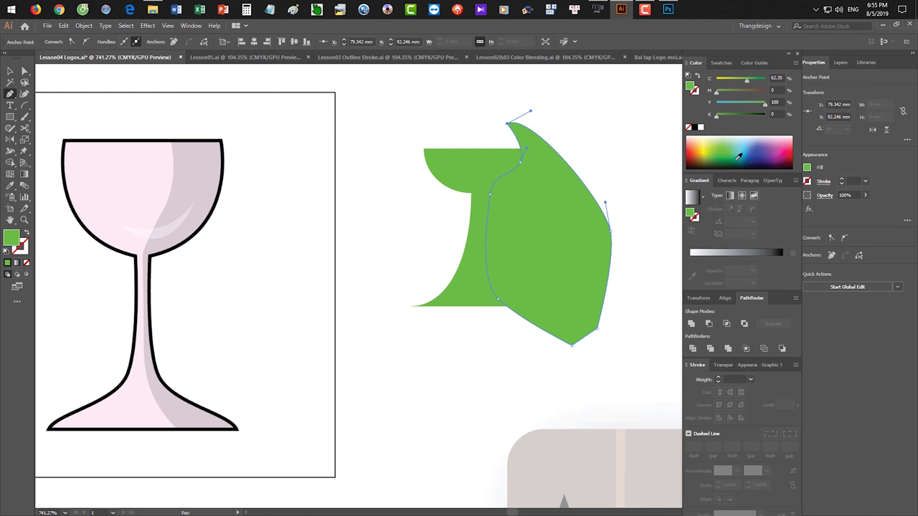
pyautogui.click(737, 156)
pyautogui.press('v')
pyautogui.click(601, 146)
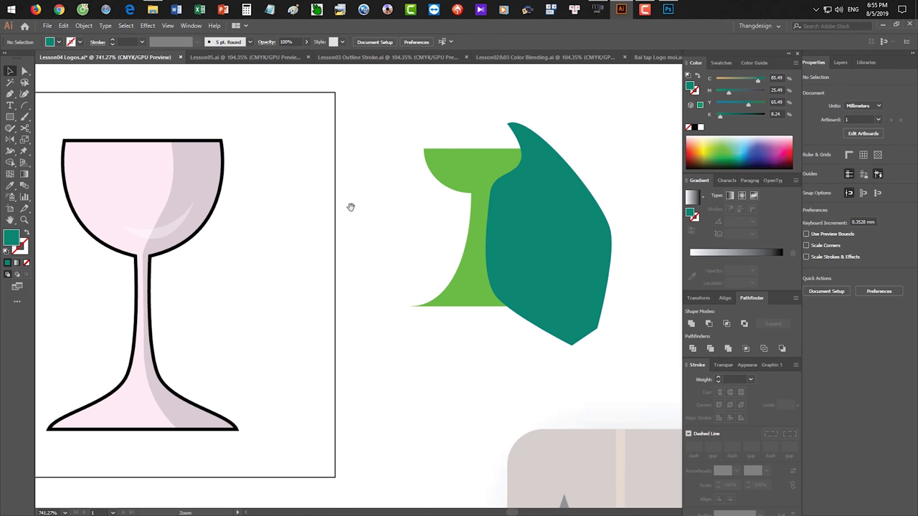
# Copy the green goblet, then intersect it with the teal shape so only the overlap is kept
pyautogui.click(463, 172)
pyautogui.click(426, 133)
pyautogui.click(449, 169)
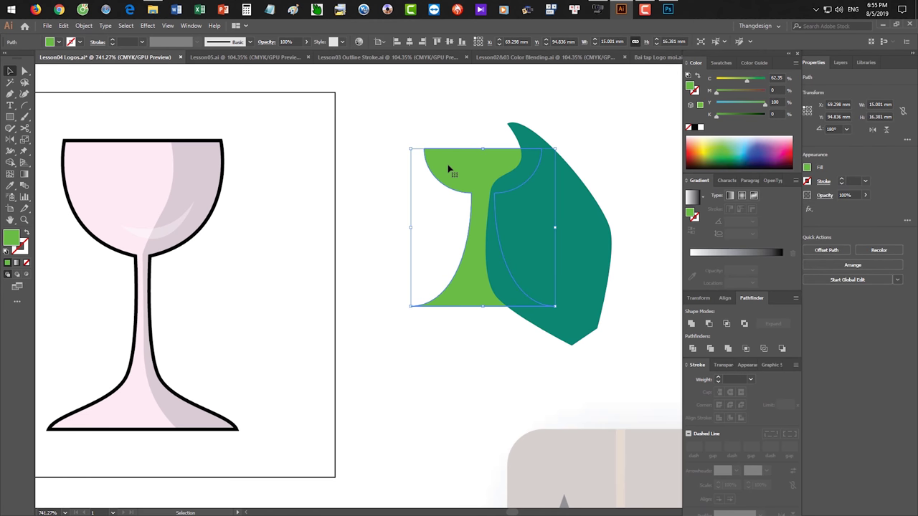
pyautogui.moveTo(431, 103); pyautogui.dragTo(652, 282)
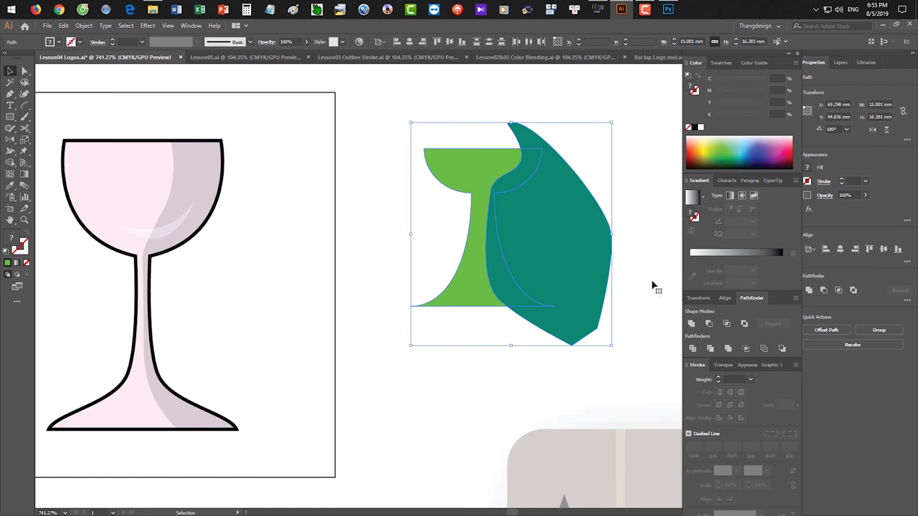
pyautogui.click(727, 325)
pyautogui.click(624, 320)
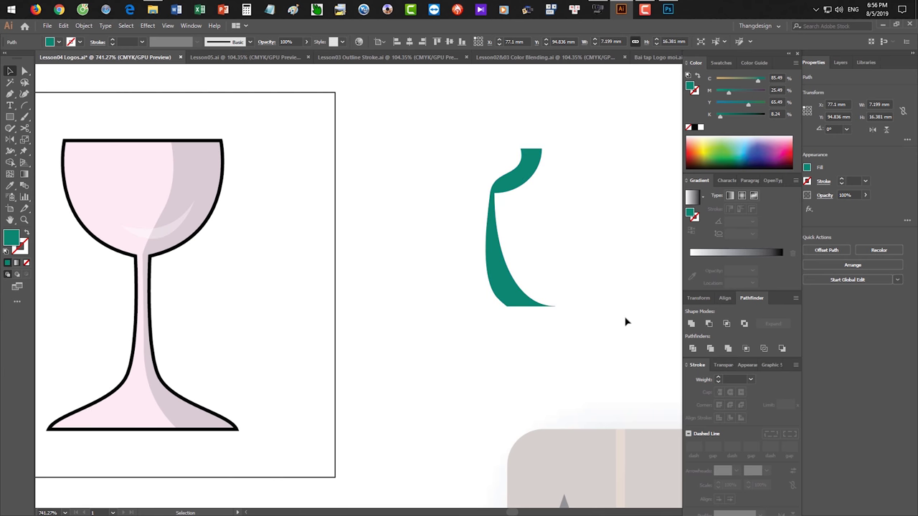
# Paste the copied green goblet in place behind the teal shading piece and deselect it
pyautogui.press('a')
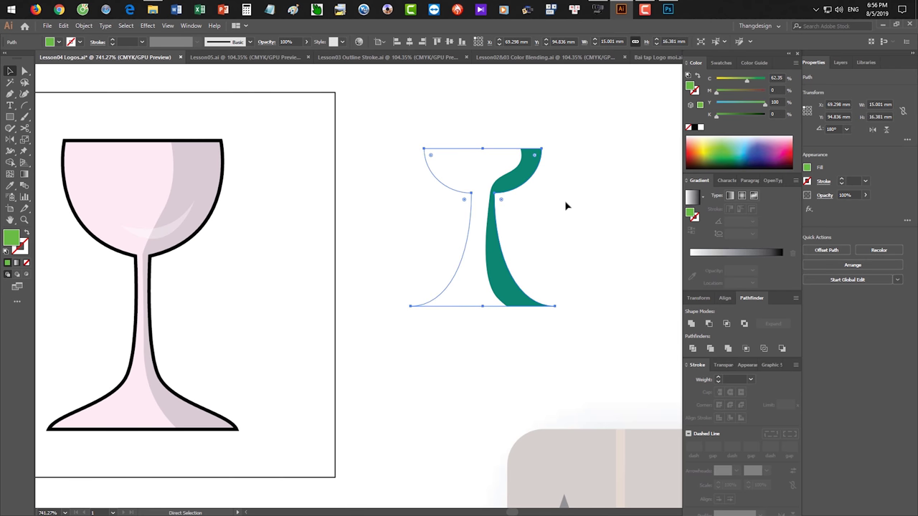
pyautogui.hotkey('ctrl', ']')
pyautogui.click(574, 212)
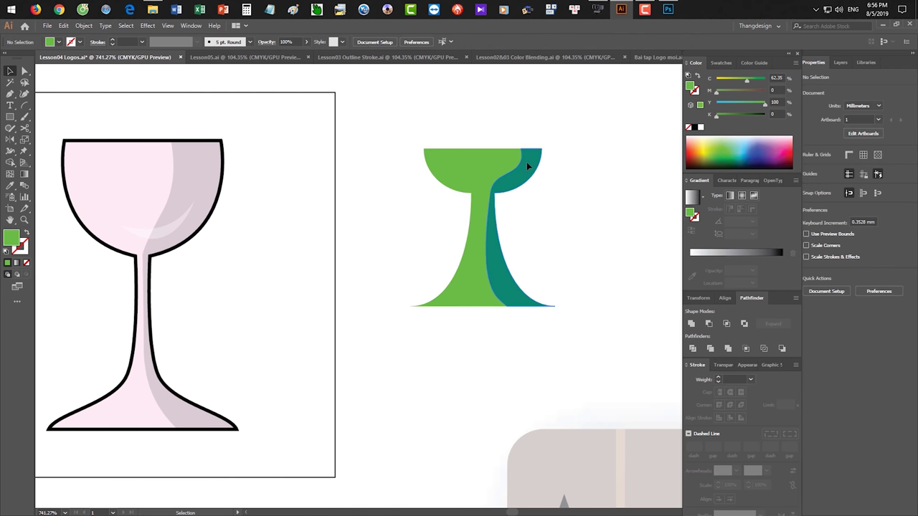
# Recolour the teal shading piece with the goblet's sampled green and set its black (K) value to 14%
pyautogui.click(526, 161)
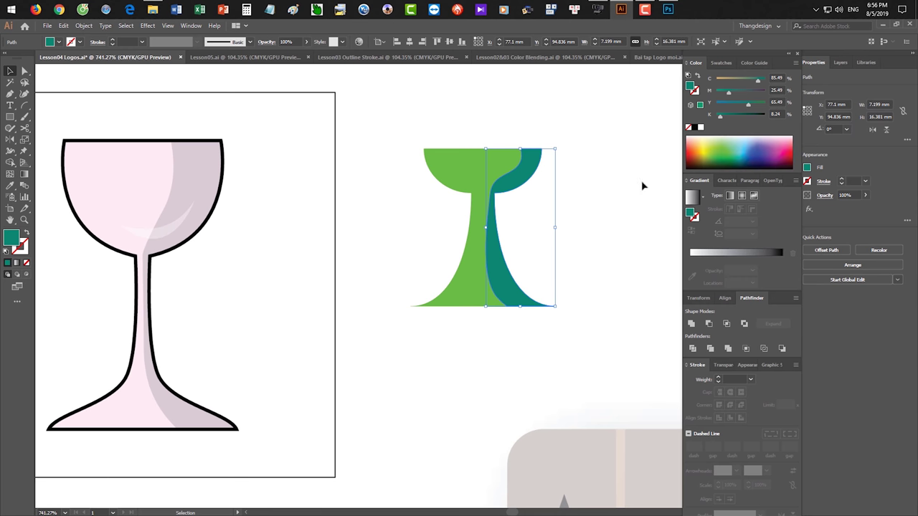
pyautogui.keyDown('shift'); pyautogui.click(482, 163); pyautogui.keyUp('shift')
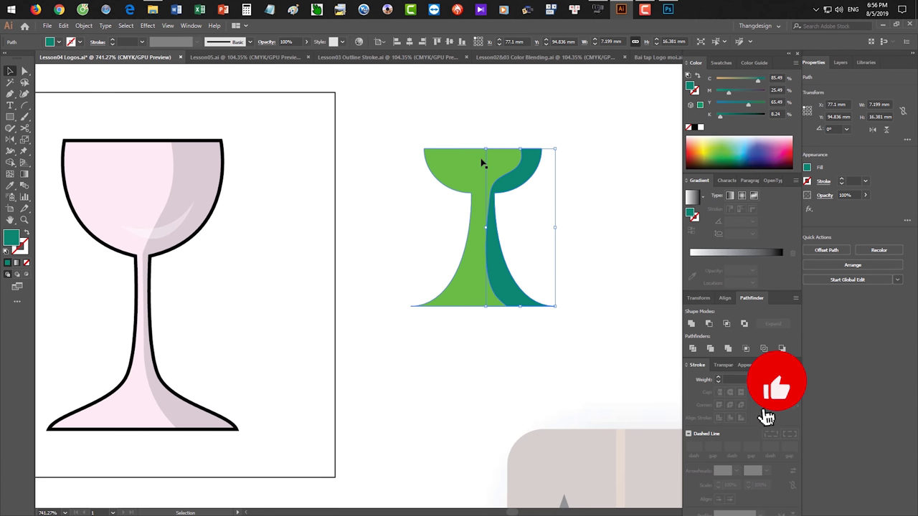
pyautogui.press('i')
pyautogui.click(477, 160)
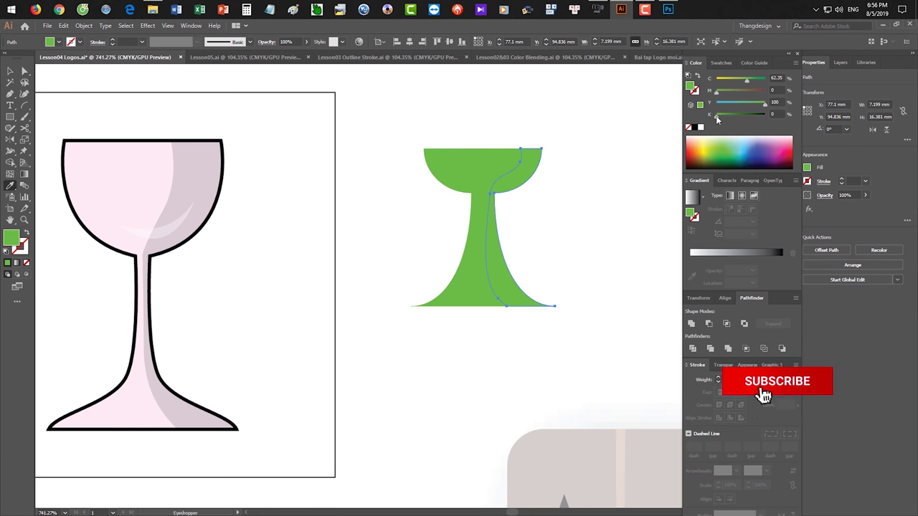
pyautogui.moveTo(717, 116); pyautogui.dragTo(723, 116)
pyautogui.press('v')
pyautogui.click(611, 235)
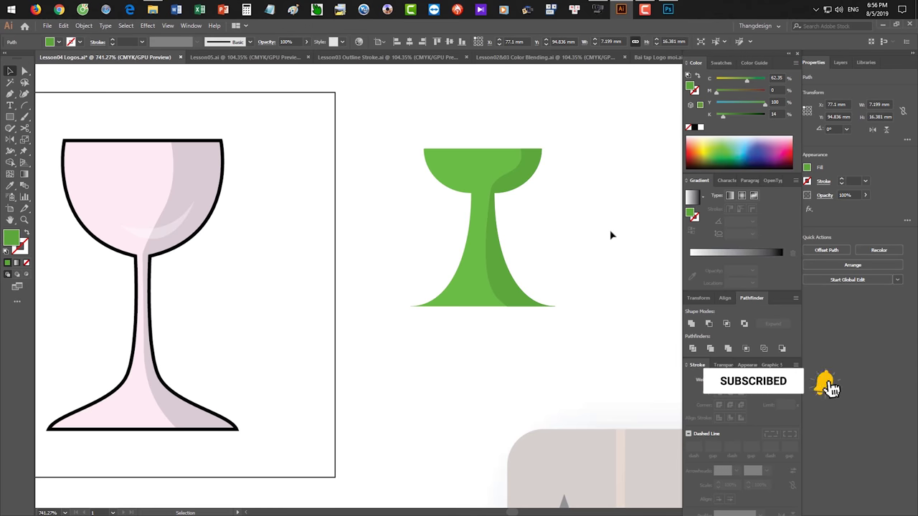
# Give the main green goblet shape a black 1 pt stroke
pyautogui.scroll(3, 573, 222)
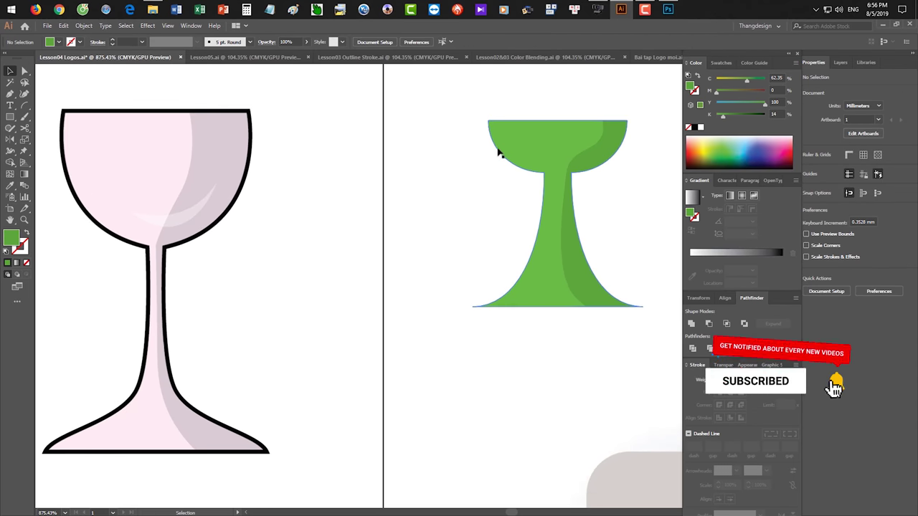
pyautogui.click(501, 150)
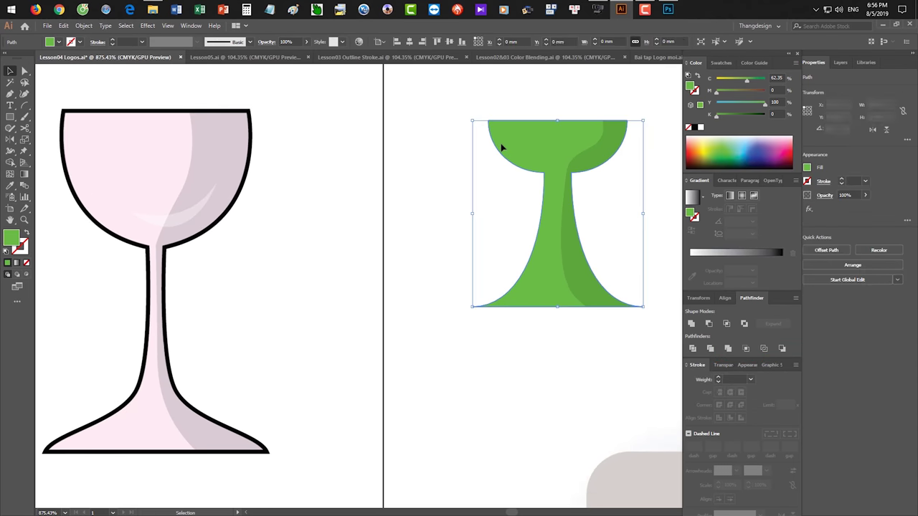
pyautogui.click(696, 127)
pyautogui.scroll(4, 590, 164)
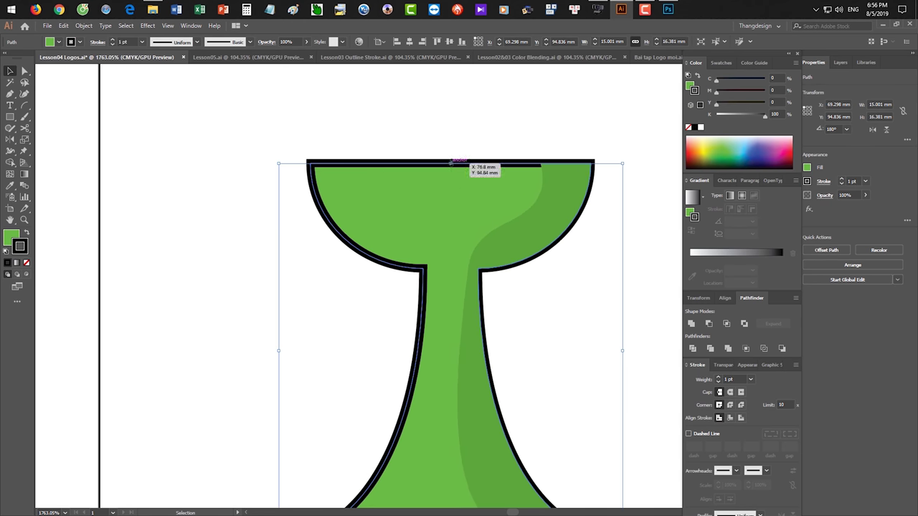
# Align the goblet's black stroke to the outside of its path and deselect the shape
pyautogui.moveTo(375, 180); pyautogui.dragTo(655, 175)
pyautogui.moveTo(216, 182); pyautogui.dragTo(375, 182)
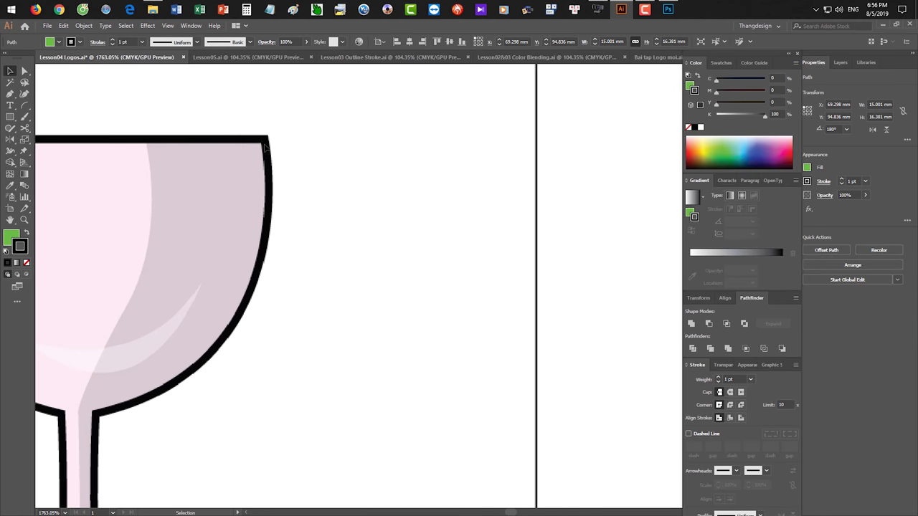
pyautogui.hscroll(6, 267, 185)
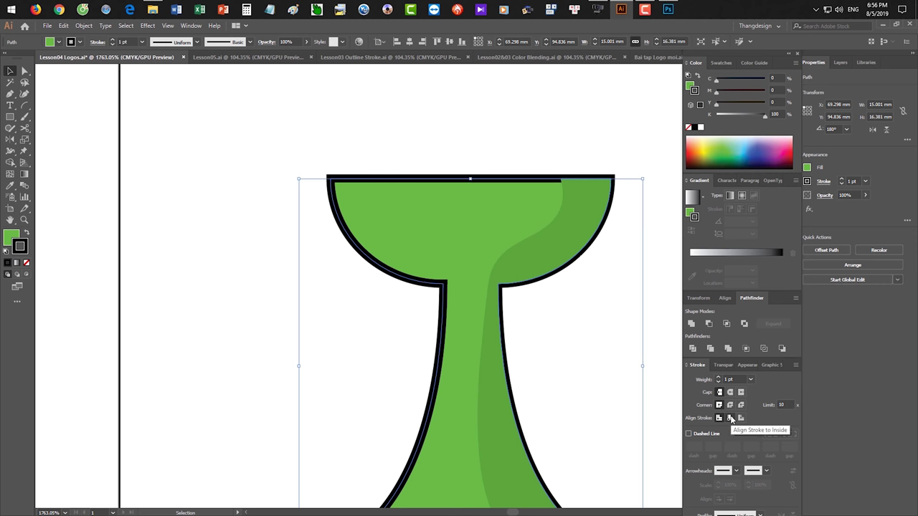
pyautogui.click(730, 418)
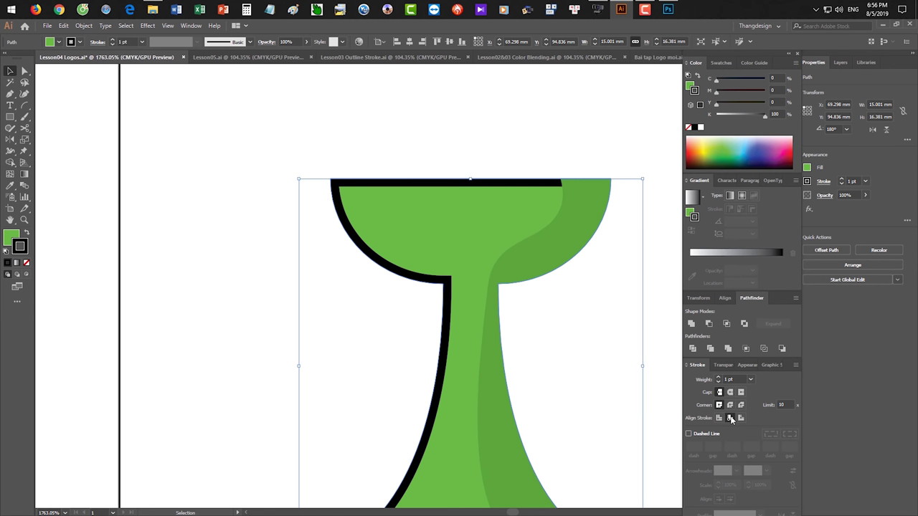
pyautogui.click(741, 418)
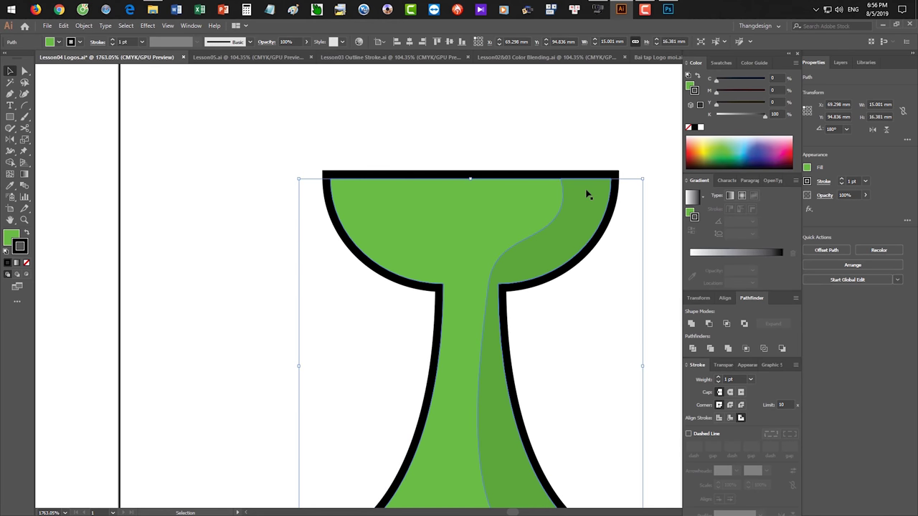
pyautogui.click(590, 153)
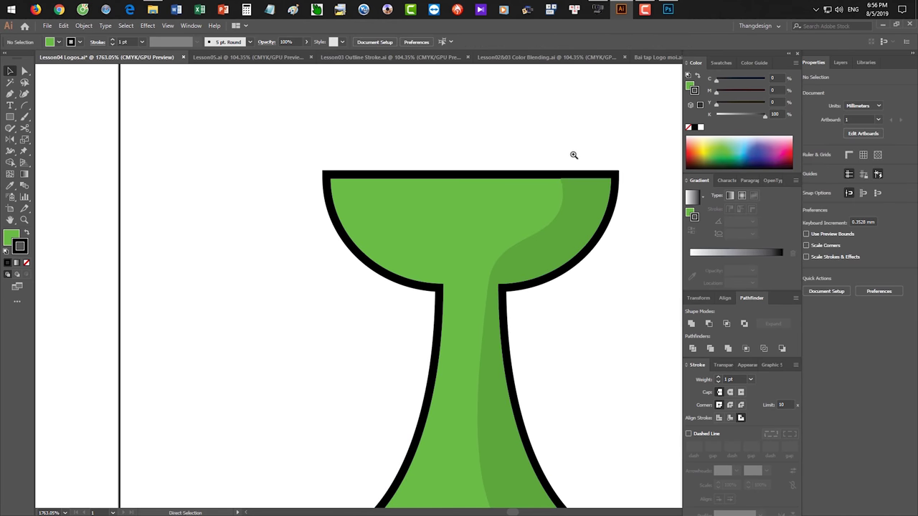
# Compare the outlined green goblet with the pink reference glass, including its highlight and shading
pyautogui.hotkey('ctrl', 'space')
pyautogui.moveTo(569, 158); pyautogui.dragTo(477, 172)
pyautogui.hotkey('ctrl', 'space')
pyautogui.moveTo(540, 184); pyautogui.dragTo(520, 275)
pyautogui.moveTo(352, 241); pyautogui.dragTo(529, 164)
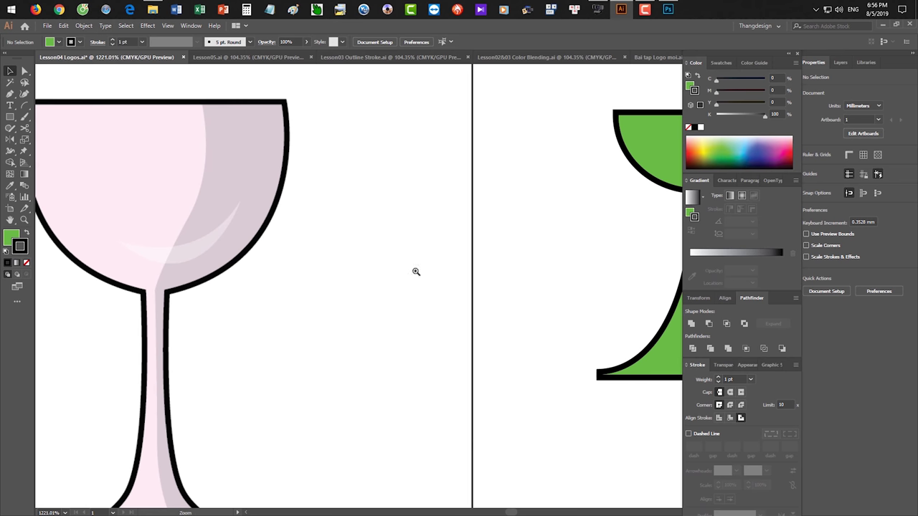
pyautogui.moveTo(419, 269); pyautogui.dragTo(377, 280)
pyautogui.moveTo(470, 278); pyautogui.dragTo(366, 261)
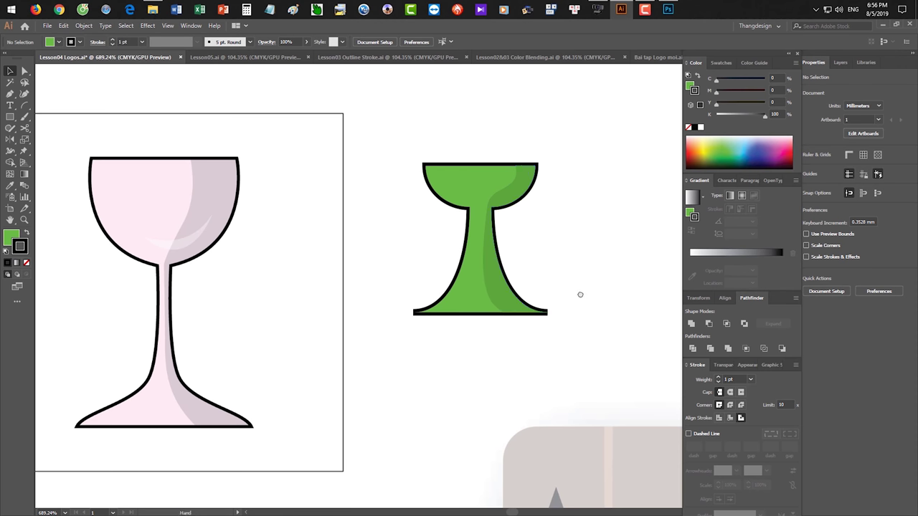
# Draw an open curved path through four anchor points in the empty area beside the goblet, with a green stroke and no fill, and deselect it
pyautogui.moveTo(581, 294); pyautogui.dragTo(322, 270)
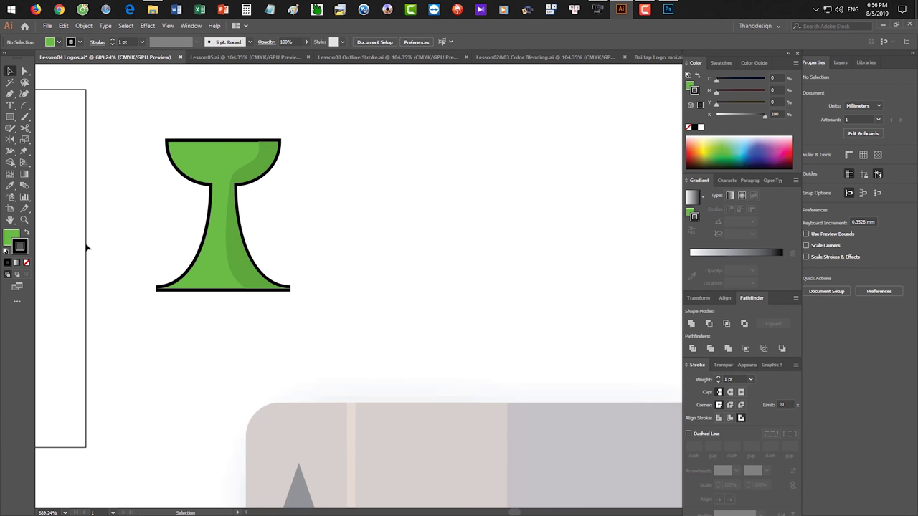
pyautogui.press('/')
pyautogui.press('p')
pyautogui.moveTo(395, 208); pyautogui.dragTo(431, 201)
pyautogui.moveTo(514, 202); pyautogui.dragTo(525, 265)
pyautogui.moveTo(457, 344); pyautogui.dragTo(399, 335)
pyautogui.moveTo(324, 284)
pyautogui.mouseDown()
pyautogui.moveTo(338, 238)
pyautogui.moveTo(329, 261)
pyautogui.mouseUp()
pyautogui.hotkey('shift', 'x')
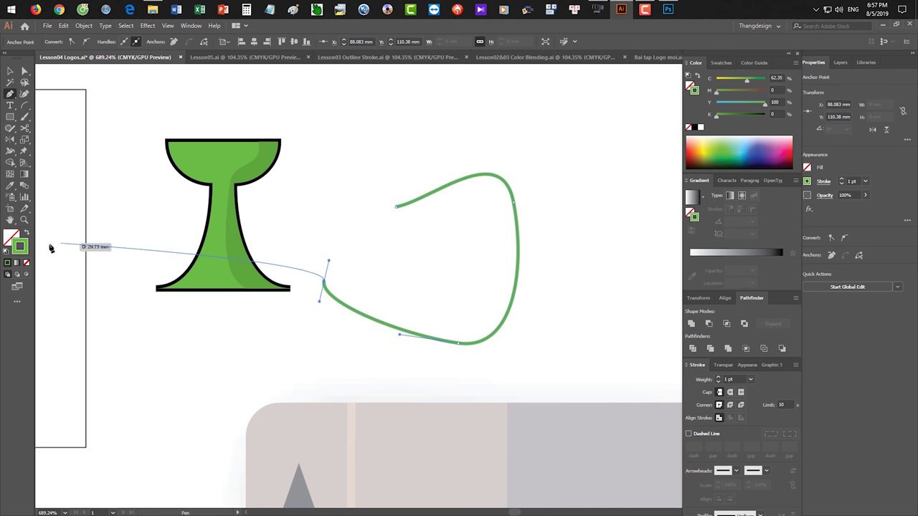
pyautogui.press('Escape')
pyautogui.press('v')
pyautogui.click(303, 198)
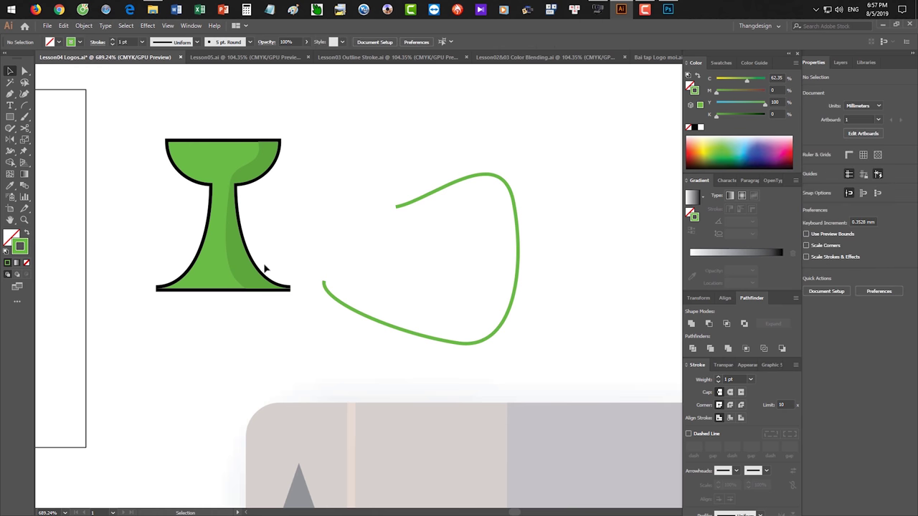
# Draw an ellipse about 8 mm wide and 7 mm high beside the goblet's stem
pyautogui.press('space')
pyautogui.moveTo(218, 239); pyautogui.dragTo(342, 235)
pyautogui.moveTo(253, 232); pyautogui.dragTo(311, 230)
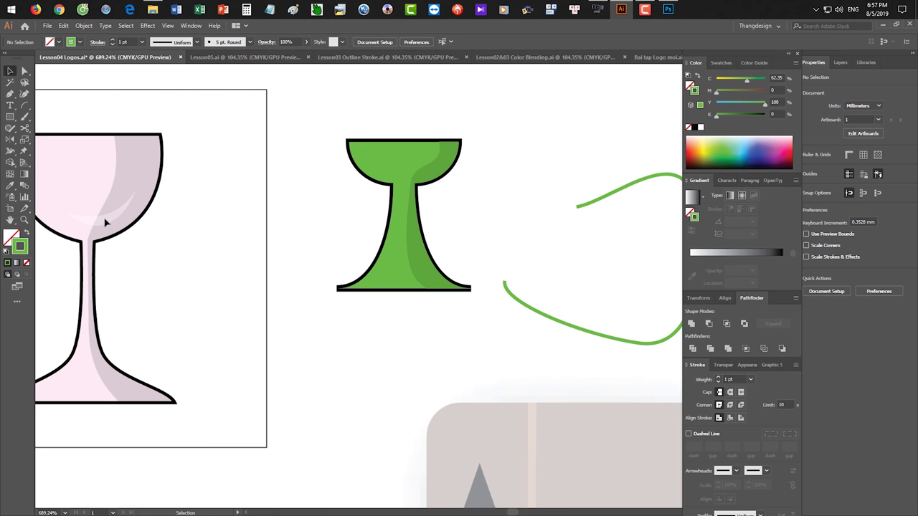
pyautogui.hotkey('ctrl', 'space')
pyautogui.moveTo(380, 207); pyautogui.dragTo(418, 215)
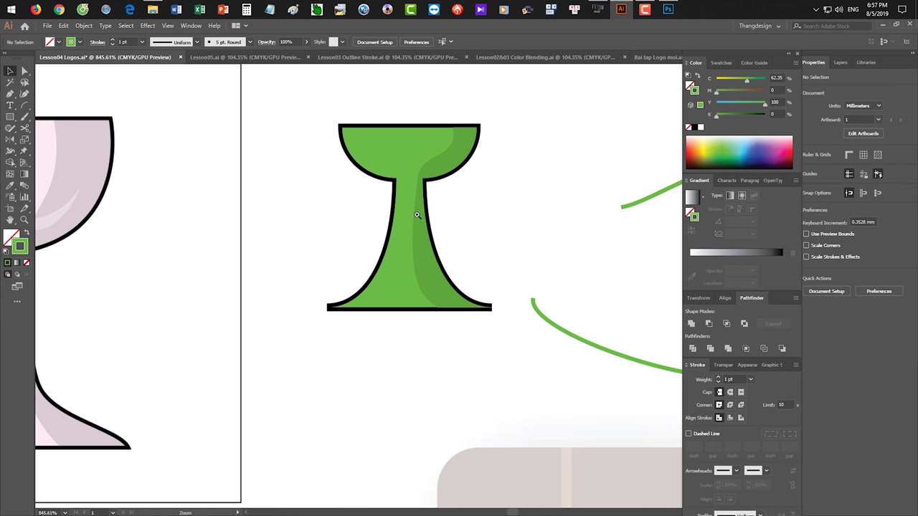
pyautogui.press('space')
pyautogui.moveTo(193, 177); pyautogui.dragTo(281, 179)
pyautogui.moveTo(10, 116); pyautogui.dragTo(43, 135)
pyautogui.moveTo(386, 191); pyautogui.dragTo(474, 269)
pyautogui.press('v')
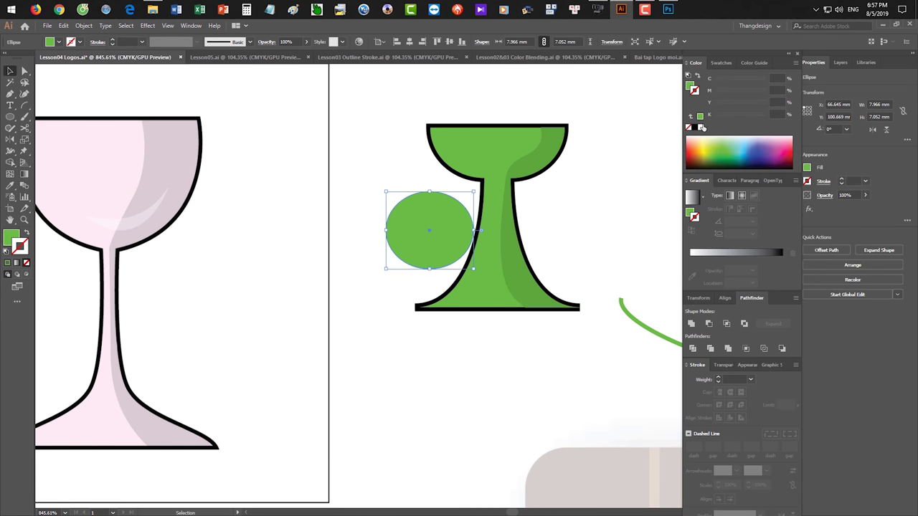
# Fill the ellipse white and place two overlapping white ellipses, about 8.9 mm by 8.4 mm, over the goblet's bowl
pyautogui.click(701, 128)
pyautogui.click(382, 178)
pyautogui.moveTo(438, 253); pyautogui.dragTo(539, 135)
pyautogui.moveTo(490, 98); pyautogui.dragTo(501, 121)
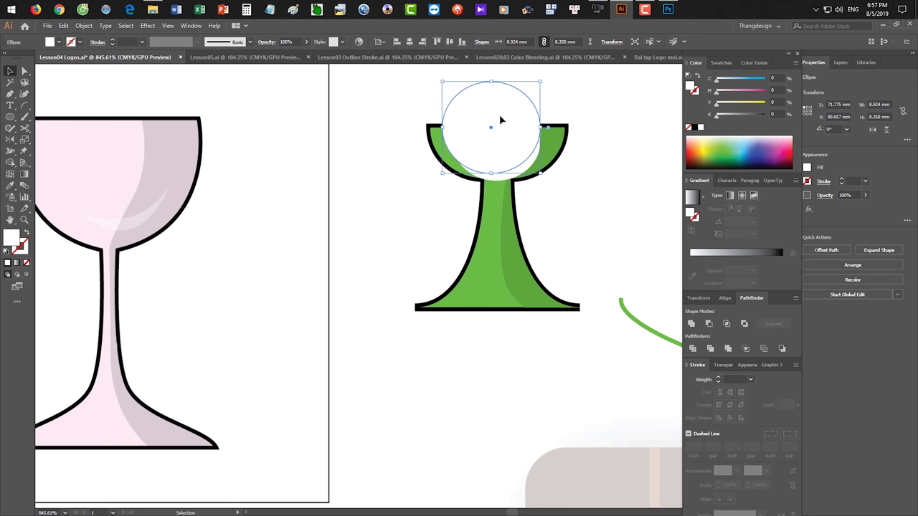
# Nudge the upper white ellipse into position and subtract it from the lower one to leave a white crescent in the bowl
pyautogui.press('Right')
pyautogui.press('Right')
pyautogui.hotkey('shift', 'Left')
pyautogui.press('Right')
pyautogui.press('Right')
pyautogui.press('Right')
pyautogui.press('Right')
pyautogui.press('Right')
pyautogui.press('Right')
pyautogui.press('Right')
pyautogui.hotkey('shift', 'Right')
pyautogui.press('Left')
pyautogui.press('Left')
pyautogui.press('Left')
pyautogui.press('Left')
pyautogui.press('Left')
pyautogui.press('Left')
pyautogui.press('Left')
pyautogui.press('Left')
pyautogui.press('Left')
pyautogui.press('Down')
pyautogui.press('Up')
pyautogui.scroll(1, 572, 203)
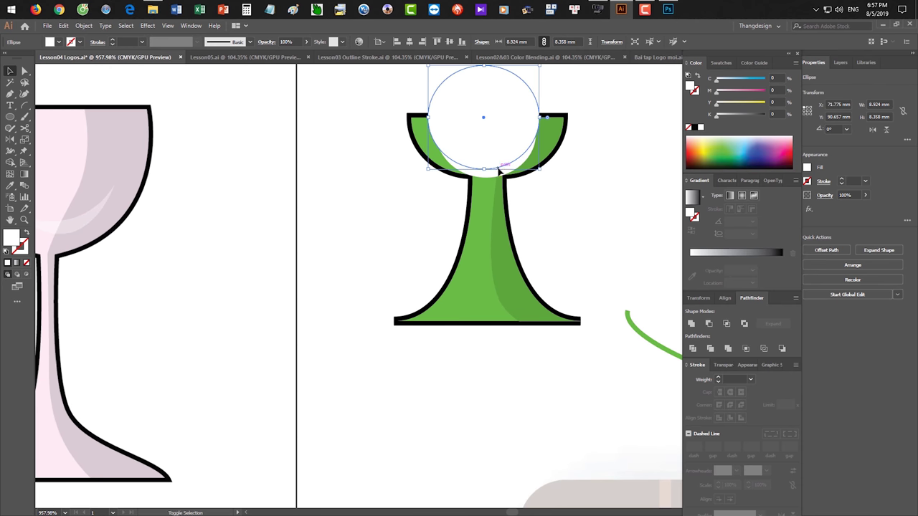
pyautogui.click(709, 324)
pyautogui.click(542, 192)
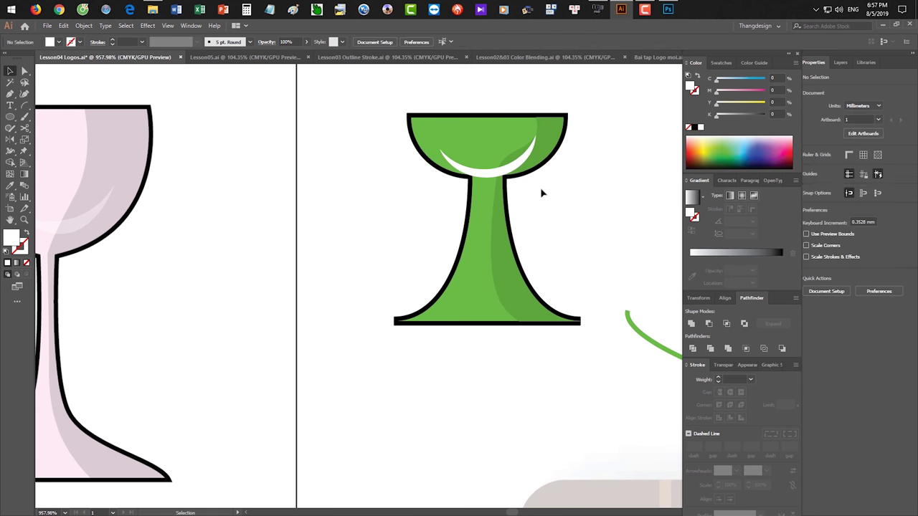
# Scale the white crescent uniformly by 95% several times and shift it slightly toward the shaded side of the bowl
pyautogui.click(519, 162)
pyautogui.press('s')
pyautogui.press('Return')
pyautogui.write('95')
pyautogui.press('Return')
pyautogui.press('Return')
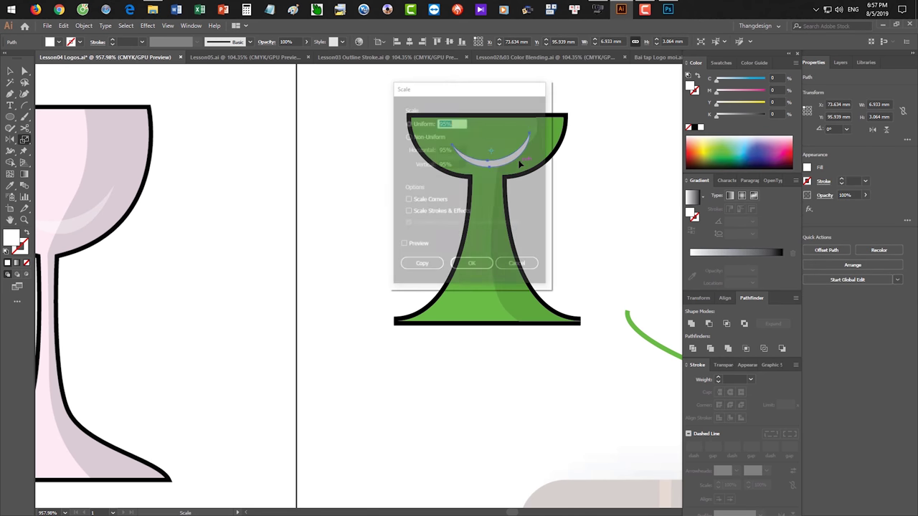
pyautogui.press('v')
pyautogui.click(559, 200)
pyautogui.moveTo(517, 153); pyautogui.dragTo(528, 155)
pyautogui.click(566, 218)
# Try to join the anchor points at the outer corner of the goblet's base on the shaded side
pyautogui.scroll(3, 559, 205)
pyautogui.press('a')
pyautogui.moveTo(585, 441); pyautogui.dragTo(534, 376)
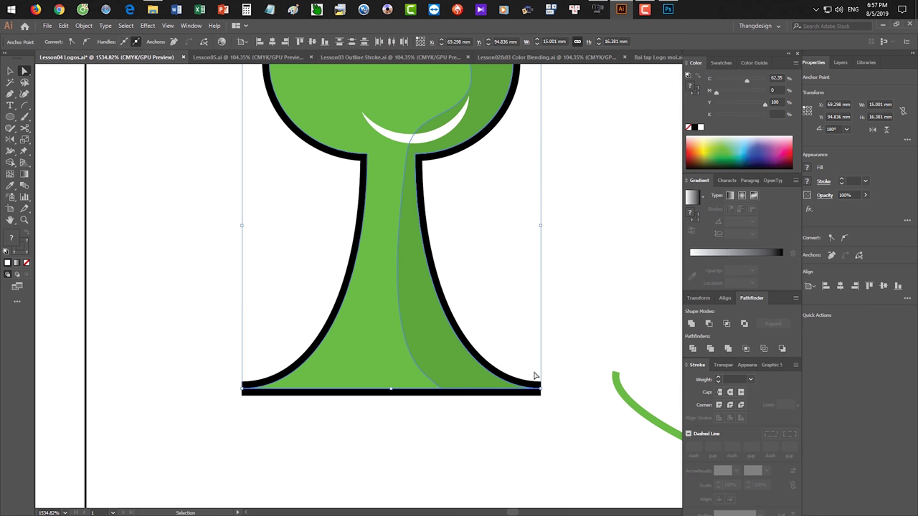
pyautogui.hotkey('ctrl', 'j')
pyautogui.click(551, 291)
pyautogui.click(455, 200)
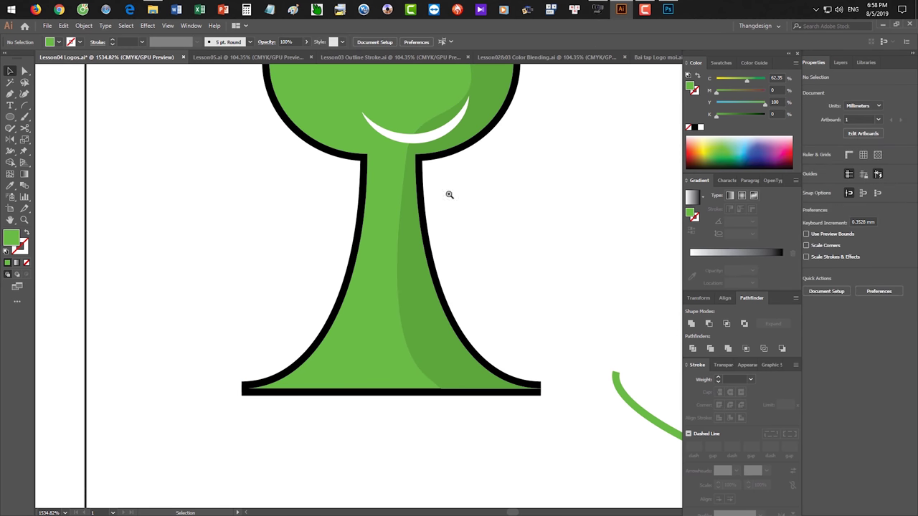
# Select the white crescent highlight and locate the Transparency entry in the list of available panels
pyautogui.scroll(2, 488, 225)
pyautogui.click(463, 218)
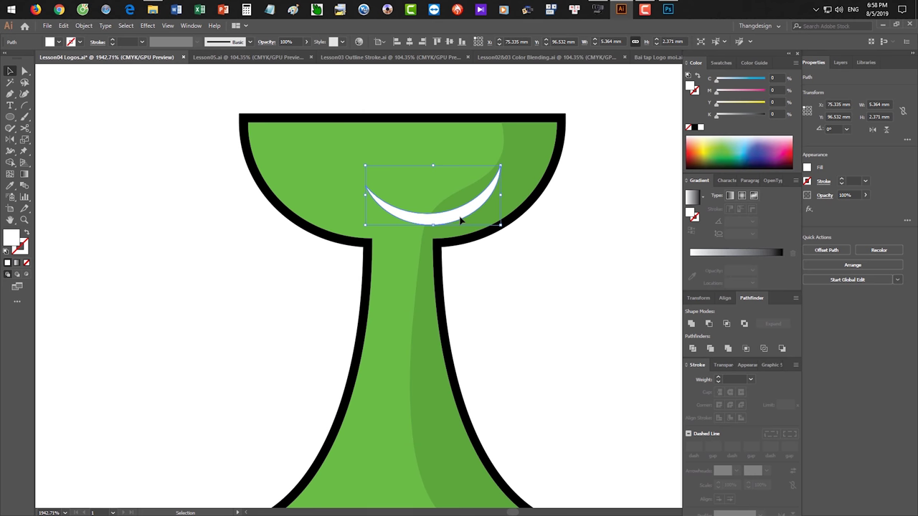
pyautogui.scroll(-2, 461, 221)
pyautogui.click(535, 303)
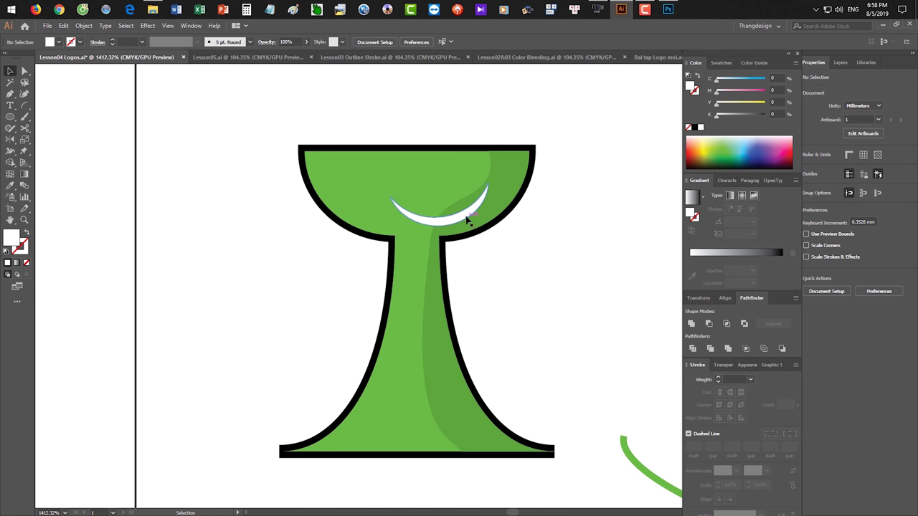
pyautogui.click(467, 220)
pyautogui.click(190, 26)
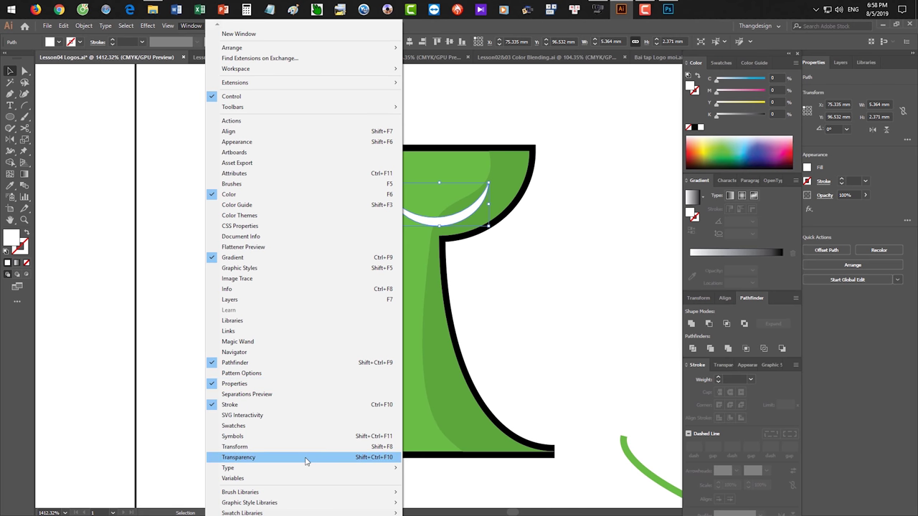
# Switch to Photoshop and underline the Transparency entry in red on the pasted screenshot
pyautogui.click(669, 9)
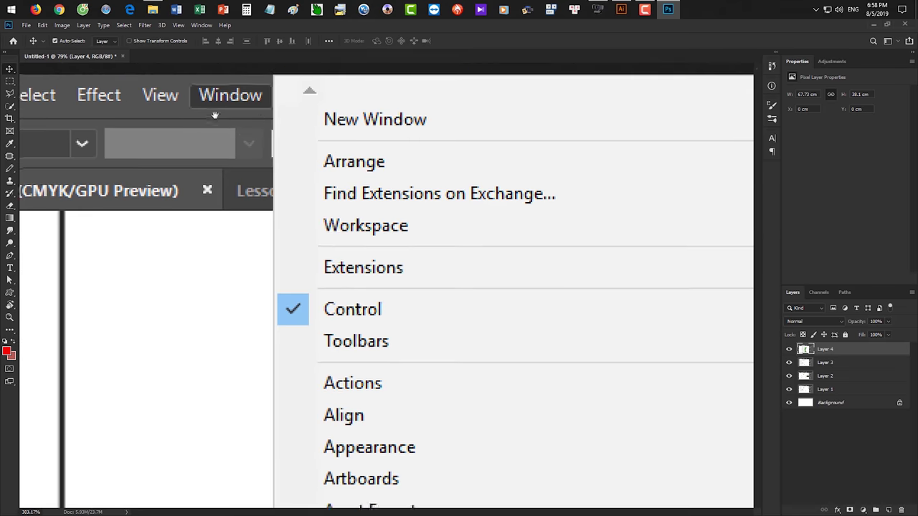
pyautogui.moveTo(215, 114); pyautogui.dragTo(289, 105)
pyautogui.press('b')
pyautogui.moveTo(464, 344); pyautogui.dragTo(431, 124)
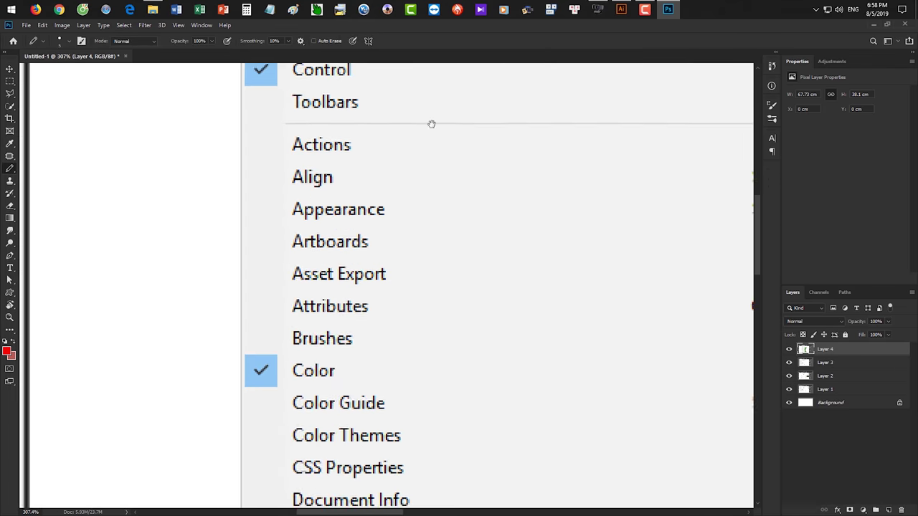
pyautogui.scroll(-10, 441, 215)
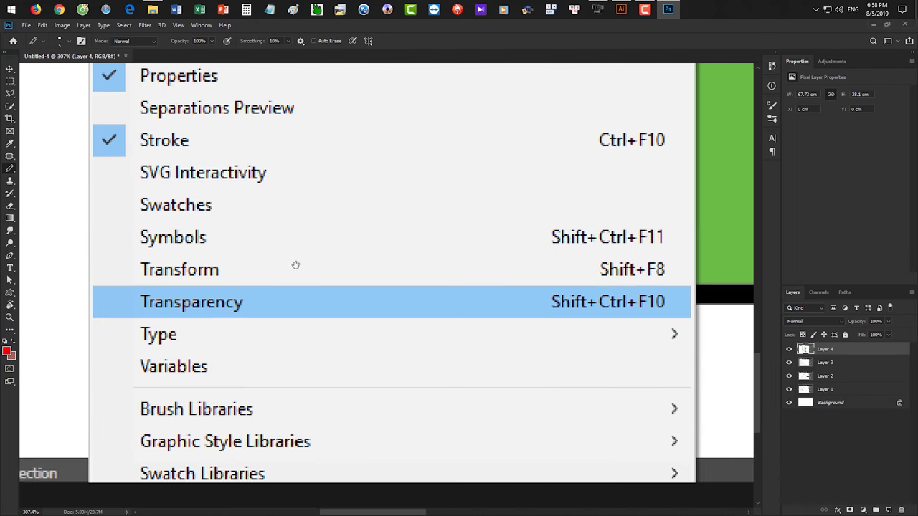
pyautogui.moveTo(295, 265); pyautogui.dragTo(277, 236)
pyautogui.moveTo(115, 289); pyautogui.dragTo(661, 274)
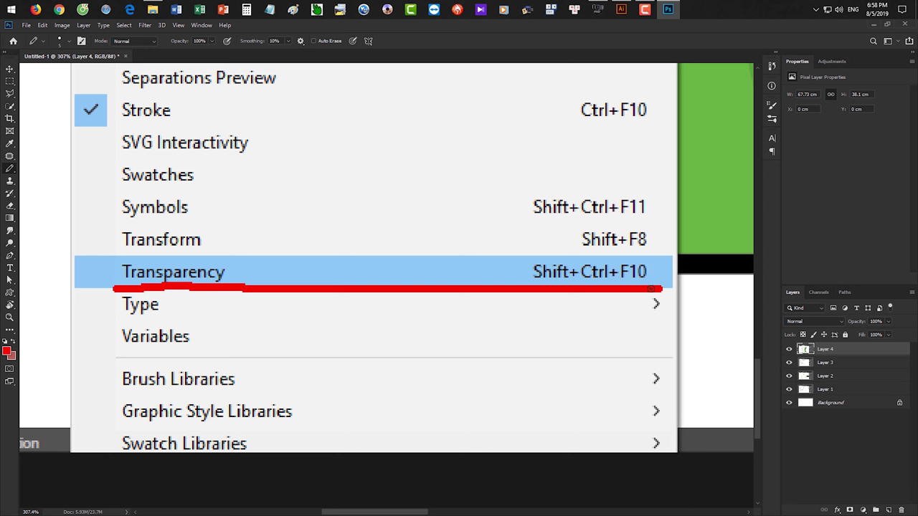
# Switch back to Illustrator, show the Transparency settings and deselect the crescent
pyautogui.click(621, 10)
pyautogui.click(720, 367)
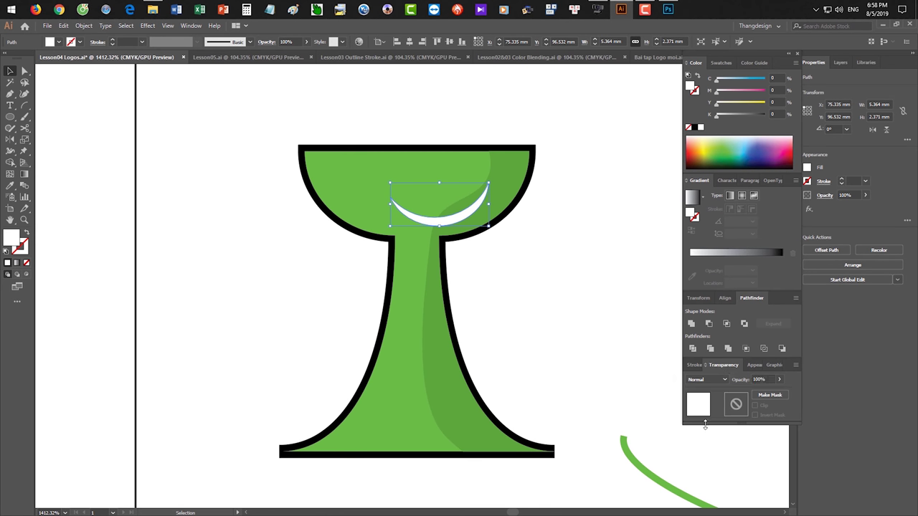
pyautogui.click(595, 273)
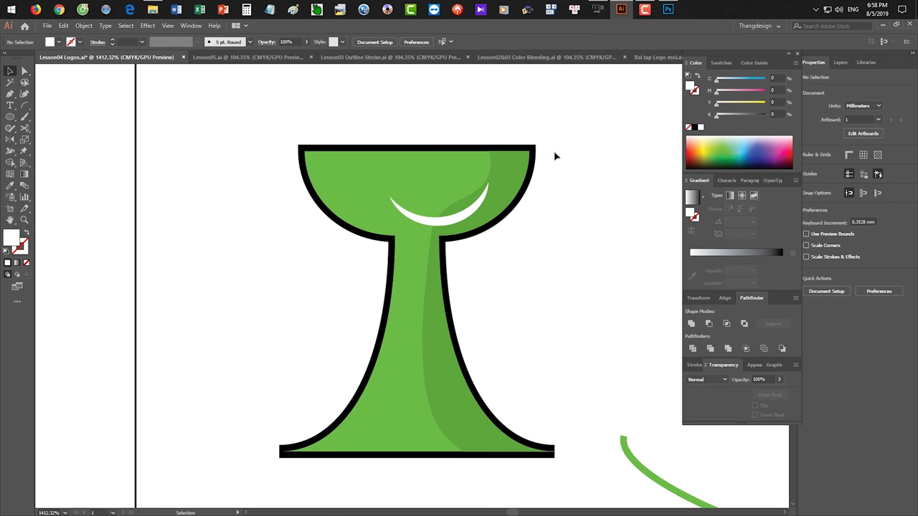
pyautogui.click(666, 9)
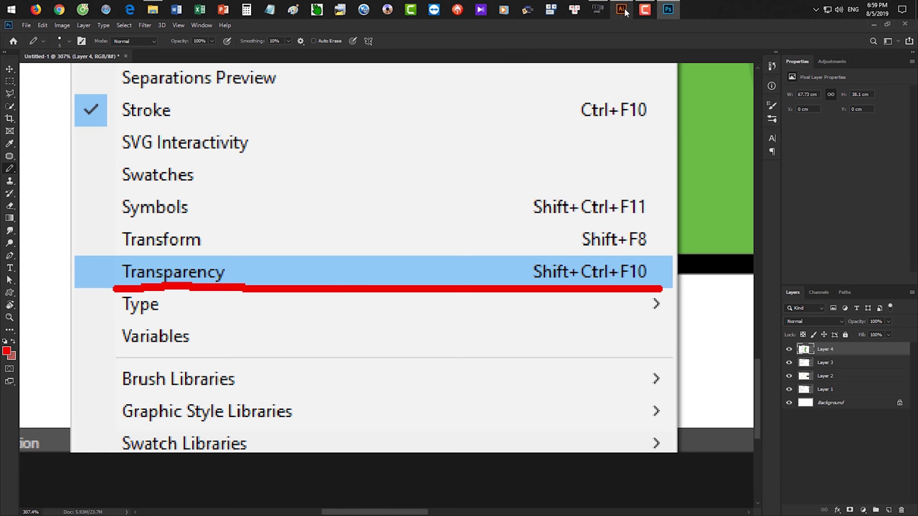
pyautogui.moveTo(623, 11)
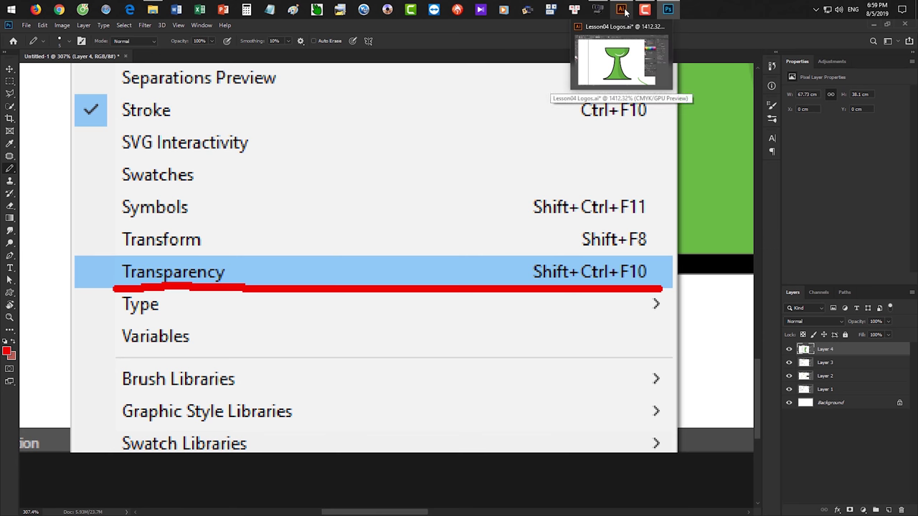
pyautogui.click(626, 12)
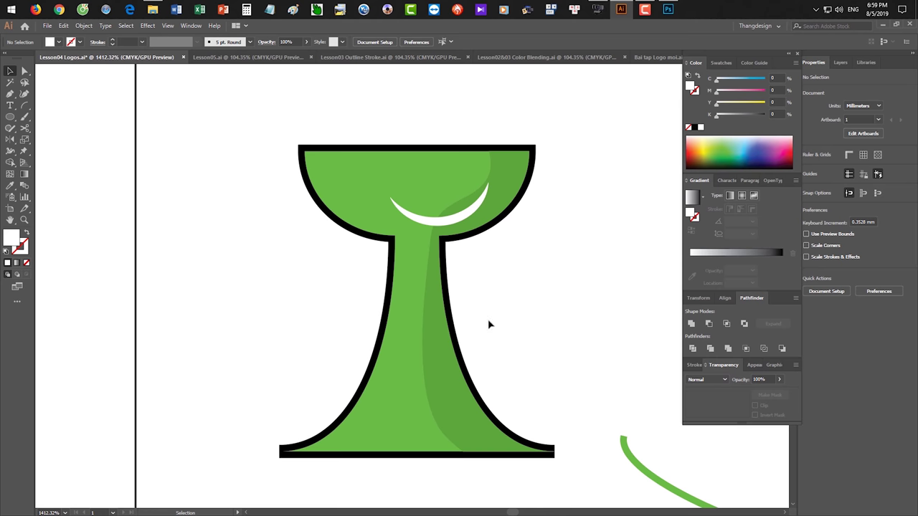
# Select the white crescent, switch to Photoshop, paste the captured screenshot and underline its Opacity setting in red
pyautogui.scroll(2, 494, 276)
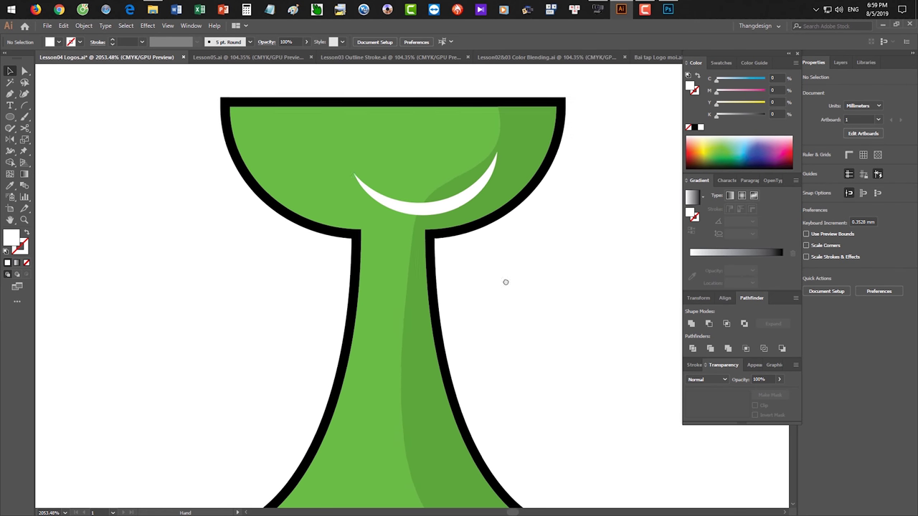
pyautogui.click(441, 210)
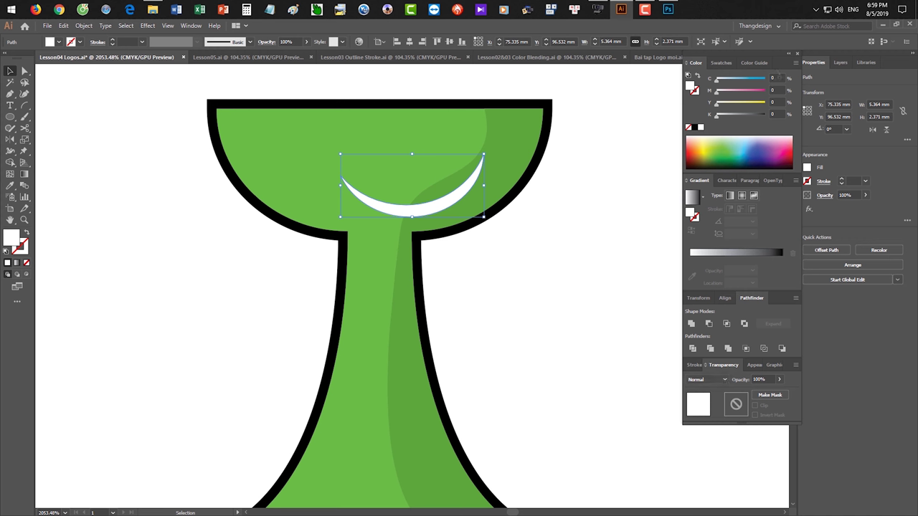
pyautogui.click(668, 9)
pyautogui.hotkey('ctrl', 'v')
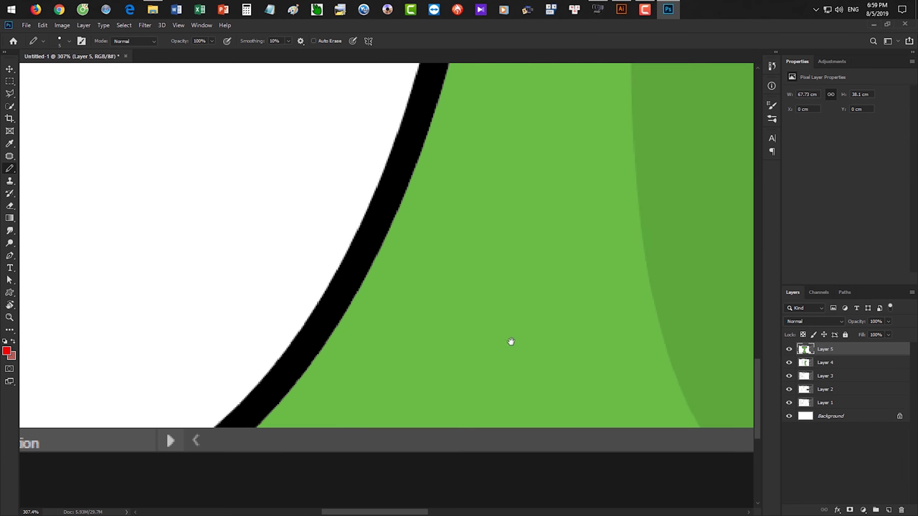
pyautogui.moveTo(511, 342); pyautogui.dragTo(431, 215)
pyautogui.scroll(-5, 539, 283)
pyautogui.moveTo(468, 310); pyautogui.dragTo(512, 306)
pyautogui.moveTo(577, 208); pyautogui.dragTo(529, 250)
pyautogui.scroll(-1, 529, 250)
pyautogui.moveTo(417, 202); pyautogui.dragTo(572, 203)
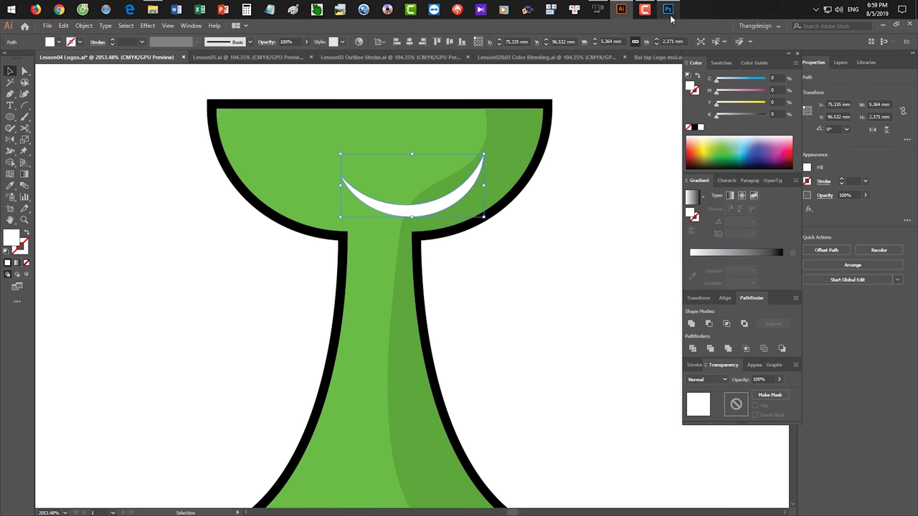
pyautogui.click(667, 10)
pyautogui.click(667, 10)
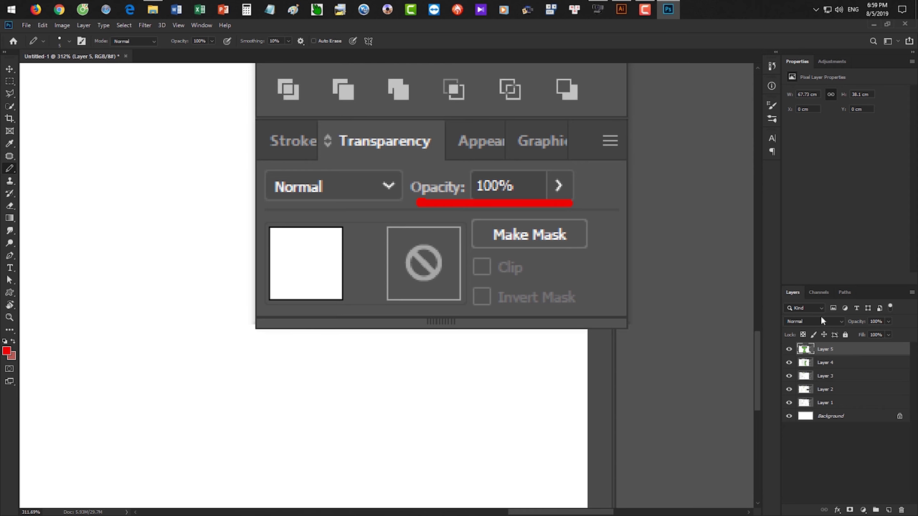
pyautogui.click(621, 10)
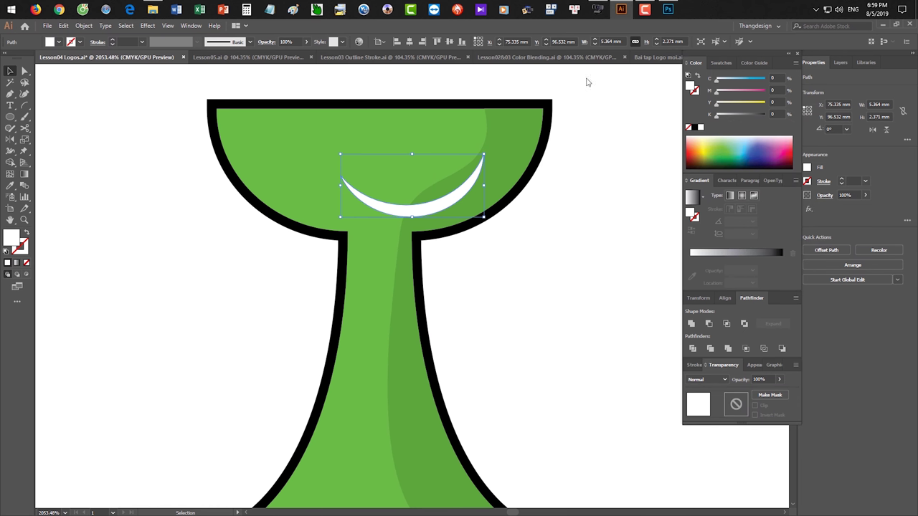
# Set the white crescent's opacity to 30% and deselect it
pyautogui.click(767, 379)
pyautogui.write('30')
pyautogui.press('Return')
pyautogui.click(558, 355)
pyautogui.scroll(-1, 575, 413)
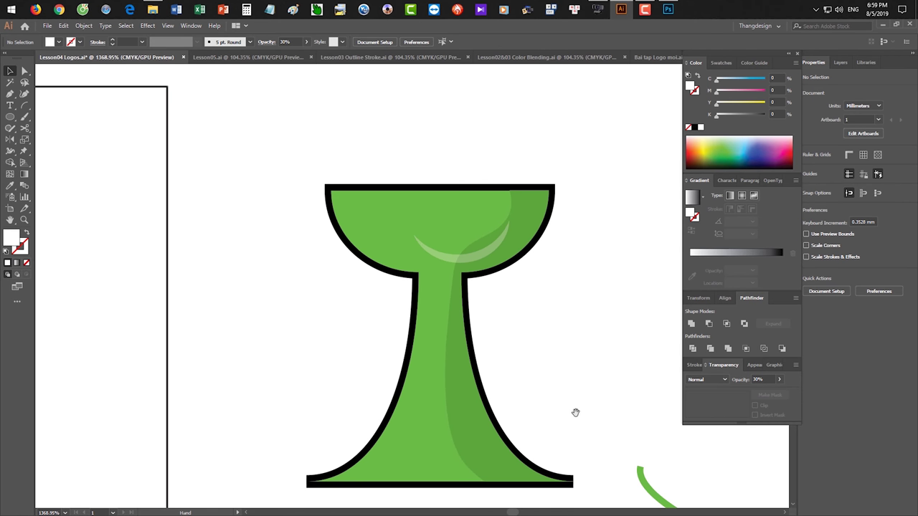
pyautogui.moveTo(577, 412); pyautogui.dragTo(543, 363)
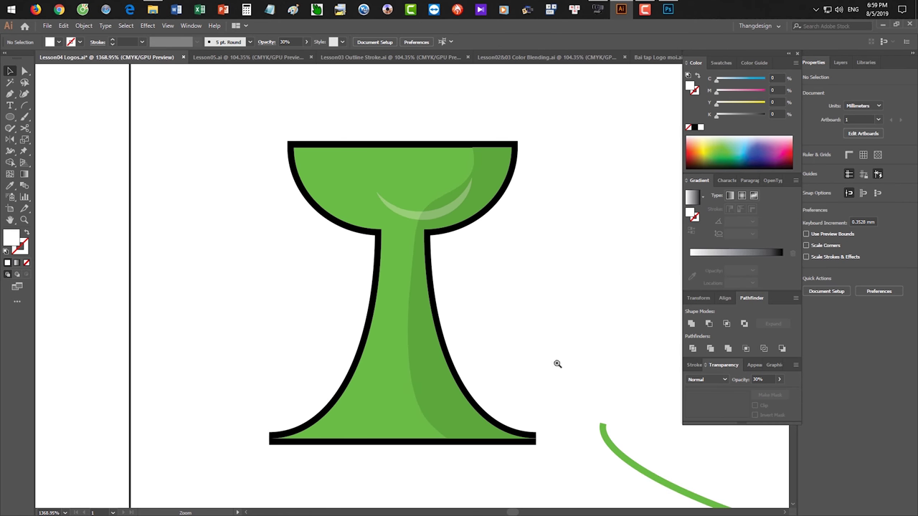
pyautogui.scroll(-1, 543, 360)
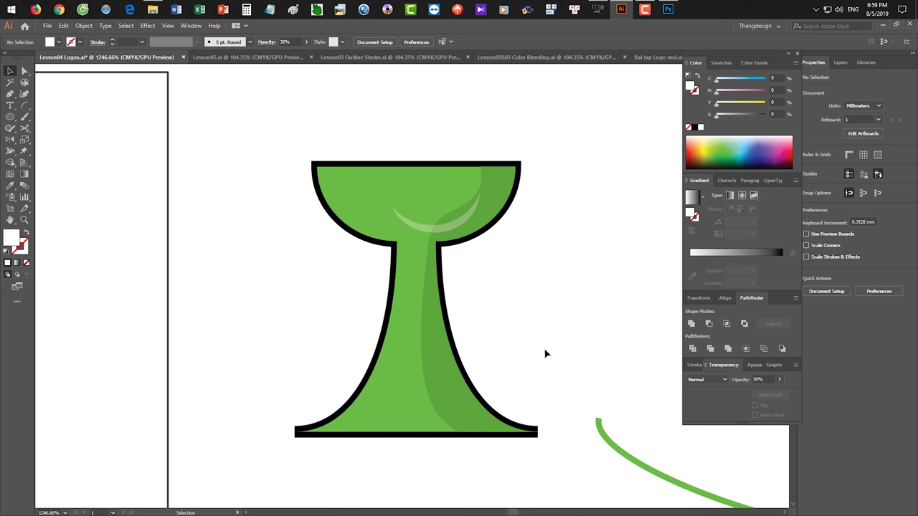
# Delete the green practice goblet together with the leftover green curve next to it
pyautogui.scroll(-2, 552, 328)
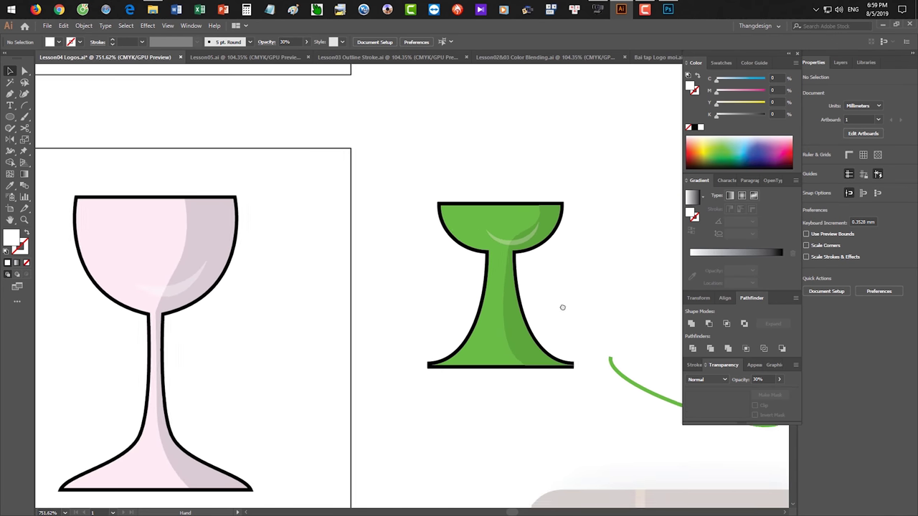
pyautogui.scroll(-1, 548, 313)
pyautogui.moveTo(496, 303); pyautogui.dragTo(363, 246)
pyautogui.moveTo(350, 190); pyautogui.dragTo(618, 332)
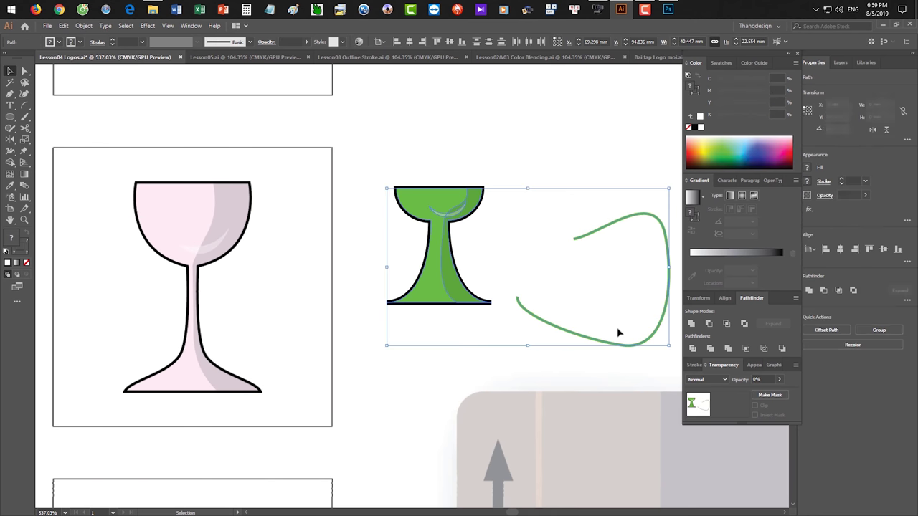
pyautogui.press('Delete')
# Draw an upright five-pointed star about 9.5 mm wide beside the black-and-white reference star
pyautogui.moveTo(307, 468); pyautogui.dragTo(466, 141)
pyautogui.moveTo(387, 251); pyautogui.dragTo(475, 262)
pyautogui.moveTo(482, 275); pyautogui.dragTo(403, 235)
pyautogui.moveTo(482, 253); pyautogui.dragTo(394, 229)
pyautogui.scroll(-1, 466, 250)
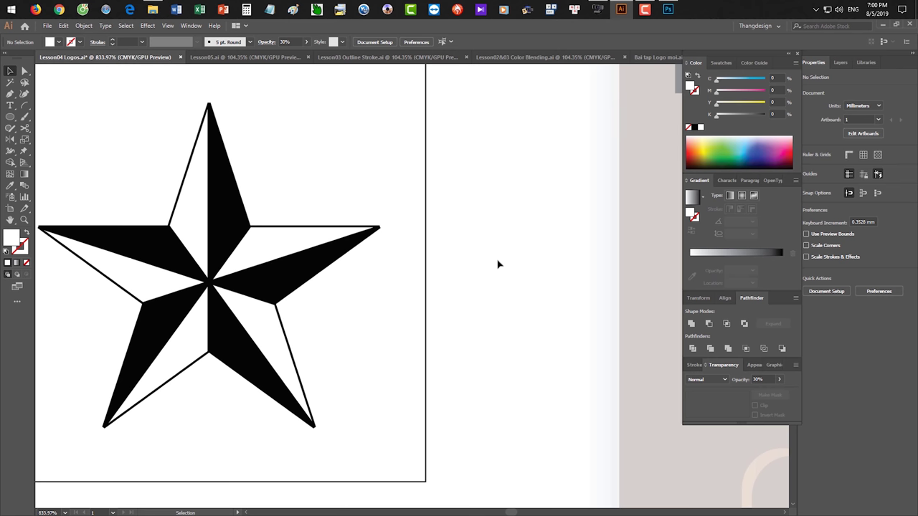
pyautogui.click(10, 117)
pyautogui.click(48, 162)
pyautogui.moveTo(511, 239); pyautogui.dragTo(546, 276)
pyautogui.press('shift')
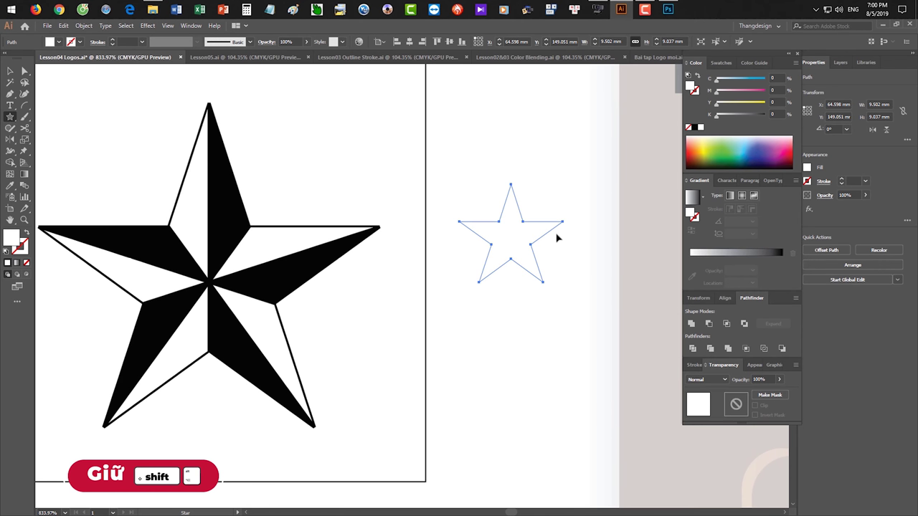
# Enlarge the star to about 17.3 mm wide, give it a black stroke without fill, and move it clear of the reference frame
pyautogui.press('v')
pyautogui.moveTo(562, 185); pyautogui.dragTo(604, 145)
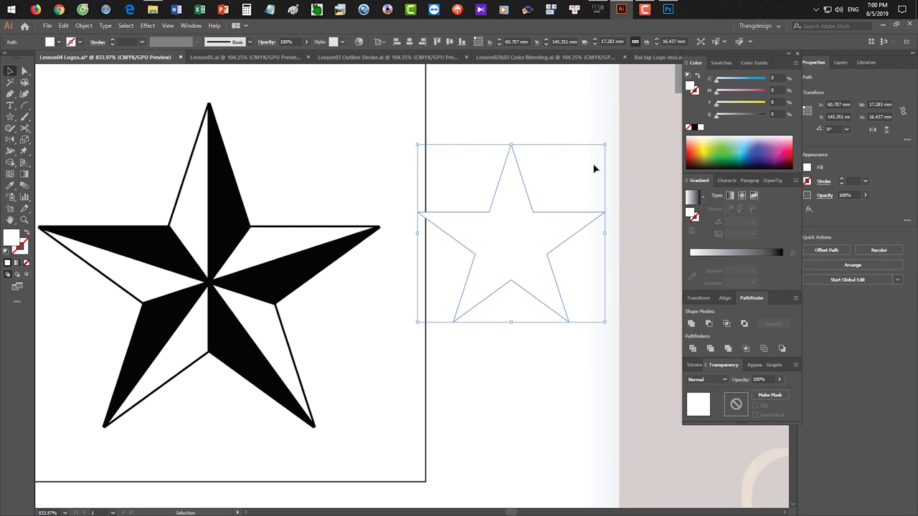
pyautogui.hotkey('shift', 'x')
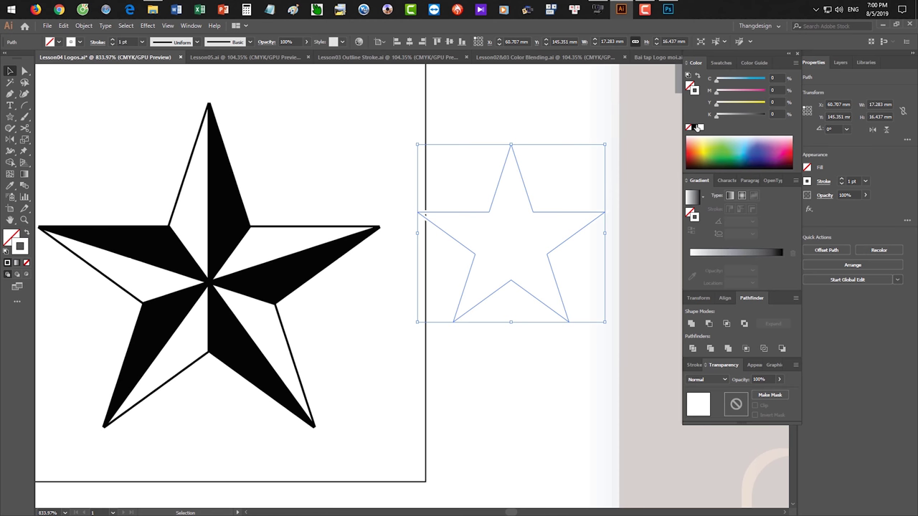
pyautogui.click(695, 127)
pyautogui.click(624, 332)
pyautogui.moveTo(549, 257); pyautogui.dragTo(573, 258)
pyautogui.click(542, 362)
# Draw a vertical straight line about 27 mm long across the left part of the new star
pyautogui.moveTo(24, 105); pyautogui.dragTo(65, 105)
pyautogui.hscroll(2, 381, 200)
pyautogui.moveTo(422, 104); pyautogui.dragTo(442, 397)
# Create a copy of the vertical line rotated by 360/5 degrees about its midpoint
pyautogui.press('r')
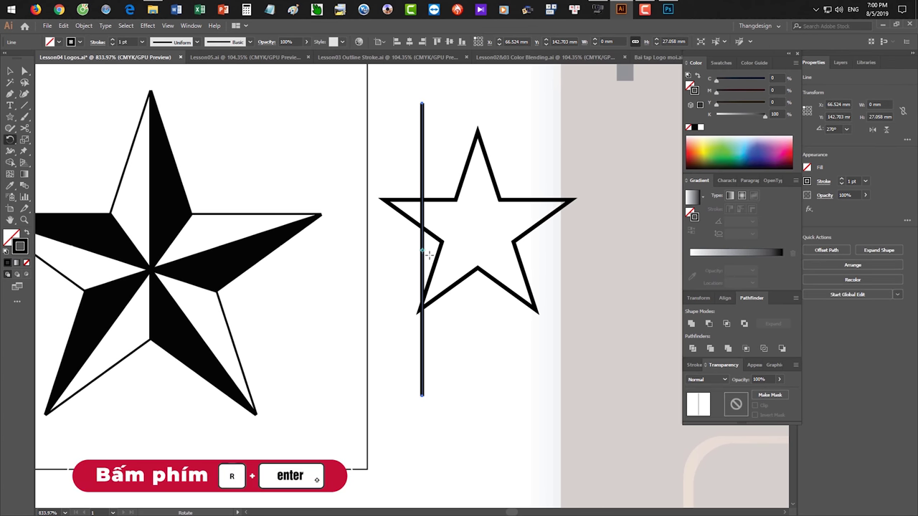
pyautogui.press('Return')
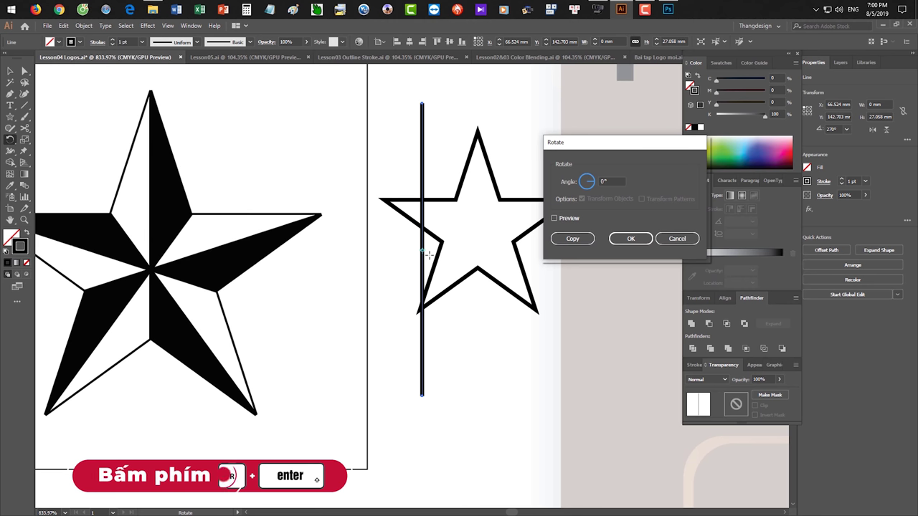
pyautogui.write('360')
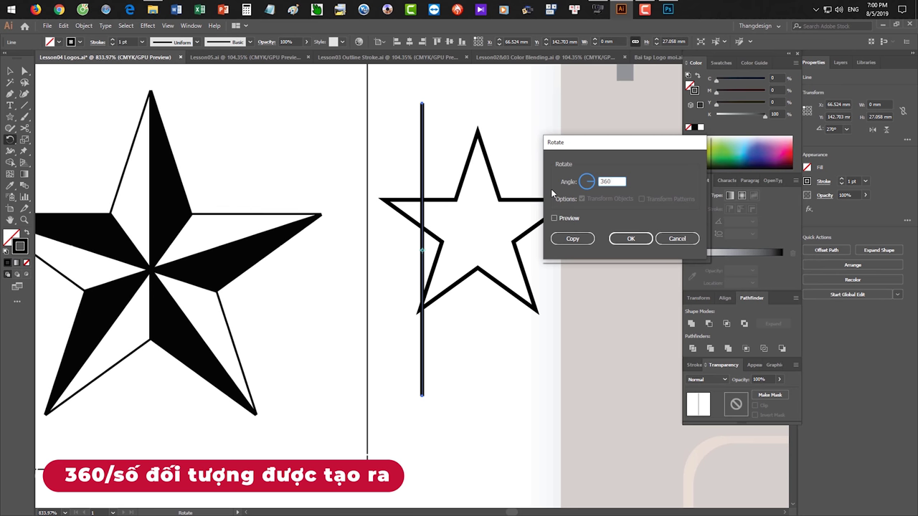
pyautogui.write('/5')
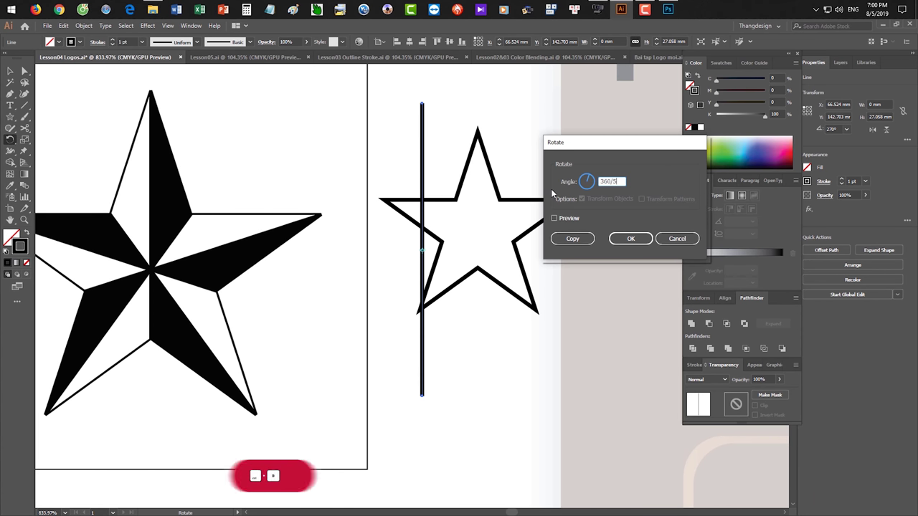
pyautogui.click(572, 238)
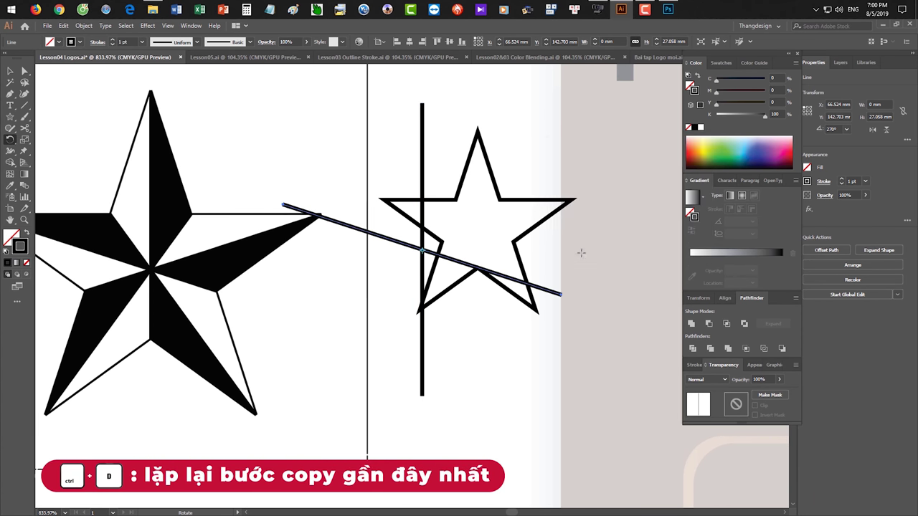
# Repeat the rotated copy three more times to complete five crossing lines, and deselect them
pyautogui.hotkey('ctrl', 'd')
pyautogui.hotkey('ctrl', 'd')
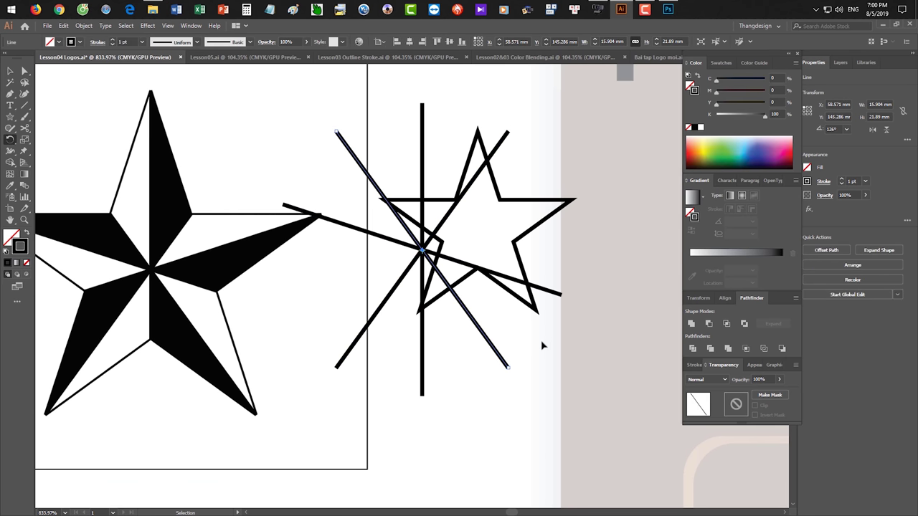
pyautogui.hotkey('ctrl', 'd')
pyautogui.press('v')
pyautogui.click(471, 394)
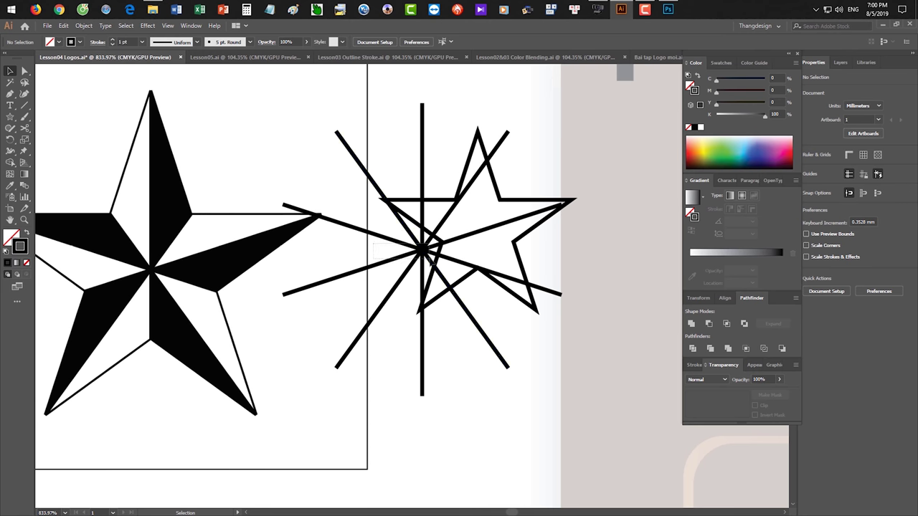
# Set the stroke weight of the five crossing lines and the star outline to 0.25 pt
pyautogui.moveTo(416, 244); pyautogui.dragTo(432, 259)
pyautogui.click(694, 365)
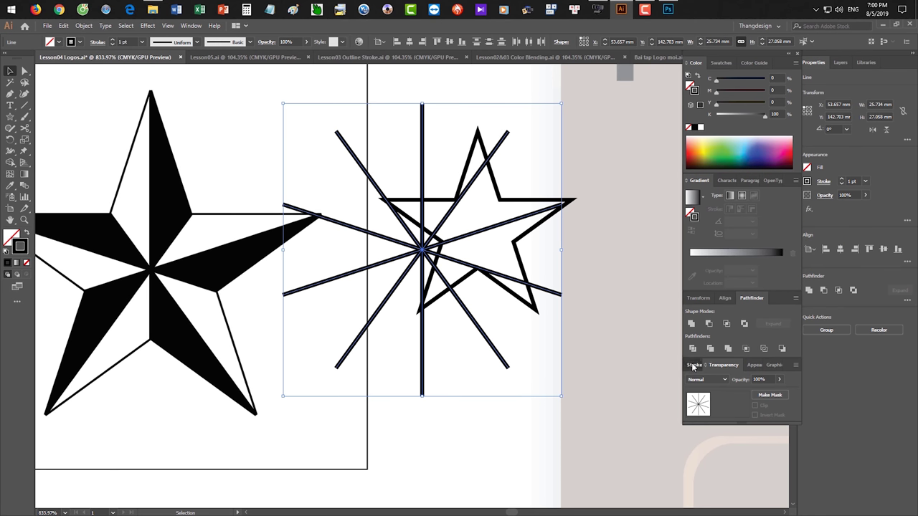
pyautogui.click(751, 379)
pyautogui.click(766, 149)
pyautogui.moveTo(615, 174); pyautogui.dragTo(446, 250)
pyautogui.click(751, 380)
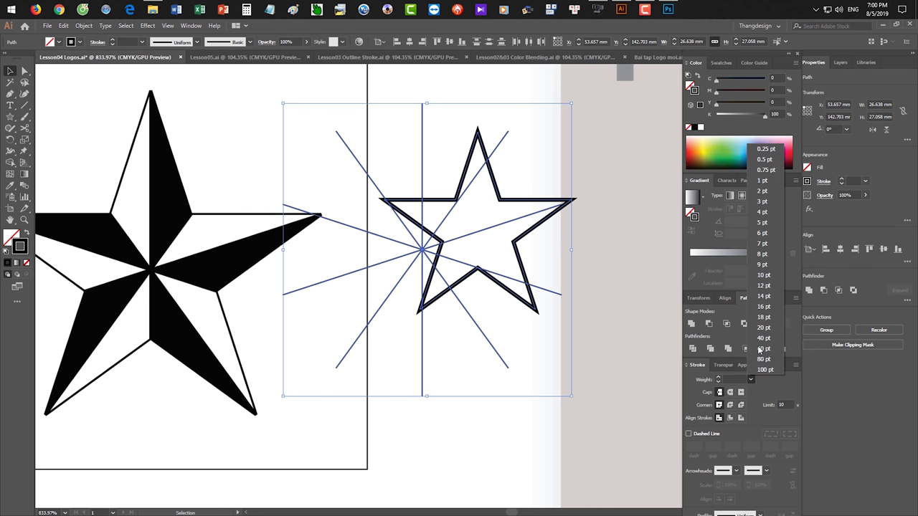
pyautogui.click(766, 149)
pyautogui.click(564, 164)
# Select only the five crossing lines and move their common intersection onto the star's centre
pyautogui.moveTo(357, 334); pyautogui.dragTo(493, 222)
pyautogui.keyDown('shift'); pyautogui.click(506, 202); pyautogui.keyUp('shift')
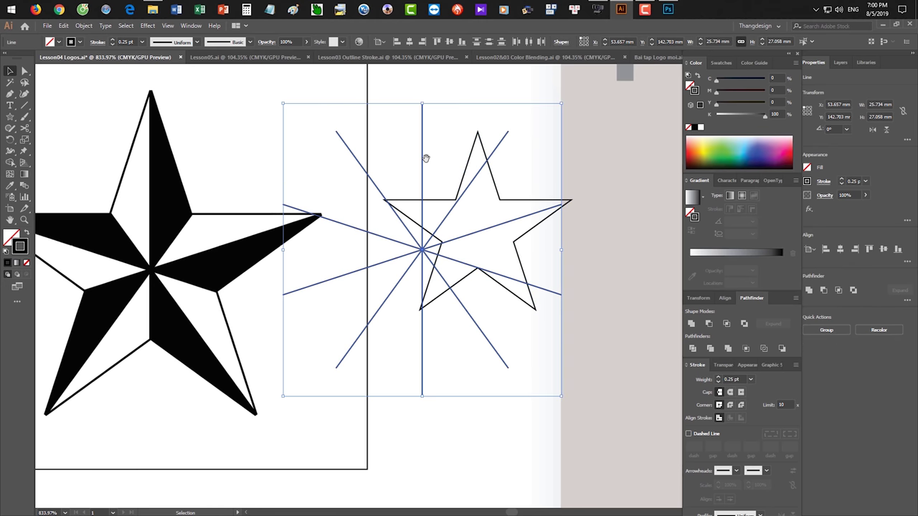
pyautogui.moveTo(431, 164); pyautogui.dragTo(412, 224)
pyautogui.moveTo(404, 309); pyautogui.dragTo(459, 291)
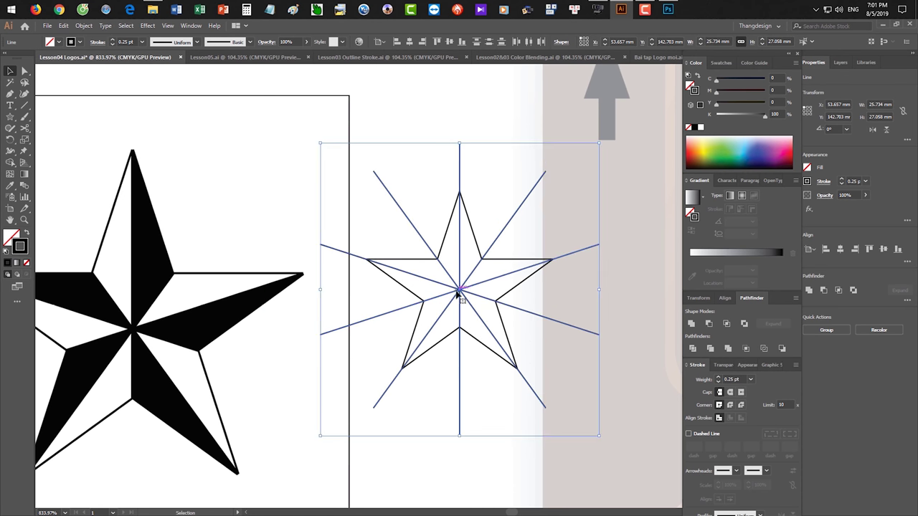
pyautogui.click(606, 408)
# Select the star with its crossing lines and remove their stroke
pyautogui.moveTo(610, 409); pyautogui.dragTo(592, 404)
pyautogui.scroll(5, 595, 358)
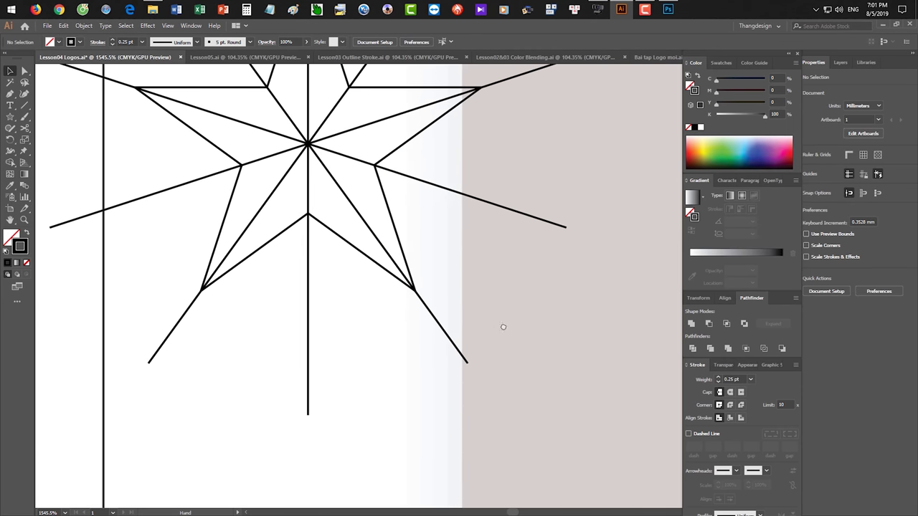
pyautogui.scroll(-3, 516, 337)
pyautogui.moveTo(576, 370); pyautogui.dragTo(329, 136)
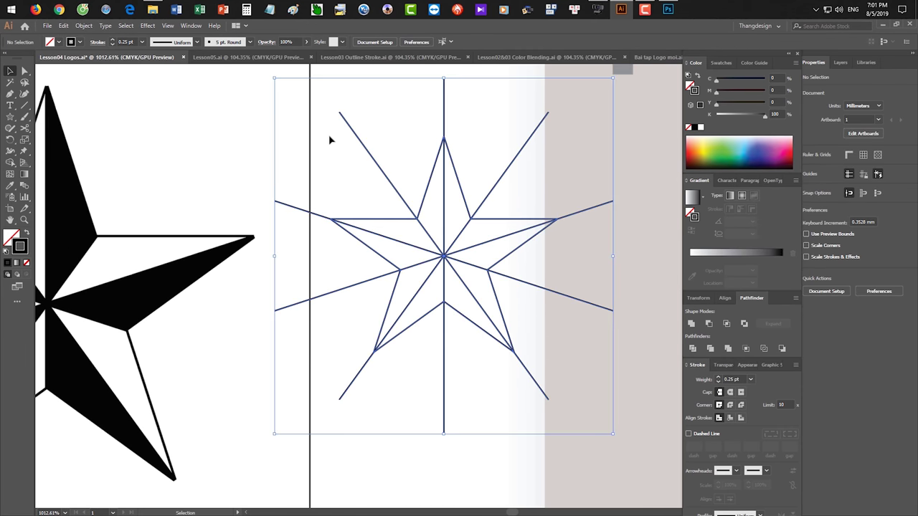
pyautogui.press('/')
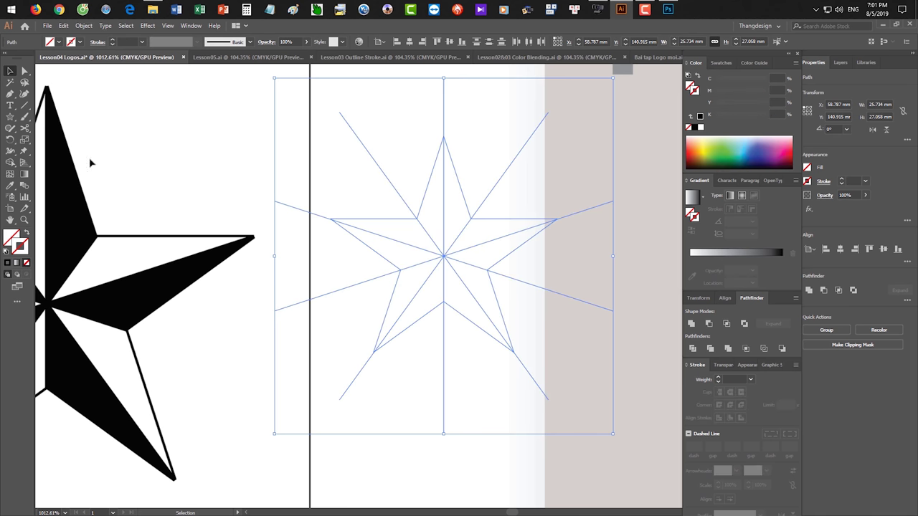
# Make a Live Paint group from the selected paths and fill the five alternating star facets black as in the reference
pyautogui.moveTo(11, 162); pyautogui.dragTo(39, 172)
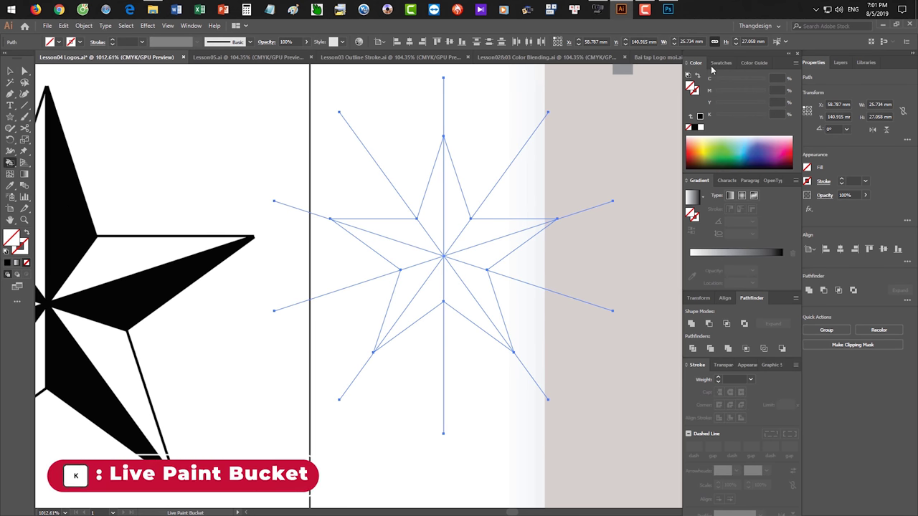
pyautogui.click(719, 62)
pyautogui.click(708, 93)
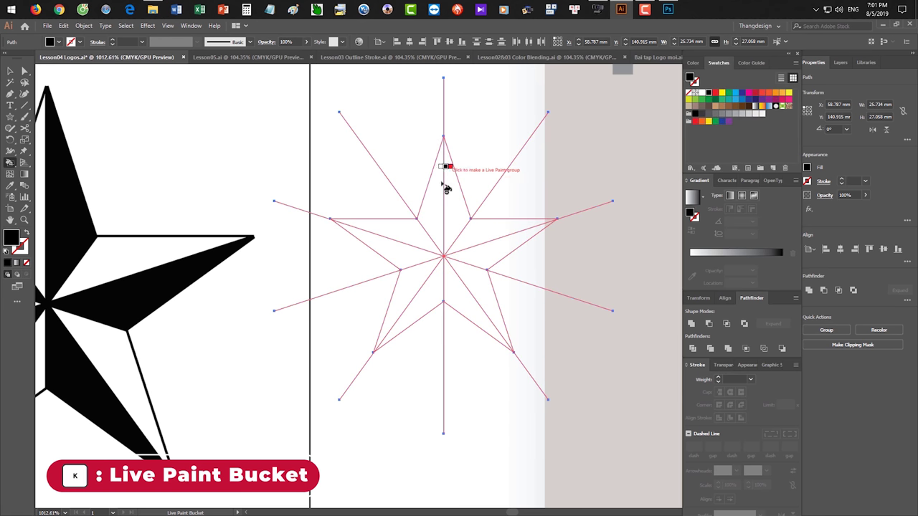
pyautogui.click(469, 255)
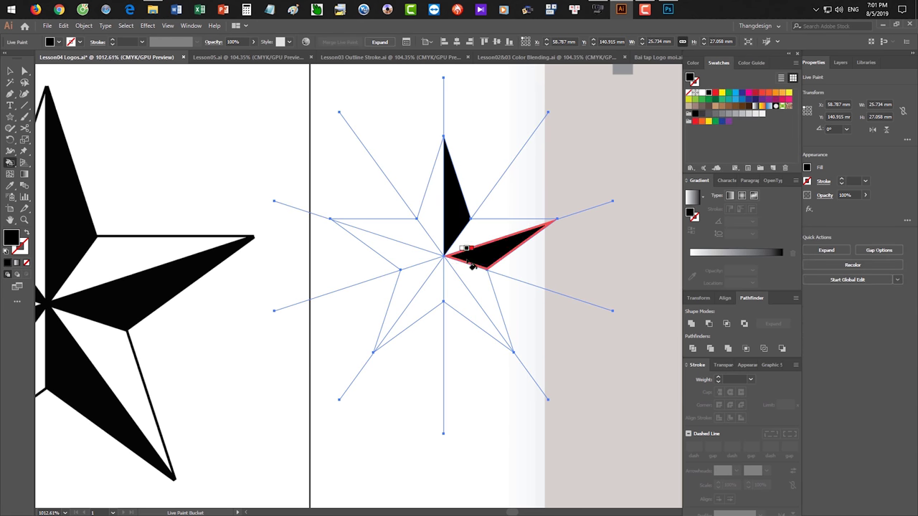
pyautogui.click(454, 279)
pyautogui.click(429, 270)
pyautogui.click(425, 247)
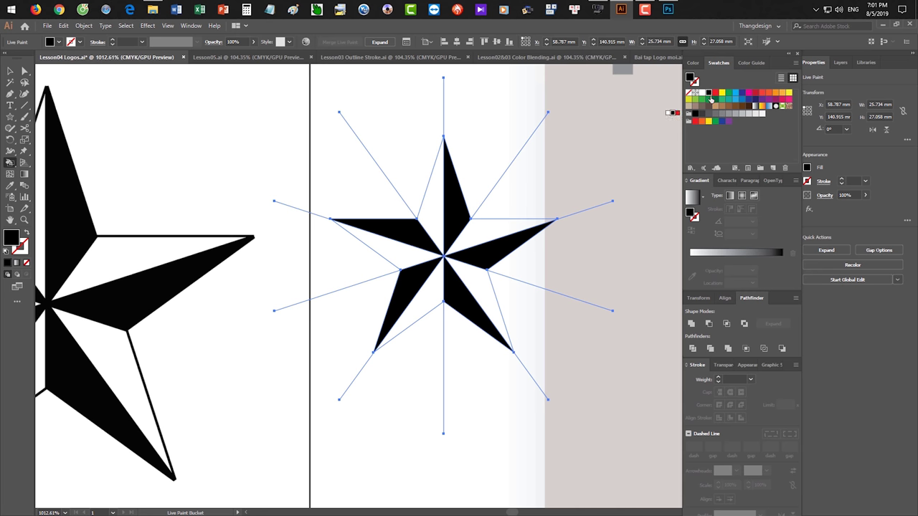
# Fill the remaining five star facets with white using Live Paint, and deselect the star
pyautogui.click(701, 93)
pyautogui.click(439, 216)
pyautogui.click(485, 223)
pyautogui.click(474, 272)
pyautogui.click(436, 281)
pyautogui.moveTo(435, 280); pyautogui.dragTo(410, 256)
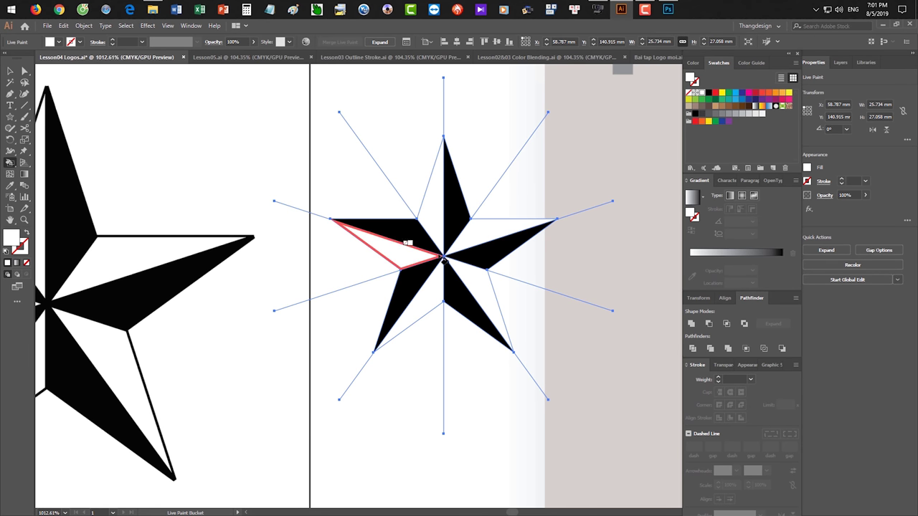
pyautogui.press('v')
pyautogui.click(563, 317)
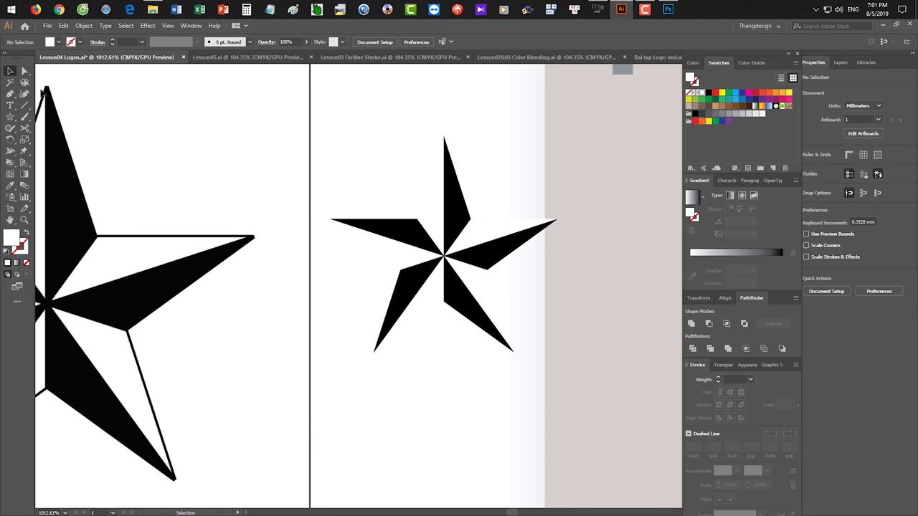
# Select only the star outline inside the Live Paint group with Group Selection and give it a black stroke
pyautogui.click(24, 70)
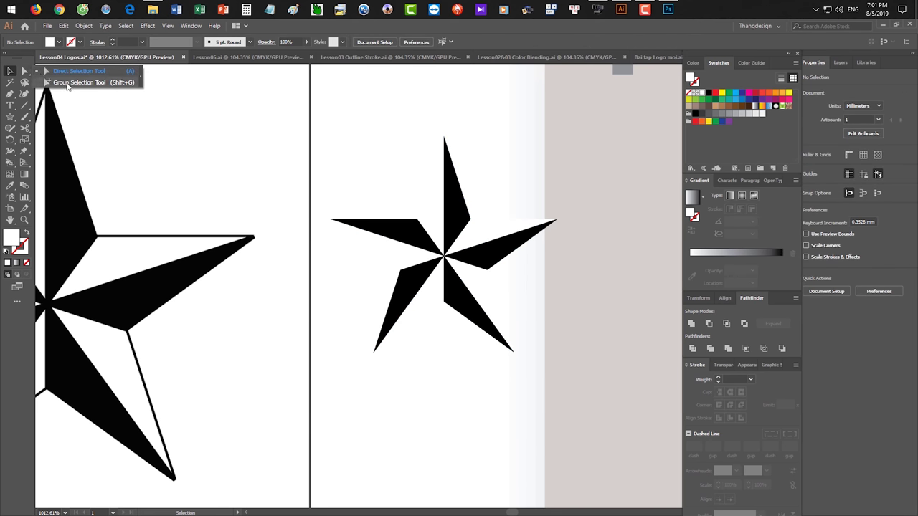
pyautogui.click(67, 83)
pyautogui.click(445, 139)
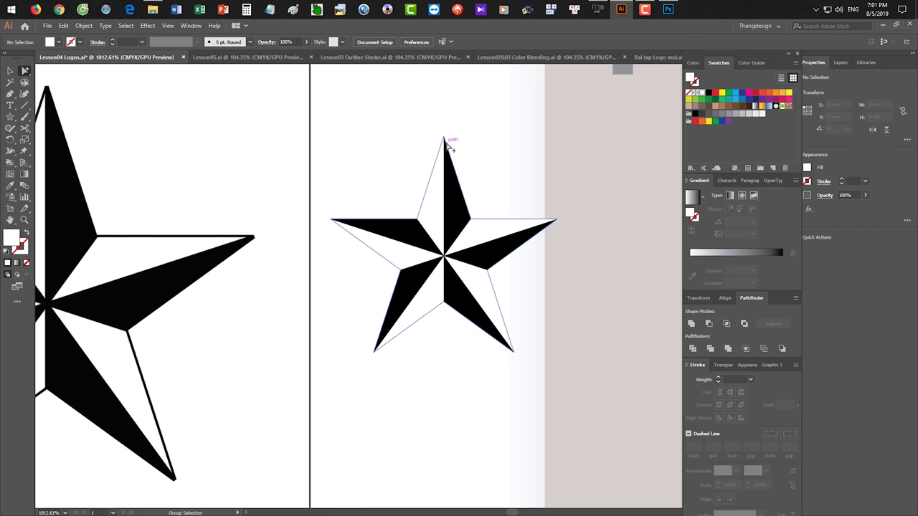
pyautogui.press('x')
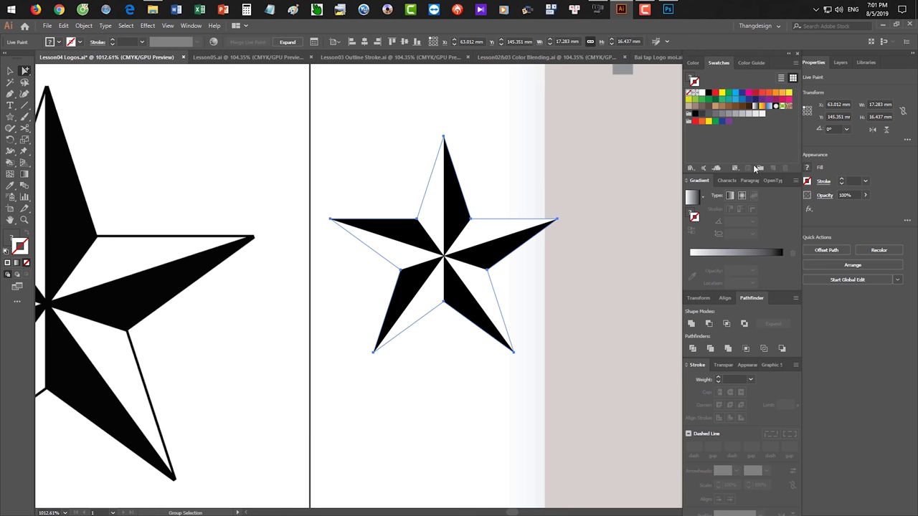
pyautogui.click(708, 93)
pyautogui.moveTo(443, 245)
pyautogui.mouseDown()
pyautogui.moveTo(546, 252)
pyautogui.moveTo(526, 252)
pyautogui.mouseUp()
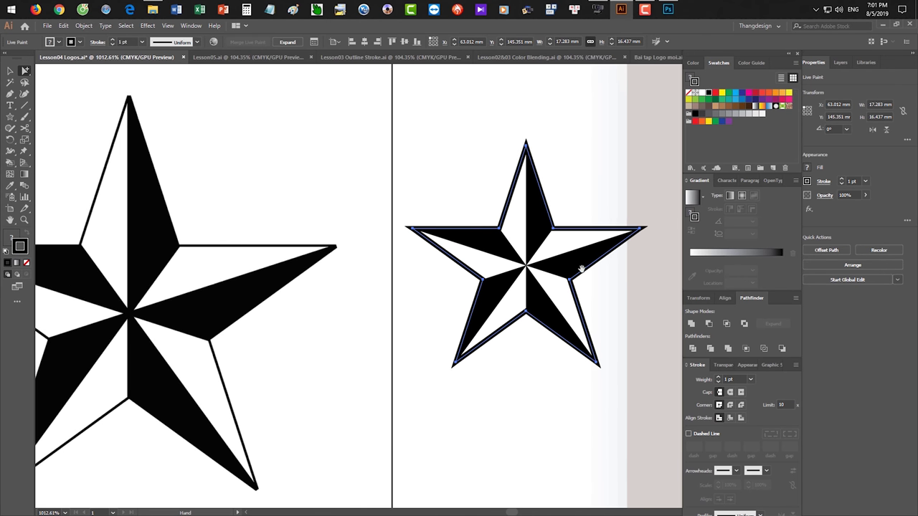
# Align the star outline's stroke to the outside, set its weight to 0.5 pt, and deselect it
pyautogui.click(740, 418)
pyautogui.click(751, 379)
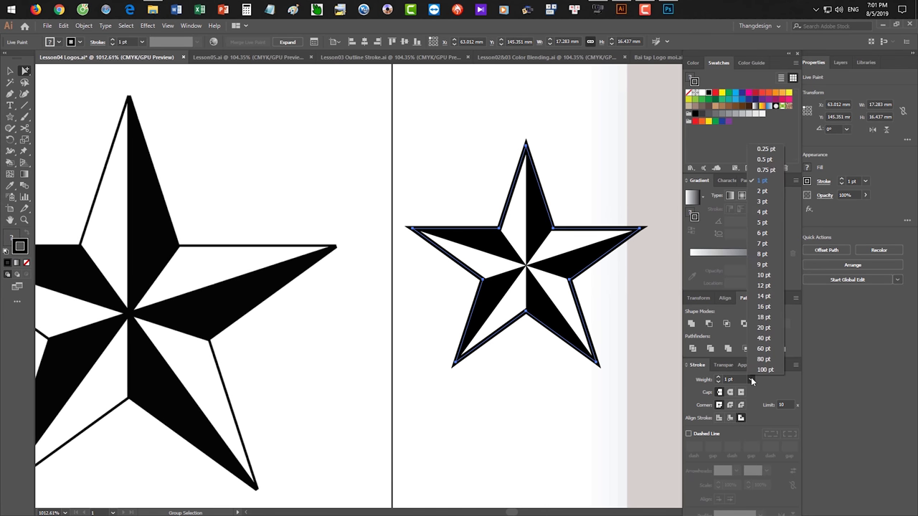
pyautogui.click(762, 163)
pyautogui.press('v')
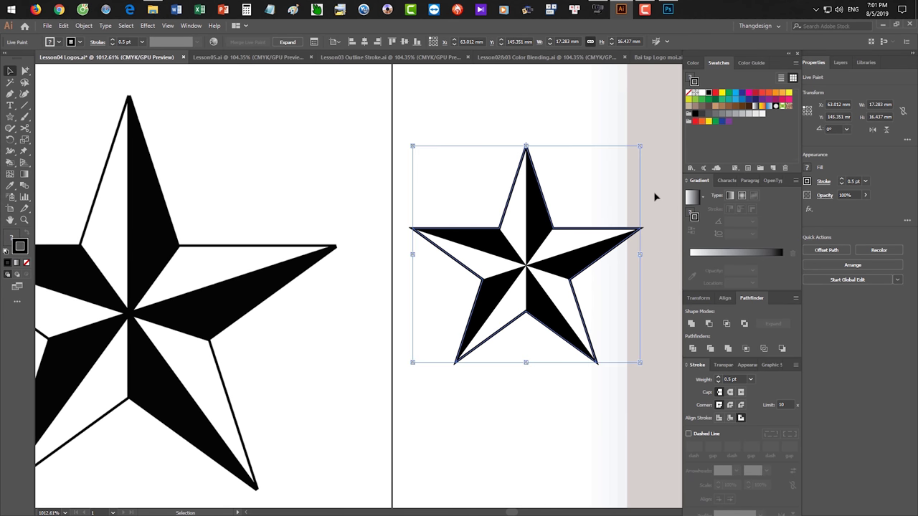
pyautogui.click(639, 286)
# Select the whole Live Paint star and expand its appearance
pyautogui.scroll(-1, 609, 327)
pyautogui.moveTo(597, 416); pyautogui.dragTo(502, 371)
pyautogui.moveTo(492, 276); pyautogui.dragTo(461, 287)
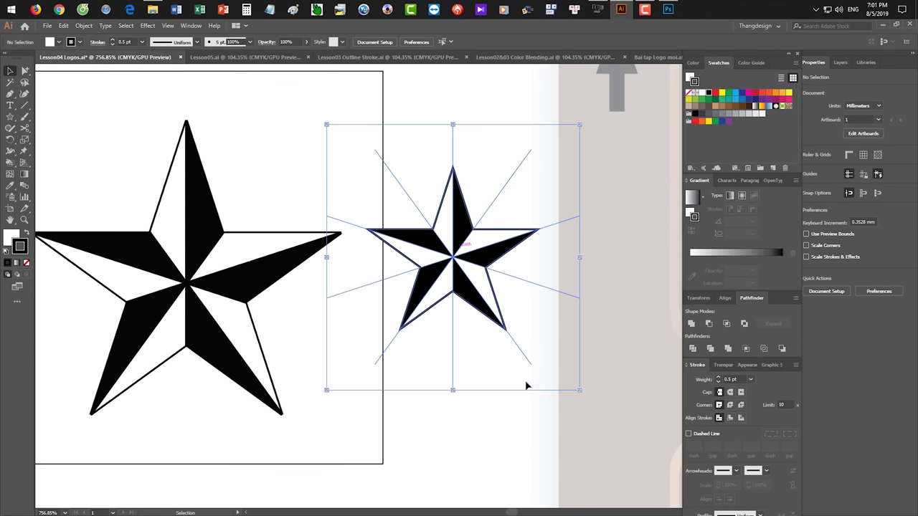
pyautogui.click(82, 26)
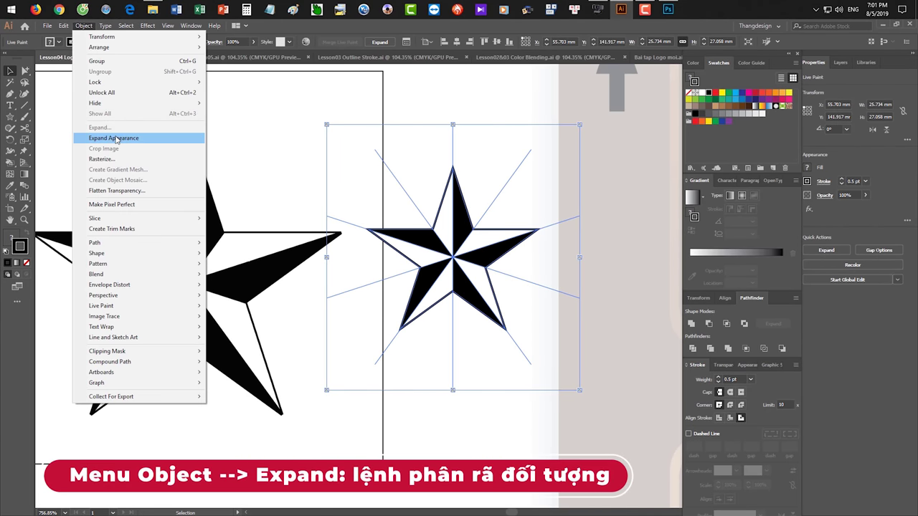
pyautogui.click(117, 138)
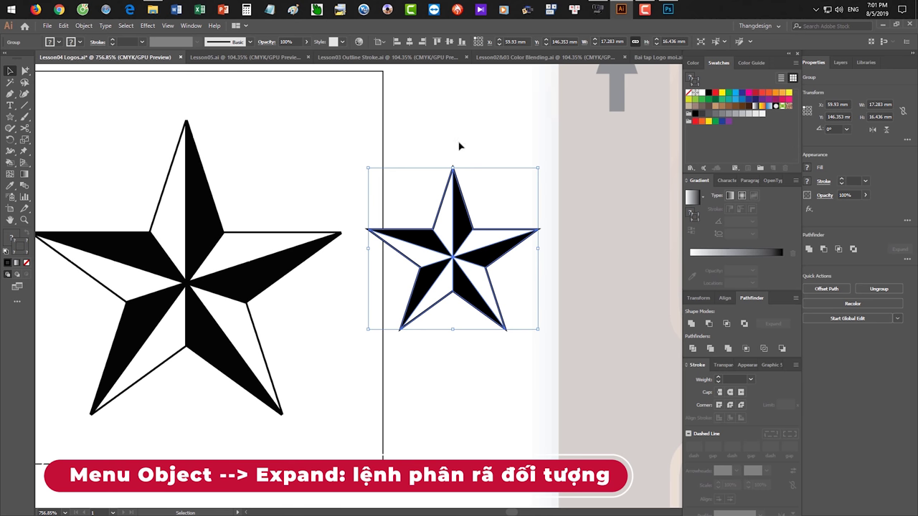
# Move the expanded star to the right, and undo both the move and the expansion
pyautogui.moveTo(459, 194); pyautogui.dragTo(508, 187)
pyautogui.click(623, 322)
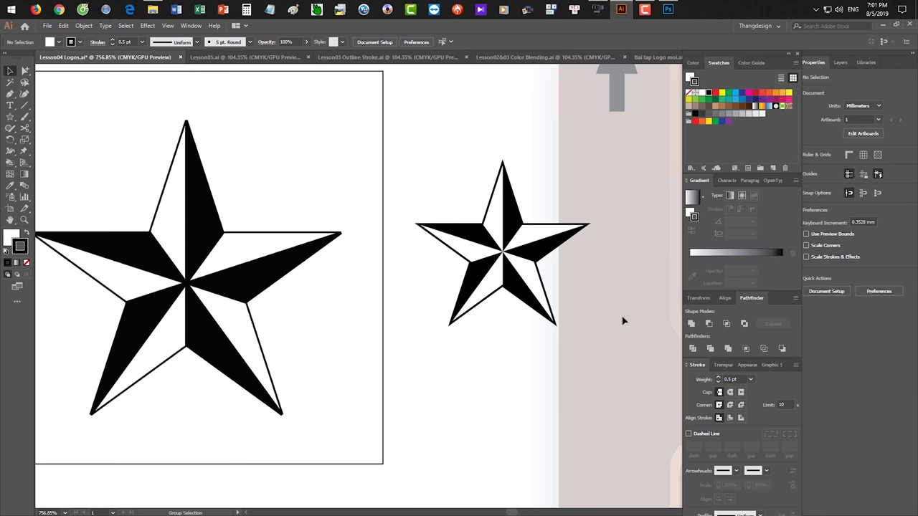
pyautogui.hotkey('ctrl', 'z')
pyautogui.hotkey('ctrl', 'z')
pyautogui.click(593, 306)
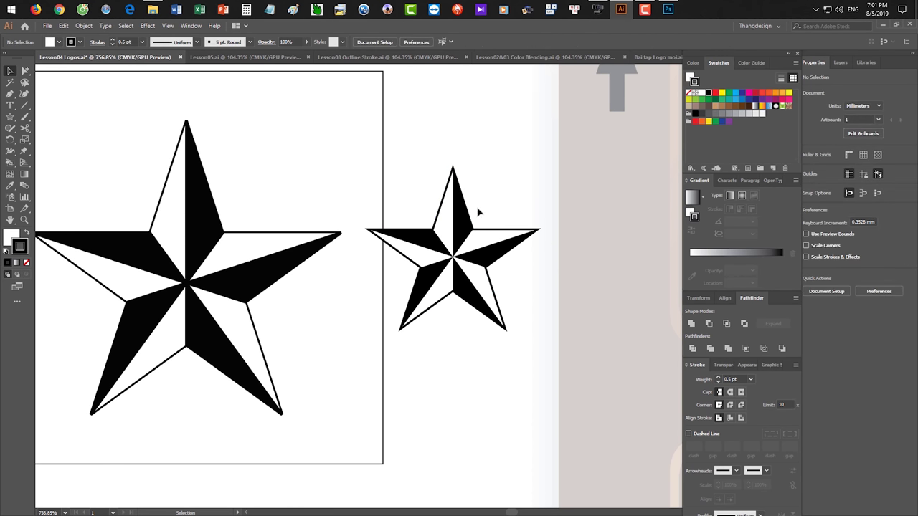
# Move the Live Paint star up and to the right, and expand its appearance
pyautogui.moveTo(463, 212); pyautogui.dragTo(507, 180)
pyautogui.click(84, 25)
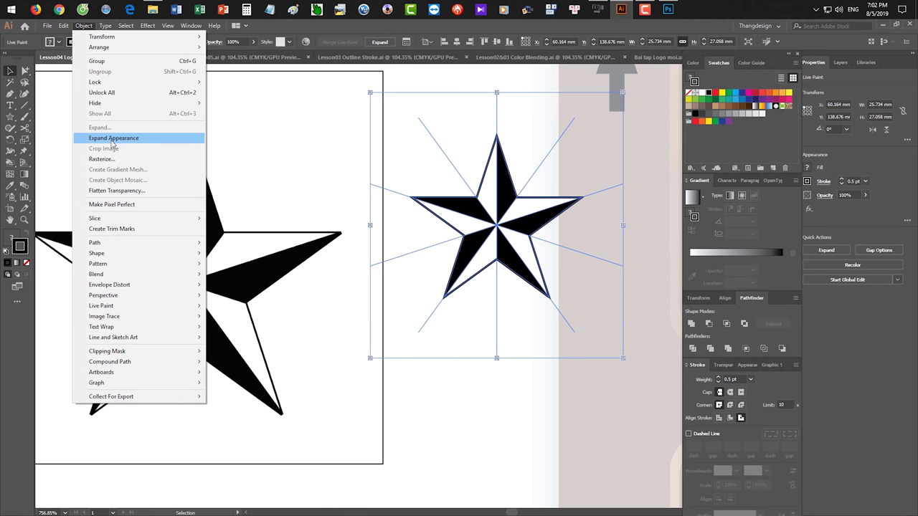
pyautogui.click(111, 139)
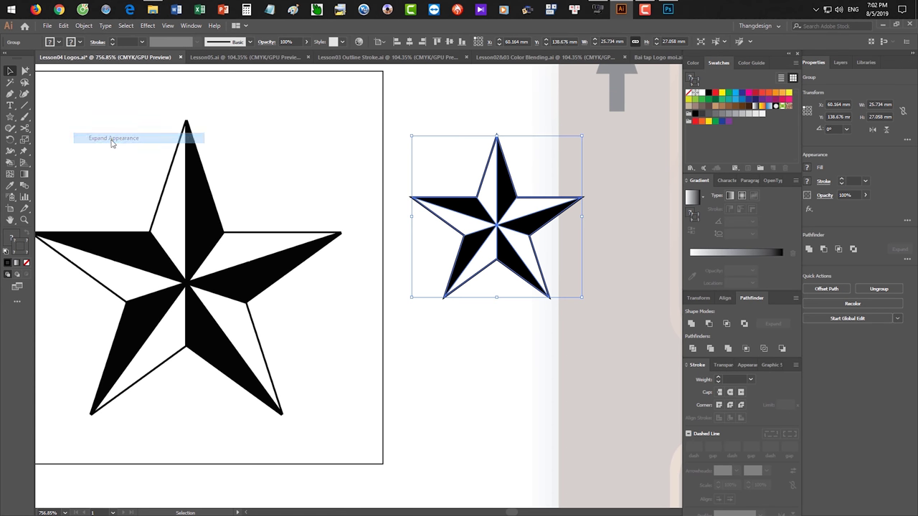
# Expand the star group's fills and strokes into shapes, ungroup the pieces, and deselect them
pyautogui.click(84, 25)
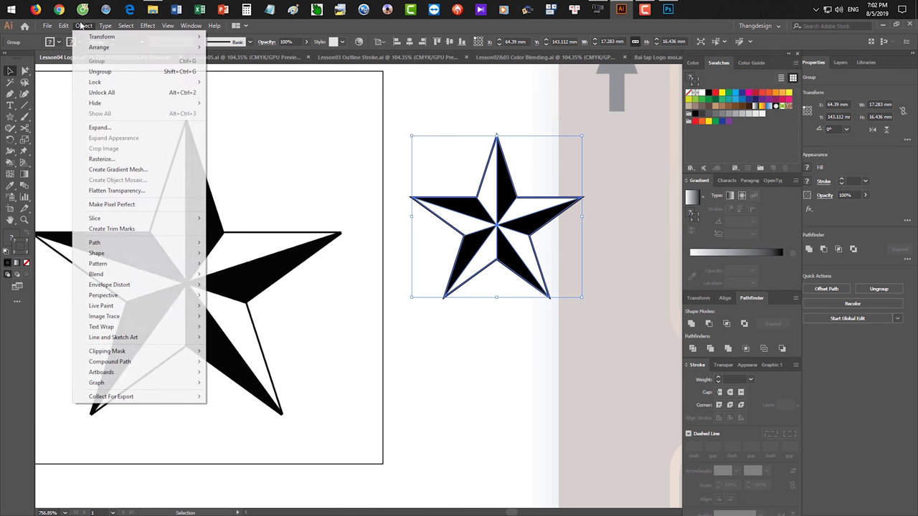
pyautogui.click(102, 127)
pyautogui.click(621, 298)
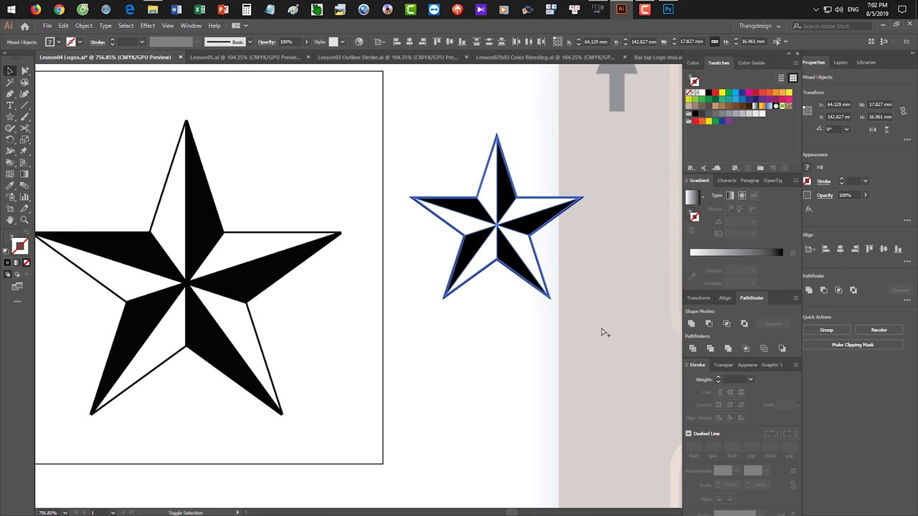
pyautogui.hotkey('ctrl', 'shift', 'g')
pyautogui.click(602, 332)
# Try separating the black and white facets of the star's upper and right points, and undo the moves
pyautogui.moveTo(553, 223); pyautogui.dragTo(576, 244)
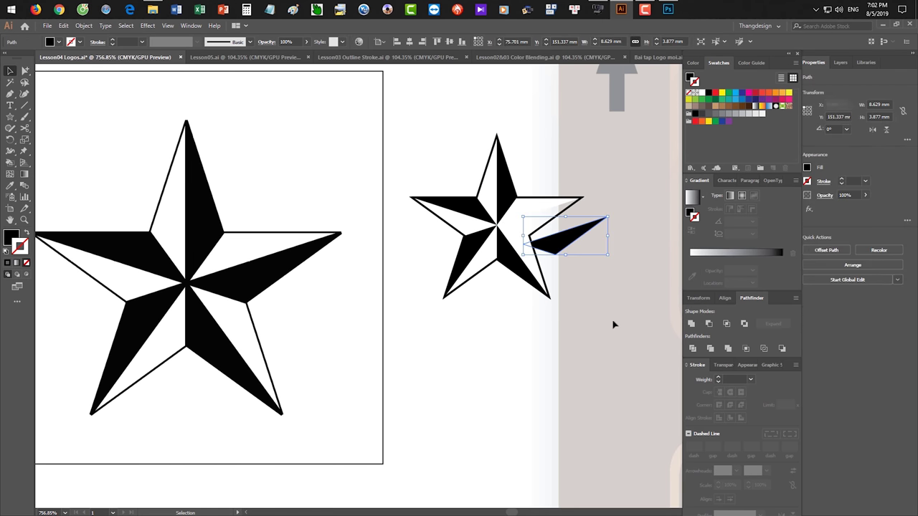
pyautogui.moveTo(542, 205); pyautogui.dragTo(599, 175)
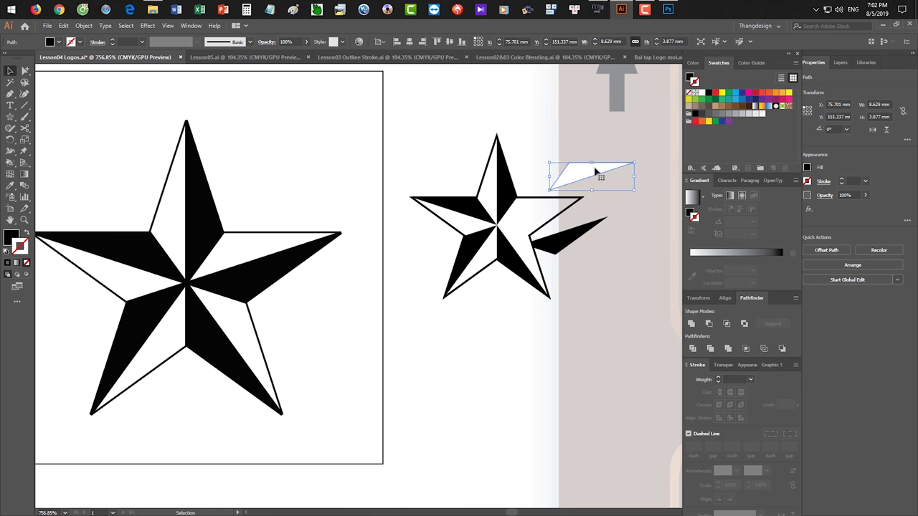
pyautogui.moveTo(502, 179); pyautogui.dragTo(422, 142)
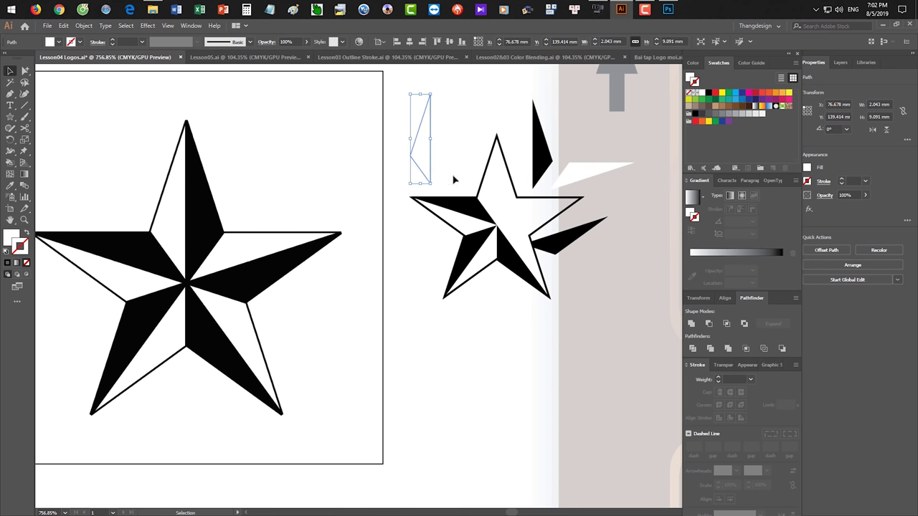
pyautogui.hotkey('ctrl', 'z')
pyautogui.hotkey('ctrl', 'z')
pyautogui.hotkey('ctrl', 'z')
pyautogui.hotkey('ctrl', 'z')
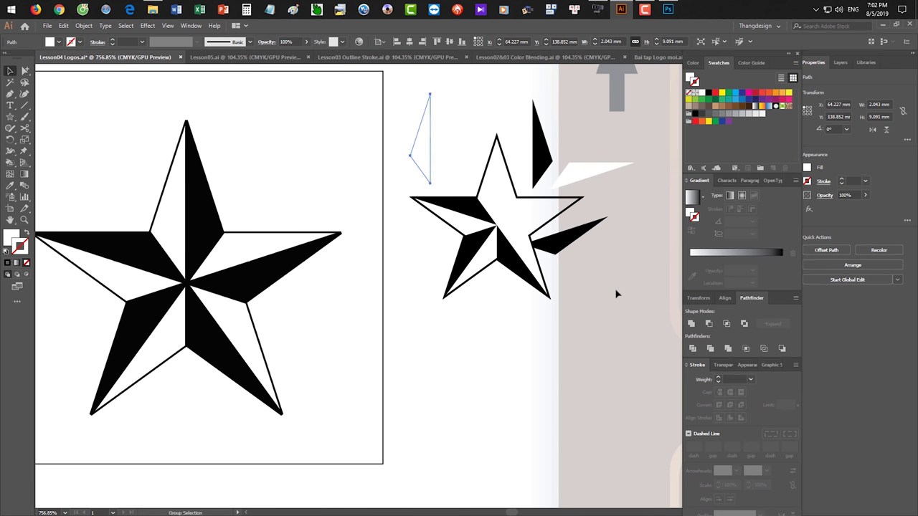
# Try moving the star's outline away from its facets, undo the move, and deselect the outline
pyautogui.click(615, 292)
pyautogui.moveTo(545, 197); pyautogui.dragTo(615, 160)
pyautogui.hotkey('ctrl', 'z')
pyautogui.press('v')
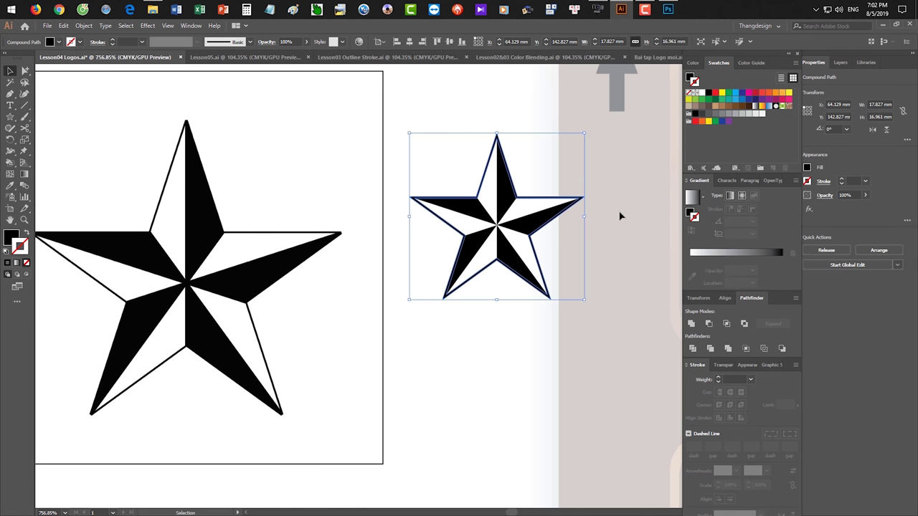
pyautogui.click(616, 266)
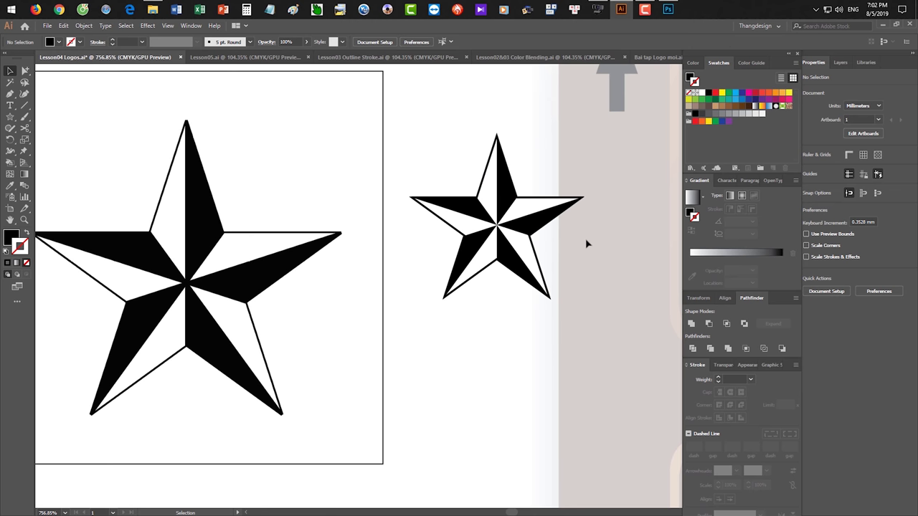
# Examine the star's expanded outline up close as a separate filled compound path
pyautogui.click(528, 202)
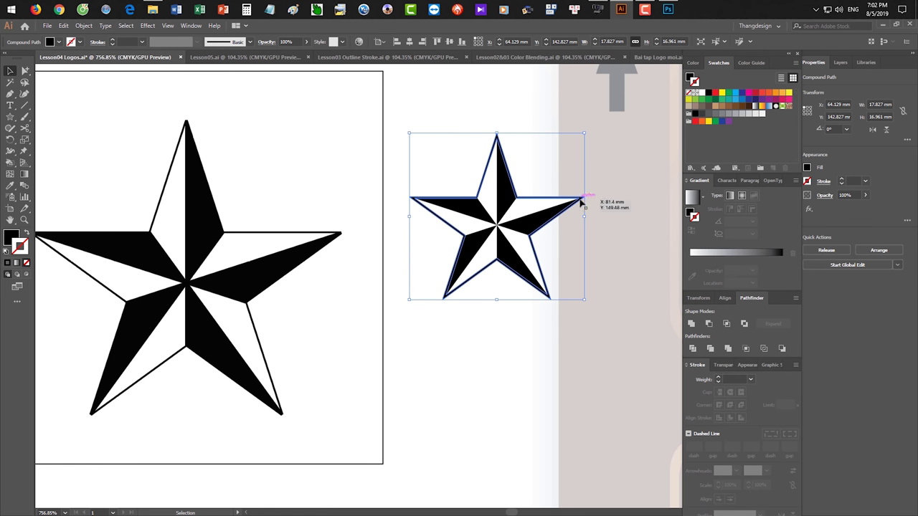
pyautogui.moveTo(584, 198); pyautogui.dragTo(607, 201)
pyautogui.hotkey('ctrl', 'z')
pyautogui.click(614, 252)
pyautogui.press('z')
pyautogui.moveTo(576, 250); pyautogui.dragTo(669, 257)
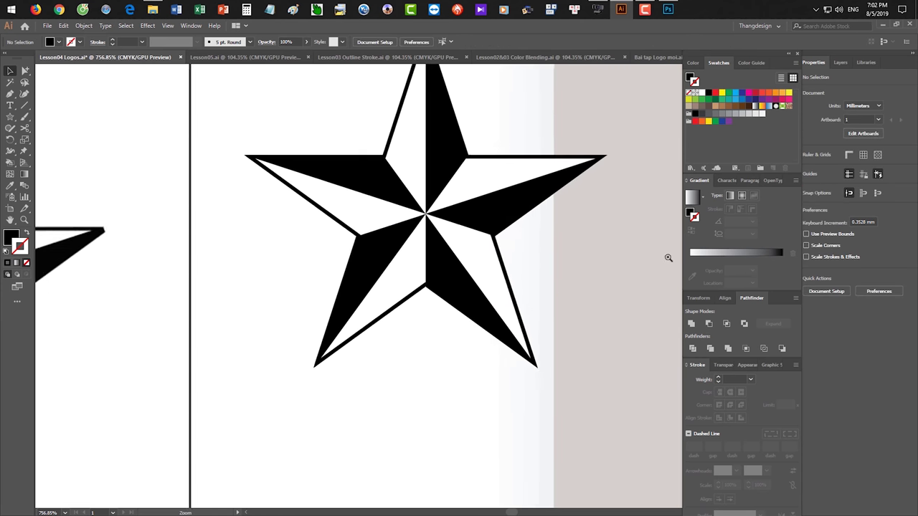
pyautogui.keyDown('ctrl'); pyautogui.click(487, 151); pyautogui.keyUp('ctrl')
pyautogui.moveTo(499, 173); pyautogui.dragTo(408, 168)
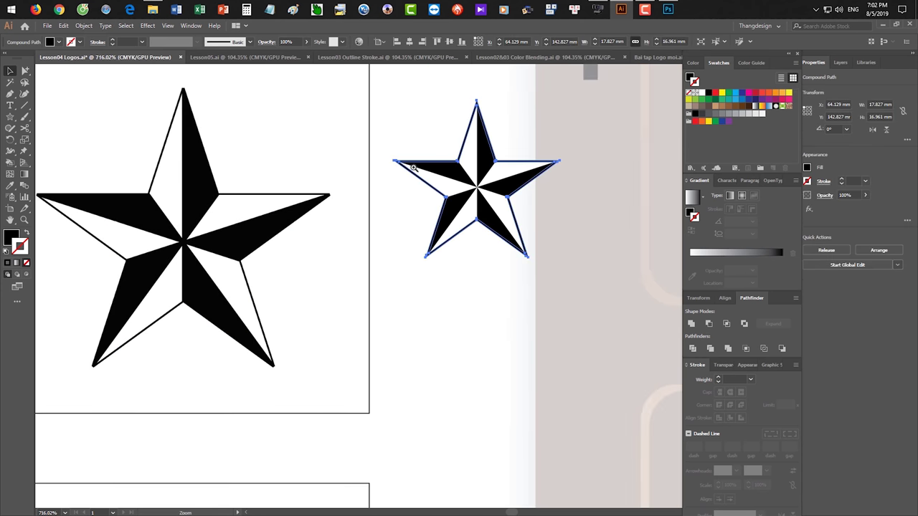
pyautogui.press('v')
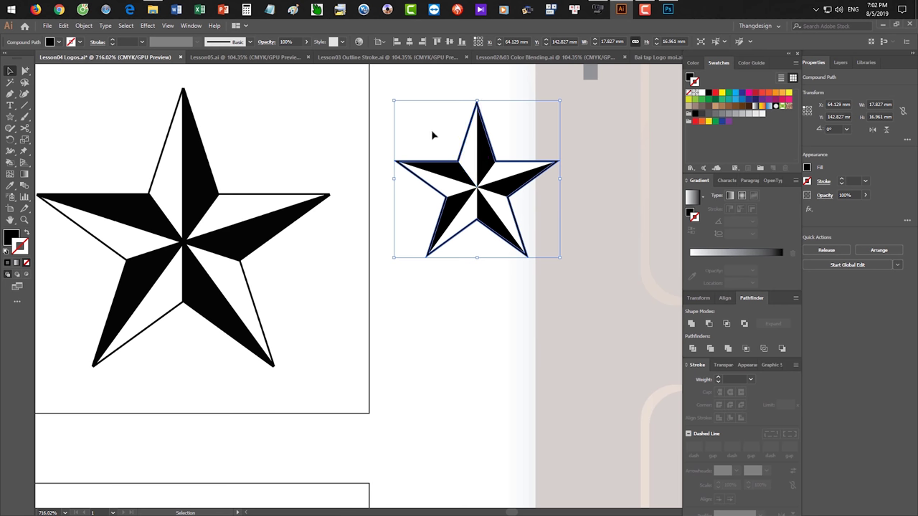
pyautogui.click(529, 340)
# Select all pieces of the expanded practice star and delete them
pyautogui.hotkey('ctrl', 'space')
pyautogui.moveTo(516, 250); pyautogui.dragTo(473, 275)
pyautogui.moveTo(574, 301); pyautogui.dragTo(455, 169)
pyautogui.press('Delete')
# Examine the cross reference logo below the star, including its thick rounded outline and thin inner facet lines
pyautogui.press('space')
pyautogui.moveTo(413, 378); pyautogui.dragTo(365, 78)
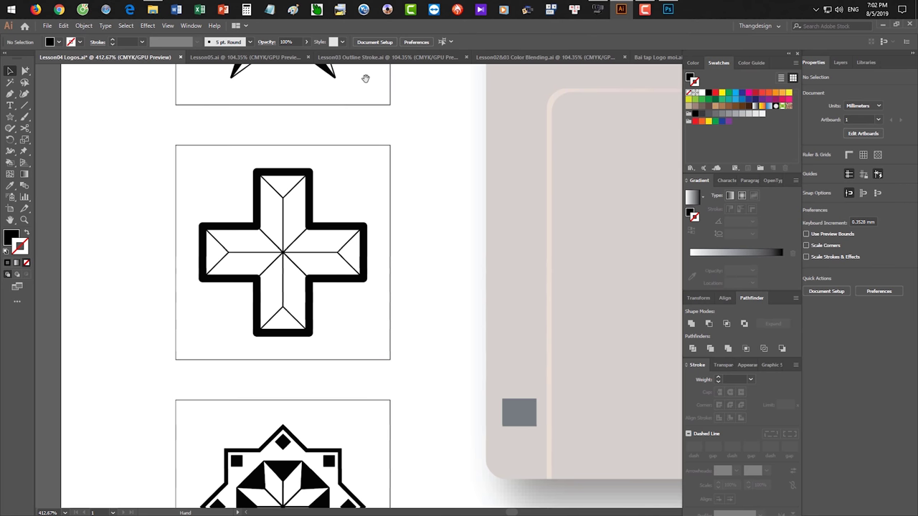
pyautogui.hotkey('ctrl', 'space')
pyautogui.moveTo(382, 269); pyautogui.dragTo(432, 256)
pyautogui.moveTo(373, 225); pyautogui.dragTo(390, 231)
pyautogui.moveTo(390, 233); pyautogui.dragTo(338, 219)
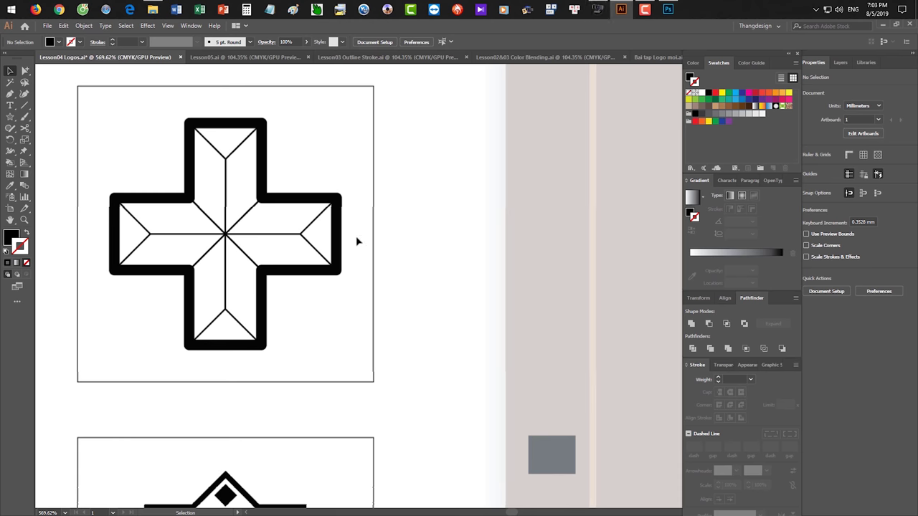
pyautogui.scroll(-3, 362, 222)
pyautogui.scroll(2, 356, 240)
# Create a second artboard about 51 × 42.5 mm to the left of the cross reference logo
pyautogui.press('space')
pyautogui.moveTo(319, 325); pyautogui.dragTo(549, 309)
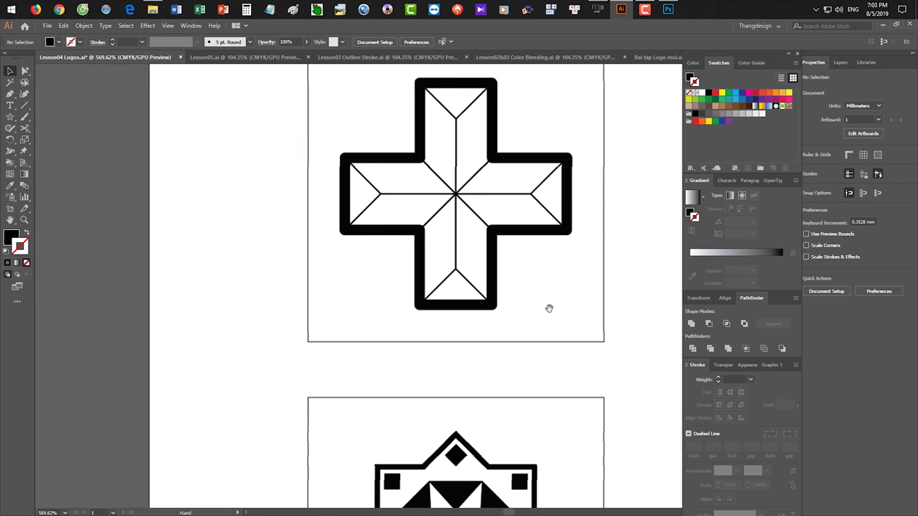
pyautogui.moveTo(549, 364); pyautogui.dragTo(667, 359)
pyautogui.moveTo(355, 330); pyautogui.dragTo(431, 349)
pyautogui.click(10, 208)
pyautogui.moveTo(119, 163); pyautogui.dragTo(498, 477)
pyautogui.moveTo(219, 259); pyautogui.dragTo(166, 207)
pyautogui.moveTo(184, 261); pyautogui.dragTo(115, 251)
pyautogui.moveTo(259, 469); pyautogui.dragTo(293, 487)
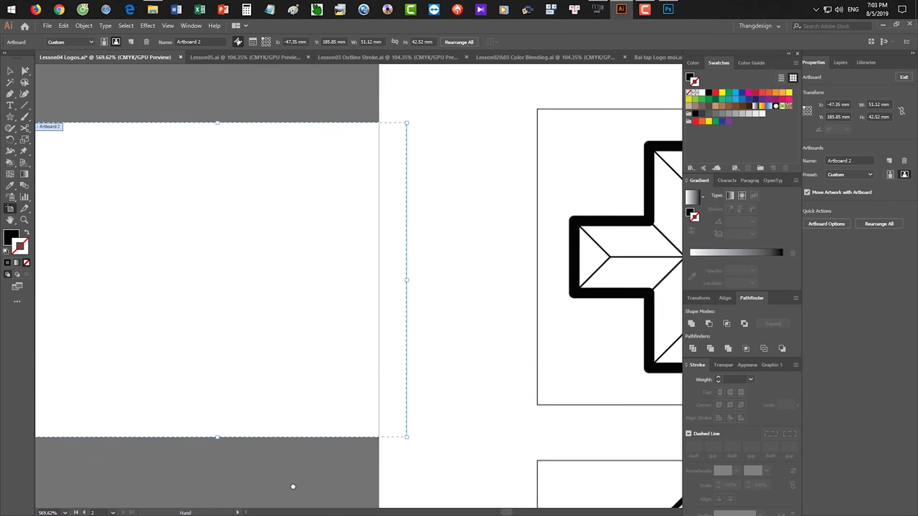
pyautogui.scroll(-1, 469, 335)
pyautogui.click(466, 337)
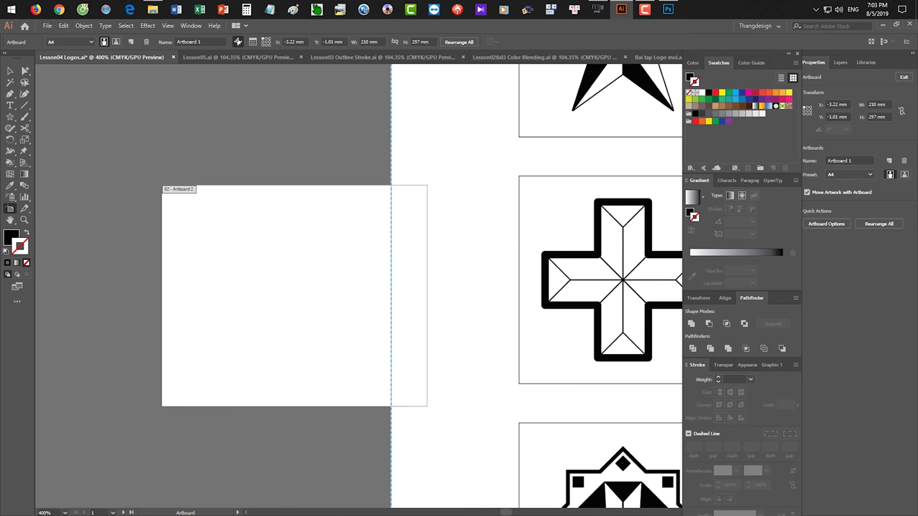
pyautogui.click(10, 117)
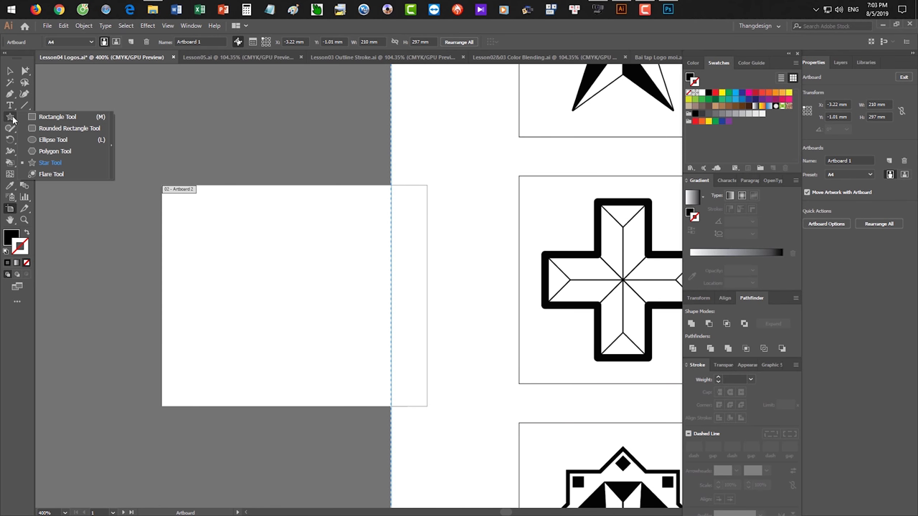
pyautogui.click(47, 116)
pyautogui.moveTo(253, 229); pyautogui.dragTo(301, 353)
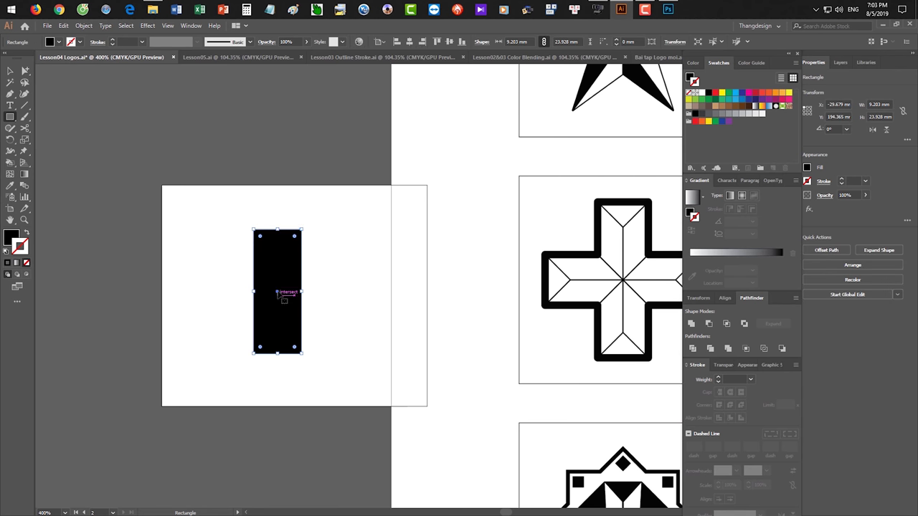
pyautogui.press('o')
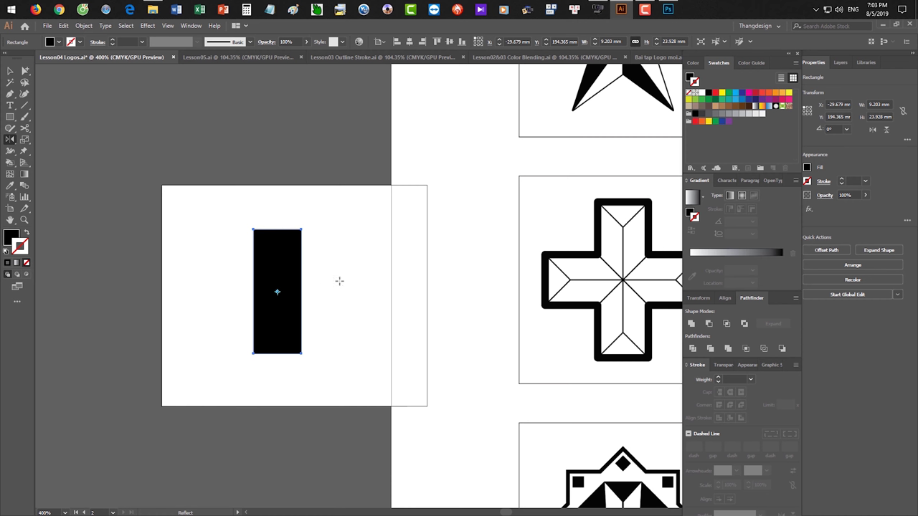
pyautogui.press('space')
pyautogui.moveTo(327, 281); pyautogui.dragTo(299, 273)
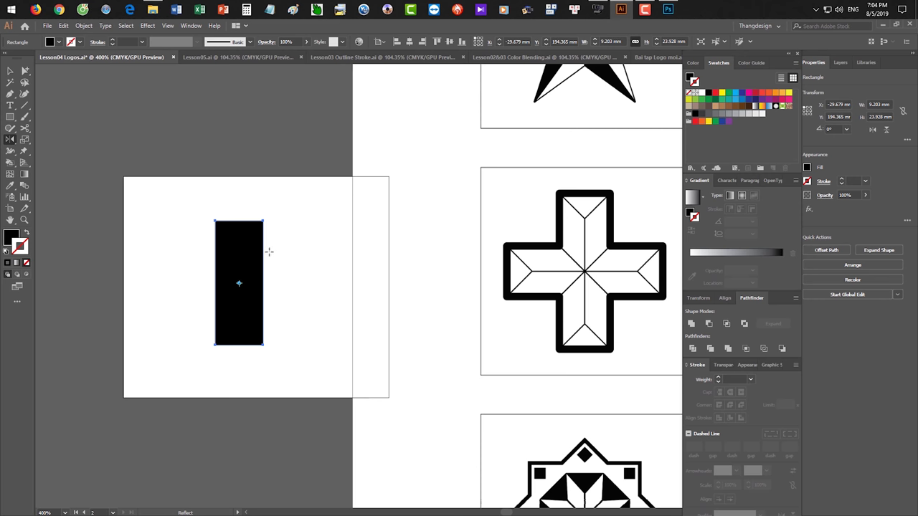
pyautogui.press('Delete')
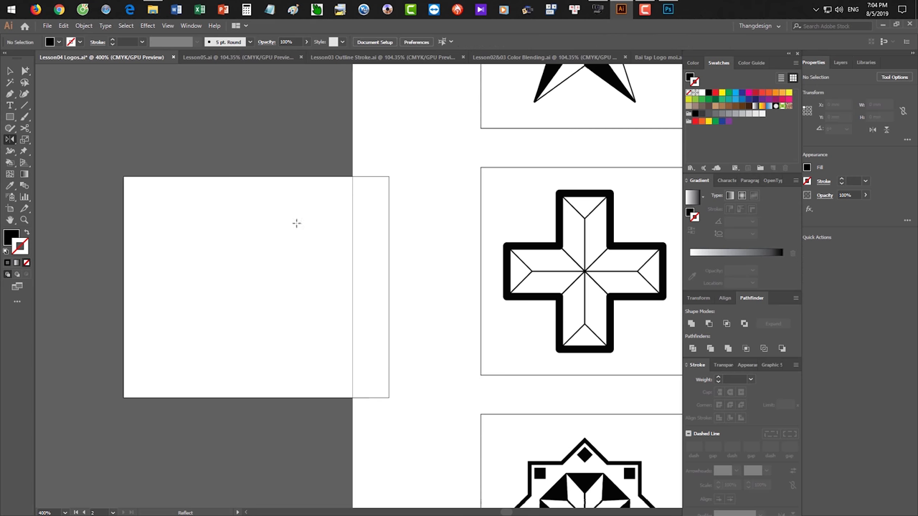
# Draw an upright rectangle about 10 × 23.3 mm in the middle of the new artboard and fill it with white
pyautogui.click(11, 117)
pyautogui.click(57, 117)
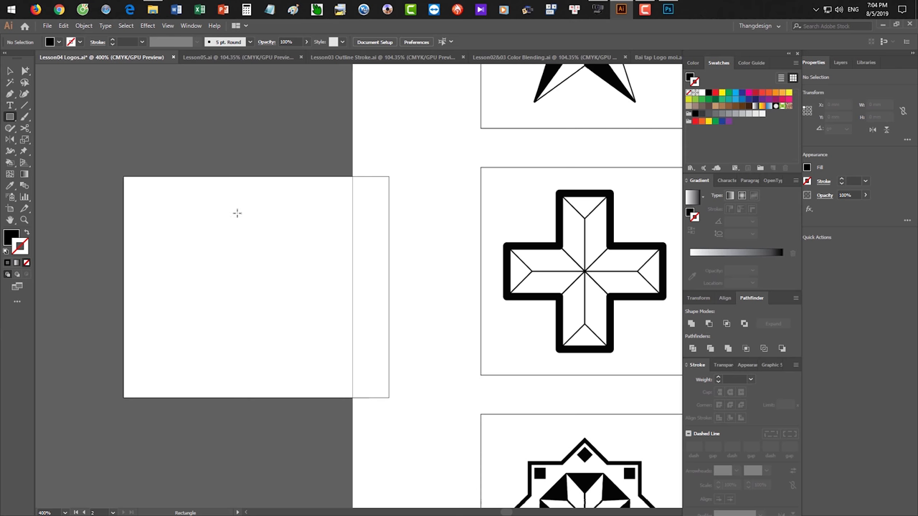
pyautogui.click(10, 116)
pyautogui.click(48, 119)
pyautogui.moveTo(226, 224); pyautogui.dragTo(279, 345)
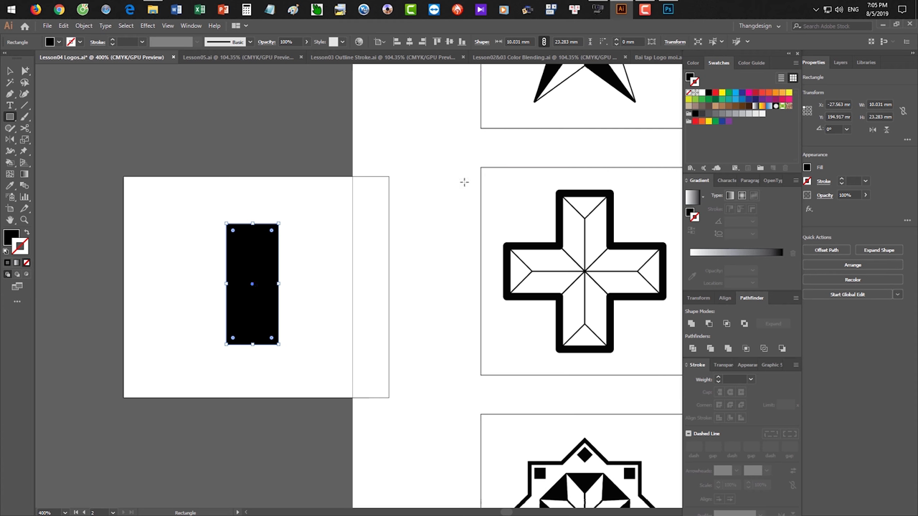
pyautogui.click(807, 170)
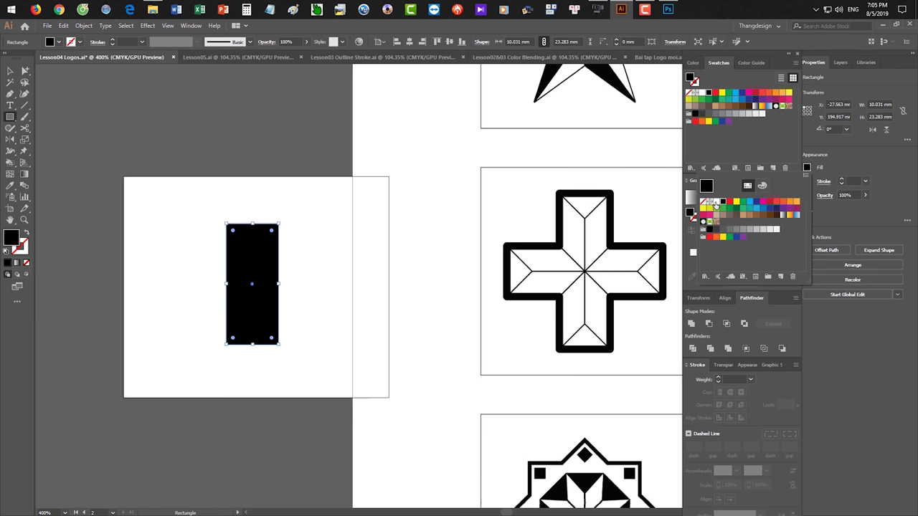
pyautogui.click(715, 202)
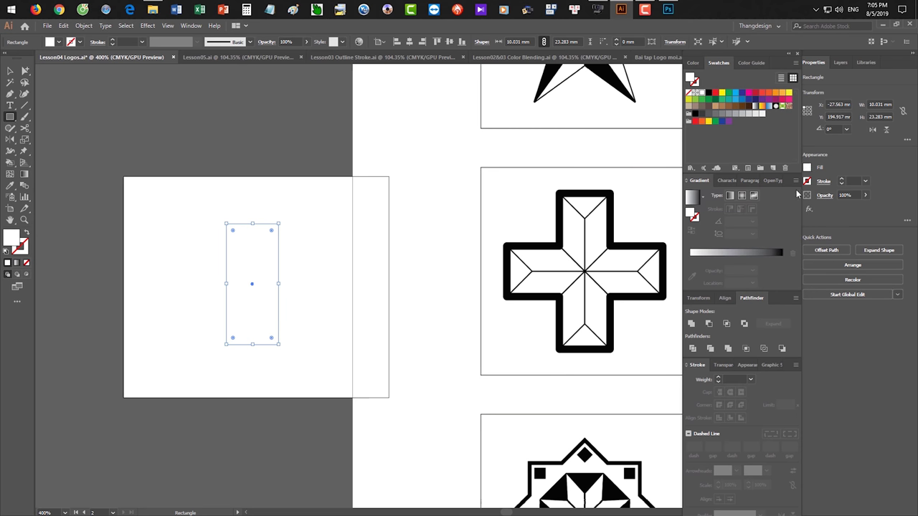
pyautogui.moveTo(203, 208); pyautogui.dragTo(307, 364)
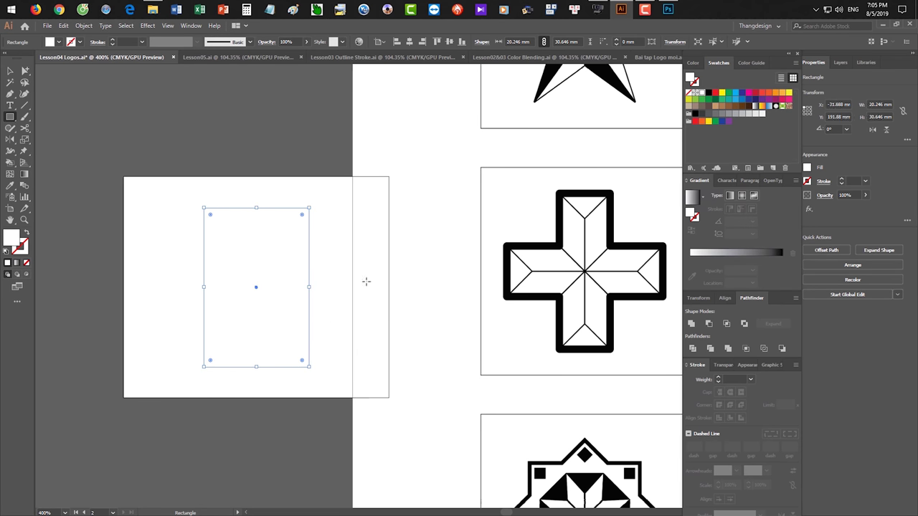
pyautogui.hotkey('ctrl', 'z')
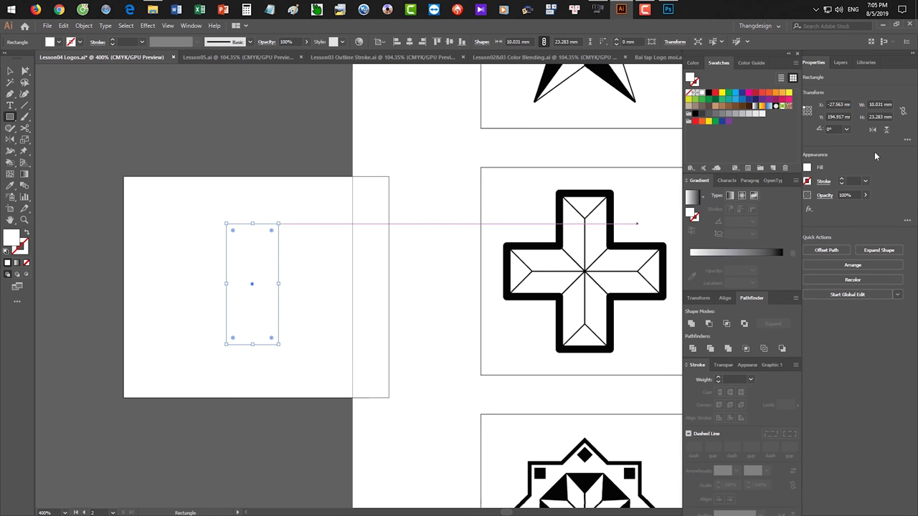
# Give the rectangle a black 3 pt stroke and round its corners to a radius of about 1.33 mm
pyautogui.click(808, 182)
pyautogui.click(723, 215)
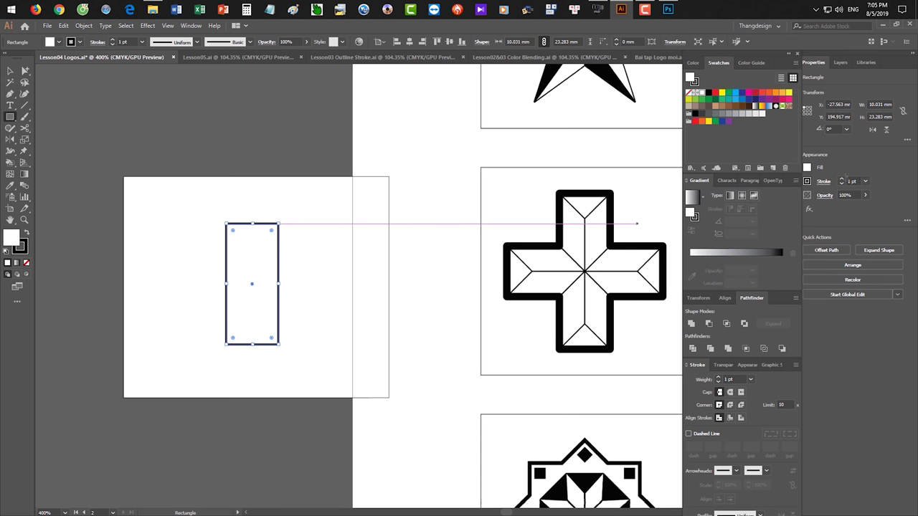
pyautogui.click(843, 179)
pyautogui.click(843, 180)
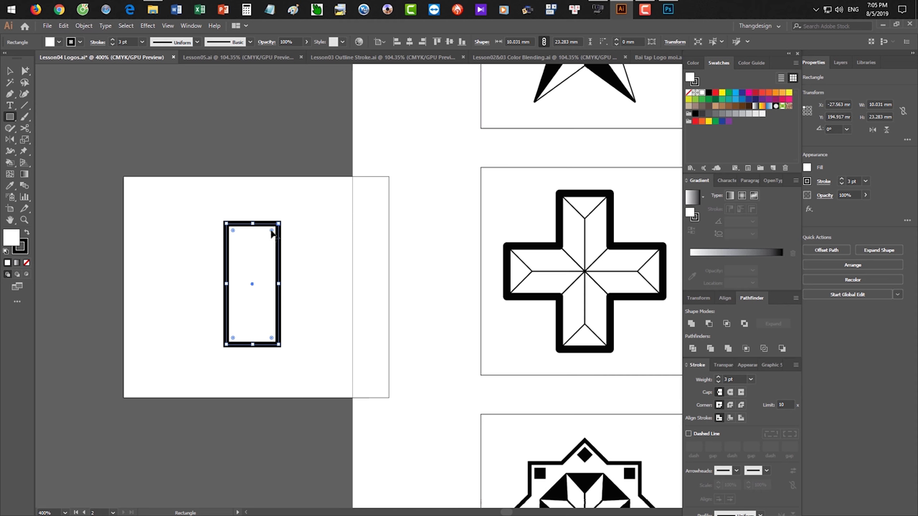
pyautogui.moveTo(272, 233); pyautogui.dragTo(273, 234)
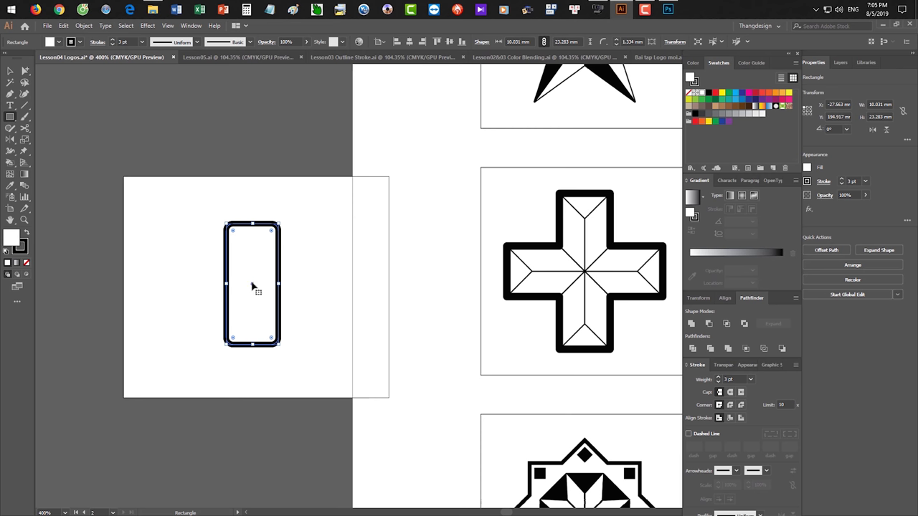
pyautogui.press('o')
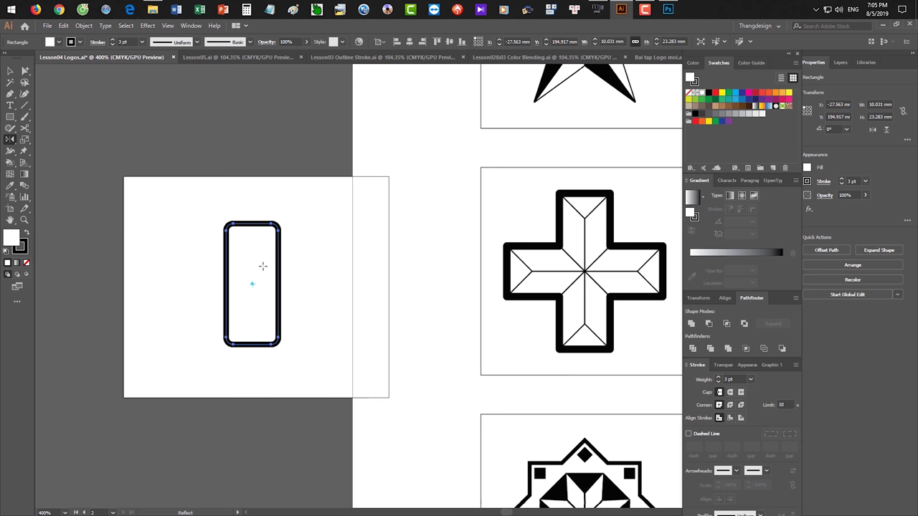
pyautogui.click(207, 267)
pyautogui.keyDown('alt'); pyautogui.click(252, 283); pyautogui.keyUp('alt')
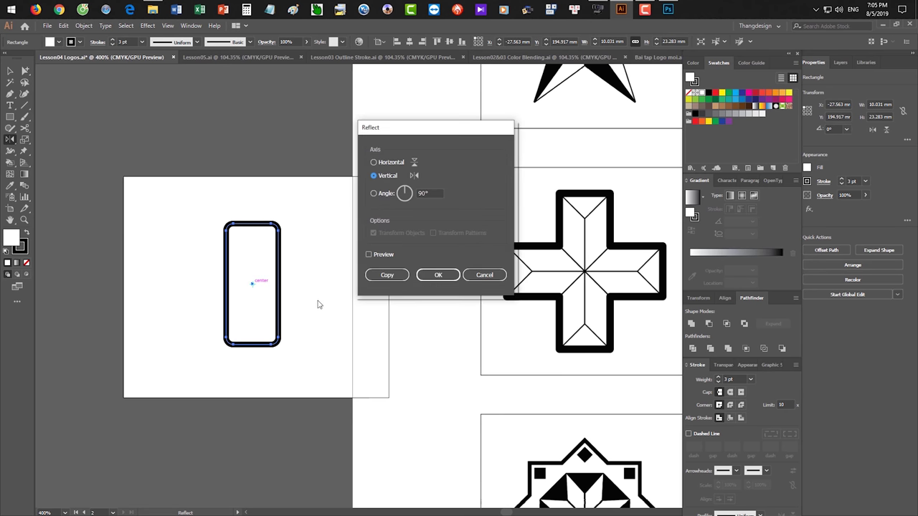
pyautogui.click(480, 277)
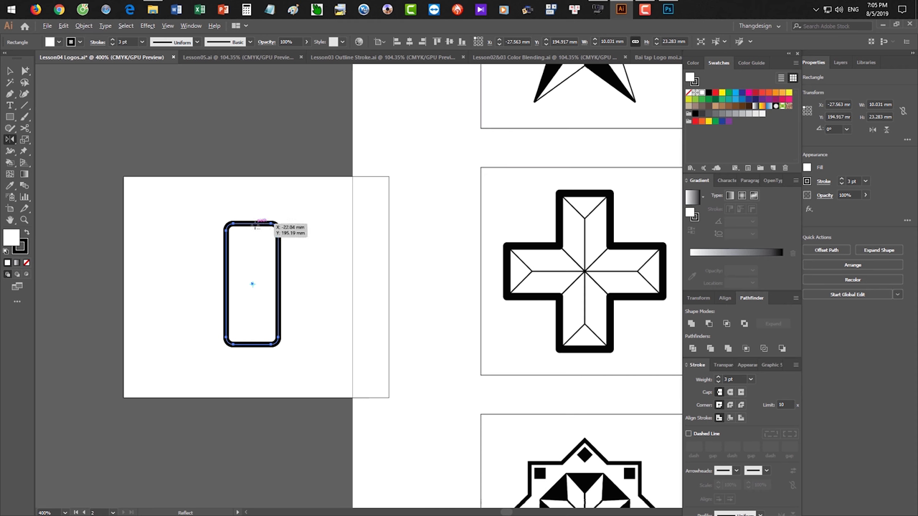
pyautogui.keyDown('alt'); pyautogui.click(194, 263); pyautogui.keyUp('alt')
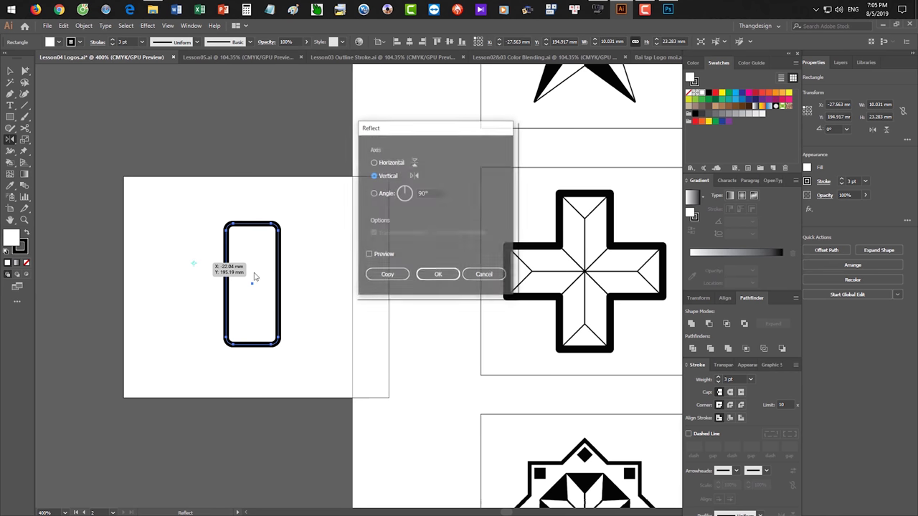
pyautogui.click(484, 275)
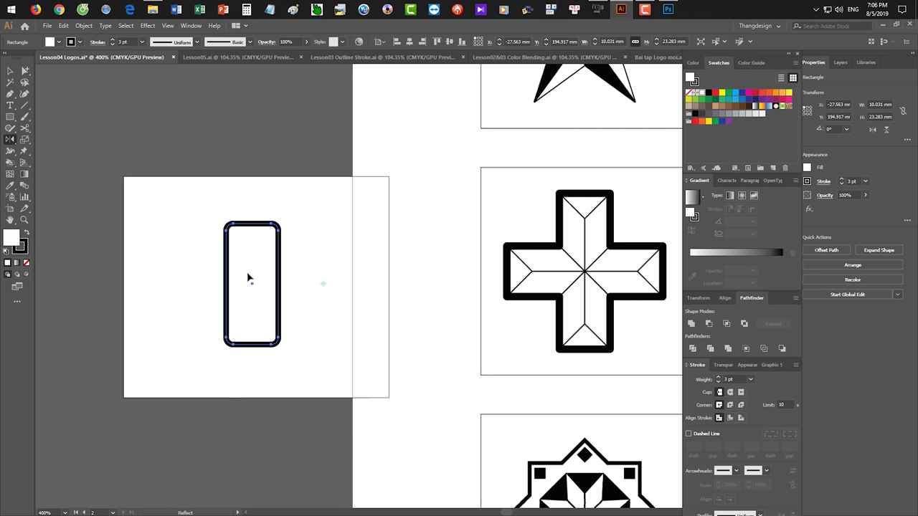
# Rotate a copy of the rounded rectangle by 90° about its center to form a cross
pyautogui.press('r')
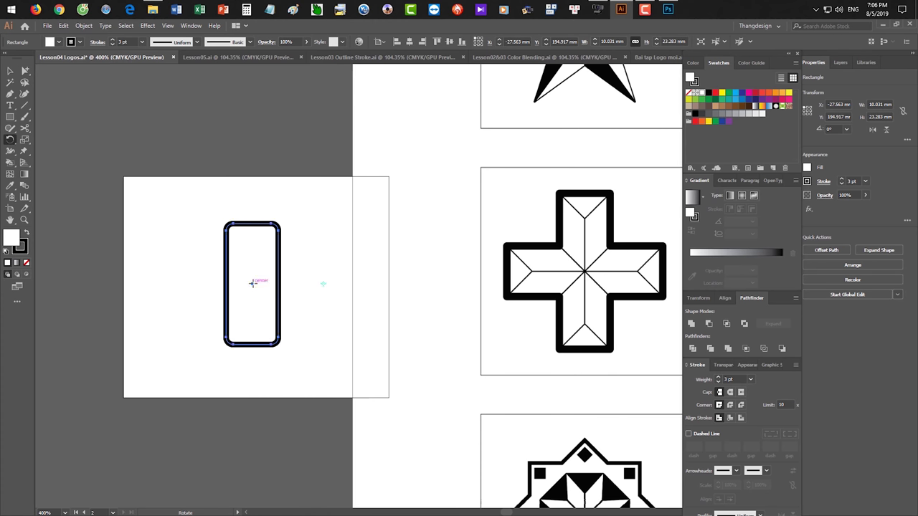
pyautogui.click(251, 284)
pyautogui.moveTo(255, 227); pyautogui.dragTo(215, 284)
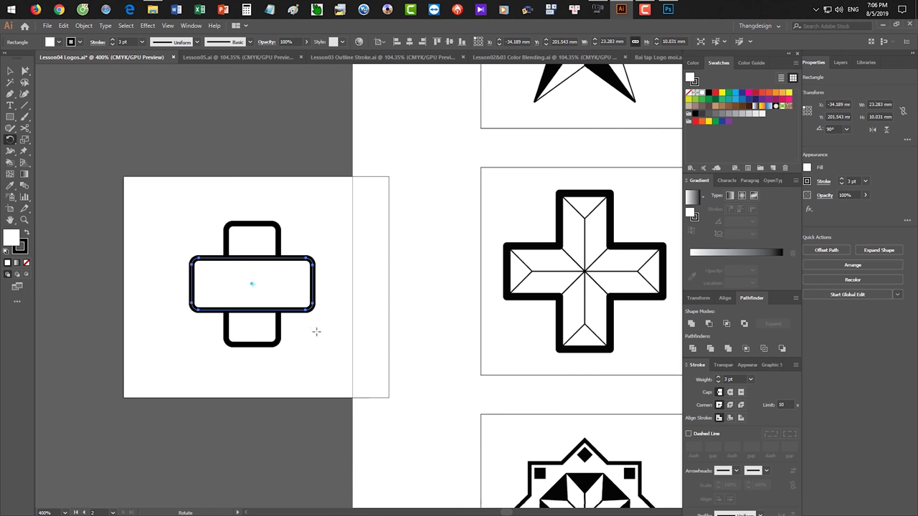
# Unite the two crossing rounded rectangles into a single cross outline
pyautogui.press('v')
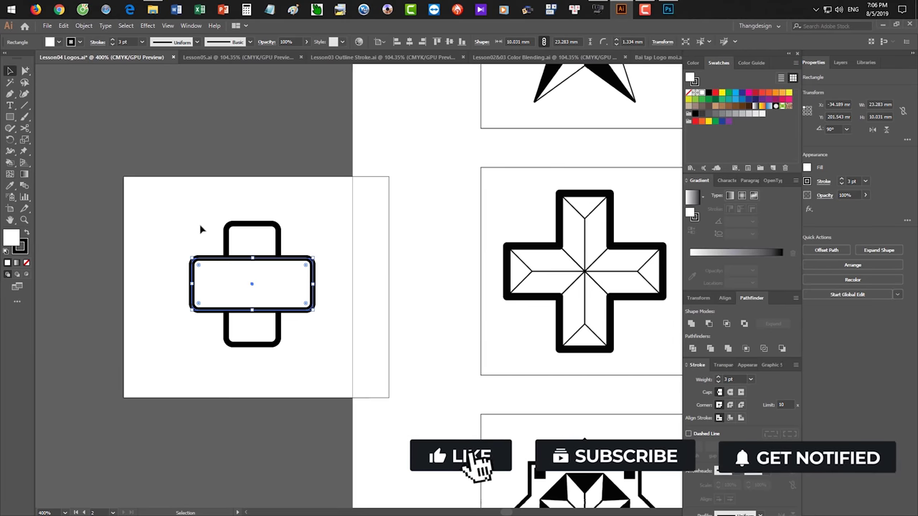
pyautogui.moveTo(331, 373); pyautogui.dragTo(327, 358)
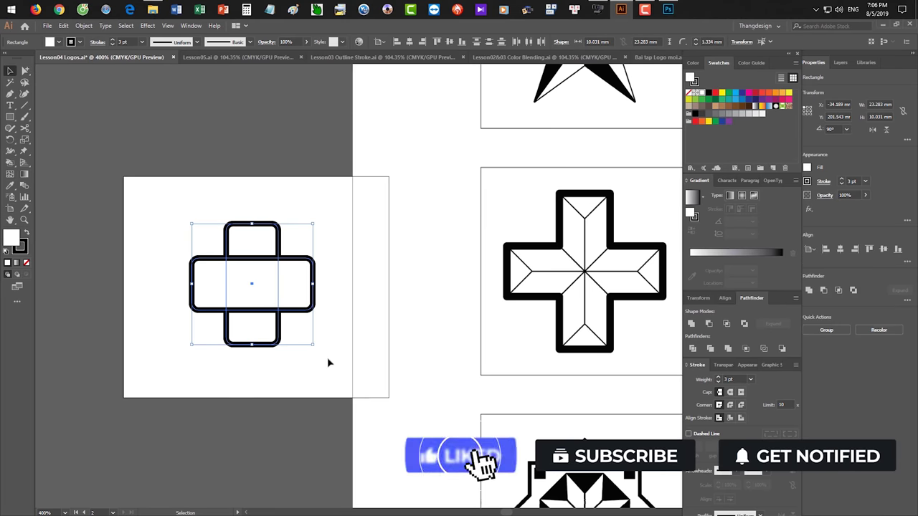
pyautogui.click(692, 323)
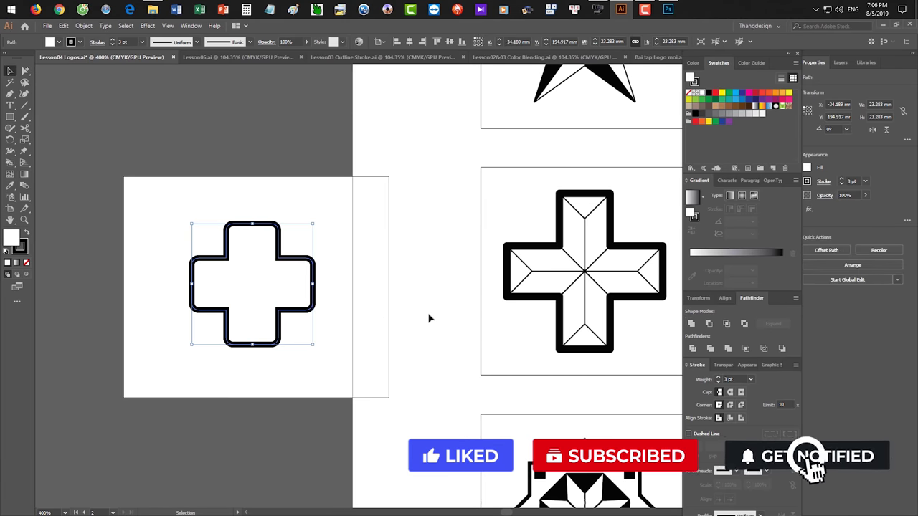
pyautogui.click(335, 305)
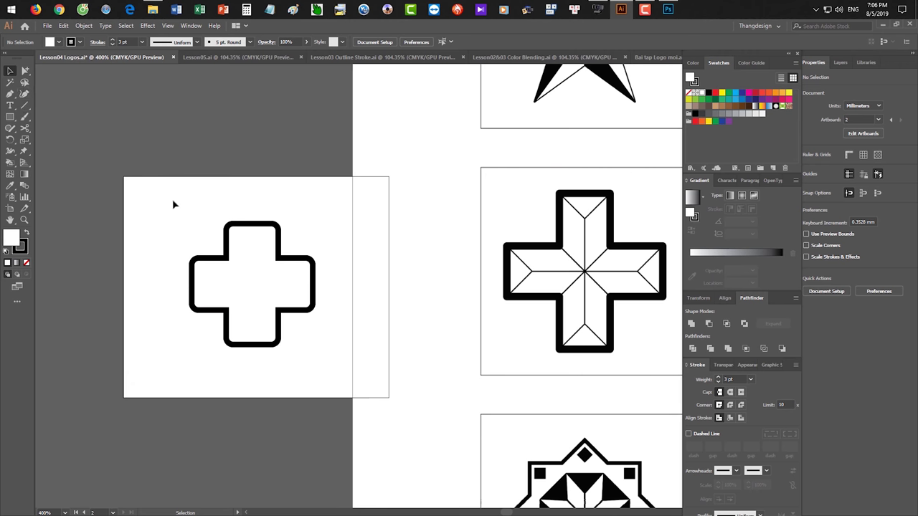
pyautogui.moveTo(180, 207); pyautogui.dragTo(324, 367)
pyautogui.click(138, 126)
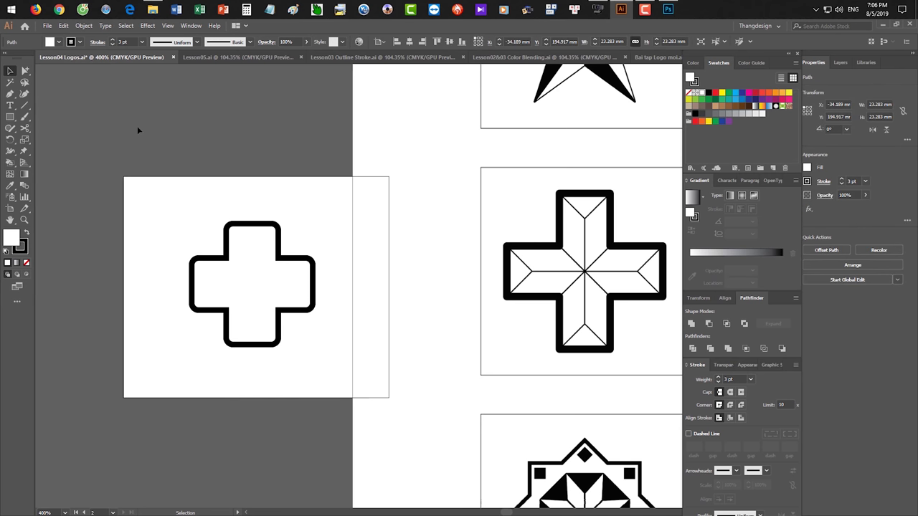
# Draw a rectangle about 5.5 × 11.7 mm from the cross's center to its upper arm's upper-left corner, and set its stroke to 0.5 pt
pyautogui.moveTo(10, 118); pyautogui.dragTo(47, 121)
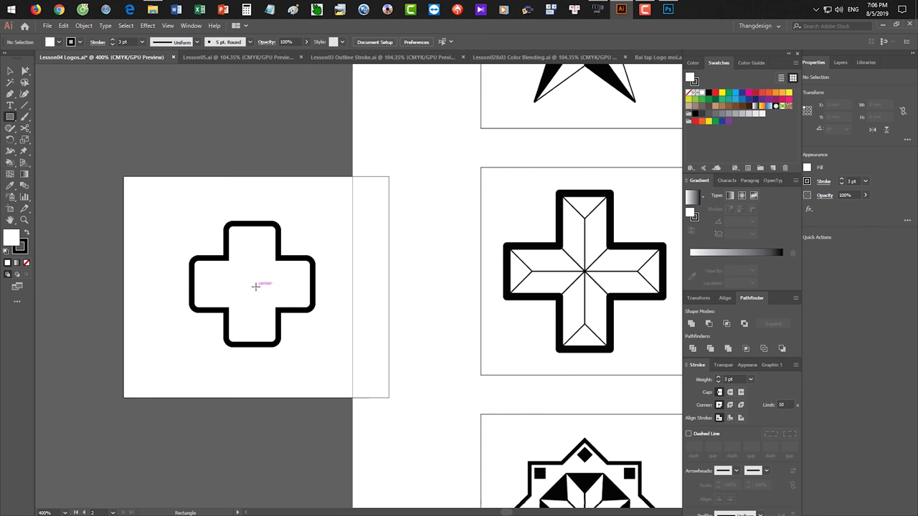
pyautogui.moveTo(254, 287); pyautogui.dragTo(227, 226)
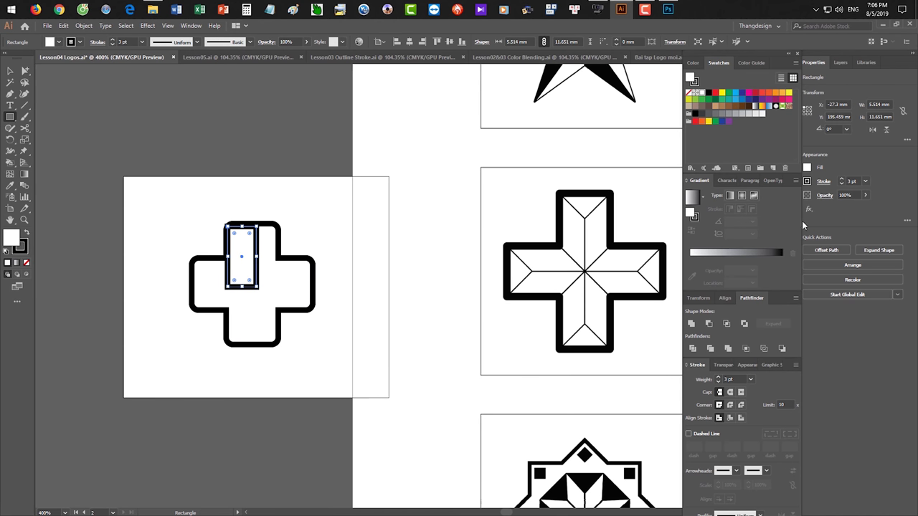
pyautogui.click(851, 181)
pyautogui.press('Return')
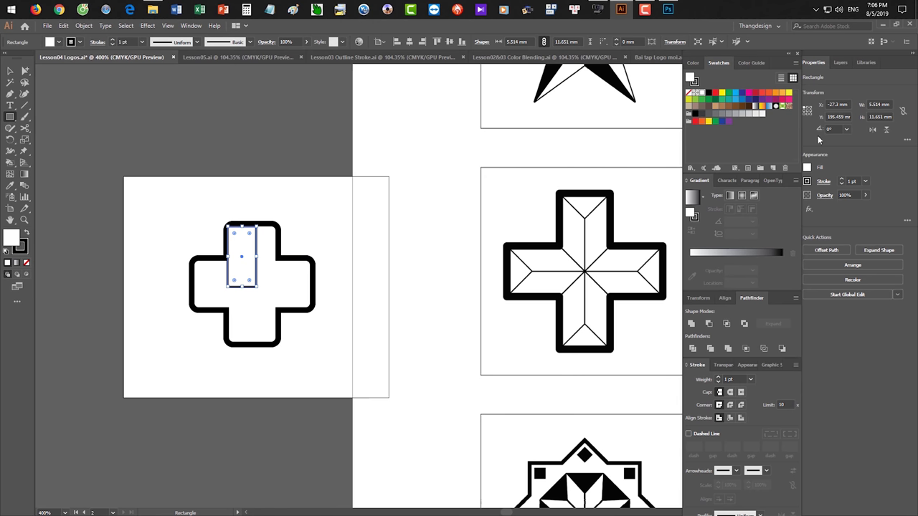
pyautogui.click(844, 181)
pyautogui.click(843, 181)
pyautogui.click(843, 180)
pyautogui.click(842, 185)
pyautogui.click(842, 185)
pyautogui.click(842, 186)
pyautogui.click(841, 185)
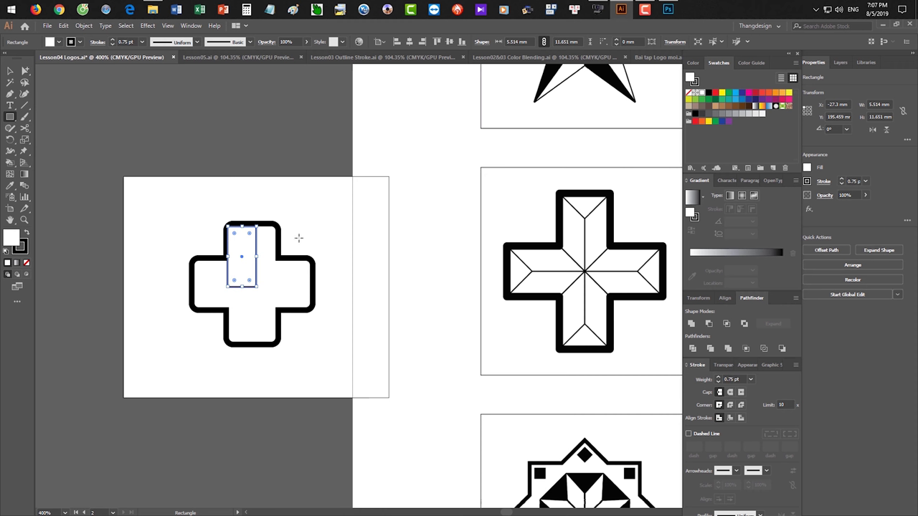
pyautogui.click(842, 185)
pyautogui.click(331, 228)
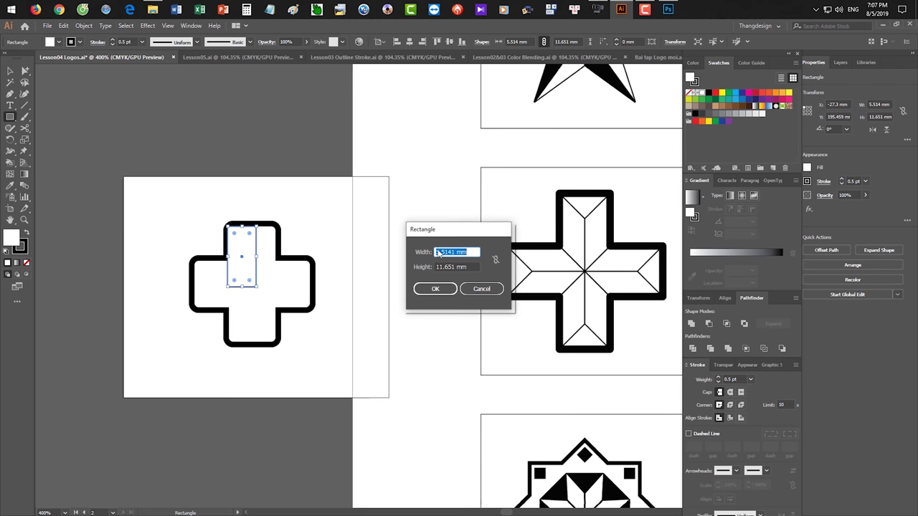
pyautogui.click(482, 289)
pyautogui.press('v')
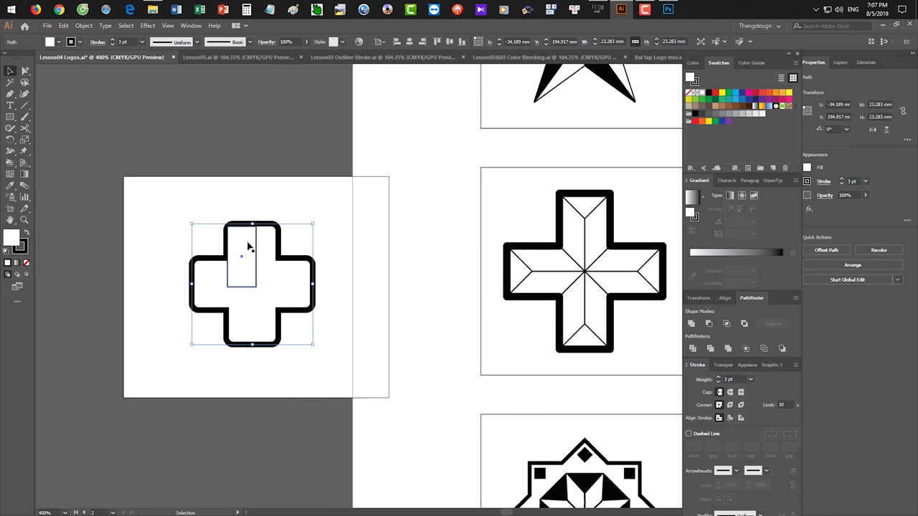
# Move the small rectangle's upper-right corner down about 3.6 mm, and try its lower-left corner about 5.1 mm higher before returning it
pyautogui.press('a')
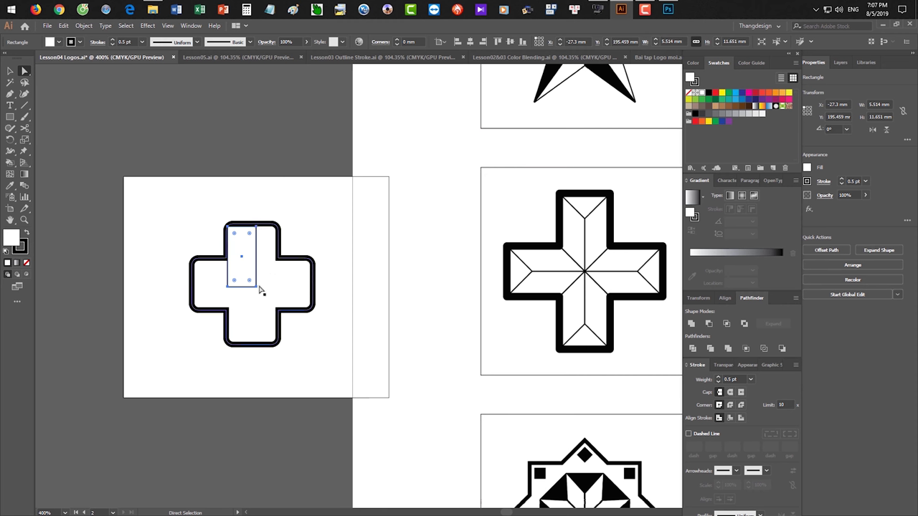
pyautogui.click(256, 227)
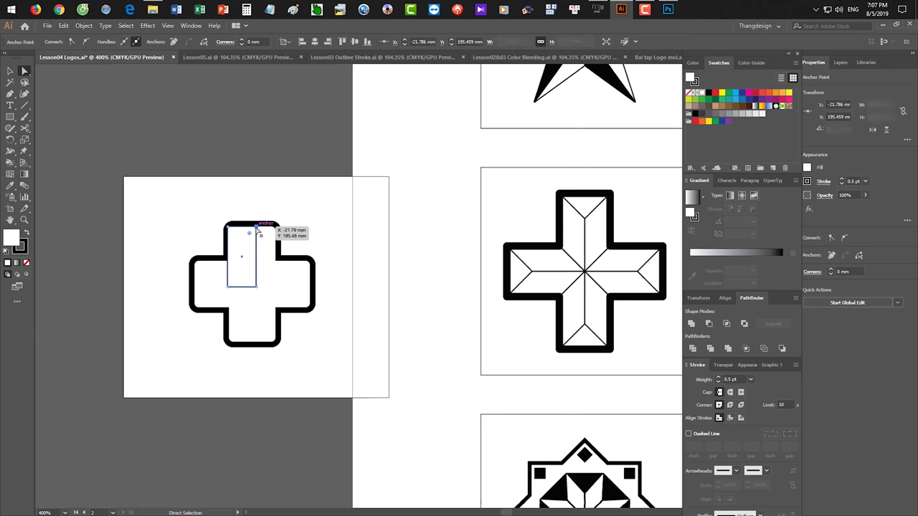
pyautogui.moveTo(256, 228); pyautogui.dragTo(257, 248)
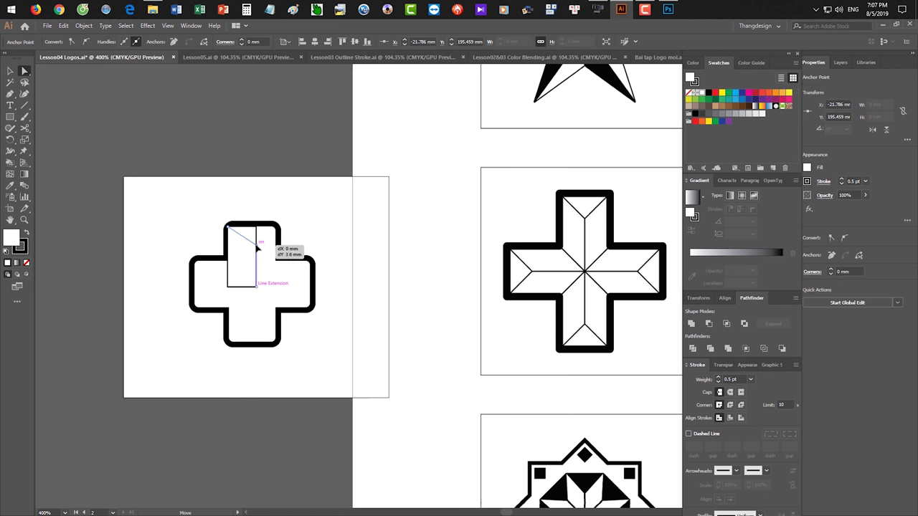
pyautogui.moveTo(257, 248); pyautogui.dragTo(257, 248)
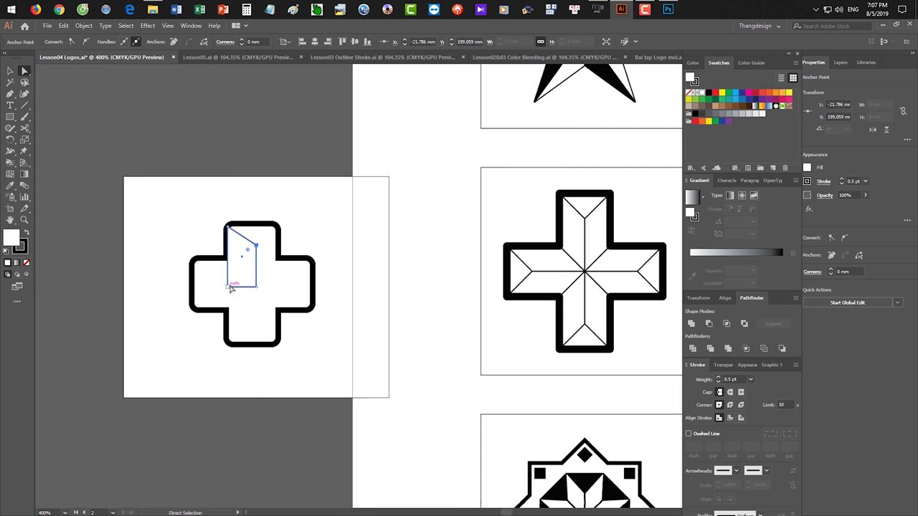
pyautogui.moveTo(228, 286); pyautogui.dragTo(228, 263)
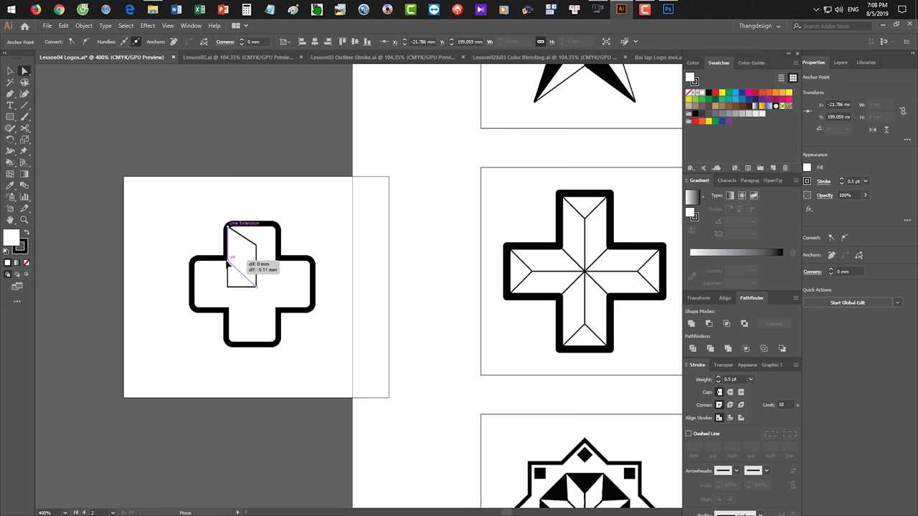
pyautogui.moveTo(227, 263); pyautogui.dragTo(227, 263)
pyautogui.moveTo(227, 262); pyautogui.dragTo(229, 285)
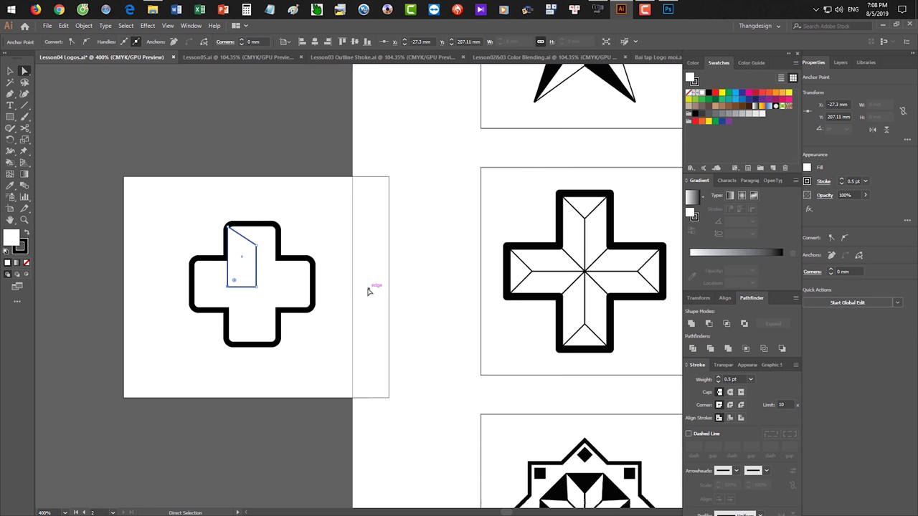
# Undo the corner moves on the small rectangle
pyautogui.press('ctrl')
pyautogui.press('ctrl')
pyautogui.press('ctrl')
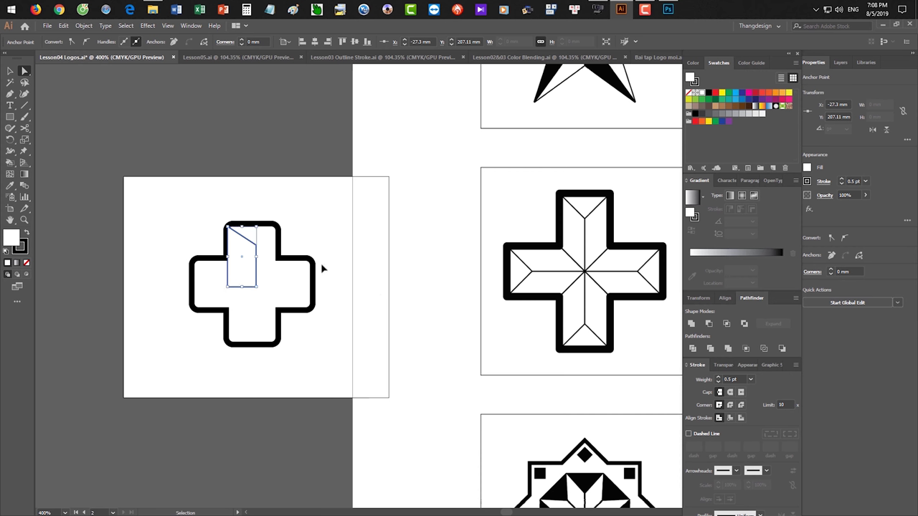
pyautogui.hotkey('ctrl', 'z')
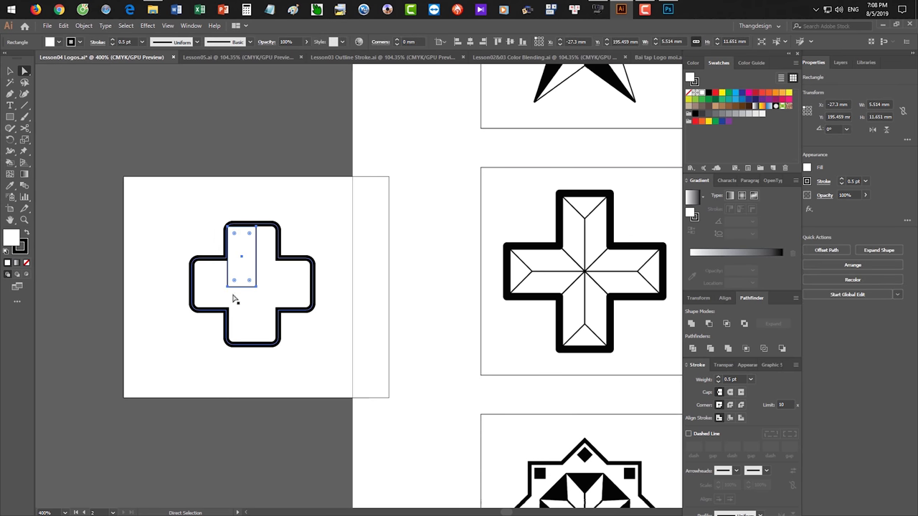
# Select the small rectangle's lower-left and upper-right corner points together and try to move them
pyautogui.moveTo(228, 286); pyautogui.dragTo(228, 287)
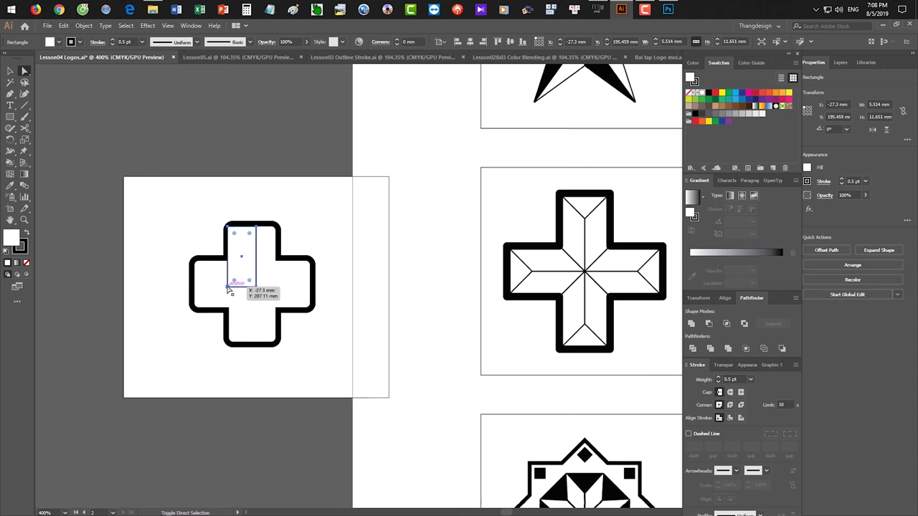
pyautogui.keyDown('shift'); pyautogui.click(227, 287); pyautogui.keyUp('shift')
pyautogui.keyDown('shift'); pyautogui.click(256, 228); pyautogui.keyUp('shift')
pyautogui.moveTo(257, 228); pyautogui.dragTo(257, 234)
pyautogui.hotkey('ctrl', 'z')
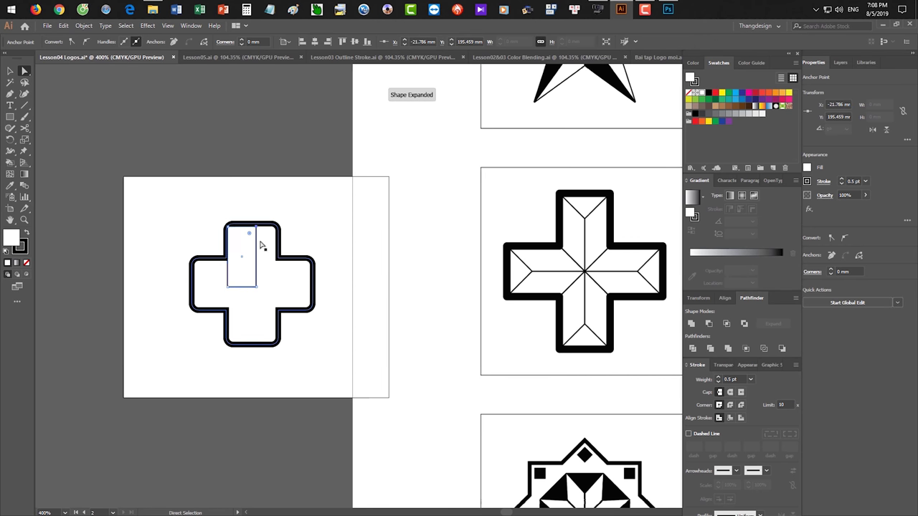
pyautogui.keyDown('shift'); pyautogui.click(228, 287); pyautogui.keyUp('shift')
pyautogui.keyDown('shift'); pyautogui.click(256, 227); pyautogui.keyUp('shift')
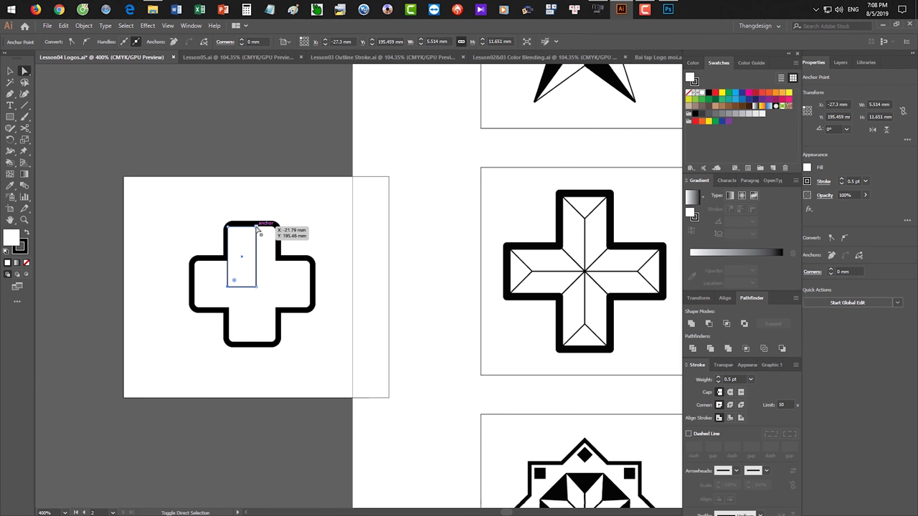
pyautogui.moveTo(258, 228); pyautogui.dragTo(257, 228)
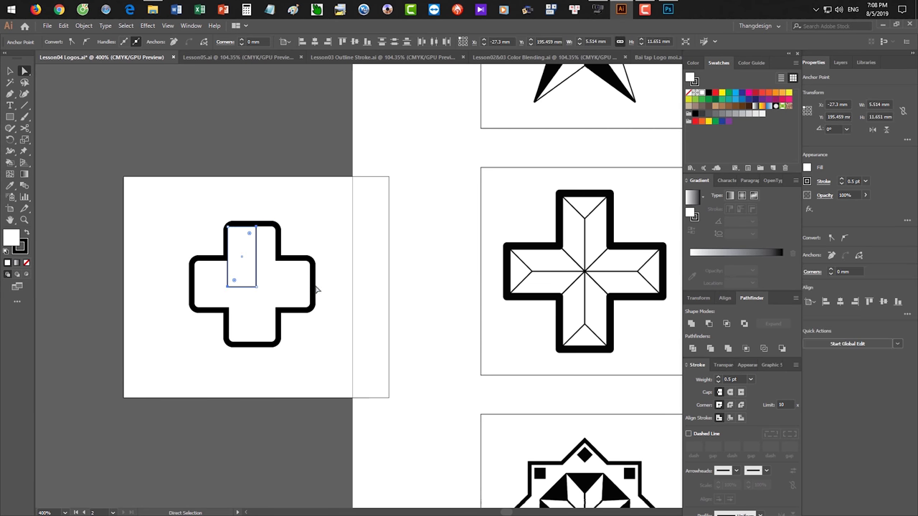
# Delete the cross outline and the small rectangle inside it from the new artboard
pyautogui.click(286, 279)
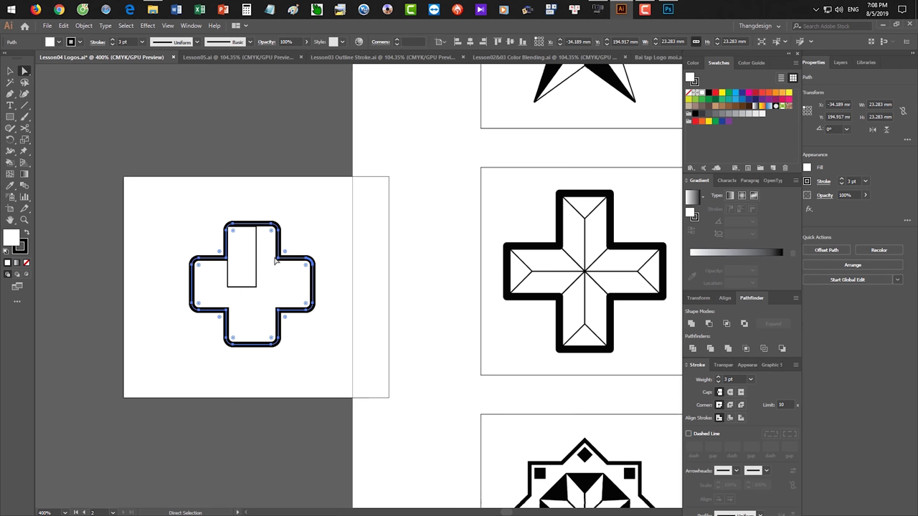
pyautogui.click(243, 264)
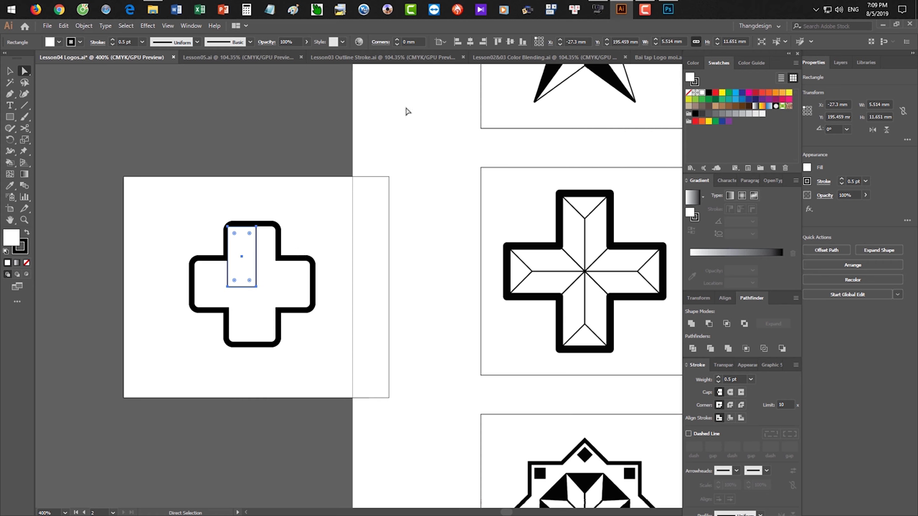
pyautogui.click(251, 145)
pyautogui.press('v')
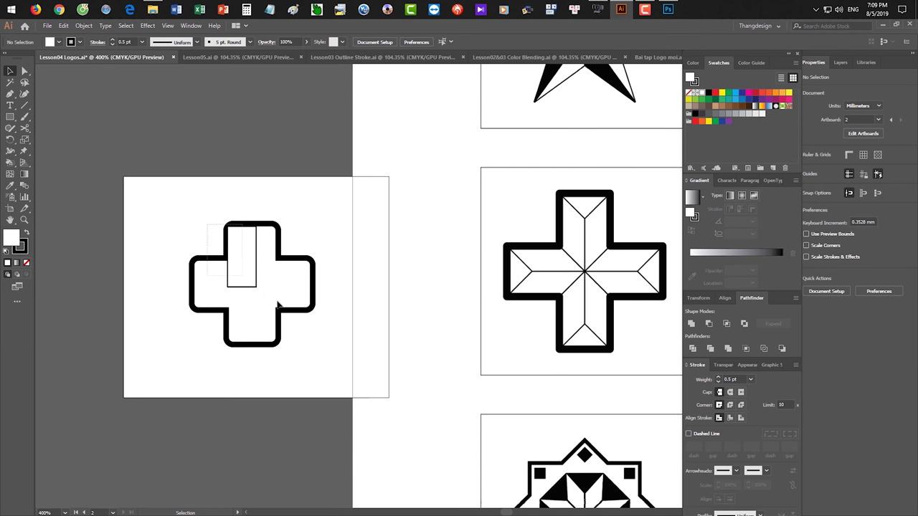
pyautogui.click(263, 294)
pyautogui.press('Delete')
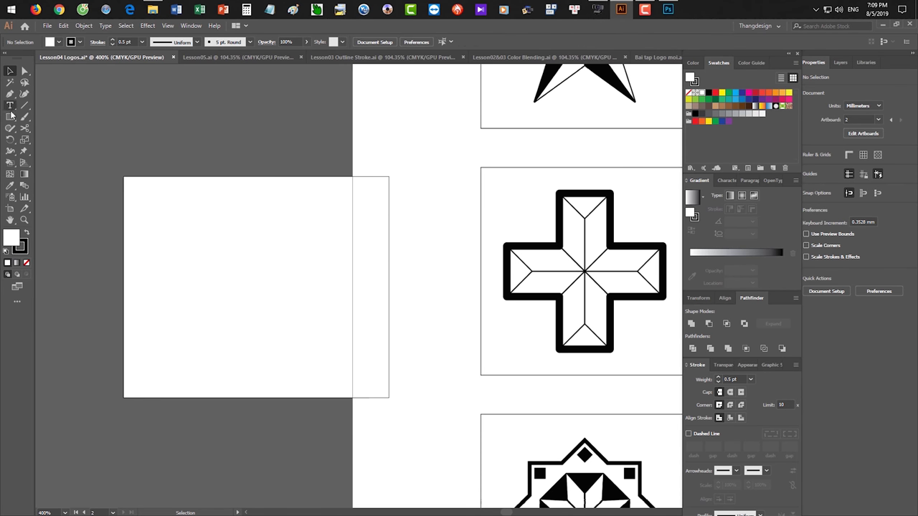
# Draw an upright rectangle about 7.2 × 18.5 mm with a 0.5 pt stroke on the emptied artboard
pyautogui.click(11, 116)
pyautogui.moveTo(200, 237); pyautogui.dragTo(236, 334)
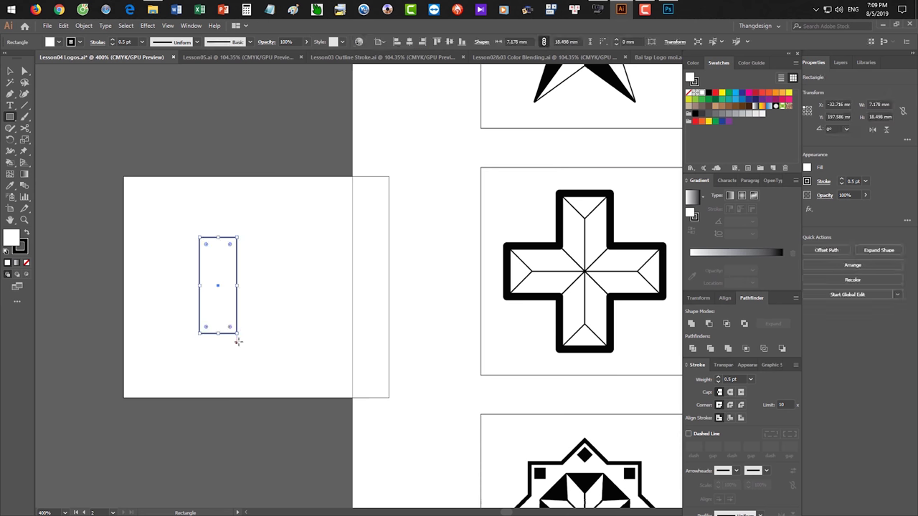
# Add a copy of the upright rectangle rotated 90° about its centre, so the two cross each other
pyautogui.press('v')
pyautogui.click(239, 280)
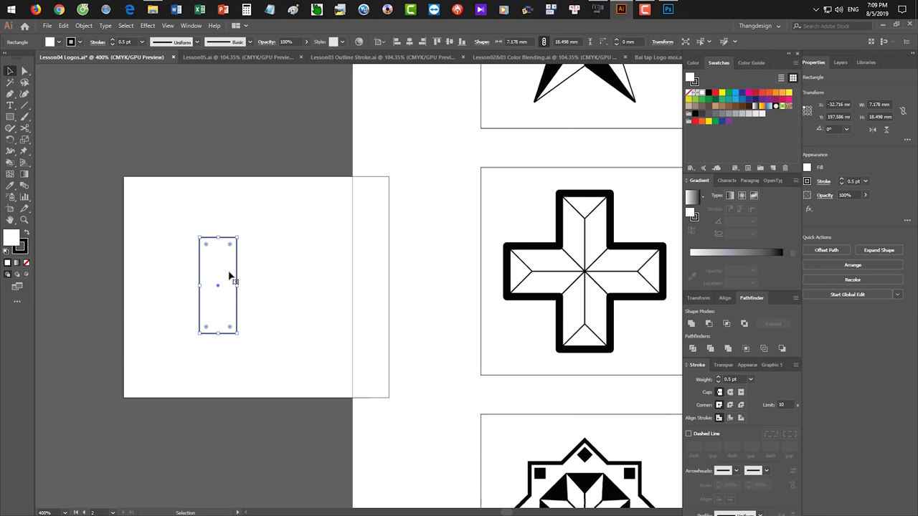
pyautogui.press('r')
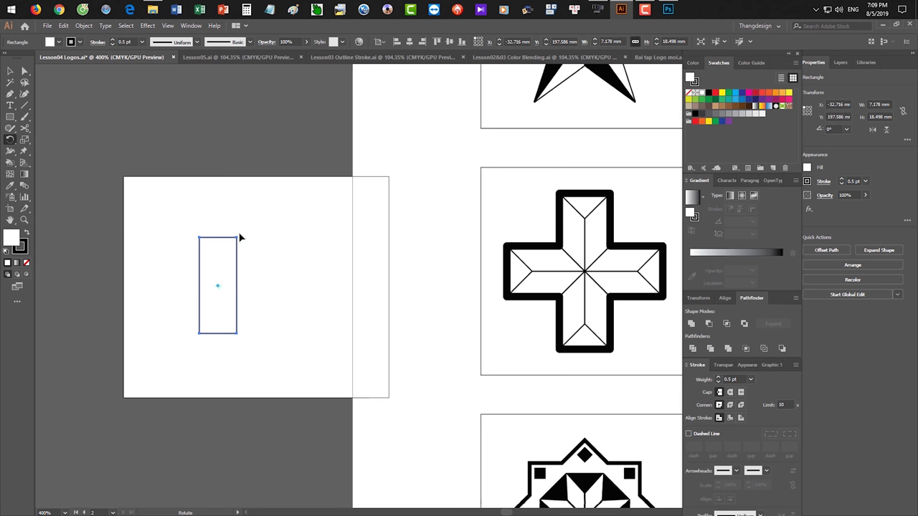
pyautogui.moveTo(231, 241); pyautogui.dragTo(248, 292)
# Unite the upright and horizontal rectangles into a single cross outline
pyautogui.press('v')
pyautogui.click(269, 259)
pyautogui.moveTo(190, 249); pyautogui.dragTo(261, 322)
pyautogui.click(692, 324)
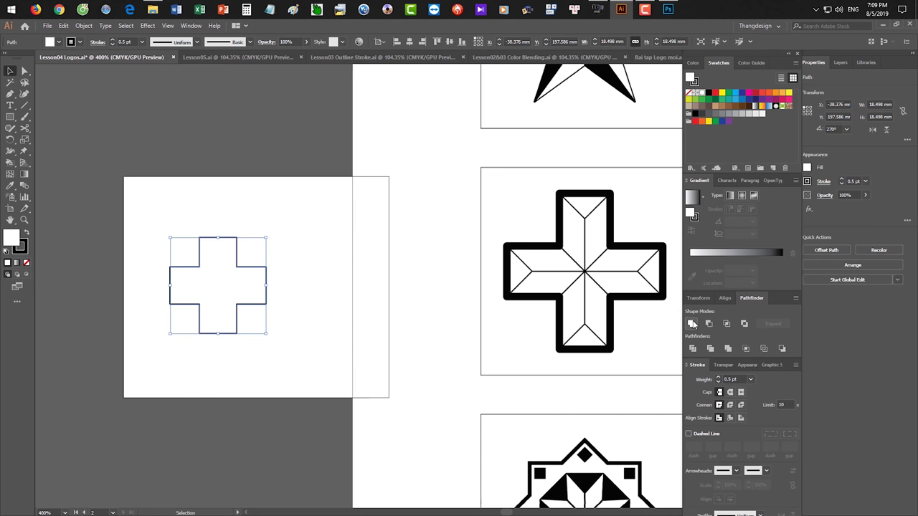
pyautogui.click(284, 308)
# Draw a rectangle over the cross's upper arm and narrow it to the arm's left half, about 3.6 × 5.7 mm
pyautogui.click(10, 116)
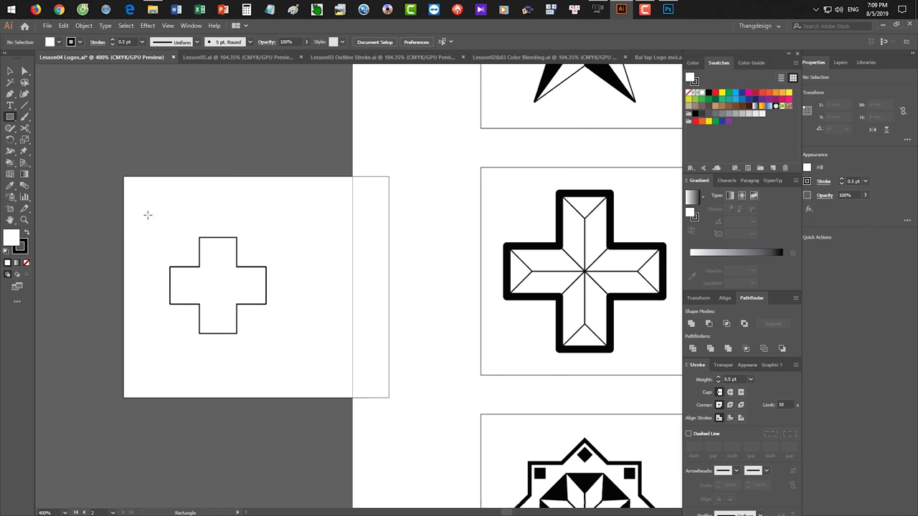
pyautogui.moveTo(199, 237); pyautogui.dragTo(237, 267)
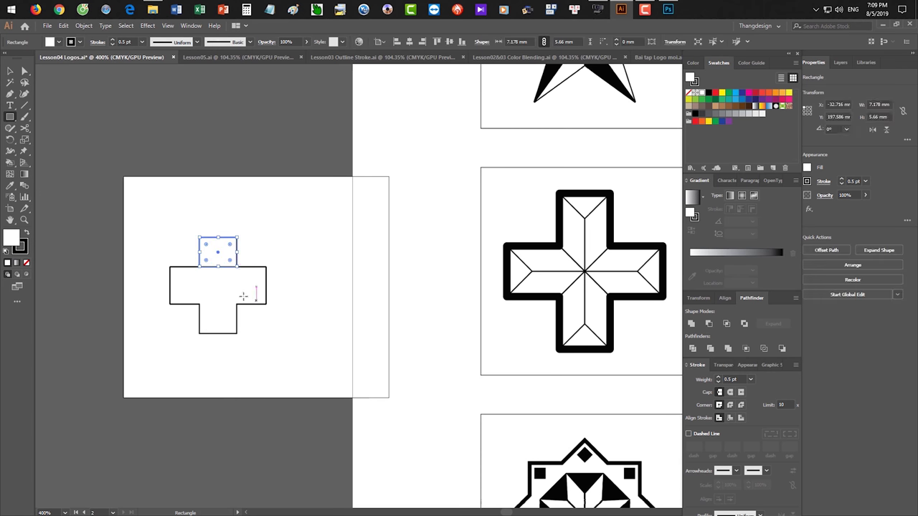
pyautogui.press('v')
pyautogui.moveTo(237, 252); pyautogui.dragTo(218, 253)
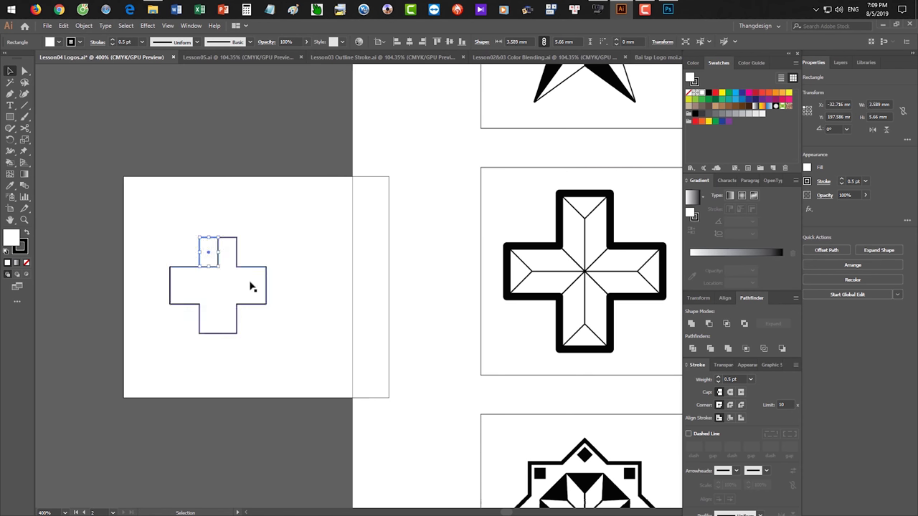
pyautogui.click(309, 205)
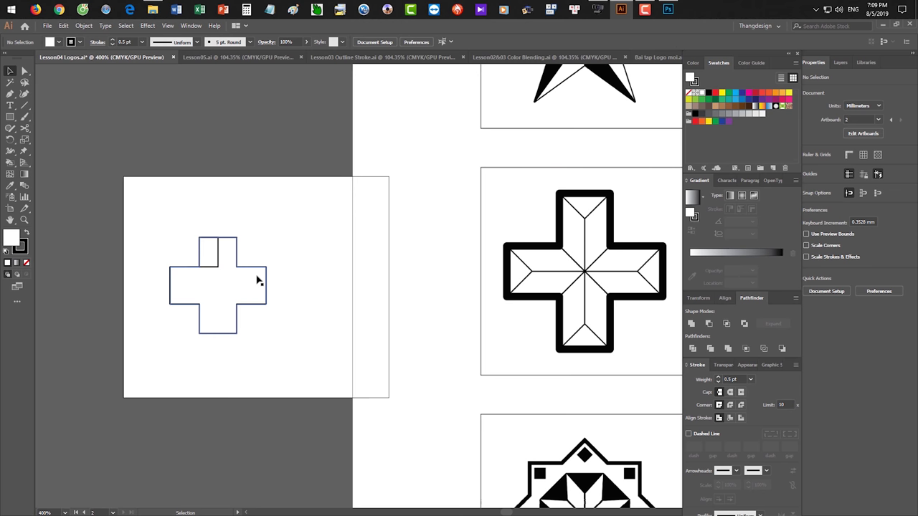
# Move the small rectangle's two right corner points straight down together, making a slanted facet about 9.5 mm high
pyautogui.hotkey('ctrl', '+')
pyautogui.moveTo(257, 281); pyautogui.dragTo(376, 277)
pyautogui.click(242, 253)
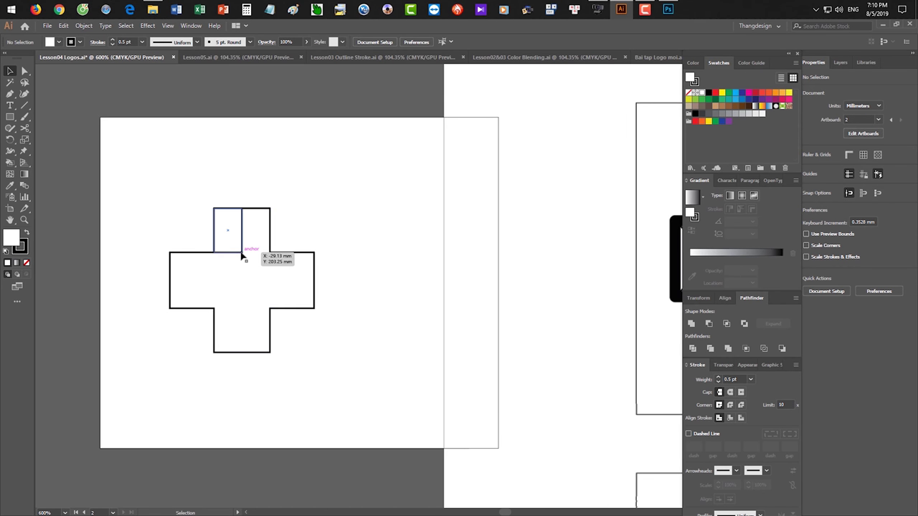
pyautogui.press('a')
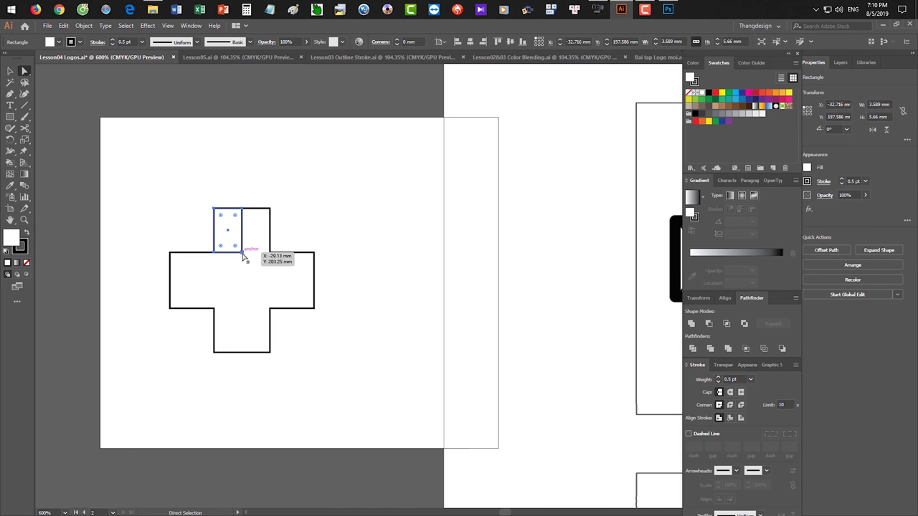
pyautogui.keyDown('shift'); pyautogui.click(243, 253); pyautogui.keyUp('shift')
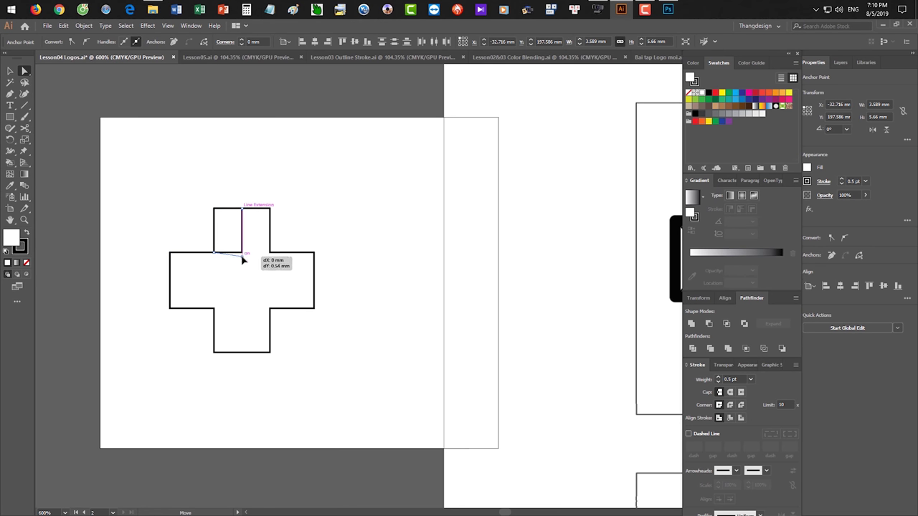
pyautogui.click(242, 252)
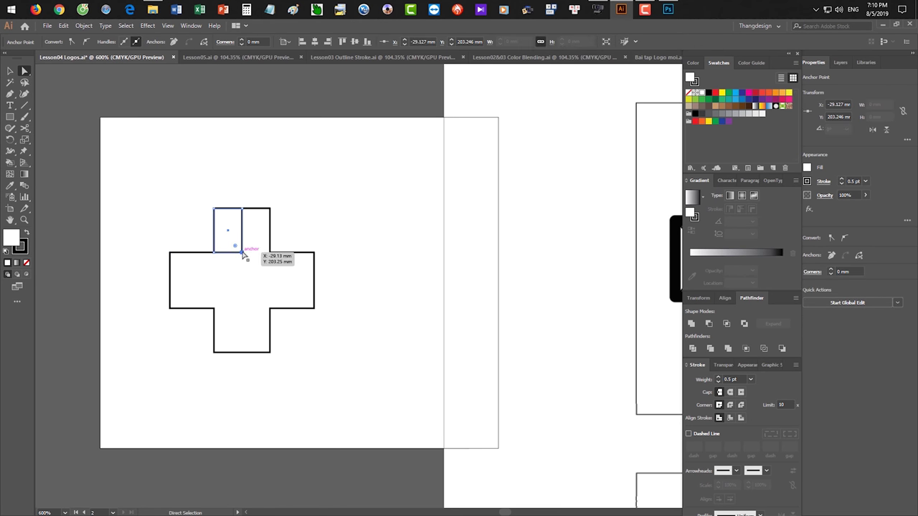
pyautogui.click(243, 209)
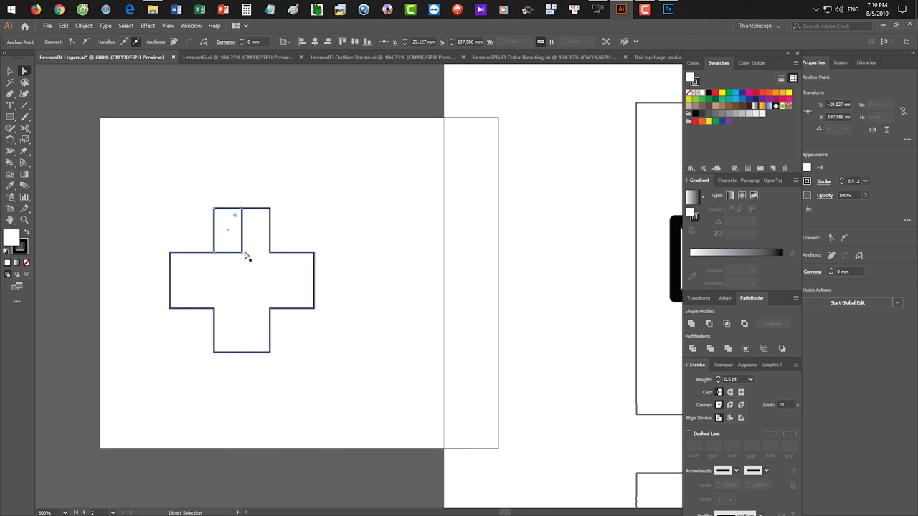
pyautogui.moveTo(242, 252); pyautogui.dragTo(241, 285)
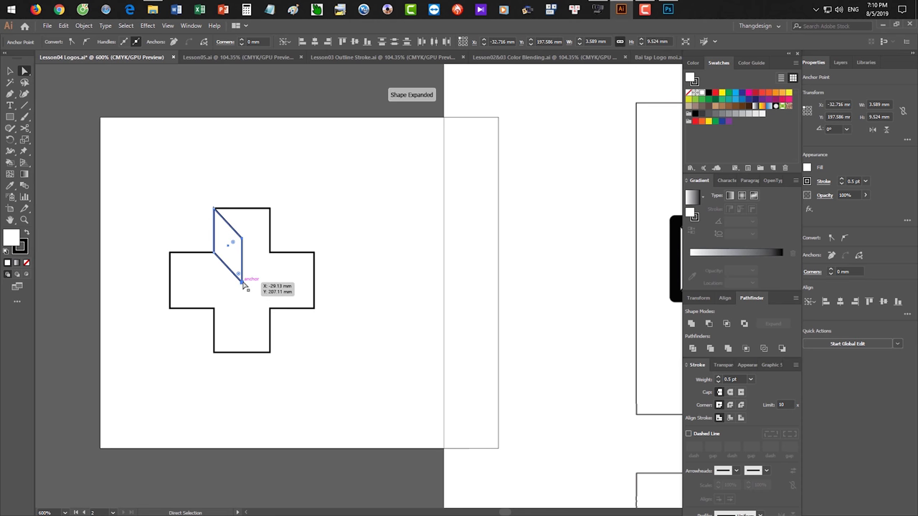
pyautogui.click(303, 203)
# Mirror a copy of the slanted facet across its right edge to fill the other half of the upper arm
pyautogui.press('v')
pyautogui.click(244, 255)
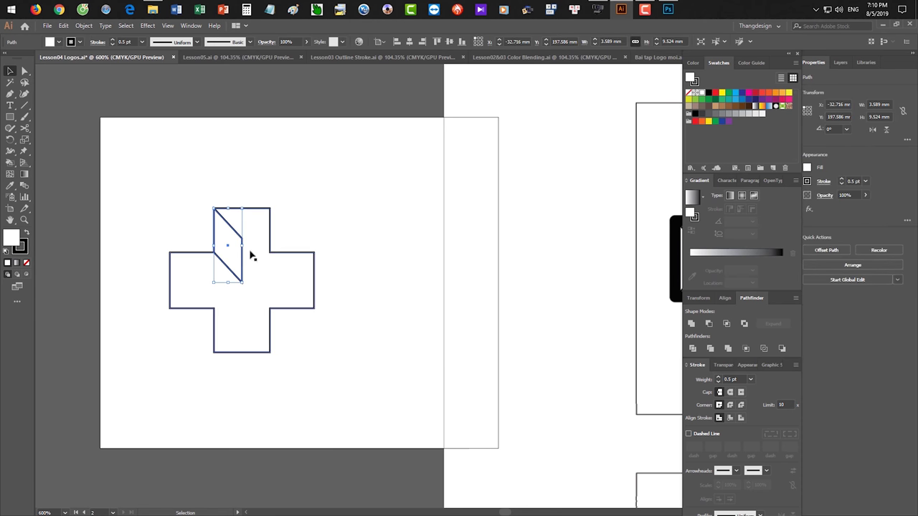
pyautogui.press('o')
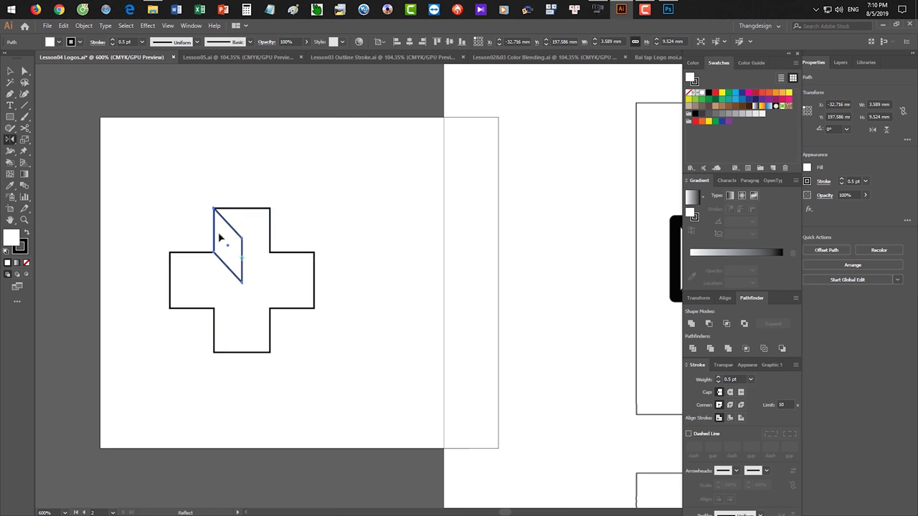
pyautogui.moveTo(215, 234); pyautogui.dragTo(279, 231)
pyautogui.hotkey('ctrl', 'z')
pyautogui.moveTo(232, 220); pyautogui.dragTo(272, 208)
pyautogui.hotkey('ctrl', 'z')
pyautogui.moveTo(232, 229); pyautogui.dragTo(274, 210)
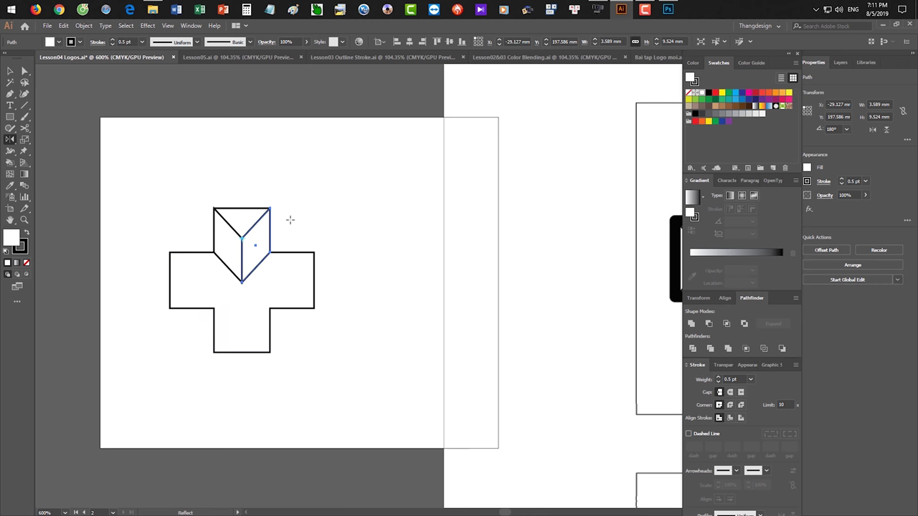
# Group the two mirrored facets in the cross's upper arm
pyautogui.press('v')
pyautogui.click(283, 251)
pyautogui.moveTo(254, 287)
pyautogui.mouseDown()
pyautogui.moveTo(244, 284)
pyautogui.moveTo(256, 287)
pyautogui.mouseUp()
pyautogui.click(416, 221)
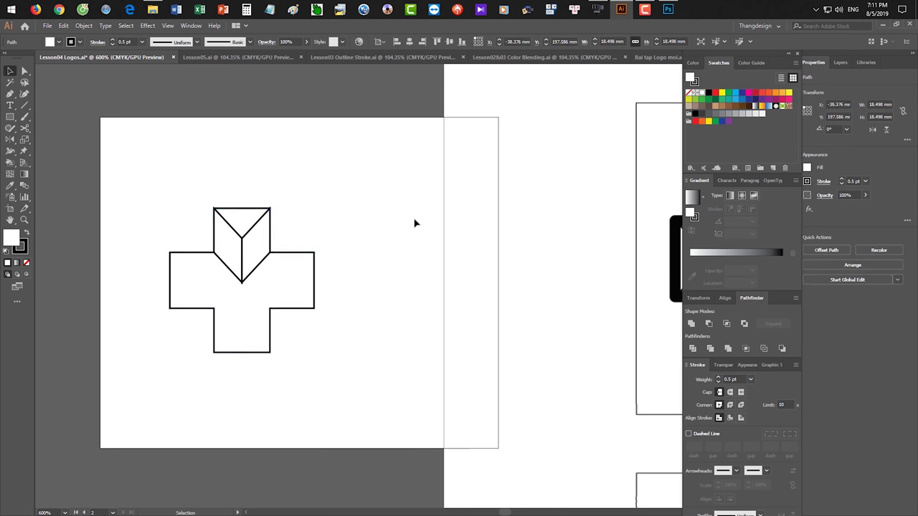
pyautogui.click(251, 252)
pyautogui.keyDown('shift'); pyautogui.click(235, 255); pyautogui.keyUp('shift')
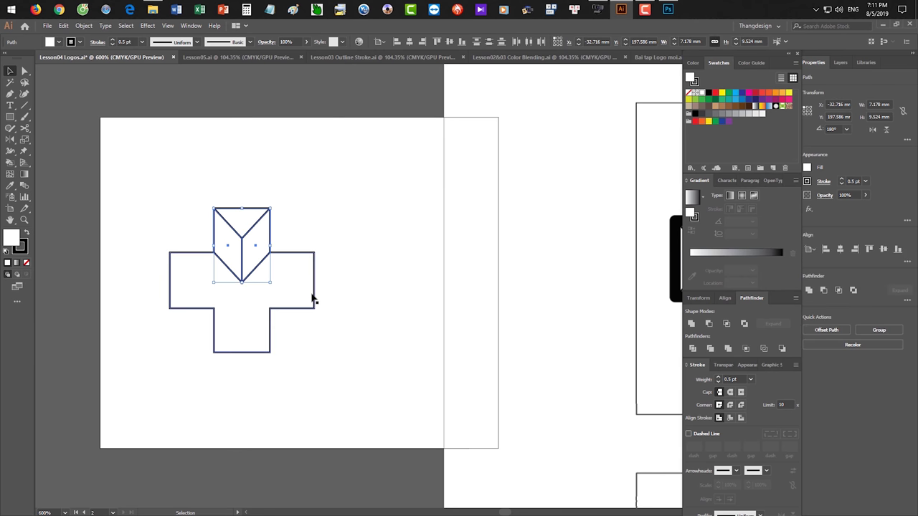
pyautogui.hotkey('ctrl', 'g')
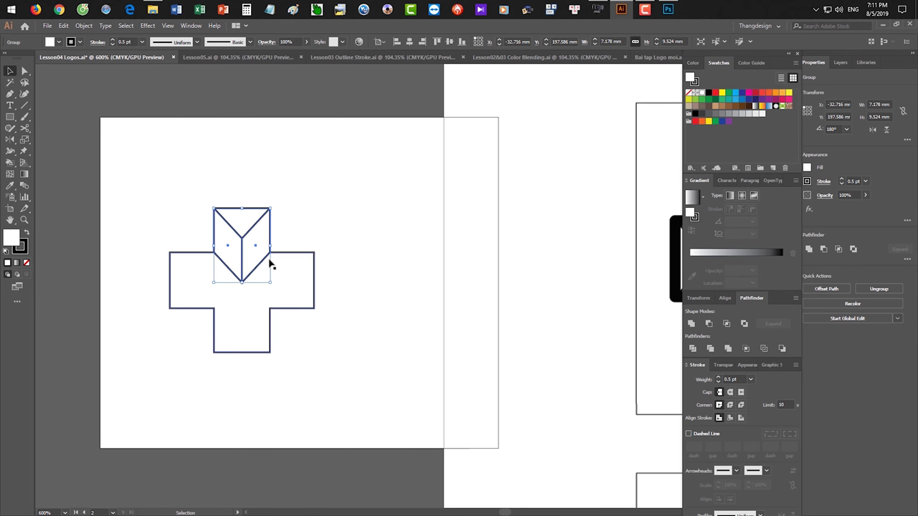
# Try rotating the facet group by -90° about its lower tip with the preview turned on
pyautogui.press('r')
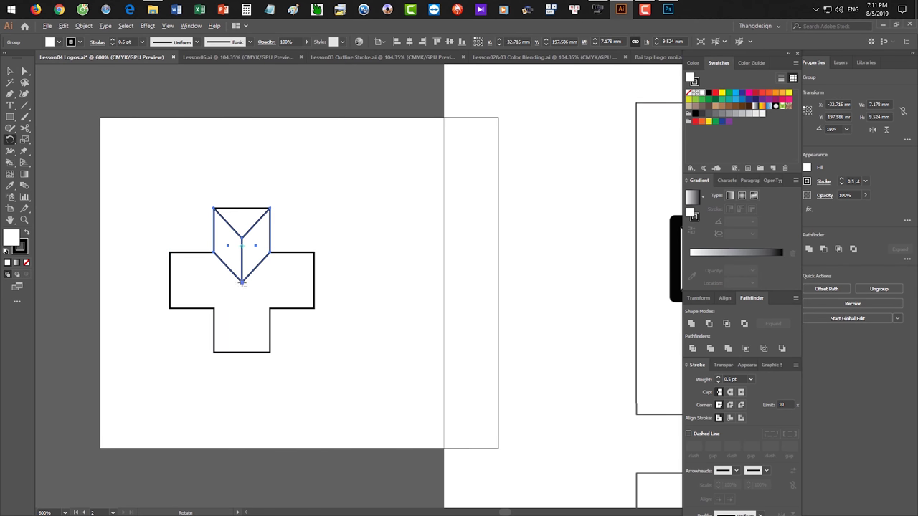
pyautogui.keyDown('alt'); pyautogui.click(242, 281); pyautogui.keyUp('alt')
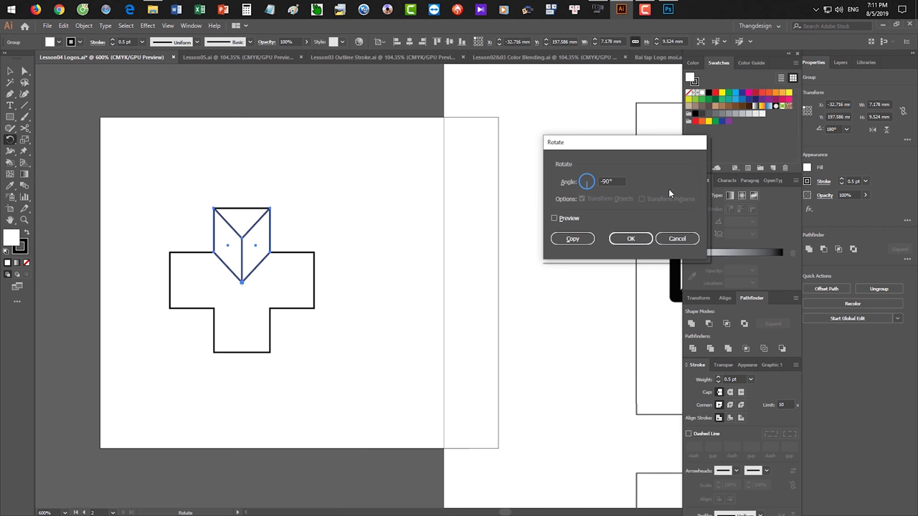
pyautogui.click(570, 220)
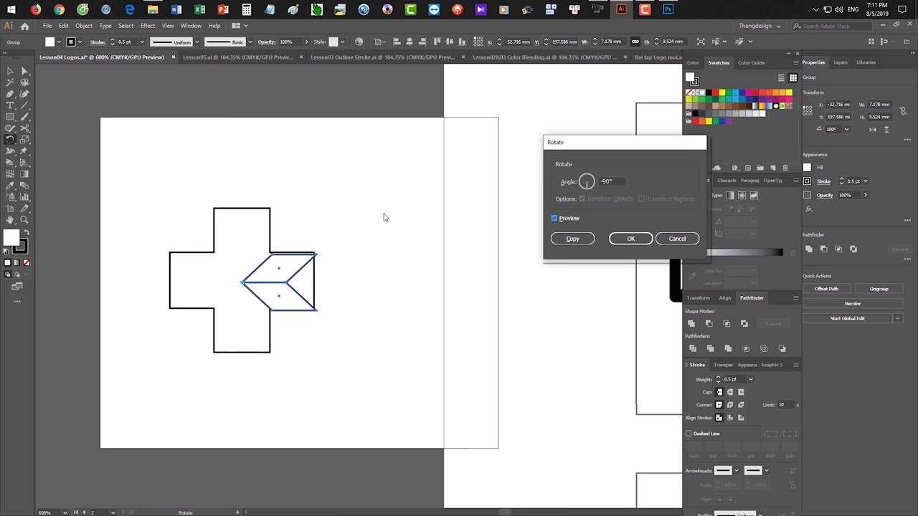
pyautogui.press('Return')
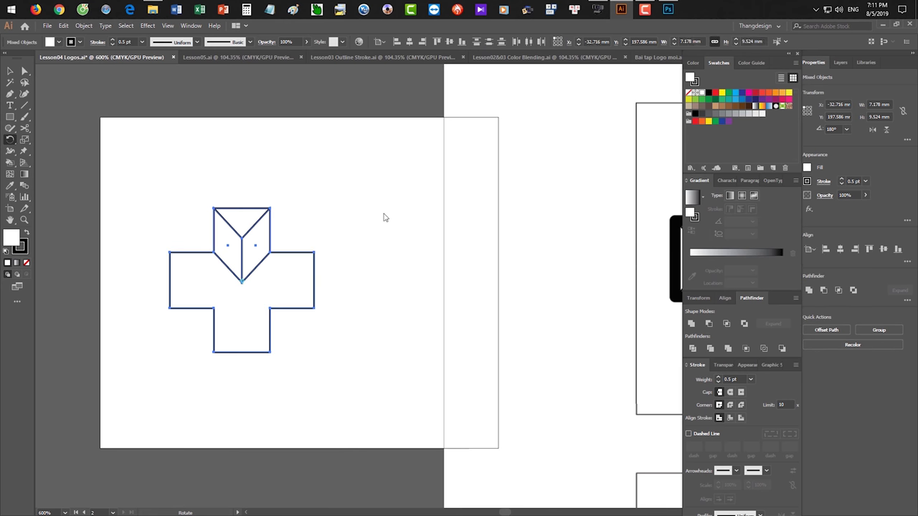
# Delete the cross with its facets and remove Artboard 2
pyautogui.press('Delete')
pyautogui.hotkey('shift', 'o')
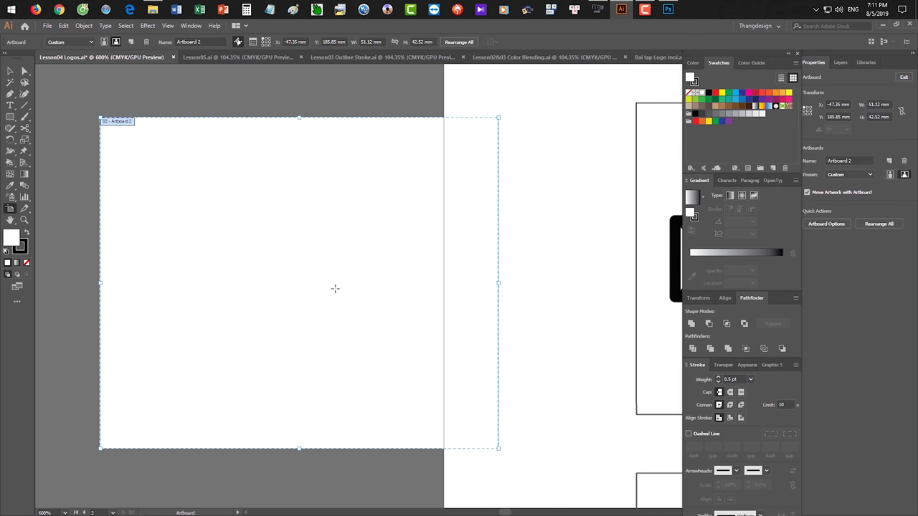
pyautogui.press('Delete')
pyautogui.press('Escape')
pyautogui.hotkey('ctrl', '0')
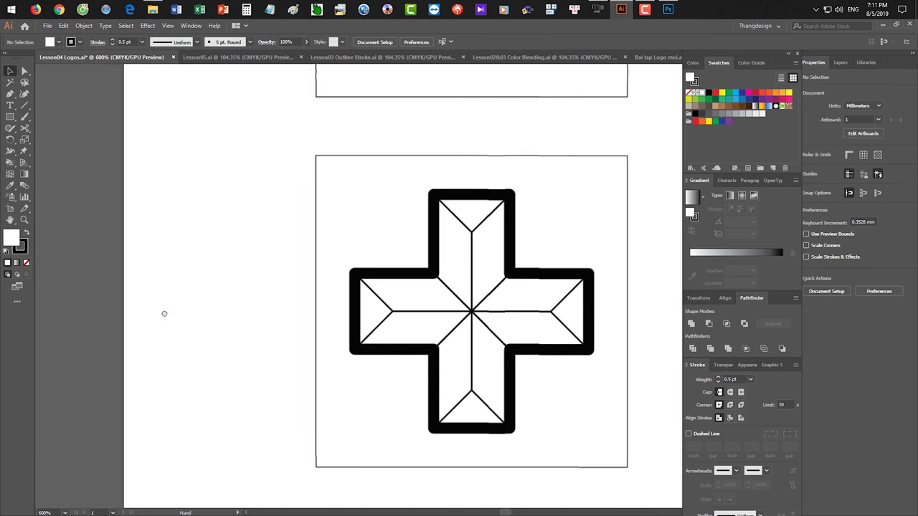
# Draw a rectangle about 10.6 × 7.5 mm in the empty area to the right of the framed reference cross
pyautogui.moveTo(410, 313); pyautogui.dragTo(386, 278)
pyautogui.hotkey('ctrl', 'space')
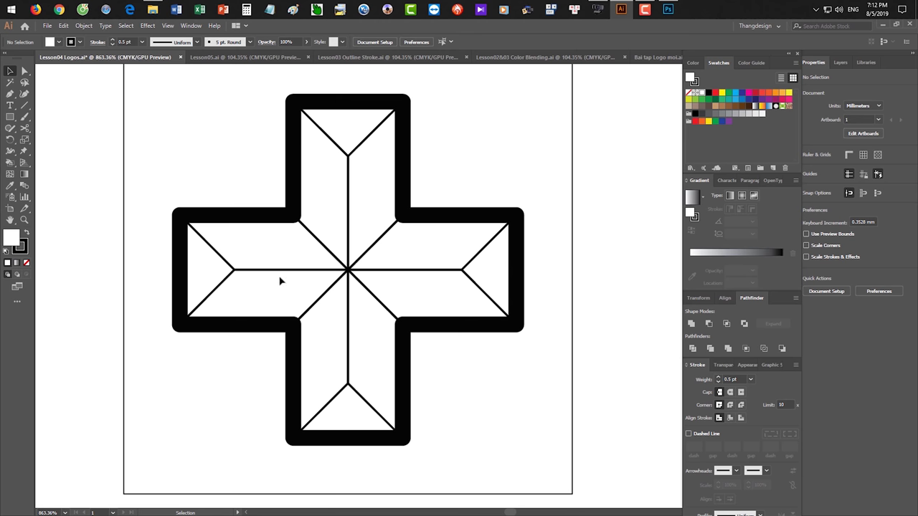
pyautogui.moveTo(332, 283); pyautogui.dragTo(322, 283)
pyautogui.moveTo(322, 283); pyautogui.dragTo(156, 272)
pyautogui.moveTo(10, 116); pyautogui.dragTo(43, 123)
pyautogui.moveTo(374, 221); pyautogui.dragTo(470, 288)
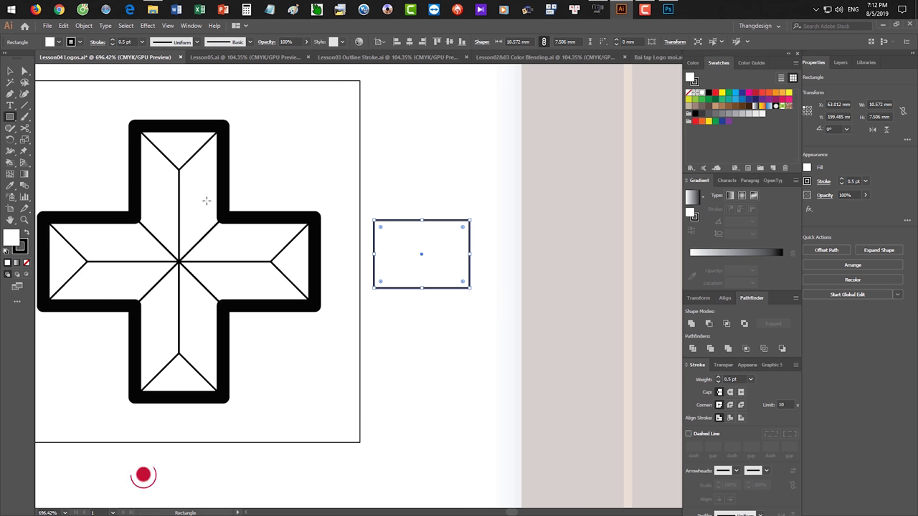
# Try a 45° horizontal shear on the rectangle with the preview on, leaving it unapplied
pyautogui.moveTo(25, 139); pyautogui.dragTo(59, 152)
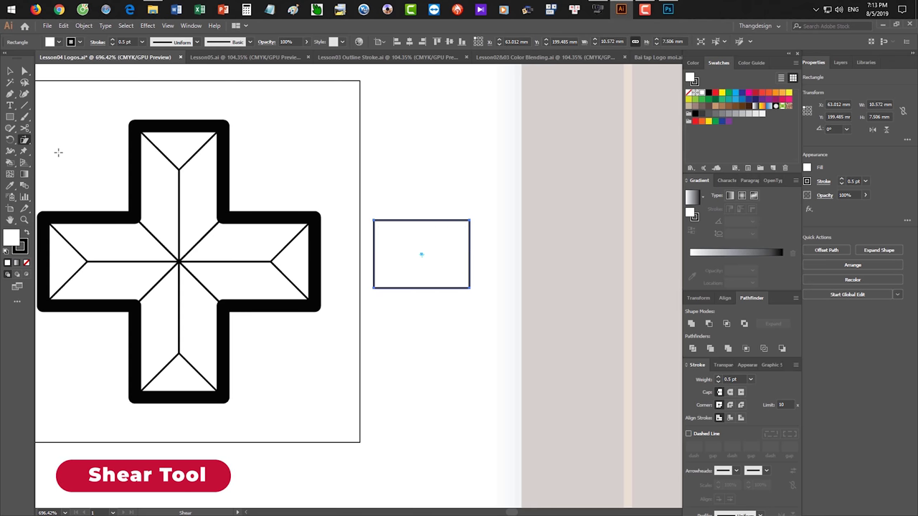
pyautogui.press('Return')
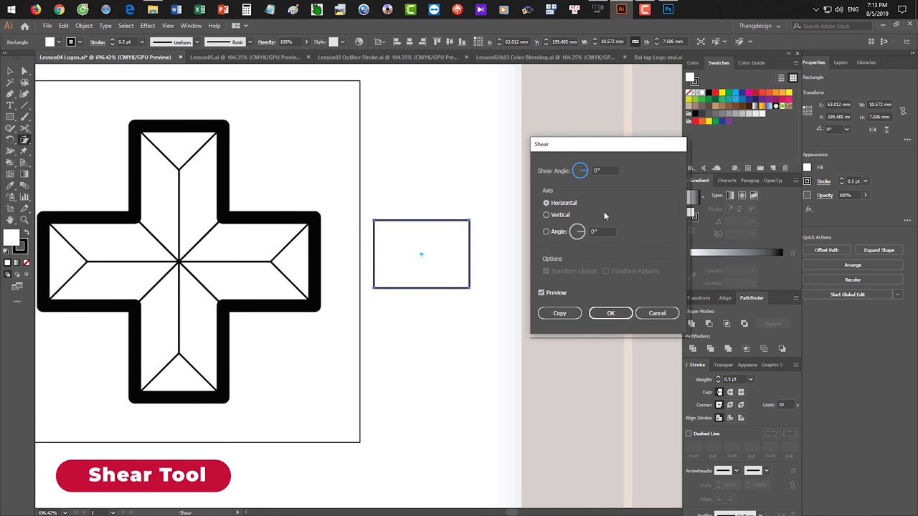
pyautogui.click(579, 171)
pyautogui.write('45')
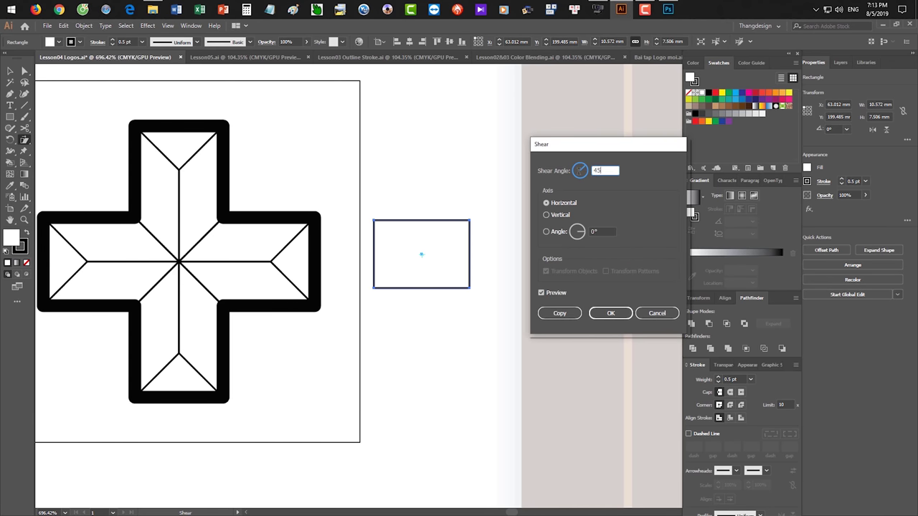
pyautogui.press('Tab')
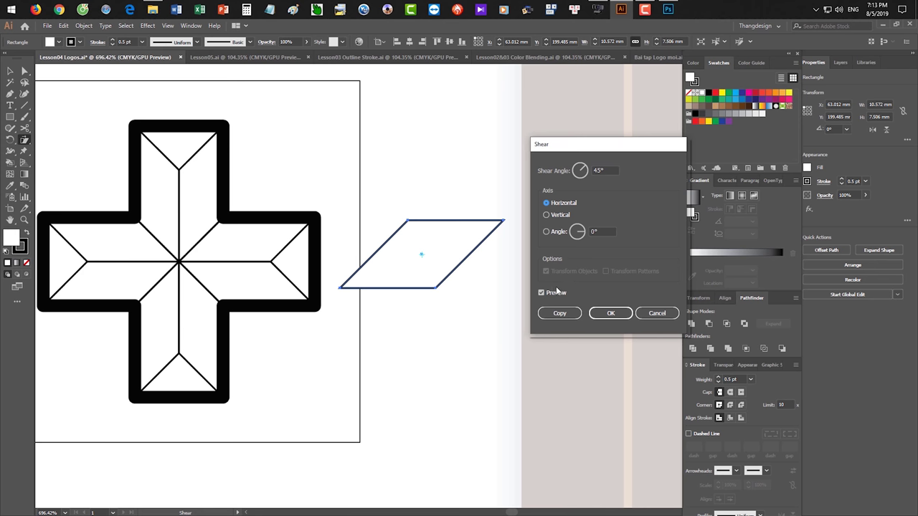
pyautogui.press('Escape')
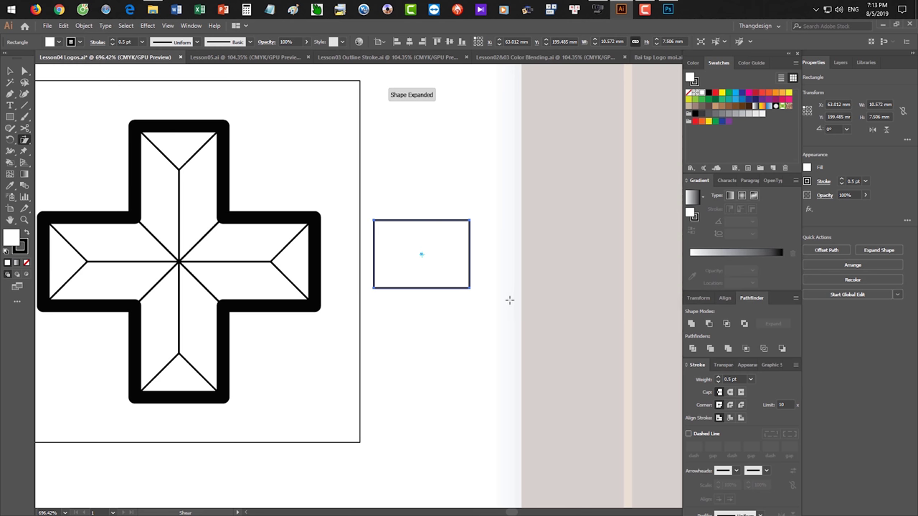
# Widen the rectangle to about 14.9 mm and shear it 45° along the horizontal axis
pyautogui.press('v')
pyautogui.moveTo(466, 252); pyautogui.dragTo(509, 255)
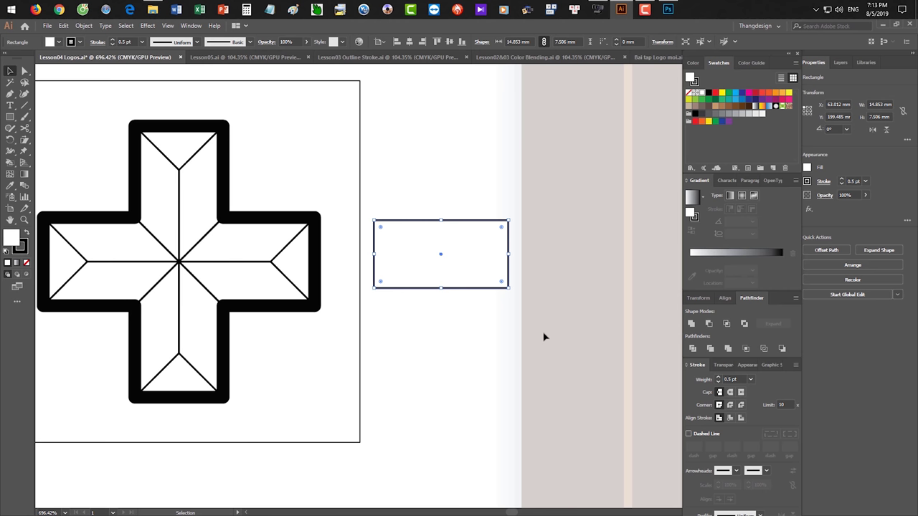
pyautogui.click(25, 140)
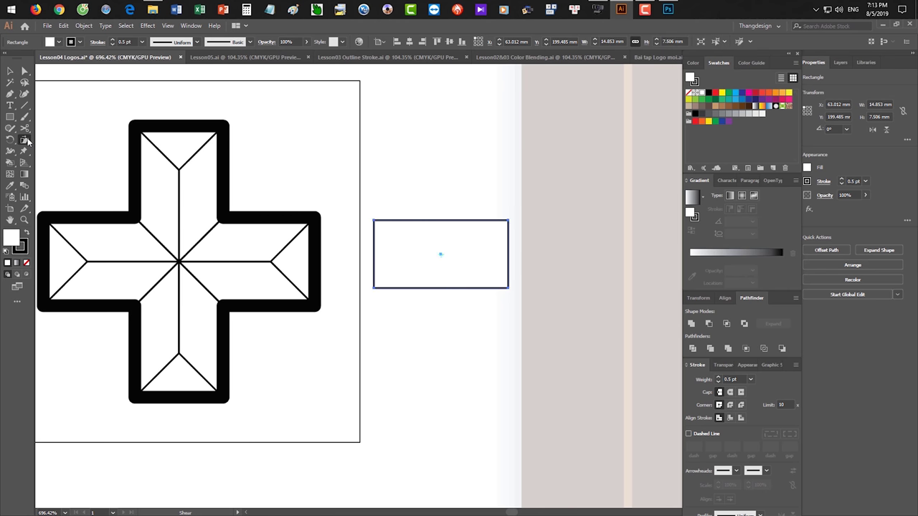
pyautogui.doubleClick(25, 140)
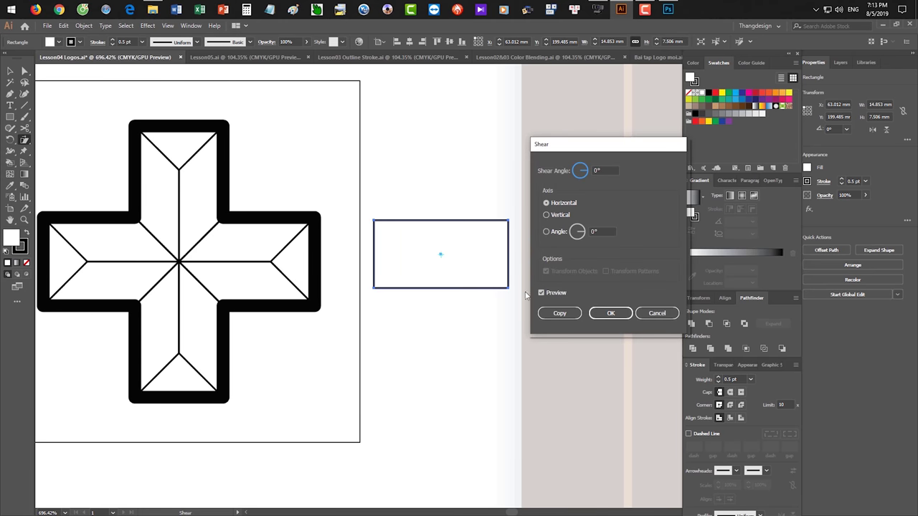
pyautogui.click(657, 314)
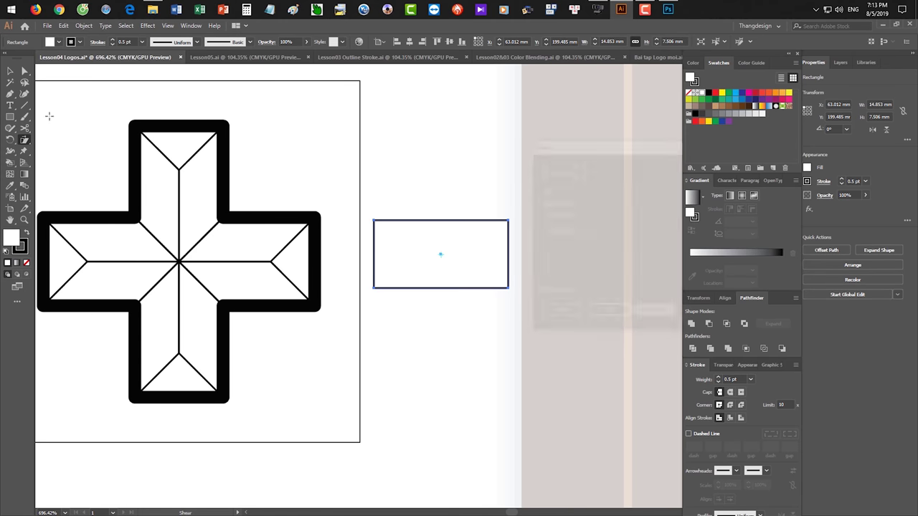
pyautogui.moveTo(28, 142); pyautogui.dragTo(55, 151)
pyautogui.press('Return')
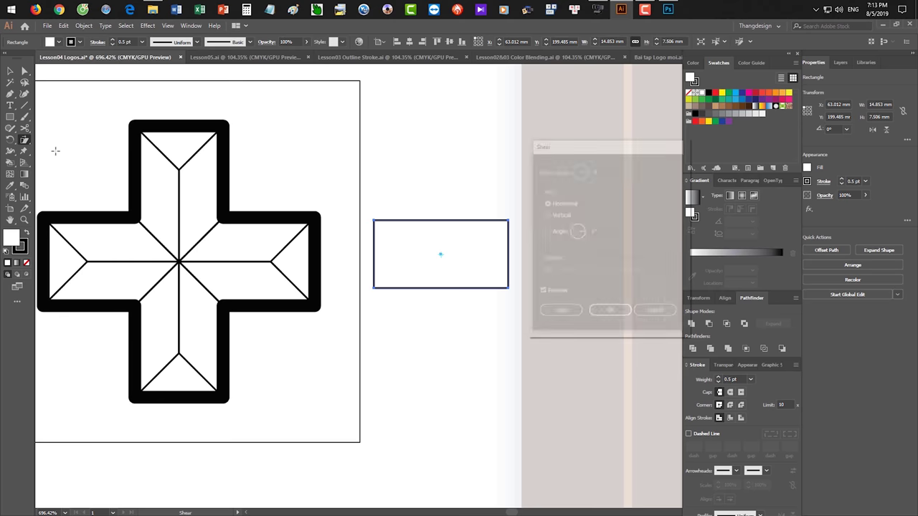
pyautogui.click(615, 171)
pyautogui.write('45')
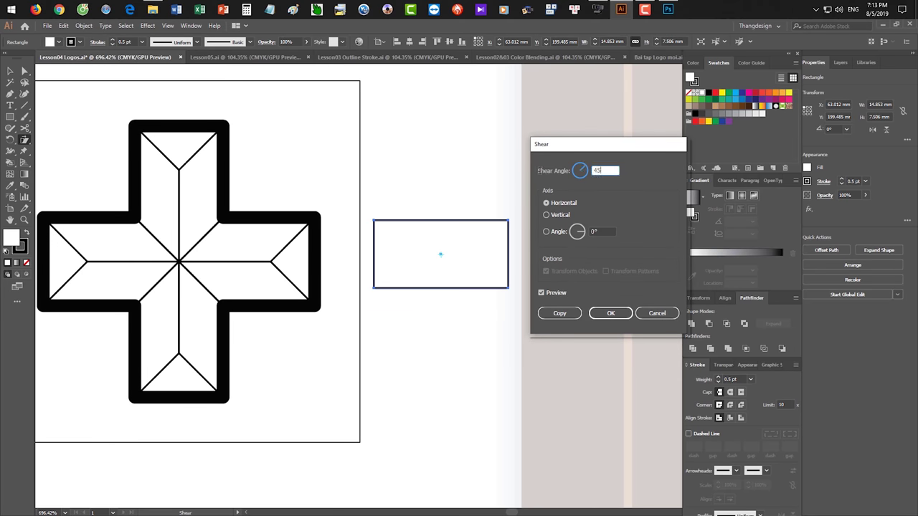
pyautogui.click(610, 313)
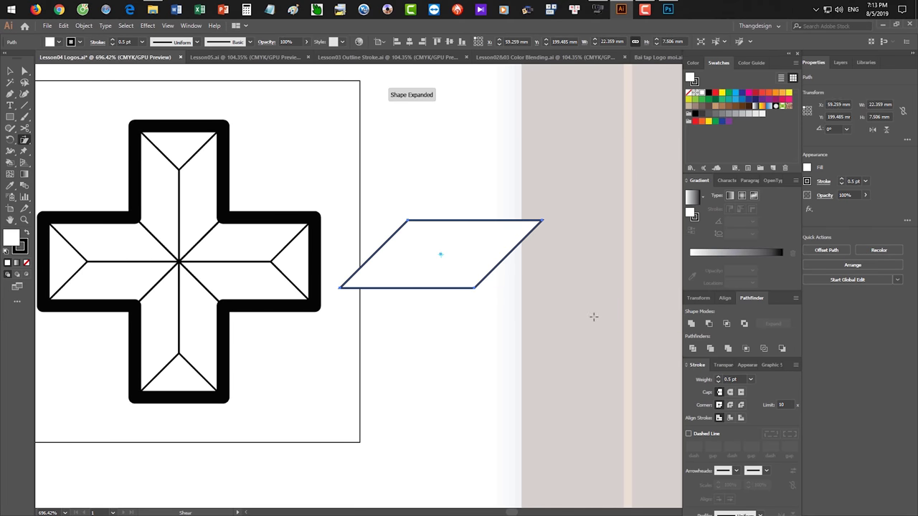
# Move the sheared parallelogram onto the empty beige area and reflect a copy below it about its lower-left tip
pyautogui.press('v')
pyautogui.click(564, 322)
pyautogui.moveTo(520, 292); pyautogui.dragTo(560, 215)
pyautogui.click(543, 207)
pyautogui.press('o')
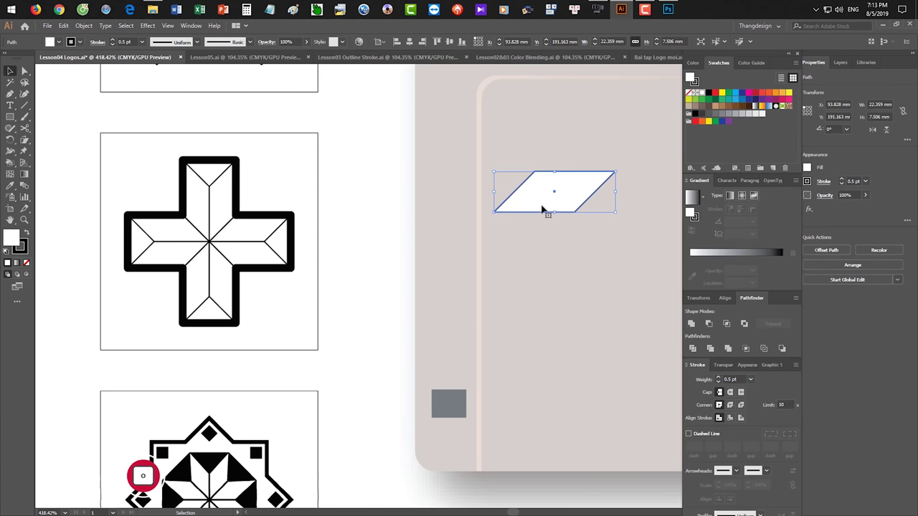
pyautogui.click(492, 211)
pyautogui.moveTo(584, 187); pyautogui.dragTo(613, 265)
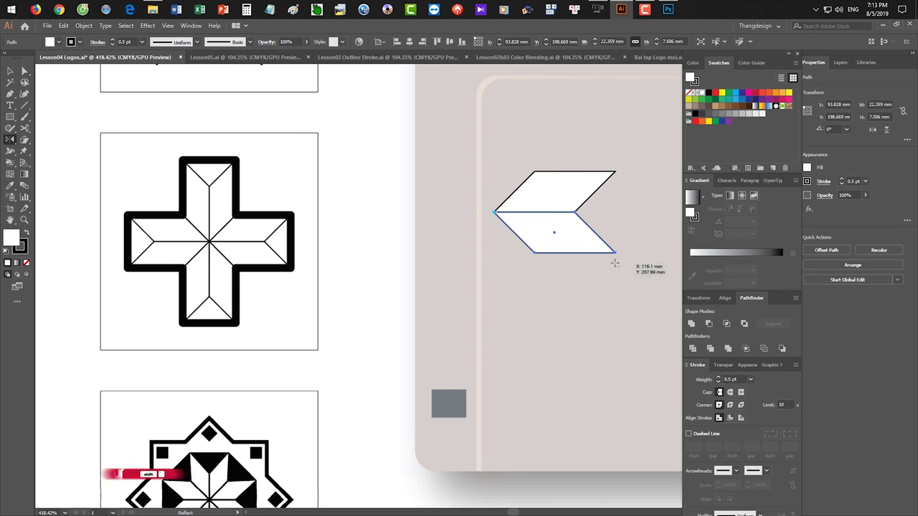
# Select both parallelograms and reflect a copy of the pair to the left about their shared tip
pyautogui.press('v')
pyautogui.keyDown('shift'); pyautogui.click(537, 211); pyautogui.keyUp('shift')
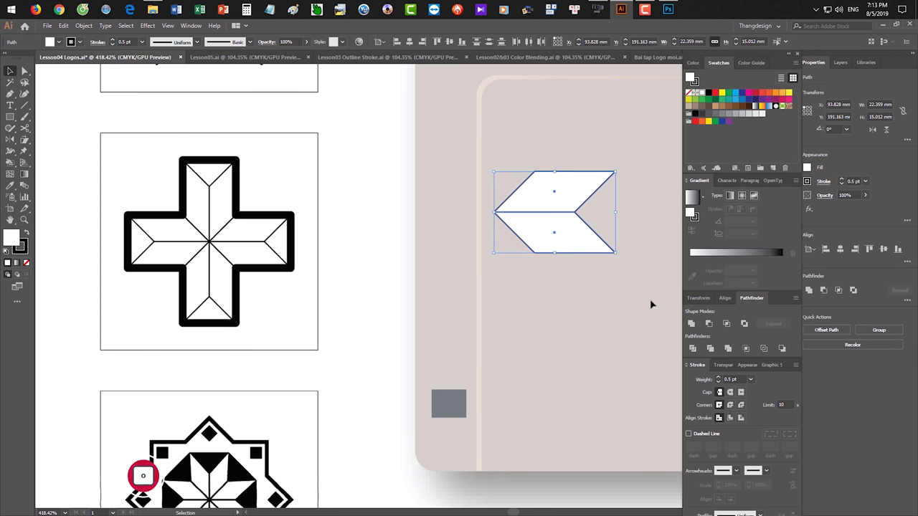
pyautogui.press('o')
pyautogui.click(495, 213)
pyautogui.moveTo(579, 195); pyautogui.dragTo(512, 242)
# Rotate a copy of the two horizontal arms by 90° about the centre point to form the vertical arms
pyautogui.press('v')
pyautogui.press('r')
pyautogui.moveTo(579, 184); pyautogui.dragTo(545, 276)
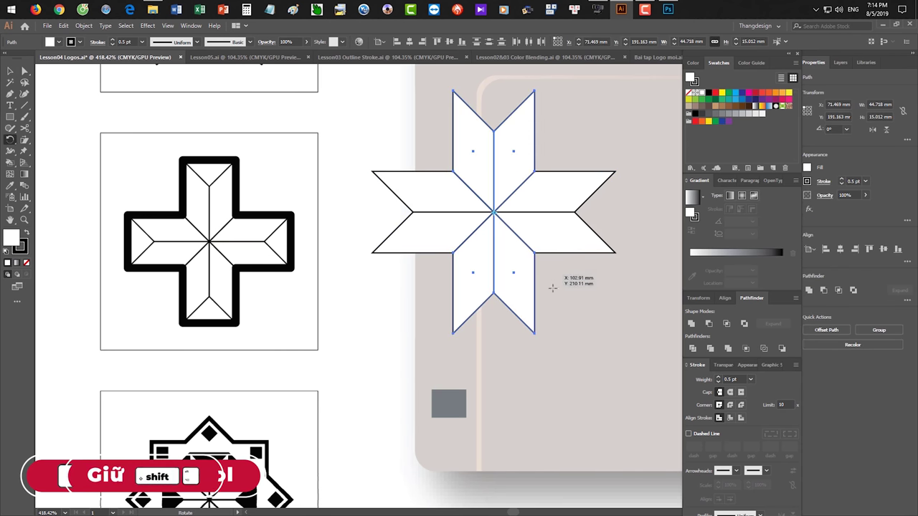
pyautogui.press('v')
pyautogui.click(585, 330)
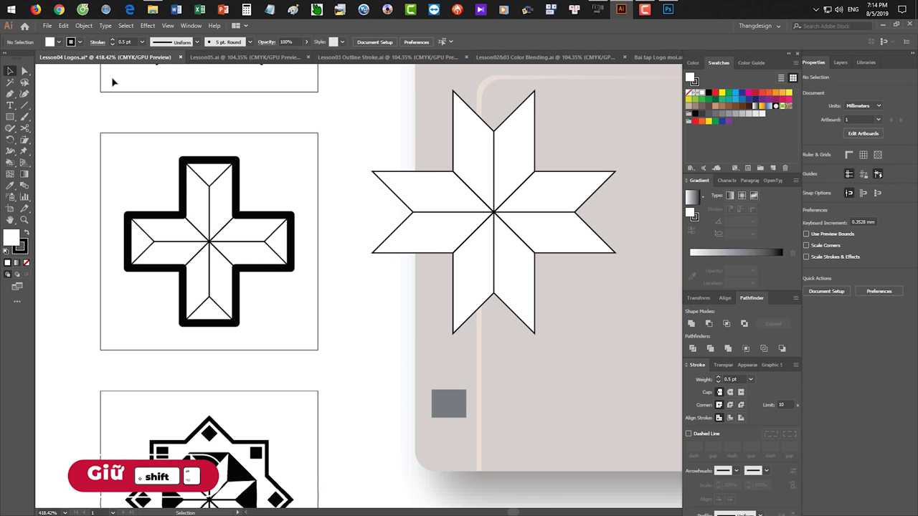
# Draw two unfilled rectangles across the arm tips, a vertical one about 15 × 44.7 mm and a horizontal one about 44.7 × 15 mm
pyautogui.click(10, 117)
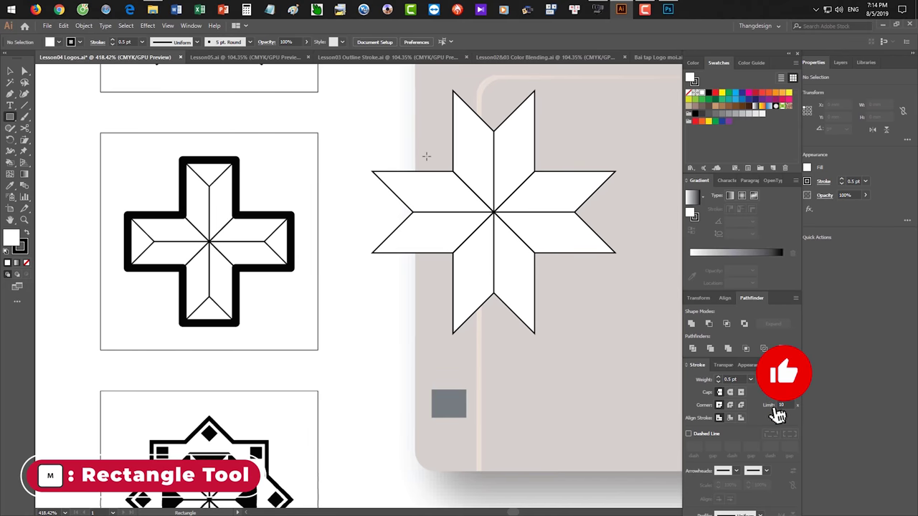
pyautogui.press('/')
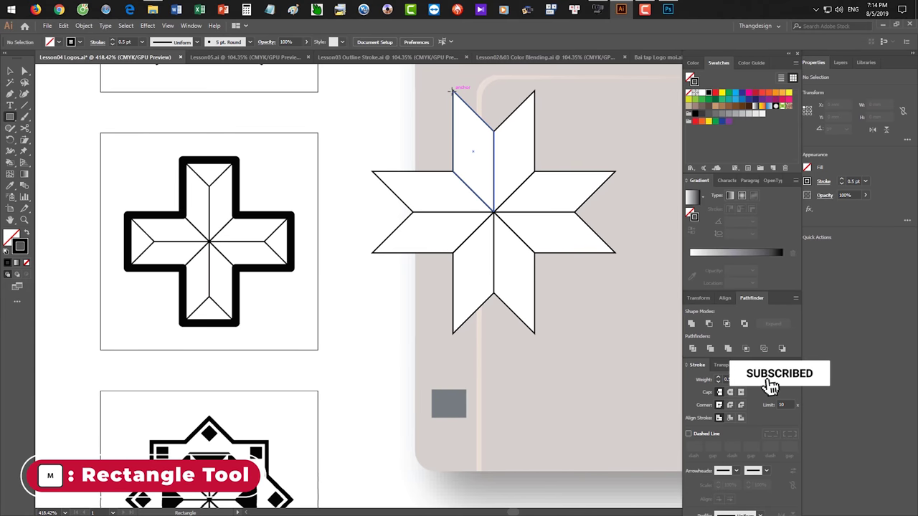
pyautogui.moveTo(452, 90); pyautogui.dragTo(534, 332)
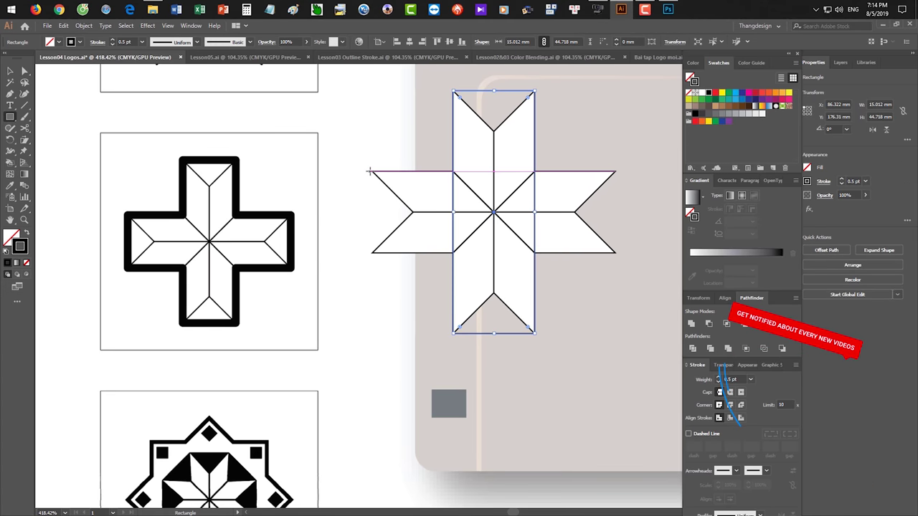
pyautogui.moveTo(370, 172); pyautogui.dragTo(588, 247)
pyautogui.hotkey('ctrl', 'z')
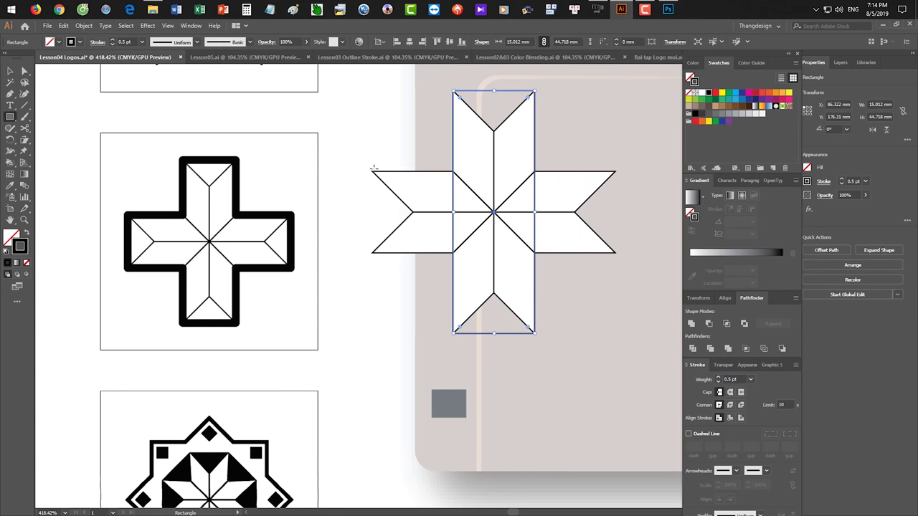
pyautogui.moveTo(371, 172); pyautogui.dragTo(615, 251)
# Unite the two rectangles into one cross outline and set its stroke weight to 3 pt
pyautogui.press('v')
pyautogui.keyDown('shift'); pyautogui.click(509, 94); pyautogui.keyUp('shift')
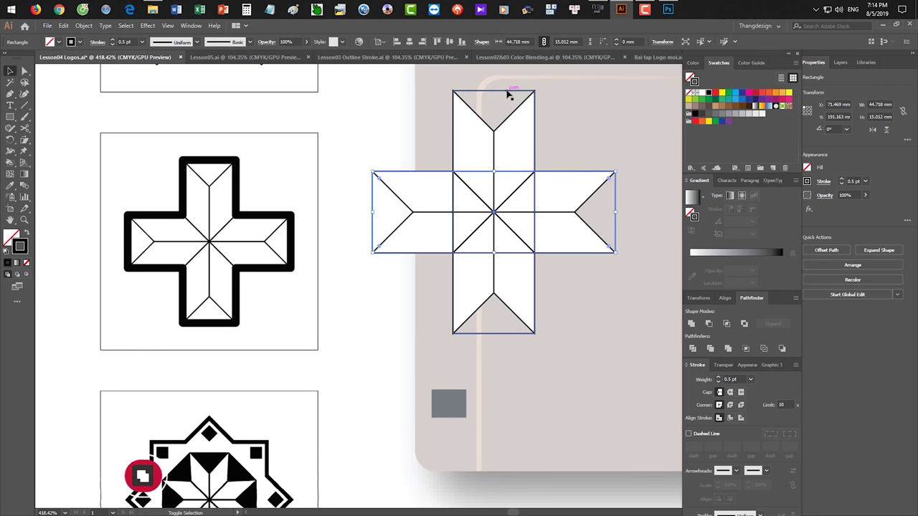
pyautogui.click(691, 324)
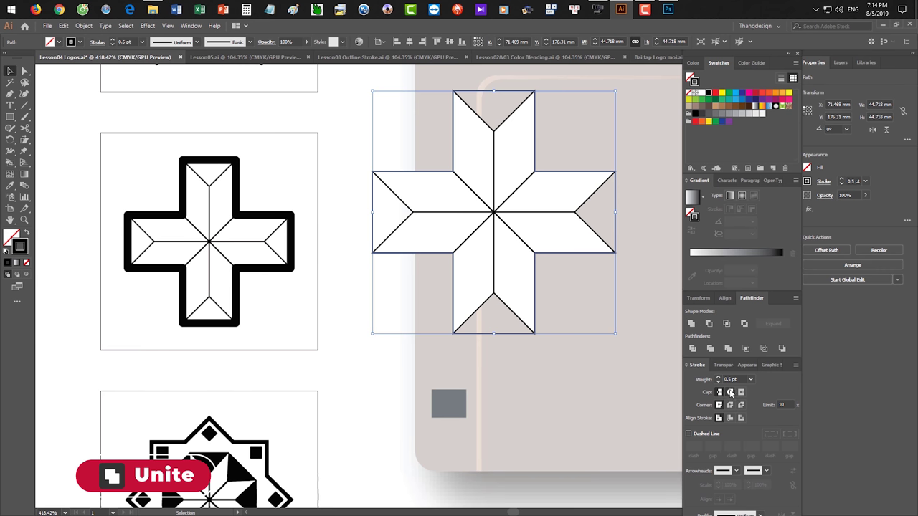
pyautogui.doubleClick(737, 378)
pyautogui.write('33')
pyautogui.press('Return')
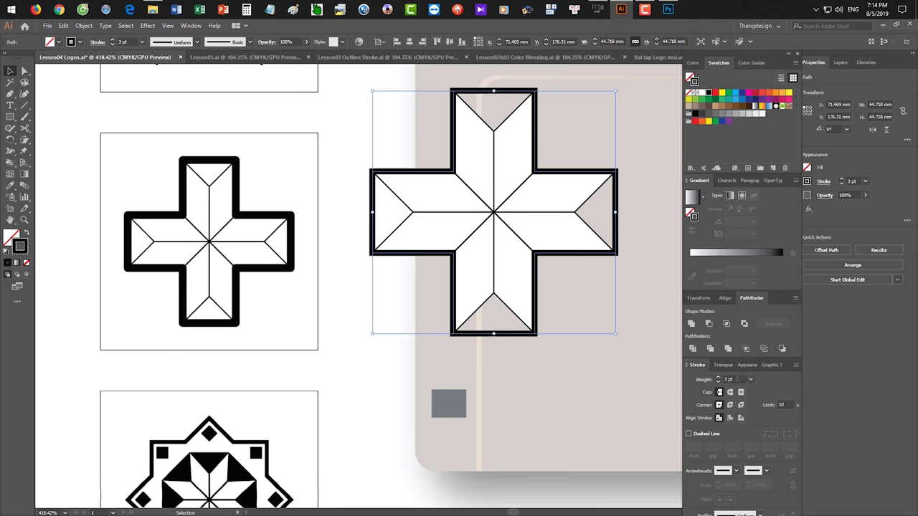
# Try outside and inside stroke alignment on the cross outline, return it to centre, and apply round join corners
pyautogui.click(741, 419)
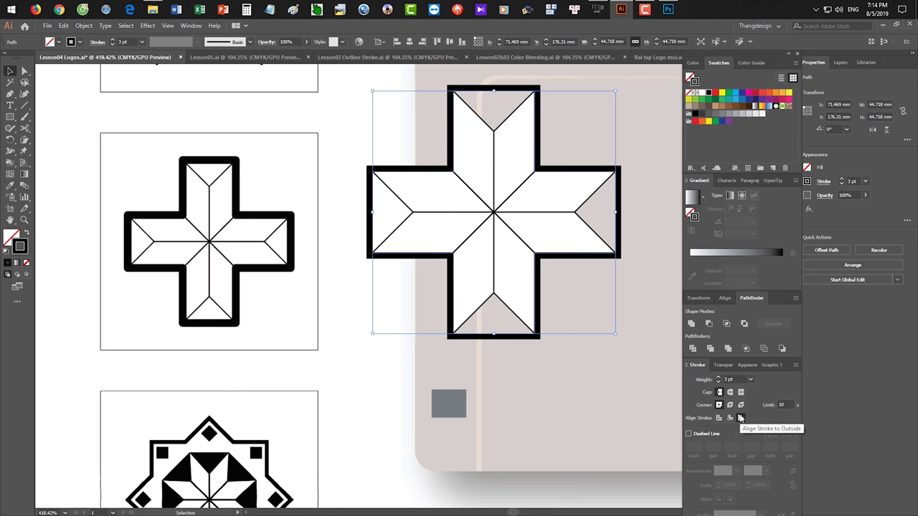
pyautogui.click(730, 419)
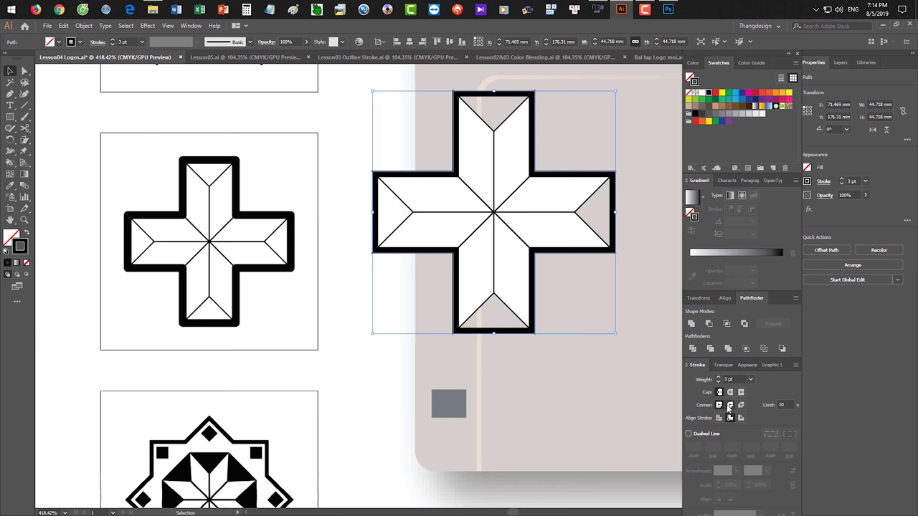
pyautogui.click(719, 418)
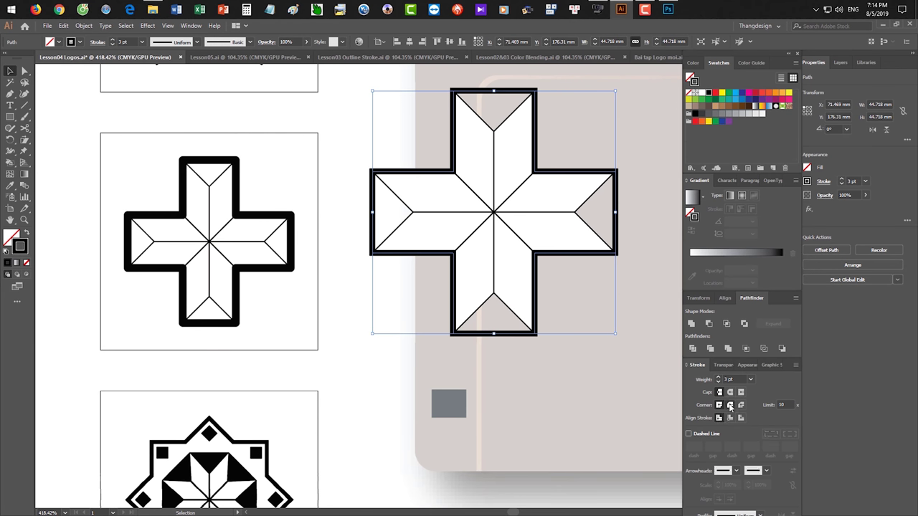
pyautogui.click(730, 405)
pyautogui.click(654, 400)
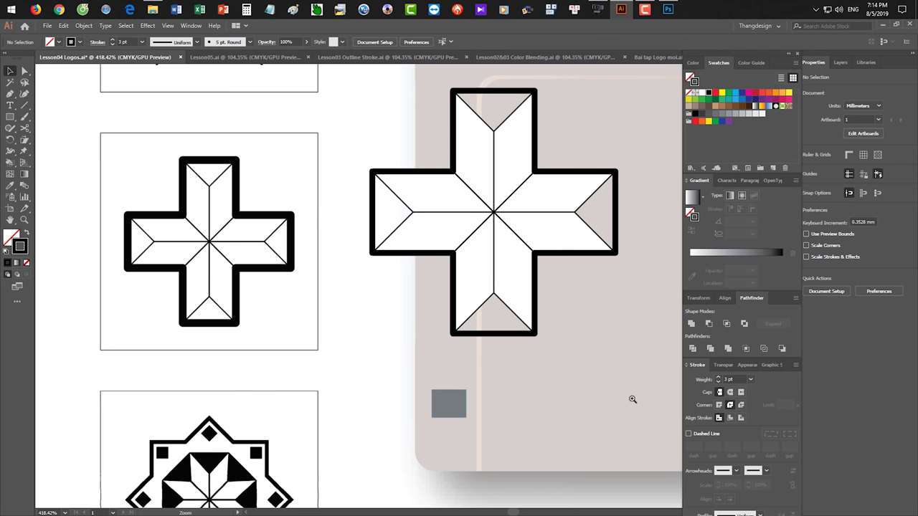
# Pull the upper facet of the right arm out of the cross to the empty area above it
pyautogui.moveTo(633, 399); pyautogui.dragTo(595, 380)
pyautogui.moveTo(576, 326); pyautogui.dragTo(570, 318)
pyautogui.moveTo(563, 279); pyautogui.dragTo(534, 269)
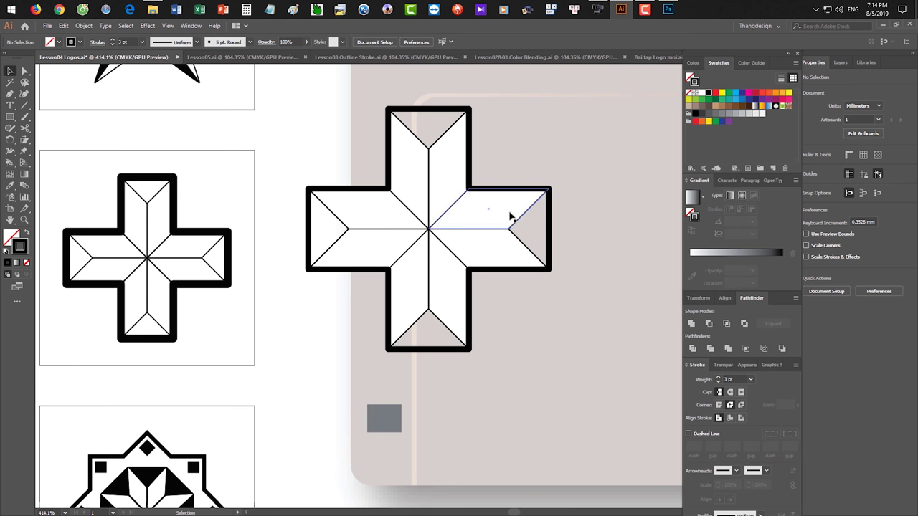
pyautogui.moveTo(502, 211); pyautogui.dragTo(583, 145)
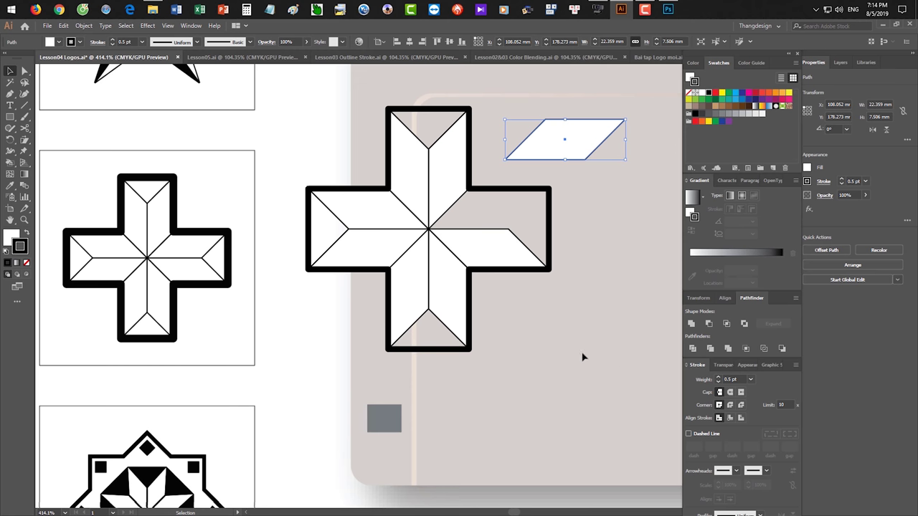
# Examine the facets of the framed reference cross and compare them with the separated parallelogram
pyautogui.moveTo(311, 254); pyautogui.dragTo(337, 254)
pyautogui.moveTo(116, 228); pyautogui.dragTo(380, 160)
pyautogui.scroll(2, 380, 159)
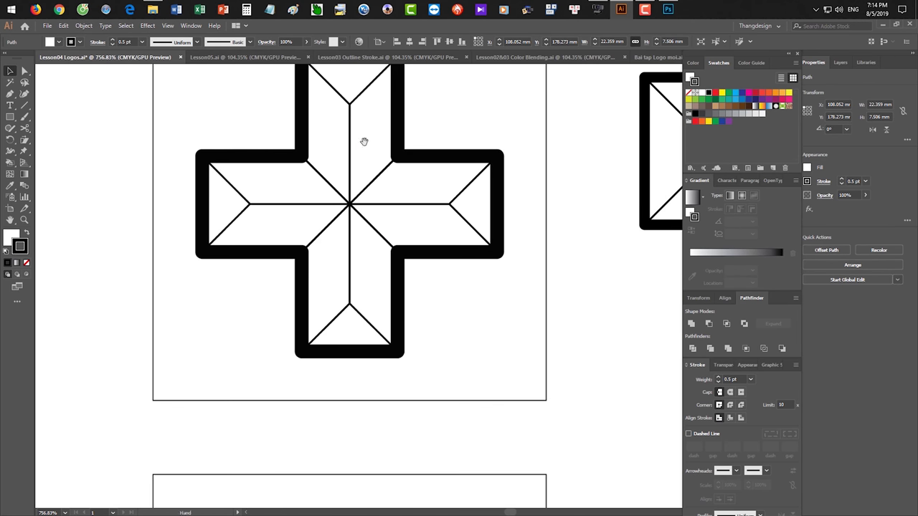
pyautogui.scroll(2, 358, 237)
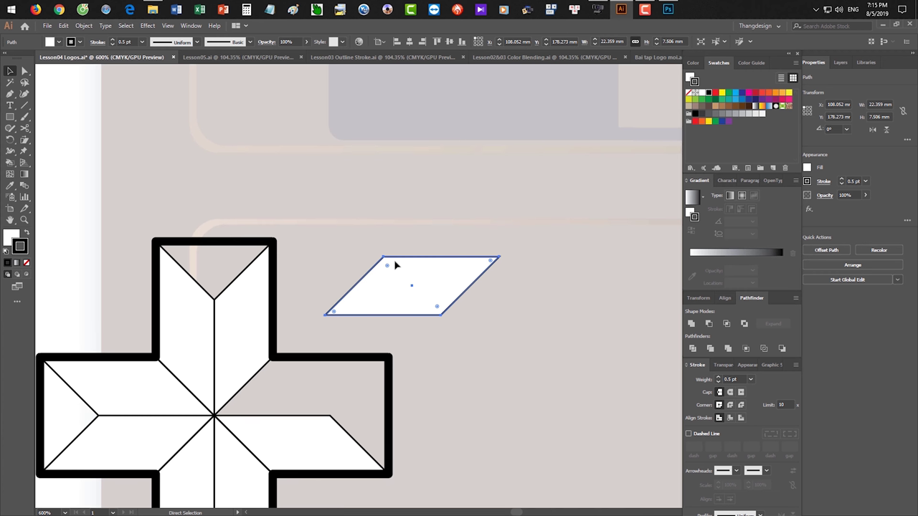
pyautogui.click(394, 263)
pyautogui.moveTo(446, 372); pyautogui.dragTo(398, 354)
pyautogui.moveTo(370, 333); pyautogui.dragTo(474, 165)
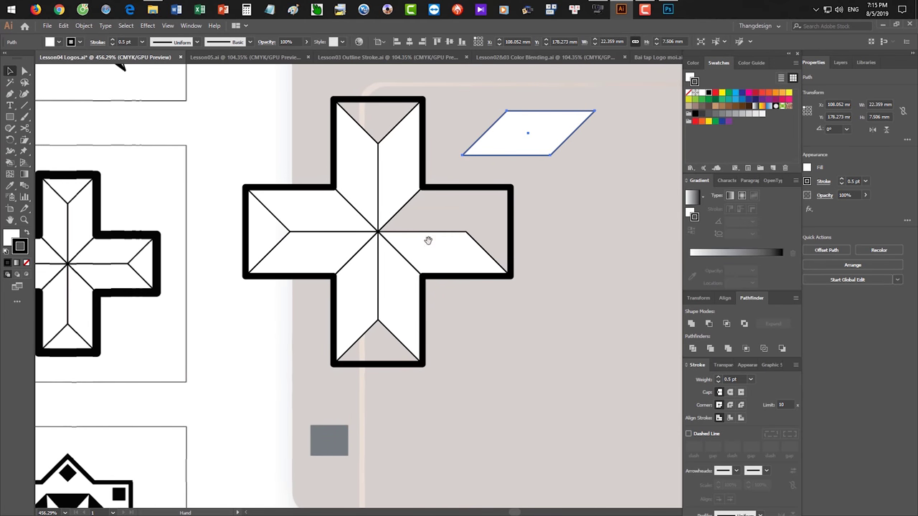
pyautogui.press('space')
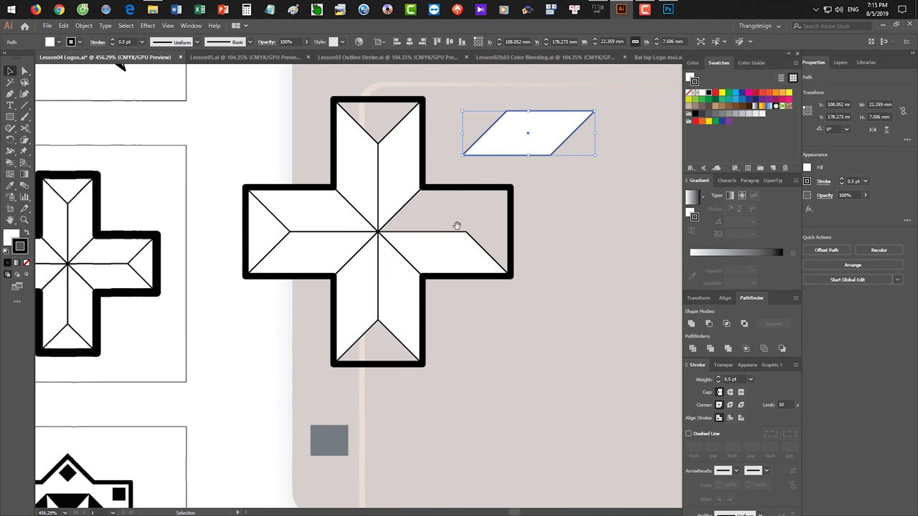
pyautogui.press('space')
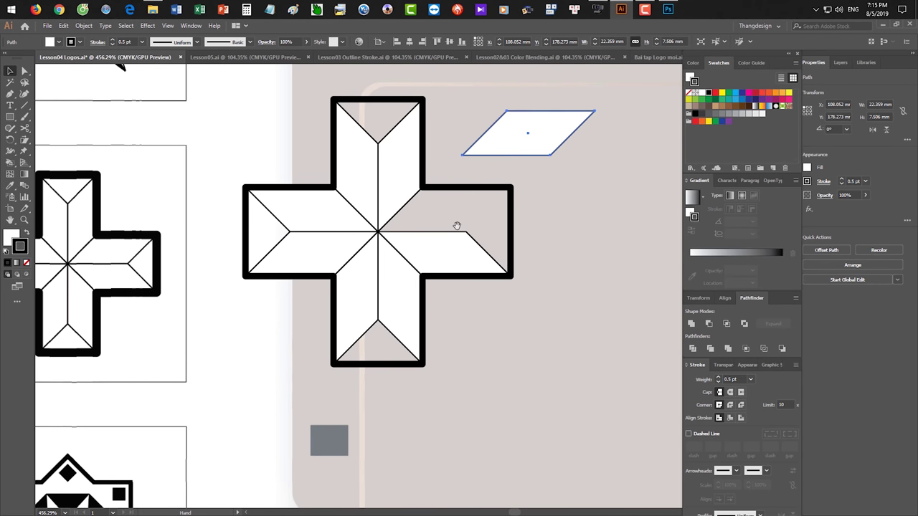
pyautogui.press('space')
pyautogui.press('space')
pyautogui.press('space')
pyautogui.press('space')
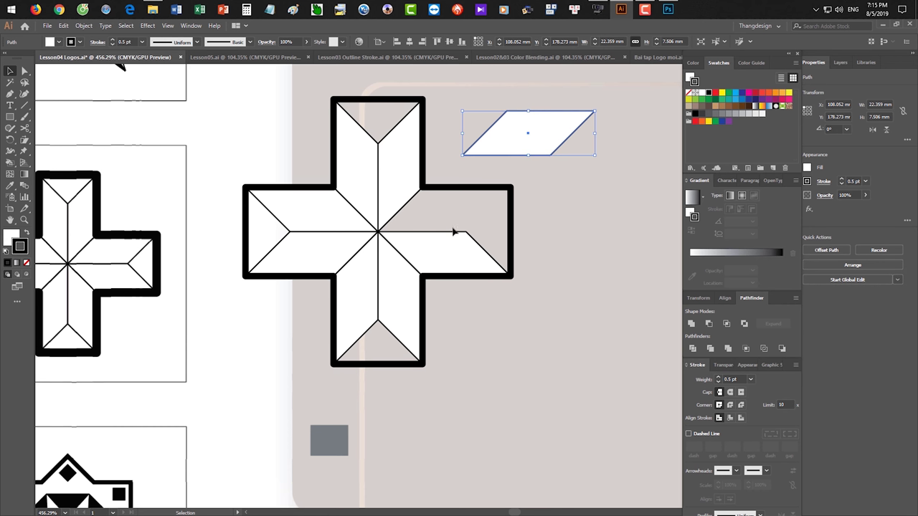
pyautogui.press('space')
# Undo the move of the right arm's upper facet and clear the selection
pyautogui.hotkey('ctrl', 'z')
pyautogui.click(527, 341)
pyautogui.click(502, 375)
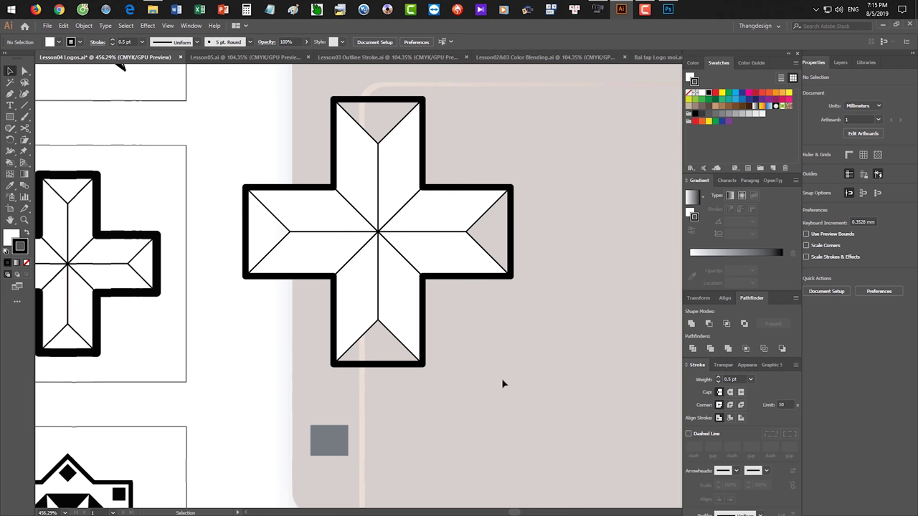
# Examine the framed eight-pointed star logo below the reference cross up close
pyautogui.moveTo(492, 371); pyautogui.dragTo(366, 416)
pyautogui.moveTo(366, 416); pyautogui.dragTo(494, 144)
pyautogui.moveTo(343, 202); pyautogui.dragTo(384, 218)
pyautogui.scroll(4, 451, 222)
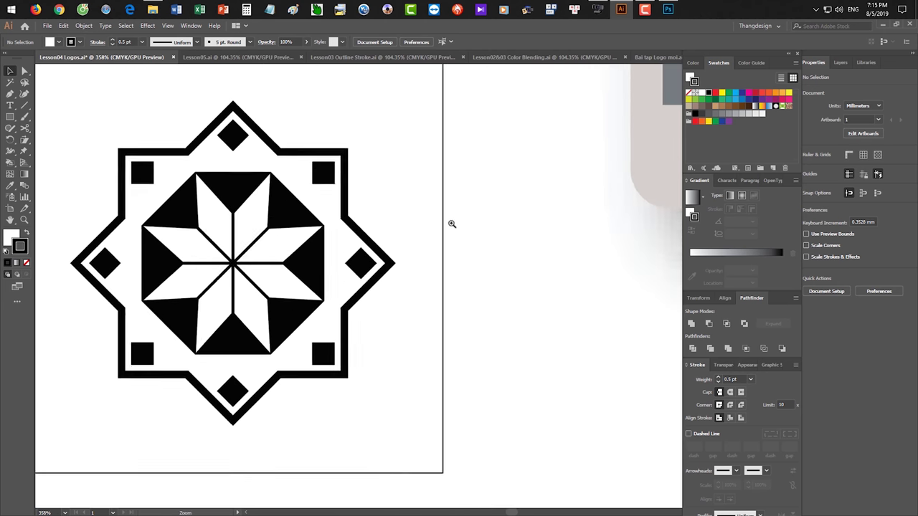
pyautogui.scroll(-1, 439, 248)
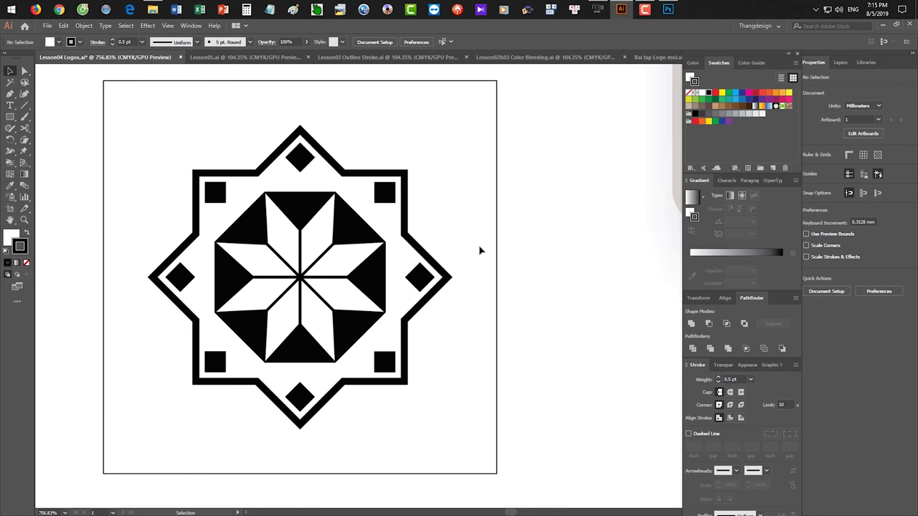
pyautogui.moveTo(480, 250); pyautogui.dragTo(424, 239)
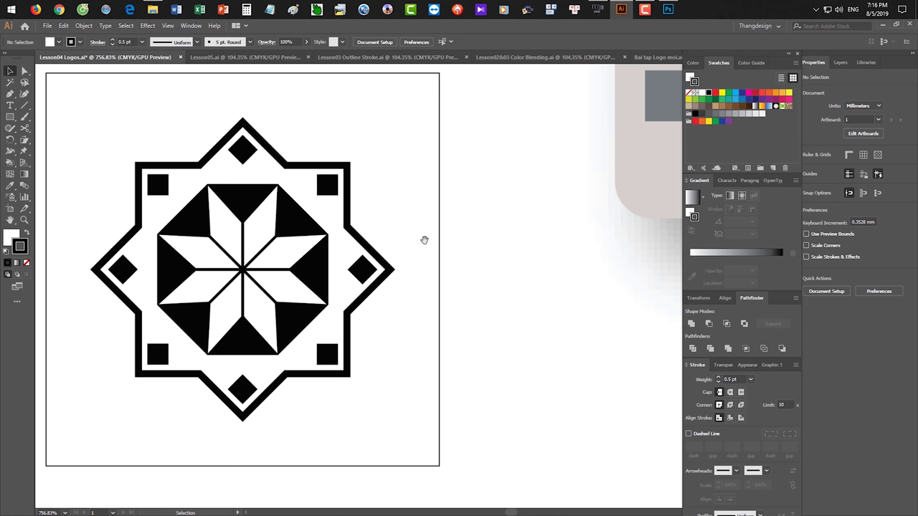
# Draw an upright triangle about 5.1 by 4.4 mm beside the star logo's artboard with no stroke and a dark red fill
pyautogui.moveTo(423, 239); pyautogui.dragTo(335, 233)
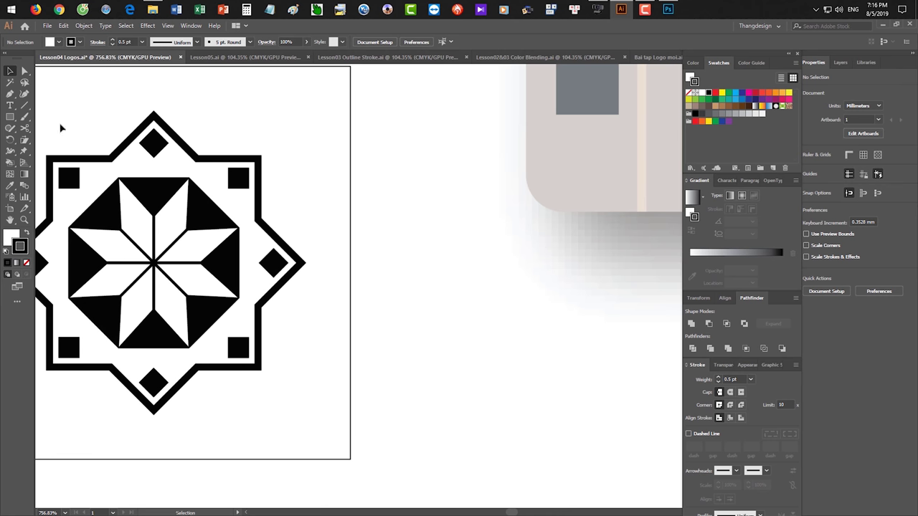
pyautogui.moveTo(9, 116); pyautogui.dragTo(51, 147)
pyautogui.moveTo(433, 193); pyautogui.dragTo(450, 214)
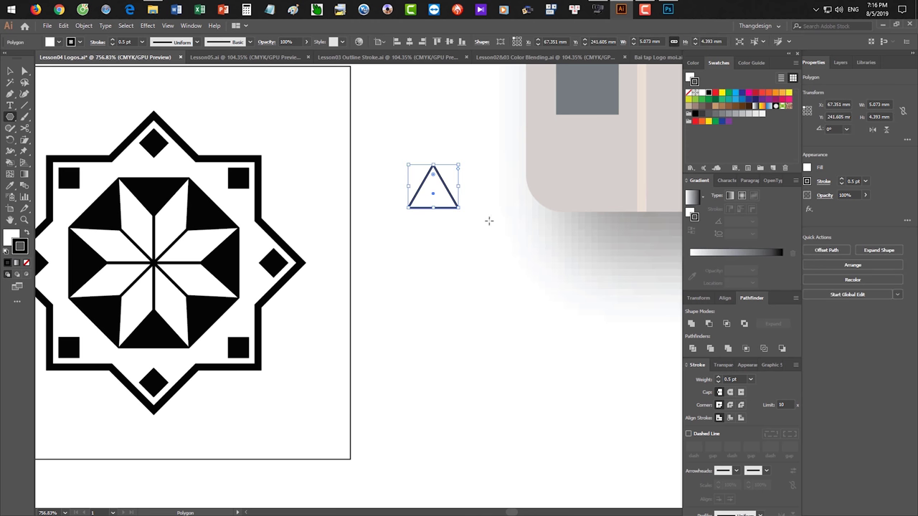
pyautogui.press('/')
pyautogui.press('x')
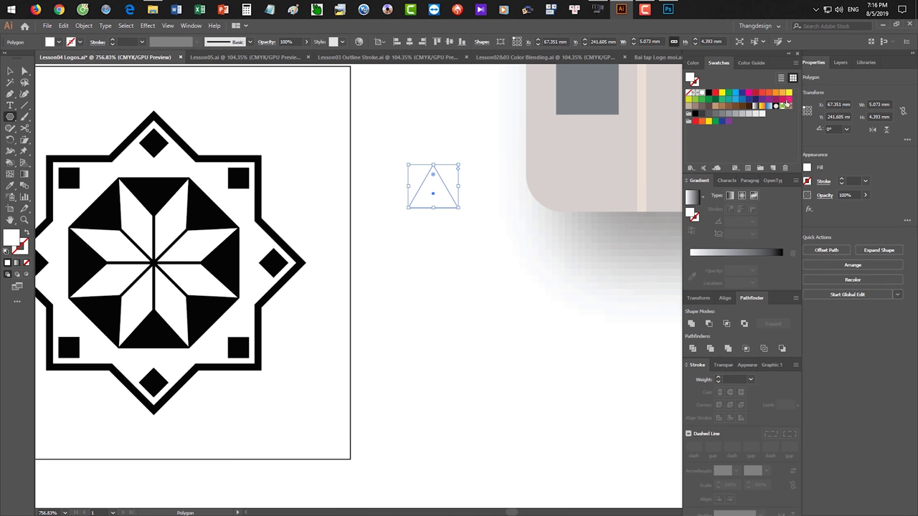
pyautogui.click(755, 93)
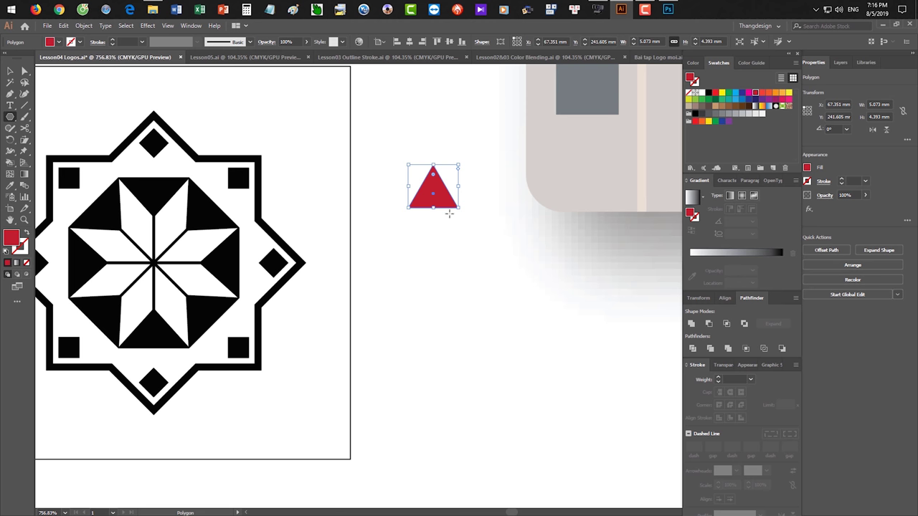
# Reflect a copy of the red triangle below its base and unite both triangles into one rhombus
pyautogui.press('o')
pyautogui.click(440, 208)
pyautogui.moveTo(436, 213); pyautogui.dragTo(444, 240)
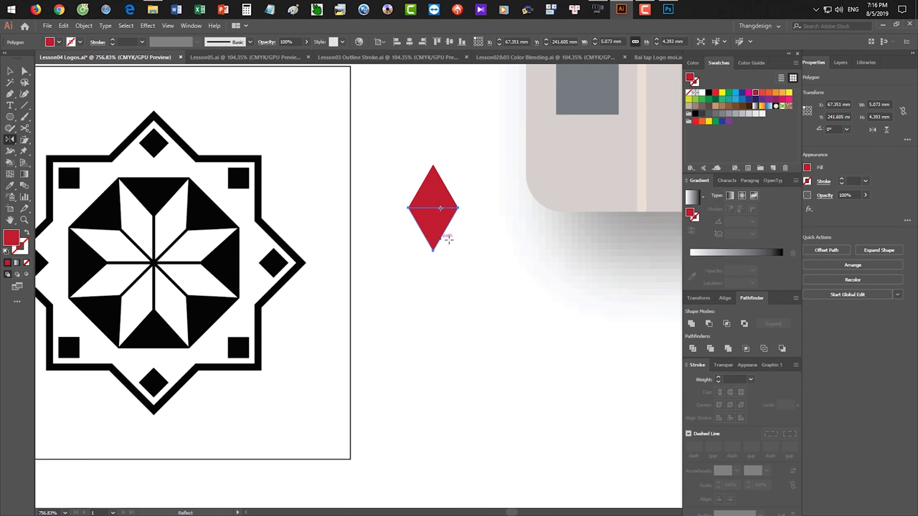
pyautogui.press('v')
pyautogui.moveTo(471, 192); pyautogui.dragTo(427, 226)
pyautogui.click(691, 323)
pyautogui.click(691, 324)
# Try to narrow the red rhombus from its side, undo the change and clear the selection
pyautogui.click(519, 311)
pyautogui.click(452, 218)
pyautogui.moveTo(459, 207); pyautogui.dragTo(451, 206)
pyautogui.hotkey('ctrl', 'z')
pyautogui.click(469, 245)
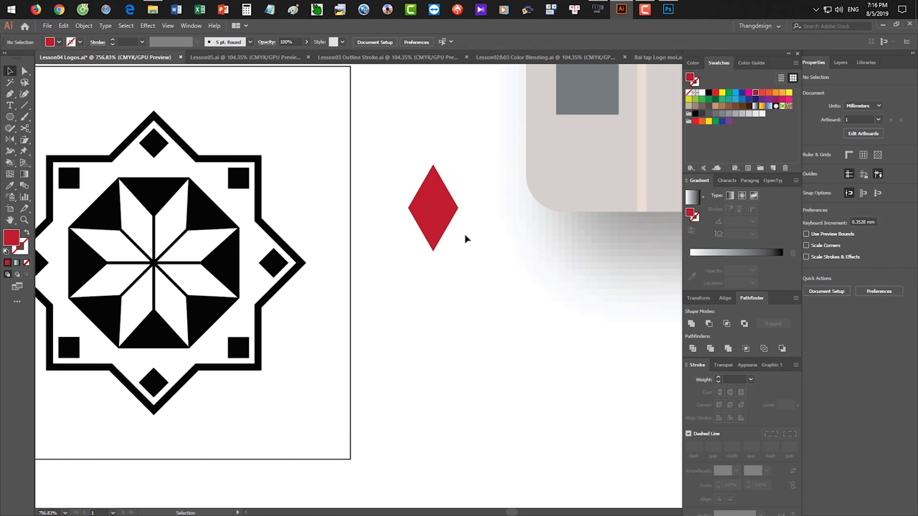
pyautogui.click(454, 215)
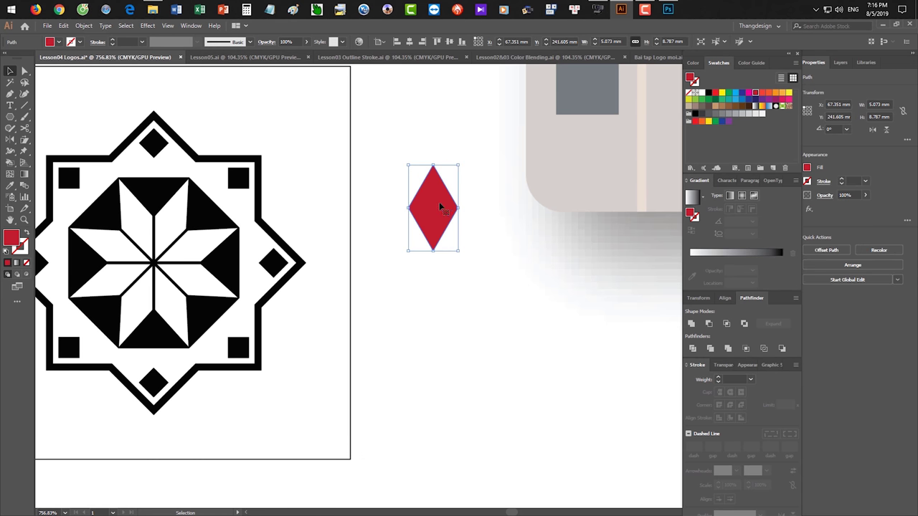
pyautogui.click(471, 290)
pyautogui.click(436, 208)
pyautogui.click(495, 396)
# Show the rulers and place a vertical and a horizontal guide crossing at the rhombus's centre
pyautogui.press('a')
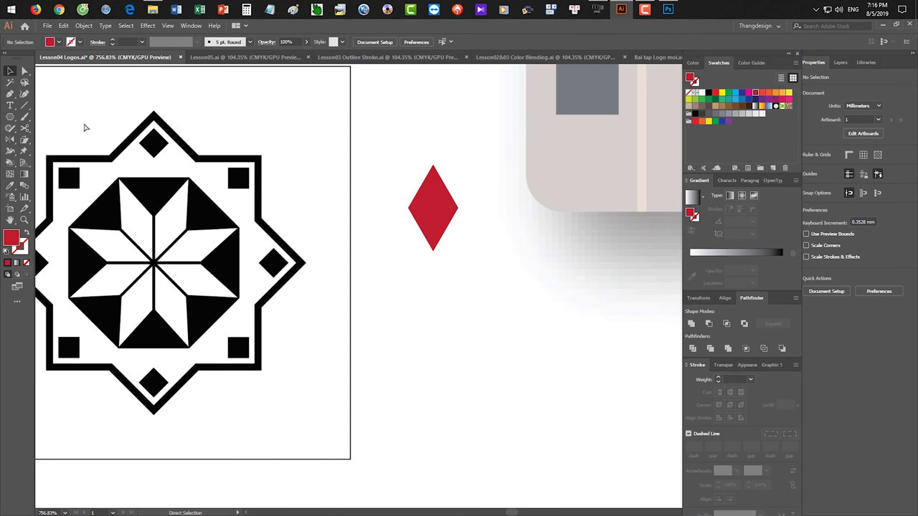
pyautogui.hotkey('ctrl', 'r')
pyautogui.moveTo(40, 126); pyautogui.dragTo(433, 161)
pyautogui.moveTo(453, 75); pyautogui.dragTo(461, 207)
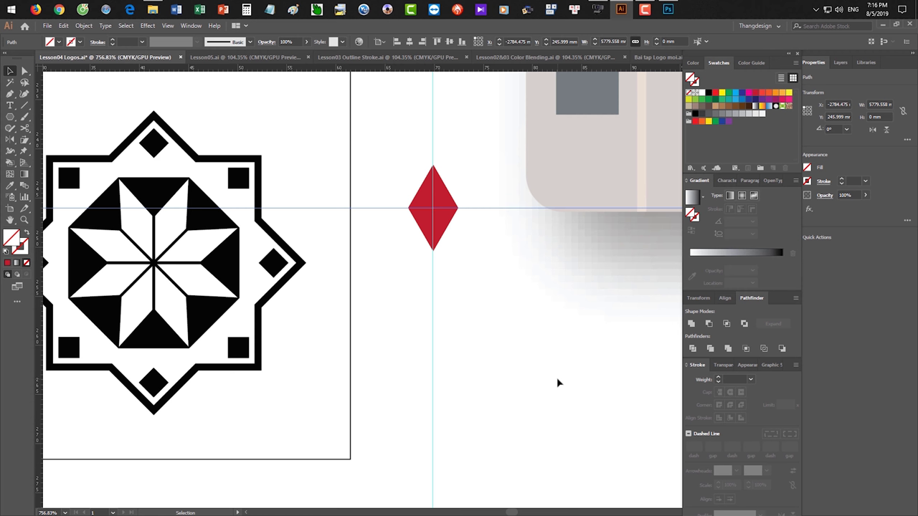
pyautogui.click(412, 215)
pyautogui.click(515, 312)
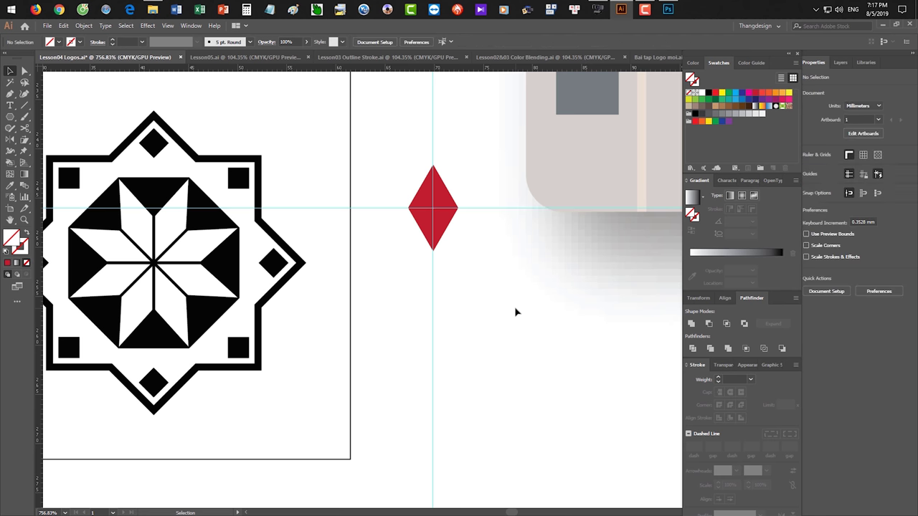
# Draw a horizontal line about 13 mm long below the rhombus and give it a black stroke
pyautogui.click(24, 104)
pyautogui.moveTo(388, 282); pyautogui.dragTo(518, 290)
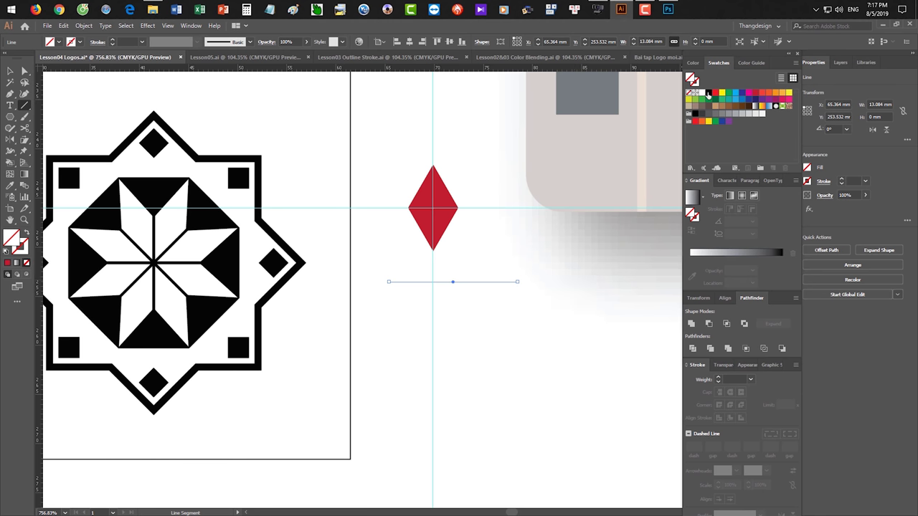
pyautogui.click(708, 94)
pyautogui.click(708, 94)
# Rotate the black line by 45 degrees
pyautogui.press('r')
pyautogui.press('Return')
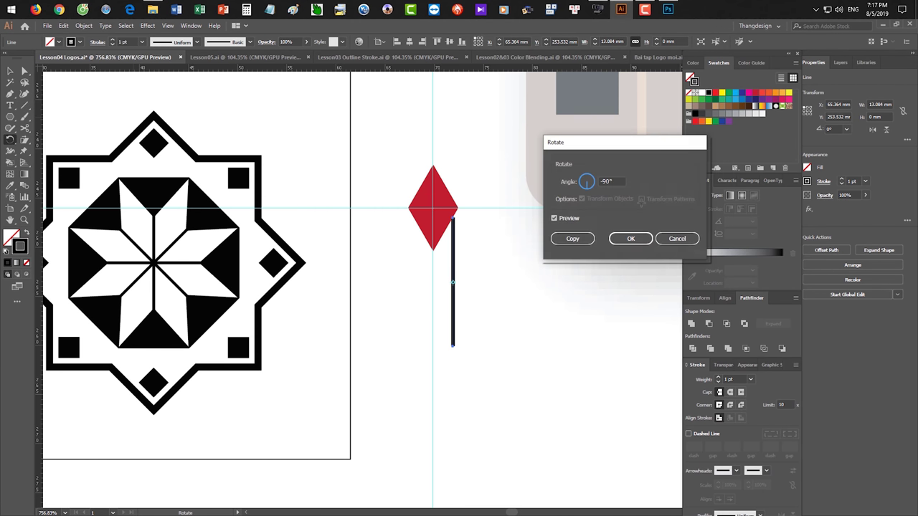
pyautogui.click(576, 183)
pyautogui.write('45')
pyautogui.press('Return')
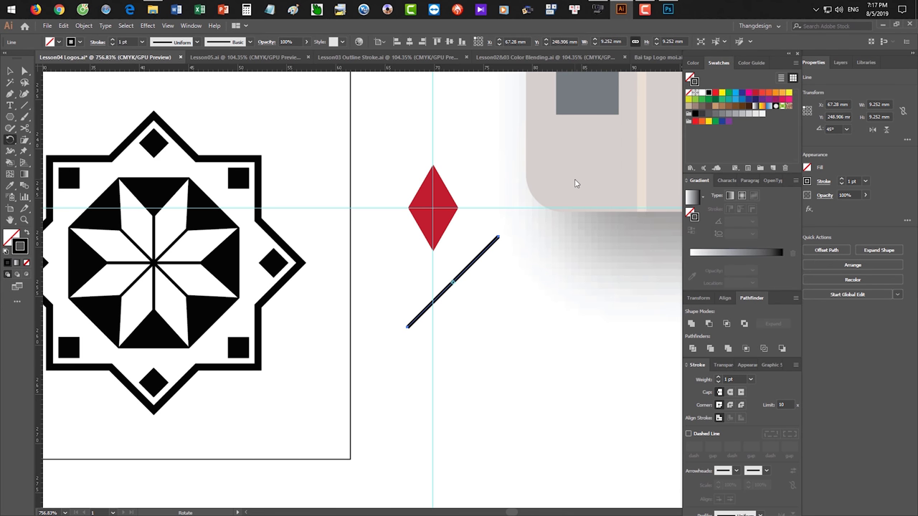
# Move the diagonal line up so it passes through the rhombus's lowest corner
pyautogui.press('v')
pyautogui.moveTo(453, 282); pyautogui.dragTo(438, 246)
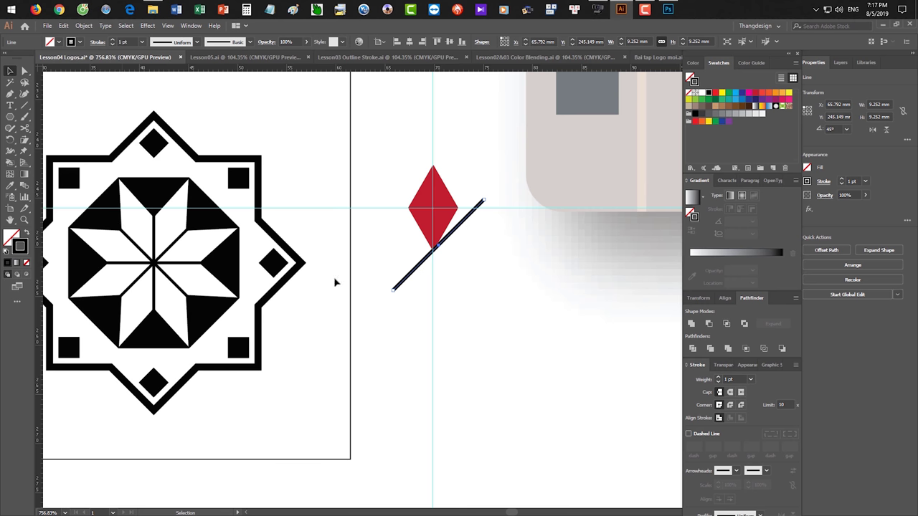
pyautogui.scroll(2, 444, 234)
pyautogui.moveTo(454, 241); pyautogui.dragTo(461, 293)
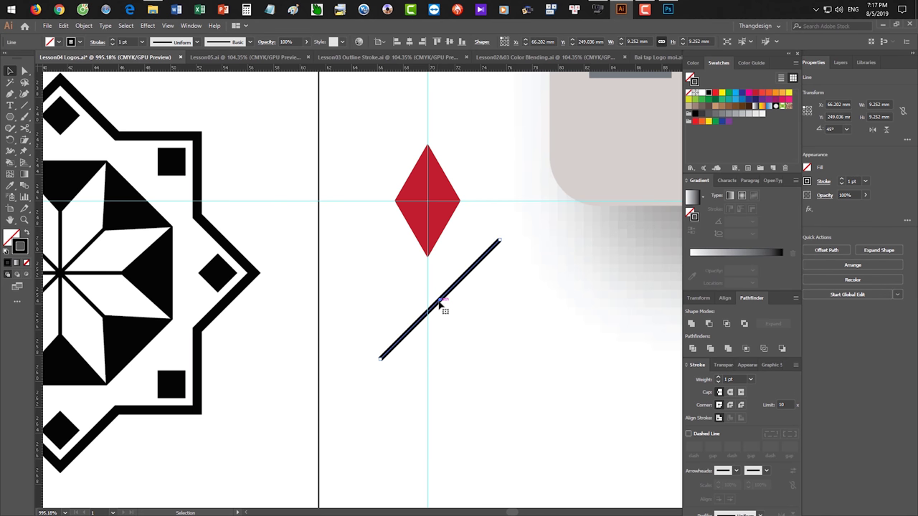
pyautogui.moveTo(441, 298); pyautogui.dragTo(430, 261)
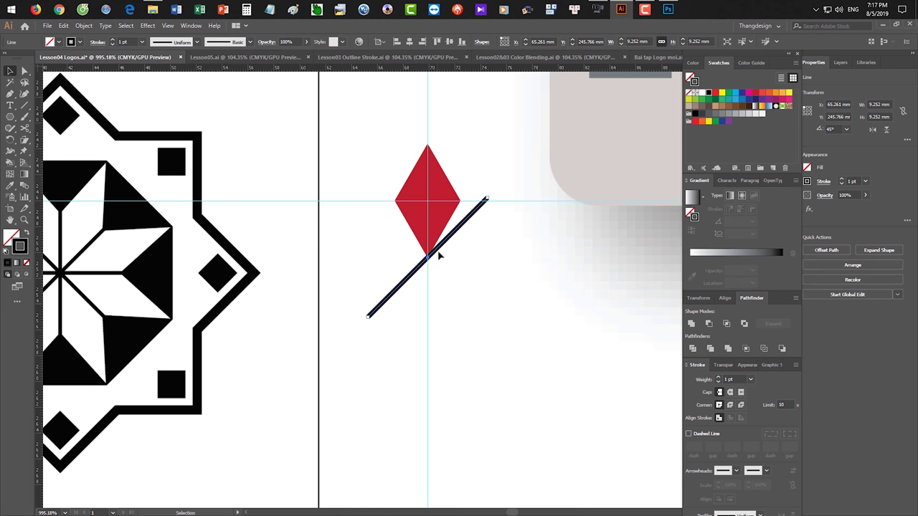
# Widen the rhombus symmetrically to about 8.8 mm so its lower edge follows the 45-degree line
pyautogui.click(455, 208)
pyautogui.moveTo(461, 202); pyautogui.dragTo(487, 202)
pyautogui.click(524, 307)
pyautogui.press('z')
pyautogui.moveTo(524, 307); pyautogui.dragTo(467, 274)
pyautogui.press('v')
pyautogui.click(468, 206)
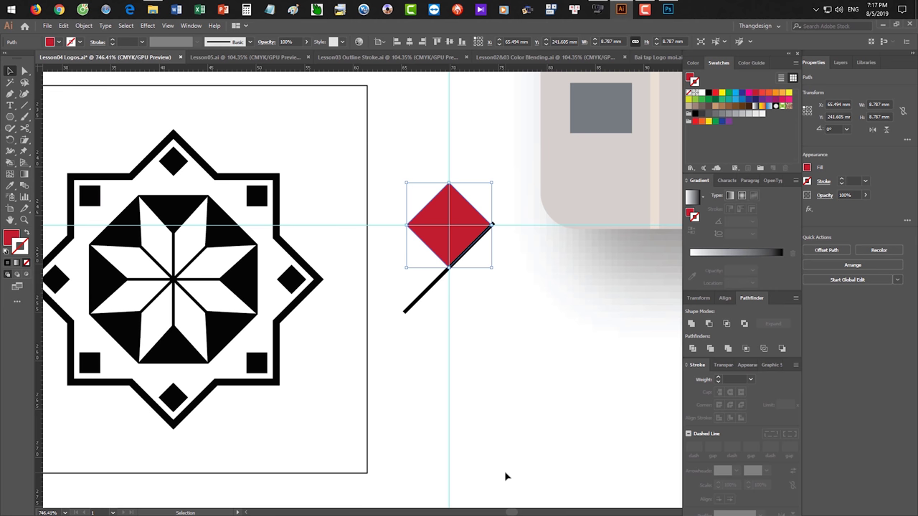
# Delete the red rhombus, the diagonal line and both guides
pyautogui.moveTo(535, 371); pyautogui.dragTo(404, 206)
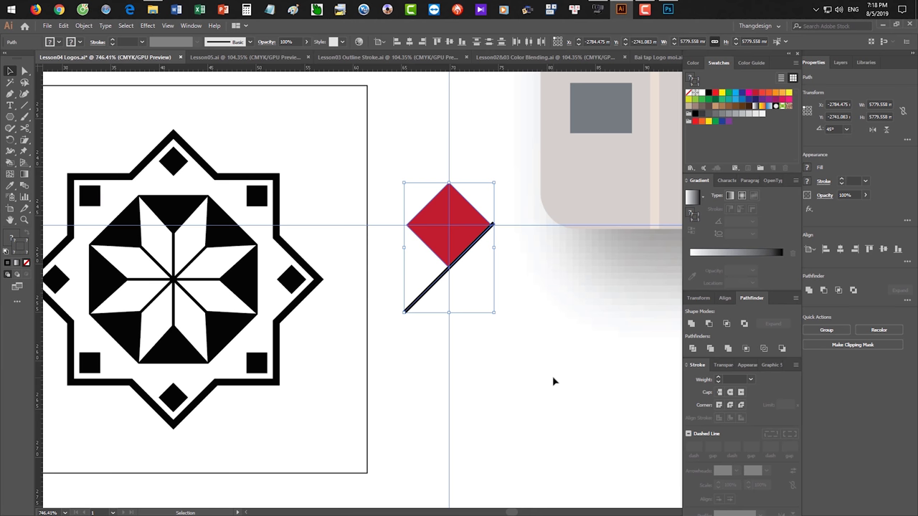
pyautogui.press('Delete')
pyautogui.moveTo(366, 313); pyautogui.dragTo(414, 312)
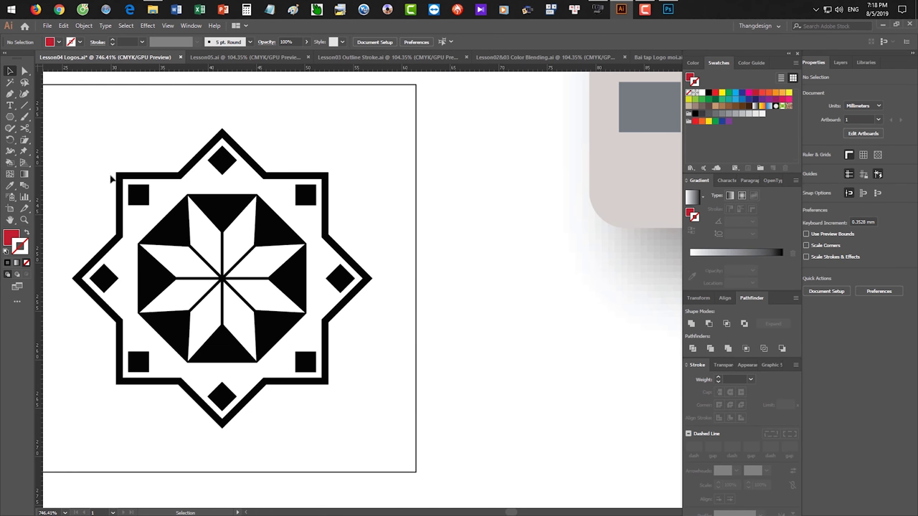
# Draw an upright eight-pointed star with right-angled tips, about 21 mm across, beside the reference logo and delete it
pyautogui.click(10, 117)
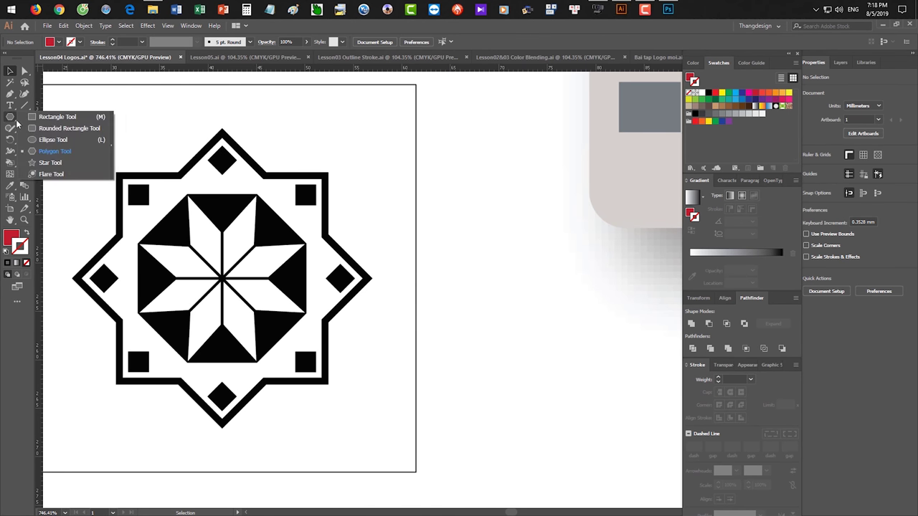
pyautogui.click(50, 163)
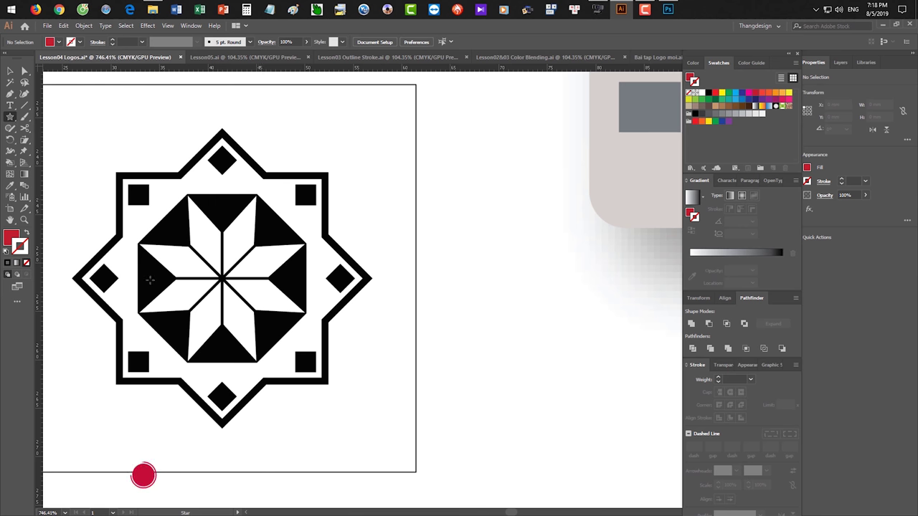
pyautogui.moveTo(528, 260); pyautogui.dragTo(559, 304)
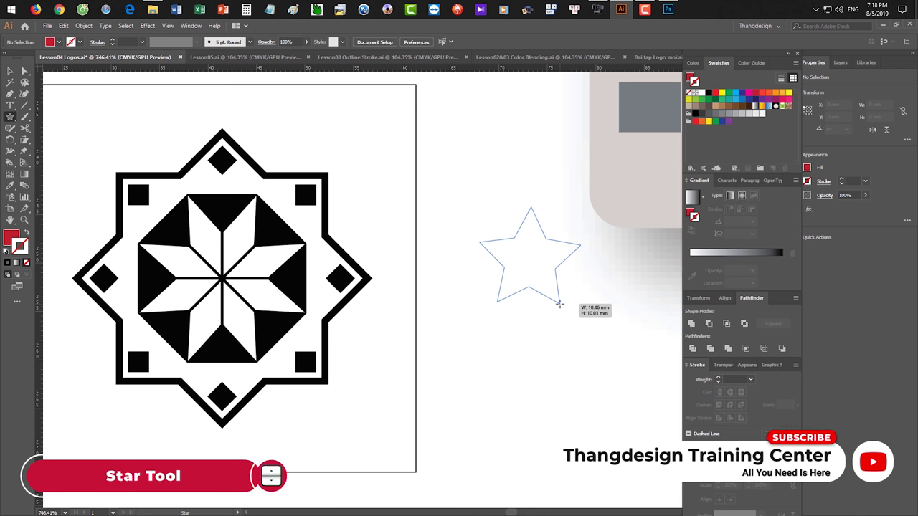
pyautogui.press('Up')
pyautogui.press('Up')
pyautogui.moveTo(559, 304); pyautogui.dragTo(631, 255)
pyautogui.press('Up')
pyautogui.press('shift')
pyautogui.press('alt')
pyautogui.press('alt')
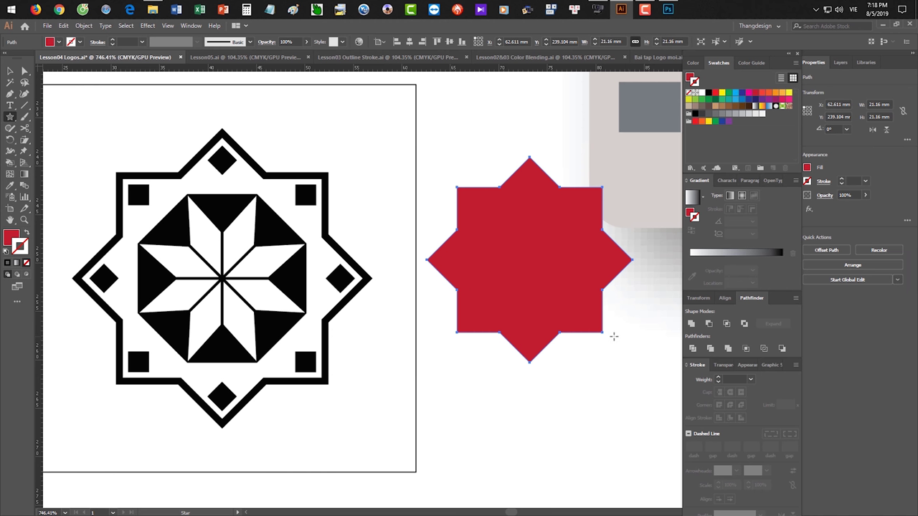
pyautogui.press('v')
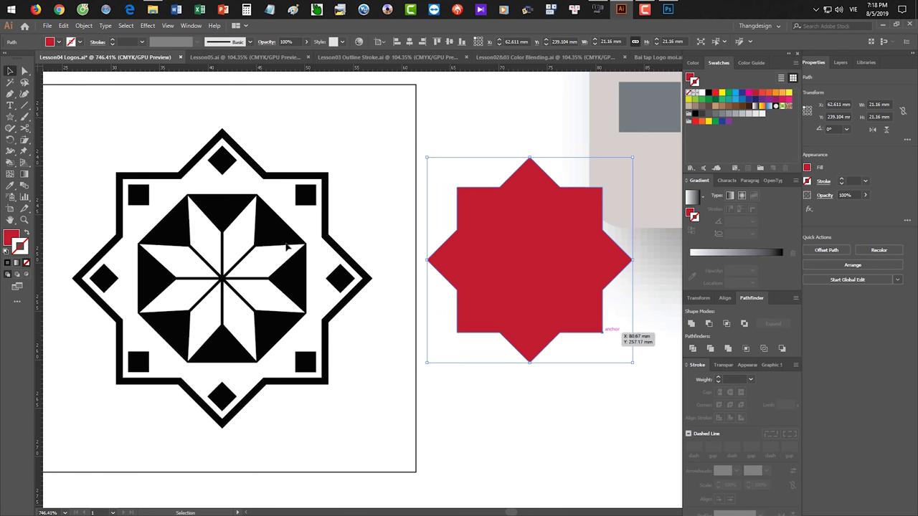
pyautogui.press('Delete')
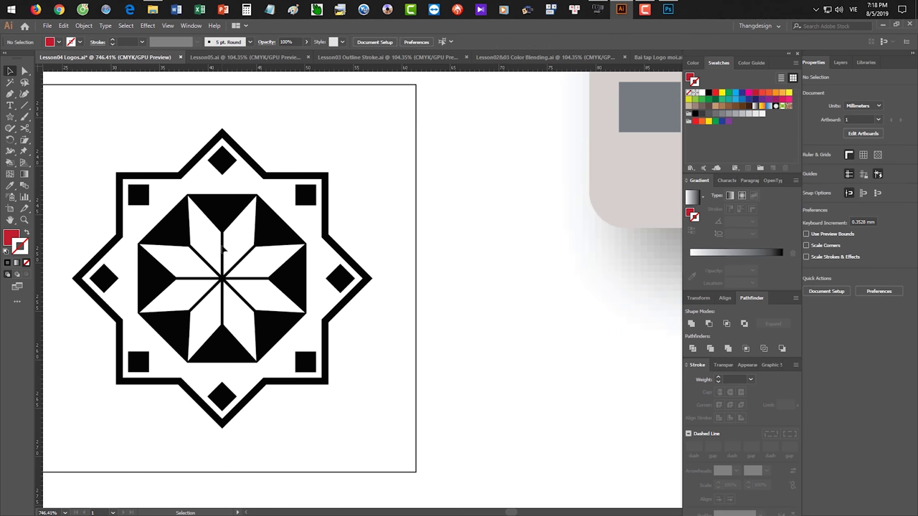
# Draw an upright, sharp eight-pointed star about 20 mm across over the artboard's right edge and delete it
pyautogui.moveTo(451, 256); pyautogui.dragTo(540, 297)
pyautogui.press('Up')
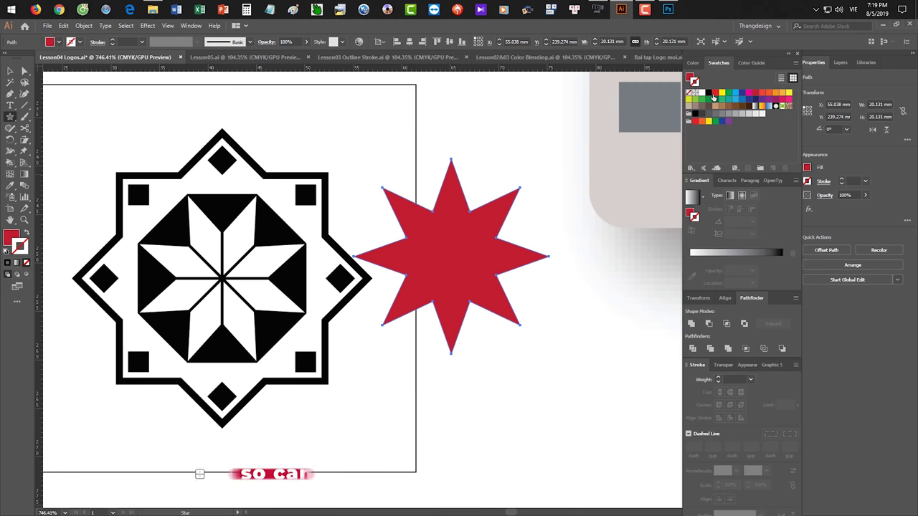
pyautogui.press('space')
pyautogui.moveTo(466, 223); pyautogui.dragTo(510, 263)
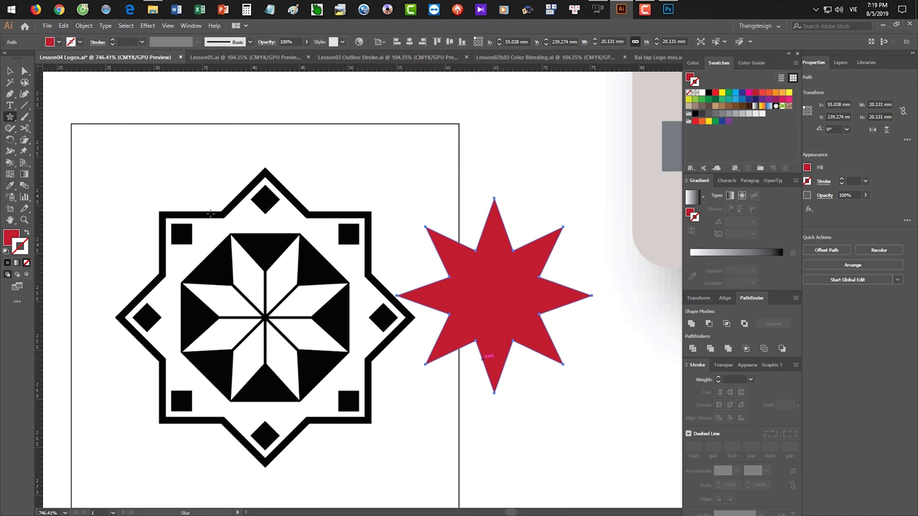
pyautogui.press('Delete')
# Draw a tilted red eight-pointed star about 17.7 mm across, with paired tips facing each side, over the artboard's right edge
pyautogui.moveTo(495, 257); pyautogui.dragTo(583, 294)
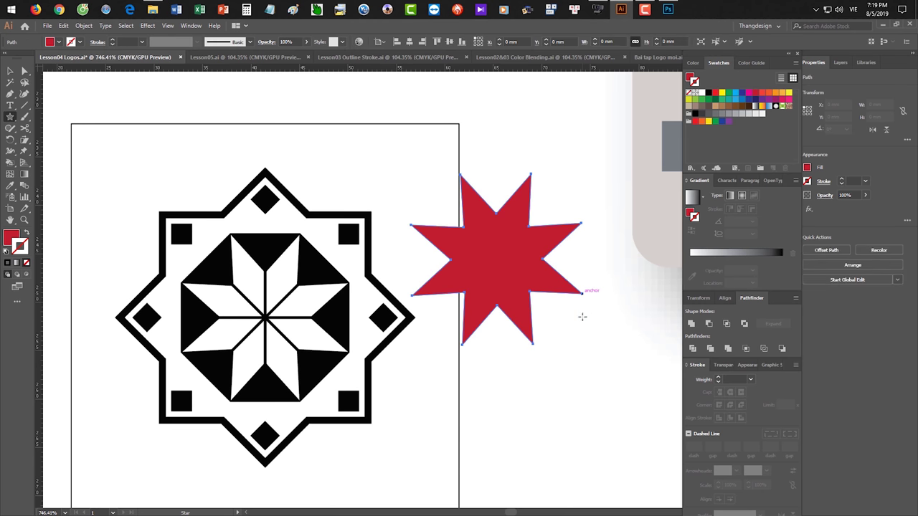
pyautogui.press('v')
pyautogui.click(585, 349)
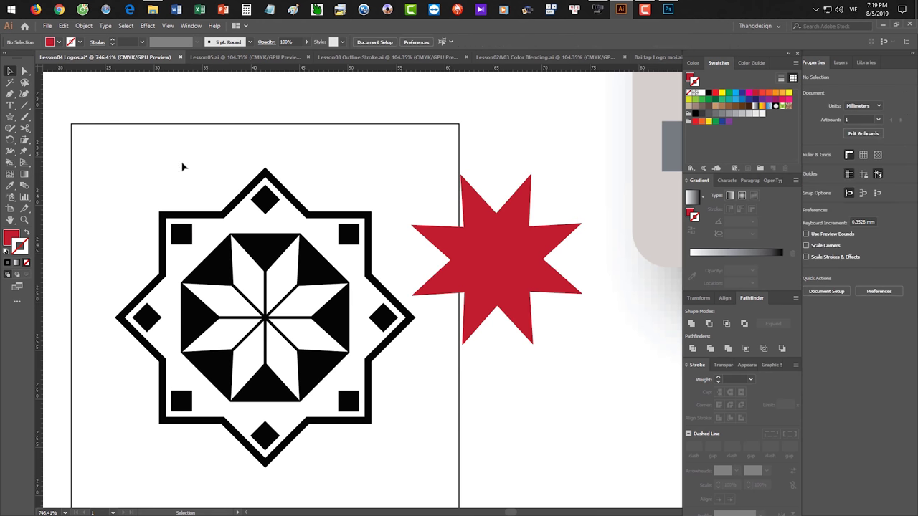
# Place a vertical guide through the upper-left inner corner of the red star
pyautogui.moveTo(66, 138); pyautogui.dragTo(464, 232)
pyautogui.moveTo(487, 290); pyautogui.dragTo(625, 322)
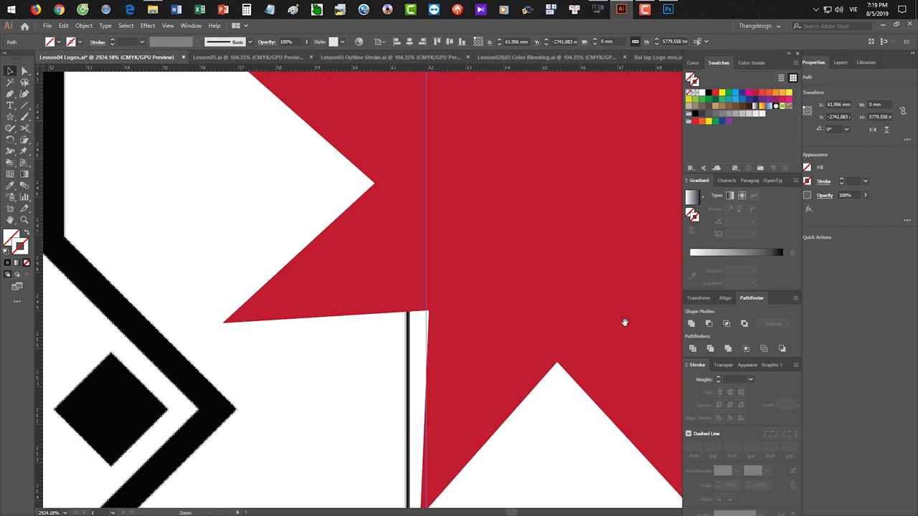
pyautogui.moveTo(484, 310); pyautogui.dragTo(450, 326)
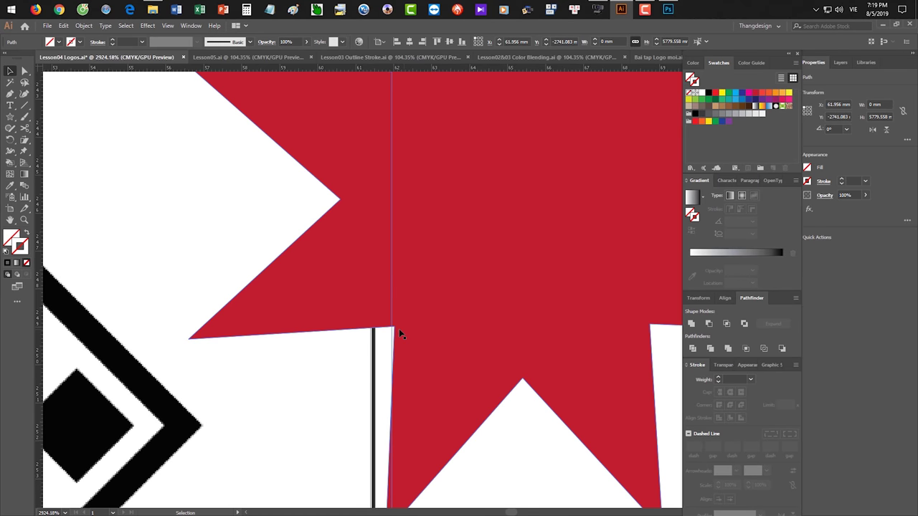
pyautogui.scroll(2, 449, 208)
# Try to rotate the red star about its upper-left inner corner to line its lower-left inner corner up with the guide
pyautogui.click(449, 208)
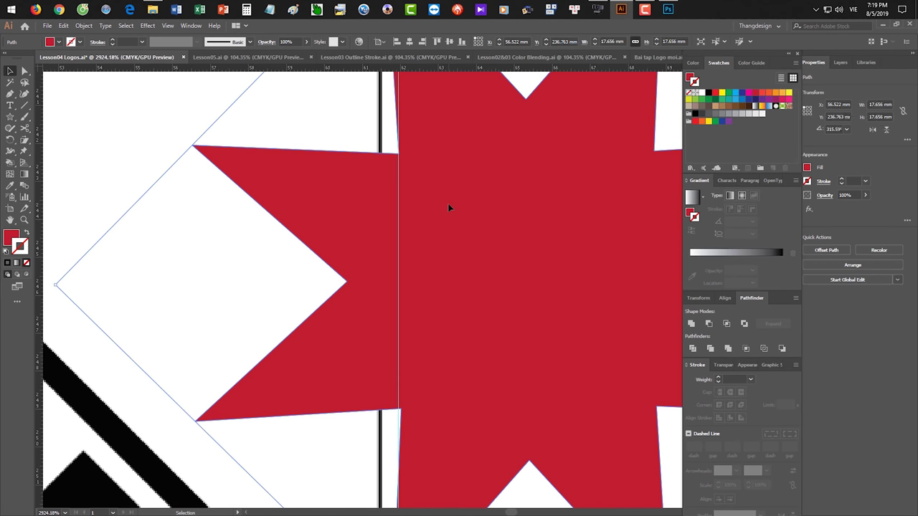
pyautogui.press('r')
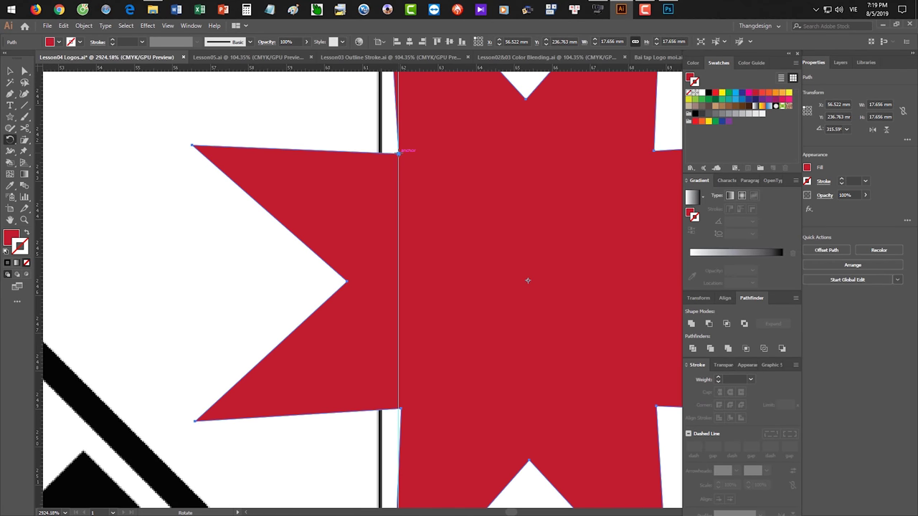
pyautogui.click(399, 154)
pyautogui.moveTo(455, 329); pyautogui.dragTo(498, 199)
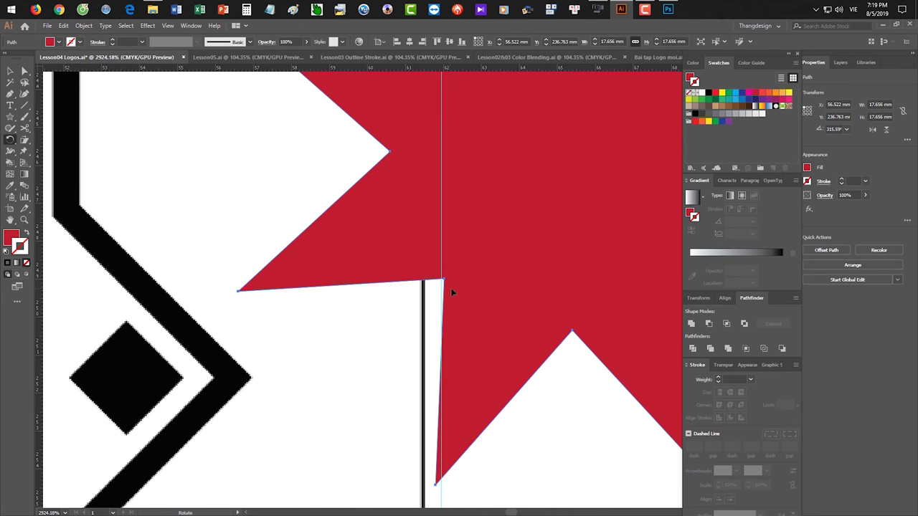
pyautogui.hotkey('ctrl', '-')
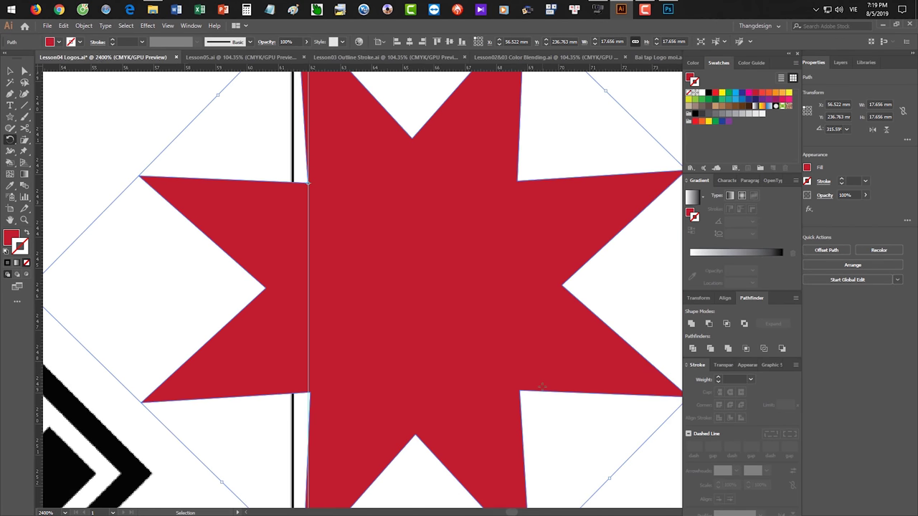
pyautogui.hotkey('ctrl', '-')
pyautogui.hotkey('ctrl', '-')
pyautogui.hotkey('ctrl', '-')
pyautogui.hotkey('ctrl', '-')
# Delete the red eight-pointed star over the artboard frame's right edge
pyautogui.hotkey('ctrl', 'shift', 'a')
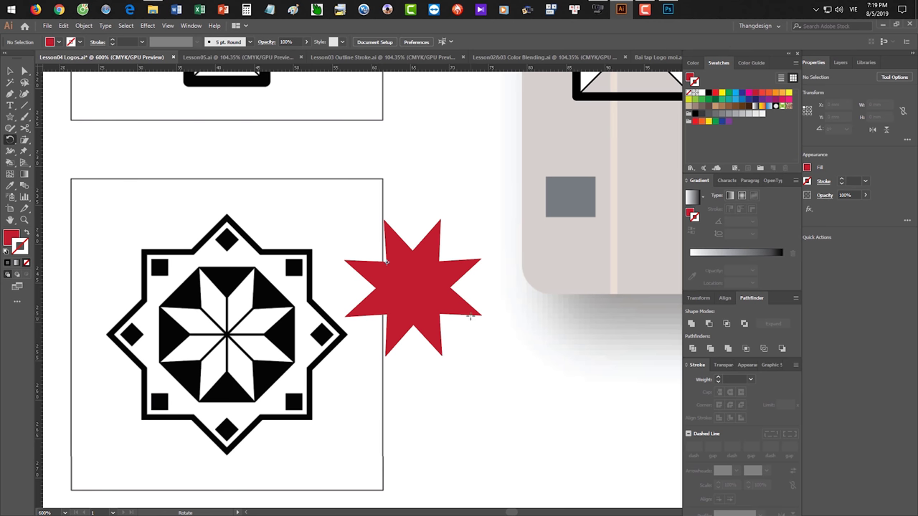
pyautogui.press('v')
pyautogui.click(434, 294)
pyautogui.press('Delete')
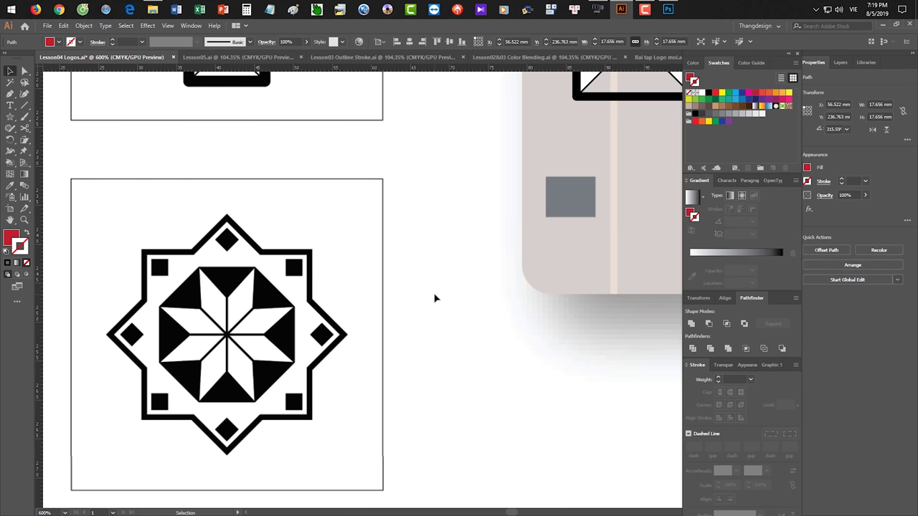
pyautogui.click(167, 26)
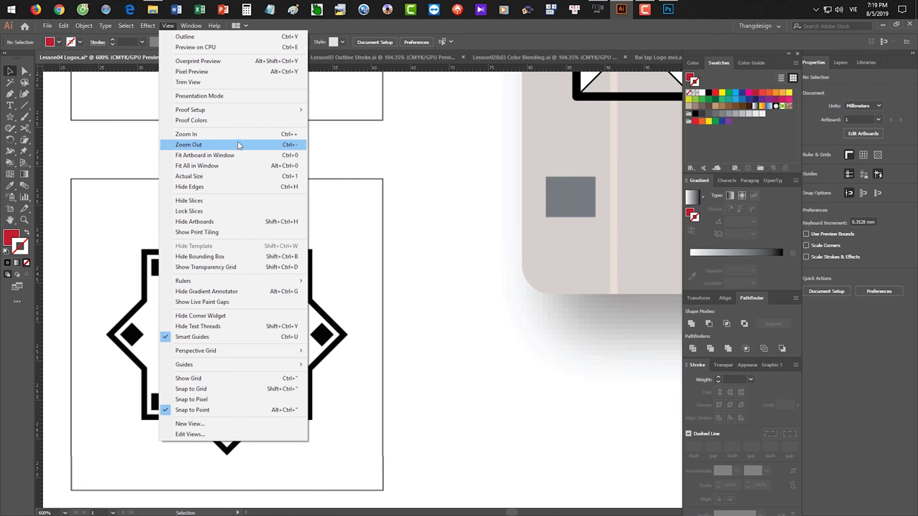
pyautogui.moveTo(255, 283)
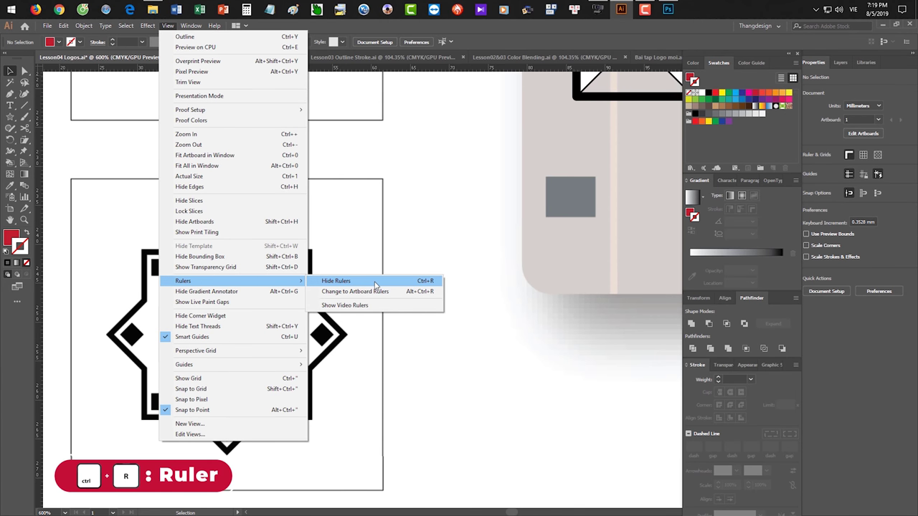
pyautogui.press('Escape')
pyautogui.press('Escape')
# Draw a tilted red eight-pointed star about 21.9 mm across, with paired tips facing each side, beside the reference logo
pyautogui.hotkey('ctrl', 'space')
pyautogui.moveTo(410, 272); pyautogui.dragTo(317, 222)
pyautogui.moveTo(145, 180); pyautogui.dragTo(154, 180)
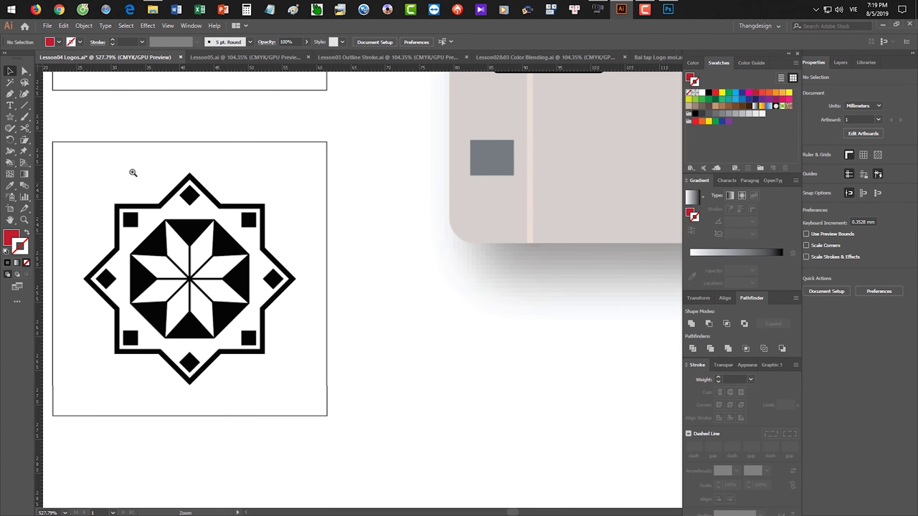
pyautogui.click(14, 123)
pyautogui.moveTo(370, 216); pyautogui.dragTo(444, 255)
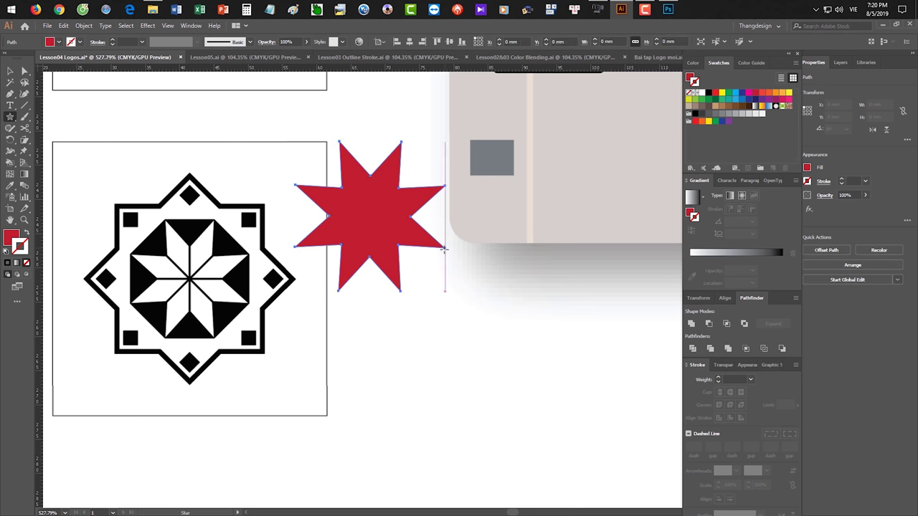
pyautogui.scroll(2, 332, 170)
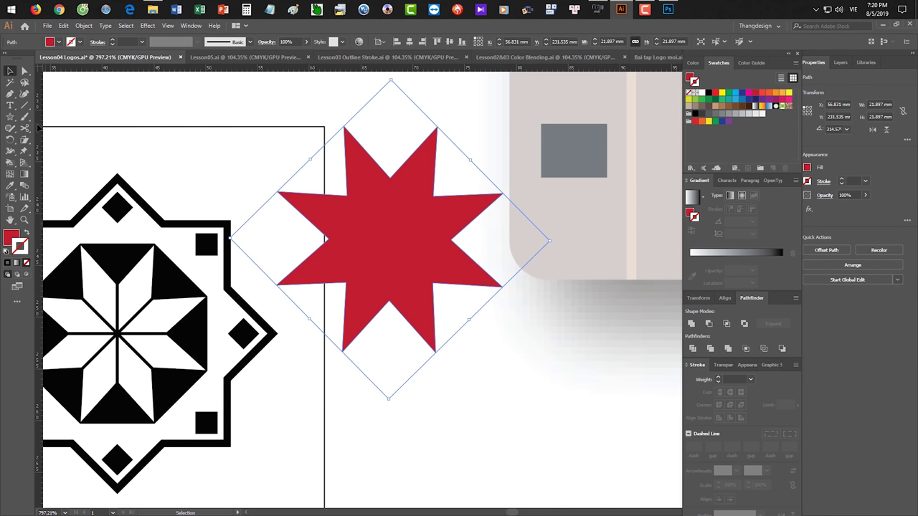
# Place a vertical guide through the upper-left inner corner of the new tilted star
pyautogui.moveTo(39, 128); pyautogui.dragTo(348, 199)
pyautogui.click(545, 438)
pyautogui.moveTo(369, 273); pyautogui.dragTo(502, 305)
pyautogui.moveTo(351, 301); pyautogui.dragTo(498, 388)
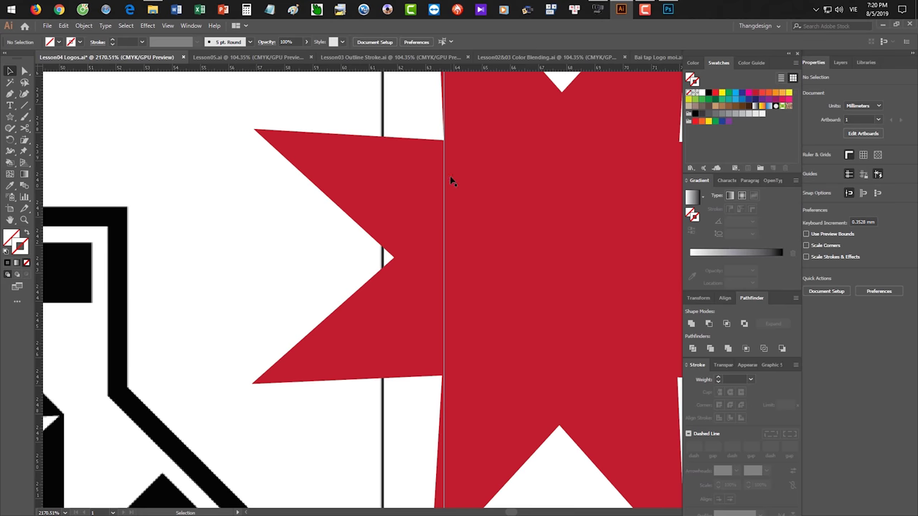
# Rotate the star to 315° about its upper-left inner corner, lining its lower-left inner corner up with the guide
pyautogui.click(485, 315)
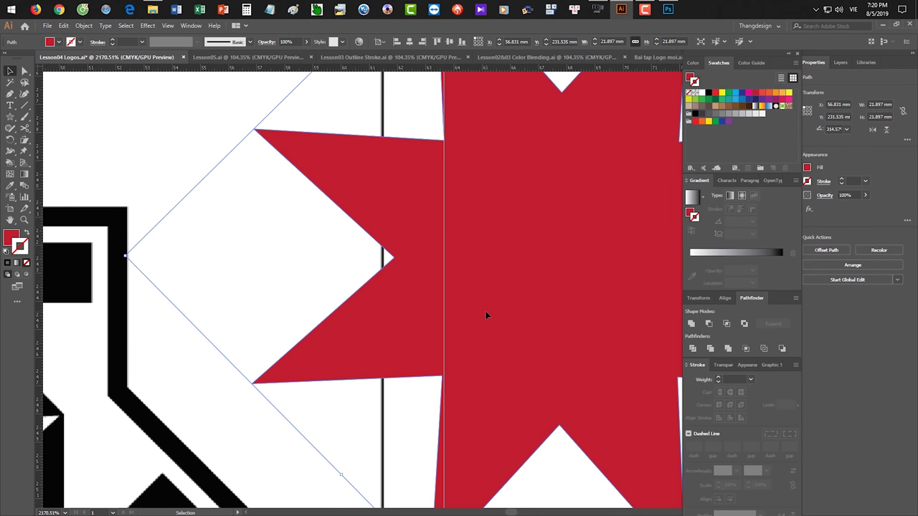
pyautogui.press('r')
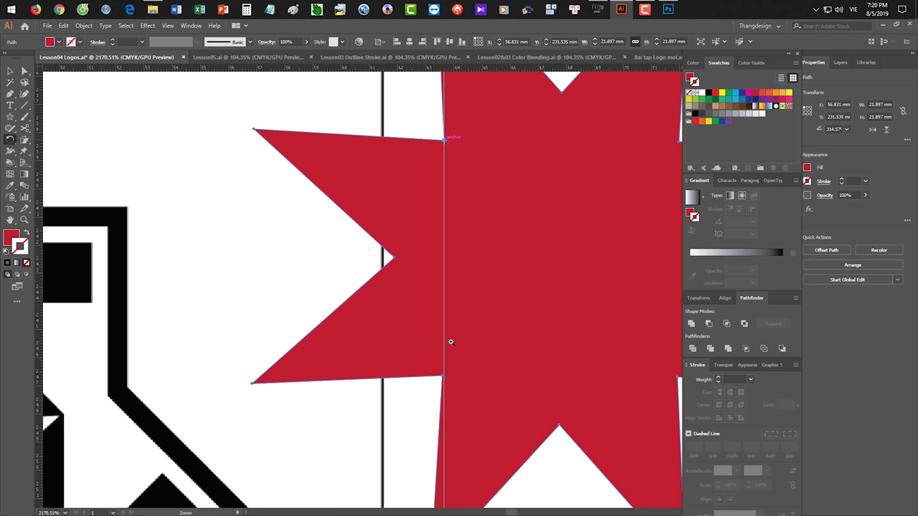
pyautogui.moveTo(450, 338); pyautogui.dragTo(581, 352)
pyautogui.moveTo(408, 404); pyautogui.dragTo(427, 238)
# Delete the vertical guide running through the straightened red star
pyautogui.hotkey('ctrl', '1')
pyautogui.press('v')
pyautogui.scroll(5, 452, 286)
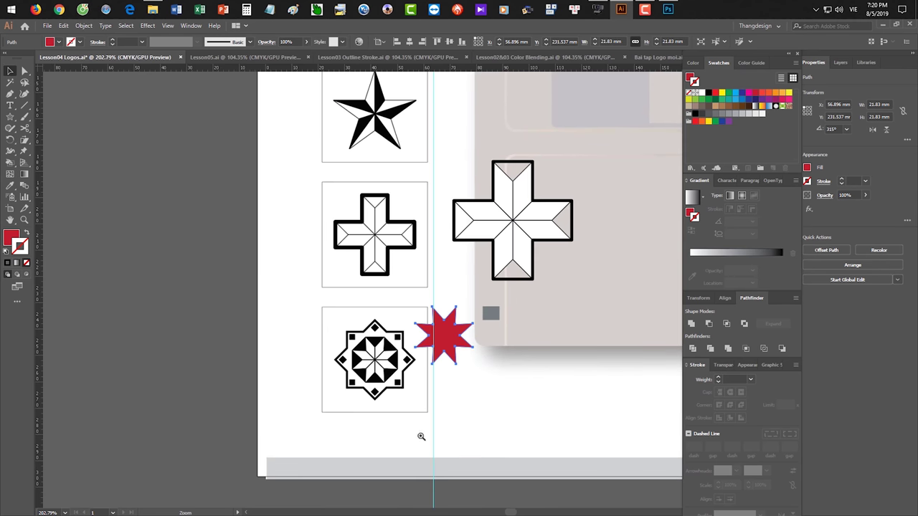
pyautogui.moveTo(455, 333); pyautogui.dragTo(412, 267)
pyautogui.moveTo(354, 353); pyautogui.dragTo(453, 403)
pyautogui.press('Delete')
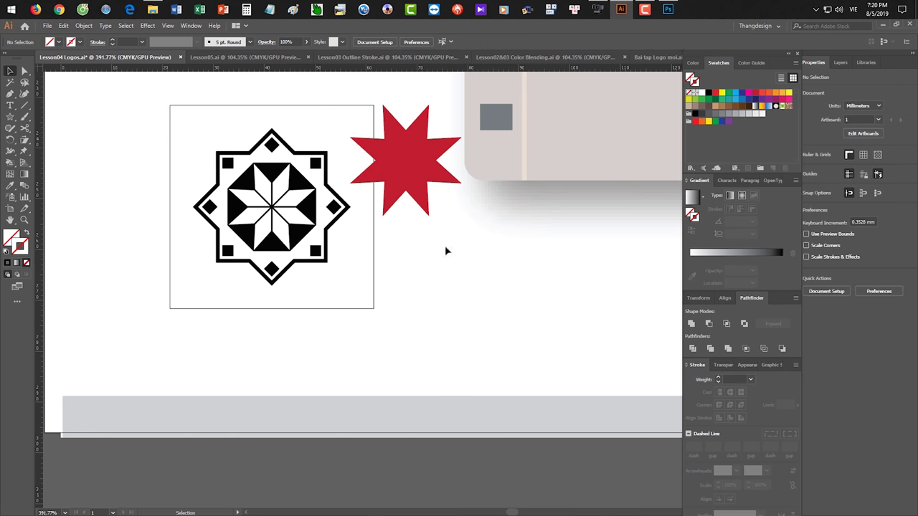
# Move the straightened star down and to the right, clear of the reference logo's frame
pyautogui.moveTo(423, 198); pyautogui.dragTo(448, 300)
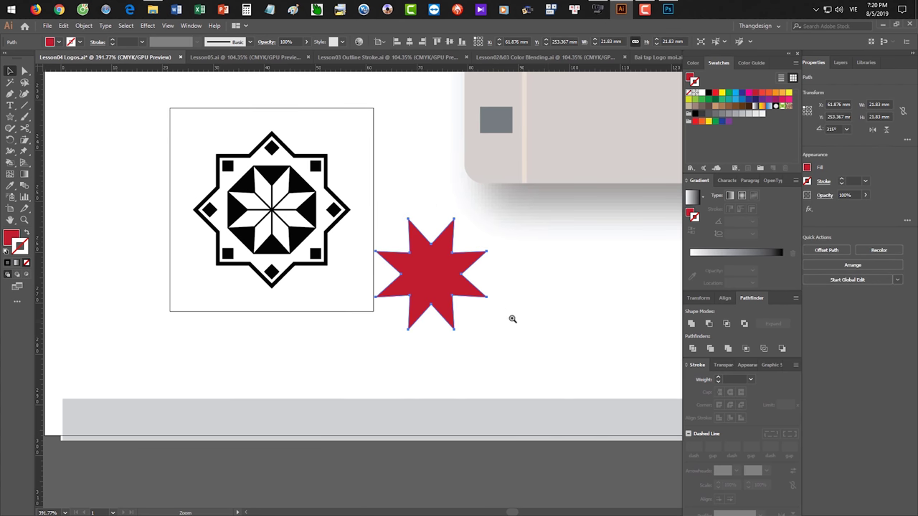
pyautogui.scroll(1, 533, 313)
pyautogui.moveTo(437, 253); pyautogui.dragTo(446, 235)
pyautogui.click(596, 299)
pyautogui.click(24, 106)
pyautogui.press('v')
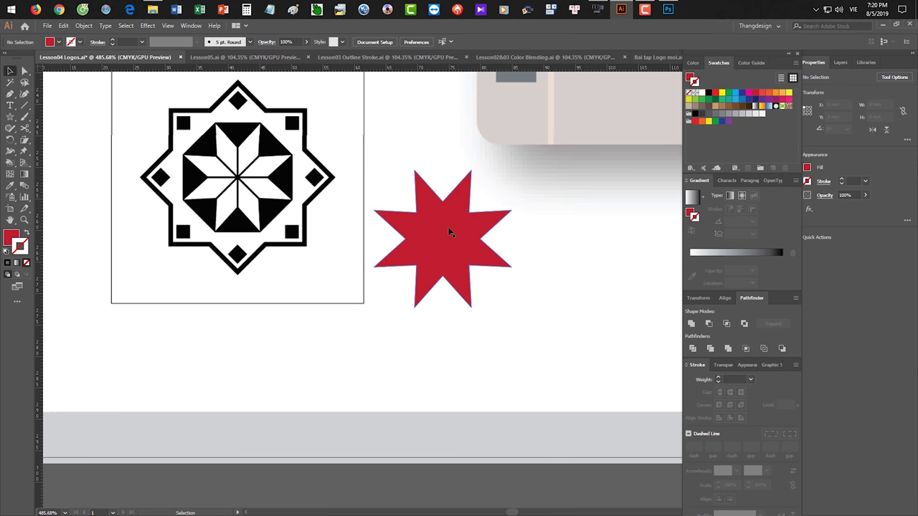
# Delete the straightened star and draw an upright, sharp red eight-pointed star about 22 mm across beside the reference logo
pyautogui.click(447, 227)
pyautogui.press('Delete')
pyautogui.click(13, 116)
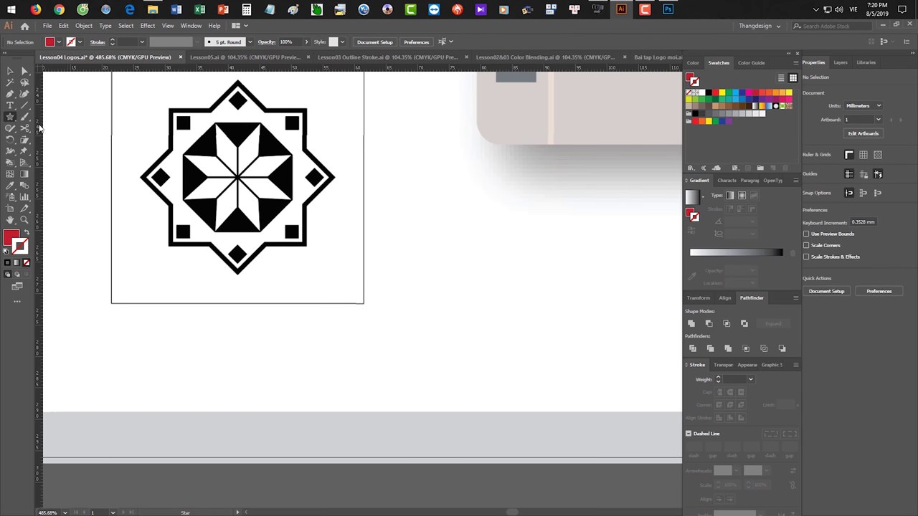
pyautogui.moveTo(453, 191)
pyautogui.mouseDown()
pyautogui.moveTo(497, 238)
pyautogui.moveTo(508, 235)
pyautogui.moveTo(473, 235)
pyautogui.moveTo(473, 258)
pyautogui.mouseUp()
pyautogui.press('v')
pyautogui.scroll(5, 438, 215)
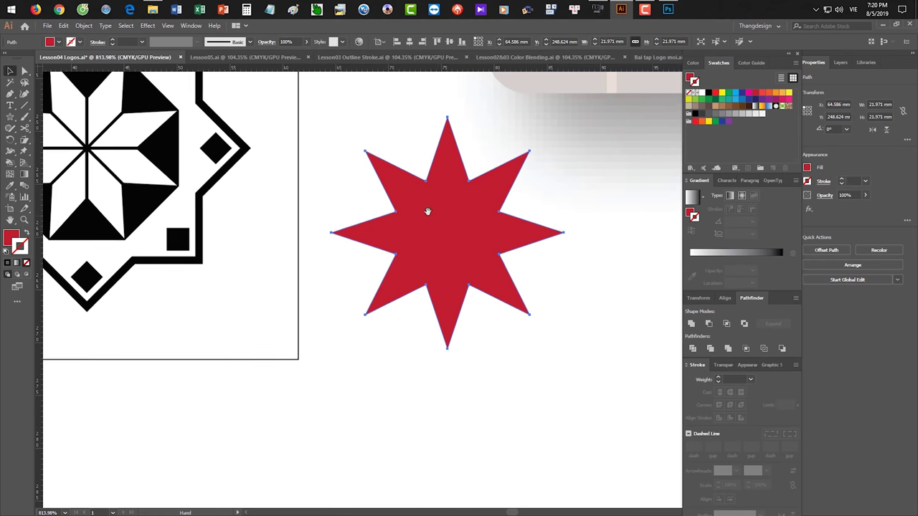
pyautogui.moveTo(436, 212); pyautogui.dragTo(421, 201)
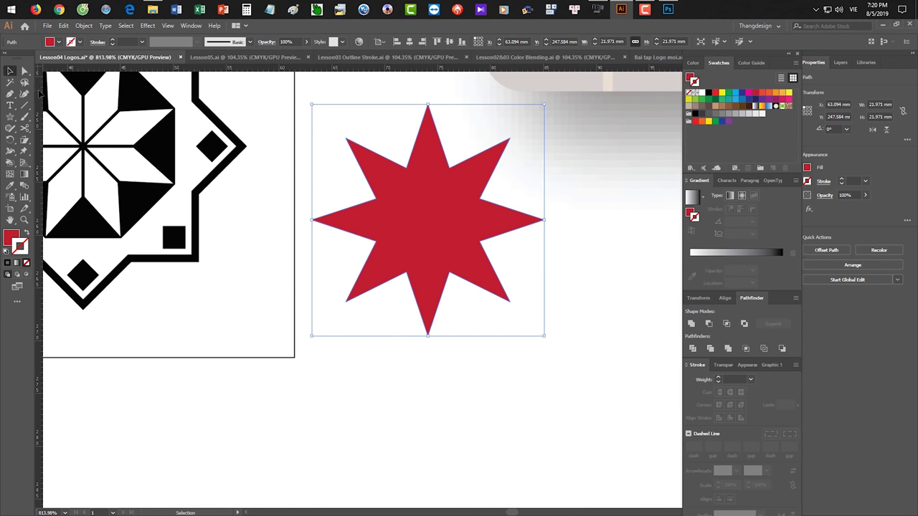
# Place a vertical guide through the upright star's upper-left inner corner and rotate the star 22.5° about that corner
pyautogui.click(406, 170)
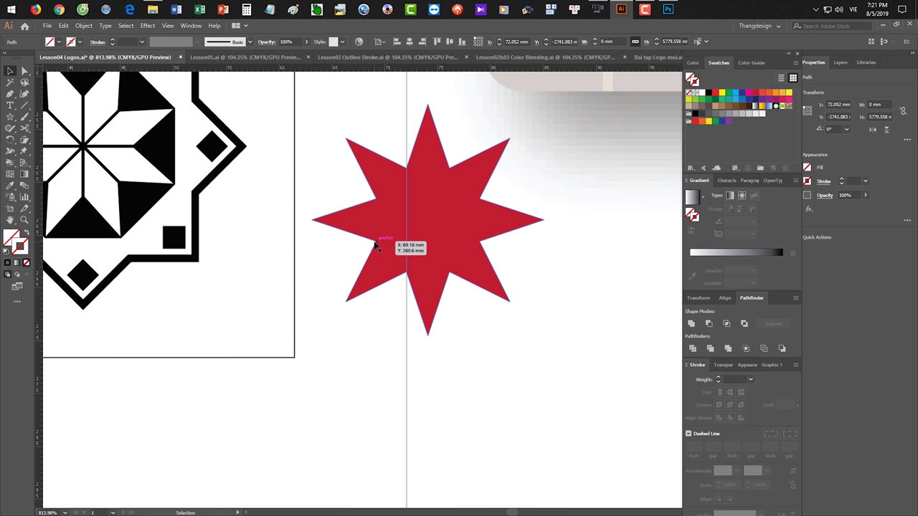
pyautogui.click(449, 188)
pyautogui.hotkey('ctrl', 'space')
pyautogui.click(450, 209)
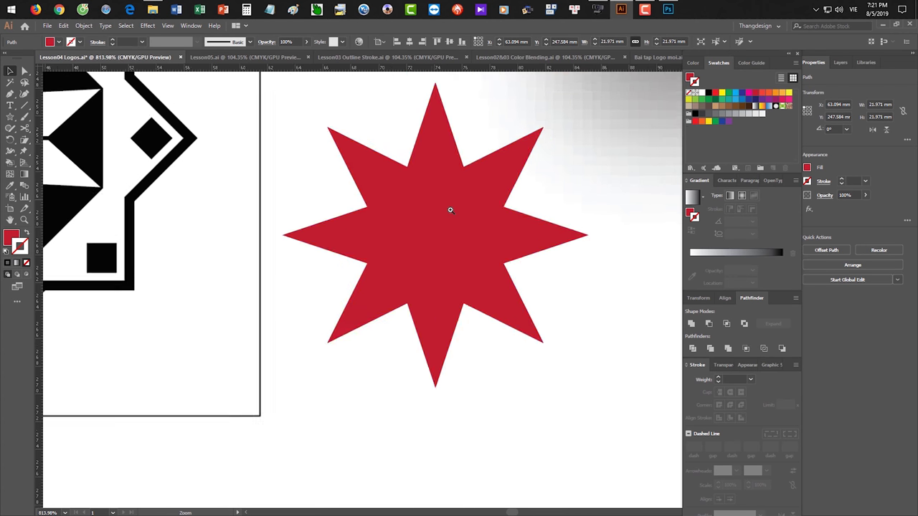
pyautogui.press('r')
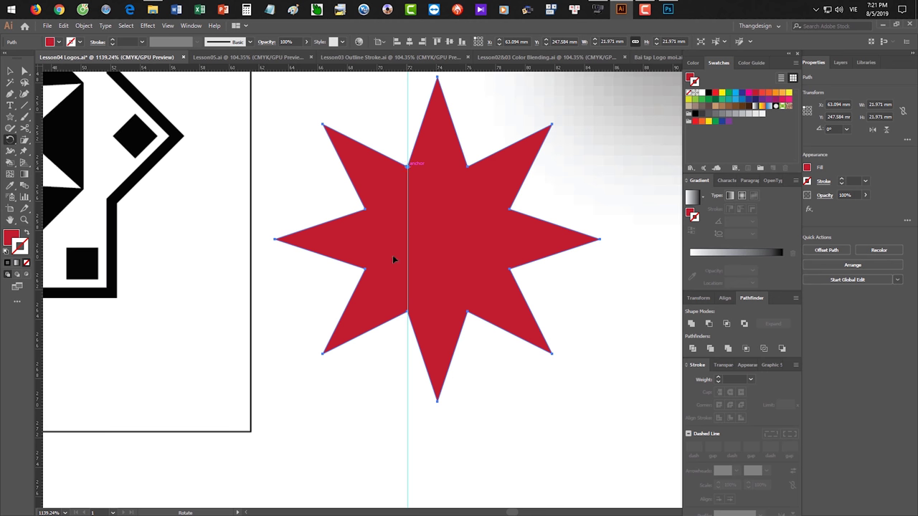
pyautogui.moveTo(365, 271); pyautogui.dragTo(409, 282)
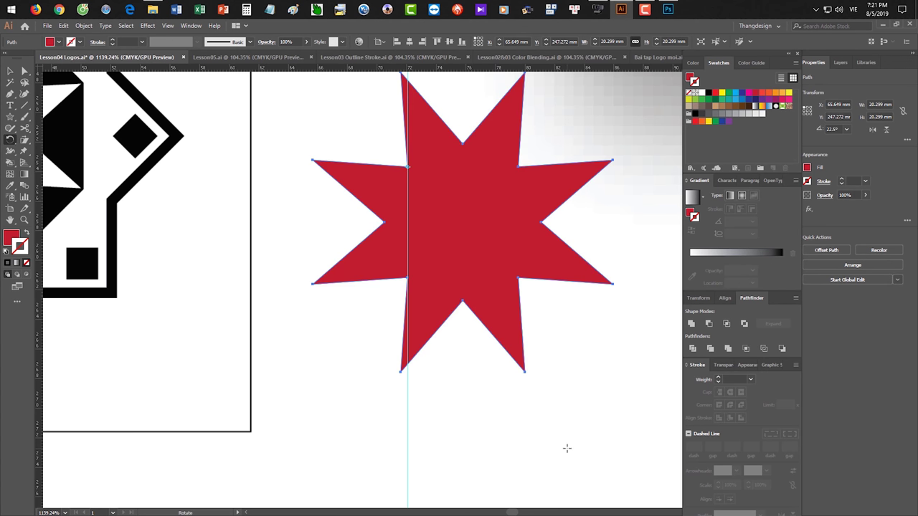
# Delete the vertical guide running through the rotated star
pyautogui.press('v')
pyautogui.scroll(-3, 498, 371)
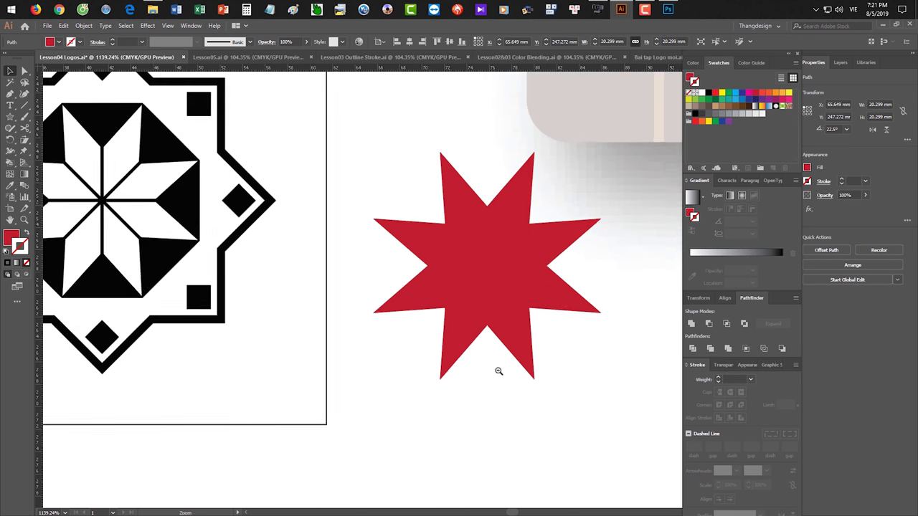
pyautogui.click(467, 450)
pyautogui.moveTo(524, 452); pyautogui.dragTo(465, 467)
pyautogui.press('Delete')
# Move the rotated star slightly up and closer to the reference logo's frame, leaving it deselected
pyautogui.press('space')
pyautogui.moveTo(518, 428); pyautogui.dragTo(470, 417)
pyautogui.moveTo(463, 304); pyautogui.dragTo(435, 290)
pyautogui.click(471, 385)
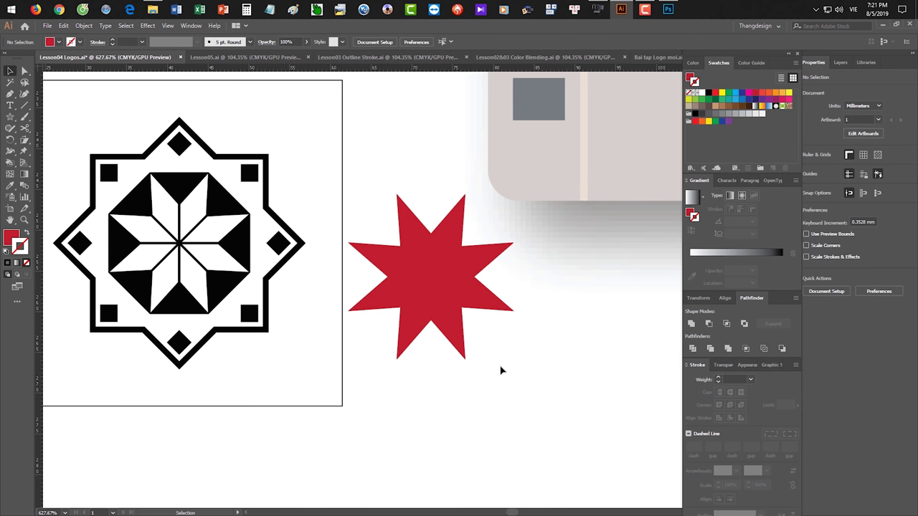
# Draw a vertical line about 26.6 mm long through the star's top and bottom notches and give it a black 1 pt stroke
pyautogui.press('\\')
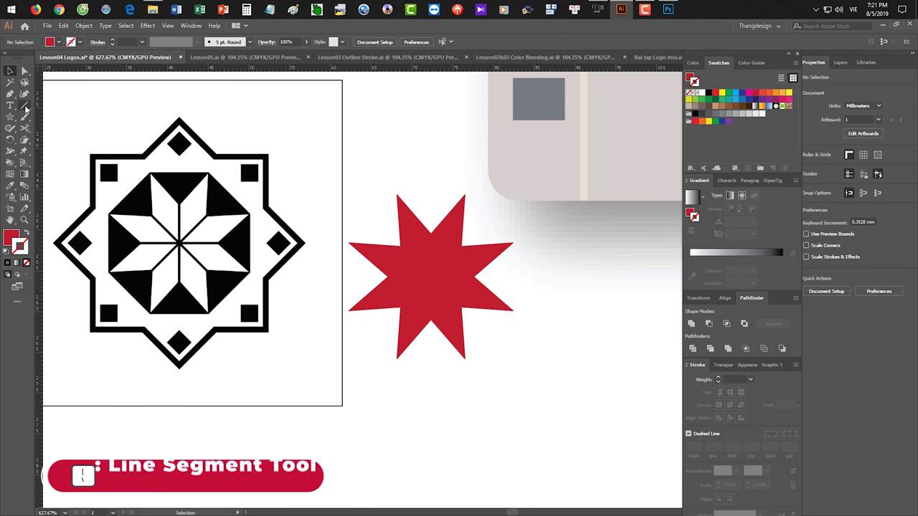
pyautogui.moveTo(429, 180); pyautogui.dragTo(431, 395)
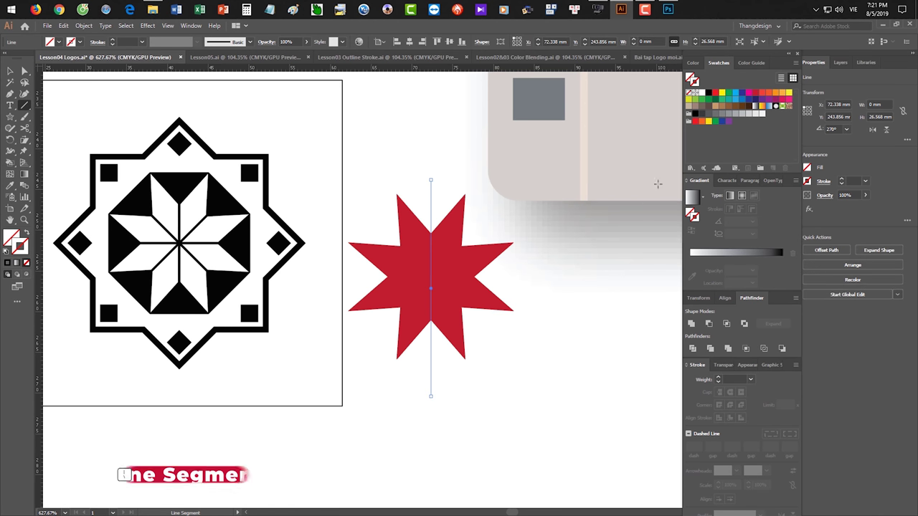
pyautogui.click(709, 92)
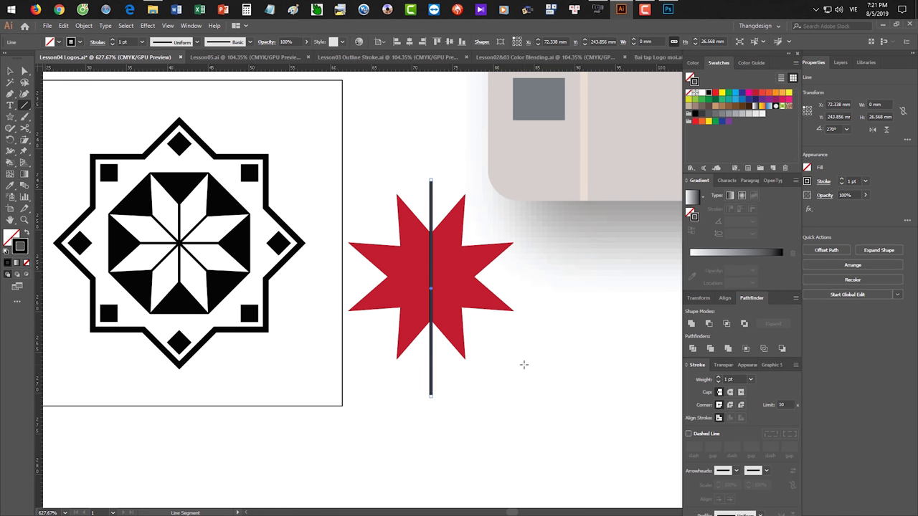
pyautogui.press('v')
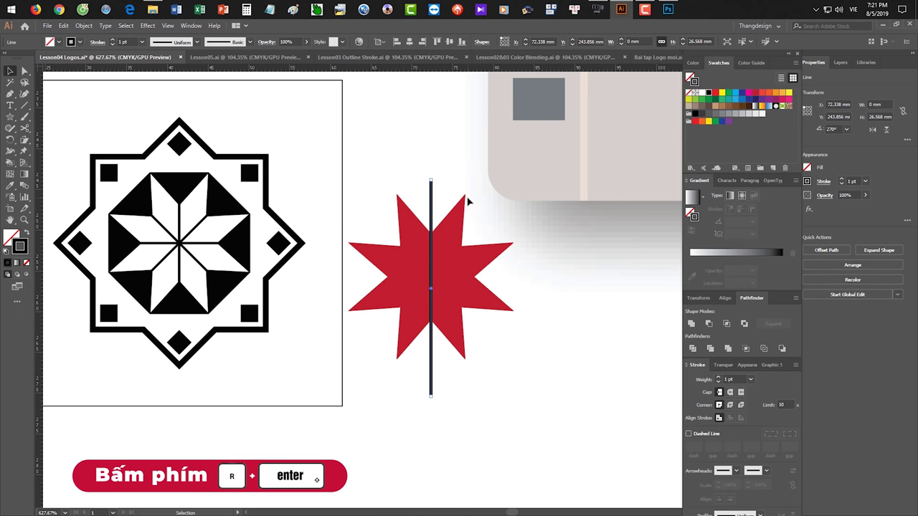
# Create a copy of the vertical line rotated by 360/8 degrees about its centre
pyautogui.press('r')
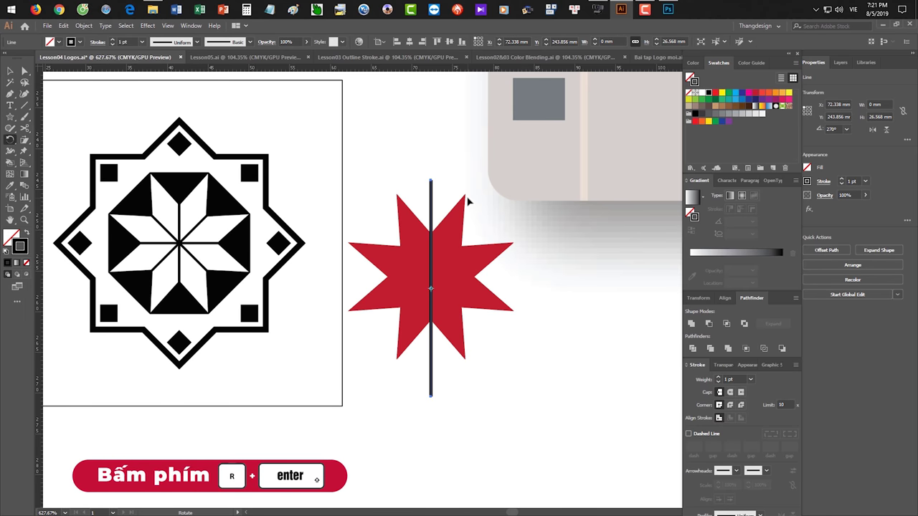
pyautogui.press('Return')
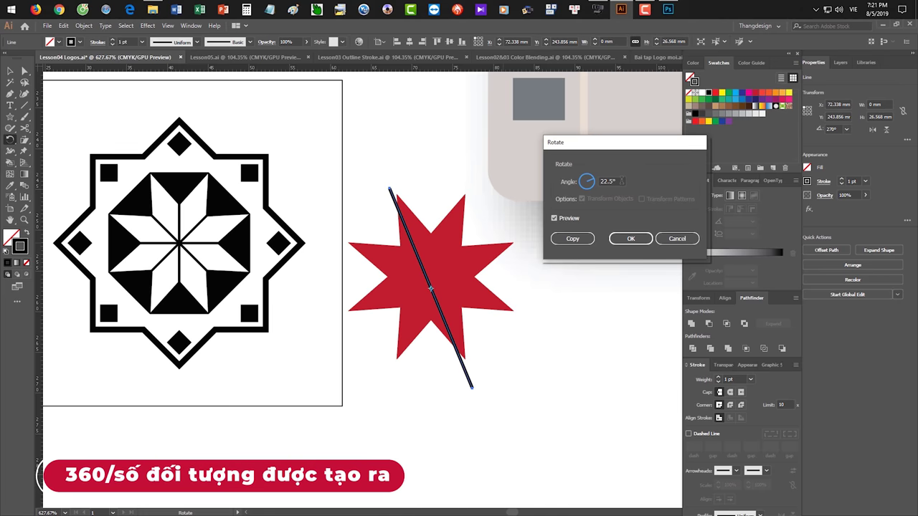
pyautogui.write('360/8')
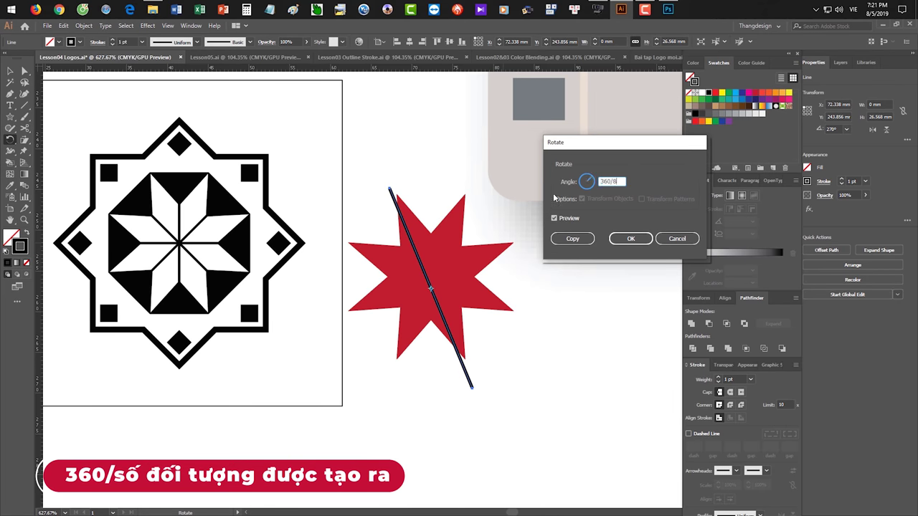
pyautogui.click(573, 238)
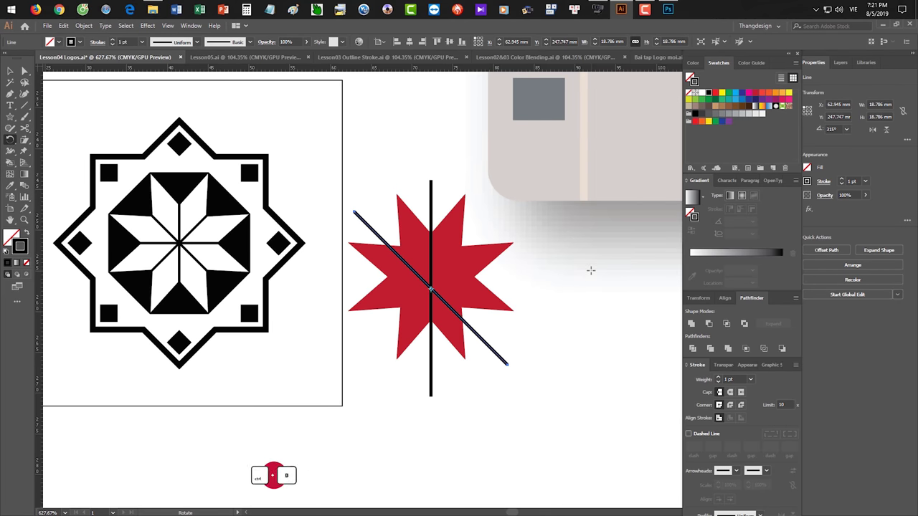
# Repeat the 360/8-degree rotated line copy until four lines cross the star, removing the surplus copy
pyautogui.hotkey('ctrl', 'd')
pyautogui.hotkey('ctrl', 'd')
pyautogui.hotkey('ctrl', 'd')
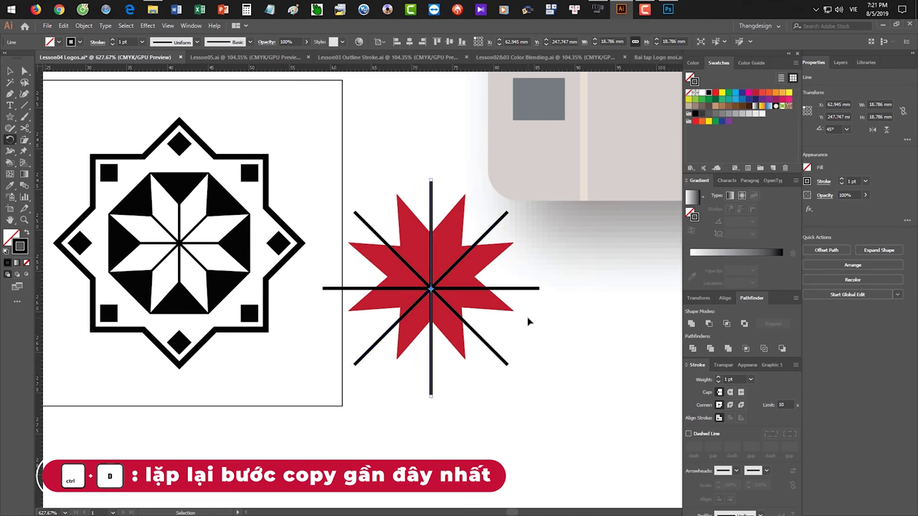
pyautogui.hotkey('ctrl', 'z')
pyautogui.press('v')
# Set the four lines' stroke weight to 0.25 pt and move them up so they cross at the star's centre
pyautogui.moveTo(525, 411); pyautogui.dragTo(368, 223)
pyautogui.keyDown('shift'); pyautogui.click(447, 251); pyautogui.keyUp('shift')
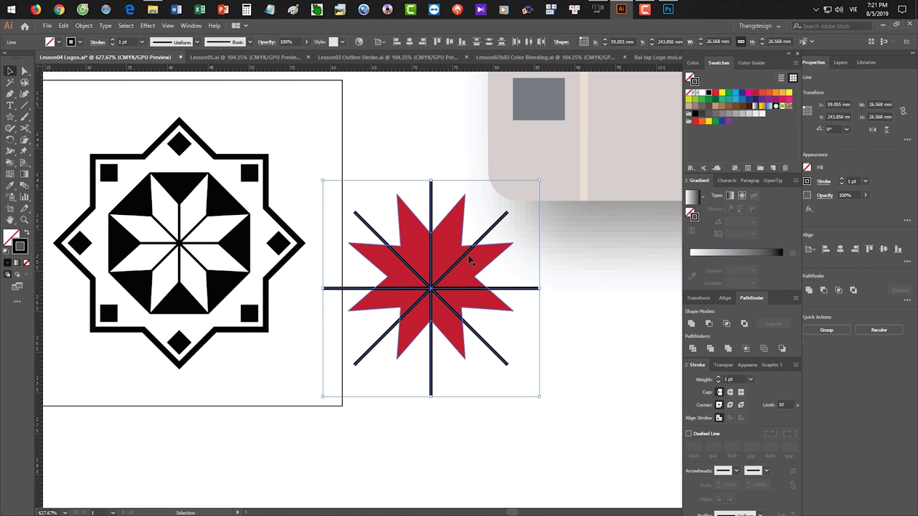
pyautogui.click(750, 381)
pyautogui.click(760, 152)
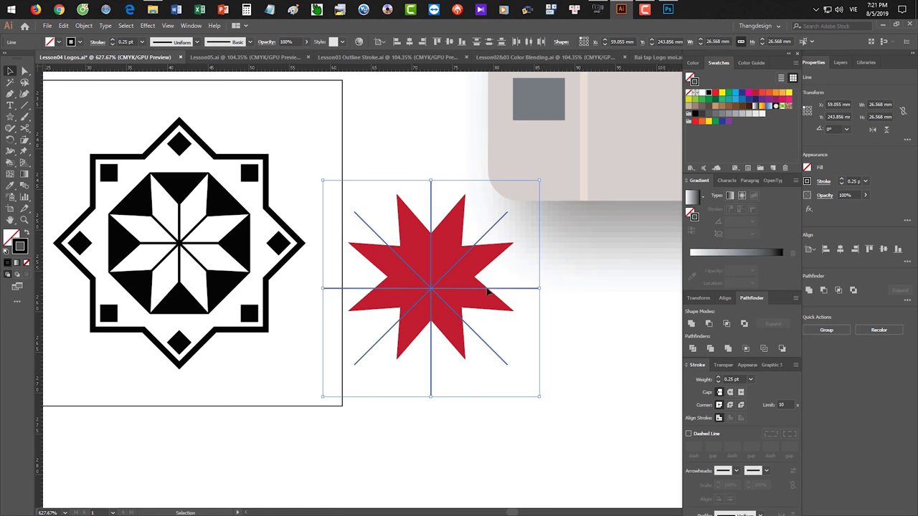
pyautogui.moveTo(433, 295); pyautogui.dragTo(434, 280)
pyautogui.click(604, 439)
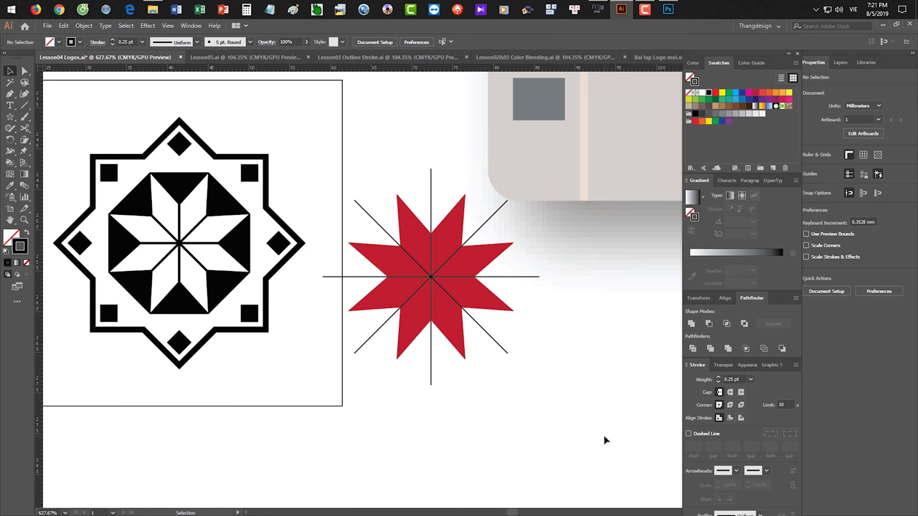
# Try a 1 pt stroke weight on the four crossing lines and undo it
pyautogui.scroll(3, 436, 266)
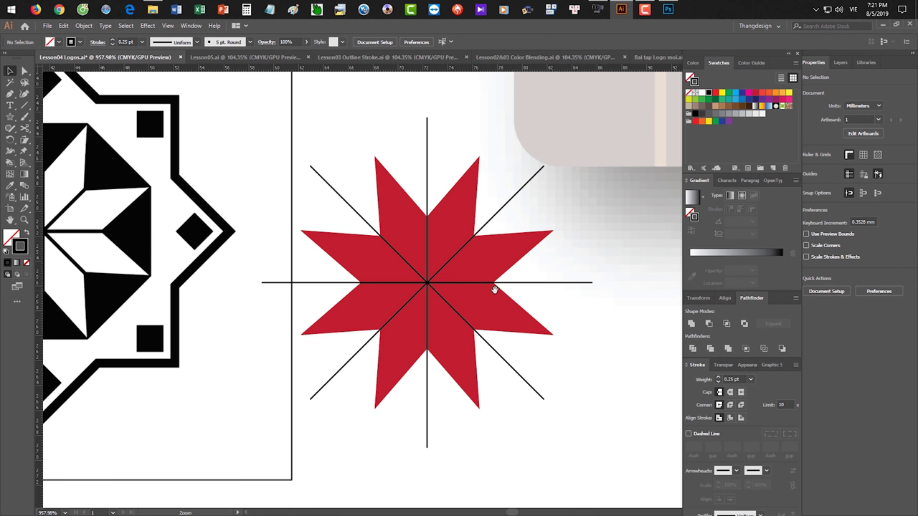
pyautogui.moveTo(408, 277); pyautogui.dragTo(287, 257)
pyautogui.moveTo(323, 255); pyautogui.dragTo(358, 275)
pyautogui.moveTo(377, 223); pyautogui.dragTo(364, 265)
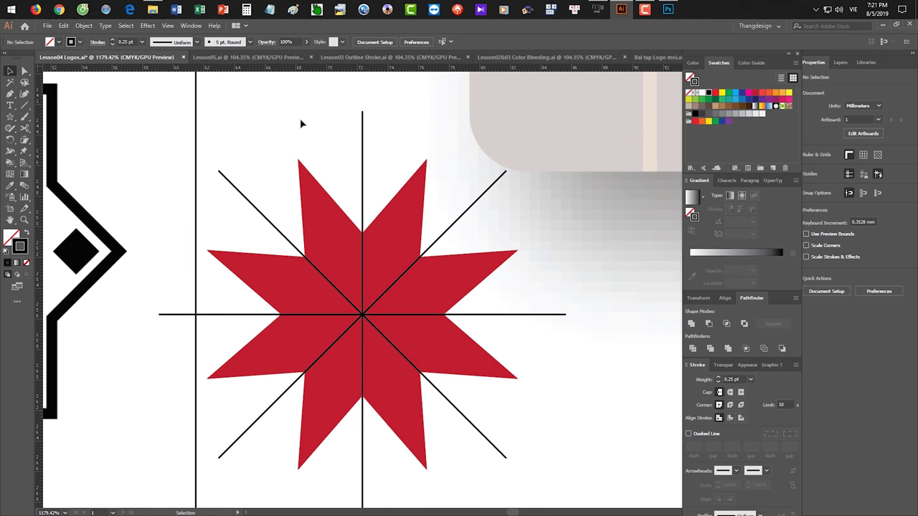
pyautogui.moveTo(256, 122); pyautogui.dragTo(506, 427)
pyautogui.keyDown('shift'); pyautogui.click(466, 285); pyautogui.keyUp('shift')
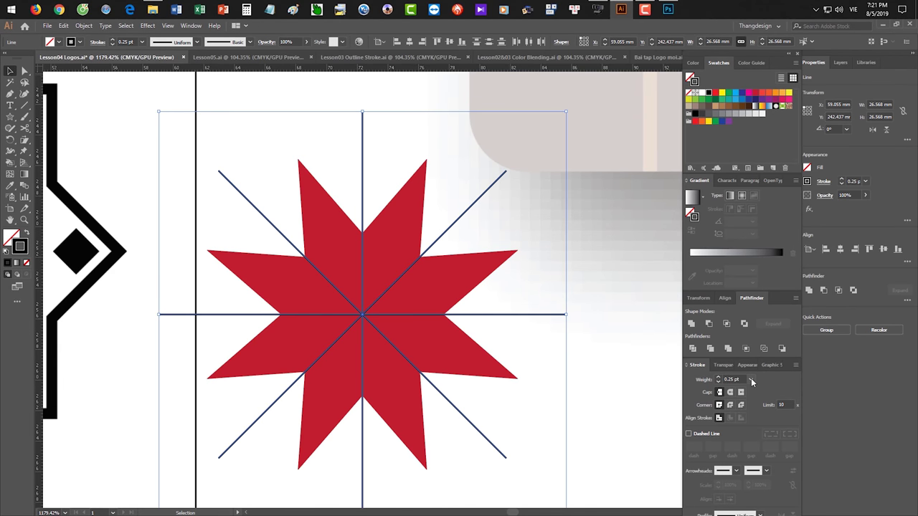
pyautogui.click(751, 378)
pyautogui.click(764, 182)
pyautogui.click(652, 312)
pyautogui.scroll(-2, 502, 276)
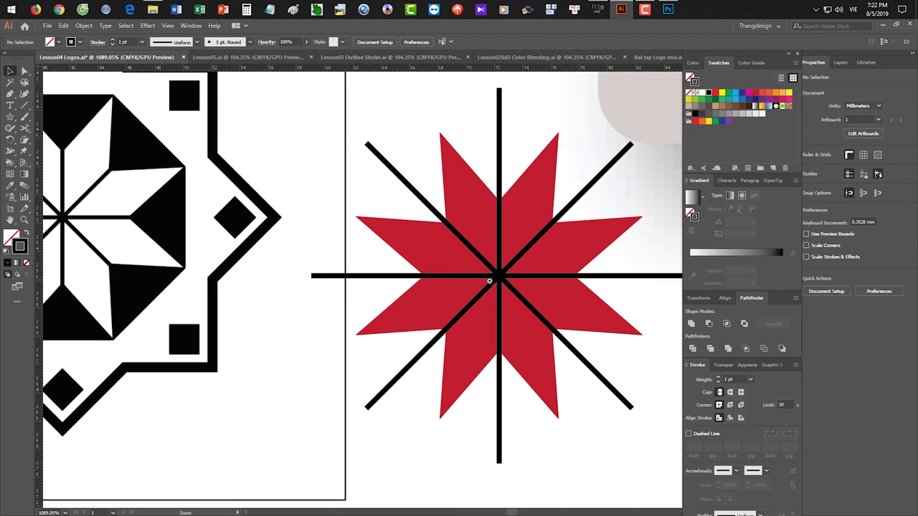
pyautogui.moveTo(516, 285); pyautogui.dragTo(451, 325)
pyautogui.hotkey('ctrl', 'z')
pyautogui.hotkey('ctrl', 'z')
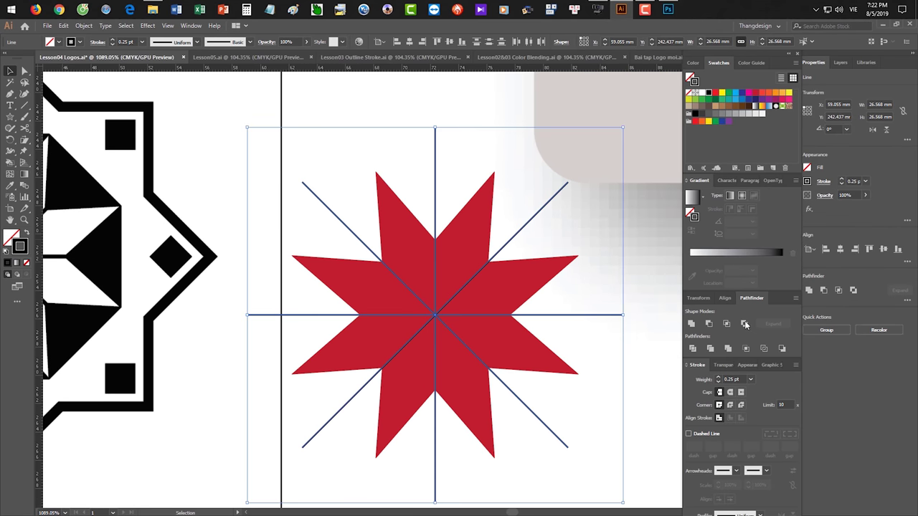
# Set the stroke weight of the four crossing lines to 0.75 pt and deselect them
pyautogui.click(751, 378)
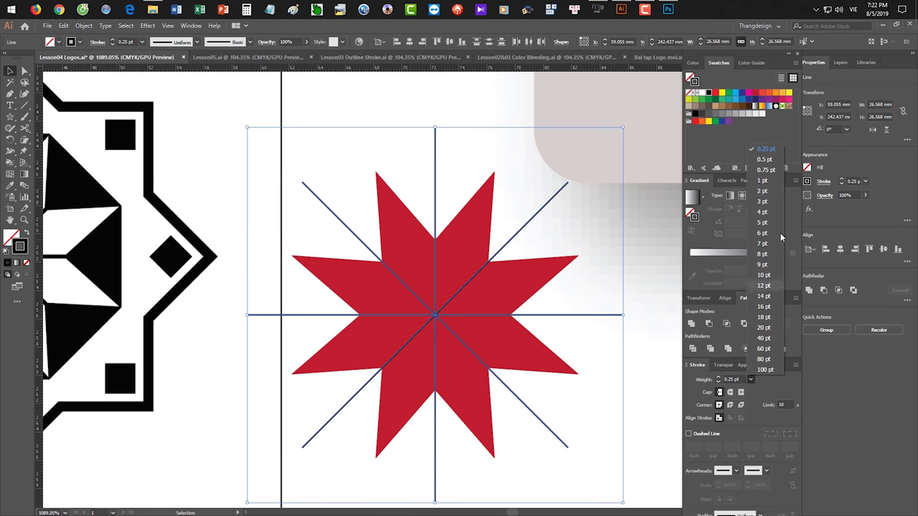
pyautogui.click(764, 170)
pyautogui.click(651, 291)
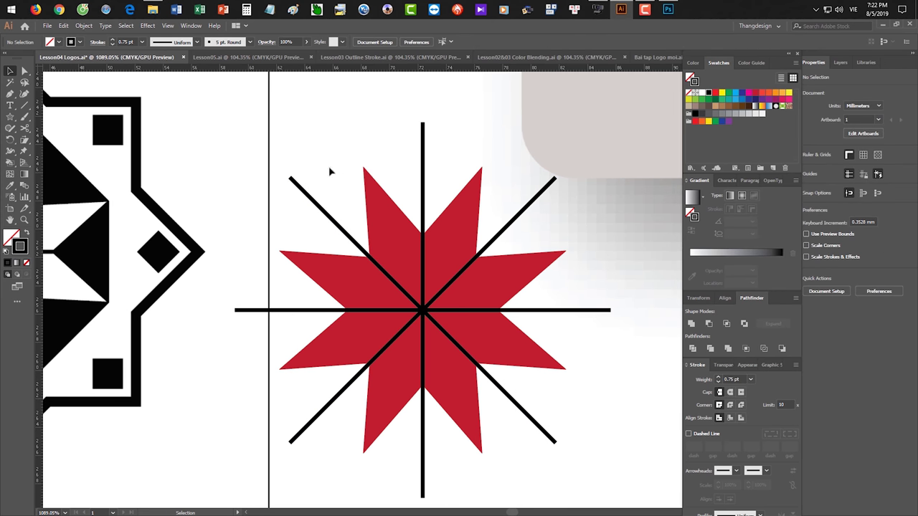
# Try moving the red star away from the crossing lines and undo the move
pyautogui.moveTo(294, 137); pyautogui.dragTo(561, 417)
pyautogui.click(625, 414)
pyautogui.moveTo(616, 420); pyautogui.dragTo(323, 190)
pyautogui.click(357, 183)
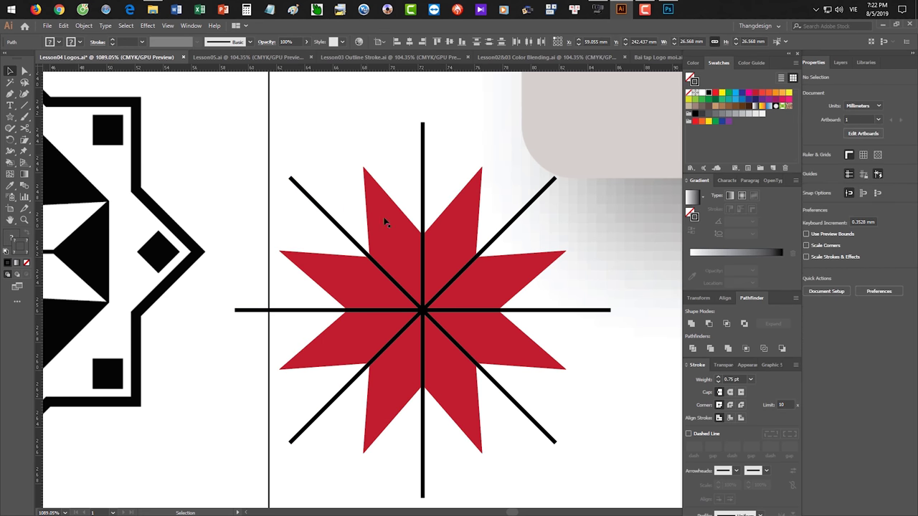
pyautogui.moveTo(383, 219); pyautogui.dragTo(348, 137)
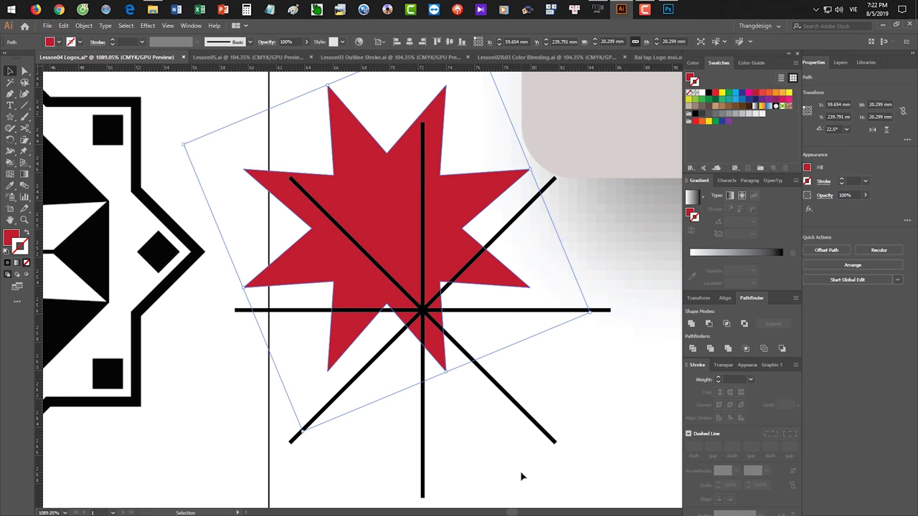
pyautogui.hotkey('ctrl', 'z')
# Try to subtract the four lines from the red star with Minus Front and undo it
pyautogui.click(598, 381)
pyautogui.click(583, 311)
pyautogui.click(607, 433)
pyautogui.moveTo(600, 461); pyautogui.dragTo(315, 197)
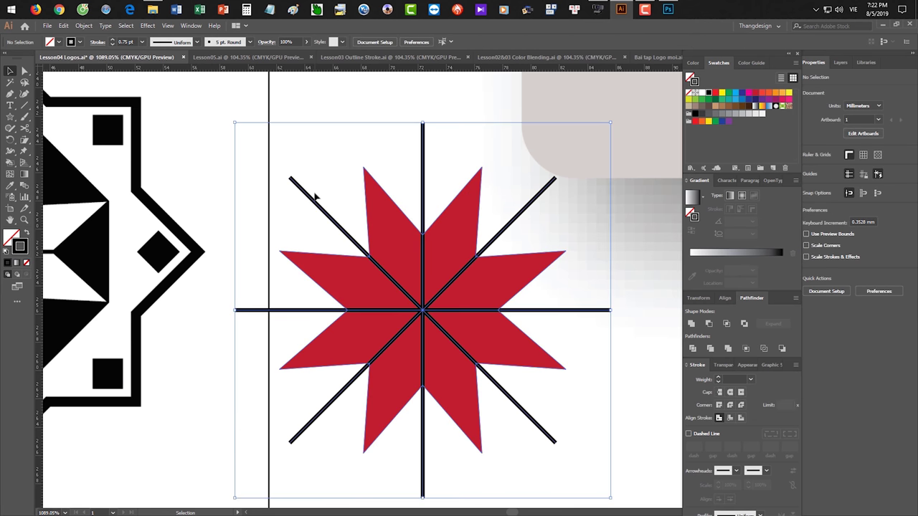
pyautogui.click(703, 325)
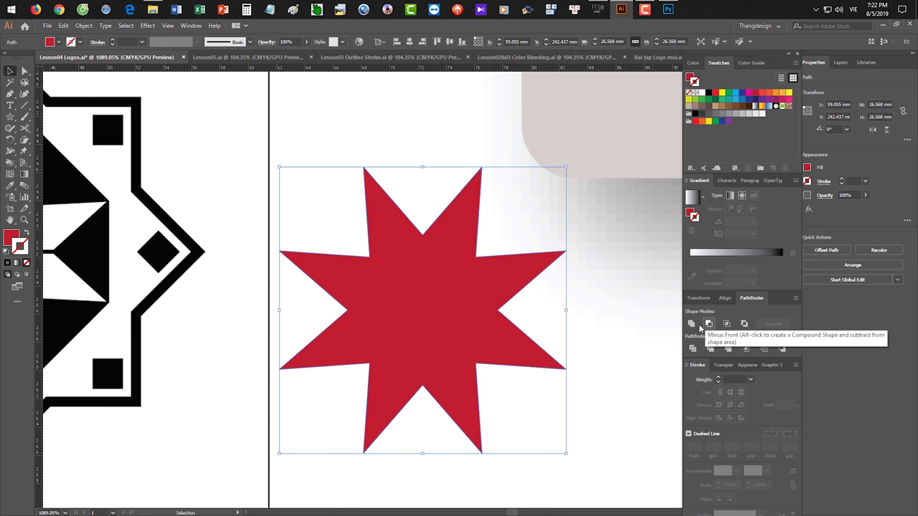
pyautogui.hotkey('ctrl', 'z')
pyautogui.click(629, 387)
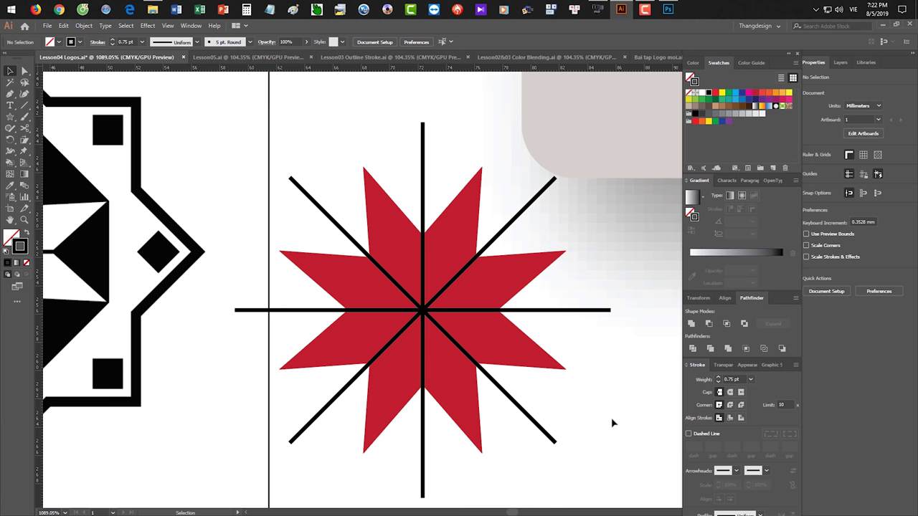
# Select the four crossing lines without the star and bring up the path commands with Outline Stroke
pyautogui.moveTo(609, 430); pyautogui.dragTo(387, 242)
pyautogui.keyDown('shift'); pyautogui.click(443, 254); pyautogui.keyUp('shift')
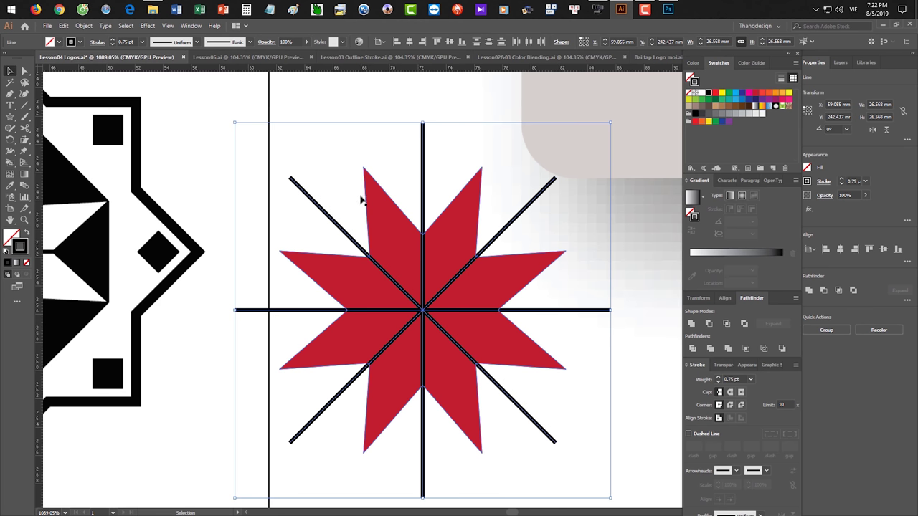
pyautogui.click(83, 25)
pyautogui.moveTo(144, 243)
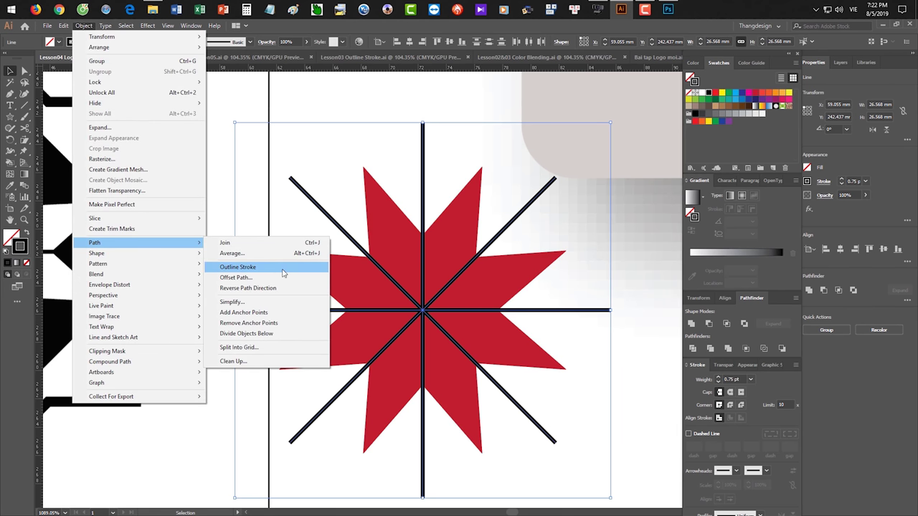
# Switch to Photoshop and underline Object, Path and Outline Stroke in red on the menu screenshot
pyautogui.click(668, 10)
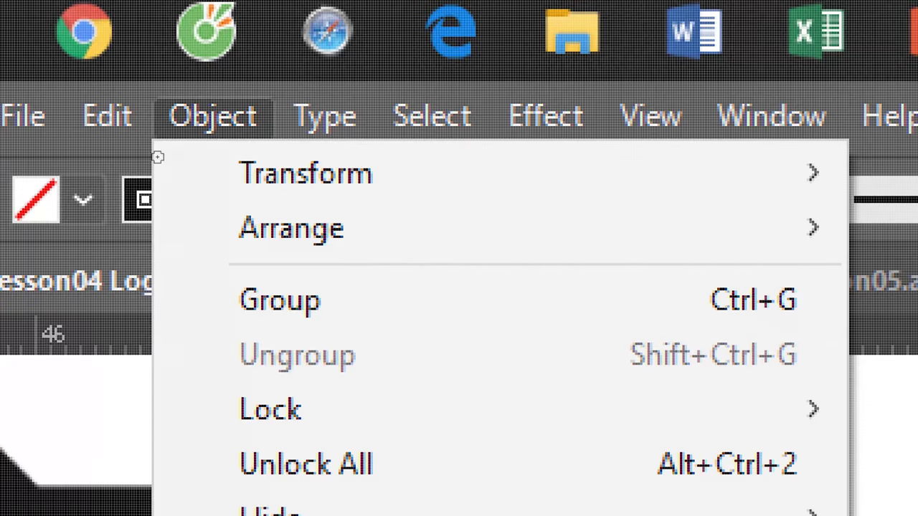
pyautogui.moveTo(154, 120); pyautogui.dragTo(231, 123)
pyautogui.hotkey('ctrl', 'z')
pyautogui.moveTo(171, 149); pyautogui.dragTo(281, 150)
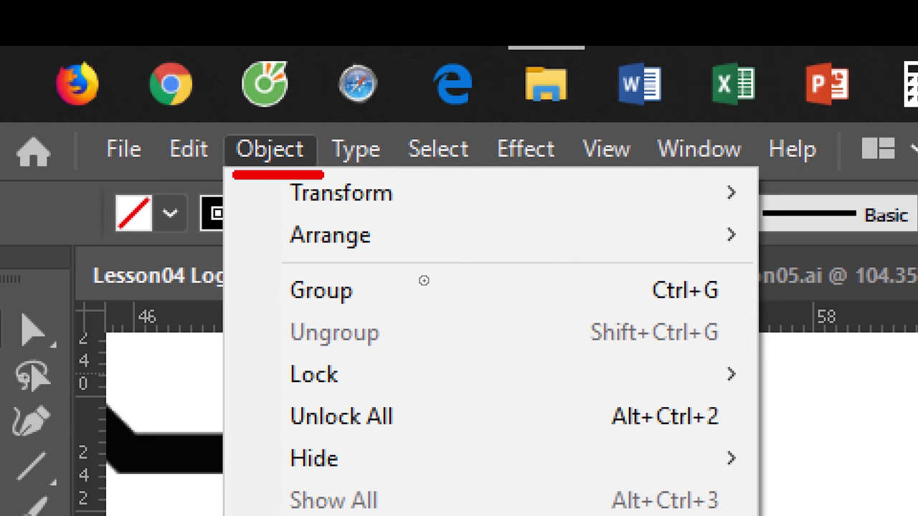
pyautogui.moveTo(444, 378); pyautogui.dragTo(445, 21)
pyautogui.moveTo(471, 502)
pyautogui.mouseDown()
pyautogui.moveTo(440, 218)
pyautogui.moveTo(400, 157)
pyautogui.mouseUp()
pyautogui.moveTo(203, 341); pyautogui.dragTo(351, 341)
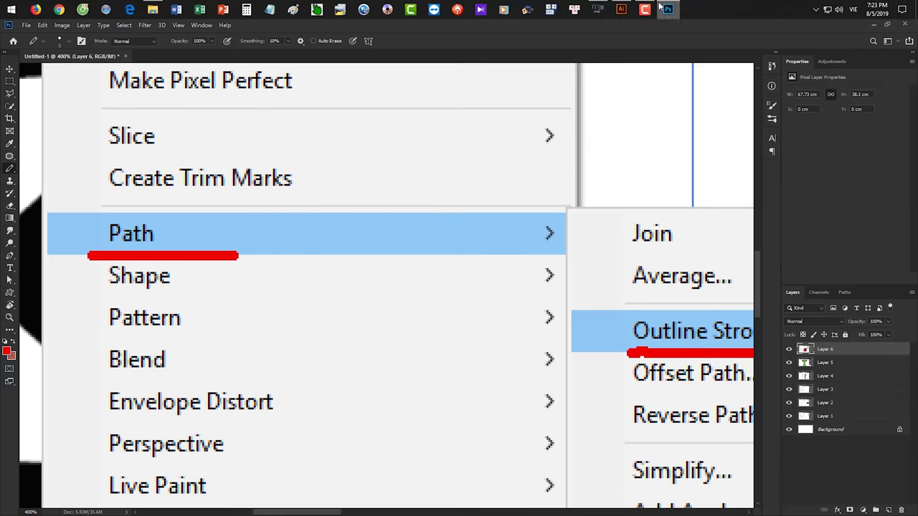
# Switch back to Illustrator and apply Outline Stroke to the four crossing lines
pyautogui.click(792, 279)
pyautogui.moveTo(457, 297); pyautogui.dragTo(531, 340)
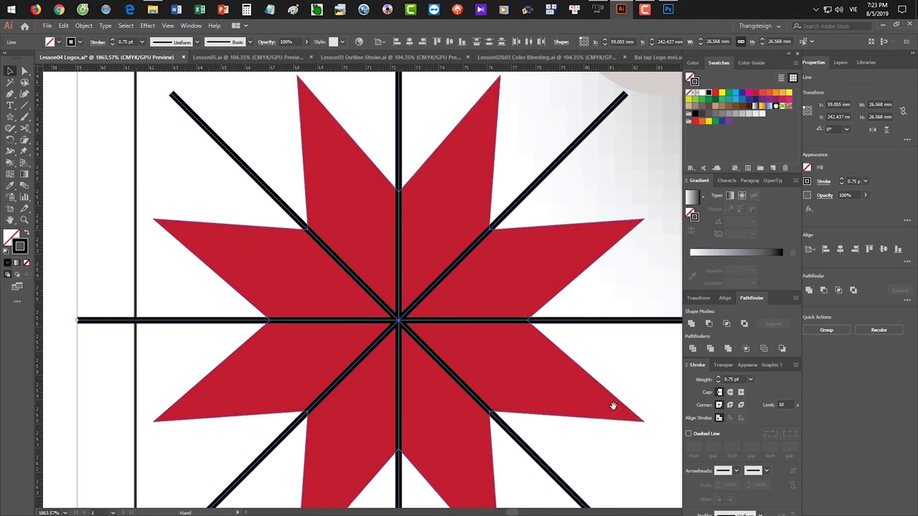
pyautogui.moveTo(612, 406); pyautogui.dragTo(564, 338)
pyautogui.click(738, 380)
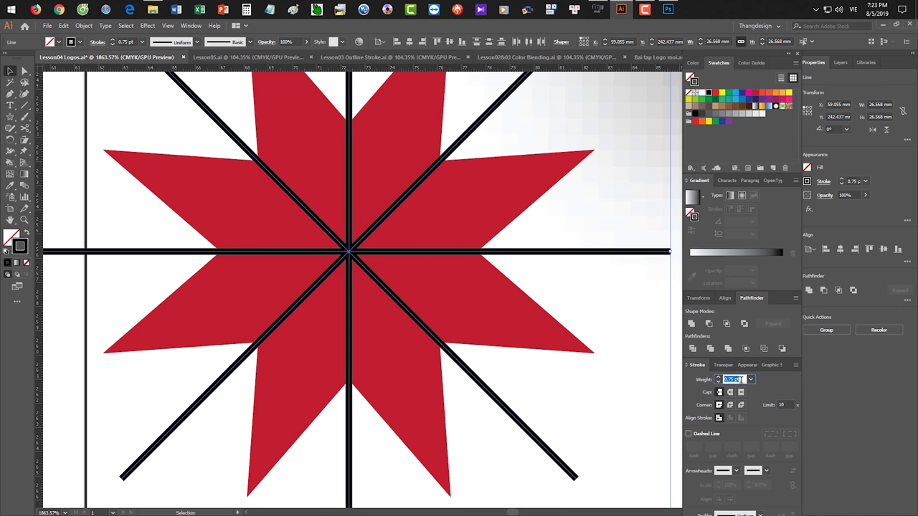
pyautogui.click(83, 25)
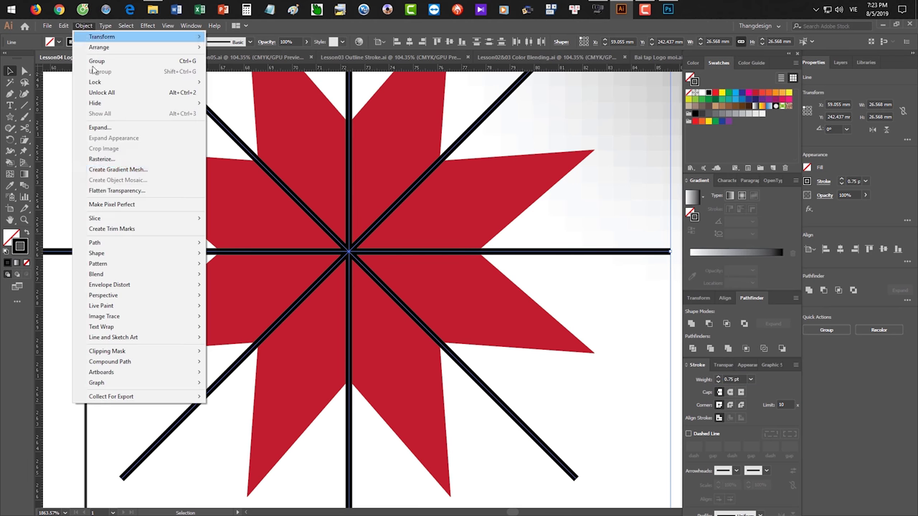
pyautogui.moveTo(104, 243)
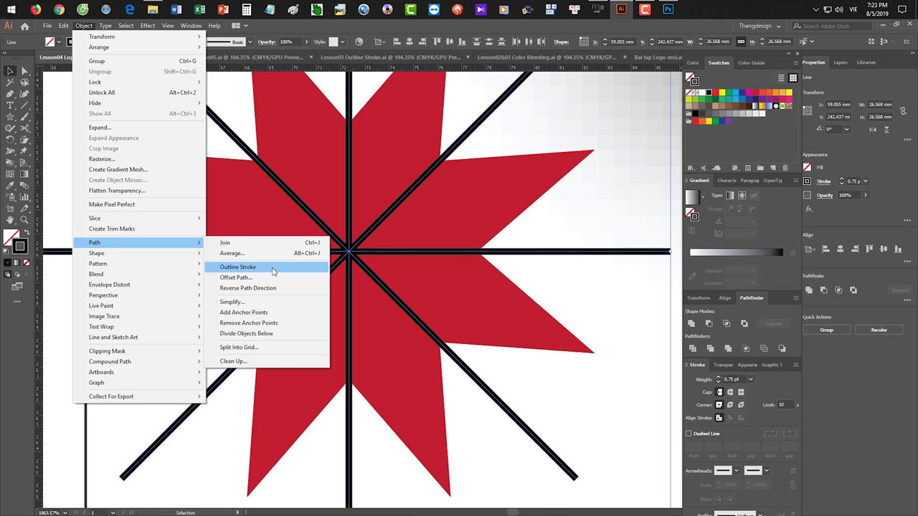
pyautogui.click(272, 269)
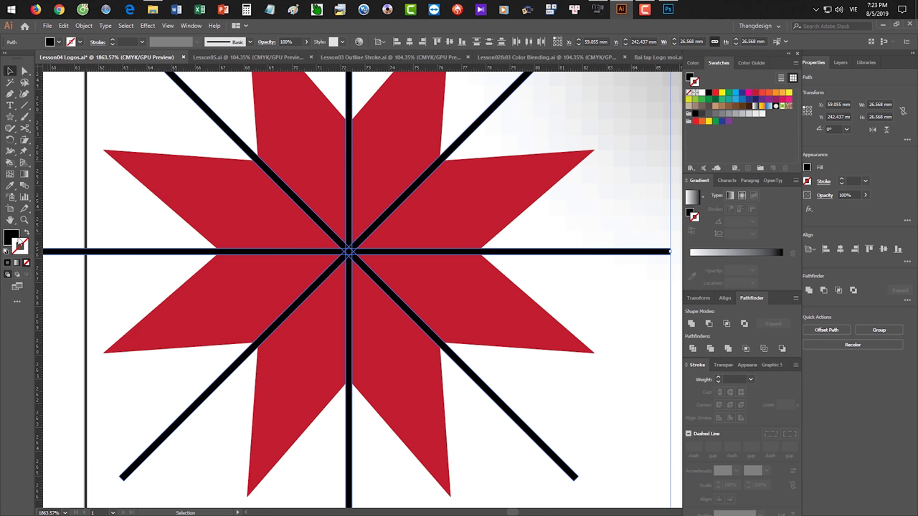
# Try moving the outlined horizontal bar away from the star and undo the move
pyautogui.click(644, 300)
pyautogui.moveTo(643, 253); pyautogui.dragTo(330, 287)
pyautogui.hotkey('ctrl', 'z')
# Give the outlined horizontal bar a white stroke of 0.25 pt
pyautogui.moveTo(445, 417); pyautogui.dragTo(561, 333)
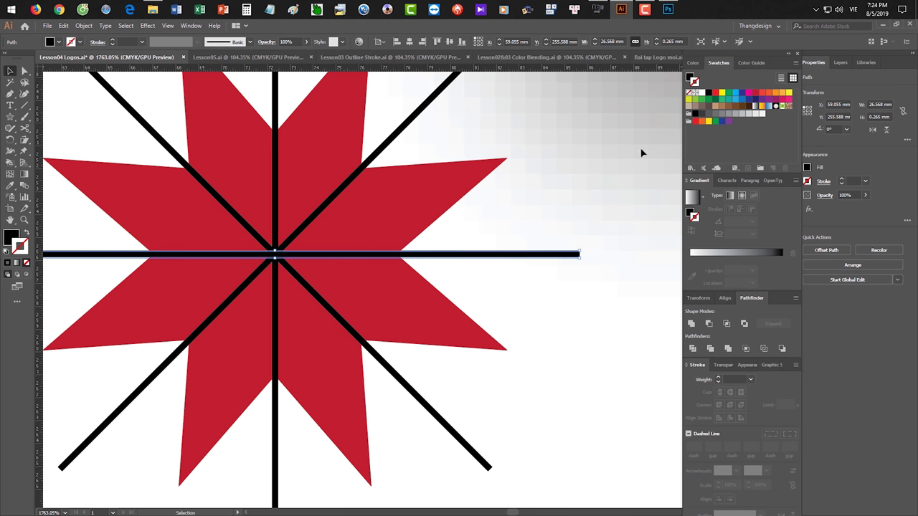
pyautogui.click(700, 94)
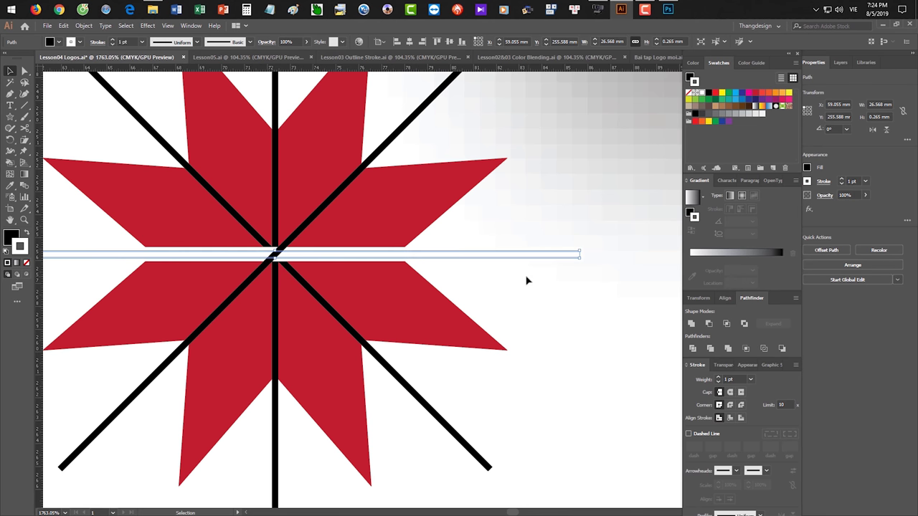
pyautogui.click(750, 379)
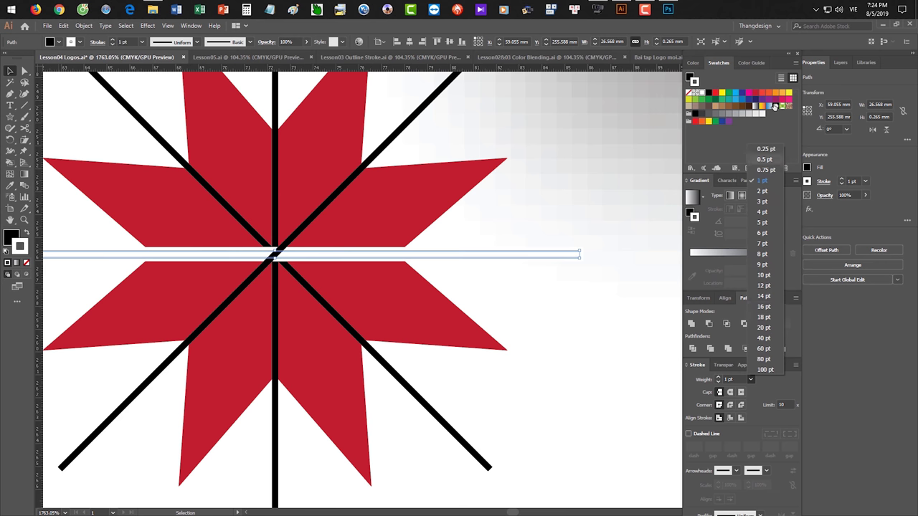
pyautogui.click(762, 150)
# Try a red stroke colour on the outlined horizontal bar and undo it
pyautogui.scroll(3, 576, 265)
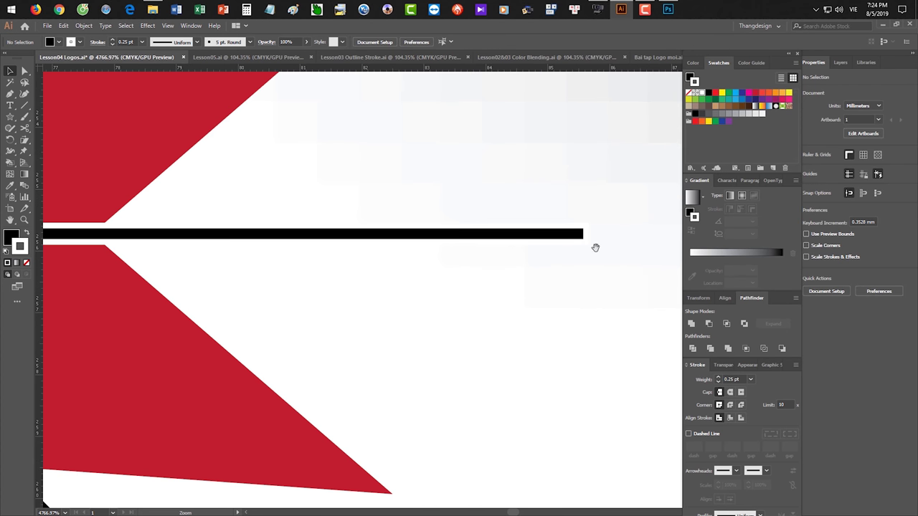
pyautogui.click(715, 93)
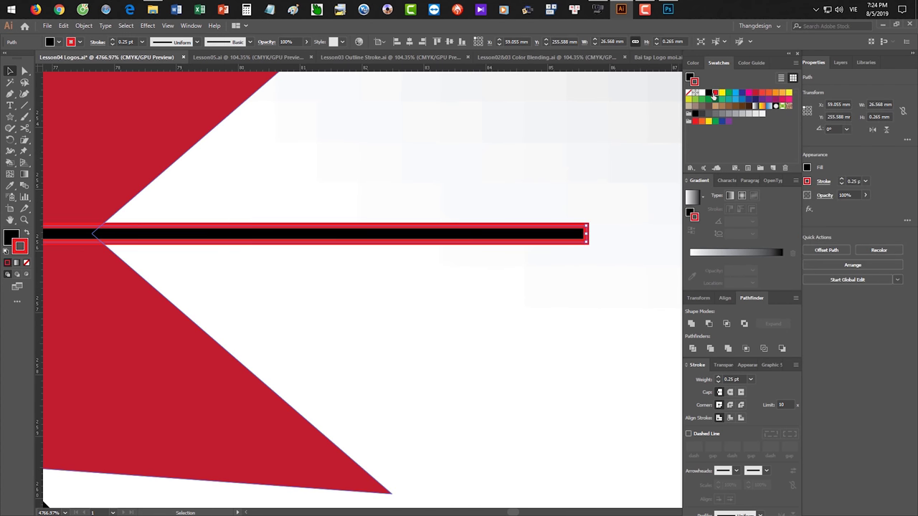
pyautogui.hotkey('ctrl', 'z')
pyautogui.hotkey('ctrl', 'z')
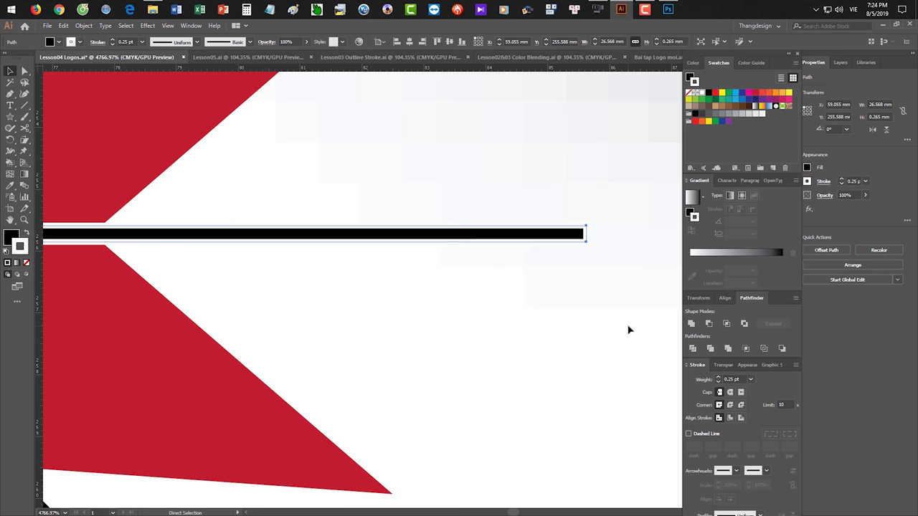
# Undo the horizontal bar's added stroke and the outlining of the four lines, leaving nothing selected
pyautogui.hotkey('ctrl', '-')
pyautogui.hotkey('ctrl', '-')
pyautogui.hotkey('ctrl', '-')
pyautogui.hotkey('ctrl', 'z')
pyautogui.hotkey('ctrl', 'z')
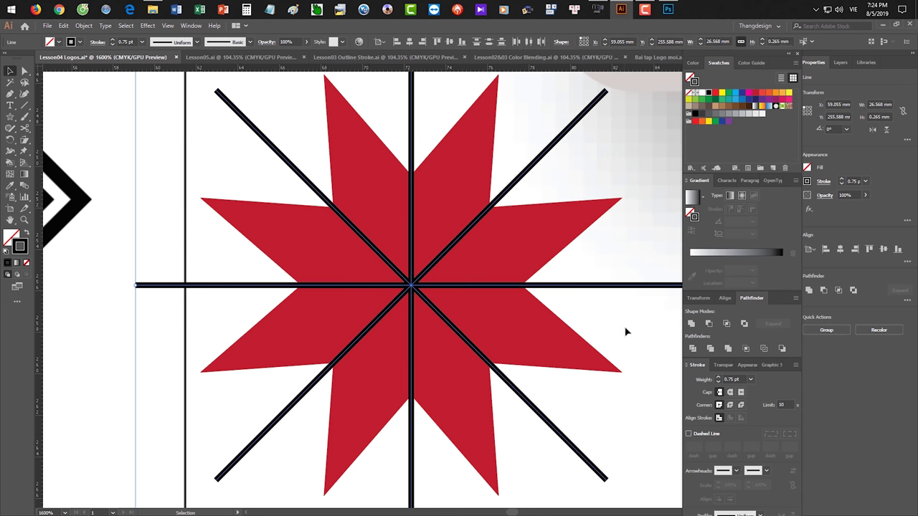
pyautogui.moveTo(625, 329); pyautogui.dragTo(533, 327)
pyautogui.click(577, 290)
pyautogui.click(573, 404)
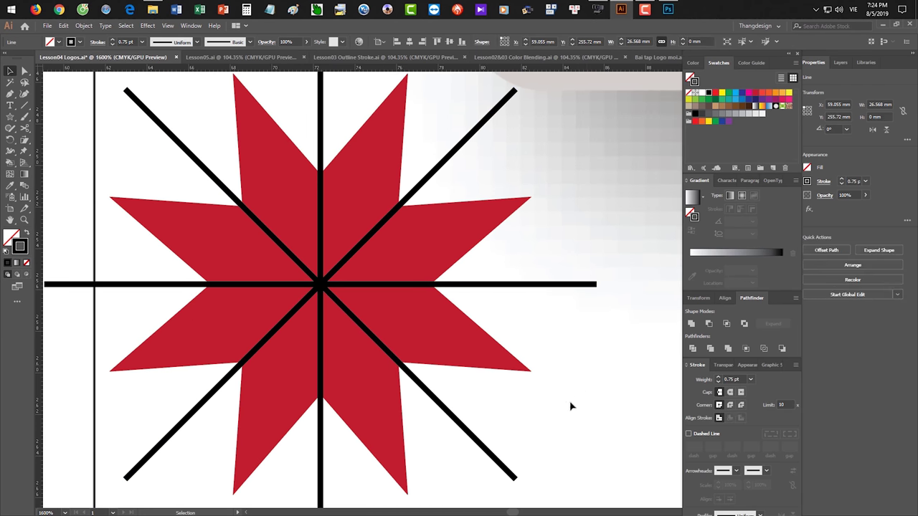
# Select the four crossing lines without the red star and convert their strokes to outlines
pyautogui.hotkey('ctrl', 'a')
pyautogui.keyDown('shift'); pyautogui.click(372, 210); pyautogui.keyUp('shift')
pyautogui.click(84, 25)
pyautogui.moveTo(133, 243)
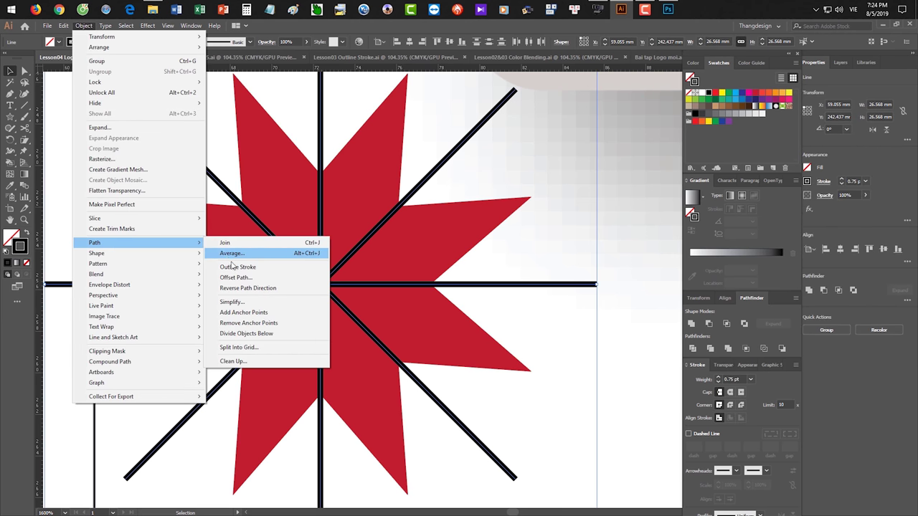
pyautogui.click(243, 267)
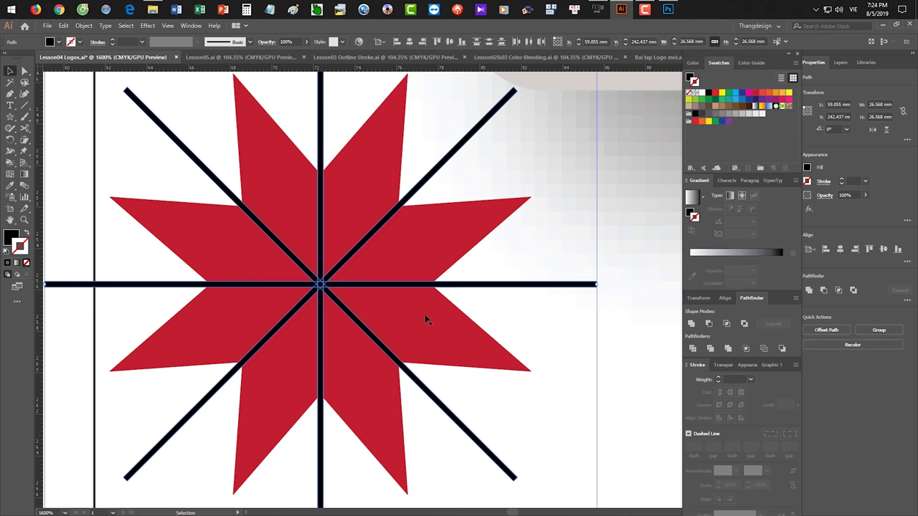
# Cut the outlined lines out of the red star with Minus Front, splitting it into eight petals, and deselect the result
pyautogui.scroll(-2, 469, 379)
pyautogui.moveTo(411, 344); pyautogui.dragTo(411, 339)
pyautogui.keyDown('shift'); pyautogui.click(443, 278); pyautogui.keyUp('shift')
pyautogui.moveTo(543, 435); pyautogui.dragTo(318, 228)
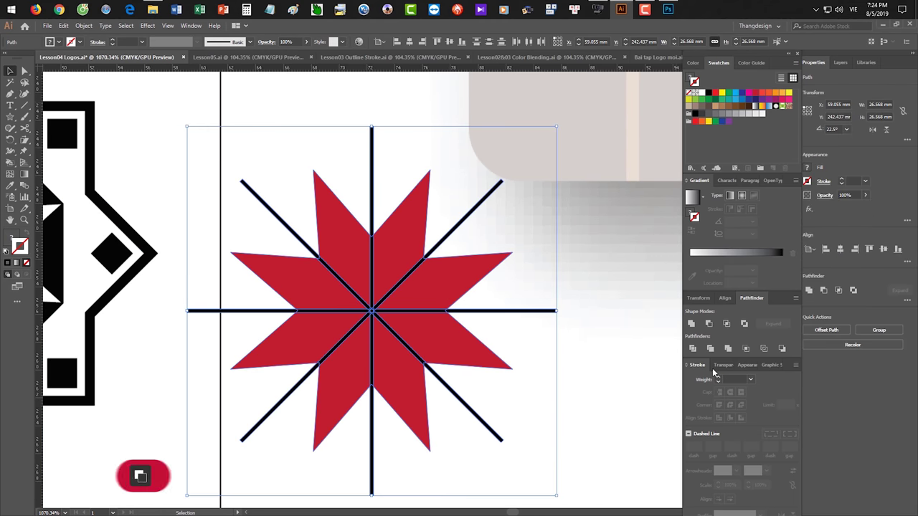
pyautogui.click(708, 323)
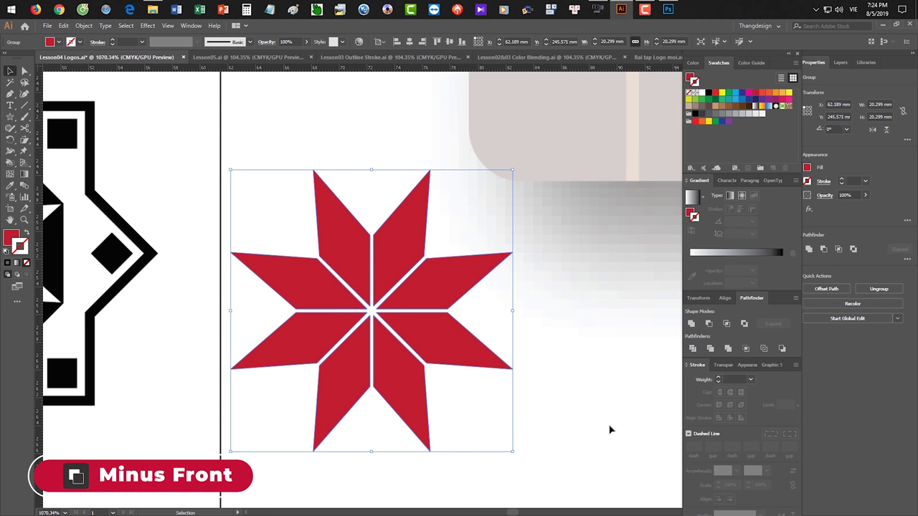
pyautogui.click(556, 429)
pyautogui.scroll(-1, 504, 384)
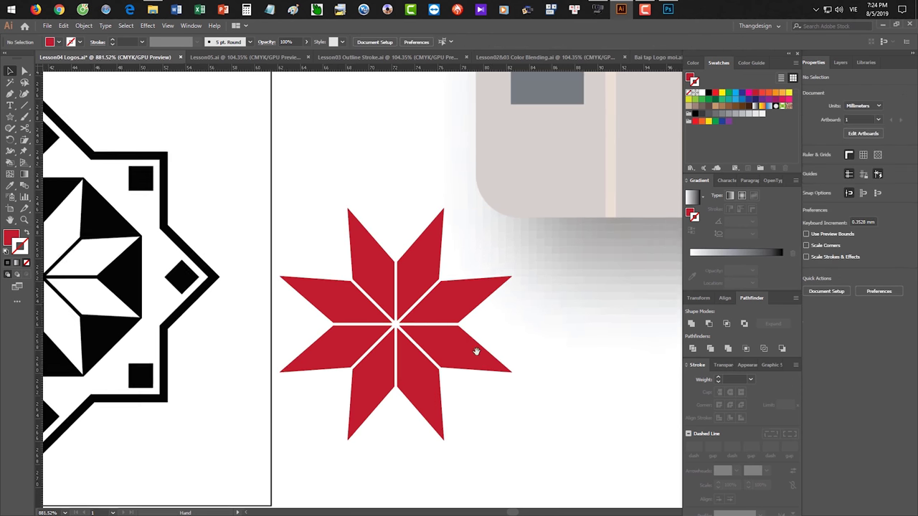
# Try drawing a small polygon over the red star with the Polygon tool, raising its number of sides, and undo it
pyautogui.moveTo(476, 350); pyautogui.dragTo(560, 294)
pyautogui.click(12, 117)
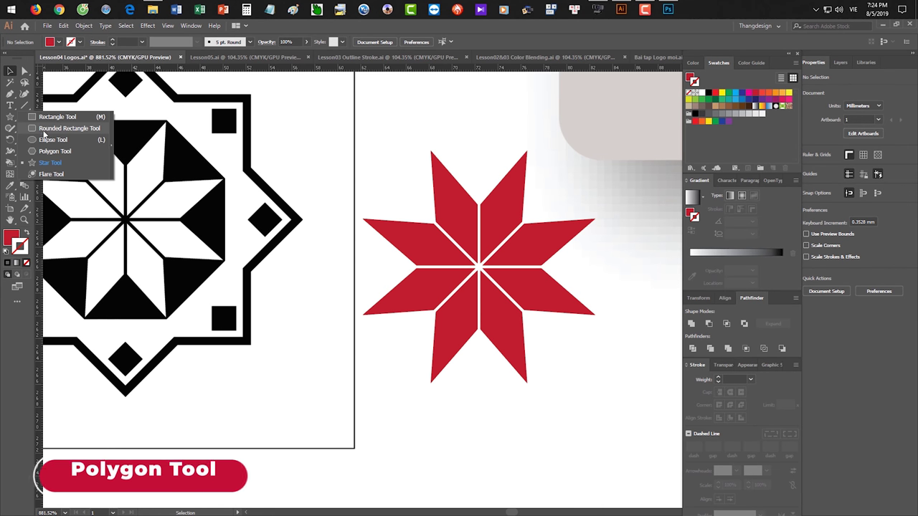
pyautogui.click(55, 151)
pyautogui.moveTo(388, 199); pyautogui.dragTo(428, 237)
pyautogui.press('Up')
pyautogui.press('Up')
pyautogui.press('Up')
pyautogui.press('Up')
pyautogui.press('Up')
pyautogui.hotkey('ctrl', 'z')
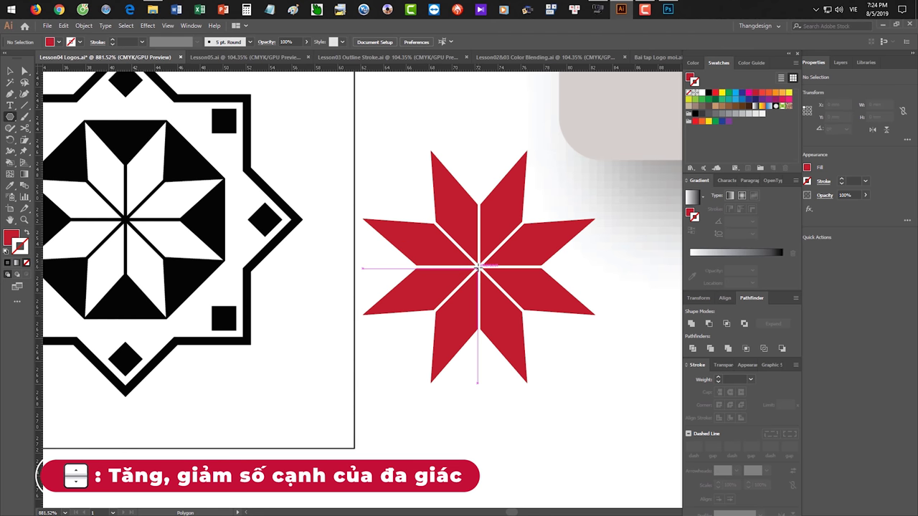
# Draw an upright octagon about 20.3 mm wide from the red star's centre out to its tips
pyautogui.scroll(2, 477, 265)
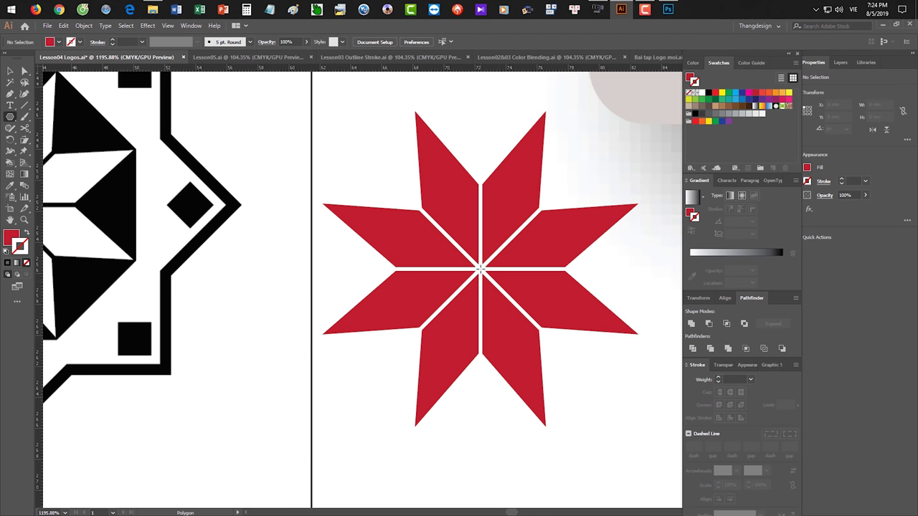
pyautogui.moveTo(480, 268); pyautogui.dragTo(549, 109)
pyautogui.press('shift')
pyautogui.press('Up')
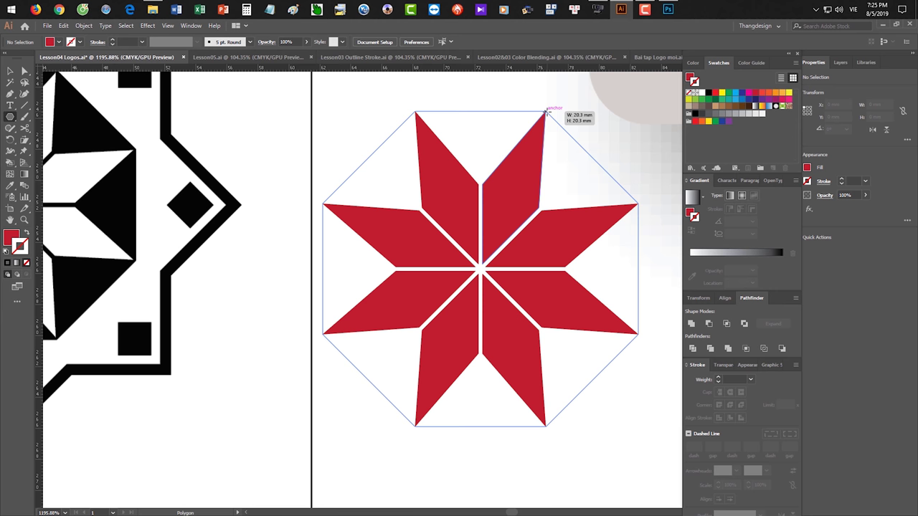
pyautogui.moveTo(547, 110); pyautogui.dragTo(527, 193)
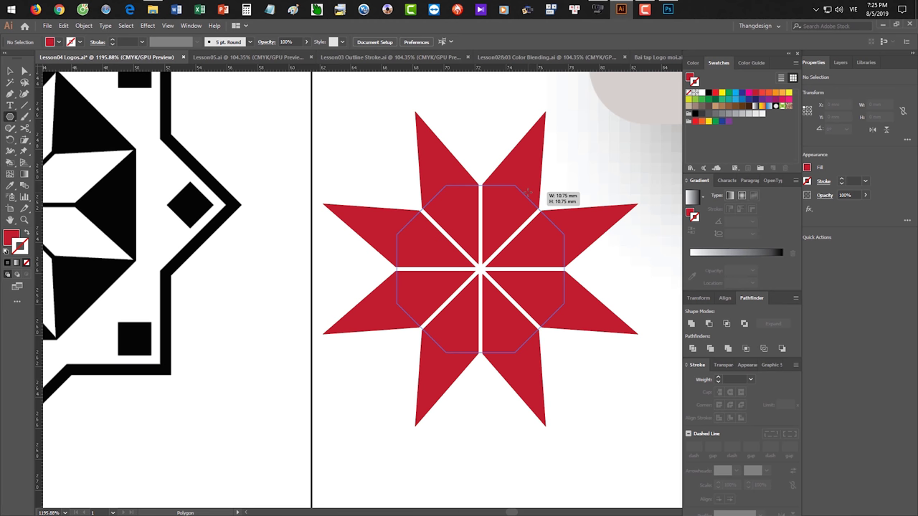
pyautogui.moveTo(527, 192); pyautogui.dragTo(546, 109)
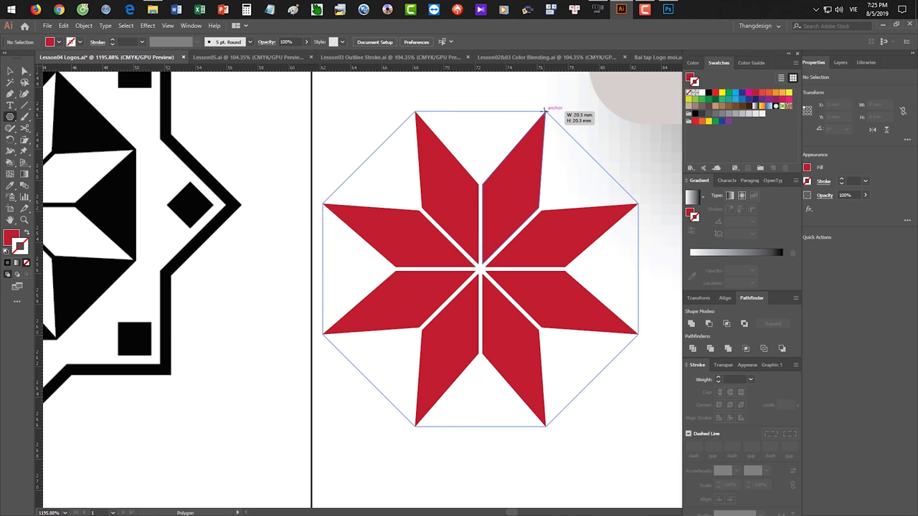
pyautogui.moveTo(546, 109); pyautogui.dragTo(545, 110)
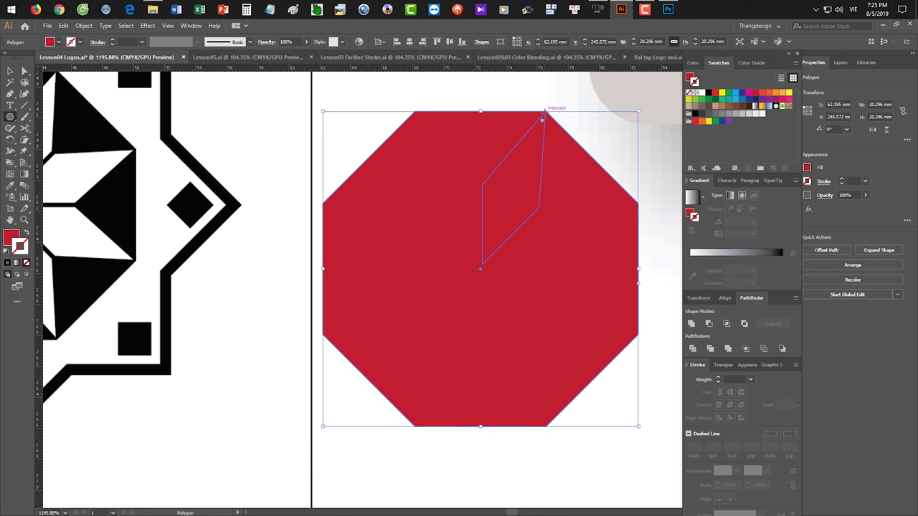
# Send the octagon behind the red star and give it a black fill with no stroke
pyautogui.scroll(-2, 492, 205)
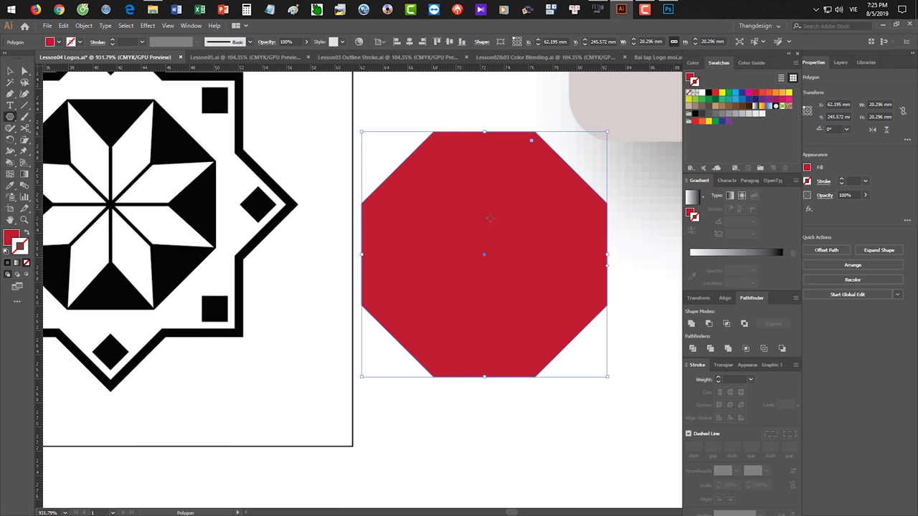
pyautogui.press('v')
pyautogui.hotkey('ctrl', 'shift', '[')
pyautogui.hotkey('ctrl', 'z')
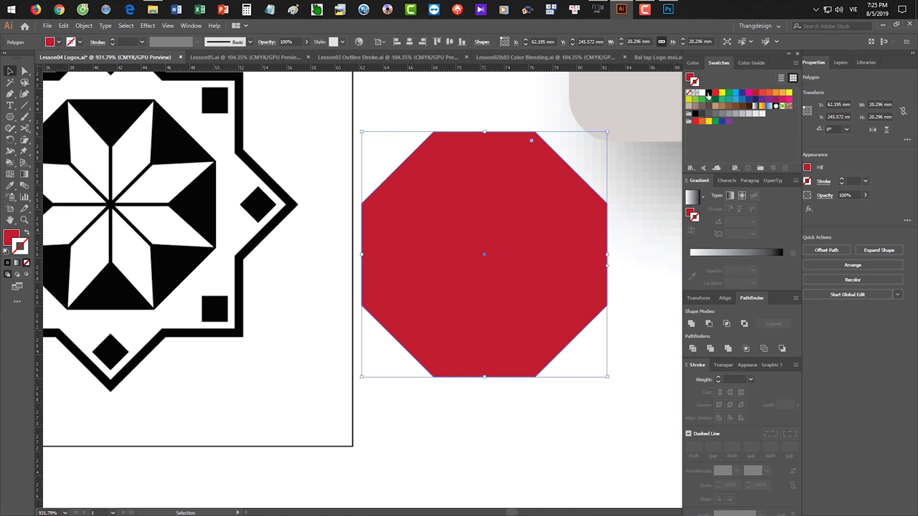
pyautogui.hotkey('ctrl', 'z')
pyautogui.hotkey('shift', 'x')
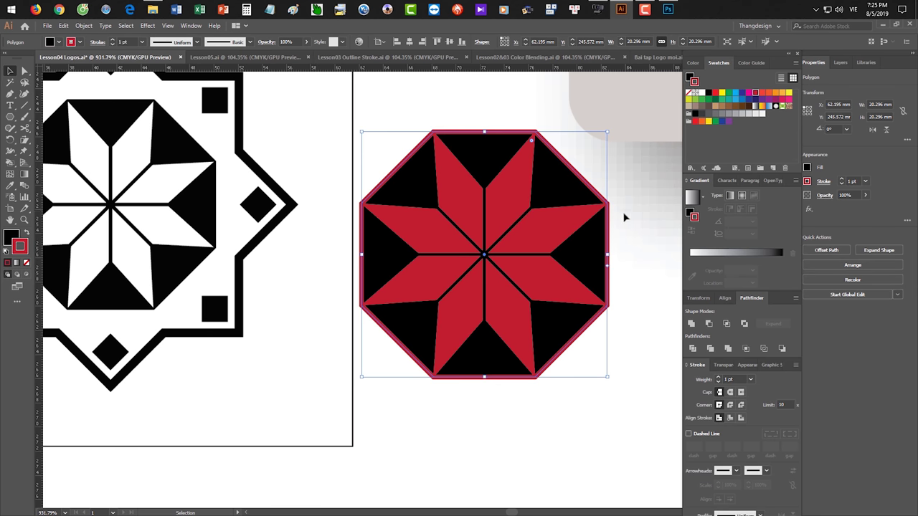
pyautogui.press('/')
# Recolour the eight-petal star with a white fill and no stroke, leaving nothing selected
pyautogui.click(586, 222)
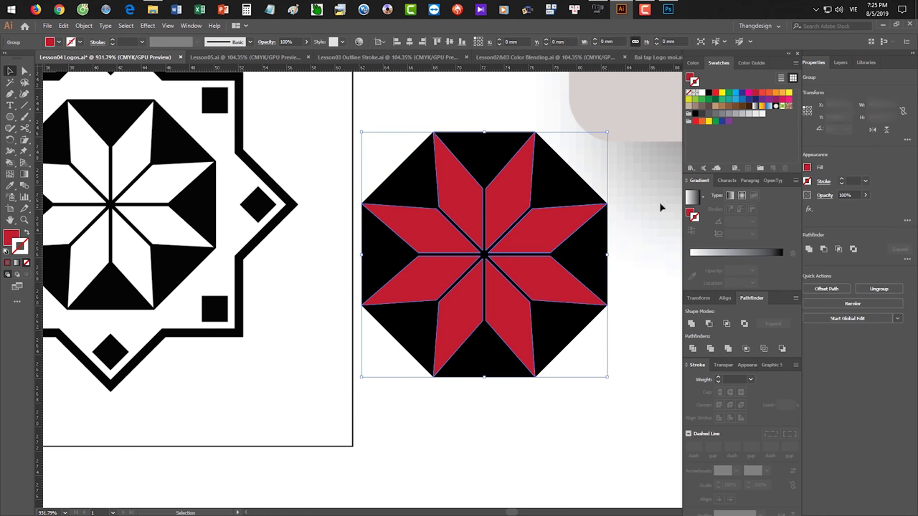
pyautogui.hotkey('shift', 'x')
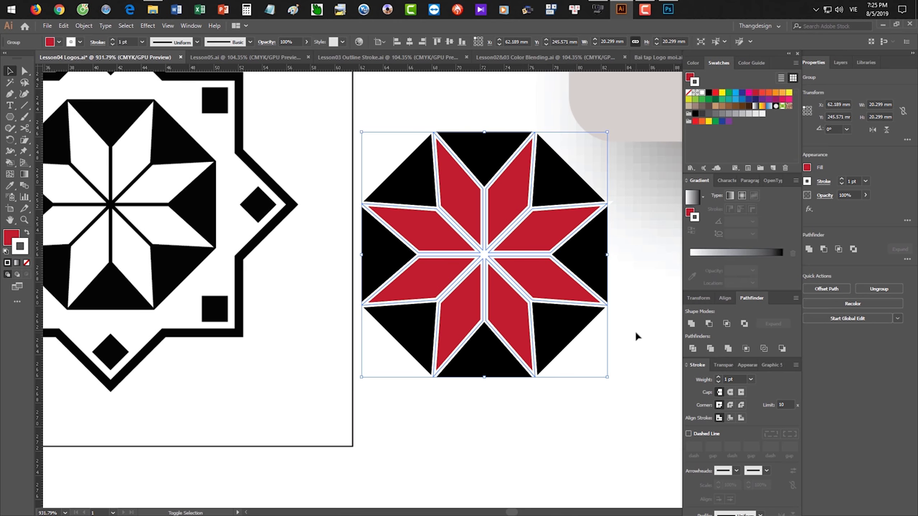
pyautogui.press('/')
pyautogui.press('x')
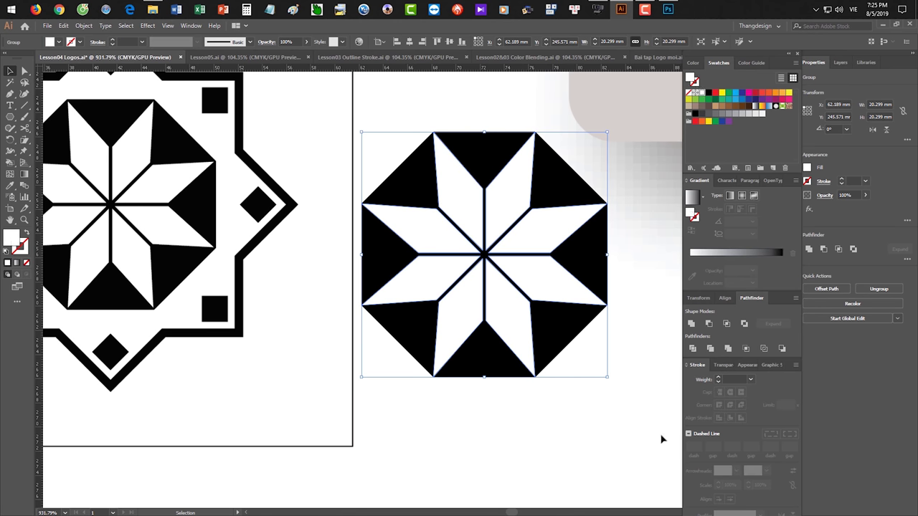
pyautogui.click(662, 439)
pyautogui.moveTo(626, 424); pyautogui.dragTo(610, 415)
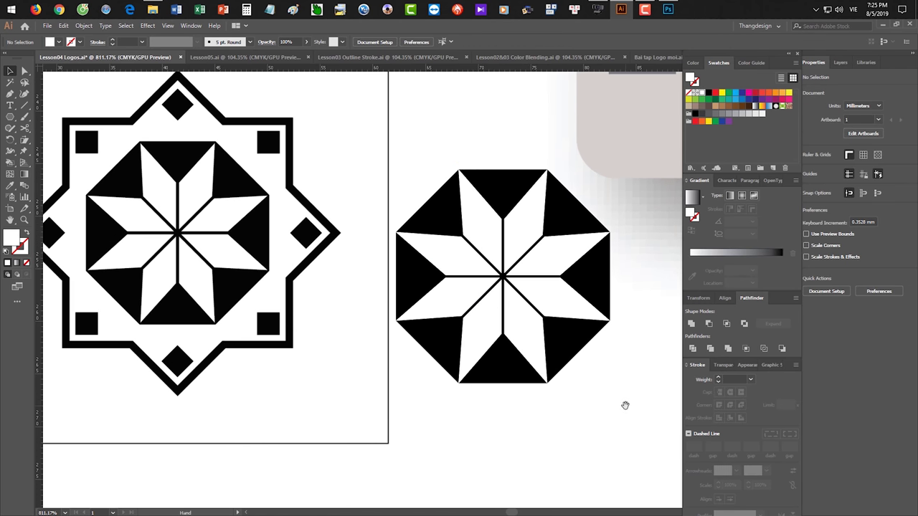
# Draw an upright eight-pointed star about 33.7 mm wide around the octagon's centre and send it to the back
pyautogui.click(10, 119)
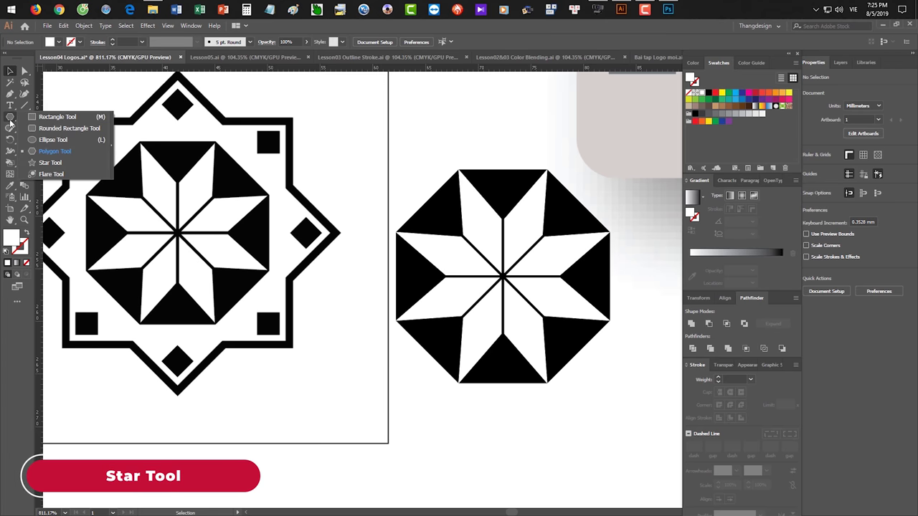
pyautogui.click(50, 162)
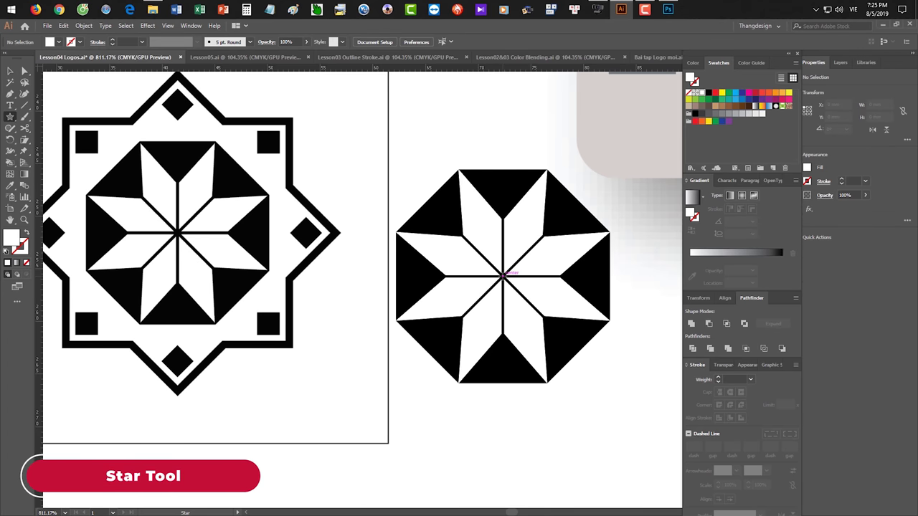
pyautogui.moveTo(503, 274); pyautogui.dragTo(632, 154)
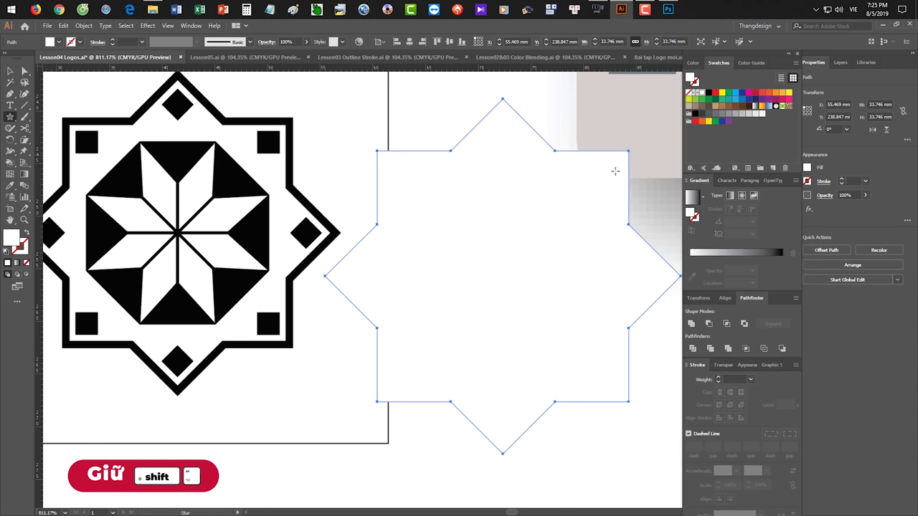
pyautogui.hotkey('ctrl', 'shift', '[')
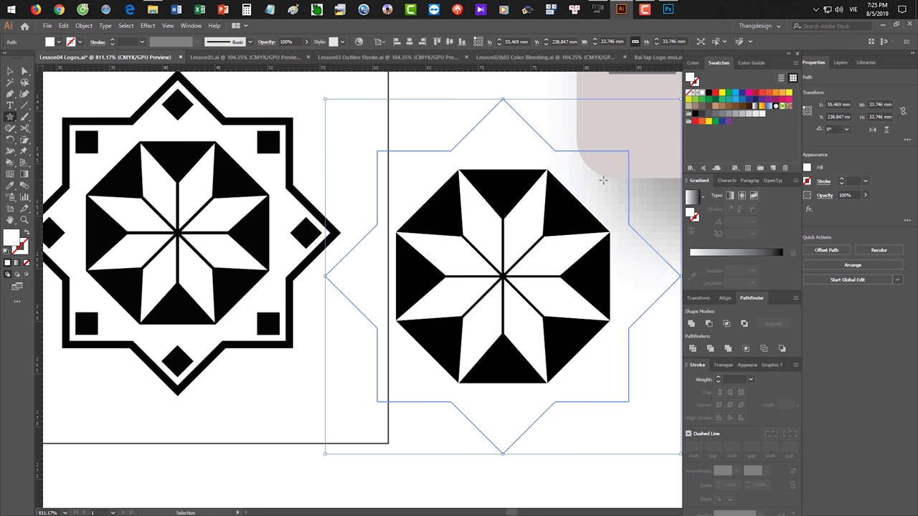
# Give the outer star a black stroke, trying a 2 pt weight before settling on 1 pt
pyautogui.press('x')
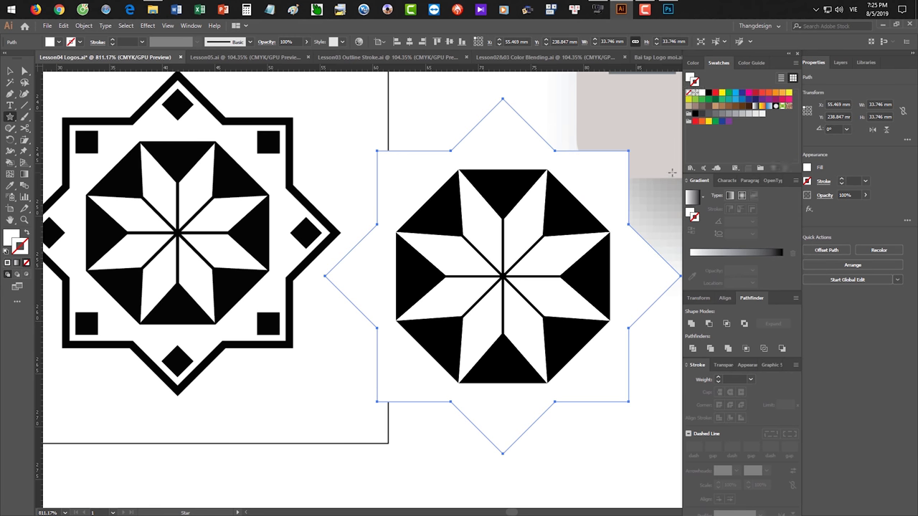
pyautogui.click(708, 93)
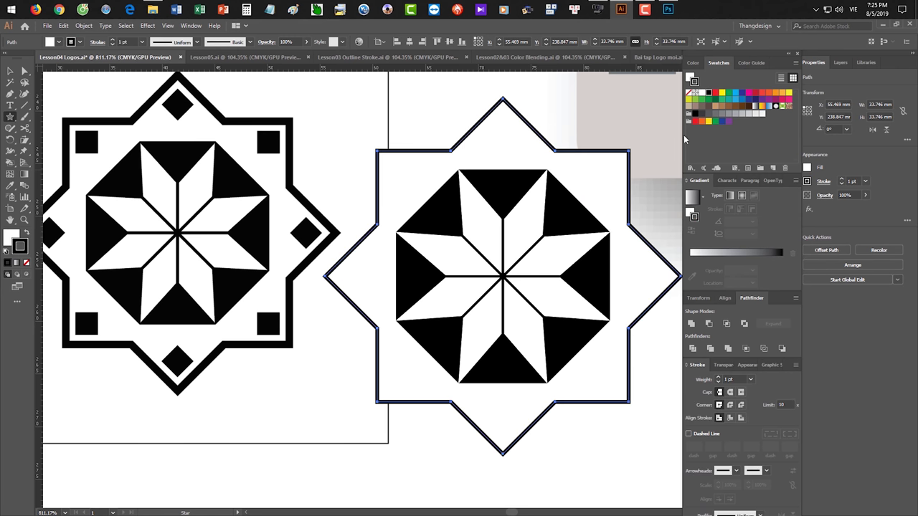
pyautogui.click(740, 379)
pyautogui.press('Up')
pyautogui.click(594, 490)
pyautogui.click(444, 366)
pyautogui.click(442, 365)
pyautogui.press('v')
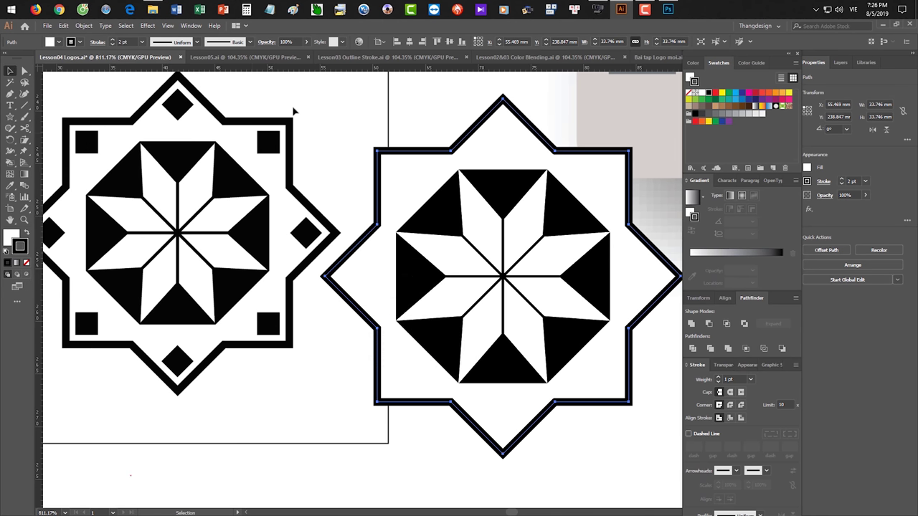
pyautogui.click(395, 94)
# Draw a square about 1.56 mm wide at the outer star's top tip with a black fill and no stroke
pyautogui.click(10, 118)
pyautogui.click(43, 118)
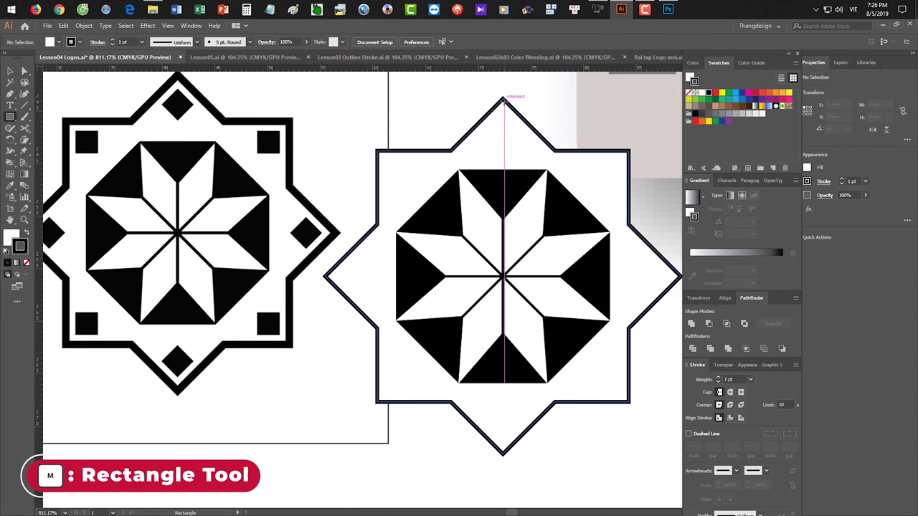
pyautogui.moveTo(504, 98); pyautogui.dragTo(518, 115)
pyautogui.hotkey('shift', 'x')
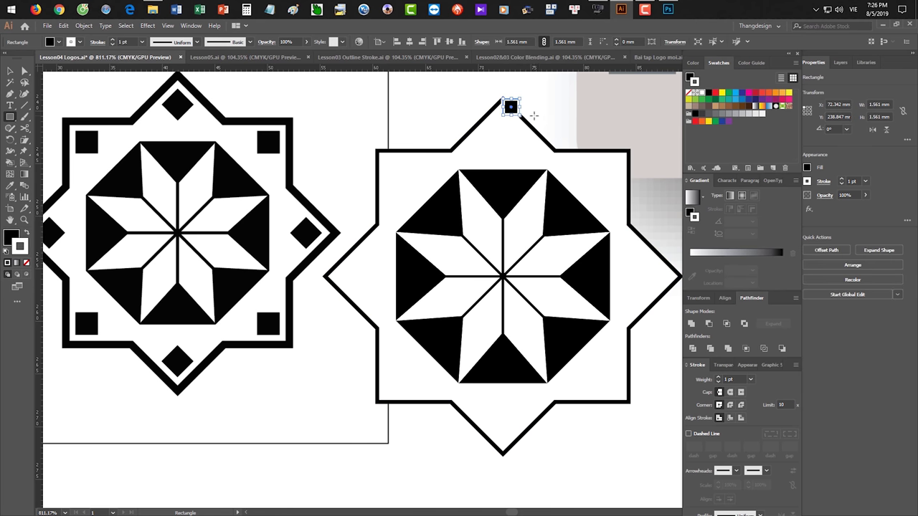
pyautogui.press('/')
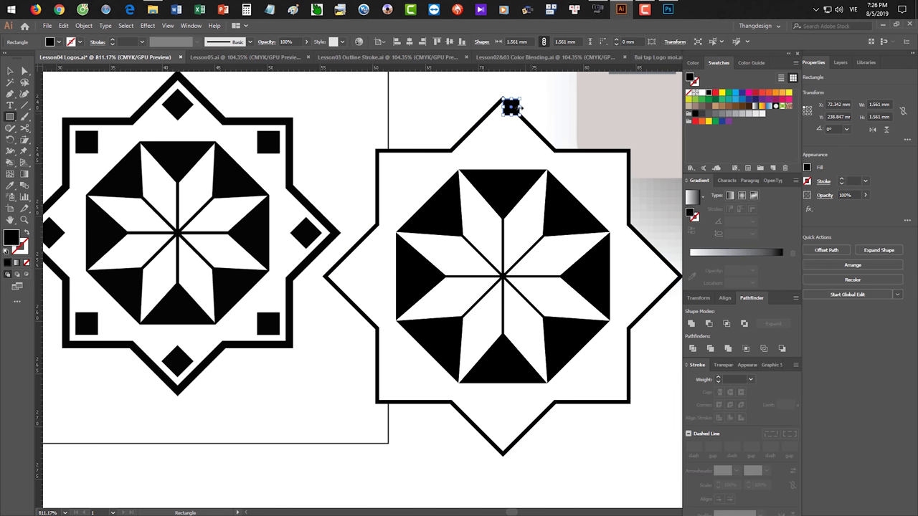
# Rotate the small black square 45° into a diamond and place it centred just inside the outer star's top tip
pyautogui.scroll(3, 518, 108)
pyautogui.press('r')
pyautogui.moveTo(526, 105); pyautogui.dragTo(504, 115)
pyautogui.press('v')
pyautogui.click(542, 99)
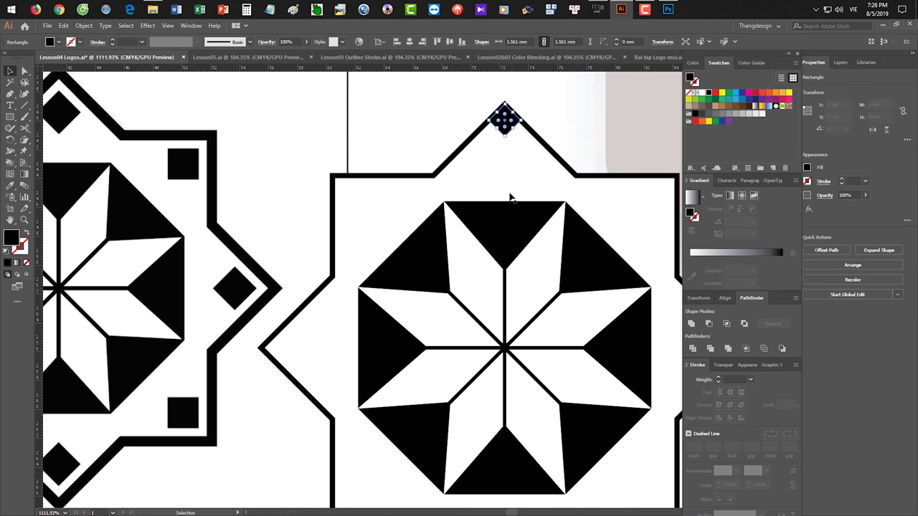
pyautogui.press('Down')
pyautogui.press('Down')
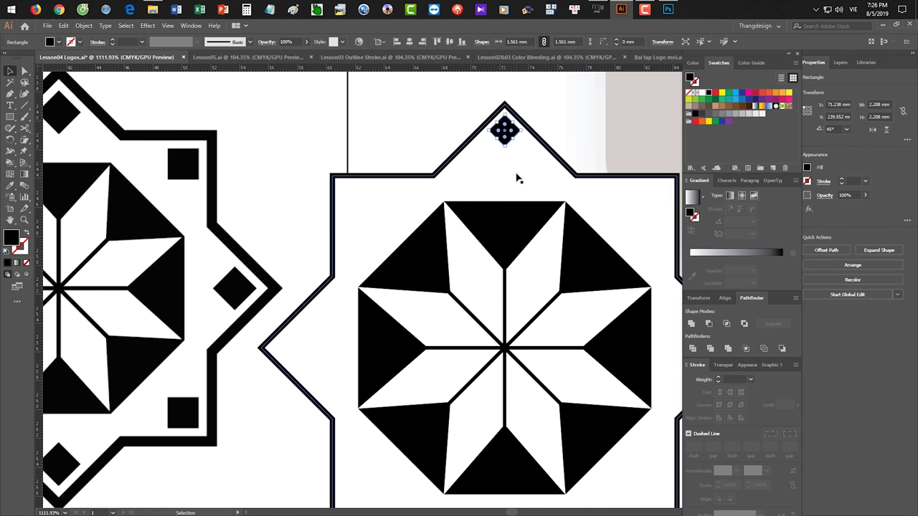
# Make a copy of the small black diamond rotated 45° around the octagon's centre
pyautogui.moveTo(518, 187); pyautogui.dragTo(476, 152)
pyautogui.moveTo(550, 228); pyautogui.dragTo(515, 196)
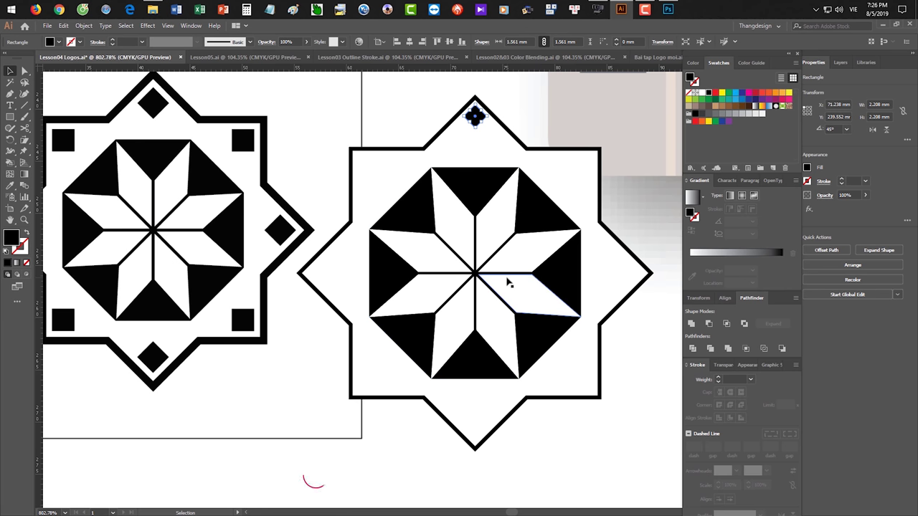
pyautogui.press('r')
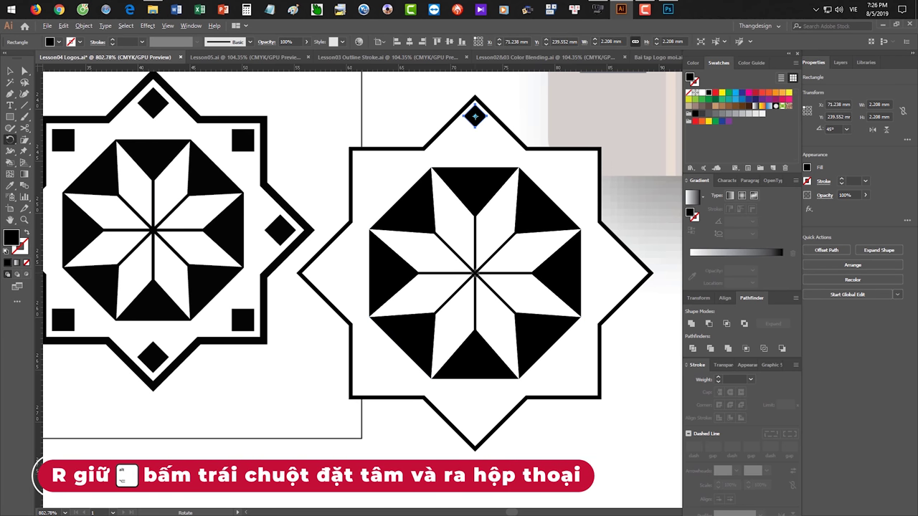
pyautogui.keyDown('alt'); pyautogui.click(475, 273); pyautogui.keyUp('alt')
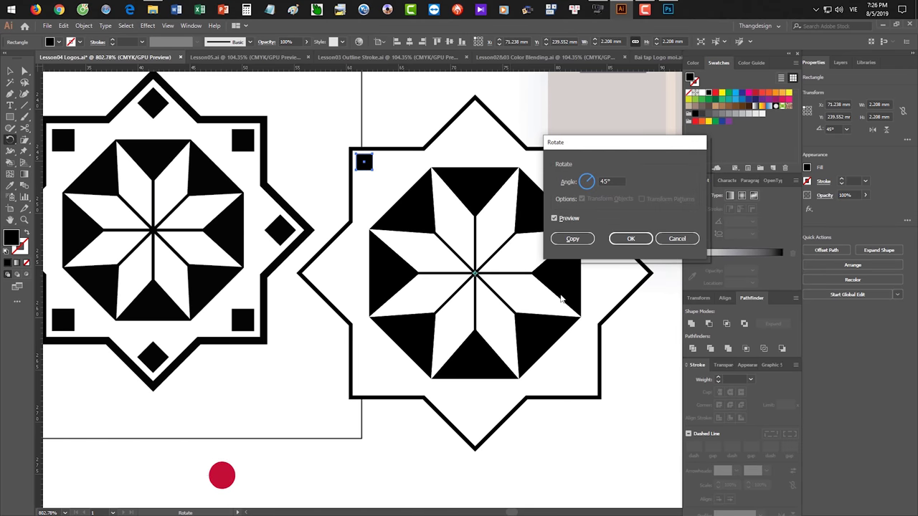
pyautogui.click(585, 183)
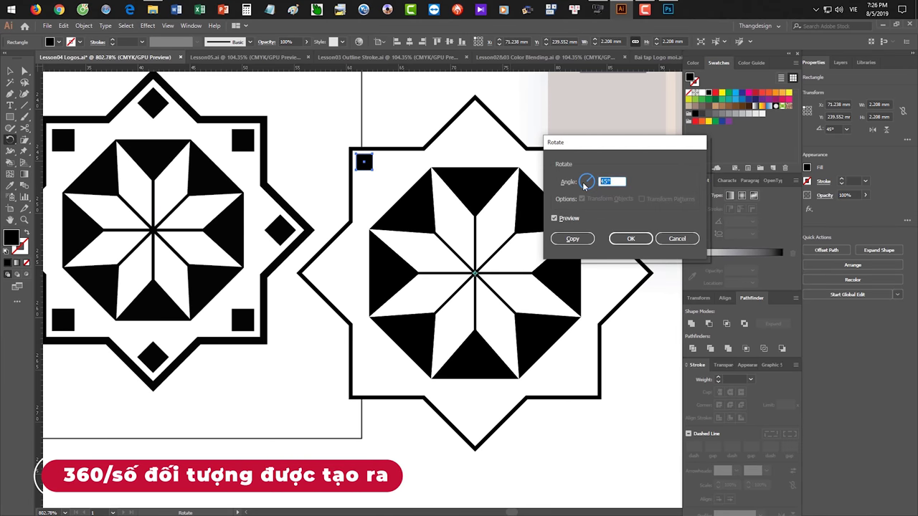
pyautogui.write('360')
pyautogui.click(572, 238)
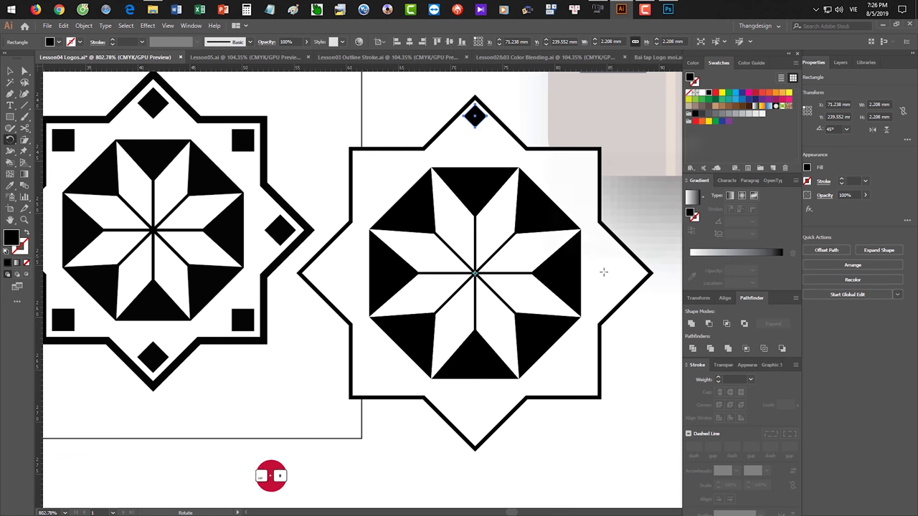
# Repeat the rotated copy six more times to complete the ring of eight small squares, and clear the selection
pyautogui.hotkey('ctrl', 'd')
pyautogui.hotkey('ctrl', 'd')
pyautogui.hotkey('ctrl', 'd')
pyautogui.hotkey('ctrl', 'd')
pyautogui.hotkey('ctrl', 'd')
pyautogui.hotkey('ctrl', 'd')
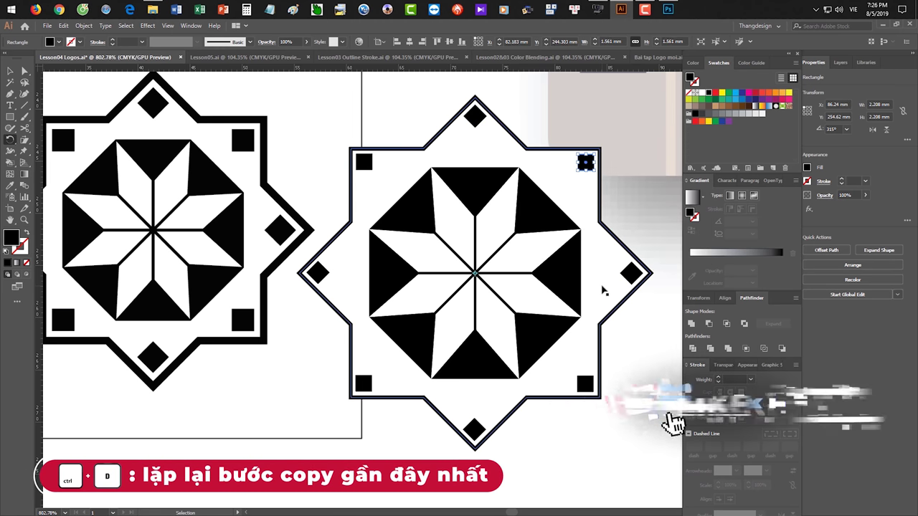
pyautogui.moveTo(594, 345); pyautogui.dragTo(624, 411)
pyautogui.click(627, 412)
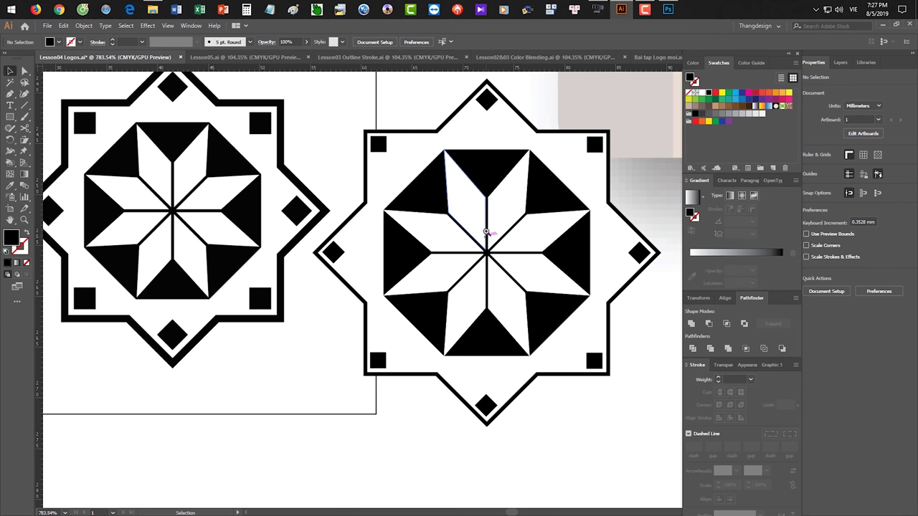
# Examine the centre lines, petals and outer border of the rebuilt star logo up close and as a whole
pyautogui.scroll(5, 471, 239)
pyautogui.moveTo(418, 281); pyautogui.dragTo(253, 275)
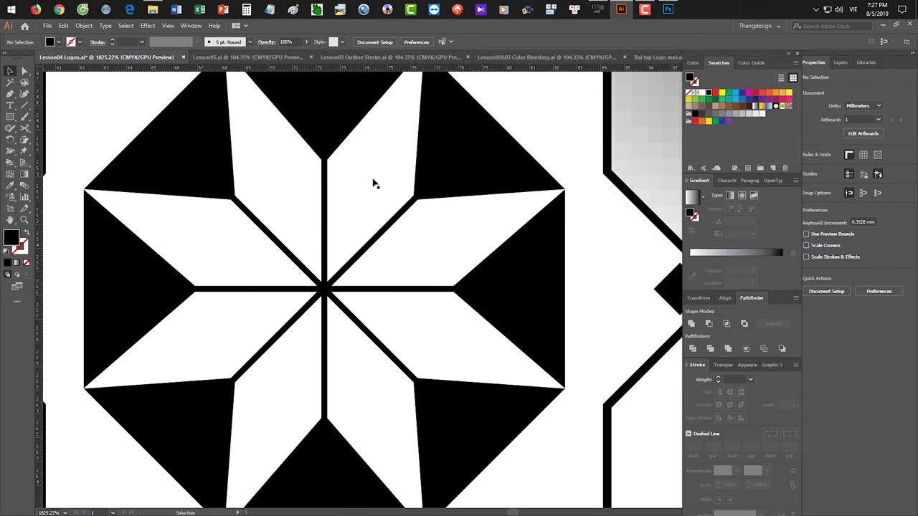
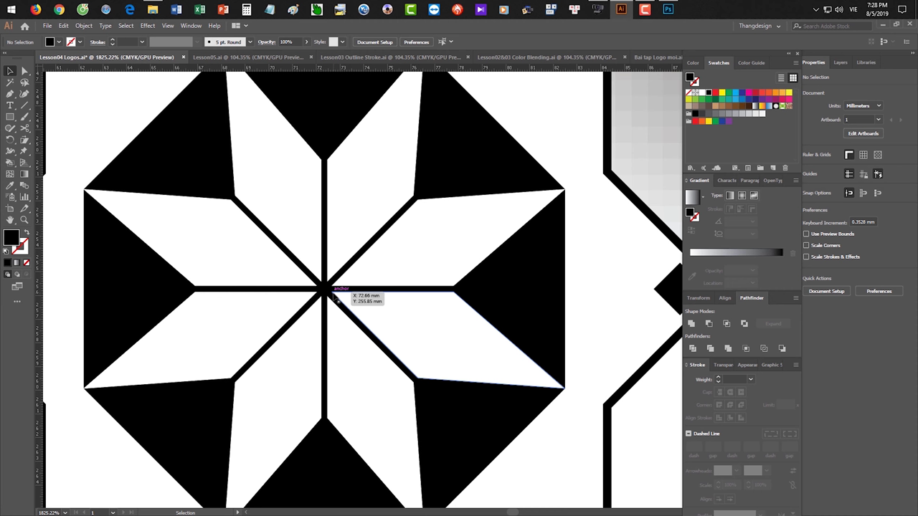
pyautogui.hotkey('ctrl', '-')
pyautogui.hotkey('ctrl', '-')
pyautogui.hotkey('ctrl', '-')
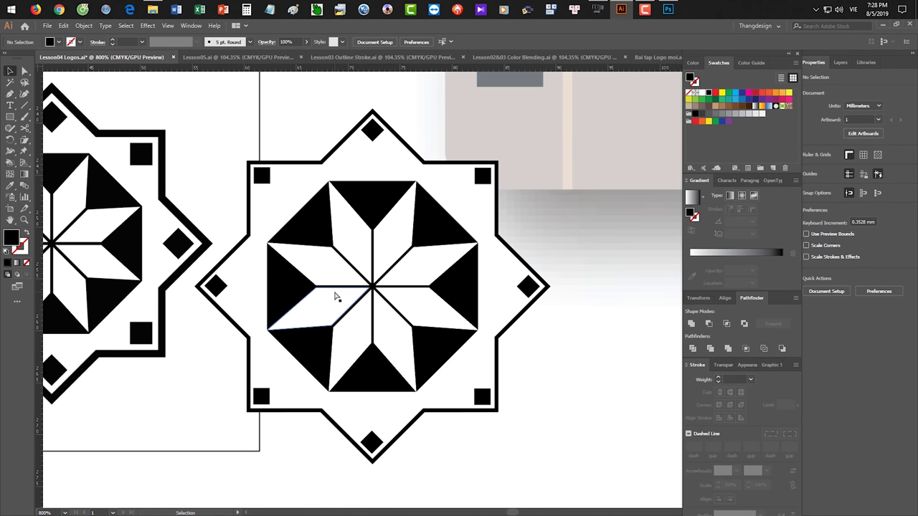
pyautogui.scroll(3, 364, 242)
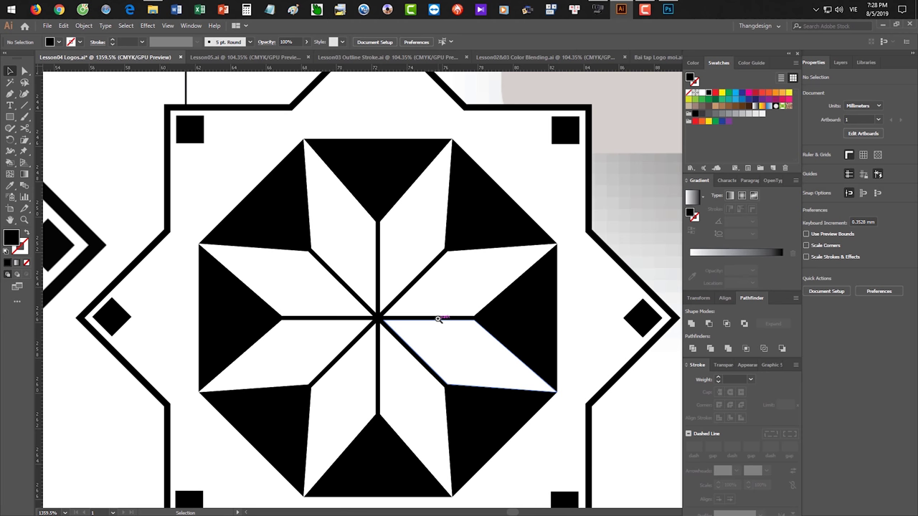
pyautogui.hotkey('ctrl', '-')
pyautogui.hotkey('ctrl', '-')
pyautogui.hotkey('ctrl', '-')
# Delete the rebuilt star logo beside the reference
pyautogui.click(438, 320)
pyautogui.press('Delete')
pyautogui.moveTo(451, 320); pyautogui.dragTo(410, 319)
# Look over the reference logos and the floppy disk artwork, ending at the eight-pointed star reference
pyautogui.moveTo(461, 241); pyautogui.dragTo(325, 348)
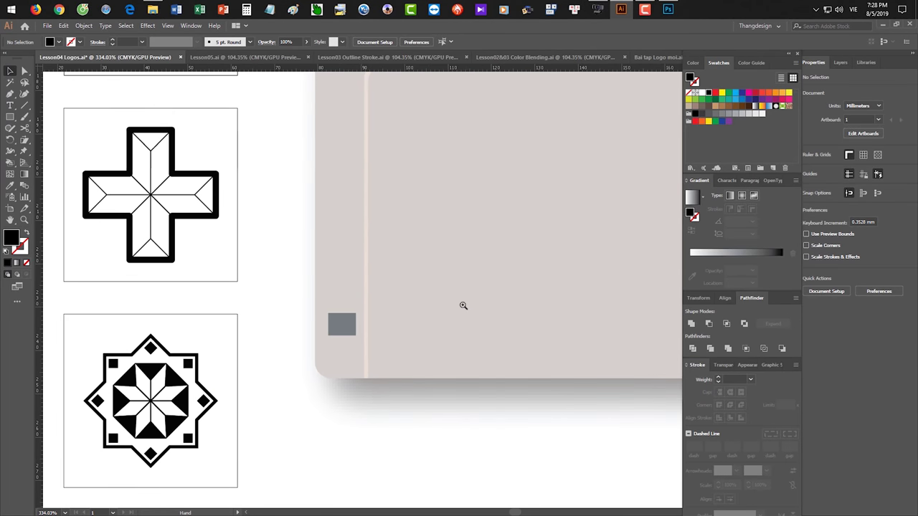
pyautogui.moveTo(463, 305); pyautogui.dragTo(423, 299)
pyautogui.moveTo(418, 295); pyautogui.dragTo(354, 322)
pyautogui.moveTo(461, 272); pyautogui.dragTo(402, 303)
pyautogui.scroll(-2, 401, 304)
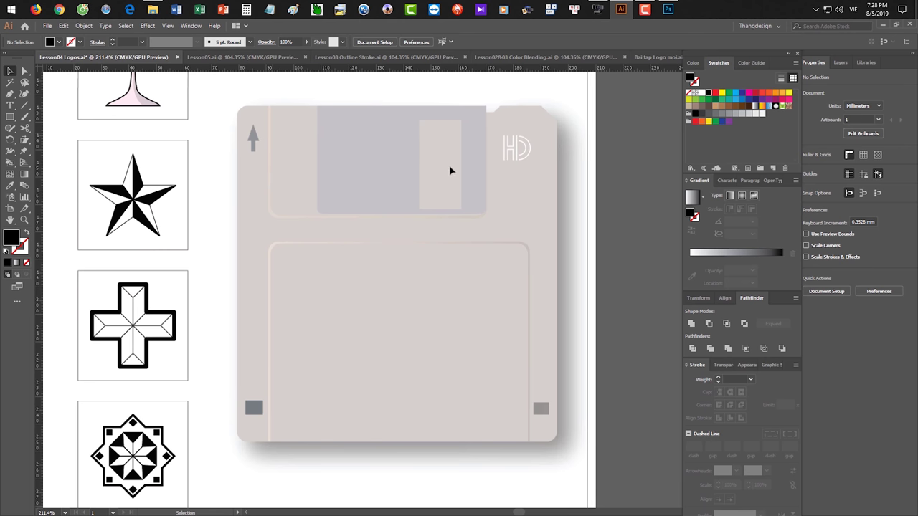
pyautogui.moveTo(394, 336); pyautogui.dragTo(473, 275)
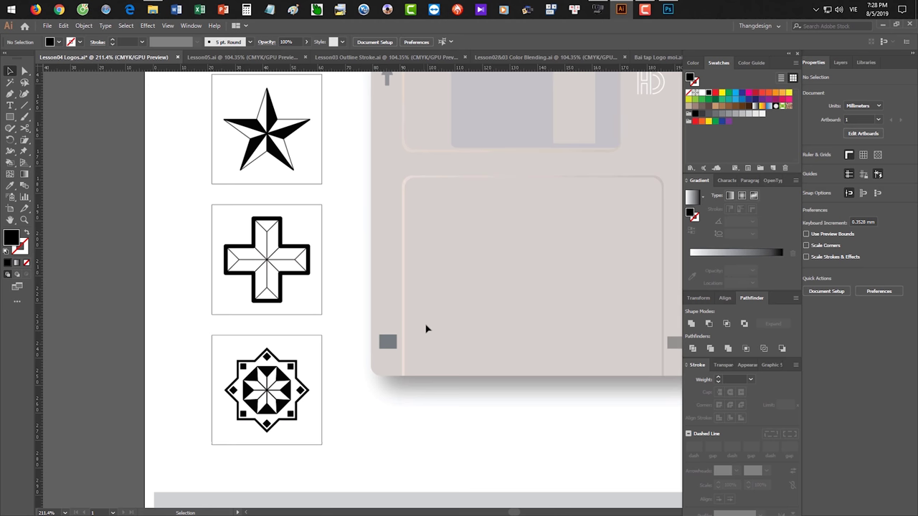
pyautogui.scroll(3, 395, 318)
pyautogui.moveTo(404, 348); pyautogui.dragTo(428, 145)
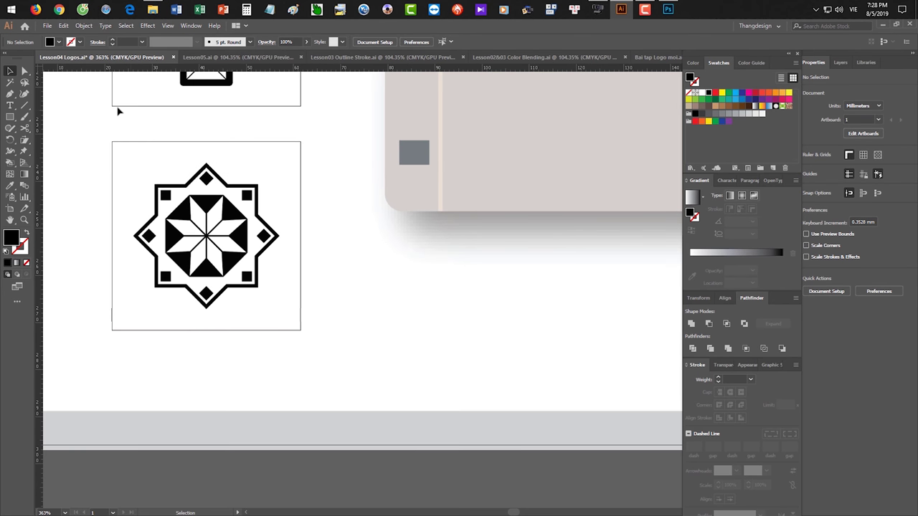
# Draw an upright eight-pointed star about 38.9 mm wide with white fill and black stroke, and place it beside the star reference
pyautogui.click(10, 117)
pyautogui.click(44, 164)
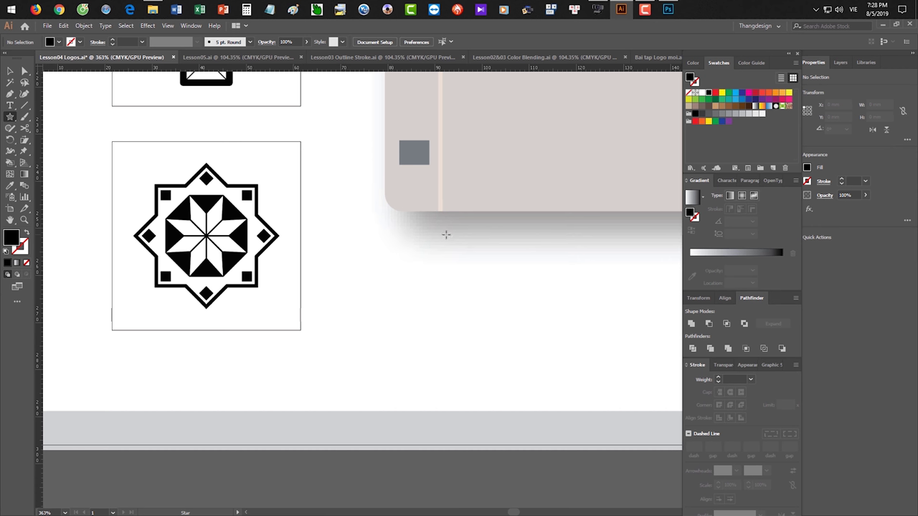
pyautogui.click(701, 93)
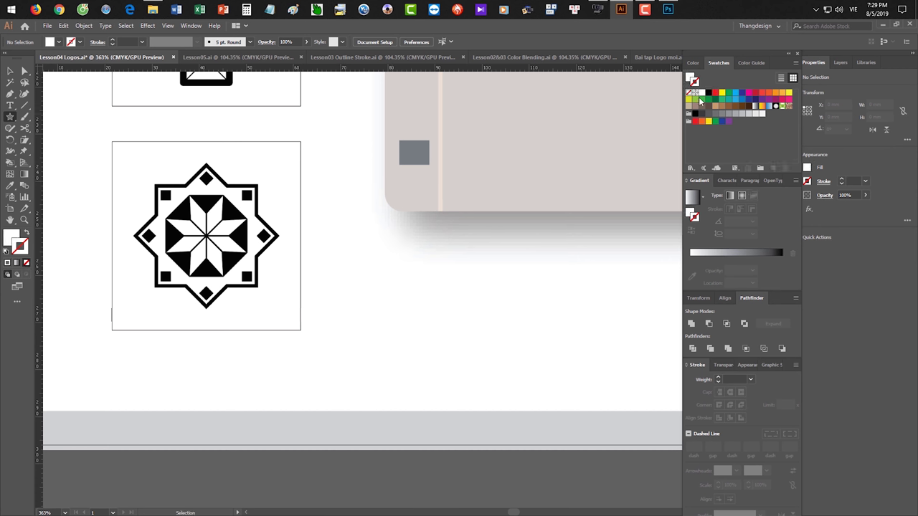
pyautogui.click(707, 94)
pyautogui.moveTo(390, 217); pyautogui.dragTo(471, 274)
pyautogui.press('v')
pyautogui.moveTo(411, 212); pyautogui.dragTo(441, 256)
# Set the new outer star's stroke weight to 3 pt and deselect it
pyautogui.click(740, 379)
pyautogui.press('Up')
pyautogui.press('Up')
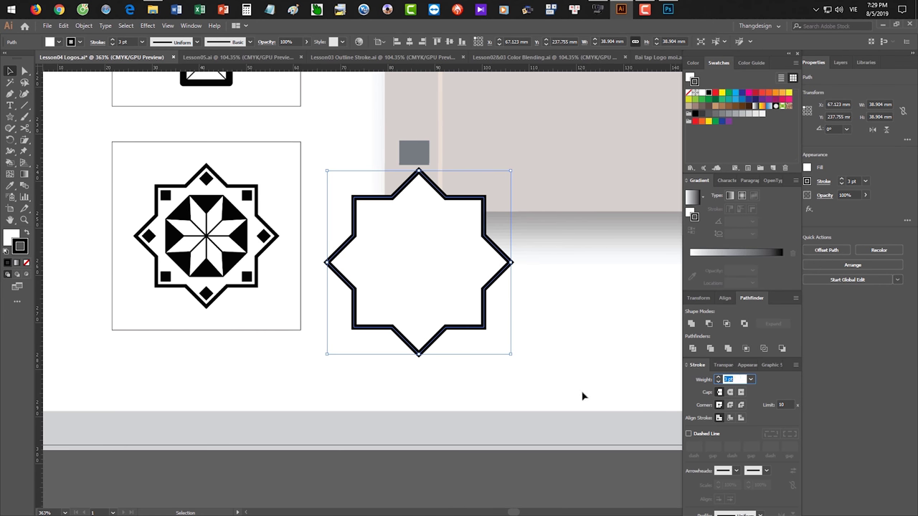
pyautogui.click(568, 366)
# Draw an upright octagon about 21.8 mm wide at the star's centre with a black fill and no stroke
pyautogui.scroll(1, 526, 313)
pyautogui.moveTo(10, 116); pyautogui.dragTo(50, 153)
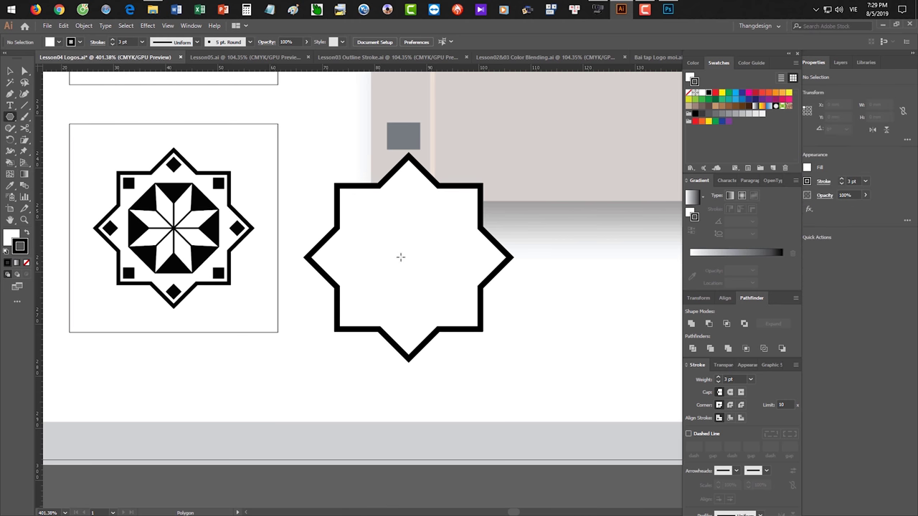
pyautogui.moveTo(406, 256); pyautogui.dragTo(464, 227)
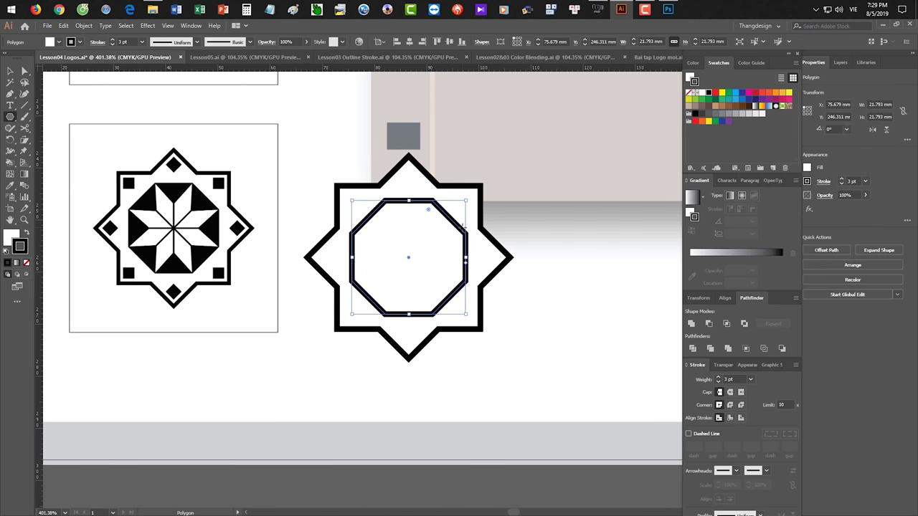
pyautogui.hotkey('shift', 'x')
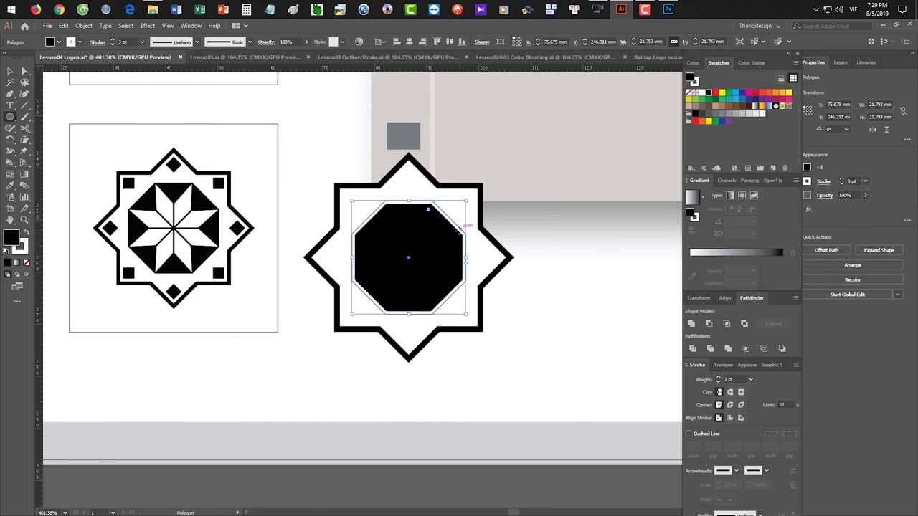
pyautogui.press('/')
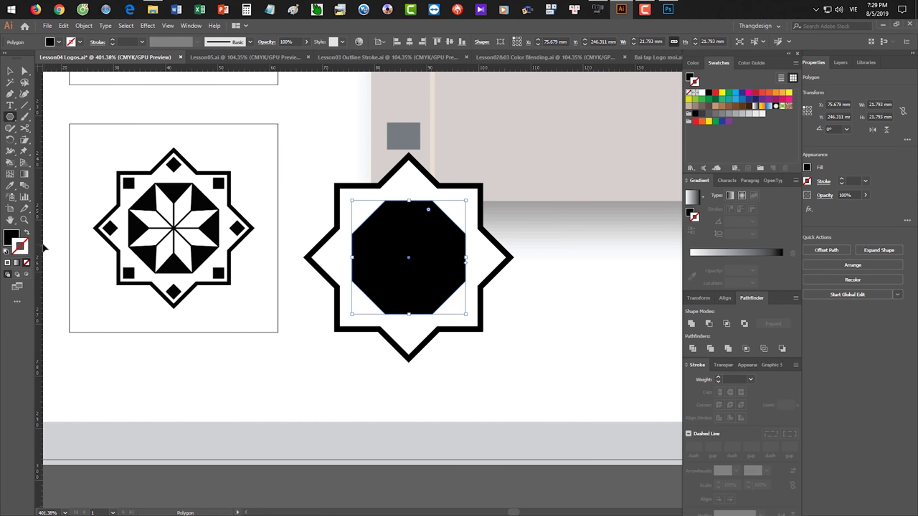
# Try drawing a star from the octagon's centre and a shape about 17.8 mm wide beside the logo, and undo the attempt
pyautogui.click(10, 118)
pyautogui.click(41, 163)
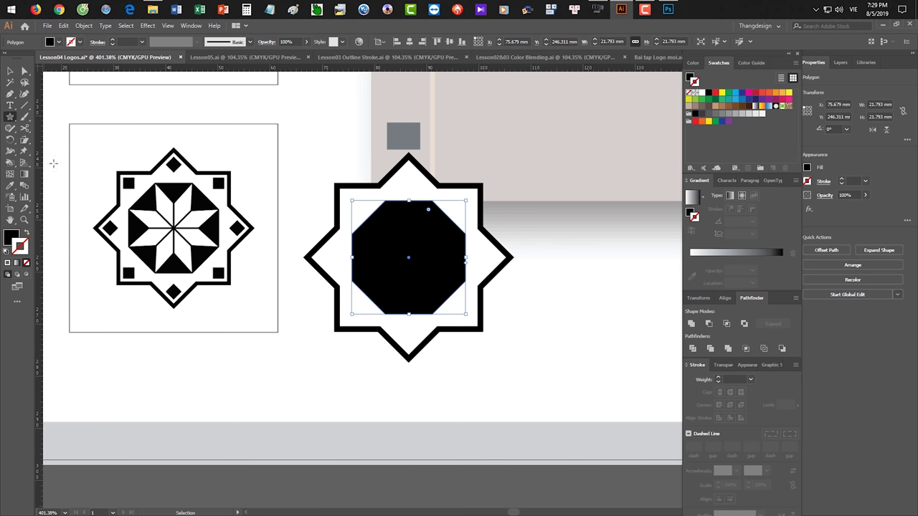
pyautogui.moveTo(407, 257)
pyautogui.mouseDown()
pyautogui.moveTo(444, 240)
pyautogui.moveTo(449, 220)
pyautogui.moveTo(431, 214)
pyautogui.moveTo(428, 223)
pyautogui.mouseUp()
pyautogui.moveTo(548, 262); pyautogui.dragTo(580, 290)
pyautogui.hotkey('ctrl', 'z')
pyautogui.click(422, 237)
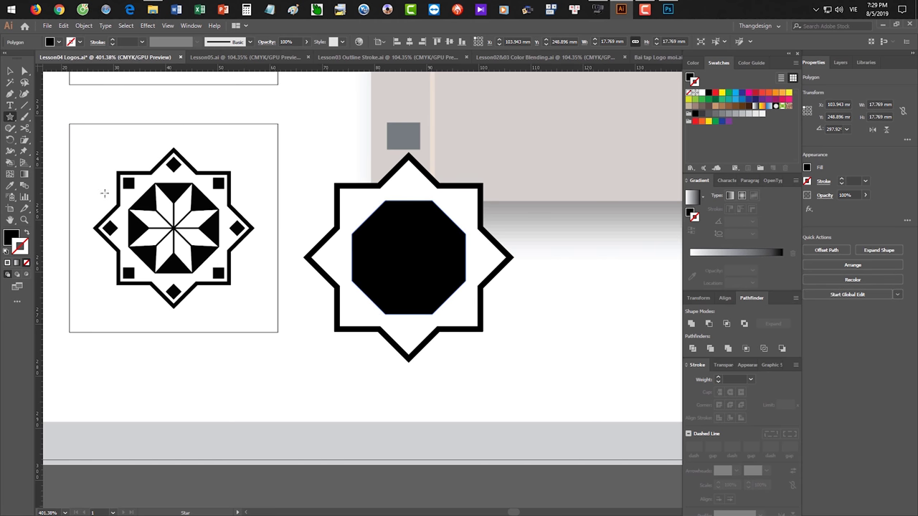
# Try to draw an eight-pointed star about 22 mm wide, centred on the black octagon
pyautogui.press('l')
pyautogui.moveTo(408, 256); pyautogui.dragTo(429, 208)
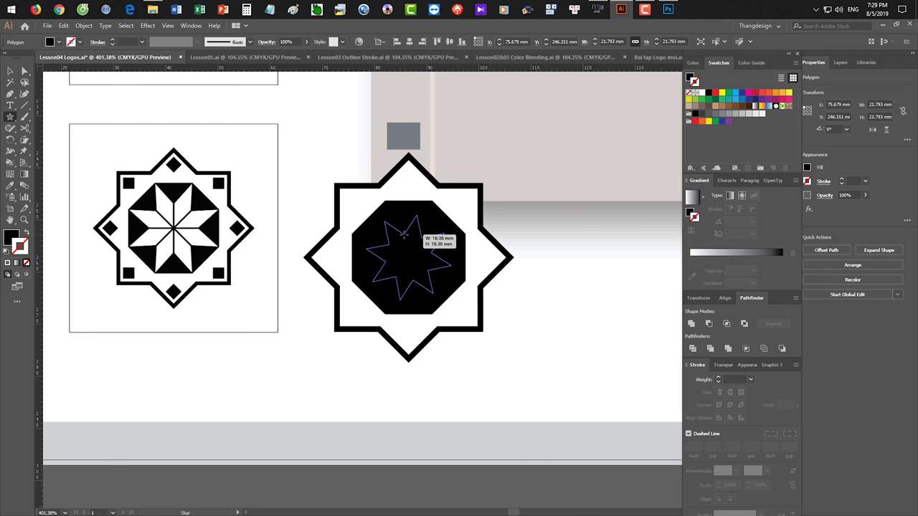
pyautogui.moveTo(403, 234)
pyautogui.mouseDown()
pyautogui.moveTo(424, 213)
pyautogui.moveTo(417, 199)
pyautogui.moveTo(384, 242)
pyautogui.moveTo(435, 197)
pyautogui.moveTo(420, 195)
pyautogui.moveTo(414, 246)
pyautogui.moveTo(431, 200)
pyautogui.moveTo(399, 236)
pyautogui.moveTo(408, 227)
pyautogui.mouseUp()
pyautogui.hotkey('ctrl', 'z')
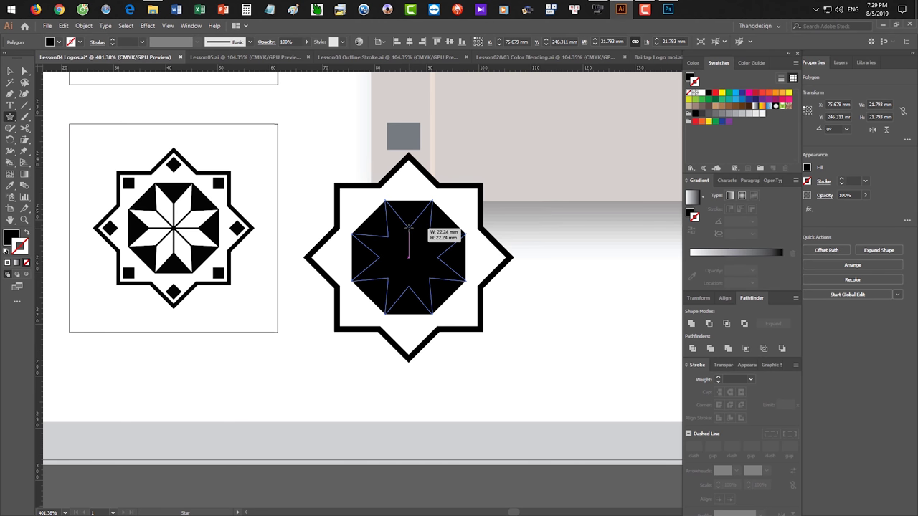
pyautogui.moveTo(408, 227); pyautogui.dragTo(408, 227)
pyautogui.moveTo(408, 228); pyautogui.dragTo(408, 228)
pyautogui.hotkey('ctrl', 'z')
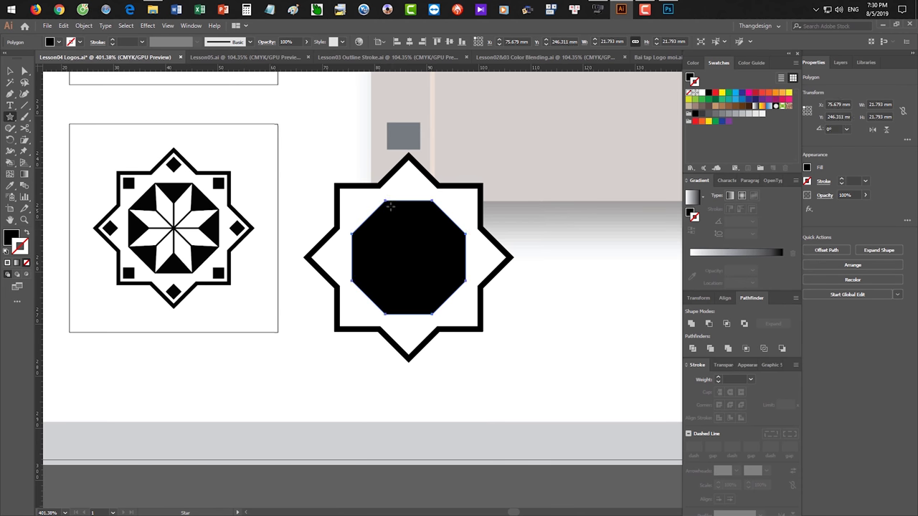
# Try drawing a star from the octagon's corner and a small one about 9.3 mm wide beside the emblem, and remove both
pyautogui.moveTo(385, 199)
pyautogui.mouseDown()
pyautogui.moveTo(414, 236)
pyautogui.moveTo(405, 240)
pyautogui.mouseUp()
pyautogui.hotkey('ctrl', 'z')
pyautogui.moveTo(523, 179); pyautogui.dragTo(539, 190)
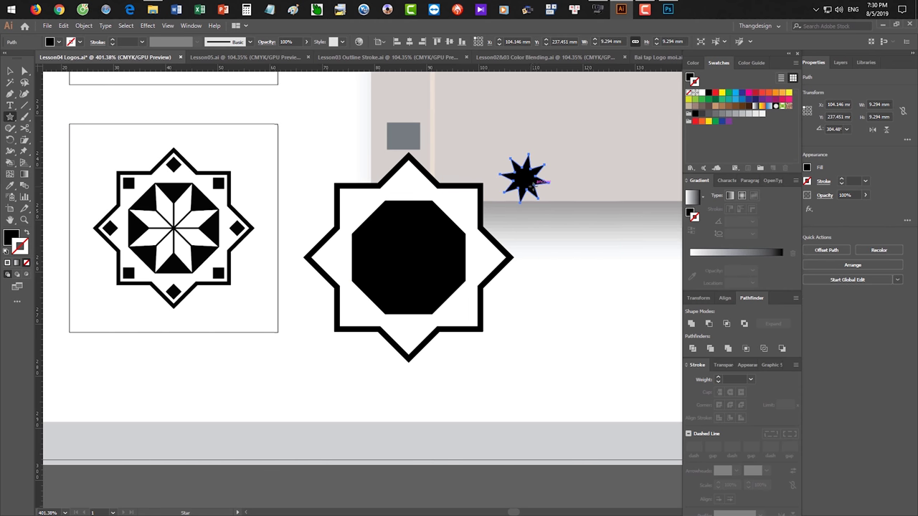
pyautogui.press('Delete')
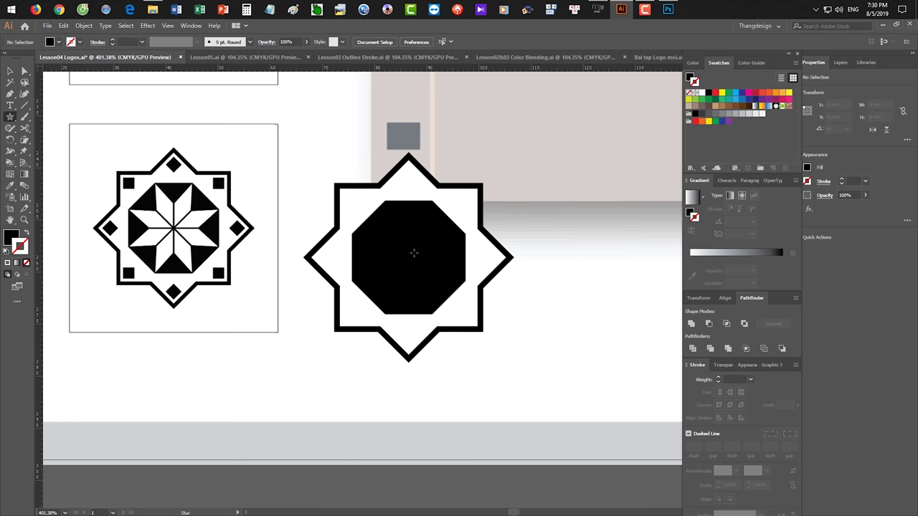
# Try again to draw a star from the octagon's centre and a test shape beside the emblem, and undo them
pyautogui.moveTo(407, 256); pyautogui.dragTo(408, 228)
pyautogui.hotkey('ctrl', 'z')
pyautogui.press('z')
pyautogui.scroll(-1, 507, 315)
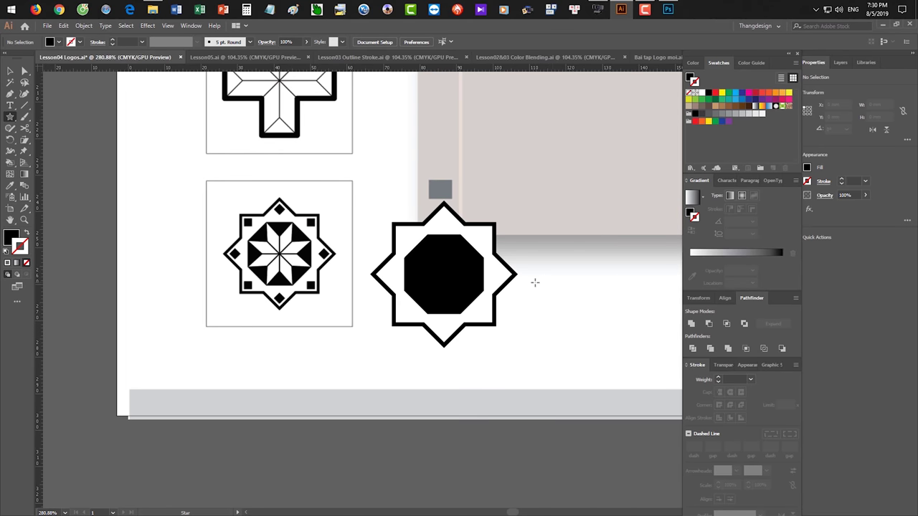
pyautogui.moveTo(550, 275); pyautogui.dragTo(446, 272)
pyautogui.scroll(1, 446, 272)
pyautogui.moveTo(468, 223); pyautogui.dragTo(566, 203)
pyautogui.hotkey('ctrl', 'z')
pyautogui.hotkey('ctrl', 'z')
pyautogui.hotkey('ctrl', 'z')
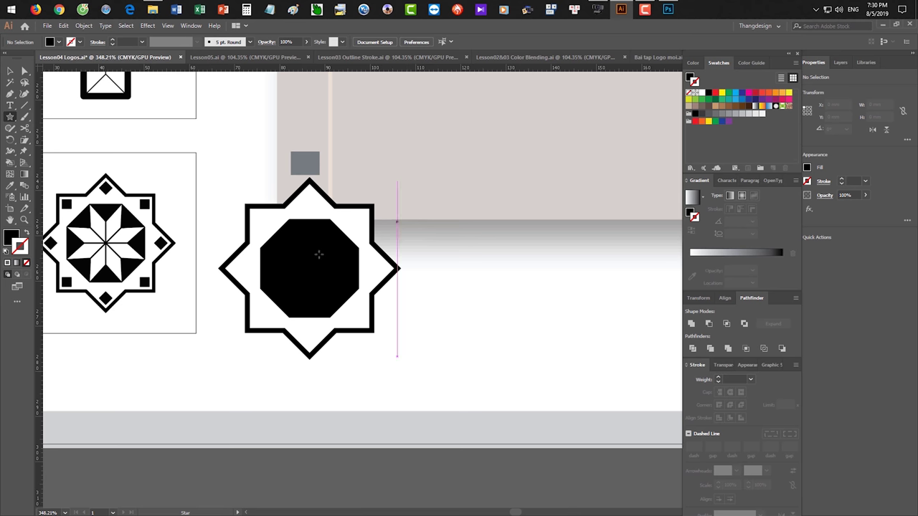
# Try an eight-pointed star about 51 mm wide with its inner corners on the octagon's corners, and undo it
pyautogui.moveTo(319, 252); pyautogui.dragTo(309, 289)
pyautogui.hotkey('ctrl', 'z')
pyautogui.moveTo(328, 223)
pyautogui.mouseDown()
pyautogui.moveTo(310, 269)
pyautogui.moveTo(329, 217)
pyautogui.mouseUp()
pyautogui.hotkey('ctrl', 'z')
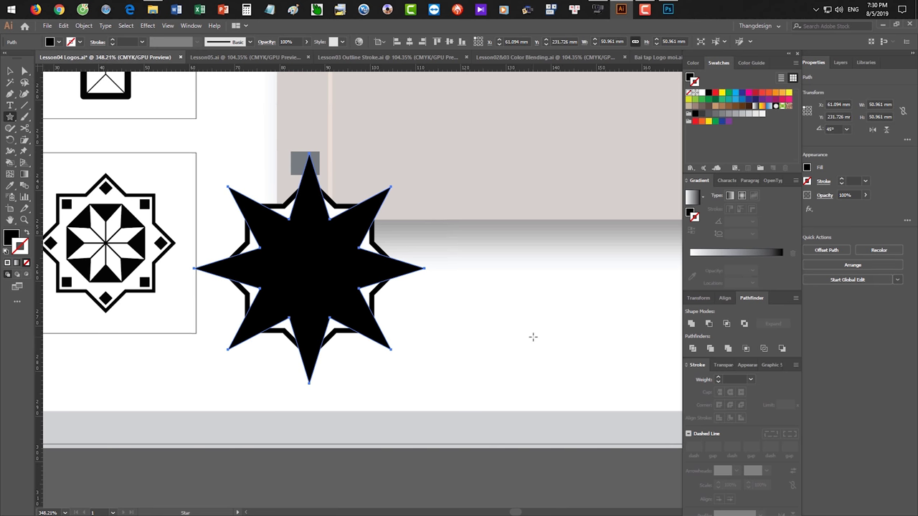
pyautogui.hotkey('ctrl', 'z')
# Remove the redrawn black octagon and its star-shaped outline beside the framed reference emblem
pyautogui.press('v')
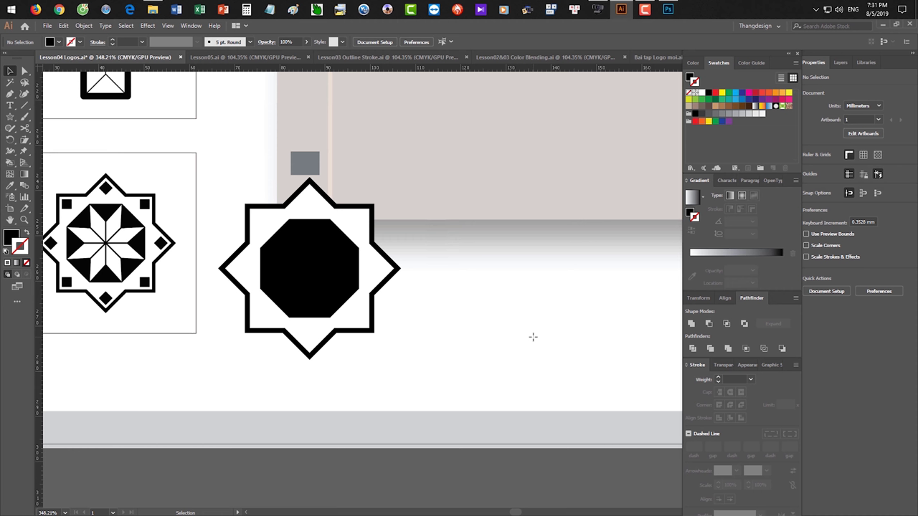
pyautogui.click(324, 251)
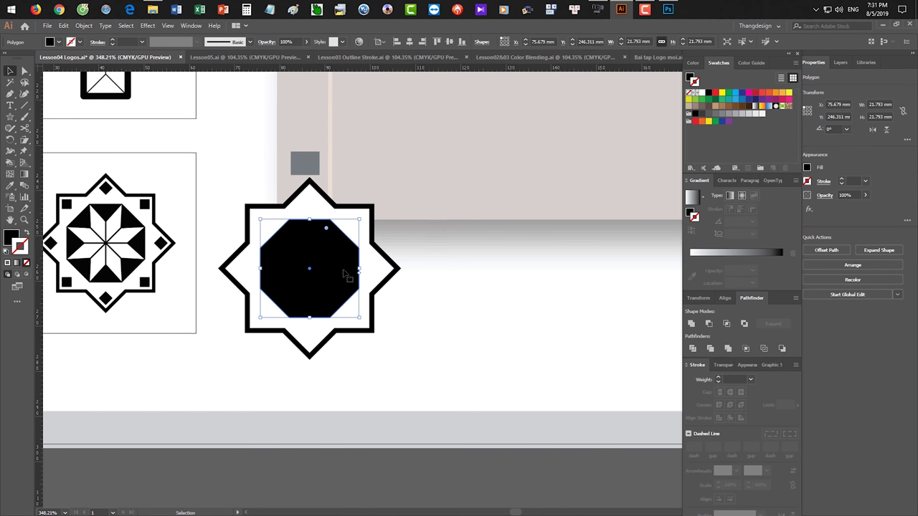
pyautogui.click(545, 247)
pyautogui.press('a')
pyautogui.hotkey('ctrl', 'z')
pyautogui.hotkey('ctrl', 'z')
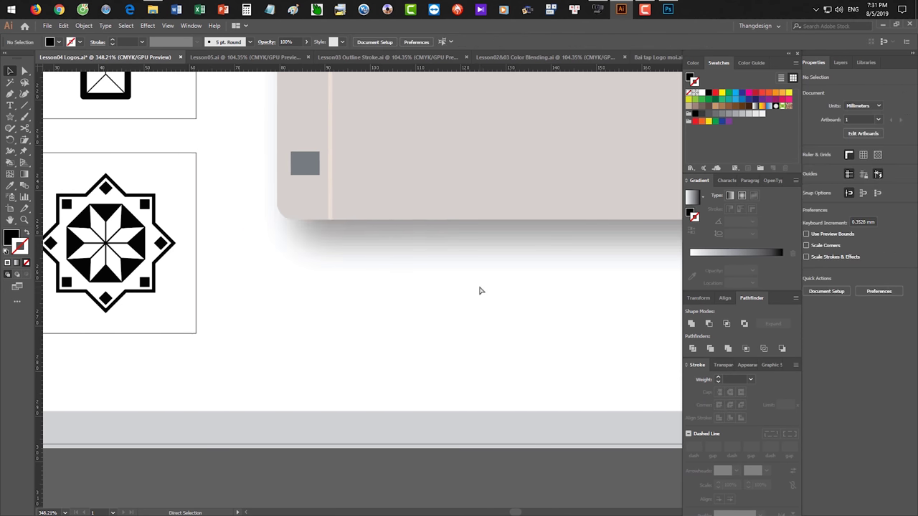
# Examine the floppy disk illustration and the column of framed logo exercises on the artboard
pyautogui.hotkey('ctrl', '-')
pyautogui.hotkey('ctrl', '-')
pyautogui.hotkey('ctrl', '-')
pyautogui.press('space')
pyautogui.moveTo(491, 265); pyautogui.dragTo(482, 297)
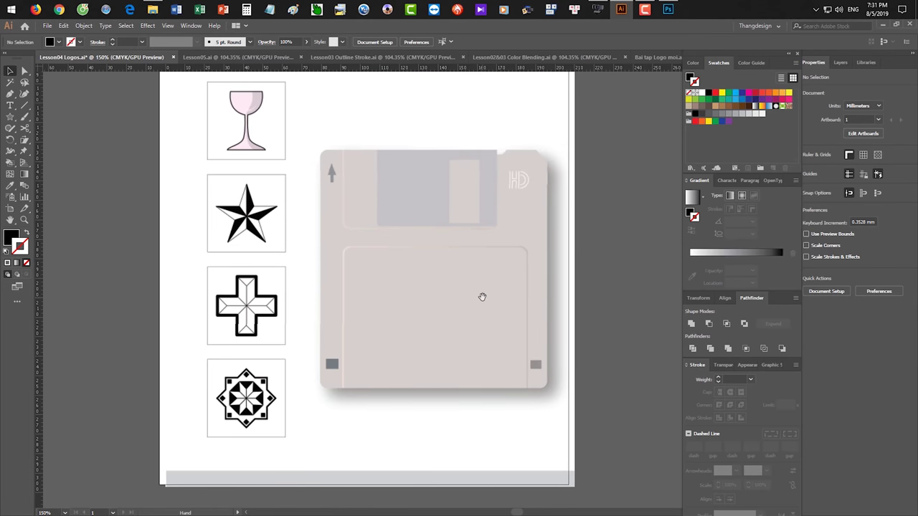
pyautogui.hotkey('ctrl', 'space')
pyautogui.moveTo(459, 242); pyautogui.dragTo(502, 258)
pyautogui.moveTo(426, 265); pyautogui.dragTo(363, 198)
pyautogui.hotkey('ctrl', 'space')
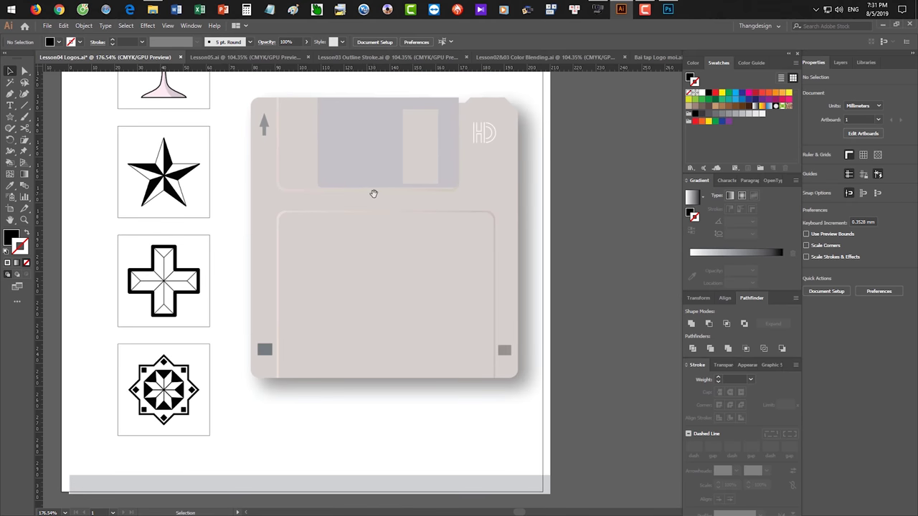
pyautogui.scroll(4, 414, 268)
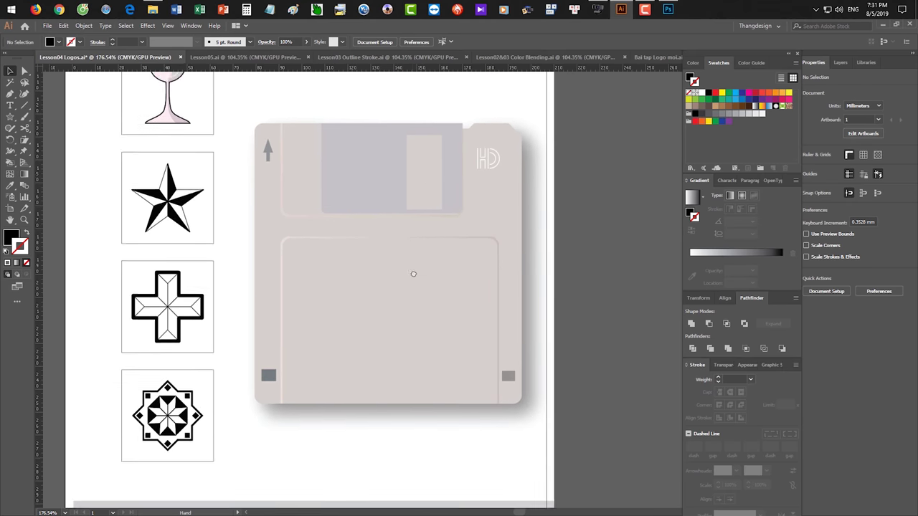
pyautogui.moveTo(416, 286); pyautogui.dragTo(394, 246)
pyautogui.hotkey('ctrl', 'space')
pyautogui.hotkey('ctrl', 'space')
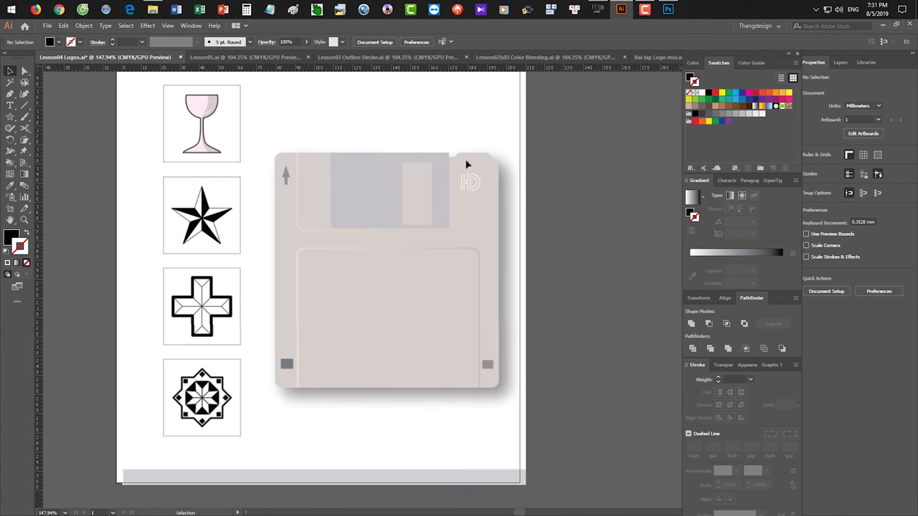
pyautogui.scroll(2, 470, 164)
pyautogui.moveTo(523, 214); pyautogui.dragTo(557, 219)
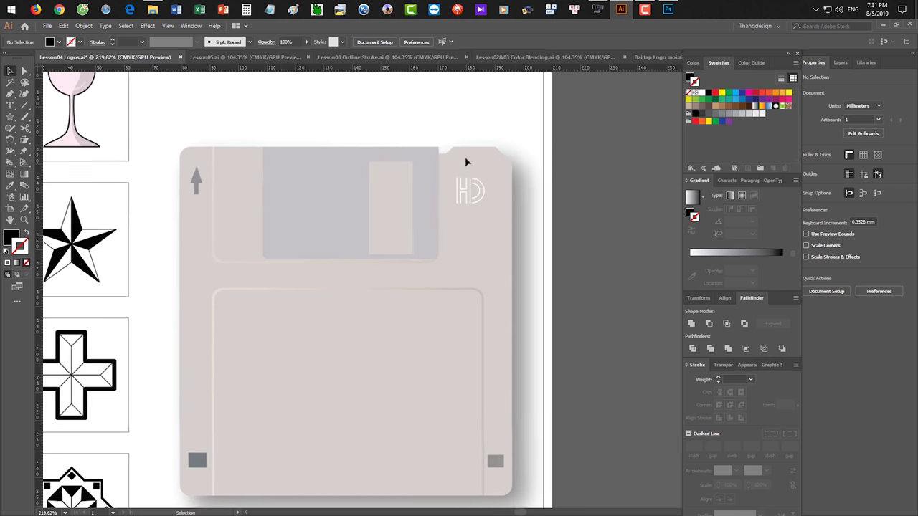
pyautogui.scroll(-1, 470, 396)
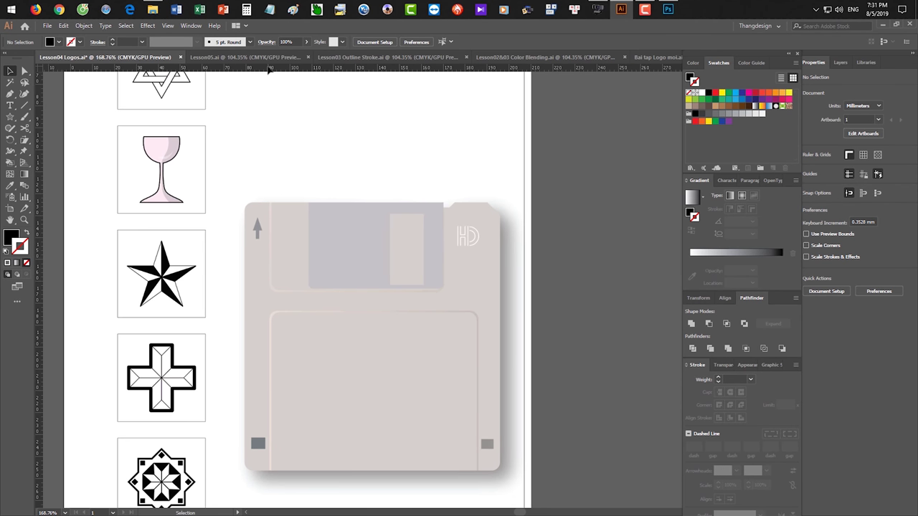
# Try viewing Lesson05.ai in Outline mode, dismiss the preview alerts and return to Lesson04 Logos.ai
pyautogui.click(264, 58)
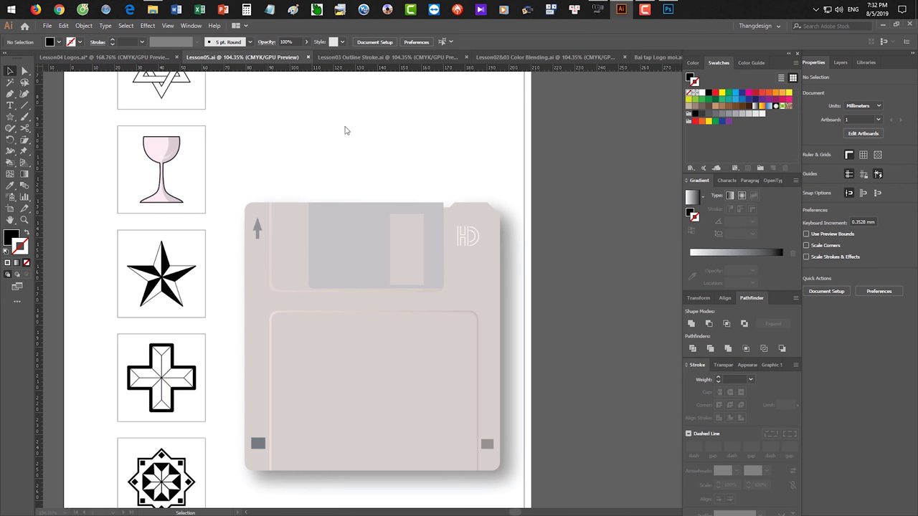
pyautogui.hotkey('ctrl', 'y')
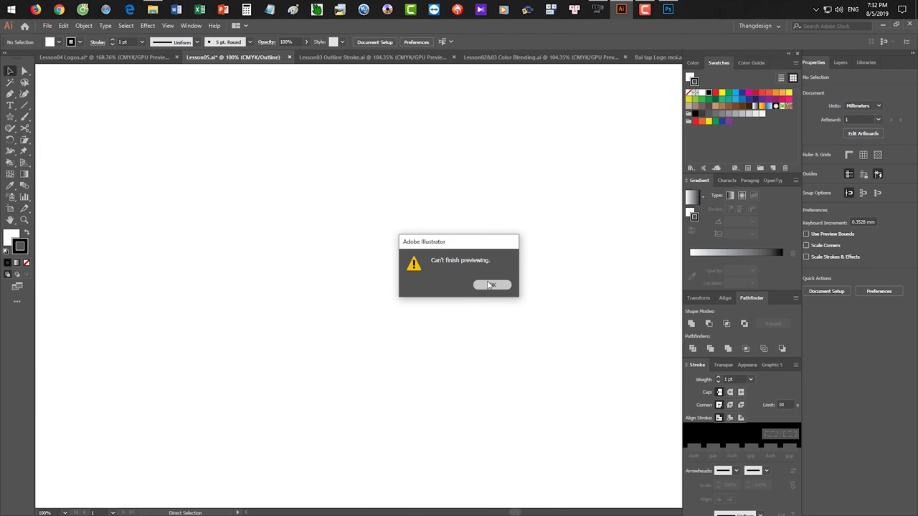
pyautogui.click(479, 285)
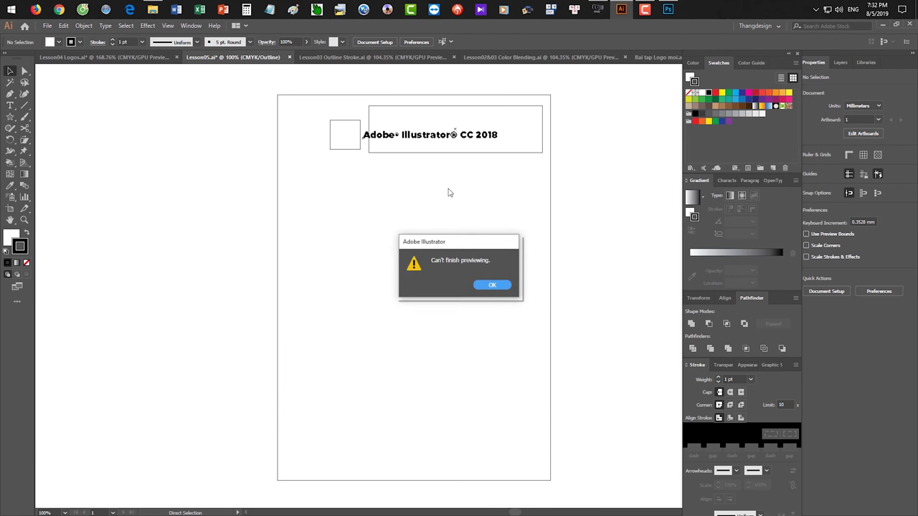
pyautogui.click(488, 285)
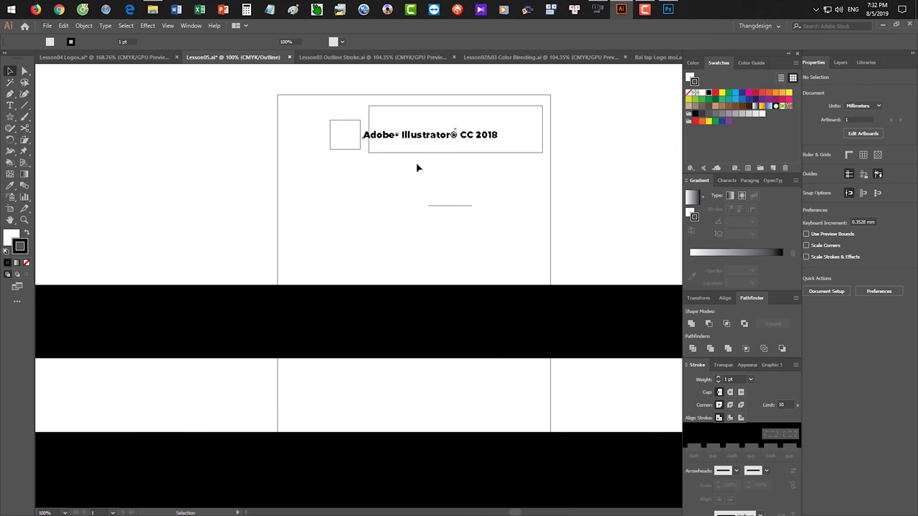
pyautogui.click(121, 59)
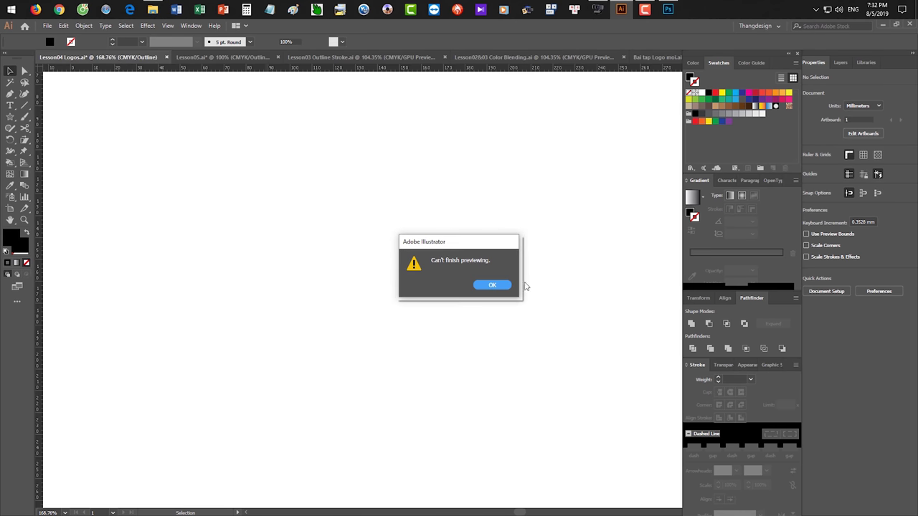
pyautogui.click(492, 285)
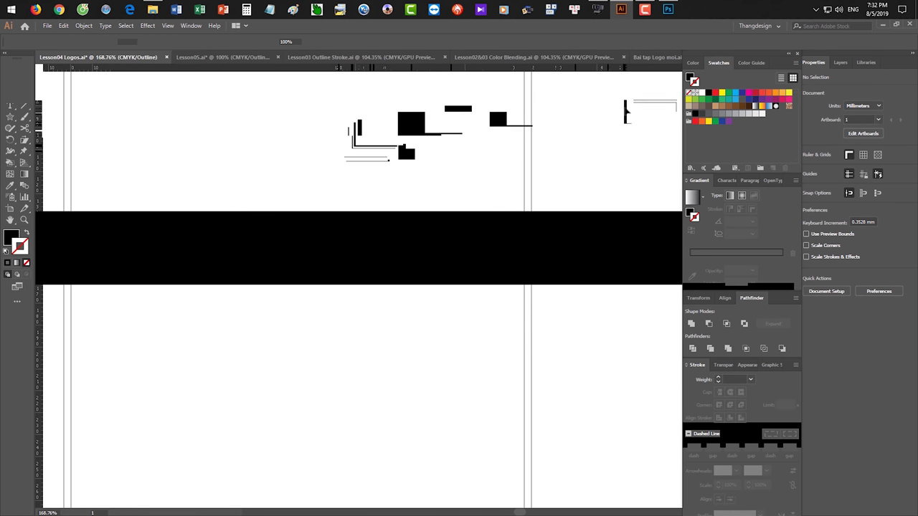
# Close Illustrator, discarding the changes to Lesson04 Logos.ai and Lesson05.ai, and clear the Photoshop window off the desktop
pyautogui.click(909, 26)
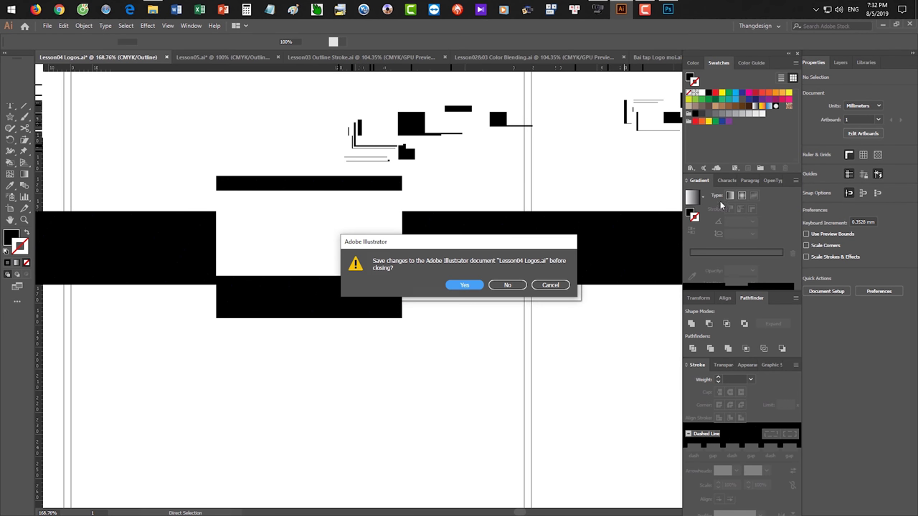
pyautogui.click(504, 286)
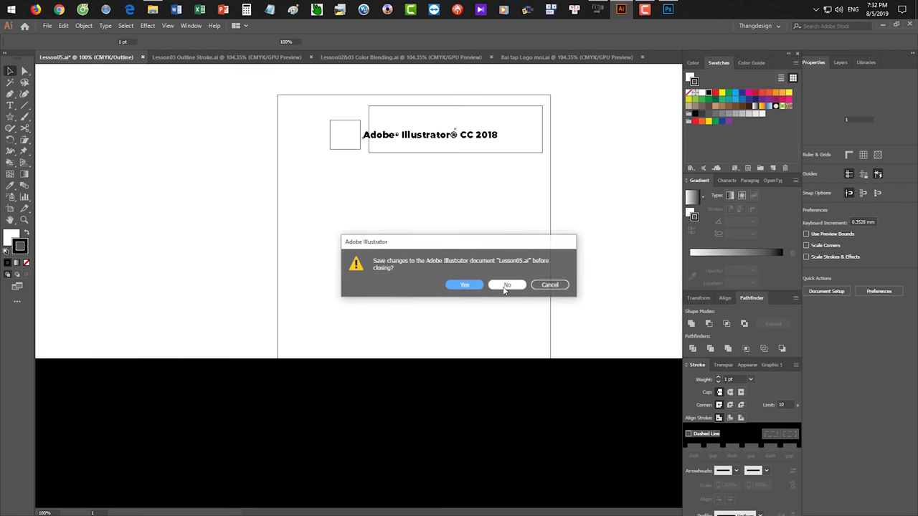
pyautogui.click(510, 286)
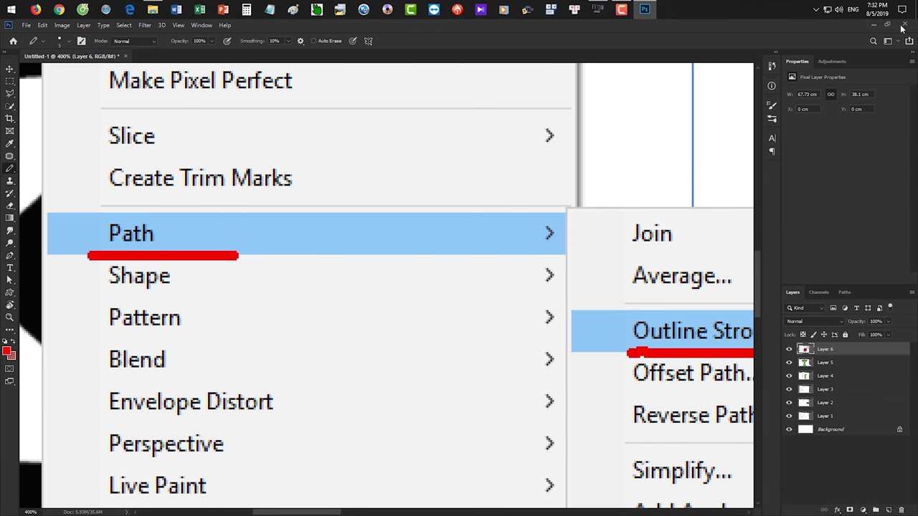
pyautogui.click(904, 25)
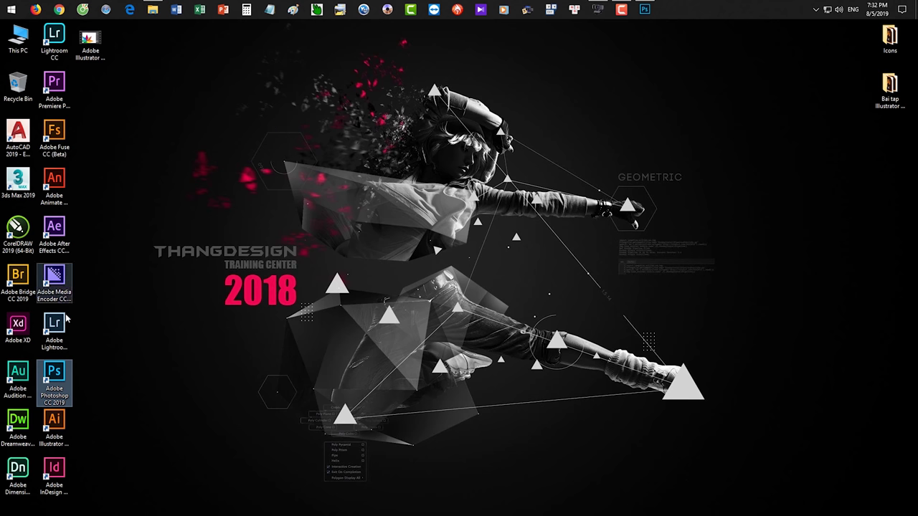
# Relaunch Adobe Illustrator from the desktop
pyautogui.click(56, 425)
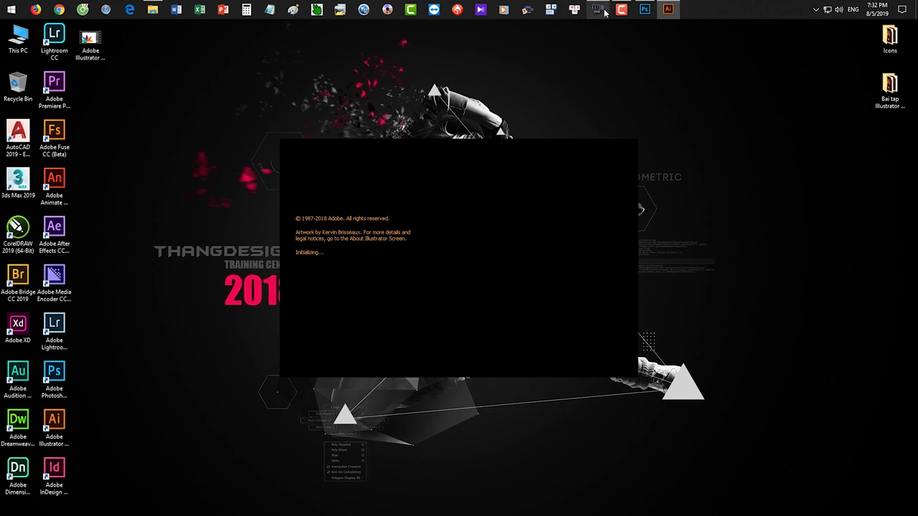
pyautogui.moveTo(604, 12)
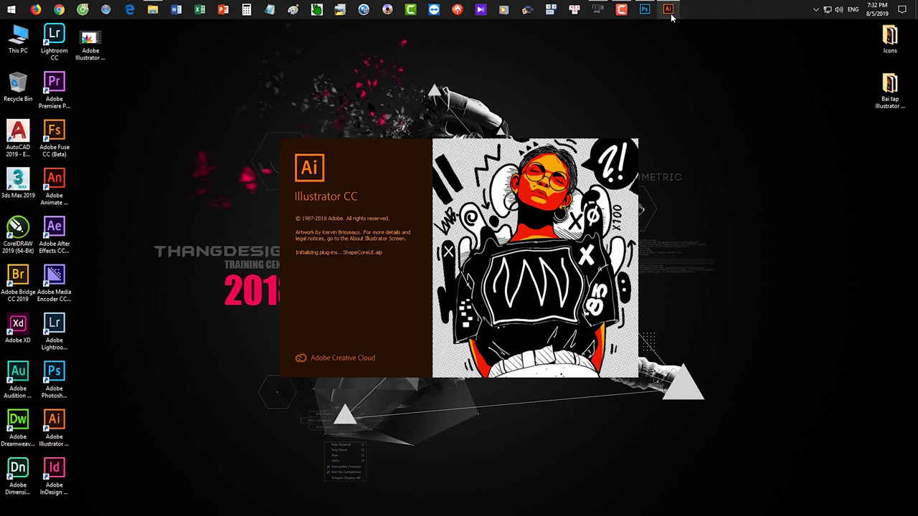
pyautogui.moveTo(664, 15)
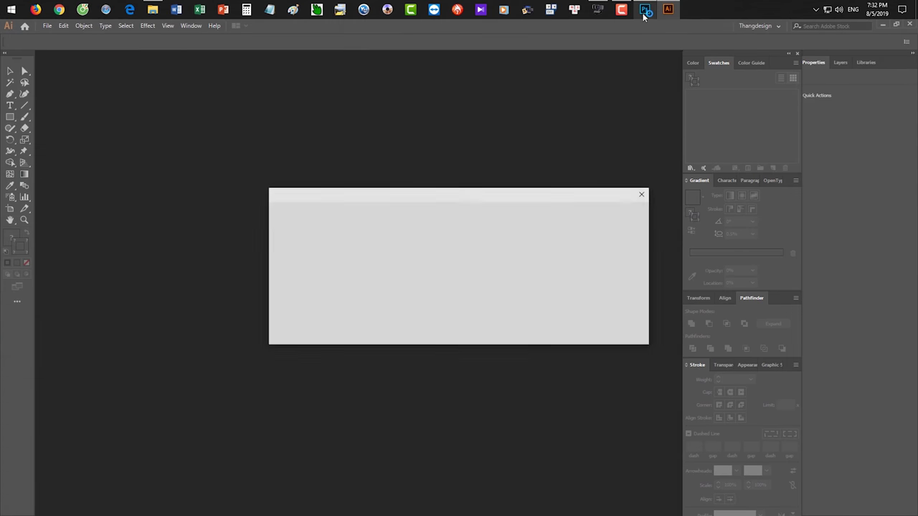
# Open the Lesson05 Illustrator file from the Bai tap Illustrator Co Ban folder
pyautogui.click(153, 9)
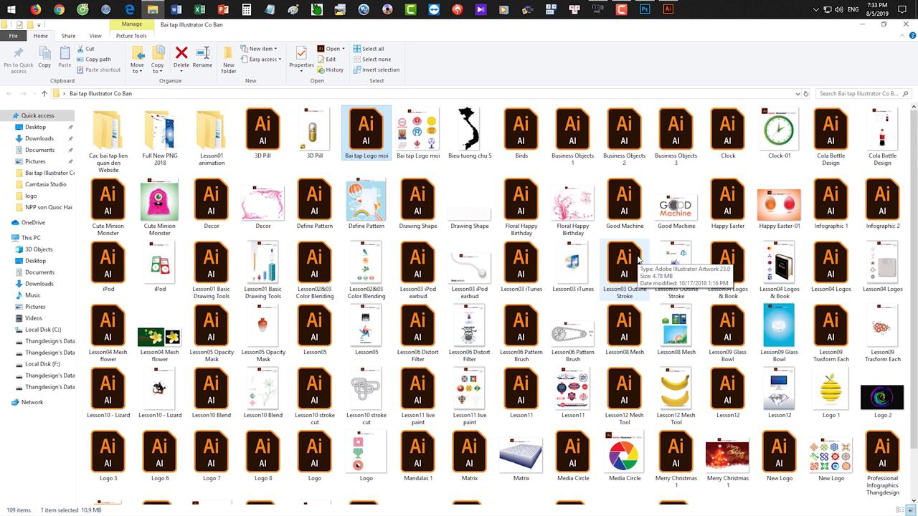
pyautogui.moveTo(758, 311)
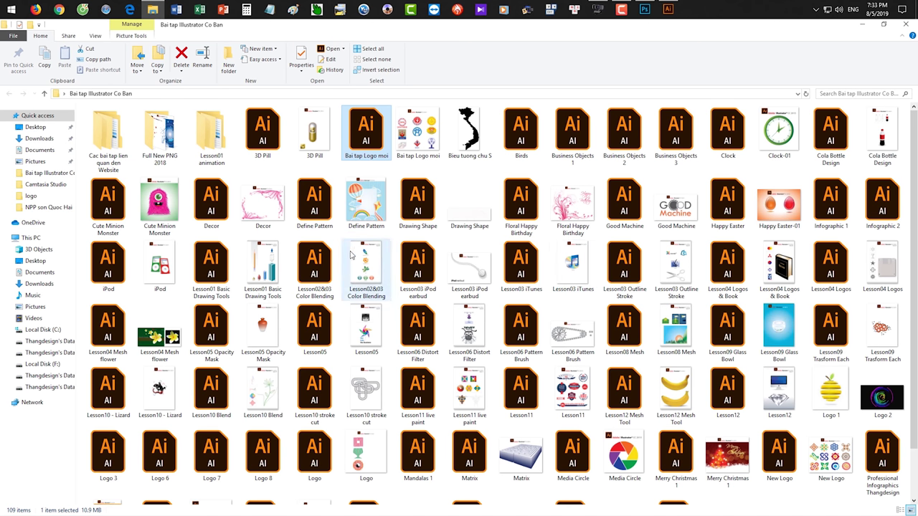
pyautogui.doubleClick(324, 335)
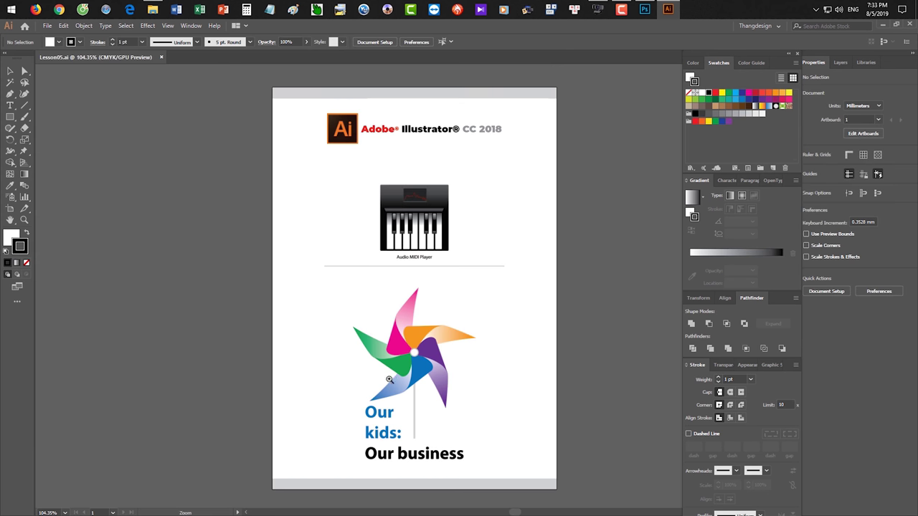
pyautogui.moveTo(375, 372); pyautogui.dragTo(405, 377)
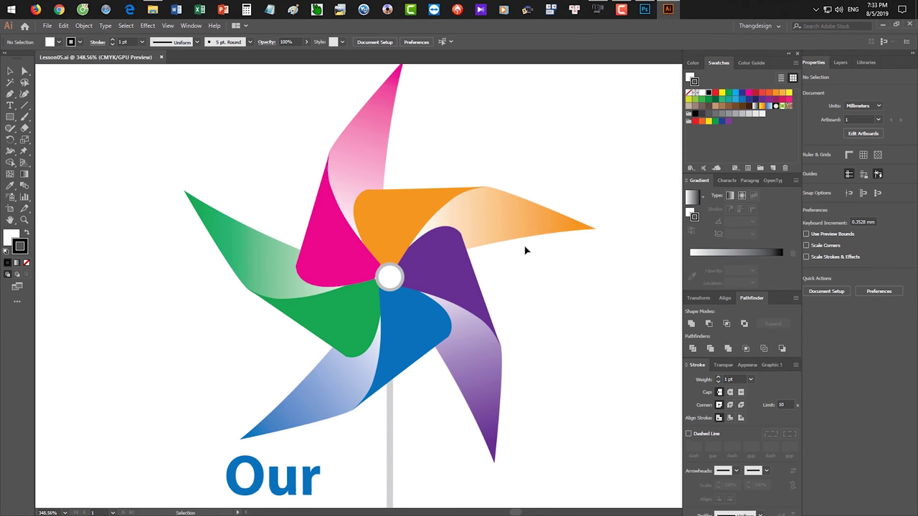
pyautogui.moveTo(472, 241); pyautogui.dragTo(420, 235)
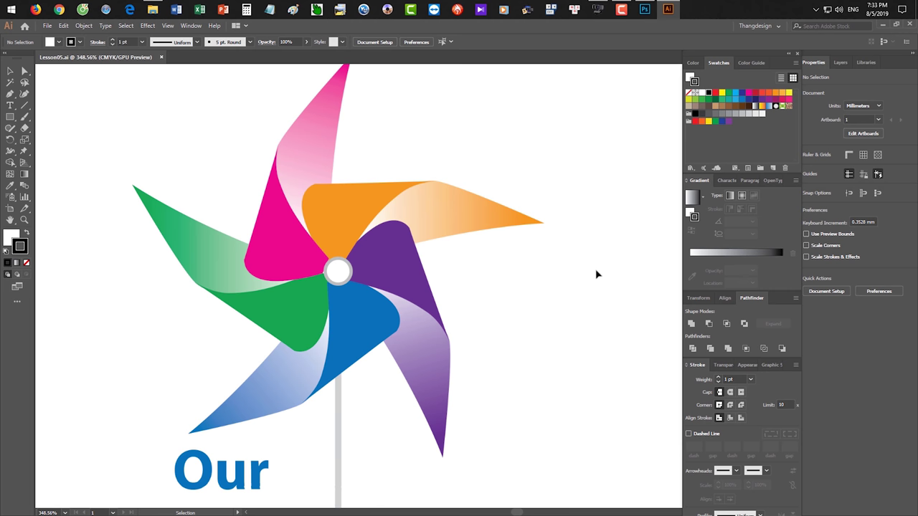
# Examine the shape of the pinwheel's orange blade and the empty area beside it
pyautogui.moveTo(591, 269); pyautogui.dragTo(472, 247)
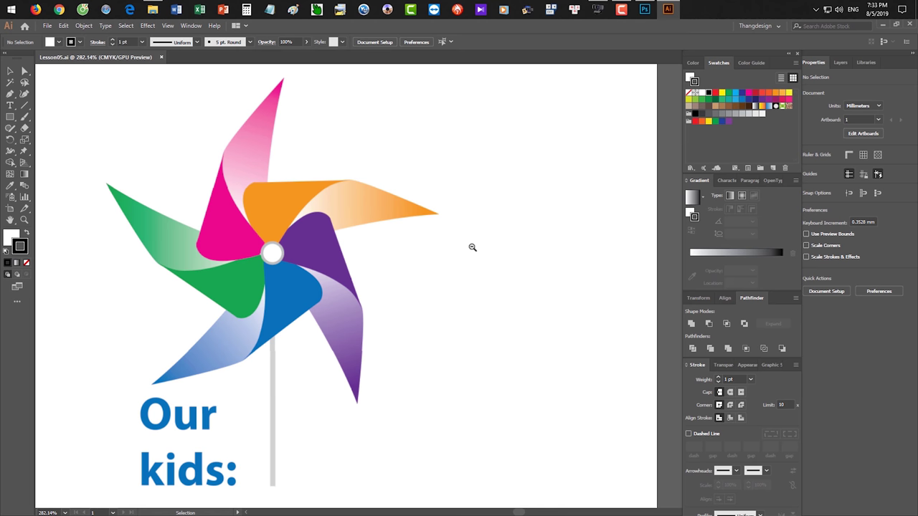
pyautogui.moveTo(488, 252); pyautogui.dragTo(390, 253)
pyautogui.moveTo(338, 215); pyautogui.dragTo(402, 232)
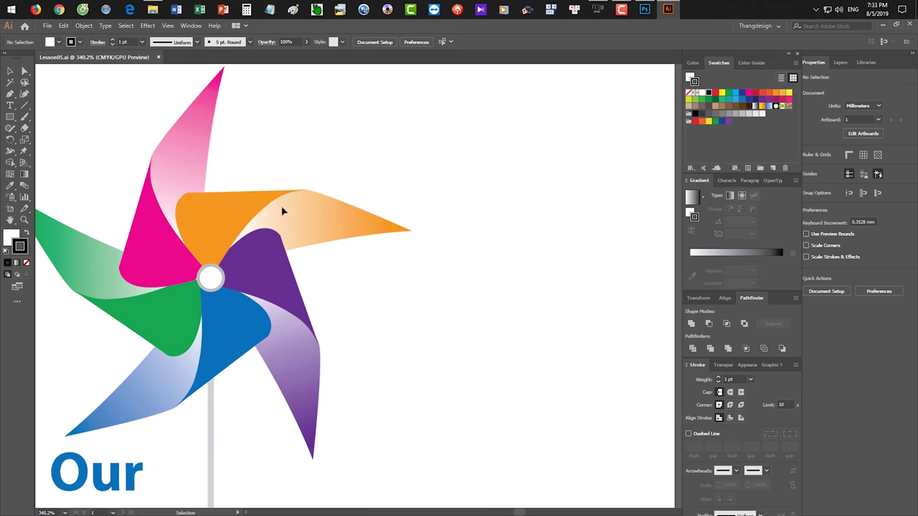
pyautogui.moveTo(418, 320); pyautogui.dragTo(477, 271)
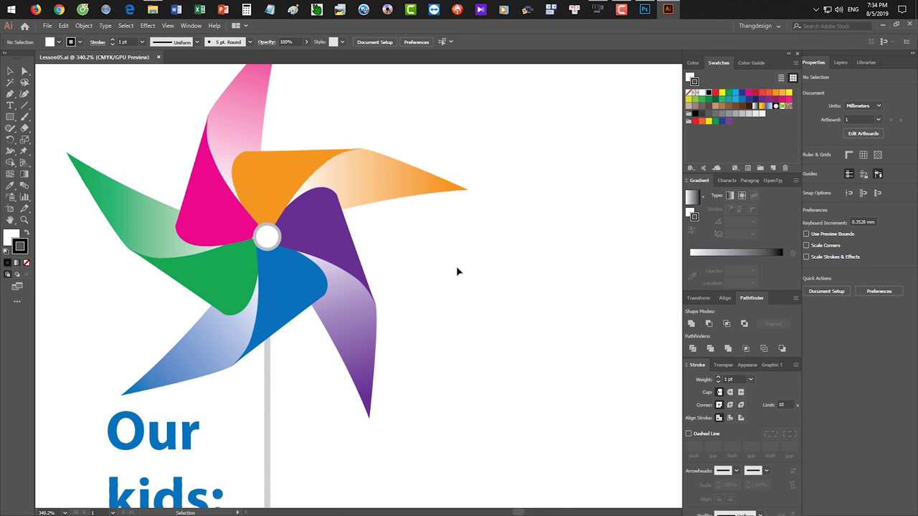
pyautogui.moveTo(406, 189); pyautogui.dragTo(291, 185)
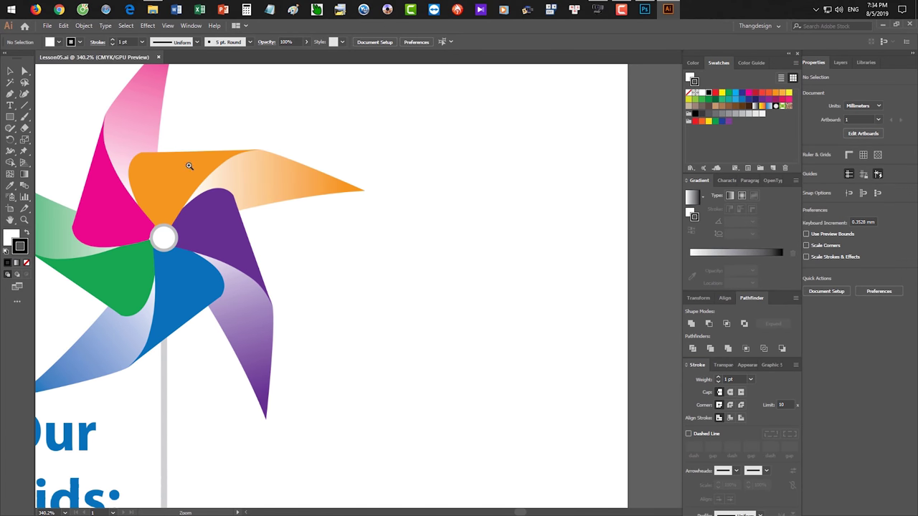
pyautogui.scroll(2, 188, 164)
pyautogui.scroll(-2, 311, 209)
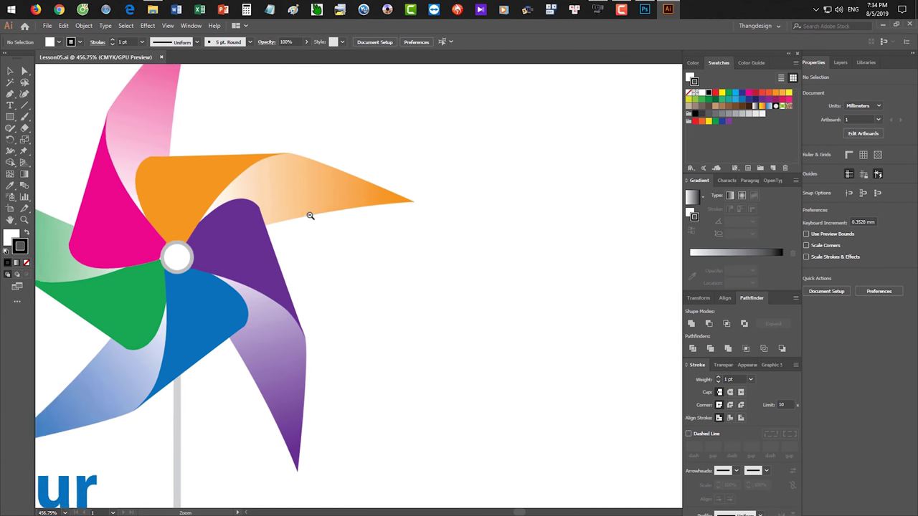
# Draw a triangle about 24 × 20 mm with the Polygon tool in the empty area beside the orange blade
pyautogui.click(11, 117)
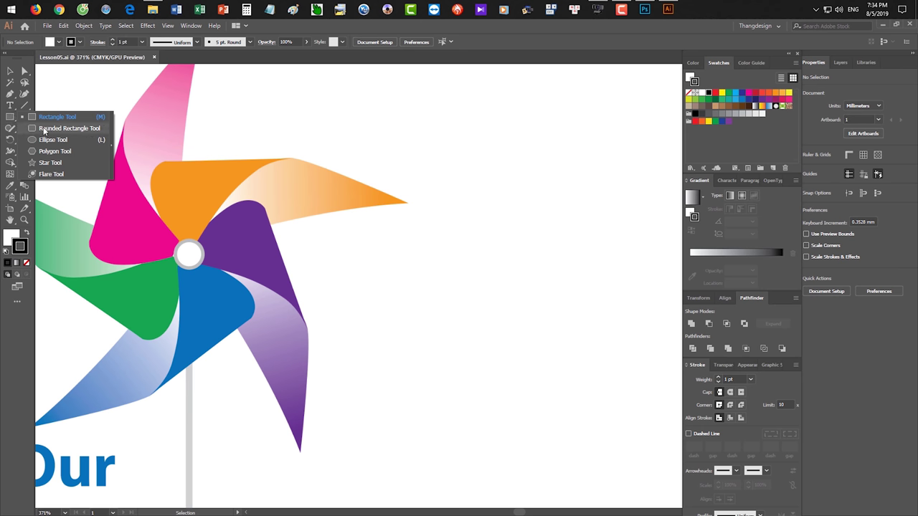
pyautogui.click(50, 151)
pyautogui.moveTo(451, 225)
pyautogui.mouseDown()
pyautogui.moveTo(490, 256)
pyautogui.moveTo(490, 270)
pyautogui.moveTo(508, 259)
pyautogui.moveTo(484, 263)
pyautogui.mouseUp()
pyautogui.press('Down')
pyautogui.press('Down')
pyautogui.press('Down')
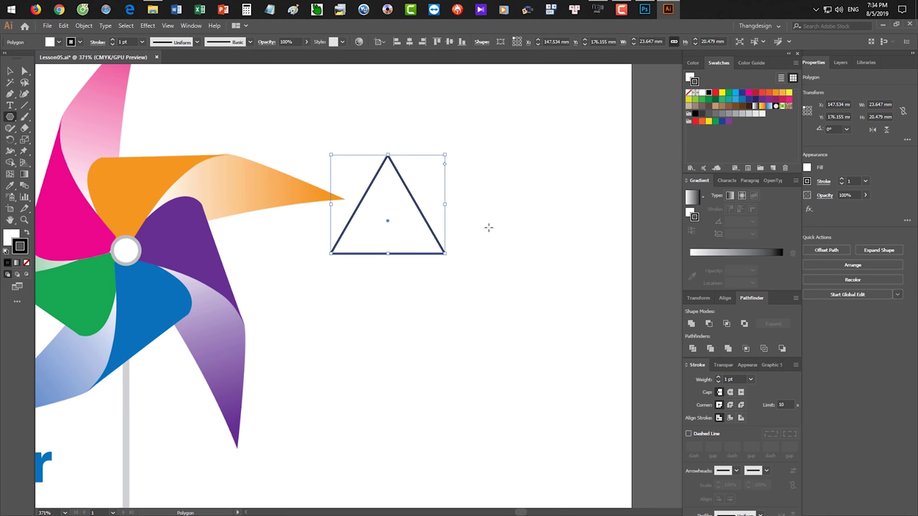
pyautogui.press('v')
pyautogui.click(492, 221)
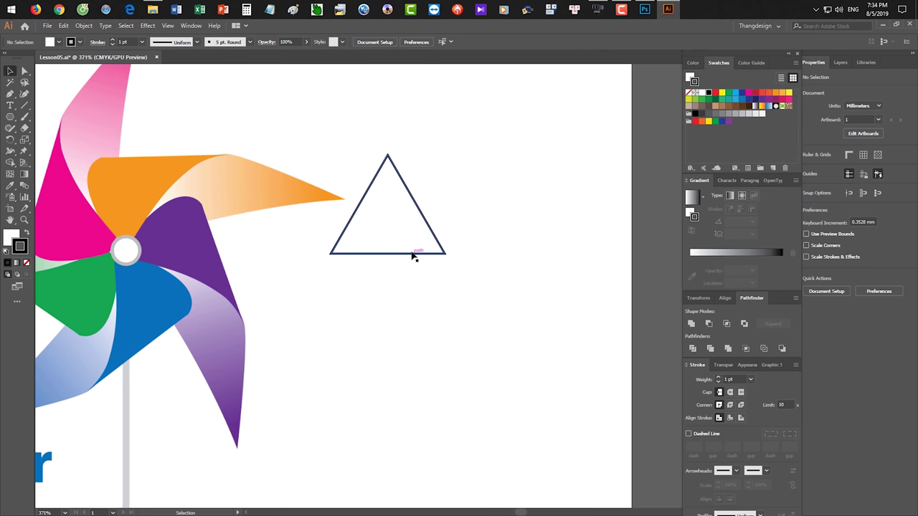
pyautogui.moveTo(415, 254); pyautogui.dragTo(544, 221)
pyautogui.hotkey('alt', 'shift')
pyautogui.hotkey('ctrl', 'z')
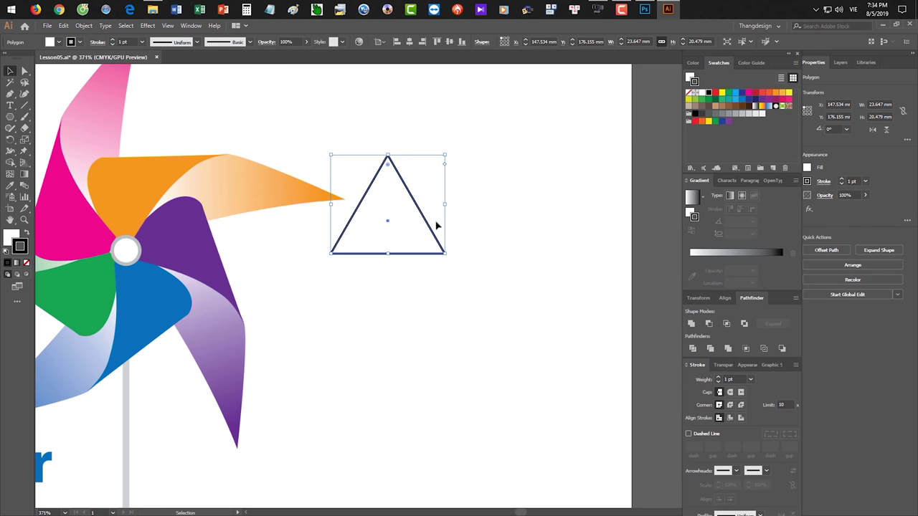
# Place a copy of the triangle to the right of the original and rotate it about 30° so one side stands vertical
pyautogui.moveTo(427, 222); pyautogui.dragTo(549, 201)
pyautogui.click(514, 252)
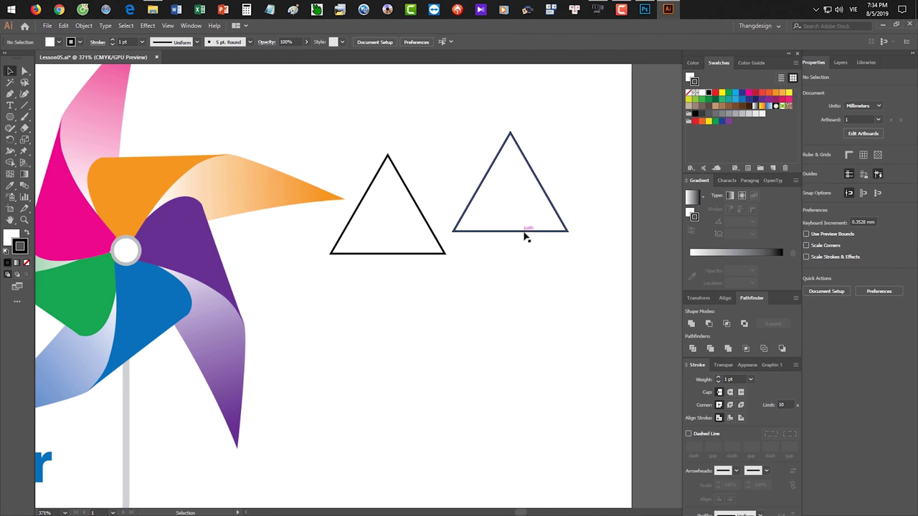
pyautogui.press('r')
pyautogui.moveTo(516, 151); pyautogui.dragTo(499, 160)
pyautogui.press('v')
pyautogui.click(569, 210)
pyautogui.moveTo(579, 202); pyautogui.dragTo(564, 205)
pyautogui.press('space')
pyautogui.moveTo(451, 286); pyautogui.dragTo(449, 311)
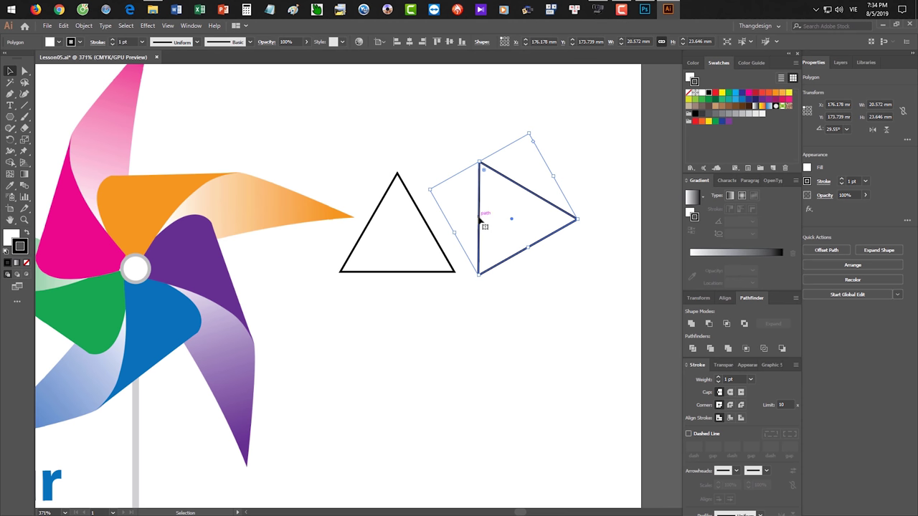
# Lengthen the rotated triangle by moving its vertical side about 18 mm to the left, across the upright triangle
pyautogui.press('a')
pyautogui.moveTo(459, 147); pyautogui.dragTo(488, 298)
pyautogui.moveTo(482, 228); pyautogui.dragTo(393, 226)
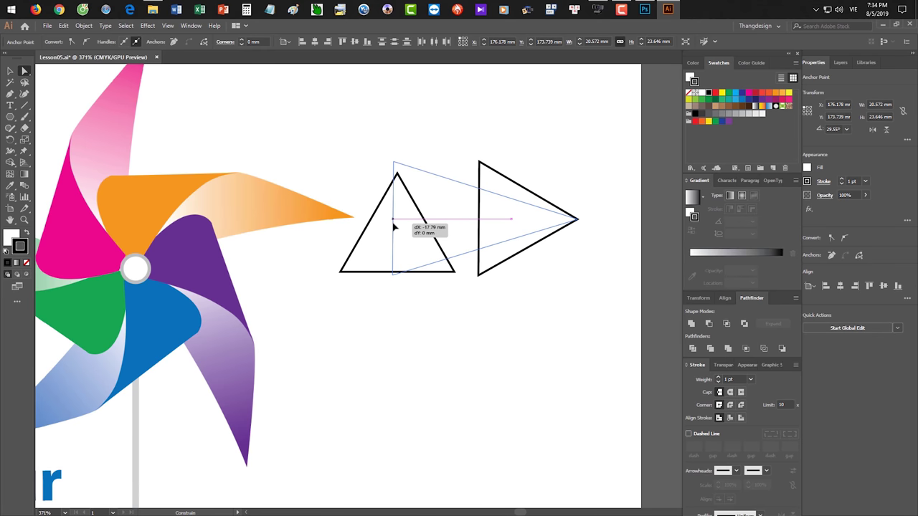
pyautogui.moveTo(393, 226); pyautogui.dragTo(393, 227)
pyautogui.press('v')
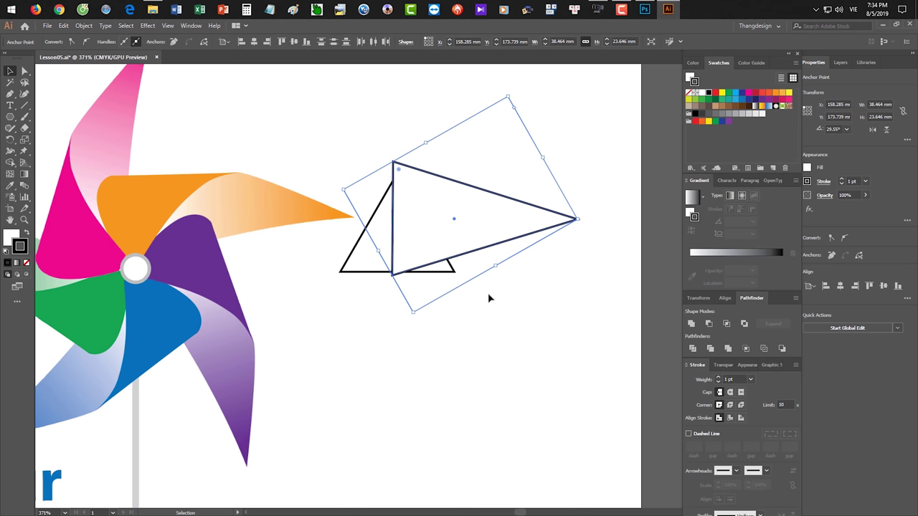
# Remove the fill from both triangles so only their outlines remain
pyautogui.click(488, 294)
pyautogui.moveTo(379, 188); pyautogui.dragTo(423, 219)
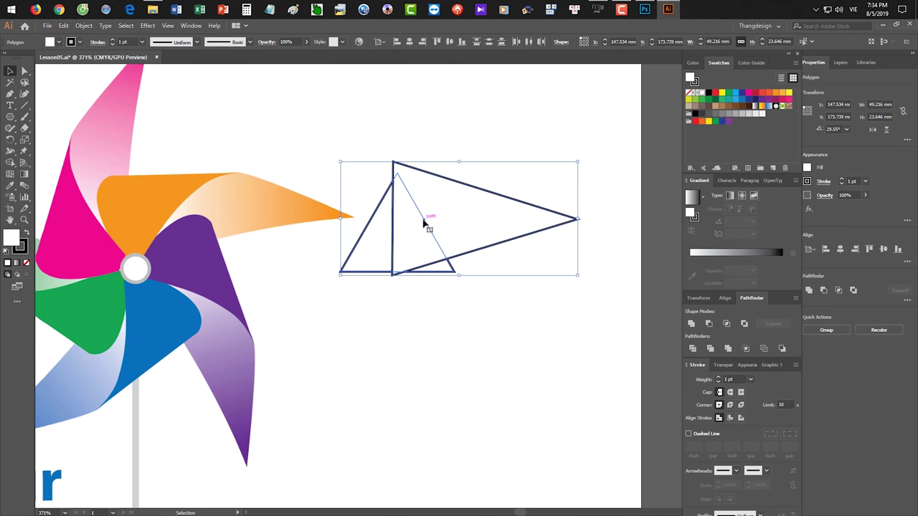
pyautogui.click(510, 309)
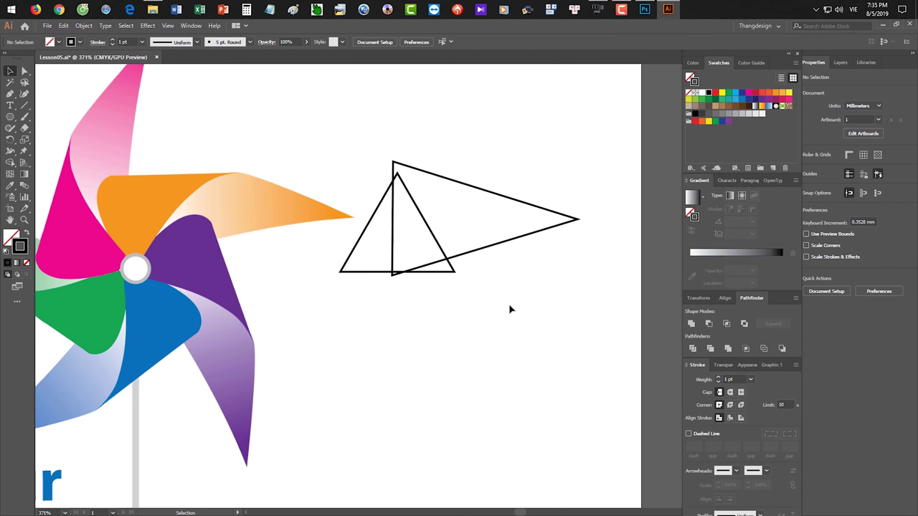
# Move the long triangle's lower corner onto the middle of the upright triangle's base and stretch the upright triangle until both apexes meet
pyautogui.moveTo(479, 252); pyautogui.dragTo(486, 249)
pyautogui.click(493, 284)
pyautogui.click(396, 178)
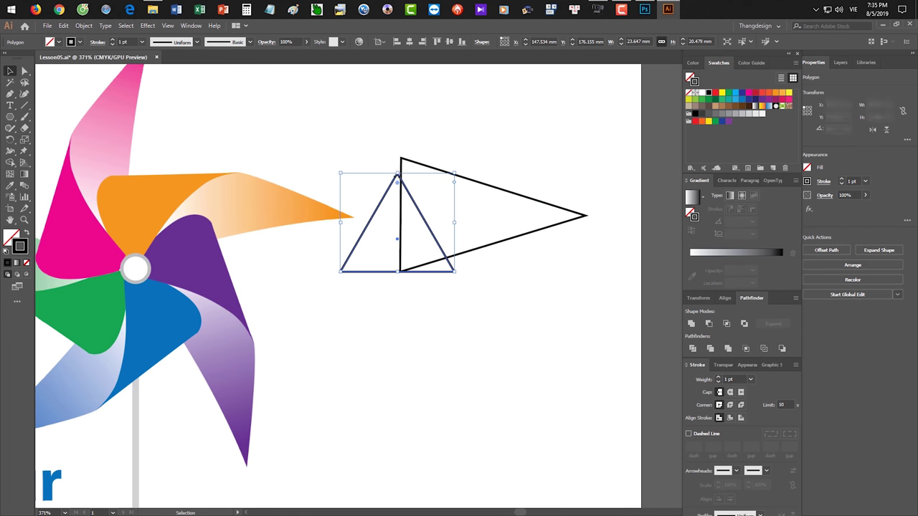
pyautogui.moveTo(396, 173); pyautogui.dragTo(398, 158)
pyautogui.click(473, 266)
pyautogui.click(314, 248)
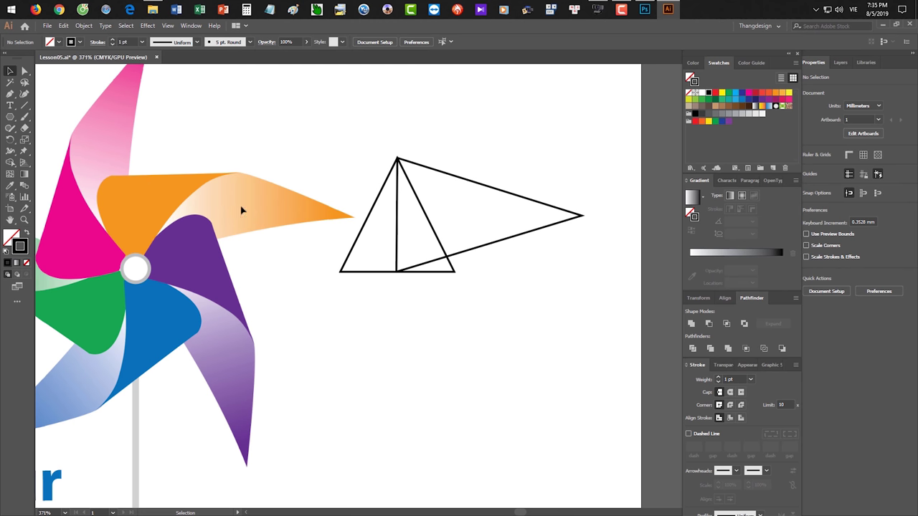
# Select the coinciding apex anchors of both triangles and convert them to smooth points
pyautogui.press('a')
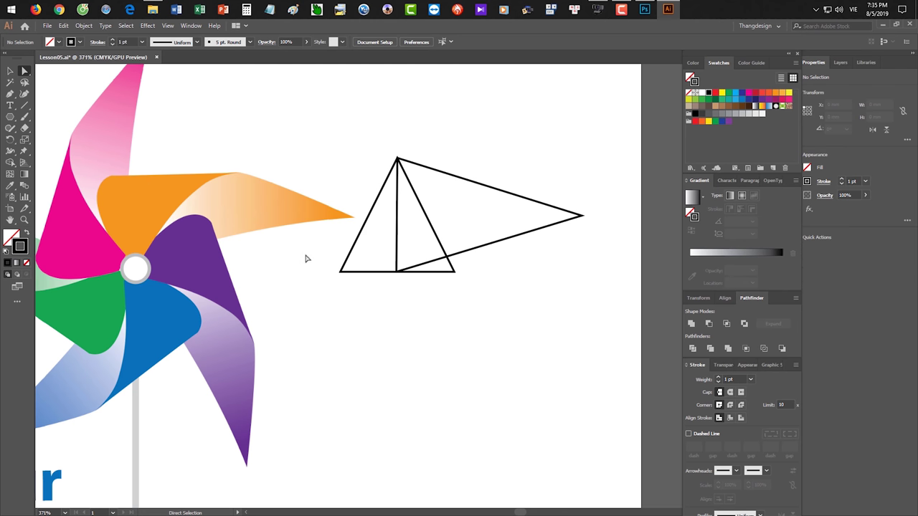
pyautogui.moveTo(306, 258); pyautogui.dragTo(354, 308)
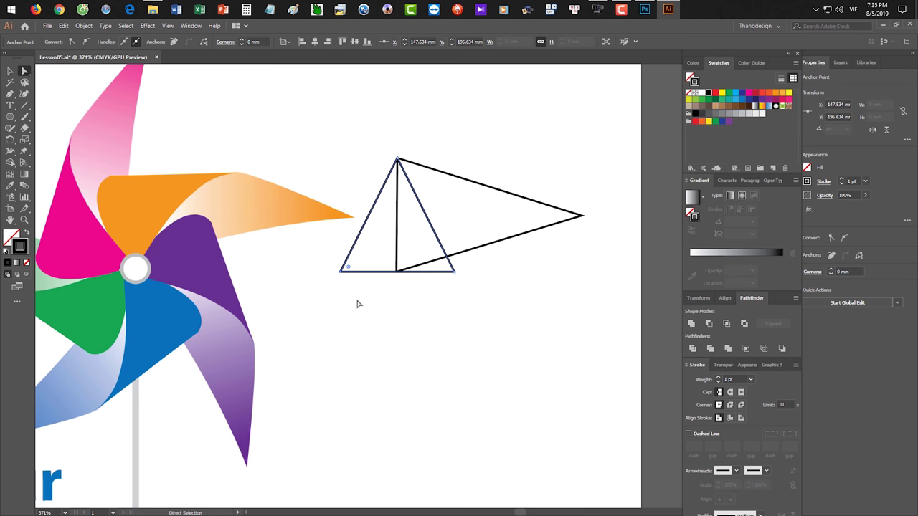
pyautogui.click(378, 168)
pyautogui.click(398, 159)
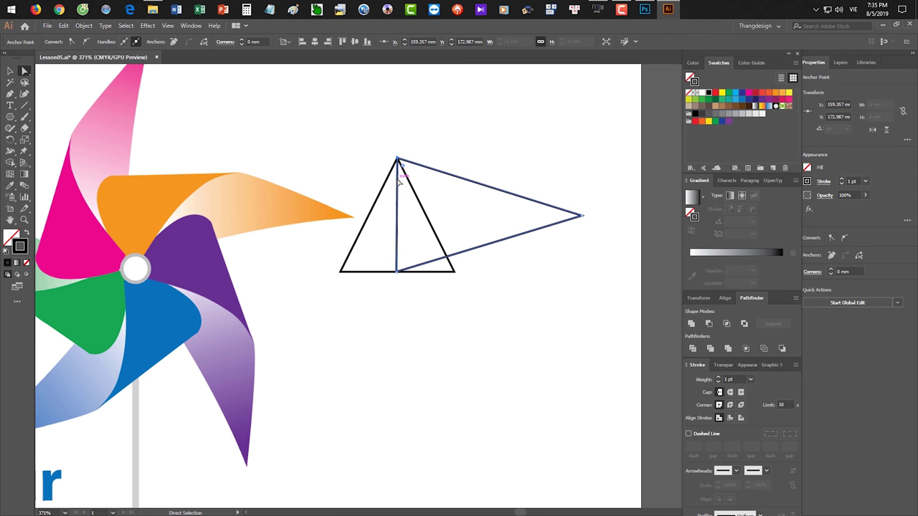
pyautogui.moveTo(381, 147); pyautogui.dragTo(407, 163)
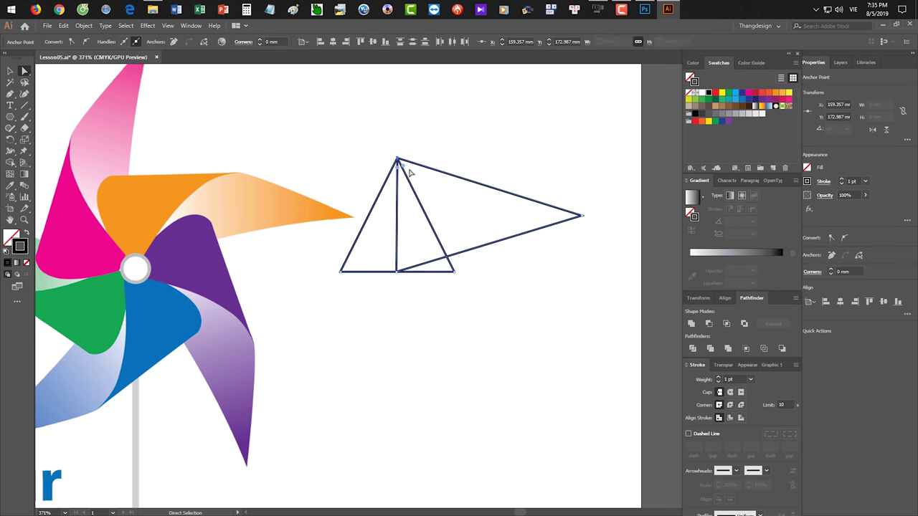
pyautogui.click(87, 43)
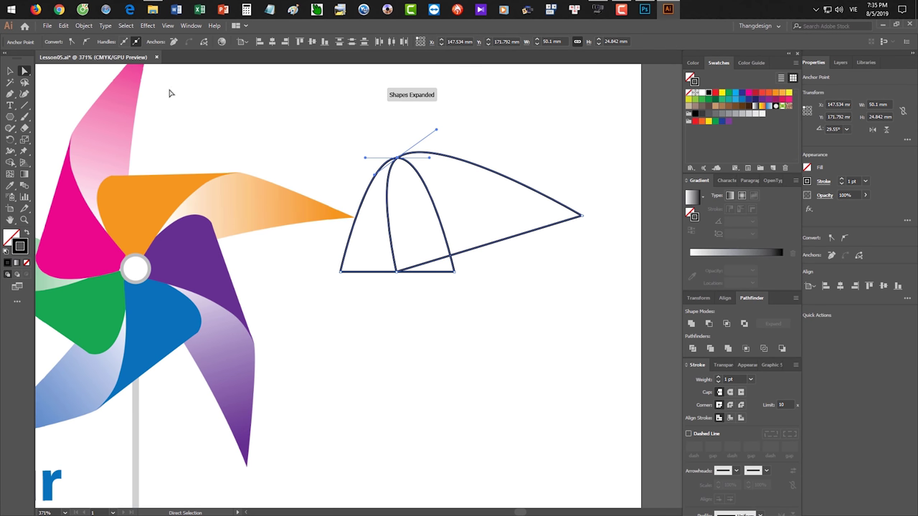
# Level the handles of the long shape's apex anchor so its upper edge leaves the apex horizontally
pyautogui.click(448, 302)
pyautogui.click(403, 154)
pyautogui.moveTo(438, 131); pyautogui.dragTo(447, 172)
pyautogui.click(405, 162)
pyautogui.click(404, 161)
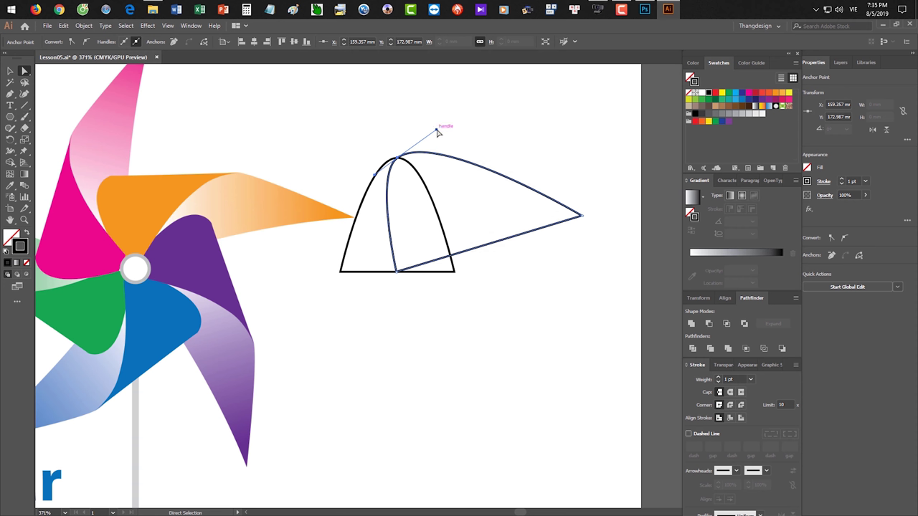
pyautogui.moveTo(439, 131); pyautogui.dragTo(506, 156)
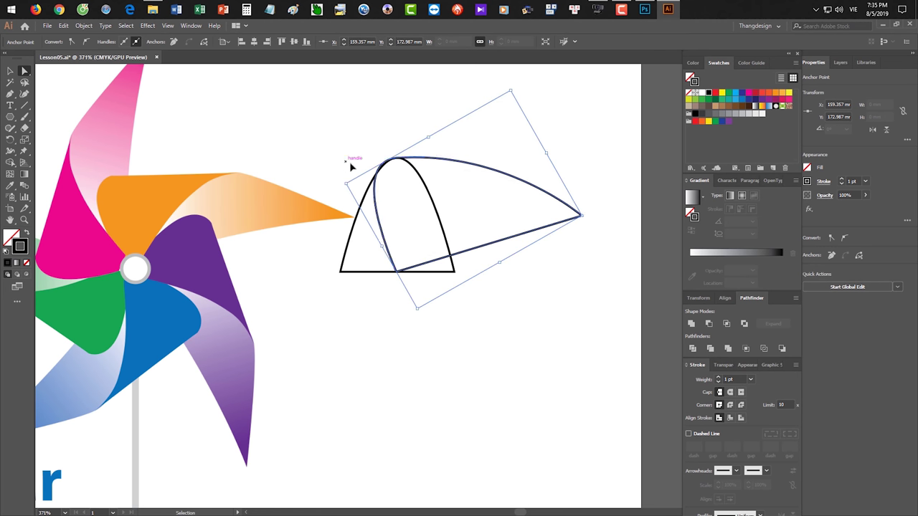
# Extend the upright shape's left apex handle to round its left side, and make its lower-right corner smooth with a horizontal handle
pyautogui.click(352, 240)
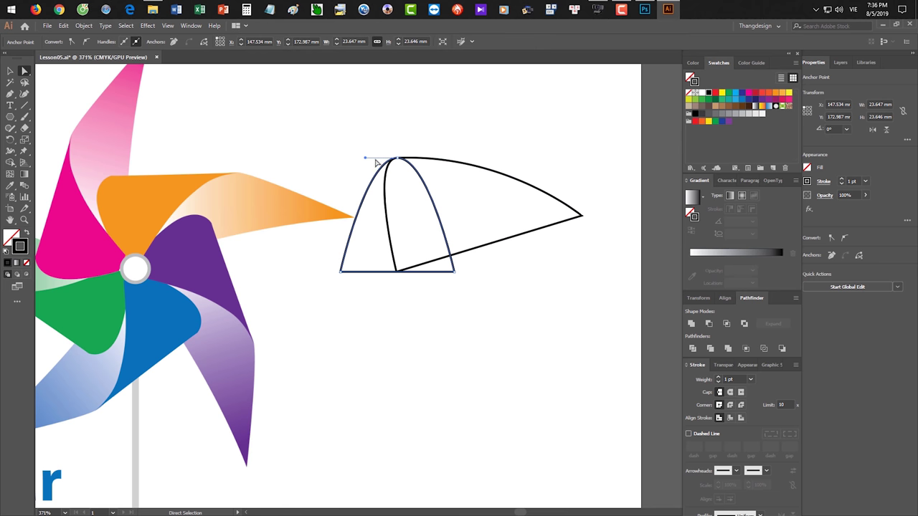
pyautogui.moveTo(365, 157); pyautogui.dragTo(340, 160)
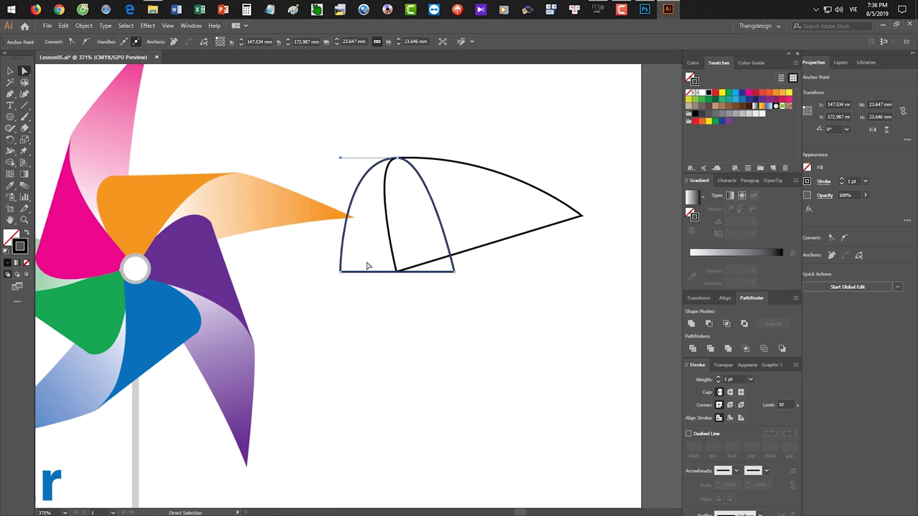
pyautogui.click(453, 271)
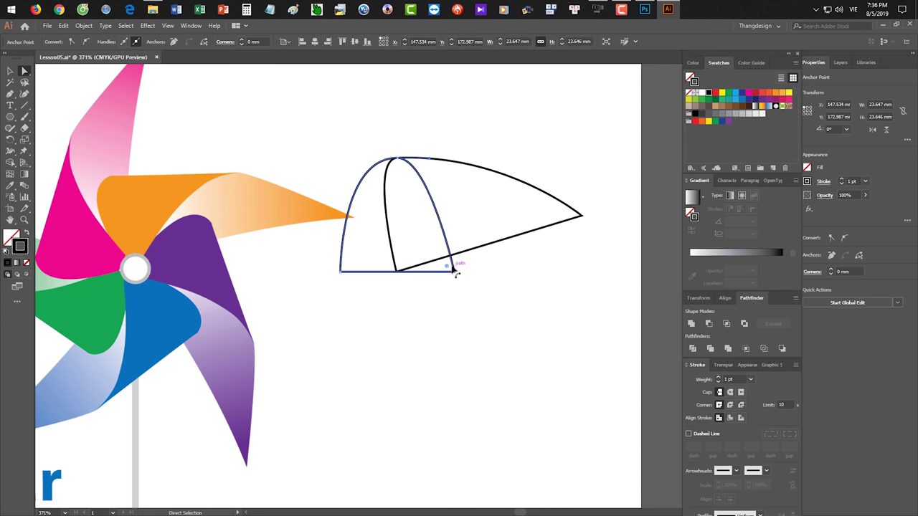
pyautogui.click(85, 41)
pyautogui.moveTo(436, 296); pyautogui.dragTo(486, 272)
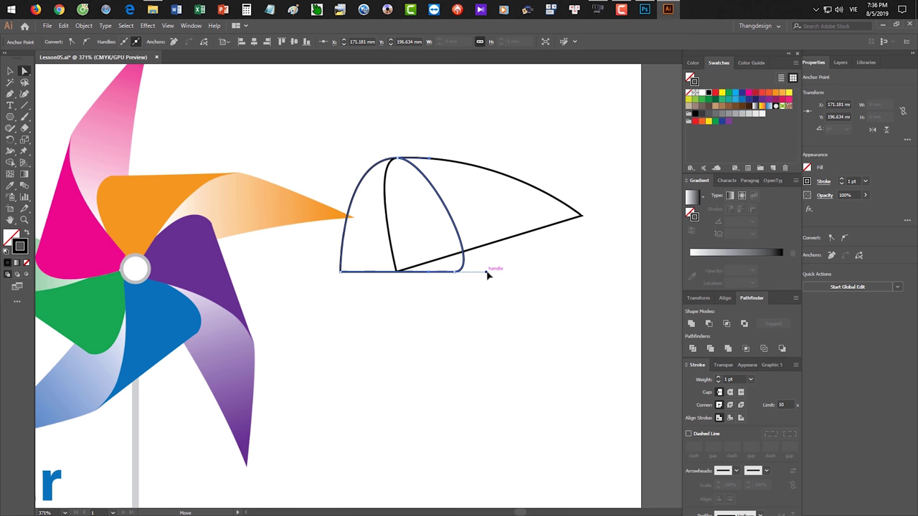
pyautogui.moveTo(487, 273); pyautogui.dragTo(455, 250)
pyautogui.hotkey('alt', 'shift')
pyautogui.hotkey('ctrl', 'z')
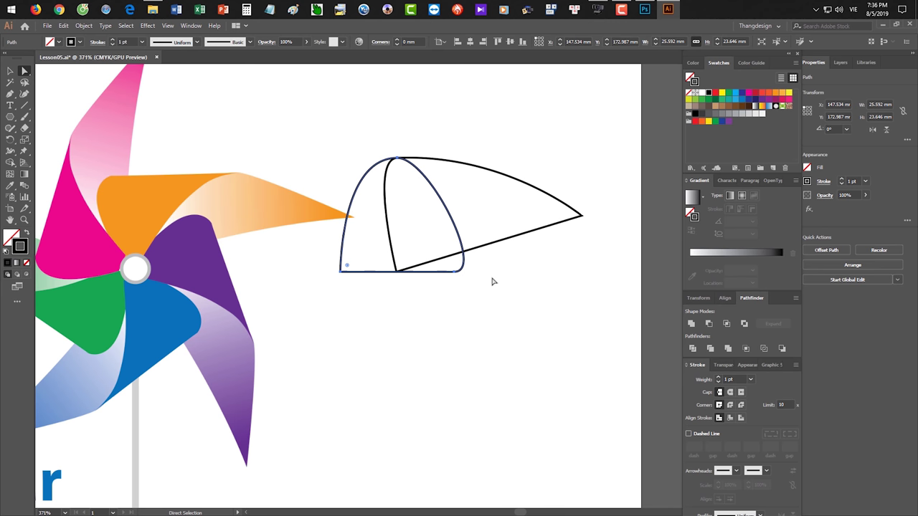
# Compare the two outlines with the rounded corner of the pinwheel's orange blade
pyautogui.press('v')
pyautogui.click(547, 283)
pyautogui.click(526, 295)
pyautogui.press('space')
pyautogui.moveTo(509, 291); pyautogui.dragTo(403, 226)
pyautogui.moveTo(371, 194); pyautogui.dragTo(360, 172)
pyautogui.click(382, 149)
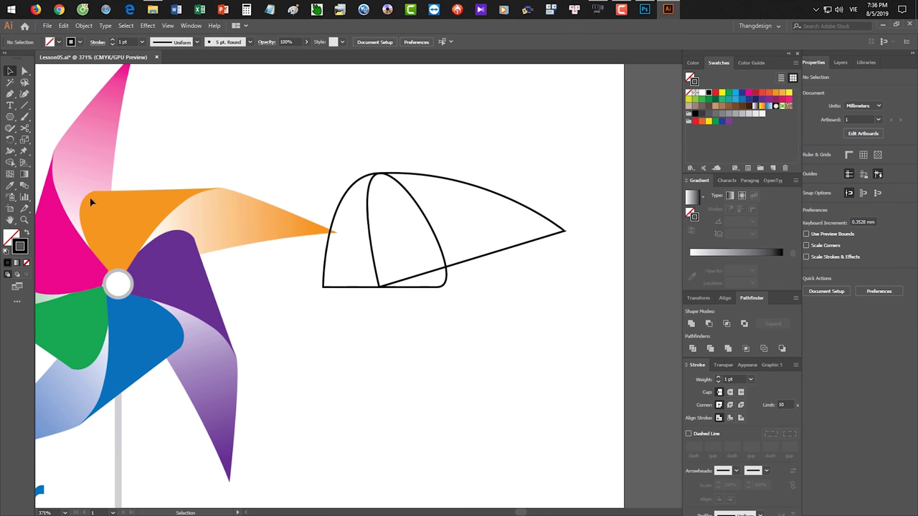
pyautogui.click(389, 175)
pyautogui.click(392, 151)
pyautogui.press('a')
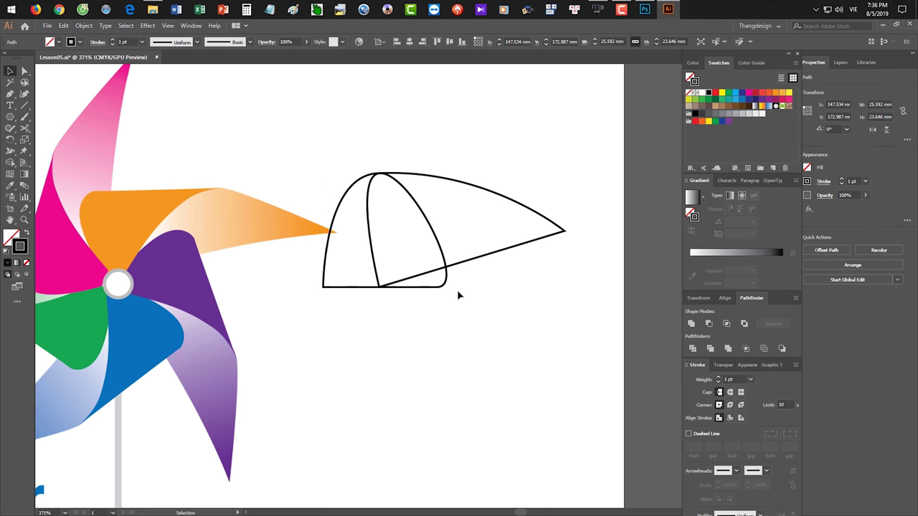
pyautogui.click(439, 287)
pyautogui.moveTo(439, 288); pyautogui.dragTo(471, 287)
pyautogui.hotkey('ctrl', 'z')
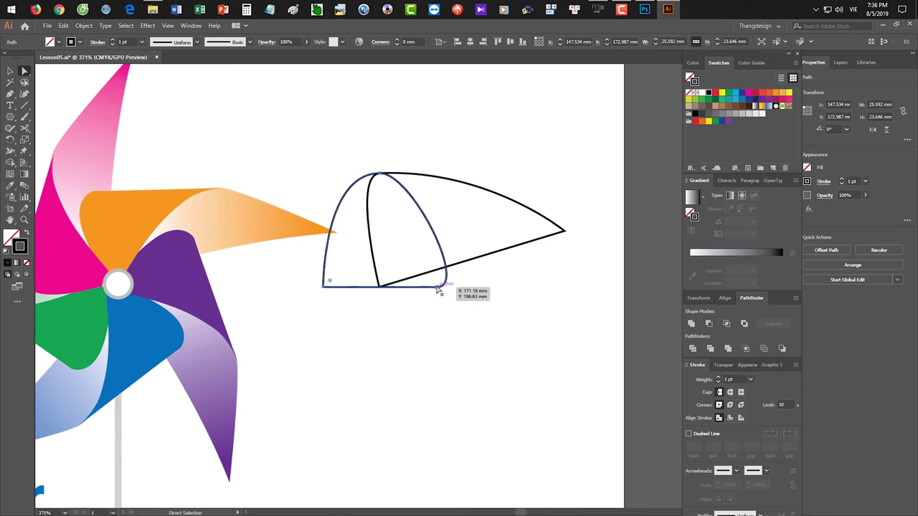
# Enable handles for multiple selected anchors and tilt the upright shape's lower-right anchor handles diagonally to curve its base outward
pyautogui.click(437, 289)
pyautogui.moveTo(427, 288); pyautogui.dragTo(529, 318)
pyautogui.click(478, 316)
pyautogui.click(451, 286)
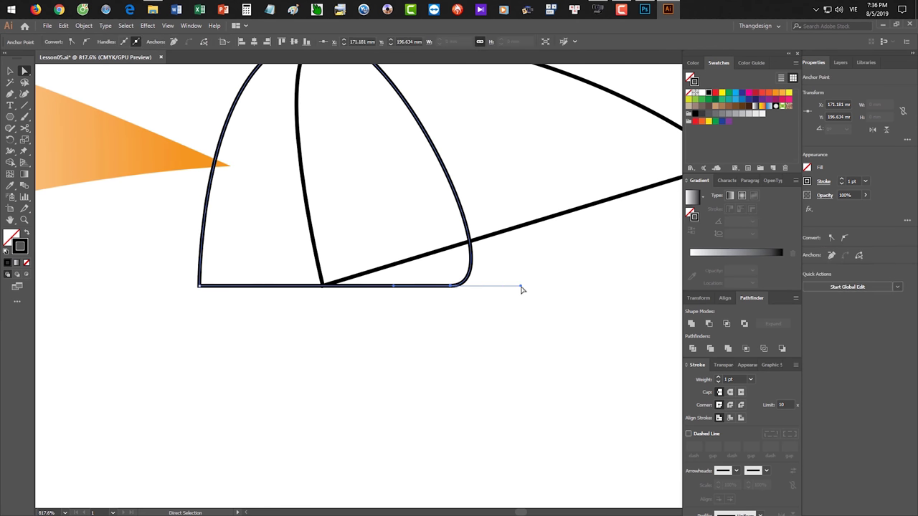
pyautogui.moveTo(522, 288); pyautogui.dragTo(519, 292)
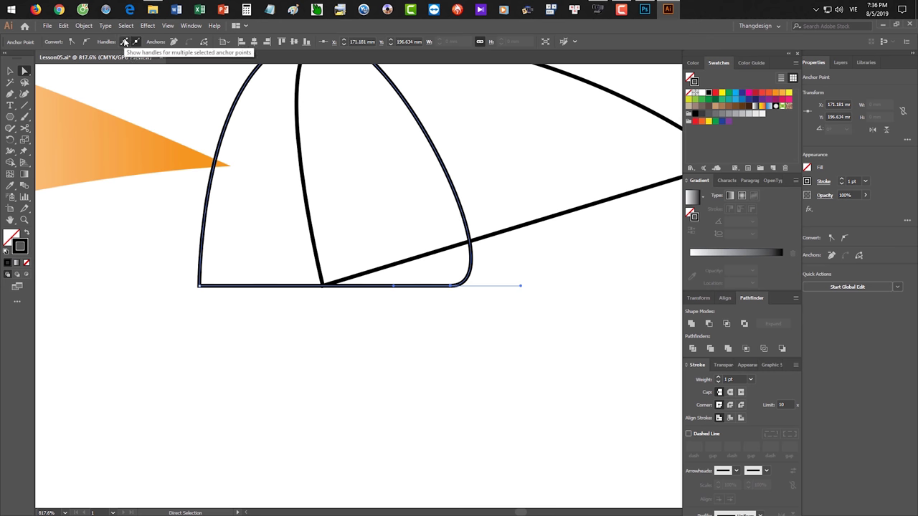
pyautogui.click(124, 42)
pyautogui.moveTo(521, 286); pyautogui.dragTo(474, 314)
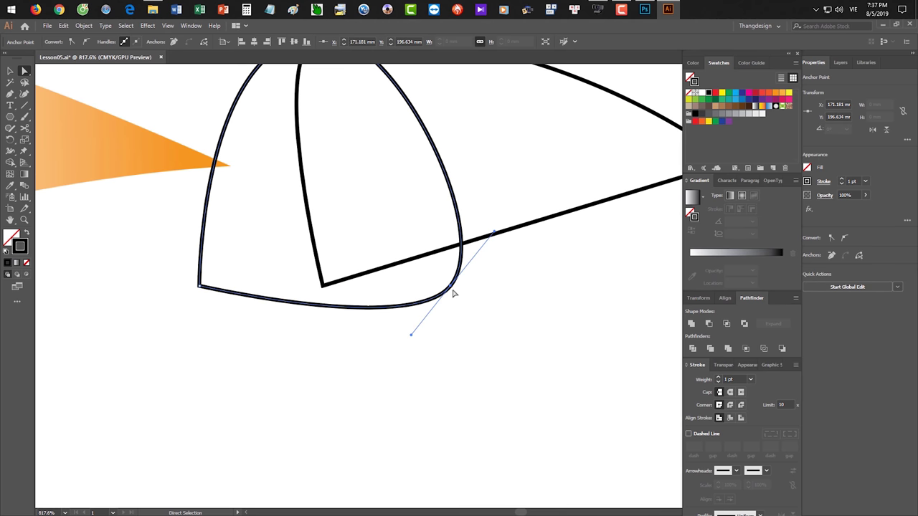
# Hide handles for multiple selected anchors and try moving the upper handle of the upright shape's lower-right anchor outward
pyautogui.click(137, 42)
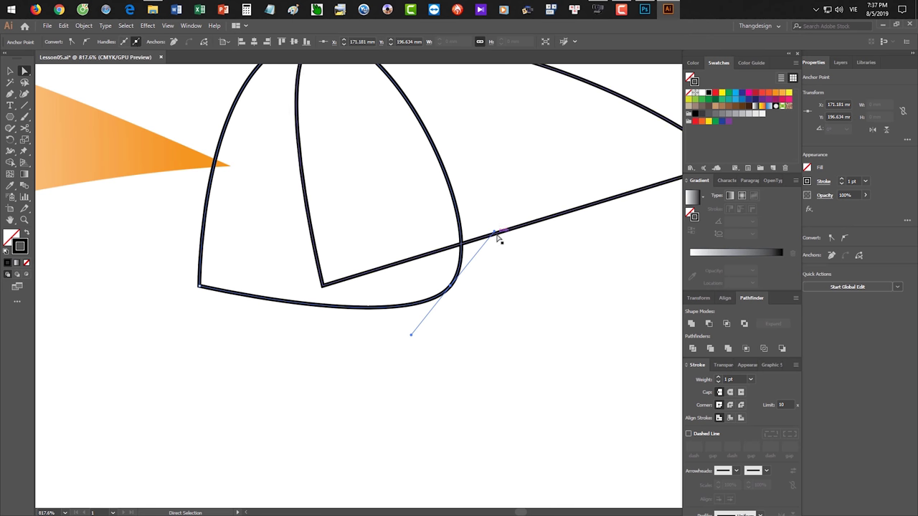
pyautogui.moveTo(495, 233); pyautogui.dragTo(533, 275)
pyautogui.hotkey('ctrl', 'z')
pyautogui.hotkey('ctrl', 'z')
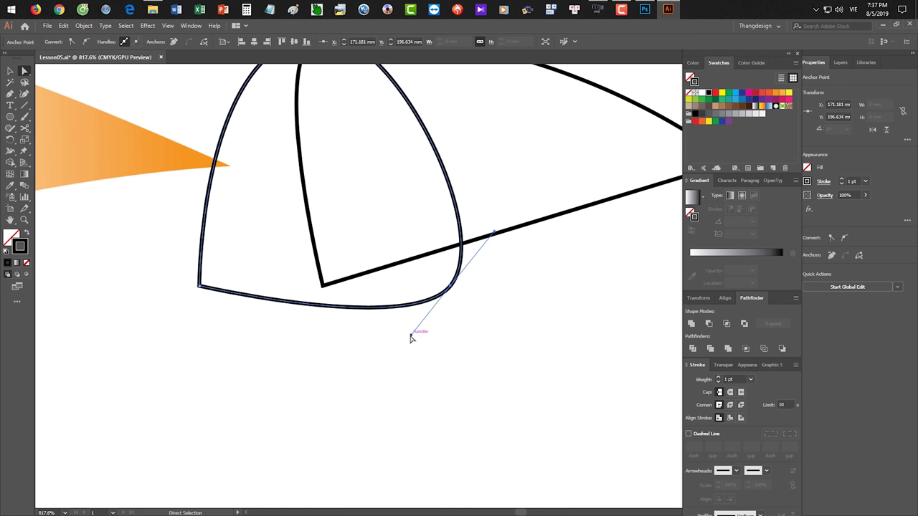
# Try swinging the lower handle of the upright shape's lower-right anchor up toward the base line
pyautogui.moveTo(410, 336); pyautogui.dragTo(393, 293)
pyautogui.hotkey('ctrl', 'z')
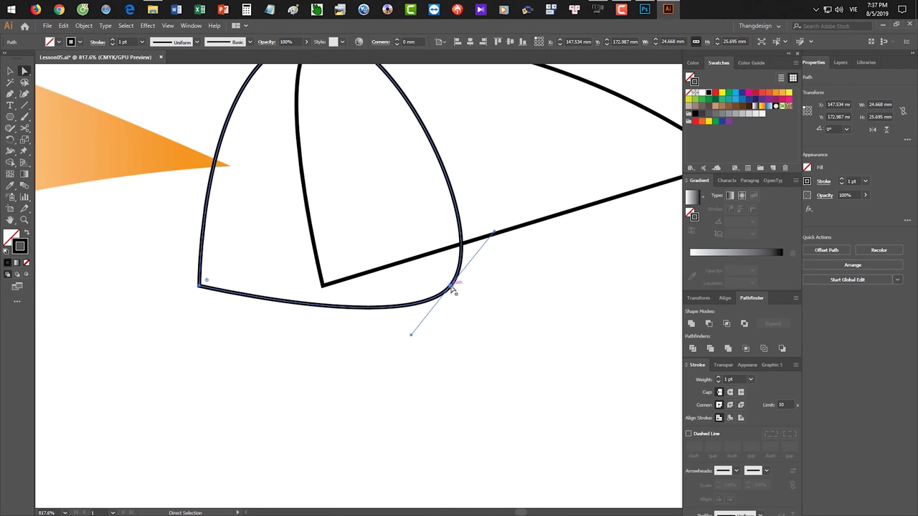
pyautogui.click(451, 286)
pyautogui.moveTo(411, 334); pyautogui.dragTo(386, 295)
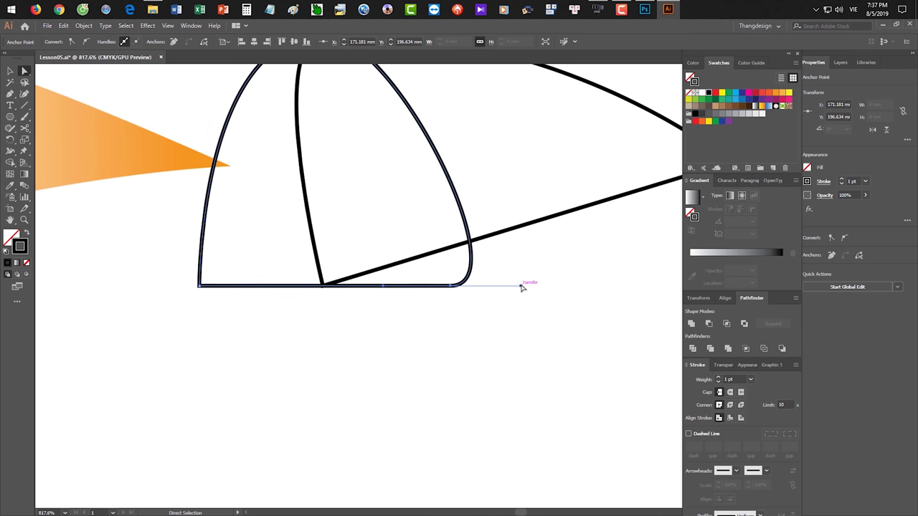
# Try raising the right handle of the upright shape's lower-right anchor to tilt both handles and bulge the base
pyautogui.click(471, 303)
pyautogui.click(452, 288)
pyautogui.moveTo(521, 285); pyautogui.dragTo(512, 256)
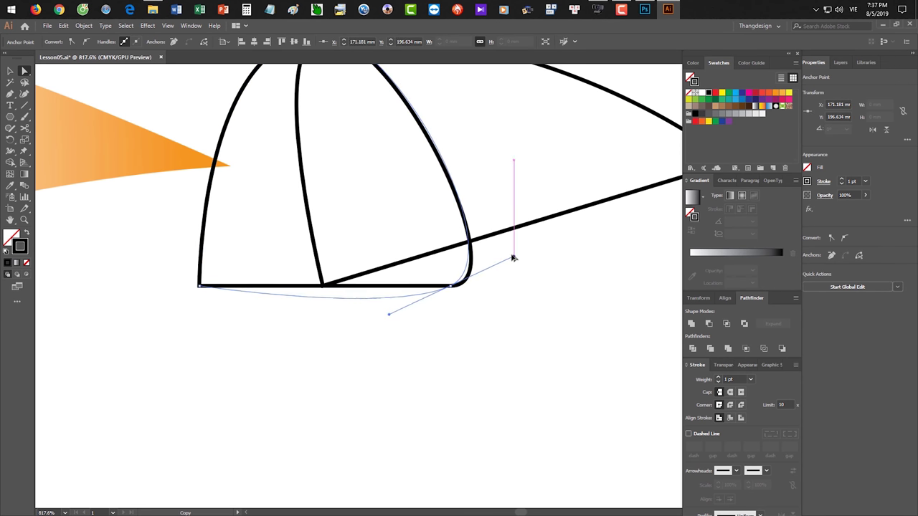
pyautogui.press('v')
pyautogui.click(599, 355)
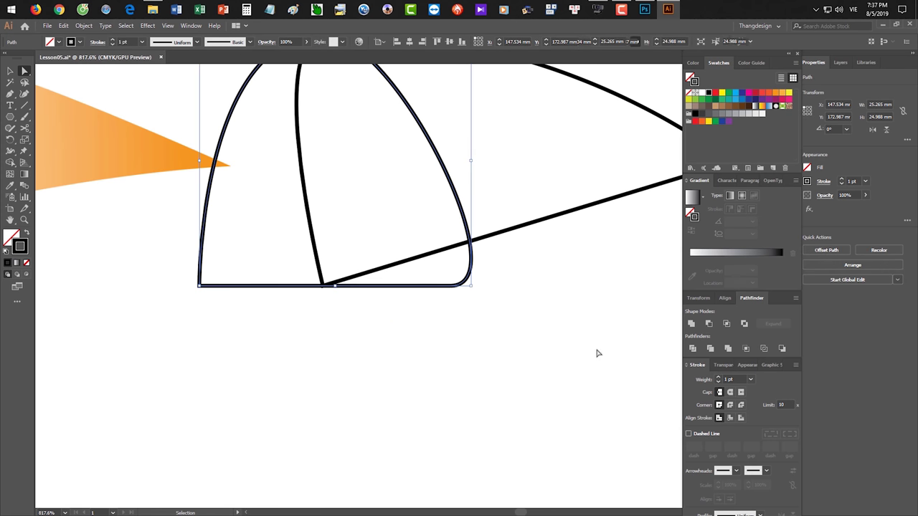
# Reselect the upright shape's lower-right anchor and try again to angle its right handle upward
pyautogui.press('a')
pyautogui.click(451, 286)
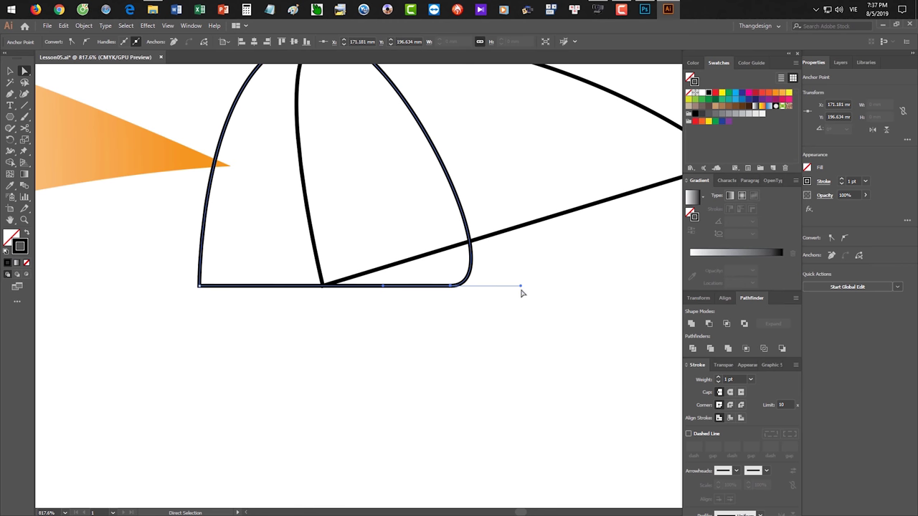
pyautogui.moveTo(520, 287); pyautogui.dragTo(519, 281)
pyautogui.hotkey('ctrl', 'z')
pyautogui.moveTo(462, 304); pyautogui.dragTo(445, 284)
pyautogui.click(453, 292)
pyautogui.click(451, 286)
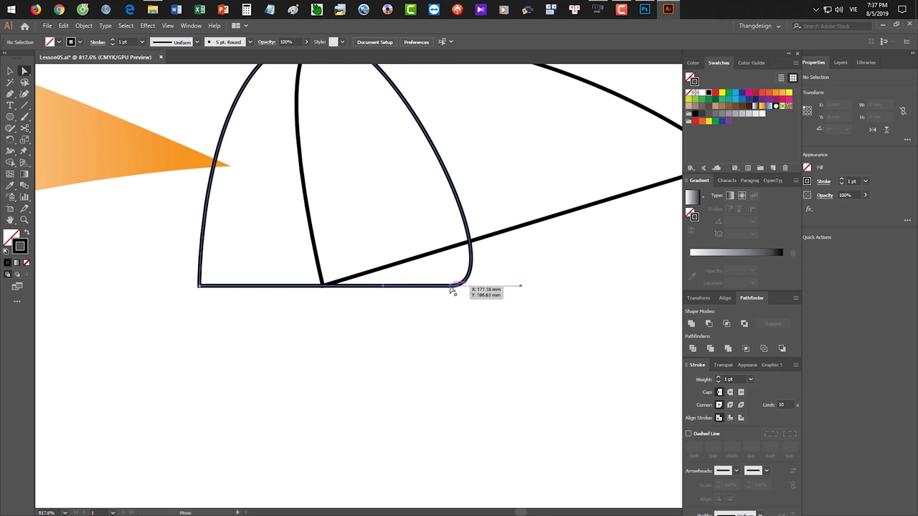
pyautogui.moveTo(521, 285); pyautogui.dragTo(526, 262)
pyautogui.hotkey('alt', 'shift')
pyautogui.click(545, 325)
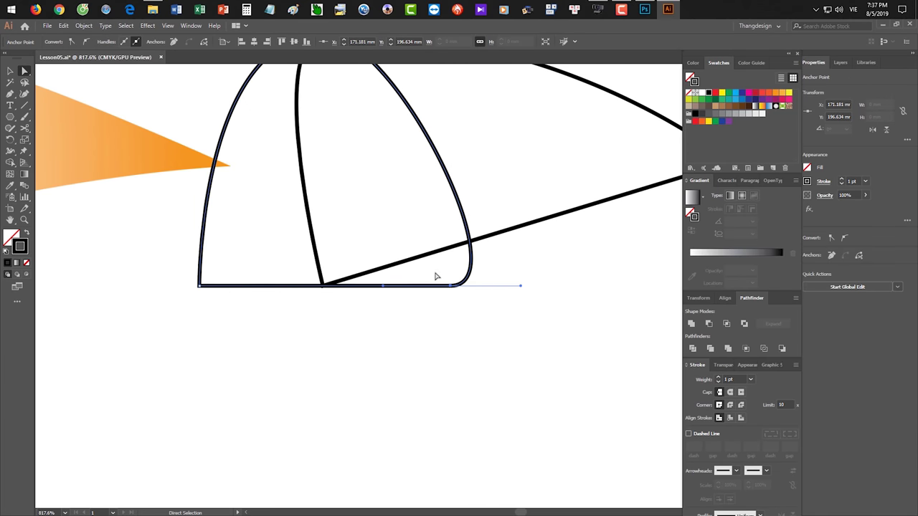
# Toggle handle display for multiple selected anchors and try nudging the lower-right anchor's right handle slightly upward
pyautogui.moveTo(436, 276); pyautogui.dragTo(474, 327)
pyautogui.click(474, 327)
pyautogui.click(450, 286)
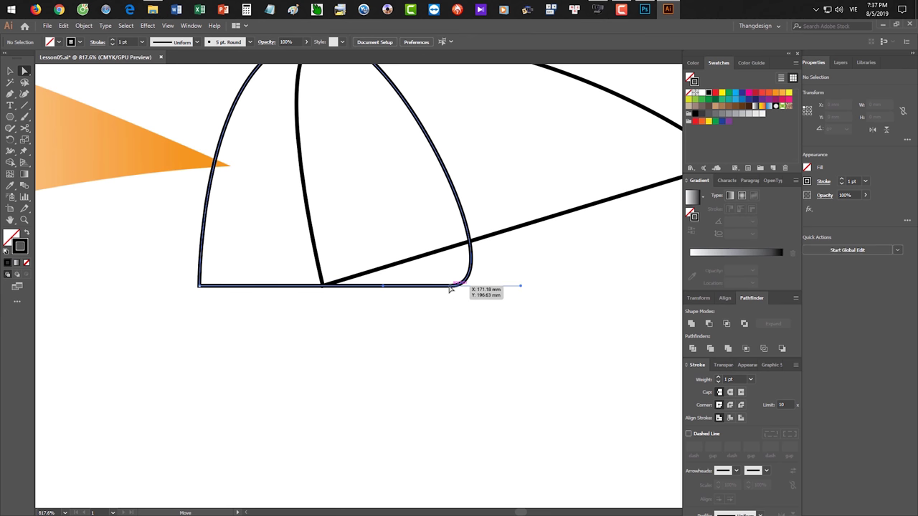
pyautogui.click(451, 286)
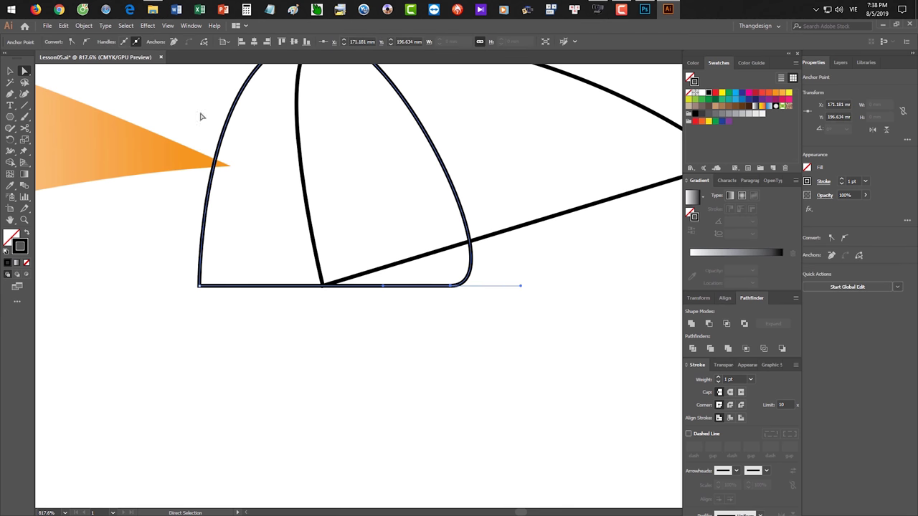
pyautogui.click(126, 43)
pyautogui.click(135, 42)
pyautogui.moveTo(521, 285); pyautogui.dragTo(521, 276)
pyautogui.hotkey('ctrl', 'z')
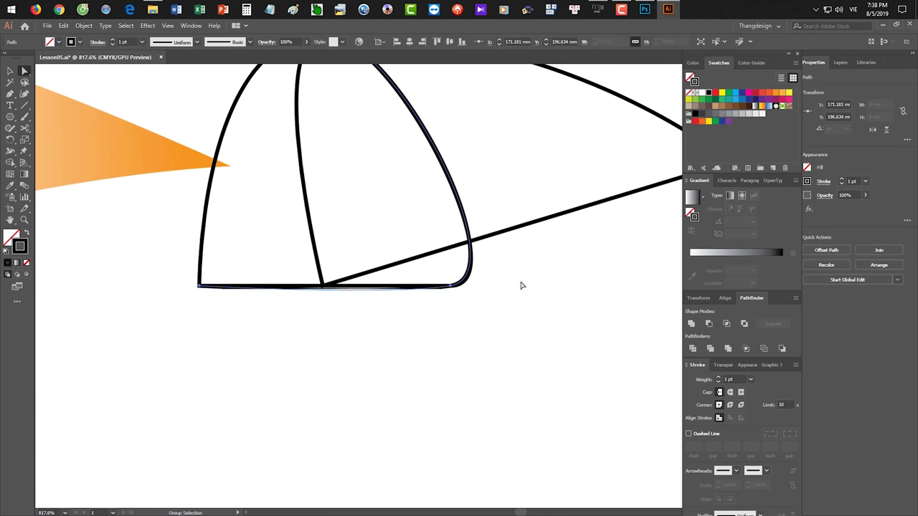
pyautogui.click(452, 285)
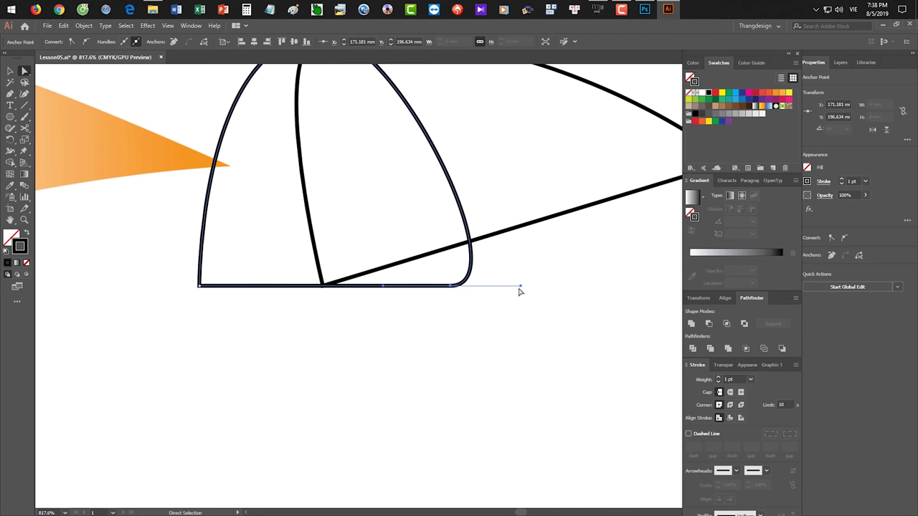
pyautogui.moveTo(521, 286); pyautogui.dragTo(524, 284)
pyautogui.hotkey('ctrl', 'z')
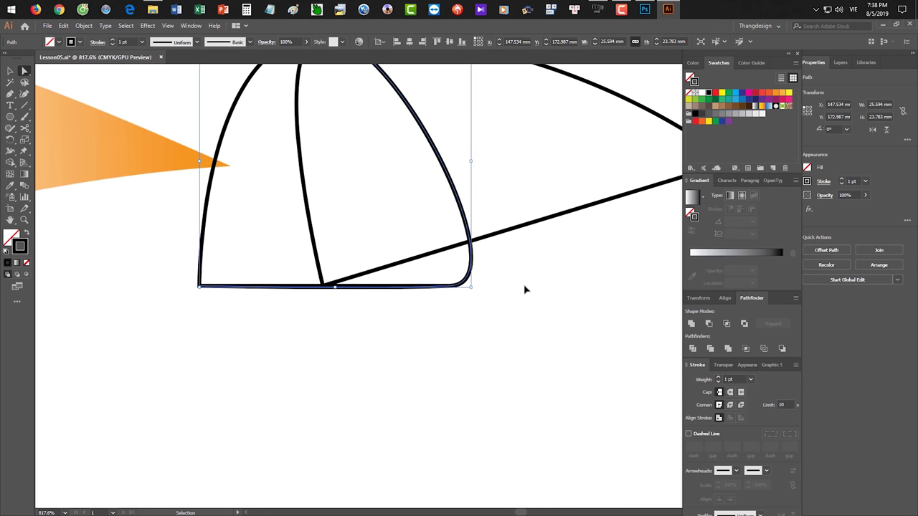
# Try shortening the lower-right anchor's right handle and rotating it diagonally, then deselect the upright shape
pyautogui.click(454, 287)
pyautogui.moveTo(520, 285); pyautogui.dragTo(472, 290)
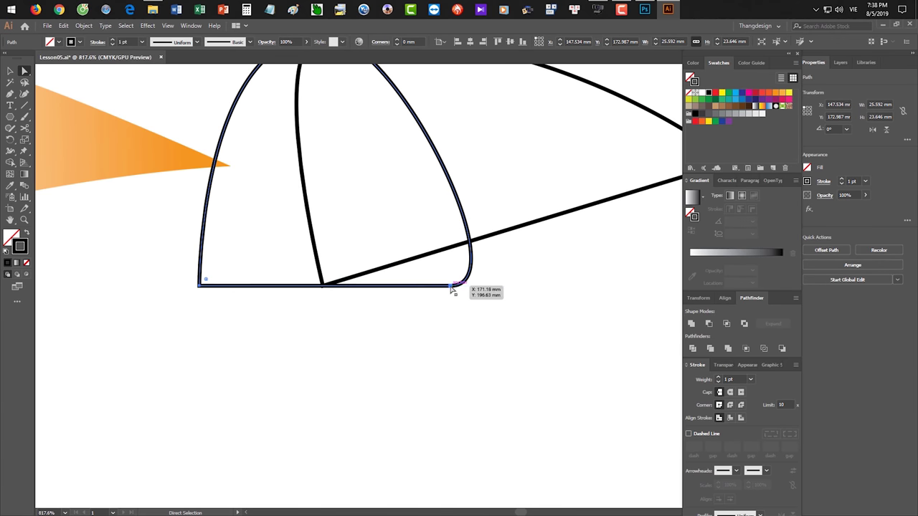
pyautogui.click(452, 287)
pyautogui.moveTo(500, 288); pyautogui.dragTo(502, 251)
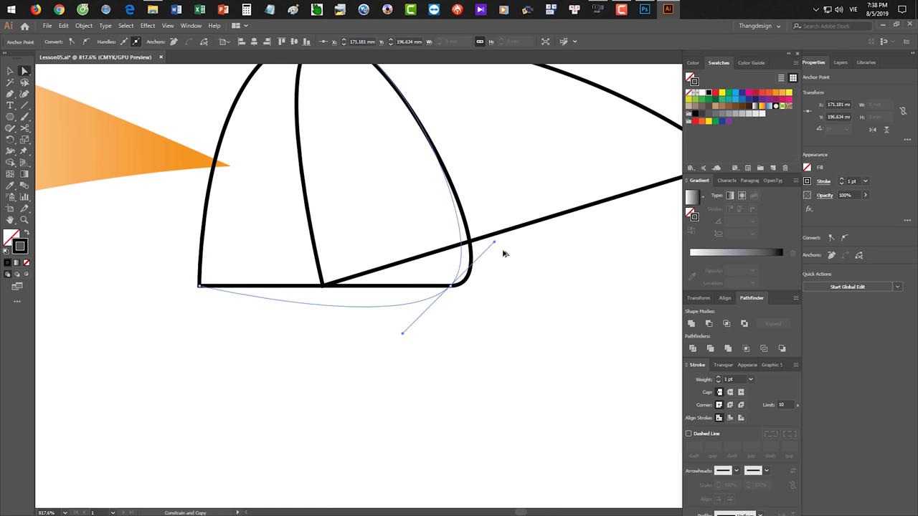
pyautogui.press('v')
pyautogui.moveTo(549, 320); pyautogui.dragTo(525, 323)
pyautogui.click(571, 354)
pyautogui.moveTo(592, 336); pyautogui.dragTo(510, 327)
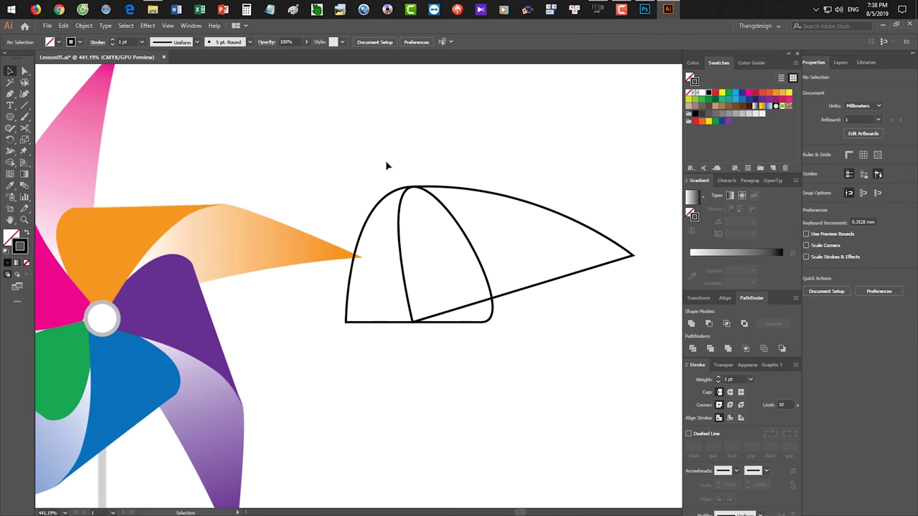
# Select both black blade outlines beside the pinwheel and delete them
pyautogui.click(439, 193)
pyautogui.click(561, 370)
pyautogui.moveTo(560, 368); pyautogui.dragTo(479, 284)
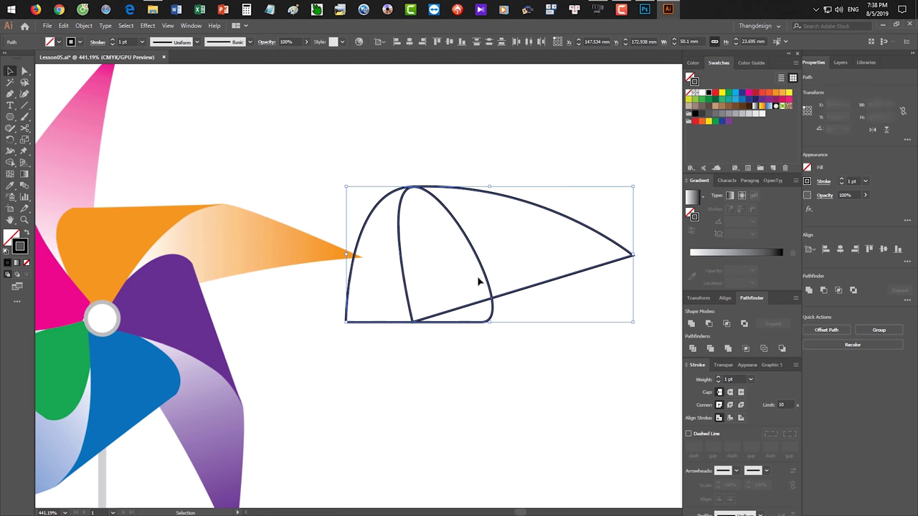
pyautogui.click(521, 374)
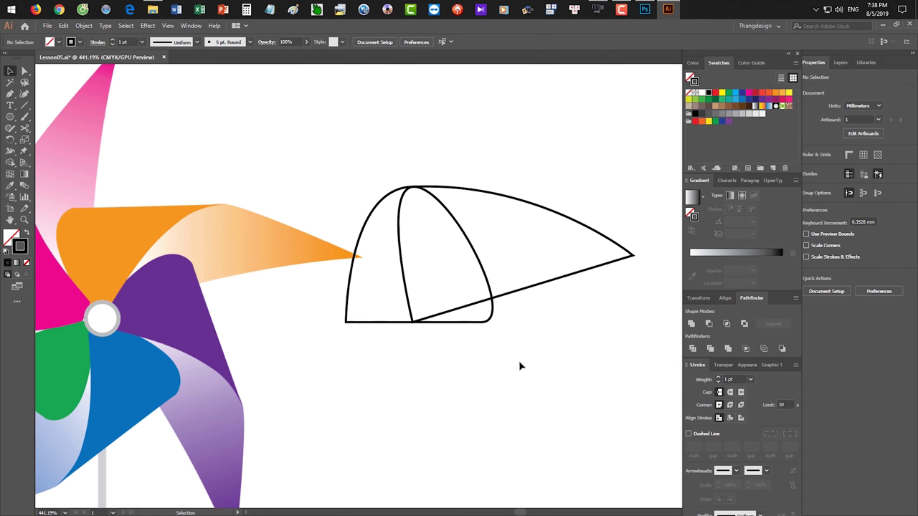
pyautogui.moveTo(540, 369); pyautogui.dragTo(430, 252)
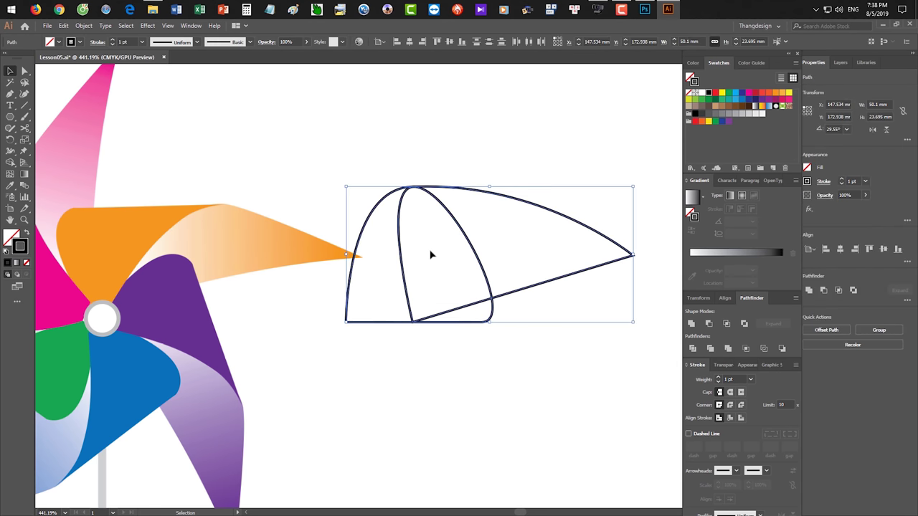
pyautogui.press('Delete')
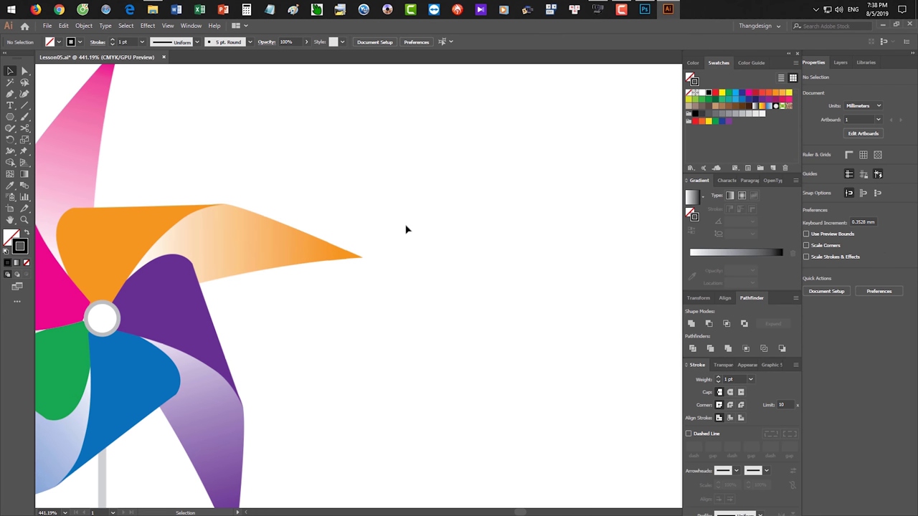
# Draw a closed curved blade outline with the Pen tool, with a pointed right tip, rounded upper-left side and concave lower edge
pyautogui.click(10, 94)
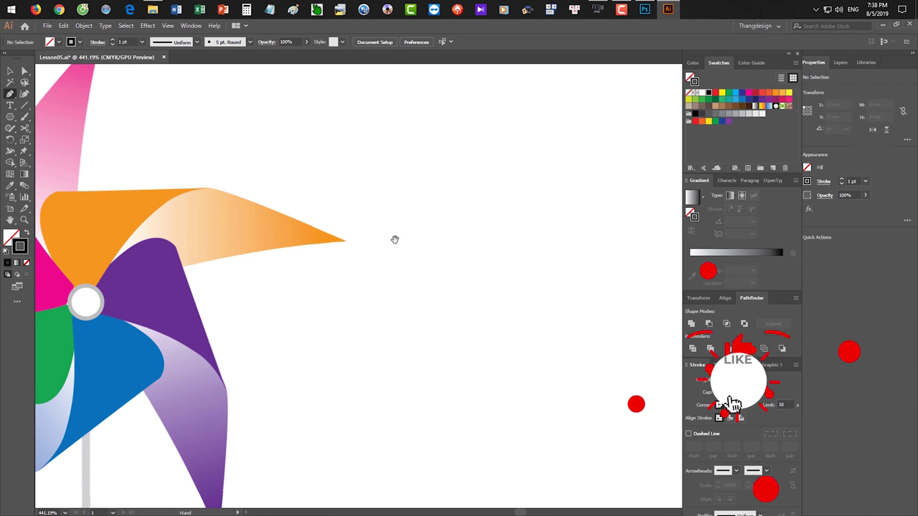
pyautogui.click(606, 271)
pyautogui.moveTo(410, 198); pyautogui.dragTo(338, 195)
pyautogui.moveTo(292, 236); pyautogui.dragTo(281, 261)
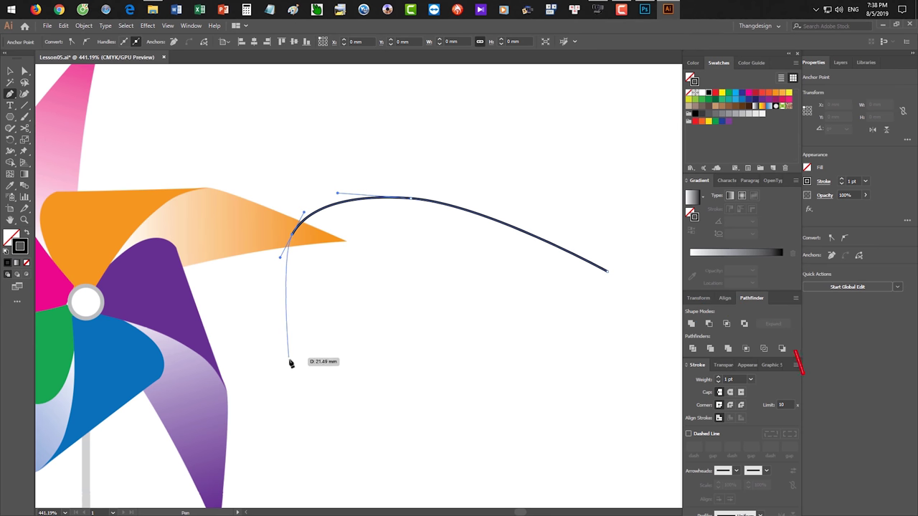
pyautogui.click(293, 322)
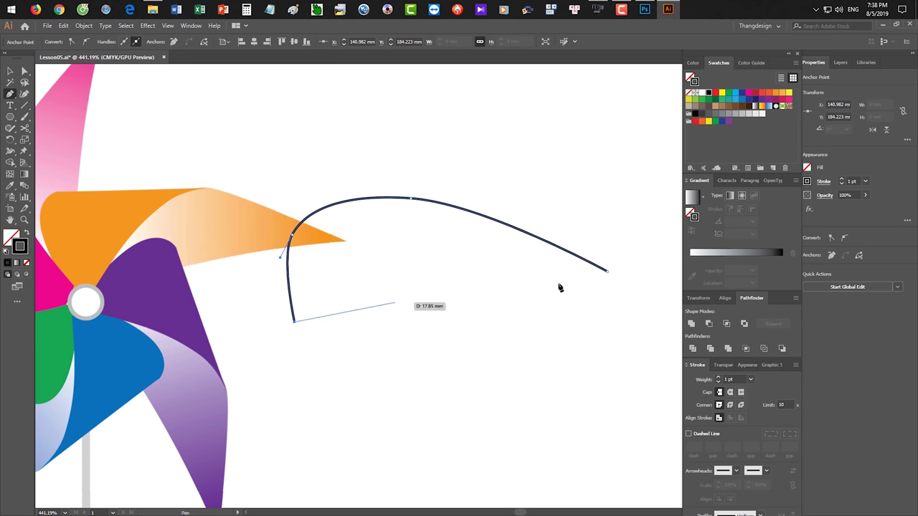
pyautogui.moveTo(608, 272); pyautogui.dragTo(640, 315)
pyautogui.keyDown('ctrl'); pyautogui.click(393, 349); pyautogui.keyUp('ctrl')
pyautogui.press('v')
pyautogui.moveTo(408, 327); pyautogui.dragTo(728, 358)
pyautogui.moveTo(728, 358); pyautogui.dragTo(519, 304)
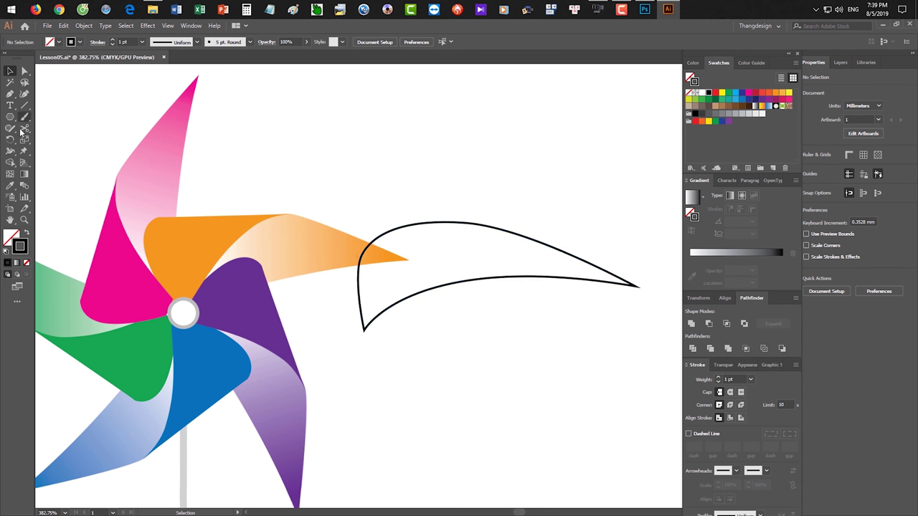
# Draw a second closed Pen outline from the first one's upper edge, rounding its left side and curving down to a lower point
pyautogui.click(10, 94)
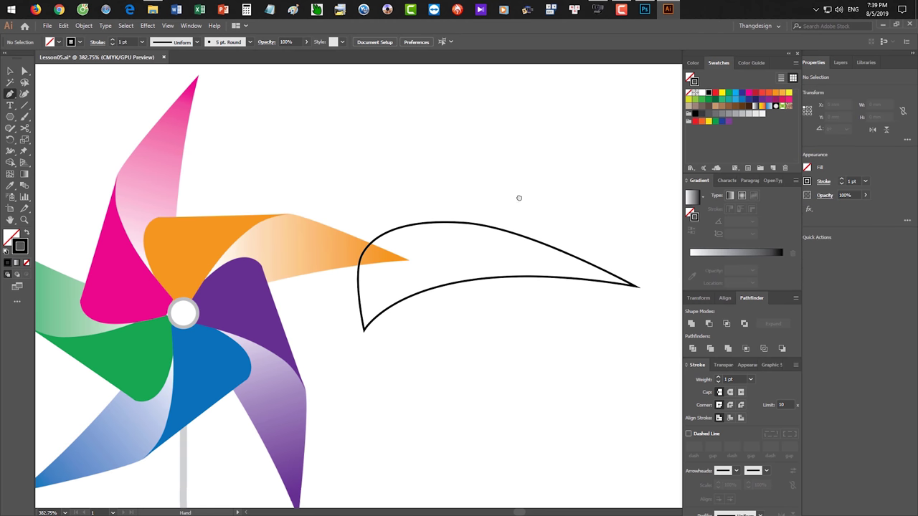
pyautogui.moveTo(502, 204); pyautogui.dragTo(497, 199)
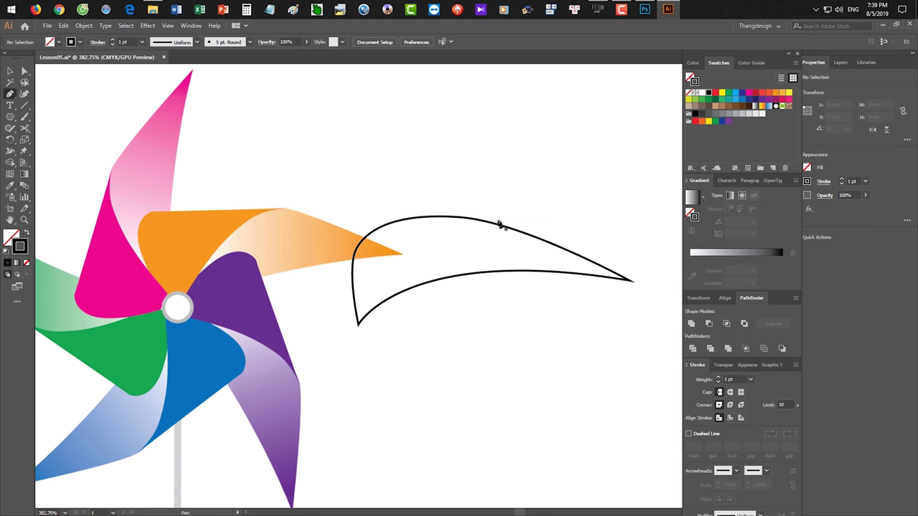
pyautogui.moveTo(500, 228); pyautogui.dragTo(362, 224)
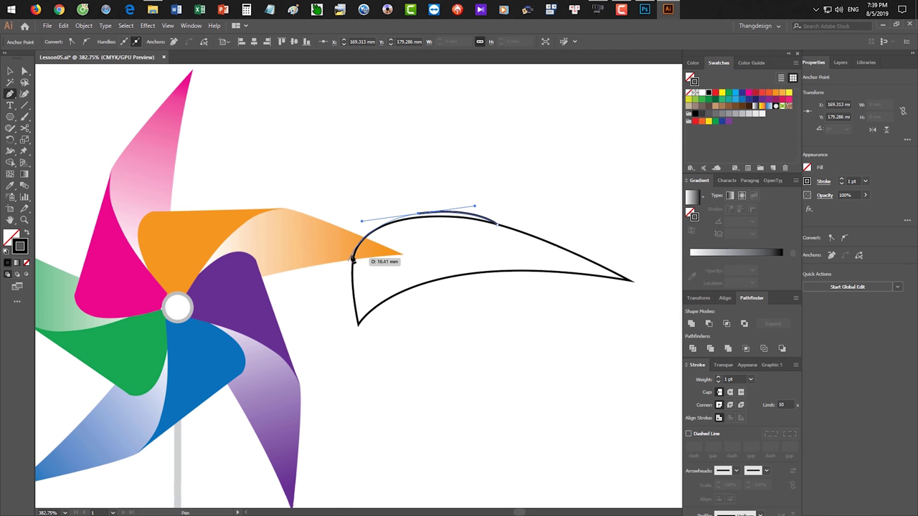
pyautogui.moveTo(353, 254); pyautogui.dragTo(426, 347)
pyautogui.moveTo(497, 224); pyautogui.dragTo(599, 214)
pyautogui.press('v')
pyautogui.click(541, 330)
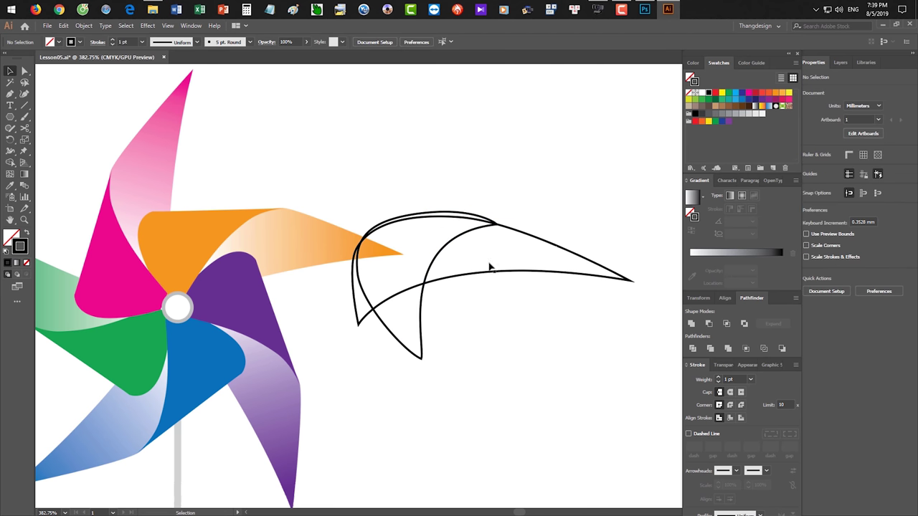
# Adjust the upper handle of the second outline's bottom anchor to refine its inner edge, and deselect it
pyautogui.scroll(2, 509, 344)
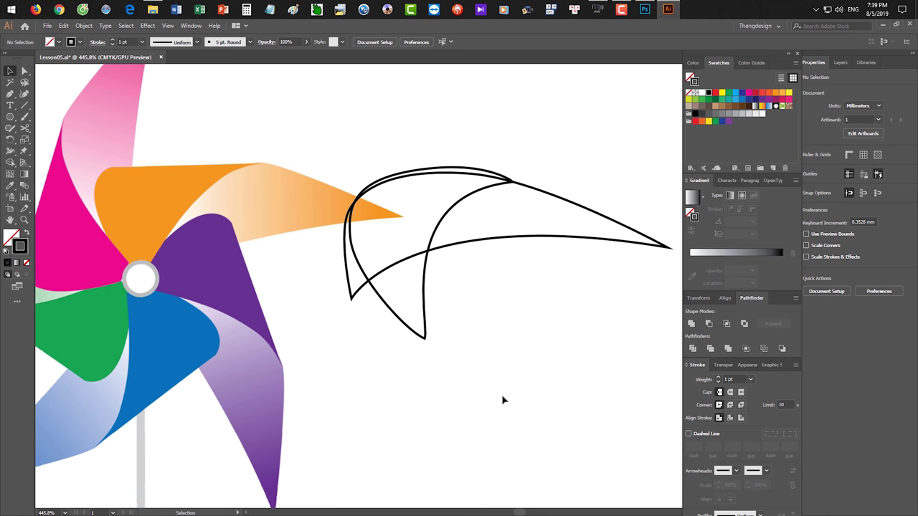
pyautogui.moveTo(573, 371); pyautogui.dragTo(539, 373)
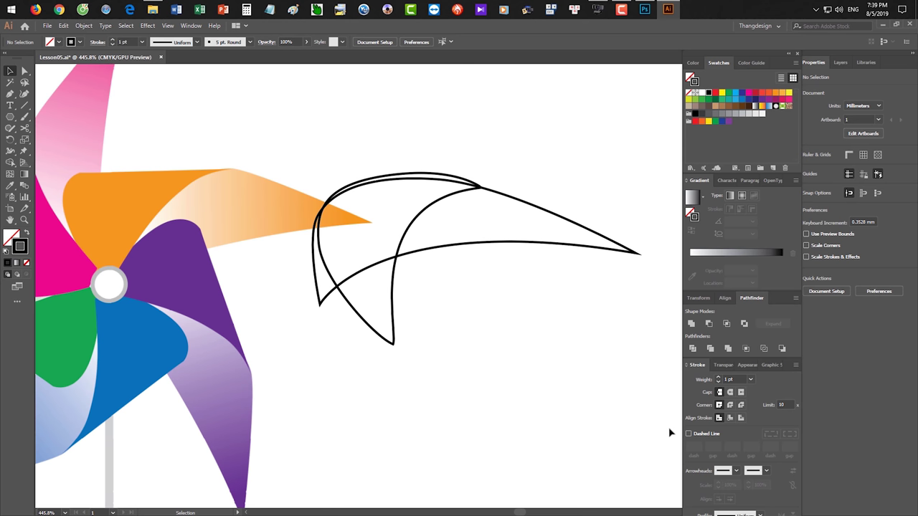
pyautogui.press('a')
pyautogui.click(391, 337)
pyautogui.moveTo(399, 328); pyautogui.dragTo(397, 325)
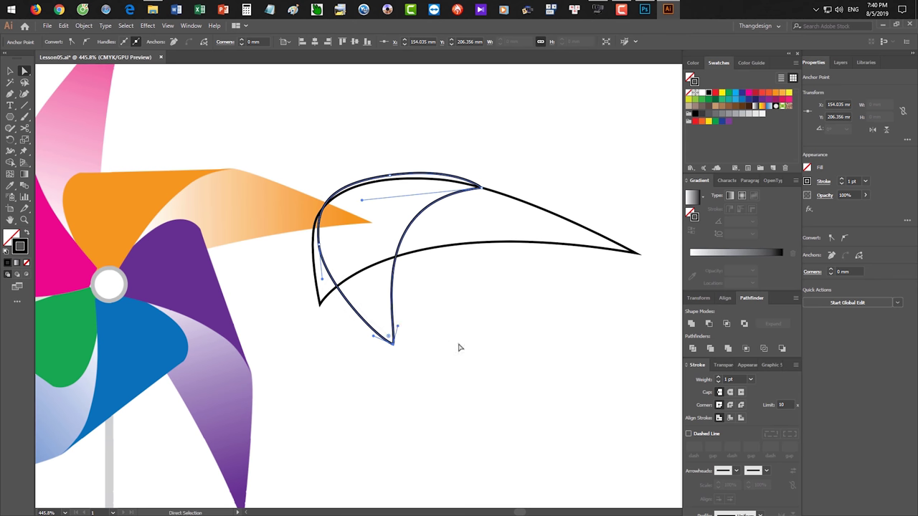
pyautogui.press('v')
pyautogui.click(459, 347)
pyautogui.press('space')
pyautogui.moveTo(455, 341); pyautogui.dragTo(475, 354)
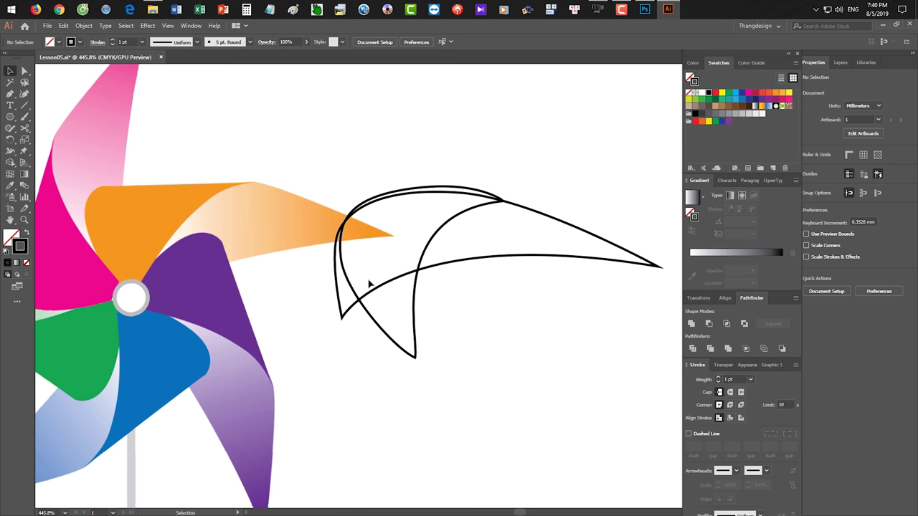
# Move the long outline's lower-left corner and left-side anchor inward so they sit inside the second outline
pyautogui.press('a')
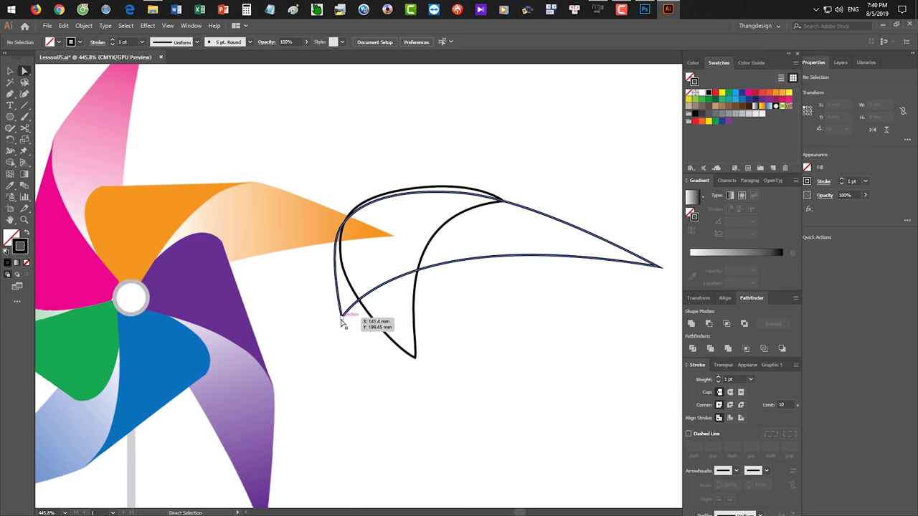
pyautogui.click(343, 321)
pyautogui.moveTo(344, 321); pyautogui.dragTo(364, 287)
pyautogui.moveTo(340, 235); pyautogui.dragTo(351, 232)
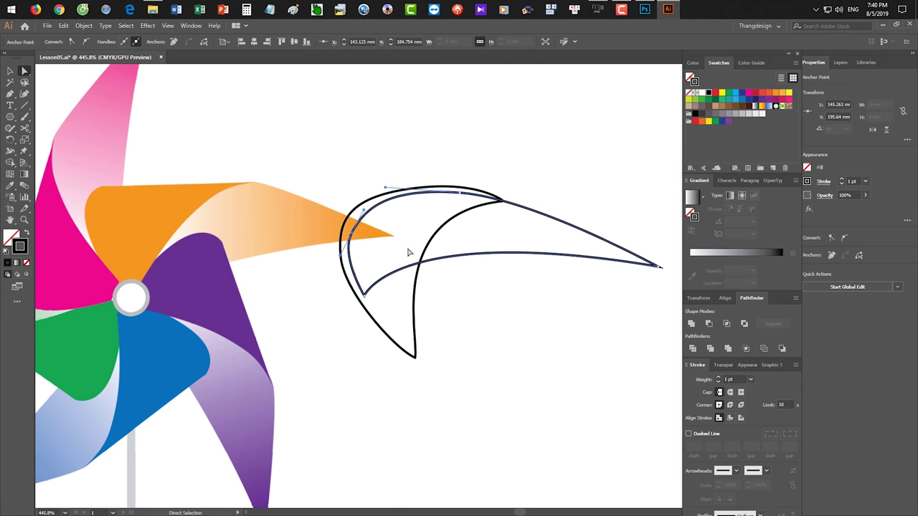
# Try lowering the top anchor of the second outline onto the long outline, undo the move, and deselect
pyautogui.press('v')
pyautogui.click(479, 328)
pyautogui.moveTo(497, 364); pyautogui.dragTo(481, 358)
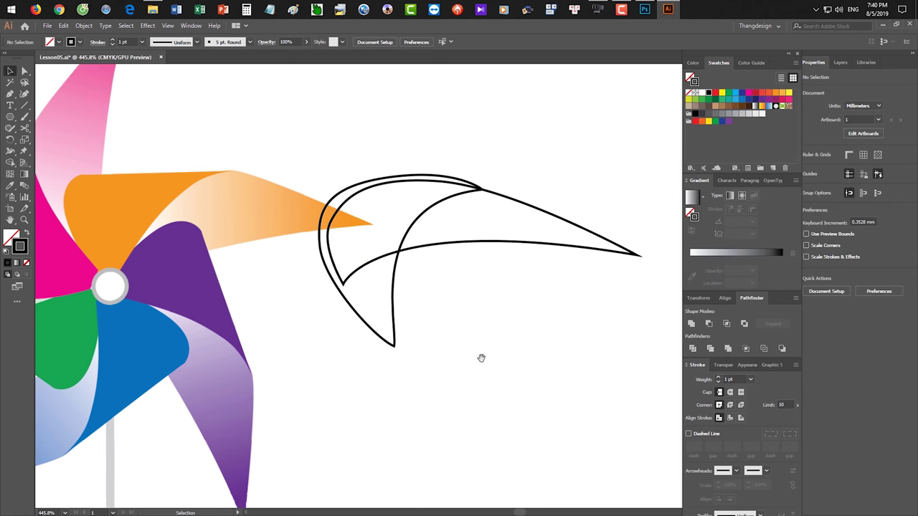
pyautogui.moveTo(459, 177); pyautogui.dragTo(479, 187)
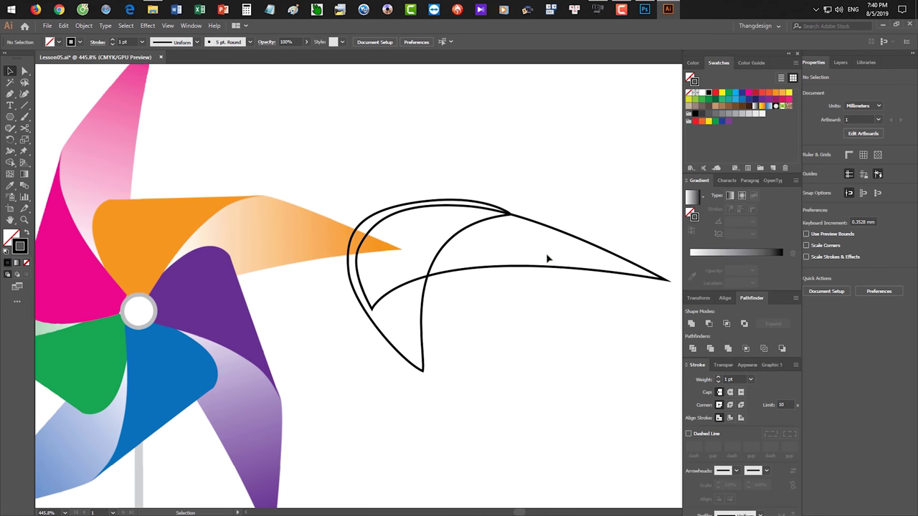
pyautogui.press('a')
pyautogui.click(508, 213)
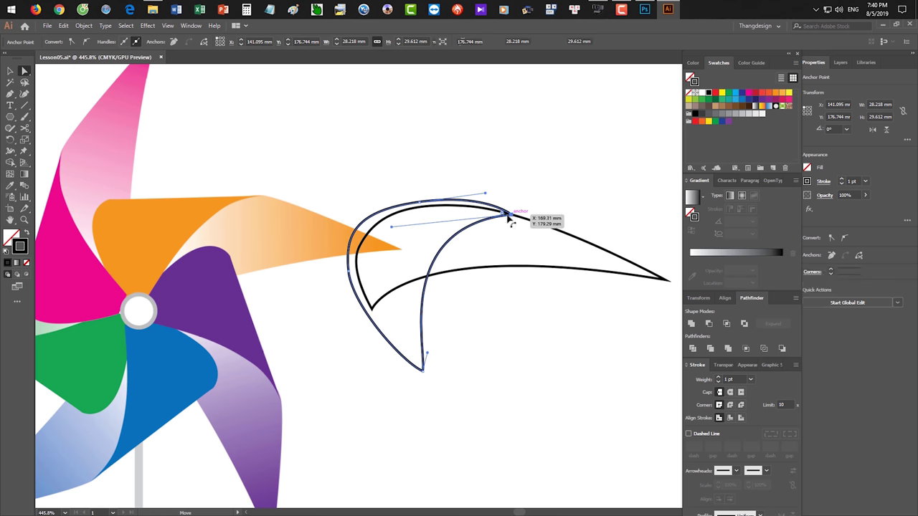
pyautogui.scroll(1, 448, 197)
pyautogui.moveTo(421, 216); pyautogui.dragTo(417, 212)
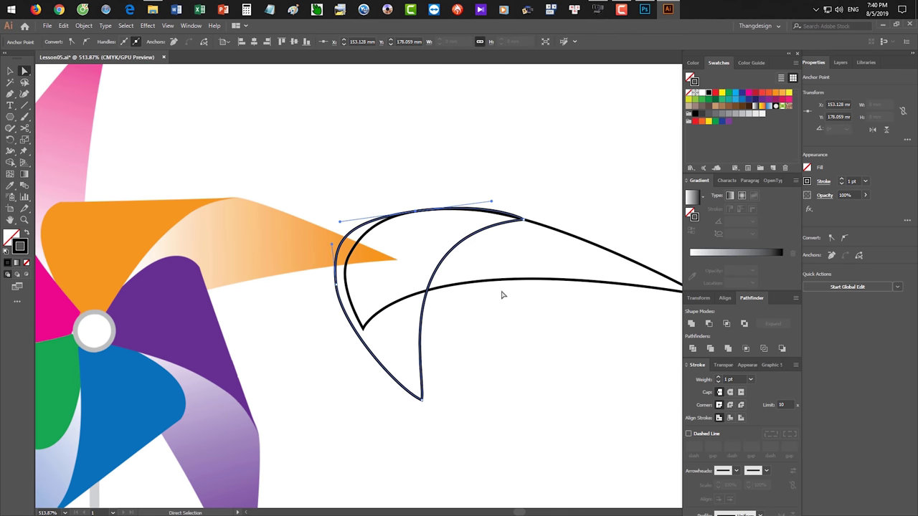
pyautogui.hotkey('ctrl', 'z')
pyautogui.press('v')
pyautogui.click(565, 376)
pyautogui.moveTo(556, 367); pyautogui.dragTo(512, 337)
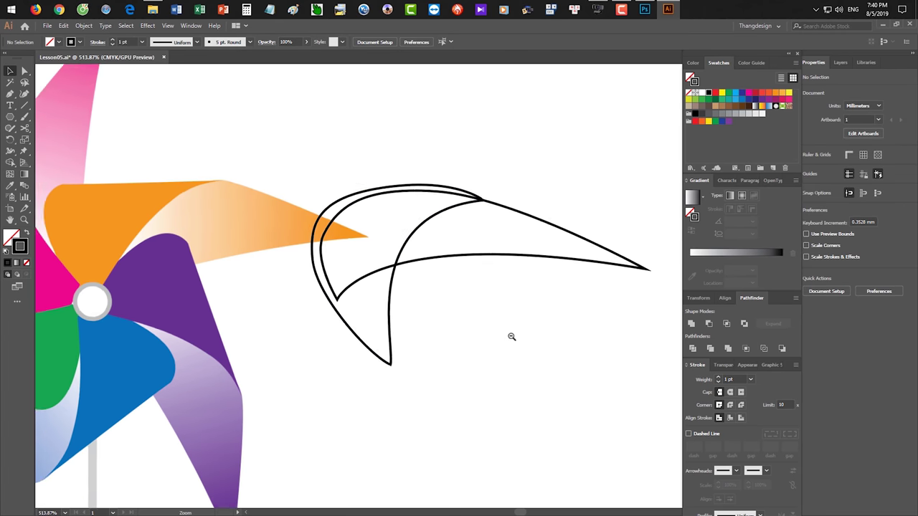
pyautogui.scroll(-2, 512, 336)
pyautogui.hscroll(-2, 507, 343)
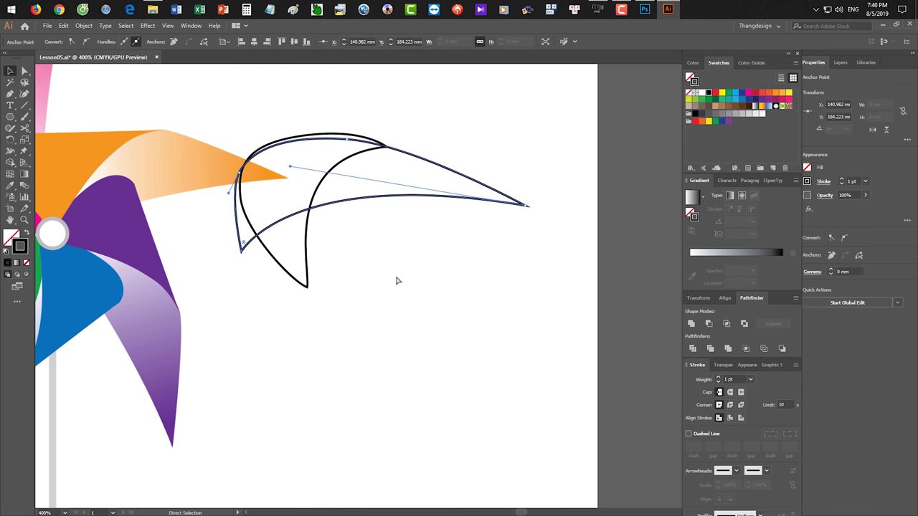
# Undo the last anchor edits on the long outline's left side and select both outlines
pyautogui.hotkey('ctrl', 'z')
pyautogui.hotkey('ctrl', 'z')
pyautogui.hotkey('ctrl', 'z')
pyautogui.hotkey('ctrl', 'z')
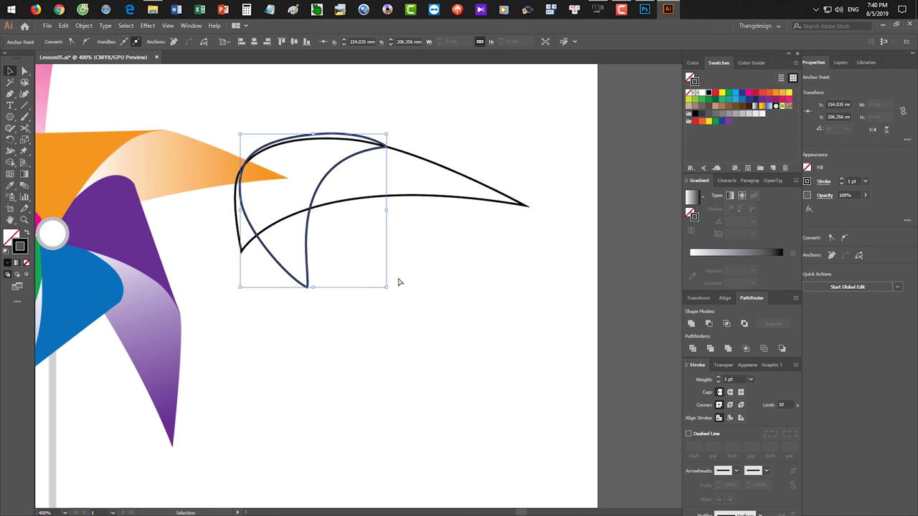
pyautogui.click(400, 282)
pyautogui.moveTo(406, 285); pyautogui.dragTo(529, 338)
pyautogui.moveTo(528, 337); pyautogui.dragTo(488, 213)
pyautogui.click(533, 378)
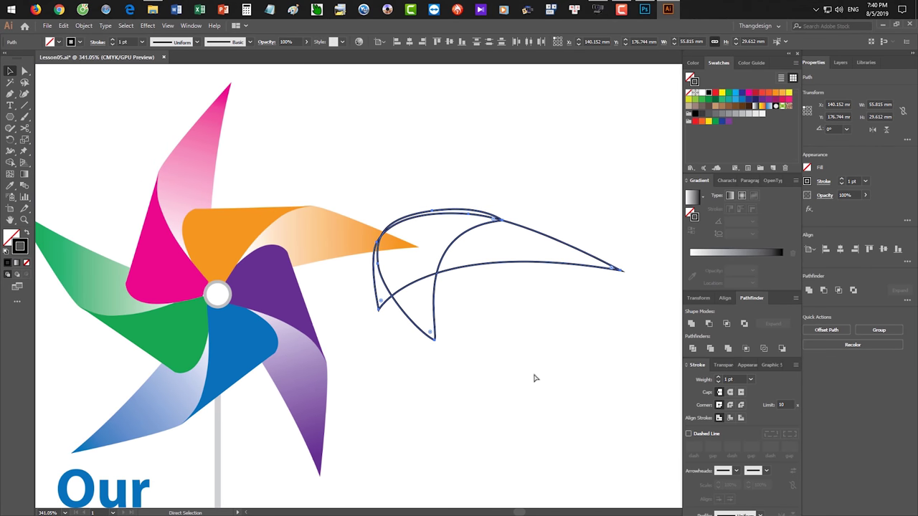
pyautogui.hotkey('ctrl', 'z')
pyautogui.click(525, 368)
pyautogui.moveTo(523, 365); pyautogui.dragTo(469, 197)
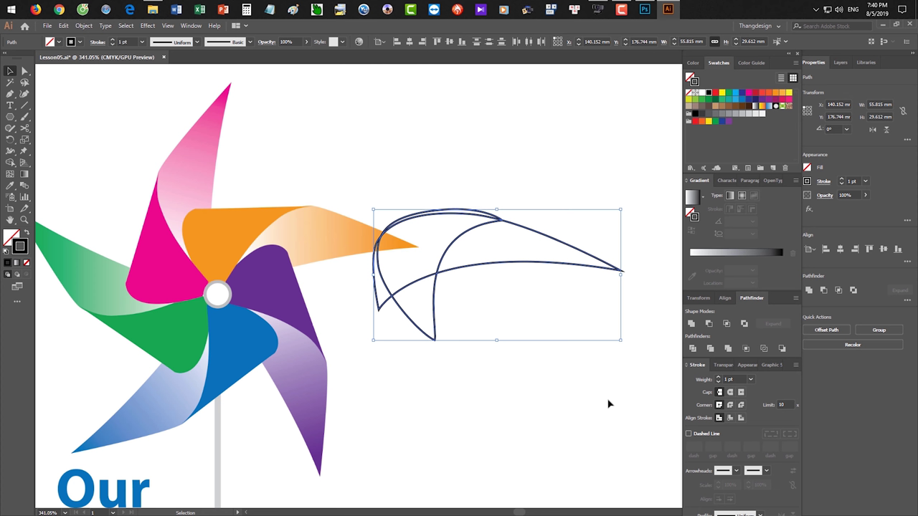
# Try subtracting the second outline from the long one with Pathfinder's Minus Front
pyautogui.moveTo(608, 404); pyautogui.dragTo(476, 181)
pyautogui.moveTo(449, 147); pyautogui.dragTo(614, 386)
pyautogui.click(567, 330)
pyautogui.click(480, 212)
pyautogui.keyDown('shift'); pyautogui.click(514, 264); pyautogui.keyUp('shift')
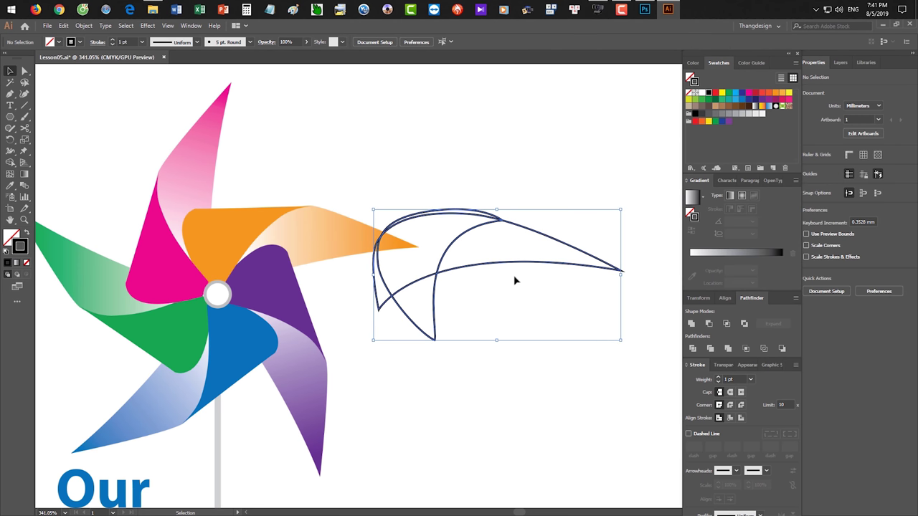
pyautogui.click(708, 324)
pyautogui.click(574, 368)
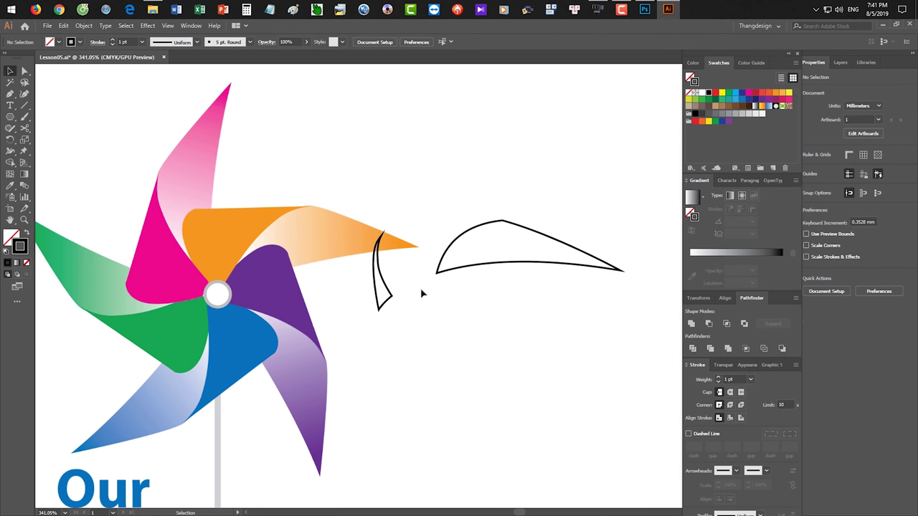
# Ungroup the cut pieces, delete the thin leftover sliver, and undo back to the two full outlines
pyautogui.click(392, 297)
pyautogui.hotkey('ctrl', 'shift', 'g')
pyautogui.click(413, 342)
pyautogui.moveTo(411, 338); pyautogui.dragTo(363, 296)
pyautogui.press('Delete')
pyautogui.hotkey('ctrl', 'z')
pyautogui.press('v')
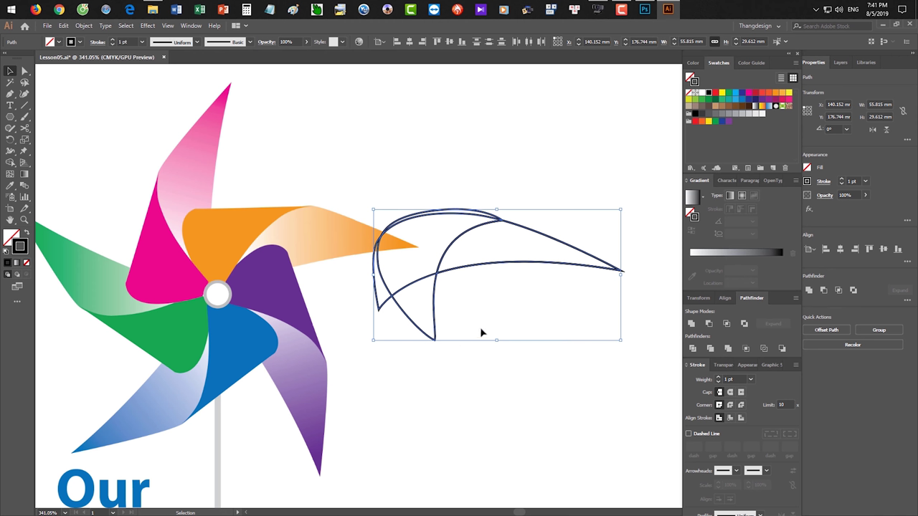
# Try cutting the outlines with Pathfinder a second time, move the left piece aside, and undo back to both outlines
pyautogui.click(709, 325)
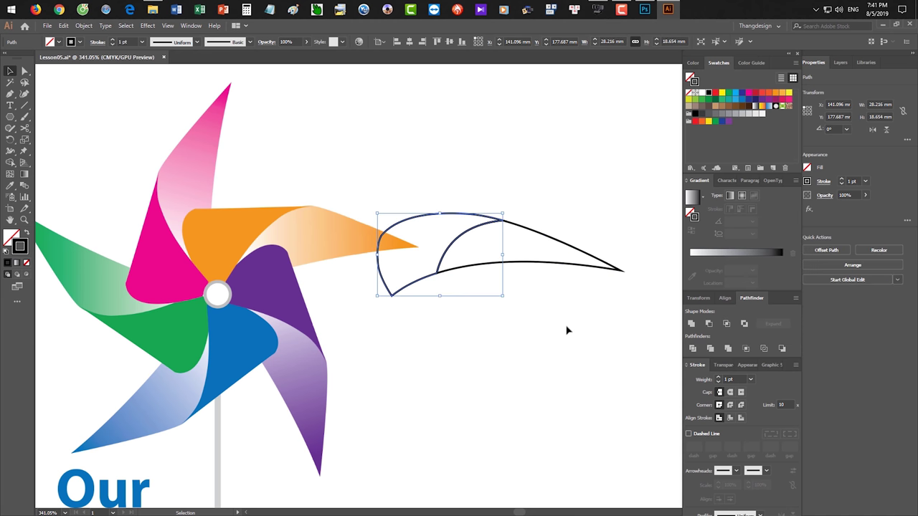
pyautogui.click(533, 337)
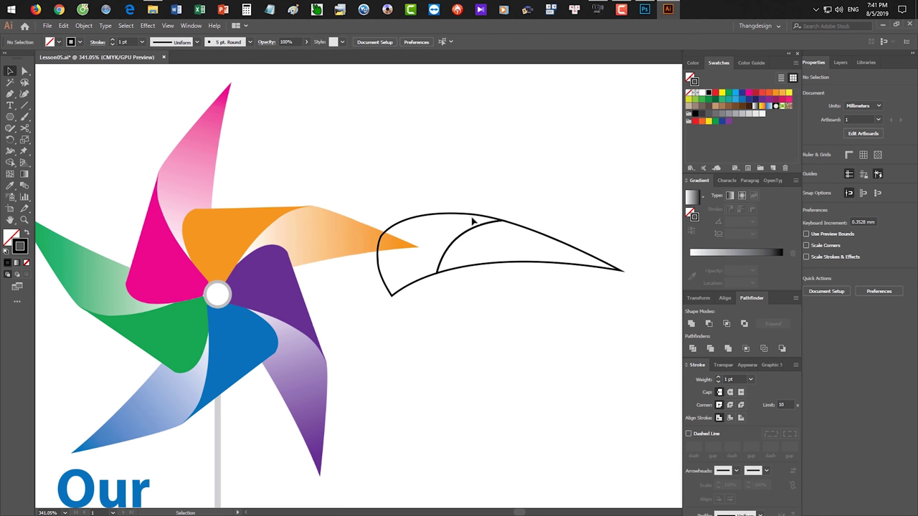
pyautogui.moveTo(466, 214); pyautogui.dragTo(403, 201)
pyautogui.hotkey('ctrl', 'z')
pyautogui.hotkey('ctrl', 'z')
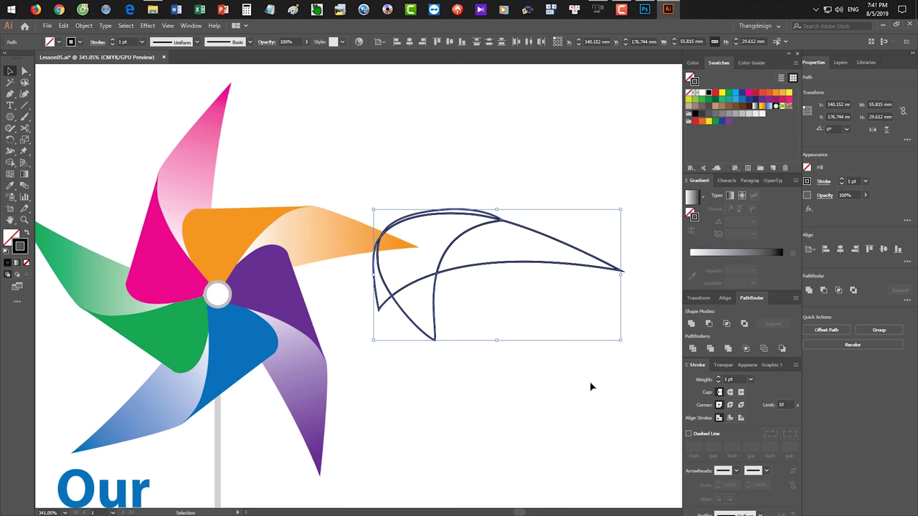
# Split the two overlapping outlines into separate pieces along their intersections with Pathfinder
pyautogui.click(744, 324)
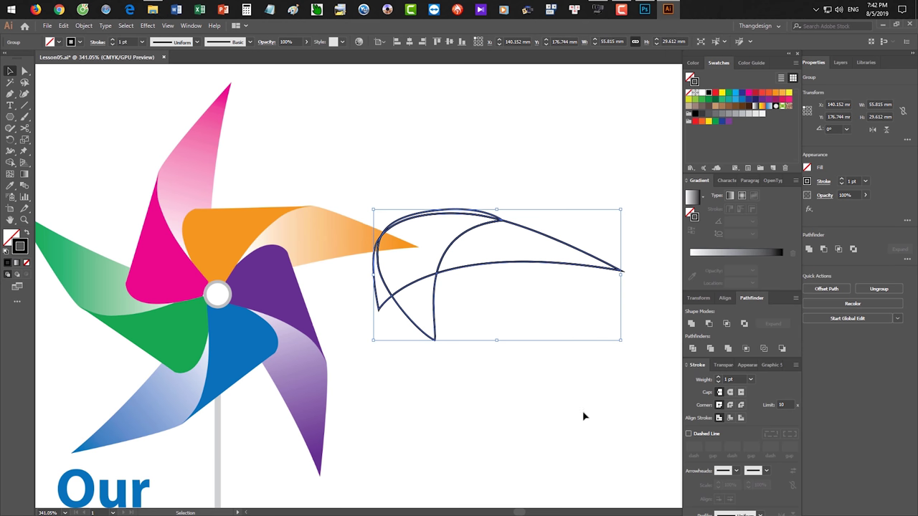
pyautogui.click(520, 376)
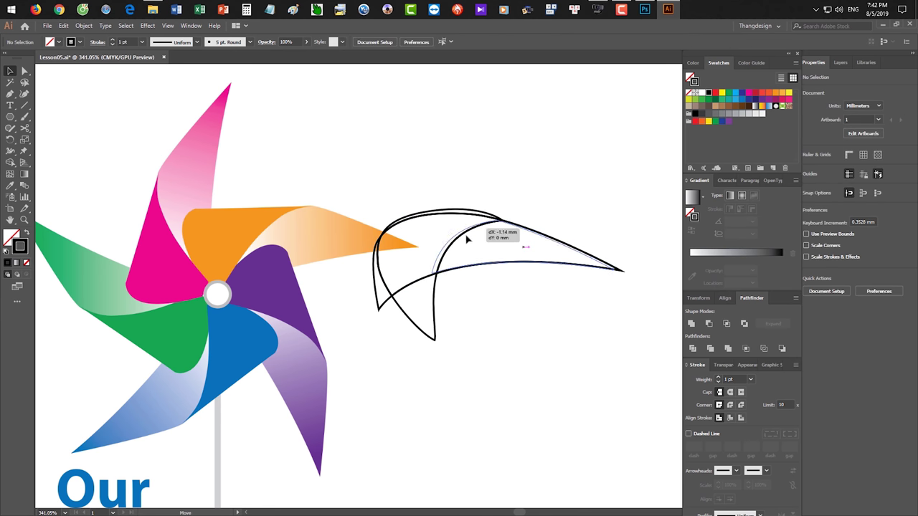
pyautogui.click(486, 293)
# Delete the two thin sliver pieces along the blade's upper edge and outer left side
pyautogui.moveTo(466, 213); pyautogui.dragTo(478, 200)
pyautogui.press('Delete')
pyautogui.moveTo(380, 308); pyautogui.dragTo(346, 351)
pyautogui.press('Delete')
pyautogui.moveTo(434, 294)
pyautogui.mouseDown()
pyautogui.moveTo(490, 311)
pyautogui.moveTo(434, 305)
pyautogui.mouseUp()
pyautogui.click(471, 256)
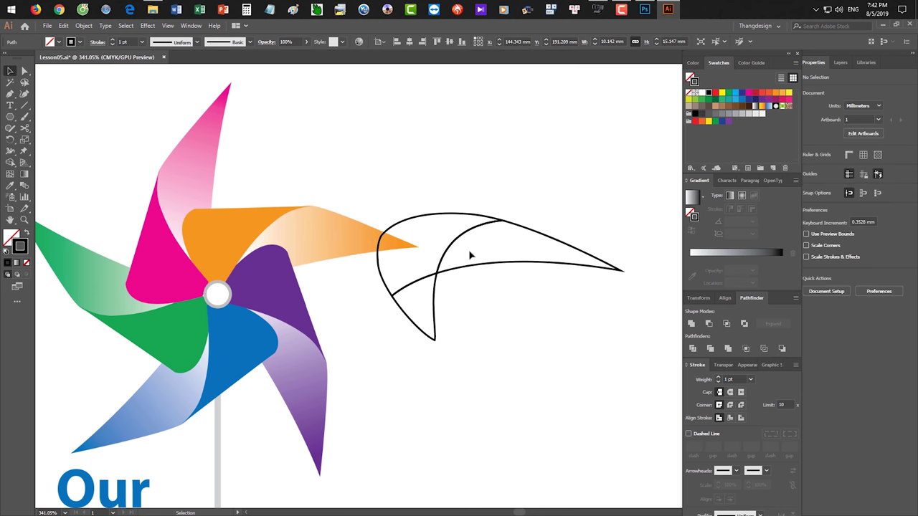
# Pull the overlap piece and the lower tip away to check they are separate, and undo both moves
pyautogui.moveTo(457, 244); pyautogui.dragTo(498, 250)
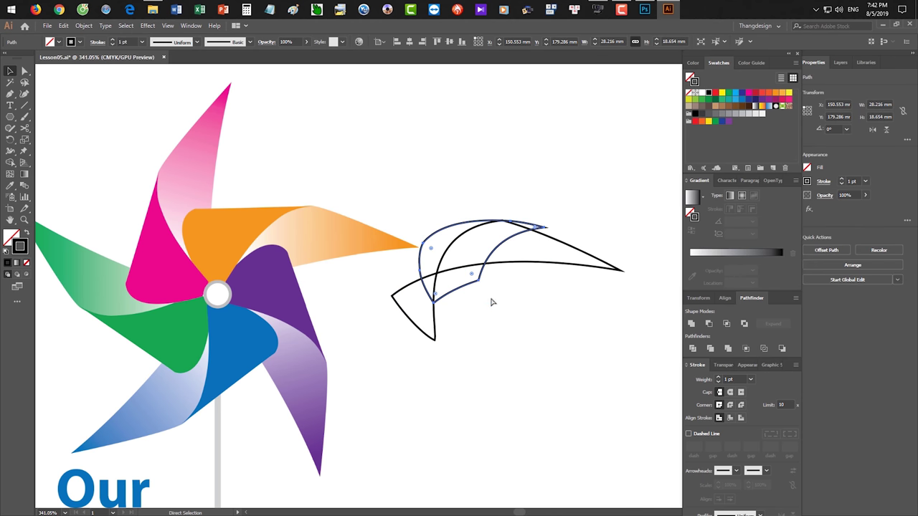
pyautogui.moveTo(399, 300); pyautogui.dragTo(372, 322)
pyautogui.hotkey('ctrl', 'z')
pyautogui.hotkey('ctrl', 'z')
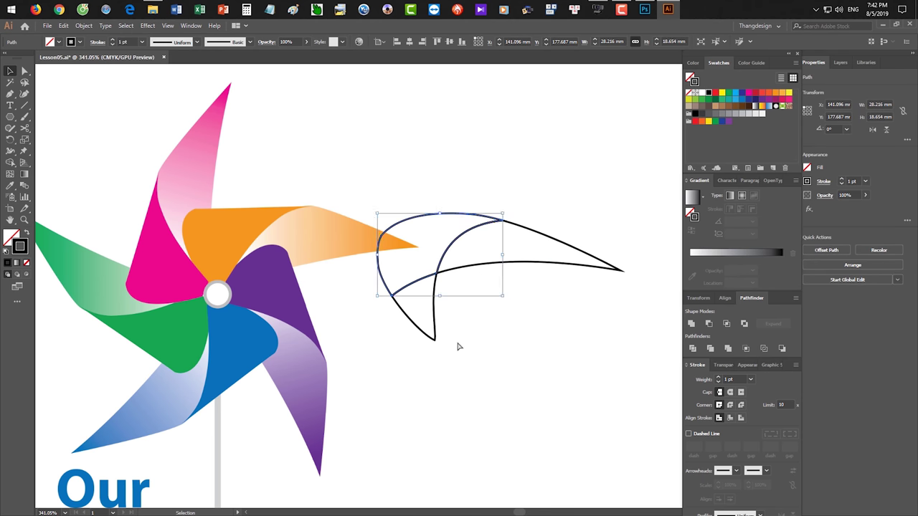
# Unite the overlap piece and the lower tip into one shape with Pathfinder, and deselect it
pyautogui.click(458, 346)
pyautogui.moveTo(420, 357); pyautogui.dragTo(373, 289)
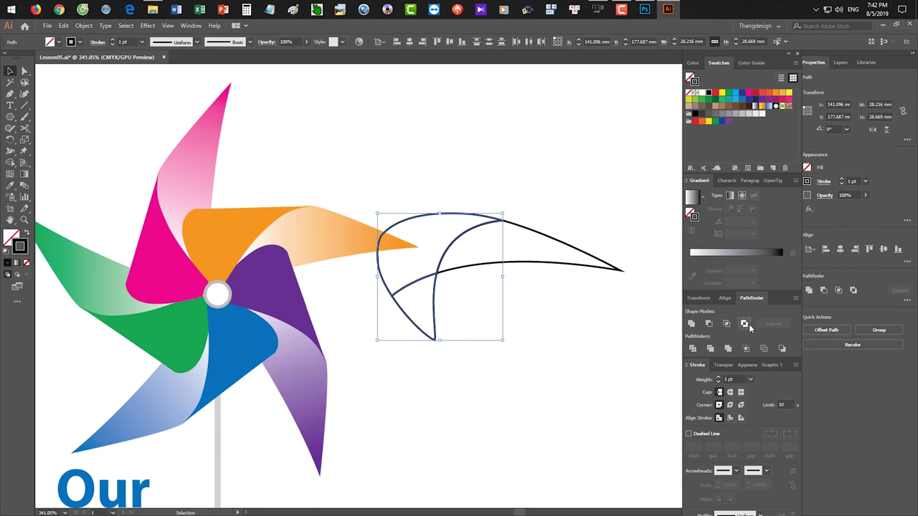
pyautogui.click(692, 327)
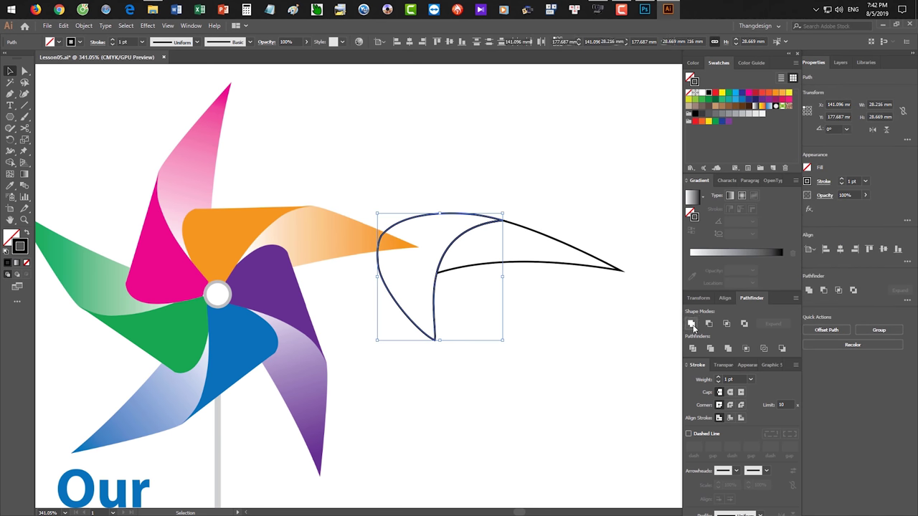
pyautogui.click(570, 351)
pyautogui.hotkey('ctrl', 'space')
pyautogui.moveTo(551, 343); pyautogui.dragTo(515, 332)
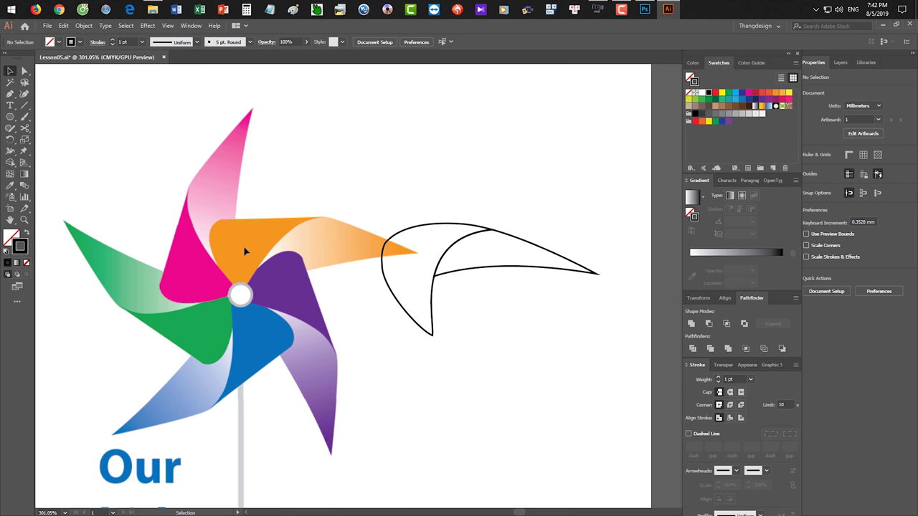
# Fill the united left piece with a red swatch and no stroke, and copy that fill to the pointed piece with the Eyedropper
pyautogui.click(386, 285)
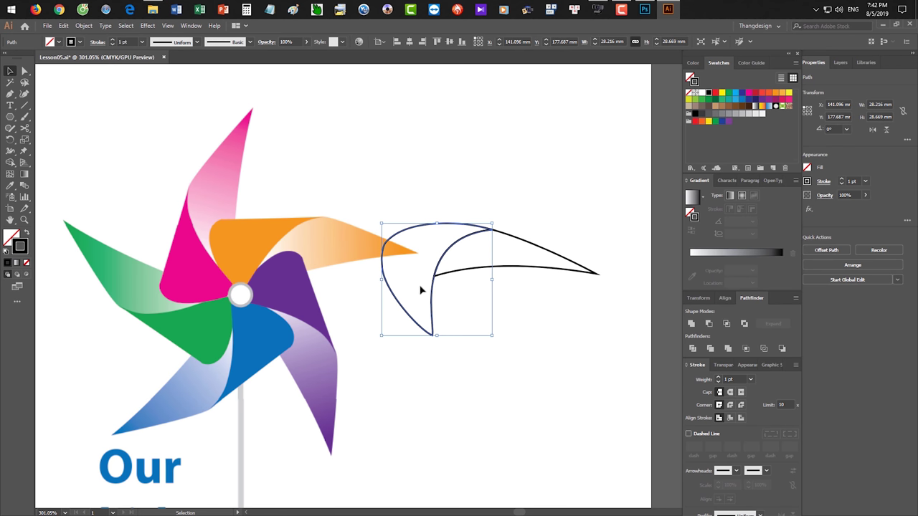
pyautogui.hotkey('shift', 'x')
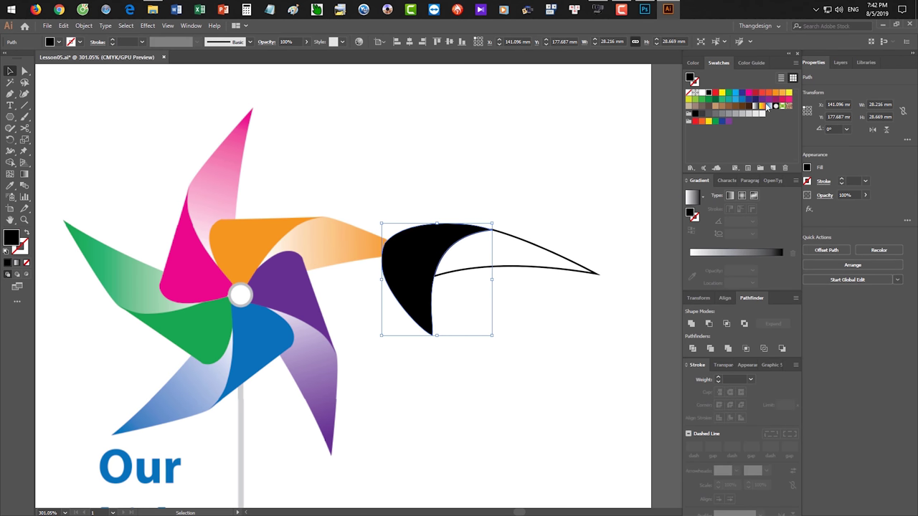
pyautogui.click(763, 94)
pyautogui.click(522, 269)
pyautogui.press('i')
pyautogui.click(445, 231)
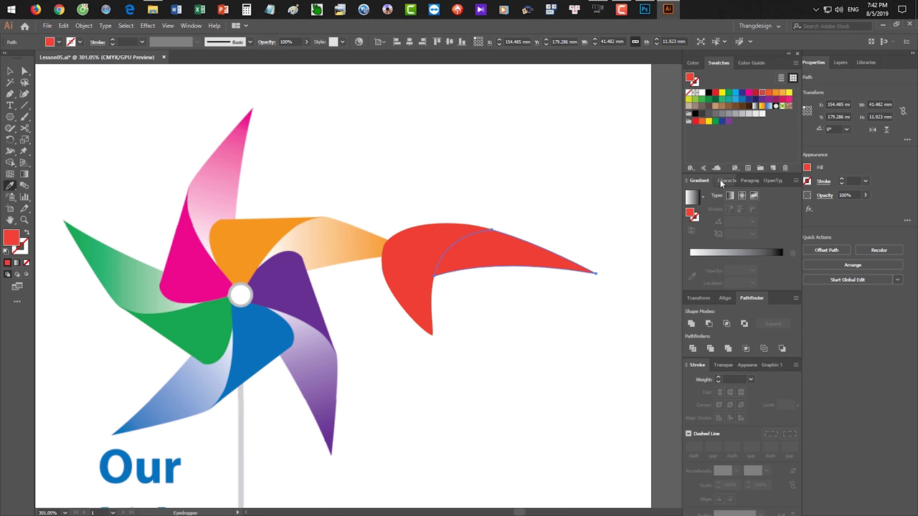
# Apply a linear white-to-black gradient to the pointed piece, running from its tip toward the fold at about 169°
pyautogui.click(707, 251)
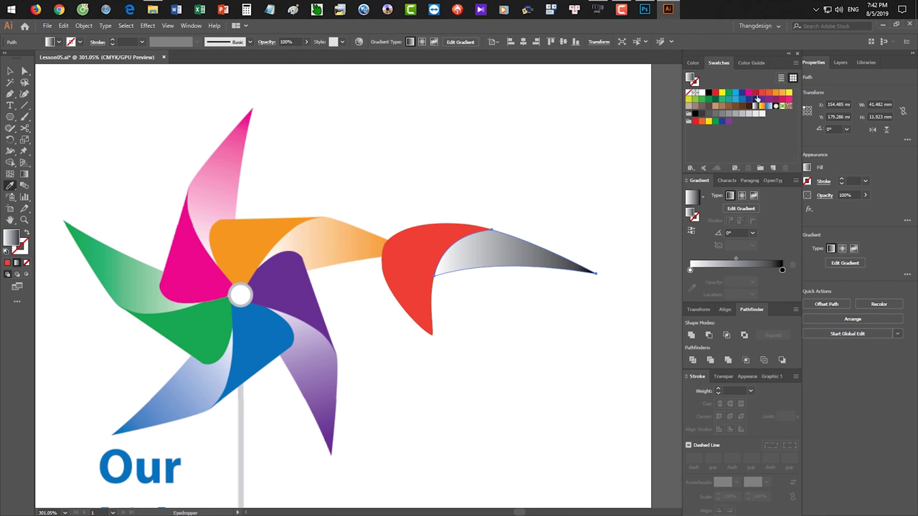
pyautogui.press('g')
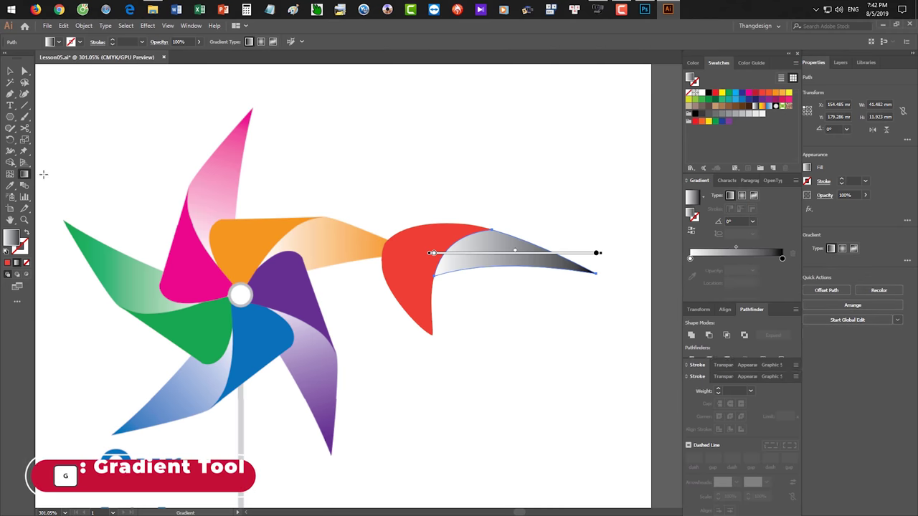
pyautogui.press('space')
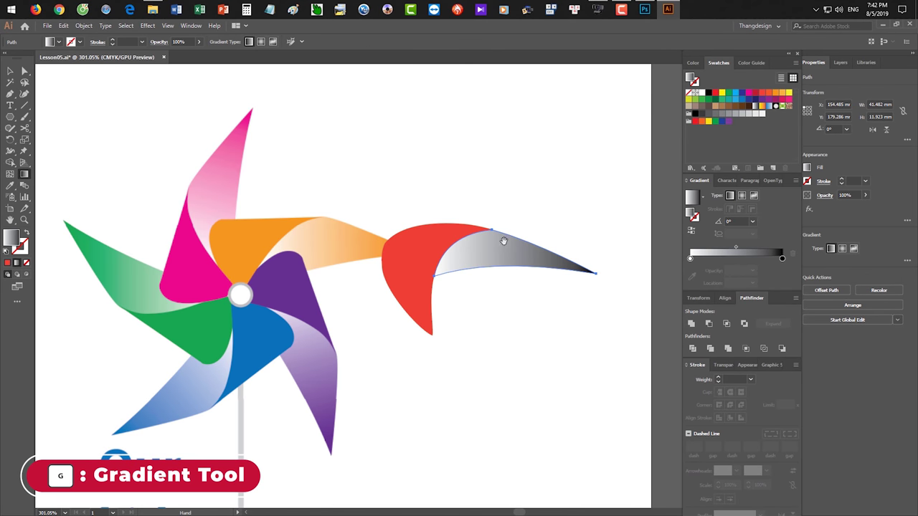
pyautogui.moveTo(503, 240); pyautogui.dragTo(508, 244)
pyautogui.moveTo(601, 279); pyautogui.dragTo(431, 245)
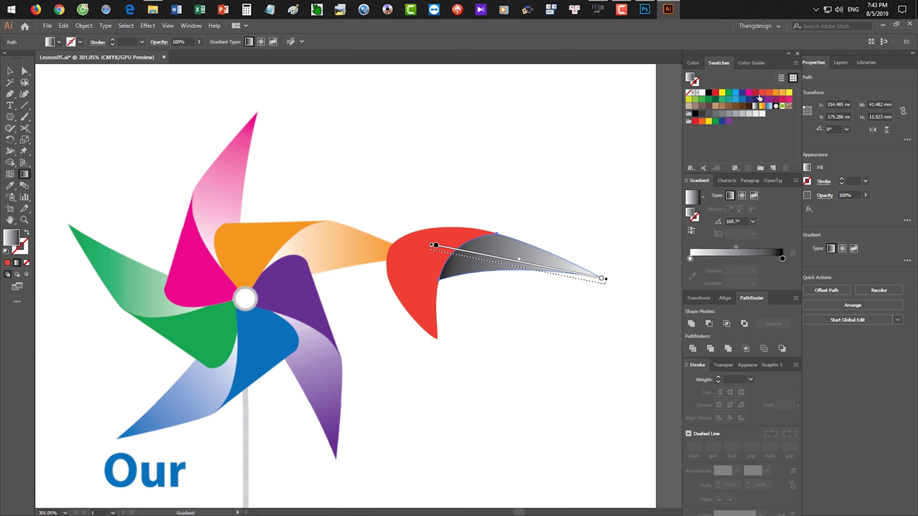
# Recolor the gradient's start stop dark red and its end stop white
pyautogui.moveTo(758, 97); pyautogui.dragTo(783, 261)
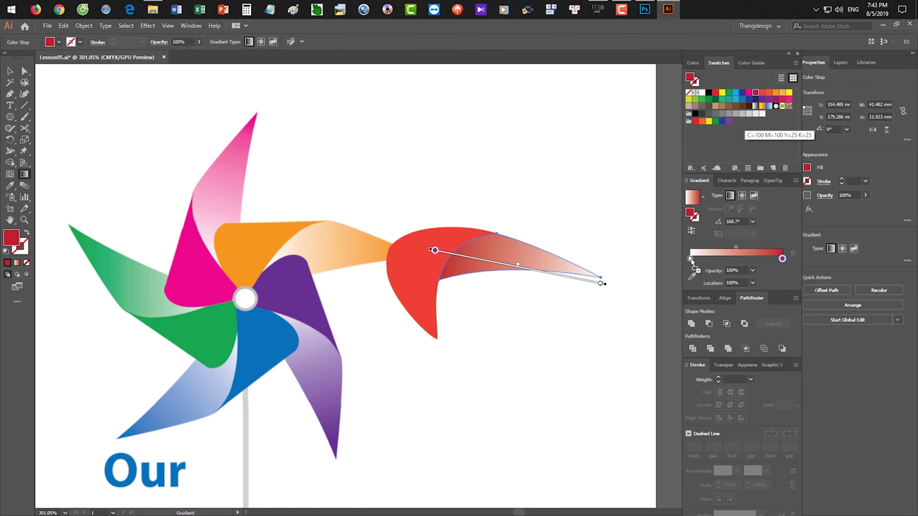
pyautogui.moveTo(692, 261); pyautogui.dragTo(692, 260)
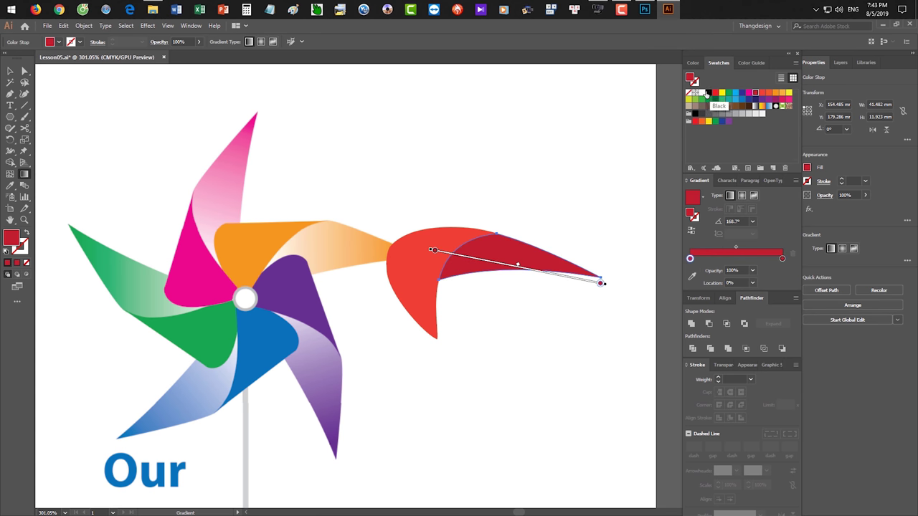
pyautogui.moveTo(711, 131); pyautogui.dragTo(783, 259)
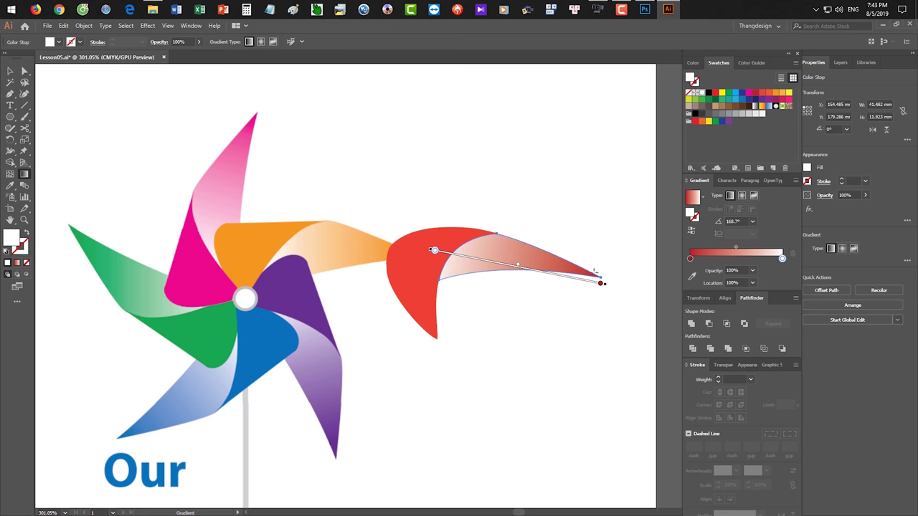
# Redraw the gradient from the pointed tip past the fold at about 168.5°, and deselect the blade
pyautogui.moveTo(602, 277)
pyautogui.mouseDown()
pyautogui.moveTo(395, 234)
pyautogui.moveTo(424, 239)
pyautogui.moveTo(416, 239)
pyautogui.mouseUp()
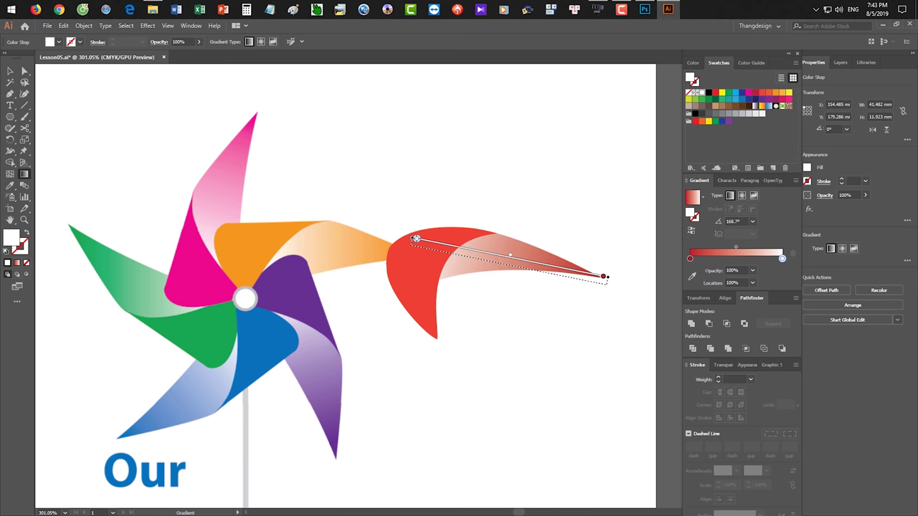
pyautogui.press('v')
pyautogui.click(541, 311)
pyautogui.moveTo(539, 312); pyautogui.dragTo(511, 320)
pyautogui.moveTo(512, 320); pyautogui.dragTo(523, 298)
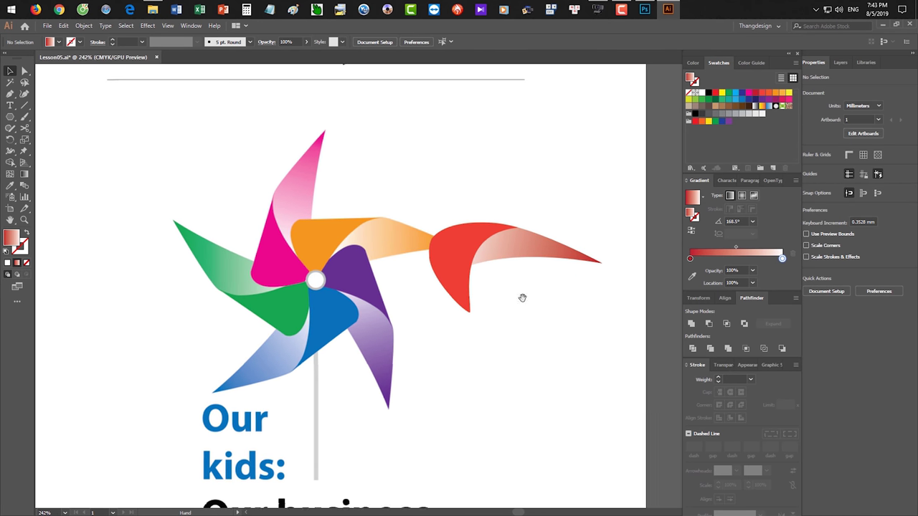
# Rotate a copy of both blade pieces by 72° around the anchor at the blade's lower tip
pyautogui.moveTo(573, 334)
pyautogui.mouseDown()
pyautogui.moveTo(430, 229)
pyautogui.moveTo(447, 155)
pyautogui.moveTo(461, 138)
pyautogui.moveTo(476, 144)
pyautogui.mouseUp()
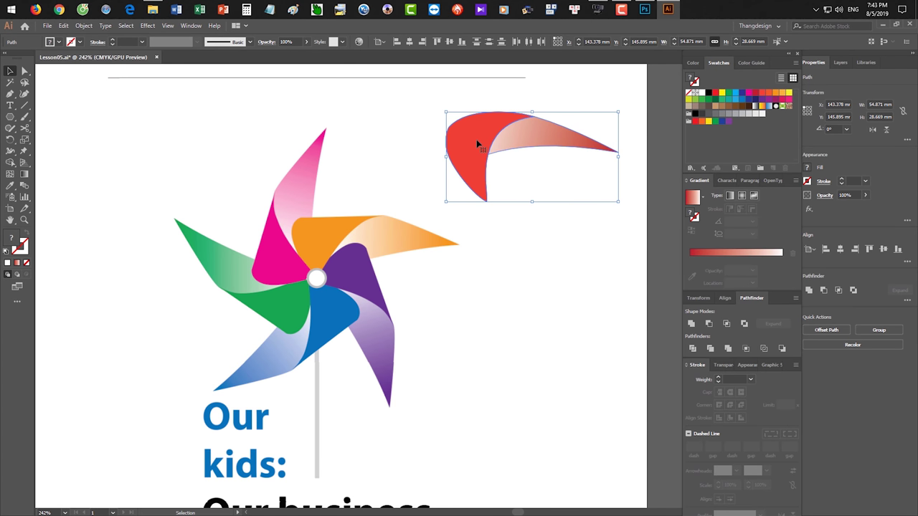
pyautogui.press('r')
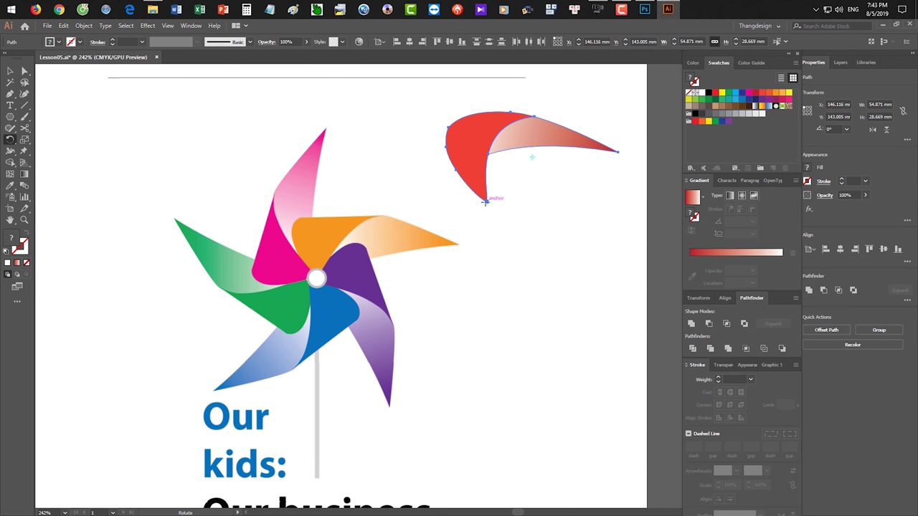
pyautogui.click(485, 202)
pyautogui.press('v')
pyautogui.moveTo(592, 238); pyautogui.dragTo(446, 119)
pyautogui.press('r')
pyautogui.keyDown('alt'); pyautogui.click(486, 204); pyautogui.keyUp('alt')
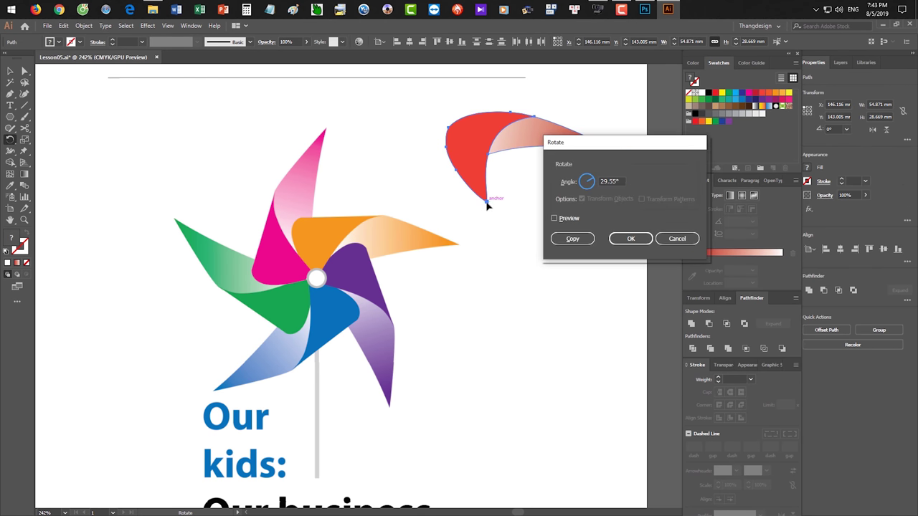
pyautogui.doubleClick(611, 182)
pyautogui.write('36')
pyautogui.click(564, 238)
# Repeat the rotated copy three more times to complete the five-blade pinwheel, and deselect it
pyautogui.hotkey('ctrl', 'd')
pyautogui.hotkey('ctrl', 'd')
pyautogui.hotkey('ctrl', 'd')
pyautogui.press('v')
pyautogui.click(547, 363)
# Fill the upper-left blade's solid piece with magenta and recolor its pointed piece's gradient start stop magenta
pyautogui.moveTo(513, 356); pyautogui.dragTo(507, 368)
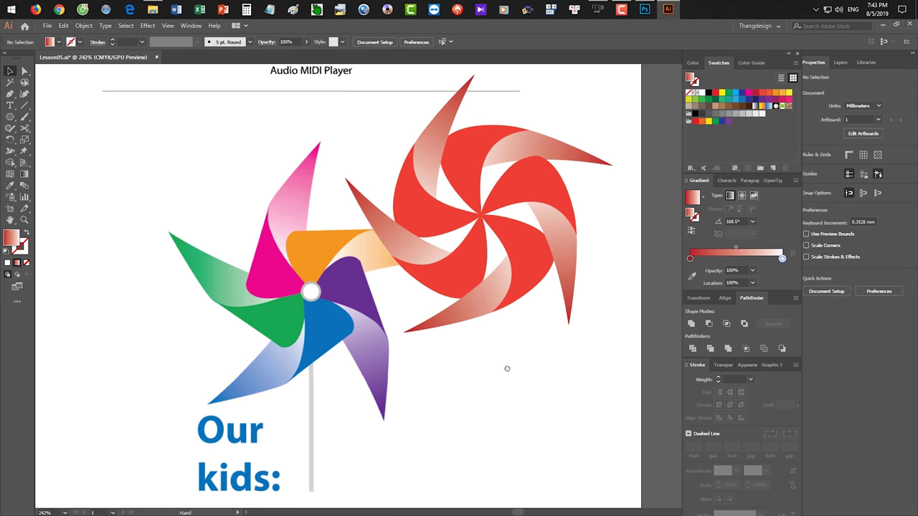
pyautogui.click(437, 224)
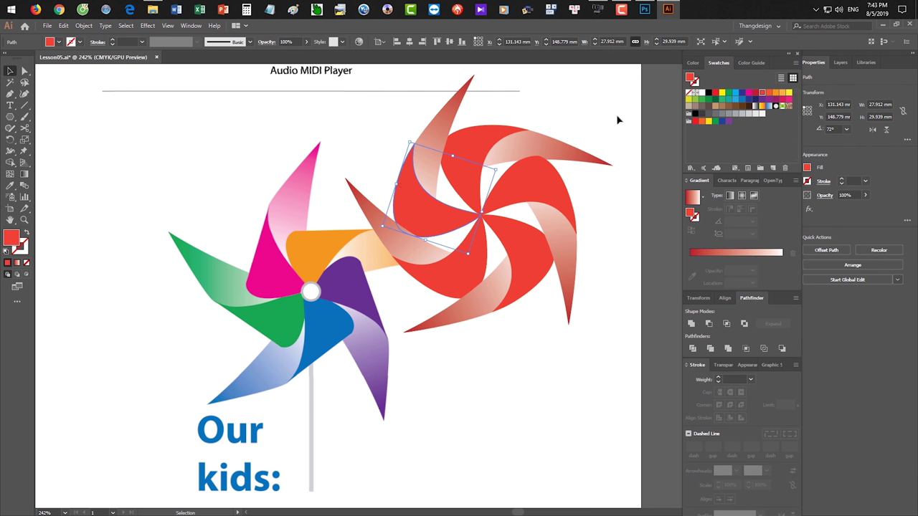
pyautogui.click(749, 94)
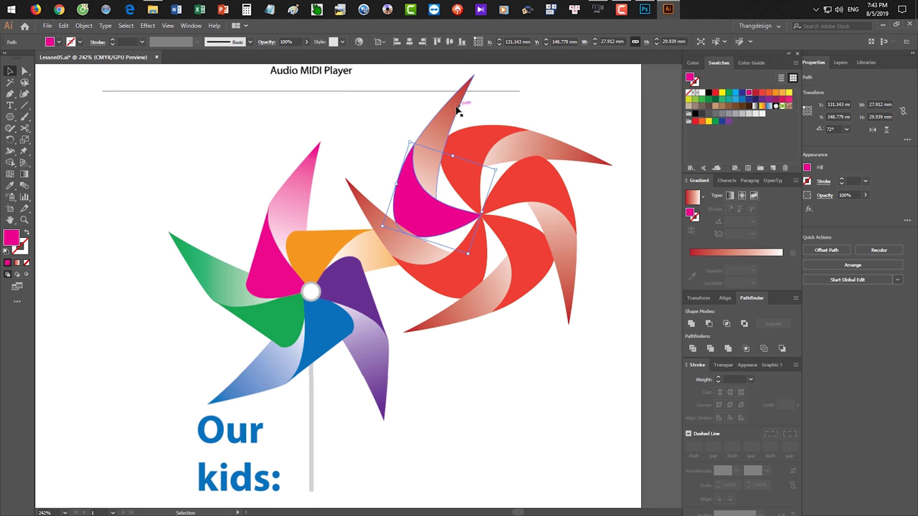
pyautogui.click(456, 108)
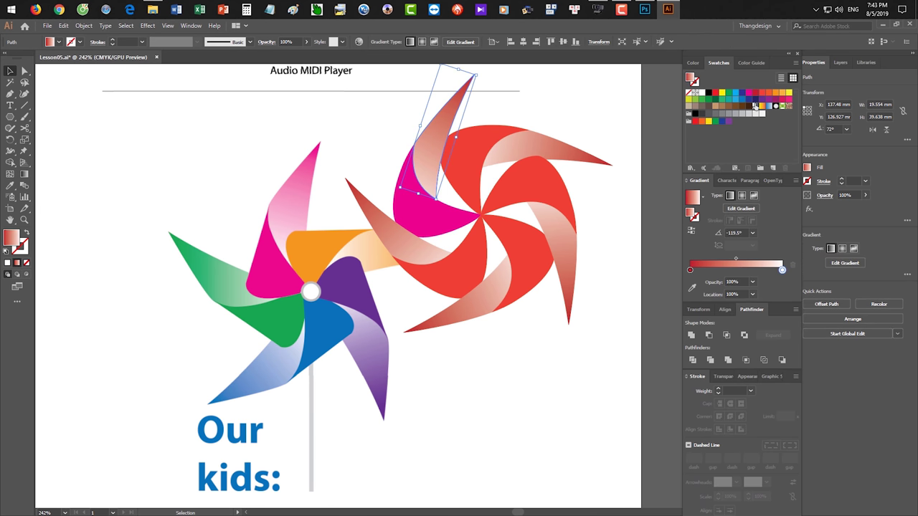
pyautogui.moveTo(751, 96); pyautogui.dragTo(691, 271)
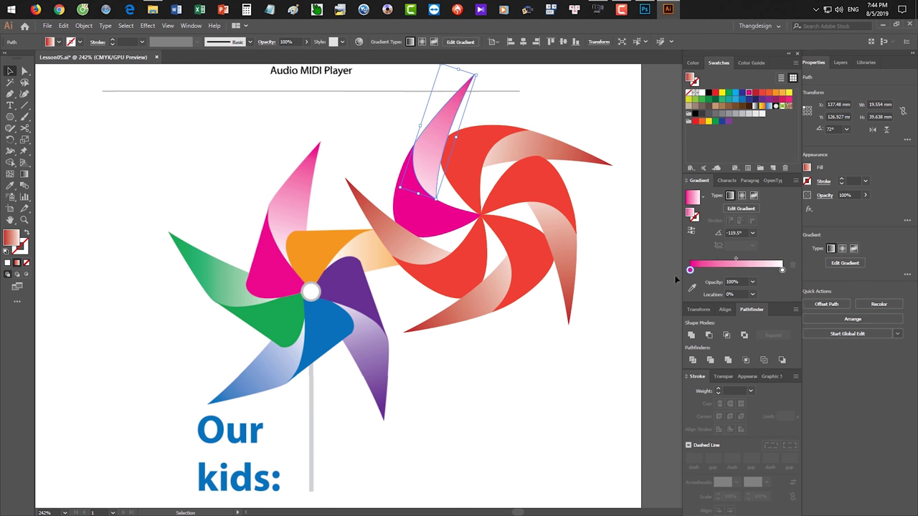
# Fill the lower-left blade's solid piece with dark blue and set its pointed piece's gradient start stop to dark blue
pyautogui.click(459, 273)
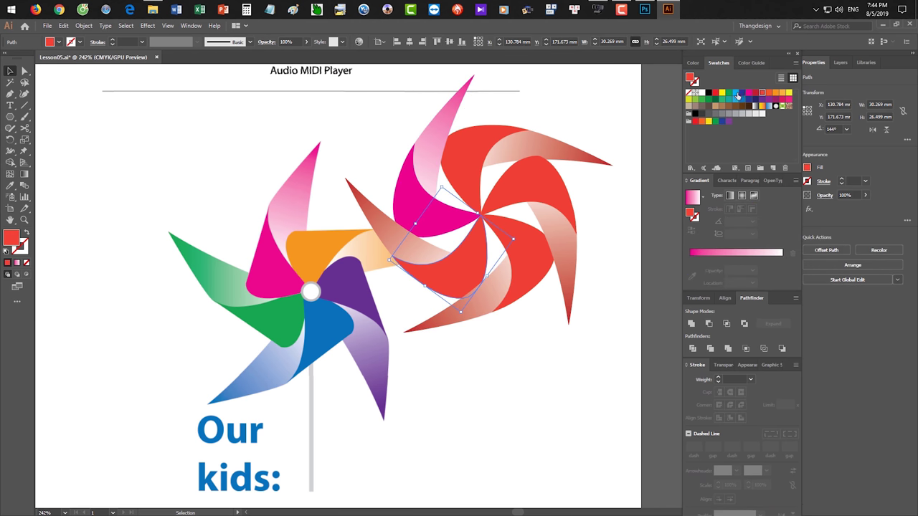
pyautogui.click(741, 95)
pyautogui.click(433, 245)
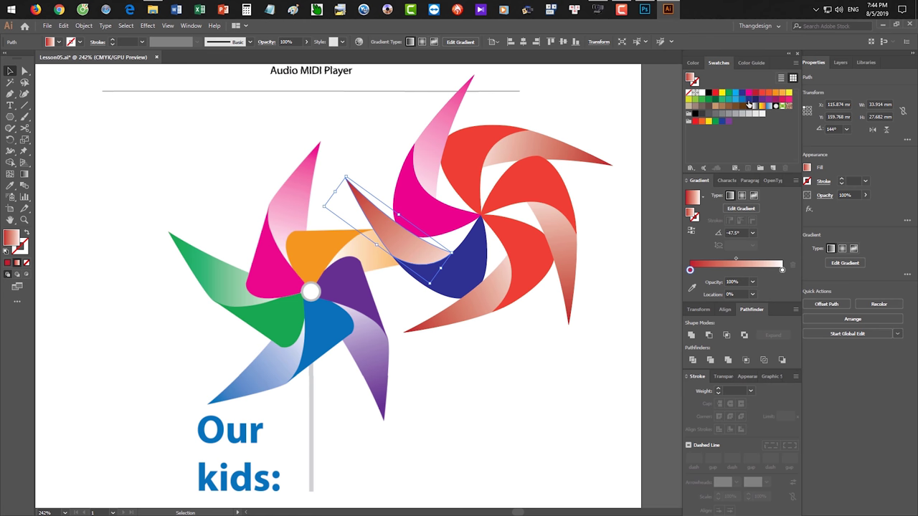
pyautogui.moveTo(749, 105); pyautogui.dragTo(691, 272)
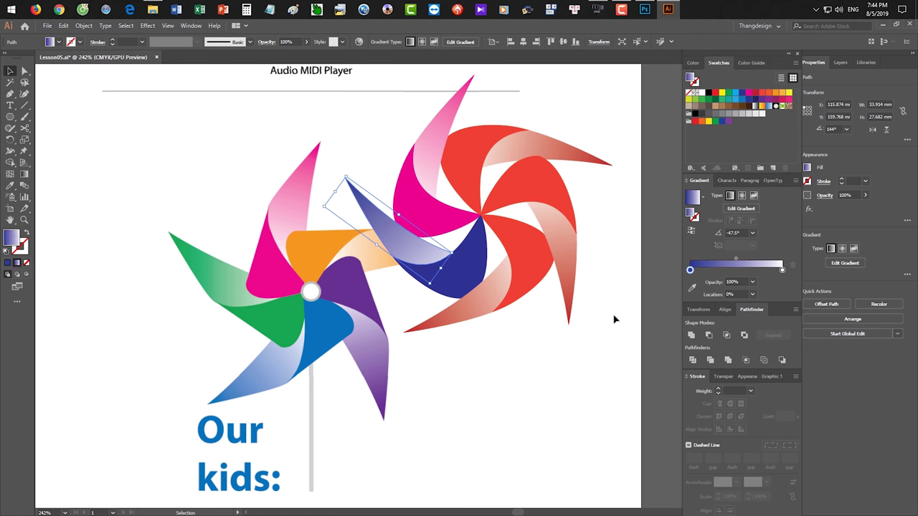
pyautogui.click(545, 360)
# Fill the bottom blade's solid piece with dark brown and recolor its pointed piece's gradient start stop brown
pyautogui.click(537, 289)
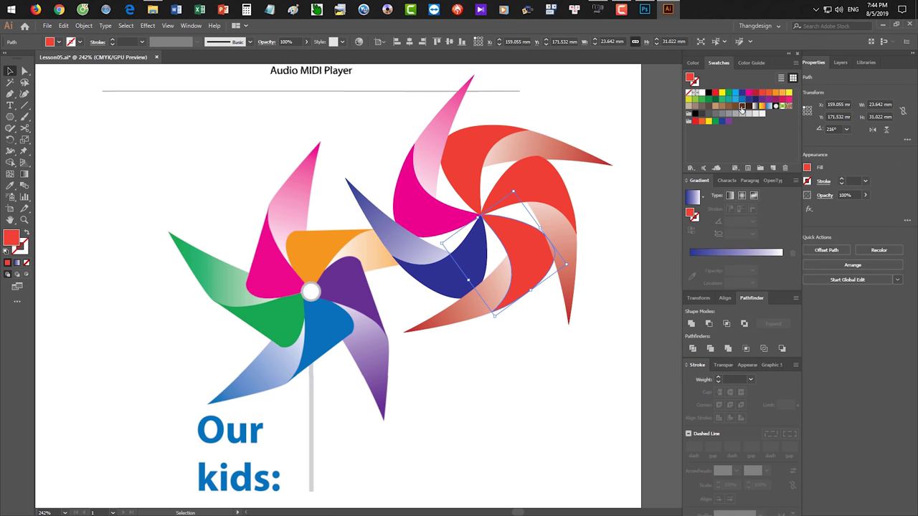
pyautogui.click(742, 109)
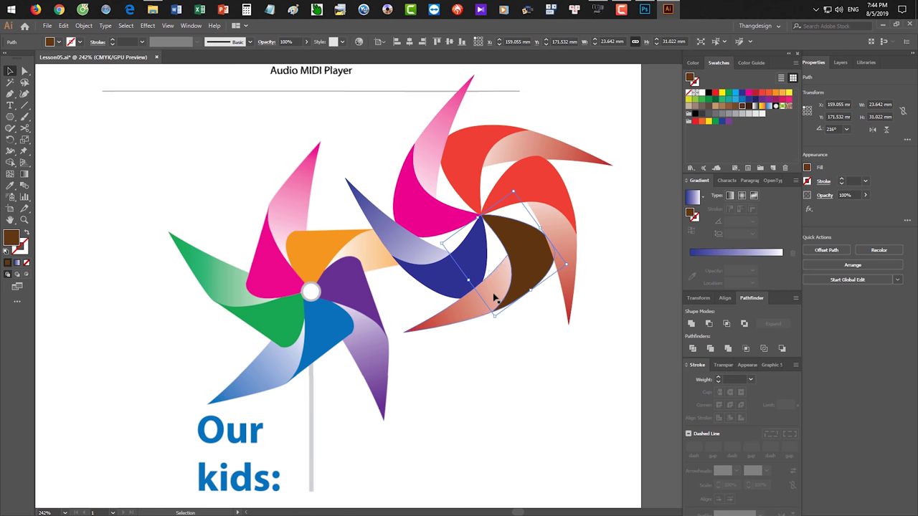
pyautogui.click(493, 298)
pyautogui.moveTo(703, 266); pyautogui.dragTo(690, 270)
pyautogui.click(581, 357)
# Fill the right blade's solid piece with yellow, set its pointed piece's gradient start stop to yellow, and deselect
pyautogui.moveTo(557, 266); pyautogui.dragTo(494, 313)
pyautogui.click(476, 238)
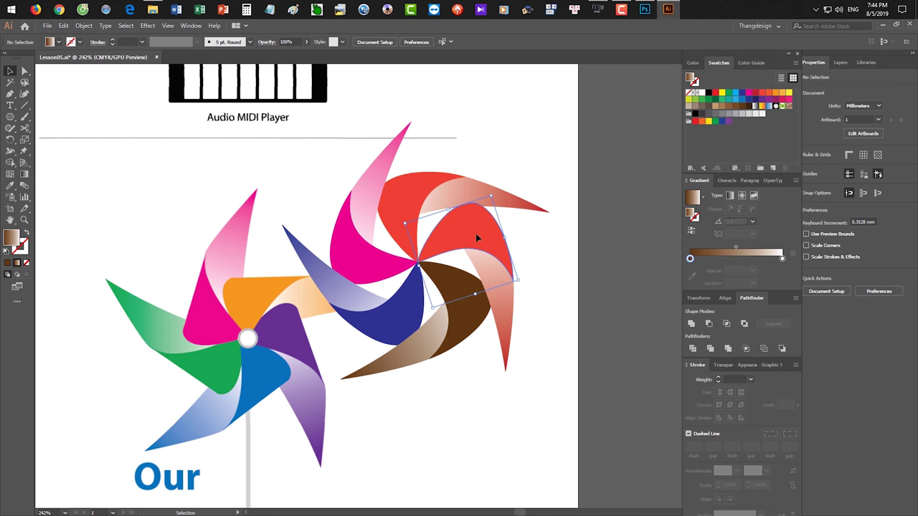
pyautogui.click(477, 238)
pyautogui.click(788, 92)
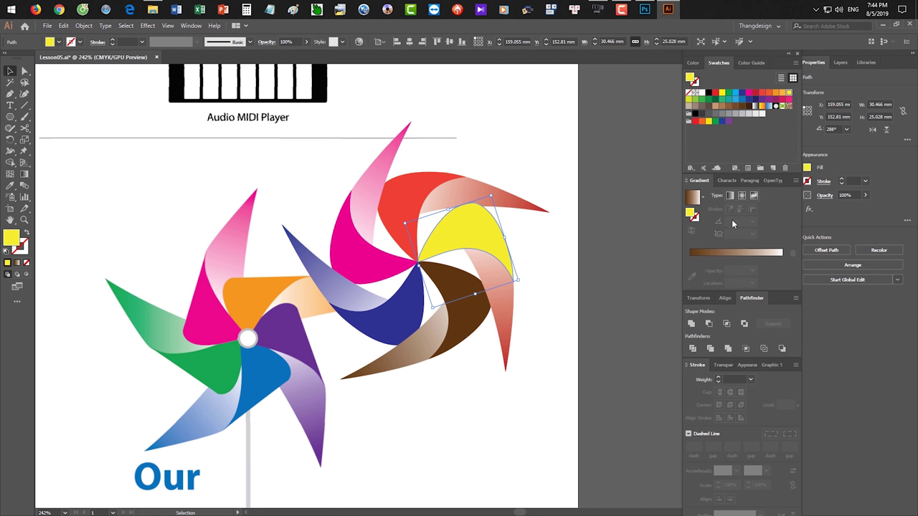
pyautogui.click(518, 306)
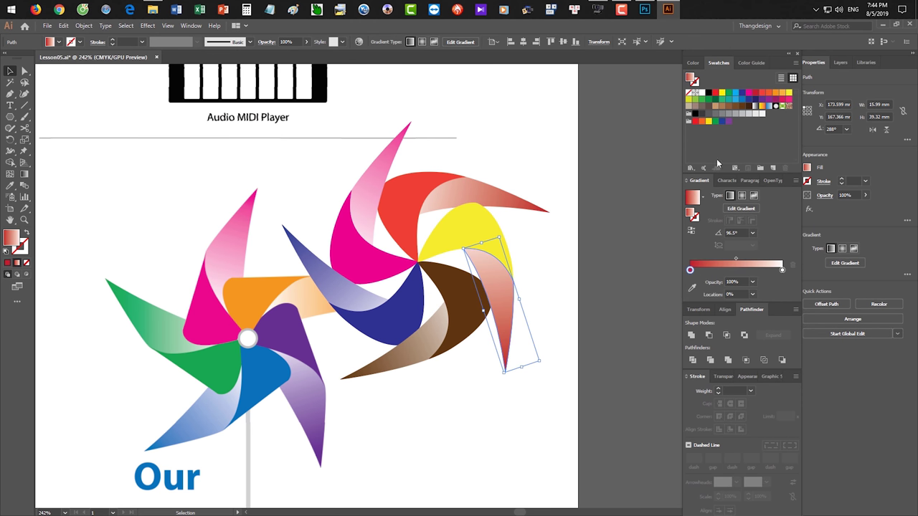
pyautogui.moveTo(788, 93); pyautogui.dragTo(690, 269)
pyautogui.click(574, 370)
# Move the selected pieces of the redrawn pinwheel away from the original pinwheel and deselect them
pyautogui.moveTo(464, 417); pyautogui.dragTo(498, 142)
pyautogui.click(405, 383)
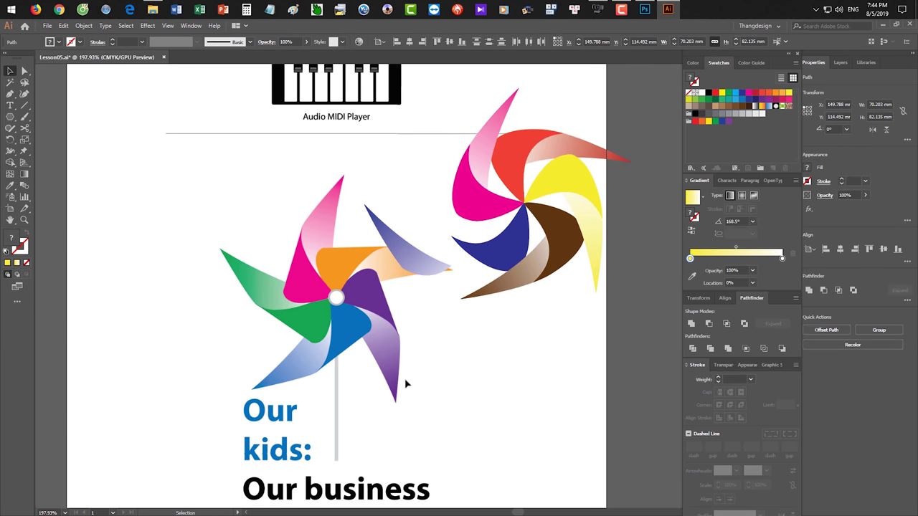
# Examine the gradients on the white and black keys of the Audio MIDI Player illustration
pyautogui.scroll(2, 337, 307)
pyautogui.moveTo(368, 449); pyautogui.dragTo(375, 237)
pyautogui.moveTo(401, 139); pyautogui.dragTo(375, 308)
pyautogui.moveTo(317, 118); pyautogui.dragTo(372, 223)
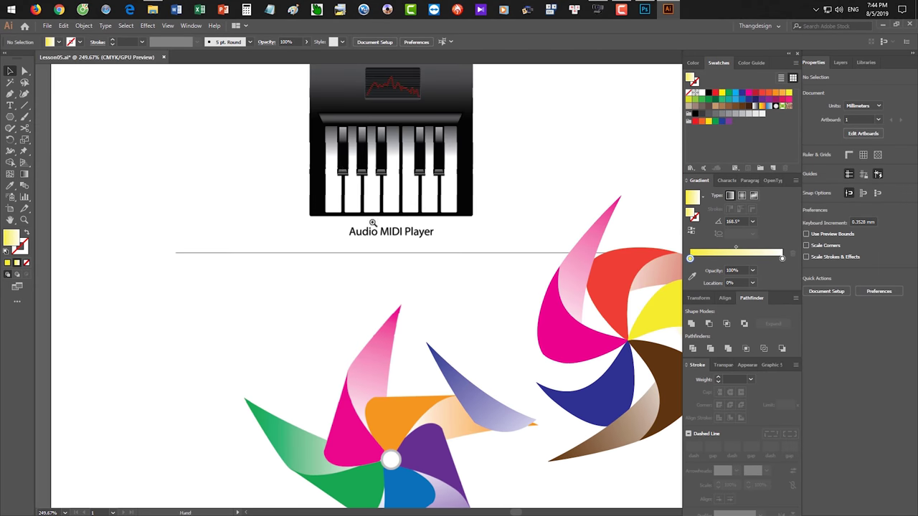
pyautogui.scroll(5, 372, 224)
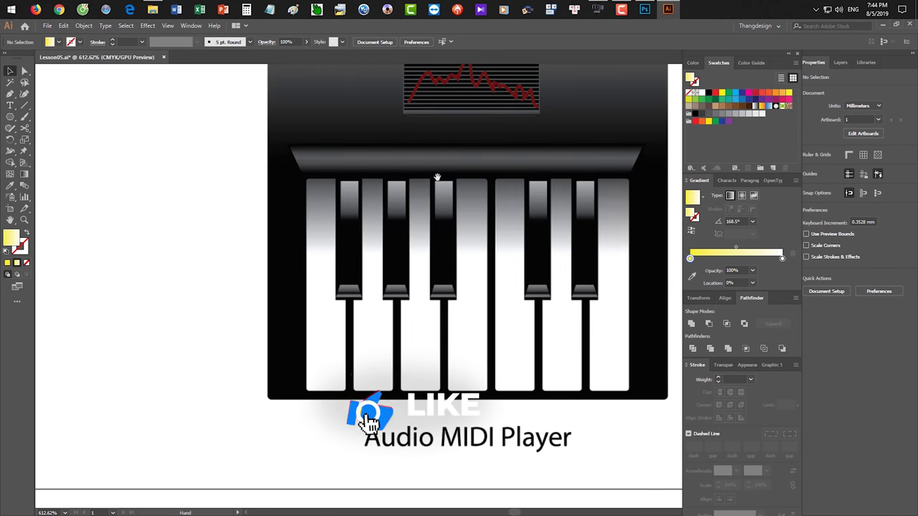
pyautogui.scroll(-1, 399, 289)
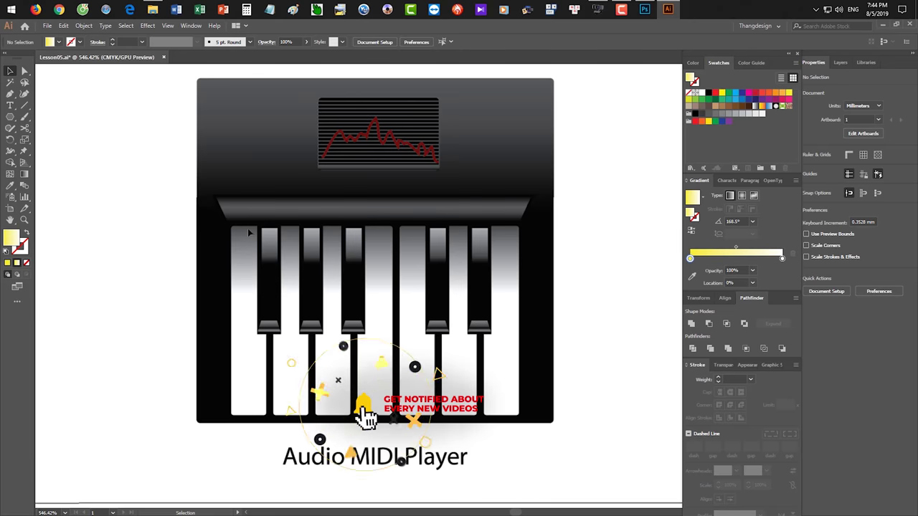
pyautogui.scroll(2, 236, 300)
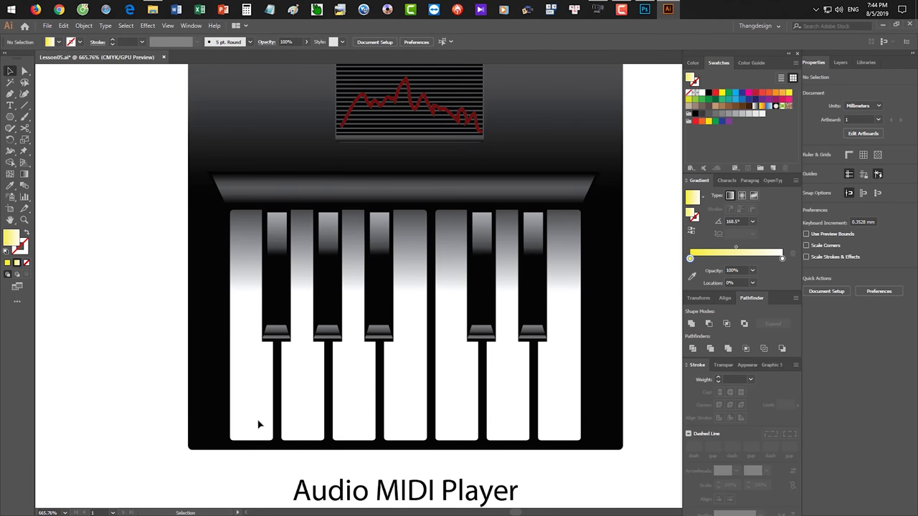
pyautogui.scroll(-2, 294, 393)
pyautogui.scroll(-3, 459, 328)
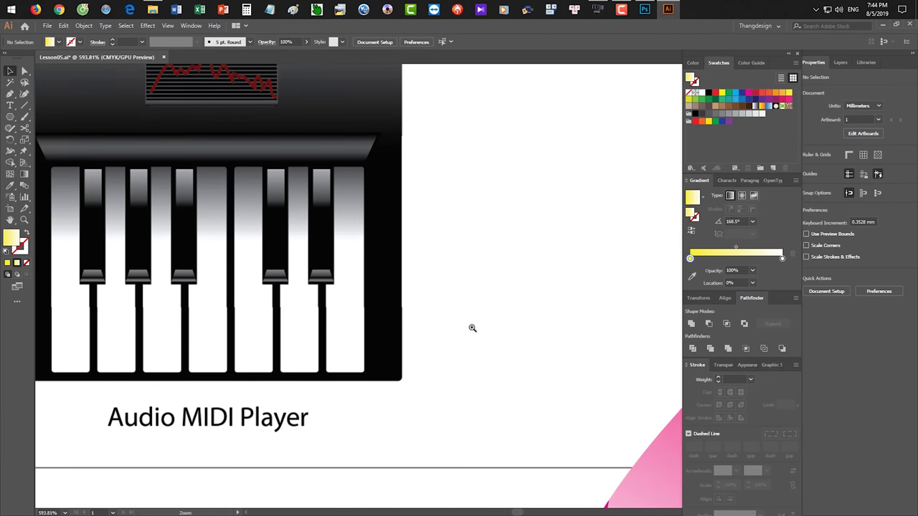
# Draw a tall rectangle about 4.1 × 26.5 mm beside the keyboard and round its corners to about 0.6 mm
pyautogui.scroll(1, 409, 294)
pyautogui.moveTo(10, 117); pyautogui.dragTo(54, 118)
pyautogui.moveTo(174, 148); pyautogui.dragTo(195, 150)
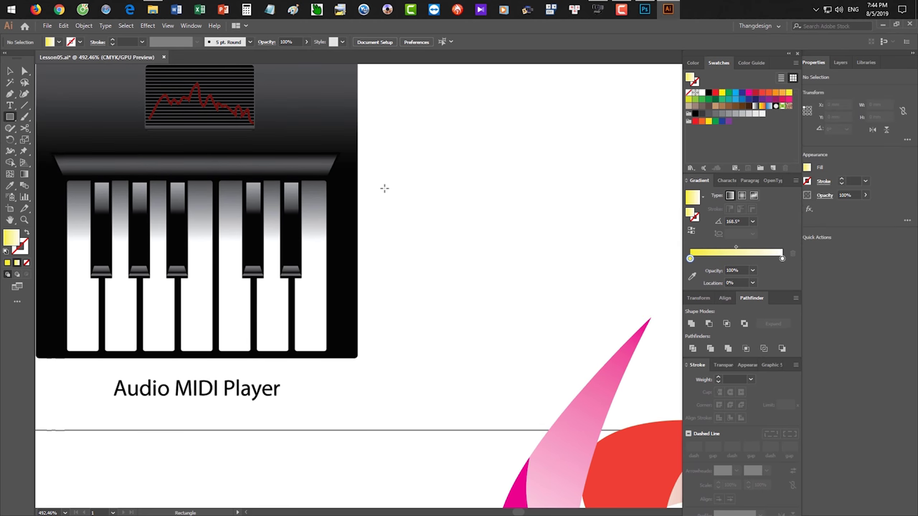
pyautogui.moveTo(382, 182); pyautogui.dragTo(409, 352)
pyautogui.moveTo(402, 190); pyautogui.dragTo(402, 189)
pyautogui.press('v')
pyautogui.click(457, 239)
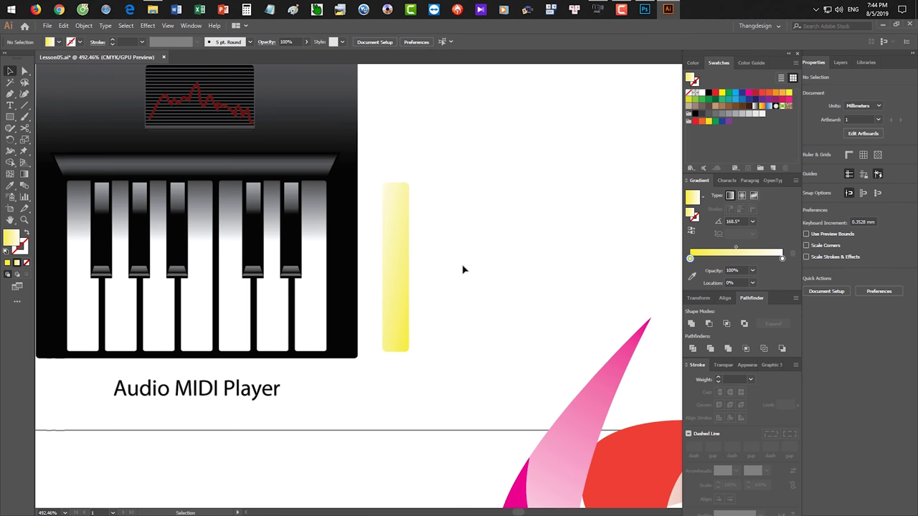
# Apply the white-to-black gradient to the rounded rectangle and redraw it vertically from bottom to top at about 90°
pyautogui.click(395, 236)
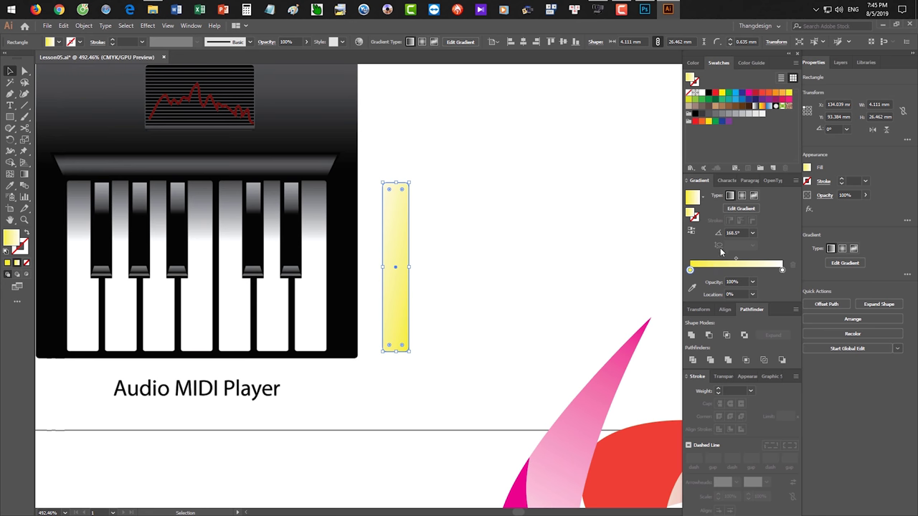
pyautogui.click(759, 111)
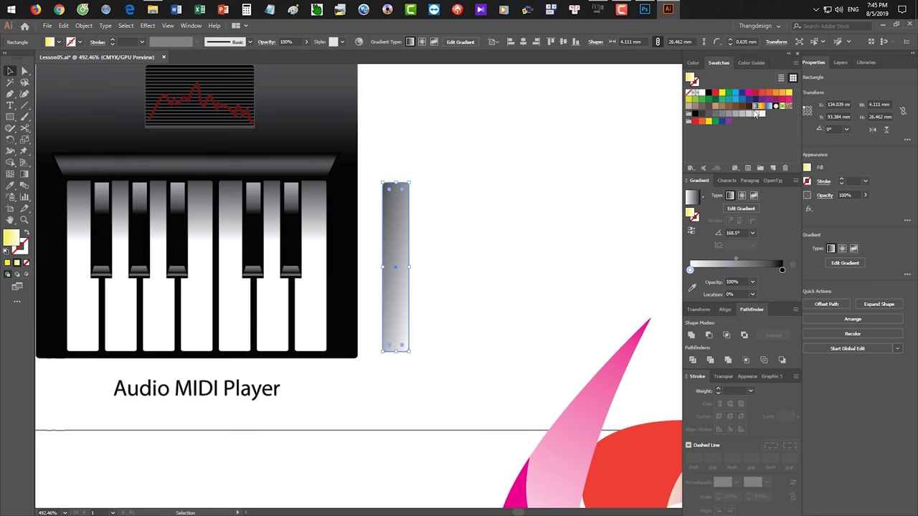
pyautogui.press('g')
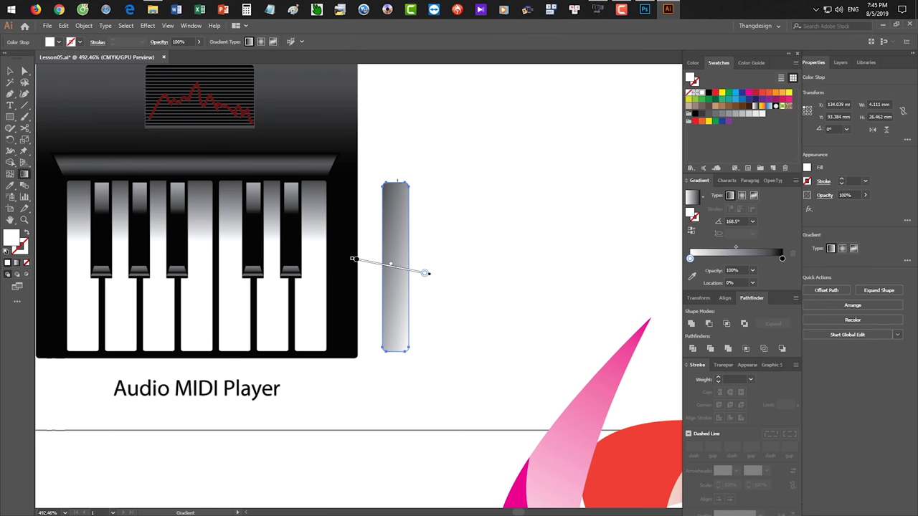
pyautogui.moveTo(395, 181)
pyautogui.mouseDown()
pyautogui.moveTo(395, 352)
pyautogui.moveTo(506, 295)
pyautogui.mouseUp()
pyautogui.moveTo(392, 353)
pyautogui.mouseDown()
pyautogui.moveTo(403, 319)
pyautogui.moveTo(392, 181)
pyautogui.mouseUp()
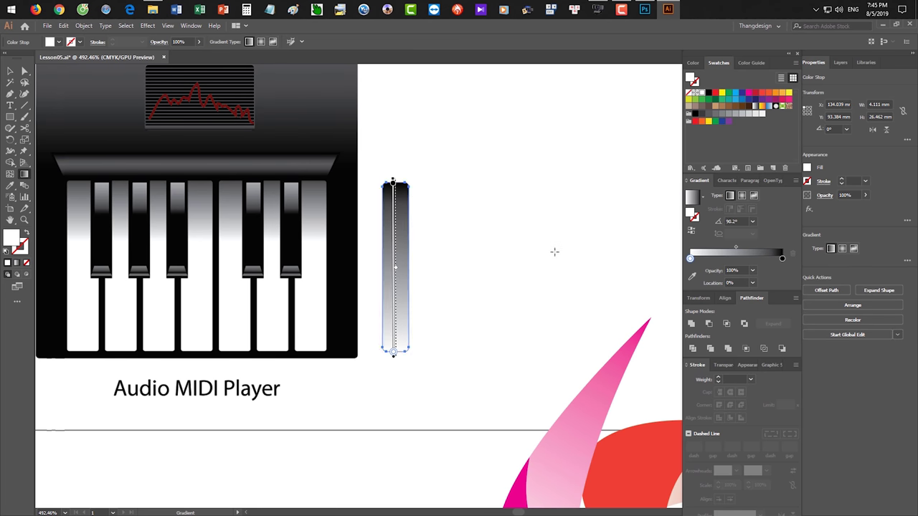
# Lighten the gradient's black end stop to 26% K and move the midpoint to about 82%
pyautogui.click(782, 261)
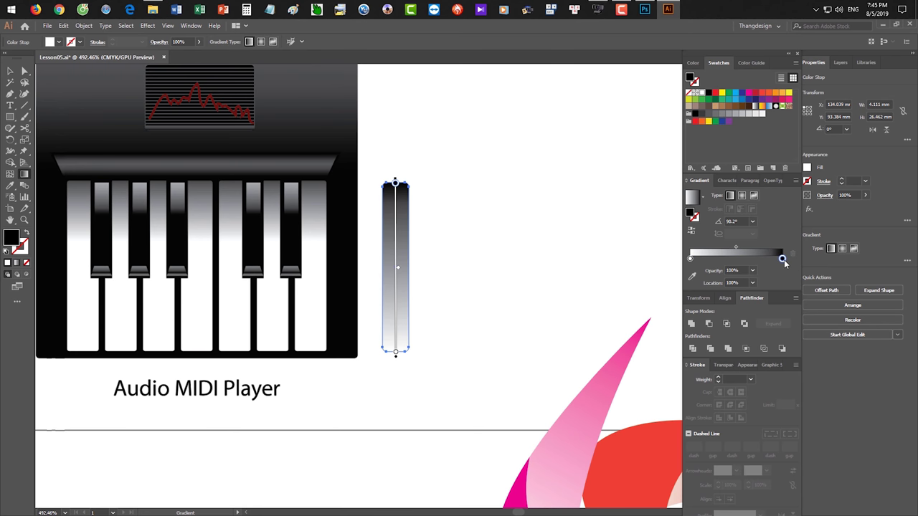
pyautogui.click(694, 63)
pyautogui.moveTo(757, 120); pyautogui.dragTo(730, 119)
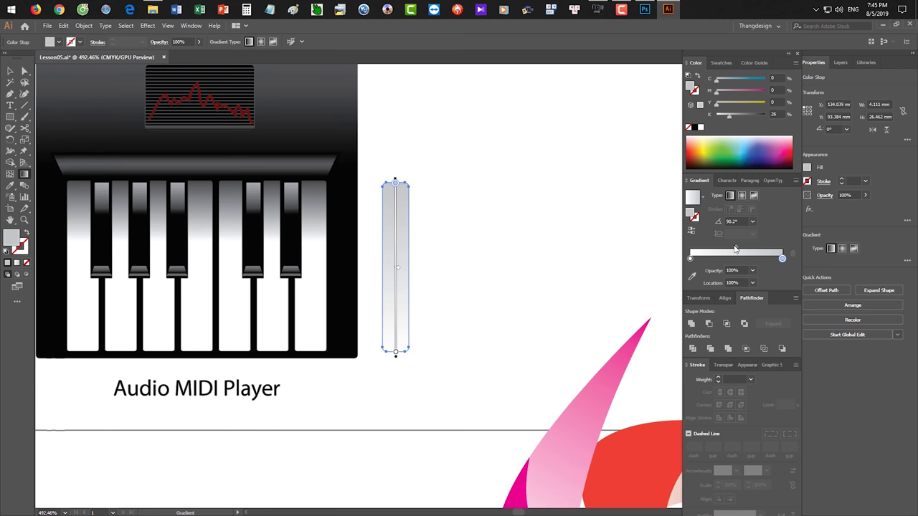
pyautogui.moveTo(735, 250); pyautogui.dragTo(766, 255)
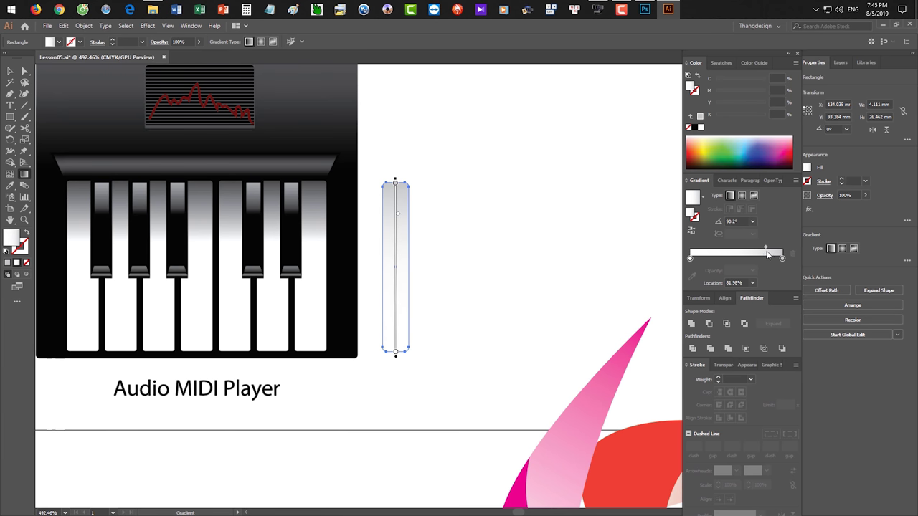
# Darken the gradient's gray end stop to 35% K and deselect the key
pyautogui.click(782, 259)
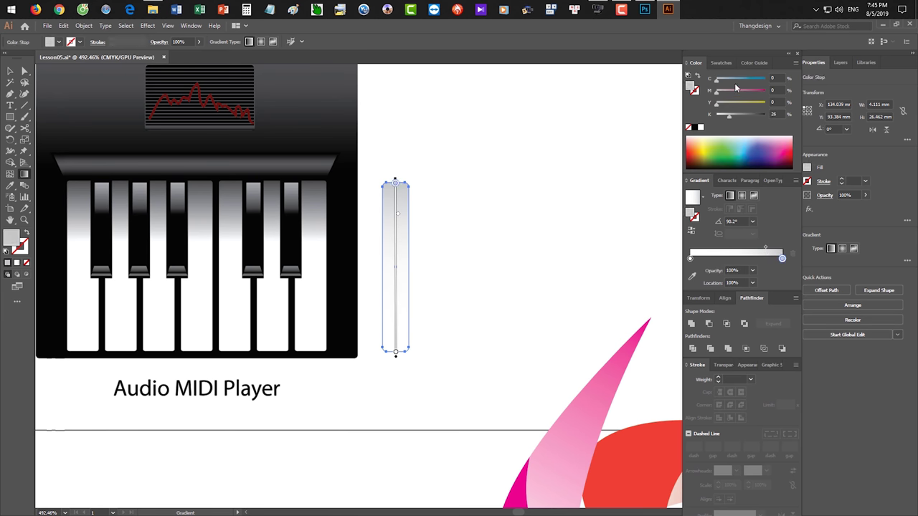
pyautogui.moveTo(729, 113); pyautogui.dragTo(732, 117)
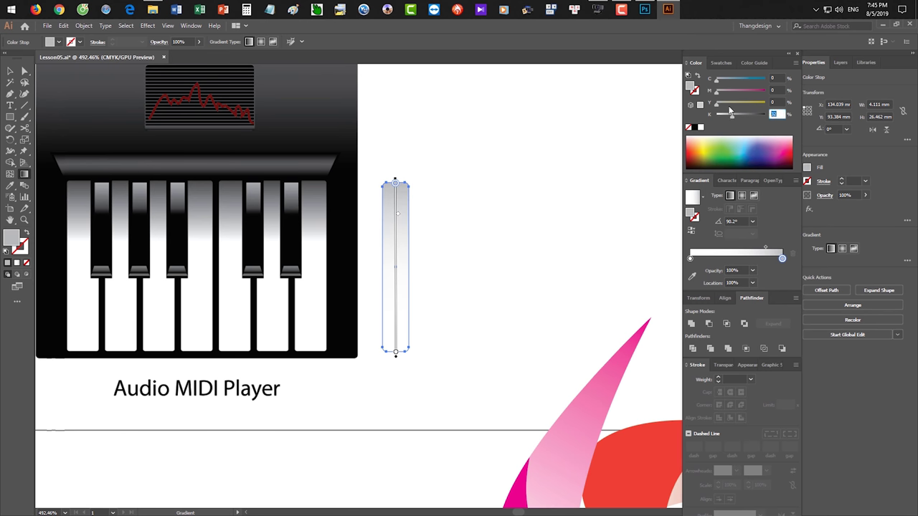
pyautogui.press('Return')
pyautogui.press('v')
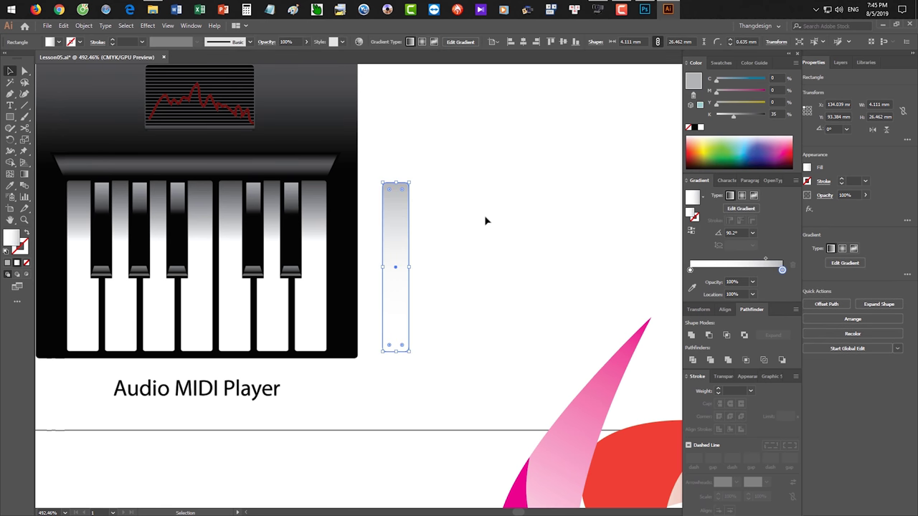
pyautogui.click(484, 237)
# Copy the white key sideways by about 5.1 mm and repeat the copy until there is a row of seven keys
pyautogui.moveTo(482, 279); pyautogui.dragTo(481, 238)
pyautogui.click(395, 184)
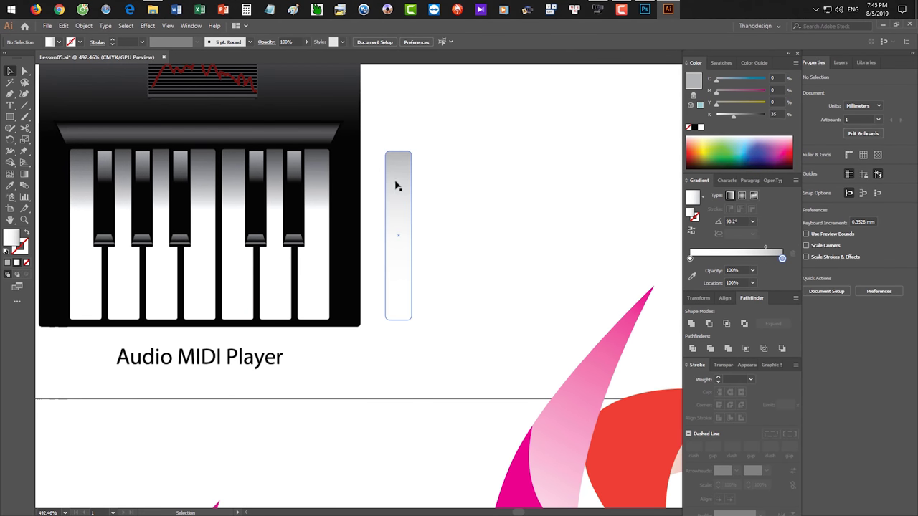
pyautogui.moveTo(385, 184); pyautogui.dragTo(418, 190)
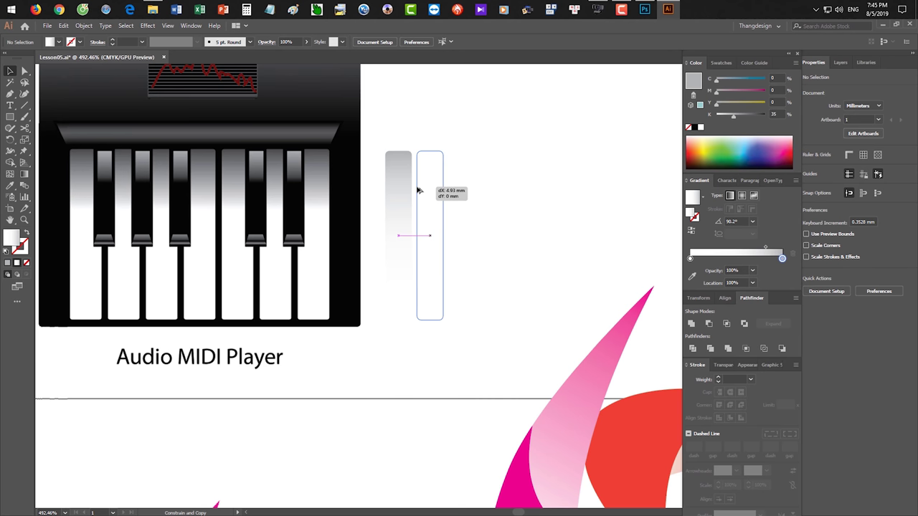
pyautogui.moveTo(419, 190); pyautogui.dragTo(418, 189)
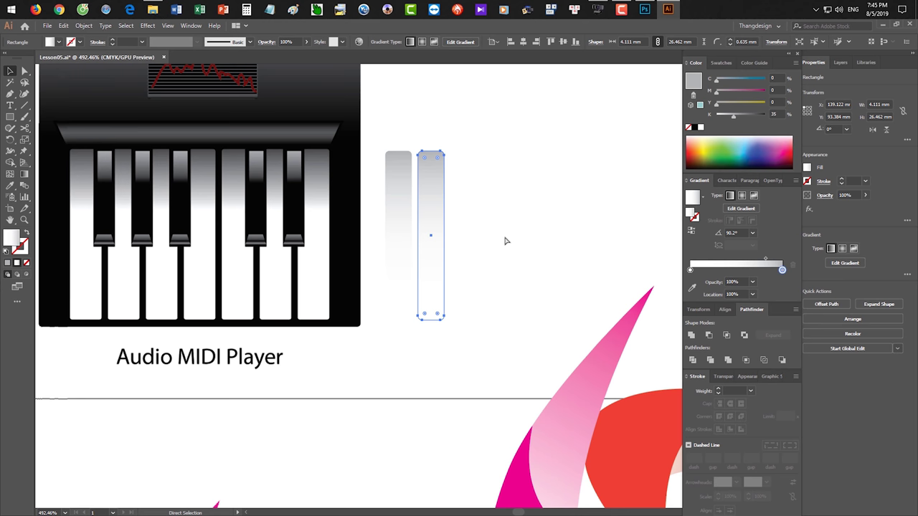
pyautogui.hotkey('ctrl', 'd')
pyautogui.hotkey('ctrl', 'd')
pyautogui.hotkey('ctrl', 'd')
pyautogui.hotkey('ctrl', 'd')
pyautogui.hotkey('ctrl', 'd')
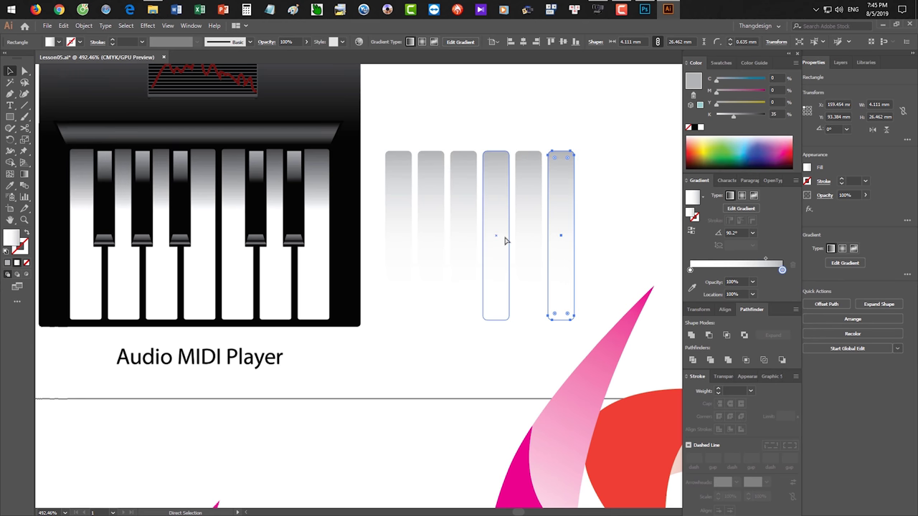
pyautogui.click(454, 362)
pyautogui.moveTo(494, 365); pyautogui.dragTo(472, 347)
# Delete the multicolored pinwheel below the row of white keys
pyautogui.scroll(-3, 472, 365)
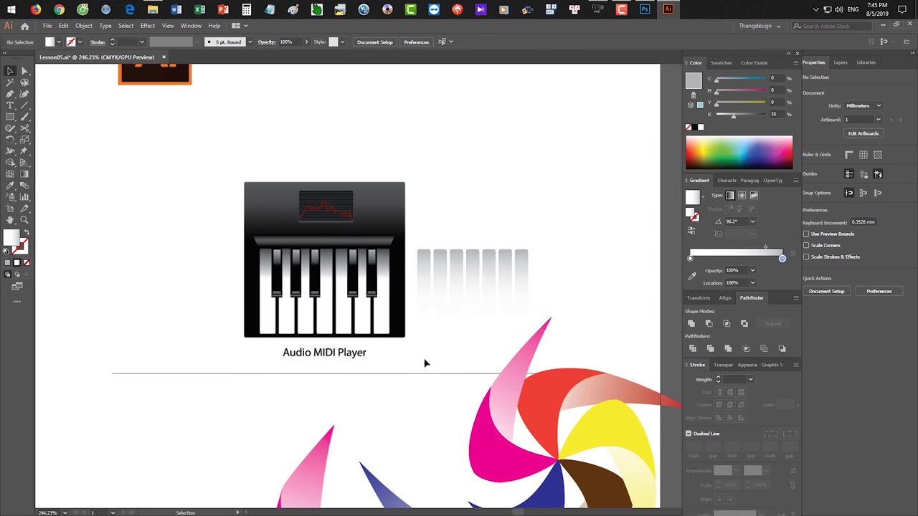
pyautogui.click(577, 482)
pyautogui.press('Delete')
pyautogui.moveTo(565, 426); pyautogui.dragTo(503, 340)
pyautogui.moveTo(418, 319); pyautogui.dragTo(566, 476)
pyautogui.press('Delete')
# Move the row of seven white keys a little farther away from the reference keyboard and deselect it
pyautogui.scroll(3, 492, 266)
pyautogui.hscroll(-2, 492, 266)
pyautogui.moveTo(554, 310); pyautogui.dragTo(557, 312)
pyautogui.moveTo(508, 280); pyautogui.dragTo(529, 280)
pyautogui.click(537, 233)
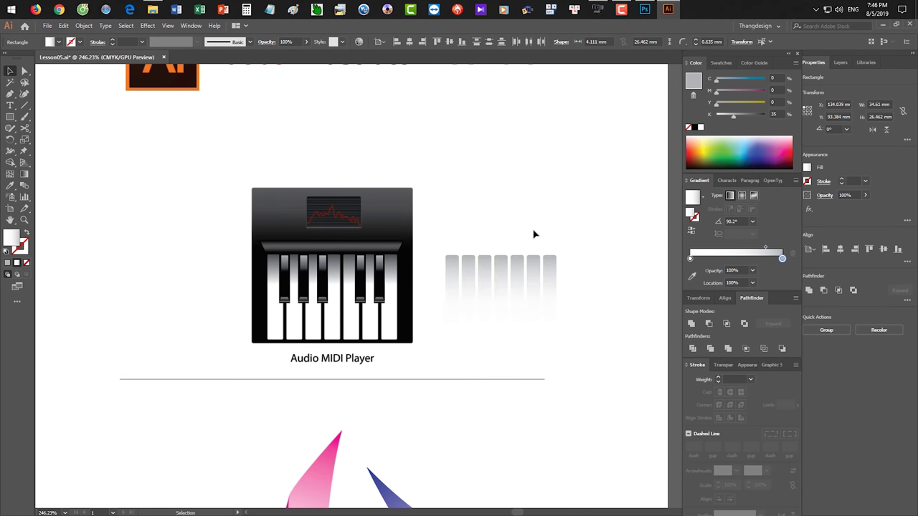
# Draw a square of about 48.5 mm level with the reference keyboard's body, covering the seven keys, and send it to the back
pyautogui.moveTo(9, 118); pyautogui.dragTo(43, 117)
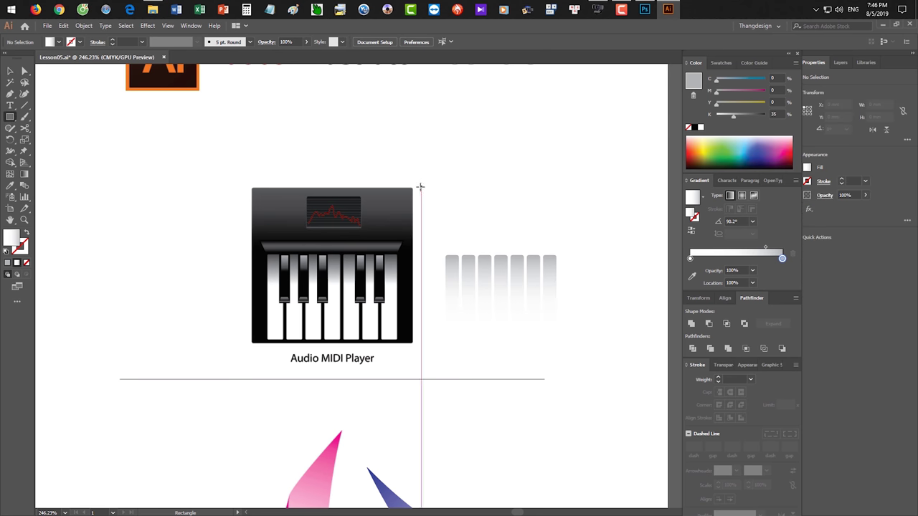
pyautogui.moveTo(420, 188); pyautogui.dragTo(576, 308)
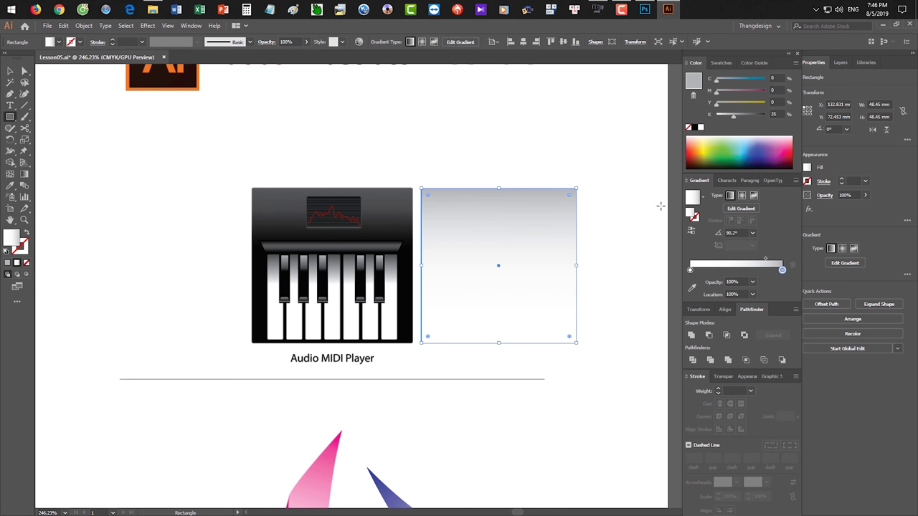
pyautogui.hotkey('ctrl', 'shift', '[')
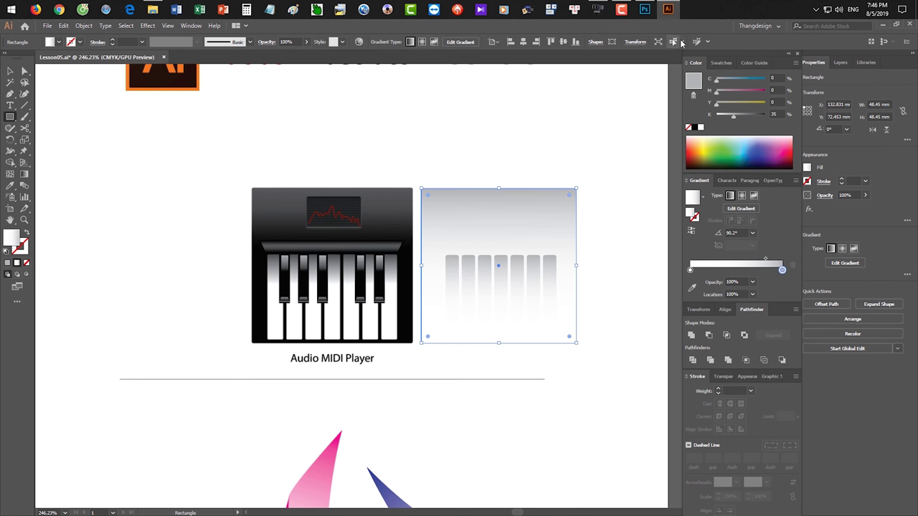
# Make the square's gray gradient stop black, keep it at the end of the ramp, and move the midpoint to about 55%
pyautogui.click(693, 128)
pyautogui.press('v')
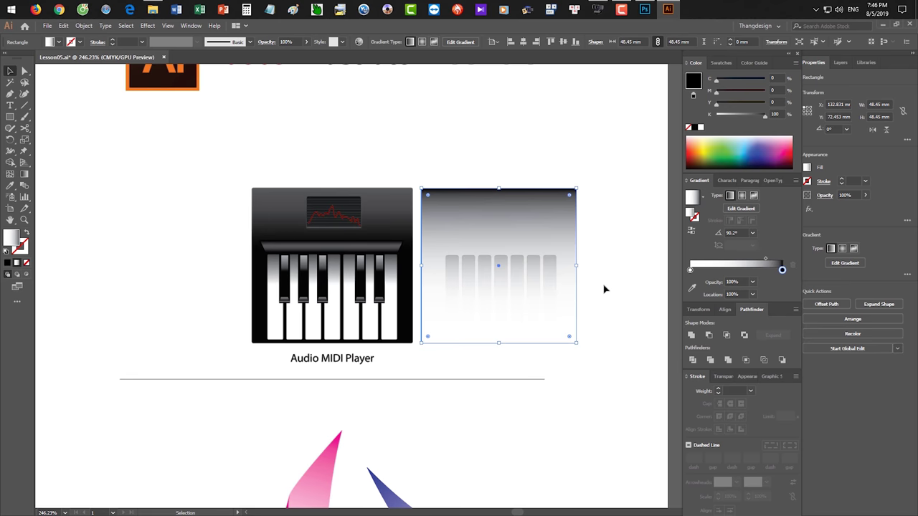
pyautogui.click(605, 289)
pyautogui.moveTo(540, 271); pyautogui.dragTo(592, 269)
pyautogui.click(519, 195)
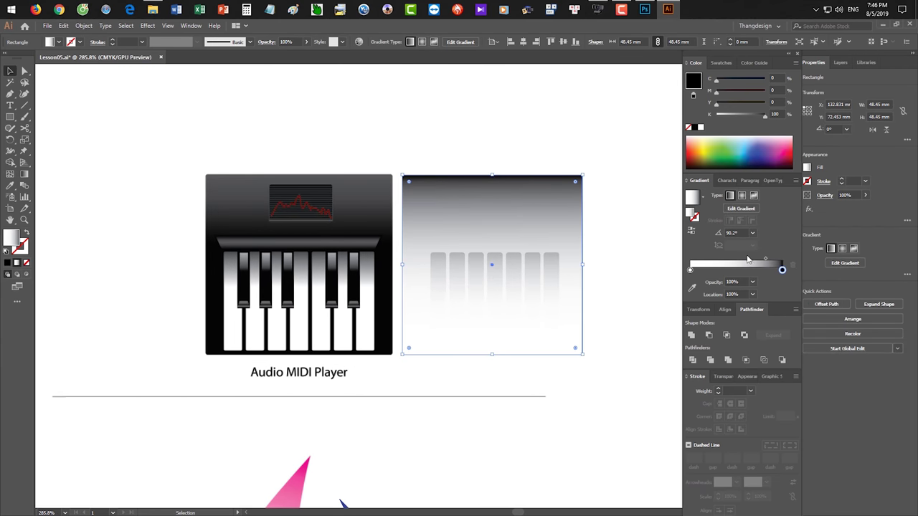
pyautogui.moveTo(780, 268); pyautogui.dragTo(744, 262)
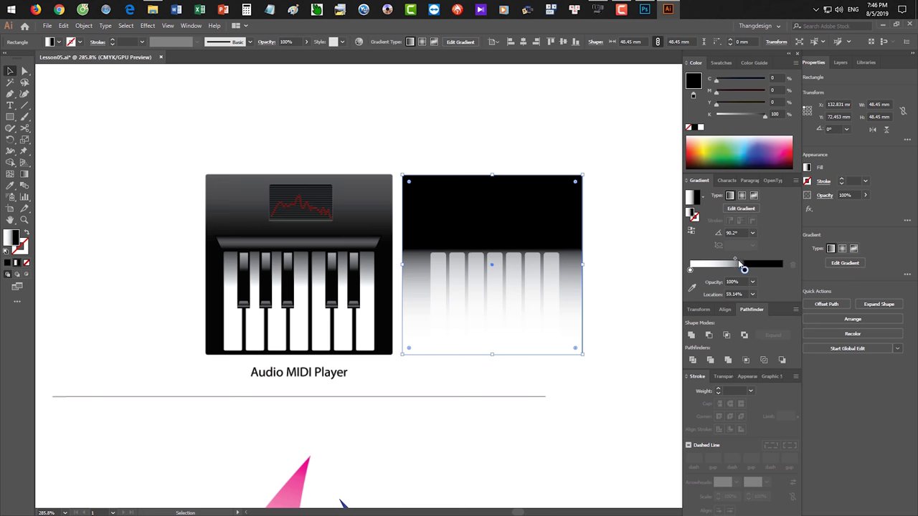
pyautogui.moveTo(744, 269)
pyautogui.mouseDown()
pyautogui.moveTo(782, 269)
pyautogui.moveTo(740, 260)
pyautogui.mouseUp()
pyautogui.click(766, 261)
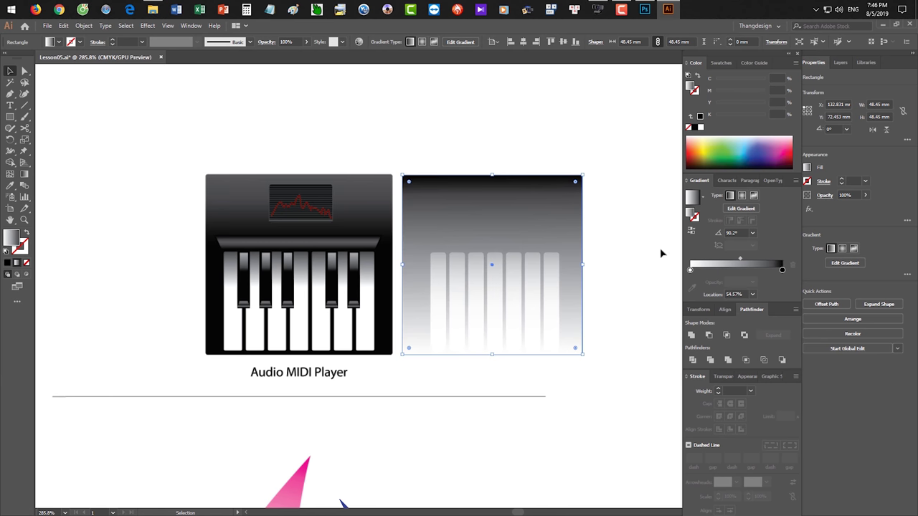
# Reverse the square's gradient and set its midpoint to about 53%
pyautogui.click(692, 230)
pyautogui.click(737, 263)
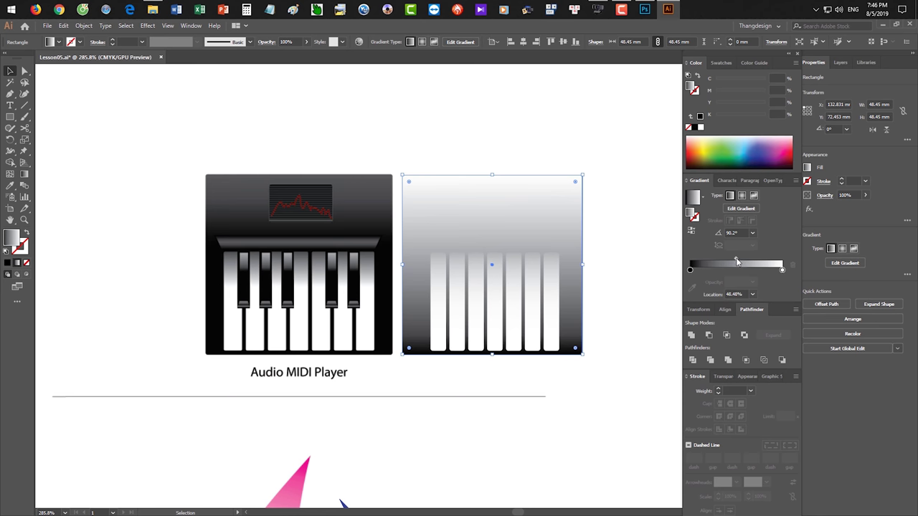
pyautogui.moveTo(737, 263); pyautogui.dragTo(740, 263)
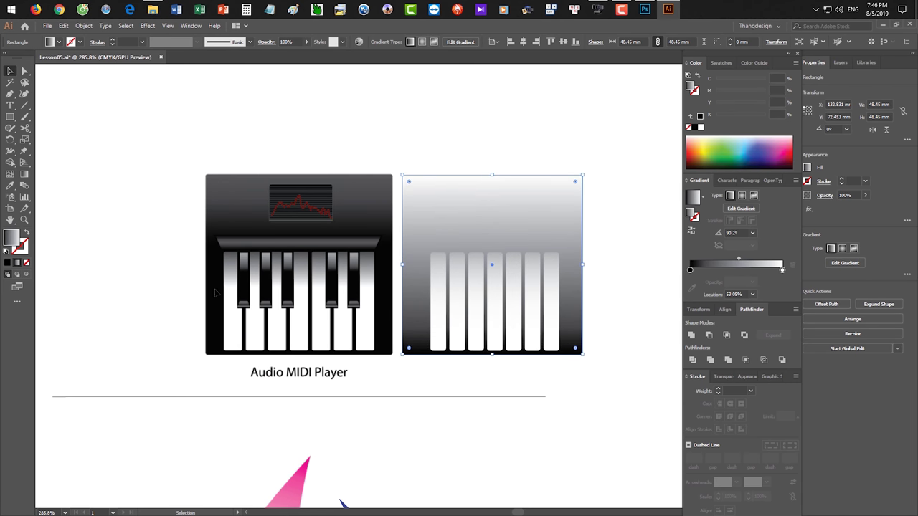
# Add a middle color stop at 50% to the square's gradient and make it black
pyautogui.scroll(2, 243, 285)
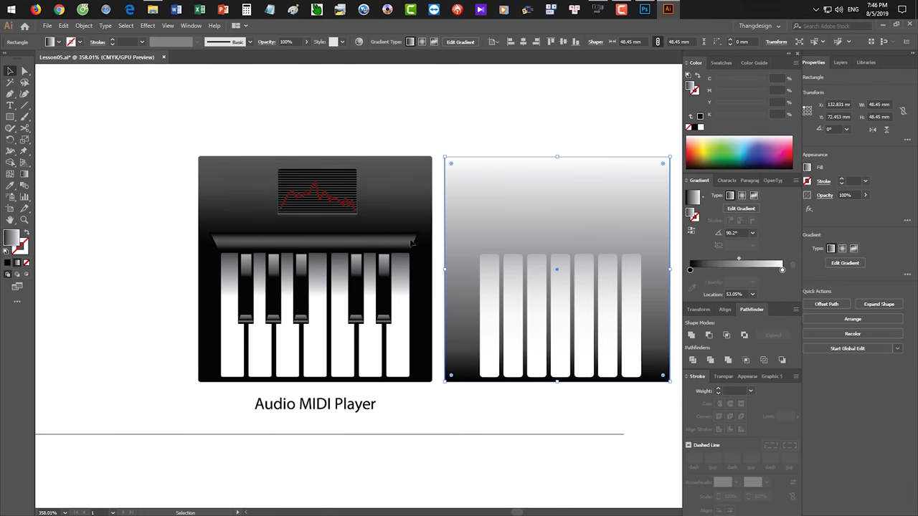
pyautogui.click(735, 270)
pyautogui.doubleClick(738, 294)
pyautogui.write('50')
pyautogui.press('Tab')
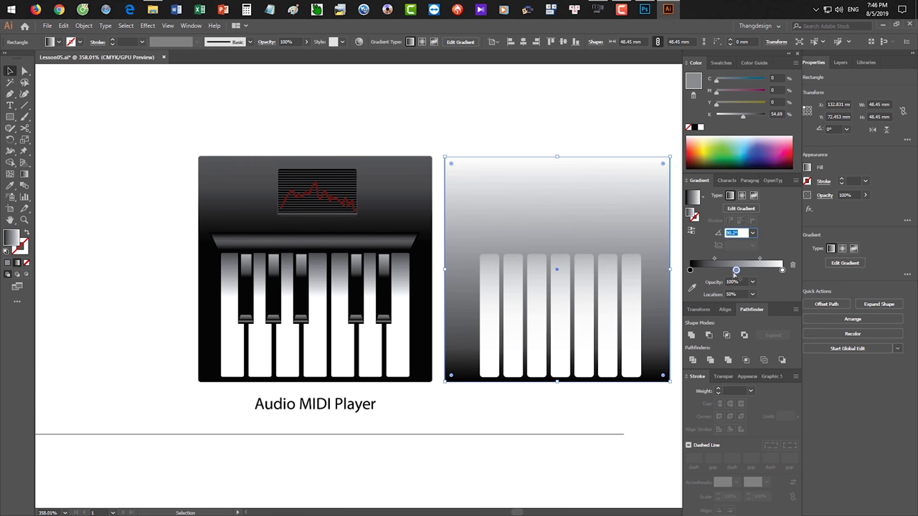
pyautogui.moveTo(699, 130); pyautogui.dragTo(733, 274)
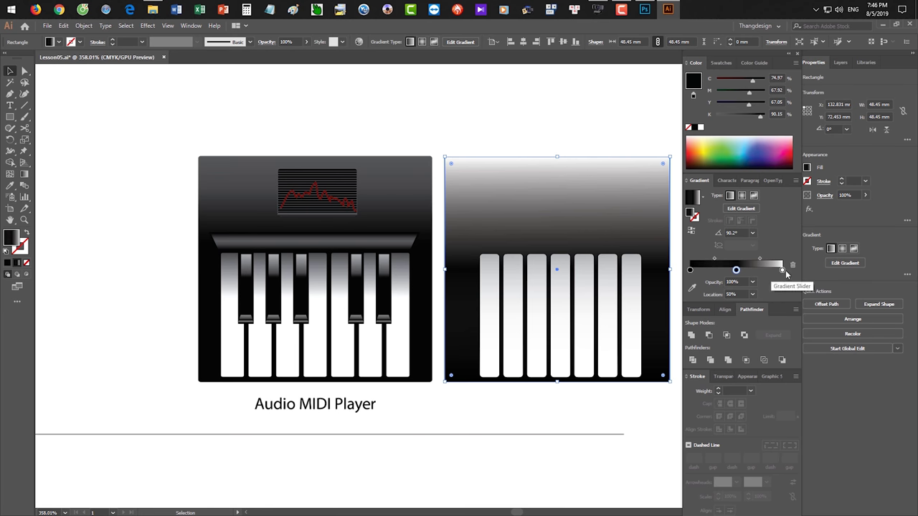
# Darken the gradient's white end stop to 78% K, move the adjacent midpoint to about 61%, and deselect the square
pyautogui.click(781, 270)
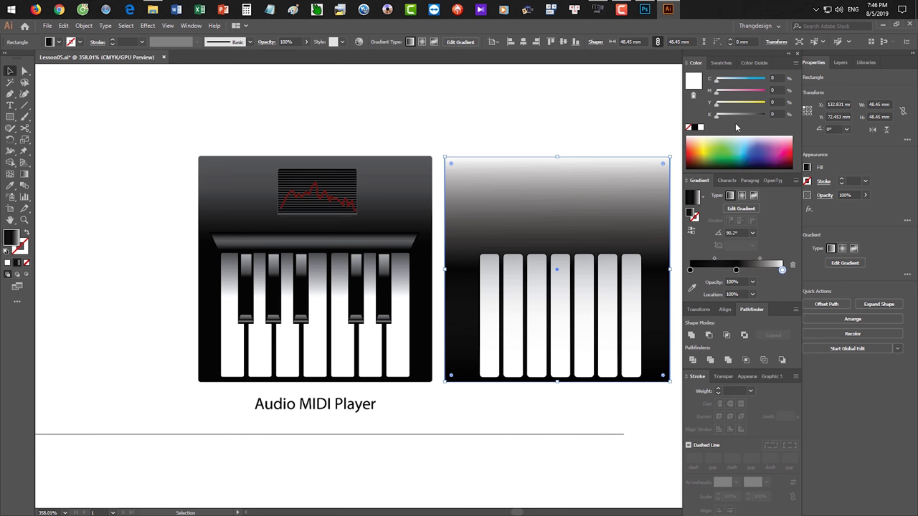
pyautogui.moveTo(717, 117); pyautogui.dragTo(758, 122)
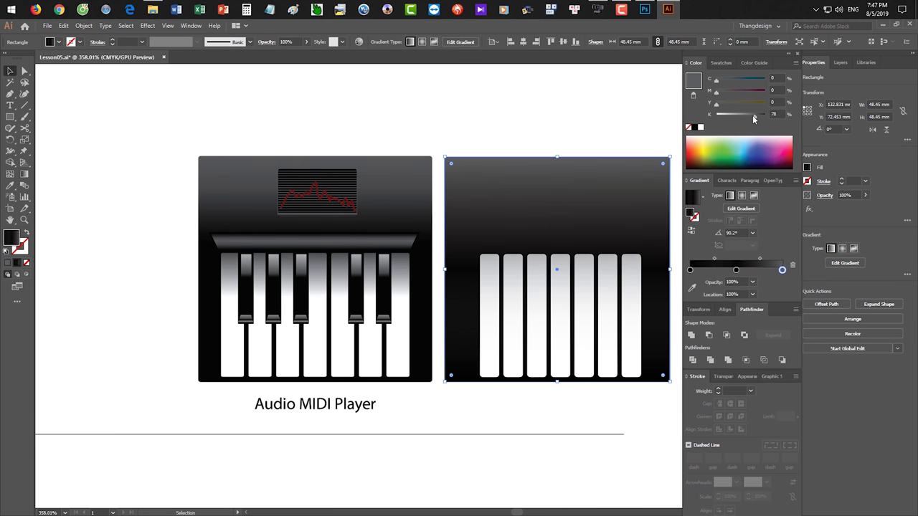
pyautogui.moveTo(760, 258); pyautogui.dragTo(765, 260)
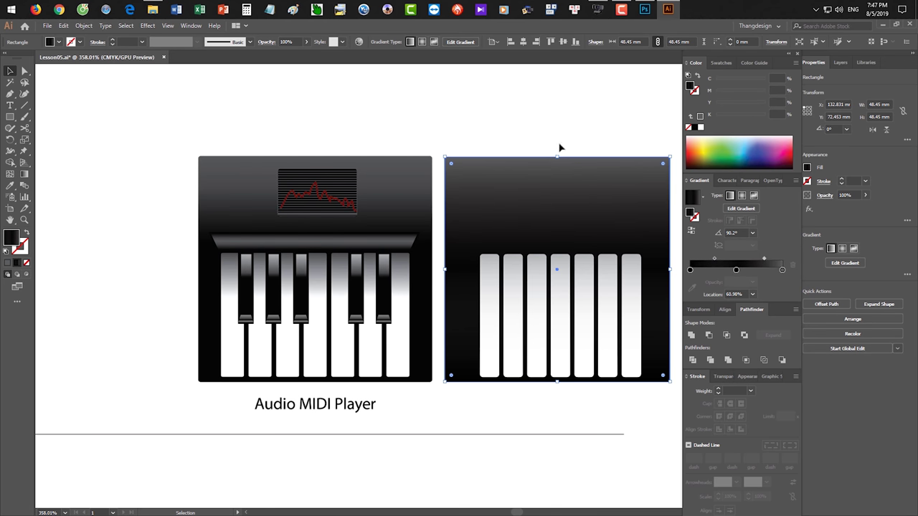
pyautogui.click(558, 127)
# Examine the shape and shading of the black keys on the reference keyboard
pyautogui.press('space')
pyautogui.moveTo(544, 149); pyautogui.dragTo(475, 126)
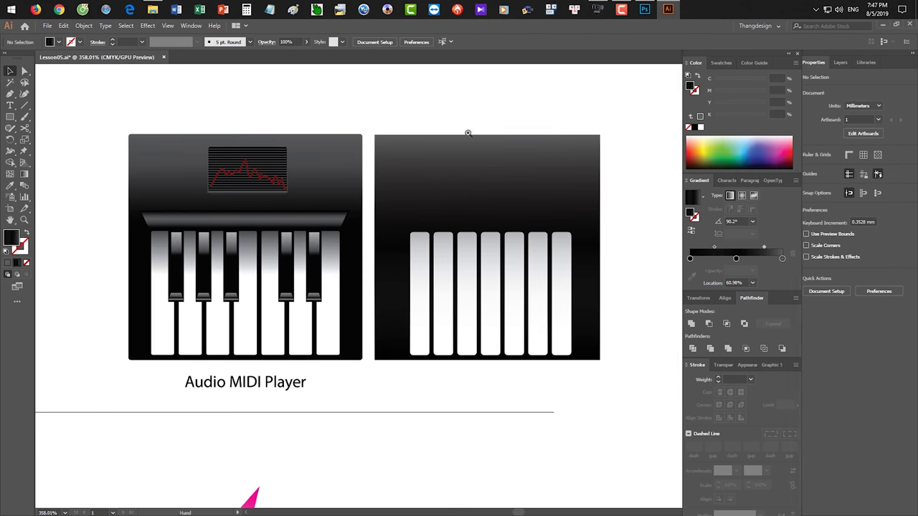
pyautogui.scroll(2, 461, 214)
pyautogui.press('space')
pyautogui.scroll(3, 126, 310)
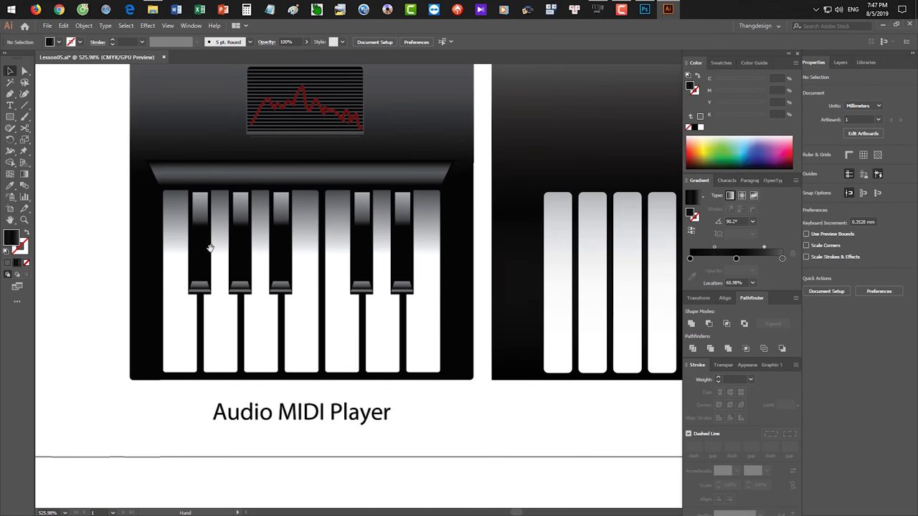
pyautogui.scroll(2, 201, 188)
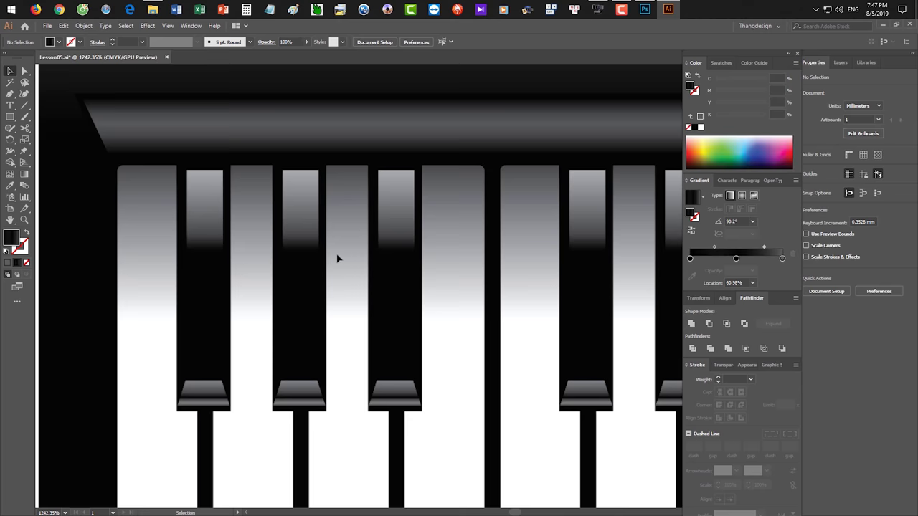
pyautogui.scroll(-2, 445, 257)
pyautogui.moveTo(457, 254); pyautogui.dragTo(291, 217)
pyautogui.moveTo(507, 256); pyautogui.dragTo(429, 256)
pyautogui.scroll(-2, 474, 254)
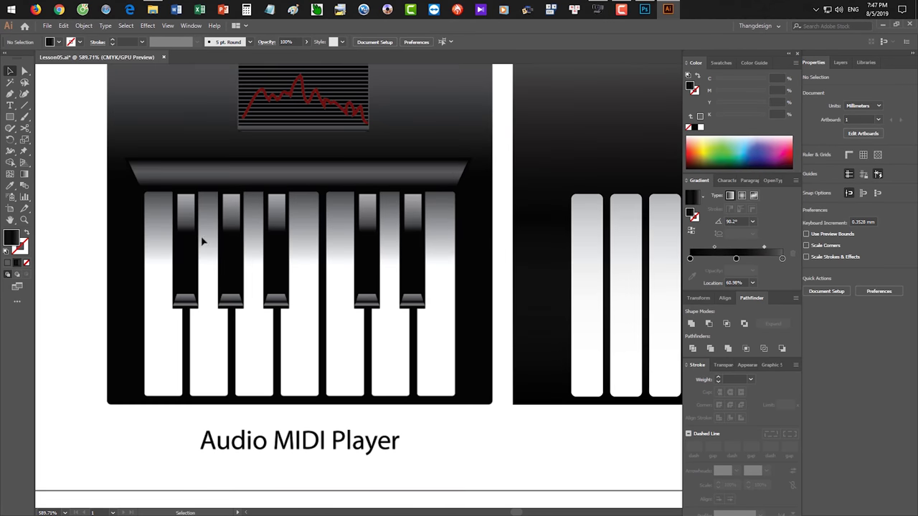
pyautogui.moveTo(591, 258); pyautogui.dragTo(507, 264)
# Draw a black key about 2.2 × 12.5 mm over the gap between the first two white keys and fill it solid black
pyautogui.click(10, 117)
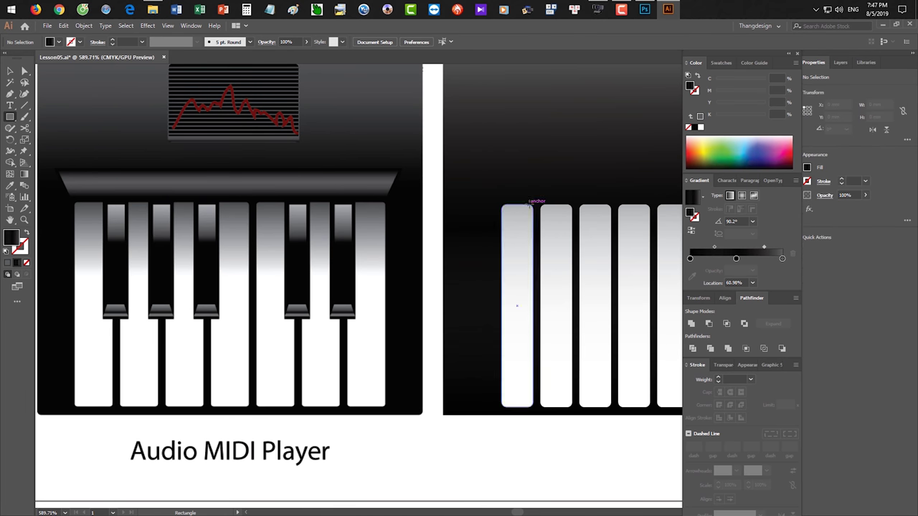
pyautogui.scroll(1, 520, 205)
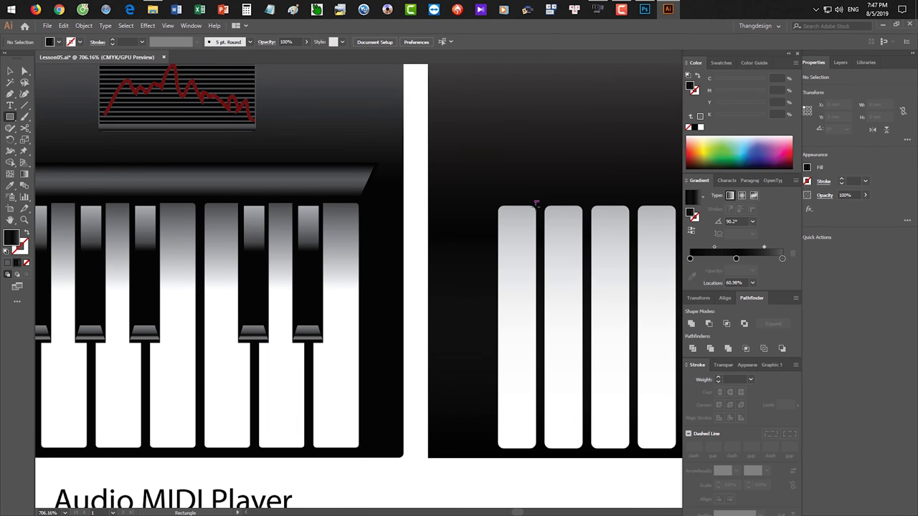
pyautogui.moveTo(536, 203); pyautogui.dragTo(550, 322)
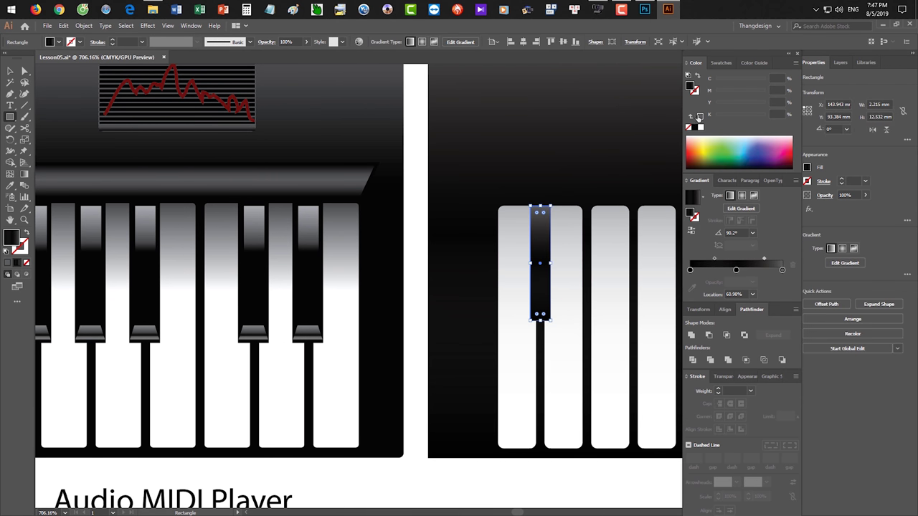
pyautogui.click(695, 128)
pyautogui.moveTo(503, 228); pyautogui.dragTo(573, 194)
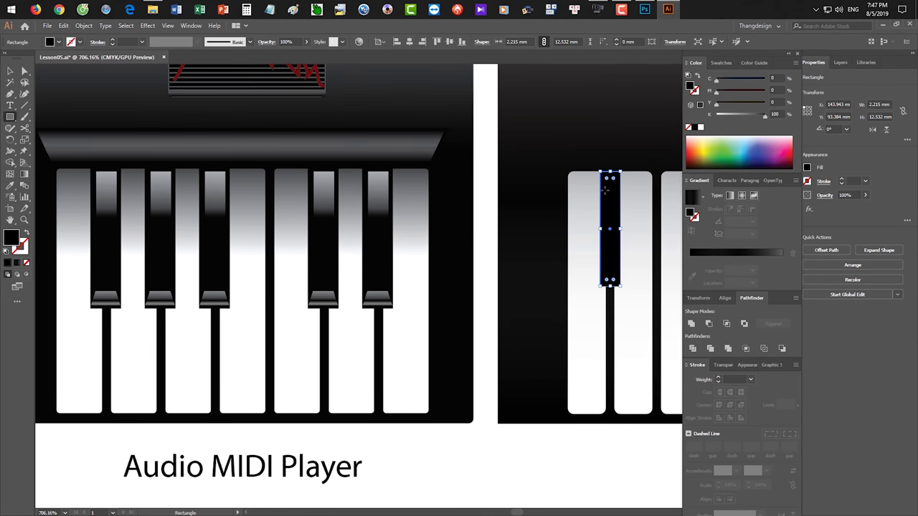
pyautogui.press('v')
# Copy the black key in place and shrink the copy around its center to about 1.8 × 11.9 mm, following the reference highlights
pyautogui.scroll(2, 589, 162)
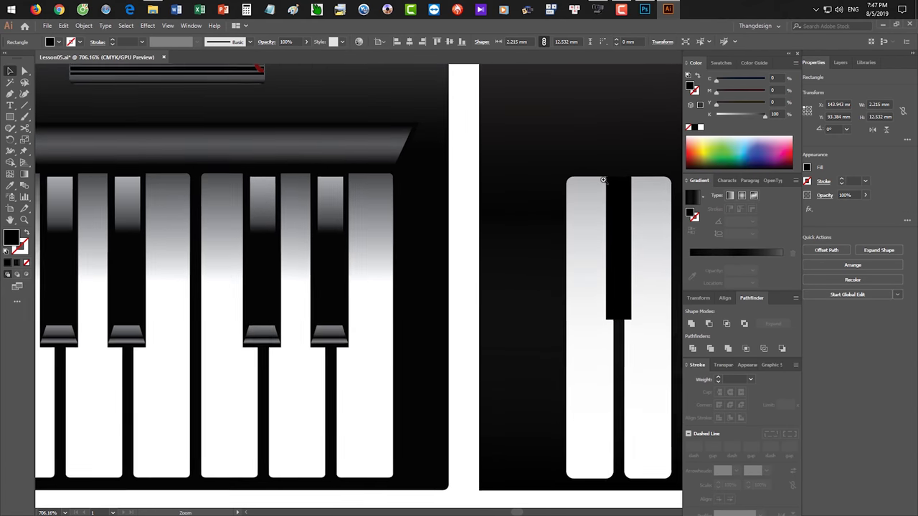
pyautogui.moveTo(67, 193); pyautogui.dragTo(116, 192)
pyautogui.scroll(4, 98, 186)
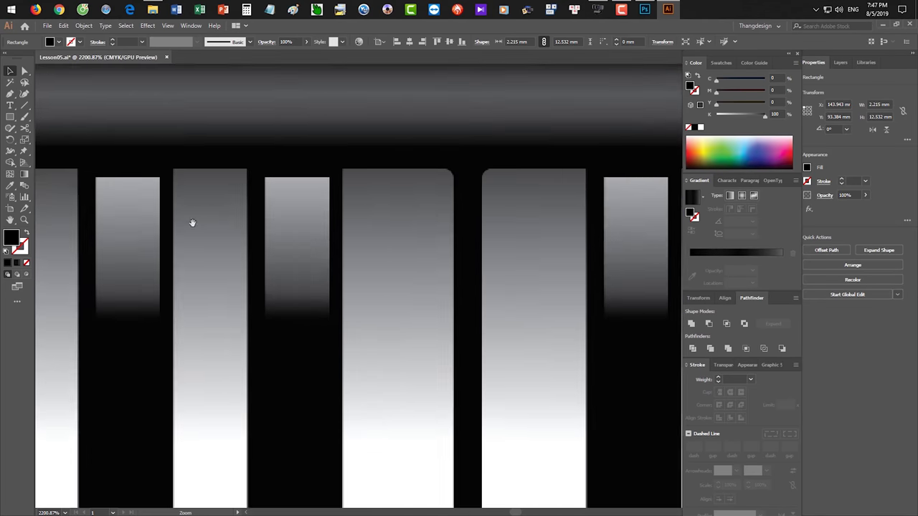
pyautogui.hscroll(-2, 191, 221)
pyautogui.scroll(-4, 281, 230)
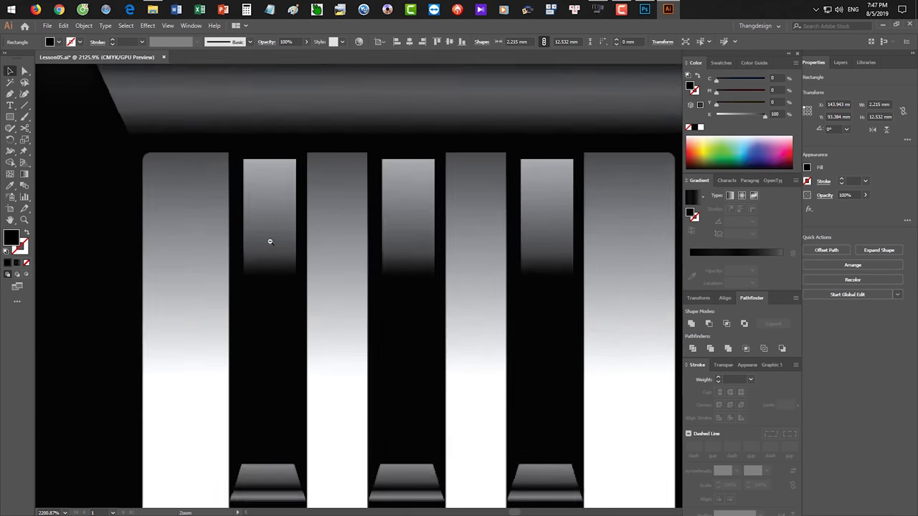
pyautogui.scroll(-3, 331, 230)
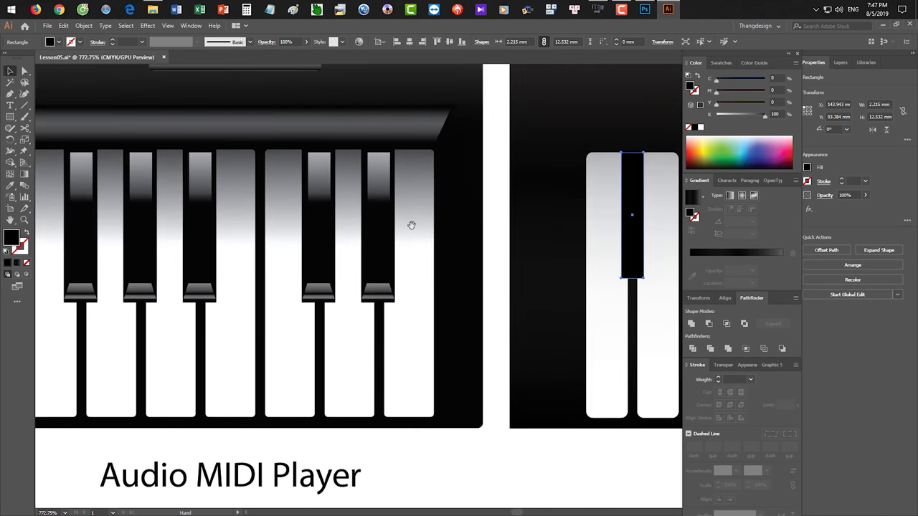
pyautogui.hscroll(2, 412, 225)
pyautogui.click(452, 232)
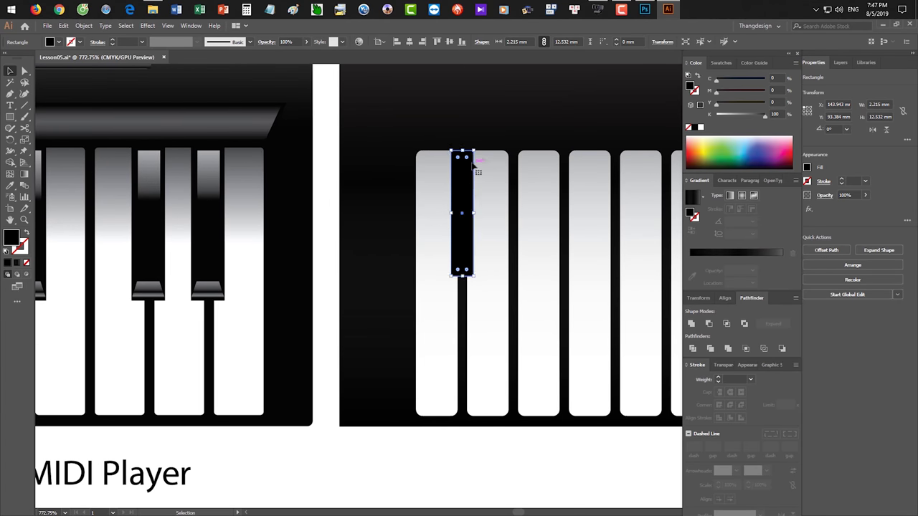
pyautogui.scroll(2, 493, 242)
pyautogui.moveTo(496, 243); pyautogui.dragTo(493, 244)
pyautogui.moveTo(478, 150); pyautogui.dragTo(479, 152)
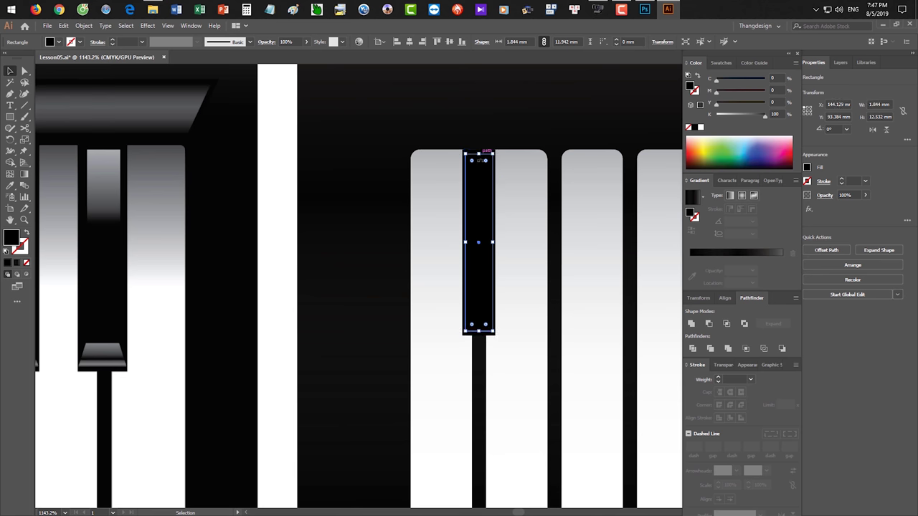
# Shrink the inner copy of the black key around its center to about 1.6 × 11.4 mm
pyautogui.scroll(-4, 416, 207)
pyautogui.scroll(3, 518, 229)
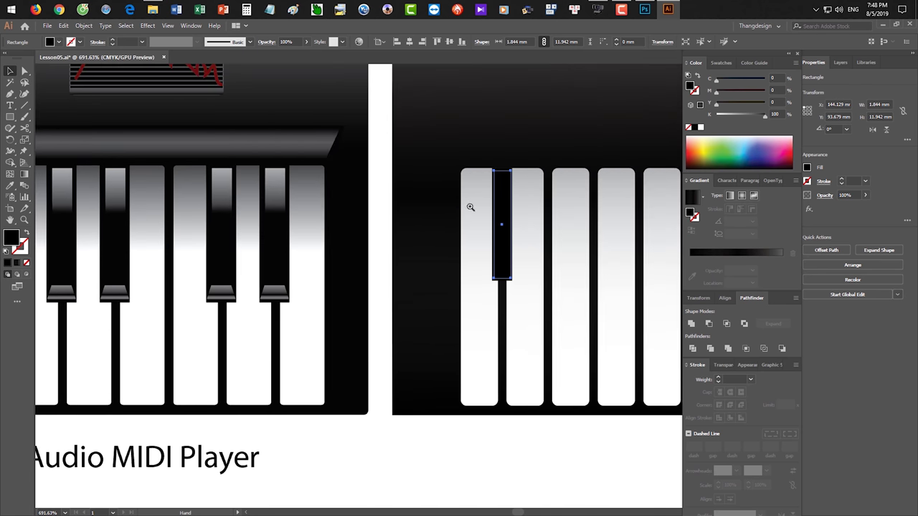
pyautogui.scroll(5, 470, 207)
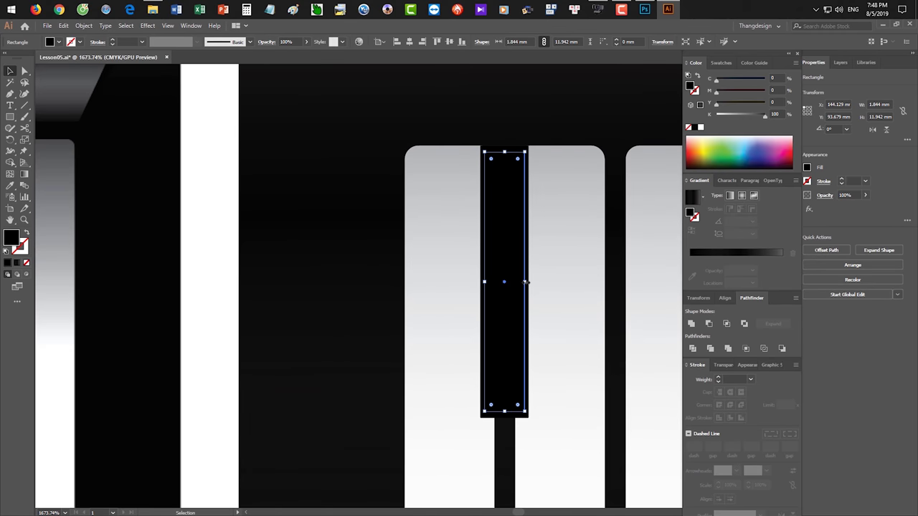
pyautogui.moveTo(526, 282); pyautogui.dragTo(527, 281)
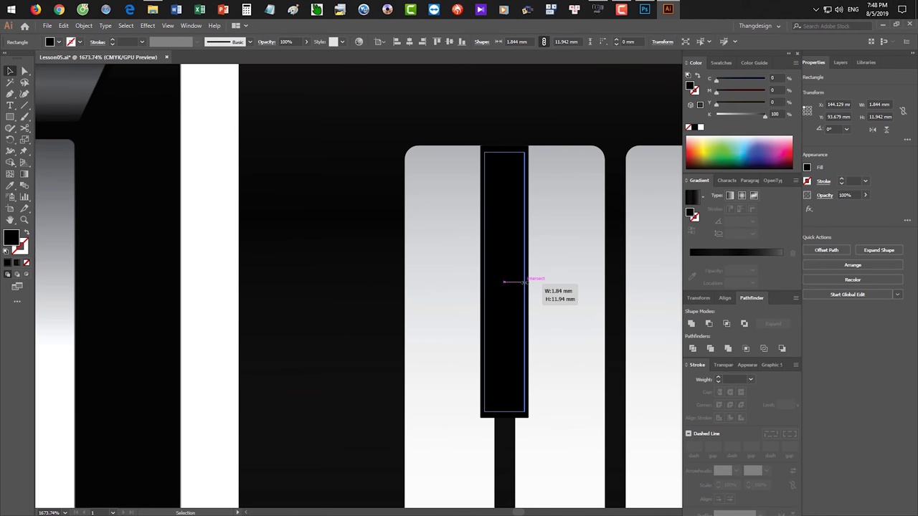
pyautogui.moveTo(526, 282); pyautogui.dragTo(522, 282)
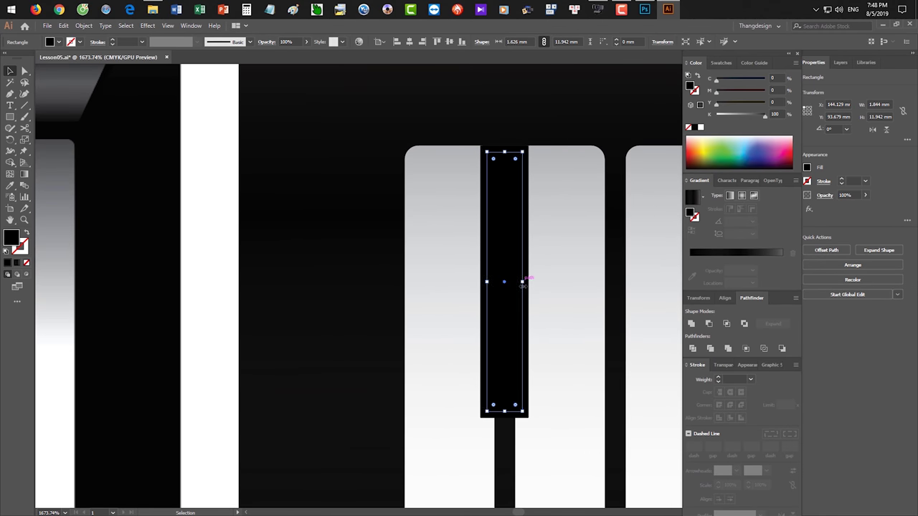
pyautogui.moveTo(506, 412); pyautogui.dragTo(508, 399)
pyautogui.moveTo(511, 336); pyautogui.dragTo(543, 256)
pyautogui.keyDown('ctrl'); pyautogui.keyDown('alt'); pyautogui.click(538, 251); pyautogui.keyUp('alt'); pyautogui.keyUp('ctrl')
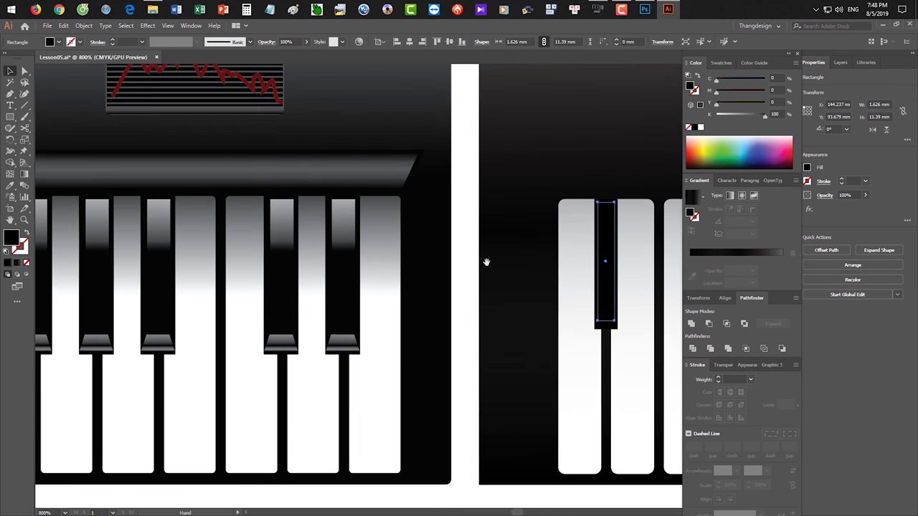
# Fill the inner rectangle with a linear gradient running vertically from gray at the top to black, adjusting its midpoint to about 58%
pyautogui.click(715, 252)
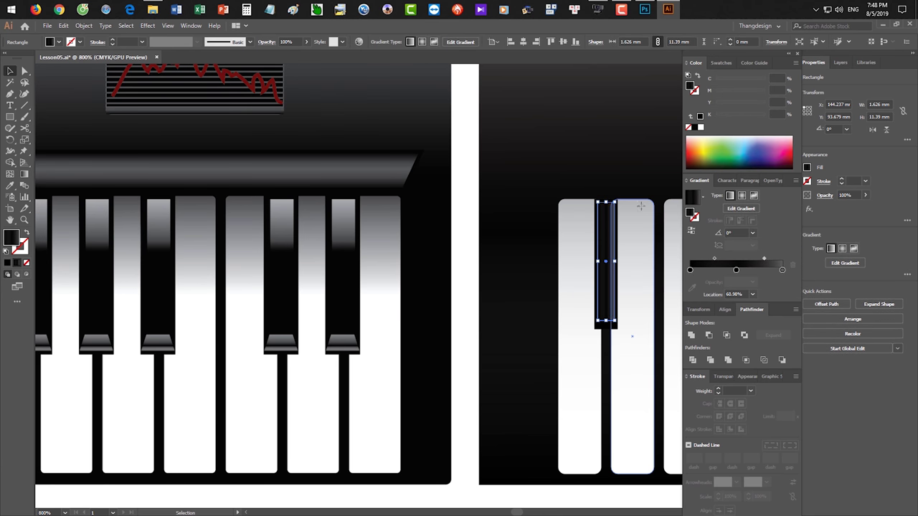
pyautogui.press('g')
pyautogui.moveTo(604, 199); pyautogui.dragTo(604, 323)
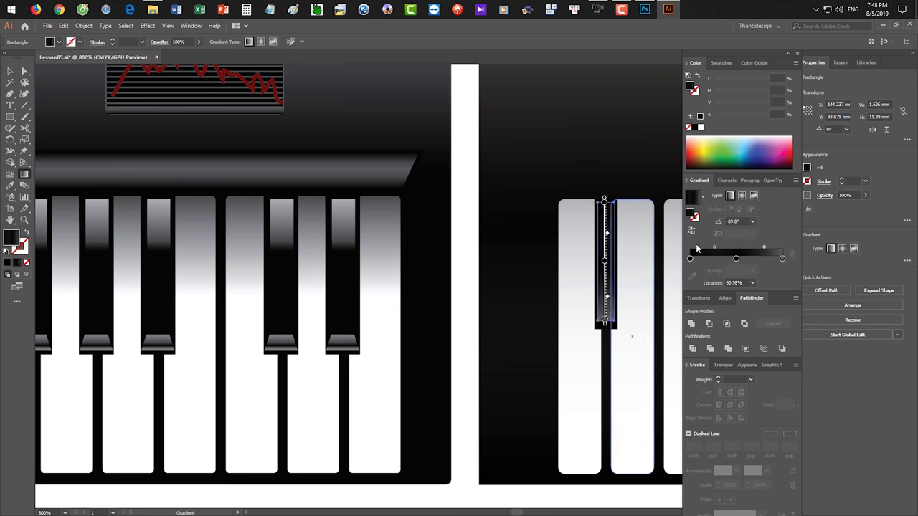
pyautogui.click(692, 234)
pyautogui.keyDown('shift'); pyautogui.click(631, 230); pyautogui.keyUp('shift')
pyautogui.moveTo(736, 259); pyautogui.dragTo(712, 251)
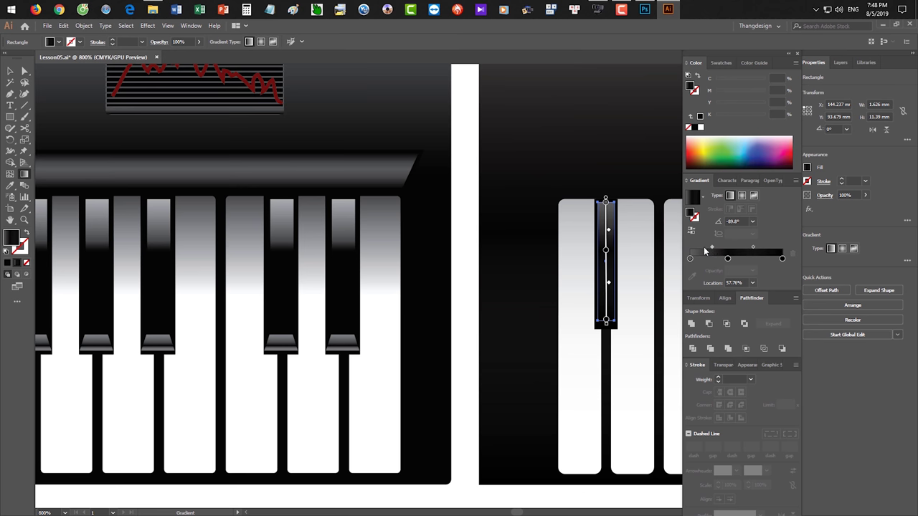
# Compare the proportions of the black key and the white keys with the reference keyboard
pyautogui.press('v')
pyautogui.click(590, 168)
pyautogui.moveTo(500, 251); pyautogui.dragTo(415, 241)
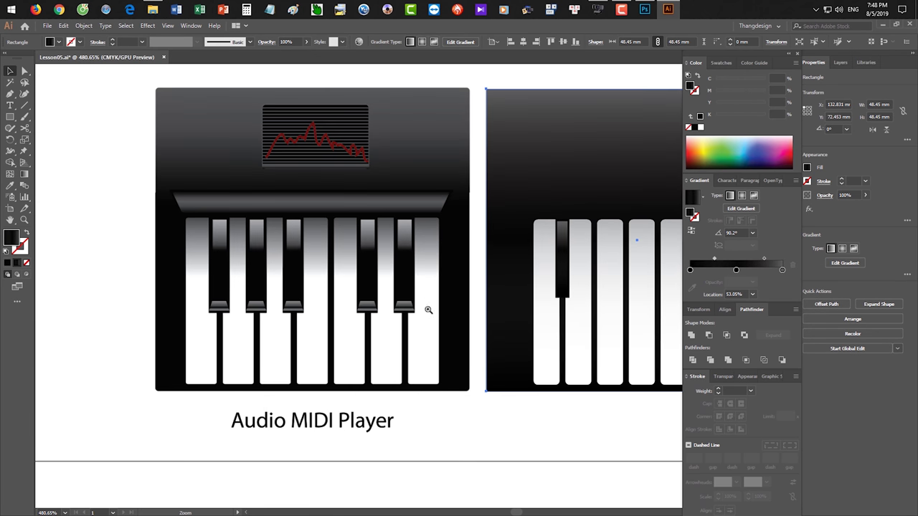
pyautogui.hscroll(1, 467, 311)
pyautogui.hscroll(3, 430, 318)
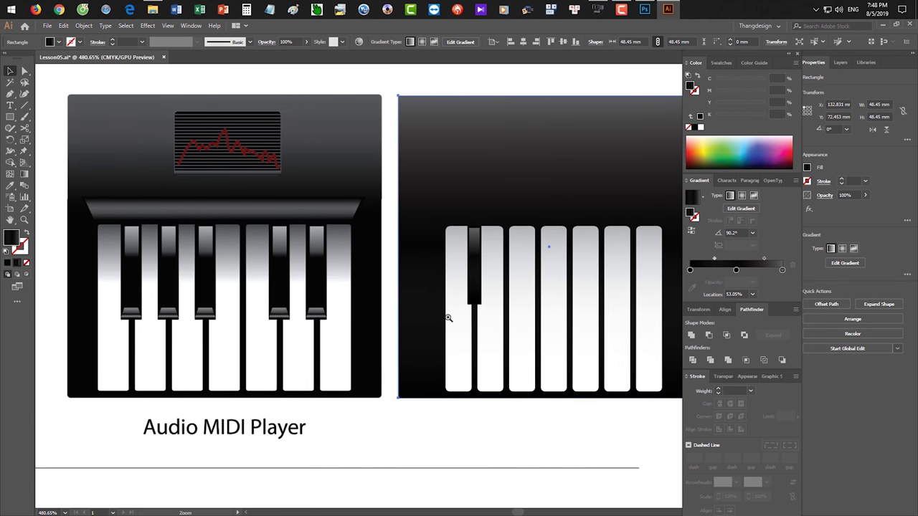
pyautogui.scroll(1, 459, 321)
pyautogui.scroll(1, 480, 315)
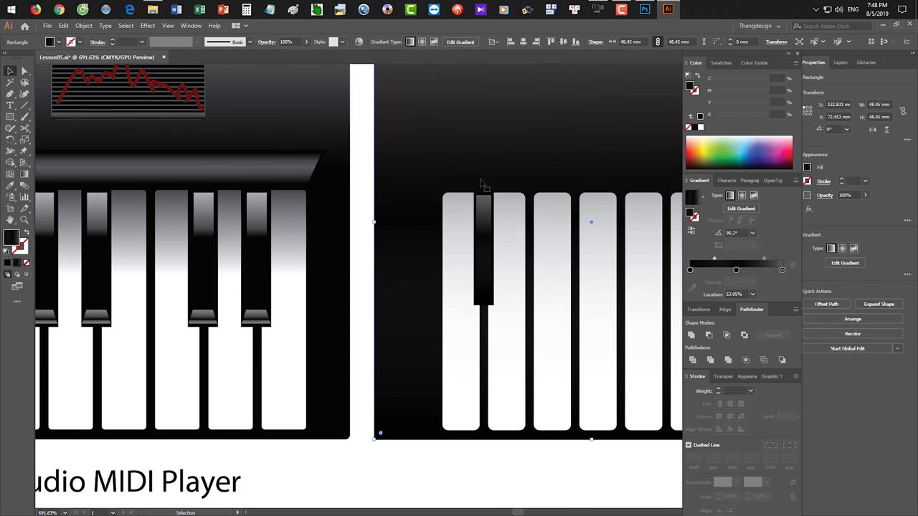
pyautogui.click(366, 170)
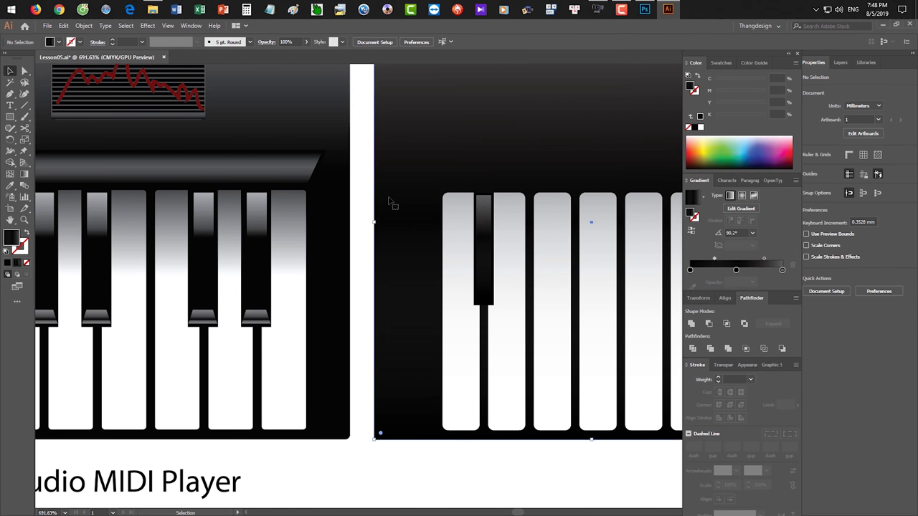
pyautogui.moveTo(413, 372); pyautogui.dragTo(681, 425)
pyautogui.moveTo(633, 410); pyautogui.dragTo(452, 380)
pyautogui.moveTo(612, 421); pyautogui.dragTo(222, 336)
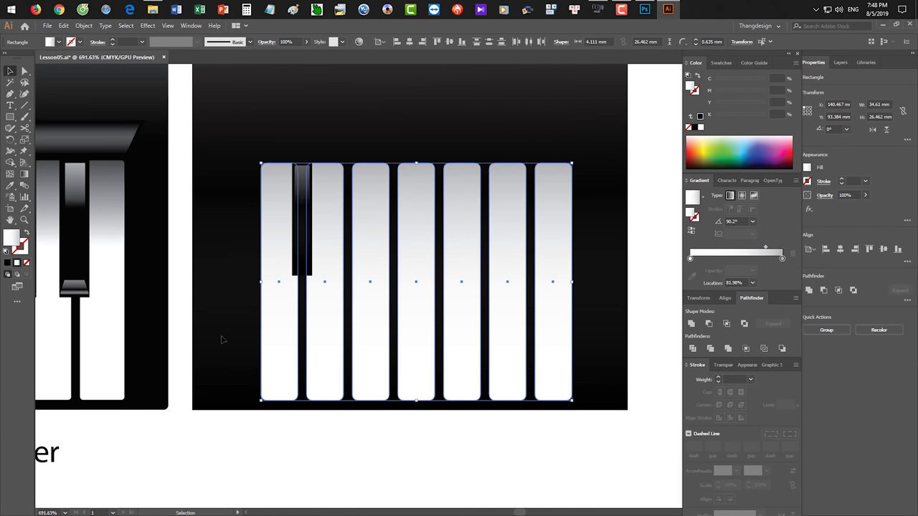
pyautogui.click(215, 342)
# Widen the black key and its inner highlight together around their center, making the key about 2.9 mm wide
pyautogui.click(305, 201)
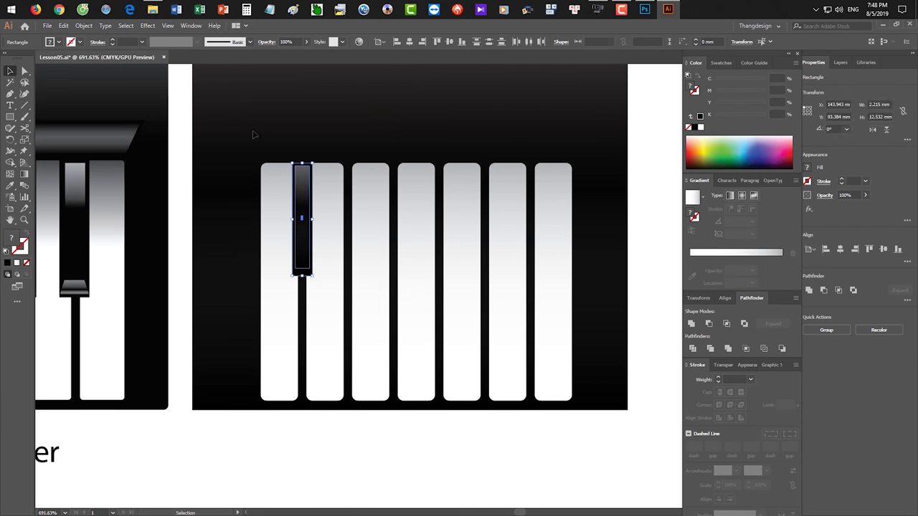
pyautogui.moveTo(312, 220); pyautogui.dragTo(316, 219)
pyautogui.click(354, 246)
# Examine the bevelled front ends of the black keys on the reference keyboard
pyautogui.moveTo(342, 267); pyautogui.dragTo(423, 236)
pyautogui.moveTo(346, 244); pyautogui.dragTo(547, 237)
pyautogui.moveTo(154, 271); pyautogui.dragTo(354, 268)
pyautogui.moveTo(253, 239); pyautogui.dragTo(388, 290)
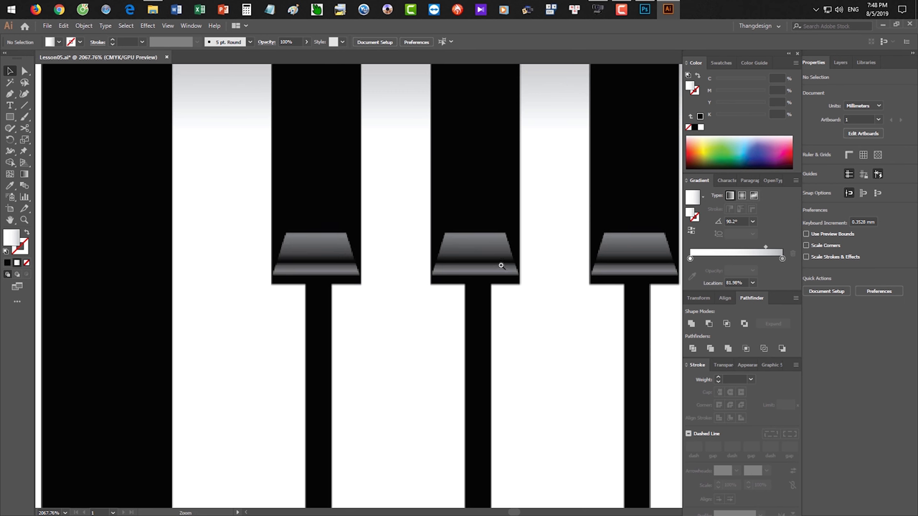
pyautogui.scroll(-5, 472, 277)
pyautogui.hscroll(3, 435, 266)
pyautogui.scroll(3, 445, 258)
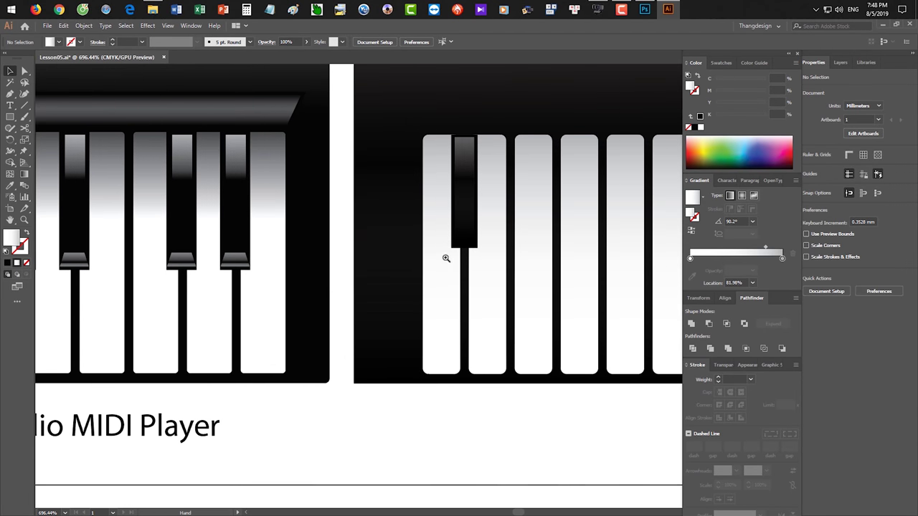
# Shorten the black key's inner highlight rectangle from its lower edge to a height of about 10.9 mm
pyautogui.scroll(2, 445, 258)
pyautogui.click(484, 215)
pyautogui.moveTo(470, 237); pyautogui.dragTo(470, 230)
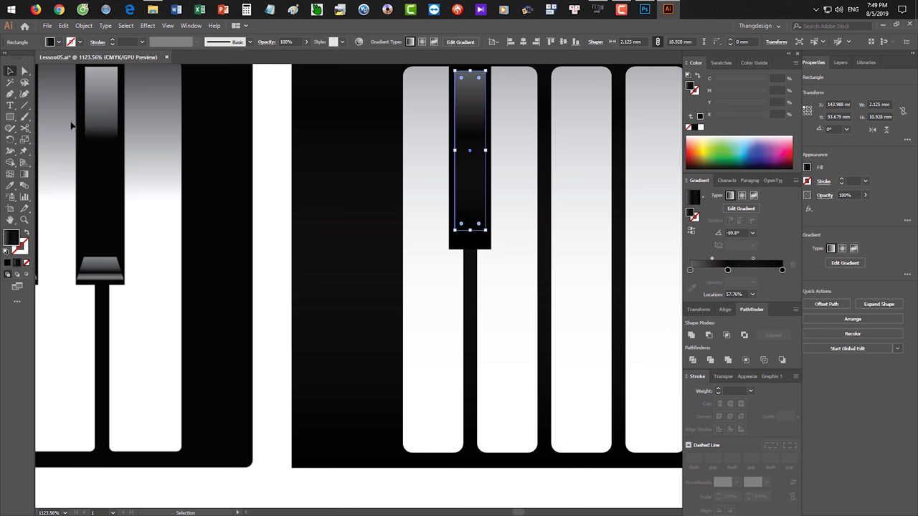
# Draw a rectangle about 2.9 × 1.3 mm across the lower end of the black key
pyautogui.click(13, 117)
pyautogui.moveTo(449, 242); pyautogui.dragTo(493, 230)
pyautogui.scroll(2, 519, 246)
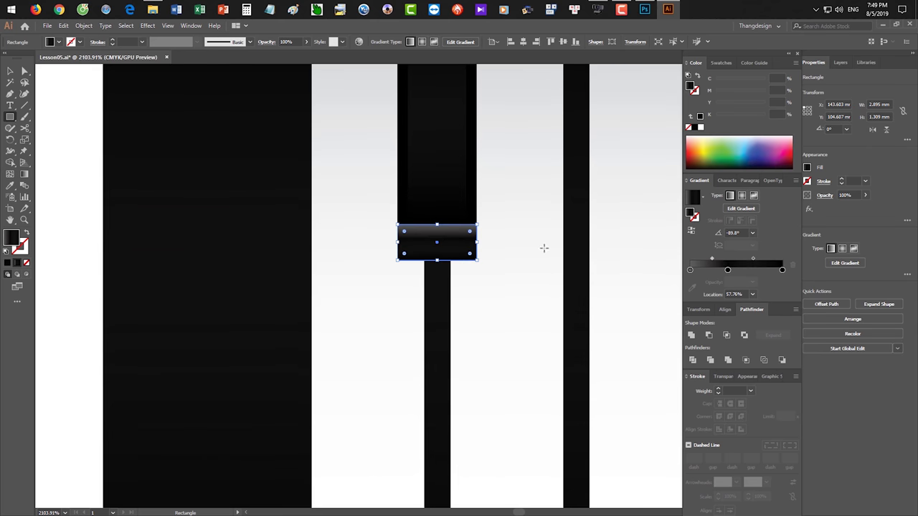
# Move both upper corners of the small rectangle inward by about 0.7 mm each to form a trapezoid
pyautogui.press('a')
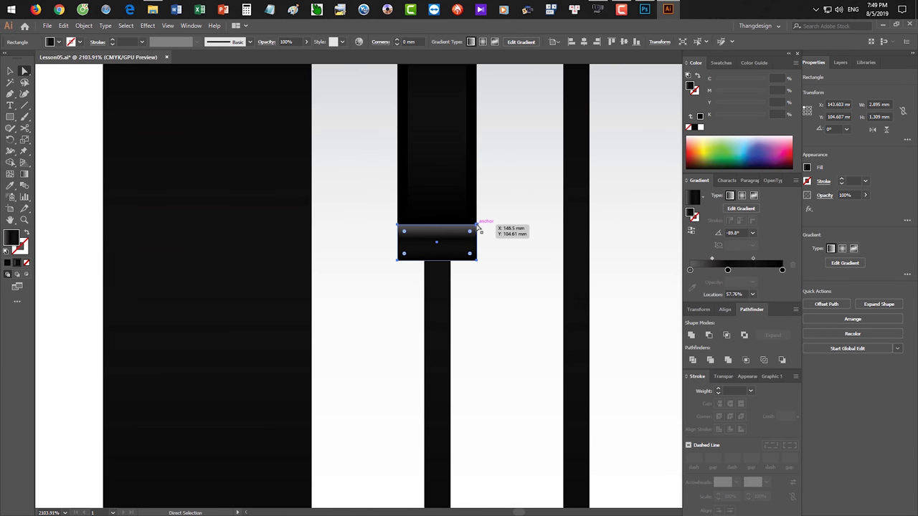
pyautogui.click(478, 226)
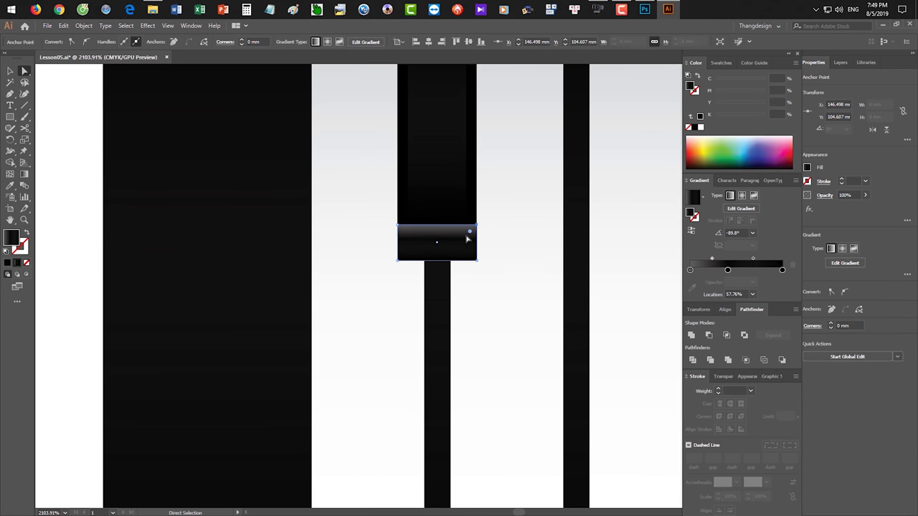
pyautogui.press('Delete')
pyautogui.hotkey('ctrl', 'z')
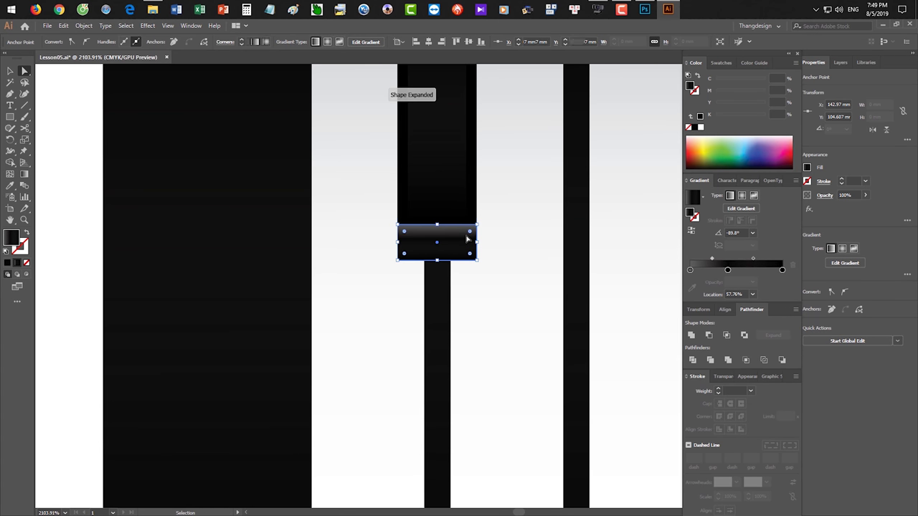
pyautogui.press('Left')
pyautogui.press('Left')
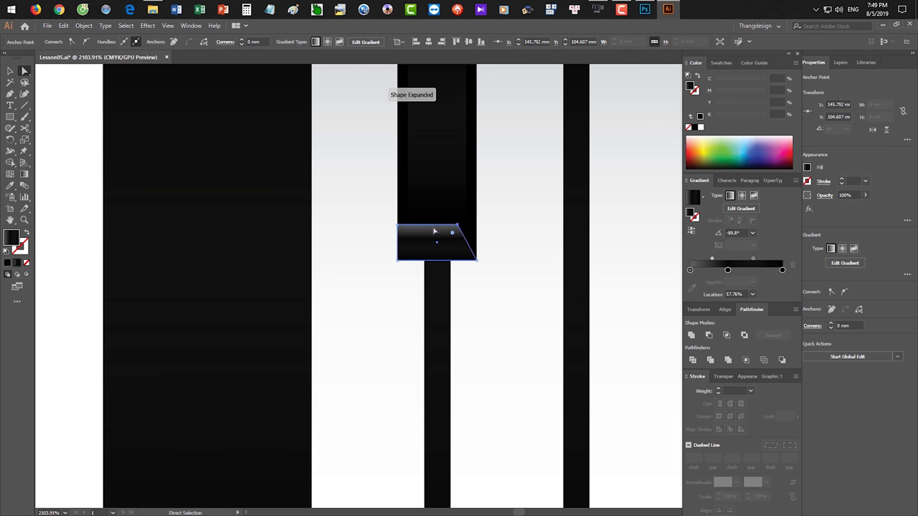
pyautogui.press('Right')
pyautogui.press('Right')
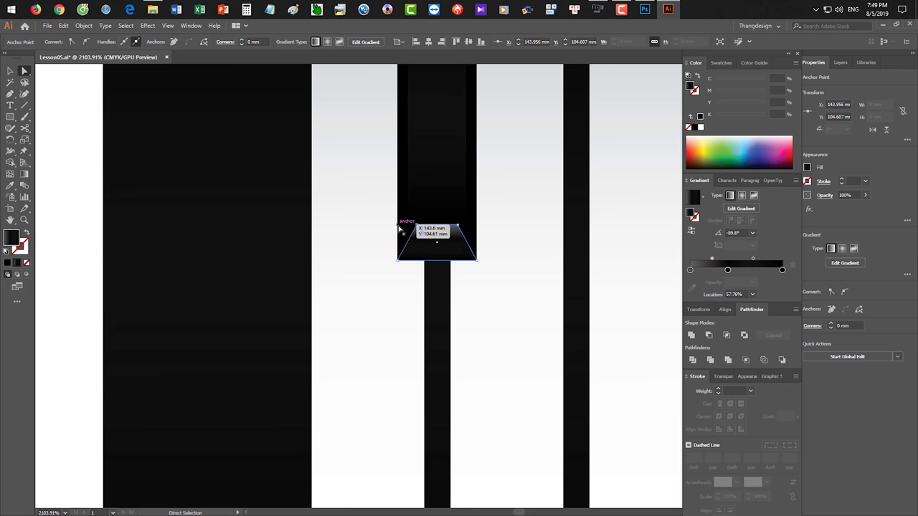
# Lighten the gray end stop of the trapezoid's gradient to 41% K, checking the reference keys, and reverse the gradient
pyautogui.press('v')
pyautogui.moveTo(468, 288); pyautogui.dragTo(467, 248)
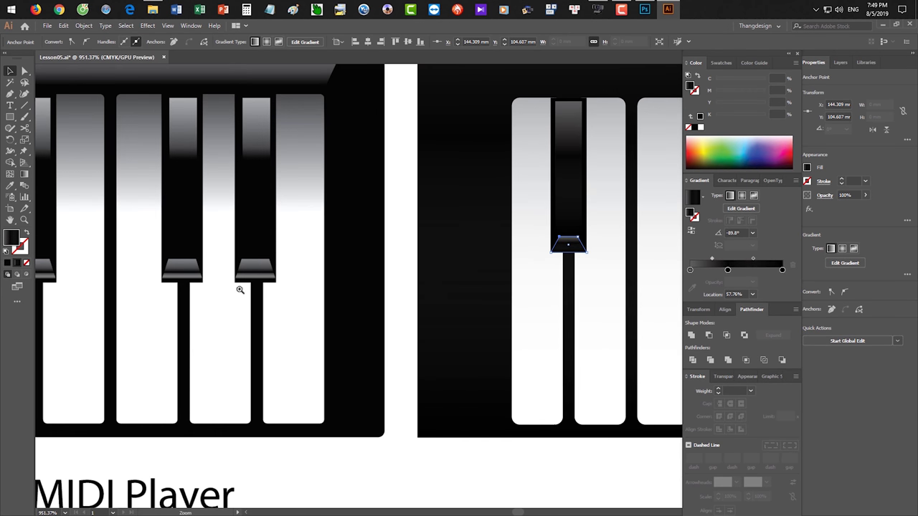
pyautogui.scroll(2, 225, 283)
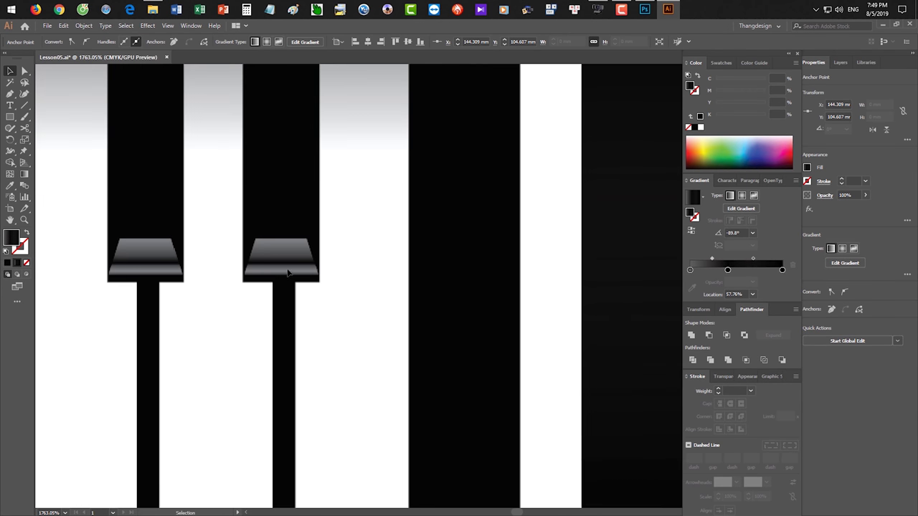
pyautogui.hscroll(3, 456, 287)
pyautogui.scroll(-2, 508, 303)
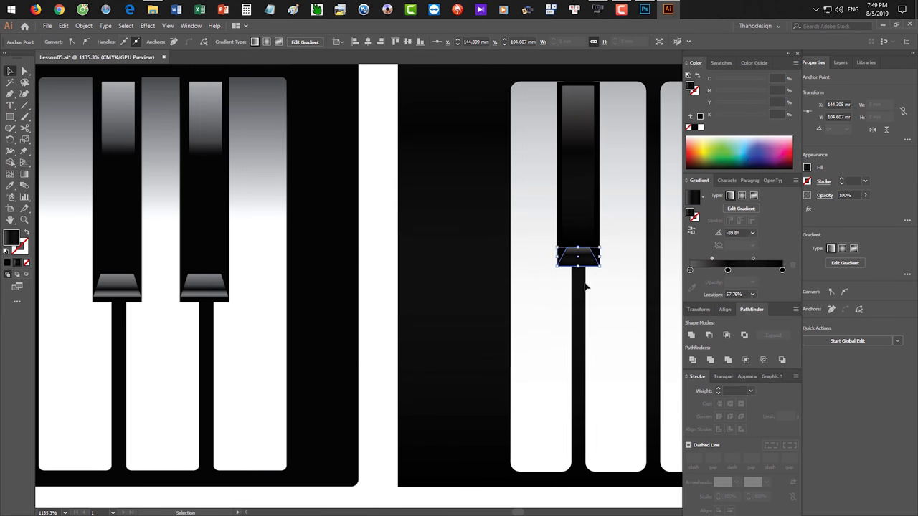
pyautogui.doubleClick(689, 270)
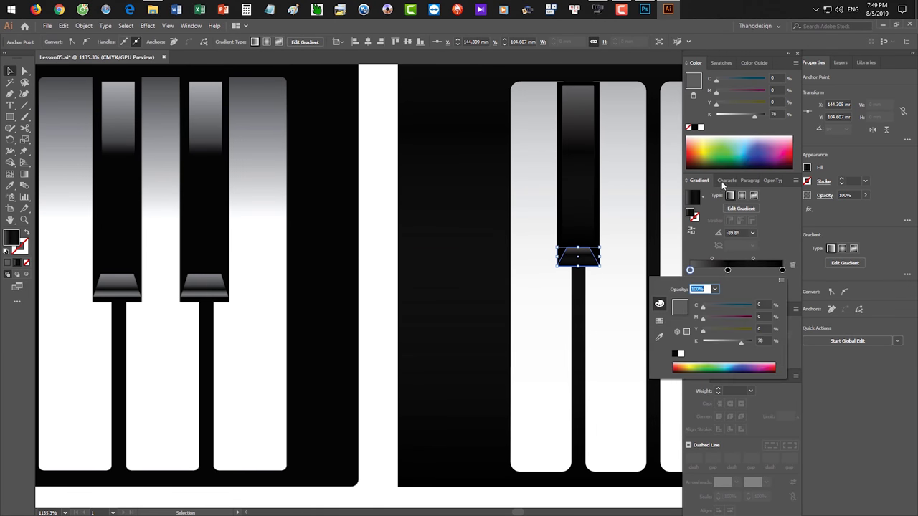
pyautogui.moveTo(753, 119); pyautogui.dragTo(737, 117)
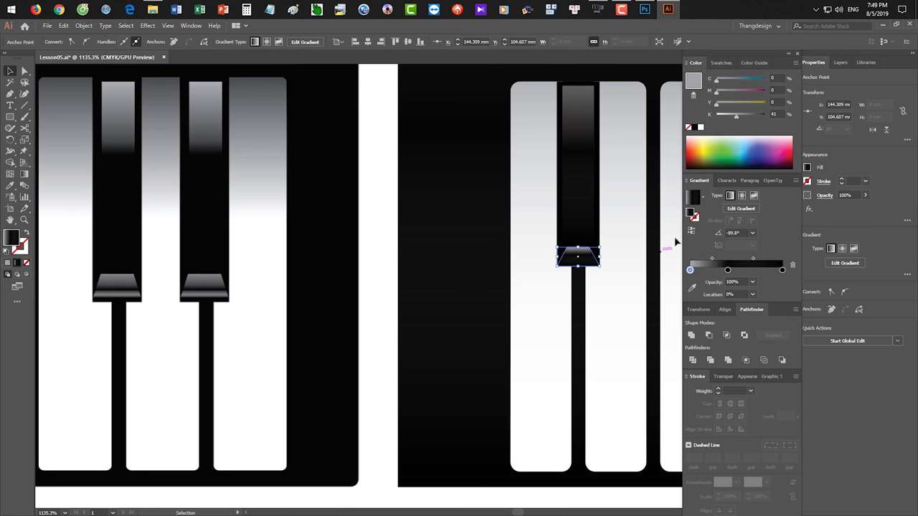
pyautogui.click(692, 230)
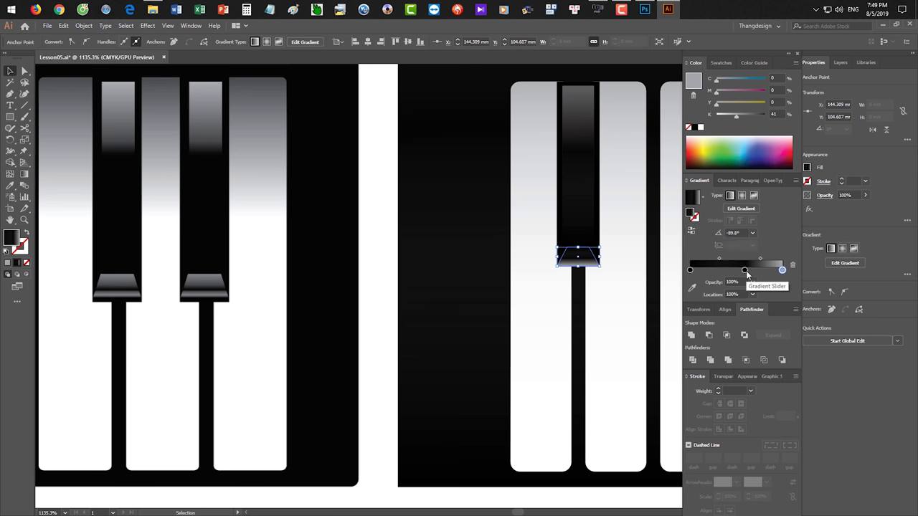
# Move the gradient's dark middle stop to about 75% and place a copy of the 41% K gray stop just ahead of it
pyautogui.moveTo(747, 271); pyautogui.dragTo(765, 272)
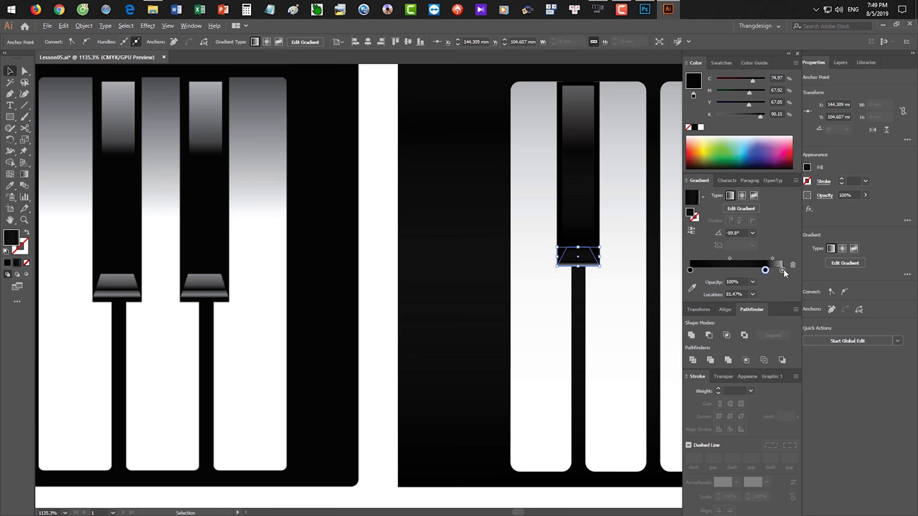
pyautogui.moveTo(782, 271); pyautogui.dragTo(750, 272)
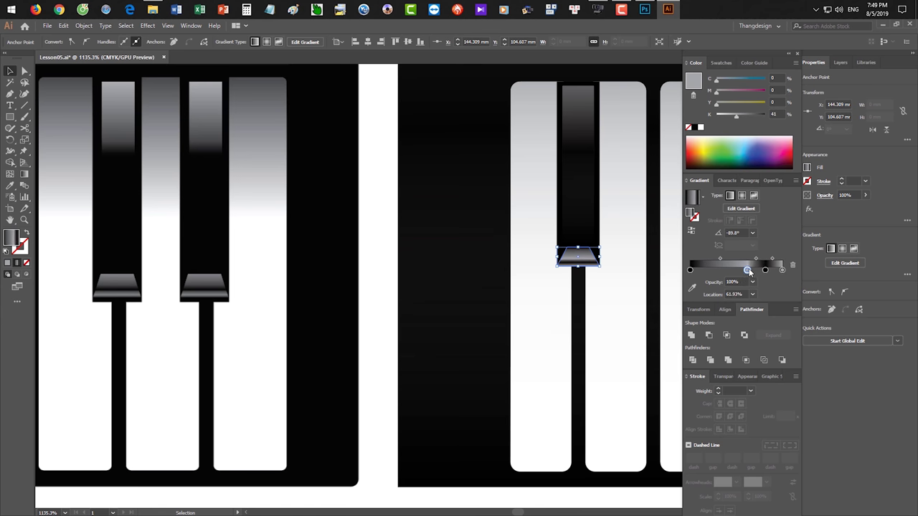
pyautogui.moveTo(748, 271); pyautogui.dragTo(759, 270)
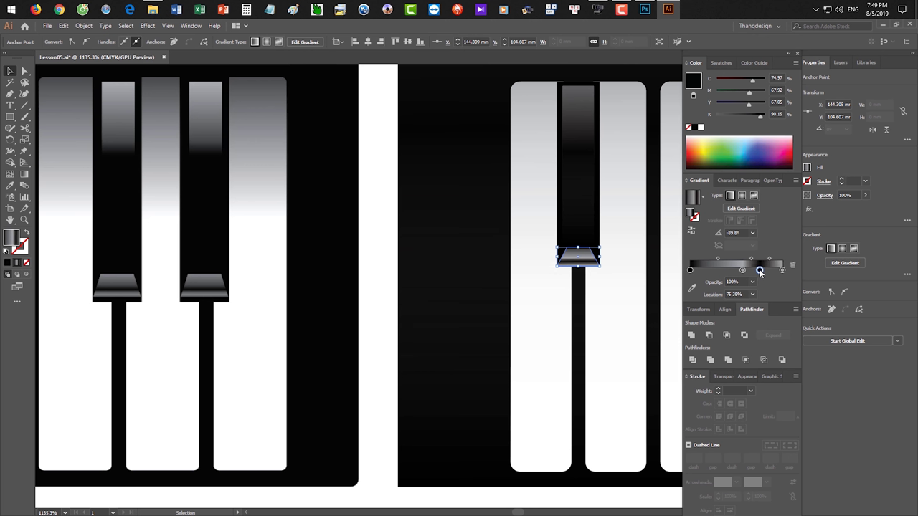
# Set the trapezoid gradient's first stop to 83% K and shift the dark middle stop to about 71%
pyautogui.click(690, 270)
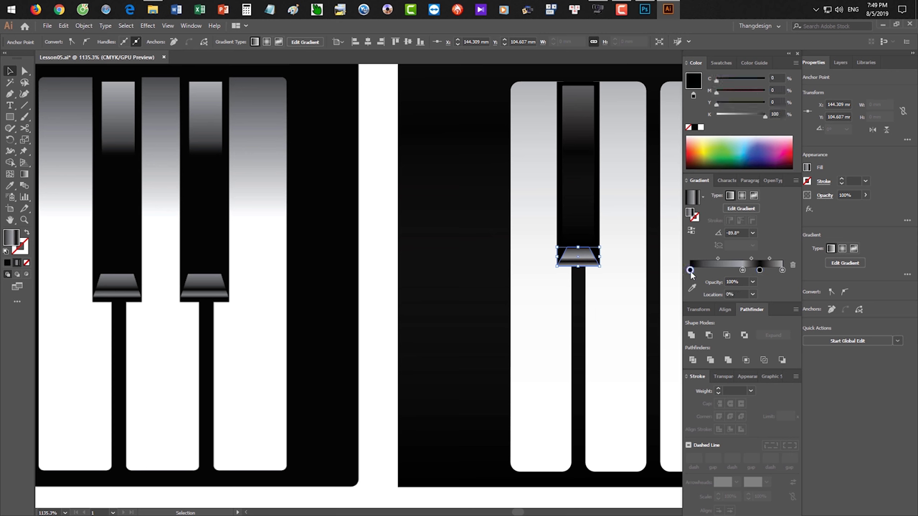
pyautogui.click(738, 114)
pyautogui.moveTo(740, 117); pyautogui.dragTo(757, 118)
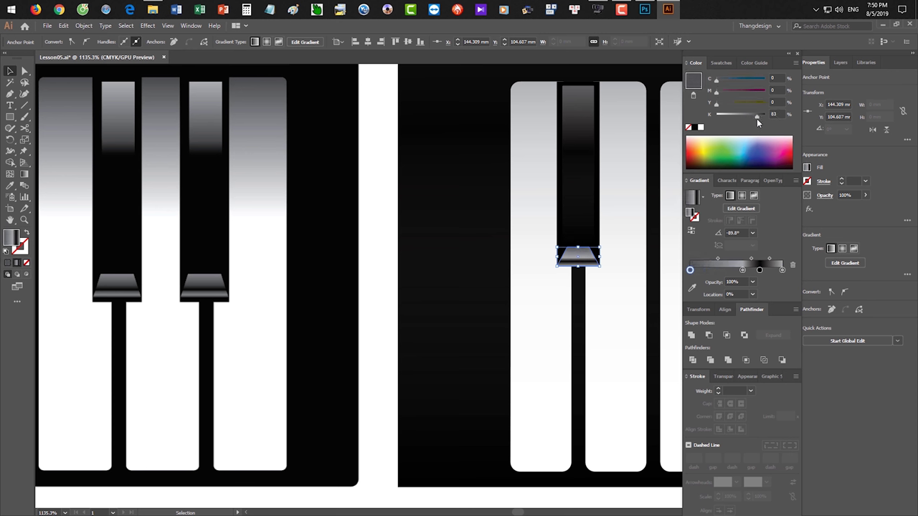
pyautogui.click(759, 270)
pyautogui.moveTo(758, 271); pyautogui.dragTo(756, 270)
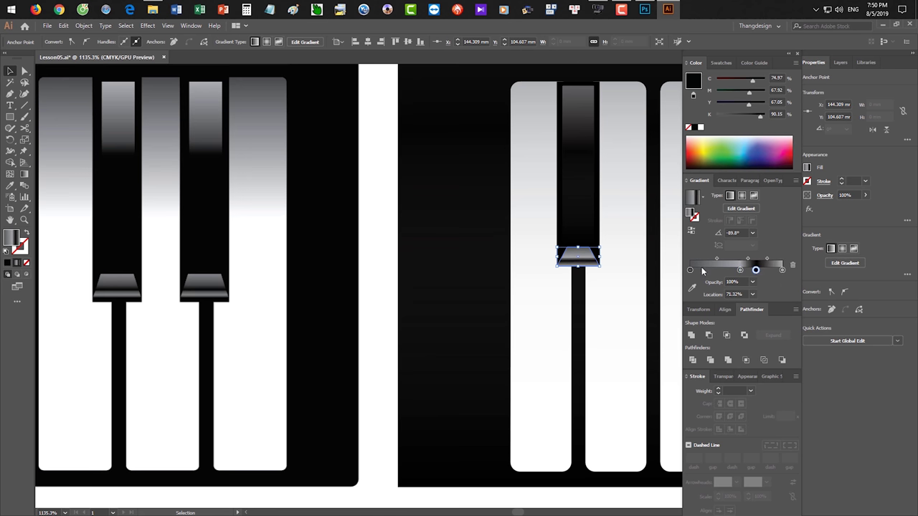
# Group all the pieces of the finished first black key
pyautogui.hotkey('ctrl', 'shift', 'a')
pyautogui.moveTo(623, 319); pyautogui.dragTo(521, 334)
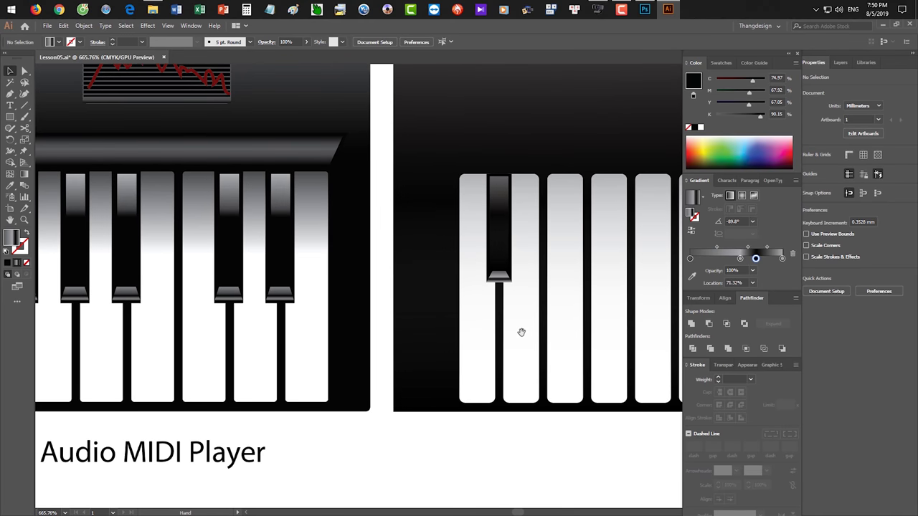
pyautogui.moveTo(464, 149); pyautogui.dragTo(515, 292)
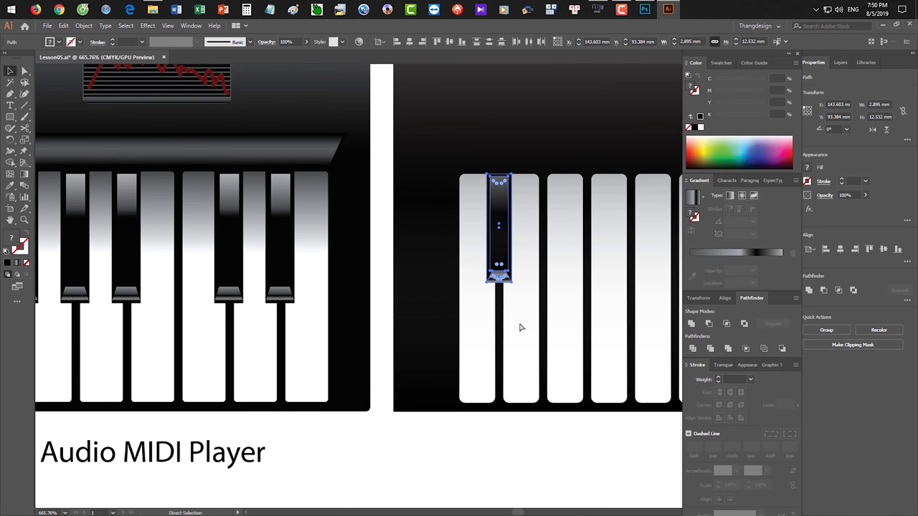
pyautogui.hotkey('ctrl', 'g')
# Place copies of the grouped black key over the second and third gaps between the white keys
pyautogui.moveTo(561, 334); pyautogui.dragTo(514, 333)
pyautogui.moveTo(446, 211); pyautogui.dragTo(491, 210)
pyautogui.hotkey('ctrl', 'shift', 'a')
pyautogui.moveTo(559, 331); pyautogui.dragTo(551, 215)
pyautogui.hotkey('ctrl', 'shift', 'a')
# Copy two neighbouring black keys together onto the last two gaps of the white keyboard
pyautogui.scroll(-1, 589, 338)
pyautogui.moveTo(557, 322); pyautogui.dragTo(518, 315)
pyautogui.click(459, 222)
pyautogui.keyDown('shift'); pyautogui.click(495, 220); pyautogui.keyUp('shift')
pyautogui.moveTo(464, 220); pyautogui.dragTo(568, 220)
pyautogui.hotkey('ctrl', 'shift', 'a')
pyautogui.scroll(-1, 552, 327)
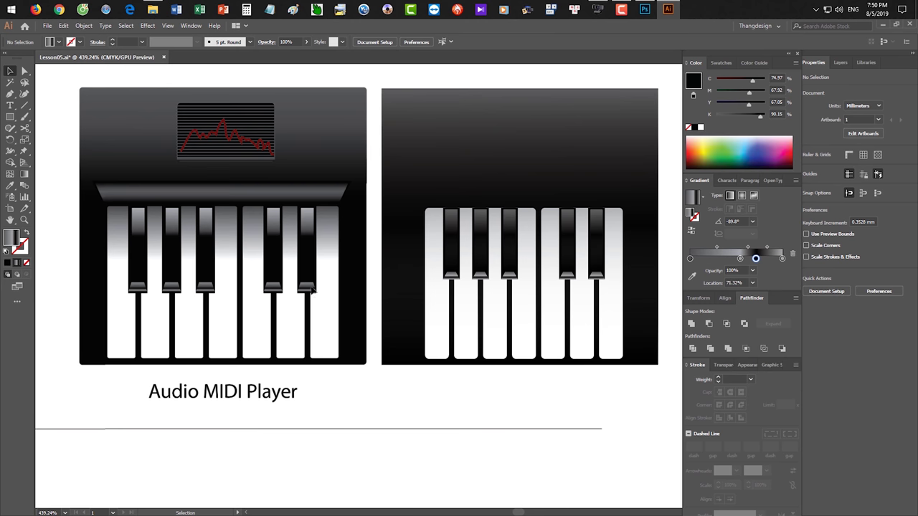
# Draw a horizontal rectangular bar about 37.8 × 3.2 mm just above the keys of the new keyboard
pyautogui.moveTo(267, 191); pyautogui.dragTo(369, 181)
pyautogui.moveTo(433, 205); pyautogui.dragTo(310, 193)
pyautogui.click(10, 117)
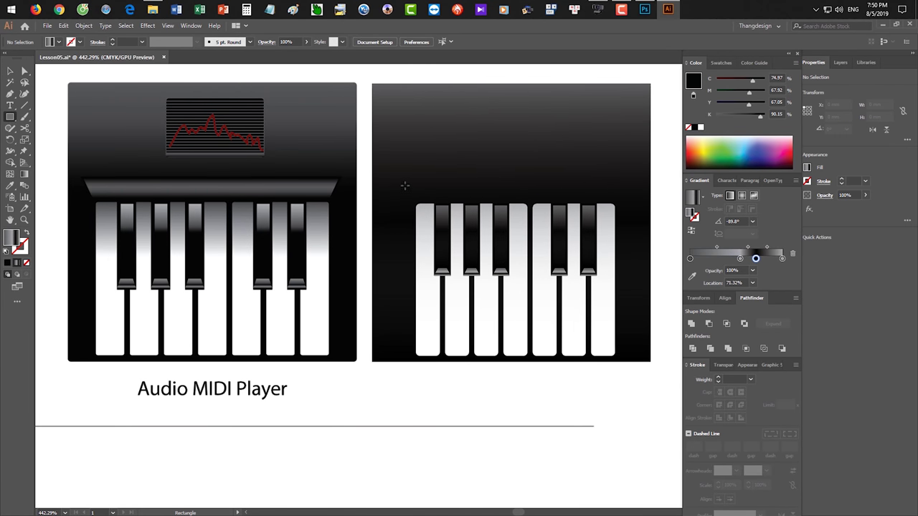
pyautogui.moveTo(404, 183); pyautogui.dragTo(622, 202)
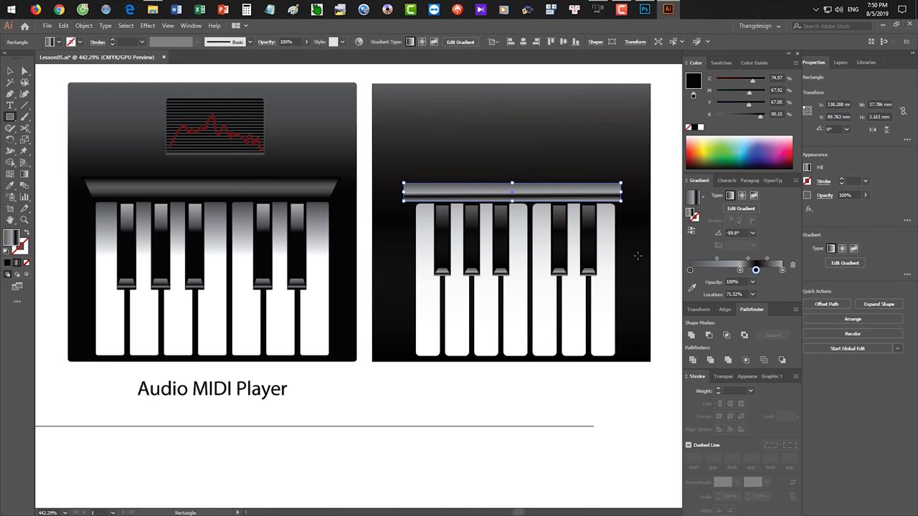
pyautogui.press('v')
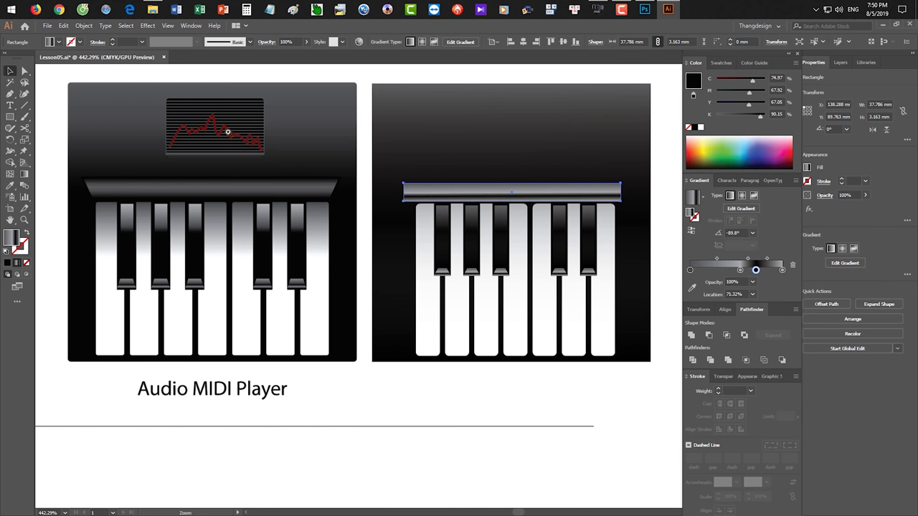
# Draw a display rectangle about 18.1 × 9.1 mm on the upper body and round its corners to about 0.5 mm
pyautogui.moveTo(226, 132); pyautogui.dragTo(293, 140)
pyautogui.moveTo(344, 105); pyautogui.dragTo(388, 163)
pyautogui.scroll(-3, 387, 163)
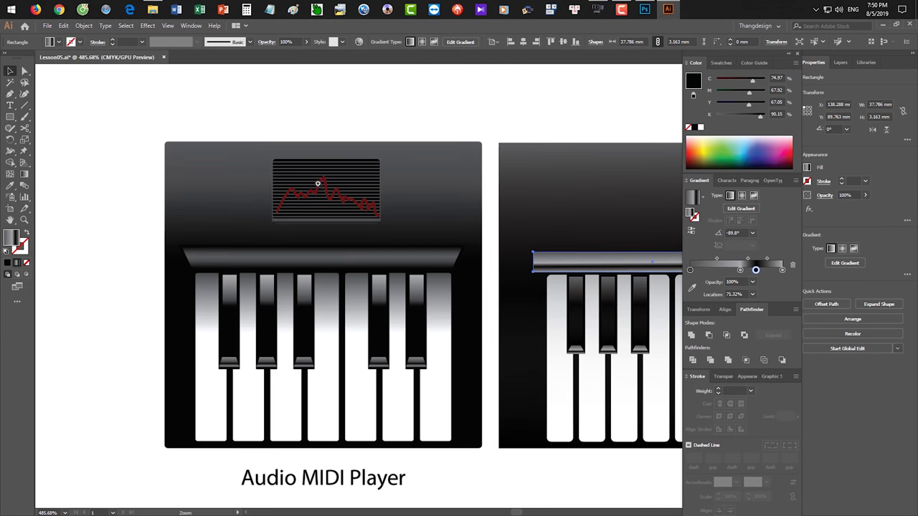
pyautogui.scroll(3, 401, 200)
pyautogui.scroll(-2, 375, 180)
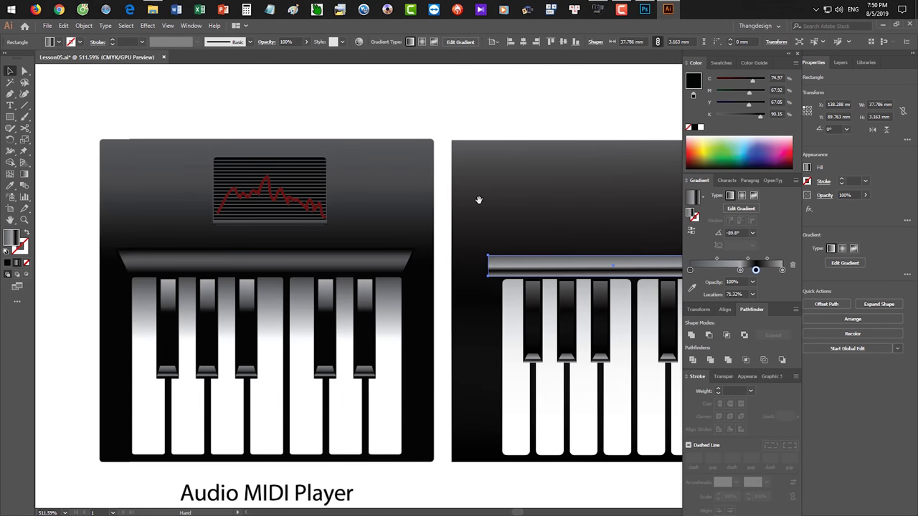
pyautogui.moveTo(559, 216); pyautogui.dragTo(369, 207)
pyautogui.press('m')
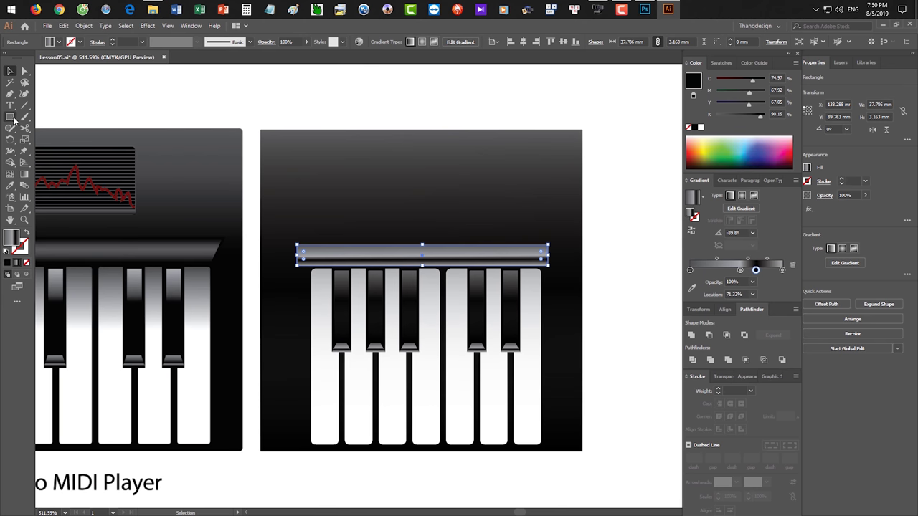
pyautogui.moveTo(464, 163); pyautogui.dragTo(583, 226)
pyautogui.moveTo(576, 172); pyautogui.dragTo(577, 173)
# Give the display rectangle a solid black fill and no stroke
pyautogui.click(697, 128)
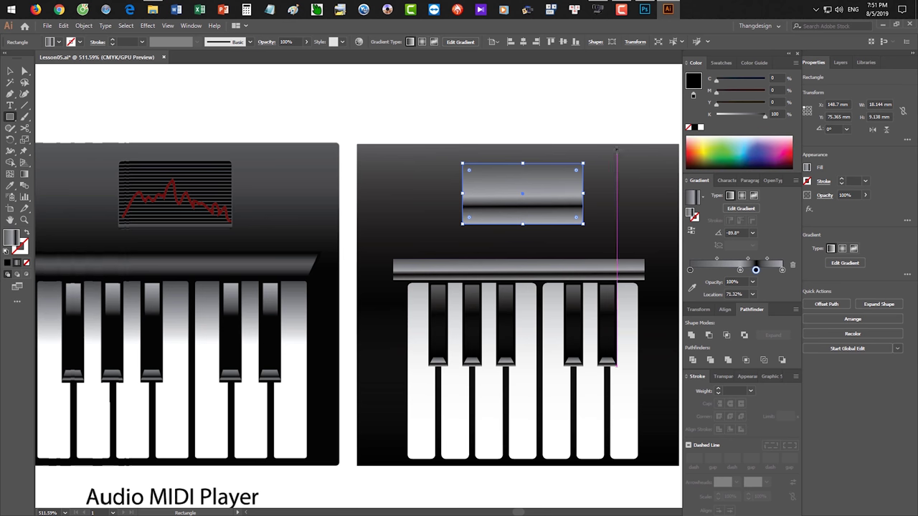
pyautogui.press('d')
pyautogui.hotkey('shift', 'x')
pyautogui.press('x')
pyautogui.press('/')
pyautogui.press('v')
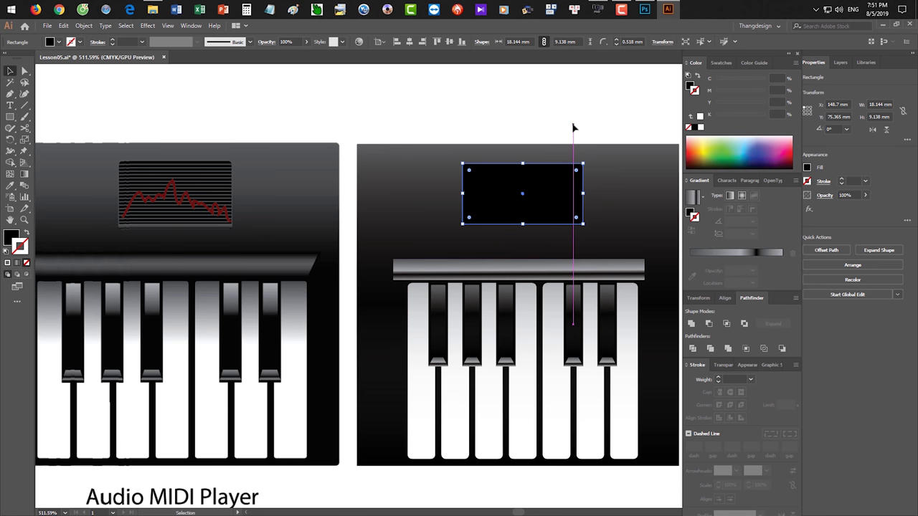
pyautogui.click(574, 126)
# Draw a horizontal line about 18.1 mm long across the full width of the black display, near its upper edge
pyautogui.scroll(3, 185, 179)
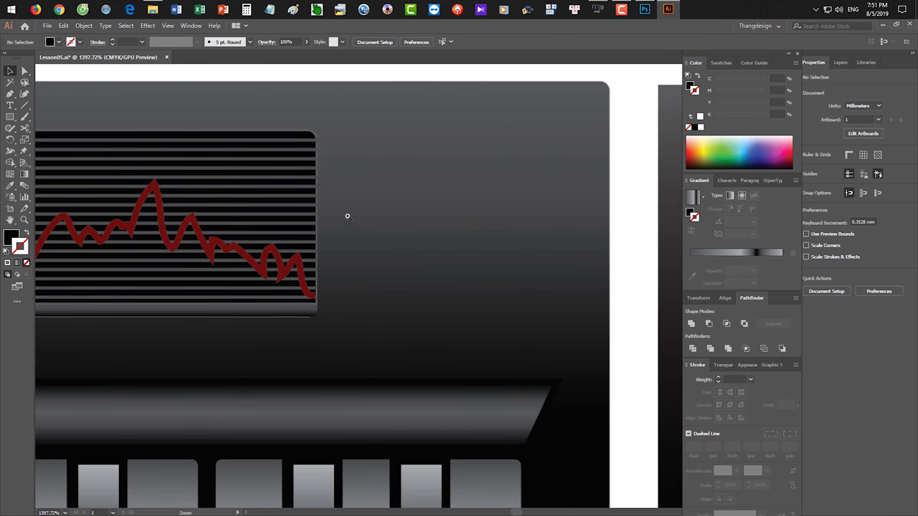
pyautogui.scroll(-3, 358, 222)
pyautogui.moveTo(542, 251); pyautogui.dragTo(361, 244)
pyautogui.scroll(-2, 408, 246)
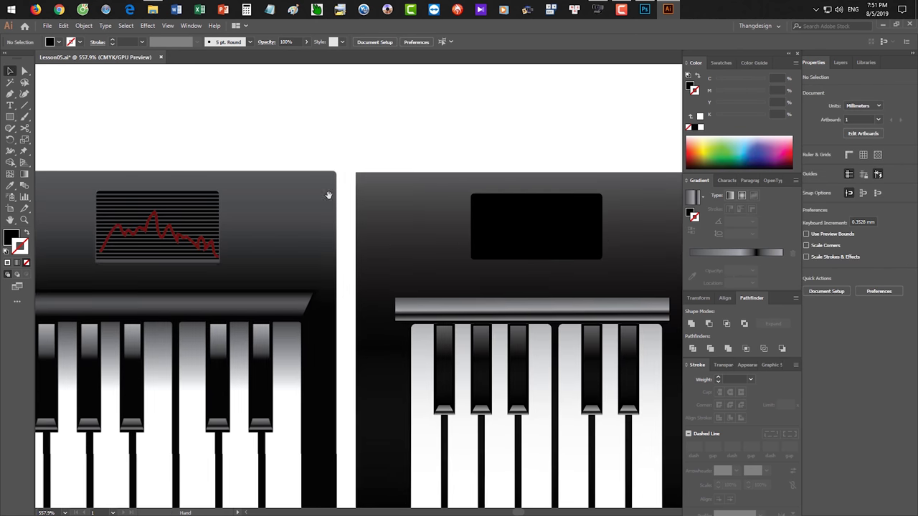
pyautogui.click(23, 105)
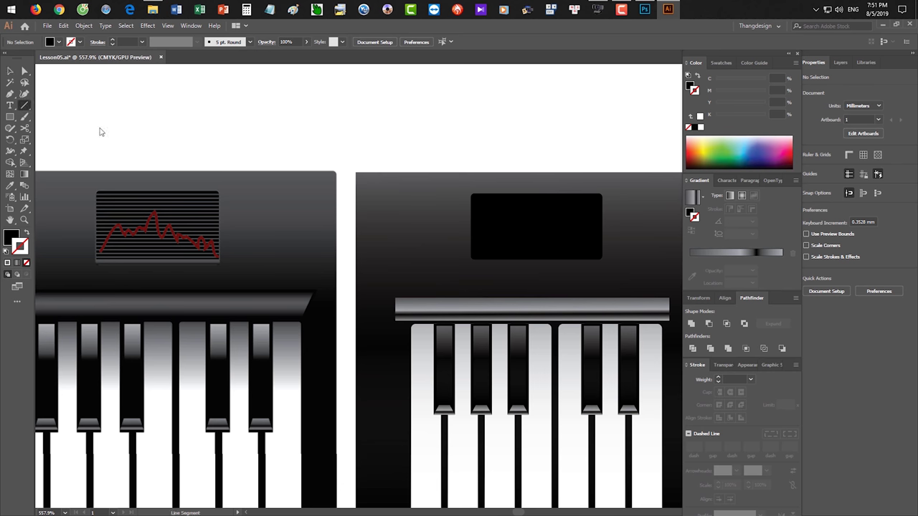
pyautogui.moveTo(552, 200); pyautogui.dragTo(603, 196)
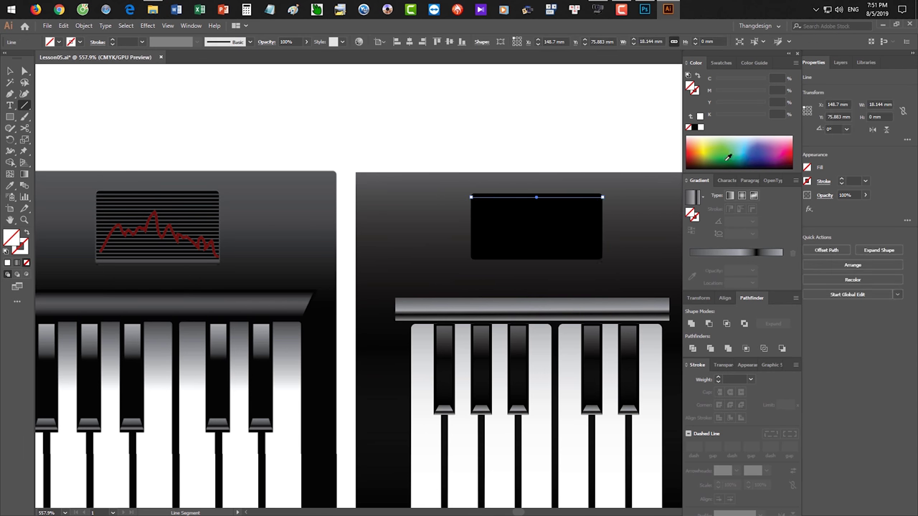
# Give the display line a medium gray stroke with a weight of 0.25 pt
pyautogui.click(720, 62)
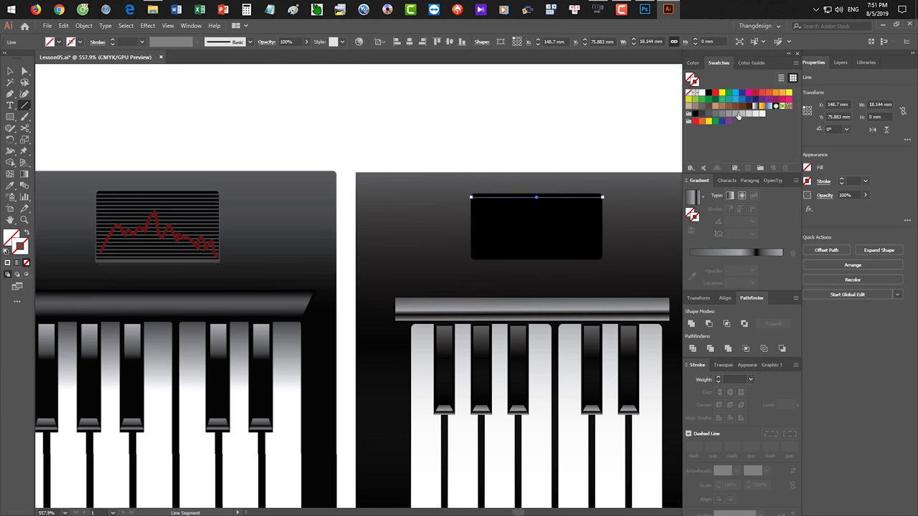
pyautogui.click(734, 114)
pyautogui.press('v')
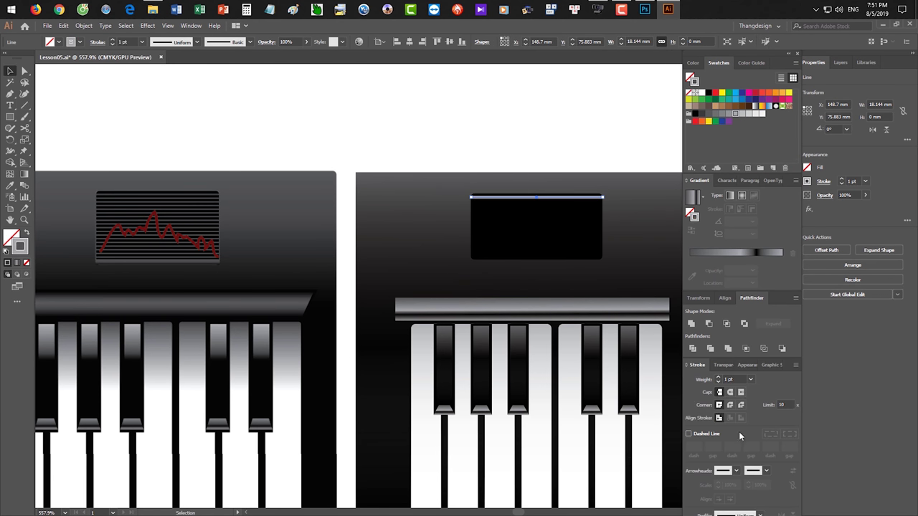
pyautogui.click(750, 379)
pyautogui.click(762, 155)
pyautogui.click(596, 147)
pyautogui.moveTo(553, 154); pyautogui.dragTo(557, 211)
pyautogui.hotkey('ctrl', 'd')
pyautogui.hotkey('ctrl', 'd')
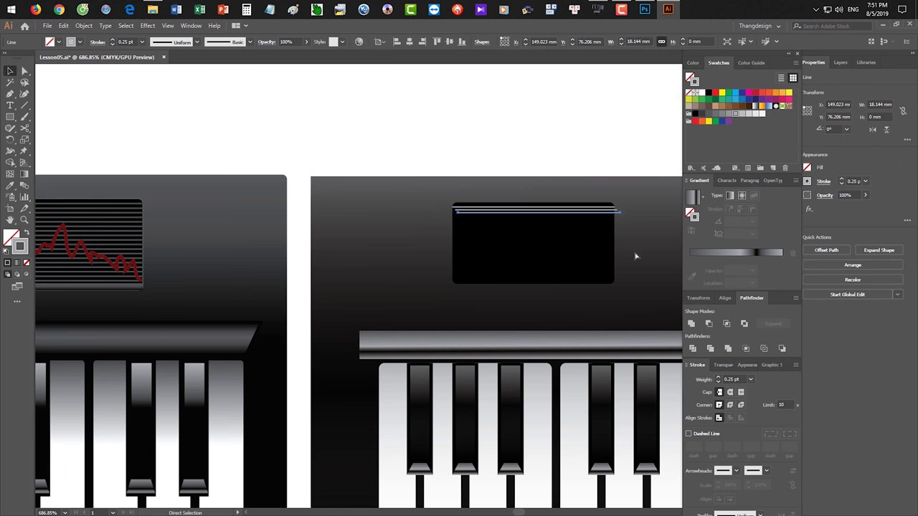
pyautogui.hotkey('ctrl', 'z')
pyautogui.hotkey('ctrl', 'z')
pyautogui.hotkey('ctrl', 'z')
# Duplicate the gray line straight down a short distance and repeat the copy until evenly spaced lines cover most of the display
pyautogui.moveTo(545, 209); pyautogui.dragTo(544, 214)
pyautogui.hotkey('ctrl', 'd')
pyautogui.hotkey('ctrl', 'd')
pyautogui.hotkey('ctrl', 'd')
pyautogui.hotkey('ctrl', 'd')
pyautogui.hotkey('ctrl', 'd')
pyautogui.hotkey('ctrl', 'd')
pyautogui.hotkey('ctrl', 'd')
pyautogui.hotkey('ctrl', 'd')
pyautogui.hotkey('ctrl', 'd')
pyautogui.hotkey('ctrl', 'd')
pyautogui.hotkey('ctrl', 'd')
pyautogui.hotkey('ctrl', 'd')
pyautogui.hotkey('ctrl', 'd')
pyautogui.hotkey('ctrl', 'd')
pyautogui.hotkey('ctrl', 'd')
pyautogui.hotkey('ctrl', 'd')
pyautogui.hotkey('ctrl', 'd')
pyautogui.hotkey('ctrl', 'd')
pyautogui.hotkey('ctrl', 'd')
pyautogui.hotkey('ctrl', 'd')
pyautogui.hotkey('ctrl', 'd')
pyautogui.hotkey('ctrl', 'd')
pyautogui.hotkey('ctrl', 'd')
pyautogui.hotkey('ctrl', 'd')
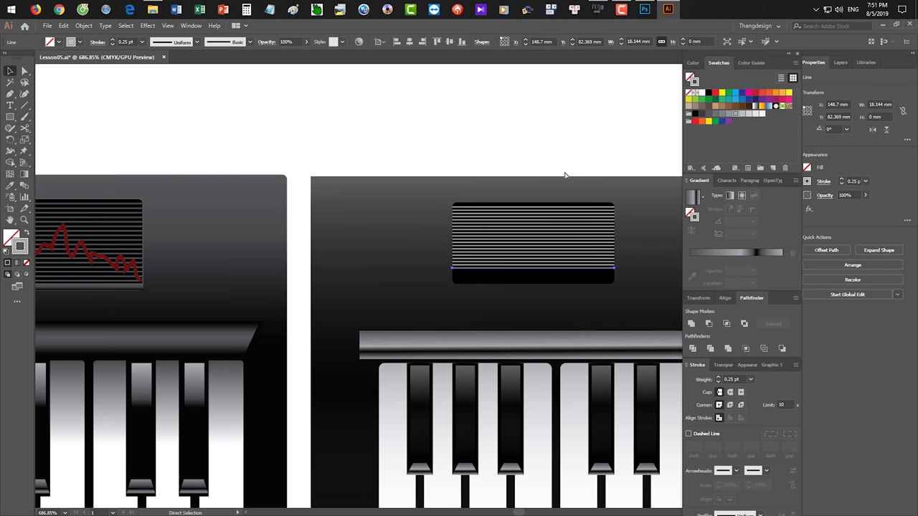
pyautogui.click(565, 162)
# Examine the reference player's display, its lower edge strip and the slanted end of the bar above the keys
pyautogui.moveTo(268, 256); pyautogui.dragTo(426, 228)
pyautogui.moveTo(152, 271); pyautogui.dragTo(173, 271)
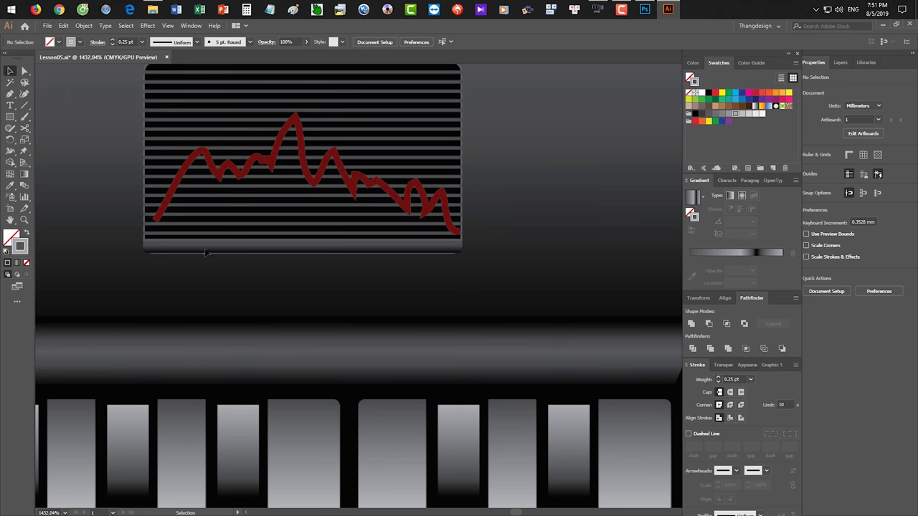
pyautogui.scroll(-2, 456, 260)
pyautogui.moveTo(454, 263); pyautogui.dragTo(358, 255)
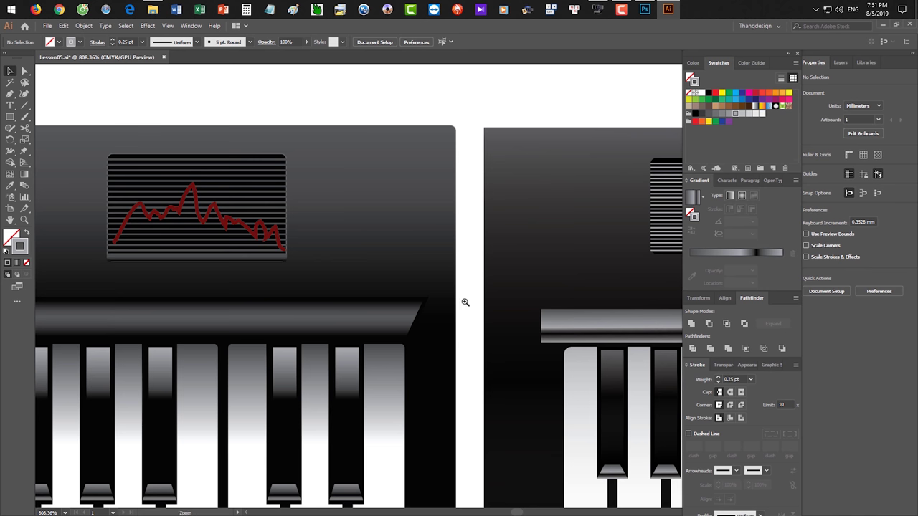
pyautogui.scroll(-3, 423, 262)
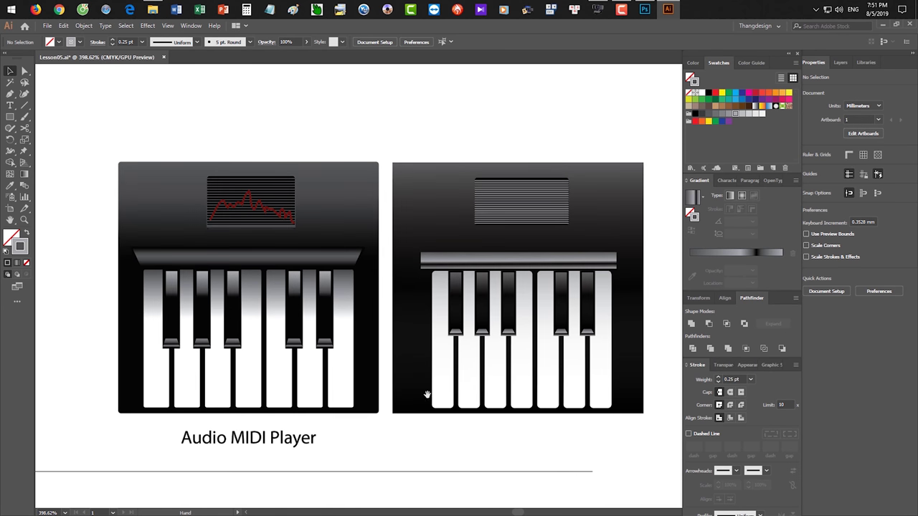
pyautogui.scroll(-1, 492, 406)
pyautogui.scroll(-1, 521, 458)
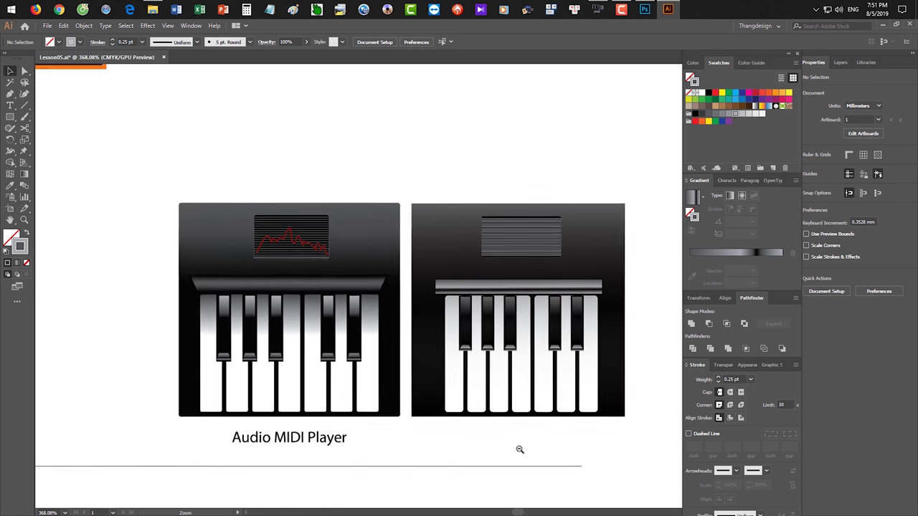
pyautogui.scroll(10, 380, 318)
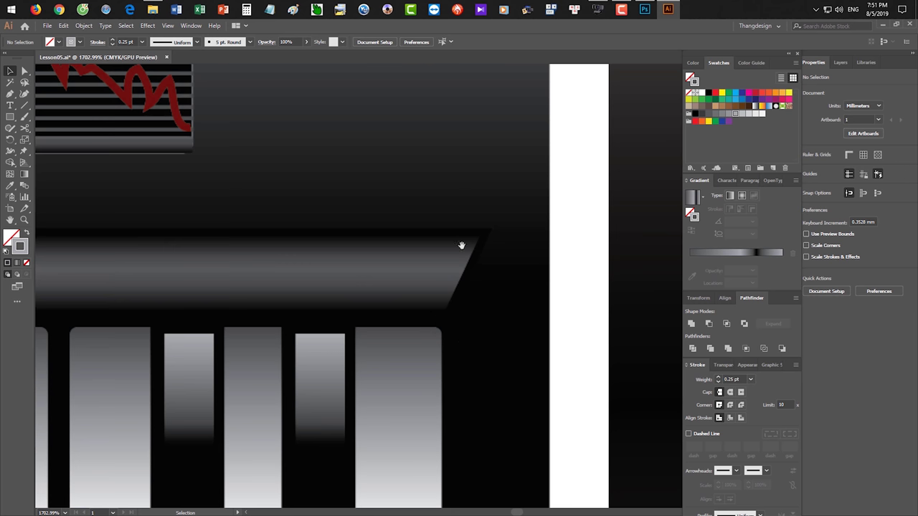
pyautogui.scroll(2, 463, 249)
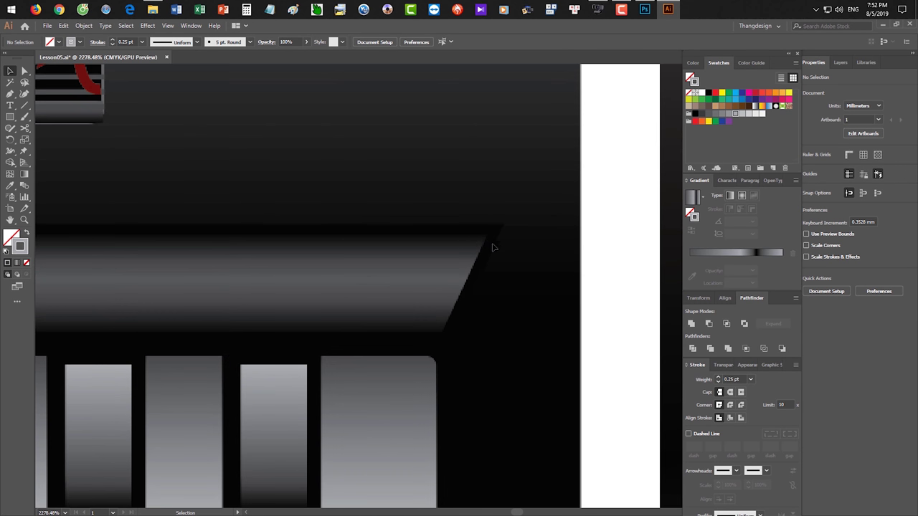
pyautogui.scroll(-6, 493, 248)
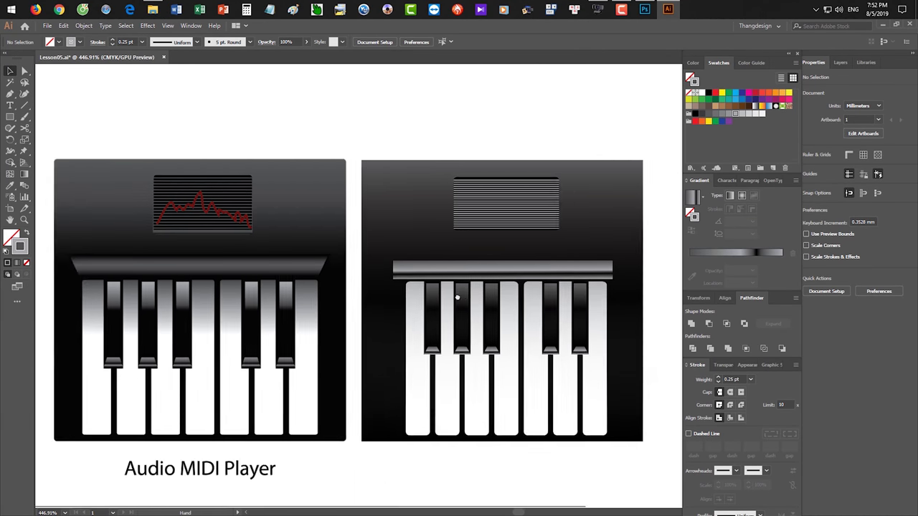
# Nudge the bar above the keys about 0.7 mm to the right
pyautogui.click(481, 277)
pyautogui.press('Right')
pyautogui.press('Right')
pyautogui.hotkey('ctrl', 'shift', 'a')
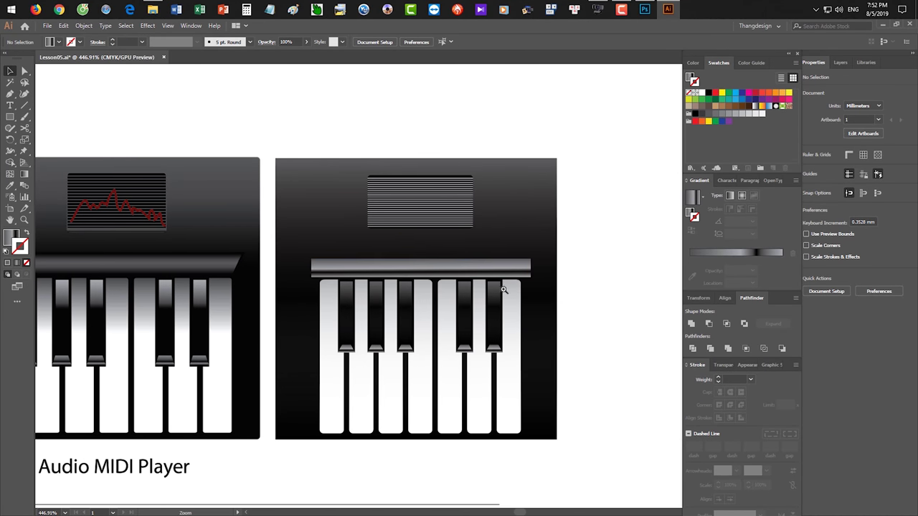
# Move both lower corners of the bar inward by about 1.06 mm each to form an inverted trapezoid
pyautogui.scroll(1, 502, 287)
pyautogui.press('a')
pyautogui.click(542, 273)
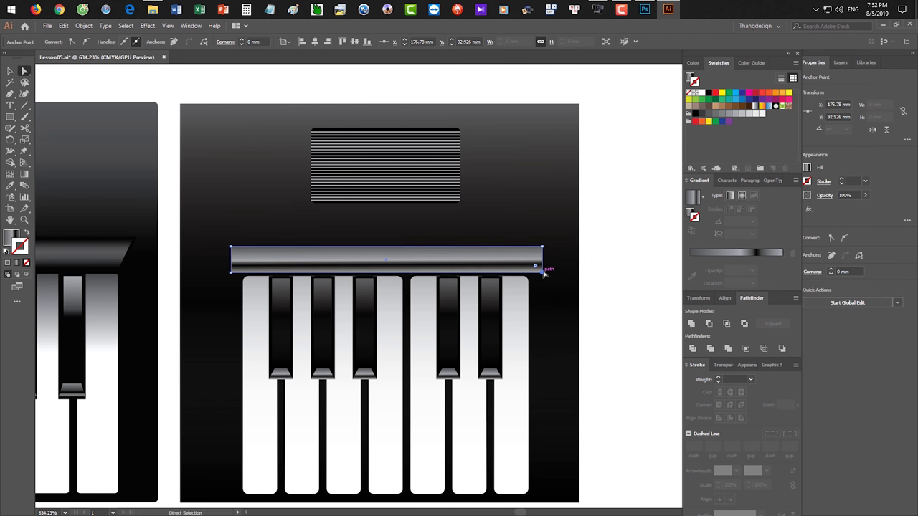
pyautogui.press('Left')
pyautogui.press('Left')
pyautogui.press('Left')
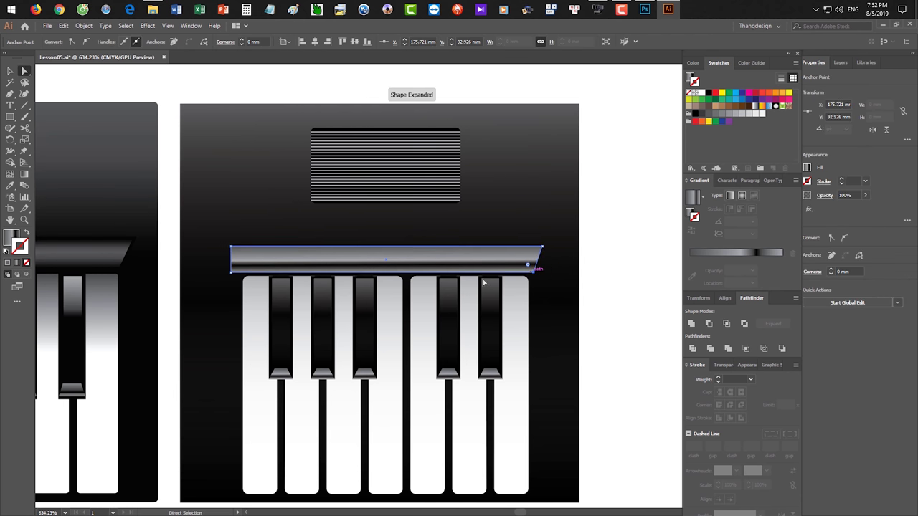
pyautogui.click(233, 278)
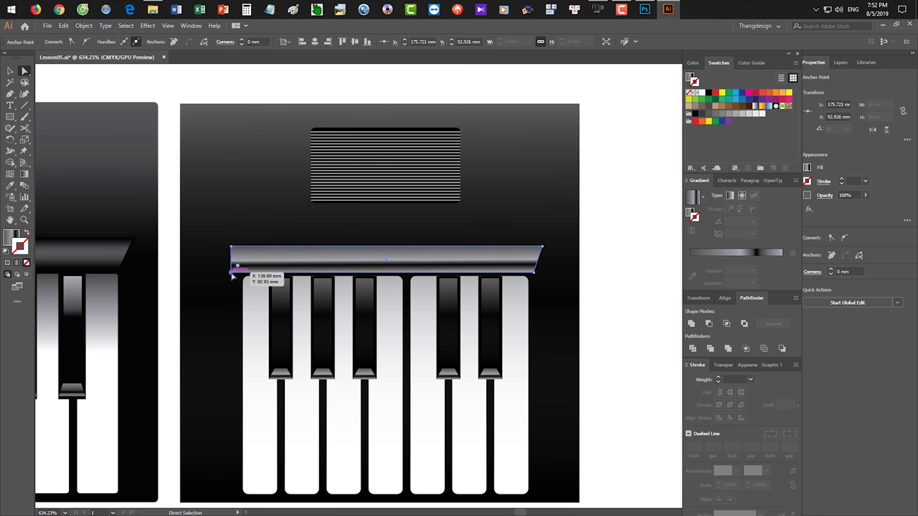
pyautogui.press('Right')
pyautogui.press('Right')
pyautogui.press('Right')
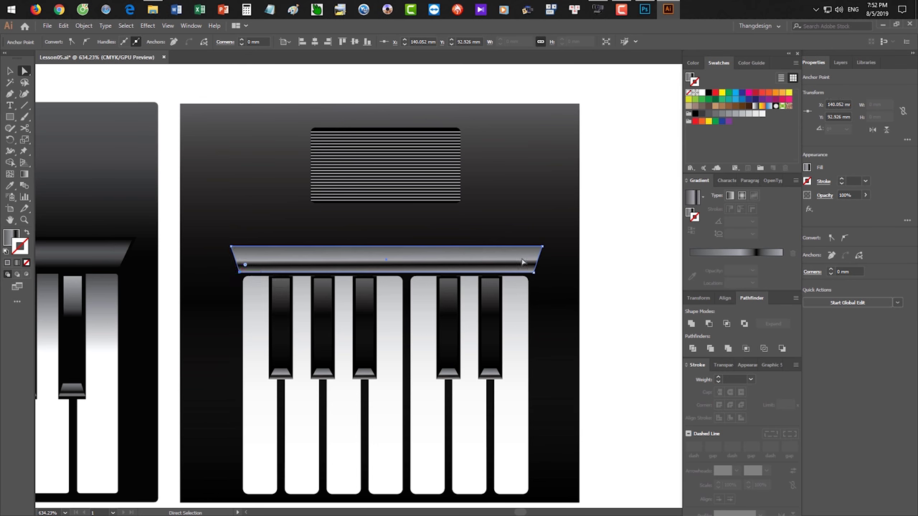
# Replace the trapezoid bar's gradient with a solid black fill and no stroke
pyautogui.press('v')
pyautogui.press('d')
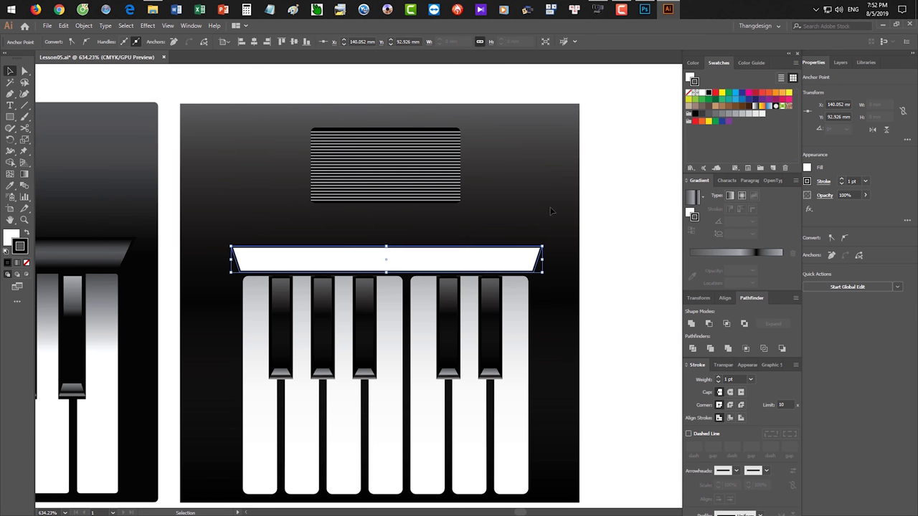
pyautogui.hotkey('shift', 'x')
pyautogui.press('/')
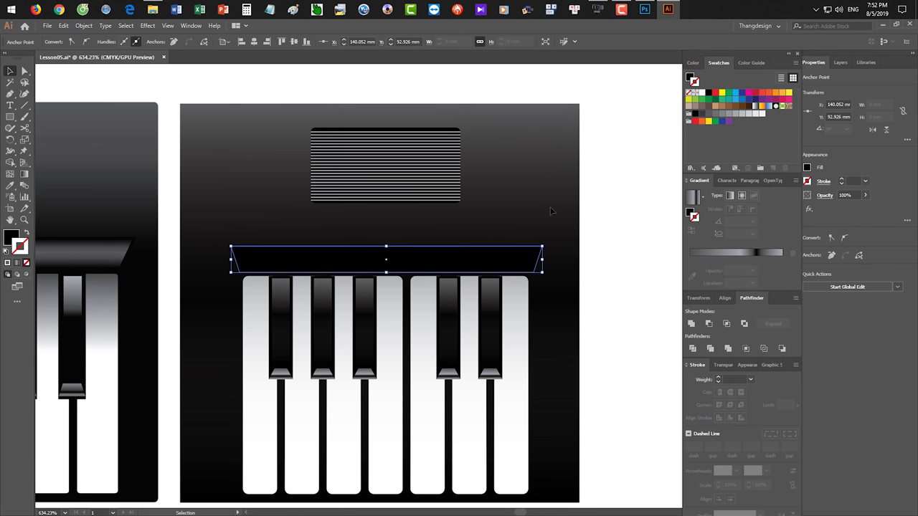
pyautogui.click(613, 277)
# Start an Offset Path on the black trapezoid bar above the keys with preview on and an offset of -1 mm
pyautogui.click(502, 267)
pyautogui.click(83, 25)
pyautogui.moveTo(109, 249)
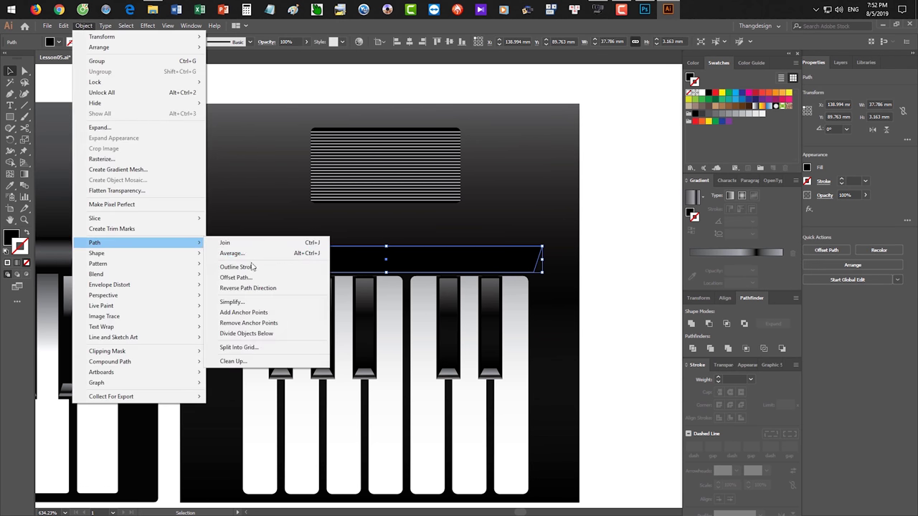
pyautogui.click(253, 278)
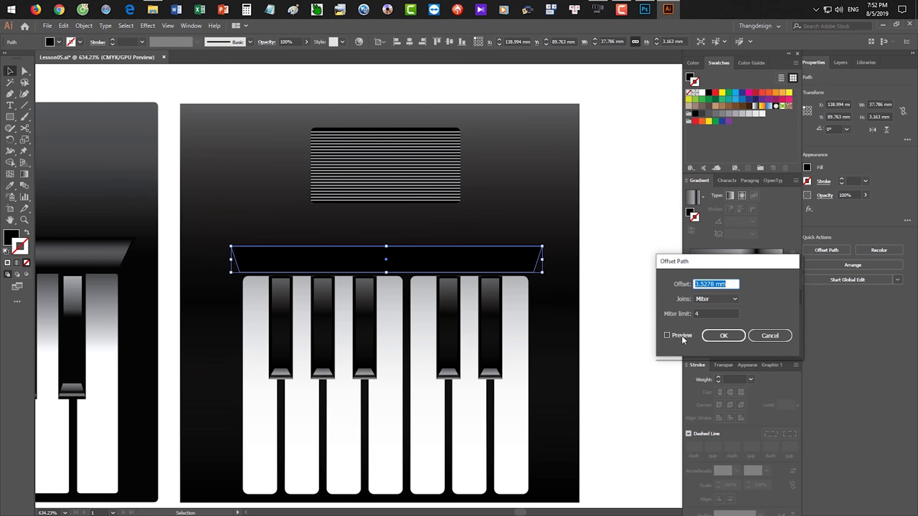
pyautogui.click(667, 335)
pyautogui.click(729, 285)
pyautogui.scroll(-5, 728, 285)
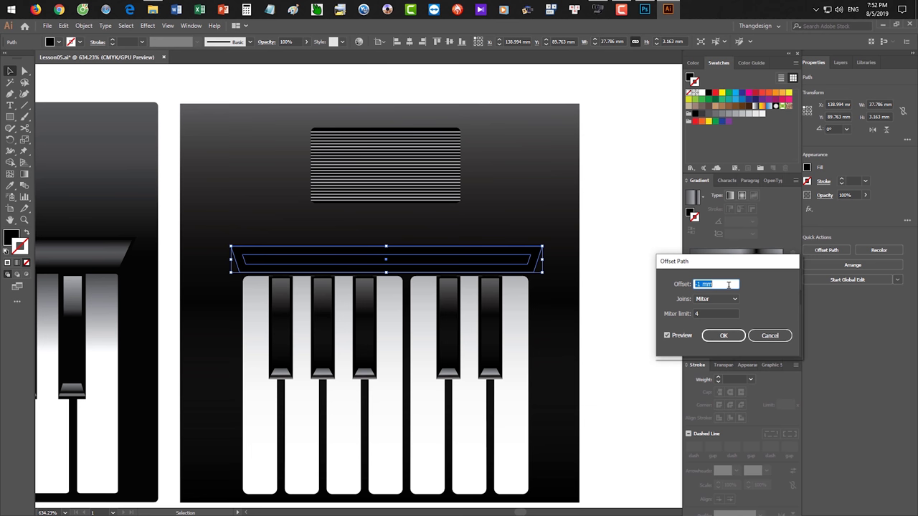
# Try offsets of -0.01 mm and -0.02 mm for the bar's inset path, and return to -1 mm
pyautogui.write('-0.01')
pyautogui.press('Tab')
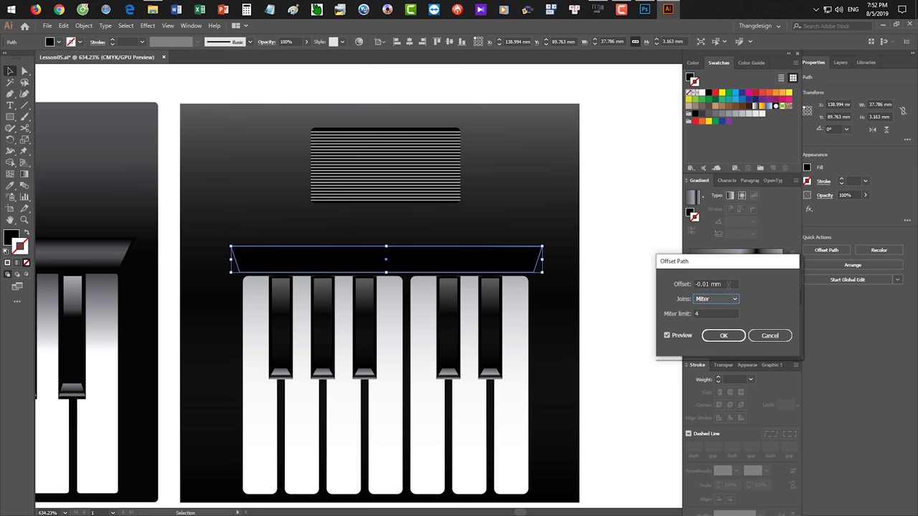
pyautogui.click(728, 284)
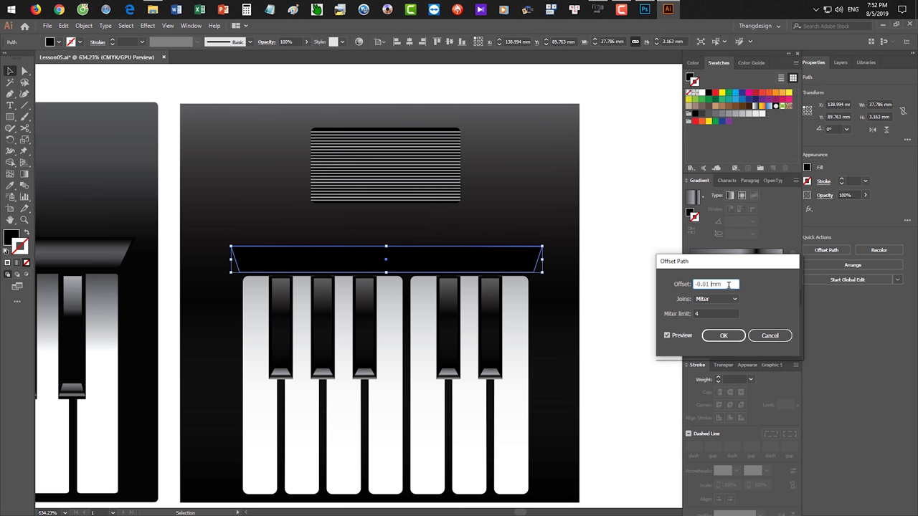
pyautogui.press('Tab')
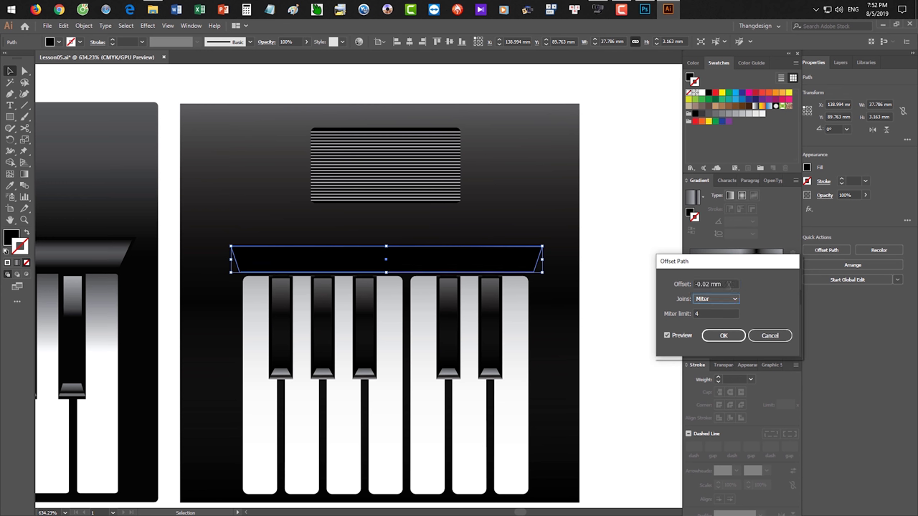
pyautogui.click(729, 285)
pyautogui.press('Up')
pyautogui.press('Down')
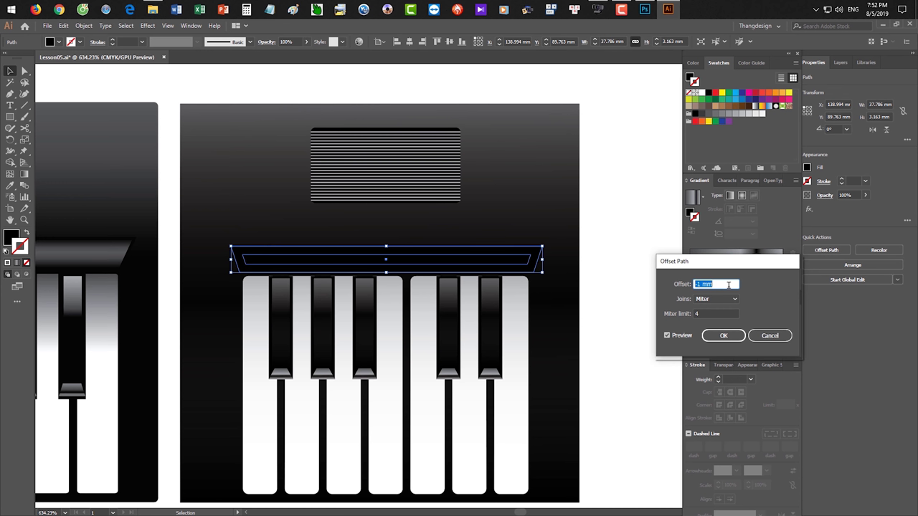
# Try offsets of -0.5 mm and -0.8 mm for the bar's inset path
pyautogui.click(703, 285)
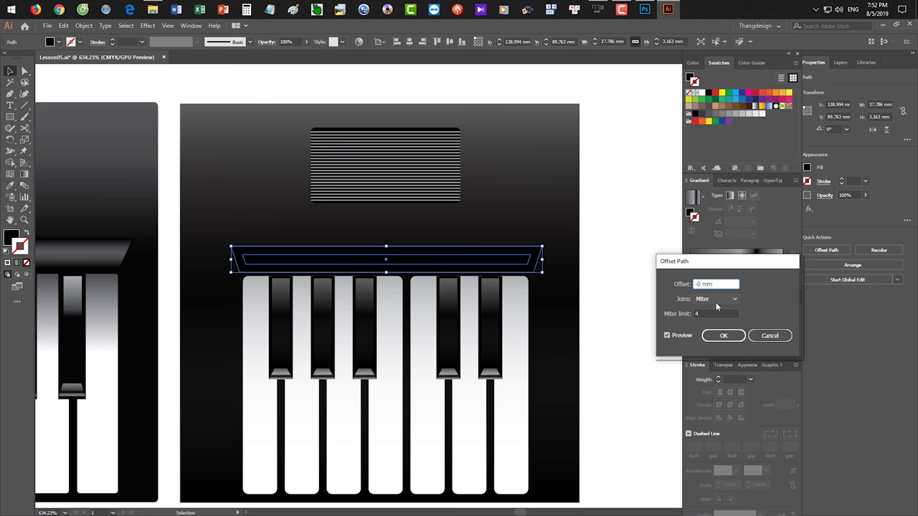
pyautogui.press('Tab')
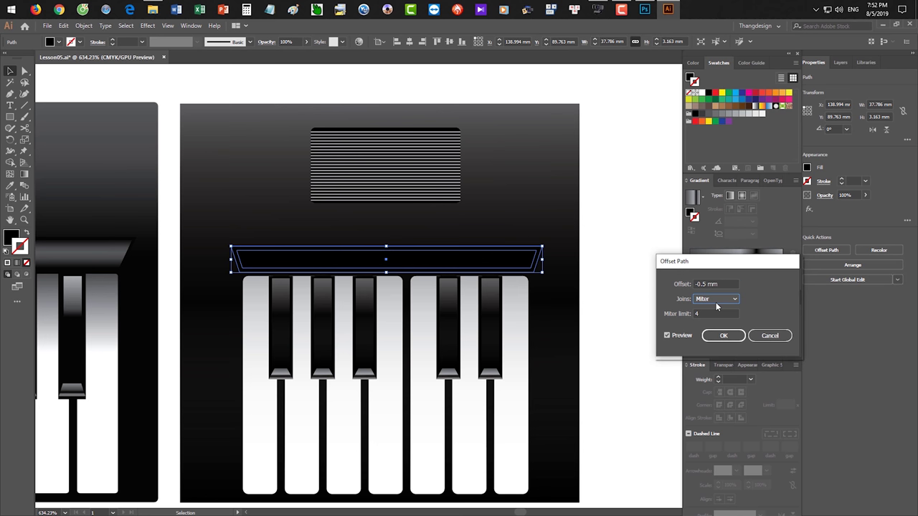
pyautogui.click(702, 284)
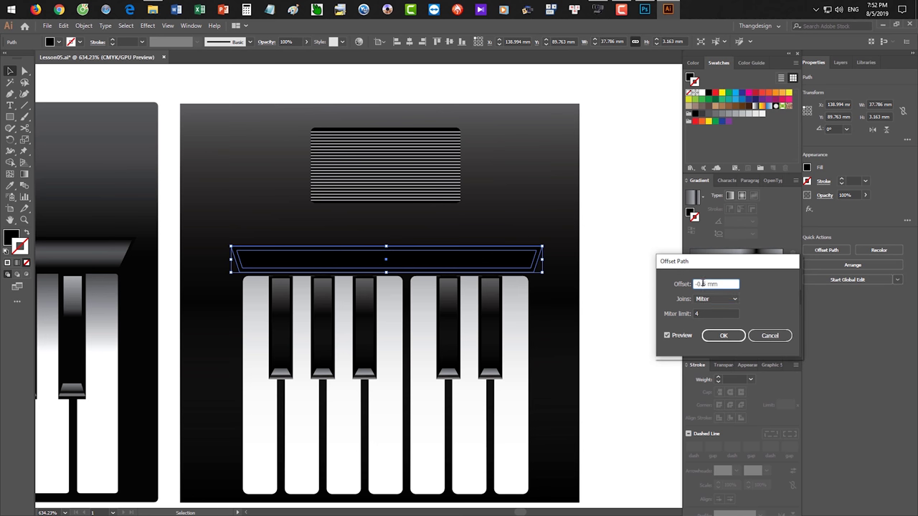
pyautogui.hotkey('shift', 'Right')
pyautogui.write('8')
pyautogui.press('Tab')
pyautogui.click(706, 284)
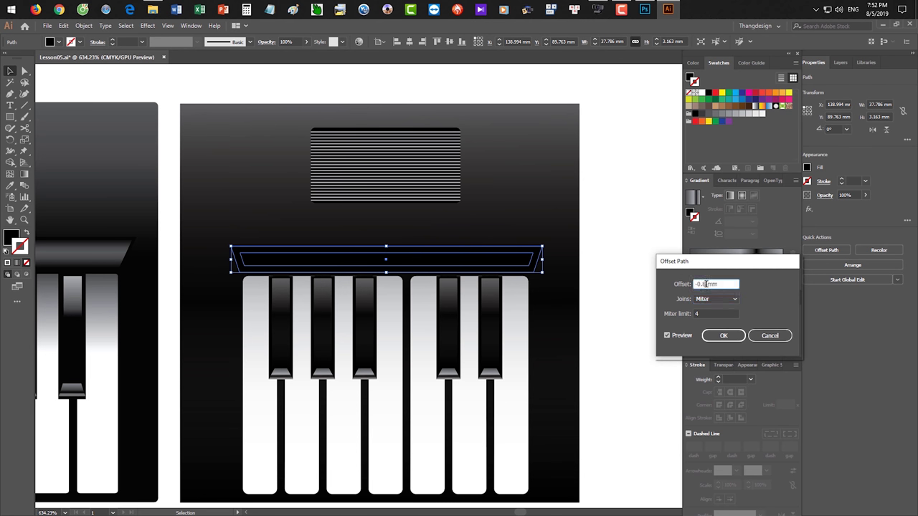
# Set the offset to -0.3 mm, create the inset copy of the bar and deselect everything
pyautogui.write('3')
pyautogui.press('Tab')
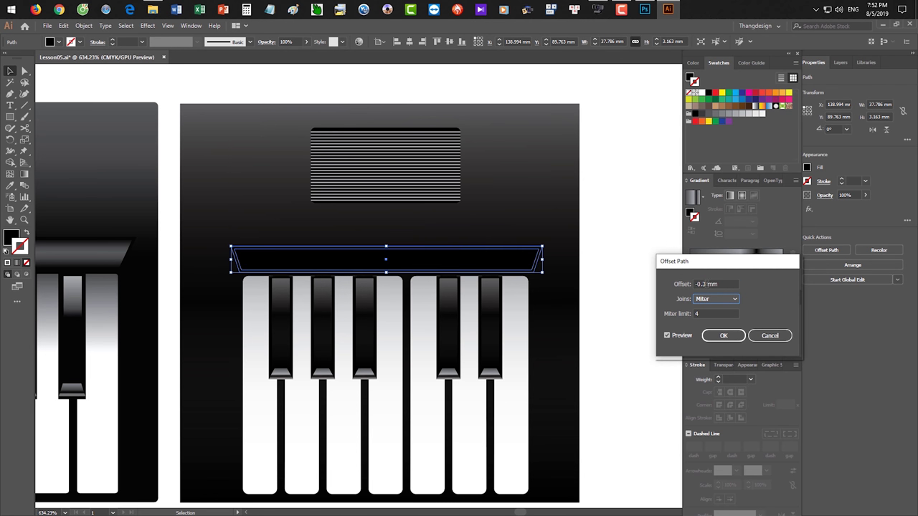
pyautogui.click(722, 336)
pyautogui.hotkey('ctrl', 'shift', 'a')
# Fill the inset trapezoid with the grey-black linear gradient, undoing the gradient applied to its stroke
pyautogui.press('z')
pyautogui.click(536, 266)
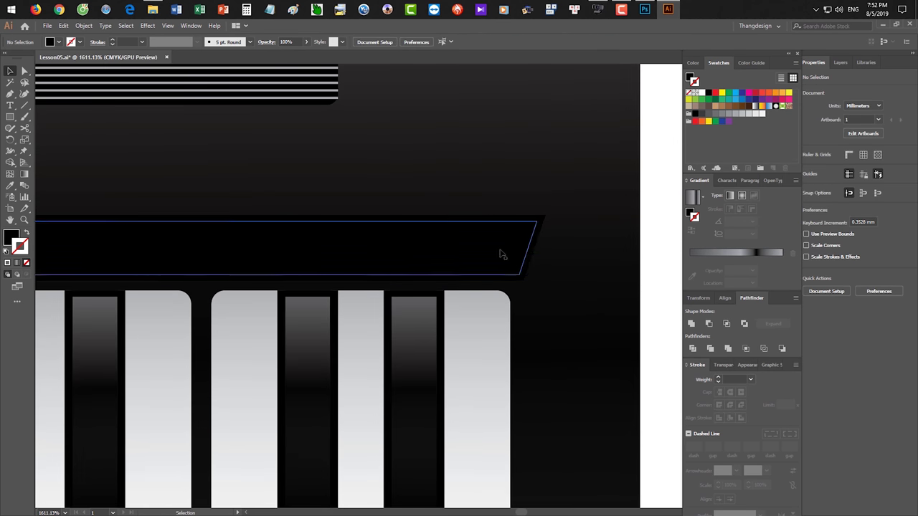
pyautogui.click(502, 255)
pyautogui.moveTo(528, 263); pyautogui.dragTo(434, 262)
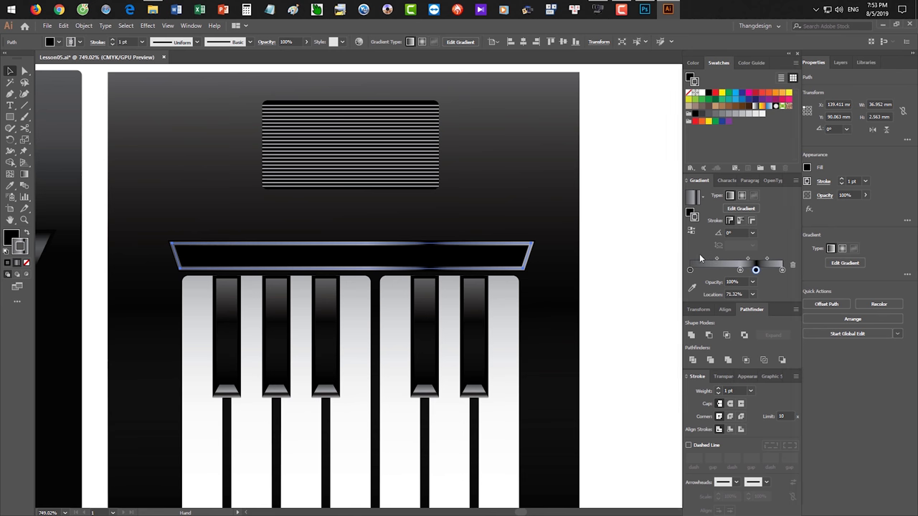
pyautogui.hotkey('ctrl', 'z')
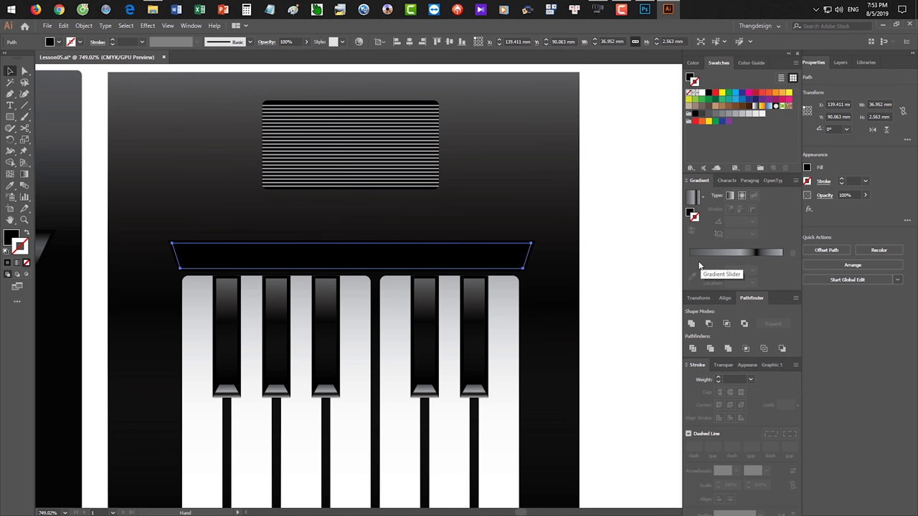
pyautogui.click(717, 254)
pyautogui.scroll(3, 581, 287)
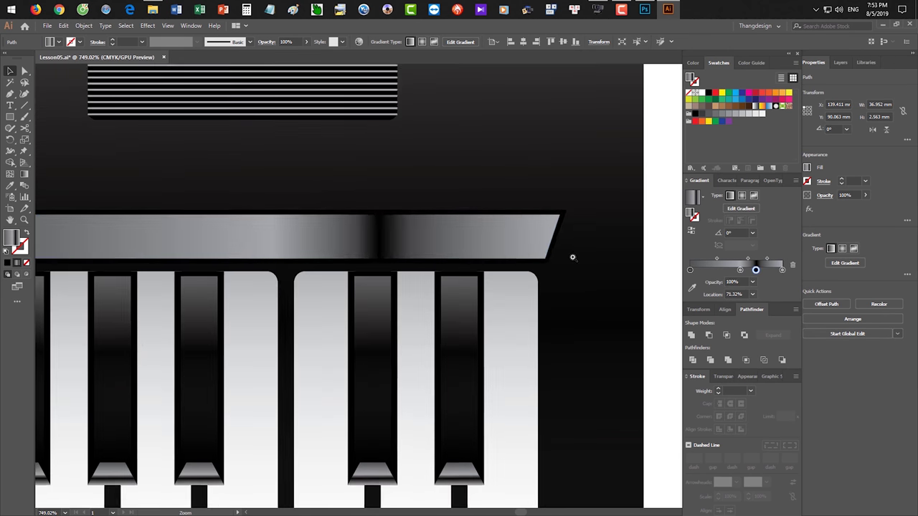
# Redirect the inset trapezoid's gradient vertically from its upper edge to its lower edge, and deselect it
pyautogui.press('g')
pyautogui.scroll(-3, 348, 233)
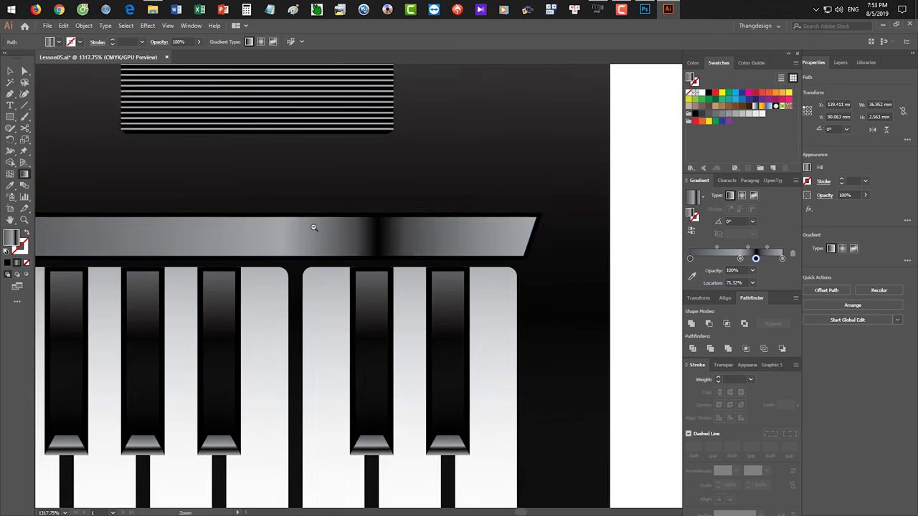
pyautogui.moveTo(313, 222); pyautogui.dragTo(313, 251)
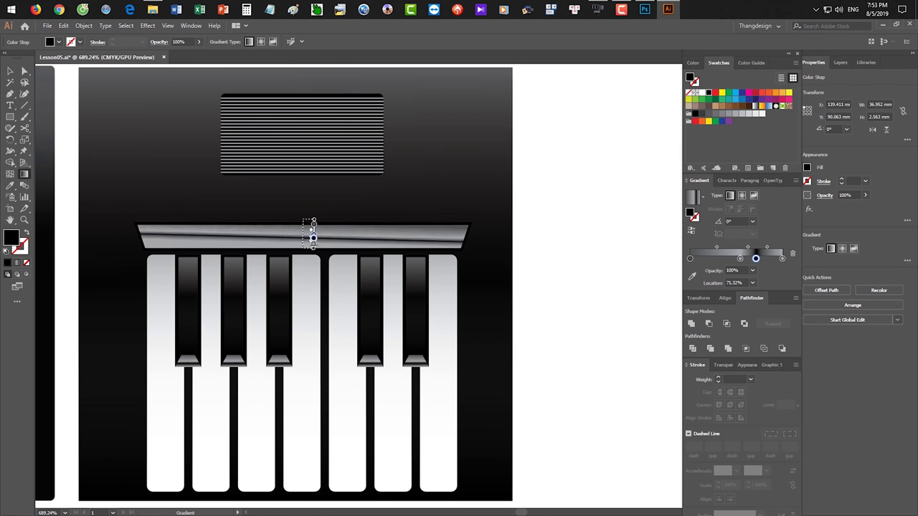
pyautogui.moveTo(315, 255); pyautogui.dragTo(314, 254)
pyautogui.press('v')
pyautogui.click(524, 296)
pyautogui.hotkey('ctrl', 'space')
pyautogui.moveTo(498, 305); pyautogui.dragTo(463, 289)
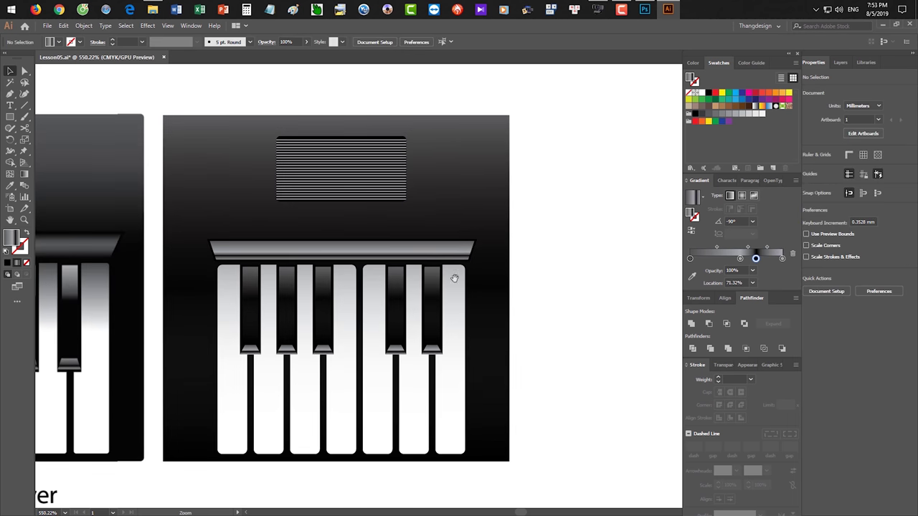
# Set the inset trapezoid's gradient to -90° and reduce it to three colour stops with the middle one at 50%
pyautogui.click(434, 250)
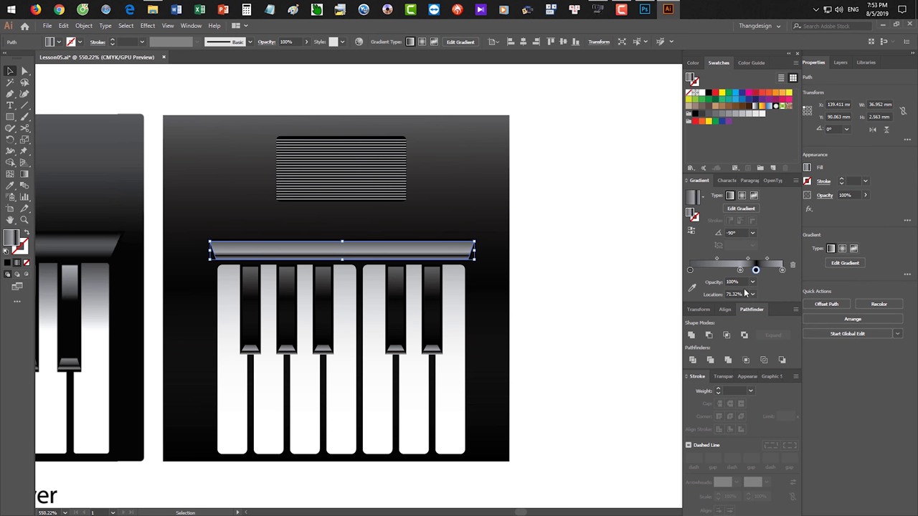
pyautogui.moveTo(746, 232); pyautogui.dragTo(692, 246)
pyautogui.write('-90')
pyautogui.press('Return')
pyautogui.moveTo(258, 265); pyautogui.dragTo(282, 264)
pyautogui.moveTo(281, 264); pyautogui.dragTo(418, 258)
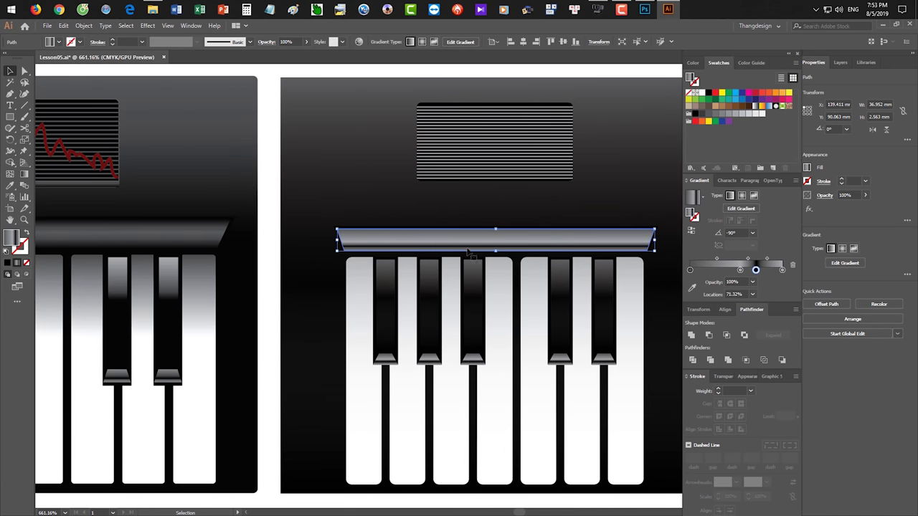
pyautogui.moveTo(513, 255); pyautogui.dragTo(506, 254)
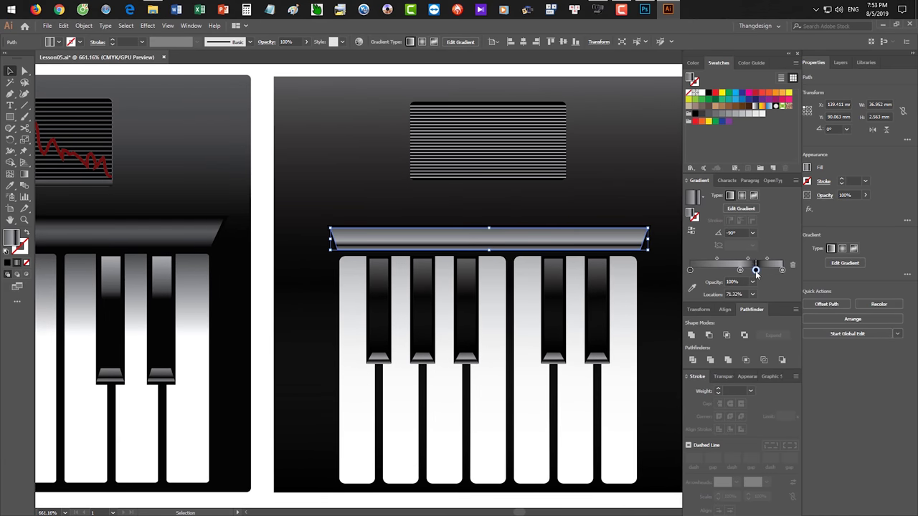
pyautogui.moveTo(755, 270); pyautogui.dragTo(749, 290)
pyautogui.doubleClick(739, 294)
pyautogui.write('50')
pyautogui.press('Tab')
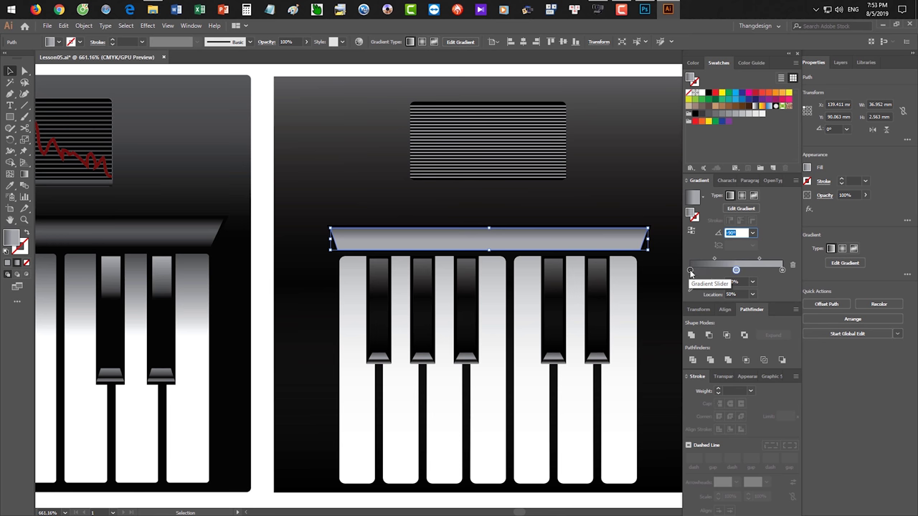
# Change both end stops of the inset trapezoid's gradient to mid grey
pyautogui.doubleClick(691, 270)
pyautogui.moveTo(743, 346); pyautogui.dragTo(732, 342)
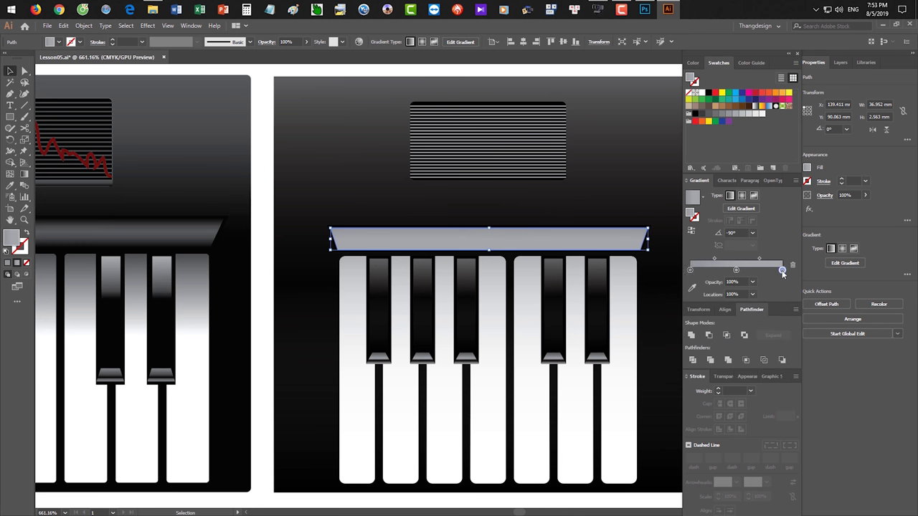
pyautogui.doubleClick(781, 270)
pyautogui.click(766, 342)
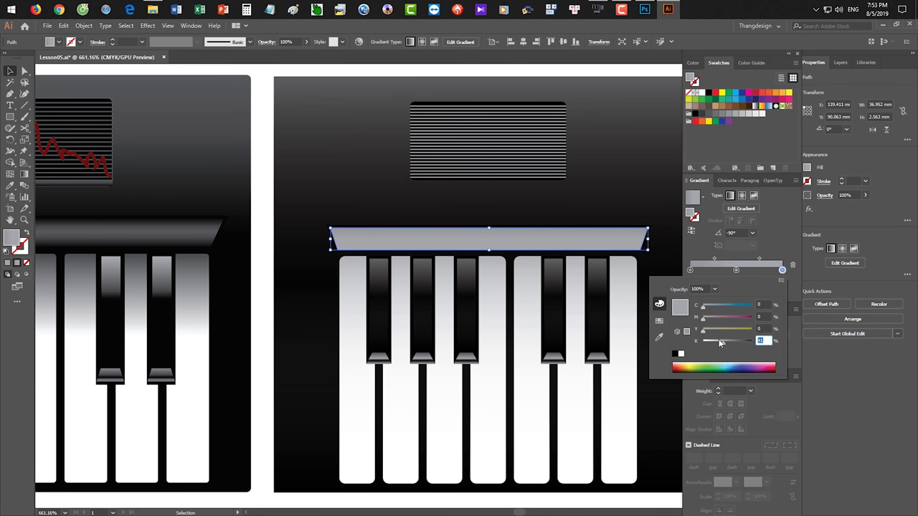
pyautogui.press('Return')
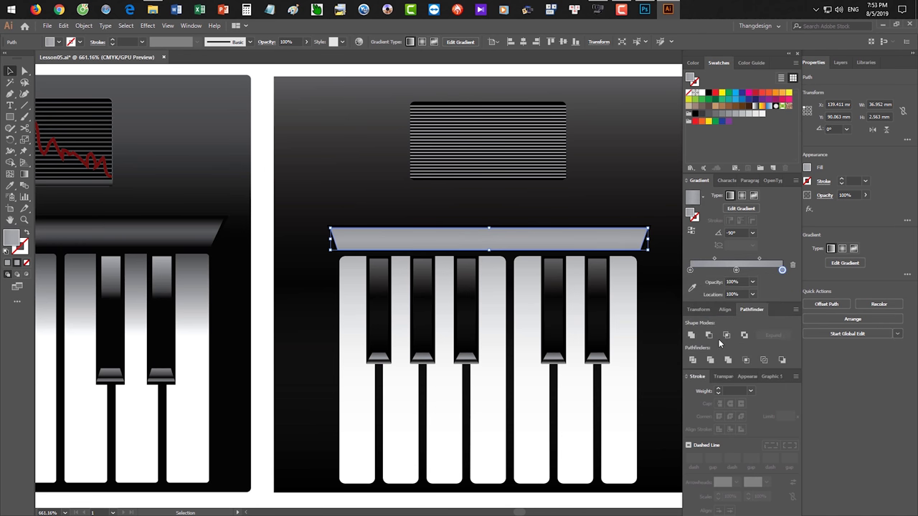
# Set the middle stop of the inset trapezoid's gradient to 20% black
pyautogui.doubleClick(735, 270)
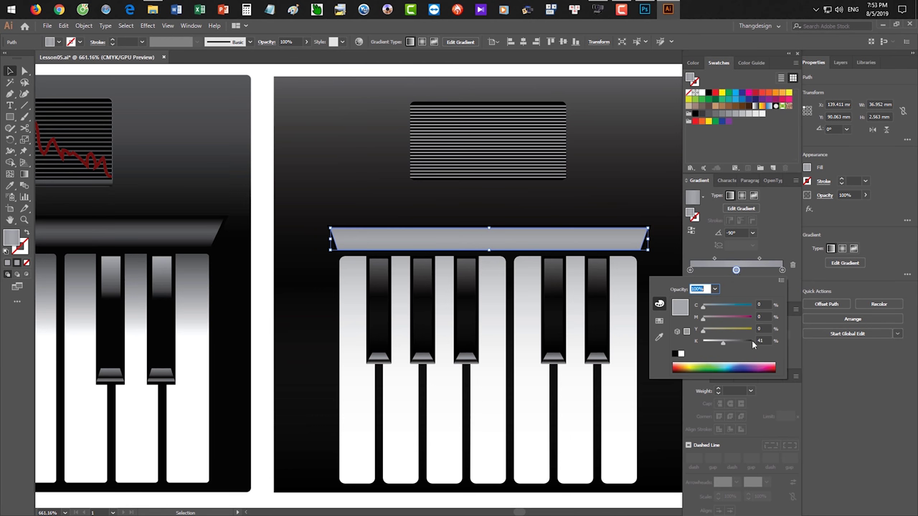
pyautogui.click(760, 340)
pyautogui.write('2')
pyautogui.press('Return')
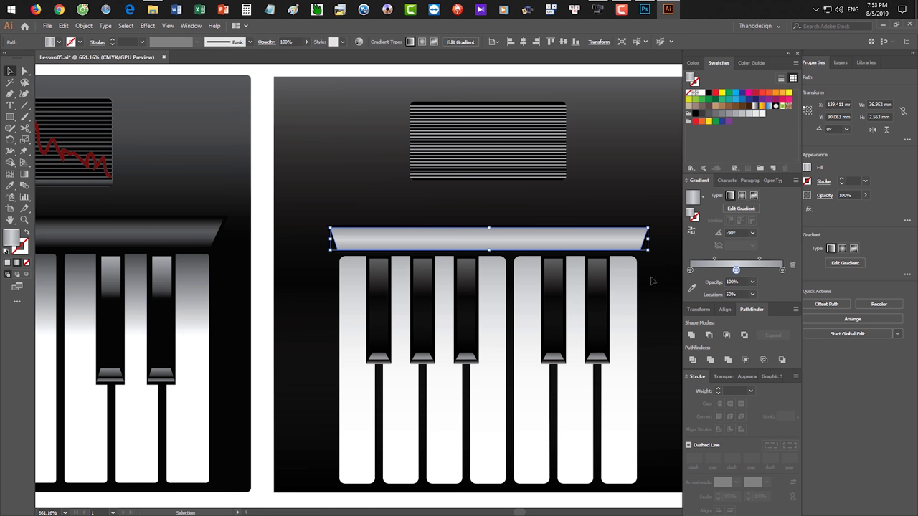
# Darken both end stops of the inset trapezoid's gradient to 80% black
pyautogui.doubleClick(690, 271)
pyautogui.click(761, 341)
pyautogui.write('8')
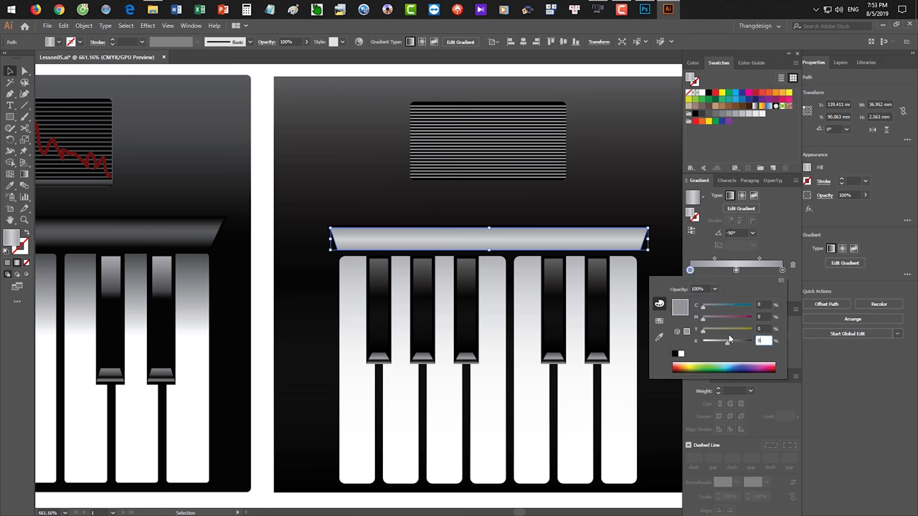
pyautogui.write('0')
pyautogui.press('Return')
pyautogui.click(781, 270)
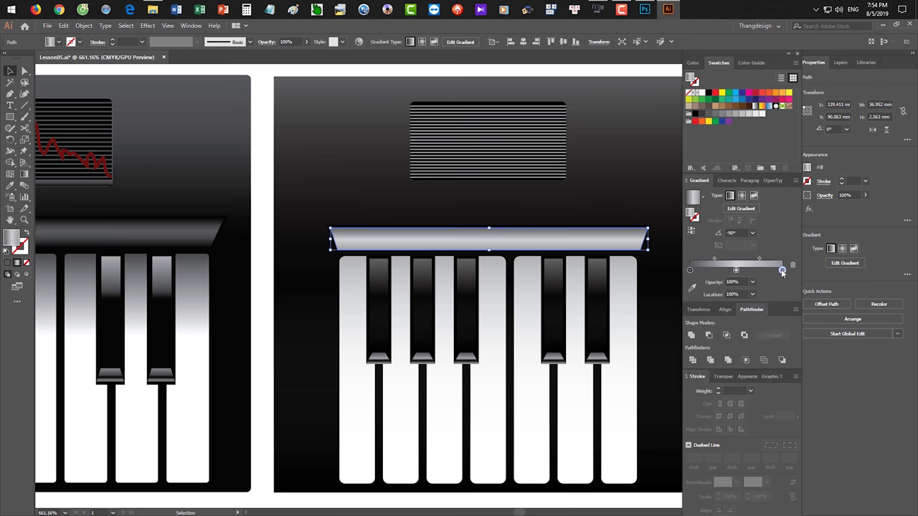
pyautogui.doubleClick(782, 269)
pyautogui.click(760, 340)
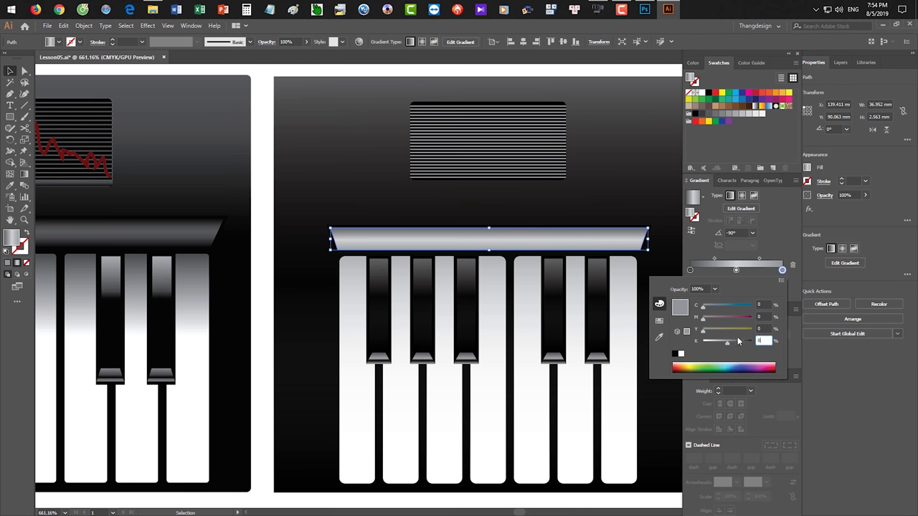
pyautogui.write('6')
pyautogui.press('Return')
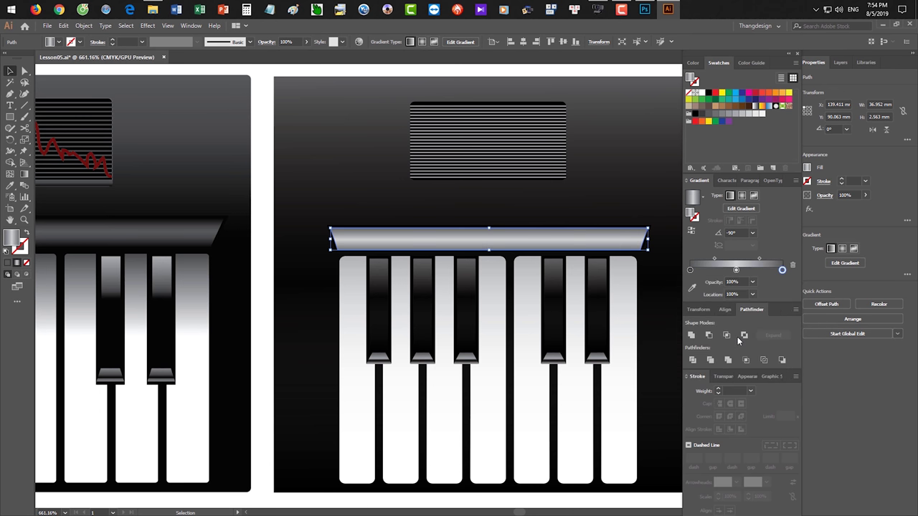
# Set the gradient's middle stop to 60% black and deselect the bar to compare it with the reference player
pyautogui.doubleClick(736, 270)
pyautogui.click(763, 340)
pyautogui.write('6')
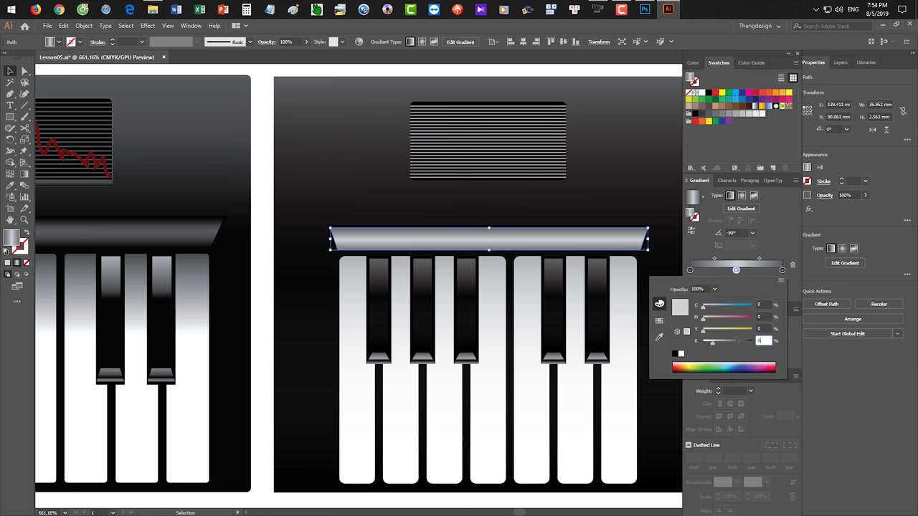
pyautogui.write('0')
pyautogui.press('Return')
pyautogui.click(654, 319)
pyautogui.hotkey('ctrl', 'space')
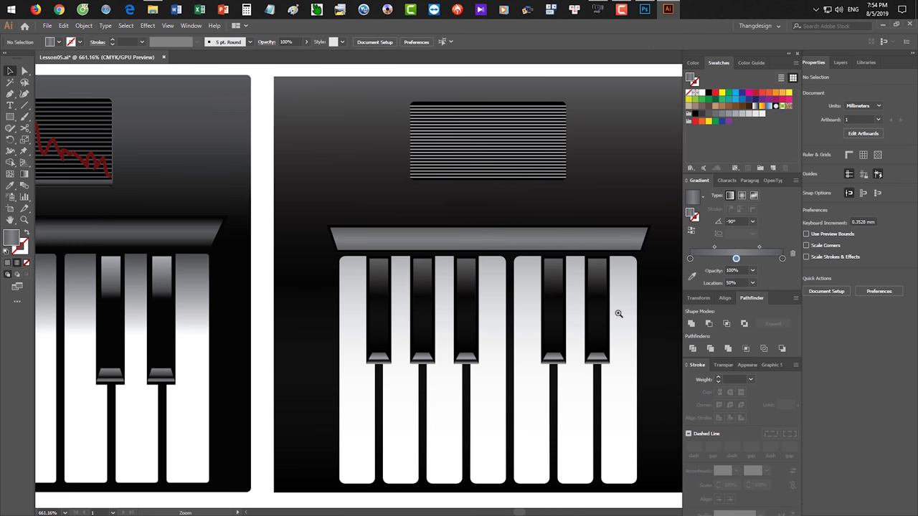
pyautogui.keyDown('alt'); pyautogui.click(619, 314); pyautogui.keyUp('alt')
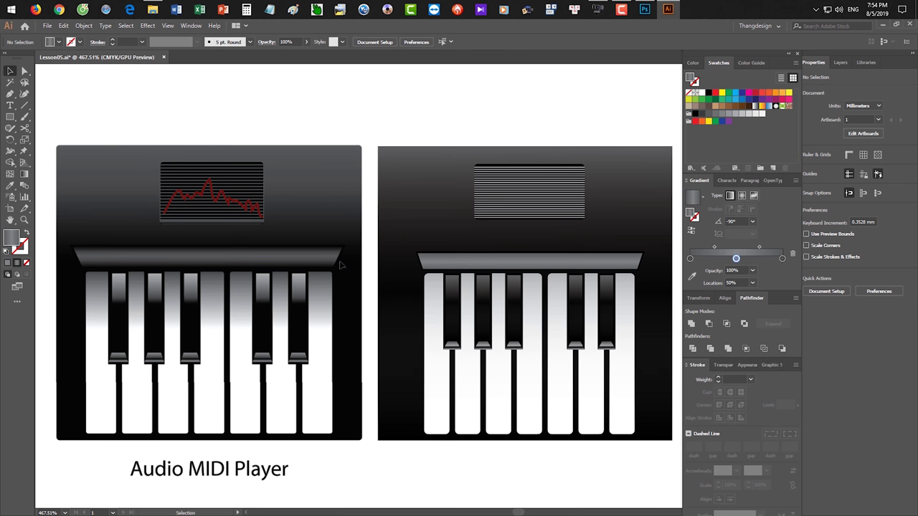
# Compare the redrawn keyboard with the reference Audio MIDI Player at a wider view
pyautogui.click(528, 263)
pyautogui.hotkey('ctrl', 'space')
pyautogui.moveTo(432, 284); pyautogui.dragTo(396, 280)
pyautogui.hotkey('ctrl', 'space')
pyautogui.moveTo(438, 348); pyautogui.dragTo(414, 363)
pyautogui.moveTo(443, 391); pyautogui.dragTo(512, 356)
pyautogui.click(444, 348)
pyautogui.hotkey('ctrl', 'space')
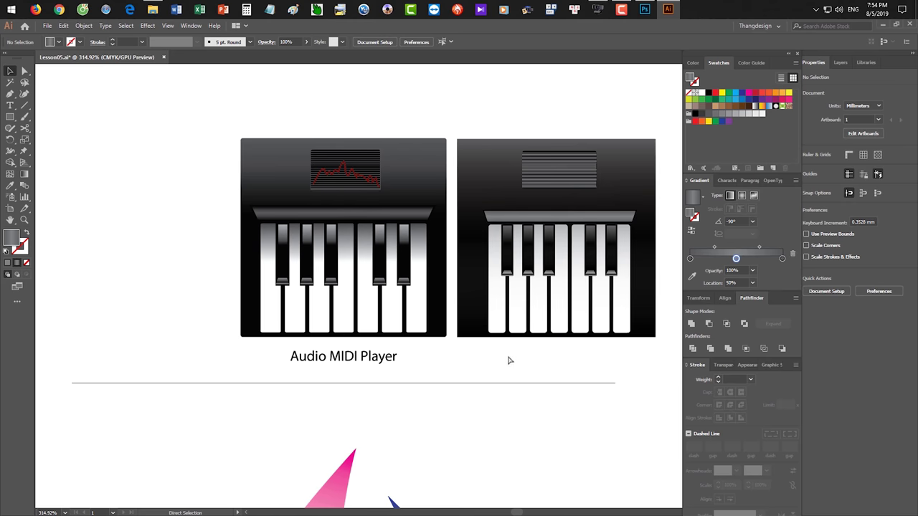
# Close the Lesson05 document and open Lesson03 Outline Stroke from the Bai tap Illustrator Co Ban folder
pyautogui.hotkey('ctrl', 'w')
pyautogui.click(517, 284)
pyautogui.click(159, 8)
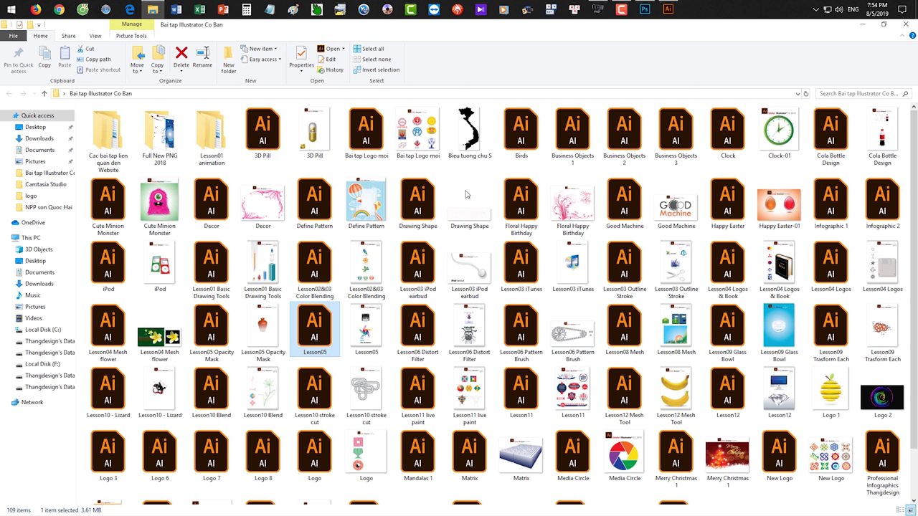
pyautogui.click(631, 269)
pyautogui.doubleClick(631, 269)
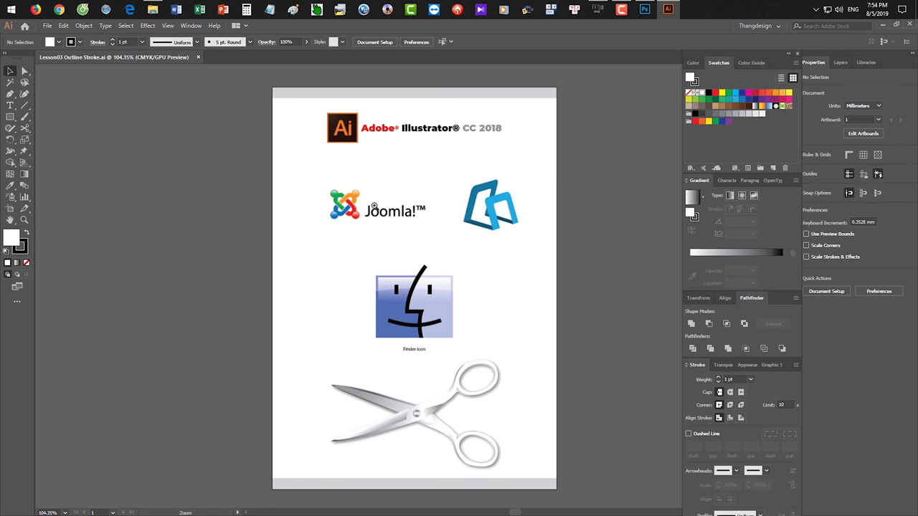
# Draw a strokeless rectangle about 7.7 by 16.7 mm below the Joomla logo and round its corners fully into a capsule
pyautogui.moveTo(374, 206); pyautogui.dragTo(324, 260)
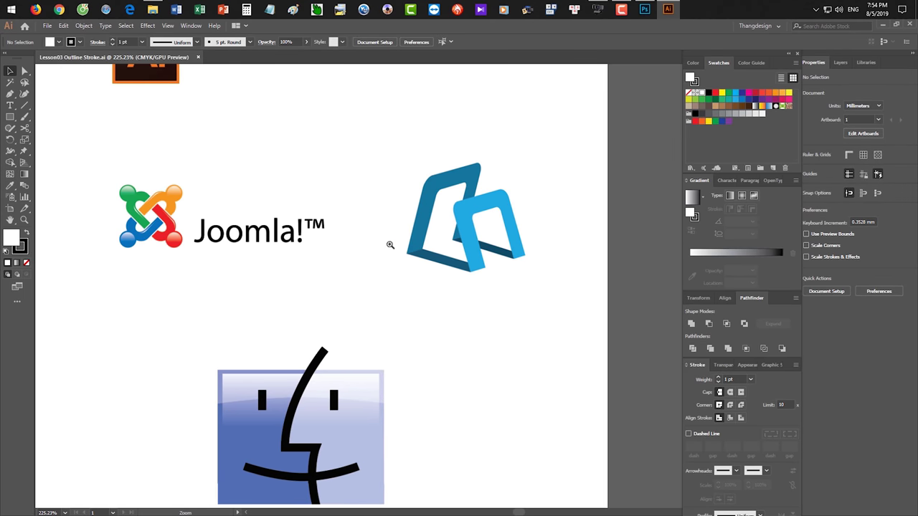
pyautogui.moveTo(398, 309); pyautogui.dragTo(490, 157)
pyautogui.scroll(2, 366, 229)
pyautogui.hscroll(-1, 366, 230)
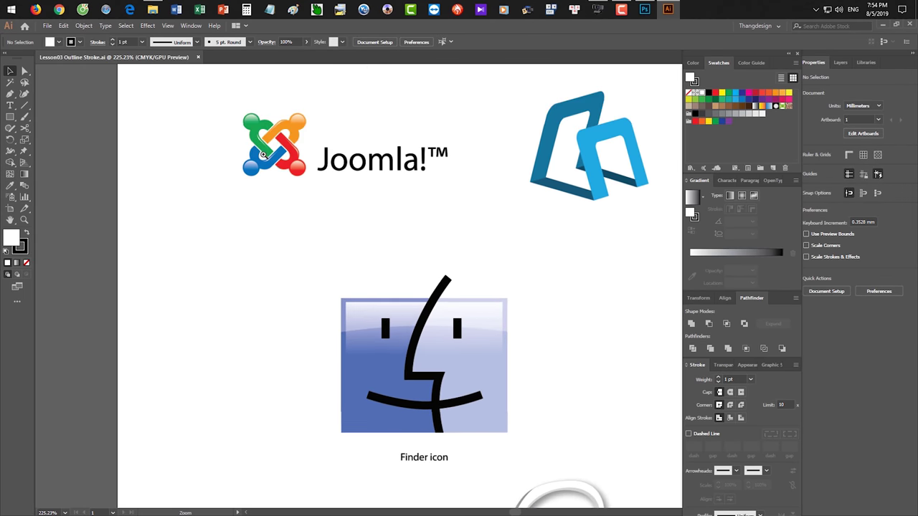
pyautogui.moveTo(251, 143); pyautogui.dragTo(393, 334)
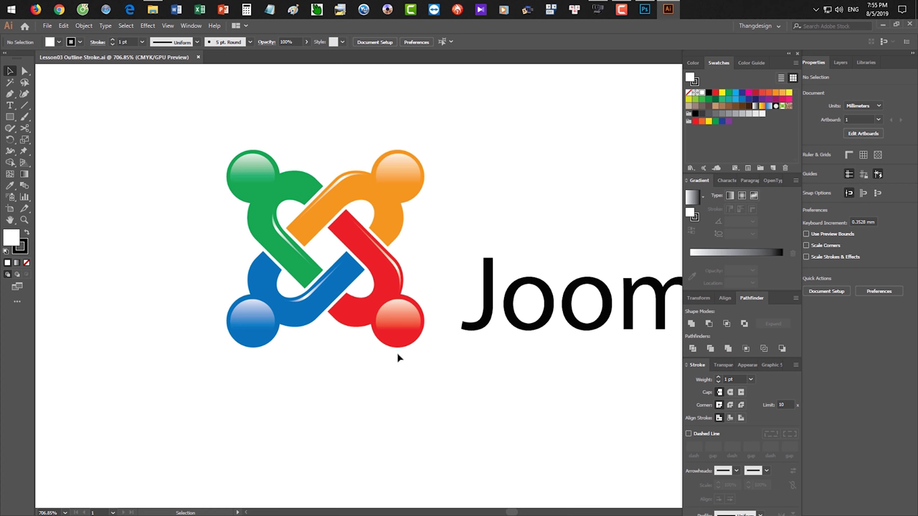
pyautogui.moveTo(385, 368); pyautogui.dragTo(364, 322)
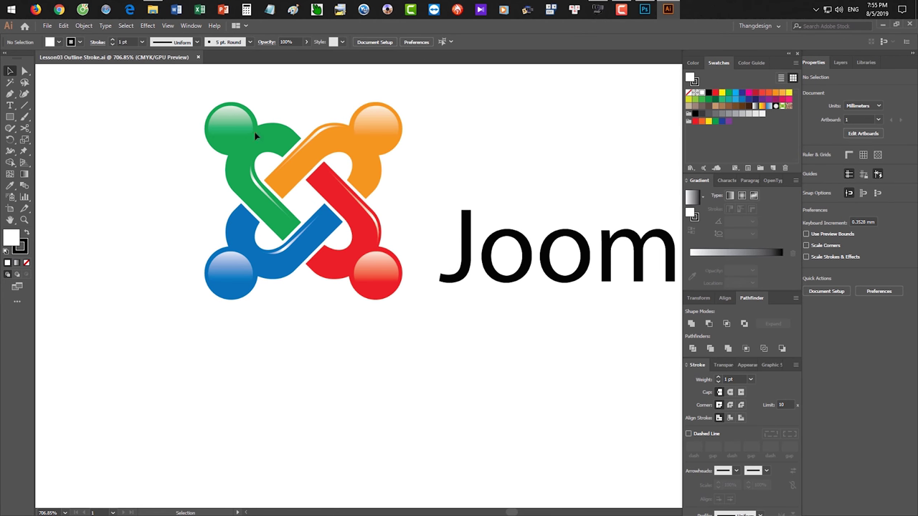
pyautogui.click(10, 116)
pyautogui.moveTo(332, 292); pyautogui.dragTo(287, 242)
pyautogui.press('x')
pyautogui.press('/')
pyautogui.press('space')
pyautogui.moveTo(297, 282); pyautogui.dragTo(369, 436)
pyautogui.moveTo(361, 296); pyautogui.dragTo(440, 463)
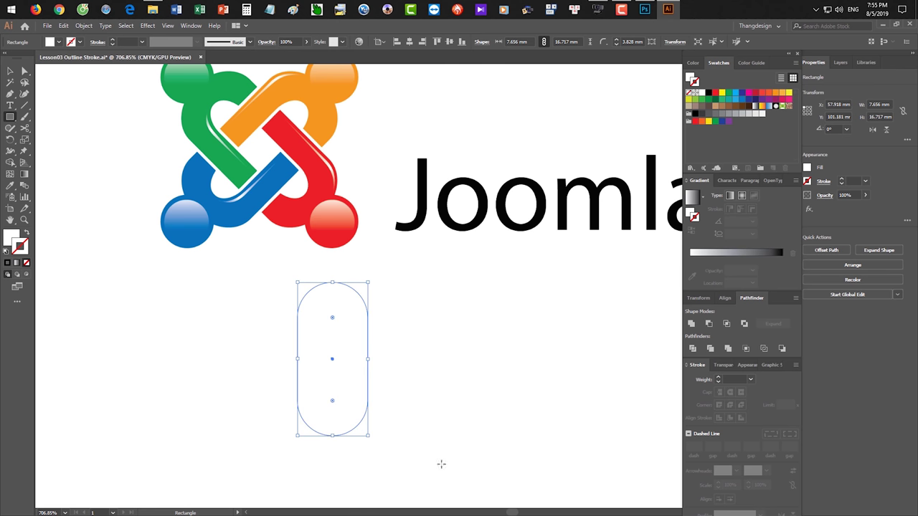
# Swap the capsule's fill and stroke and colour its outline black
pyautogui.press('v')
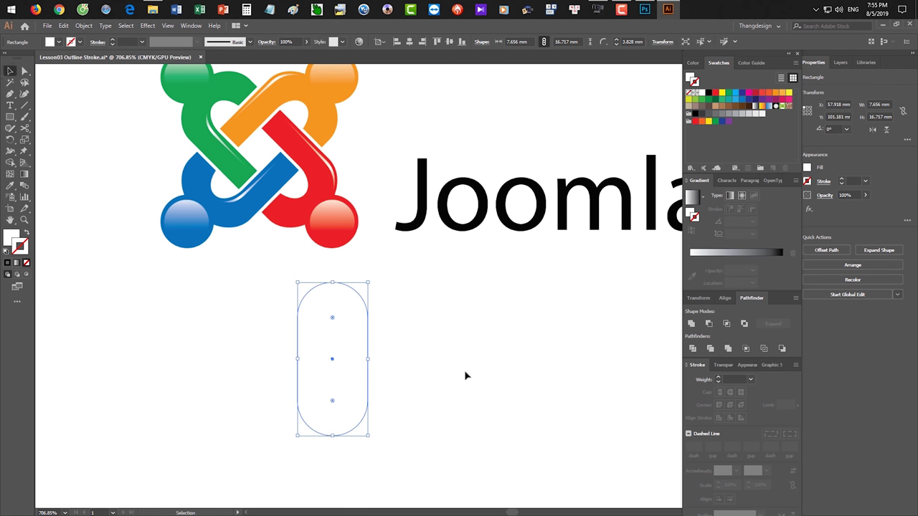
pyautogui.hotkey('shift', 'x')
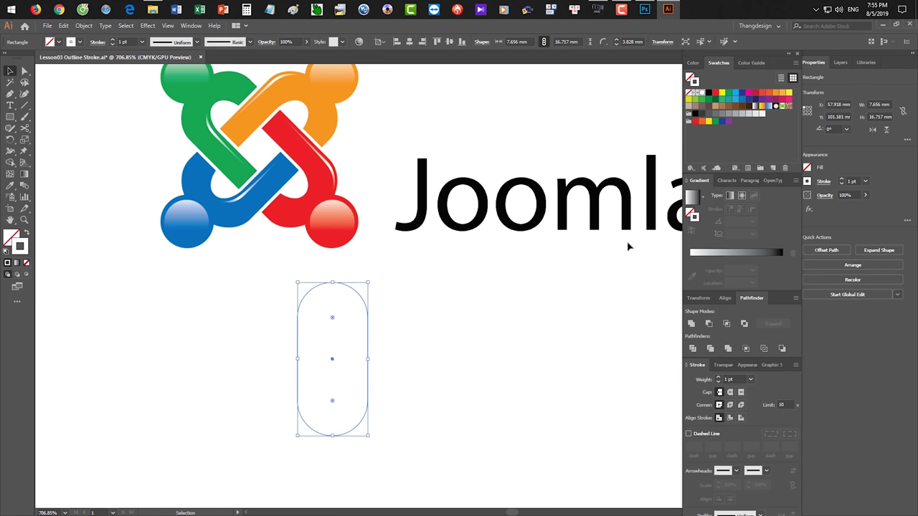
pyautogui.click(710, 94)
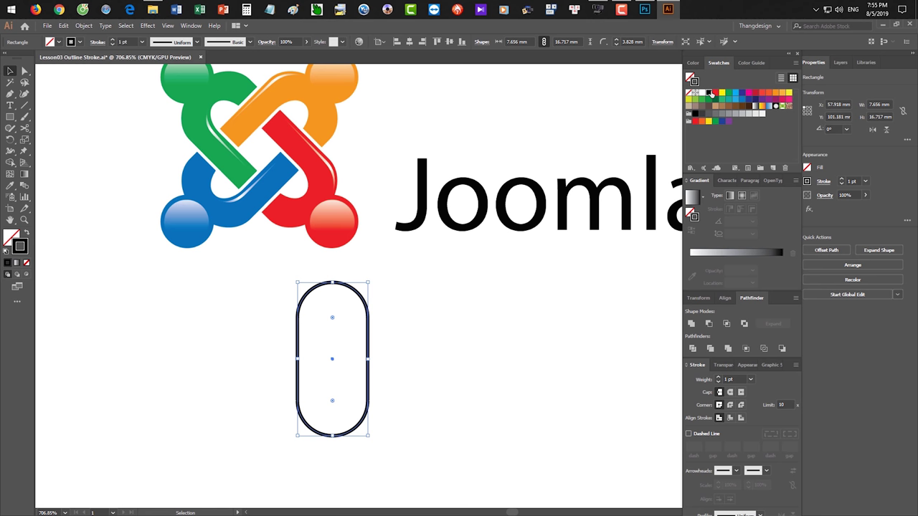
# Offset the capsule's path outward by 2 mm to make a larger concentric outline
pyautogui.click(83, 26)
pyautogui.moveTo(118, 243)
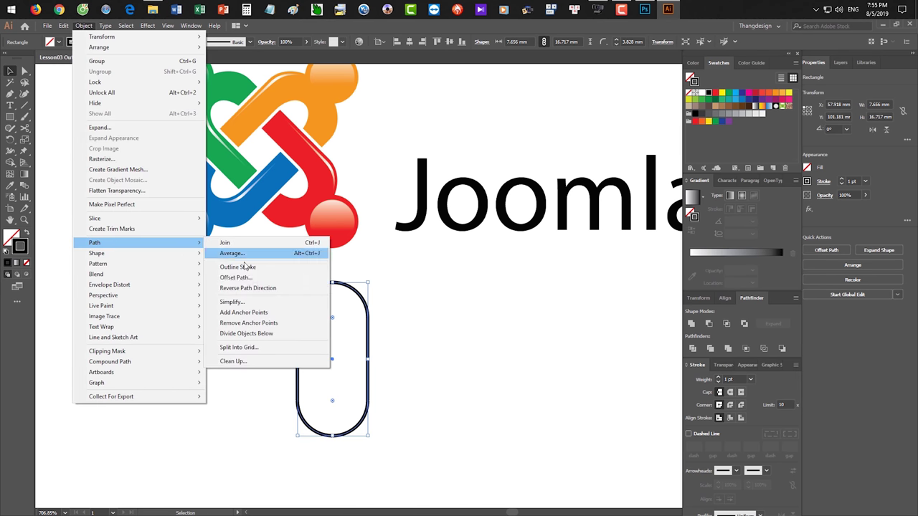
pyautogui.click(252, 278)
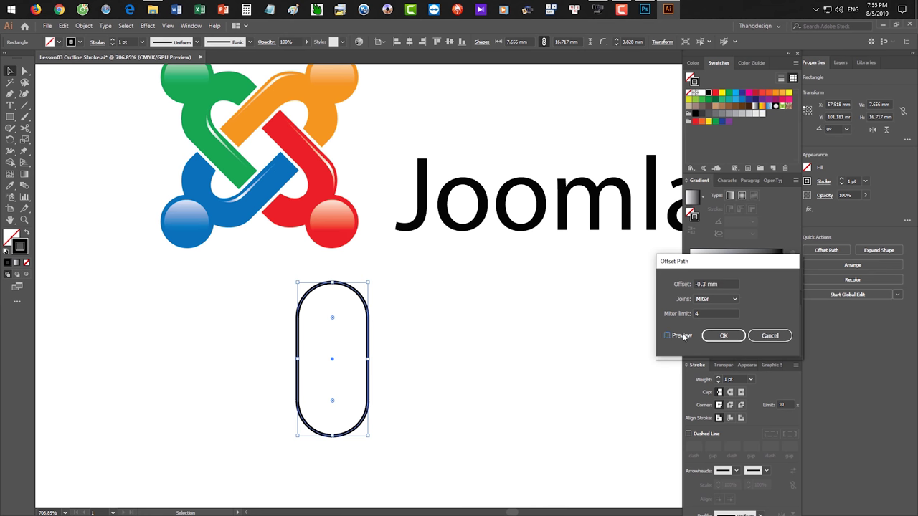
pyautogui.click(667, 335)
pyautogui.press('Up')
pyautogui.press('Up')
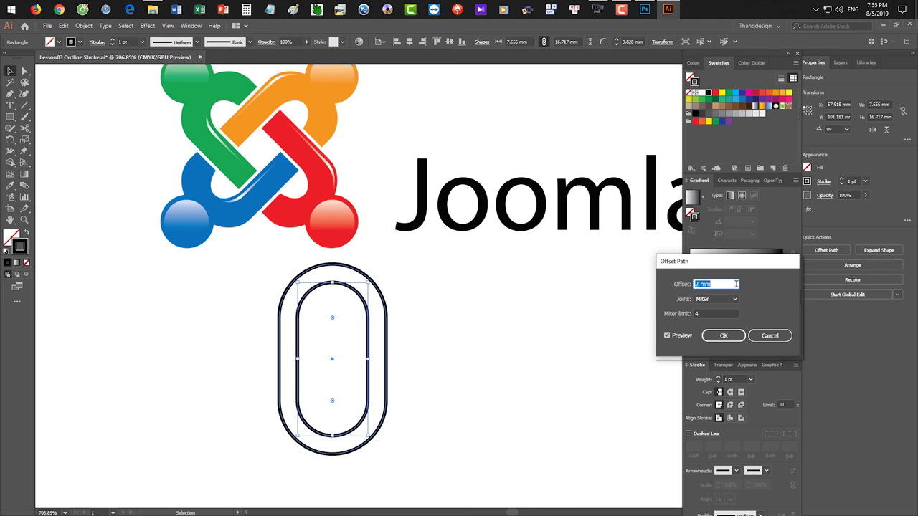
pyautogui.press('Up')
pyautogui.write('v')
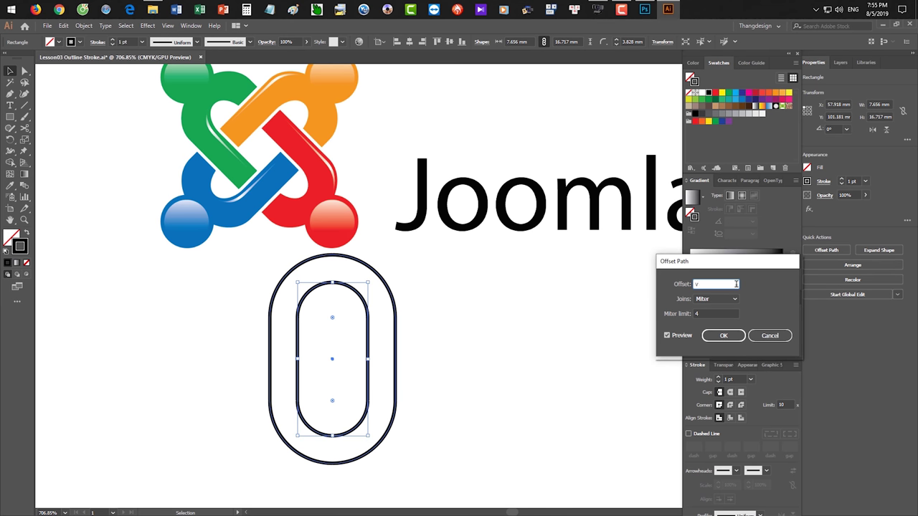
pyautogui.keyDown('alt'); pyautogui.click(763, 336); pyautogui.keyUp('alt')
pyautogui.click(727, 283)
pyautogui.press('Up')
pyautogui.press('Up')
pyautogui.press('Up')
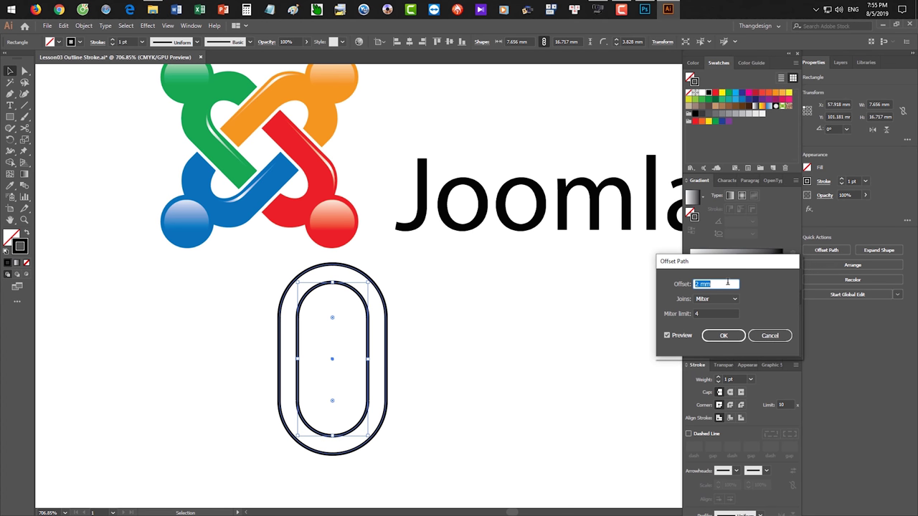
pyautogui.click(721, 335)
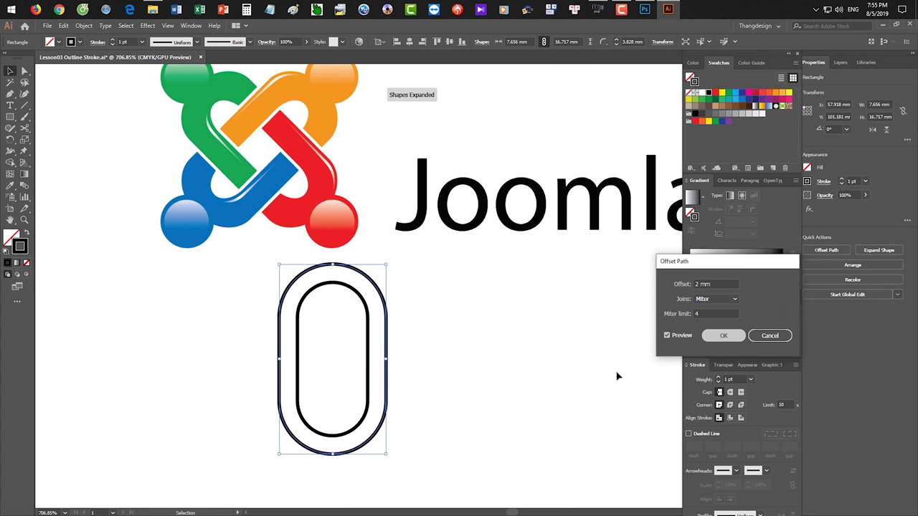
# Set the stroke weight of both capsule outlines to 0.25 pt
pyautogui.click(750, 380)
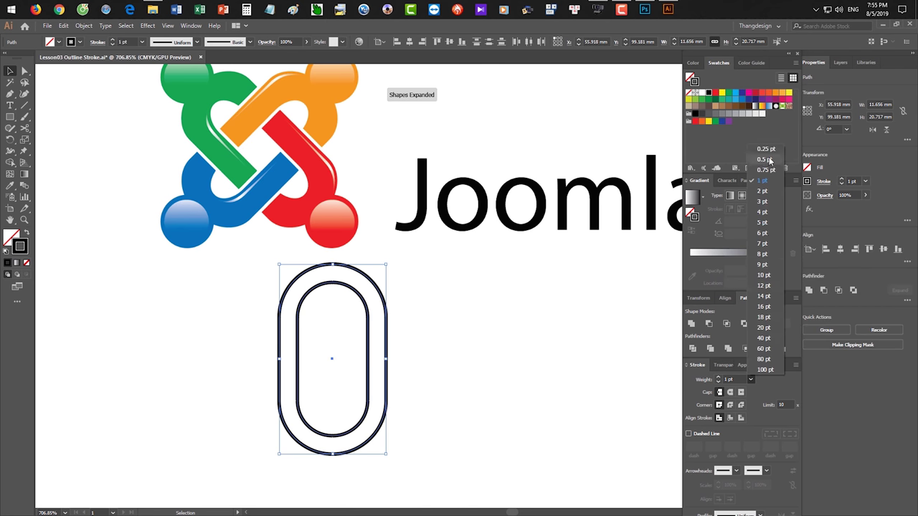
pyautogui.click(763, 153)
pyautogui.keyDown('alt'); pyautogui.scroll(-2, 509, 380); pyautogui.keyUp('alt')
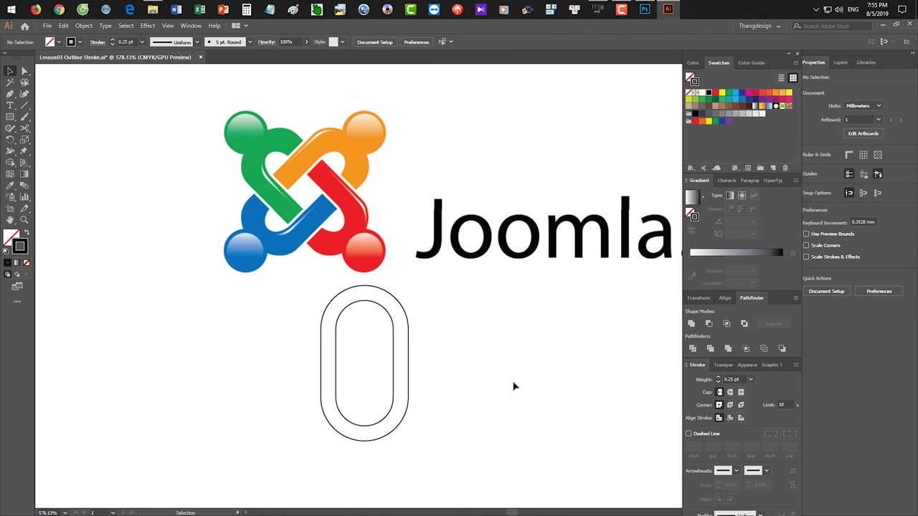
# Subtract the inner capsule from the outer one and turn the result into a solid black ring without a stroke
pyautogui.click(708, 324)
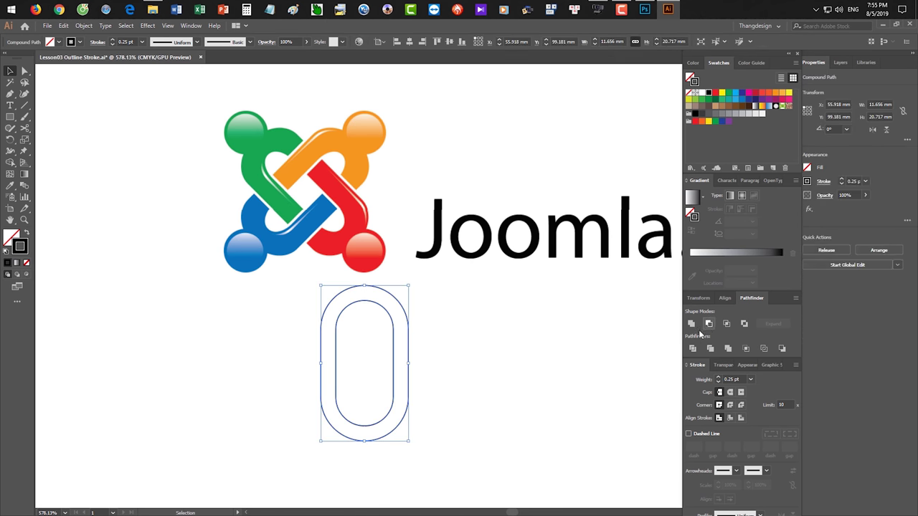
pyautogui.hotkey('shift', 'x')
pyautogui.click(573, 361)
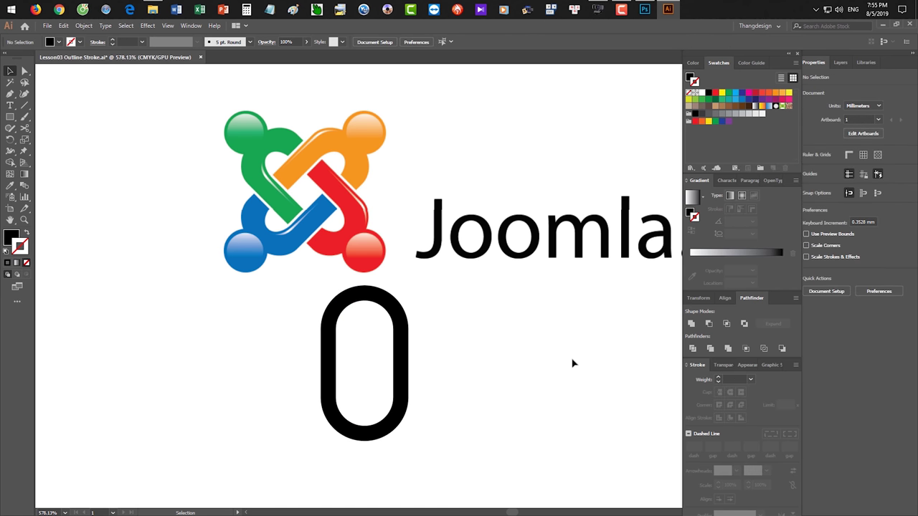
# Rotate the black capsule ring to a 45° diagonal
pyautogui.click(389, 318)
pyautogui.press('r')
pyautogui.moveTo(393, 317); pyautogui.dragTo(349, 305)
pyautogui.press('v')
pyautogui.click(408, 329)
pyautogui.click(396, 348)
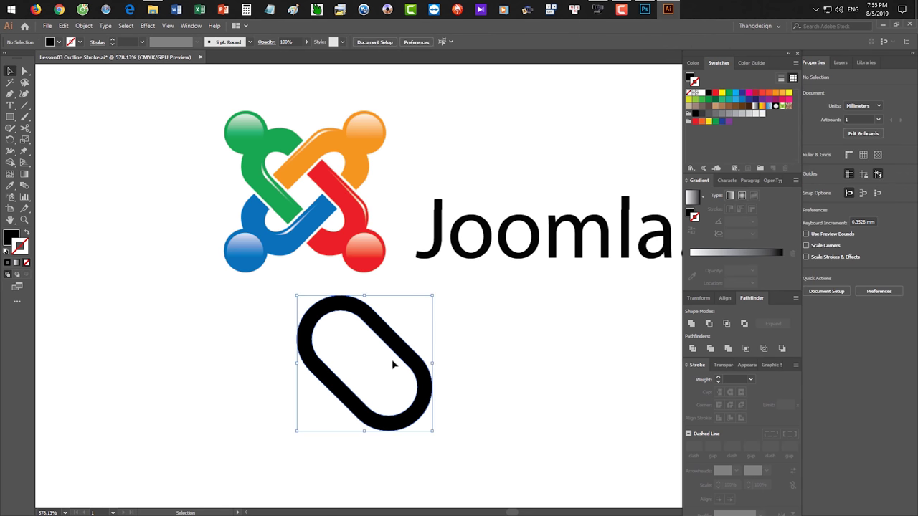
# Reflect a copy of the diagonal ring about its centre so that the two rings cross, then deselect them
pyautogui.press('o')
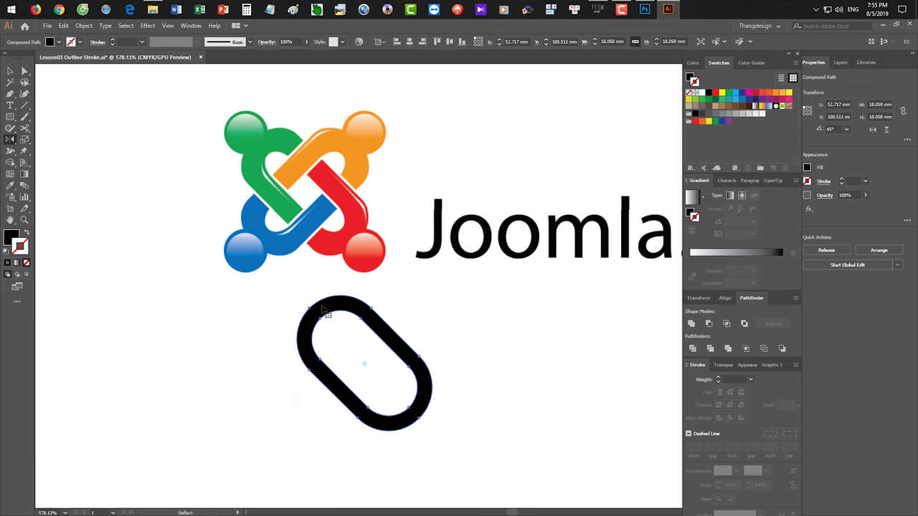
pyautogui.moveTo(327, 314); pyautogui.dragTo(456, 306)
pyautogui.press('v')
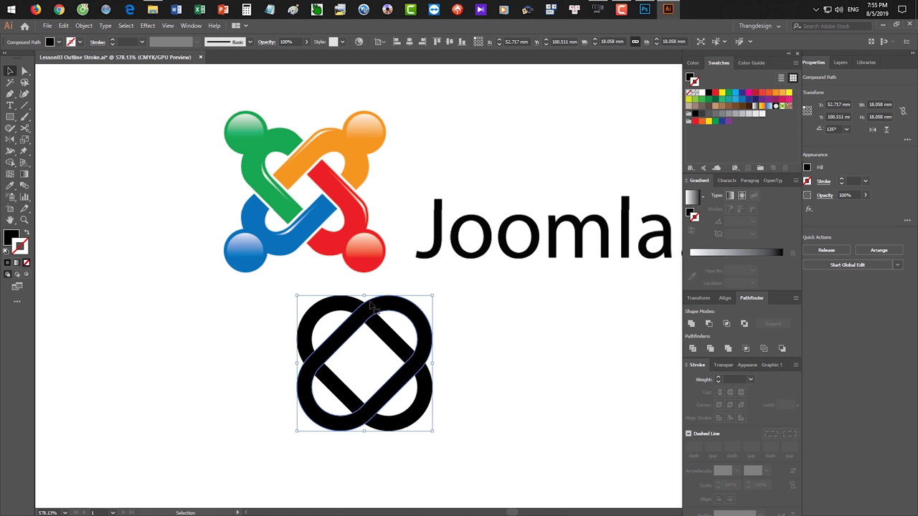
pyautogui.click(457, 383)
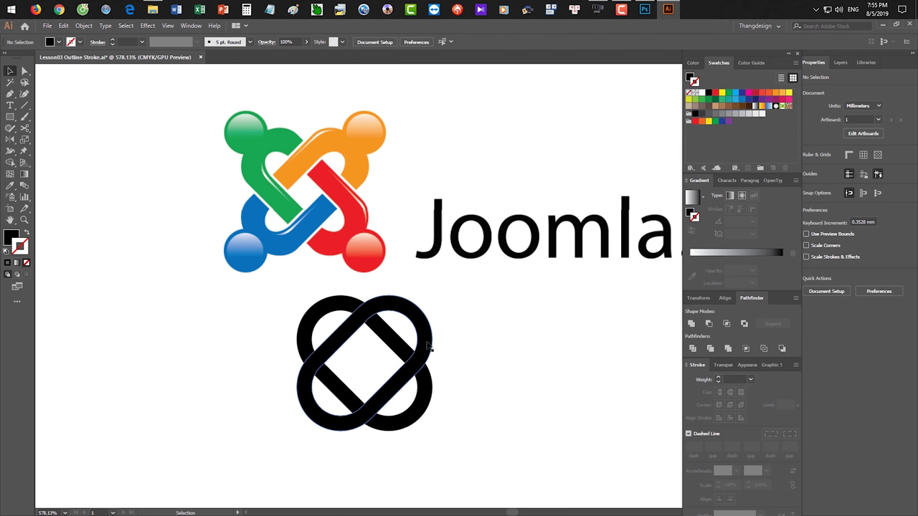
pyautogui.click(413, 381)
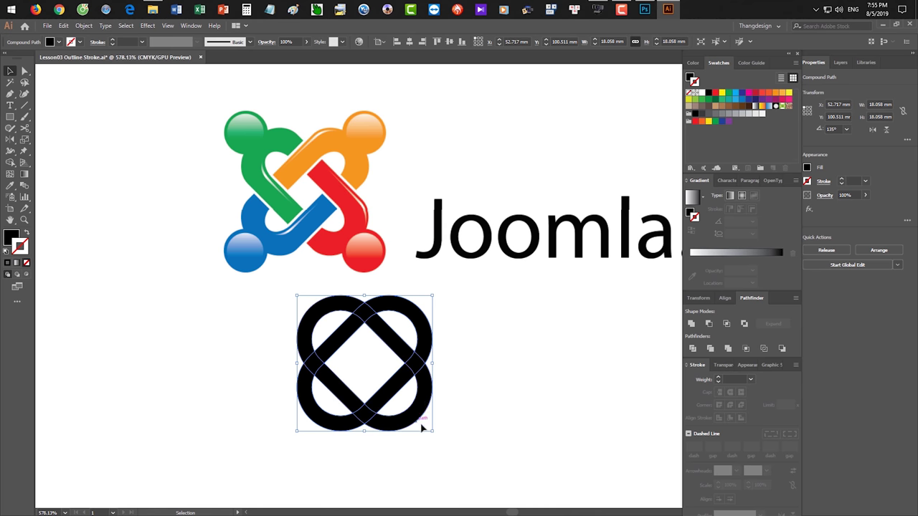
pyautogui.click(495, 414)
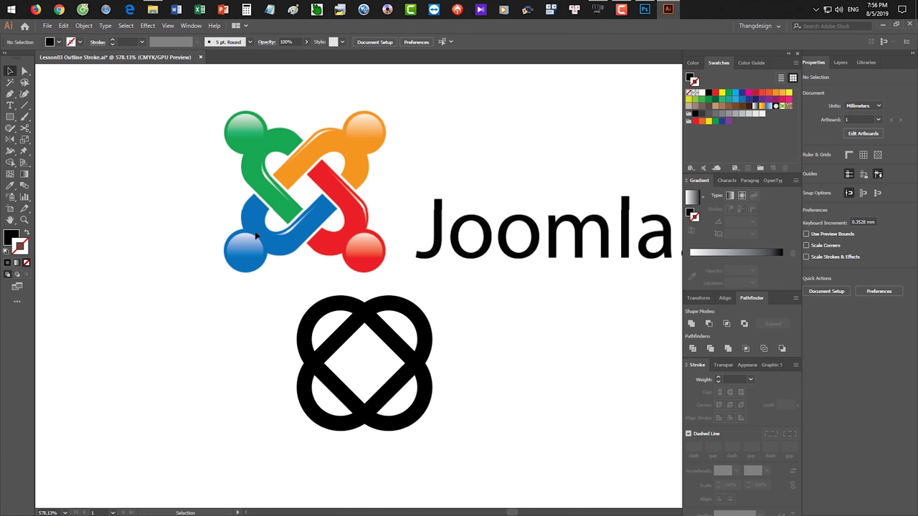
# Inspect the interlocking arms of the Joomla logo and delete the crossed black rings below it
pyautogui.scroll(1, 287, 152)
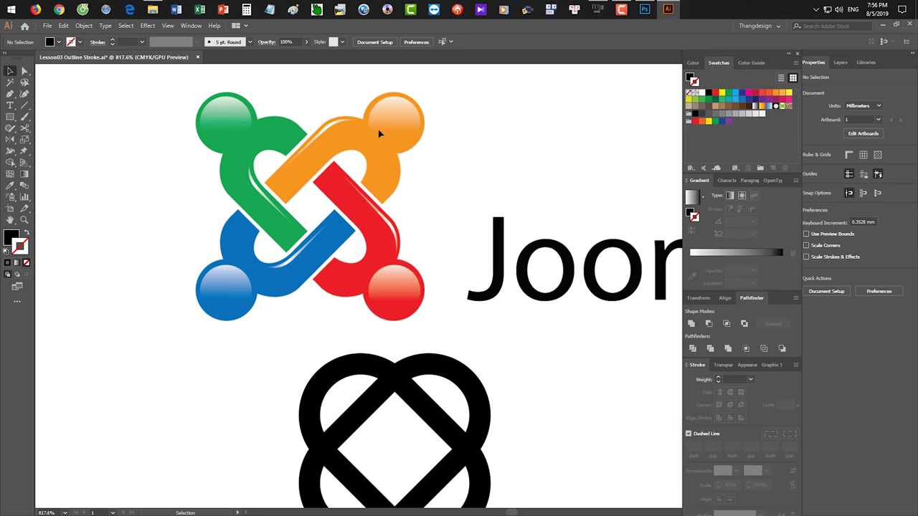
pyautogui.scroll(2, 392, 120)
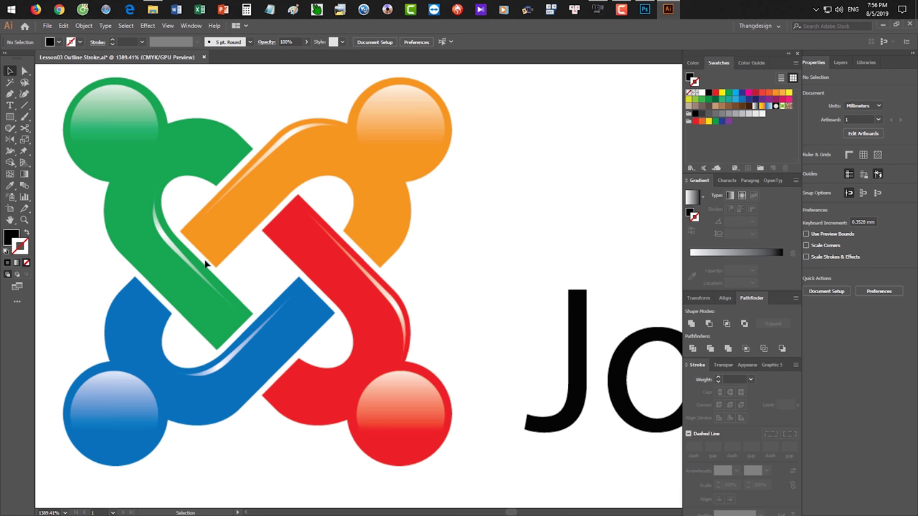
pyautogui.moveTo(315, 333); pyautogui.dragTo(301, 256)
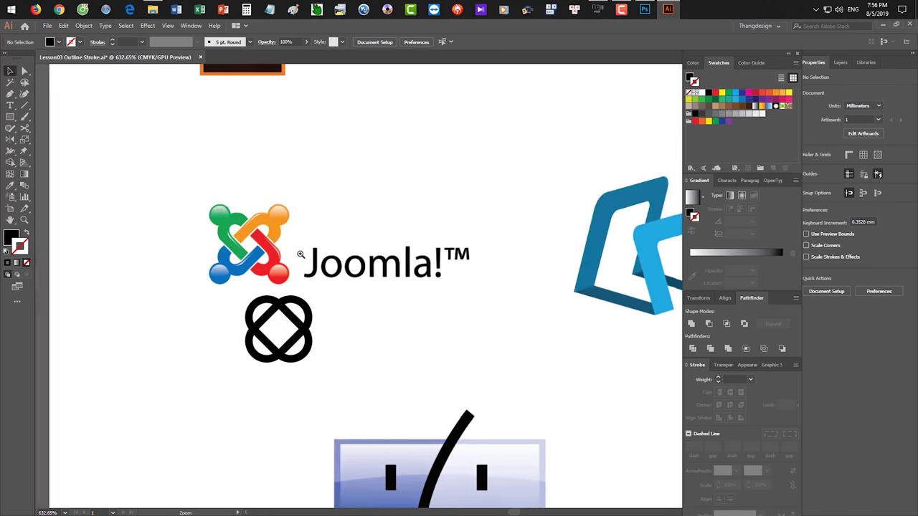
pyautogui.moveTo(431, 321); pyautogui.dragTo(227, 280)
pyautogui.click(70, 256)
pyautogui.press('Delete')
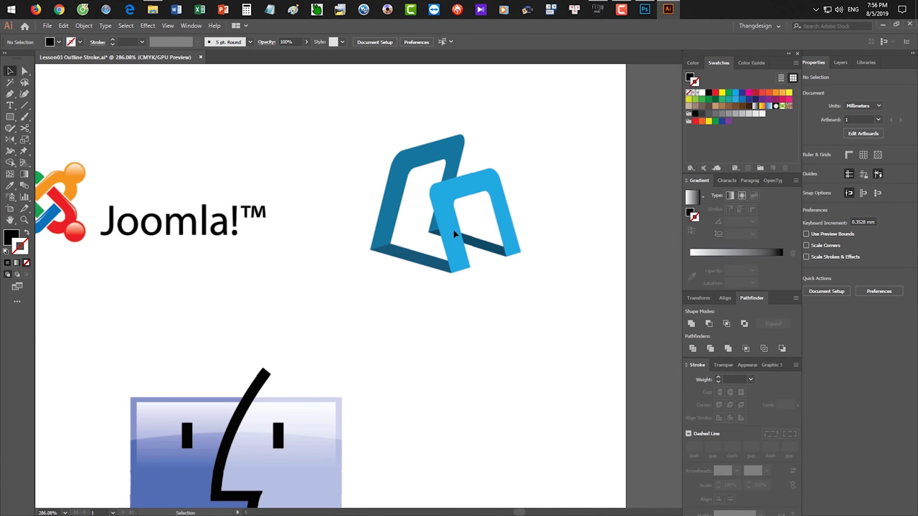
# Examine the blue double-frame logo and the Finder icon's shading and line shapes
pyautogui.moveTo(456, 269); pyautogui.dragTo(478, 180)
pyautogui.moveTo(503, 223); pyautogui.dragTo(495, 228)
pyautogui.moveTo(358, 321); pyautogui.dragTo(412, 197)
pyautogui.moveTo(228, 185); pyautogui.dragTo(285, 217)
pyautogui.moveTo(285, 217); pyautogui.dragTo(214, 178)
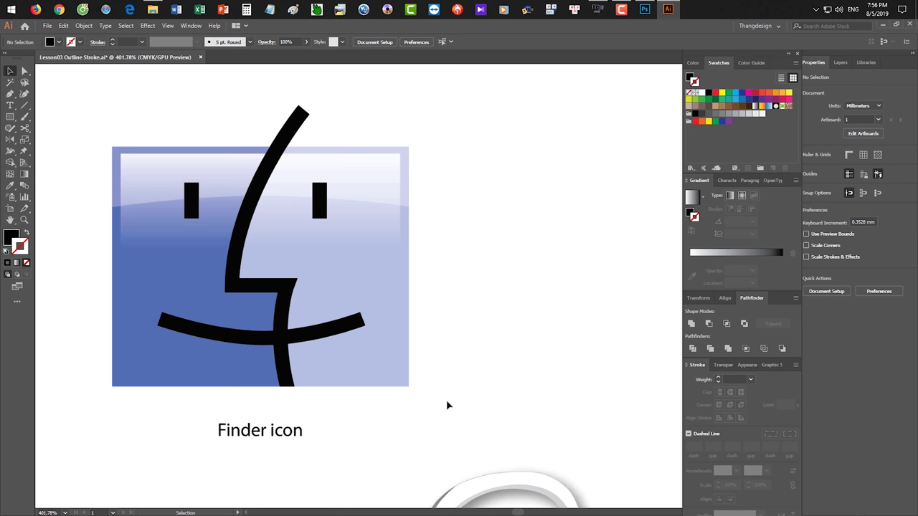
pyautogui.press('space')
pyautogui.moveTo(444, 375); pyautogui.dragTo(419, 356)
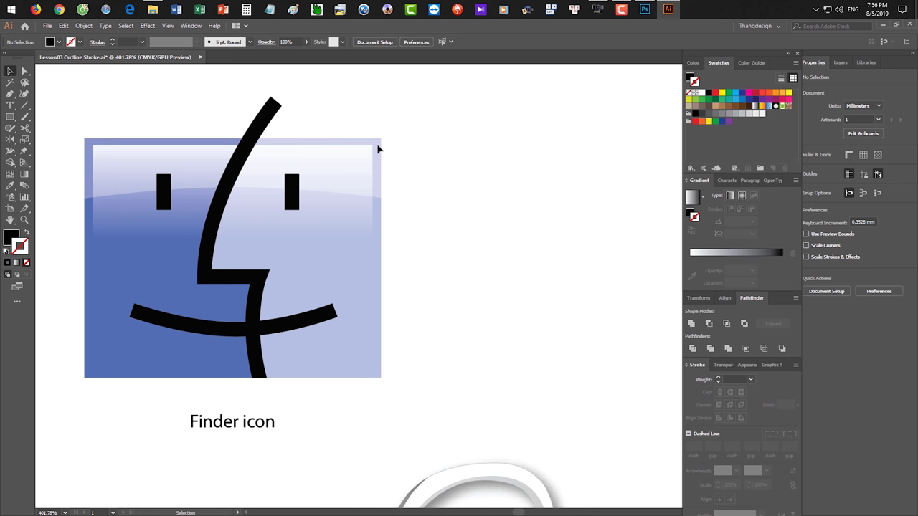
pyautogui.press('z')
pyautogui.moveTo(496, 385); pyautogui.dragTo(535, 369)
pyautogui.keyDown('alt'); pyautogui.click(512, 349); pyautogui.keyUp('alt')
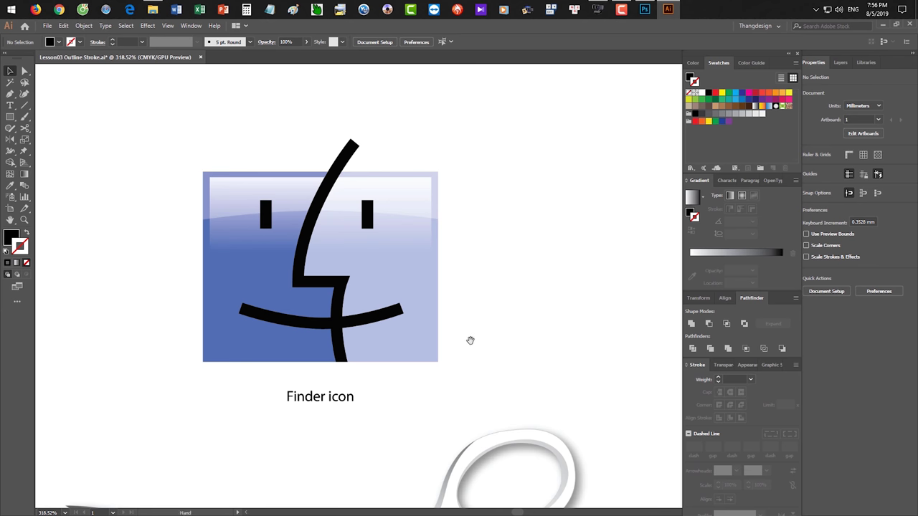
pyautogui.click(452, 287)
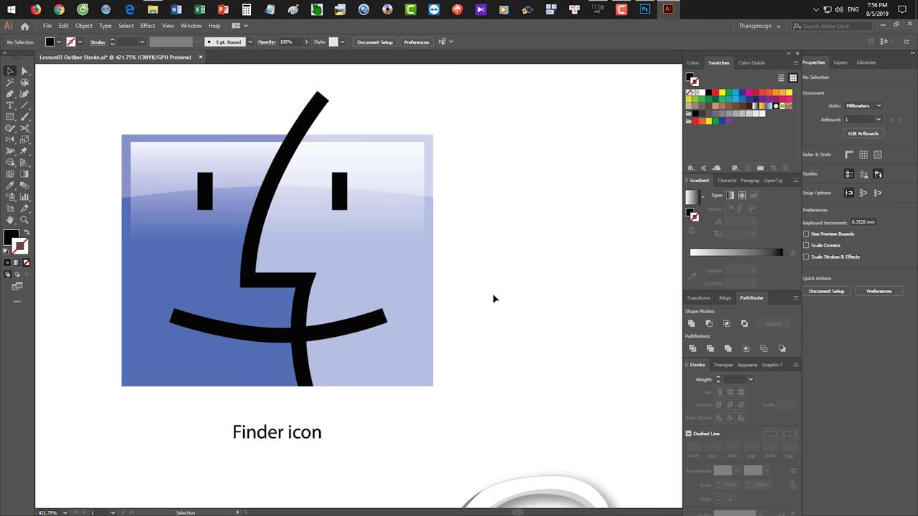
# Draw a rectangle about 58 × 46 mm beside the Finder icon and fill it with light grey
pyautogui.moveTo(510, 319); pyautogui.dragTo(419, 296)
pyautogui.press('m')
pyautogui.moveTo(349, 133)
pyautogui.mouseDown()
pyautogui.moveTo(625, 327)
pyautogui.moveTo(625, 352)
pyautogui.mouseUp()
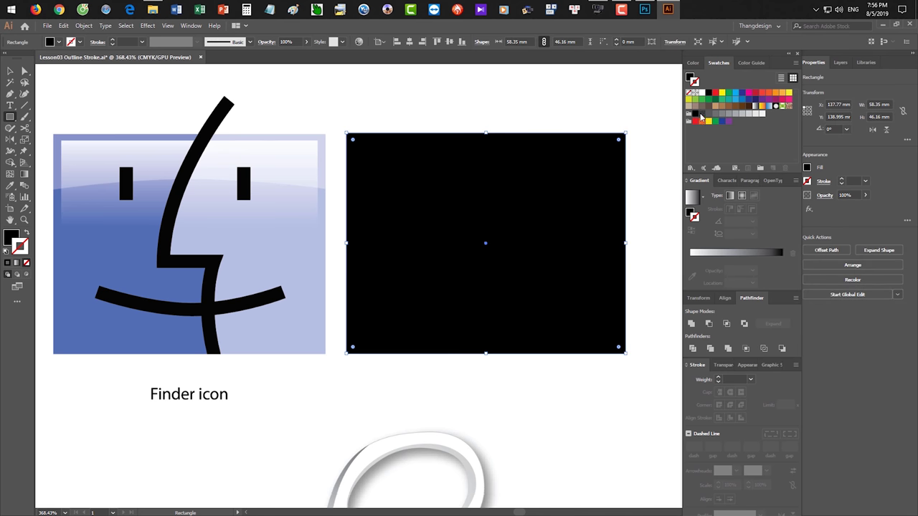
pyautogui.click(749, 114)
pyautogui.press('v')
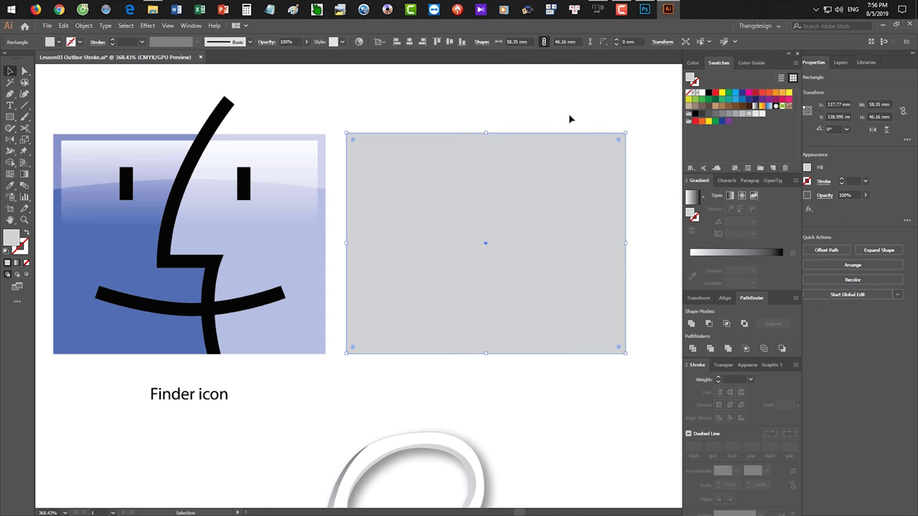
pyautogui.click(569, 119)
# Draw a face-profile line about 56 mm tall down the grey rectangle's middle with the Pen tool, using a black stroke and no fill
pyautogui.press('p')
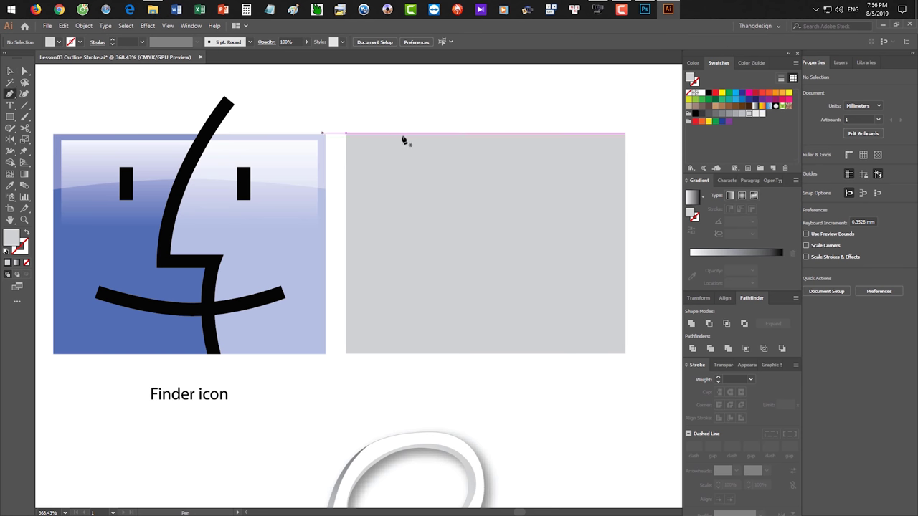
pyautogui.click(505, 94)
pyautogui.moveTo(458, 239); pyautogui.dragTo(487, 244)
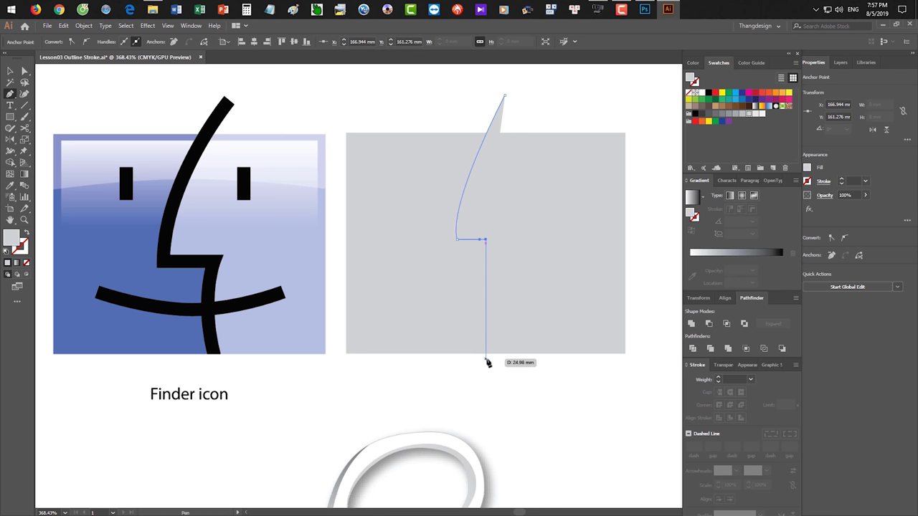
pyautogui.moveTo(486, 362); pyautogui.dragTo(526, 384)
pyautogui.press('v')
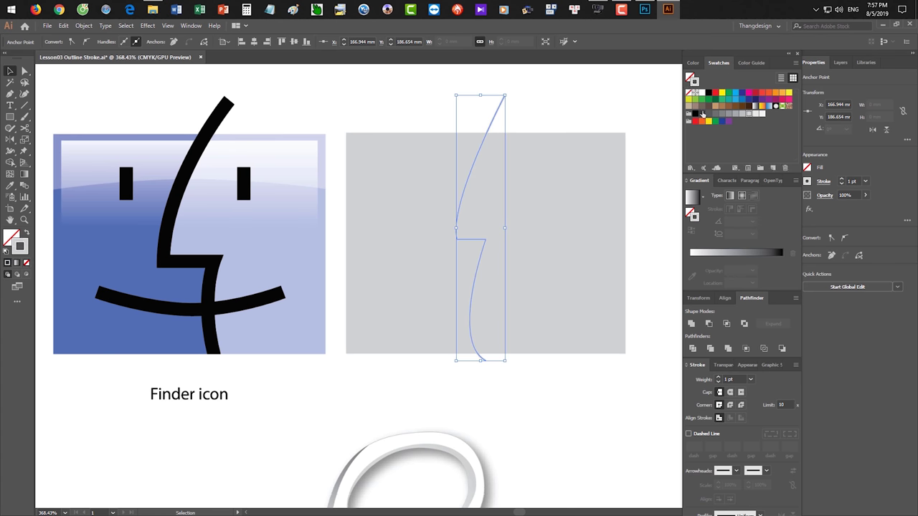
pyautogui.click(569, 401)
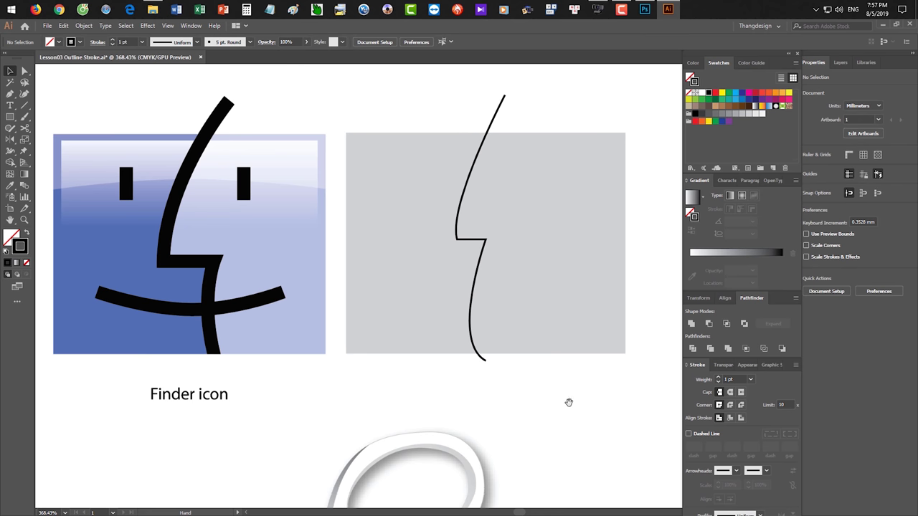
# Set the profile line's stroke weight to 4 pt
pyautogui.scroll(-1, 567, 400)
pyautogui.click(500, 100)
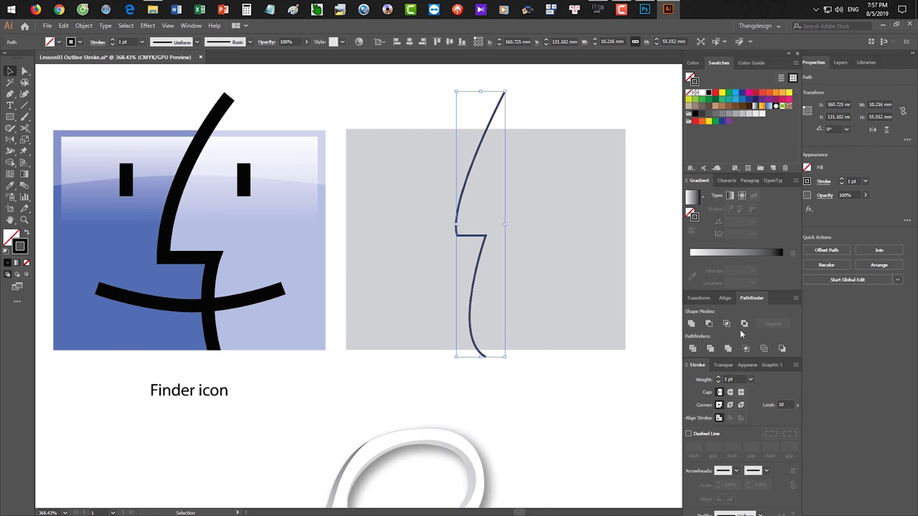
pyautogui.click(751, 379)
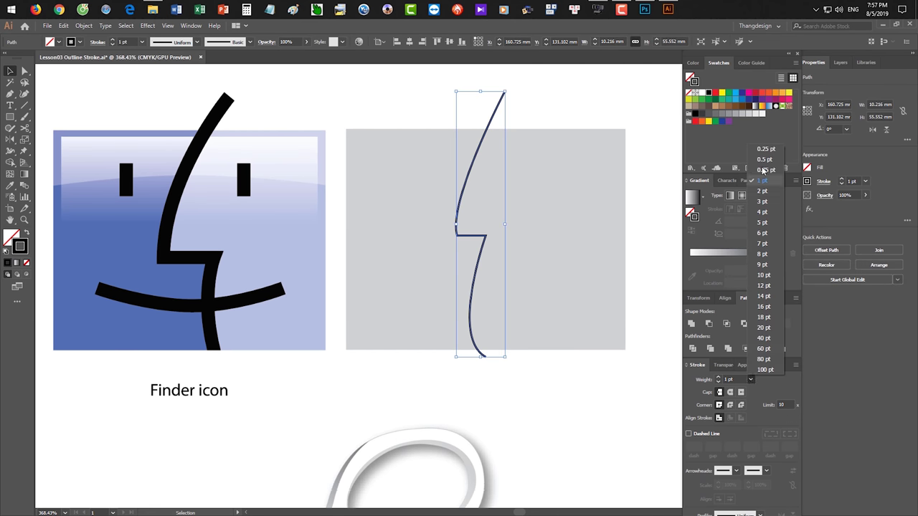
pyautogui.click(763, 212)
pyautogui.click(578, 388)
pyautogui.moveTo(576, 385); pyautogui.dragTo(518, 381)
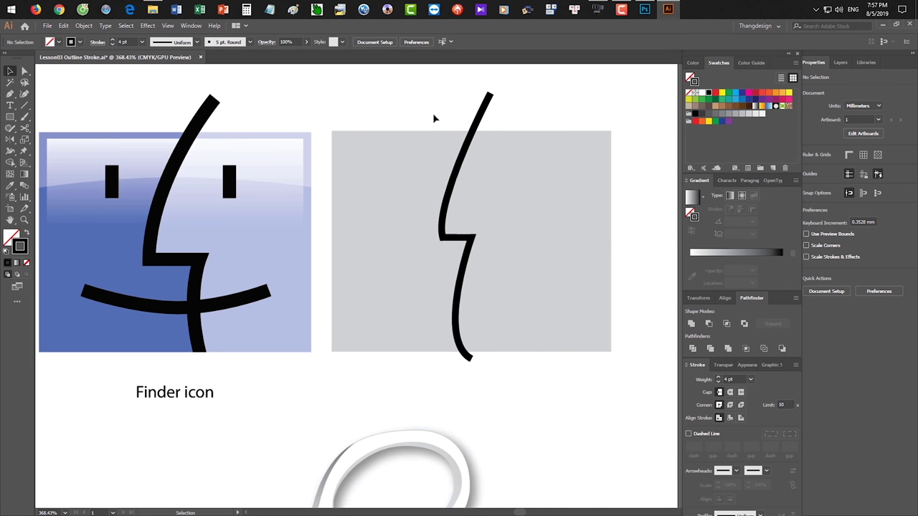
# Extend the profile line with the Pen tool into a closed outline around the right half of the grey rectangle
pyautogui.moveTo(508, 123); pyautogui.dragTo(474, 135)
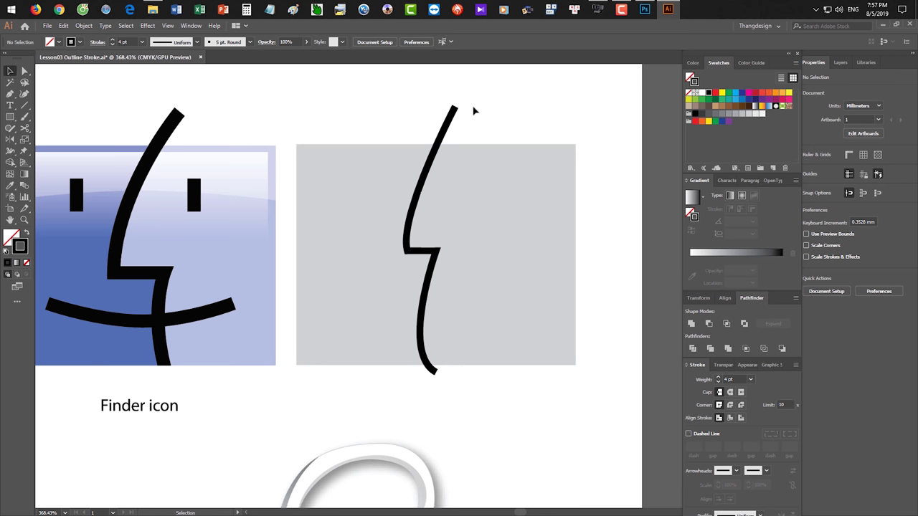
pyautogui.press('p')
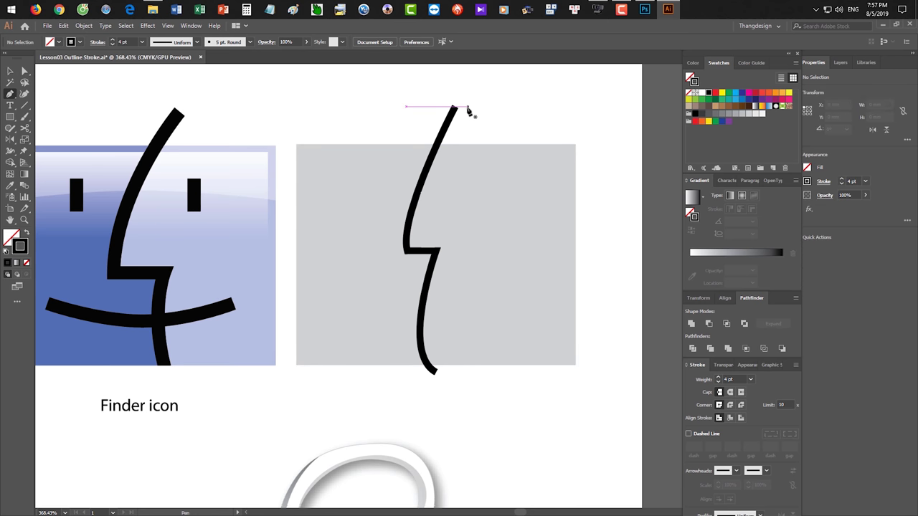
pyautogui.click(455, 107)
pyautogui.moveTo(435, 372); pyautogui.dragTo(472, 392)
pyautogui.moveTo(577, 406); pyautogui.dragTo(608, 410)
pyautogui.hotkey('ctrl', 'z')
pyautogui.moveTo(436, 373); pyautogui.dragTo(578, 420)
pyautogui.moveTo(624, 381); pyautogui.dragTo(626, 365)
pyautogui.click(625, 257)
pyautogui.click(598, 113)
pyautogui.moveTo(570, 106); pyautogui.dragTo(545, 107)
pyautogui.click(454, 107)
pyautogui.press('v')
pyautogui.click(484, 93)
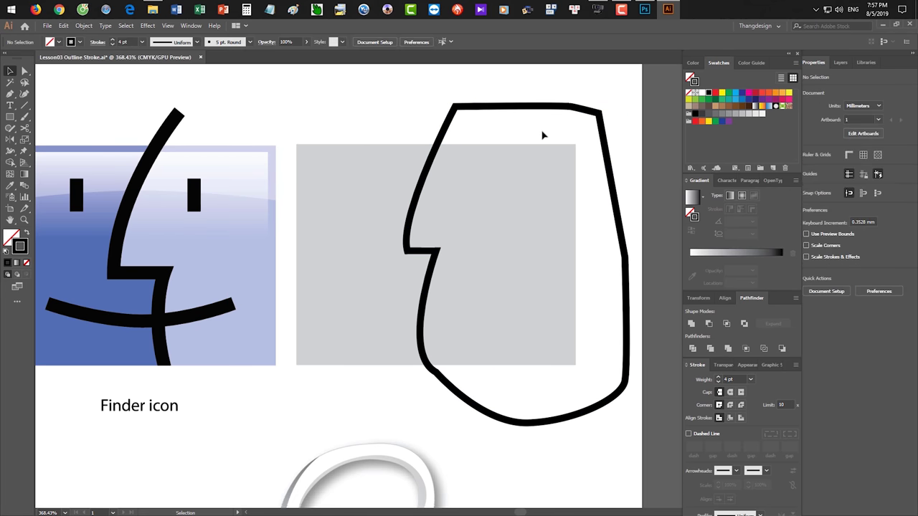
# Try to intersect the grey rectangle with the profile outline and paste a copy of the rectangle in front
pyautogui.moveTo(502, 93); pyautogui.dragTo(559, 123)
pyautogui.moveTo(397, 103); pyautogui.dragTo(554, 177)
pyautogui.click(365, 185)
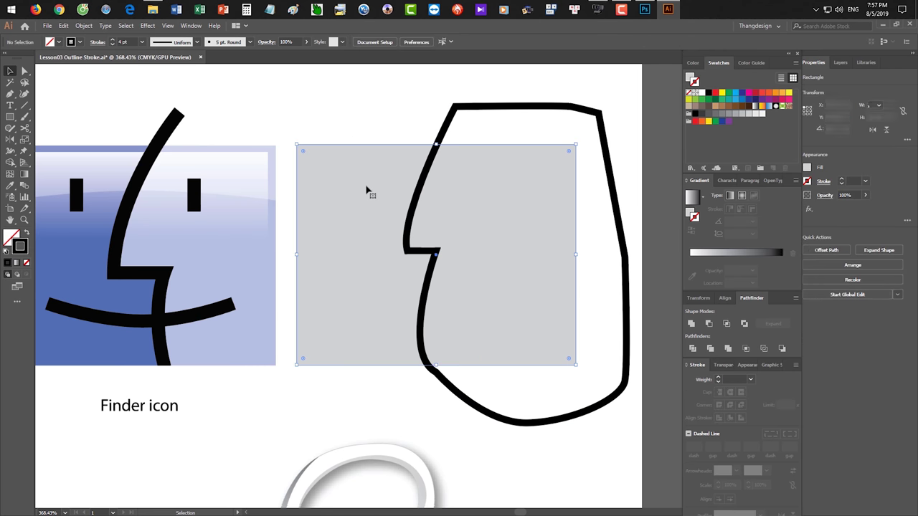
pyautogui.moveTo(385, 106); pyautogui.dragTo(488, 194)
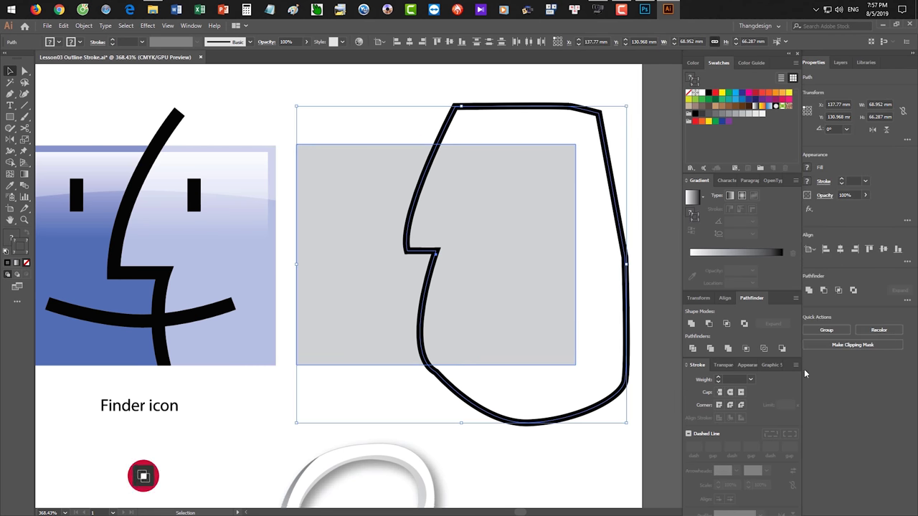
pyautogui.click(727, 324)
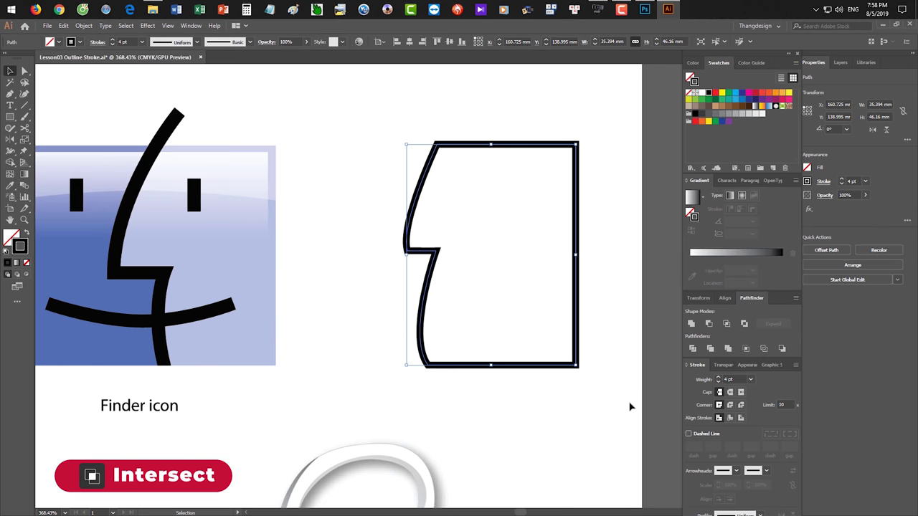
pyautogui.click(628, 405)
pyautogui.press('a')
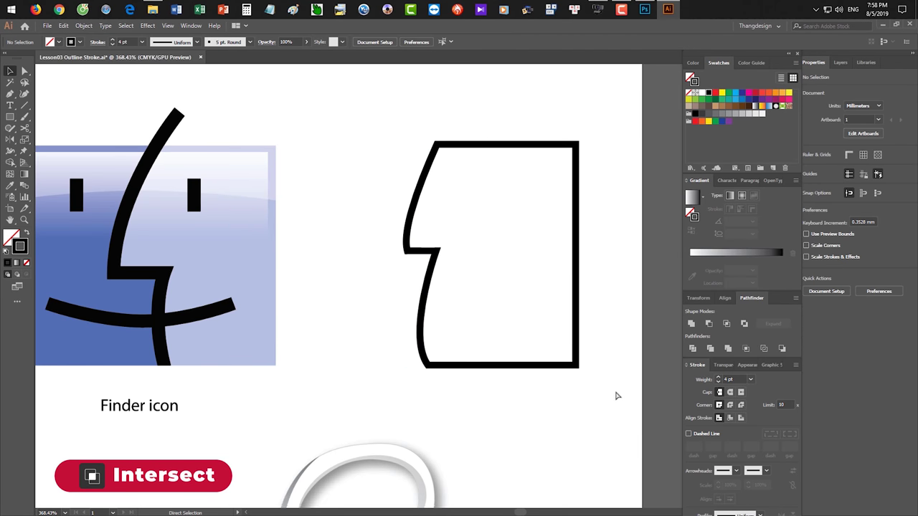
pyautogui.hotkey('ctrl', 'f')
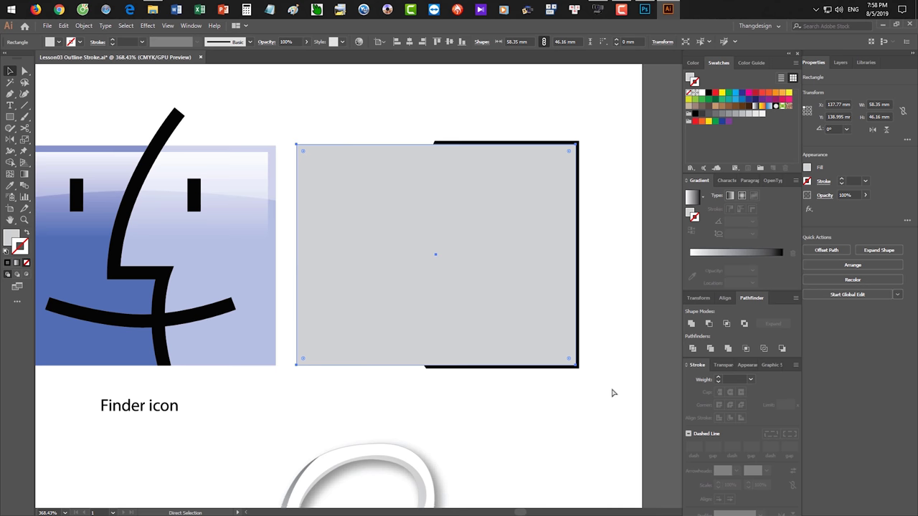
pyautogui.hotkey('ctrl', 'z')
pyautogui.hotkey('ctrl', 'z')
# Split the grey rectangle along the profile into separate left and right pieces using Minus Front and Intersect
pyautogui.moveTo(401, 95); pyautogui.dragTo(514, 195)
pyautogui.press('a')
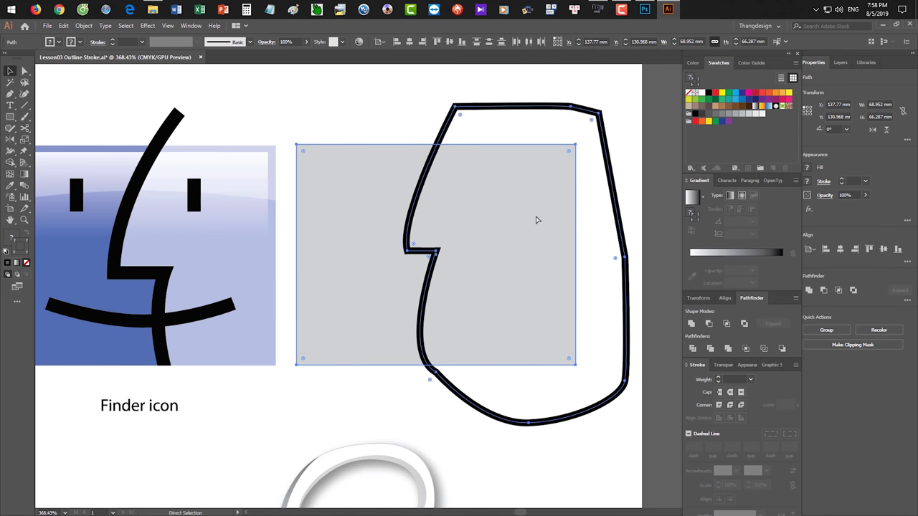
pyautogui.click(709, 324)
pyautogui.click(579, 406)
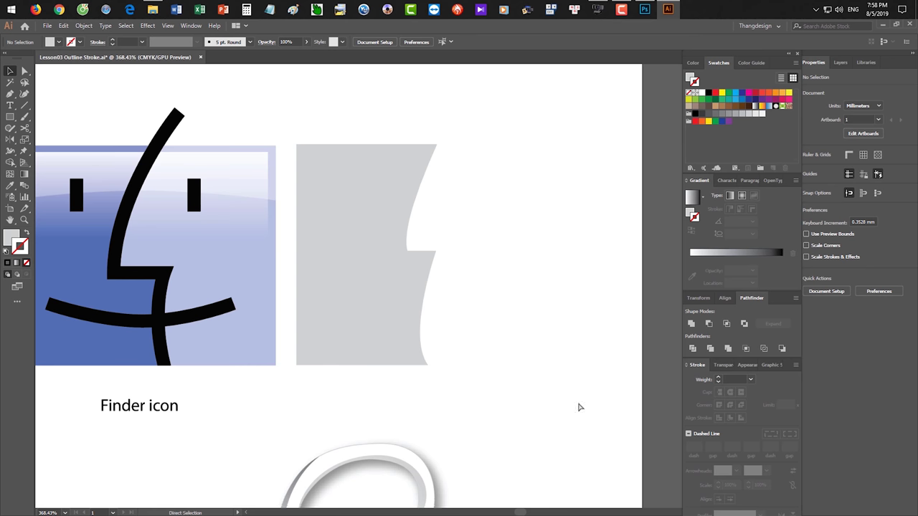
pyautogui.hotkey('ctrl', 'z')
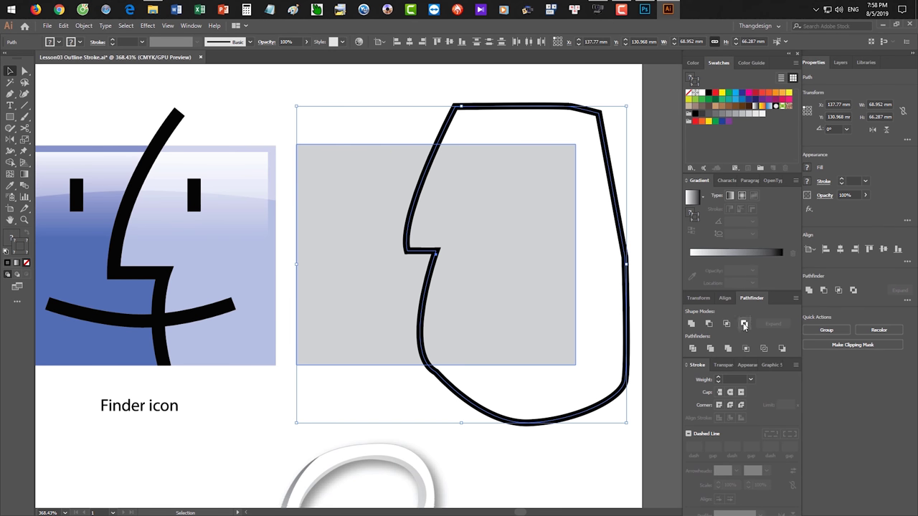
pyautogui.click(726, 323)
pyautogui.click(579, 404)
# Swap the right piece's fill and stroke so that it is solid black without an outline
pyautogui.click(565, 144)
pyautogui.hotkey('shift', 'x')
pyautogui.click(620, 268)
pyautogui.press('space')
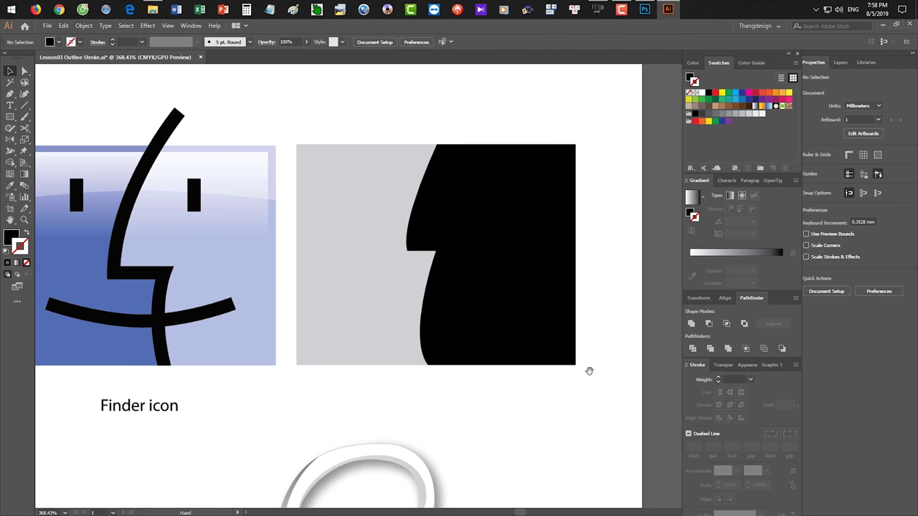
pyautogui.moveTo(590, 372); pyautogui.dragTo(599, 393)
# Move the black and grey face pieces apart, then undo both moves
pyautogui.moveTo(561, 246); pyautogui.dragTo(598, 251)
pyautogui.moveTo(400, 222); pyautogui.dragTo(354, 216)
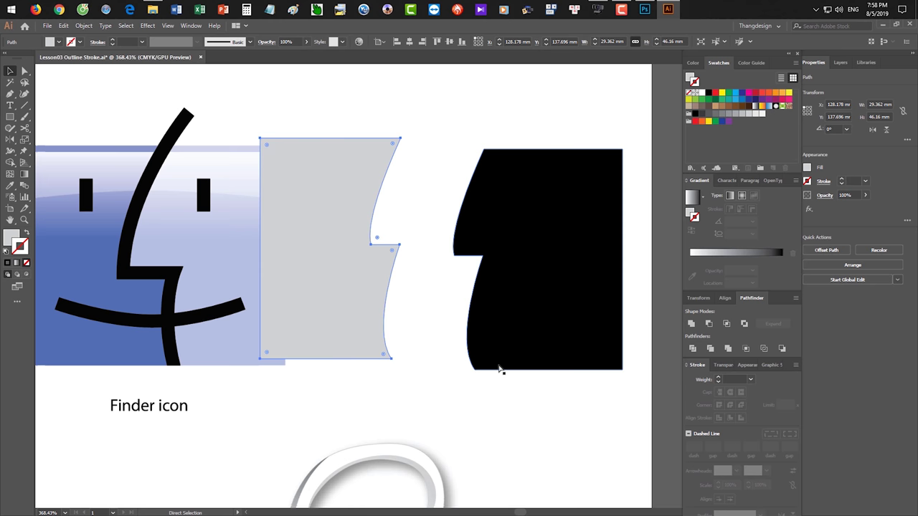
pyautogui.hotkey('ctrl', 'z')
pyautogui.hotkey('ctrl', 'z')
# Compare the two-part face shape with the Finder icon's two-tone background and glossy highlight
pyautogui.click(502, 380)
pyautogui.press('space')
pyautogui.moveTo(498, 406); pyautogui.dragTo(547, 345)
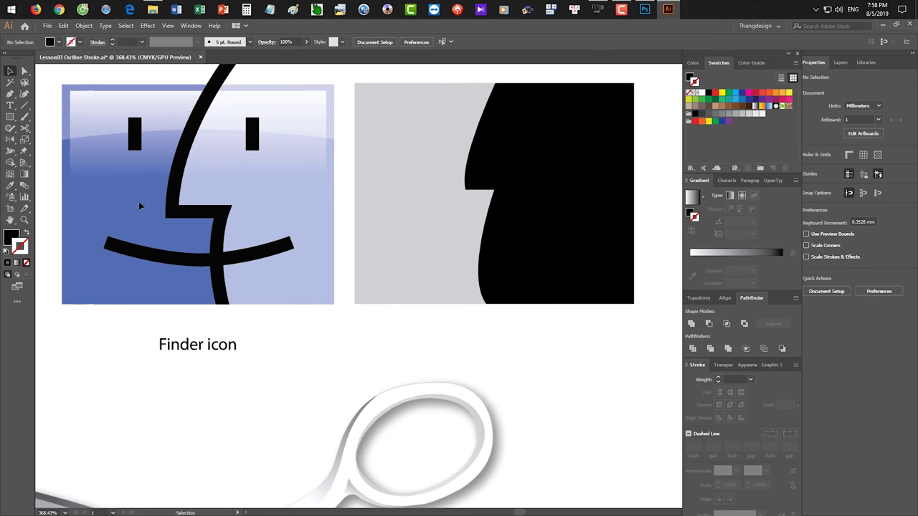
pyautogui.press('space')
pyautogui.moveTo(365, 110); pyautogui.dragTo(322, 227)
pyautogui.moveTo(291, 282); pyautogui.dragTo(377, 250)
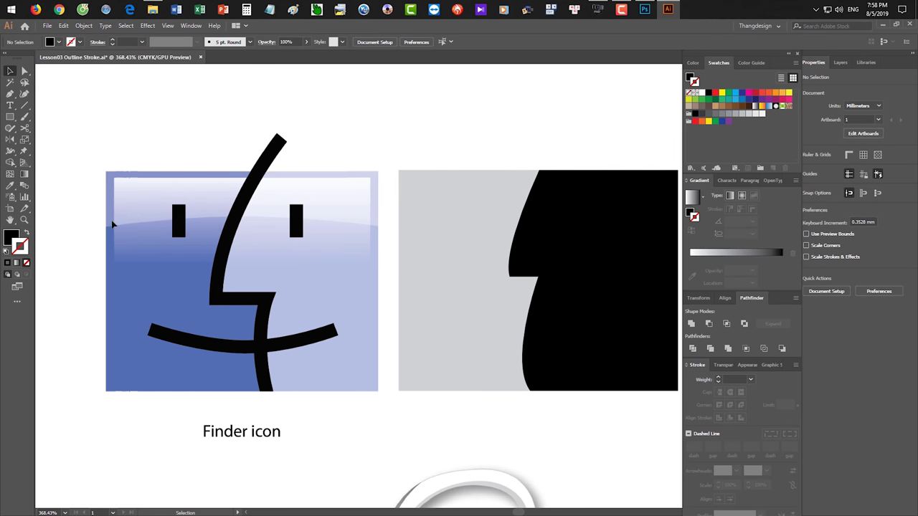
pyautogui.press('space')
pyautogui.moveTo(394, 206); pyautogui.dragTo(348, 209)
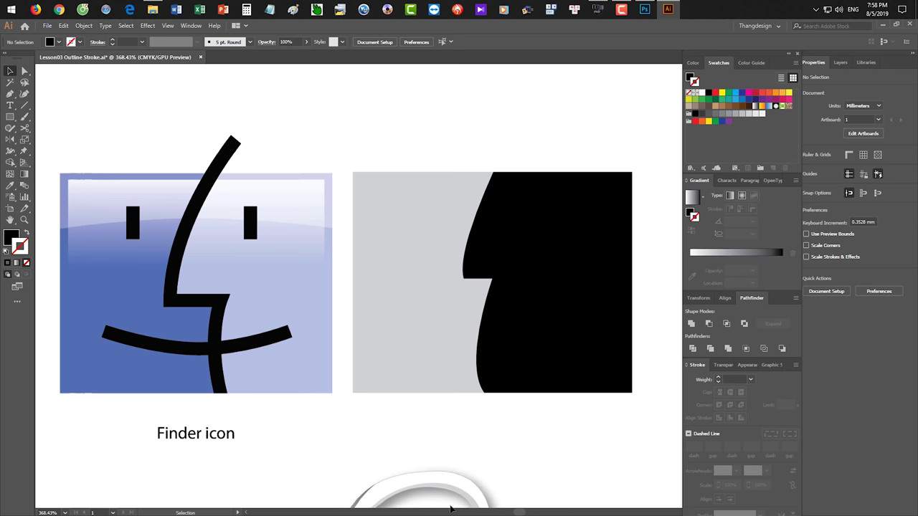
# Examine the scissors illustration's blades, pivot screw and handles
pyautogui.moveTo(435, 449); pyautogui.dragTo(512, 266)
pyautogui.moveTo(445, 333); pyautogui.dragTo(490, 181)
pyautogui.scroll(1, 507, 185)
pyautogui.moveTo(335, 246); pyautogui.dragTo(460, 195)
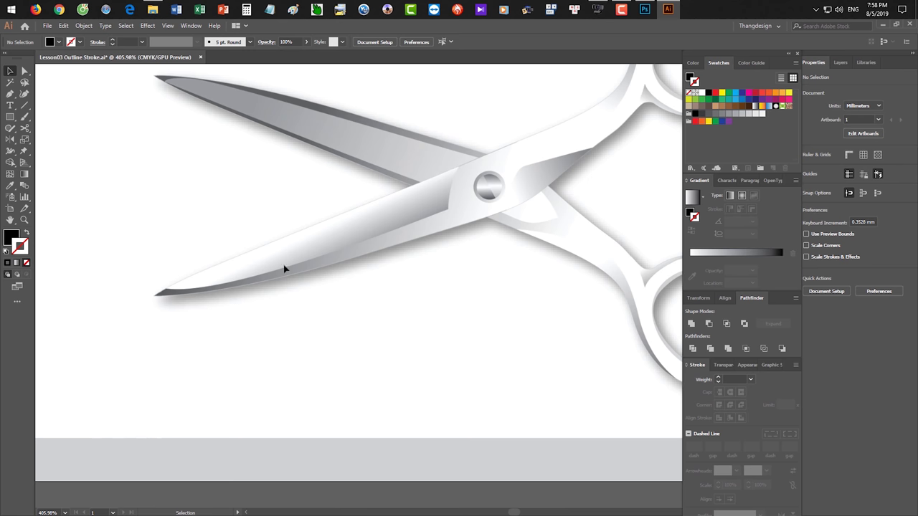
pyautogui.moveTo(548, 138); pyautogui.dragTo(467, 251)
pyautogui.scroll(-1, 512, 215)
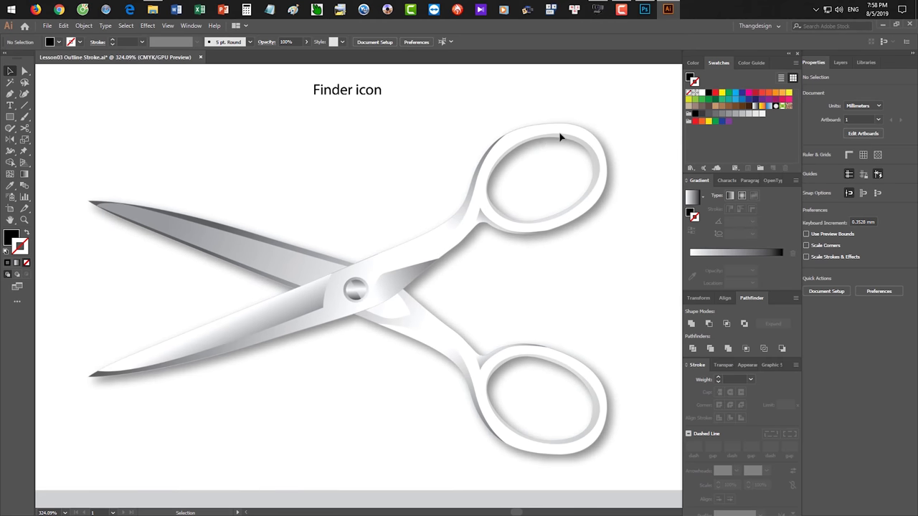
pyautogui.moveTo(466, 351); pyautogui.dragTo(491, 277)
pyautogui.moveTo(428, 259); pyautogui.dragTo(525, 248)
pyautogui.scroll(-2, 487, 262)
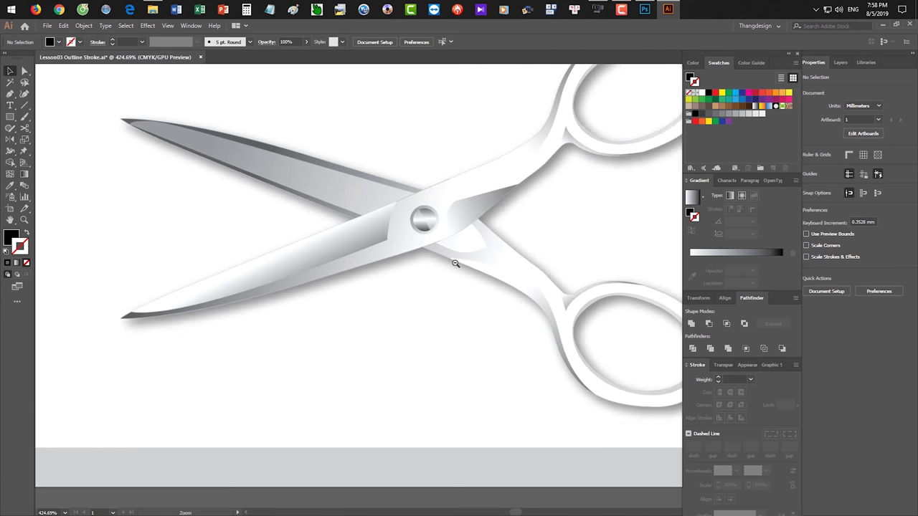
pyautogui.moveTo(10, 116); pyautogui.dragTo(39, 119)
pyautogui.moveTo(205, 272); pyautogui.dragTo(317, 243)
pyautogui.hotkey('ctrl', 'z')
# Draw a black triangle about 42 × 38 mm over the scissors' lower blade with the Polygon tool
pyautogui.moveTo(10, 119); pyautogui.dragTo(41, 149)
pyautogui.moveTo(262, 240); pyautogui.dragTo(174, 304)
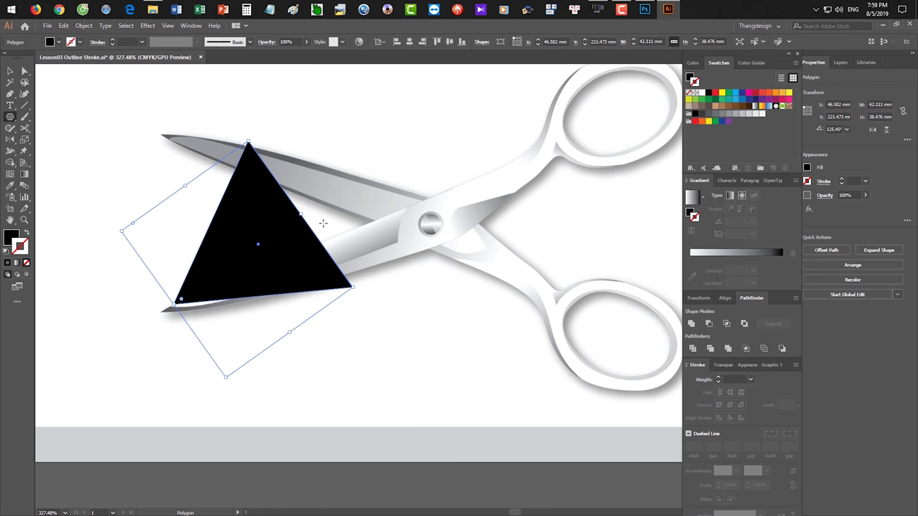
pyautogui.press('v')
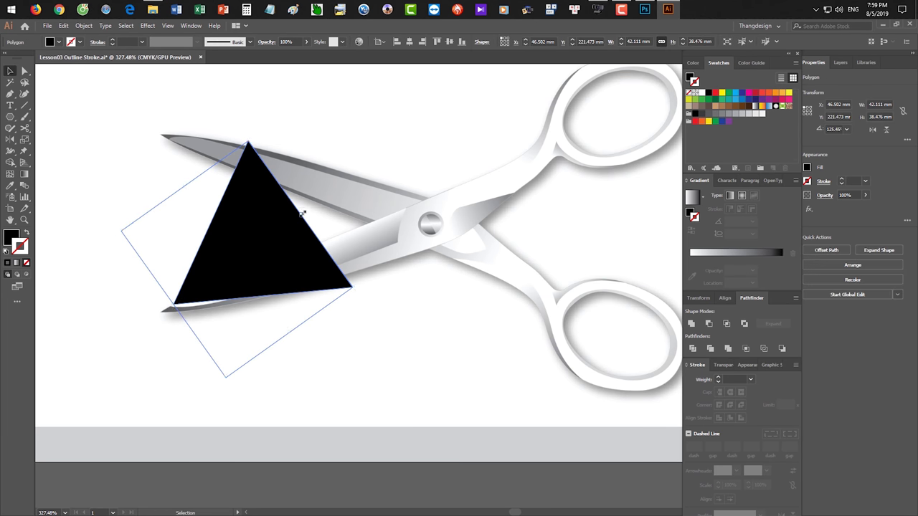
# Stretch and narrow the triangle to about 92 × 37 mm and rotate it to follow the lower blade from its tip
pyautogui.moveTo(302, 213); pyautogui.dragTo(545, 148)
pyautogui.moveTo(316, 148); pyautogui.dragTo(314, 169)
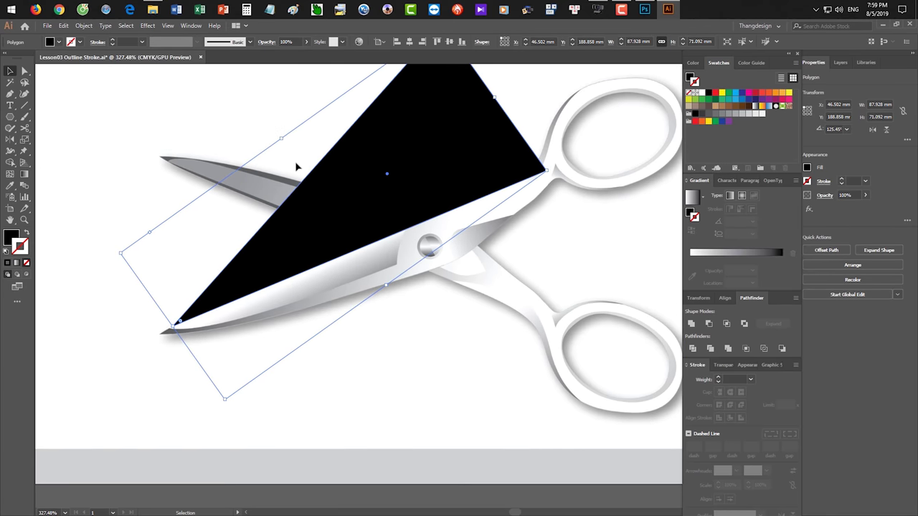
pyautogui.moveTo(279, 141); pyautogui.dragTo(364, 210)
pyautogui.moveTo(444, 221); pyautogui.dragTo(401, 169)
pyautogui.press('r')
pyautogui.moveTo(364, 203); pyautogui.dragTo(578, 253)
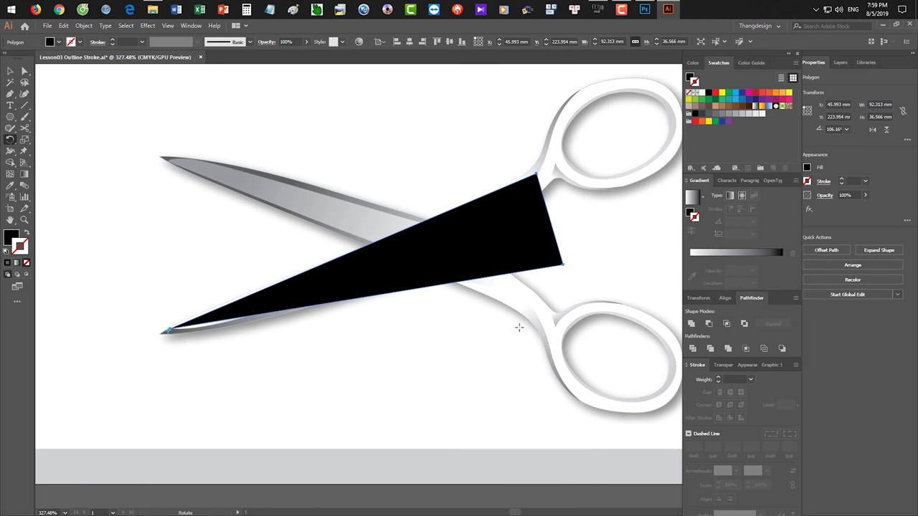
pyautogui.press('v')
pyautogui.click(558, 314)
# Convert the triangle's lower-right corner to a smooth point and move the curved blade shape up over the upper blade
pyautogui.press('a')
pyautogui.moveTo(587, 286); pyautogui.dragTo(538, 241)
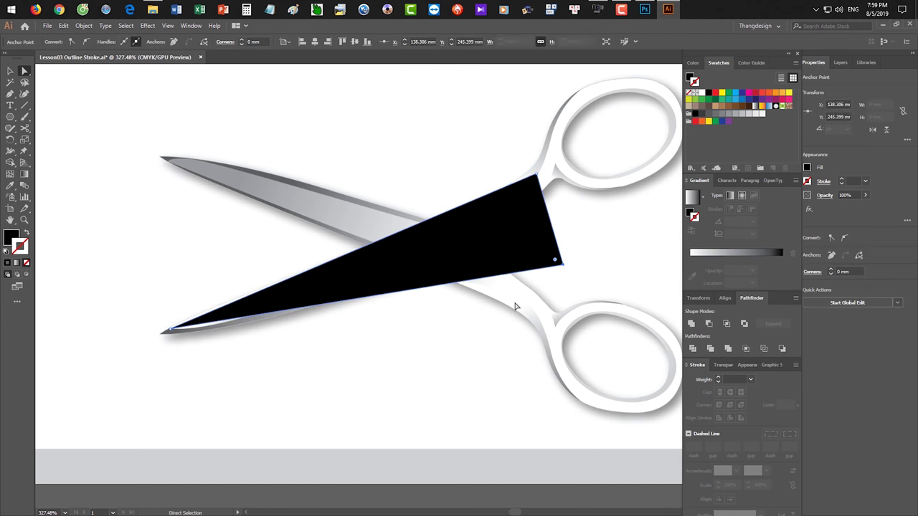
pyautogui.click(86, 41)
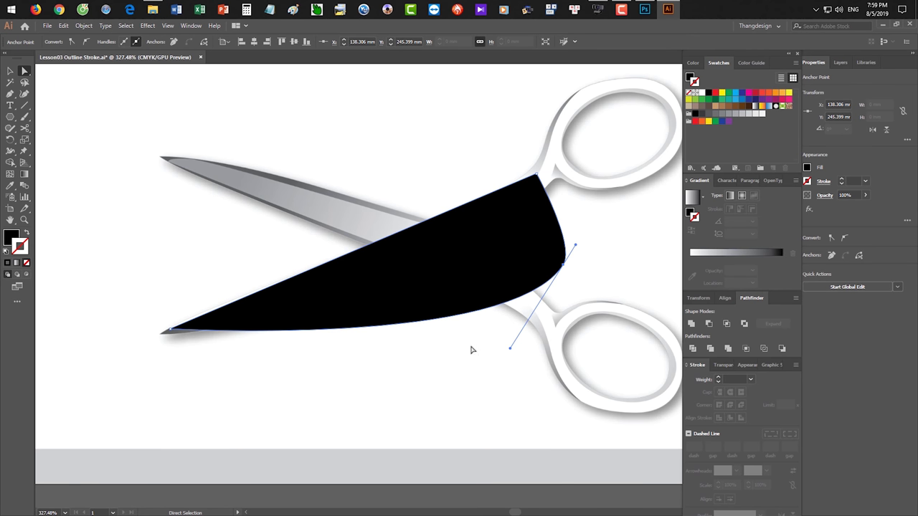
pyautogui.press('v')
pyautogui.moveTo(473, 274); pyautogui.dragTo(367, 193)
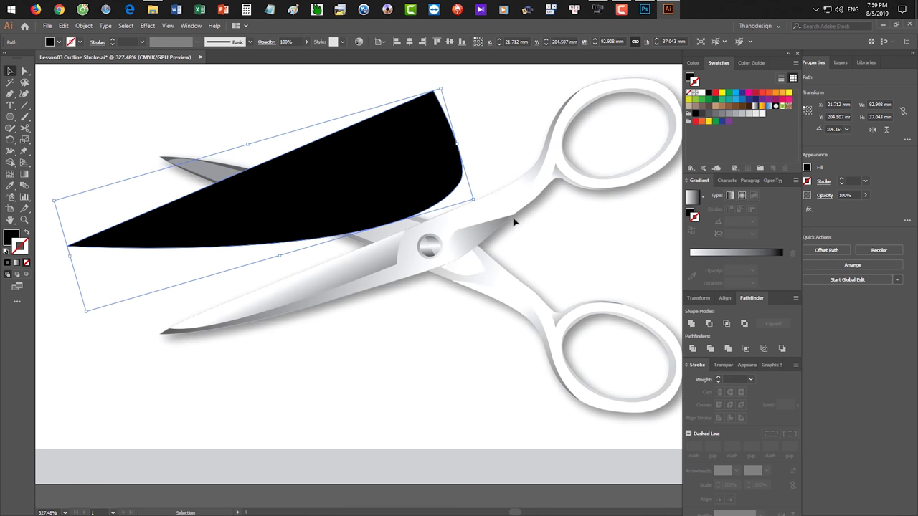
# Slim the black blade shape by nudging its smooth lower-right anchor point up and left to about X 106.9 mm, Y 214 mm
pyautogui.moveTo(443, 179); pyautogui.dragTo(439, 160)
pyautogui.click(492, 173)
pyautogui.press('a')
pyautogui.click(470, 176)
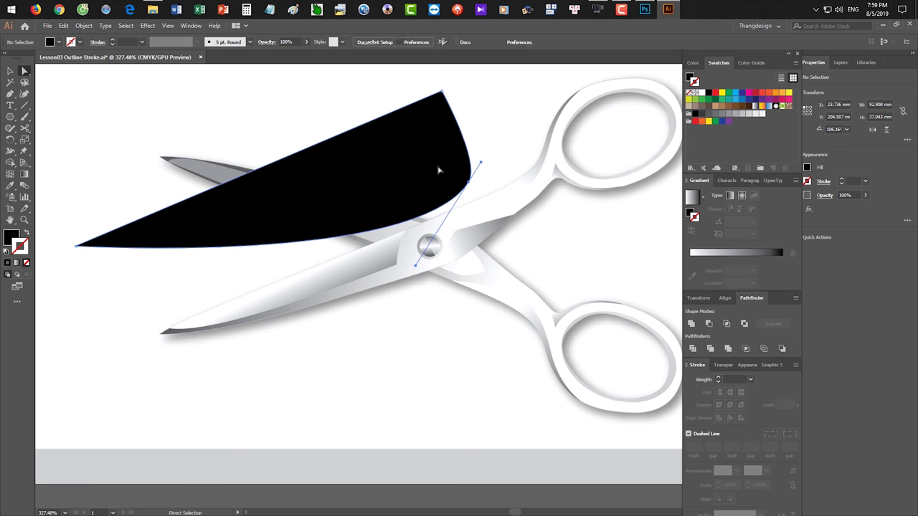
pyautogui.press('Up')
pyautogui.press('Up')
pyautogui.press('Up')
pyautogui.press('Up')
pyautogui.press('Up')
pyautogui.press('Up')
pyautogui.press('Up')
pyautogui.press('Up')
pyautogui.press('Up')
pyautogui.press('Up')
pyautogui.press('Up')
pyautogui.press('Up')
pyautogui.press('Up')
pyautogui.press('Up')
pyautogui.press('Up')
pyautogui.press('Up')
pyautogui.press('Up')
pyautogui.press('Up')
pyautogui.press('Left')
pyautogui.press('Left')
pyautogui.press('Left')
pyautogui.press('Left')
pyautogui.press('Left')
pyautogui.press('Left')
pyautogui.press('Left')
pyautogui.press('Left')
pyautogui.press('Left')
pyautogui.press('Left')
pyautogui.press('Left')
pyautogui.press('Left')
pyautogui.press('Left')
pyautogui.press('Left')
pyautogui.press('Left')
pyautogui.press('Left')
pyautogui.press('Left')
pyautogui.press('Left')
pyautogui.press('Left')
pyautogui.press('Left')
pyautogui.press('Left')
pyautogui.press('Left')
pyautogui.press('Left')
pyautogui.press('Left')
pyautogui.press('Left')
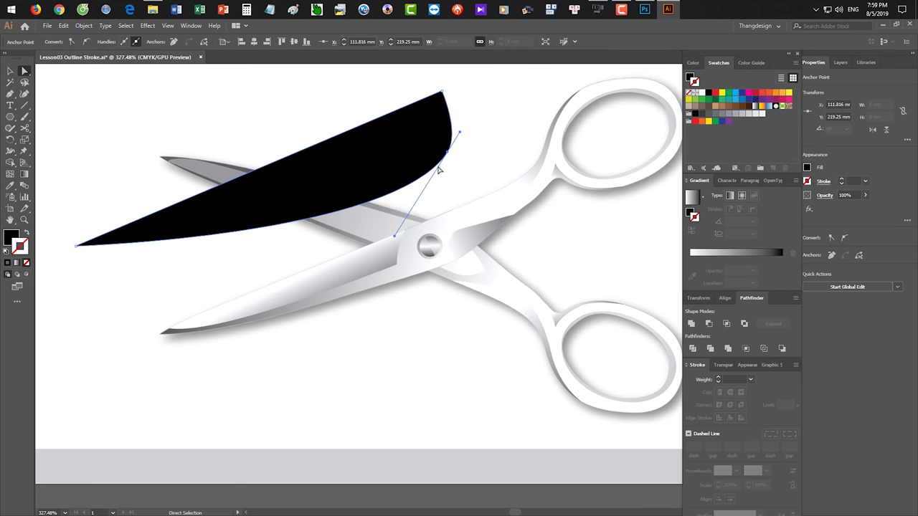
pyautogui.press('Up')
pyautogui.press('Up')
pyautogui.press('Up')
pyautogui.press('Up')
pyautogui.press('Up')
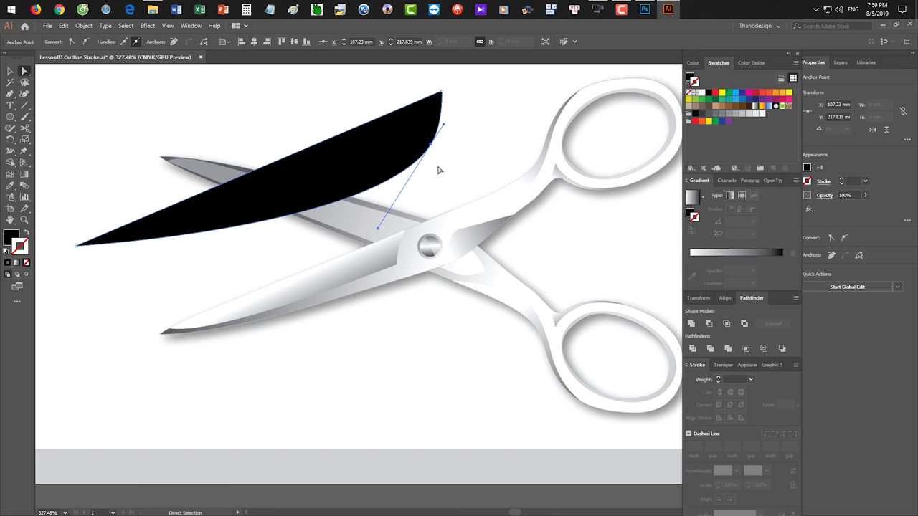
pyautogui.press('Up')
pyautogui.press('Up')
pyautogui.press('Up')
pyautogui.press('Up')
pyautogui.press('Up')
pyautogui.press('Up')
pyautogui.press('Up')
pyautogui.press('Up')
pyautogui.press('Up')
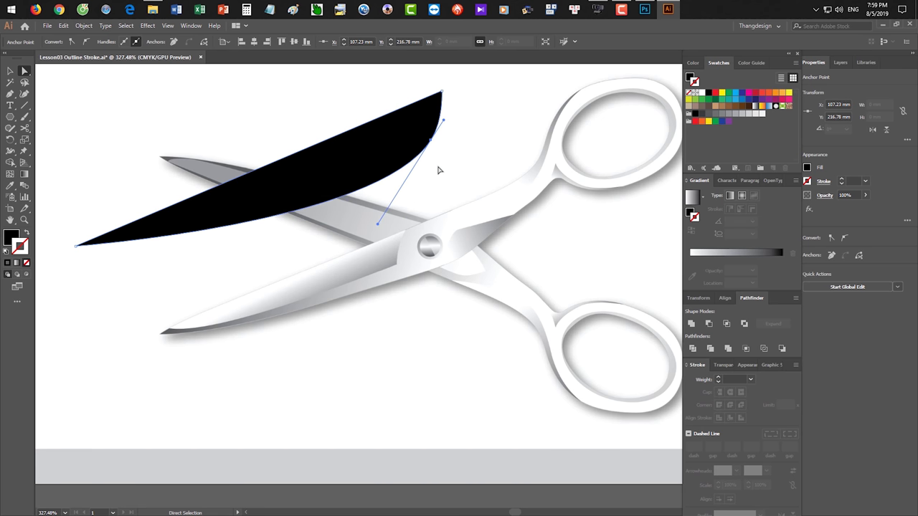
pyautogui.press('Left')
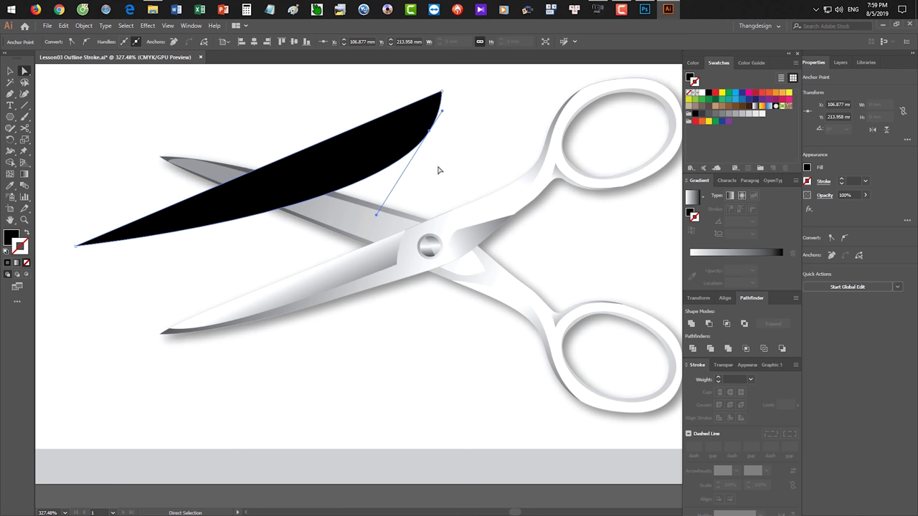
pyautogui.press('v')
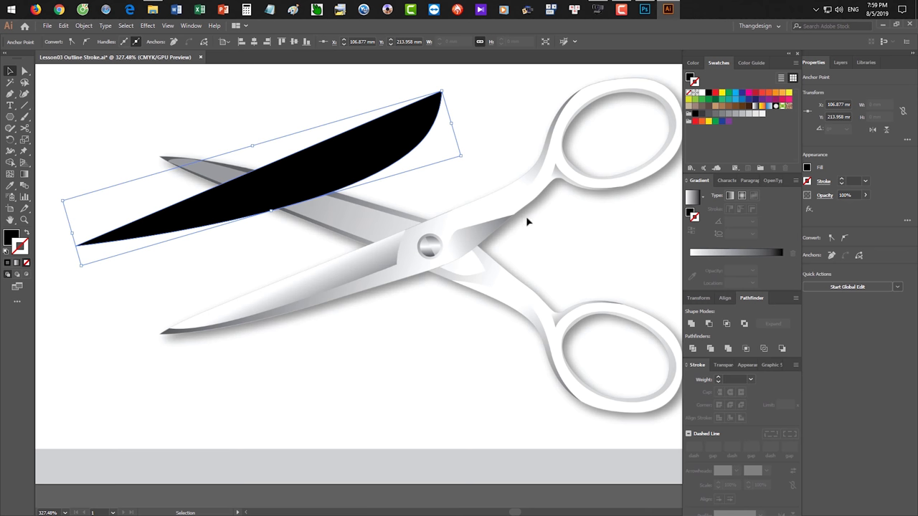
pyautogui.click(79, 112)
# Draw a rectangle about 28 × 12 mm below the scissors' pivot and round its corners to a radius of about 2.9 mm
pyautogui.rightClick(10, 117)
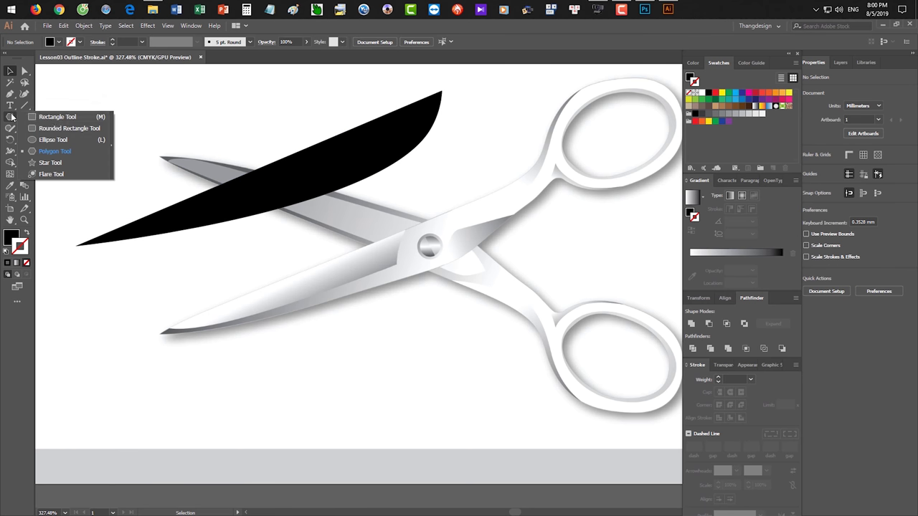
pyautogui.click(57, 117)
pyautogui.moveTo(350, 305); pyautogui.dragTo(469, 357)
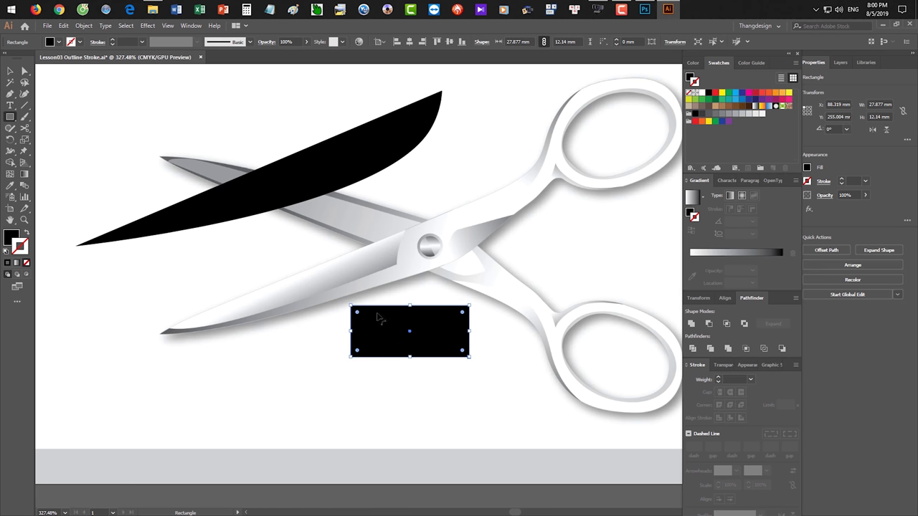
pyautogui.moveTo(357, 315); pyautogui.dragTo(363, 318)
pyautogui.press('v')
# Fill the rounded rectangle with white and leave it without a stroke
pyautogui.click(702, 94)
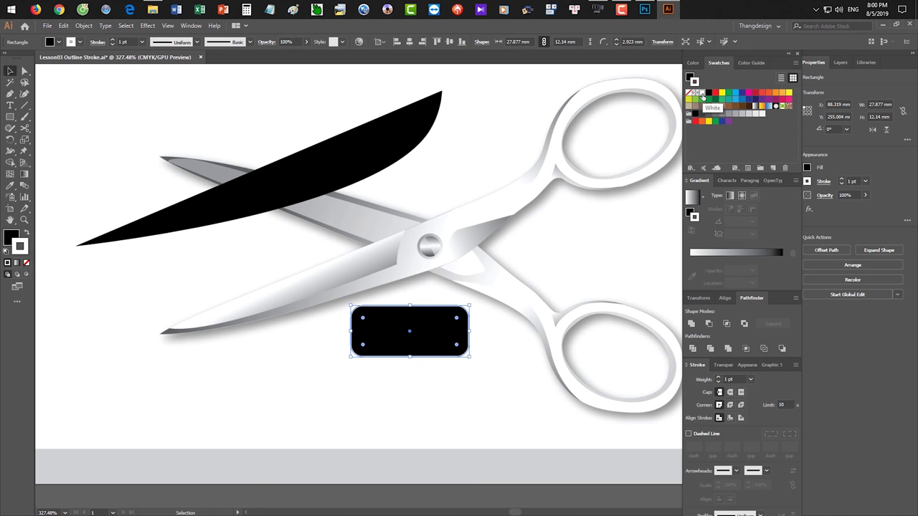
pyautogui.hotkey('ctrl', 'z')
pyautogui.press('x')
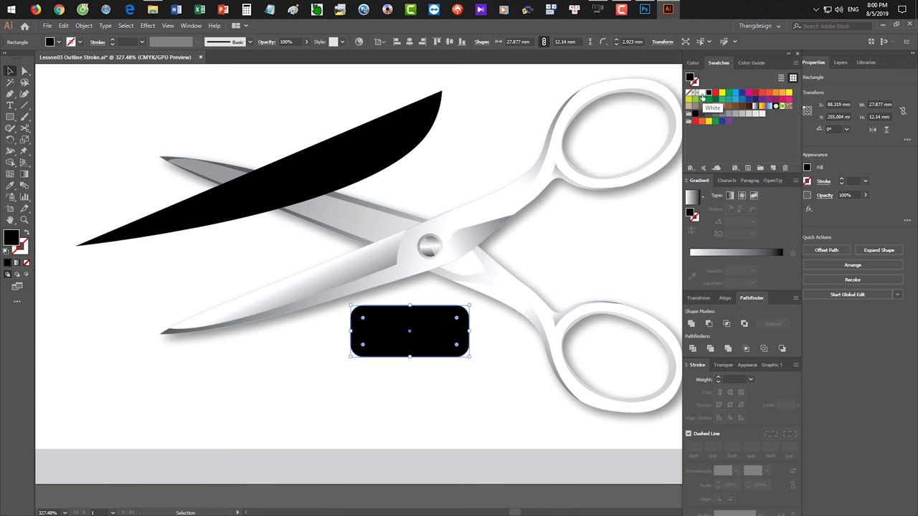
pyautogui.click(702, 94)
pyautogui.click(519, 407)
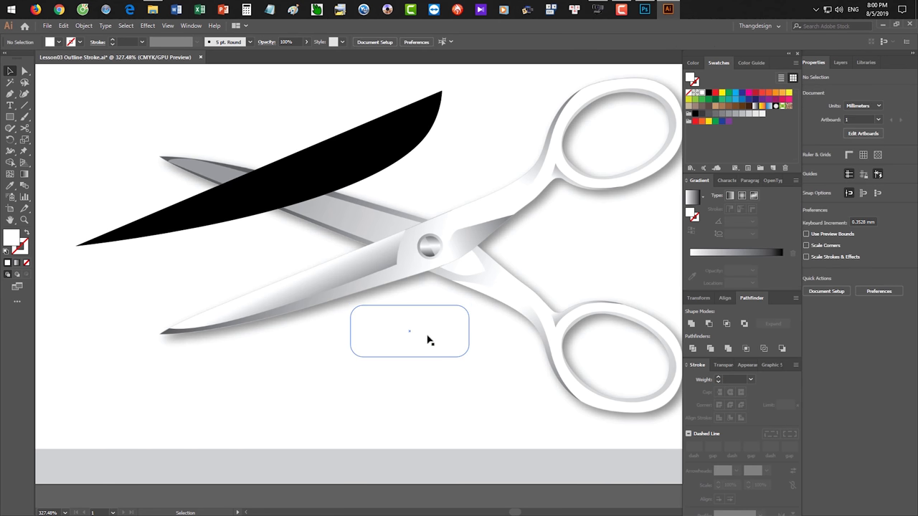
# Move the white rounded rectangle over the blade shape's wide end and rotate it about 11°
pyautogui.moveTo(418, 340); pyautogui.dragTo(466, 169)
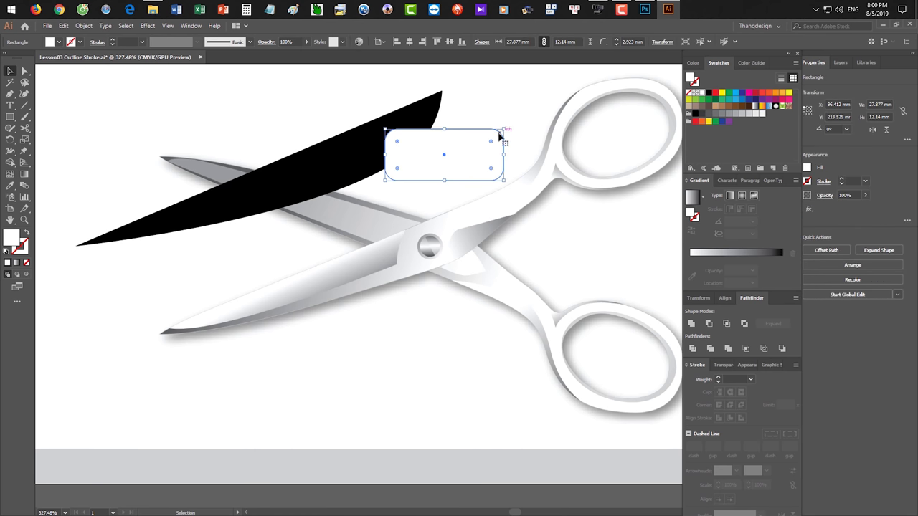
pyautogui.press('r')
pyautogui.moveTo(470, 153)
pyautogui.mouseDown()
pyautogui.moveTo(467, 132)
pyautogui.moveTo(471, 141)
pyautogui.mouseUp()
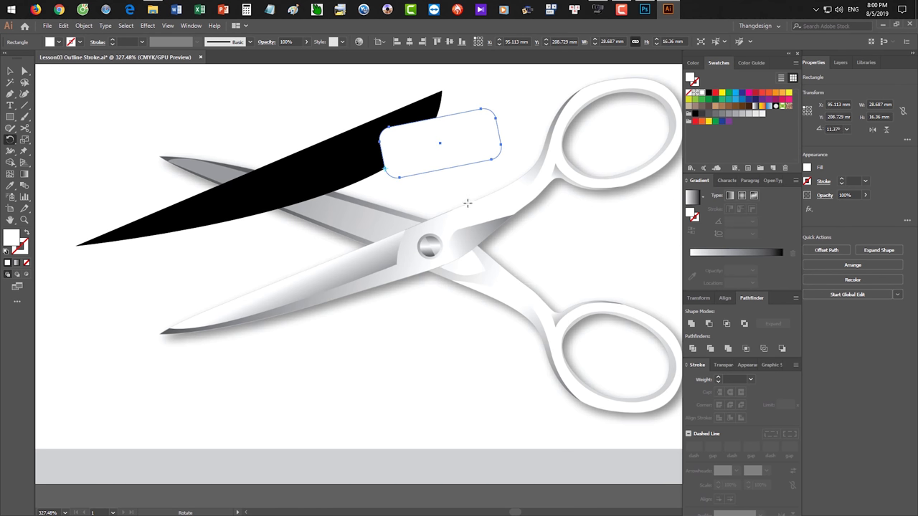
pyautogui.press('v')
# Select the black blade shape together with the white rounded rectangle overlapping it
pyautogui.click(448, 184)
pyautogui.click(433, 155)
pyautogui.click(431, 191)
pyautogui.click(363, 180)
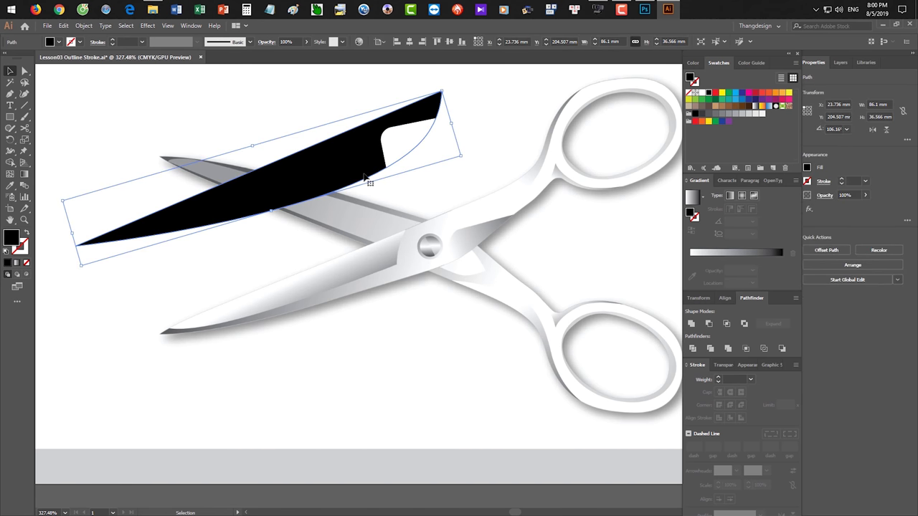
pyautogui.moveTo(445, 188); pyautogui.dragTo(427, 149)
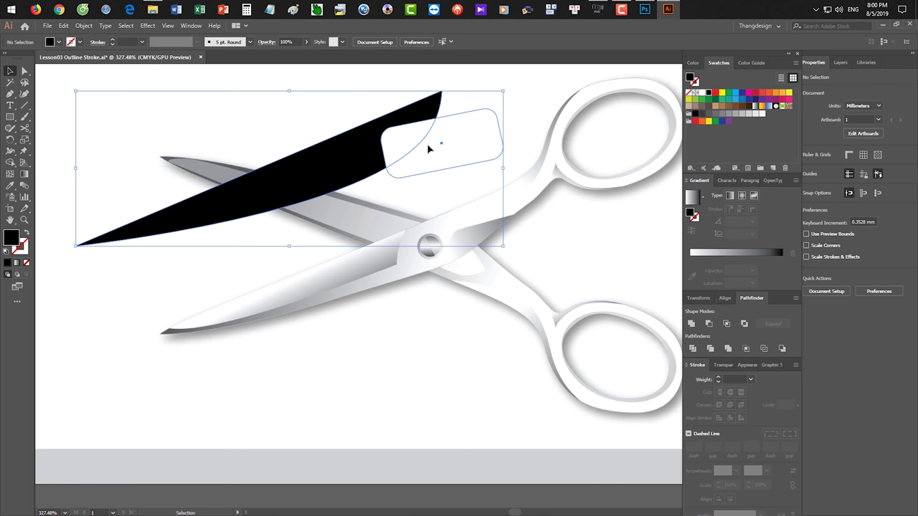
# Intersect the rounded rectangle with the blade shape, and paste the copied black blade back in place behind the white inset
pyautogui.click(724, 323)
pyautogui.click(482, 151)
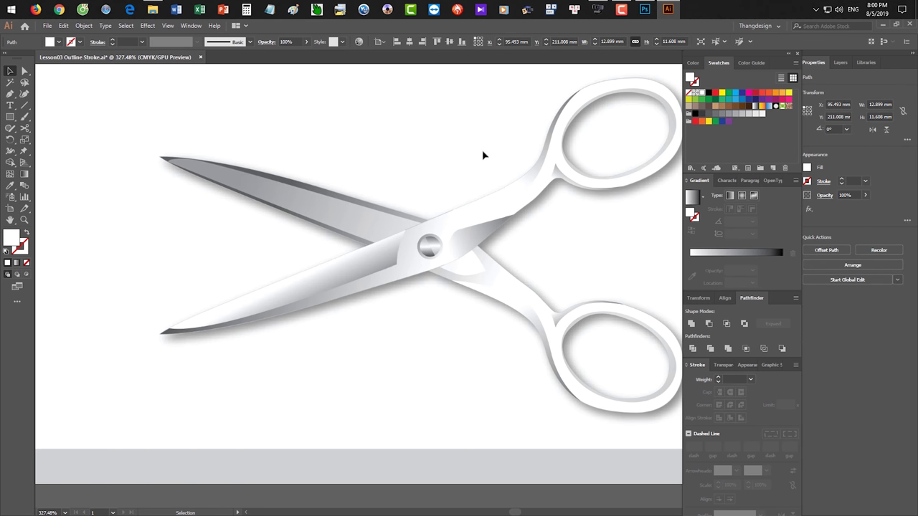
pyautogui.hotkey('ctrl', 'f')
pyautogui.click(483, 151)
pyautogui.press('space')
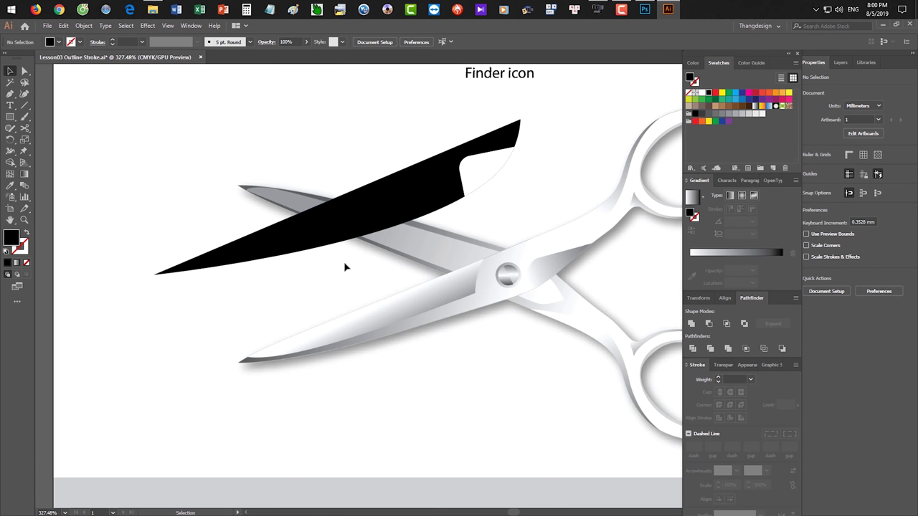
# Duplicate the black blade, fill the copy with teal, and offset it so only the original's lower edge and wide end show
pyautogui.moveTo(332, 233); pyautogui.dragTo(303, 221)
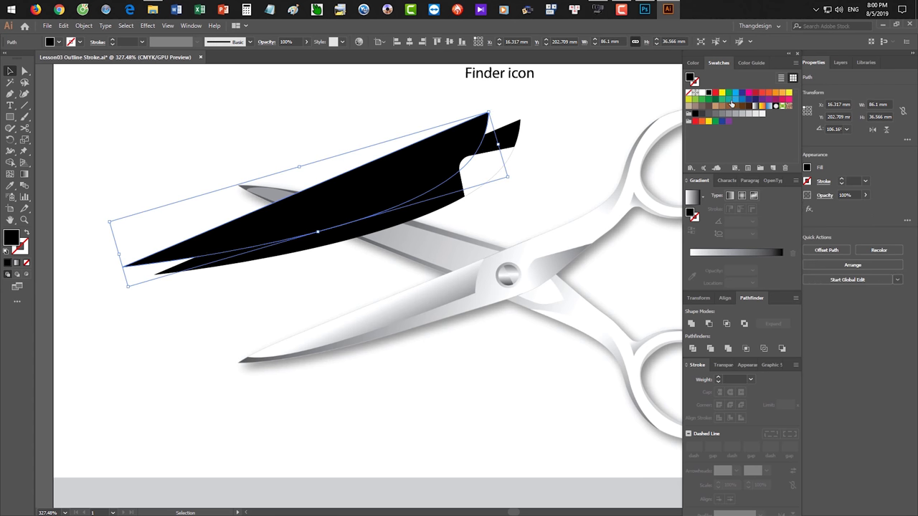
pyautogui.click(729, 100)
pyautogui.click(583, 167)
pyautogui.moveTo(316, 209); pyautogui.dragTo(272, 227)
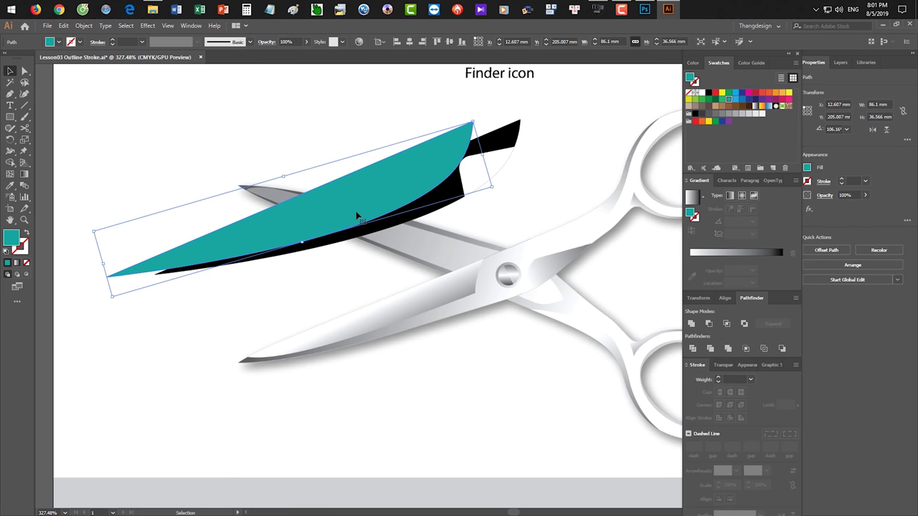
# Rotate the teal blade counterclockwise by about 1° so its edge tapers along the black blade
pyautogui.press('r')
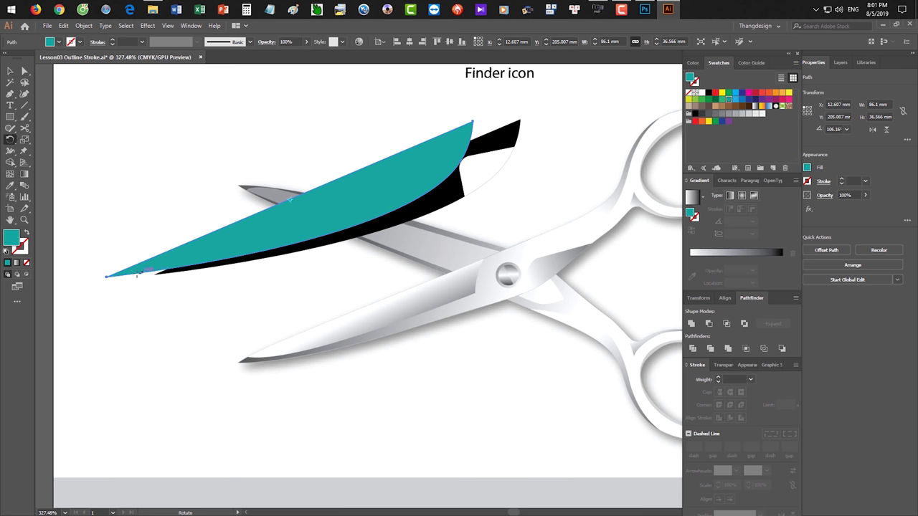
pyautogui.moveTo(399, 202)
pyautogui.mouseDown()
pyautogui.moveTo(395, 190)
pyautogui.moveTo(396, 201)
pyautogui.mouseUp()
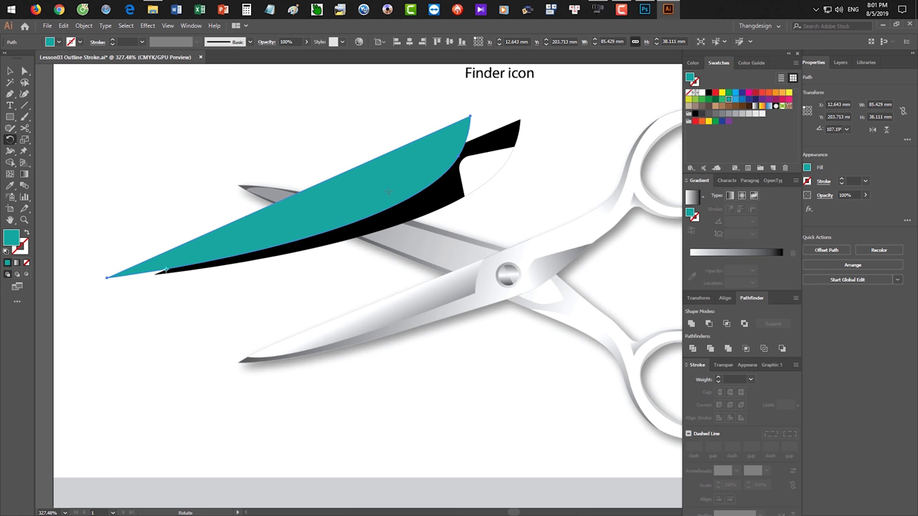
pyautogui.press('v')
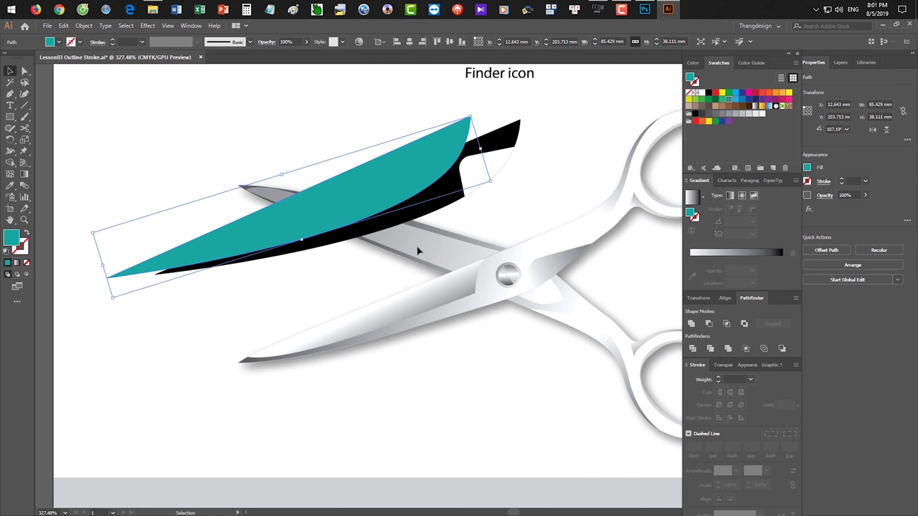
# Draw an ellipse about 22.3 × 30.6 mm over the teal blade's wide end and rotate it about 12° clockwise
pyautogui.click(96, 137)
pyautogui.moveTo(13, 119); pyautogui.dragTo(40, 139)
pyautogui.moveTo(447, 95); pyautogui.dragTo(495, 219)
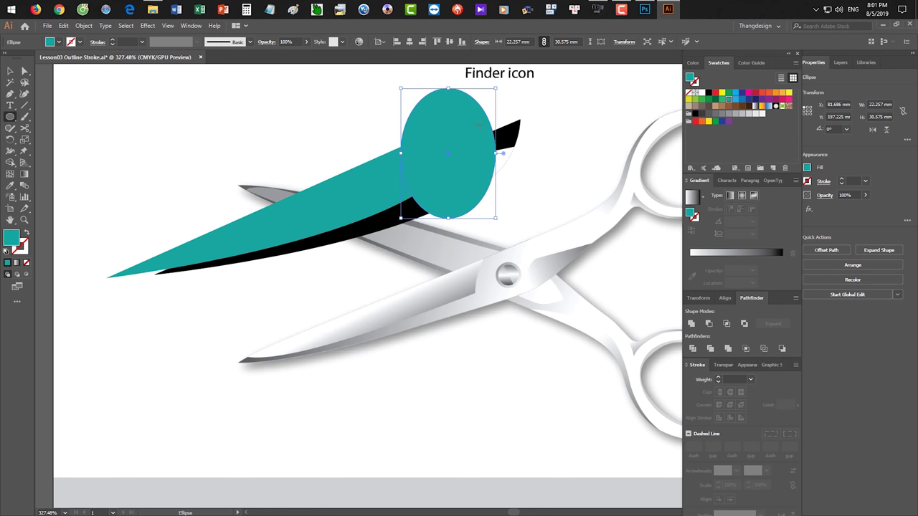
pyautogui.hotkey('ctrl', 'z')
pyautogui.press('r')
pyautogui.moveTo(478, 132)
pyautogui.mouseDown()
pyautogui.moveTo(487, 127)
pyautogui.moveTo(480, 131)
pyautogui.mouseUp()
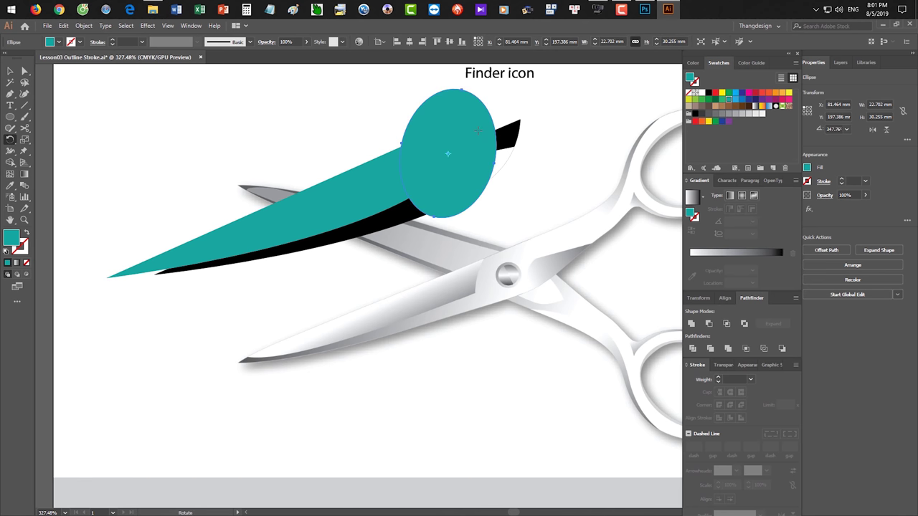
pyautogui.press('v')
# Subtract the ellipse from the teal blade to give its wide end a concave edge
pyautogui.keyDown('shift'); pyautogui.click(410, 174); pyautogui.keyUp('shift')
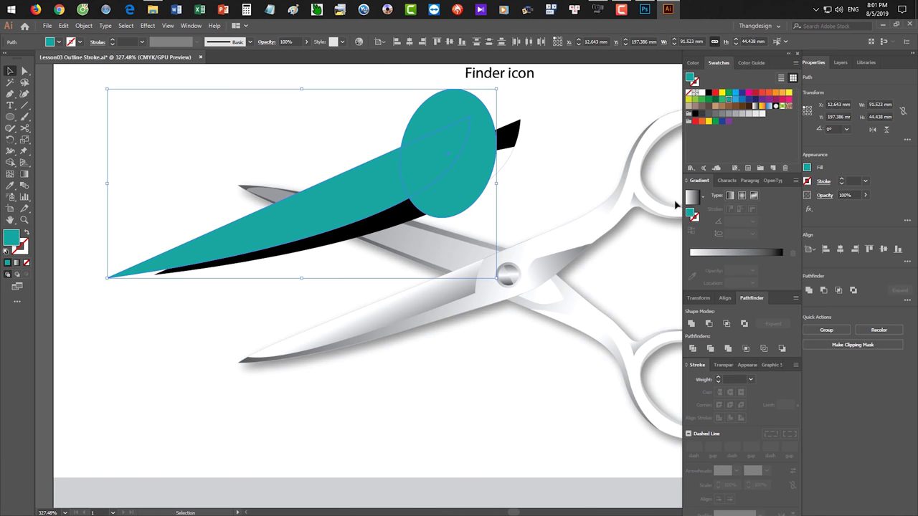
pyautogui.click(708, 323)
pyautogui.click(483, 383)
pyautogui.moveTo(483, 383); pyautogui.dragTo(497, 387)
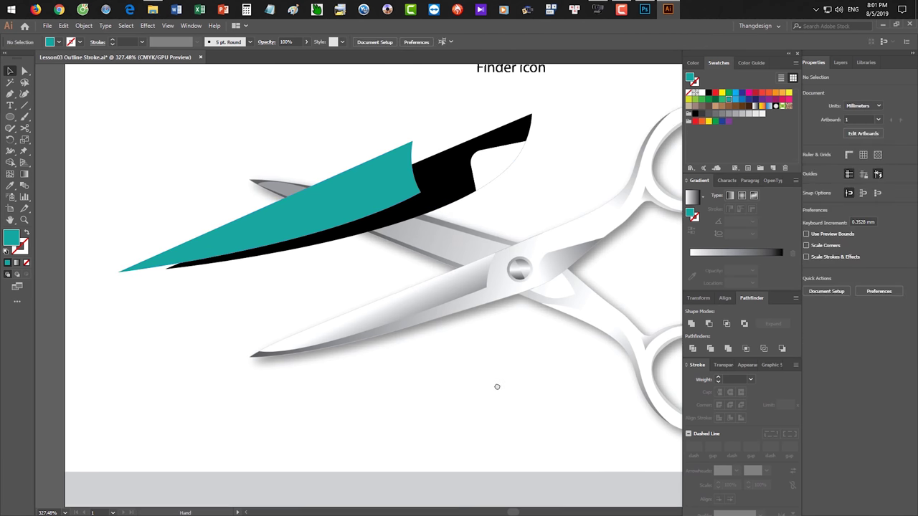
# Intersect the teal shape with the black blade to trim it to the blade's outline, and restore the black blade behind it
pyautogui.press('a')
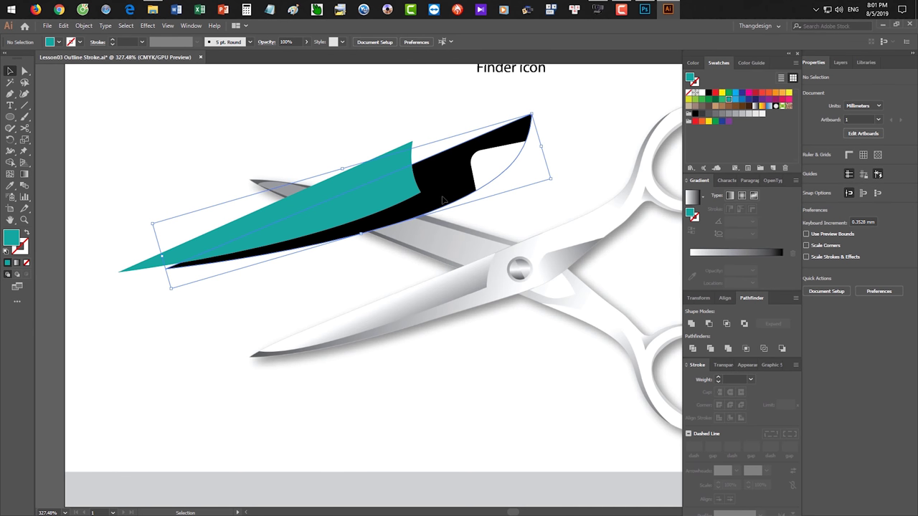
pyautogui.click(448, 204)
pyautogui.click(470, 342)
pyautogui.moveTo(361, 126); pyautogui.dragTo(403, 182)
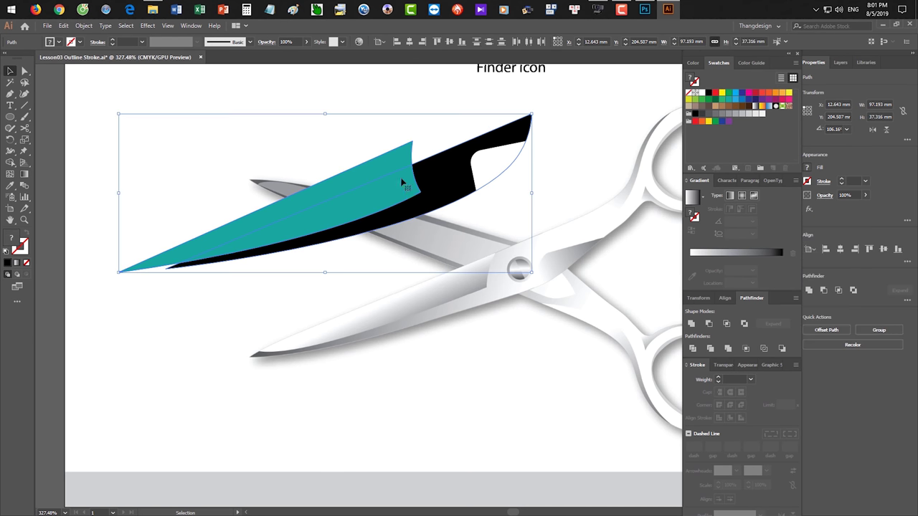
pyautogui.click(709, 324)
pyautogui.click(544, 392)
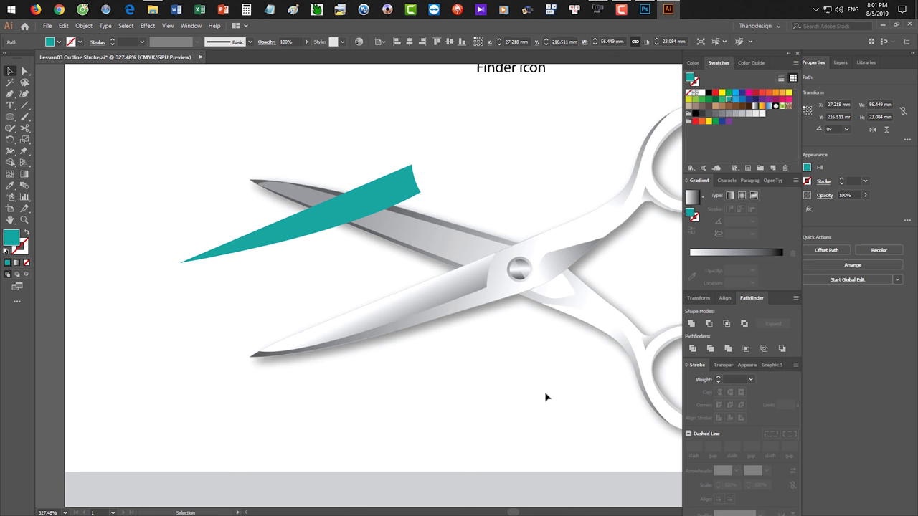
pyautogui.press('a')
pyautogui.hotkey('ctrl', 'z')
pyautogui.press('v')
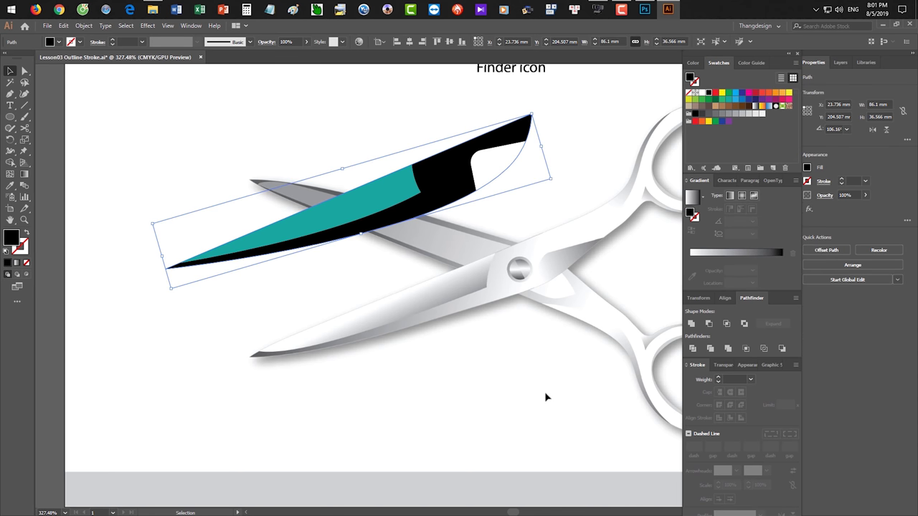
pyautogui.click(543, 364)
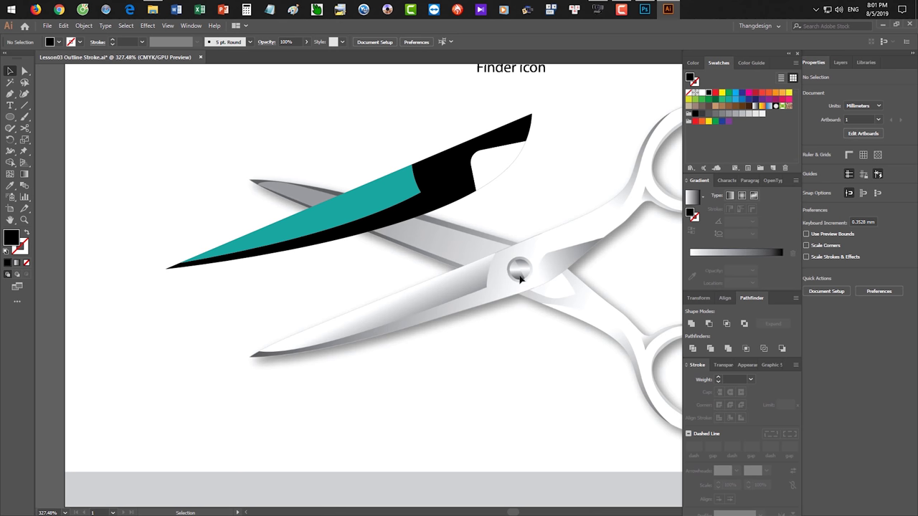
# Fill the white inset at the blade's wide end with a white-to-black linear gradient running diagonally at about 43°
pyautogui.scroll(3, 514, 277)
pyautogui.hscroll(5, 515, 278)
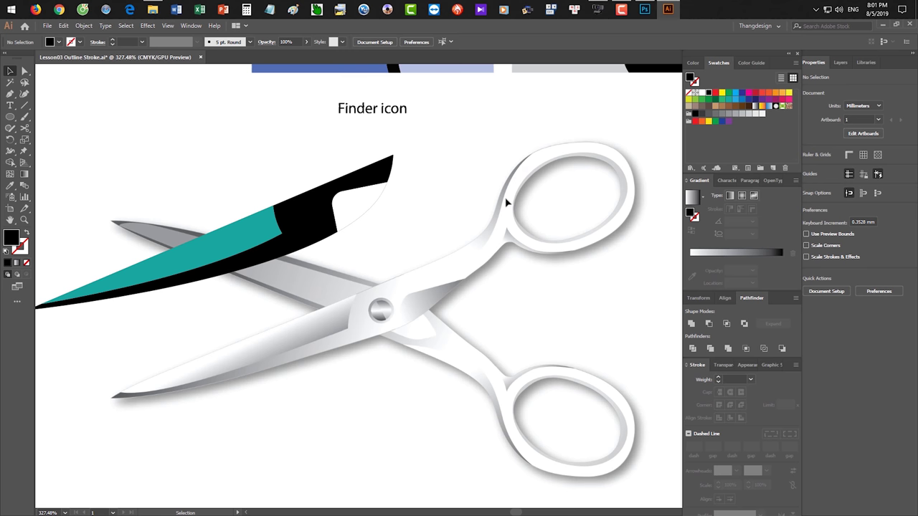
pyautogui.moveTo(295, 178); pyautogui.dragTo(363, 195)
pyautogui.moveTo(363, 195); pyautogui.dragTo(471, 164)
pyautogui.moveTo(397, 244); pyautogui.dragTo(373, 264)
pyautogui.click(476, 189)
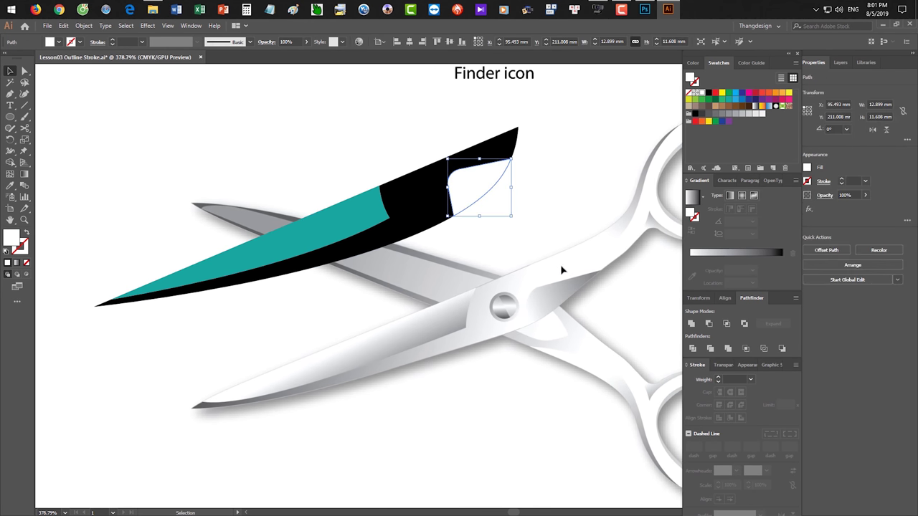
pyautogui.click(717, 256)
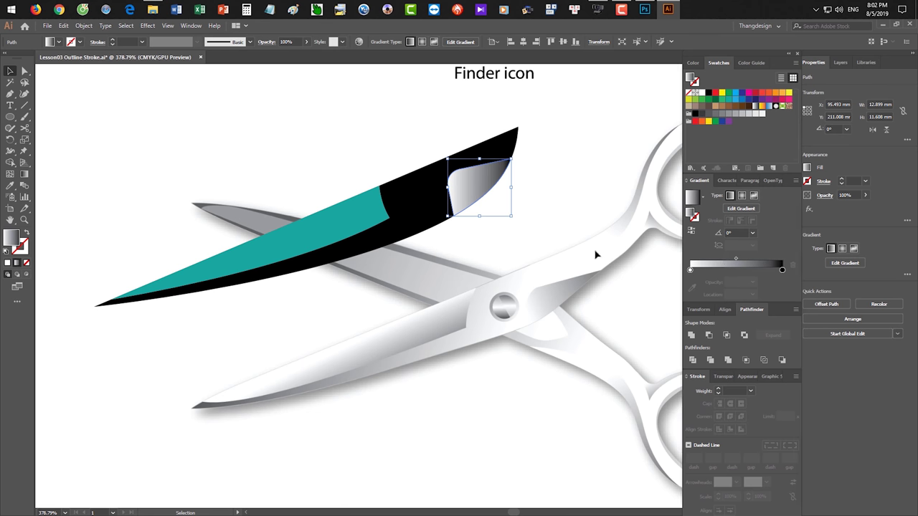
pyautogui.press('g')
pyautogui.moveTo(449, 200); pyautogui.dragTo(529, 161)
pyautogui.moveTo(438, 194); pyautogui.dragTo(525, 157)
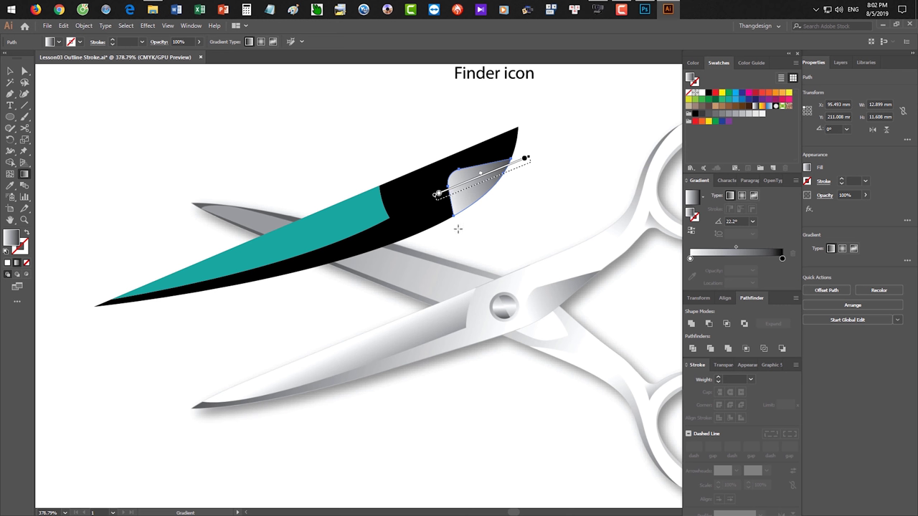
pyautogui.moveTo(452, 214); pyautogui.dragTo(520, 154)
pyautogui.press('v')
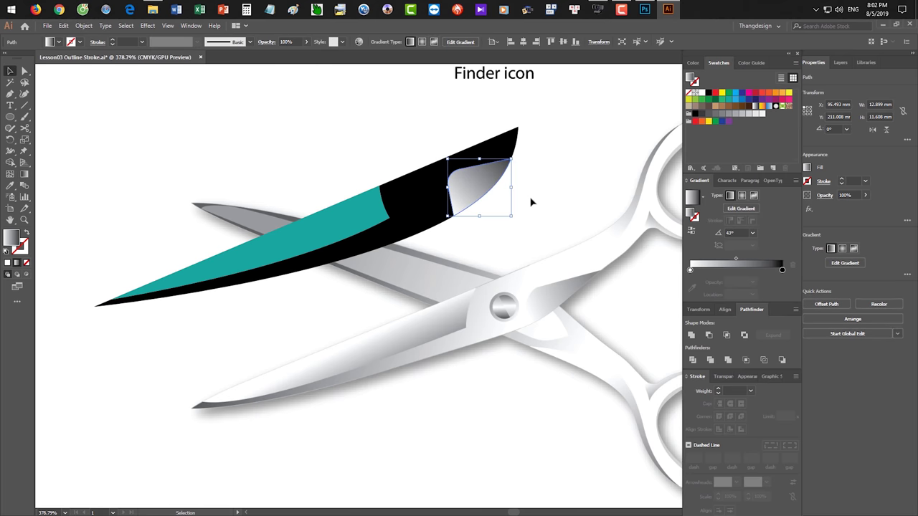
# Lighten the dark stop of the inset's gradient to 87% black
pyautogui.click(531, 202)
pyautogui.moveTo(481, 228); pyautogui.dragTo(517, 215)
pyautogui.scroll(-1, 517, 215)
pyautogui.click(497, 180)
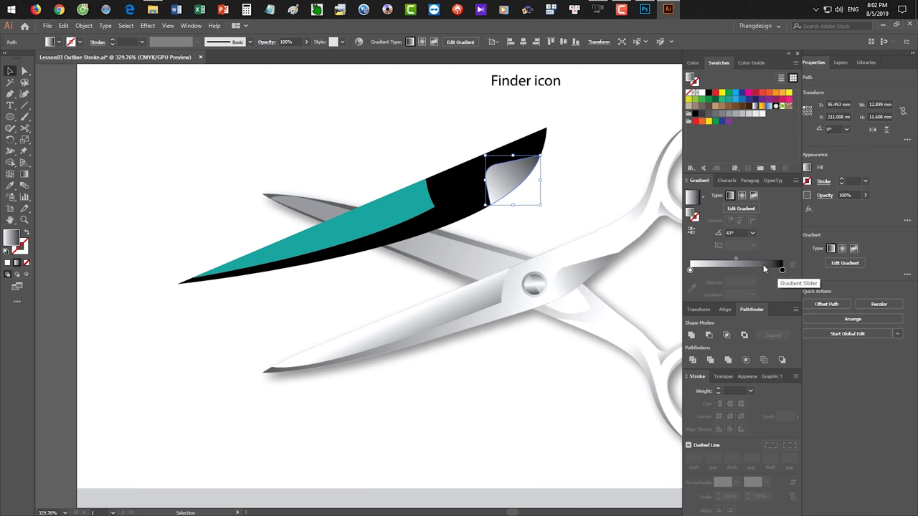
pyautogui.click(781, 270)
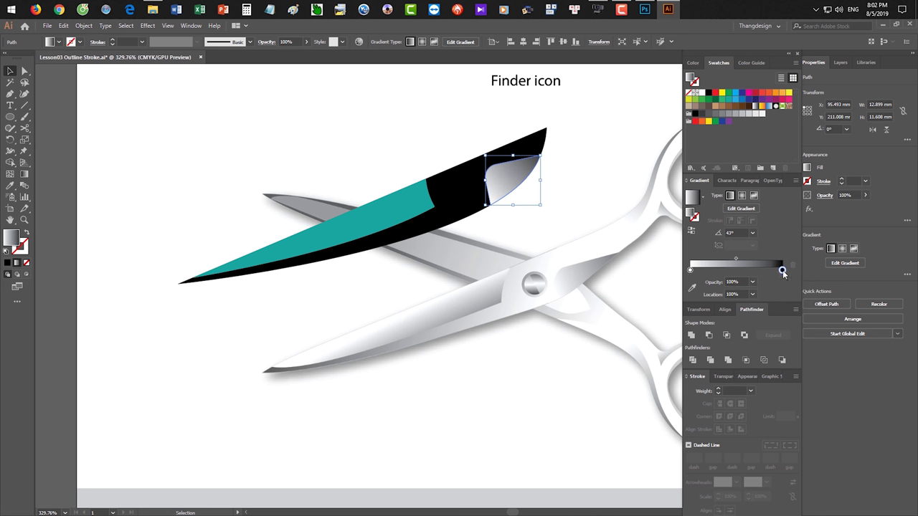
pyautogui.click(692, 62)
pyautogui.moveTo(758, 78)
pyautogui.mouseDown()
pyautogui.moveTo(750, 80)
pyautogui.moveTo(759, 80)
pyautogui.mouseUp()
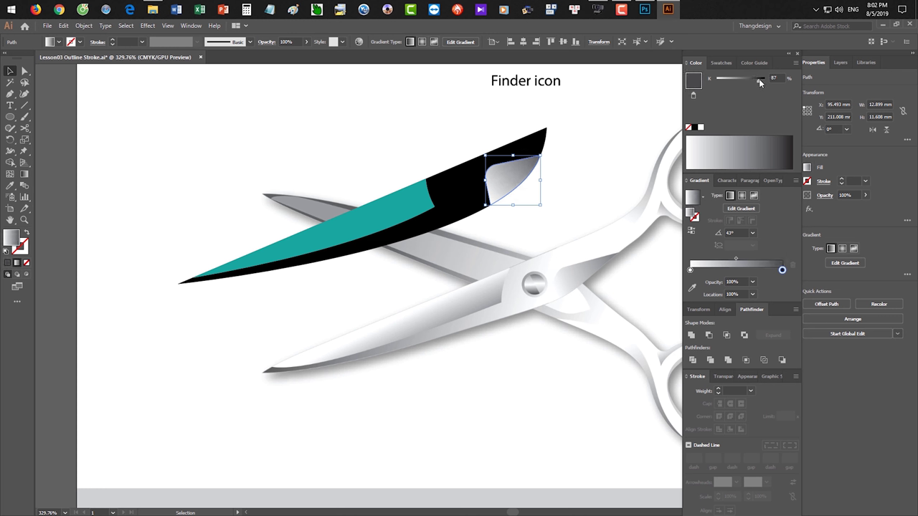
pyautogui.click(691, 270)
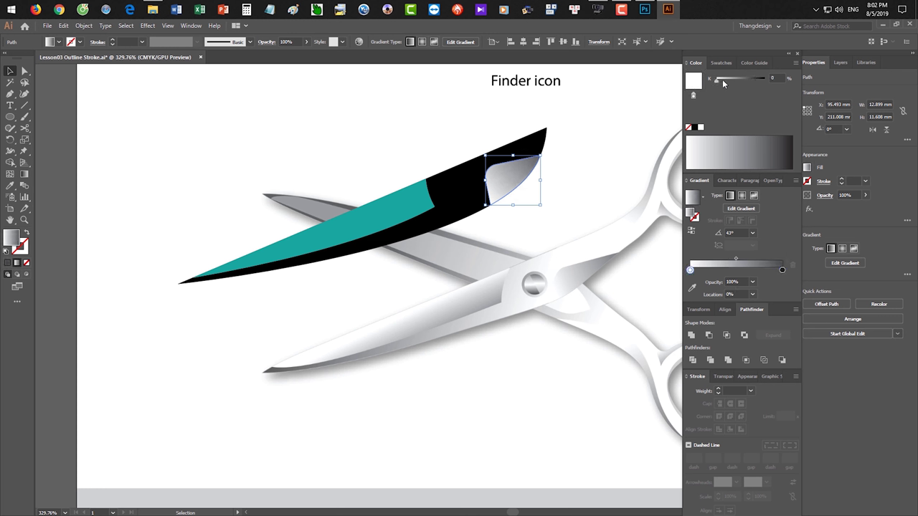
# Fill the teal blade shape with the white-to-dark-grey linear gradient and redraw its direction diagonally downward across the blade
pyautogui.click(365, 219)
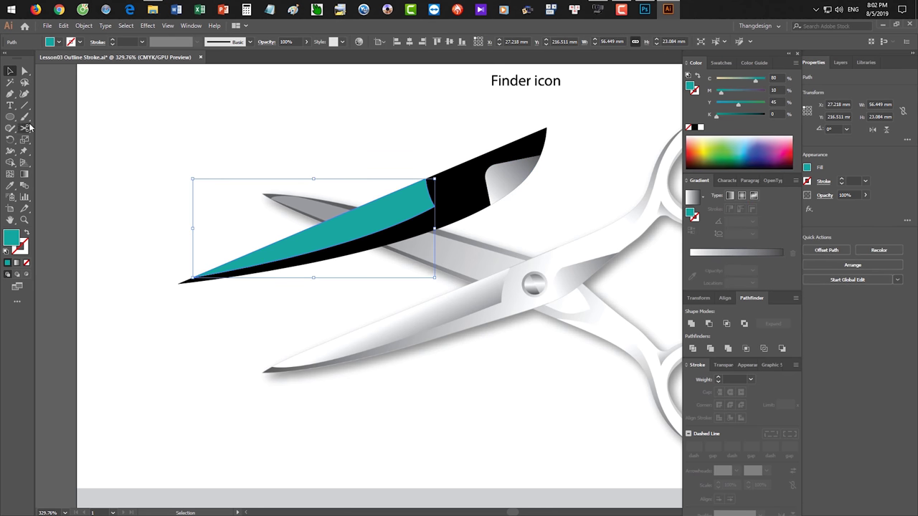
pyautogui.click(721, 253)
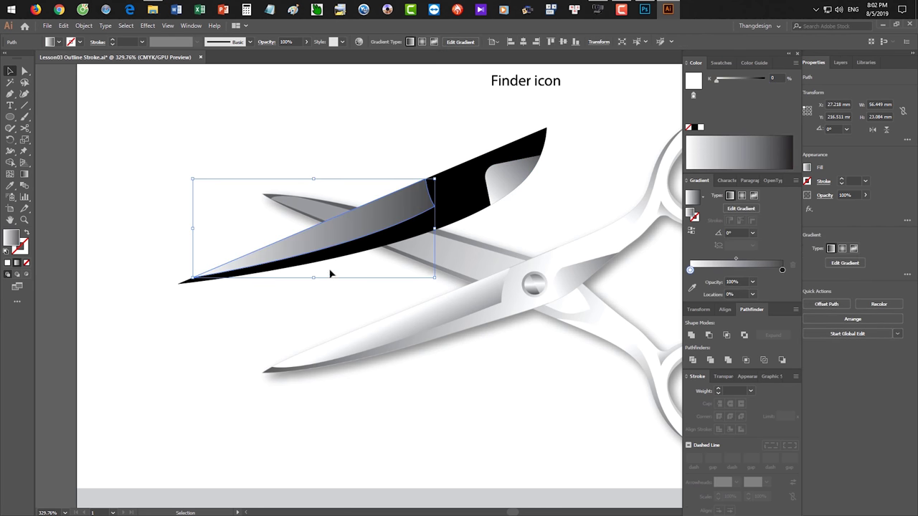
pyautogui.press('g')
pyautogui.moveTo(277, 261); pyautogui.dragTo(400, 185)
pyautogui.moveTo(267, 202); pyautogui.dragTo(354, 228)
pyautogui.click(278, 255)
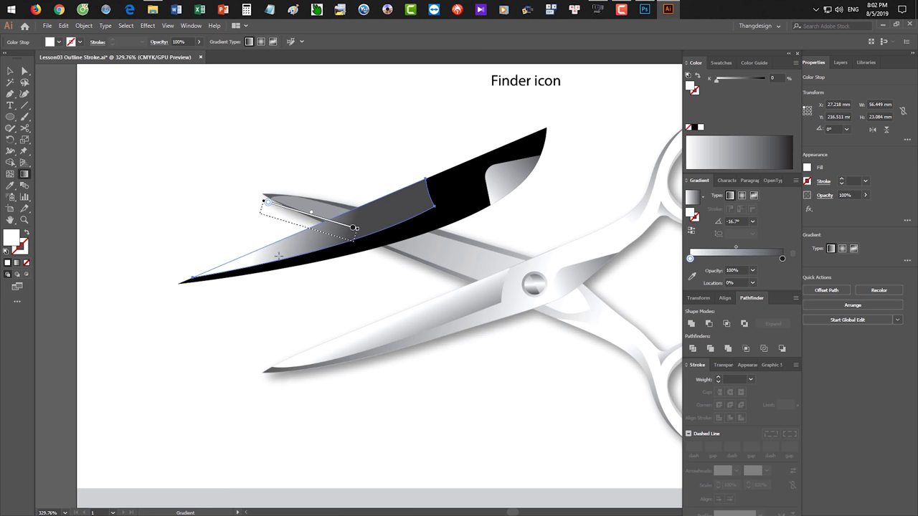
pyautogui.moveTo(256, 269); pyautogui.dragTo(411, 199)
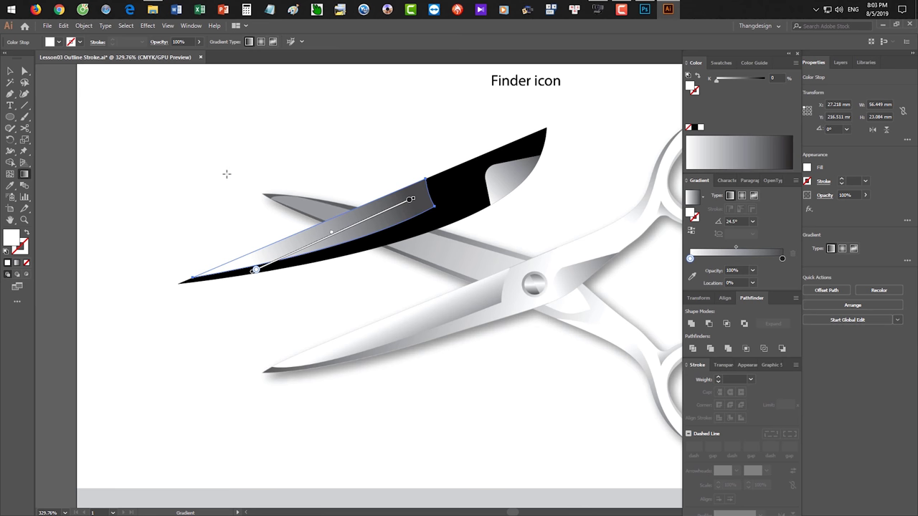
pyautogui.moveTo(224, 160)
pyautogui.mouseDown()
pyautogui.moveTo(258, 191)
pyautogui.moveTo(377, 249)
pyautogui.mouseUp()
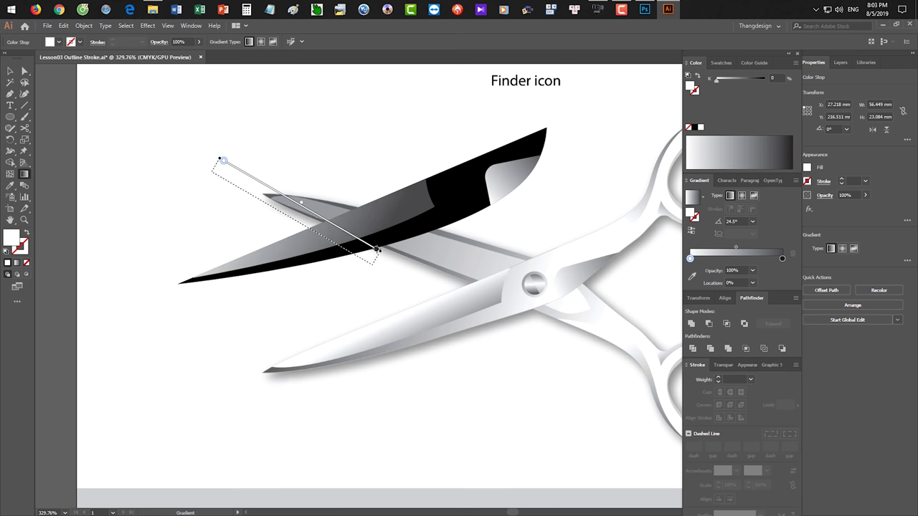
# Set the blade gradient's angle to -61° and move its dark stop to about 72% location
pyautogui.click(744, 221)
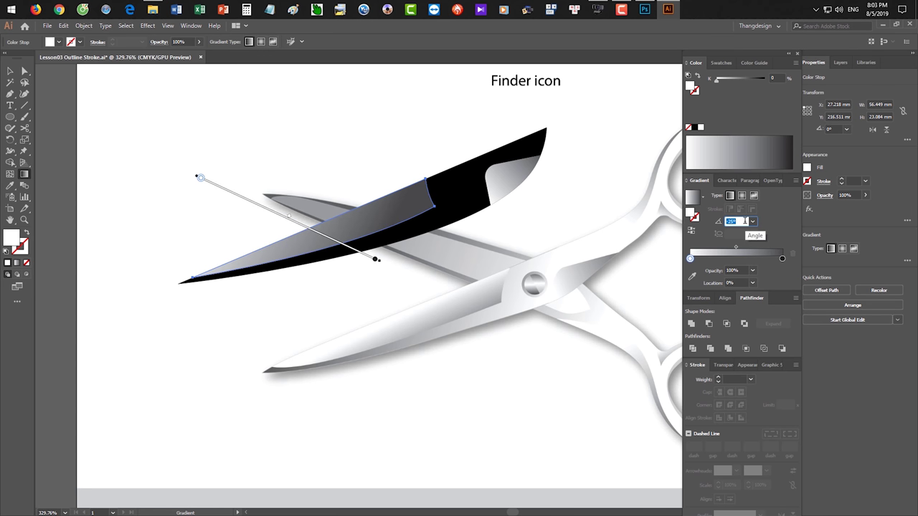
pyautogui.scroll(-20, 746, 221)
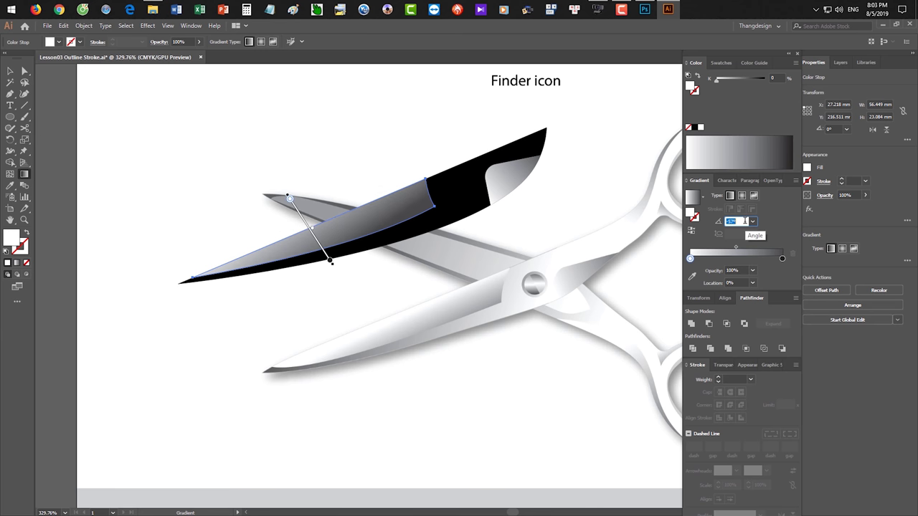
pyautogui.scroll(-6, 746, 221)
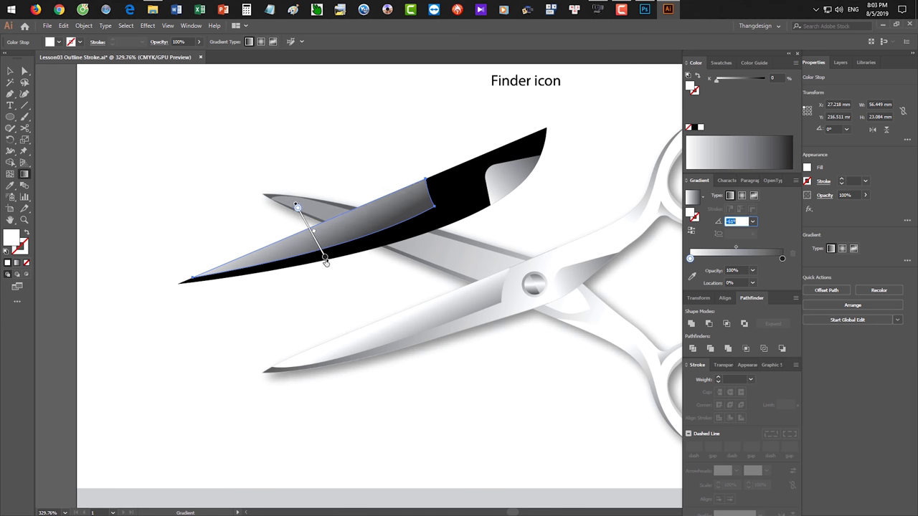
pyautogui.moveTo(326, 259); pyautogui.dragTo(320, 248)
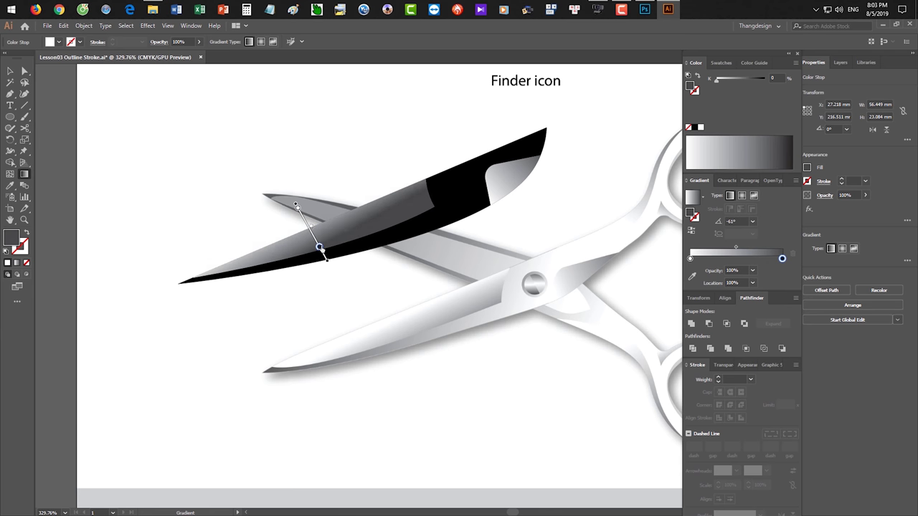
pyautogui.moveTo(782, 258); pyautogui.dragTo(756, 259)
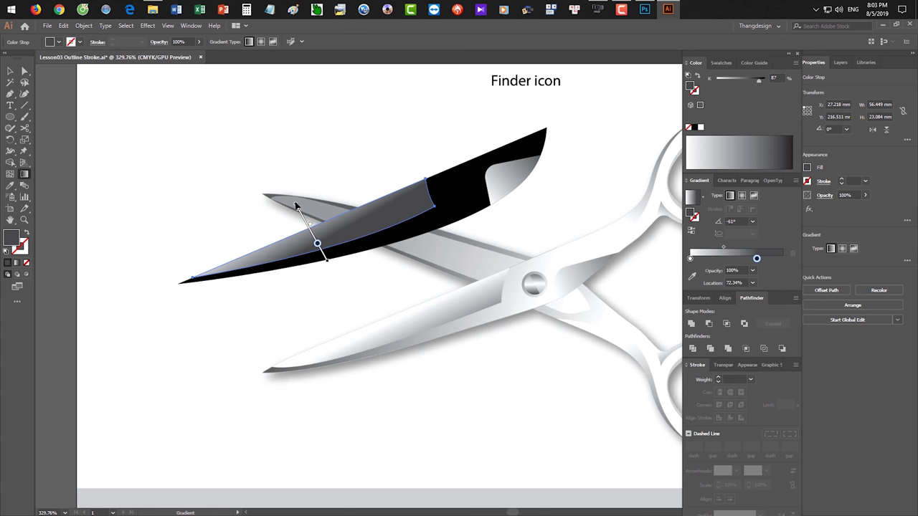
# Reposition the blade gradient between the shape's two long edges and set its angle to -62°
pyautogui.moveTo(295, 206); pyautogui.dragTo(299, 208)
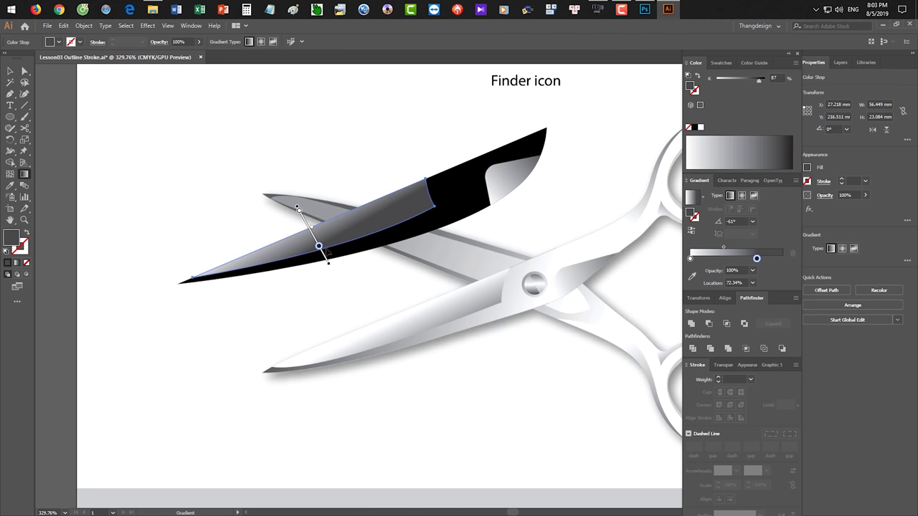
pyautogui.moveTo(329, 267); pyautogui.dragTo(320, 249)
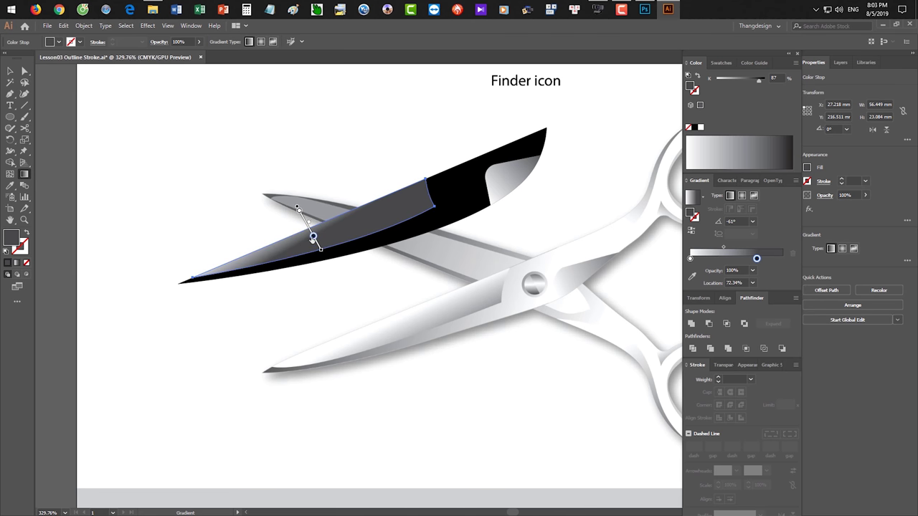
pyautogui.moveTo(301, 216); pyautogui.dragTo(306, 224)
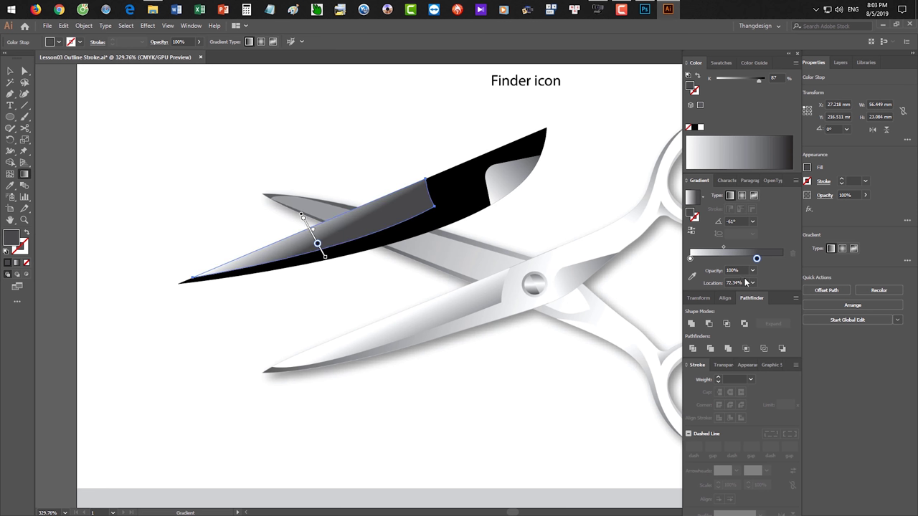
pyautogui.click(740, 221)
pyautogui.scroll(-6, 739, 221)
pyautogui.press('Down')
pyautogui.press('Down')
pyautogui.press('Down')
pyautogui.press('Down')
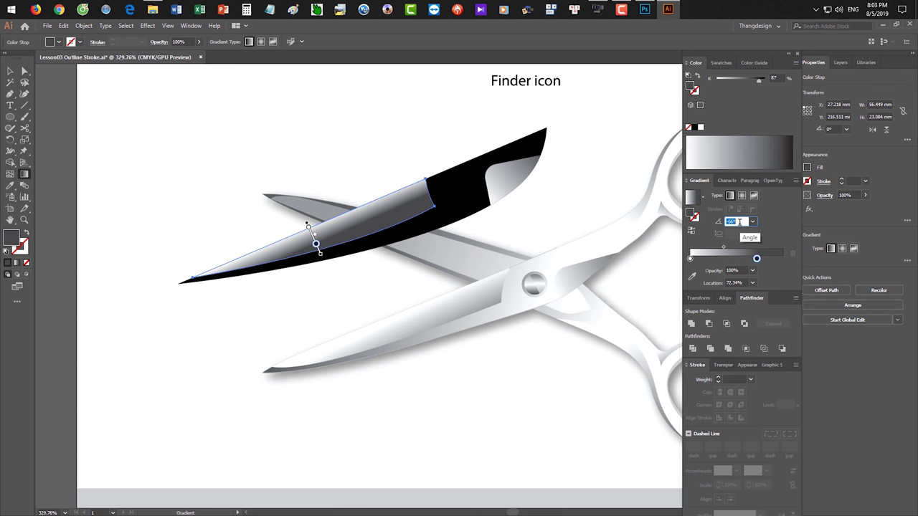
pyautogui.press('Down')
pyautogui.press('Down')
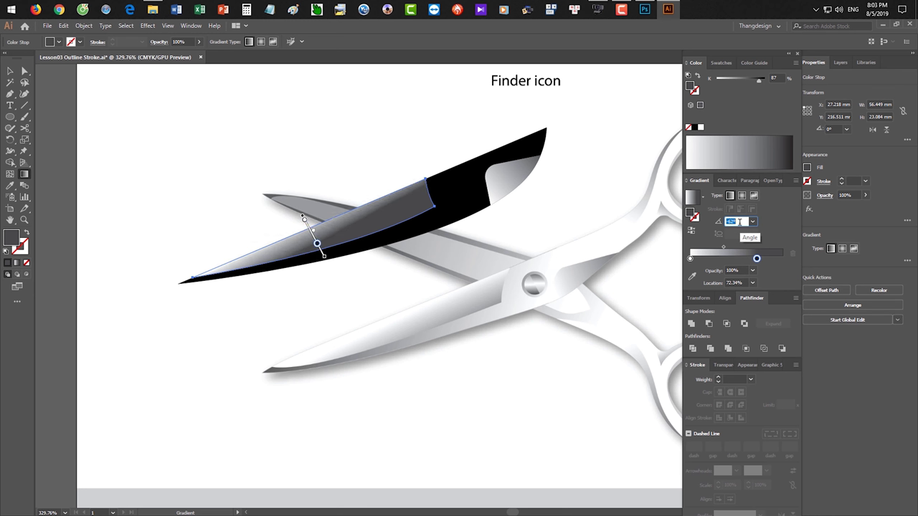
# Lighten the dark stop of the blade gradient to 49% black
pyautogui.click(757, 260)
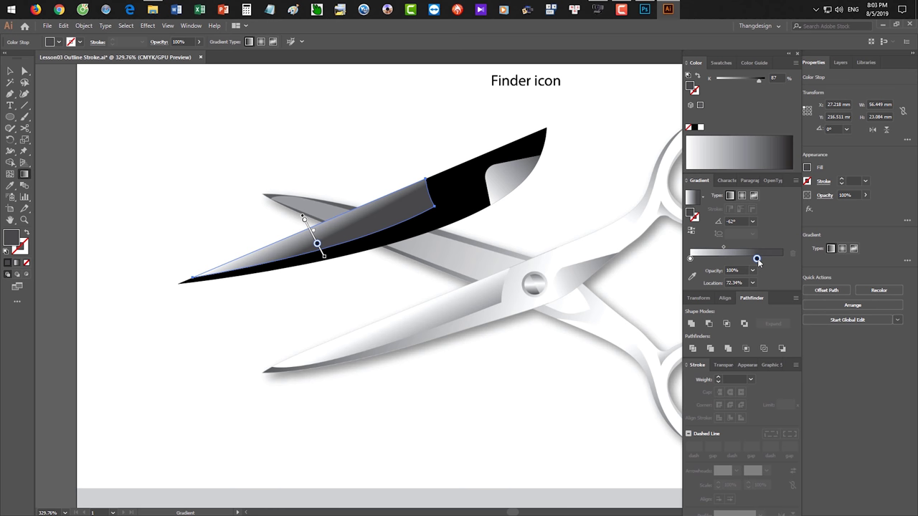
pyautogui.doubleClick(757, 259)
pyautogui.moveTo(743, 295); pyautogui.dragTo(727, 295)
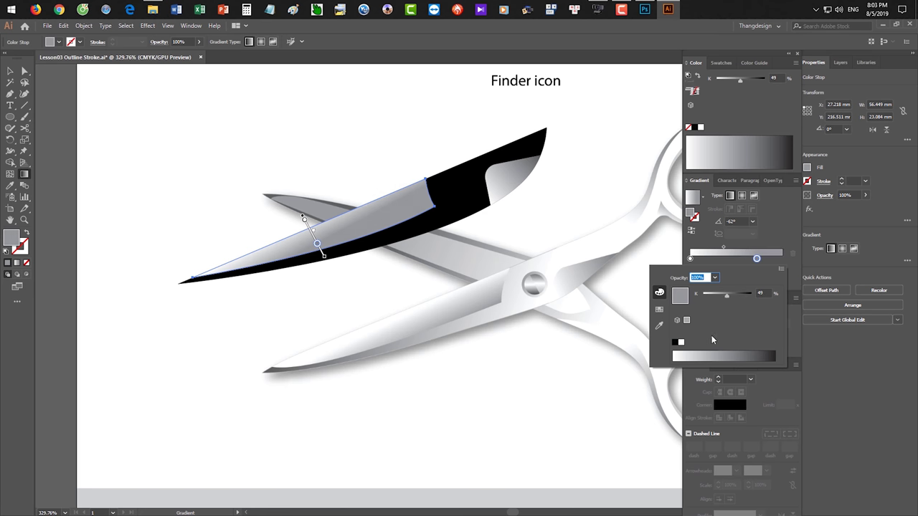
pyautogui.write('v')
pyautogui.press('Escape')
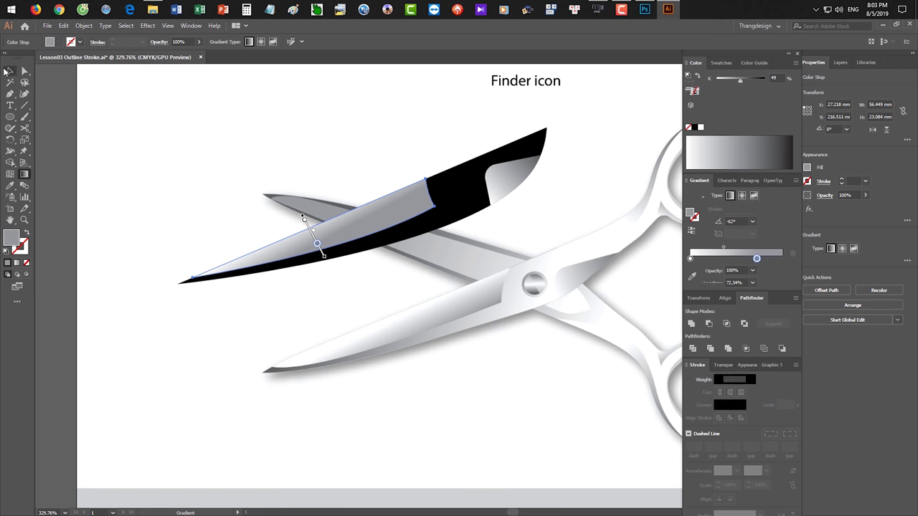
# Switch the artwork to Outline view and send the Illustrator crash report to Adobe
pyautogui.hotkey('ctrl', 'y')
pyautogui.click(483, 284)
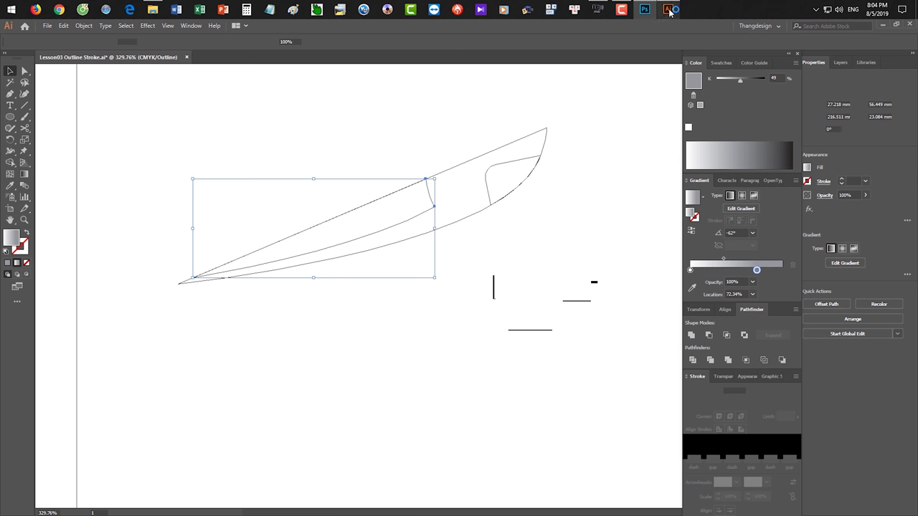
pyautogui.moveTo(629, 12)
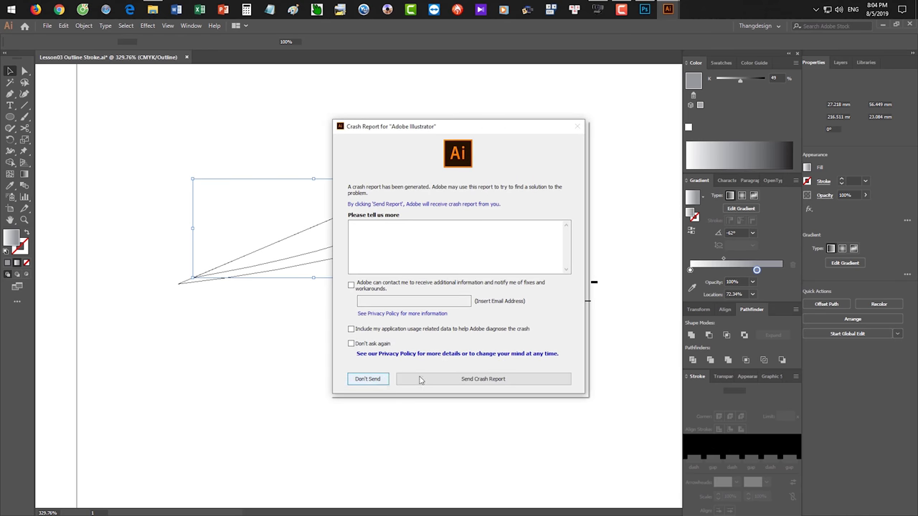
pyautogui.click(446, 381)
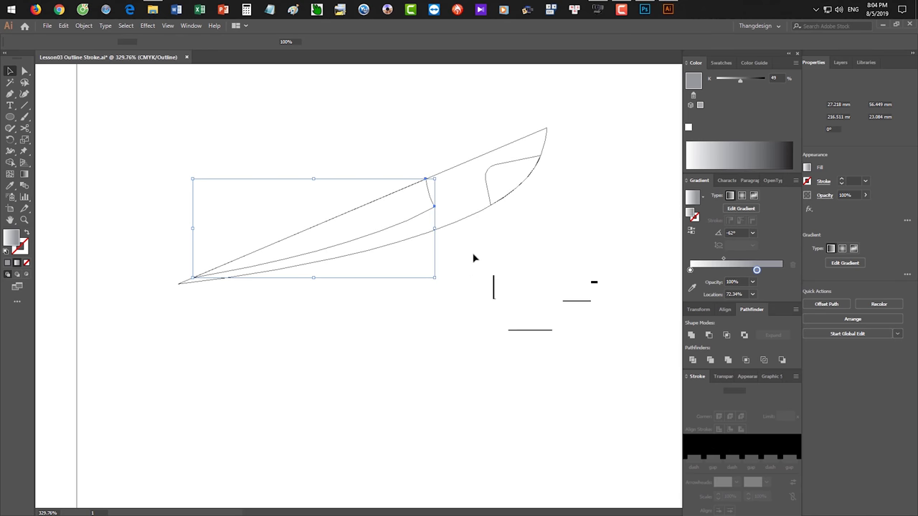
# End the Adobe Photoshop CC 2019 task in Task Manager, check the performance figures and close Task Manager
pyautogui.click(644, 13)
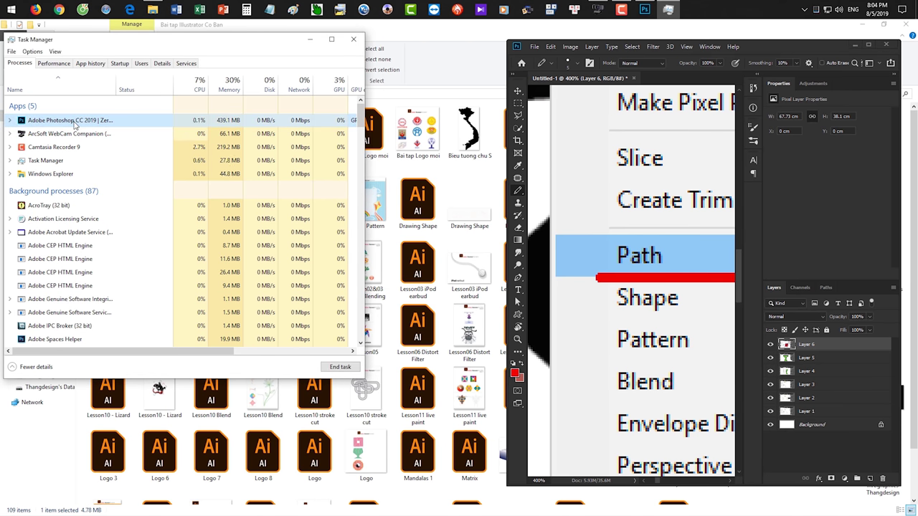
pyautogui.click(339, 367)
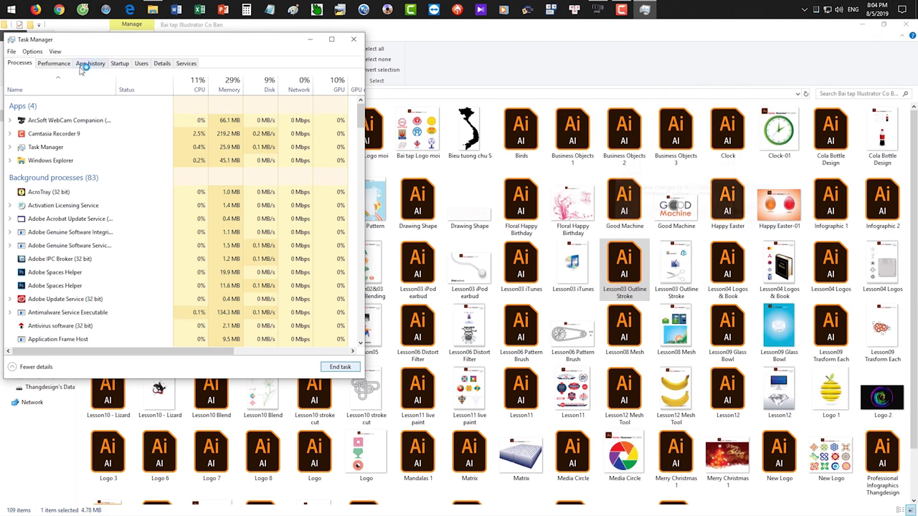
pyautogui.click(58, 63)
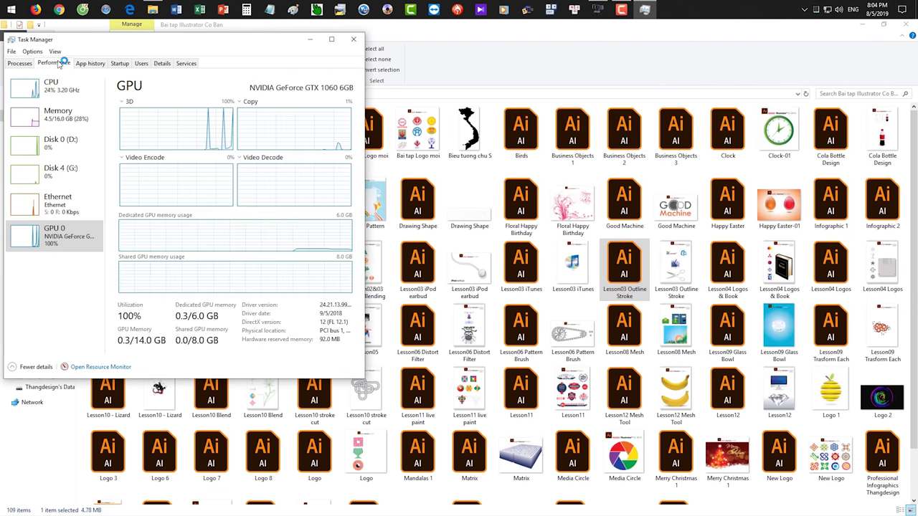
pyautogui.click(354, 39)
# Relaunch Adobe Illustrator from the desktop and switch to the Bai tap Illustrator Co Ban folder in File Explorer
pyautogui.click(866, 29)
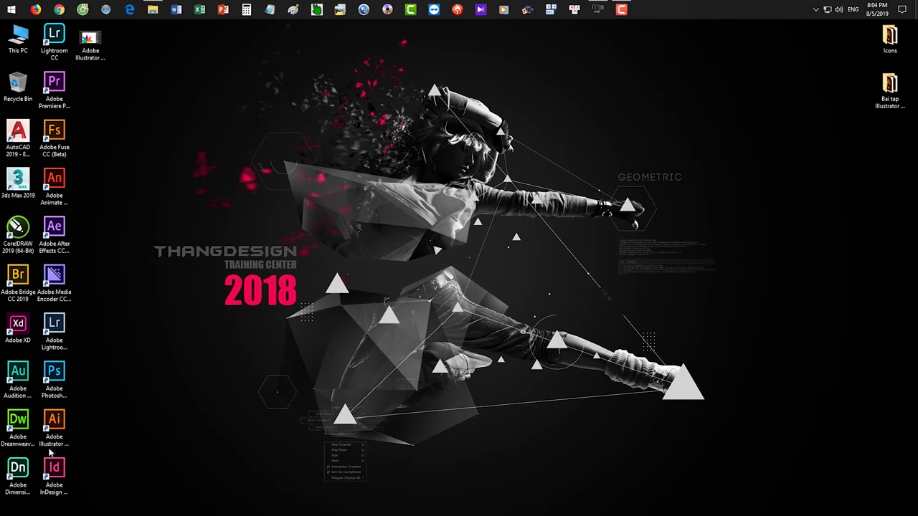
pyautogui.doubleClick(54, 425)
pyautogui.click(155, 10)
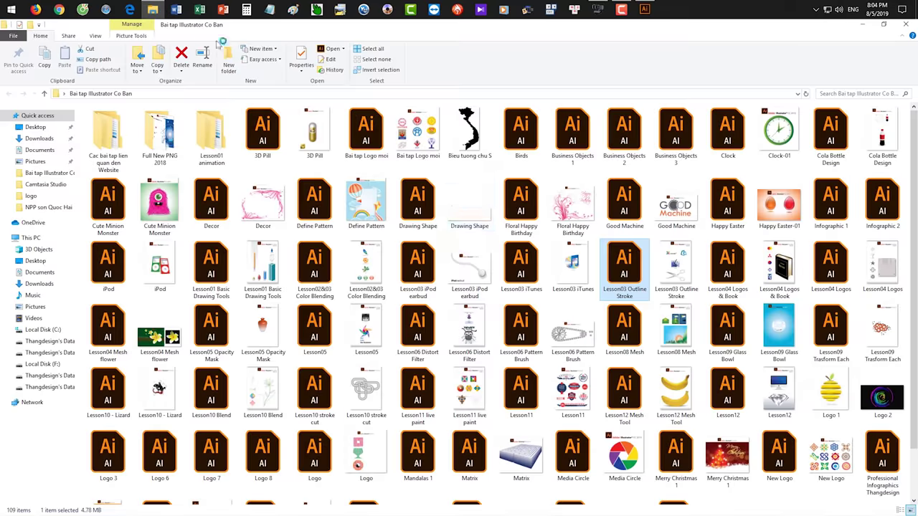
# Examine the scissors in the Lesson03 Outline Stroke reference image and close the viewer
pyautogui.doubleClick(670, 262)
pyautogui.scroll(5, 475, 369)
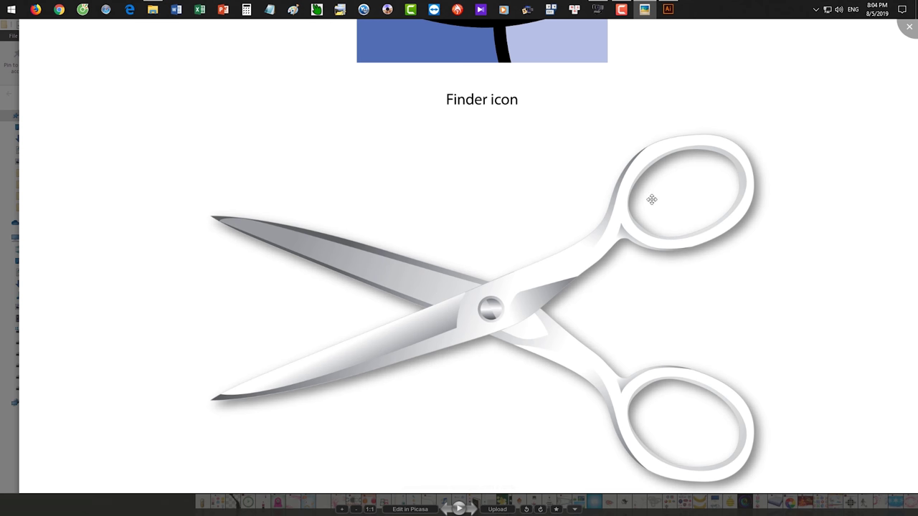
pyautogui.scroll(-3, 666, 211)
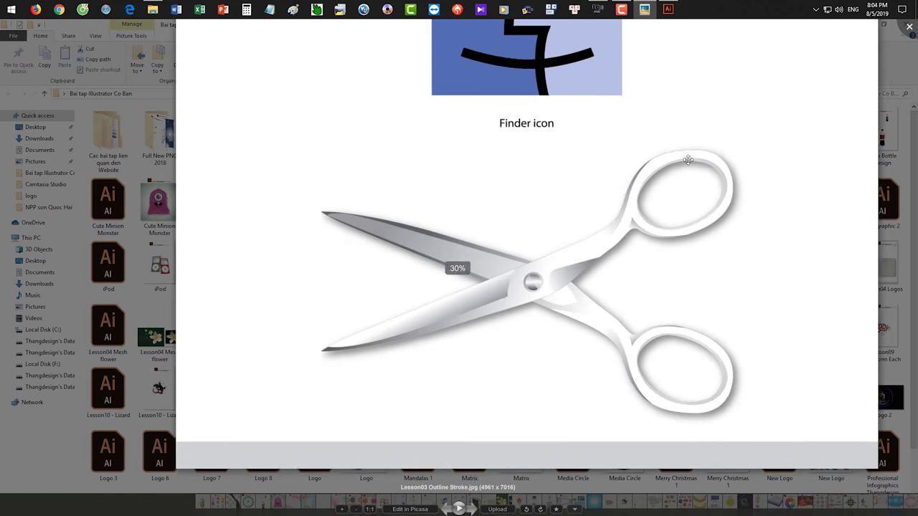
pyautogui.click(764, 110)
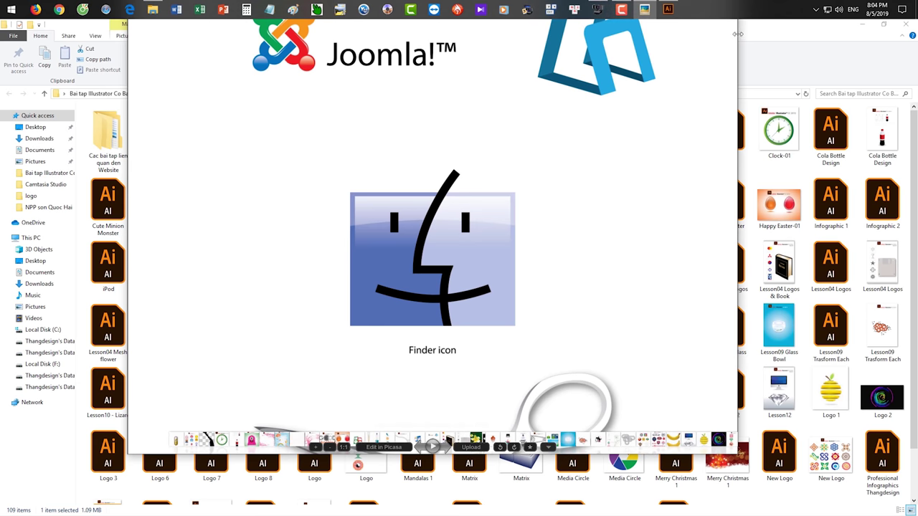
pyautogui.click(726, 26)
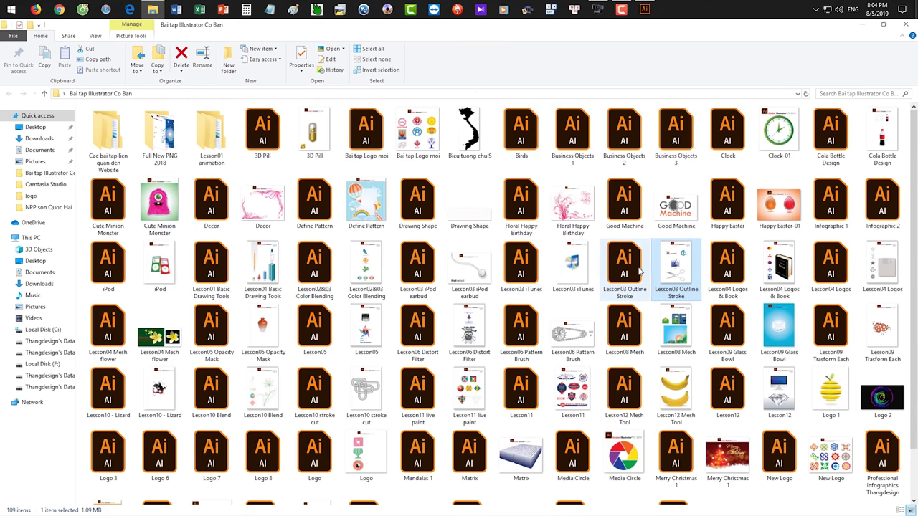
# Open Lesson03 Outline Stroke.ai in Illustrator and close its recovered copy without saving
pyautogui.doubleClick(621, 268)
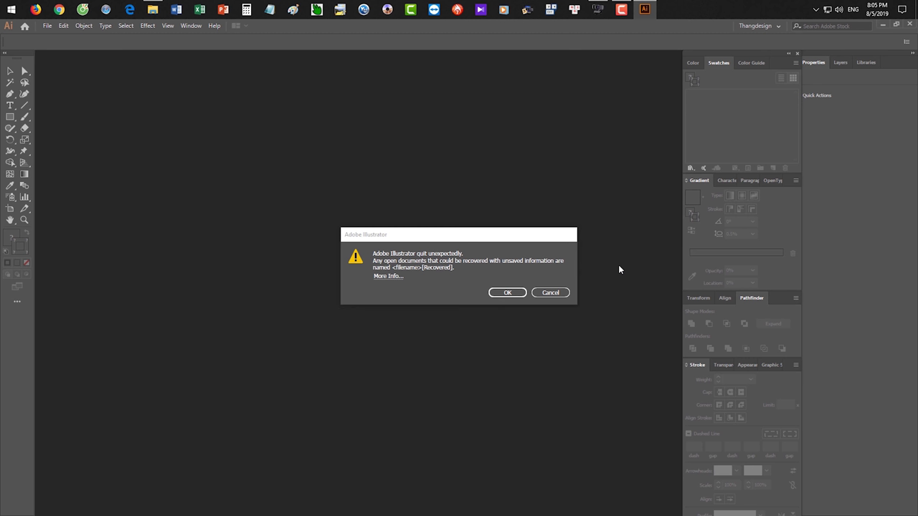
pyautogui.click(513, 293)
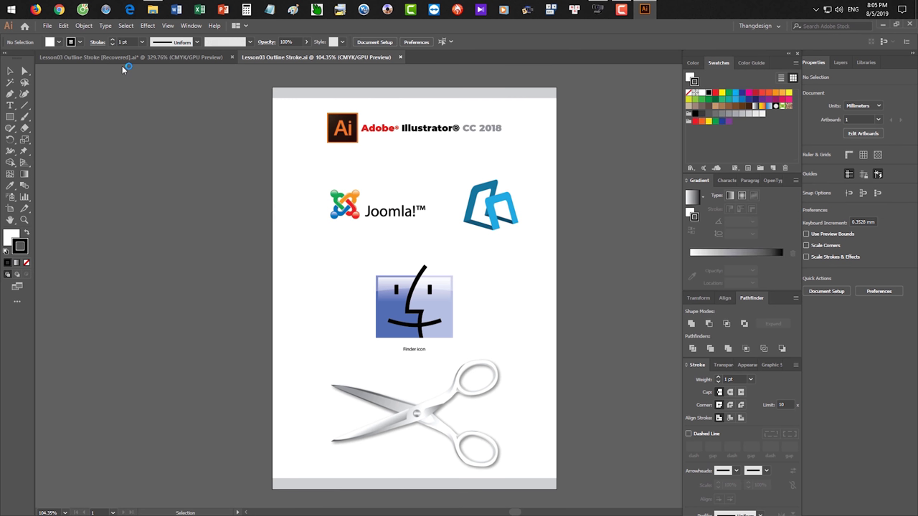
pyautogui.click(231, 57)
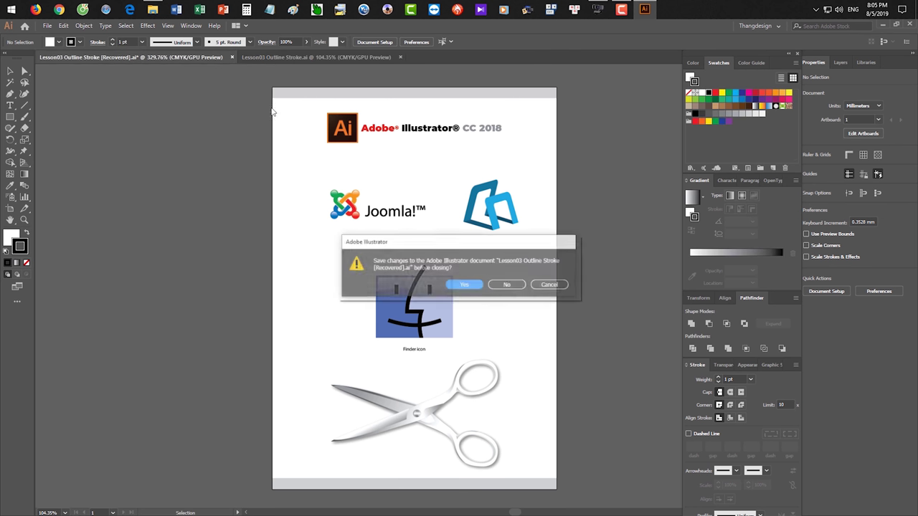
pyautogui.click(506, 288)
# Examine the corners and folded sides of the blue double-frame logo up close
pyautogui.moveTo(456, 173); pyautogui.dragTo(622, 316)
pyautogui.moveTo(524, 322); pyautogui.dragTo(406, 318)
pyautogui.moveTo(416, 282); pyautogui.dragTo(503, 327)
pyautogui.moveTo(476, 327); pyautogui.dragTo(414, 325)
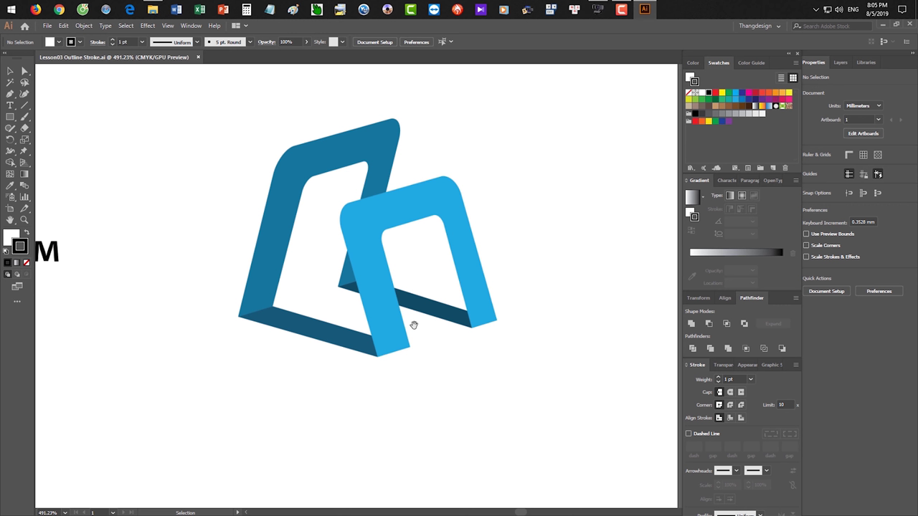
pyautogui.moveTo(361, 303); pyautogui.dragTo(398, 347)
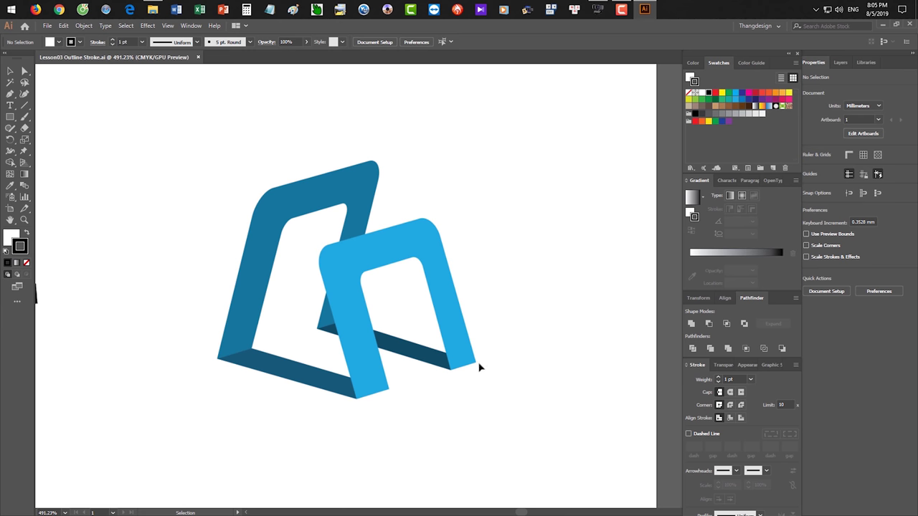
pyautogui.moveTo(475, 316); pyautogui.dragTo(473, 322)
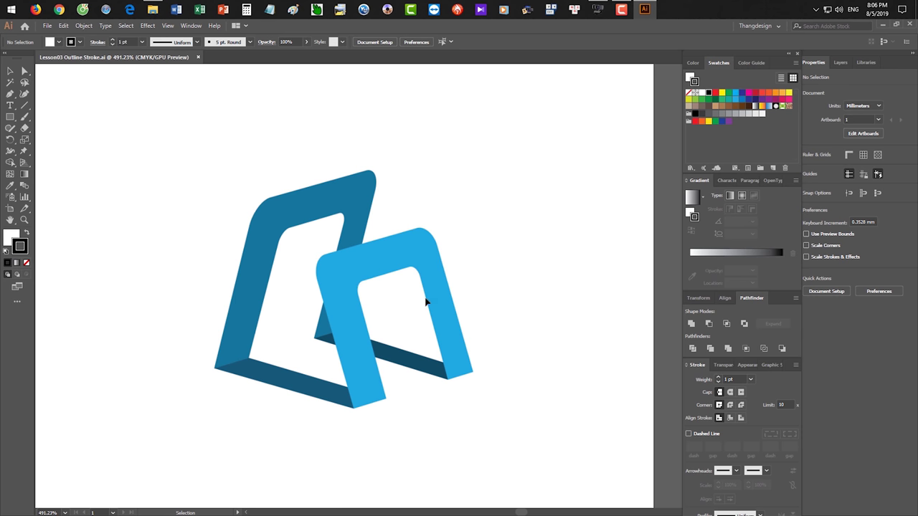
# Examine the shape and metallic shading of the whole scissors illustration below the Finder icon
pyautogui.moveTo(397, 273); pyautogui.dragTo(506, 200)
pyautogui.moveTo(376, 339); pyautogui.dragTo(371, 180)
pyautogui.moveTo(373, 307); pyautogui.dragTo(371, 180)
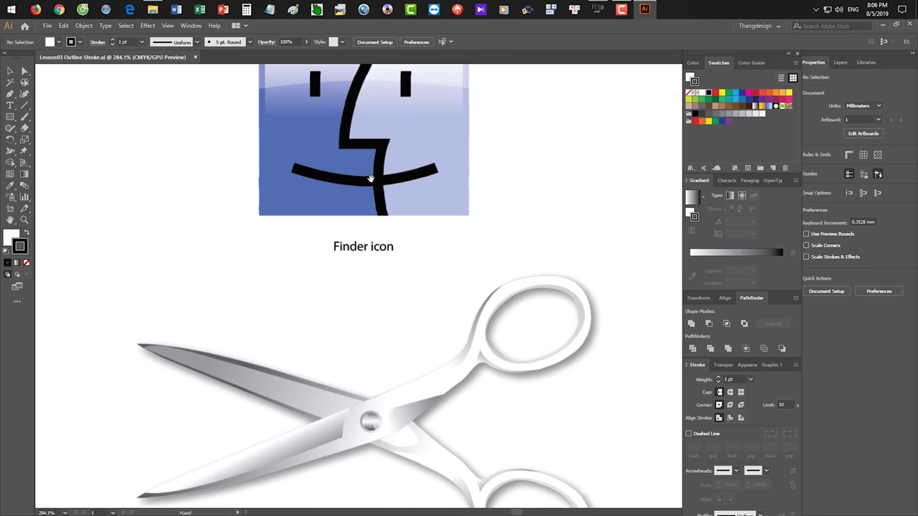
pyautogui.moveTo(378, 366); pyautogui.dragTo(348, 220)
pyautogui.scroll(1, 349, 221)
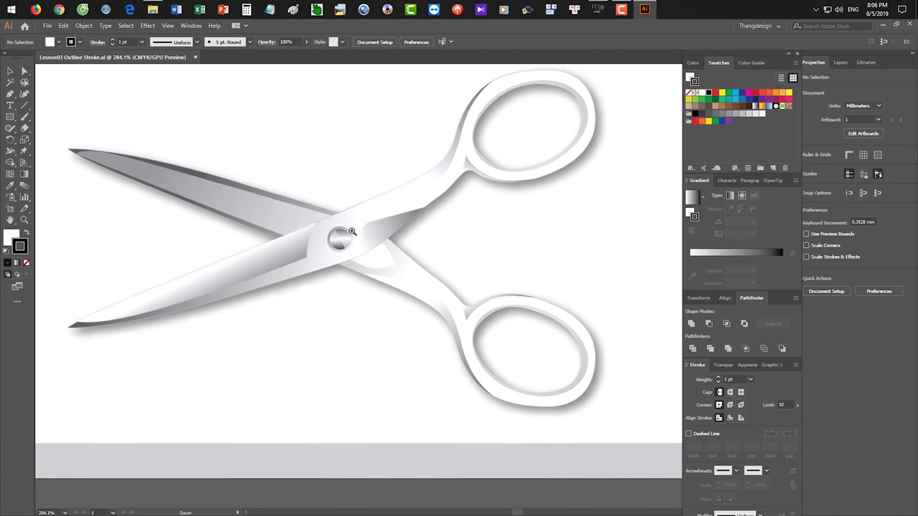
pyautogui.scroll(2, 486, 250)
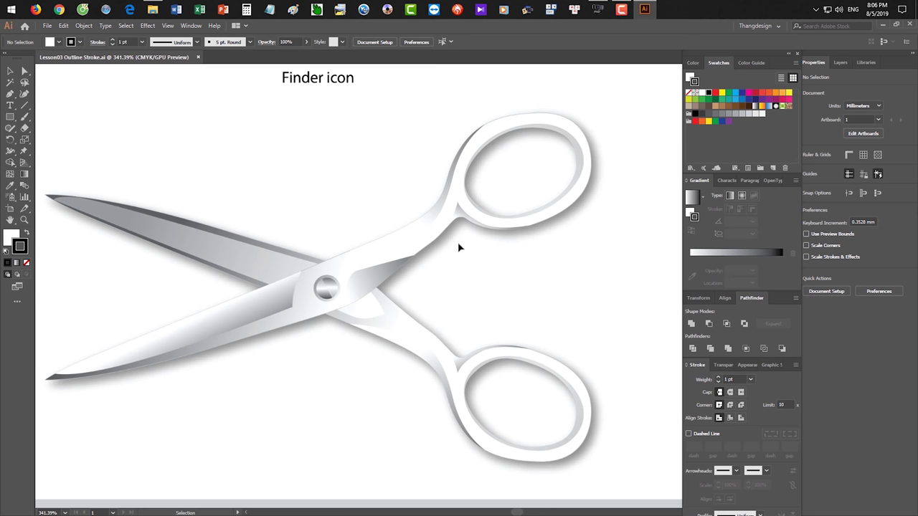
# Return to a close view of the blue double-frame logo to study its construction
pyautogui.moveTo(554, 341); pyautogui.dragTo(459, 342)
pyautogui.moveTo(525, 256); pyautogui.dragTo(452, 427)
pyautogui.moveTo(502, 270); pyautogui.dragTo(406, 270)
pyautogui.moveTo(443, 219); pyautogui.dragTo(426, 251)
pyautogui.moveTo(417, 178); pyautogui.dragTo(491, 250)
pyautogui.moveTo(492, 249); pyautogui.dragTo(387, 293)
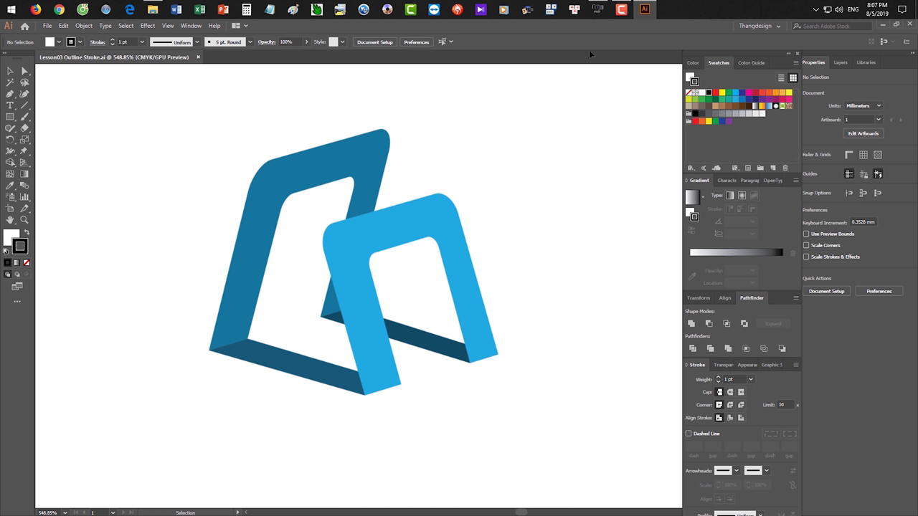
# Switch to ArcSoft WebCam Companion, close it and return to the Illustrator document
pyautogui.click(598, 9)
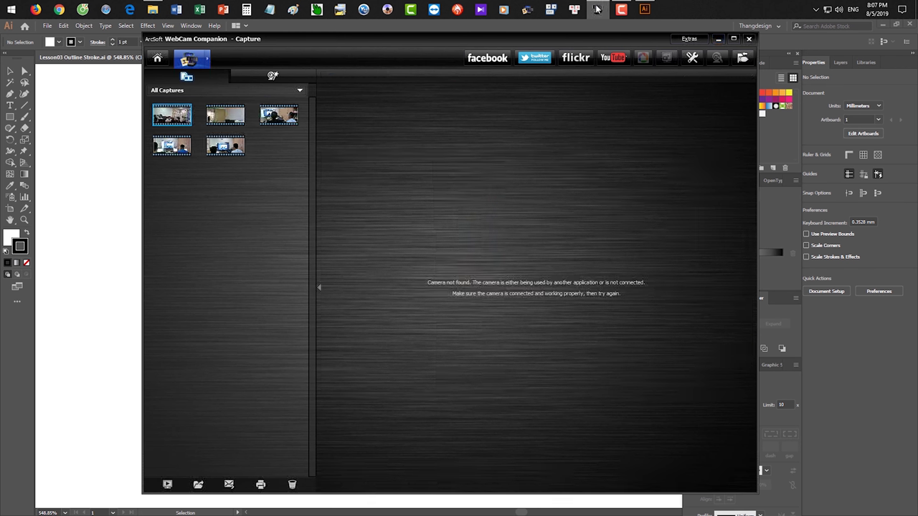
pyautogui.click(598, 9)
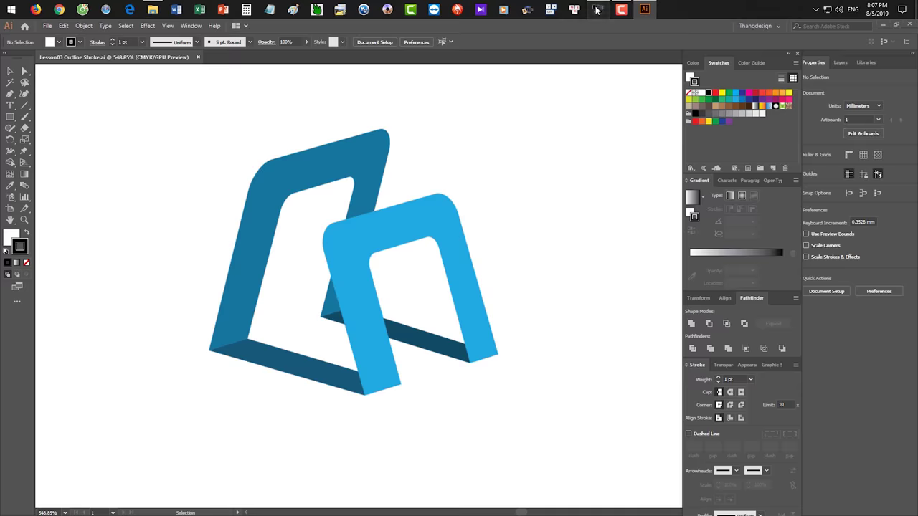
pyautogui.click(598, 9)
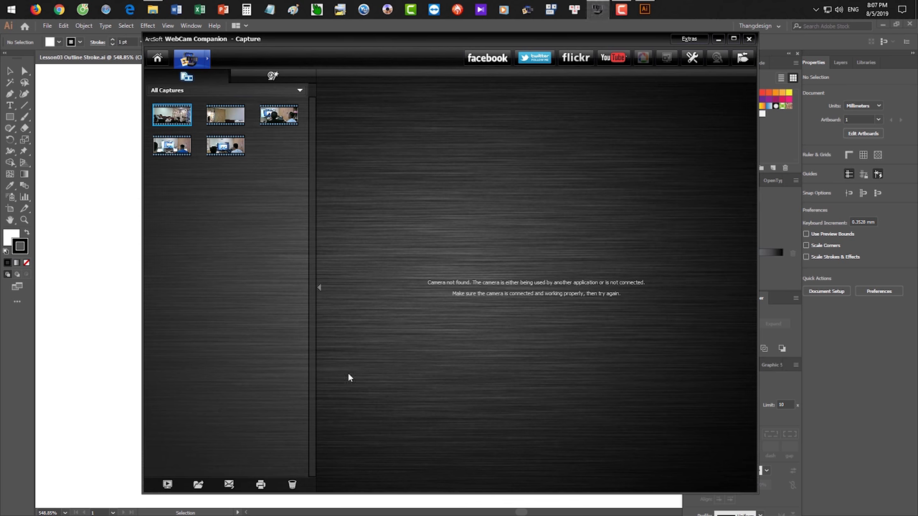
pyautogui.click(749, 39)
pyautogui.click(597, 10)
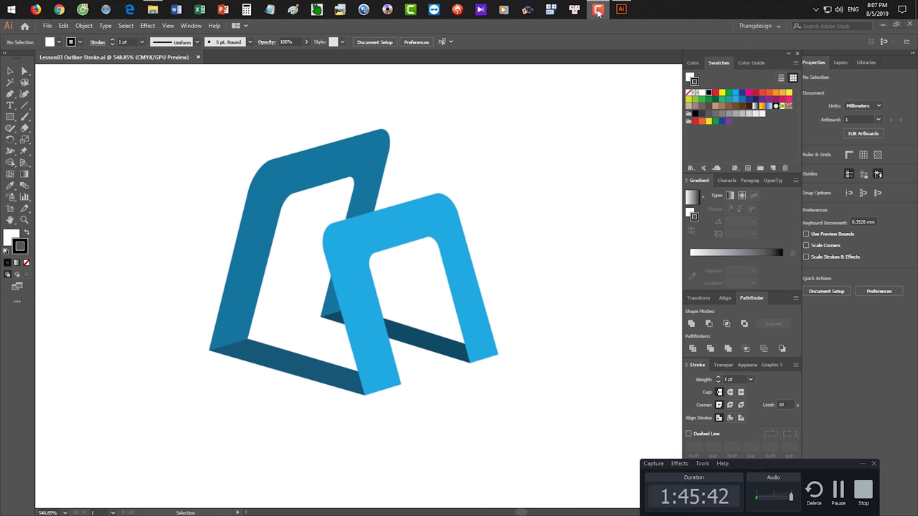
pyautogui.click(597, 10)
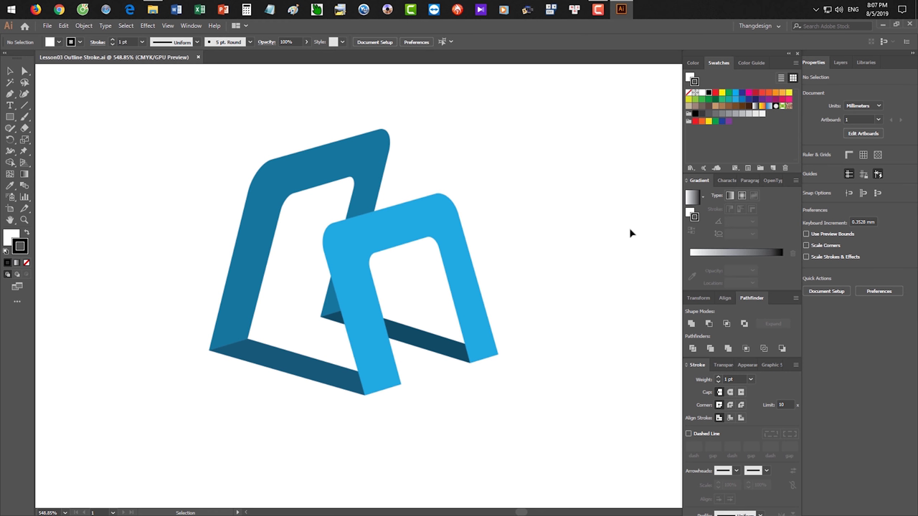
# Examine the blue double-frame logo at several magnifications to study the shape of its frames
pyautogui.moveTo(482, 124); pyautogui.dragTo(621, 256)
pyautogui.rightClick(578, 206)
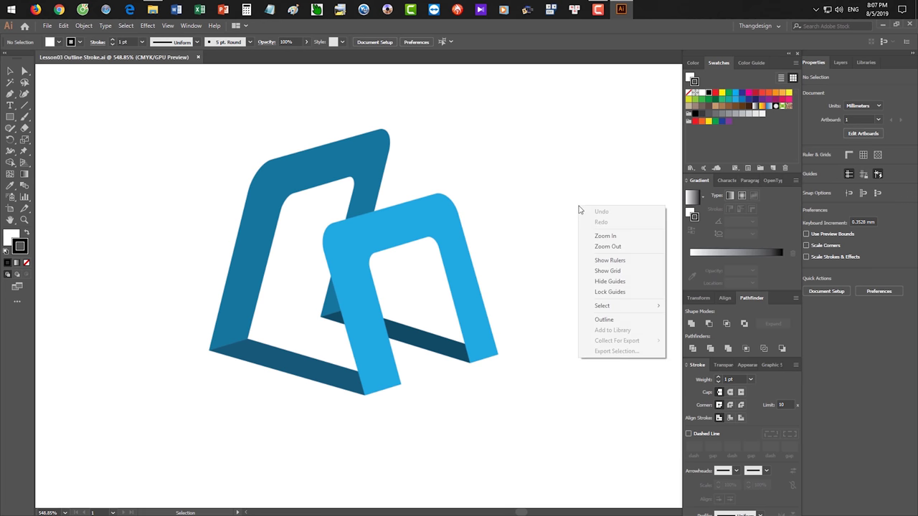
pyautogui.click(547, 226)
pyautogui.rightClick(527, 217)
pyautogui.click(542, 244)
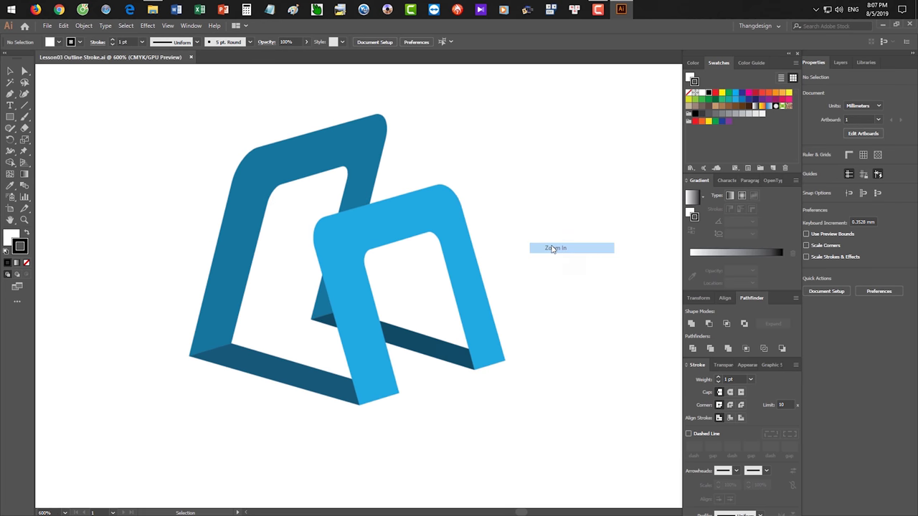
pyautogui.rightClick(541, 242)
pyautogui.click(561, 278)
pyautogui.rightClick(559, 260)
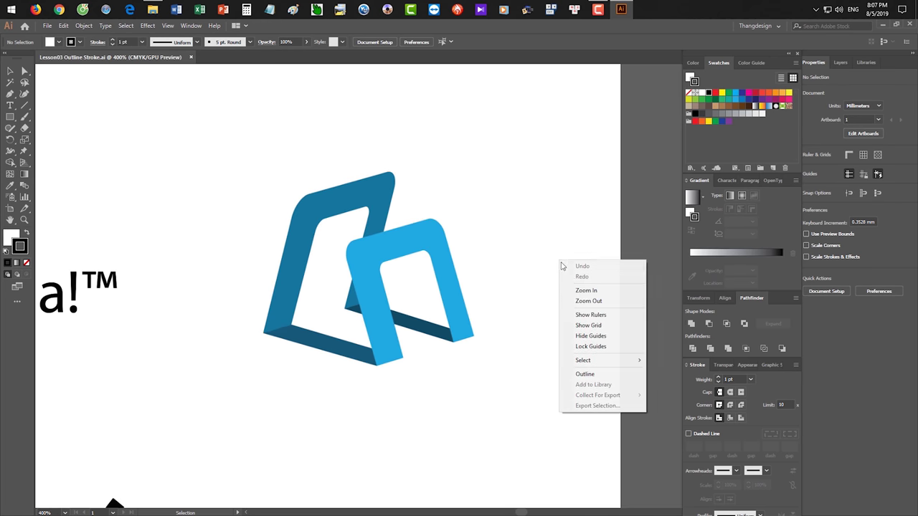
pyautogui.click(585, 292)
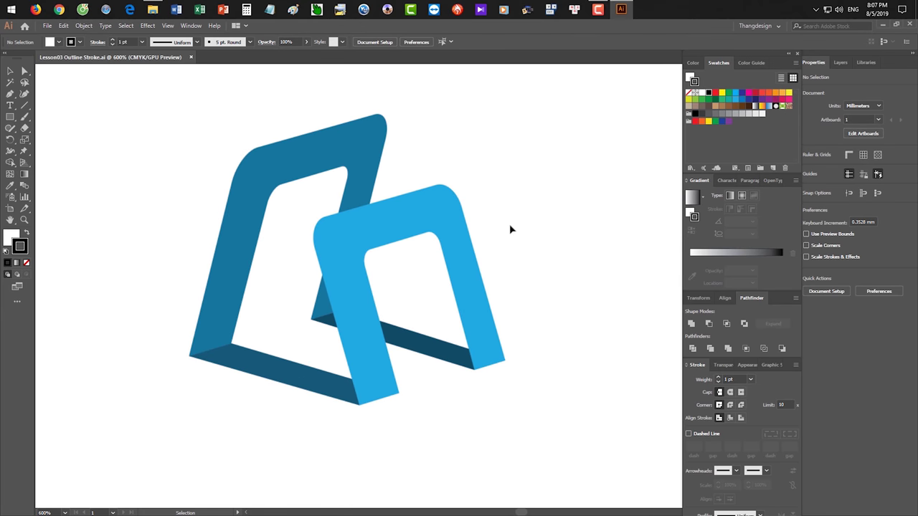
pyautogui.scroll(2, 511, 228)
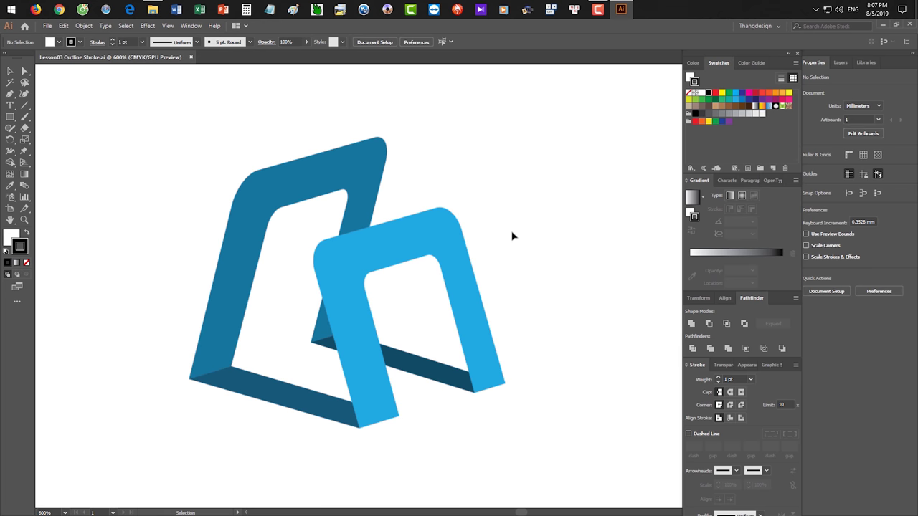
# Draw a square-cornered rectangle about 20 mm wide and 27 mm high in the empty space beside the blue logo
pyautogui.moveTo(537, 252); pyautogui.dragTo(405, 224)
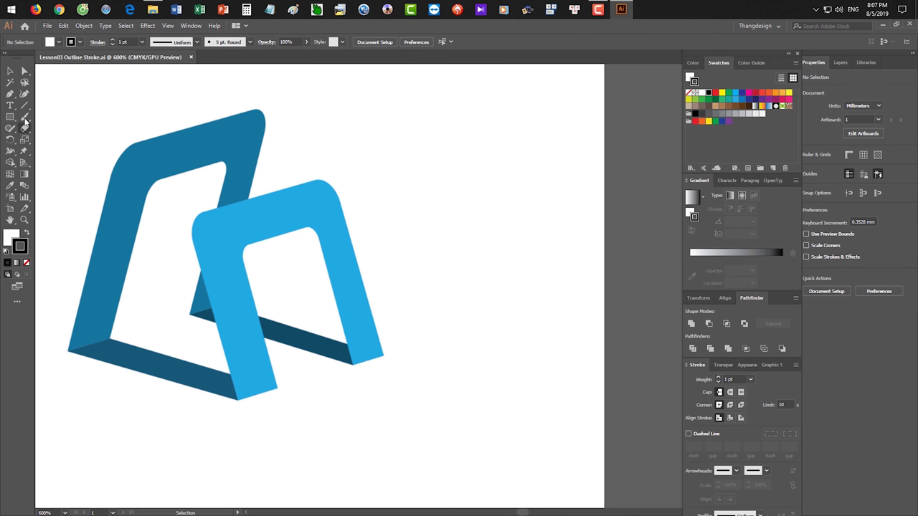
pyautogui.moveTo(10, 116); pyautogui.dragTo(42, 129)
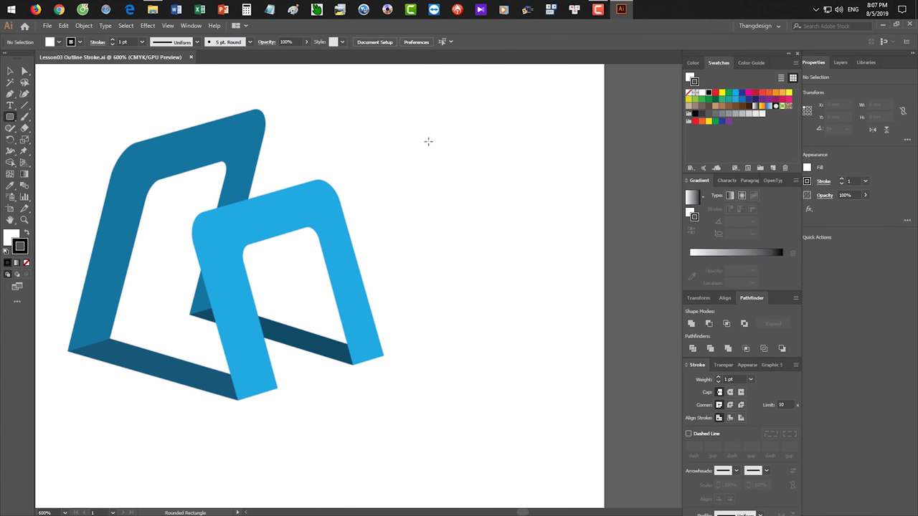
pyautogui.moveTo(468, 156); pyautogui.dragTo(564, 310)
pyautogui.press('Left')
pyautogui.moveTo(565, 313); pyautogui.dragTo(565, 330)
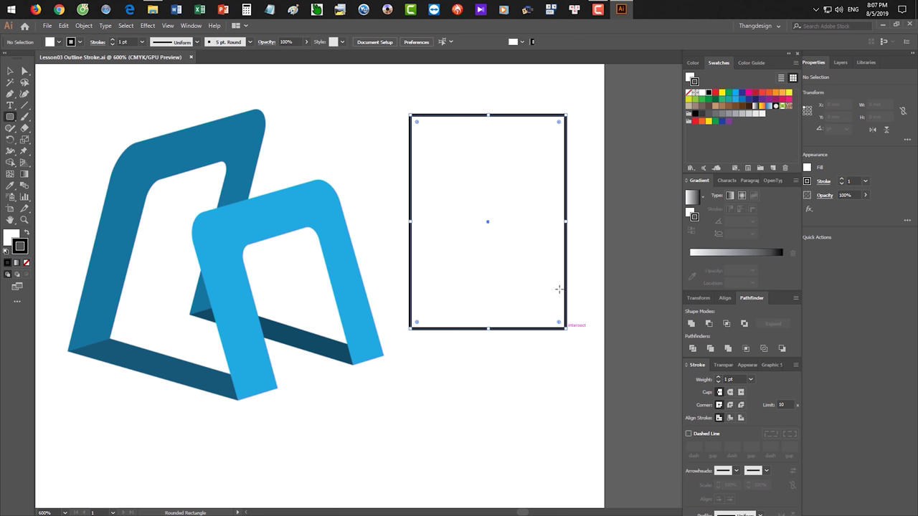
# Round only the two upper corners of the new rectangle to a 3.5 mm radius
pyautogui.press('a')
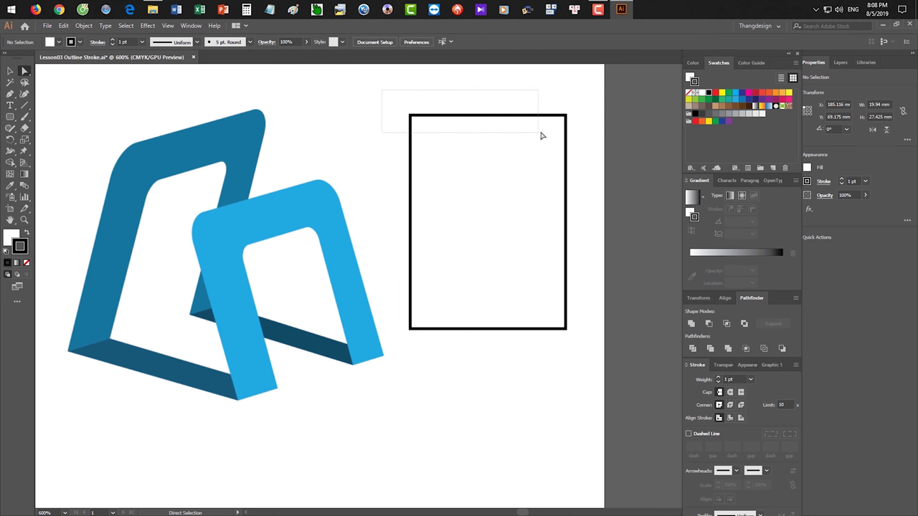
pyautogui.click(558, 124)
pyautogui.moveTo(558, 125); pyautogui.dragTo(564, 169)
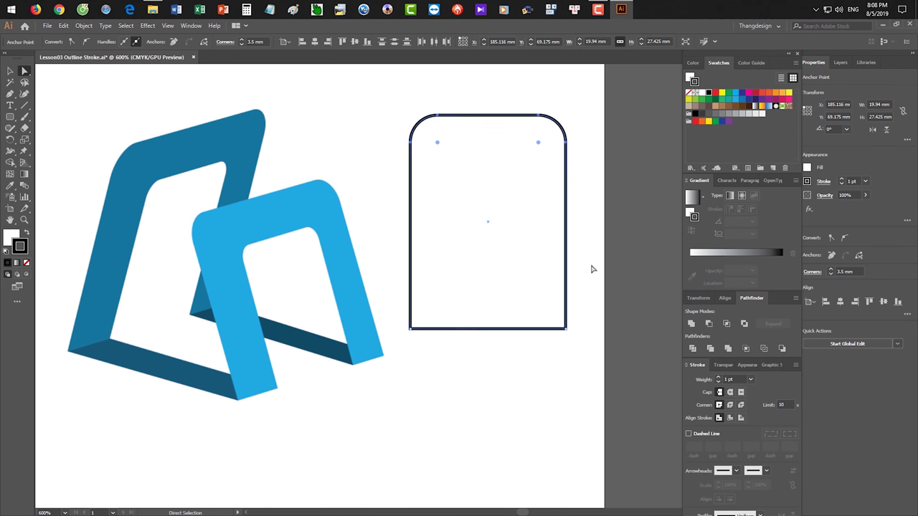
pyautogui.press('v')
pyautogui.click(604, 310)
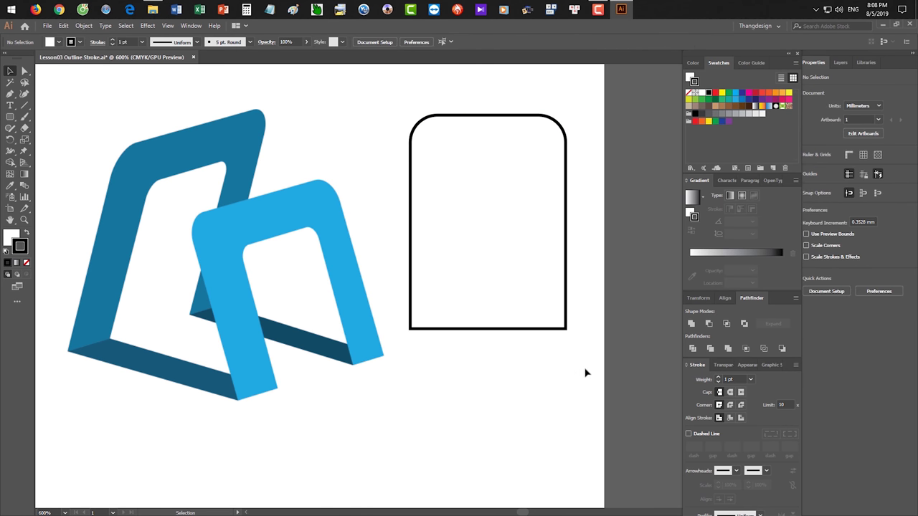
# Create an inner copy of the rounded rectangle about 14 mm wide and 23 mm high, centred on the same base line
pyautogui.moveTo(585, 373); pyautogui.dragTo(486, 281)
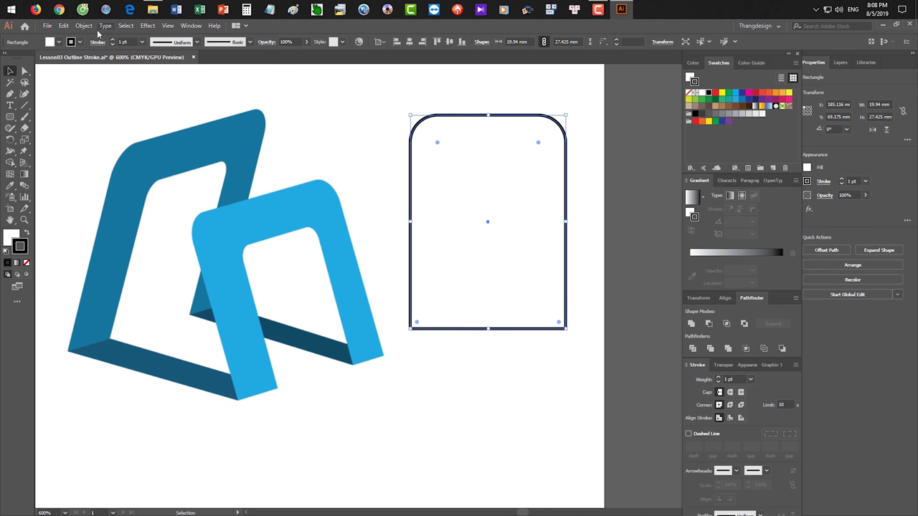
pyautogui.press('a')
pyautogui.press('v')
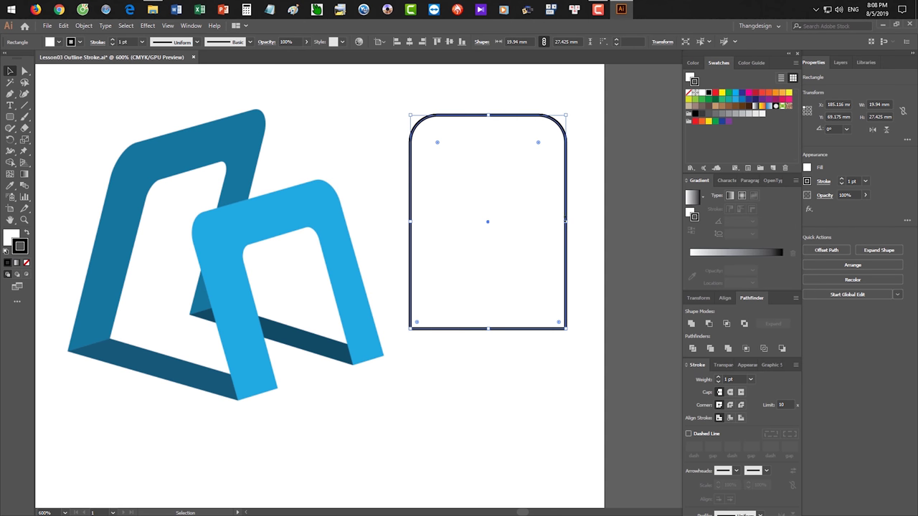
pyautogui.moveTo(566, 223); pyautogui.dragTo(543, 222)
pyautogui.moveTo(487, 116); pyautogui.dragTo(490, 149)
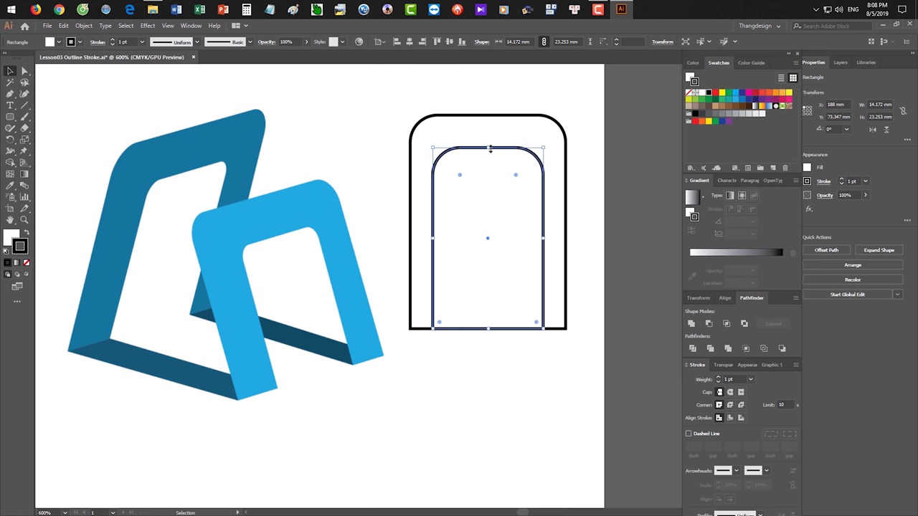
# Remove the fill from both the outer and inner rounded rectangles, keeping their black strokes
pyautogui.click(472, 136)
pyautogui.press('a')
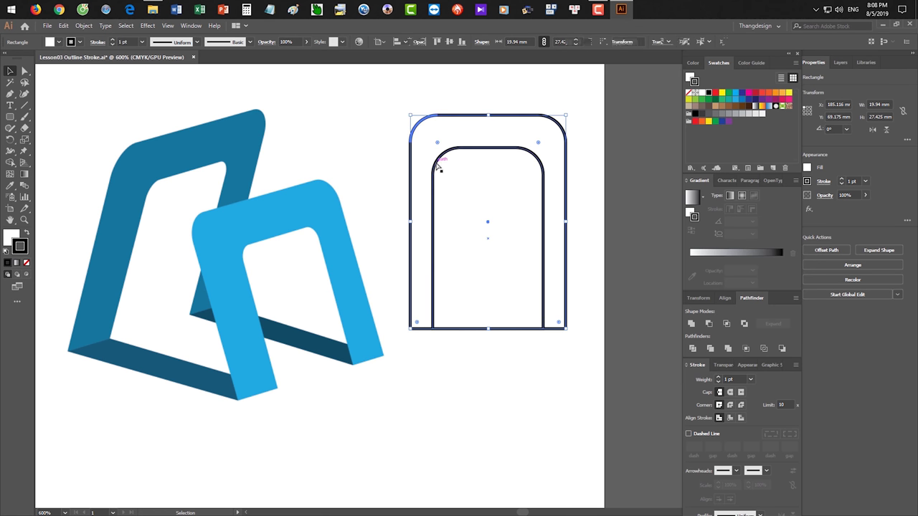
pyautogui.click(436, 172)
pyautogui.click(436, 144)
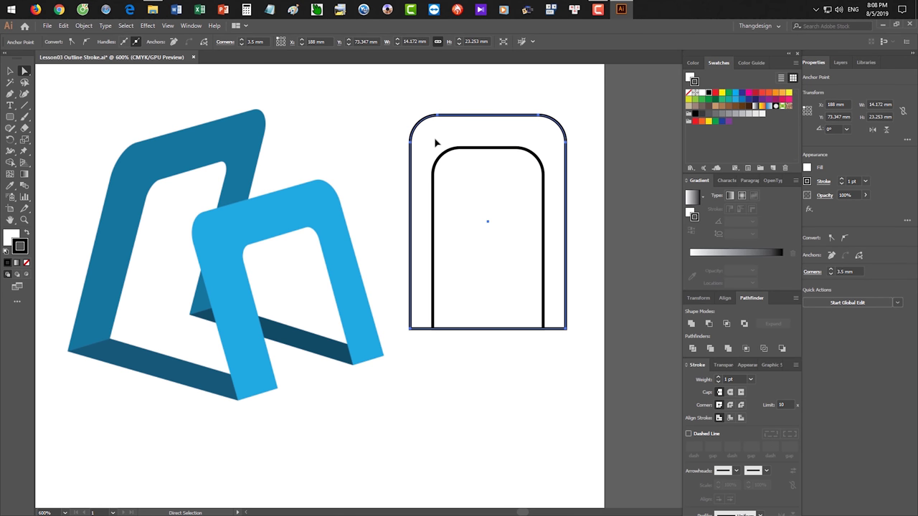
pyautogui.press('v')
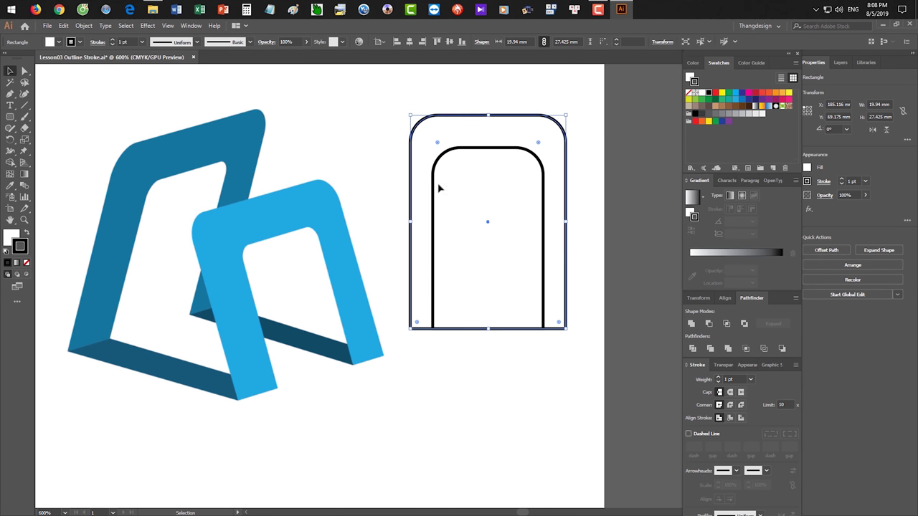
pyautogui.keyDown('shift'); pyautogui.click(544, 260); pyautogui.keyUp('shift')
pyautogui.press('/')
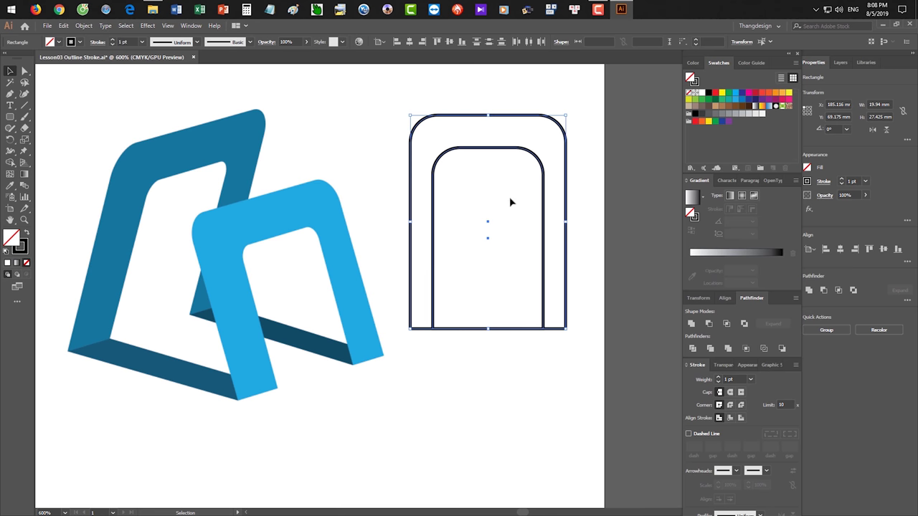
# Reduce the rounding of the inner rectangle's two upper corners so they are tighter than the outer ones
pyautogui.click(518, 143)
pyautogui.press('a')
pyautogui.moveTo(426, 141); pyautogui.dragTo(516, 157)
pyautogui.press('v')
# Try subtracting the inner rounded rectangle from the outer one with Minus Front
pyautogui.click(533, 376)
pyautogui.moveTo(532, 378); pyautogui.dragTo(498, 289)
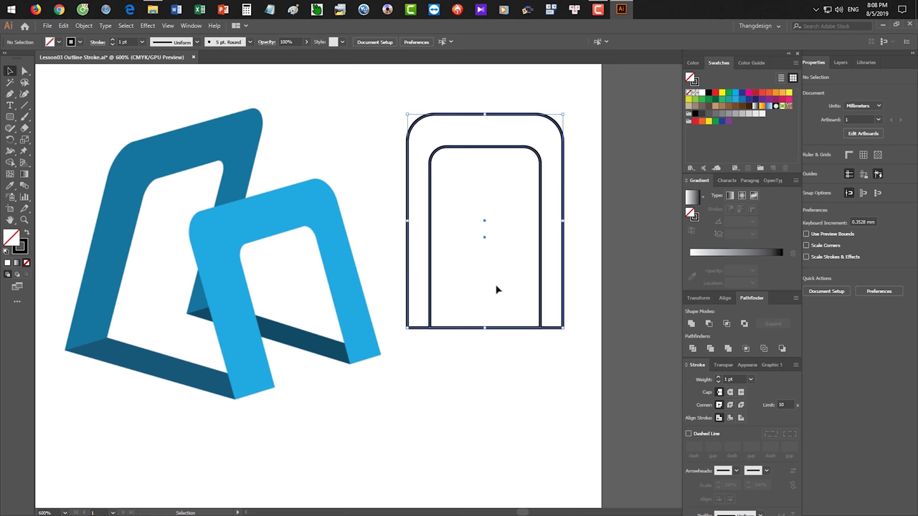
pyautogui.click(708, 324)
pyautogui.click(577, 364)
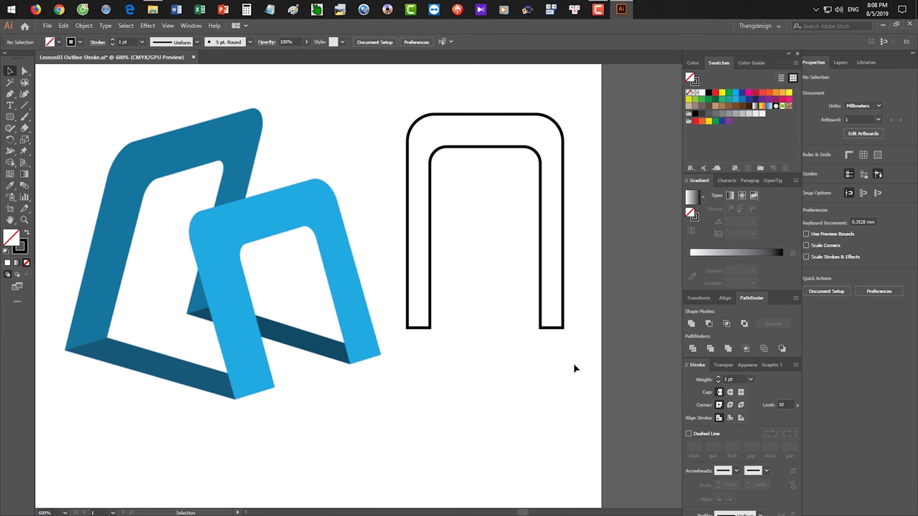
# Undo the subtraction of the inner rectangle from the outer one
pyautogui.scroll(-2, 498, 361)
pyautogui.moveTo(467, 334); pyautogui.dragTo(565, 266)
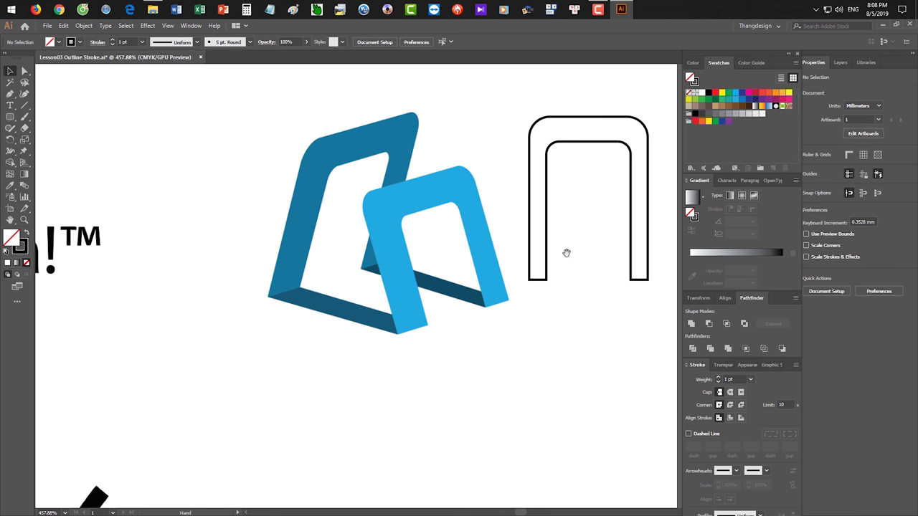
pyautogui.moveTo(548, 164); pyautogui.dragTo(535, 200)
pyautogui.hotkey('ctrl', 'z')
pyautogui.hotkey('ctrl', 'z')
# Narrow the inner rounded rectangle symmetrically to about 11 mm wide and lower its upper edge slightly
pyautogui.click(593, 328)
pyautogui.click(631, 246)
pyautogui.moveTo(631, 211); pyautogui.dragTo(626, 210)
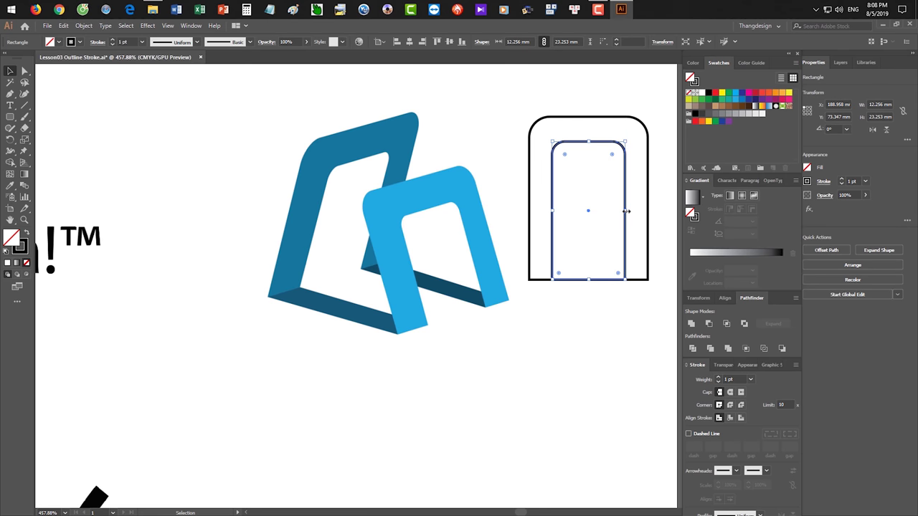
pyautogui.moveTo(626, 210); pyautogui.dragTo(622, 211)
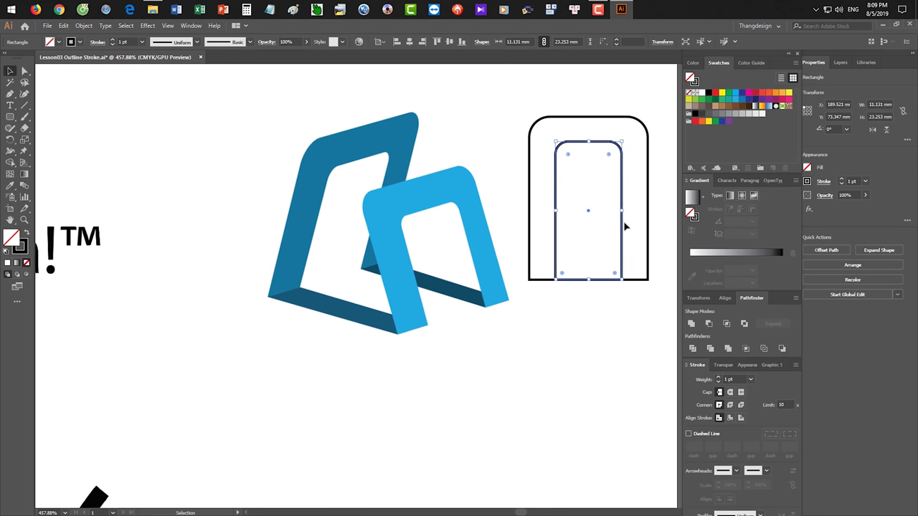
pyautogui.click(609, 341)
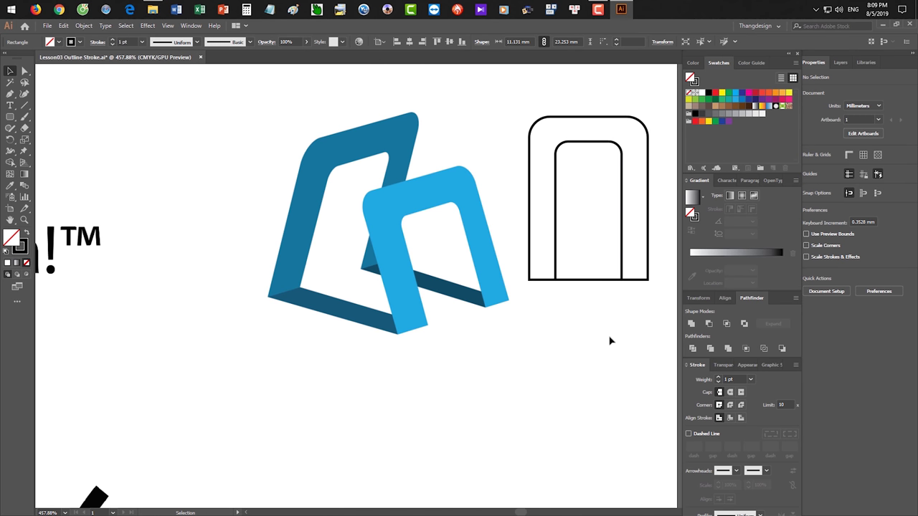
pyautogui.click(596, 143)
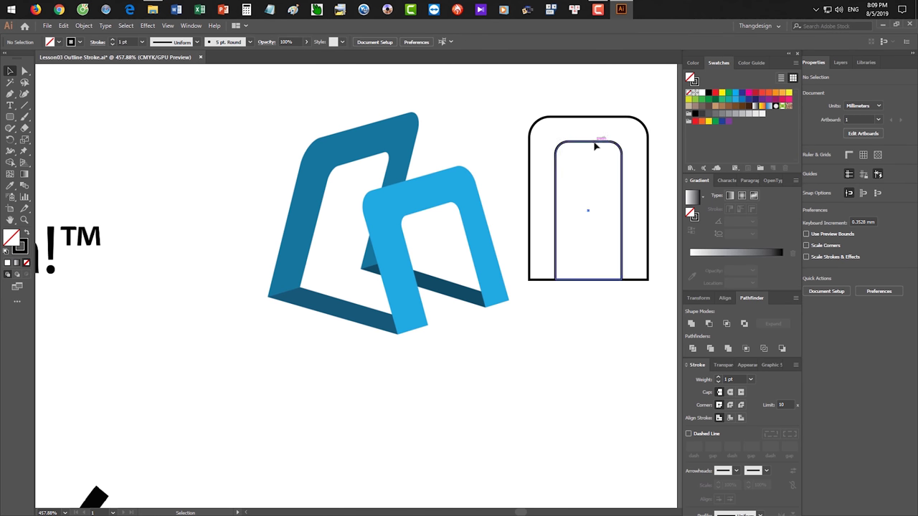
# Subtract the inner rectangle from the outer one and swap fill and stroke to make a solid black arch
pyautogui.moveTo(613, 329); pyautogui.dragTo(519, 195)
pyautogui.click(691, 324)
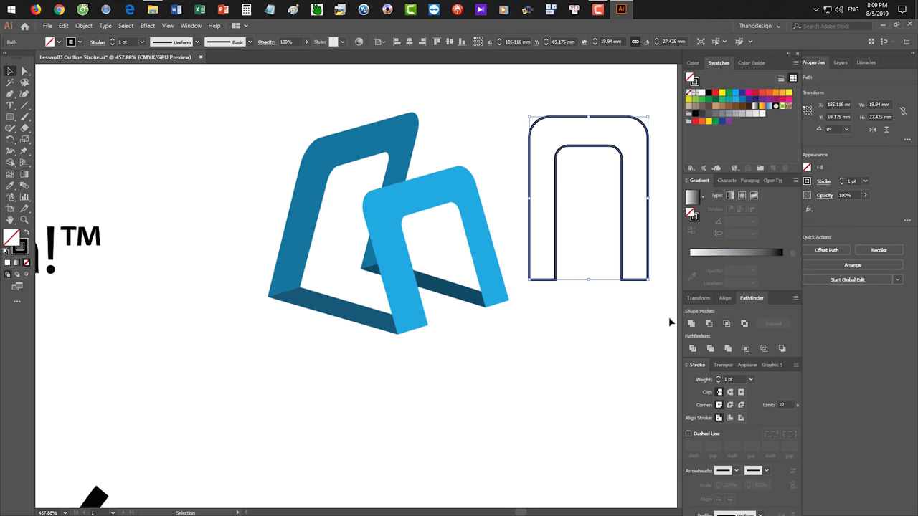
pyautogui.hotkey('shift', 'x')
pyautogui.click(635, 326)
pyautogui.scroll(-1, 578, 317)
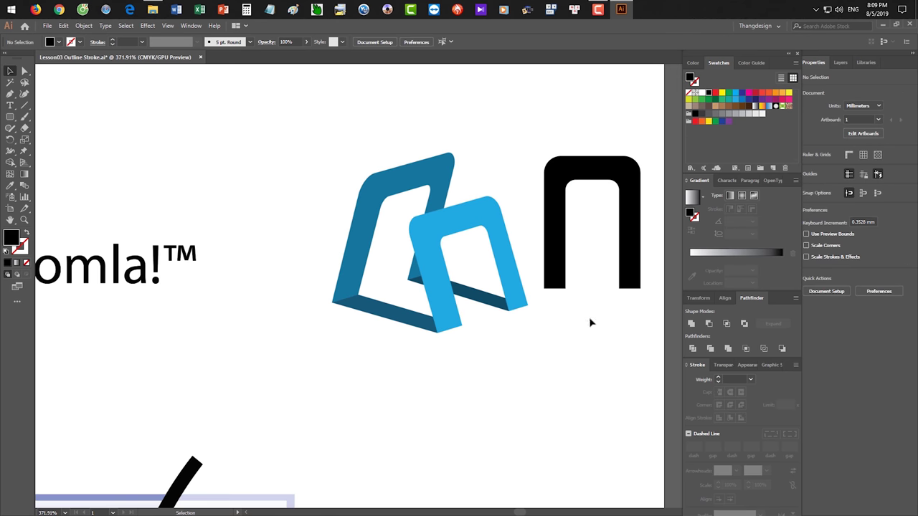
# Move the black arch into the empty area below the blue double-frame logo
pyautogui.moveTo(561, 234); pyautogui.dragTo(525, 332)
pyautogui.moveTo(500, 387); pyautogui.dragTo(558, 278)
pyautogui.moveTo(576, 262); pyautogui.dragTo(513, 346)
pyautogui.scroll(-1, 520, 330)
pyautogui.moveTo(529, 309); pyautogui.dragTo(508, 317)
# Try shearing the black arch in both horizontal directions with the Shear tool, undoing each attempt
pyautogui.moveTo(24, 139); pyautogui.dragTo(52, 156)
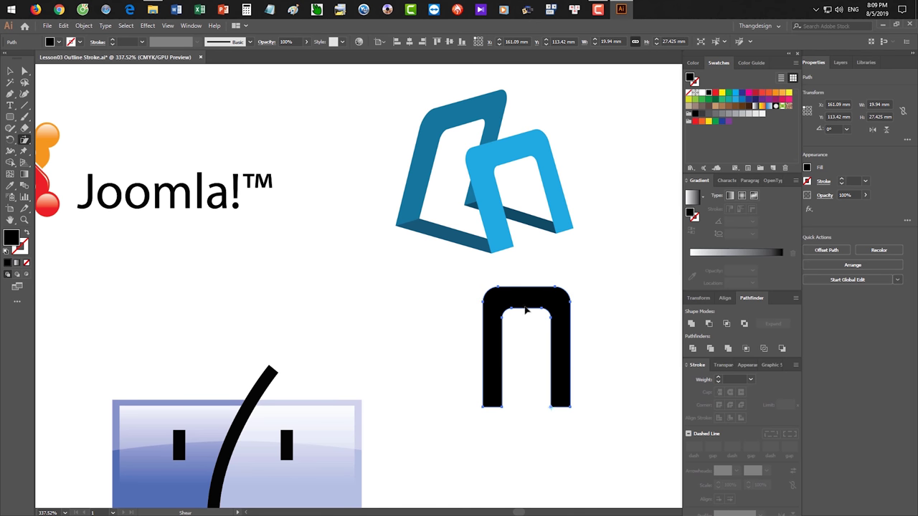
pyautogui.moveTo(528, 293); pyautogui.dragTo(480, 296)
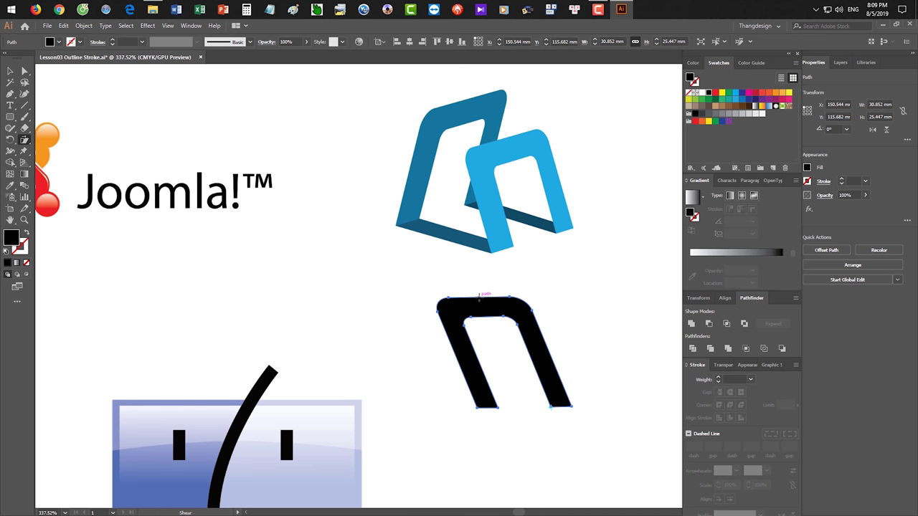
pyautogui.hotkey('ctrl', 'z')
pyautogui.moveTo(522, 291); pyautogui.dragTo(507, 287)
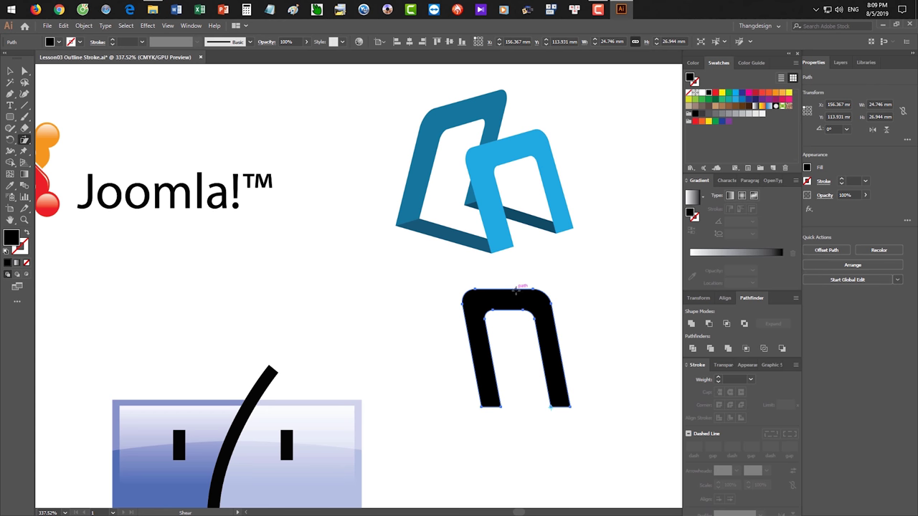
pyautogui.moveTo(517, 289); pyautogui.dragTo(584, 299)
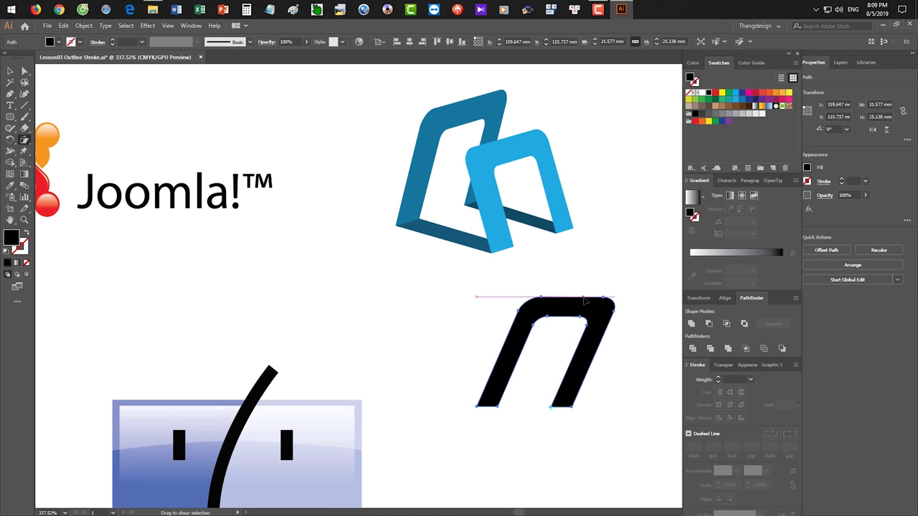
pyautogui.hotkey('ctrl', 'z')
pyautogui.hotkey('ctrl', 'z')
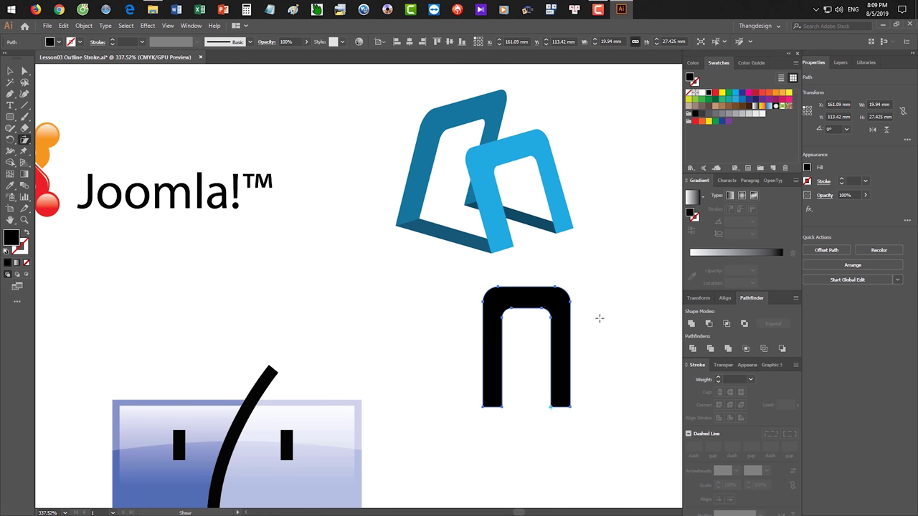
# Duplicate the black arch, placing the copy beside and slightly higher than the original, just below the blue logo
pyautogui.press('v')
pyautogui.click(584, 348)
pyautogui.moveTo(558, 364); pyautogui.dragTo(474, 333)
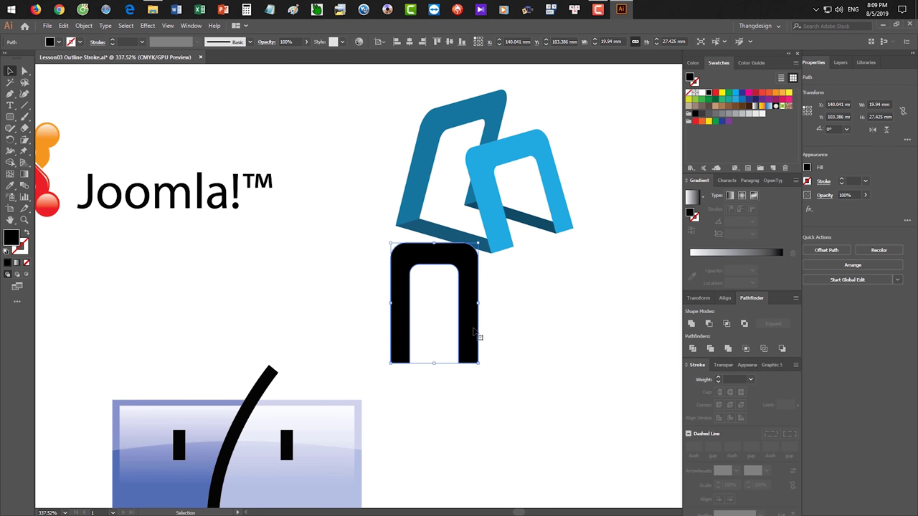
pyautogui.hotkey('ctrl', 'z')
pyautogui.moveTo(561, 350); pyautogui.dragTo(470, 323)
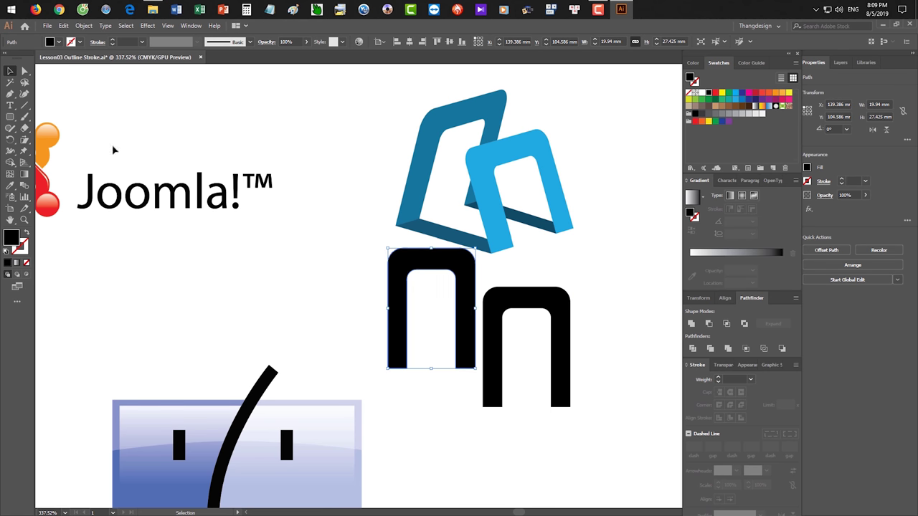
# Shear the upper-left black arch to the right with the Shear tool, pivoting on its lower-left foot
pyautogui.click(23, 139)
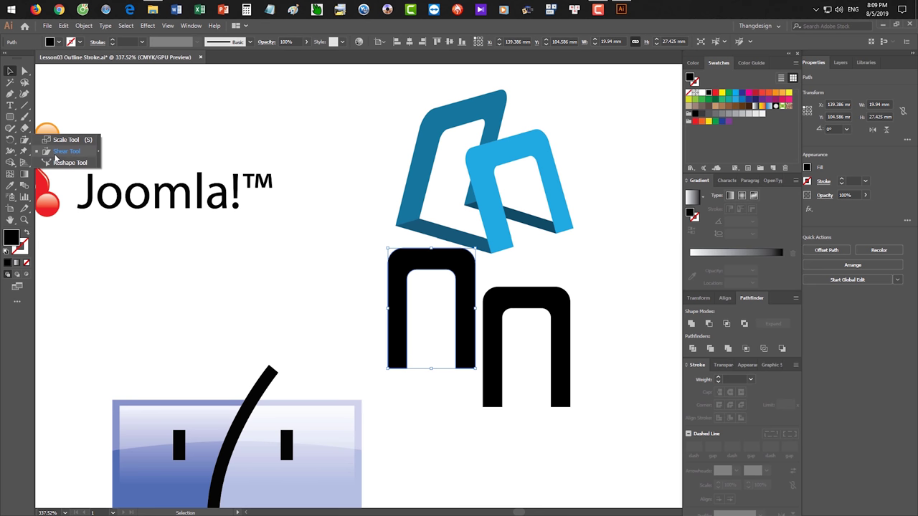
pyautogui.click(59, 152)
pyautogui.click(396, 368)
pyautogui.moveTo(423, 253); pyautogui.dragTo(456, 260)
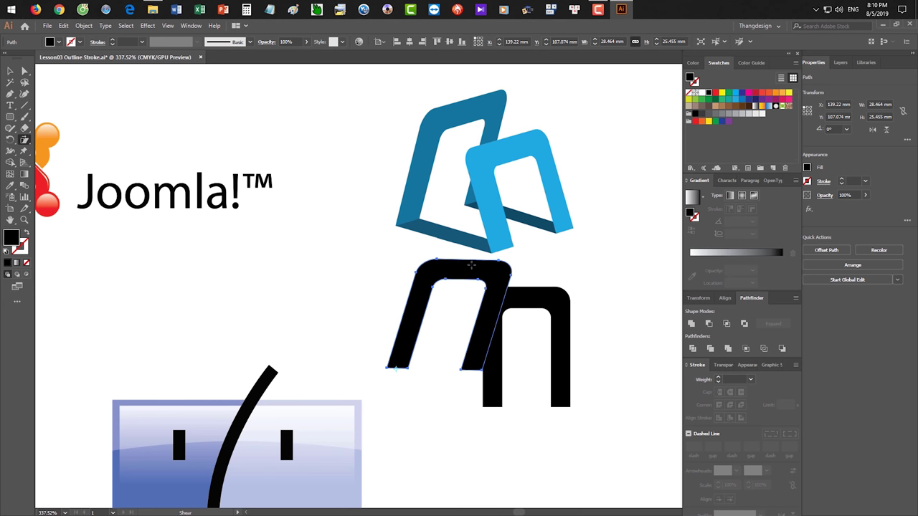
# Shear the lower-right black arch to the left around its right foot so it overlaps the other arch, and deselect it
pyautogui.keyDown('ctrl'); pyautogui.click(560, 391); pyautogui.keyUp('ctrl')
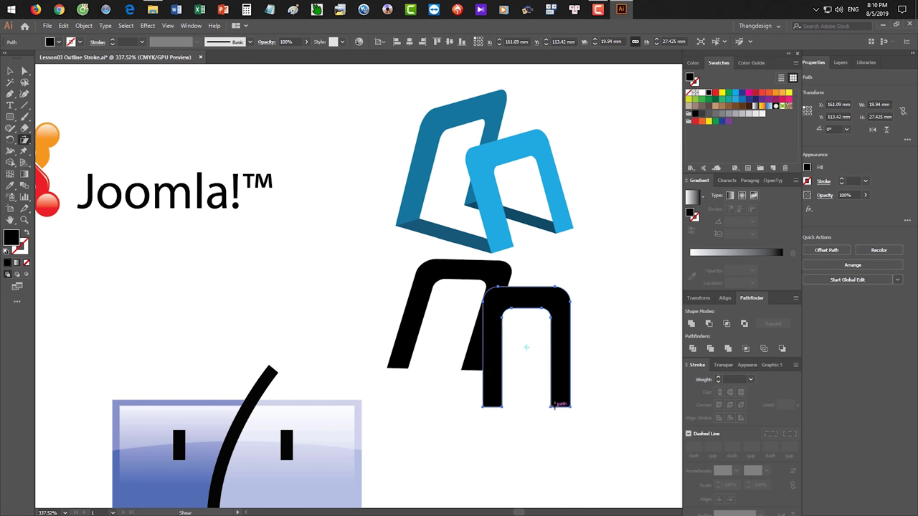
pyautogui.click(551, 407)
pyautogui.moveTo(530, 289); pyautogui.dragTo(476, 300)
pyautogui.press('v')
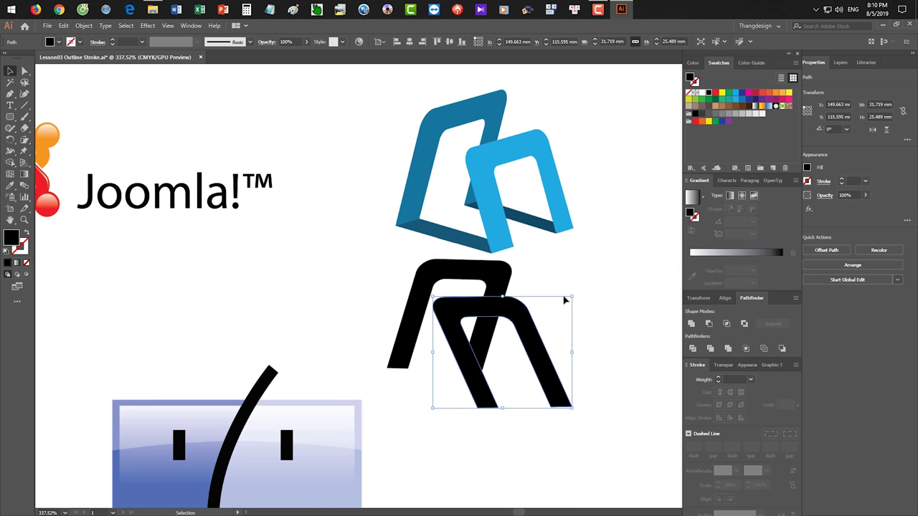
pyautogui.click(582, 289)
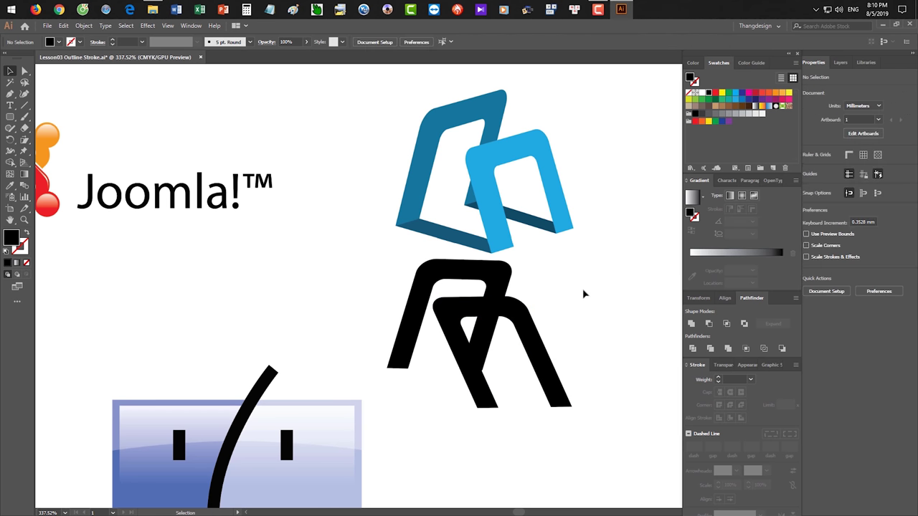
# Shift the back sheared arch slightly down and to the left behind the front arch
pyautogui.moveTo(494, 284); pyautogui.dragTo(487, 288)
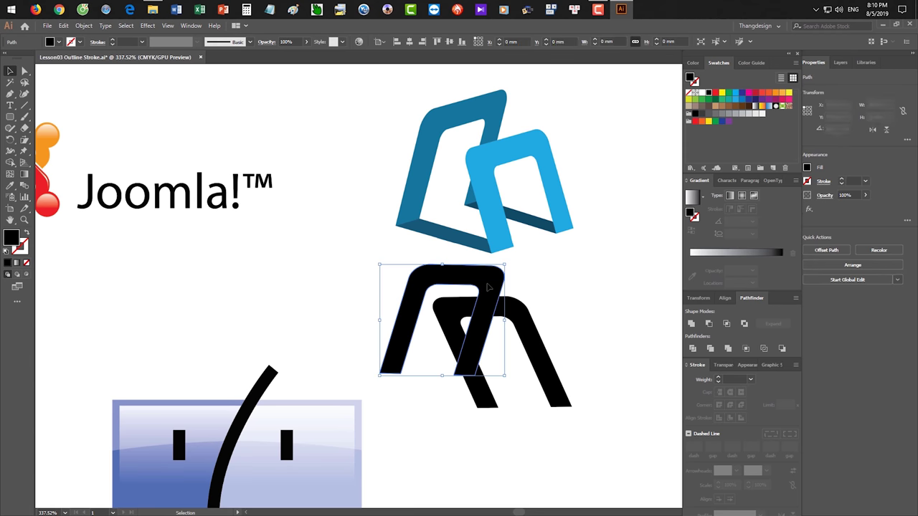
pyautogui.click(536, 281)
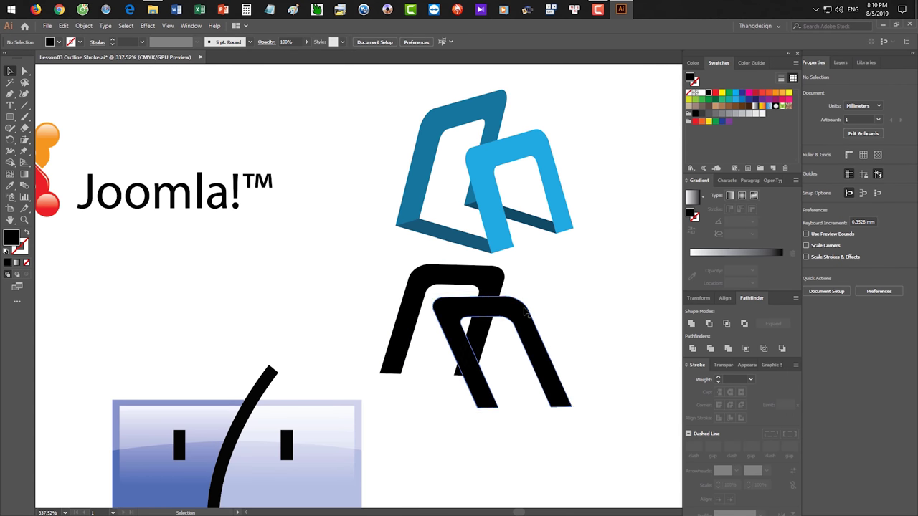
pyautogui.click(524, 308)
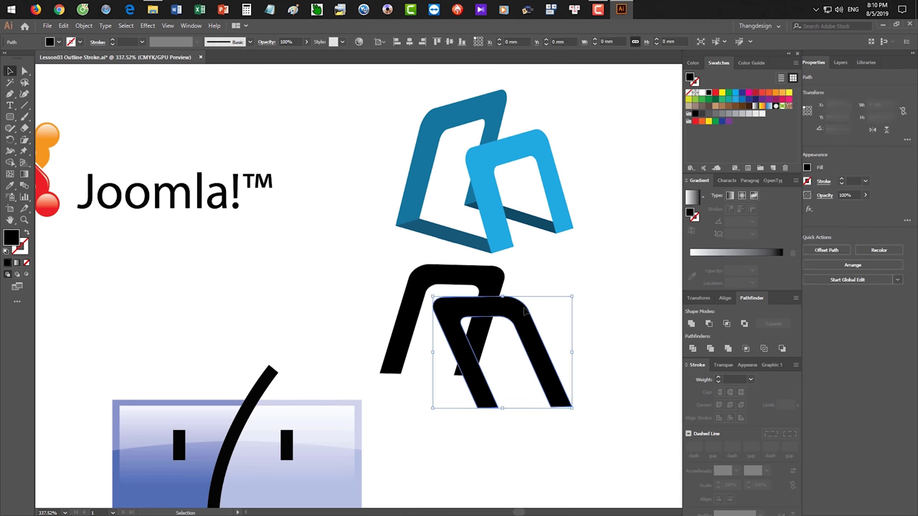
pyautogui.click(495, 277)
# Fill the front arch with the bright blue swatch and the back arch with the same blue darkened to about 30% black
pyautogui.click(511, 313)
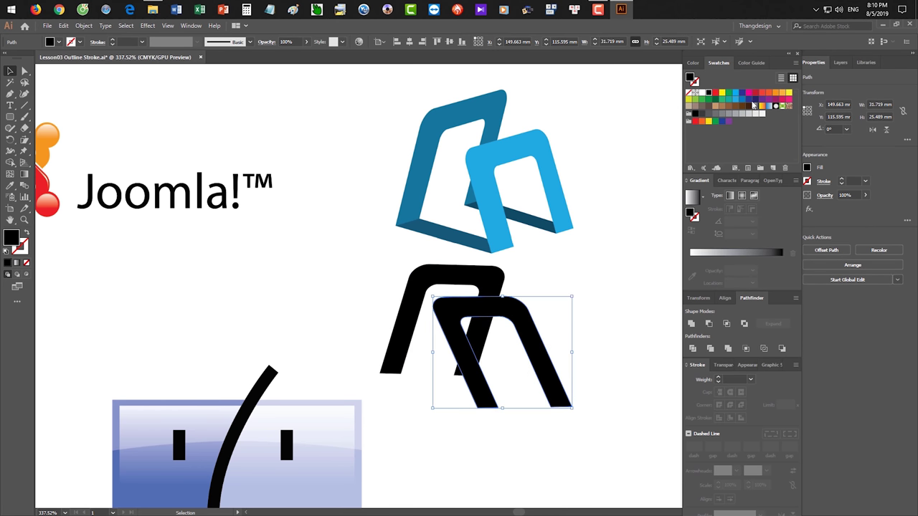
pyautogui.click(736, 97)
pyautogui.click(494, 281)
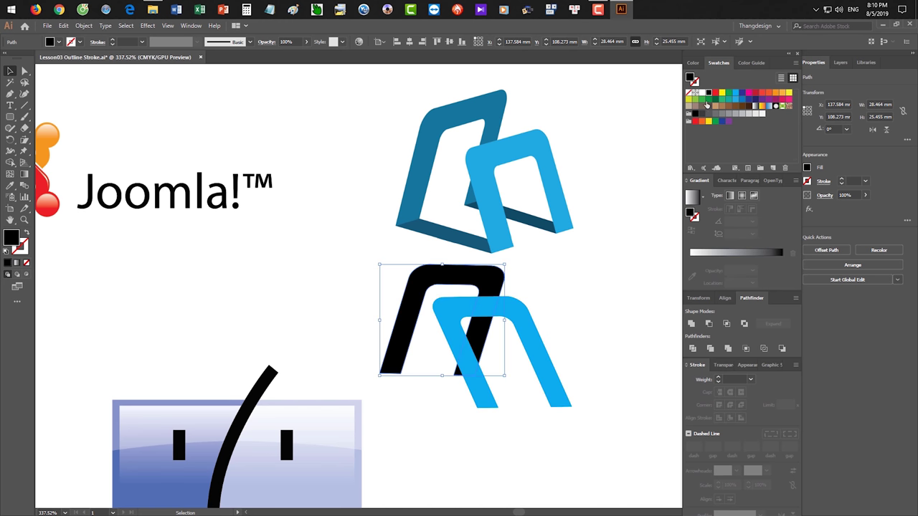
pyautogui.click(736, 95)
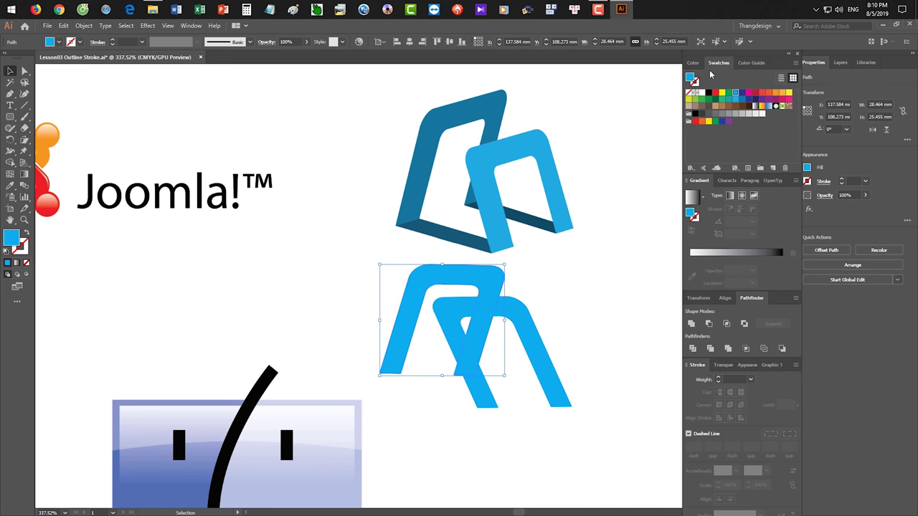
pyautogui.click(692, 62)
pyautogui.click(724, 117)
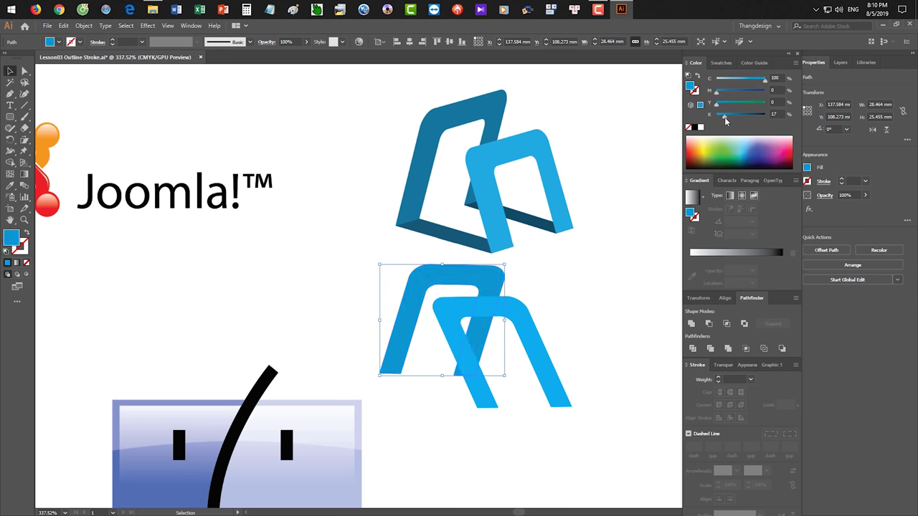
pyautogui.click(731, 119)
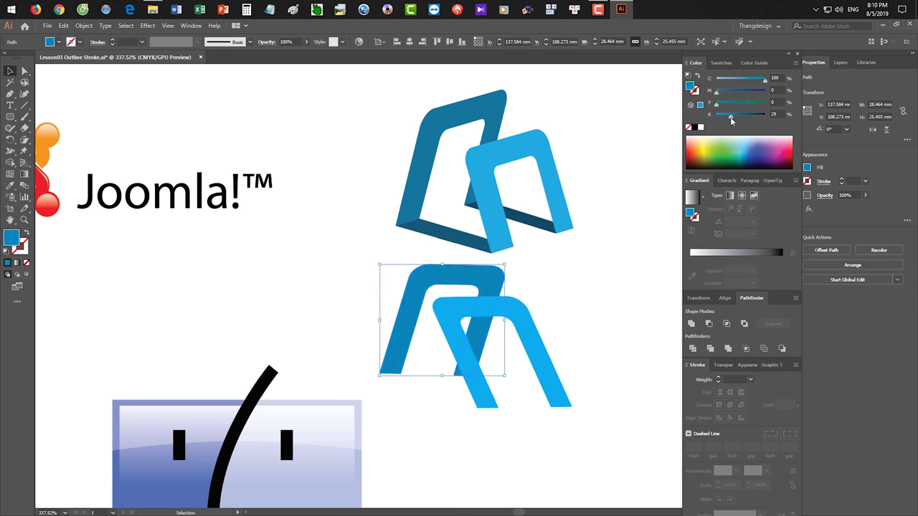
pyautogui.click(612, 289)
# Undo the blue fills, the repositioning and the shearing of both arches
pyautogui.moveTo(602, 304); pyautogui.dragTo(607, 306)
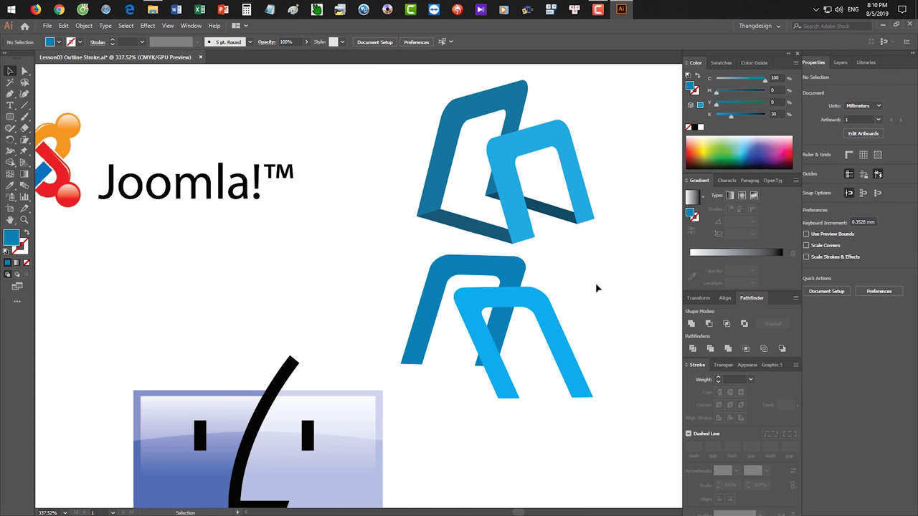
pyautogui.click(537, 297)
pyautogui.click(529, 294)
pyautogui.click(543, 299)
pyautogui.hotkey('ctrl', 'z')
pyautogui.hotkey('ctrl', 'z')
pyautogui.hotkey('ctrl', 'z')
pyautogui.hotkey('ctrl', 'z')
pyautogui.hotkey('ctrl', 'z')
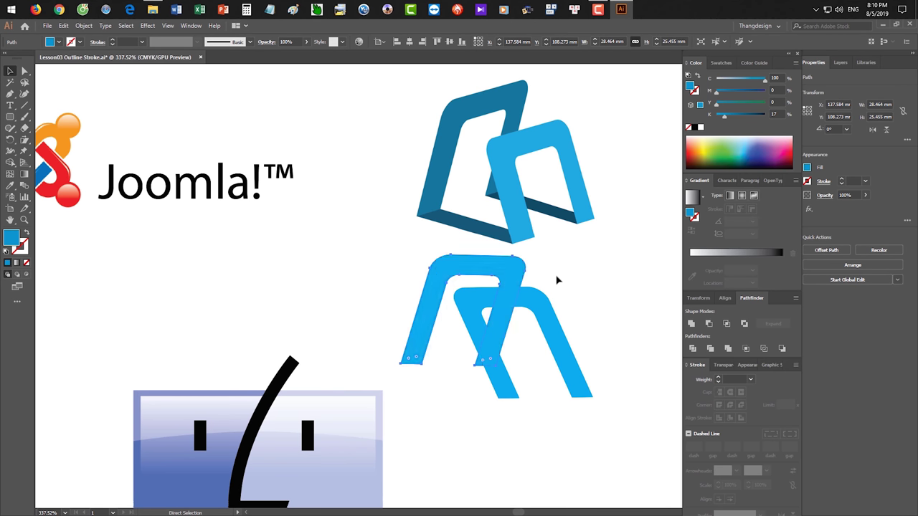
pyautogui.hotkey('ctrl', 'z')
pyautogui.hotkey('ctrl', 'z')
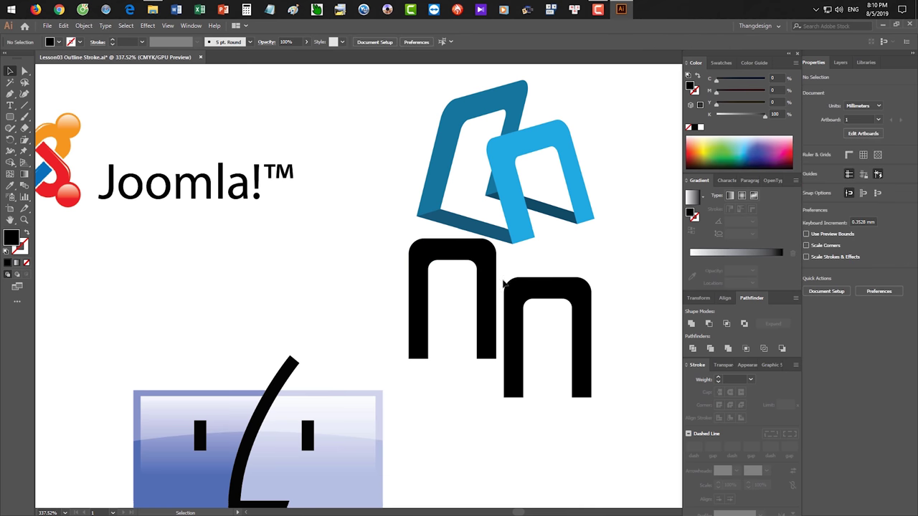
# Move the left black arch slightly down and activate the Free Transform tool on the right black arch
pyautogui.moveTo(494, 295); pyautogui.dragTo(494, 304)
pyautogui.click(537, 299)
pyautogui.click(24, 150)
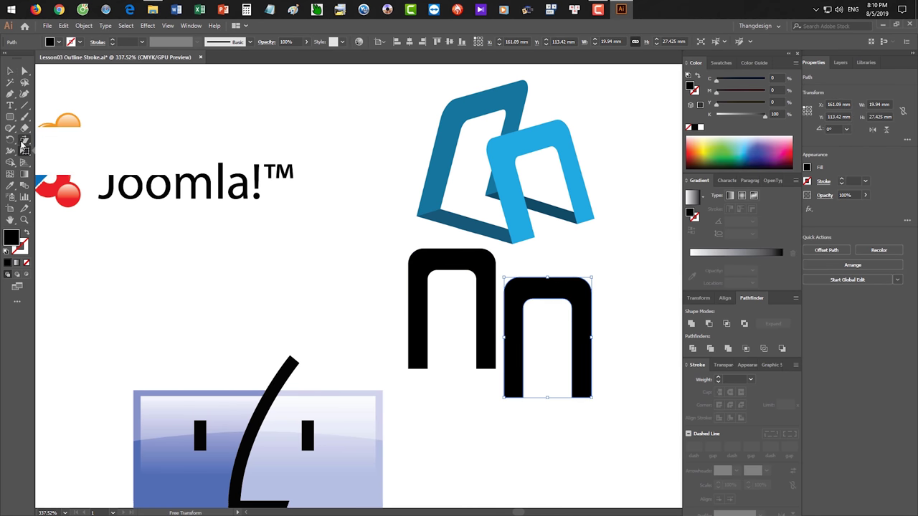
pyautogui.click(135, 245)
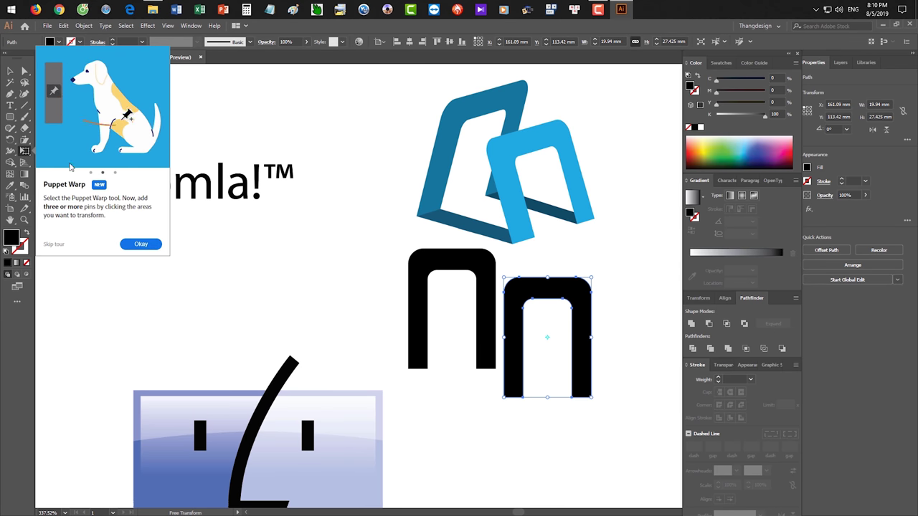
pyautogui.click(26, 152)
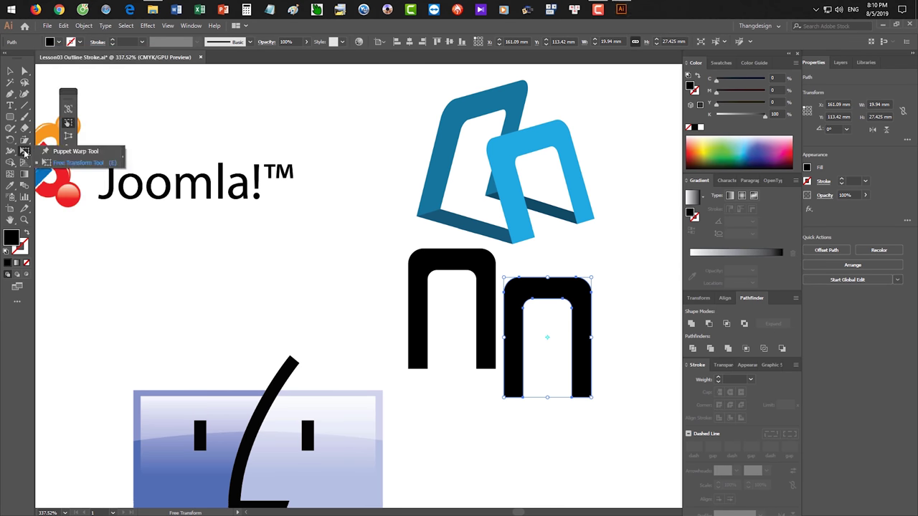
pyautogui.click(25, 127)
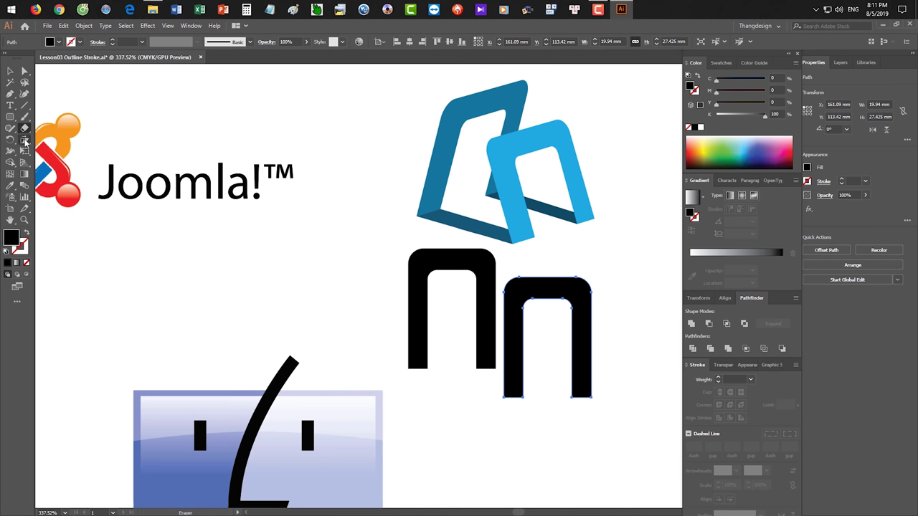
pyautogui.click(26, 142)
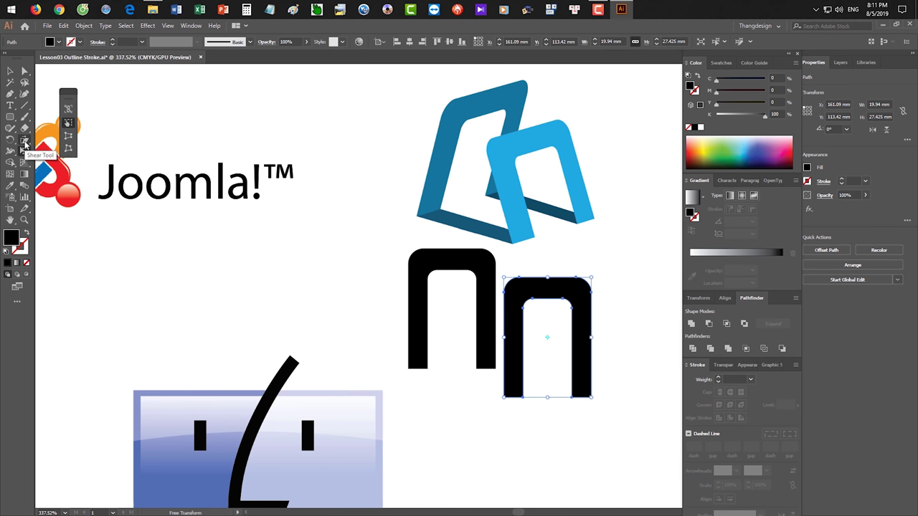
# Try the Free Transform and Perspective Distort modes on the right black arch's upper-left corner, undoing the distortion
pyautogui.click(69, 124)
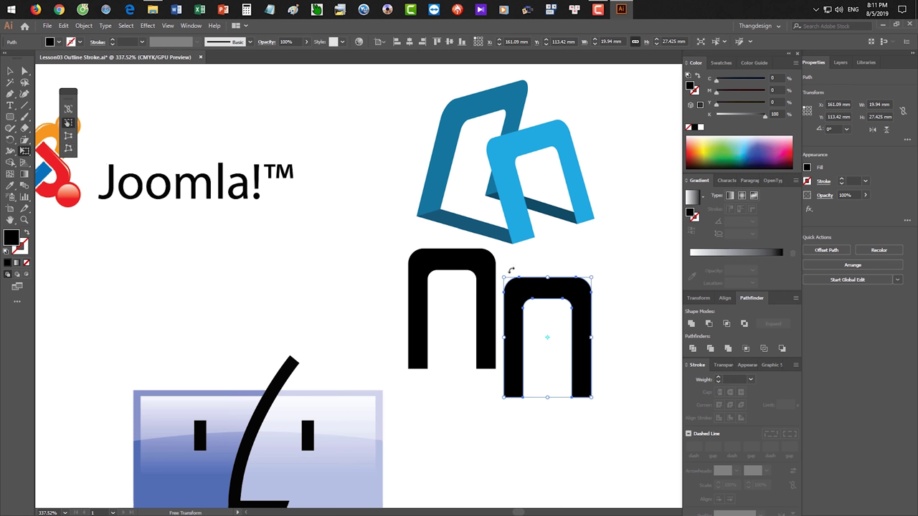
pyautogui.moveTo(503, 279)
pyautogui.mouseDown()
pyautogui.moveTo(497, 285)
pyautogui.moveTo(505, 277)
pyautogui.mouseUp()
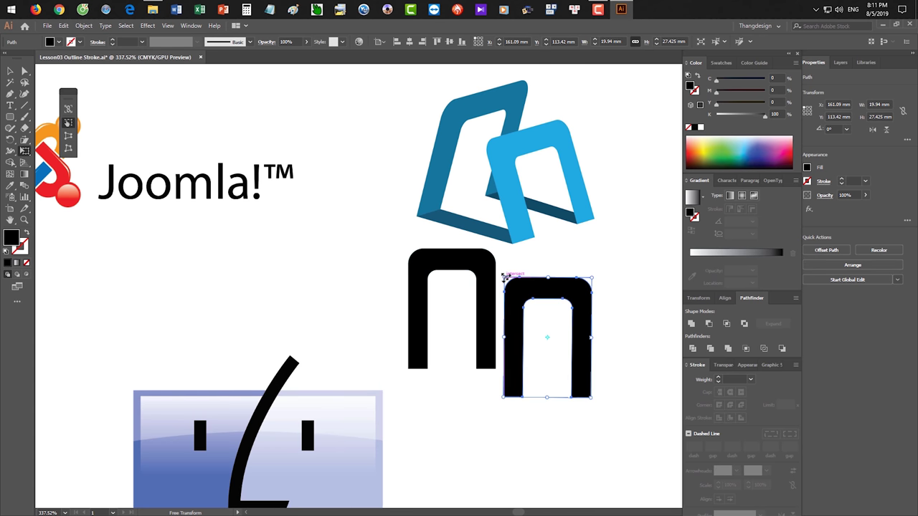
pyautogui.click(69, 136)
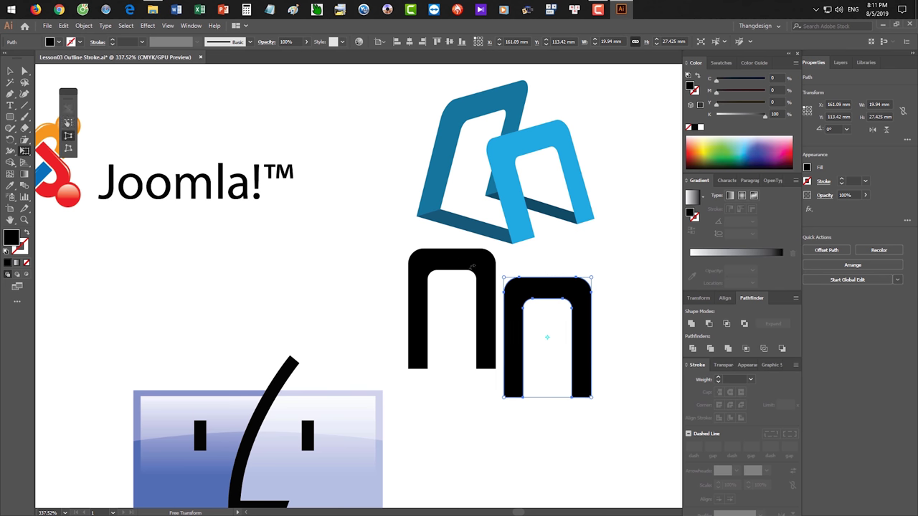
pyautogui.moveTo(503, 278); pyautogui.dragTo(519, 291)
pyautogui.hotkey('ctrl', 'z')
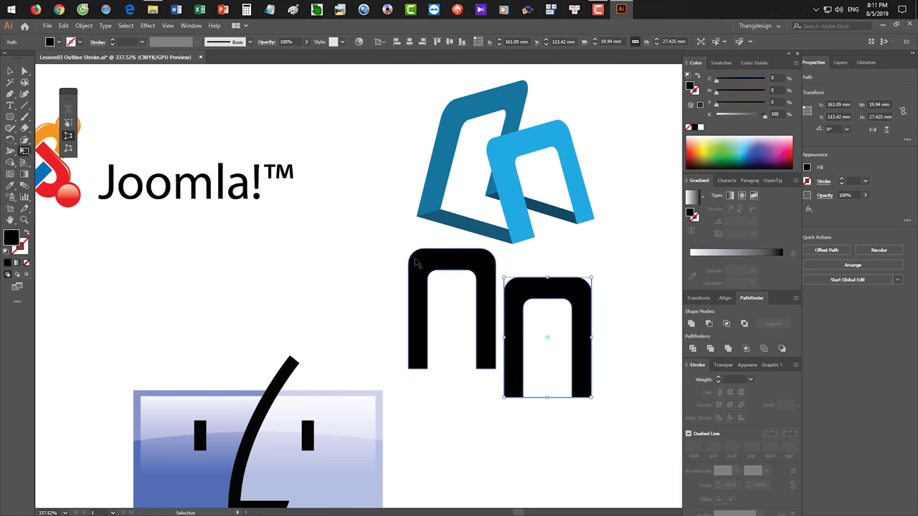
# Try Free Distort on the right black arch, pulling its upper corners leftward and lowering them to imitate the logo's front frame
pyautogui.click(70, 148)
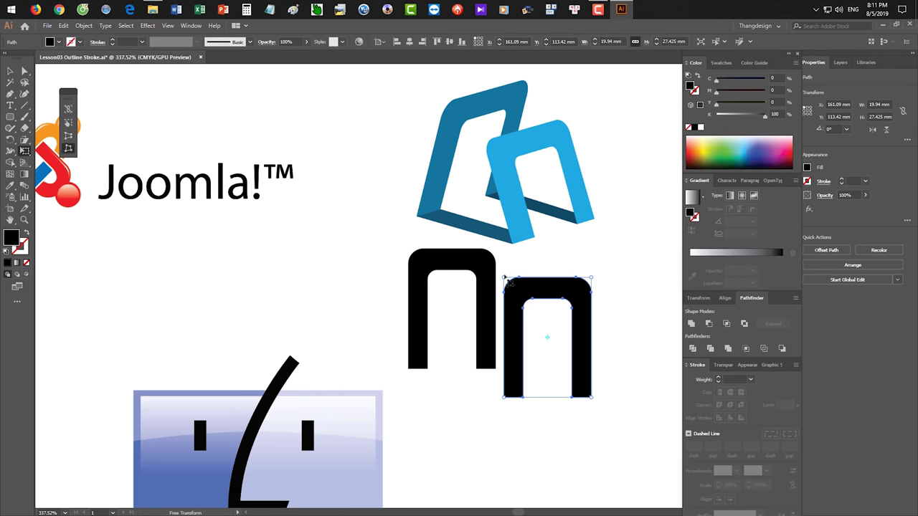
pyautogui.moveTo(506, 280); pyautogui.dragTo(485, 307)
pyautogui.moveTo(598, 288); pyautogui.dragTo(572, 288)
pyautogui.moveTo(485, 286)
pyautogui.mouseDown()
pyautogui.moveTo(486, 300)
pyautogui.moveTo(484, 288)
pyautogui.mouseUp()
pyautogui.moveTo(591, 289); pyautogui.dragTo(577, 287)
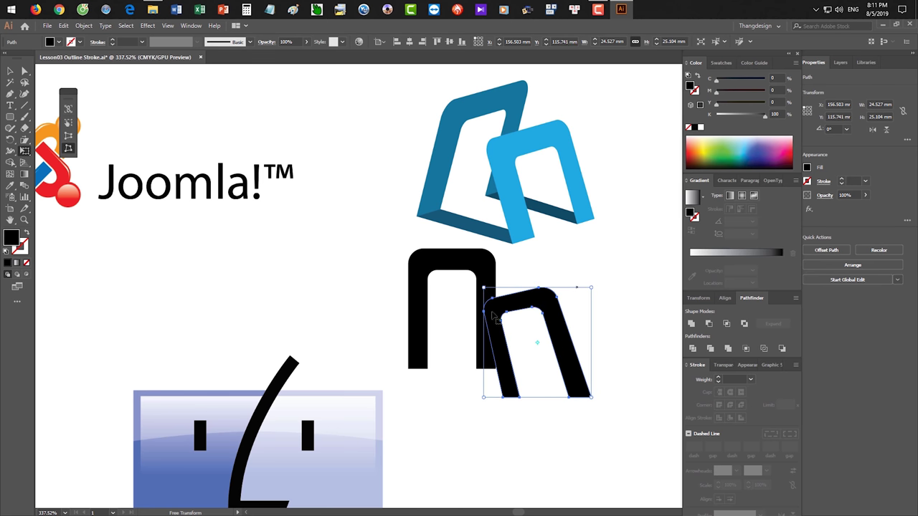
pyautogui.moveTo(485, 288); pyautogui.dragTo(500, 295)
# Undo the corner distortions of the right black arch, try pulling its top edge leftward, and undo that as well
pyautogui.hotkey('ctrl', 'z')
pyautogui.hotkey('ctrl', 'z')
pyautogui.hotkey('ctrl', 'z')
pyautogui.hotkey('ctrl', 'z')
pyautogui.hotkey('ctrl', 'z')
pyautogui.hotkey('ctrl', 'z')
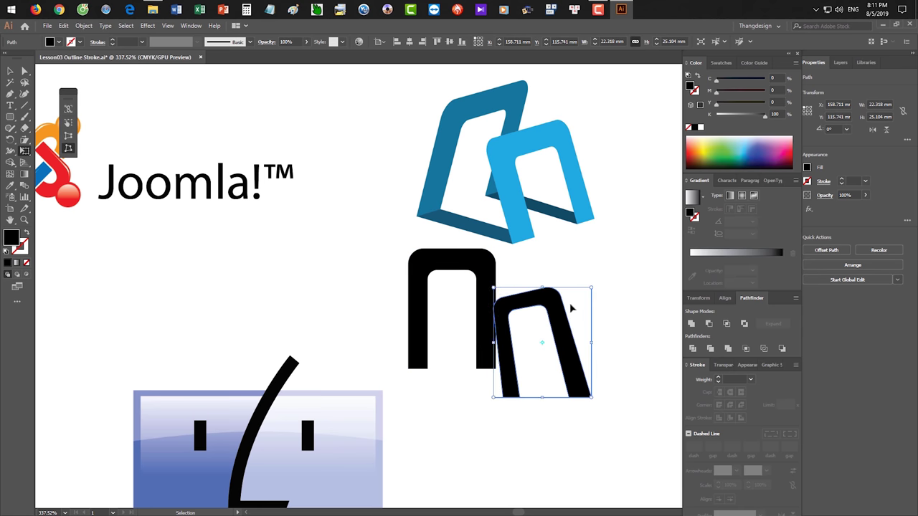
pyautogui.hotkey('ctrl', 'z')
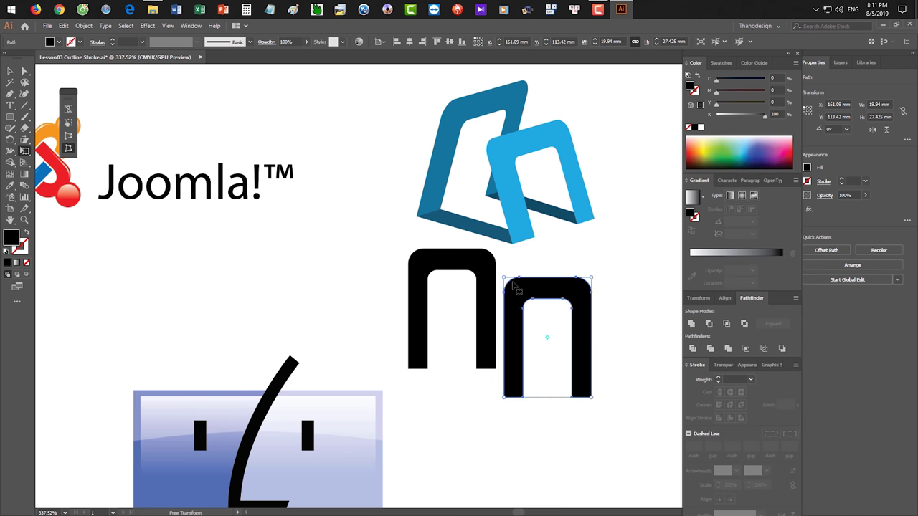
pyautogui.moveTo(536, 277); pyautogui.dragTo(520, 279)
pyautogui.hotkey('ctrl', 'z')
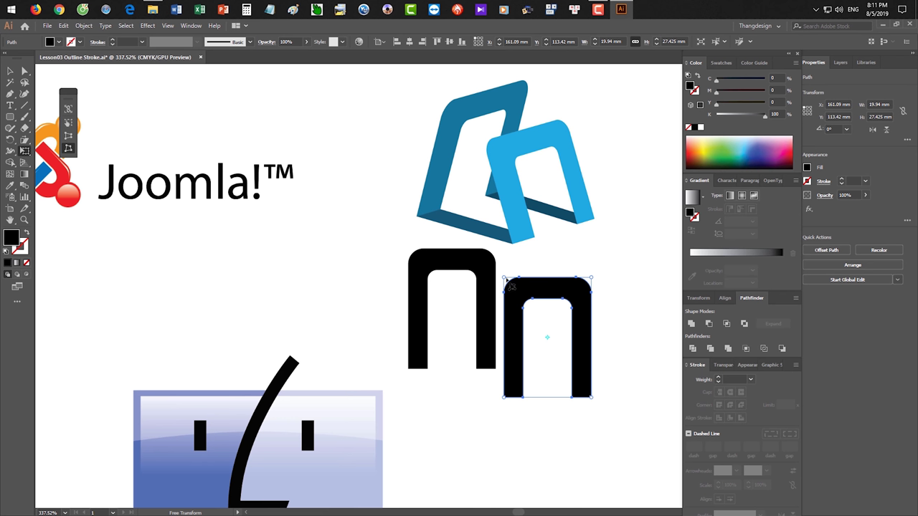
# Try Free Distort again on the right black arch, slanting its top by moving both upper corners leftward, and undo it
pyautogui.moveTo(504, 280); pyautogui.dragTo(484, 286)
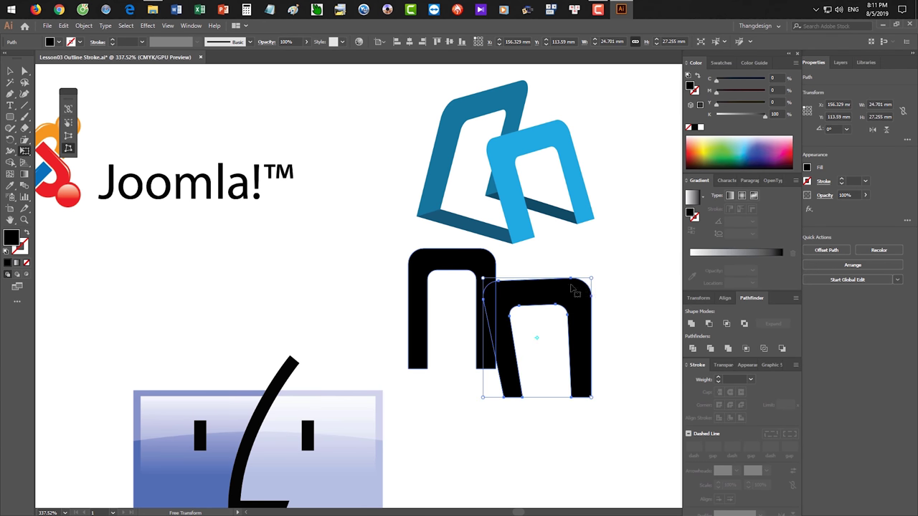
pyautogui.moveTo(593, 279)
pyautogui.mouseDown()
pyautogui.moveTo(572, 274)
pyautogui.moveTo(578, 276)
pyautogui.mouseUp()
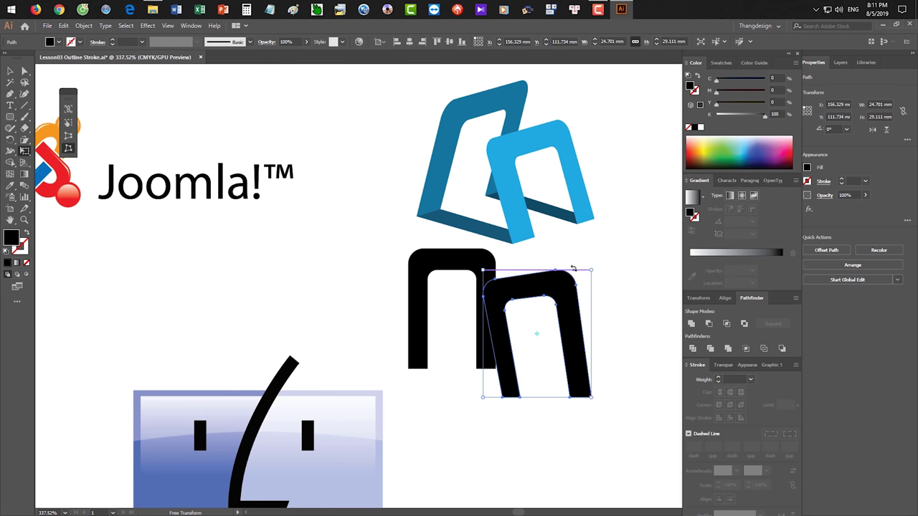
pyautogui.moveTo(483, 272); pyautogui.dragTo(472, 307)
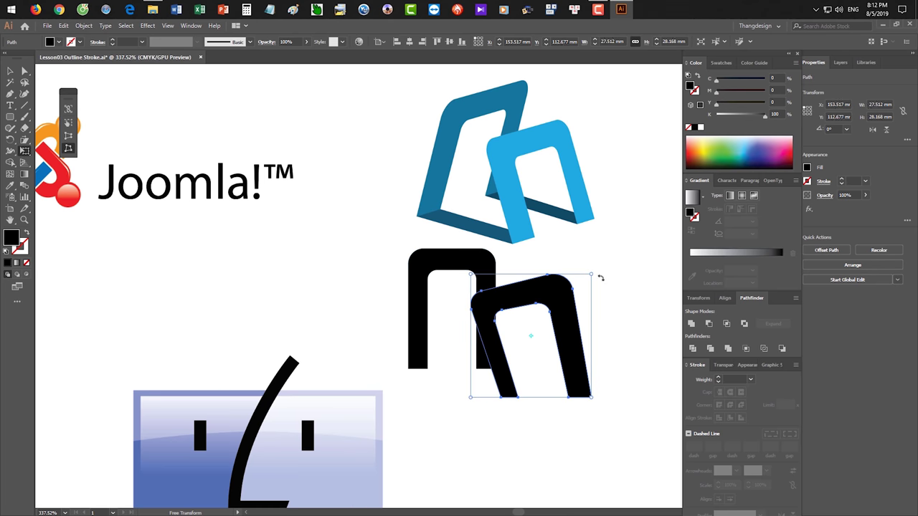
pyautogui.moveTo(592, 278); pyautogui.dragTo(574, 277)
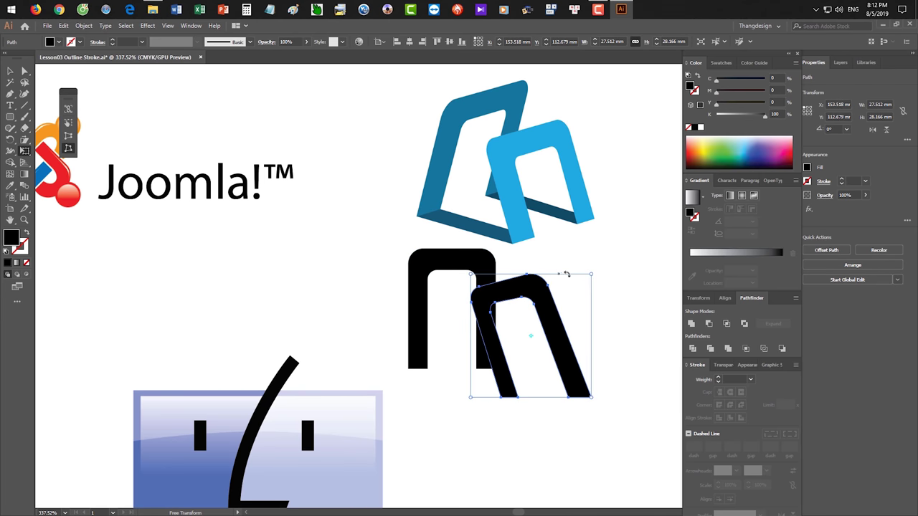
pyautogui.hotkey('ctrl', 'z')
pyautogui.hotkey('ctrl', 'z')
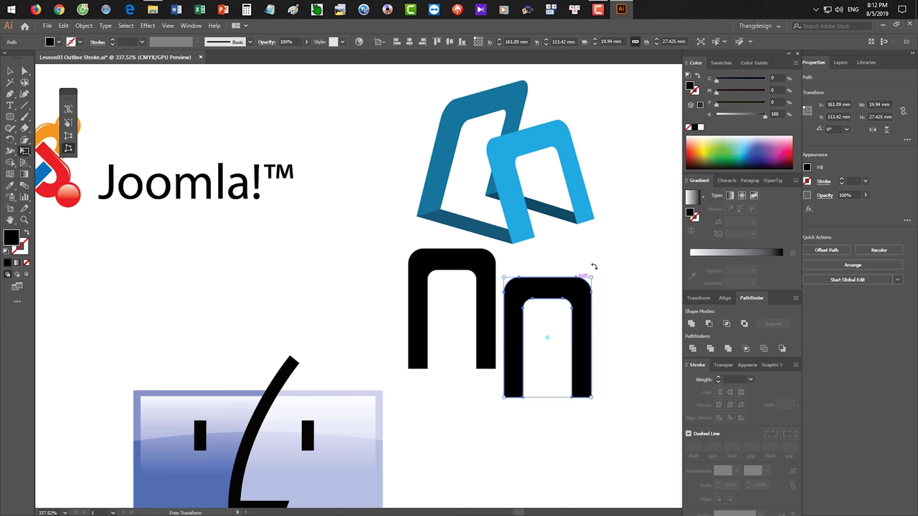
# Try slanting the right black arch's top leftward and skewing its left side downward with constrained Free Transform, and undo both changes
pyautogui.press('v')
pyautogui.click(598, 264)
pyautogui.click(580, 292)
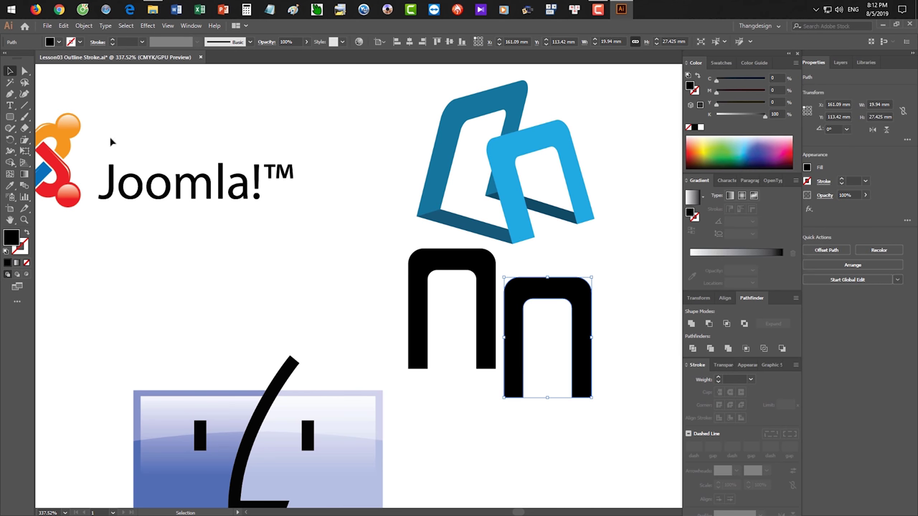
pyautogui.click(25, 151)
pyautogui.press('e')
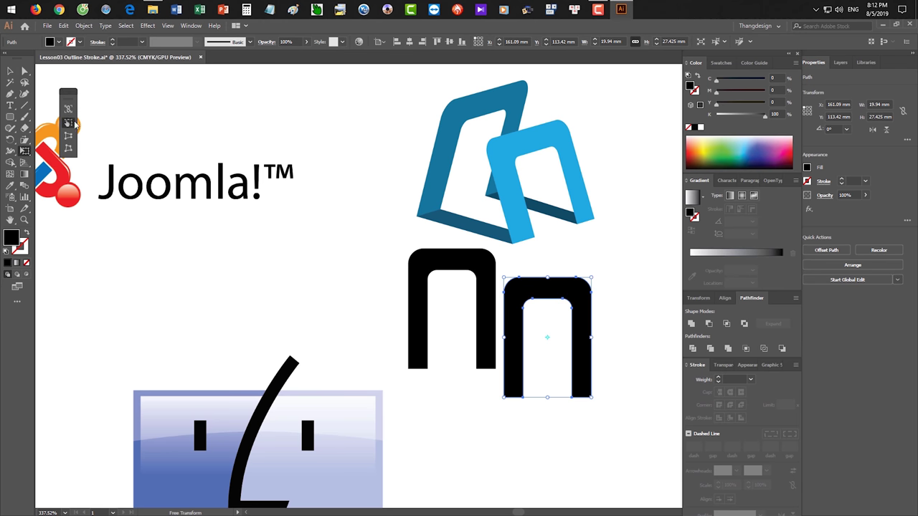
pyautogui.moveTo(507, 281)
pyautogui.mouseDown()
pyautogui.moveTo(487, 281)
pyautogui.moveTo(510, 279)
pyautogui.moveTo(498, 268)
pyautogui.moveTo(505, 278)
pyautogui.moveTo(535, 279)
pyautogui.moveTo(521, 281)
pyautogui.mouseUp()
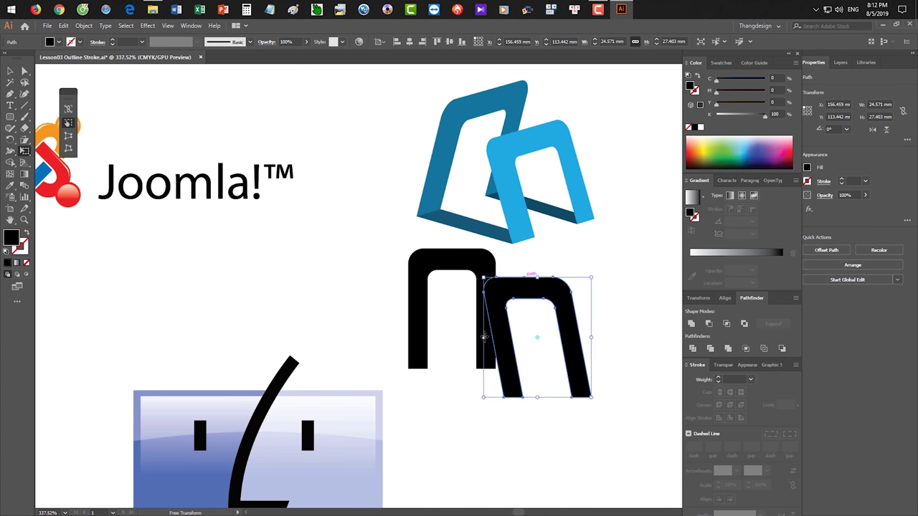
pyautogui.moveTo(484, 337); pyautogui.dragTo(485, 350)
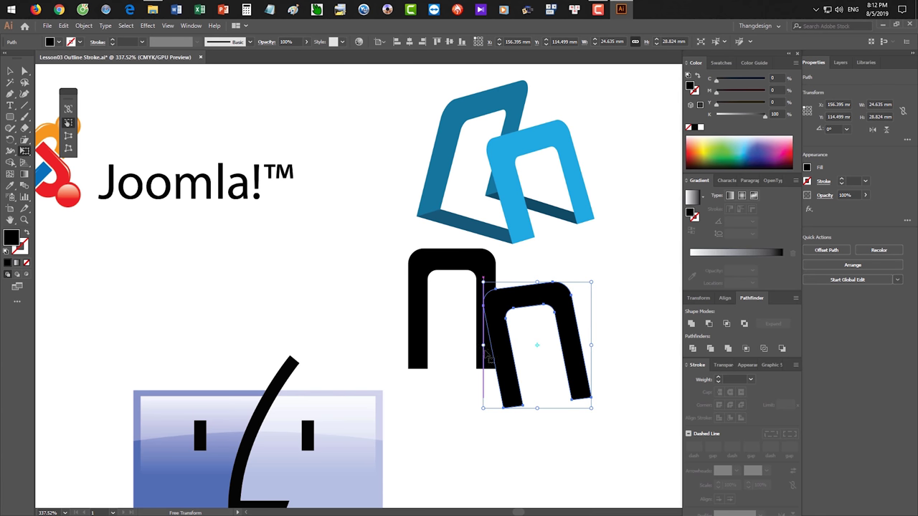
pyautogui.hotkey('ctrl', 'z')
pyautogui.hotkey('ctrl', 'z')
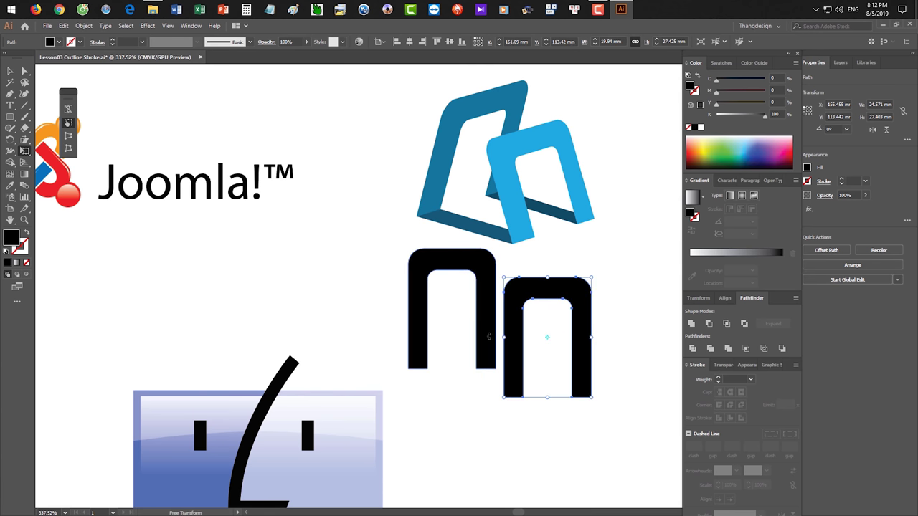
# Slant the right black arch with Free Transform, shearing its top edge leftward and its left side downward to match the front frame
pyautogui.moveTo(547, 277); pyautogui.dragTo(531, 277)
pyautogui.moveTo(484, 335); pyautogui.dragTo(488, 351)
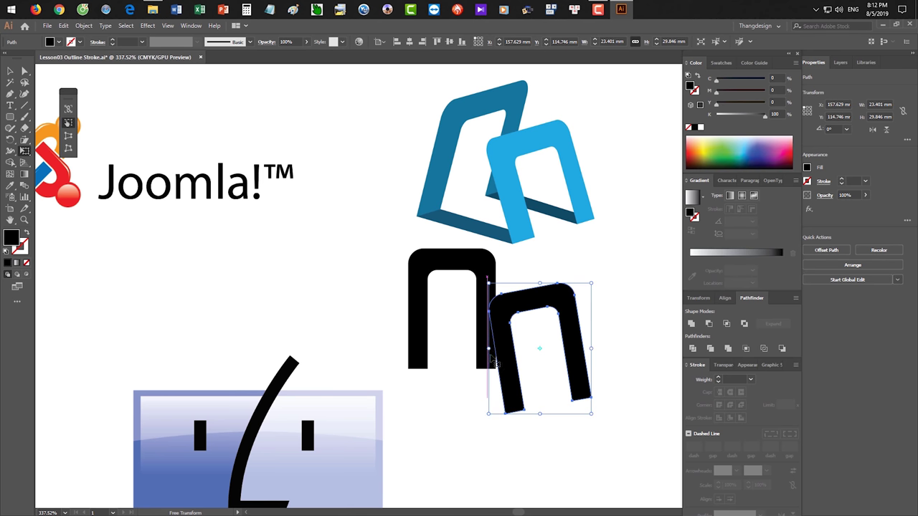
pyautogui.moveTo(490, 350); pyautogui.dragTo(488, 353)
pyautogui.moveTo(540, 284); pyautogui.dragTo(536, 285)
# Slant the left black arch with Free Transform, shearing its top edge rightward and its left side downward to match the rear frame
pyautogui.click(494, 267)
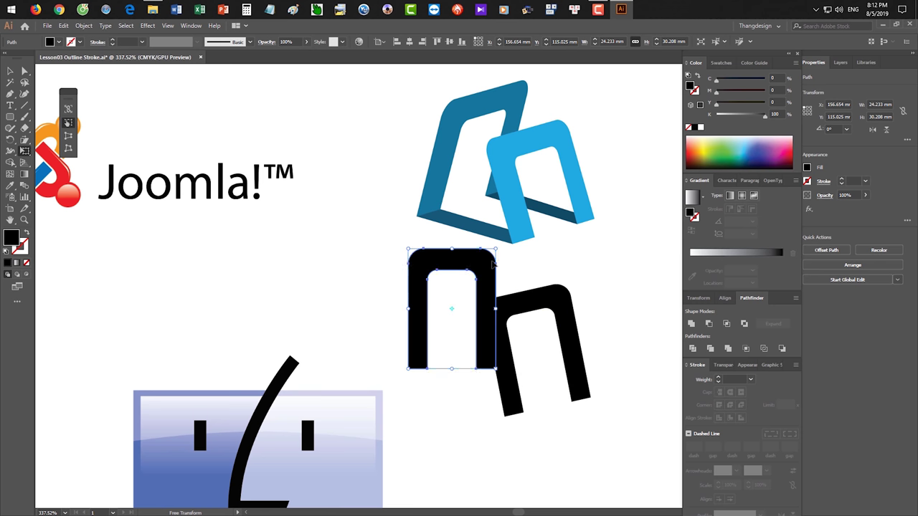
pyautogui.moveTo(452, 247); pyautogui.dragTo(466, 249)
pyautogui.moveTo(407, 307); pyautogui.dragTo(408, 329)
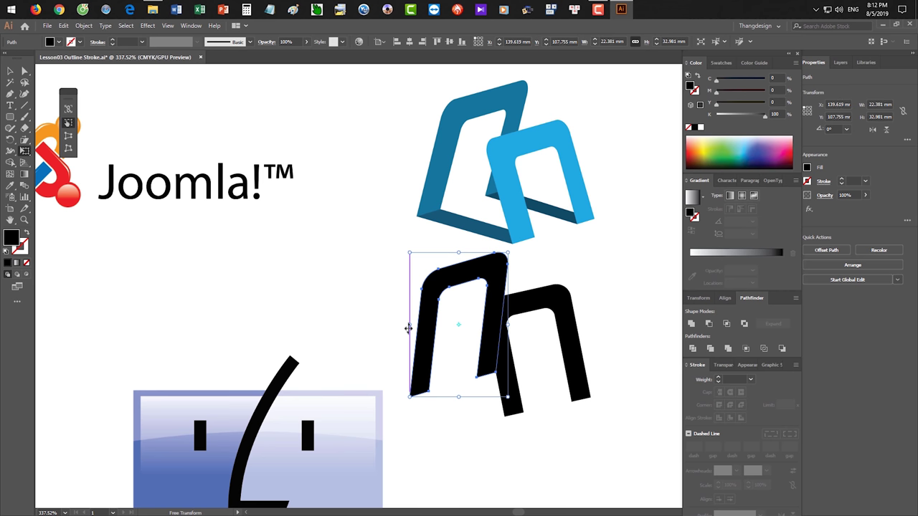
pyautogui.moveTo(409, 323); pyautogui.dragTo(409, 327)
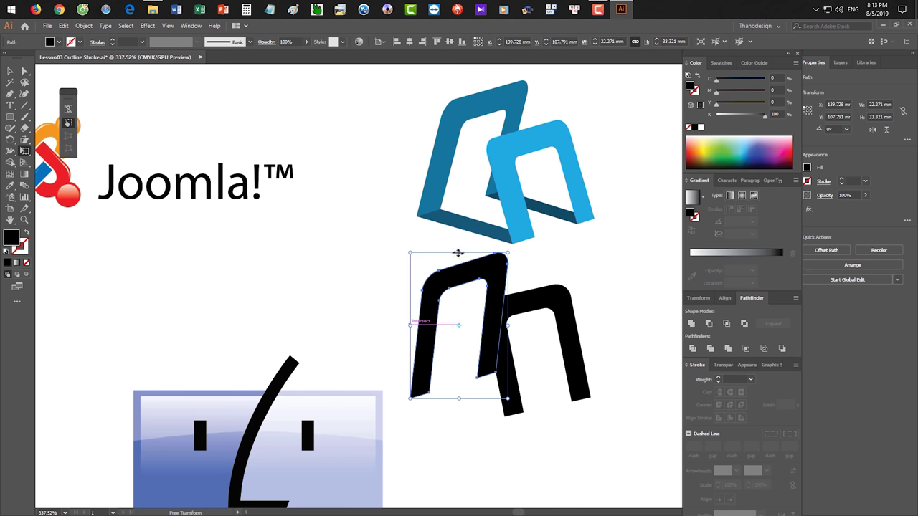
pyautogui.moveTo(457, 253); pyautogui.dragTo(465, 254)
pyautogui.press('v')
# Move the right arch leftward so that its left leg overlaps the right leg of the other arch
pyautogui.click(543, 262)
pyautogui.click(552, 303)
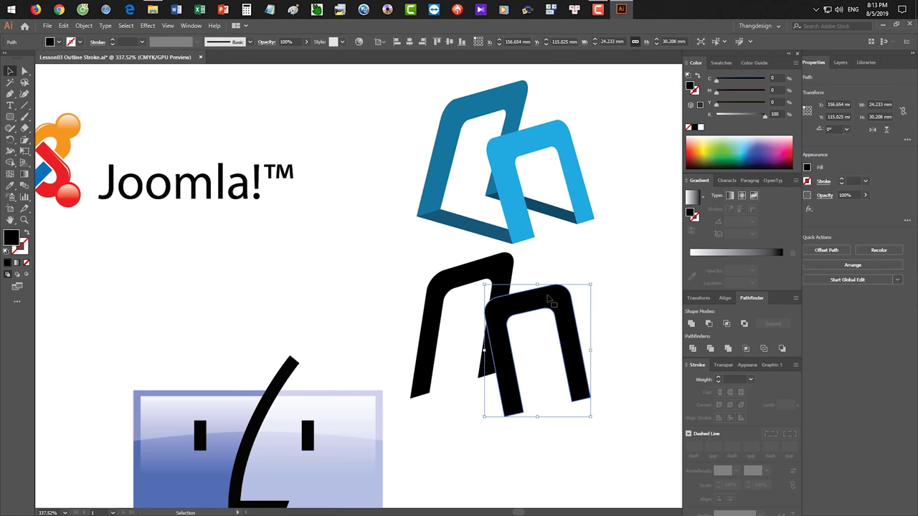
pyautogui.moveTo(548, 296); pyautogui.dragTo(527, 316)
pyautogui.click(566, 286)
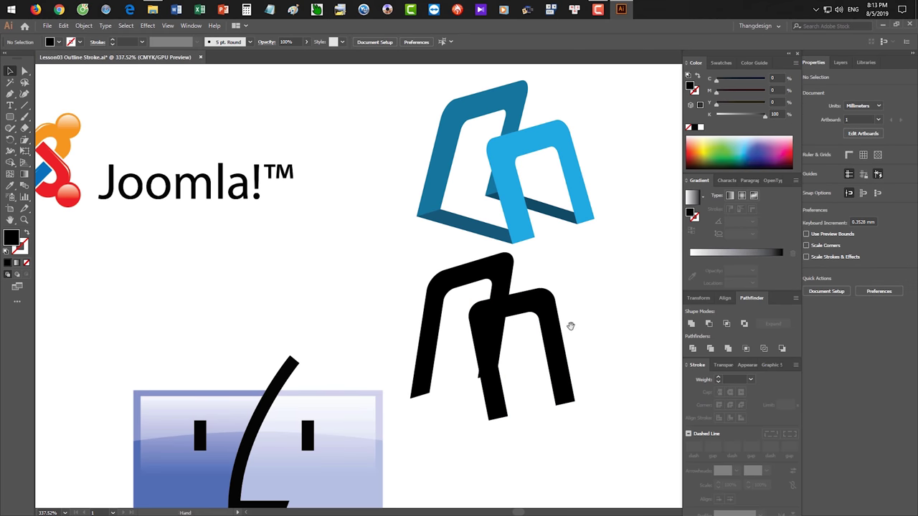
# Fill both arches with the cyan swatch and darken the rear arch by setting its black (K) value to 60%
pyautogui.moveTo(571, 326); pyautogui.dragTo(547, 308)
pyautogui.click(536, 287)
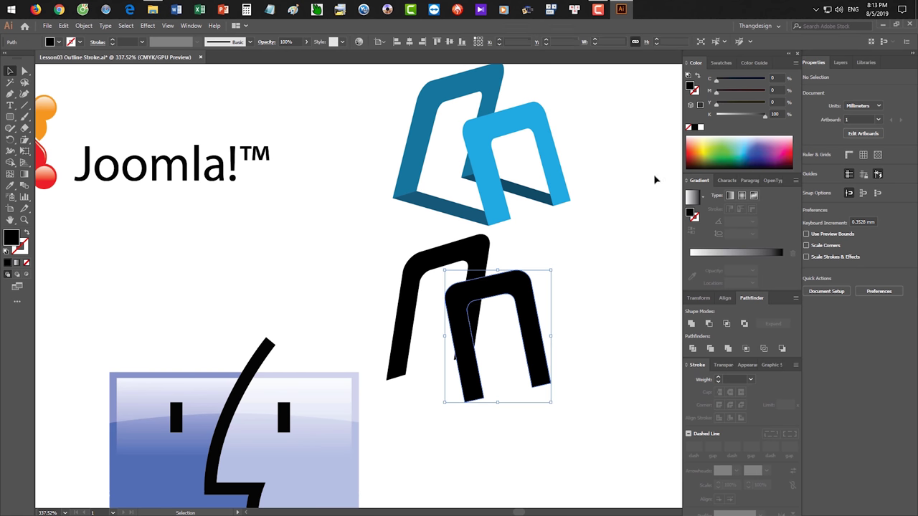
pyautogui.click(719, 63)
pyautogui.click(735, 94)
pyautogui.click(487, 244)
pyautogui.click(736, 94)
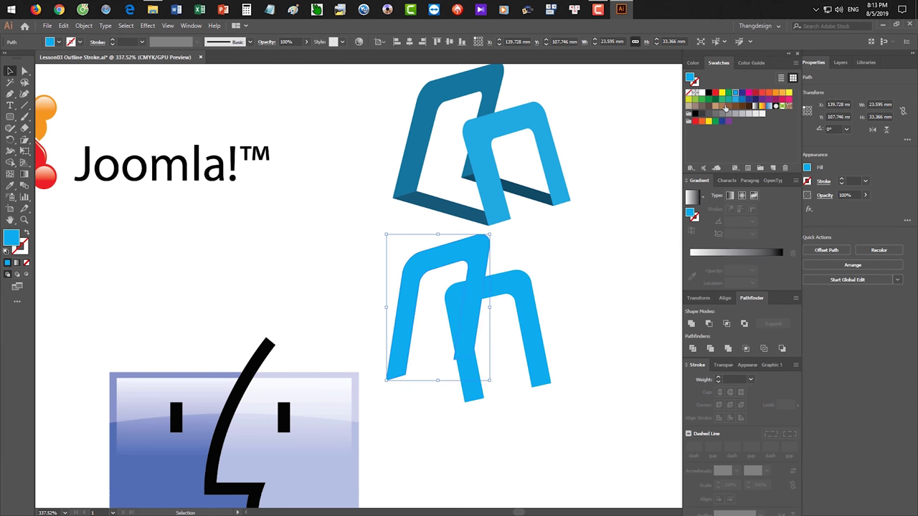
pyautogui.click(693, 64)
pyautogui.moveTo(722, 117); pyautogui.dragTo(745, 122)
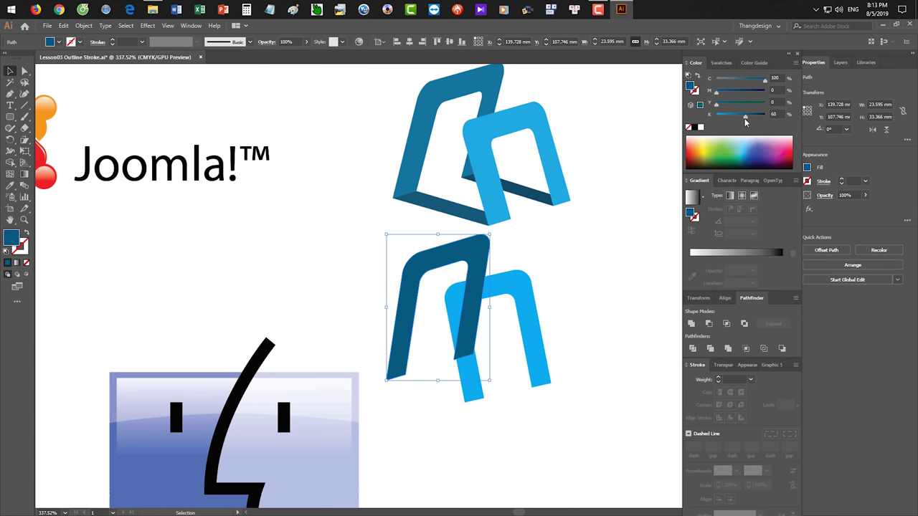
# Bring the light blue arch to the front and shift it slightly right and up over the dark arch
pyautogui.click(518, 292)
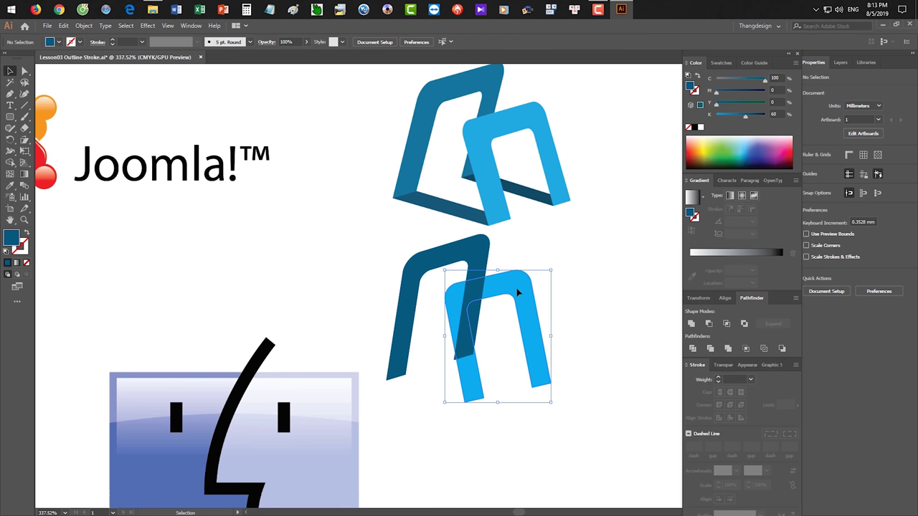
pyautogui.hotkey('ctrl', 'shift', ']')
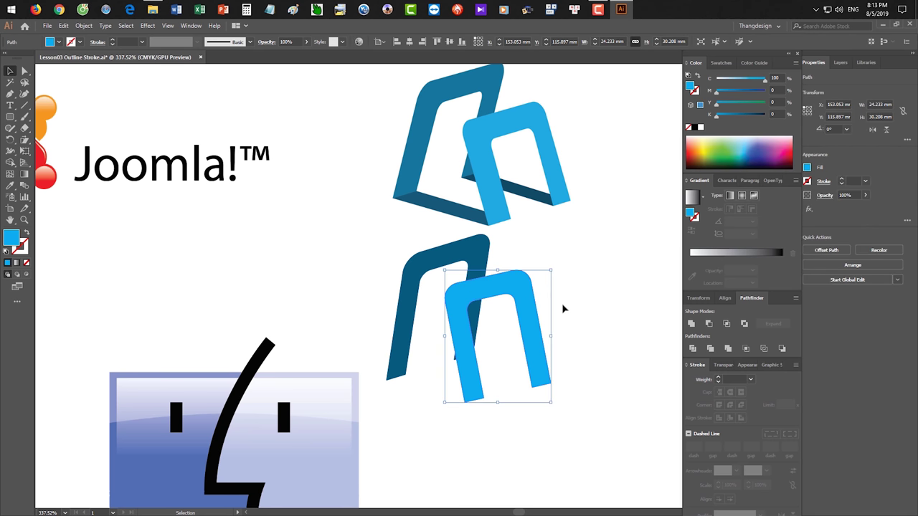
pyautogui.click(588, 313)
pyautogui.moveTo(466, 362); pyautogui.dragTo(475, 357)
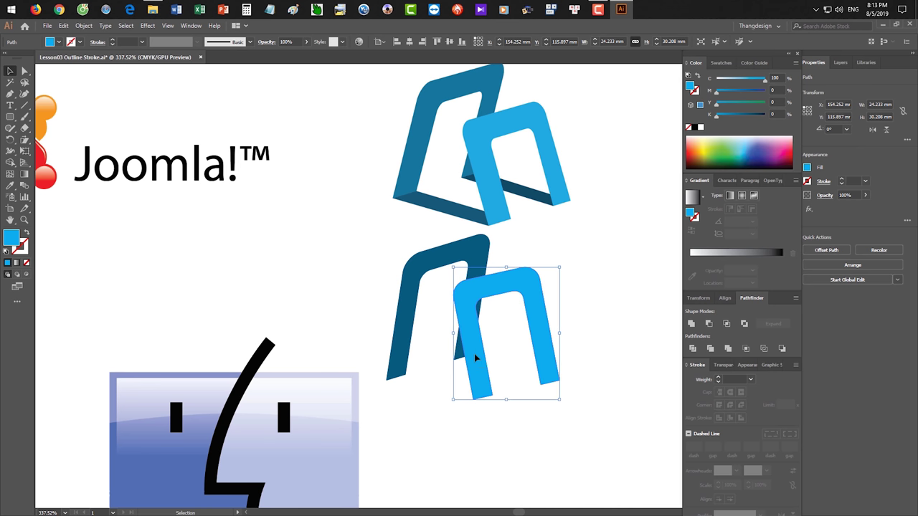
pyautogui.click(422, 419)
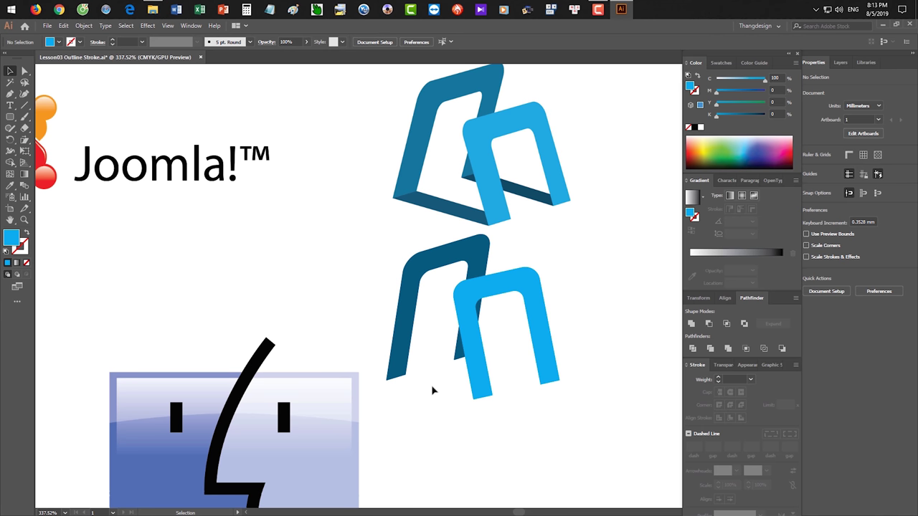
# Try cutting the light blue arch's outline at its leg ends with the Scissors tool, and undo the cut
pyautogui.press('c')
pyautogui.click(474, 399)
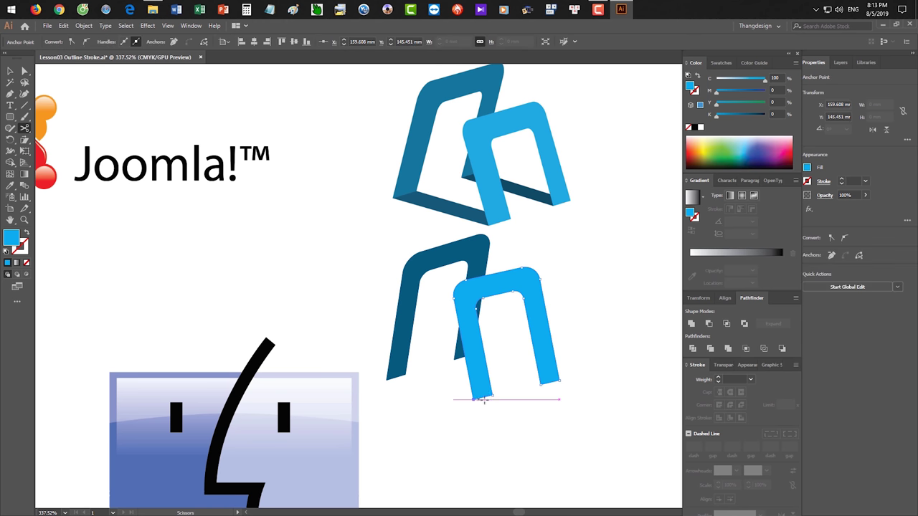
pyautogui.click(537, 385)
pyautogui.click(552, 384)
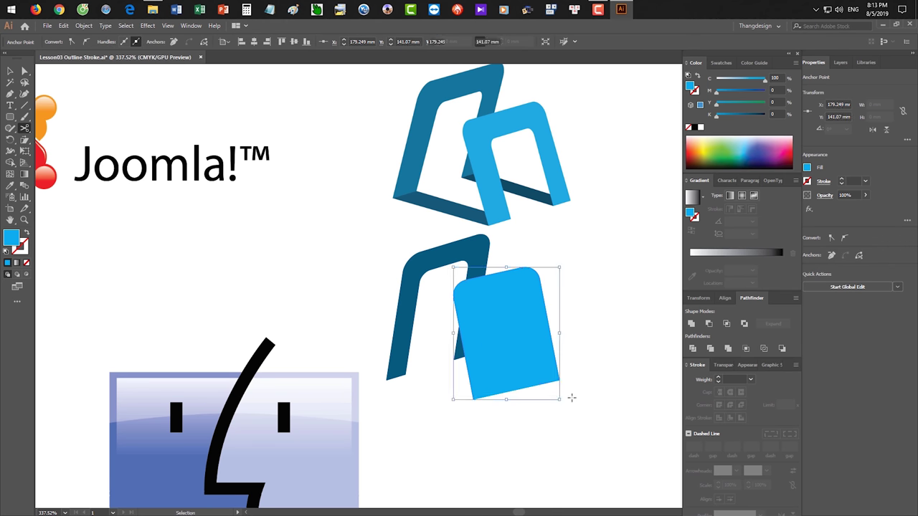
pyautogui.hotkey('ctrl', 'z')
pyautogui.press('v')
pyautogui.click(524, 414)
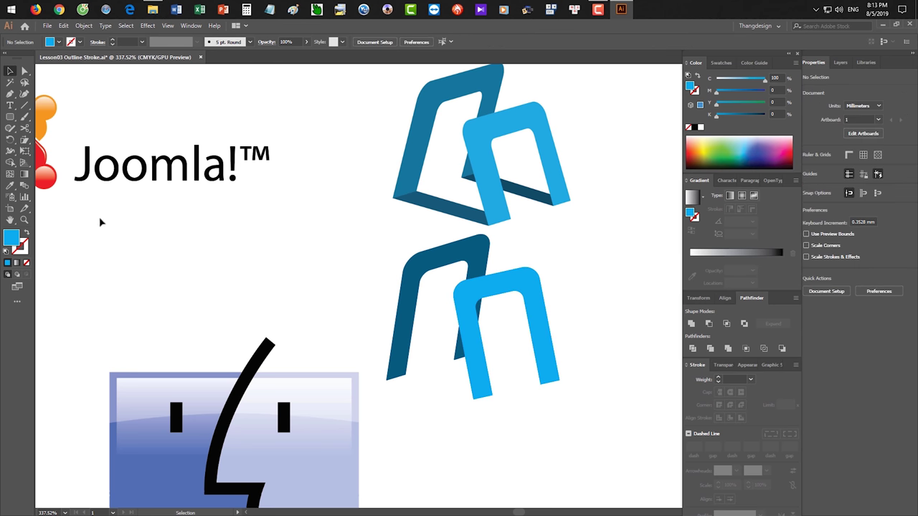
# Try drawing the bottom connecting strip between the two arches' left feet with the Pen tool, and undo it
pyautogui.press('p')
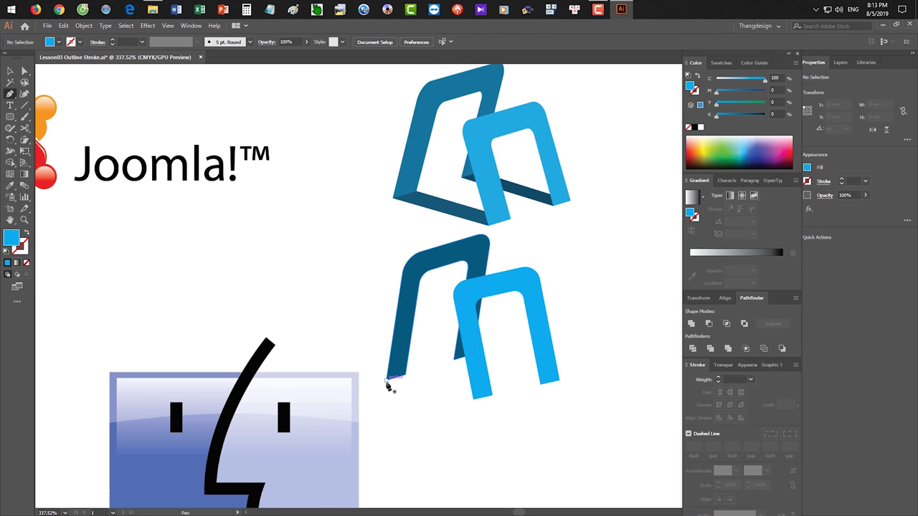
pyautogui.click(387, 378)
pyautogui.click(473, 399)
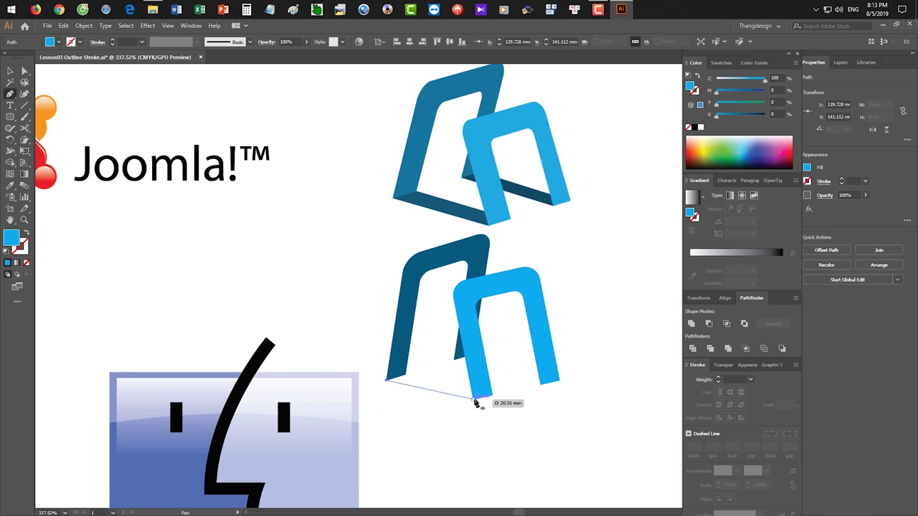
pyautogui.click(492, 396)
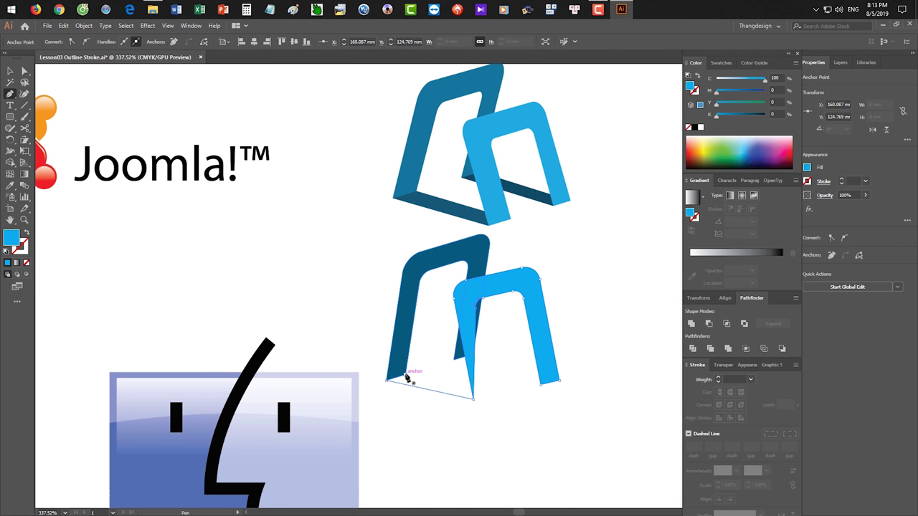
pyautogui.click(406, 375)
pyautogui.press('v')
pyautogui.hotkey('ctrl', 'z')
pyautogui.hotkey('ctrl', 'z')
pyautogui.hotkey('ctrl', 'z')
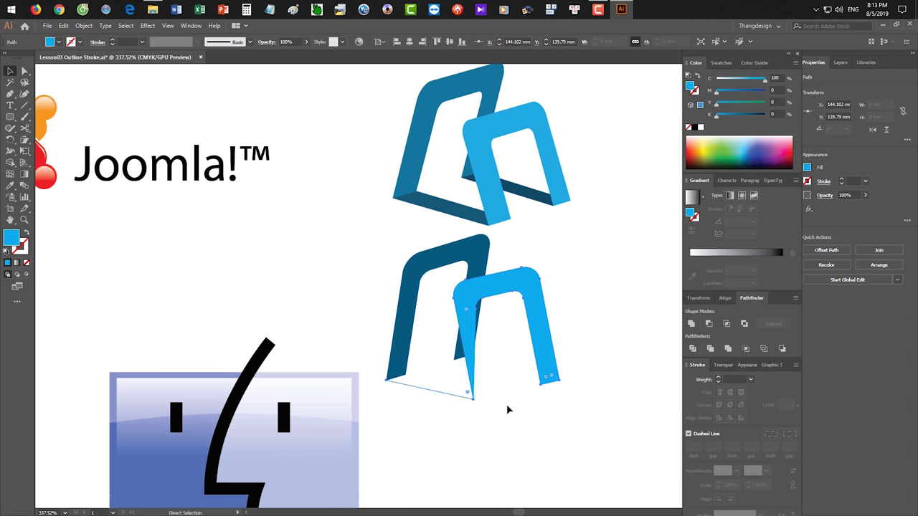
pyautogui.press('v')
pyautogui.click(470, 412)
# Retry a Pen tool edge from the dark arch's lower-left corner to the light arch's left foot, undo it and clear the selection
pyautogui.press('p')
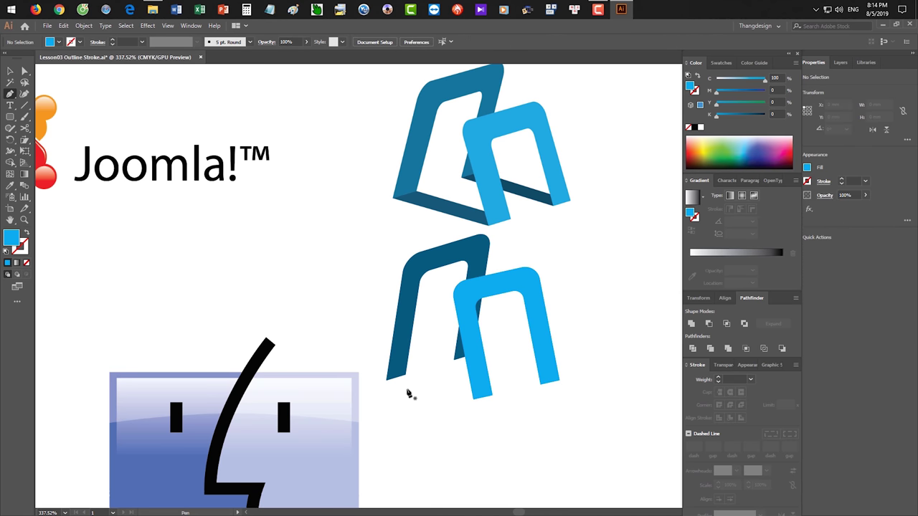
pyautogui.click(386, 381)
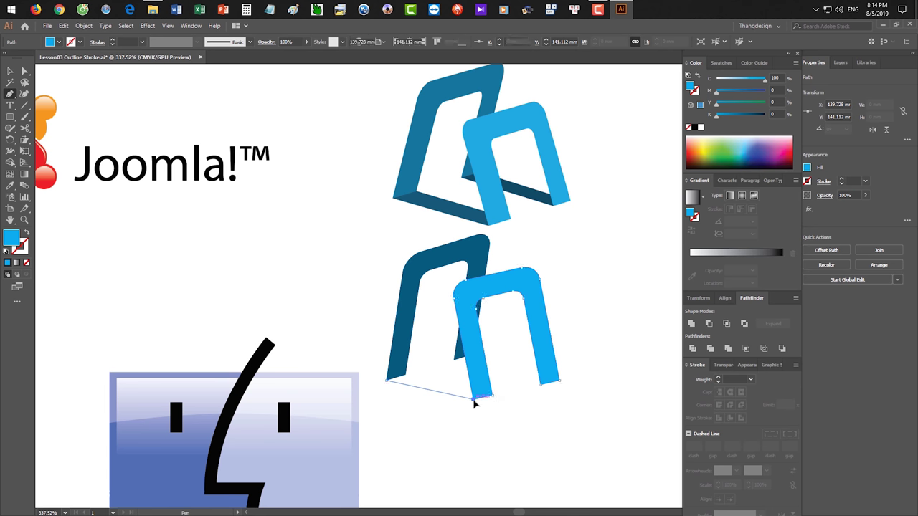
pyautogui.click(473, 399)
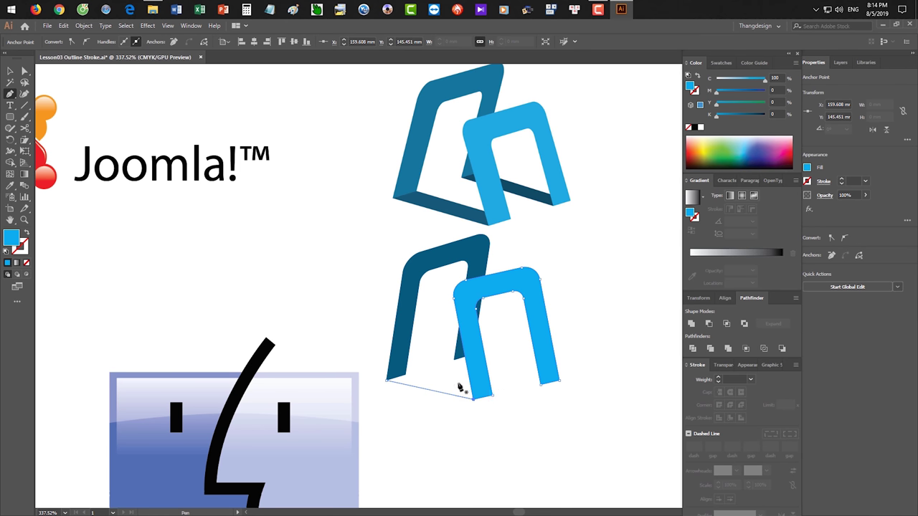
pyautogui.press('v')
pyautogui.click(510, 423)
pyautogui.click(403, 329)
pyautogui.hotkey('ctrl', 'z')
pyautogui.hotkey('ctrl', 'z')
pyautogui.click(443, 407)
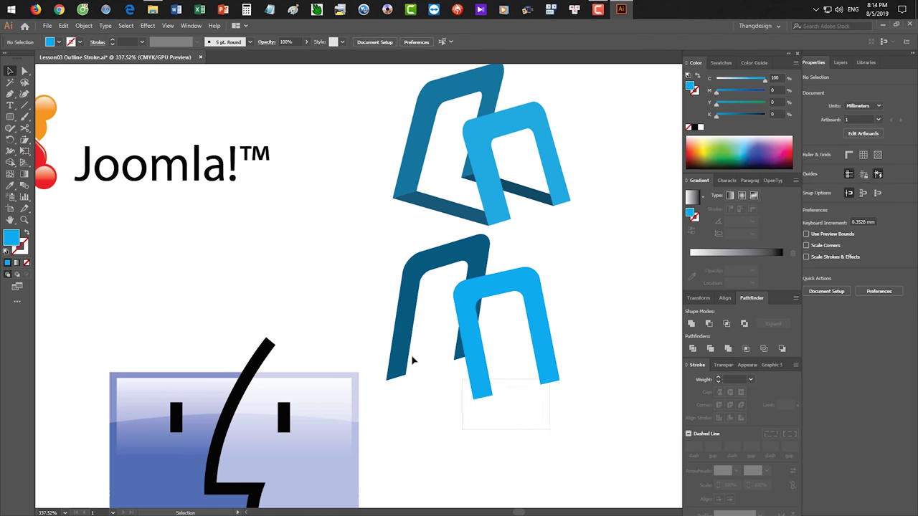
pyautogui.click(410, 359)
pyautogui.click(429, 375)
# Draw a closed four-sided strip with the Pen tool connecting the bottom ends of the dark and light arches' left legs
pyautogui.press('p')
pyautogui.click(388, 379)
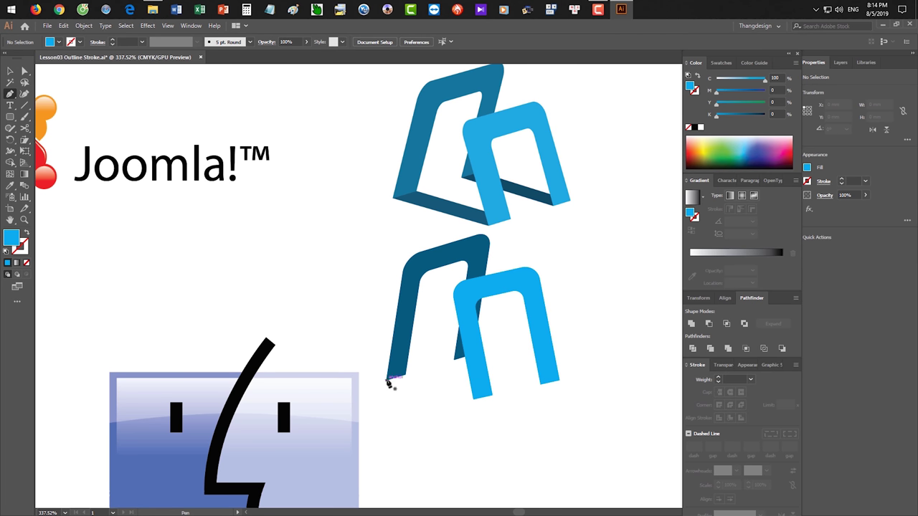
pyautogui.click(474, 399)
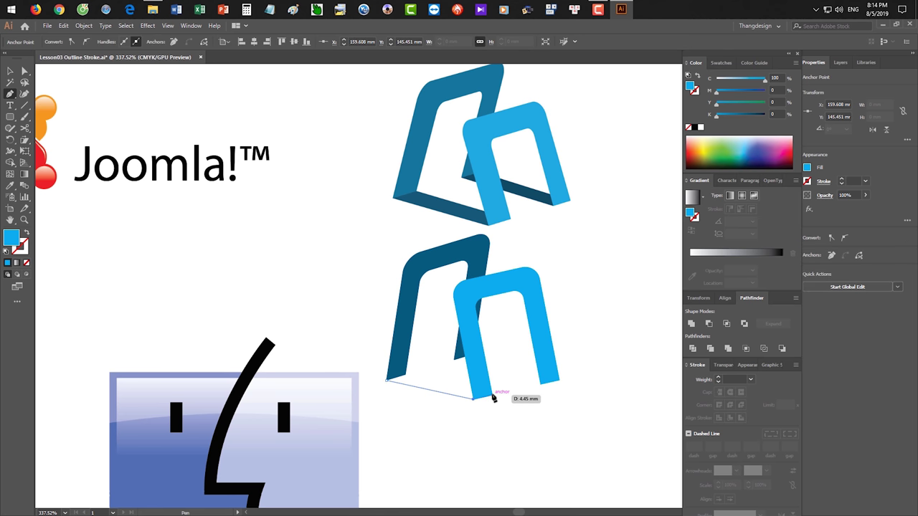
pyautogui.click(493, 397)
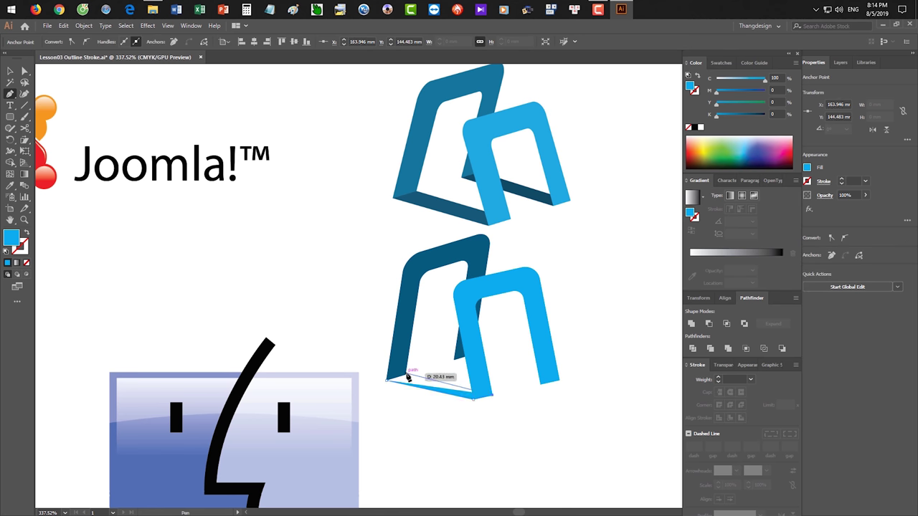
pyautogui.click(388, 379)
pyautogui.press('v')
pyautogui.click(490, 424)
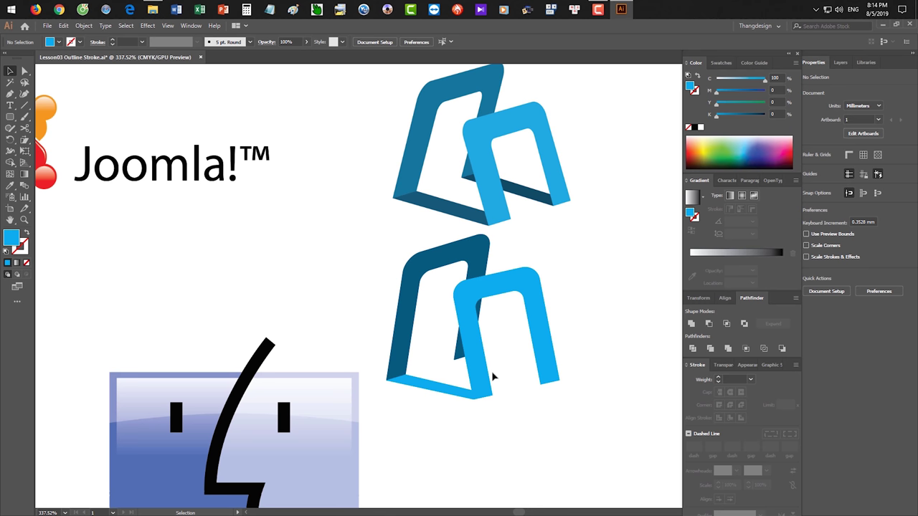
pyautogui.hotkey('ctrl', 'space')
pyautogui.moveTo(487, 289); pyautogui.dragTo(514, 325)
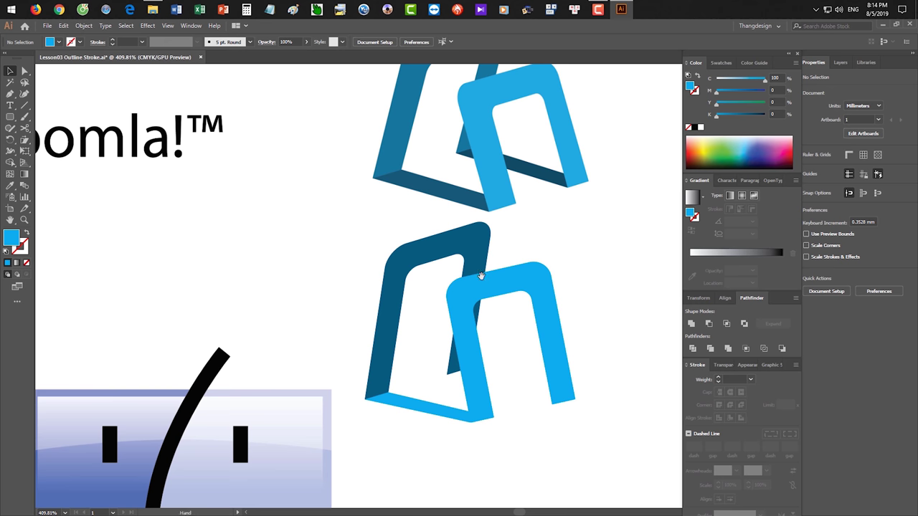
pyautogui.moveTo(477, 277); pyautogui.dragTo(424, 285)
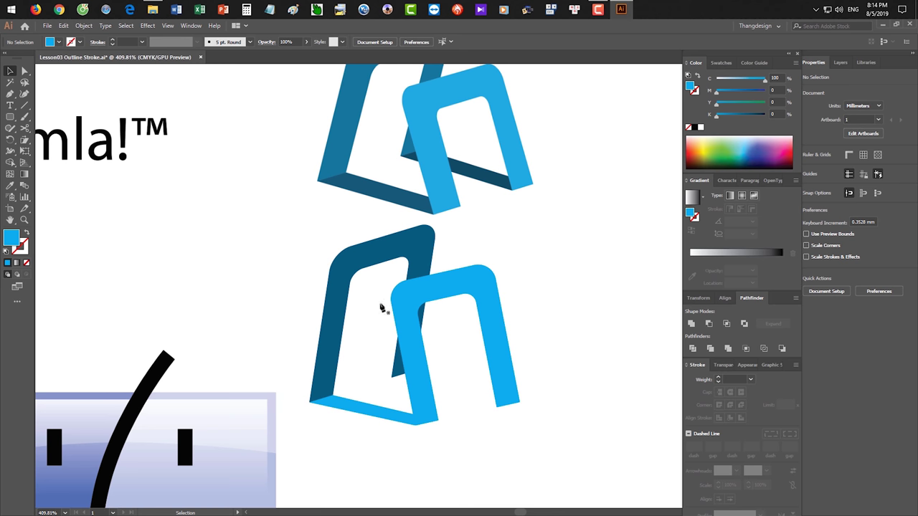
# Draw a closed four-sided strip with the Pen tool connecting the bottom ends of the two arches' right legs
pyautogui.press('p')
pyautogui.click(497, 407)
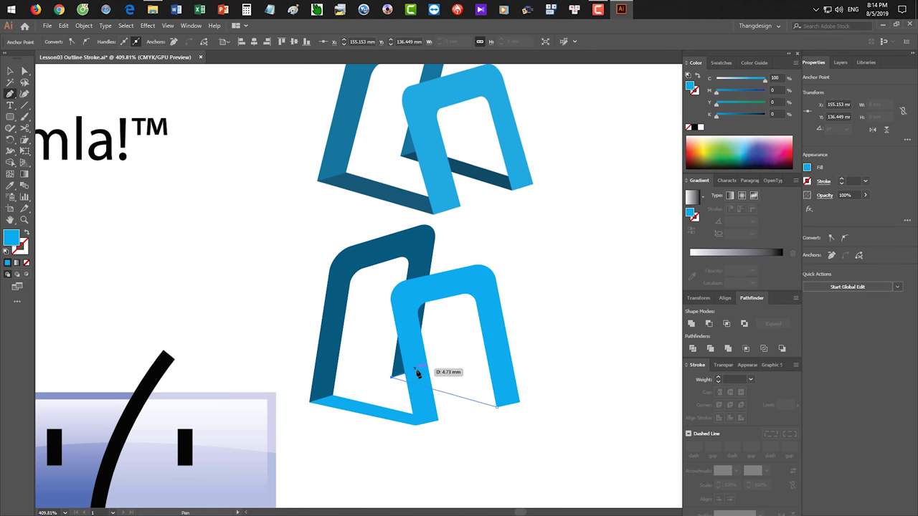
pyautogui.click(416, 374)
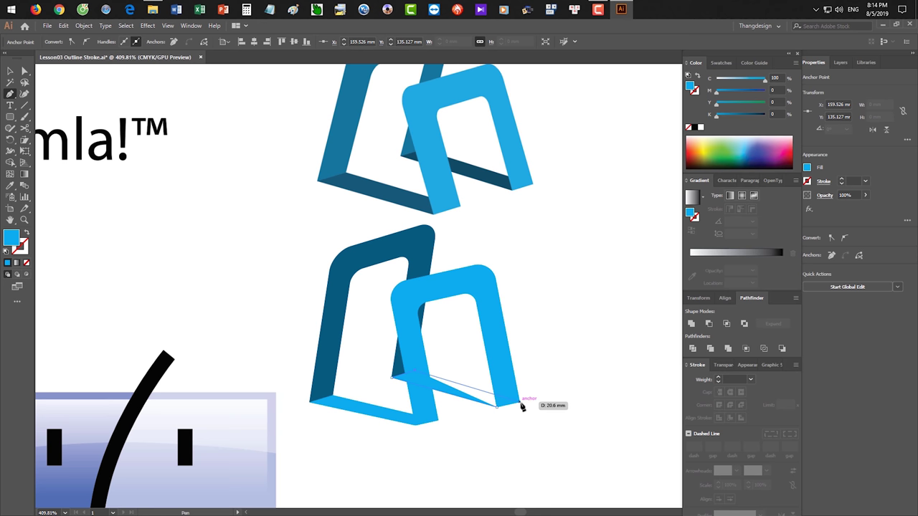
pyautogui.click(500, 407)
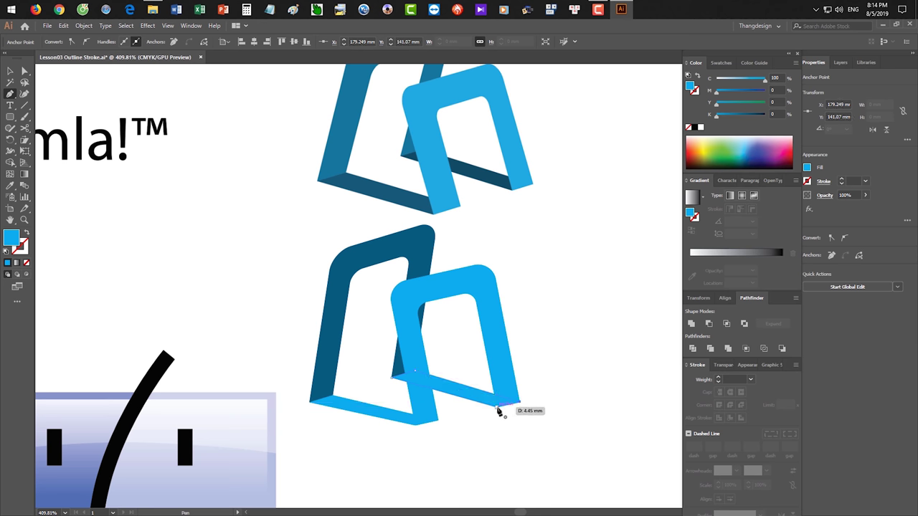
pyautogui.press('v')
pyautogui.click(504, 426)
# Fill both connecting strips with the dark arch's blue using the Eyedropper, and darken them to K 79%
pyautogui.click(462, 401)
pyautogui.keyDown('shift'); pyautogui.click(375, 409); pyautogui.keyUp('shift')
pyautogui.press('a')
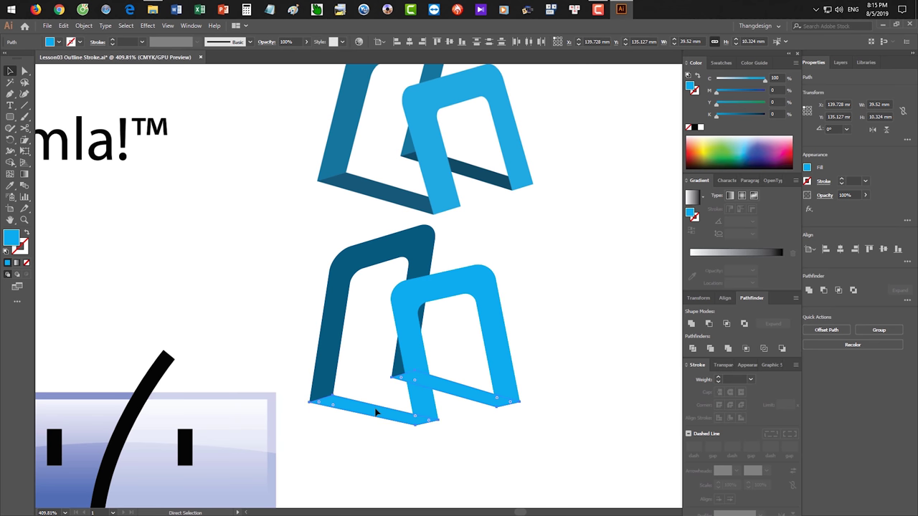
pyautogui.press('i')
pyautogui.click(342, 295)
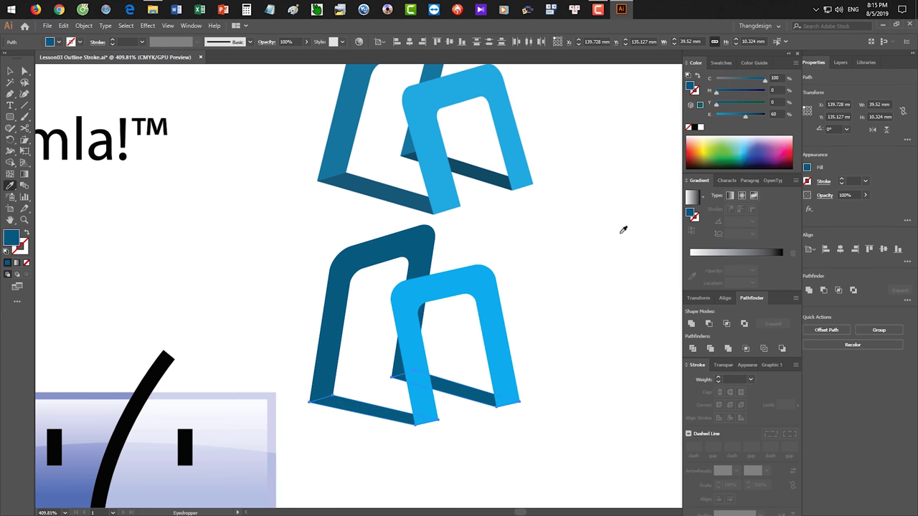
pyautogui.moveTo(752, 119); pyautogui.dragTo(757, 119)
pyautogui.press('v')
pyautogui.click(555, 328)
pyautogui.moveTo(573, 368); pyautogui.dragTo(500, 359)
pyautogui.scroll(-1, 534, 378)
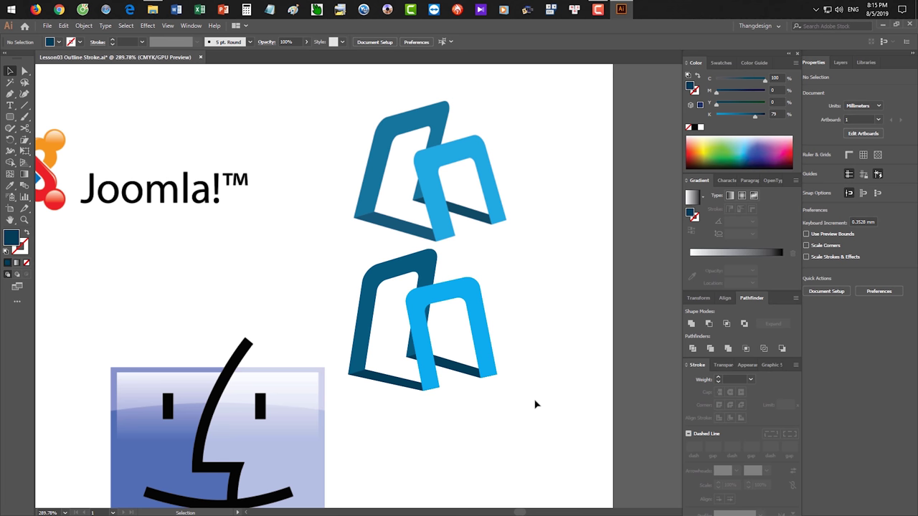
# Delete the redrawn arches and connecting strips below the reference logo
pyautogui.hotkey('ctrl', 'a')
pyautogui.press('Delete')
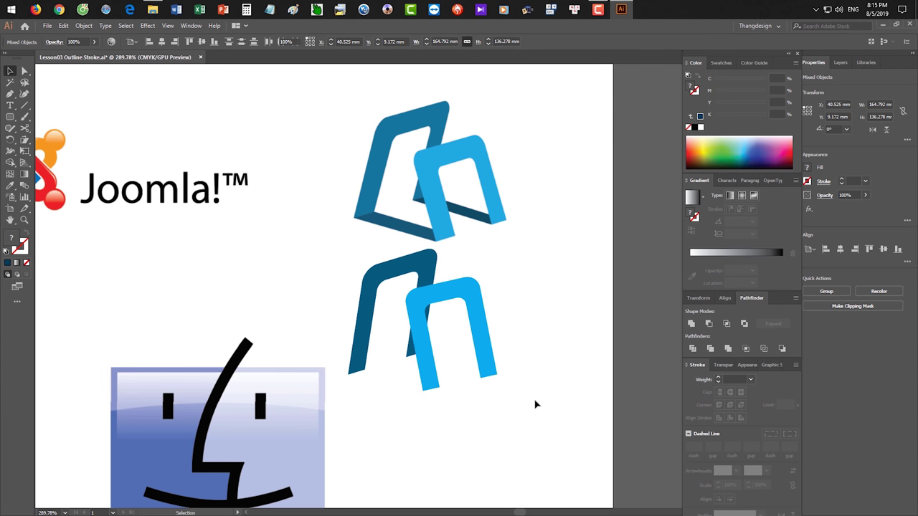
pyautogui.hotkey('ctrl', 'a')
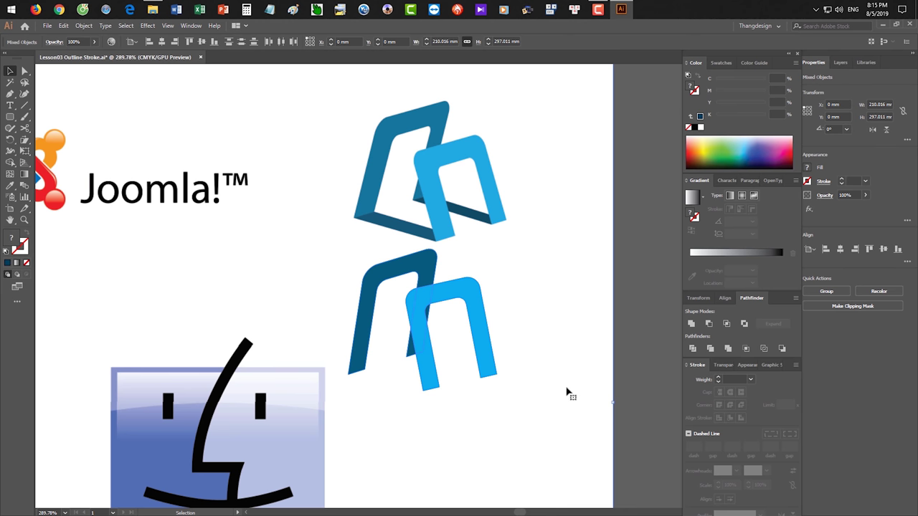
pyautogui.click(624, 365)
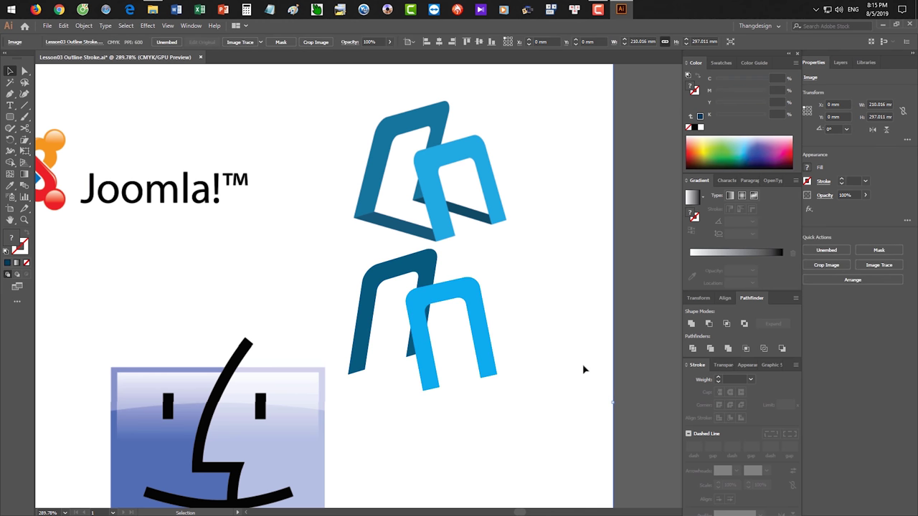
pyautogui.moveTo(532, 391); pyautogui.dragTo(319, 241)
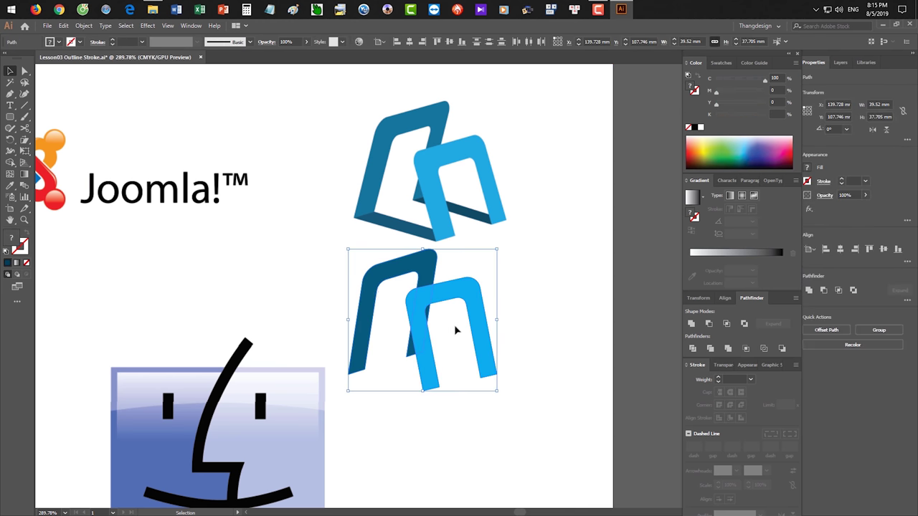
pyautogui.press('Delete')
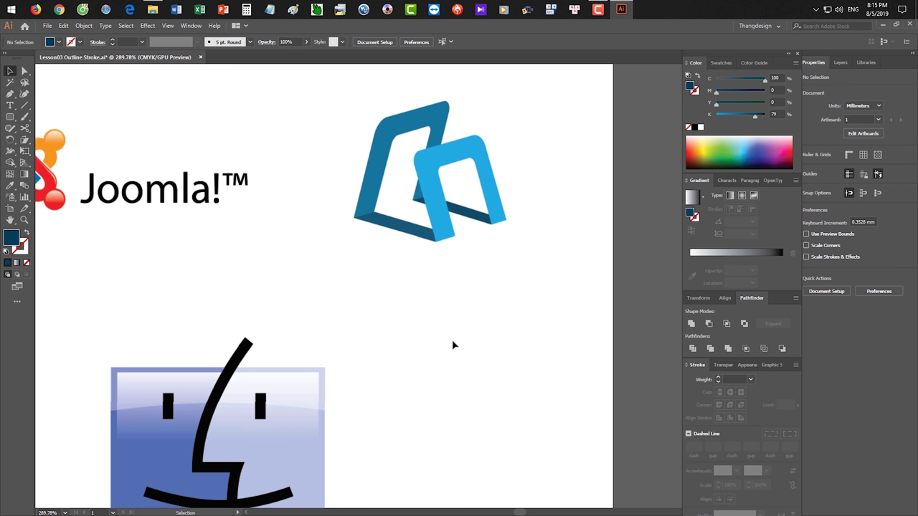
# Draw a dark blue rectangle about 25.8 mm wide and 36.1 mm high below the reference logo
pyautogui.hotkey('ctrl', 'space')
pyautogui.moveTo(372, 198); pyautogui.dragTo(412, 221)
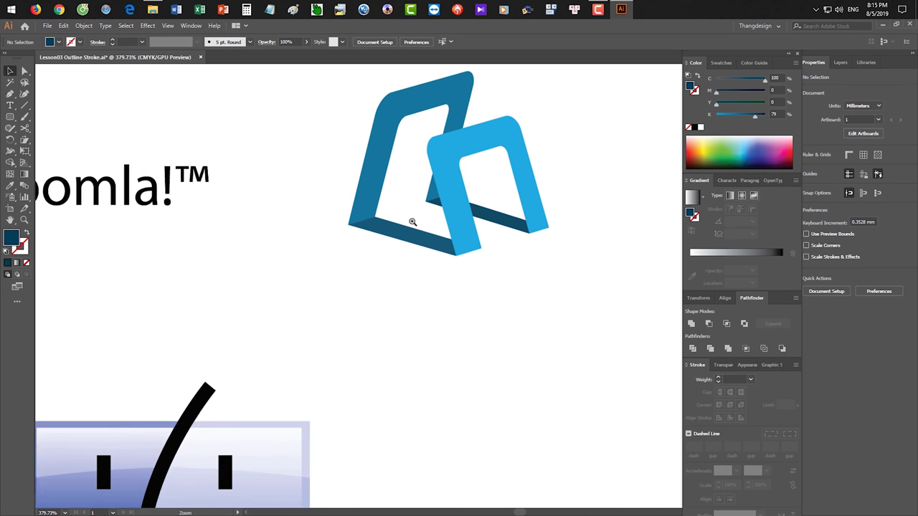
pyautogui.press('space')
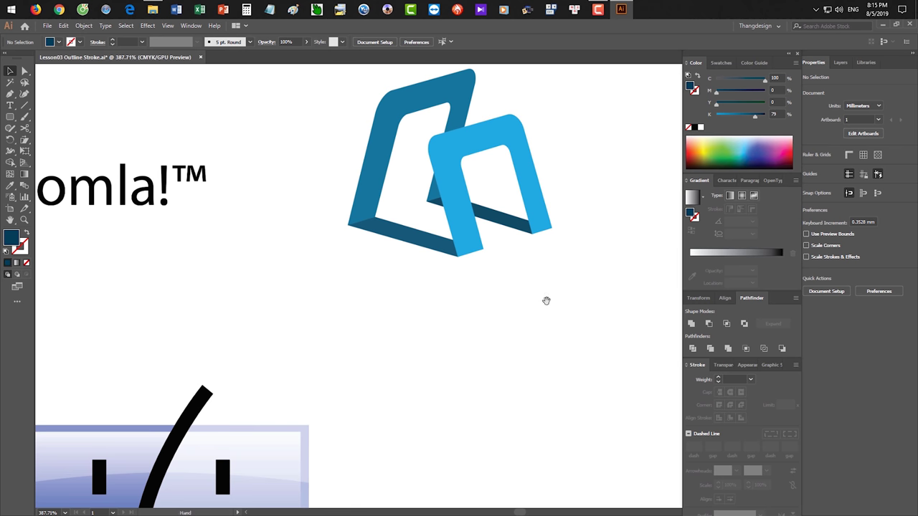
pyautogui.scroll(-1, 545, 301)
pyautogui.moveTo(10, 116); pyautogui.dragTo(43, 117)
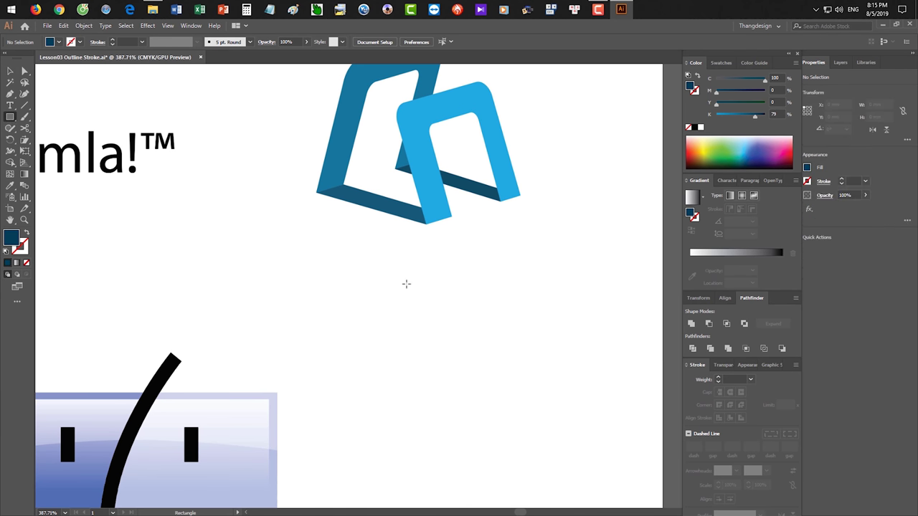
pyautogui.moveTo(340, 264); pyautogui.dragTo(469, 444)
pyautogui.scroll(-1, 502, 423)
pyautogui.scroll(2, 499, 409)
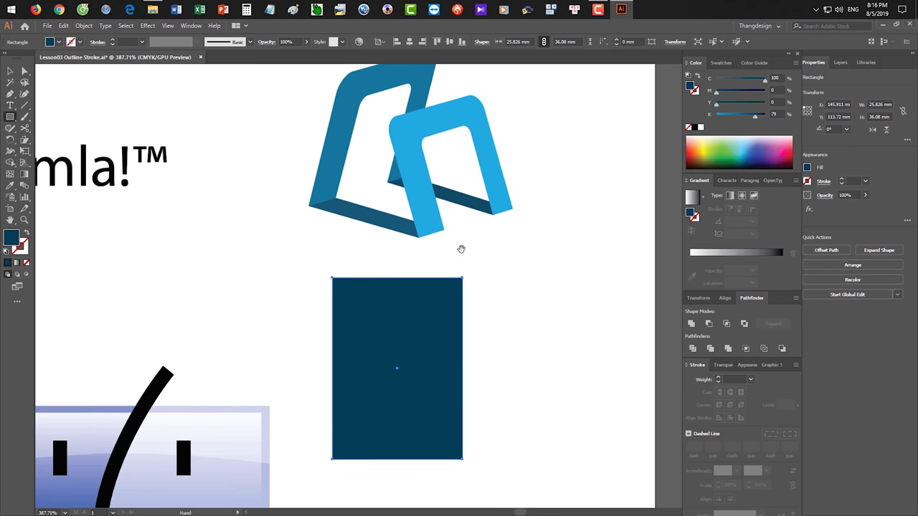
# Round the rectangle's two top corners to a radius of about 3.9 mm
pyautogui.press('a')
pyautogui.moveTo(307, 277); pyautogui.dragTo(548, 322)
pyautogui.moveTo(464, 309); pyautogui.dragTo(471, 347)
pyautogui.press('v')
pyautogui.click(541, 395)
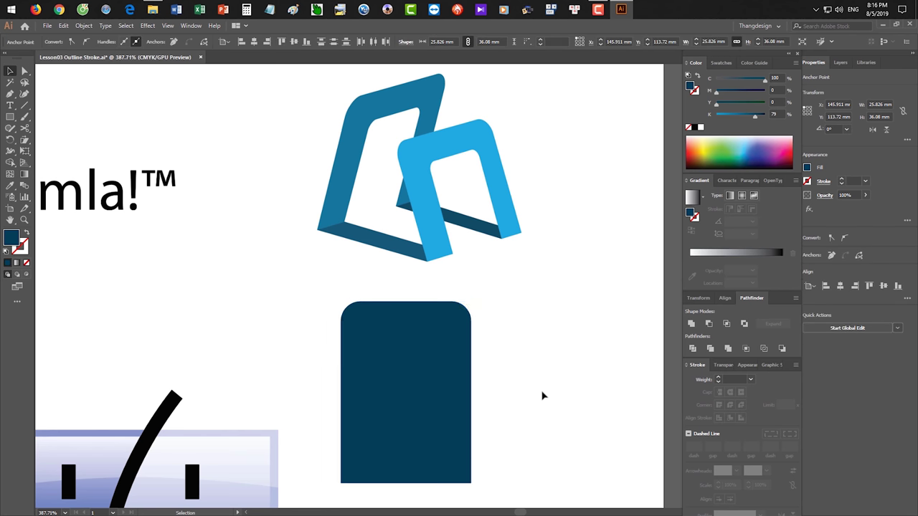
pyautogui.moveTo(539, 416); pyautogui.dragTo(561, 387)
# Duplicate the rounded rectangle in place and fill the copy with light green
pyautogui.press('a')
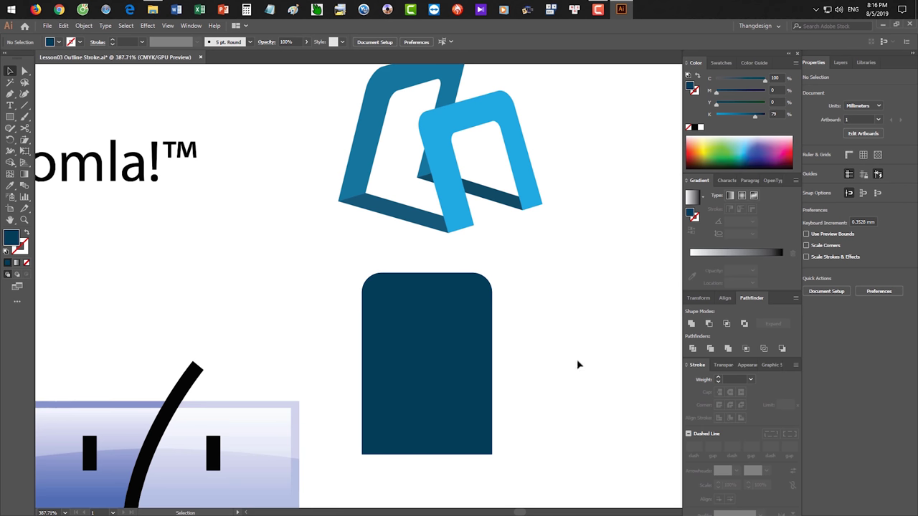
pyautogui.click(438, 375)
pyautogui.press('v')
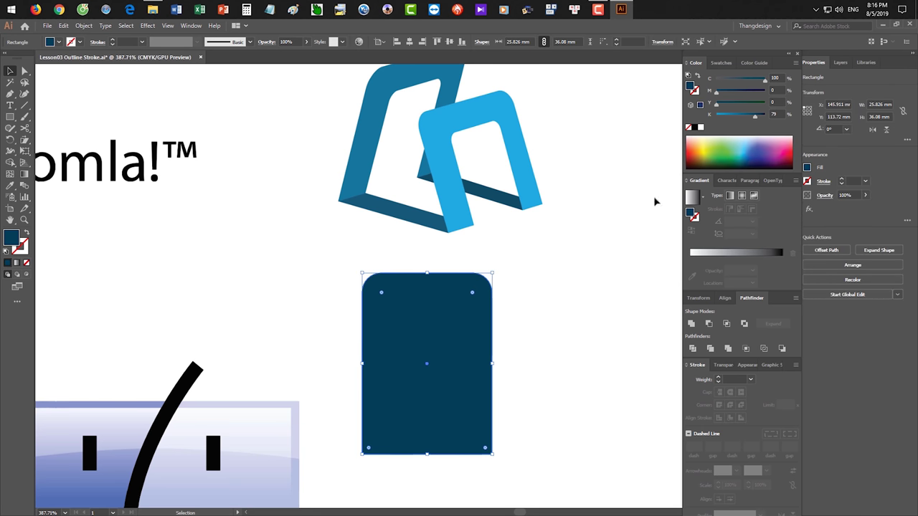
pyautogui.click(728, 139)
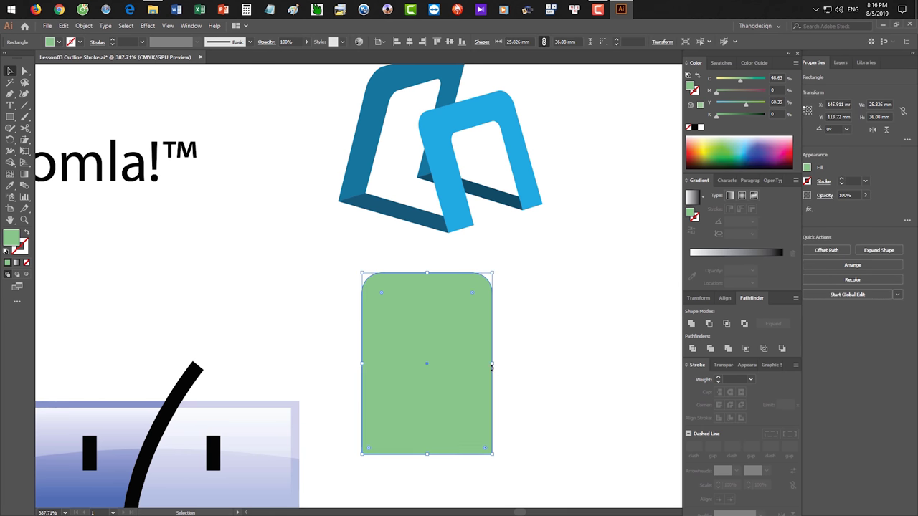
# Narrow the green copy symmetrically to about 16.5 mm wide and lower its top edge inside the dark shape
pyautogui.moveTo(494, 363); pyautogui.dragTo(469, 364)
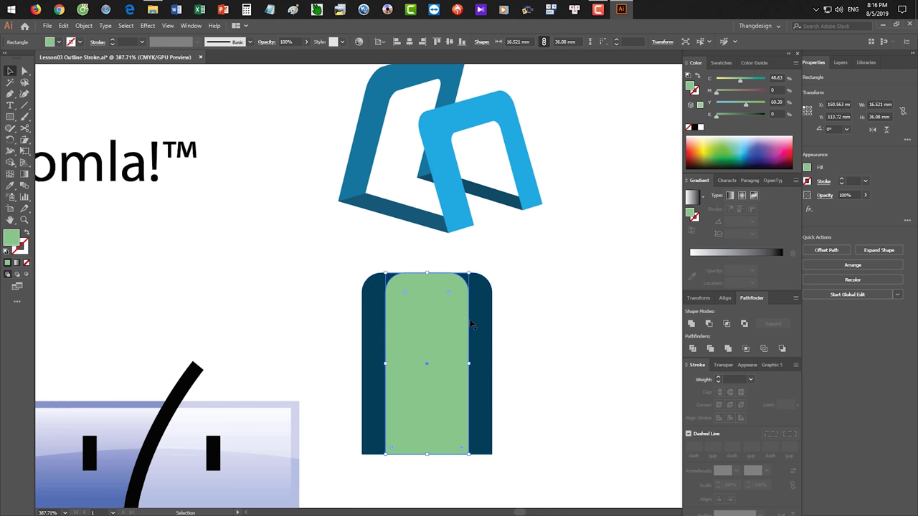
pyautogui.moveTo(426, 275); pyautogui.dragTo(430, 297)
pyautogui.click(553, 348)
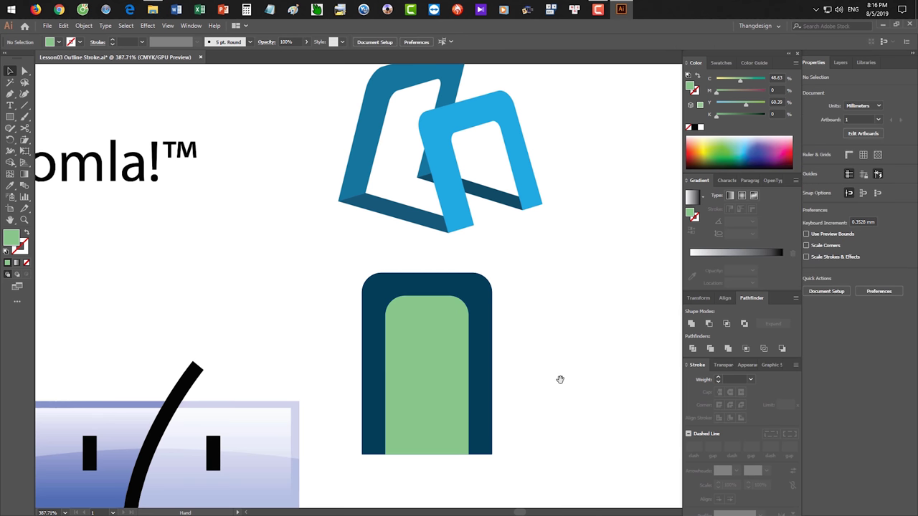
pyautogui.moveTo(559, 378); pyautogui.dragTo(571, 355)
pyautogui.scroll(-2, 570, 349)
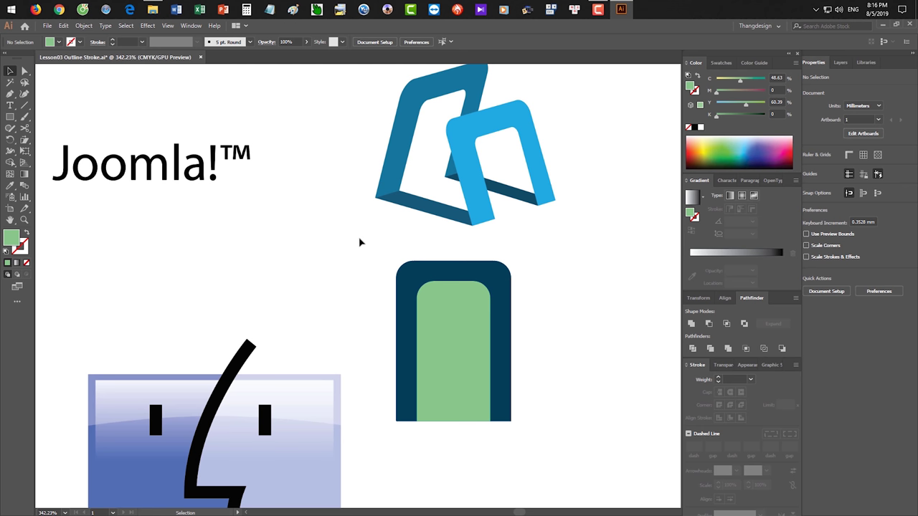
# Lower the top anchor points of both shapes together so the dark outer shape is about 31.2 mm high
pyautogui.press('a')
pyautogui.moveTo(342, 241); pyautogui.dragTo(528, 298)
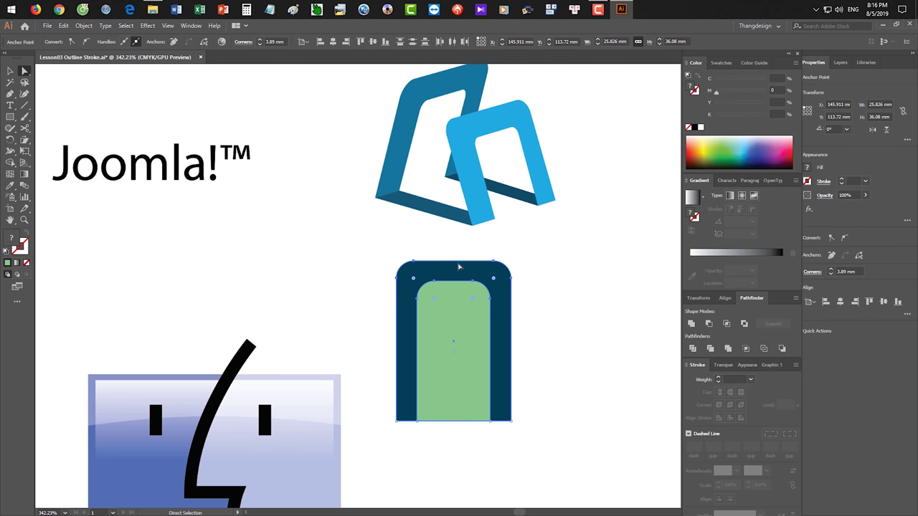
pyautogui.moveTo(459, 266); pyautogui.dragTo(459, 286)
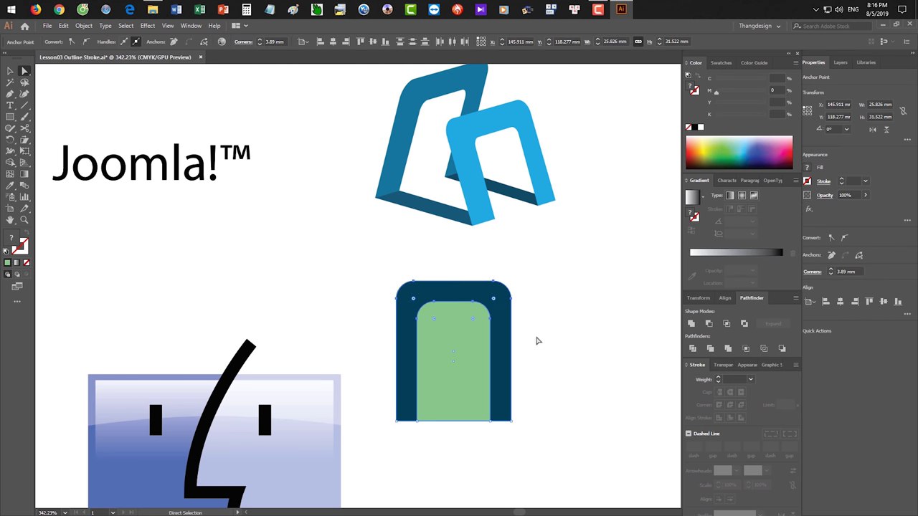
pyautogui.moveTo(460, 283); pyautogui.dragTo(462, 284)
pyautogui.press('v')
pyautogui.click(580, 338)
pyautogui.press('space')
pyautogui.moveTo(586, 382); pyautogui.dragTo(590, 372)
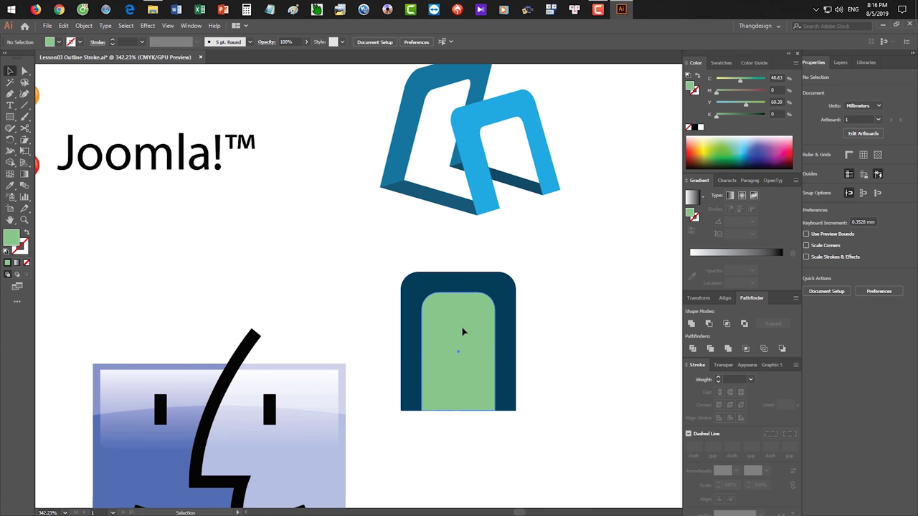
# Lower the green shape's top edge slightly, making the shape about 25.6 mm high
pyautogui.click(467, 290)
pyautogui.moveTo(458, 292); pyautogui.dragTo(458, 296)
pyautogui.click(575, 363)
pyautogui.moveTo(601, 406); pyautogui.dragTo(600, 397)
pyautogui.click(492, 370)
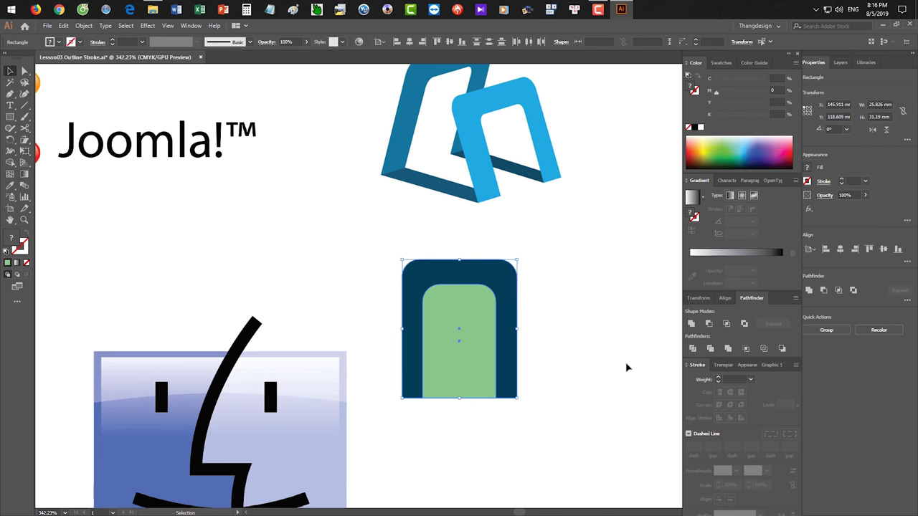
pyautogui.hotkey('ctrl', 'shift', 'a')
# Reduce the radius of the green shape's two top corners
pyautogui.press('a')
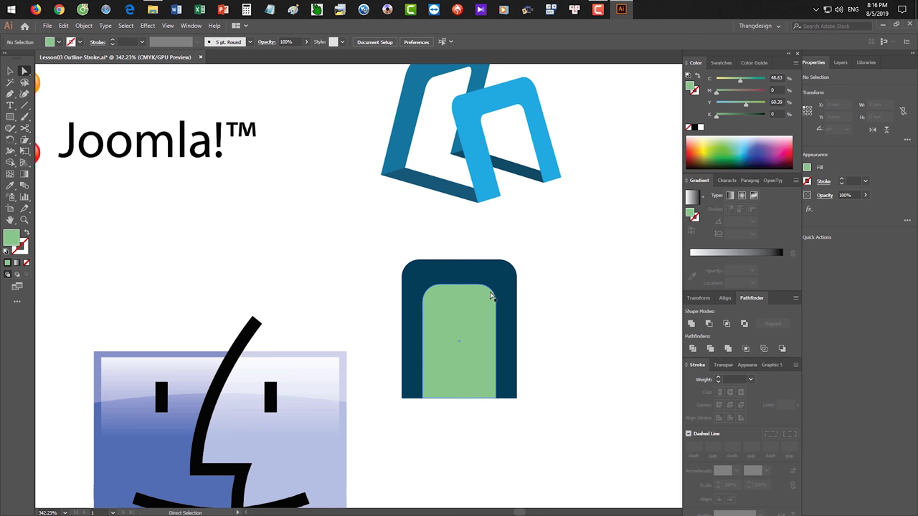
pyautogui.click(479, 306)
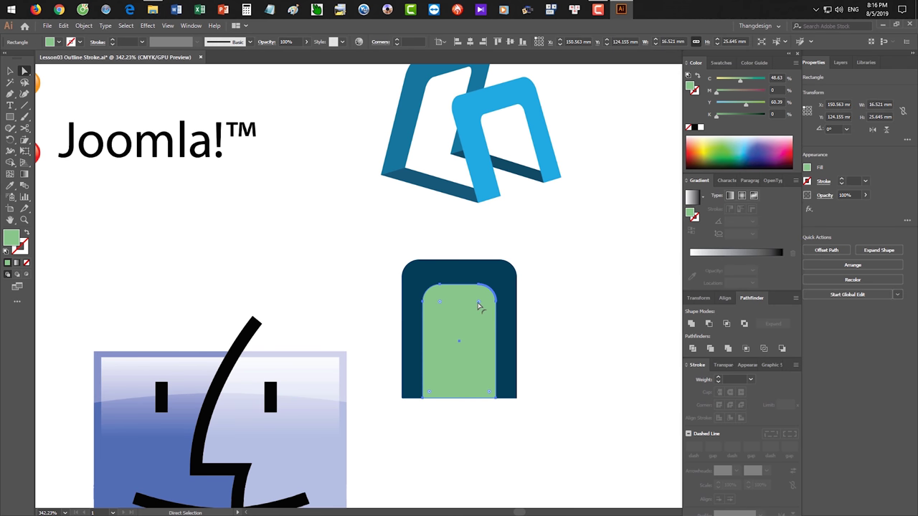
pyautogui.click(439, 302)
pyautogui.moveTo(479, 306); pyautogui.dragTo(485, 291)
pyautogui.click(595, 339)
pyautogui.moveTo(581, 388); pyautogui.dragTo(588, 350)
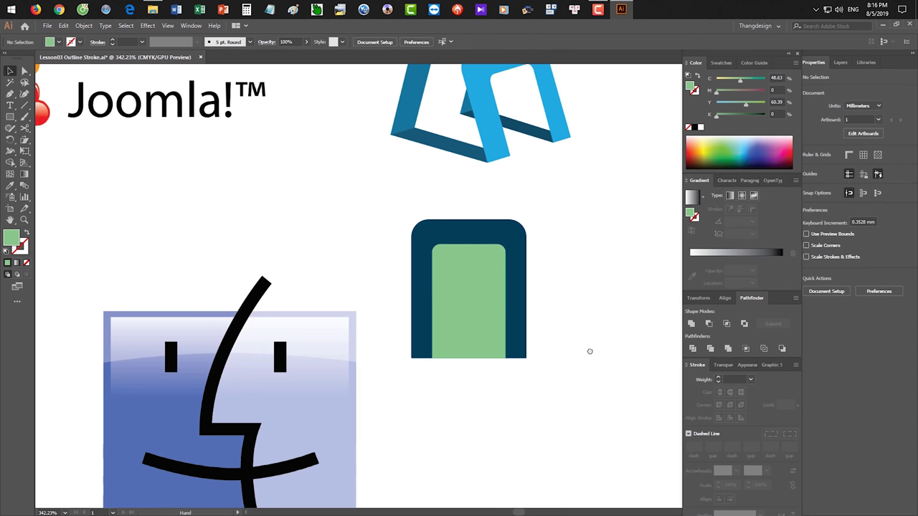
# Subtract the green shape from the dark rounded rectangle with Minus Front to form an arch
pyautogui.scroll(-1, 560, 391)
pyautogui.moveTo(441, 307); pyautogui.dragTo(436, 303)
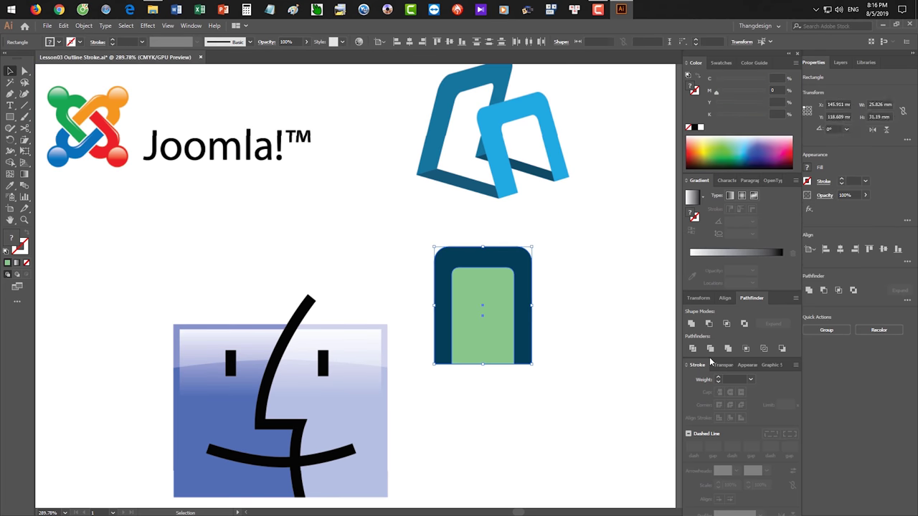
pyautogui.click(709, 323)
pyautogui.click(598, 354)
pyautogui.scroll(-1, 595, 358)
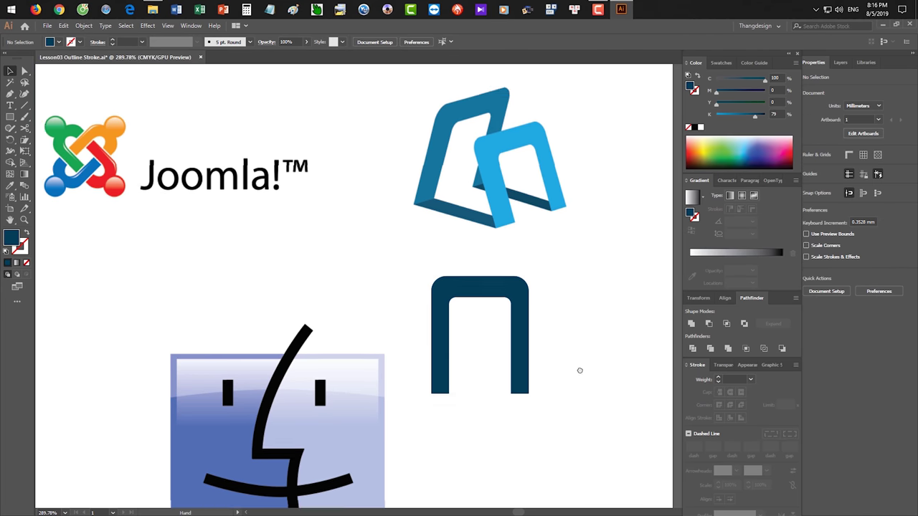
# Duplicate the dark arch and place the copy to the right of the original, slightly lower
pyautogui.moveTo(552, 351); pyautogui.dragTo(601, 336)
pyautogui.click(578, 443)
pyautogui.moveTo(570, 434); pyautogui.dragTo(595, 427)
pyautogui.moveTo(606, 382); pyautogui.dragTo(517, 355)
pyautogui.click(572, 439)
pyautogui.moveTo(570, 431); pyautogui.dragTo(619, 434)
pyautogui.keyDown('ctrl'); pyautogui.click(544, 395); pyautogui.keyUp('ctrl')
pyautogui.moveTo(541, 397); pyautogui.dragTo(466, 331)
pyautogui.moveTo(466, 332); pyautogui.dragTo(520, 395)
pyautogui.moveTo(485, 351); pyautogui.dragTo(514, 376)
pyautogui.moveTo(453, 335); pyautogui.dragTo(480, 368)
pyautogui.click(577, 280)
# Fill the right arch with the bright blue C 100 swatch and match the left arch to it with the Eyedropper
pyautogui.click(721, 62)
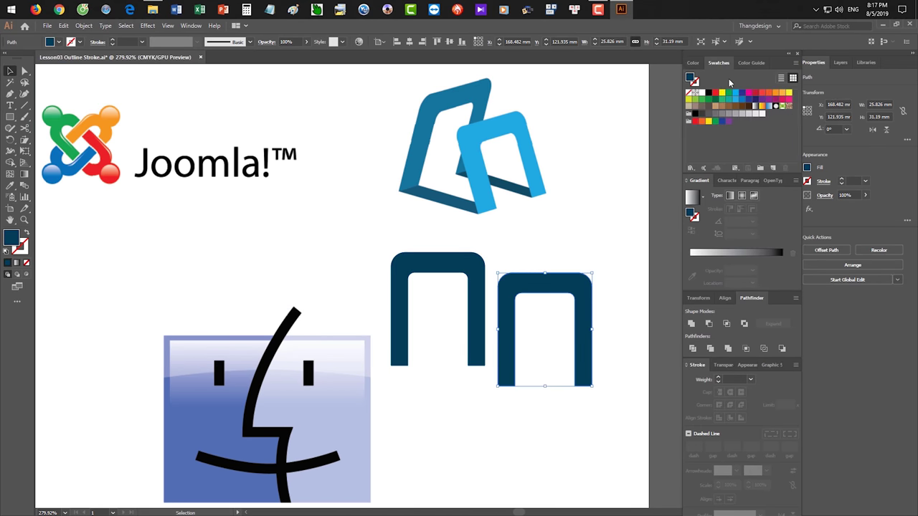
pyautogui.click(733, 96)
pyautogui.click(427, 260)
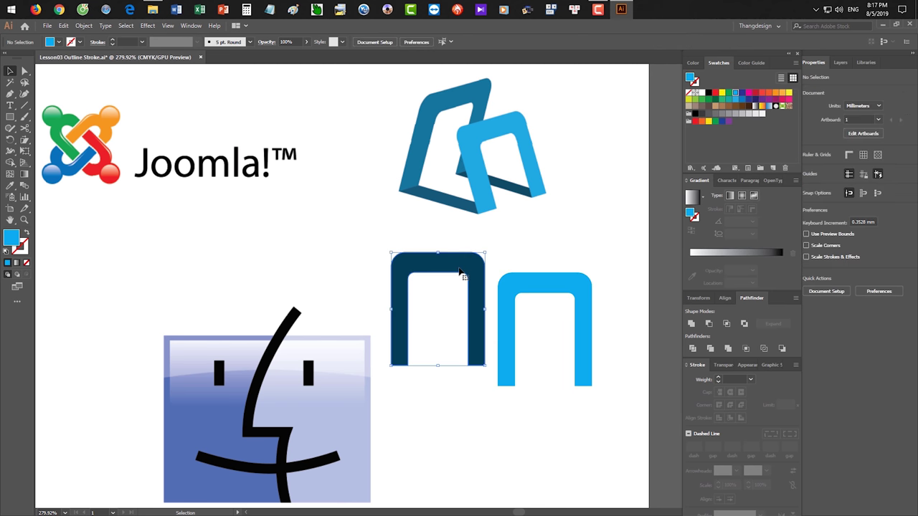
pyautogui.press('i')
pyautogui.click(558, 281)
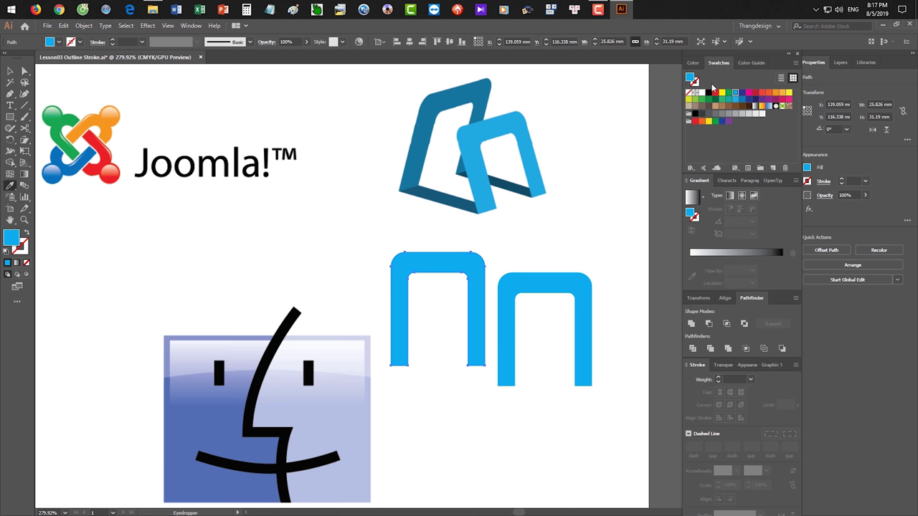
pyautogui.click(692, 63)
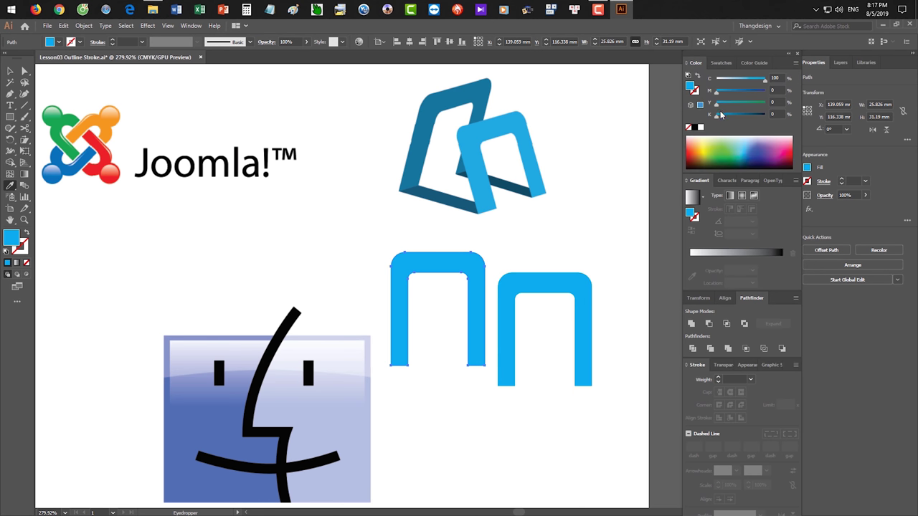
# Darken the left arch's fill to C 100, M 14, K 20 and move the arch slightly up and to the left
pyautogui.moveTo(719, 116); pyautogui.dragTo(725, 115)
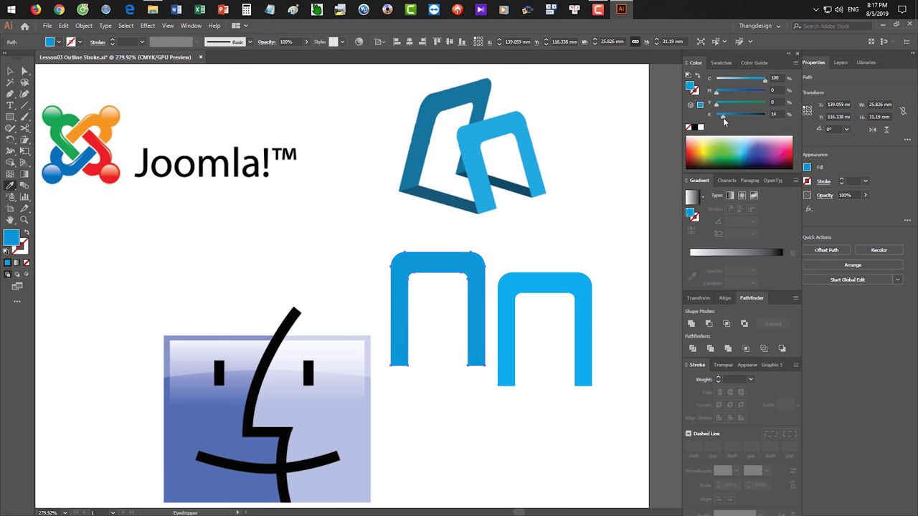
pyautogui.moveTo(718, 93); pyautogui.dragTo(722, 95)
pyautogui.click(559, 240)
pyautogui.hotkey('ctrl', 'z')
pyautogui.press('v')
pyautogui.click(495, 295)
pyautogui.moveTo(485, 291); pyautogui.dragTo(480, 284)
# Try shearing the bright blue right arch so its legs lean left and its crossbar rises to the right
pyautogui.click(558, 287)
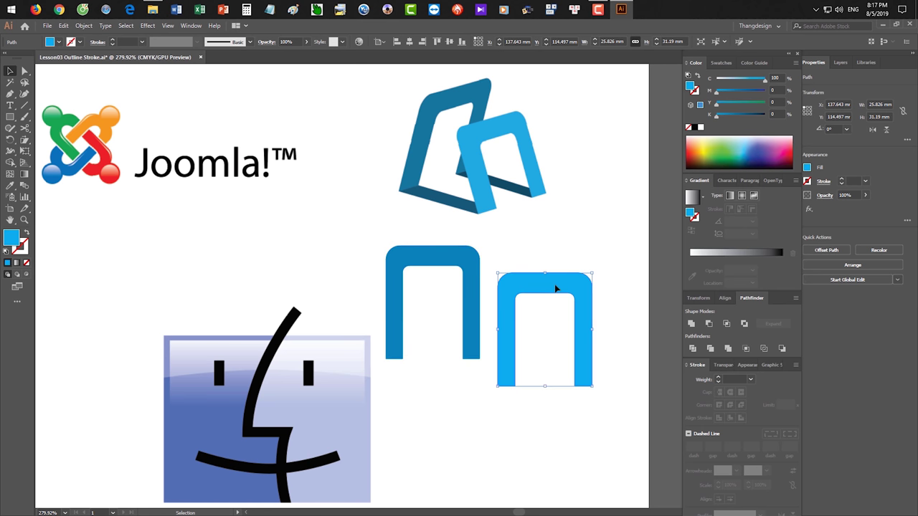
pyautogui.moveTo(23, 141); pyautogui.dragTo(57, 152)
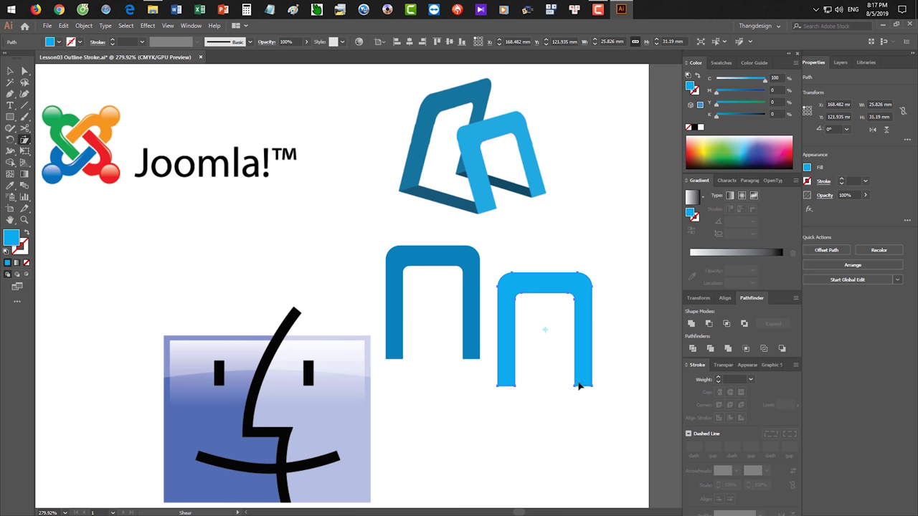
pyautogui.moveTo(568, 284); pyautogui.dragTo(545, 284)
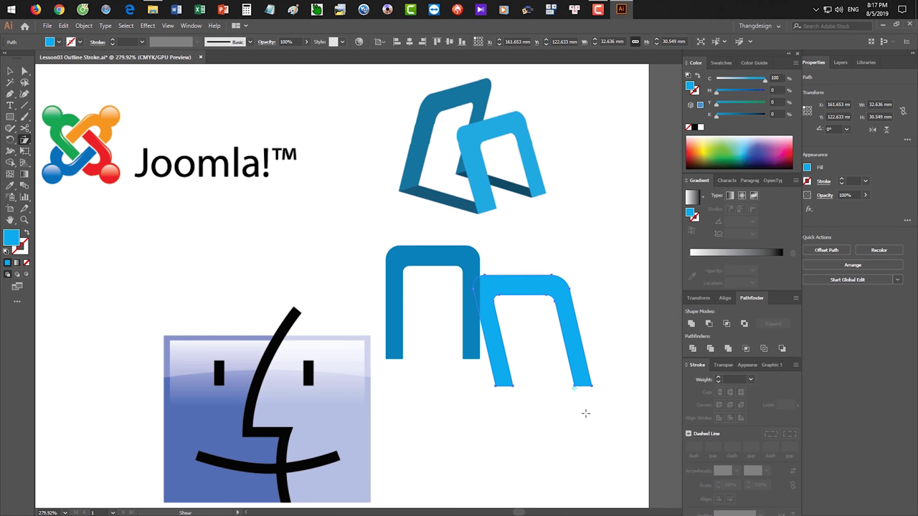
pyautogui.moveTo(519, 282); pyautogui.dragTo(515, 284)
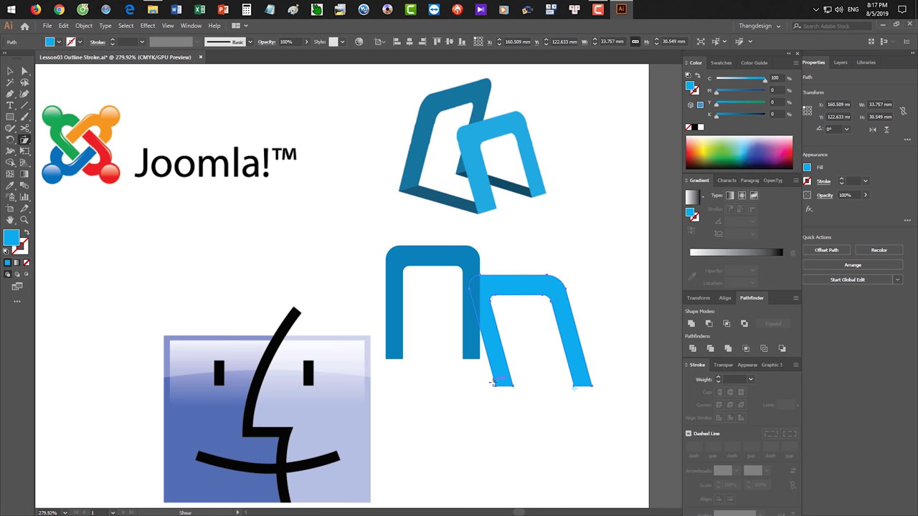
pyautogui.moveTo(582, 344); pyautogui.dragTo(581, 330)
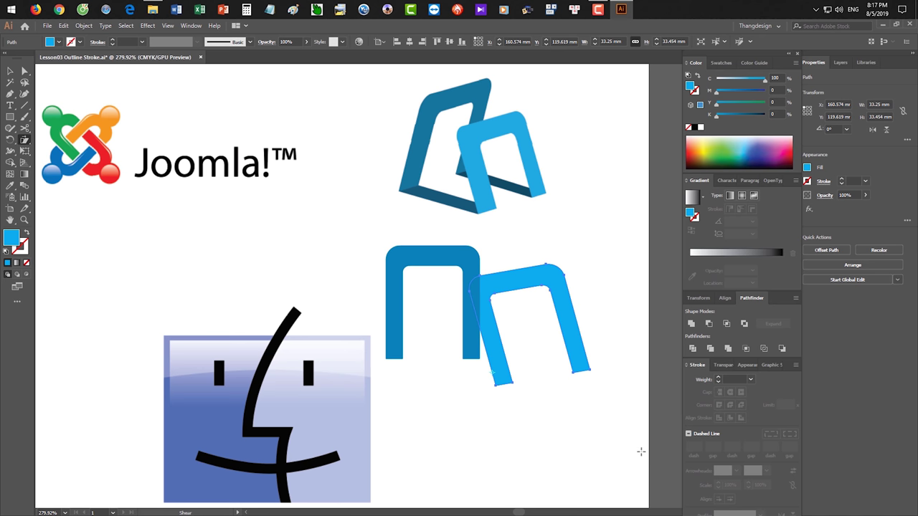
pyautogui.moveTo(565, 292); pyautogui.dragTo(583, 287)
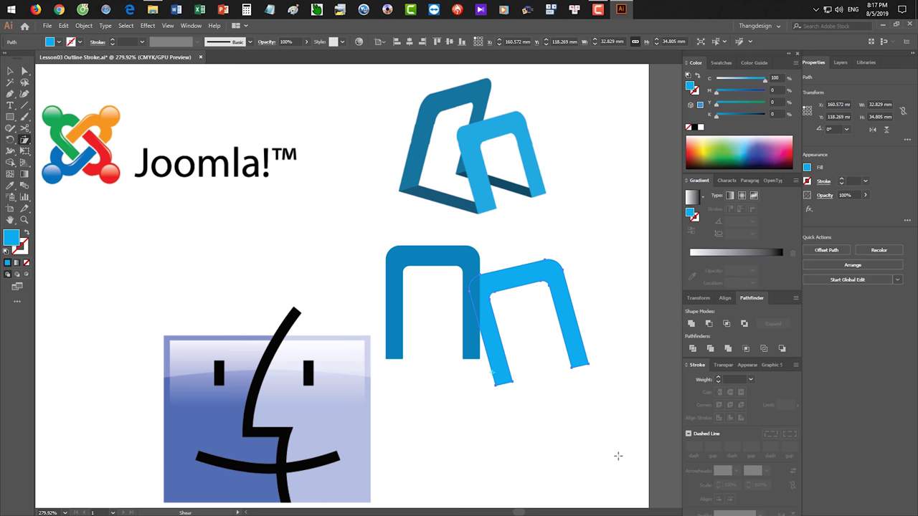
# Try shearing the dark blue left arch so its legs lean right and its crossbar slopes upward
pyautogui.keyDown('ctrl'); pyautogui.click(432, 264); pyautogui.keyUp('ctrl')
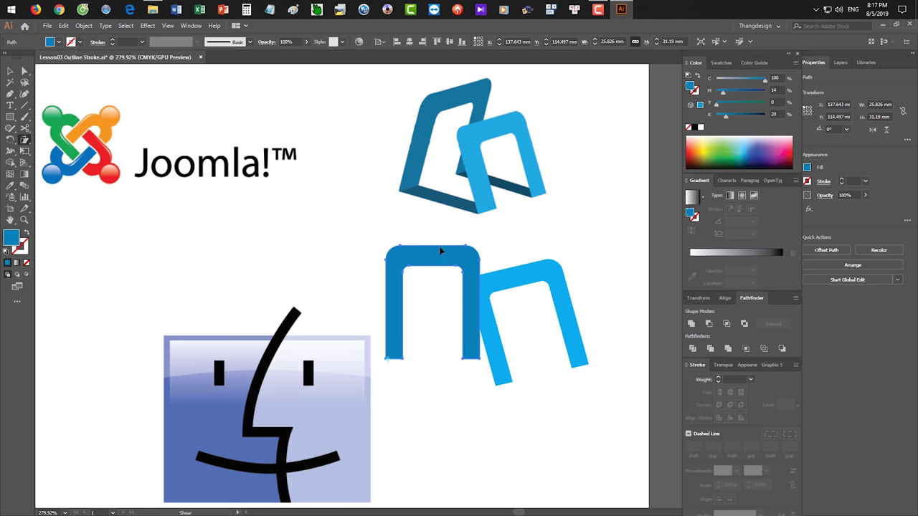
pyautogui.moveTo(440, 249); pyautogui.dragTo(470, 246)
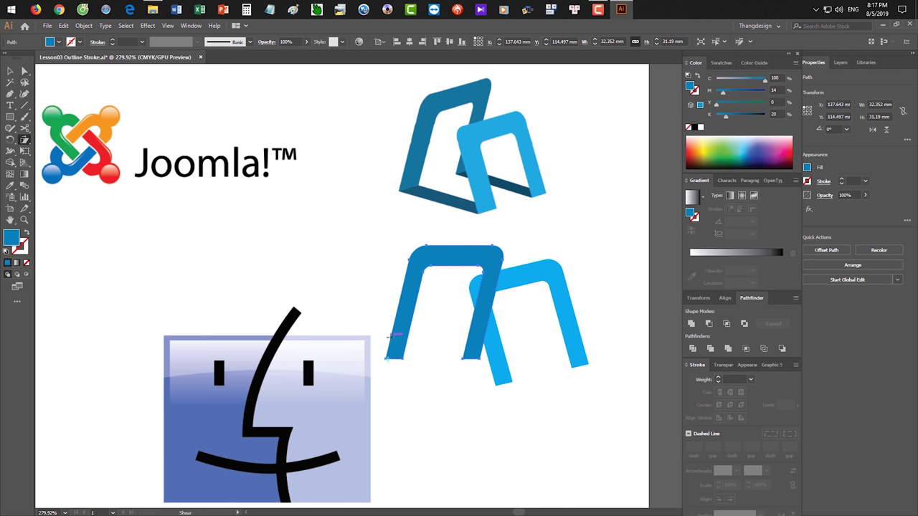
pyautogui.moveTo(494, 290)
pyautogui.mouseDown()
pyautogui.moveTo(508, 281)
pyautogui.moveTo(502, 271)
pyautogui.moveTo(497, 293)
pyautogui.mouseUp()
pyautogui.press('v')
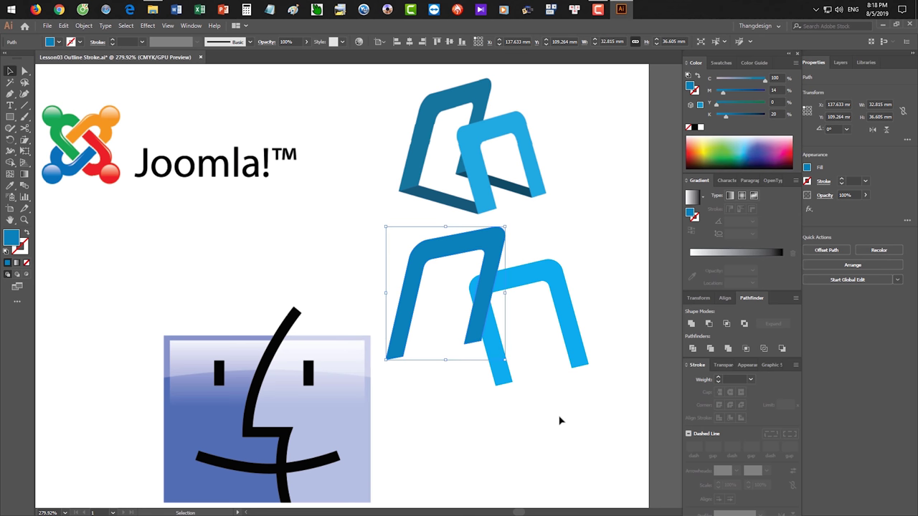
# Bring the bright blue arch in front of the dark one and shift it slightly left to overlap as in the logo
pyautogui.click(532, 256)
pyautogui.click(533, 273)
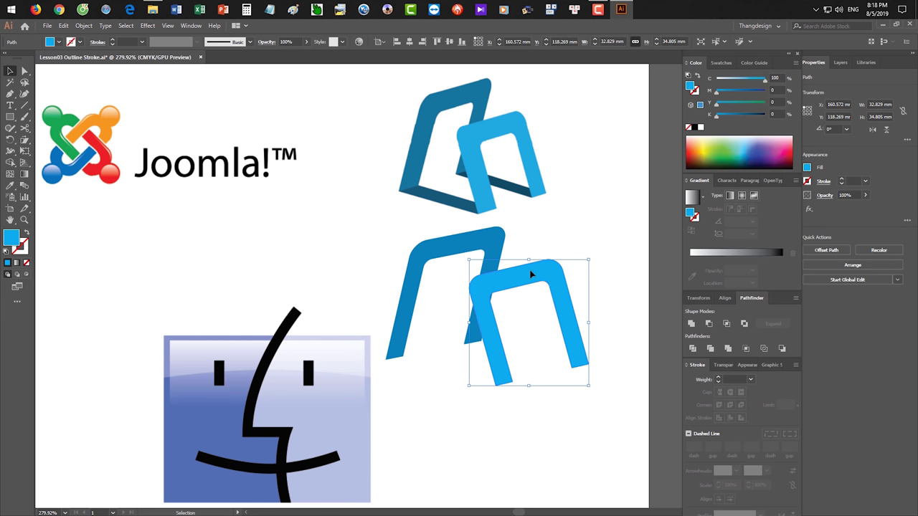
pyautogui.click(544, 437)
pyautogui.moveTo(505, 370); pyautogui.dragTo(489, 364)
pyautogui.click(485, 428)
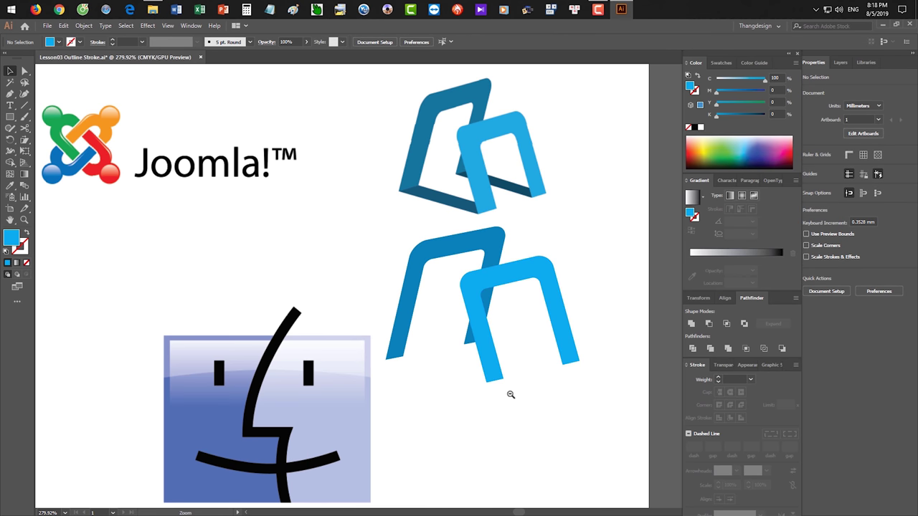
pyautogui.scroll(-1, 531, 401)
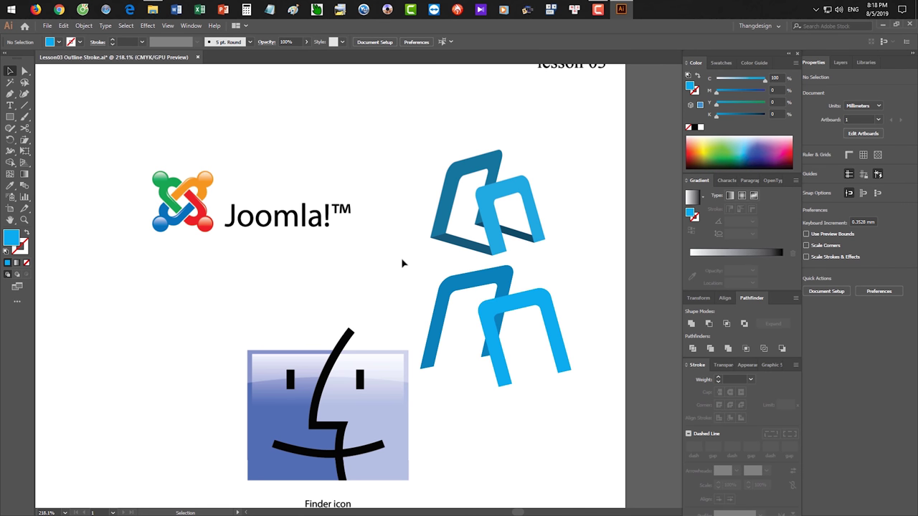
pyautogui.scroll(3, 456, 327)
pyautogui.moveTo(530, 358); pyautogui.dragTo(489, 335)
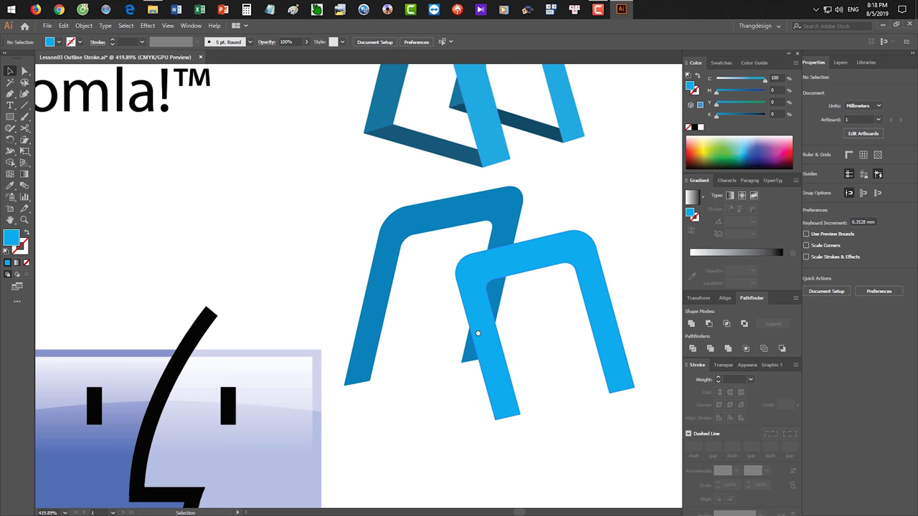
pyautogui.moveTo(491, 340); pyautogui.dragTo(484, 330)
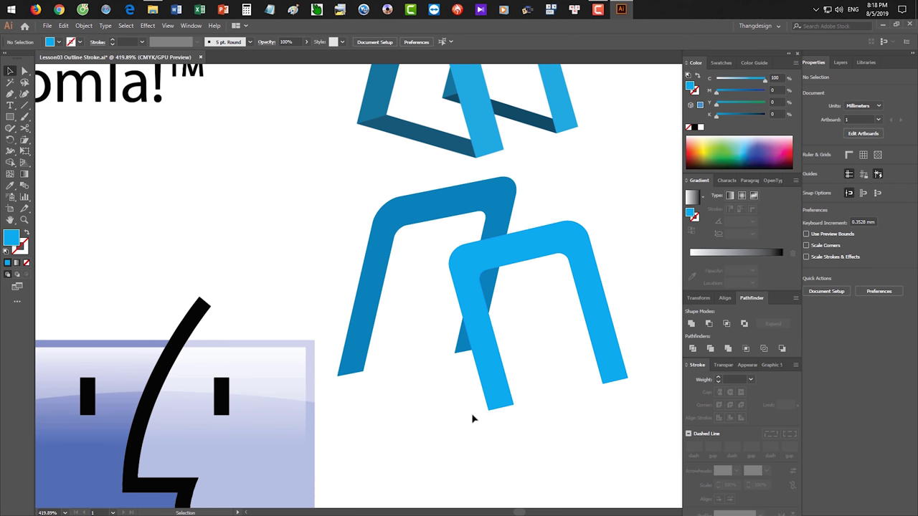
# Undo the move, stacking and shear changes until both arches are upright again
pyautogui.moveTo(551, 248); pyautogui.dragTo(489, 236)
pyautogui.hotkey('ctrl', 'z')
pyautogui.hotkey('ctrl', 'z')
pyautogui.hotkey('ctrl', 'z')
pyautogui.hotkey('ctrl', 'z')
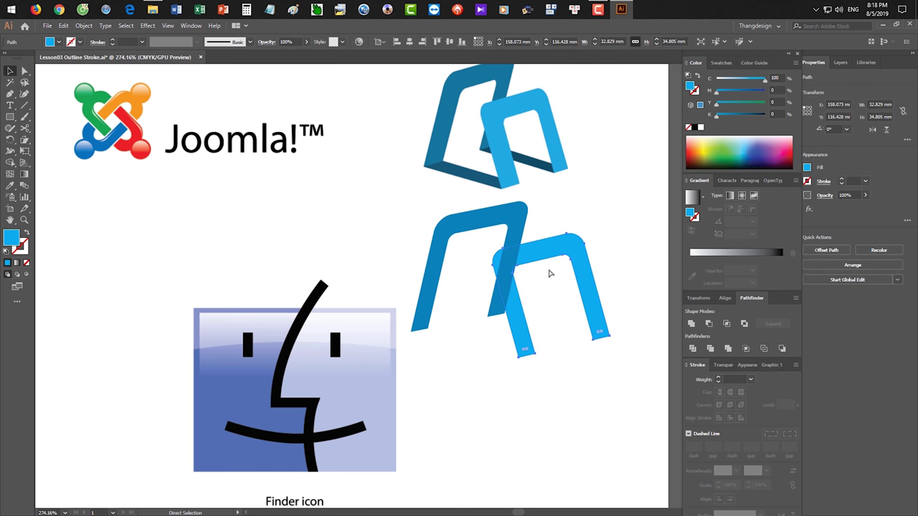
pyautogui.hotkey('ctrl', 'z')
pyautogui.hotkey('ctrl', 'z')
pyautogui.hotkey('ctrl', 'z')
pyautogui.hotkey('ctrl', 'z')
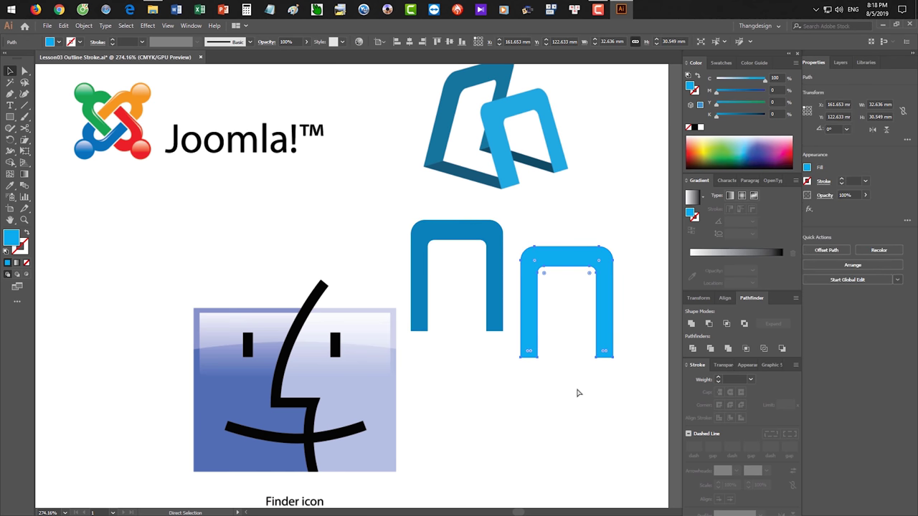
pyautogui.moveTo(552, 231); pyautogui.dragTo(519, 277)
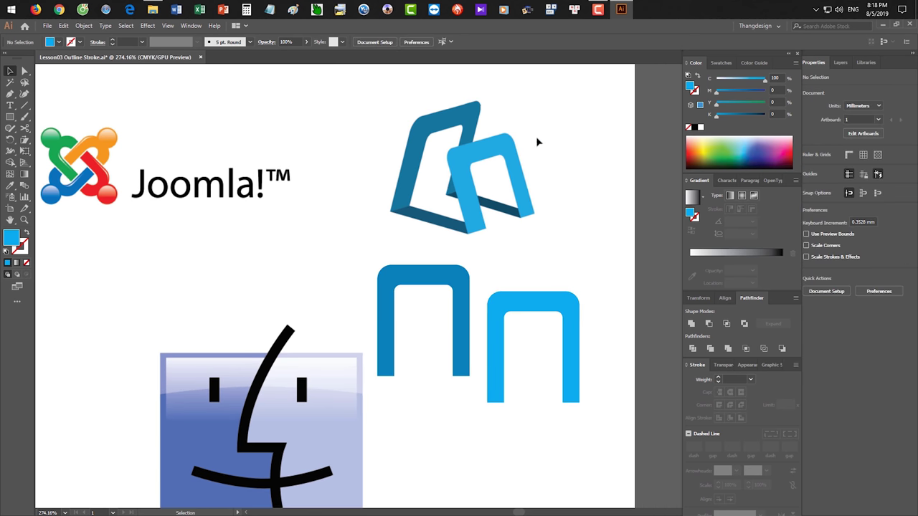
# Show the rulers and place a vertical and a horizontal guide at the reference logo's lower-right corner
pyautogui.hotkey('ctrl', 'r')
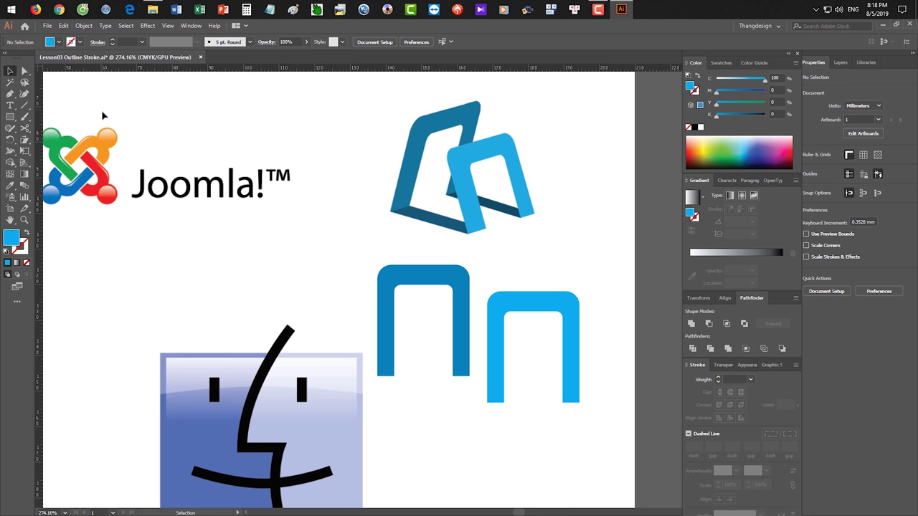
pyautogui.moveTo(40, 134); pyautogui.dragTo(535, 213)
pyautogui.moveTo(552, 67); pyautogui.dragTo(536, 214)
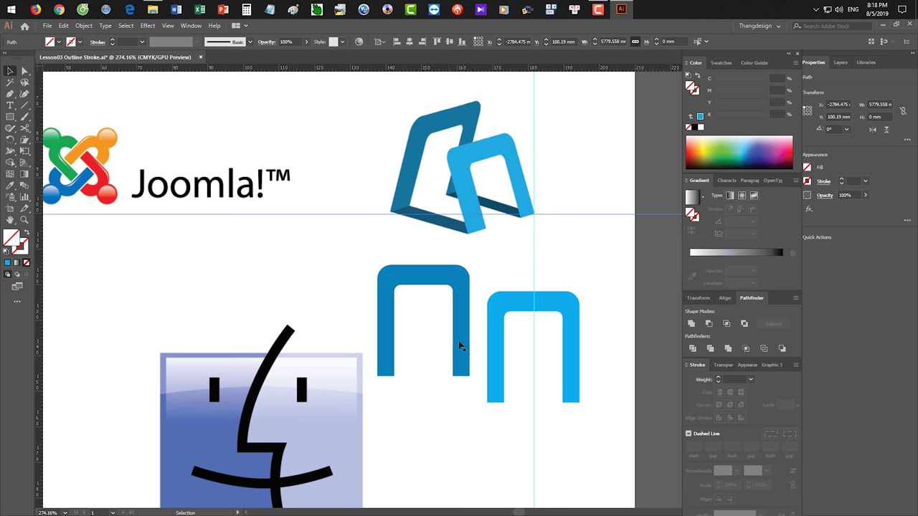
# Try shearing the bright blue arch horizontally and vertically about its bottom-right corner to match the logo's front frame
pyautogui.click(543, 305)
pyautogui.moveTo(25, 140); pyautogui.dragTo(54, 153)
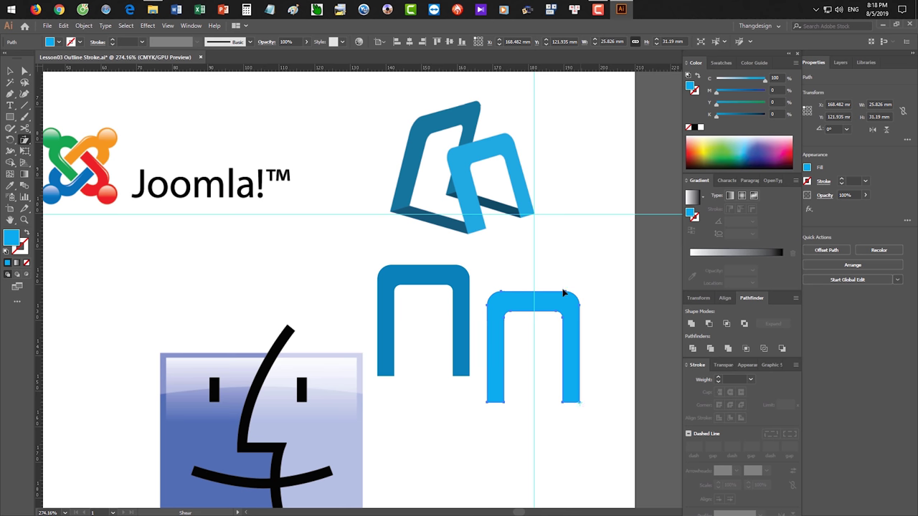
pyautogui.moveTo(553, 294); pyautogui.dragTo(529, 294)
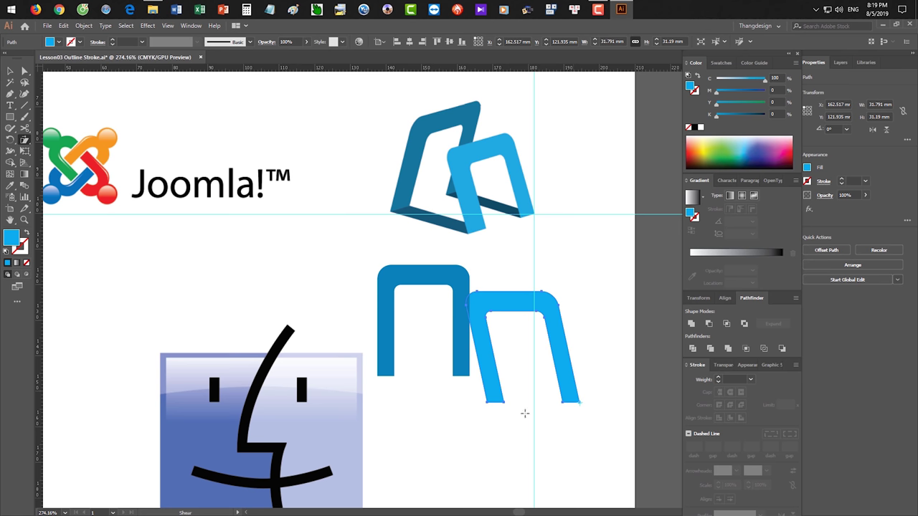
pyautogui.moveTo(479, 358); pyautogui.dragTo(483, 384)
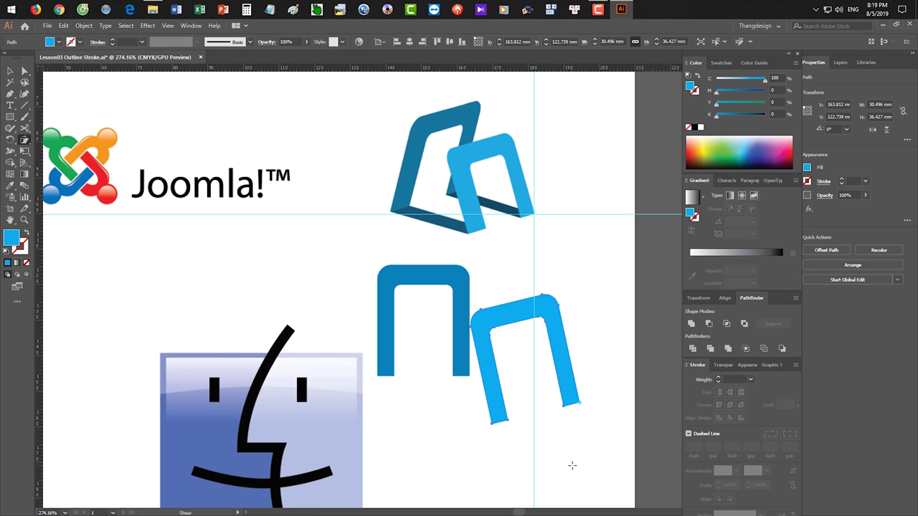
pyautogui.moveTo(503, 301); pyautogui.dragTo(498, 308)
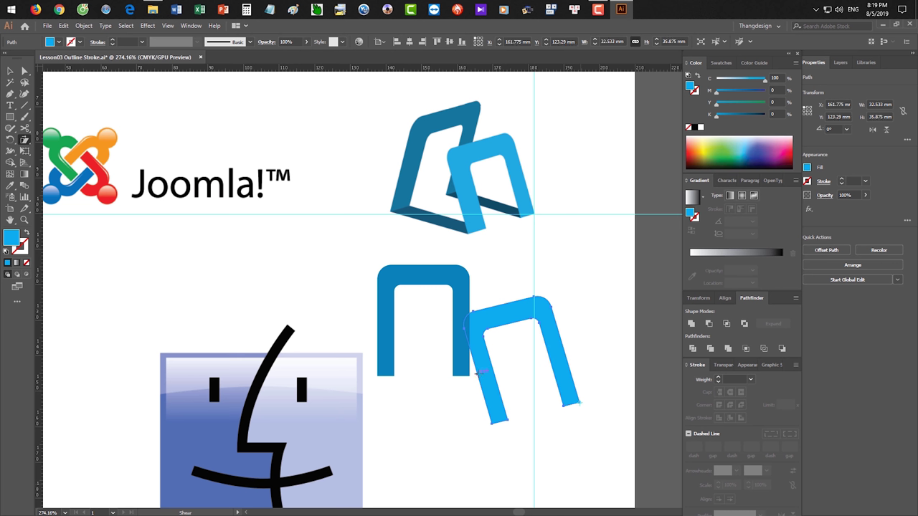
pyautogui.moveTo(478, 378); pyautogui.dragTo(494, 384)
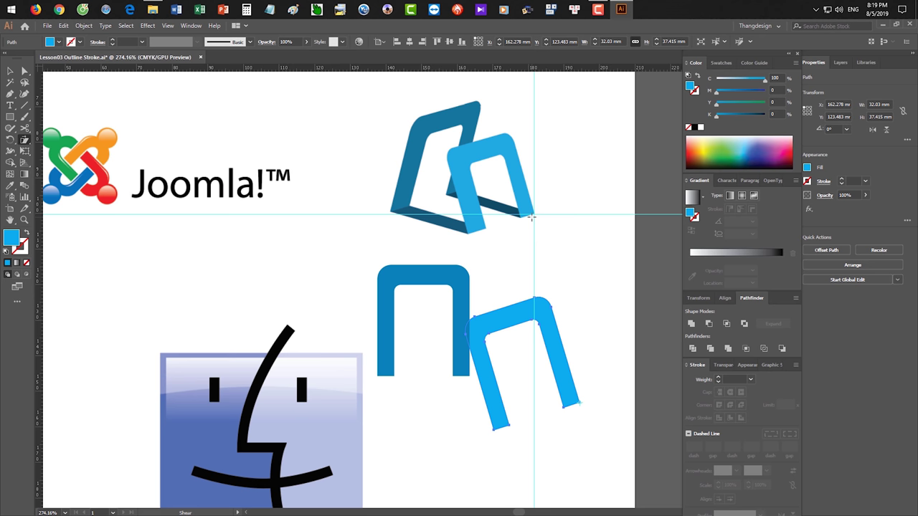
# Undo the shears on the bright blue arch and delete both guides
pyautogui.press('v')
pyautogui.hotkey('ctrl', 'a')
pyautogui.click(594, 321)
pyautogui.press('a')
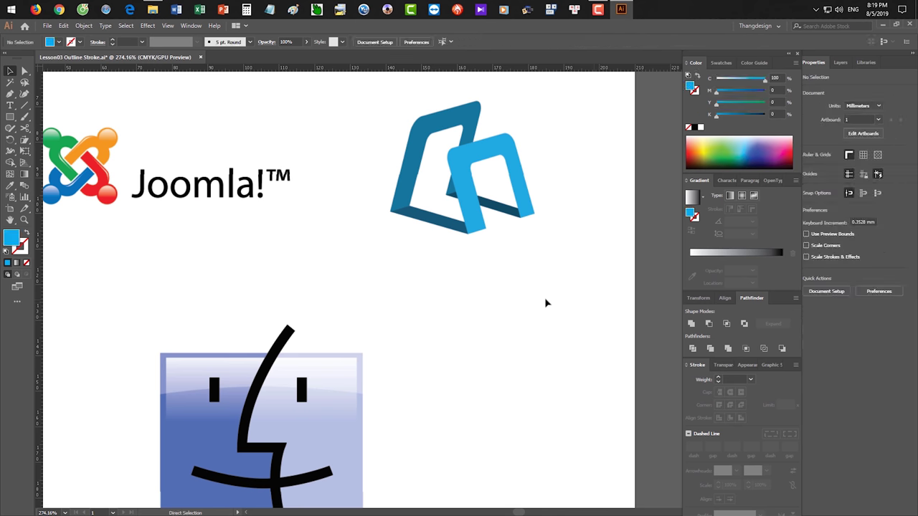
pyautogui.click(546, 303)
pyautogui.hotkey('ctrl', 'z')
pyautogui.hotkey('ctrl', 'z')
pyautogui.moveTo(587, 251); pyautogui.dragTo(525, 209)
pyautogui.press('Delete')
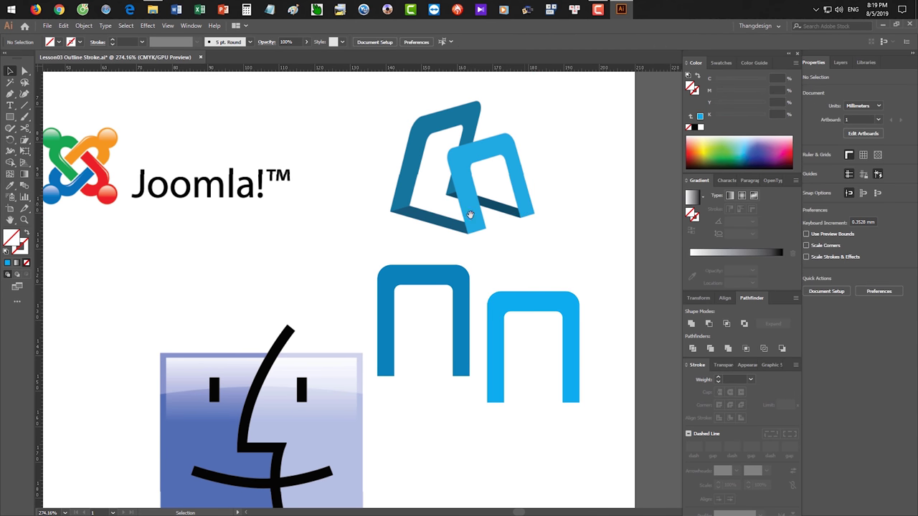
pyautogui.moveTo(375, 246); pyautogui.dragTo(391, 230)
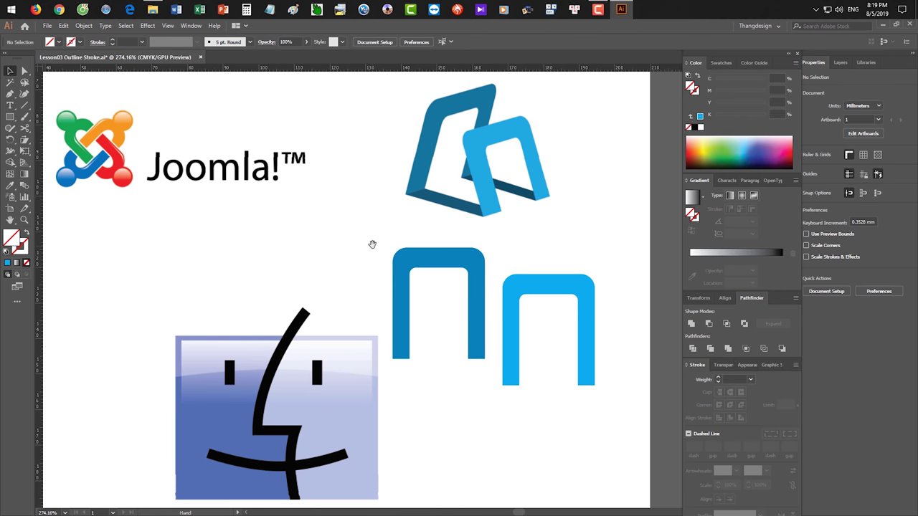
pyautogui.click(24, 152)
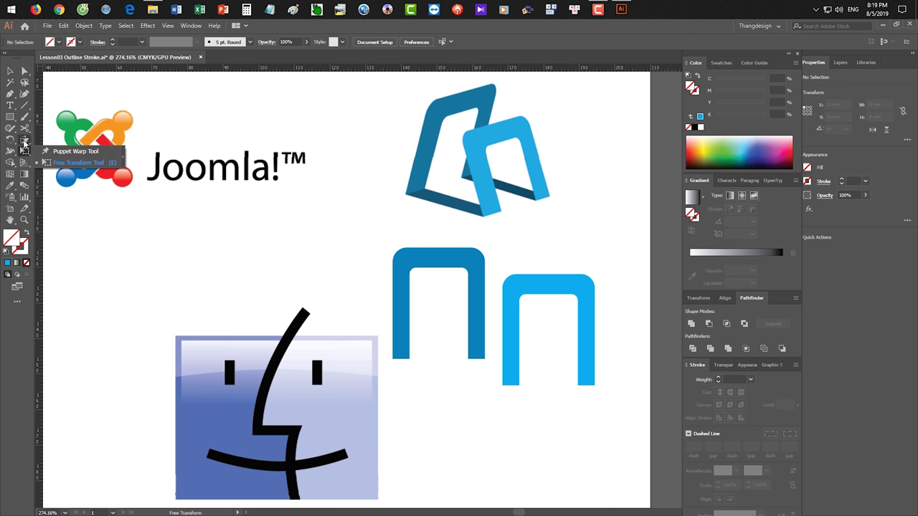
pyautogui.hotkey('shift', 'e')
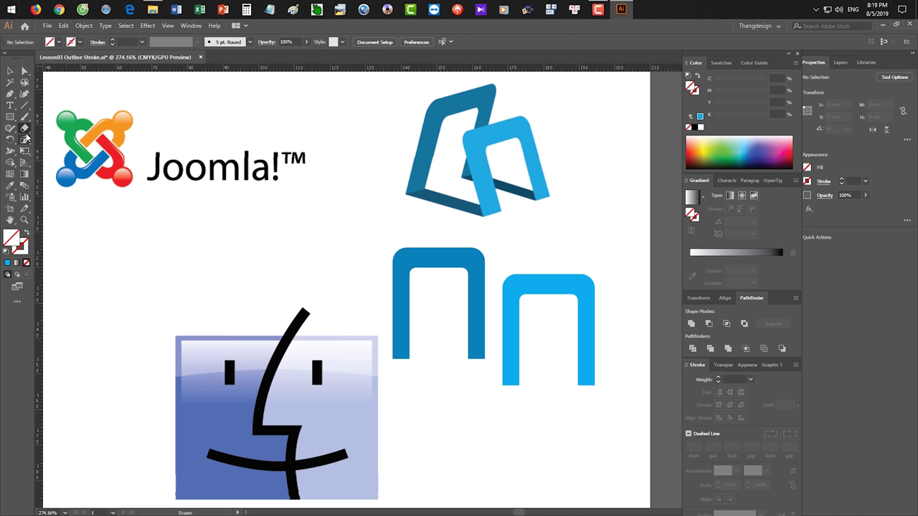
pyautogui.click(22, 151)
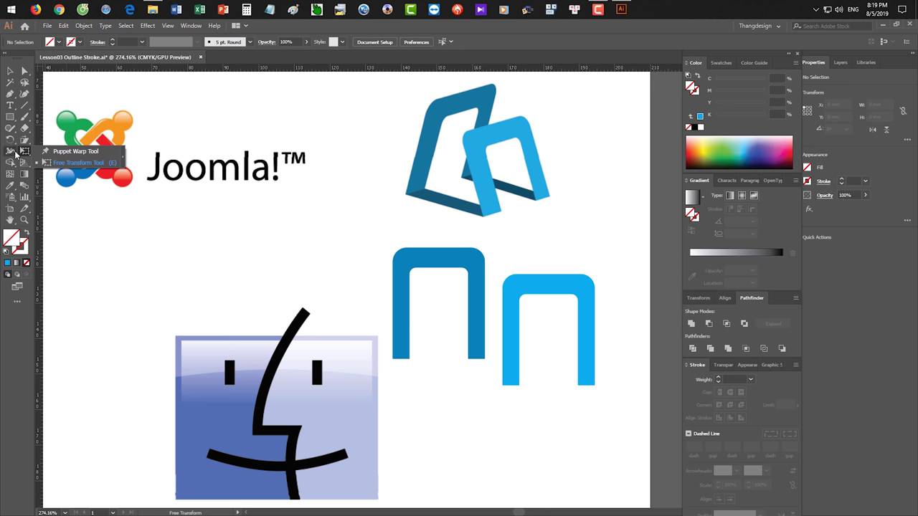
pyautogui.press('v')
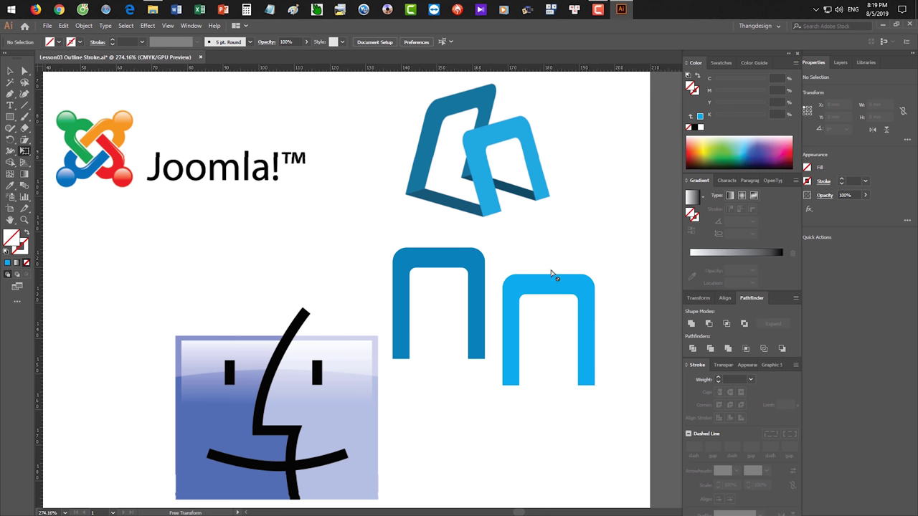
# Select the bright blue arch, activate Free Transform with its options widget beside the tools, and show its hidden tool group
pyautogui.click(565, 287)
pyautogui.press('e')
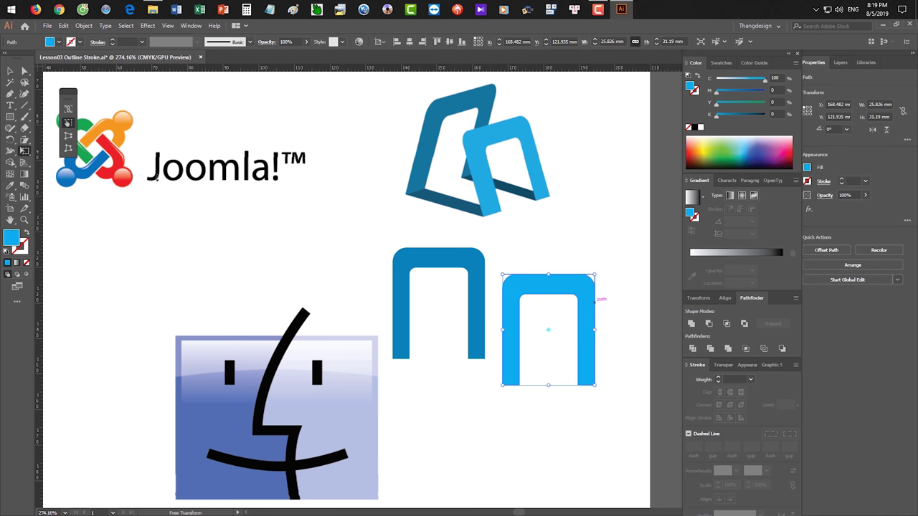
pyautogui.moveTo(71, 93); pyautogui.dragTo(55, 90)
pyautogui.click(24, 151)
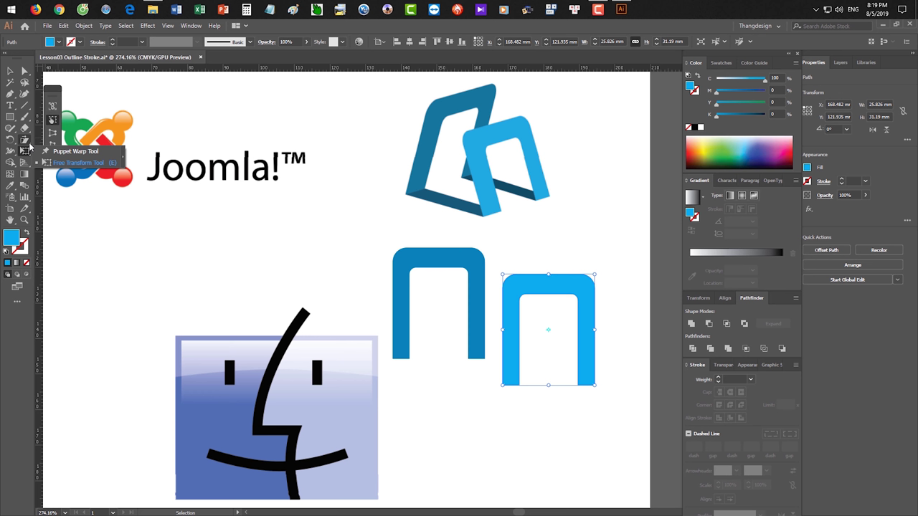
pyautogui.click(57, 91)
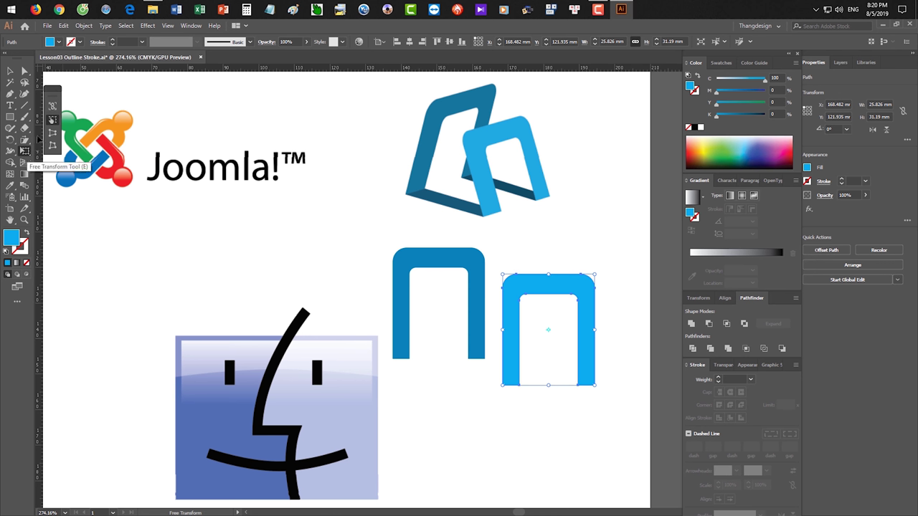
pyautogui.rightClick(53, 94)
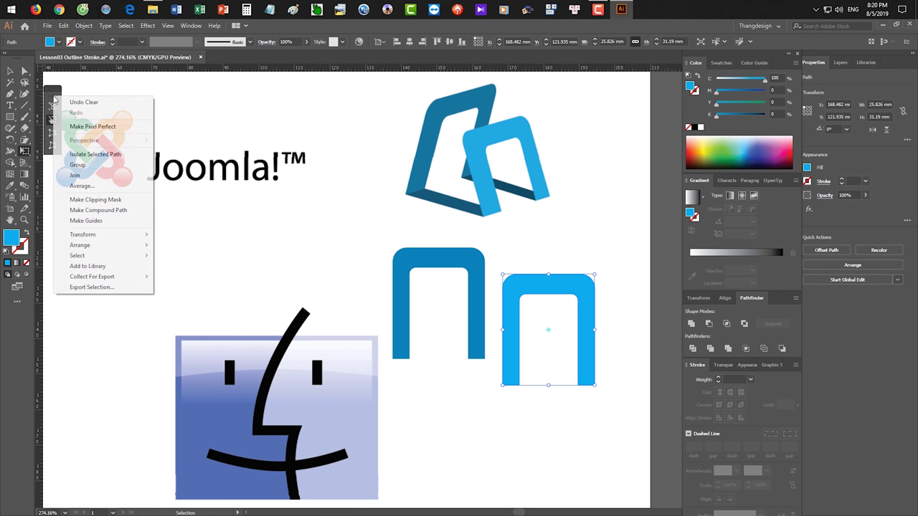
pyautogui.click(75, 83)
pyautogui.click(24, 162)
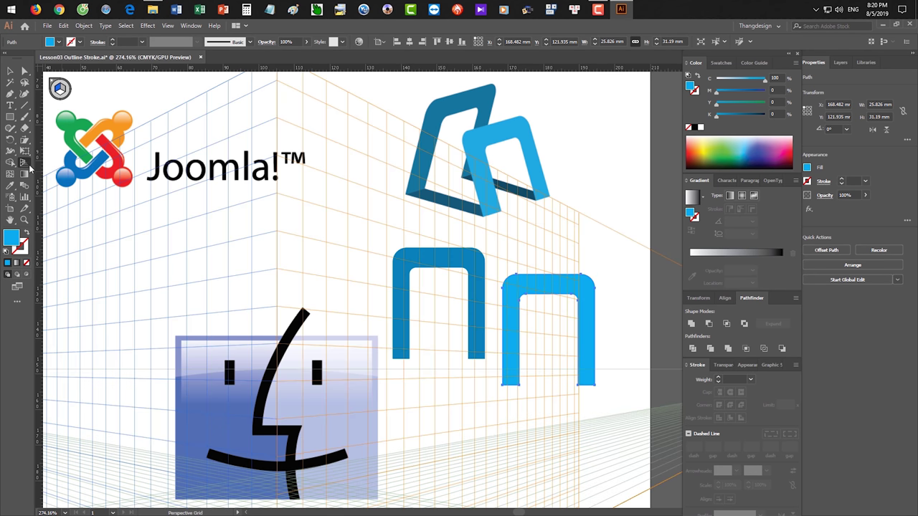
pyautogui.click(60, 87)
# Show the Free Transform tool group with the bright blue arch still selected for a screen capture, and open Photoshop
pyautogui.click(26, 153)
pyautogui.click(27, 153)
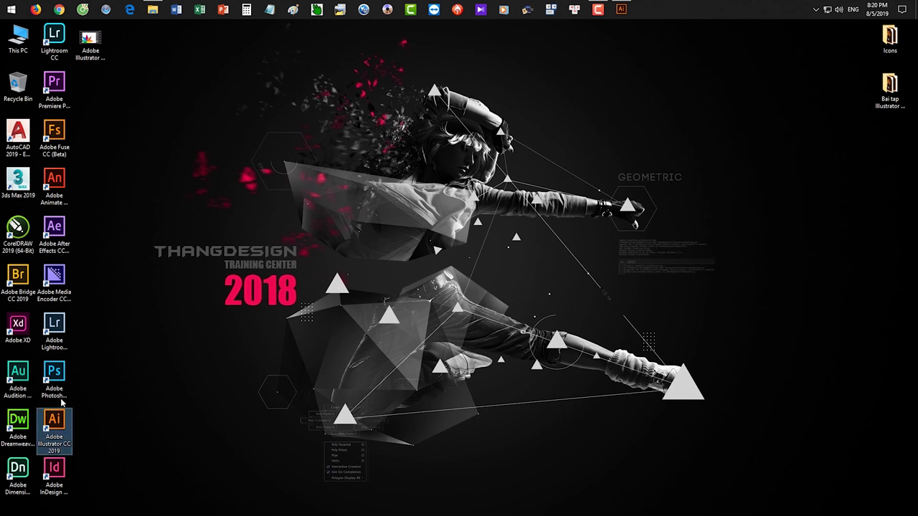
pyautogui.doubleClick(54, 376)
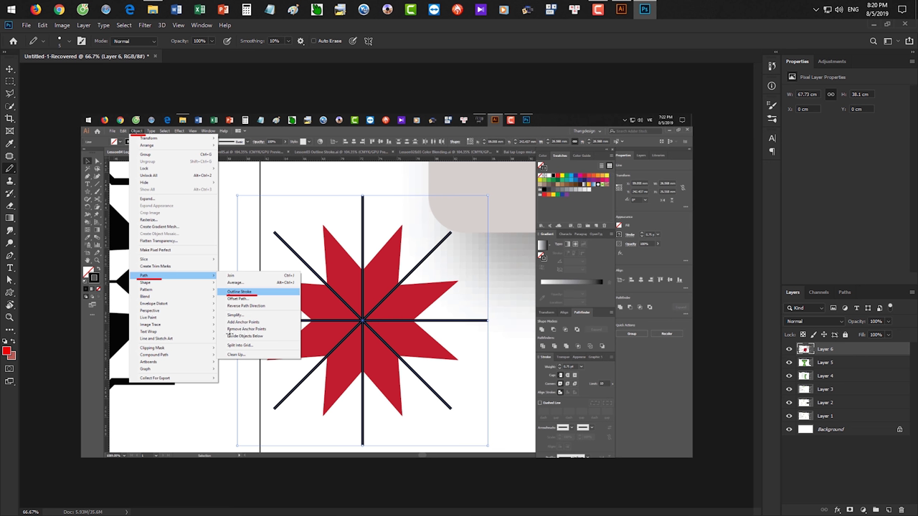
# Delete Layer 2 through Layer 6 from the Photoshop document, keeping Layer 1 and the Background
pyautogui.click(847, 417)
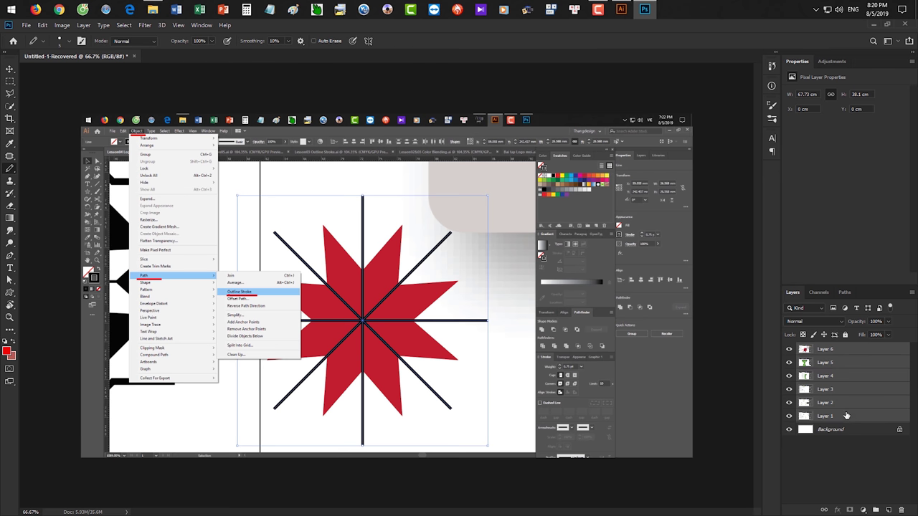
pyautogui.click(840, 403)
pyautogui.keyDown('shift'); pyautogui.click(826, 350); pyautogui.keyUp('shift')
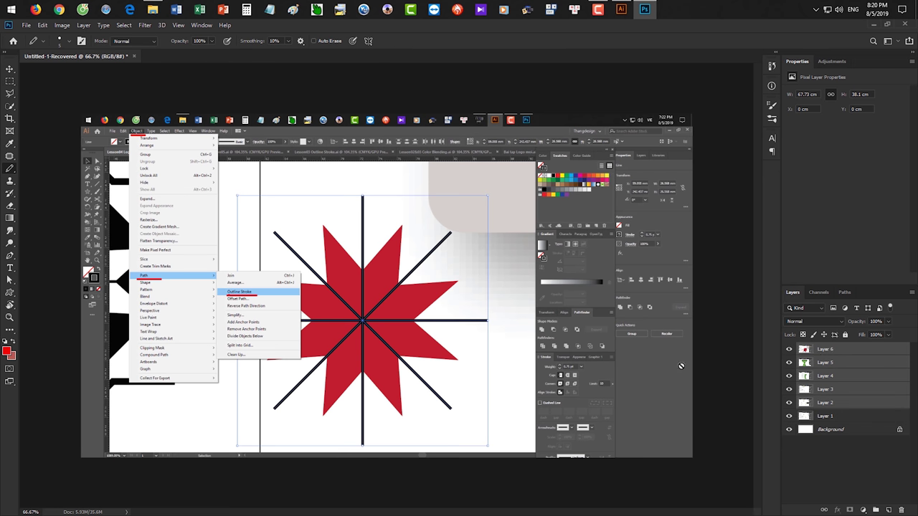
pyautogui.press('Delete')
# Scale Layer 1 to 24.77% with Free Transform and try distorting it by moving its upper-right corner inward
pyautogui.hotkey('ctrl', '-')
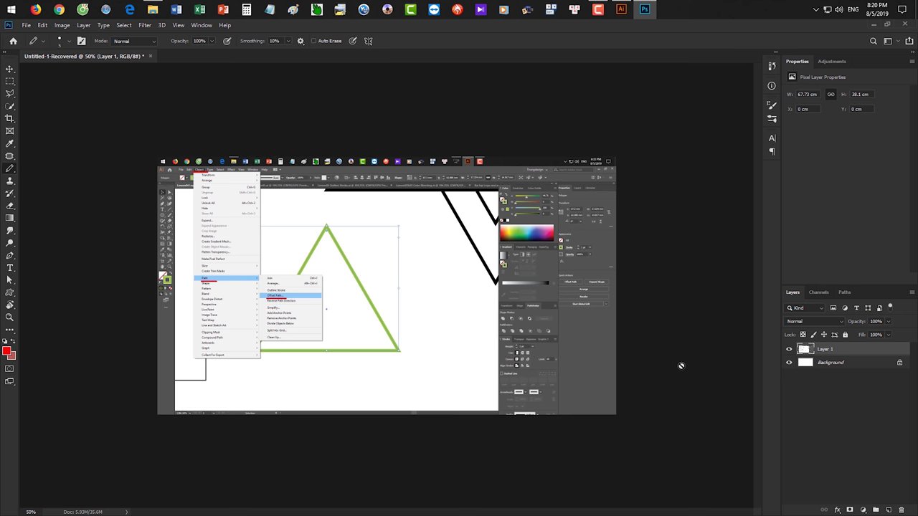
pyautogui.hotkey('ctrl', 't')
pyautogui.moveTo(613, 158); pyautogui.dragTo(443, 255)
pyautogui.moveTo(377, 279); pyautogui.dragTo(434, 279)
pyautogui.rightClick(462, 279)
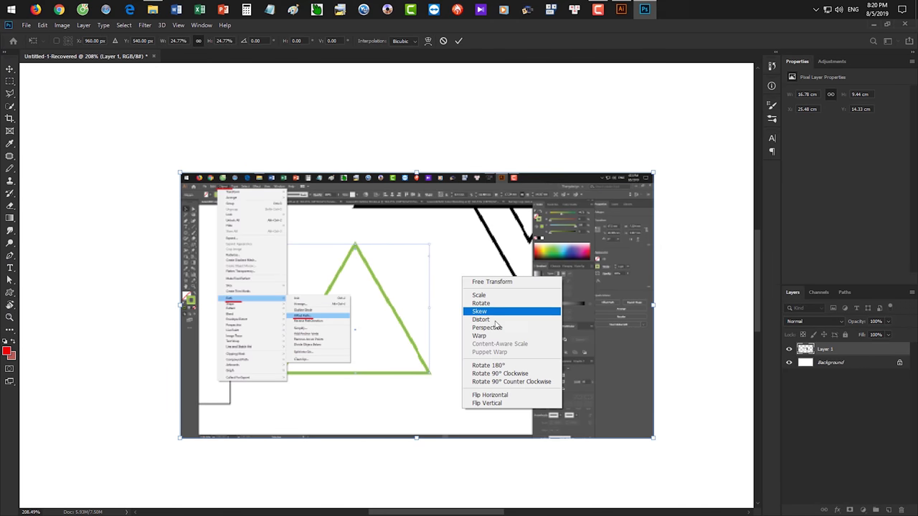
pyautogui.click(494, 319)
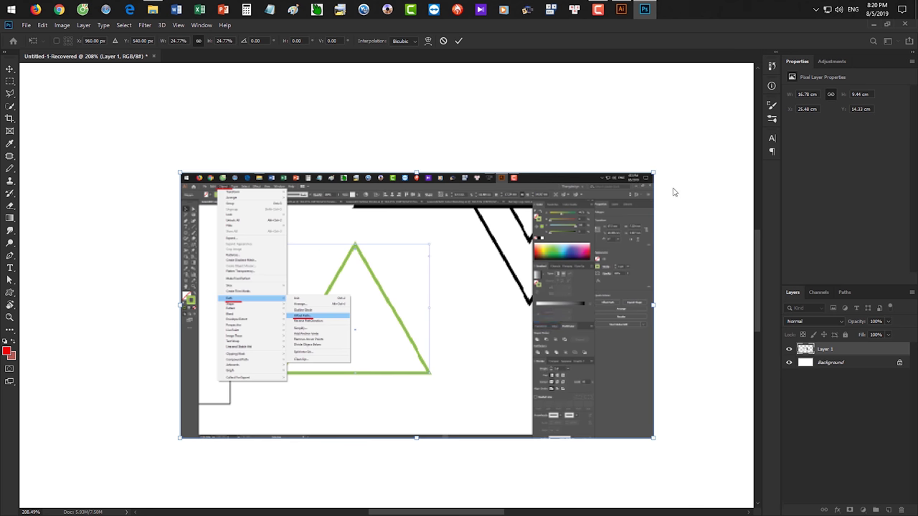
pyautogui.moveTo(654, 173); pyautogui.dragTo(556, 173)
# Try a Perspective transform on Layer 1's upper-left corner, apply it, and undo the whole transformation
pyautogui.rightClick(288, 203)
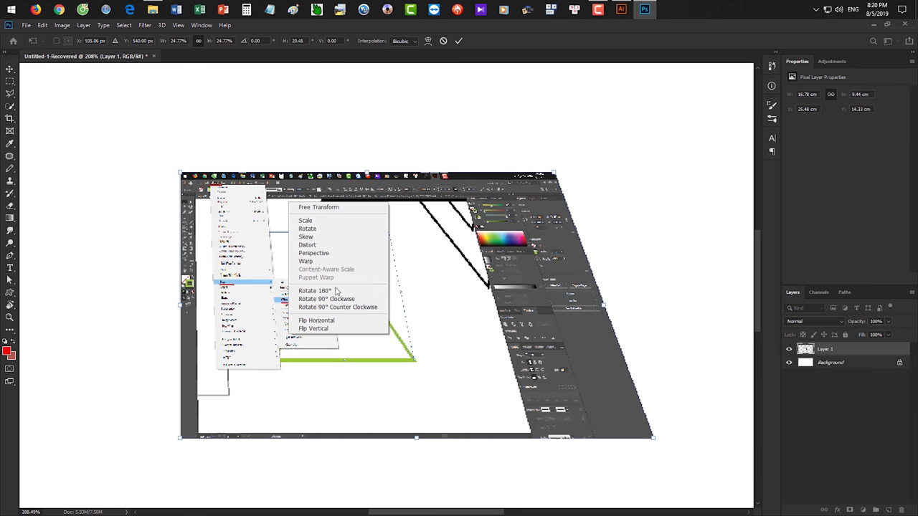
pyautogui.click(326, 258)
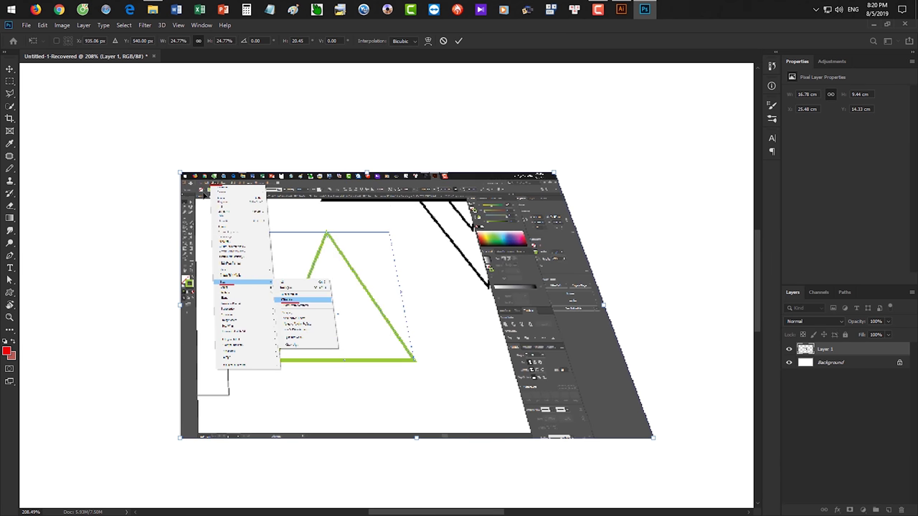
pyautogui.moveTo(180, 174); pyautogui.dragTo(251, 174)
pyautogui.press('Return')
pyautogui.hotkey('ctrl', 'z')
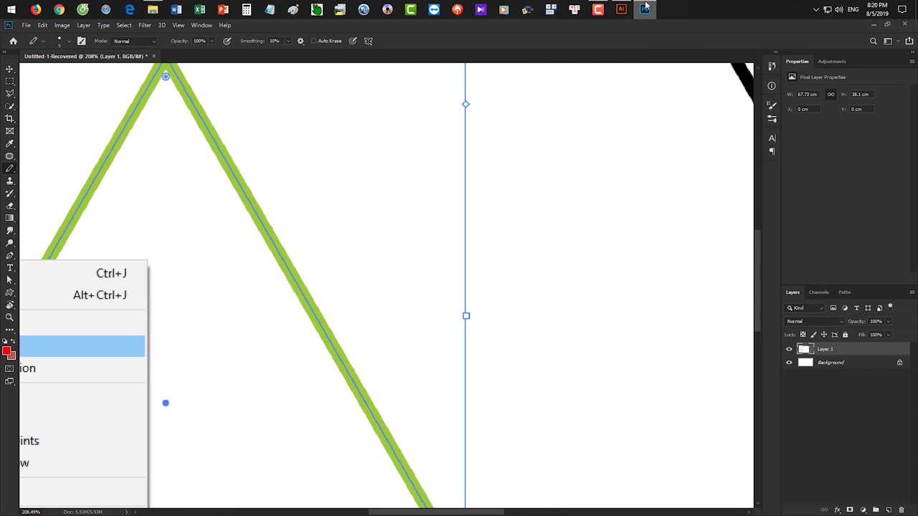
pyautogui.press('F1')
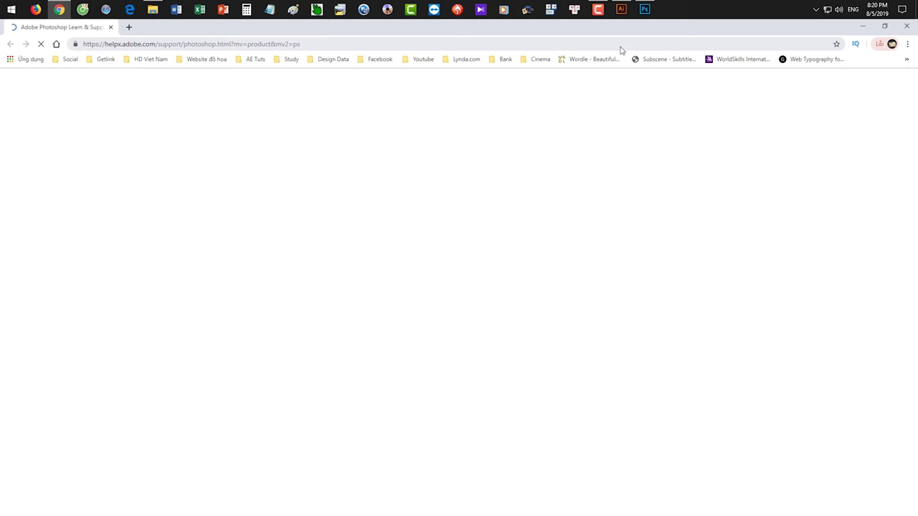
pyautogui.click(905, 26)
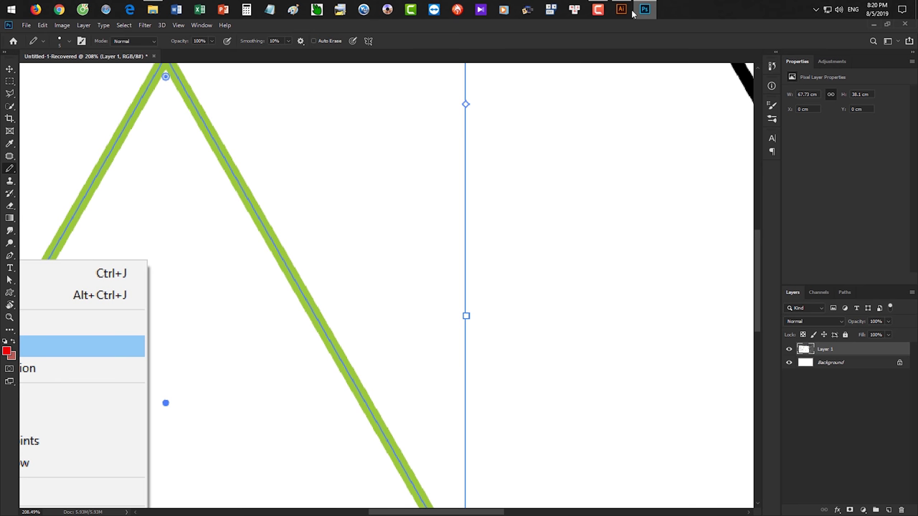
# Paste the captured Illustrator screen as a new layer and underline the Free Transform Tool name in red
pyautogui.hotkey('ctrl', '0')
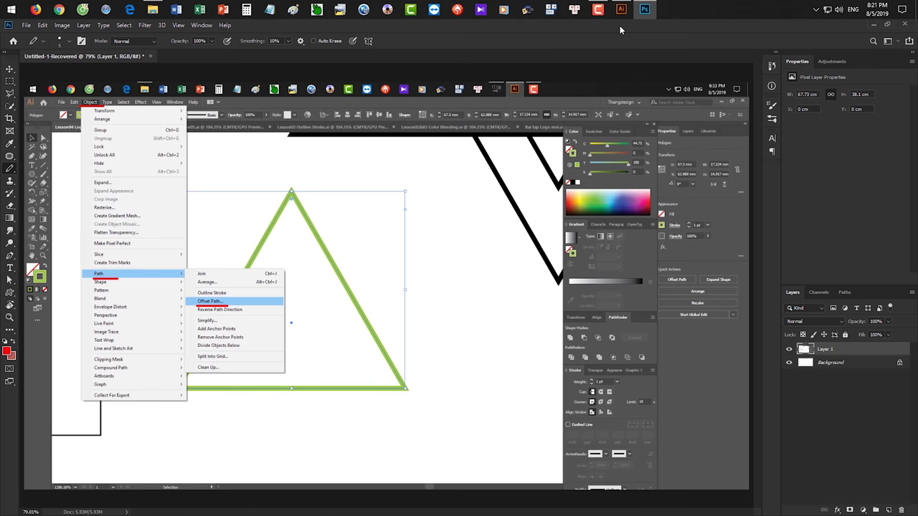
pyautogui.hotkey('ctrl', 'v')
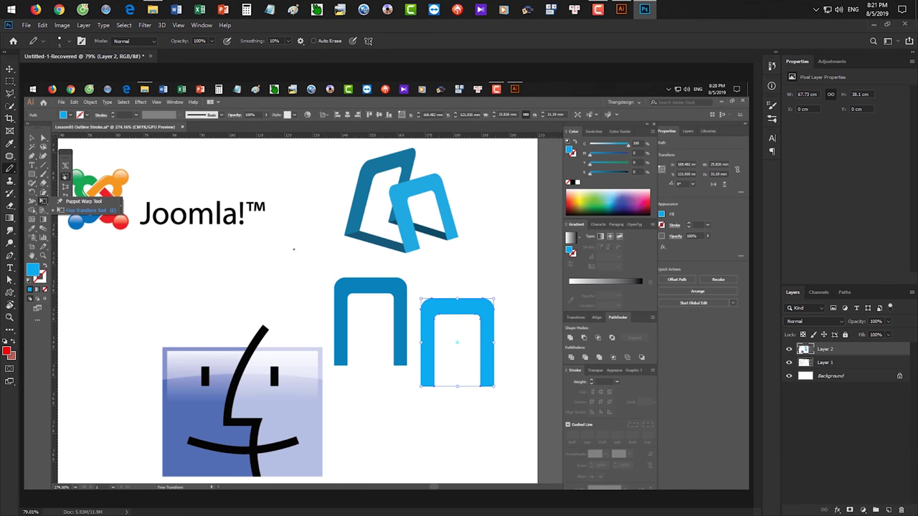
pyautogui.press('f')
pyautogui.press('f')
pyautogui.moveTo(115, 162); pyautogui.dragTo(229, 186)
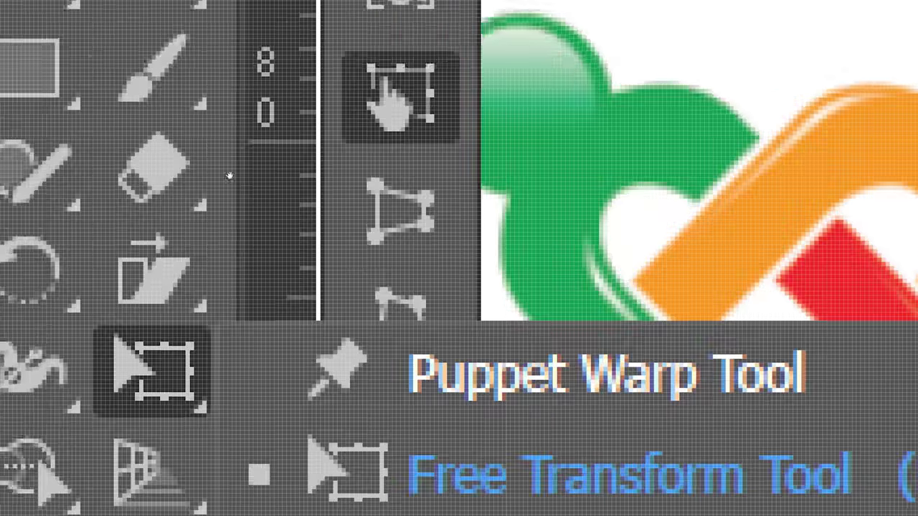
pyautogui.scroll(-5, 230, 188)
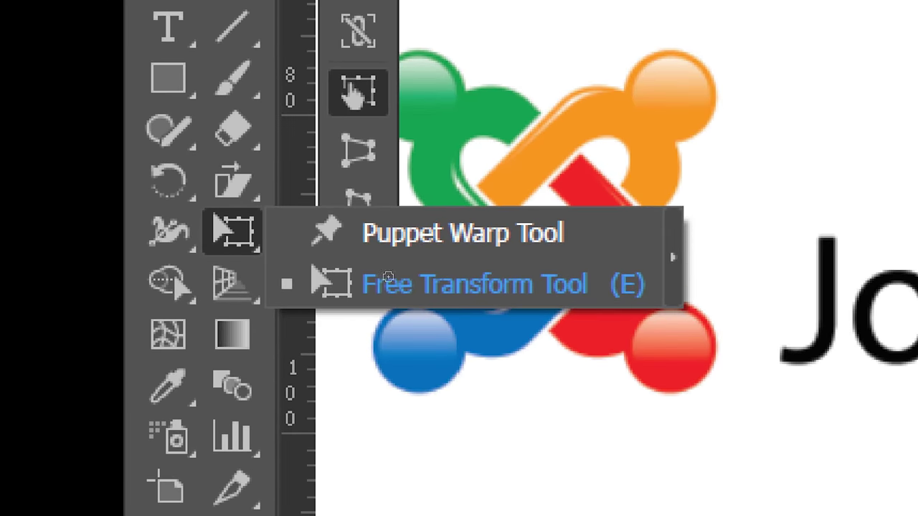
pyautogui.moveTo(297, 311); pyautogui.dragTo(637, 314)
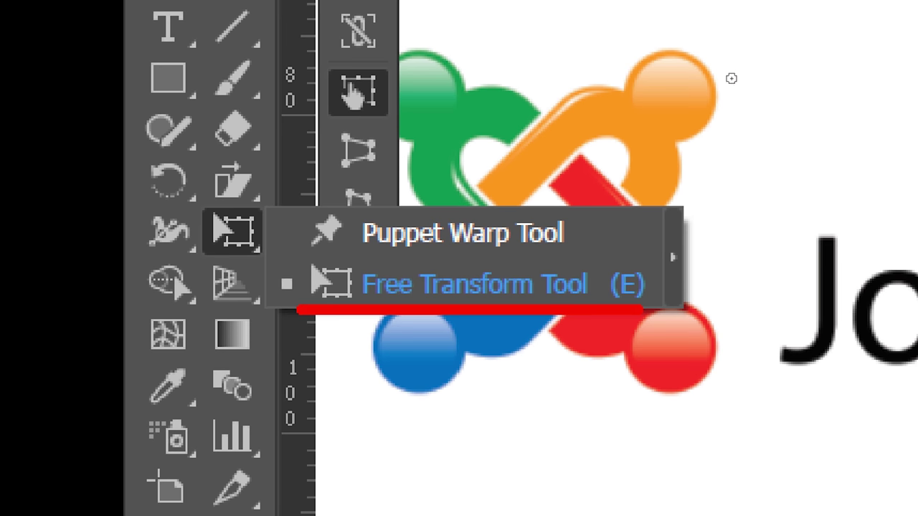
pyautogui.press('f')
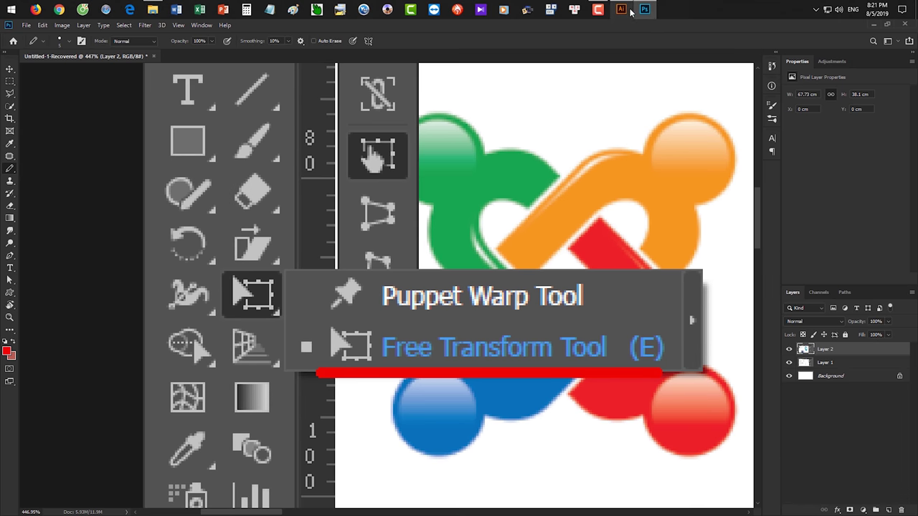
# Switch back to Illustrator and reactivate Free Transform on the bright blue arch to show the Constrain option's tooltip for a capture
pyautogui.click(624, 10)
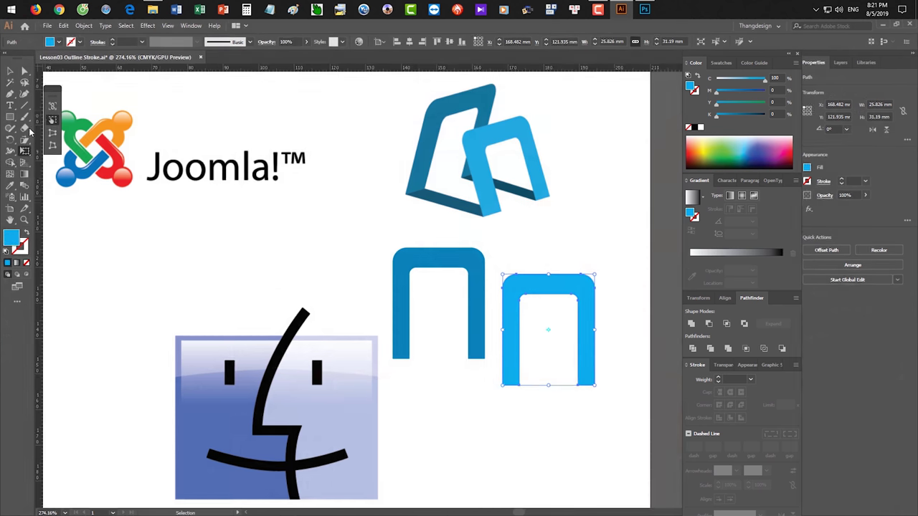
pyautogui.click(10, 72)
pyautogui.click(24, 151)
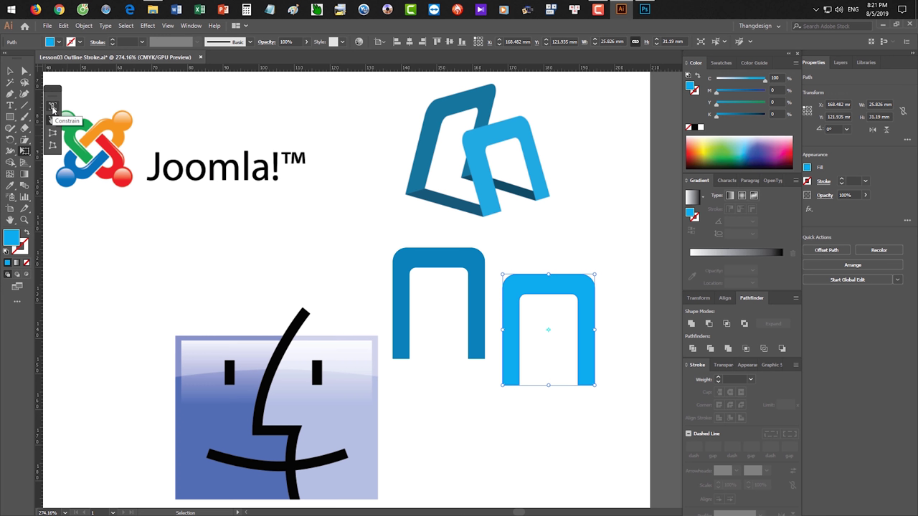
# Paste the new capture into the Photoshop document and outline the Constrain option and its label in red
pyautogui.click(644, 9)
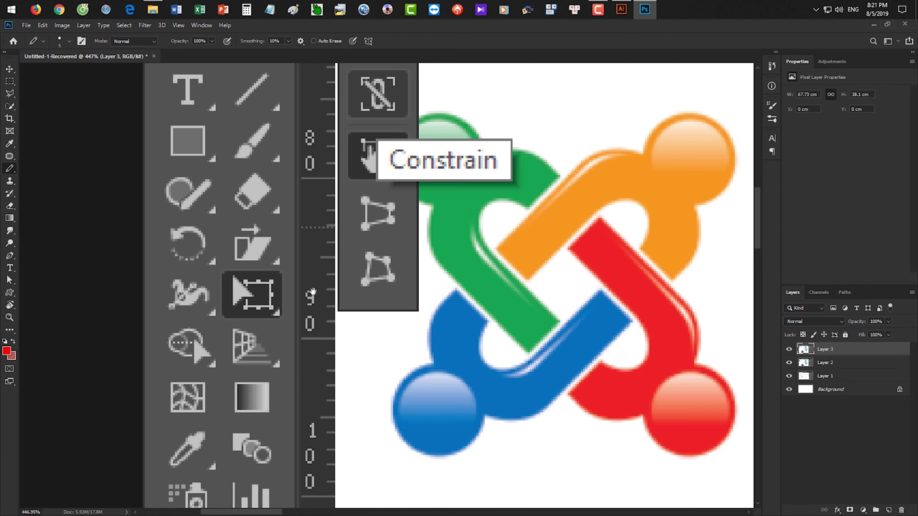
pyautogui.moveTo(375, 250); pyautogui.dragTo(391, 337)
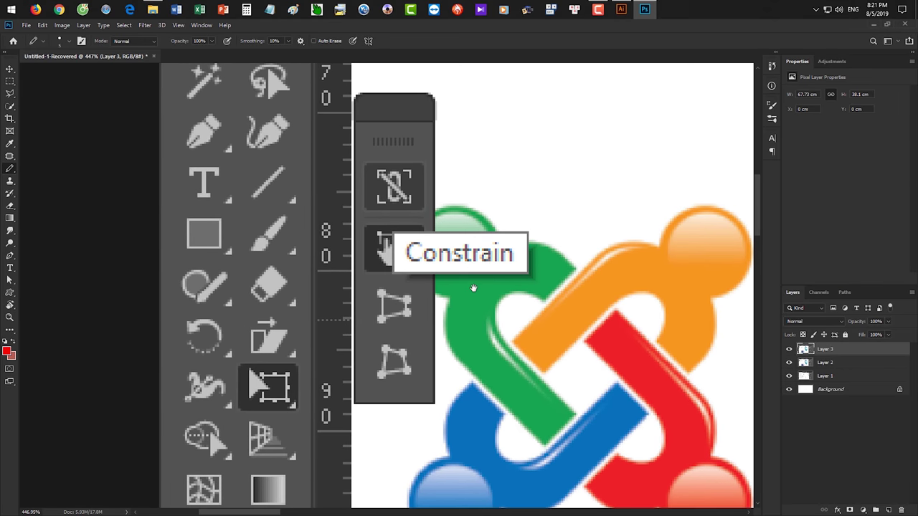
pyautogui.moveTo(357, 143)
pyautogui.mouseDown()
pyautogui.moveTo(448, 141)
pyautogui.moveTo(445, 208)
pyautogui.moveTo(454, 218)
pyautogui.moveTo(555, 220)
pyautogui.moveTo(546, 291)
pyautogui.moveTo(354, 285)
pyautogui.moveTo(355, 148)
pyautogui.mouseUp()
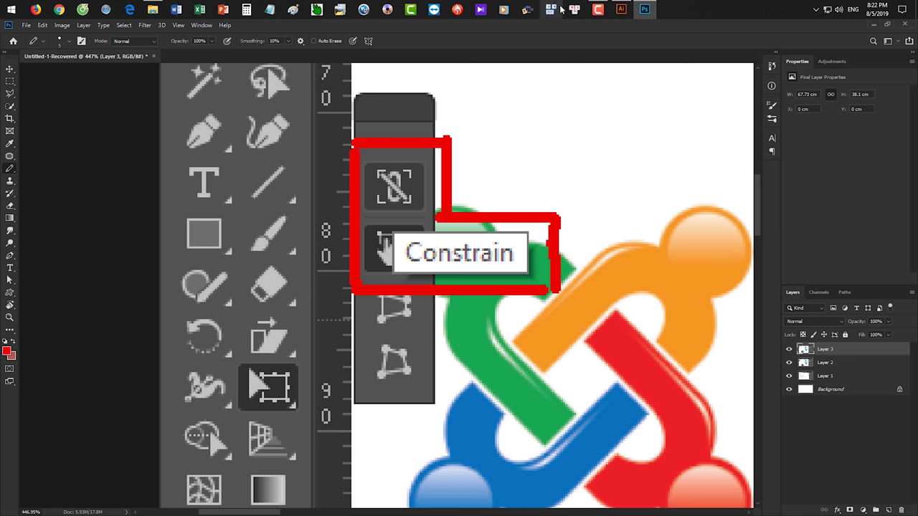
# Switch to Illustrator, deselect the bright blue arch, and activate Free Transform on the dark blue arch
pyautogui.click(622, 10)
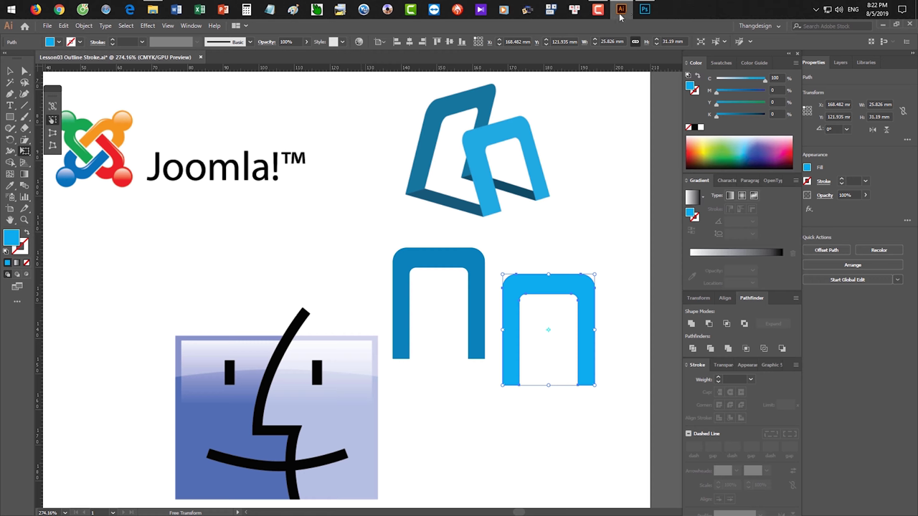
pyautogui.press('v')
pyautogui.click(463, 248)
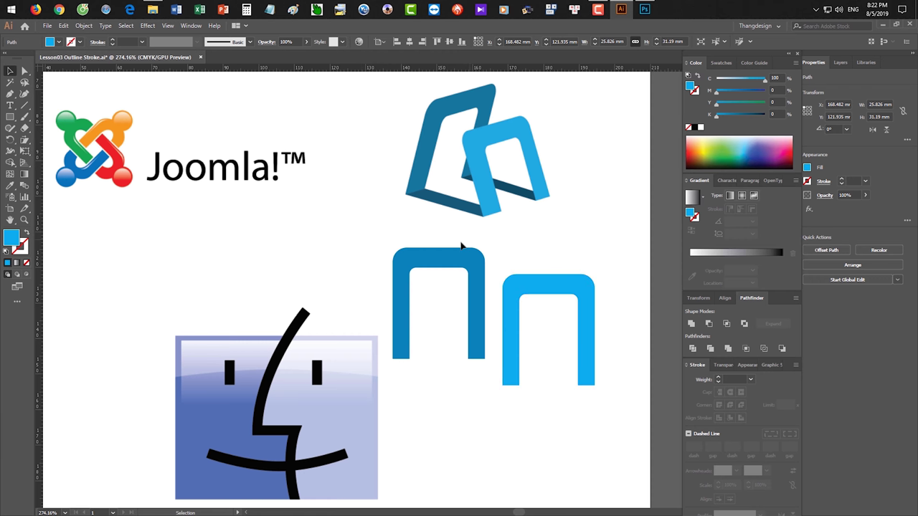
pyautogui.hscroll(3, 301, 237)
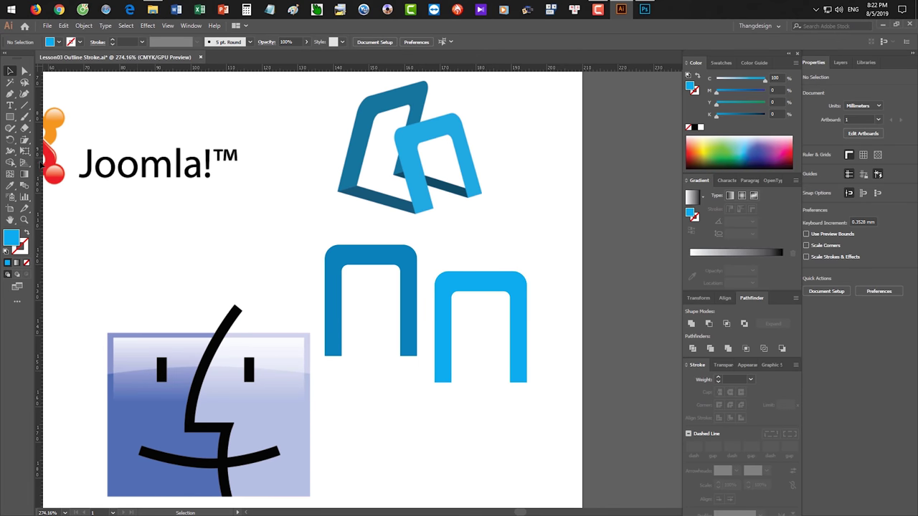
pyautogui.click(391, 256)
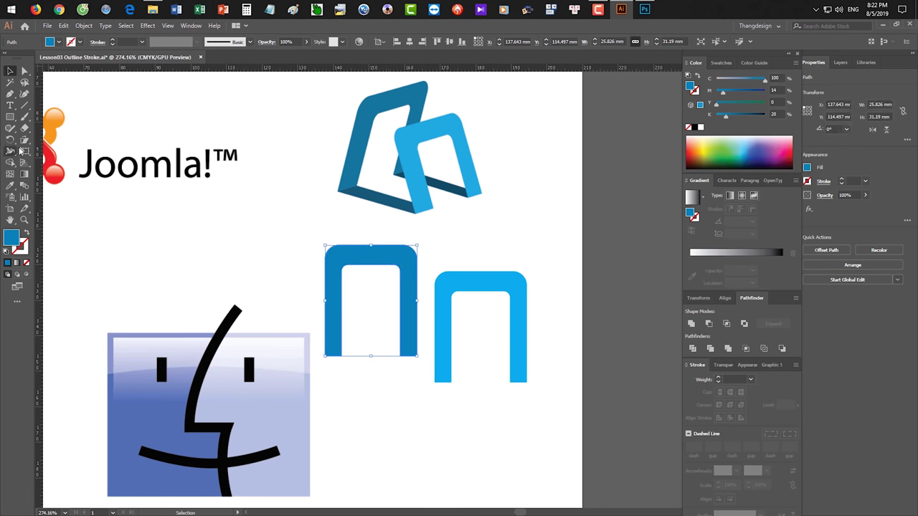
pyautogui.click(24, 151)
pyautogui.click(52, 107)
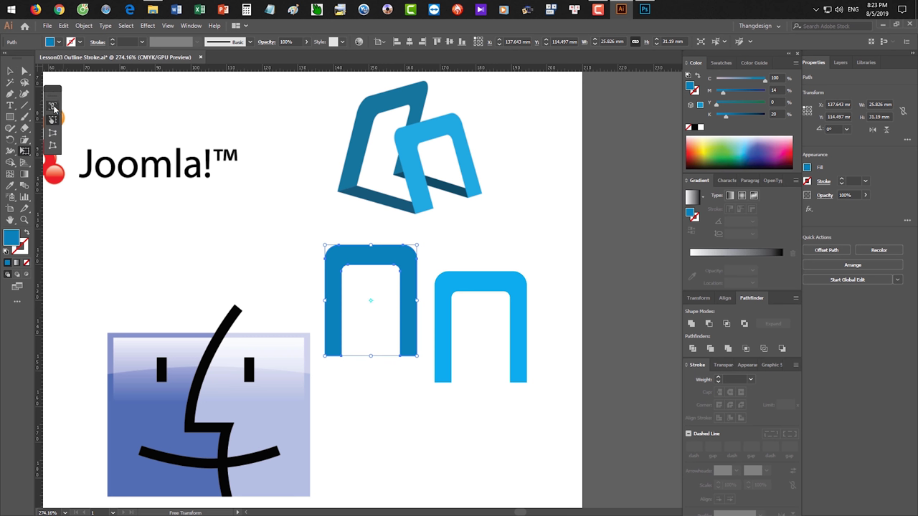
# Switch to Photoshop, try writing a red X and Y beside the outlined Constrain option, and undo the strokes
pyautogui.click(644, 9)
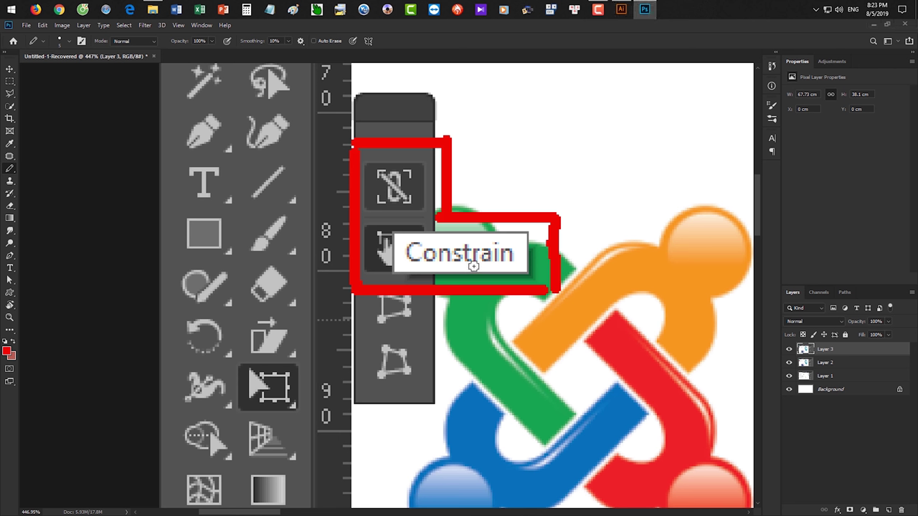
pyautogui.moveTo(439, 298); pyautogui.dragTo(402, 327)
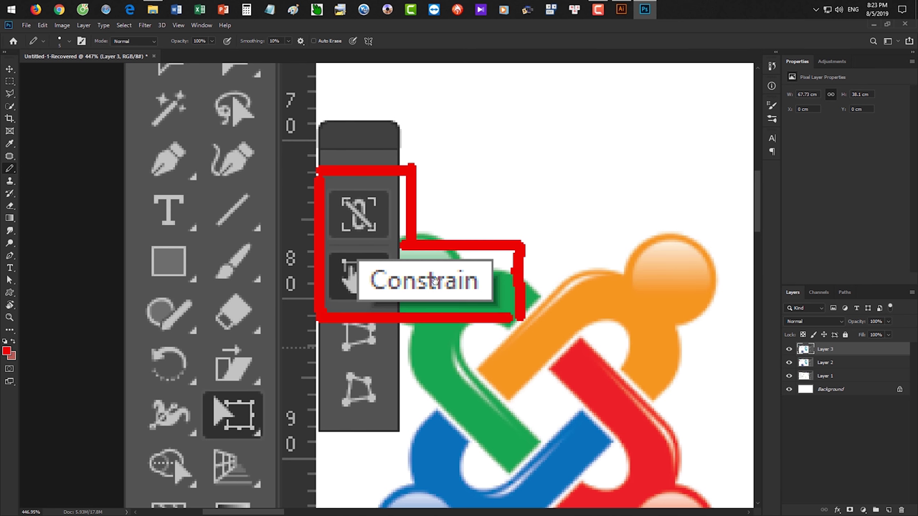
pyautogui.moveTo(464, 164); pyautogui.dragTo(526, 209)
pyautogui.moveTo(509, 149); pyautogui.dragTo(445, 233)
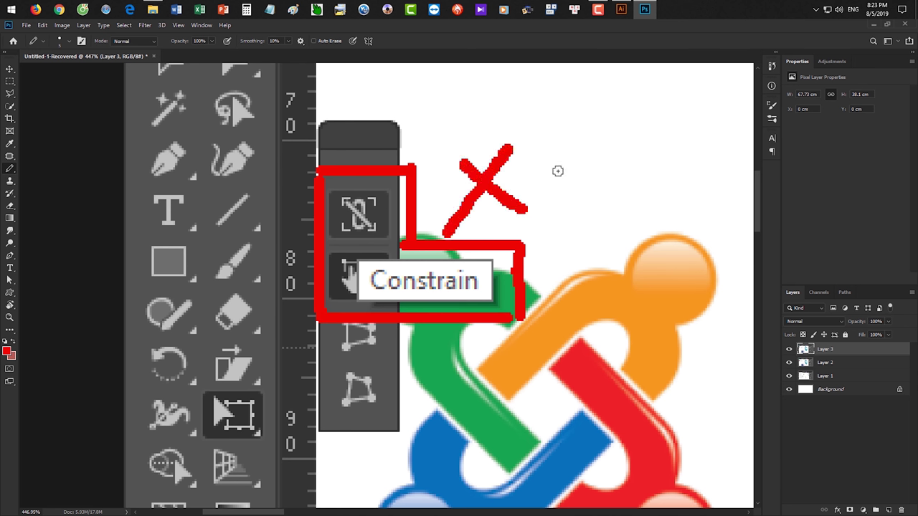
pyautogui.moveTo(580, 141); pyautogui.dragTo(629, 171)
pyautogui.moveTo(644, 132); pyautogui.dragTo(616, 230)
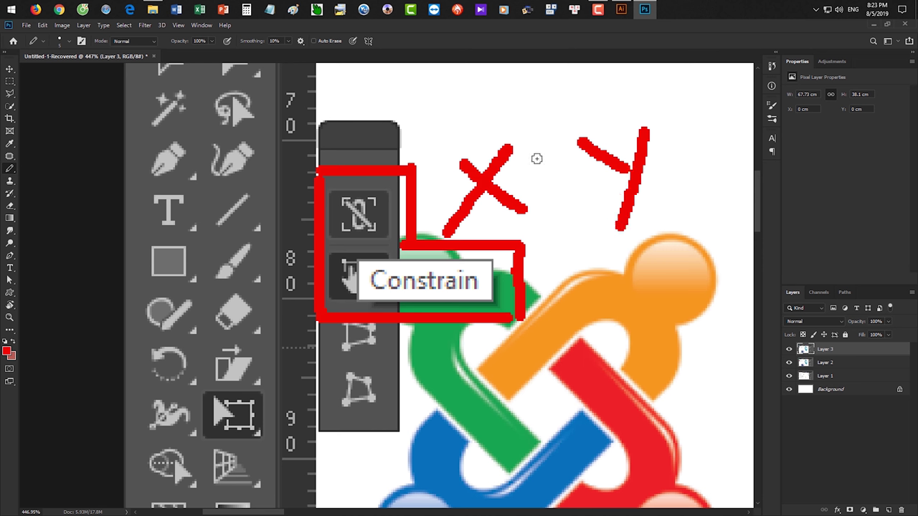
pyautogui.moveTo(534, 142); pyautogui.dragTo(581, 208)
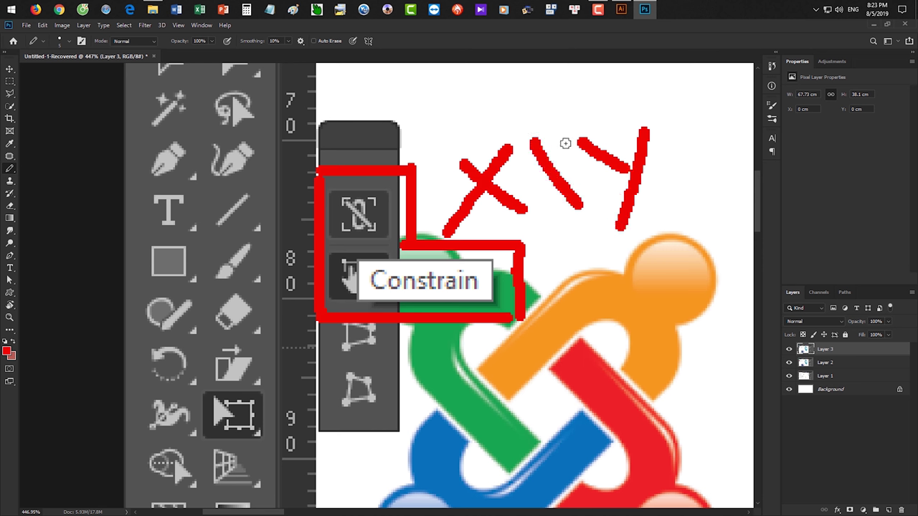
pyautogui.moveTo(569, 143); pyautogui.dragTo(539, 222)
pyautogui.hotkey('ctrl', 'z')
pyautogui.hotkey('ctrl', 'z')
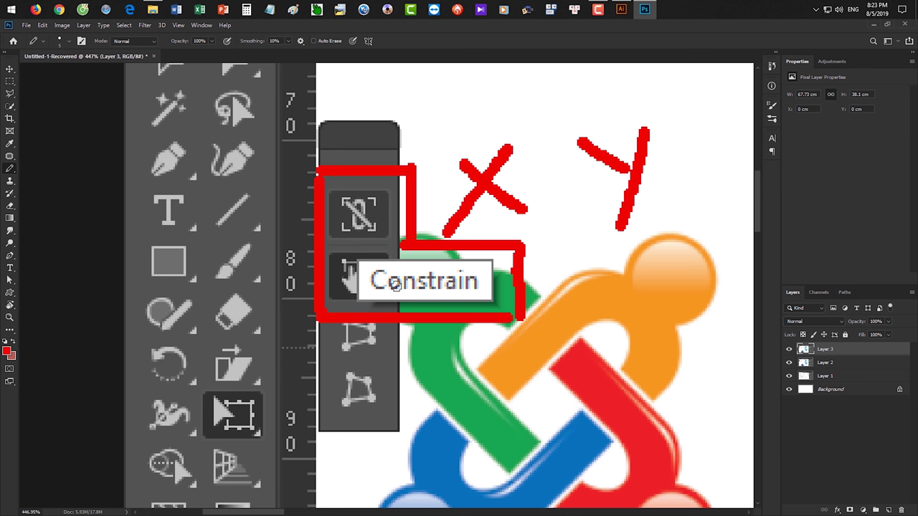
pyautogui.hotkey('ctrl', 'z')
pyautogui.hotkey('ctrl', 'z')
pyautogui.hotkey('ctrl', 'z')
# Return to Illustrator for a Free Transform tooltip capture, paste it into Photoshop as a new layer, and circle the Constrain icon in red
pyautogui.hotkey('alt', 'Tab')
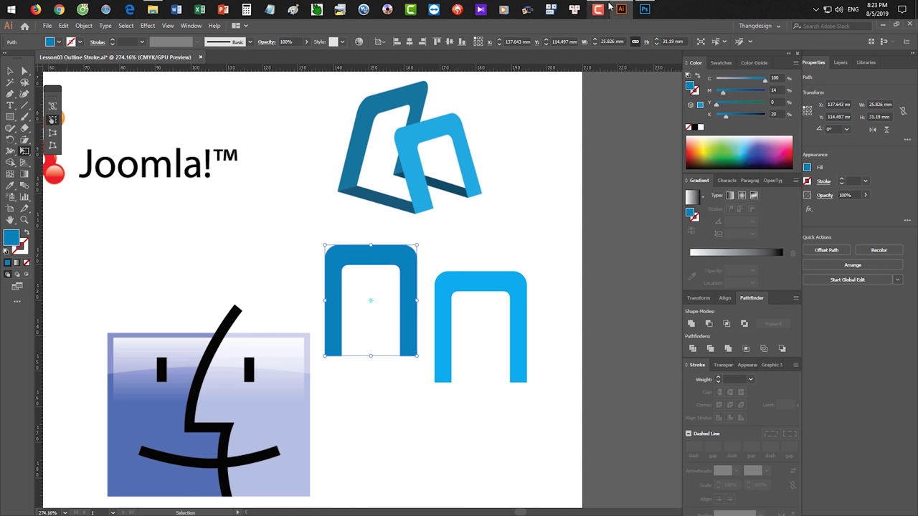
pyautogui.click(645, 10)
pyautogui.hotkey('ctrl', 'v')
pyautogui.moveTo(463, 246); pyautogui.dragTo(306, 158)
pyautogui.moveTo(258, 105)
pyautogui.mouseDown()
pyautogui.moveTo(228, 109)
pyautogui.moveTo(208, 140)
pyautogui.moveTo(227, 164)
pyautogui.moveTo(294, 152)
pyautogui.moveTo(278, 101)
pyautogui.moveTo(235, 107)
pyautogui.mouseUp()
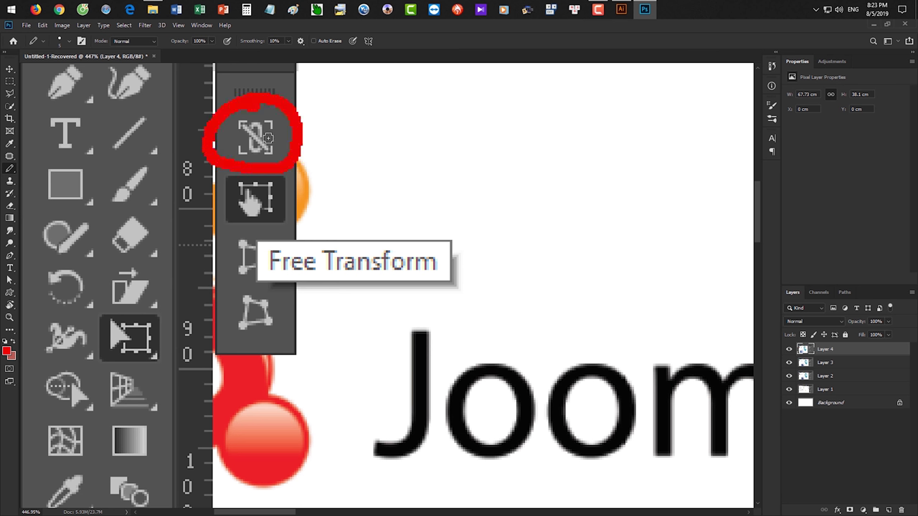
# Write a red X and Y beside the circled Constrain icon and draw an arrow pointing to it
pyautogui.click(343, 106)
pyautogui.moveTo(402, 143); pyautogui.dragTo(426, 152)
pyautogui.moveTo(416, 98); pyautogui.dragTo(361, 180)
pyautogui.moveTo(495, 91); pyautogui.dragTo(538, 116)
pyautogui.moveTo(574, 82); pyautogui.dragTo(537, 176)
pyautogui.moveTo(318, 100); pyautogui.dragTo(274, 128)
pyautogui.moveTo(288, 94)
pyautogui.mouseDown()
pyautogui.moveTo(277, 133)
pyautogui.moveTo(307, 139)
pyautogui.mouseUp()
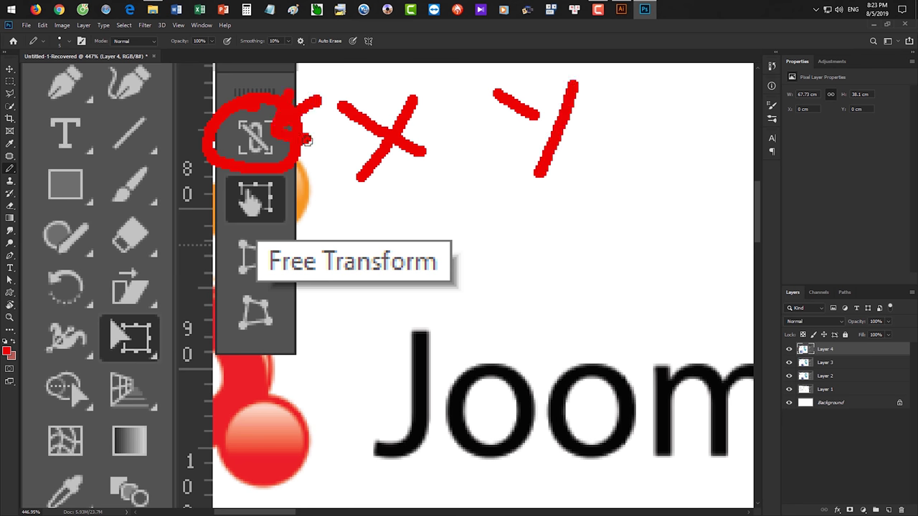
# Switch to Illustrator, duplicate the dark blue arch below the originals, and fill the copy with pink from the color spectrum
pyautogui.click(621, 10)
pyautogui.moveTo(489, 294); pyautogui.dragTo(431, 254)
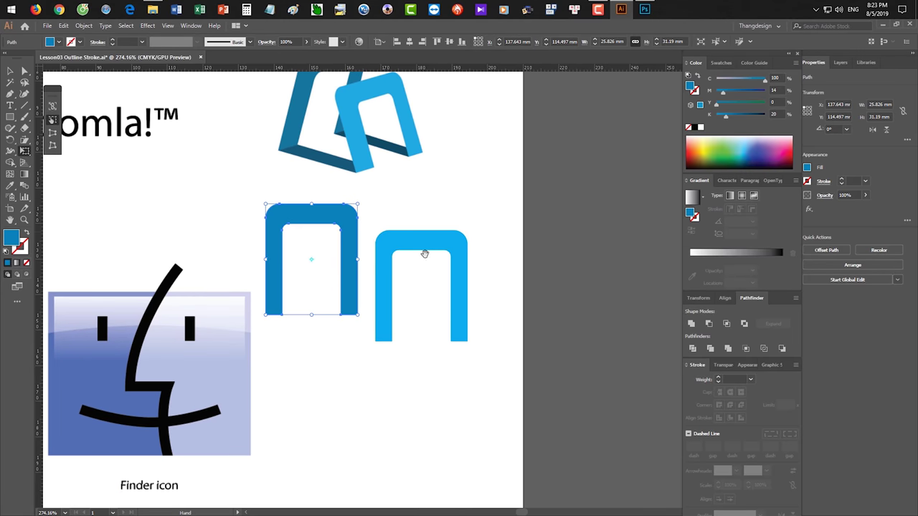
pyautogui.scroll(2, 455, 215)
pyautogui.hotkey('ctrl', 'z')
pyautogui.moveTo(432, 224); pyautogui.dragTo(476, 447)
pyautogui.moveTo(464, 365); pyautogui.dragTo(410, 317)
pyautogui.hotkey('ctrl', 'z')
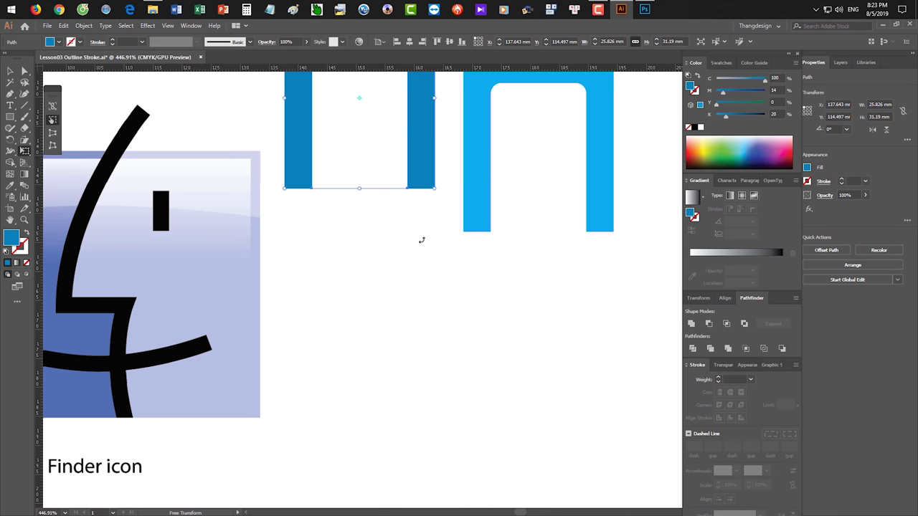
pyautogui.press('v')
pyautogui.moveTo(424, 189); pyautogui.dragTo(409, 479)
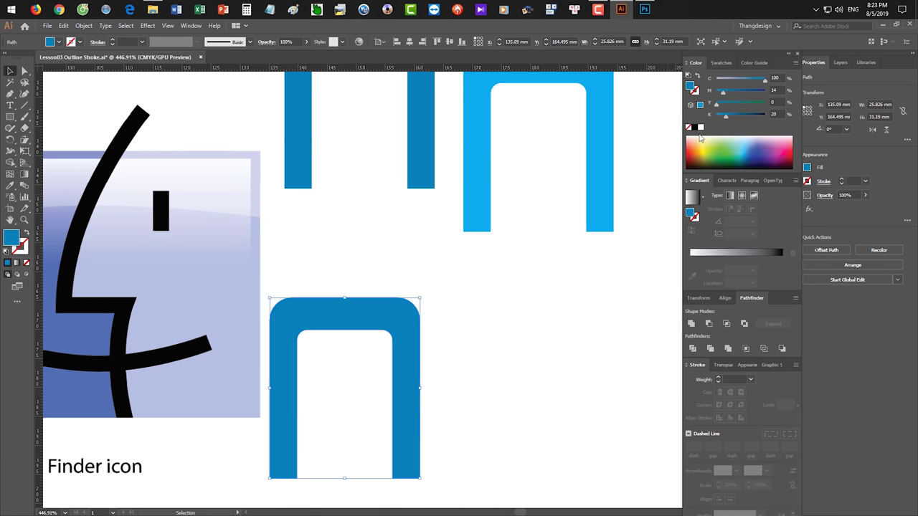
pyautogui.click(786, 150)
# Move the pink arch to about X 142.657 mm, Y 162.095 mm and activate Free Transform to show its option's tooltip
pyautogui.moveTo(432, 297); pyautogui.dragTo(513, 221)
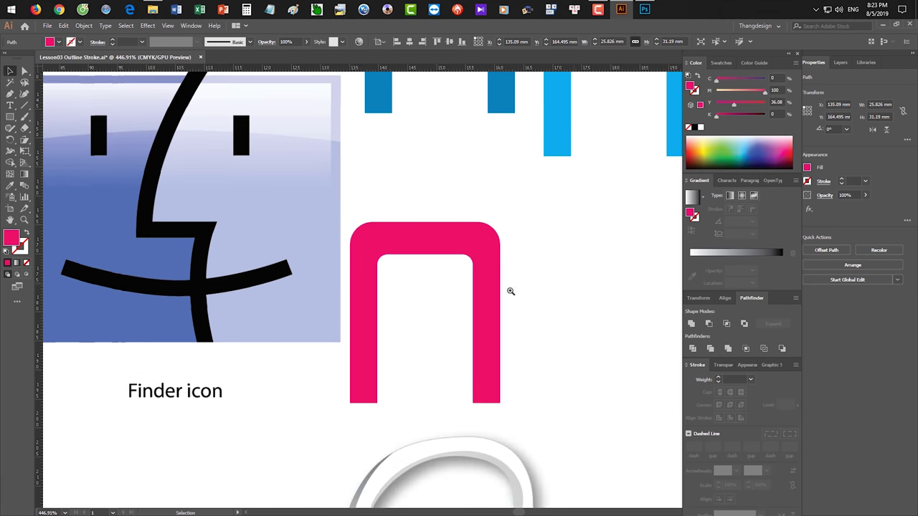
pyautogui.moveTo(516, 292); pyautogui.dragTo(528, 292)
pyautogui.click(483, 237)
pyautogui.moveTo(413, 239); pyautogui.dragTo(464, 224)
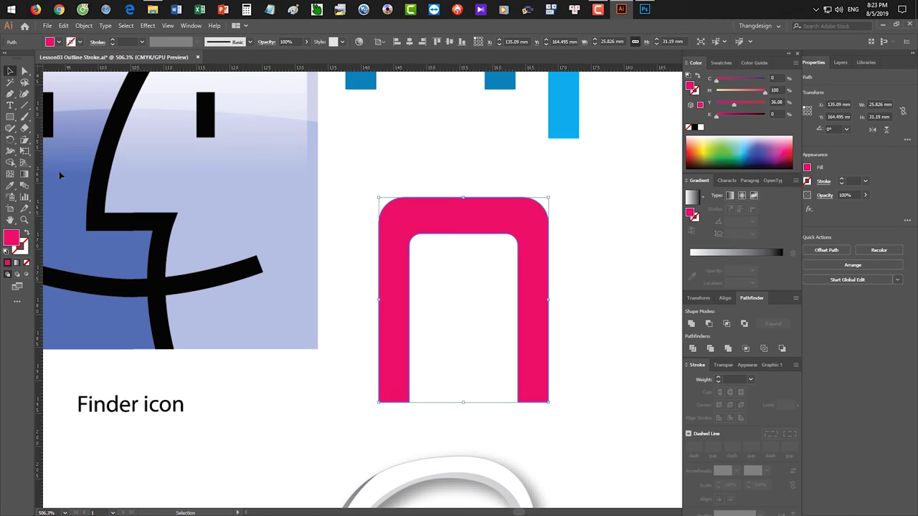
pyautogui.press('e')
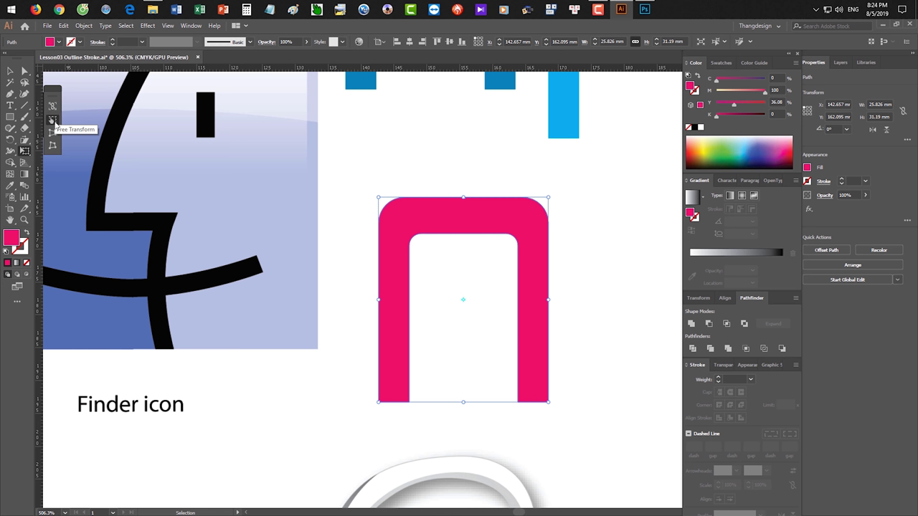
# Switch to Photoshop and outline the Free Transform option and its label in red on the Layer 4 capture
pyautogui.click(644, 9)
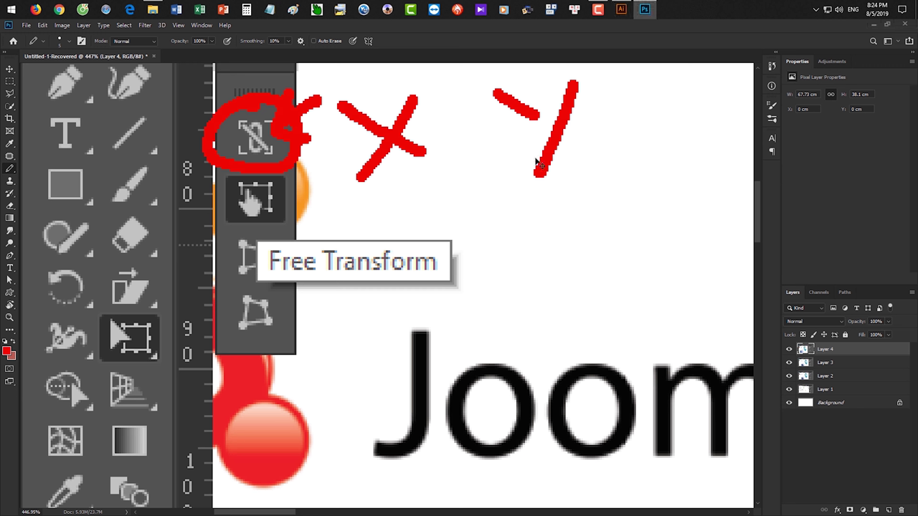
pyautogui.moveTo(219, 172)
pyautogui.mouseDown()
pyautogui.moveTo(303, 169)
pyautogui.moveTo(307, 229)
pyautogui.mouseUp()
pyautogui.moveTo(370, 225)
pyautogui.mouseDown()
pyautogui.moveTo(480, 232)
pyautogui.moveTo(465, 306)
pyautogui.moveTo(256, 289)
pyautogui.moveTo(247, 236)
pyautogui.moveTo(213, 225)
pyautogui.moveTo(212, 183)
pyautogui.mouseUp()
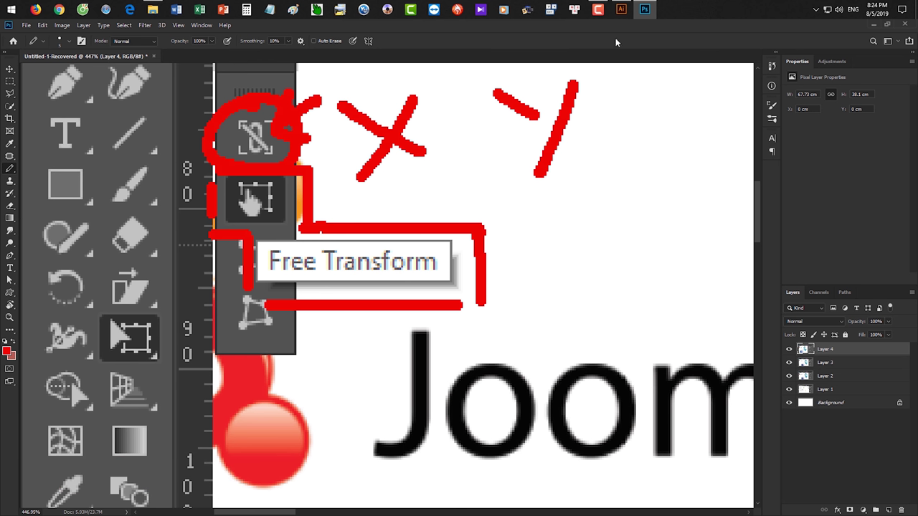
pyautogui.click(622, 10)
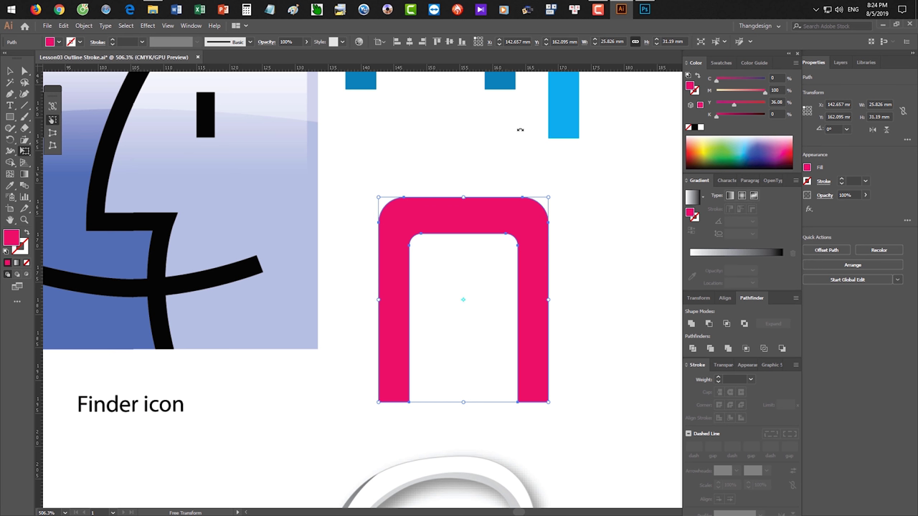
pyautogui.click(644, 10)
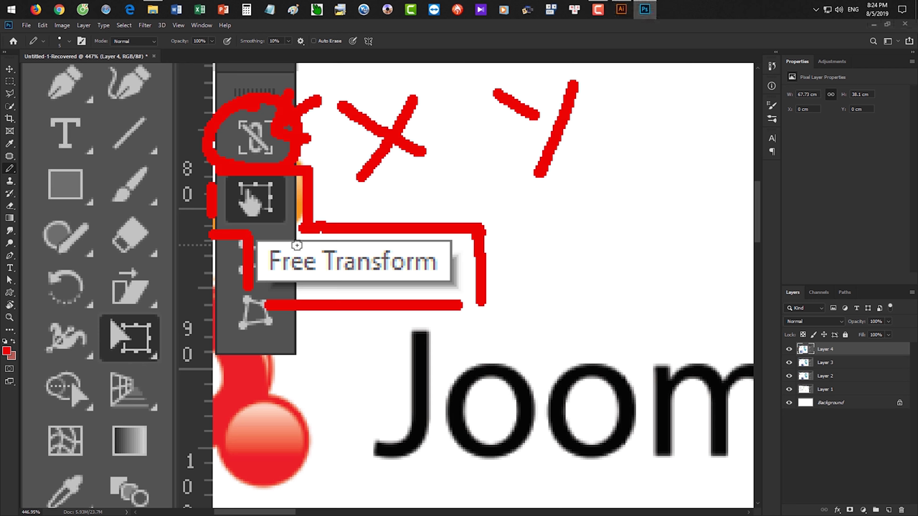
# Back in Illustrator, reposition the pink arch slightly and scale it proportionally to about 25.287 × 30.54 mm with Constrain enabled
pyautogui.click(621, 10)
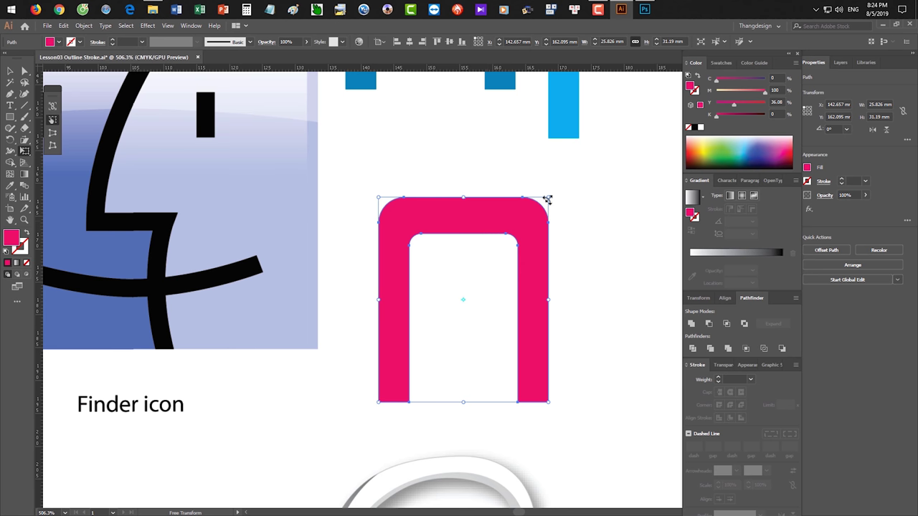
pyautogui.moveTo(522, 228); pyautogui.dragTo(619, 242)
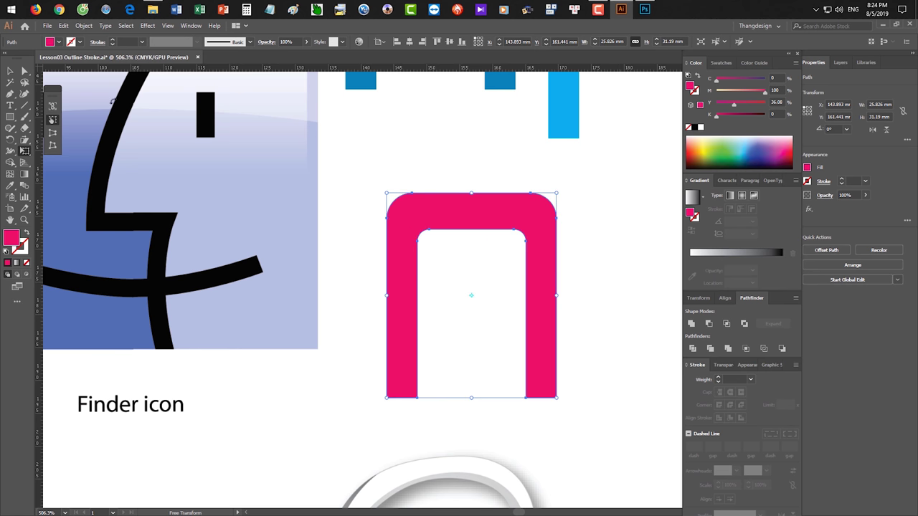
pyautogui.click(52, 106)
pyautogui.moveTo(556, 193); pyautogui.dragTo(571, 178)
pyautogui.moveTo(437, 166); pyautogui.dragTo(524, 193)
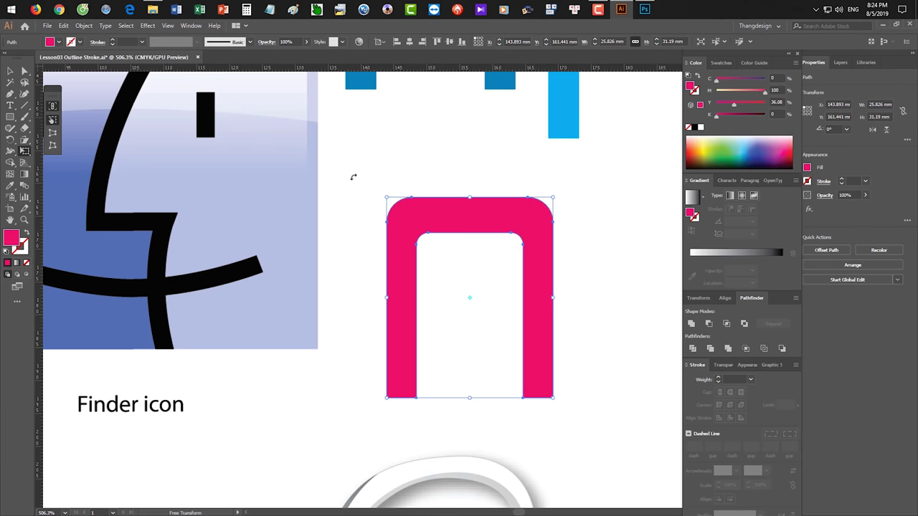
# Switch to Photoshop, try shrinking Layer 4 non-proportionally from its upper-right corner, and cancel the transformation
pyautogui.click(644, 8)
pyautogui.hotkey('ctrl', '-')
pyautogui.hotkey('ctrl', '-')
pyautogui.hotkey('ctrl', '-')
pyautogui.hotkey('ctrl', '-')
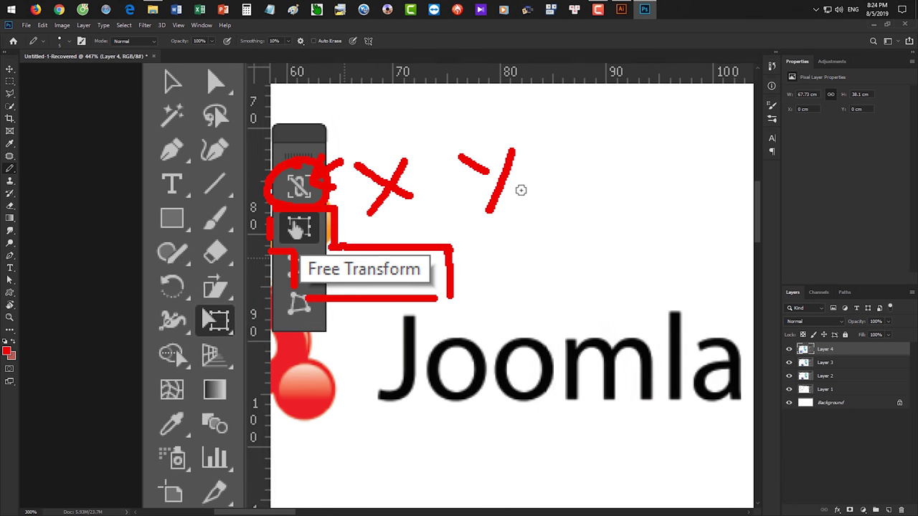
pyautogui.hotkey('ctrl', 't')
pyautogui.hotkey('ctrl', '-')
pyautogui.scroll(-2, 547, 212)
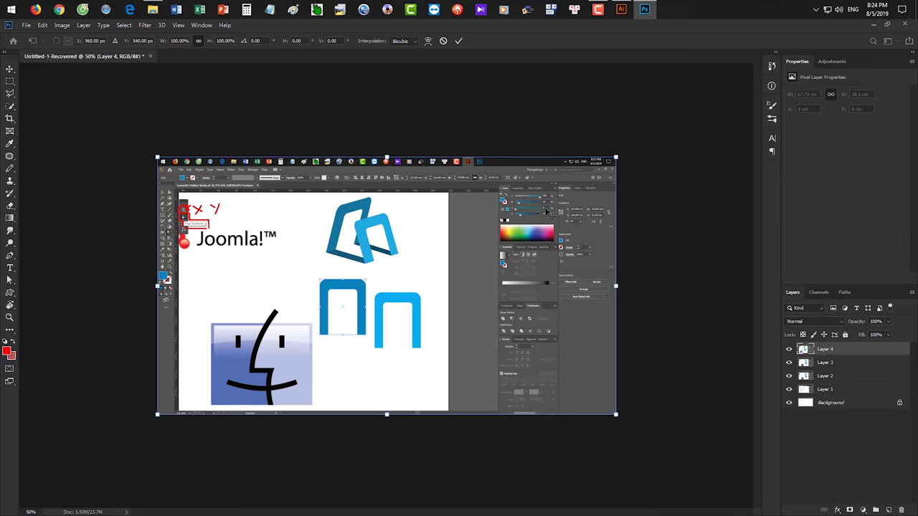
pyautogui.moveTo(619, 157); pyautogui.dragTo(494, 256)
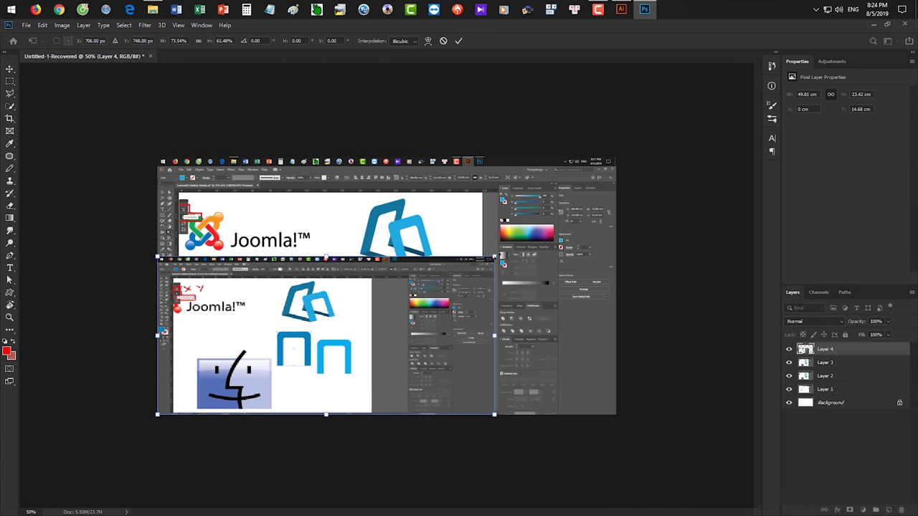
pyautogui.press('Escape')
# Return to Illustrator, undo a trial resize of the pink arch, and scale it proportionally to about 23.875 × 28.835 mm with Constrain enabled
pyautogui.click(621, 8)
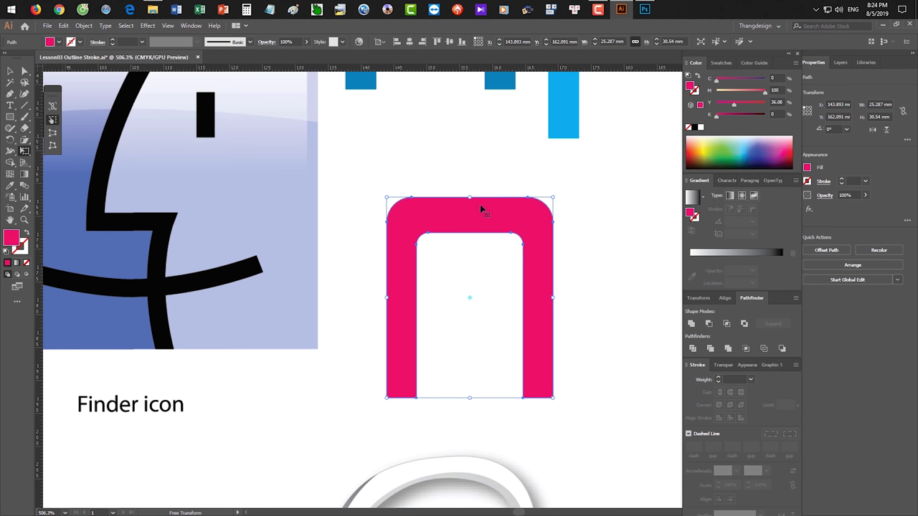
pyautogui.moveTo(553, 196); pyautogui.dragTo(576, 175)
pyautogui.hotkey('ctrl', 'z')
pyautogui.click(53, 107)
pyautogui.moveTo(554, 196)
pyautogui.mouseDown()
pyautogui.moveTo(590, 180)
pyautogui.moveTo(537, 198)
pyautogui.moveTo(543, 208)
pyautogui.mouseUp()
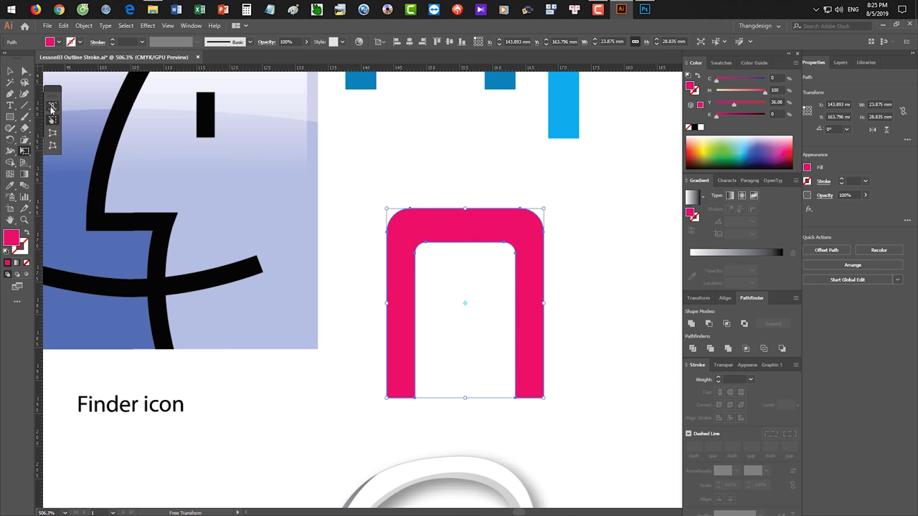
# Try skewing and stretching the pink arch from its top and side handles with Free Transform, and undo each change
pyautogui.moveTo(471, 207); pyautogui.dragTo(510, 207)
pyautogui.hotkey('ctrl', 'z')
pyautogui.moveTo(465, 209)
pyautogui.mouseDown()
pyautogui.moveTo(517, 208)
pyautogui.moveTo(472, 213)
pyautogui.mouseUp()
pyautogui.moveTo(552, 304); pyautogui.dragTo(553, 261)
pyautogui.hotkey('ctrl', 'z')
pyautogui.hotkey('ctrl', 'z')
# Reselect the pink arch and reactivate Free Transform to show the Perspective Distort option's tooltip for a capture
pyautogui.press('v')
pyautogui.click(466, 178)
pyautogui.click(475, 216)
pyautogui.click(26, 150)
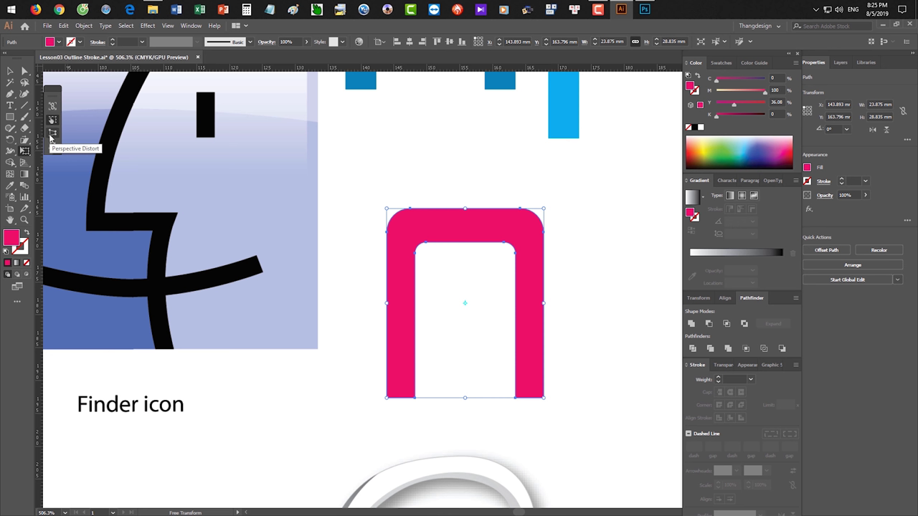
# Paste the new capture into the Photoshop document as a layer and outline the Perspective Distort option and label in red
pyautogui.click(644, 9)
pyautogui.hotkey('ctrl', 'v')
pyautogui.moveTo(195, 231); pyautogui.dragTo(313, 236)
pyautogui.moveTo(270, 168)
pyautogui.mouseDown()
pyautogui.moveTo(354, 169)
pyautogui.moveTo(339, 226)
pyautogui.moveTo(498, 225)
pyautogui.moveTo(481, 287)
pyautogui.moveTo(290, 277)
pyautogui.moveTo(277, 267)
pyautogui.moveTo(276, 170)
pyautogui.mouseUp()
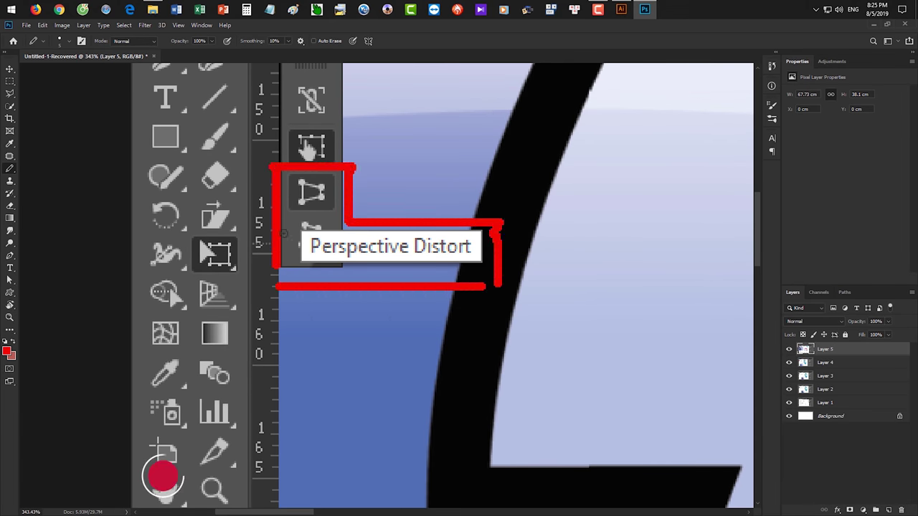
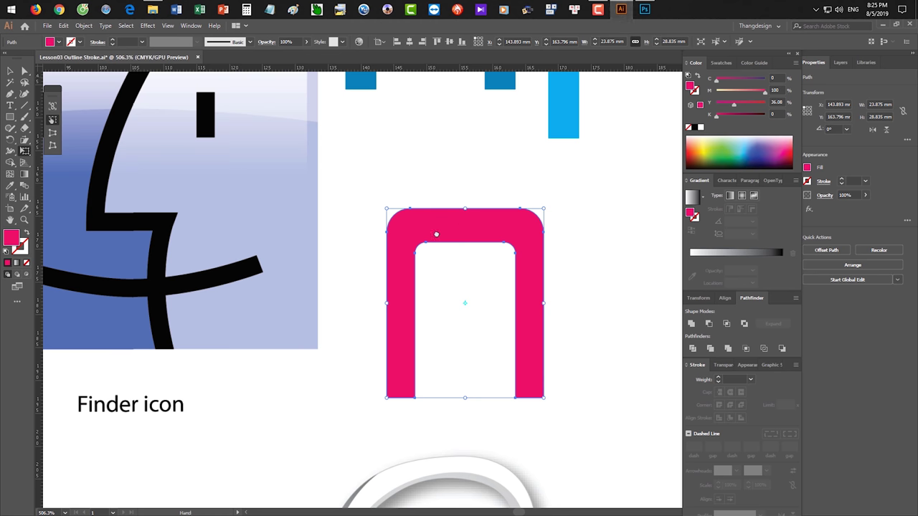
# Draw a pink rectangle about 17.9 × 6.3 mm in the empty area beside the pink arch
pyautogui.moveTo(436, 234); pyautogui.dragTo(175, 210)
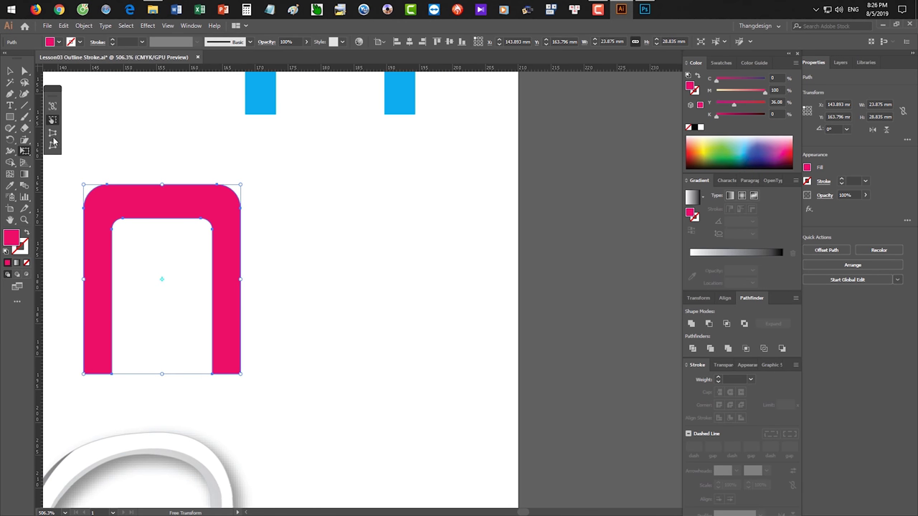
pyautogui.click(12, 117)
pyautogui.moveTo(311, 203); pyautogui.dragTo(429, 241)
# Taper the rectangle into a trapezoid by nudging its two lower anchor points inward by three increments each
pyautogui.press('a')
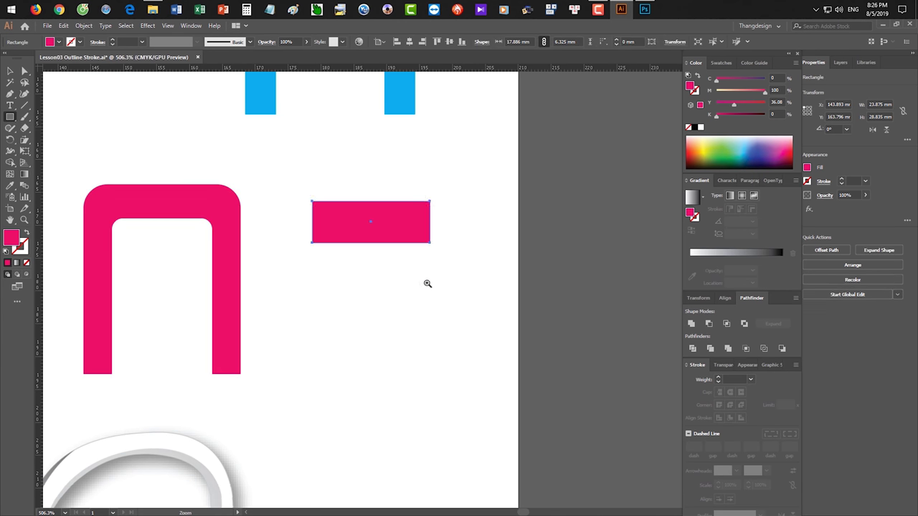
pyautogui.scroll(2, 400, 263)
pyautogui.click(472, 264)
pyautogui.moveTo(471, 264); pyautogui.dragTo(437, 231)
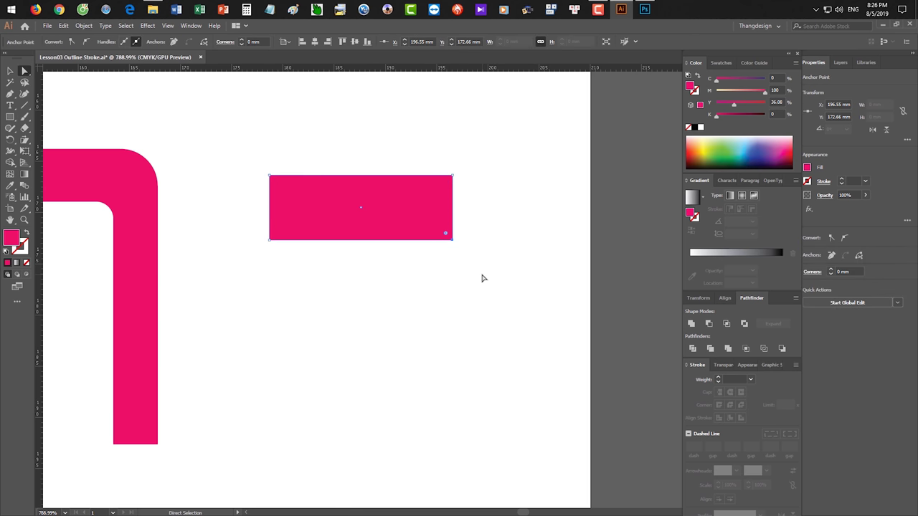
pyautogui.press('Left')
pyautogui.press('Left')
pyautogui.press('Left')
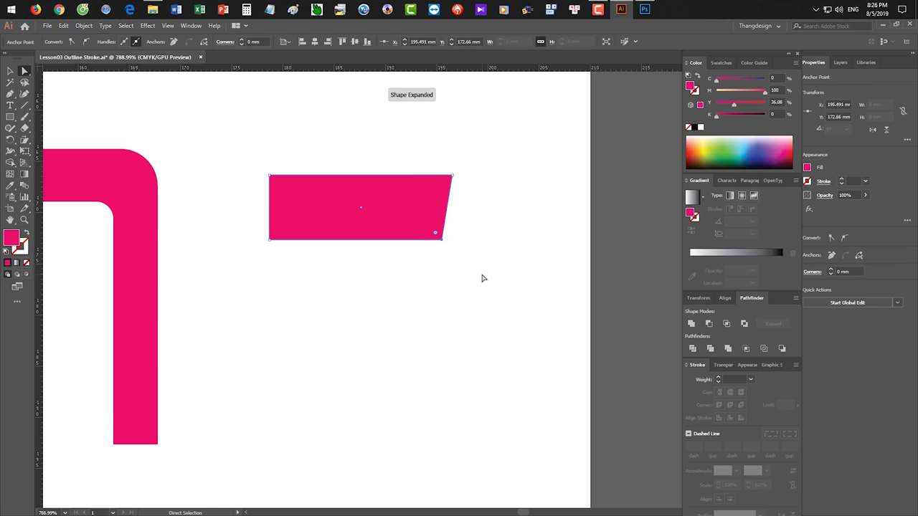
pyautogui.press('Right')
pyautogui.press('Right')
pyautogui.press('Right')
pyautogui.press('v')
pyautogui.click(355, 323)
# Draw a second pink rectangle about 12.7 × 2.4 mm below the trapezoid and stretch its height to about 2.75 mm
pyautogui.click(10, 117)
pyautogui.moveTo(325, 304); pyautogui.dragTo(452, 329)
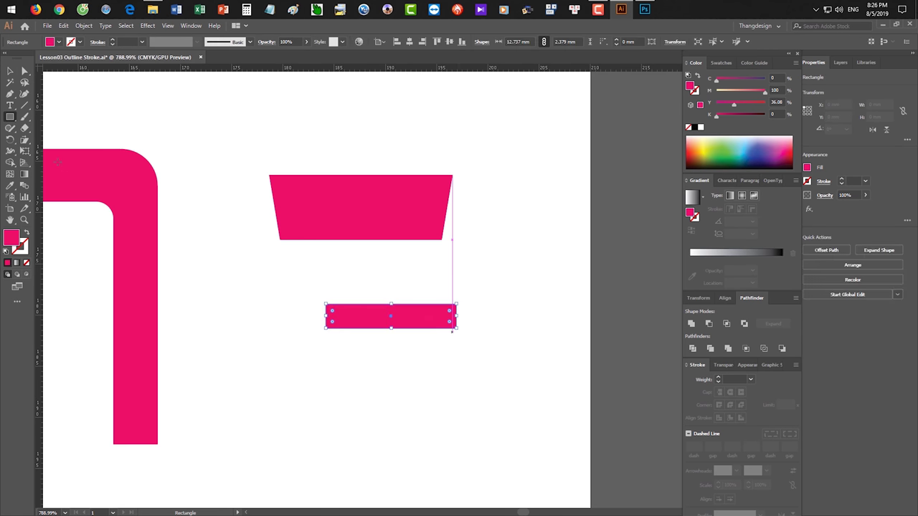
pyautogui.press('c')
pyautogui.click(391, 328)
pyautogui.hotkey('ctrl', 'z')
pyautogui.press('v')
pyautogui.moveTo(390, 328); pyautogui.dragTo(391, 332)
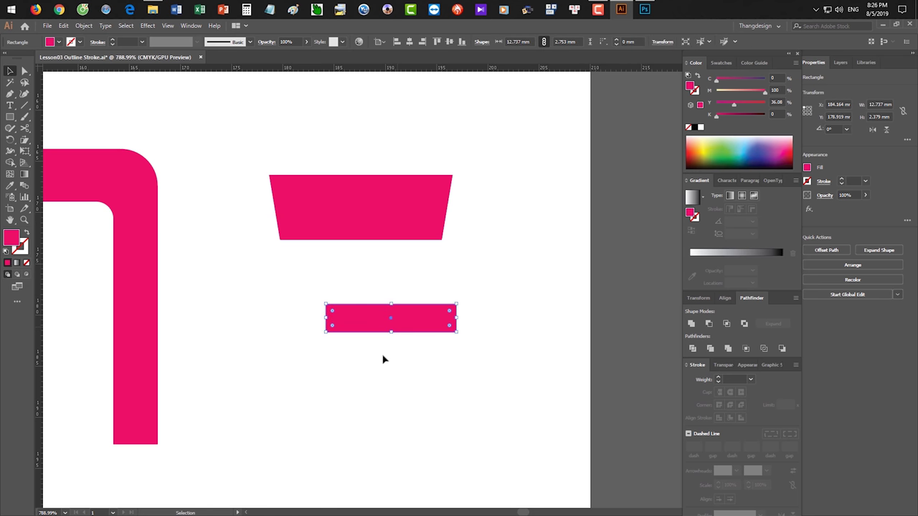
# Narrow the small rectangle's lower edge symmetrically into a trapezoid with Free Transform's Perspective Distort
pyautogui.click(25, 151)
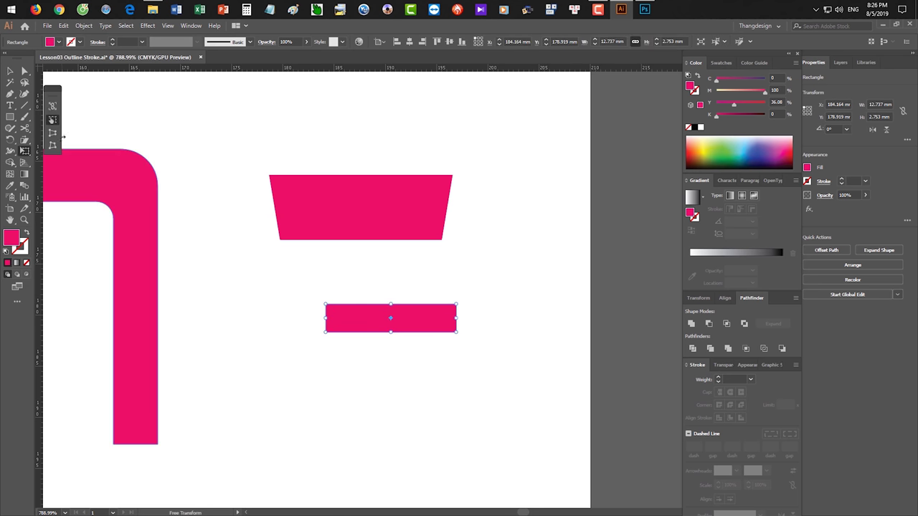
pyautogui.click(53, 133)
pyautogui.hotkey('ctrl', 'space')
pyautogui.moveTo(438, 320)
pyautogui.mouseDown()
pyautogui.moveTo(489, 342)
pyautogui.moveTo(436, 339)
pyautogui.mouseUp()
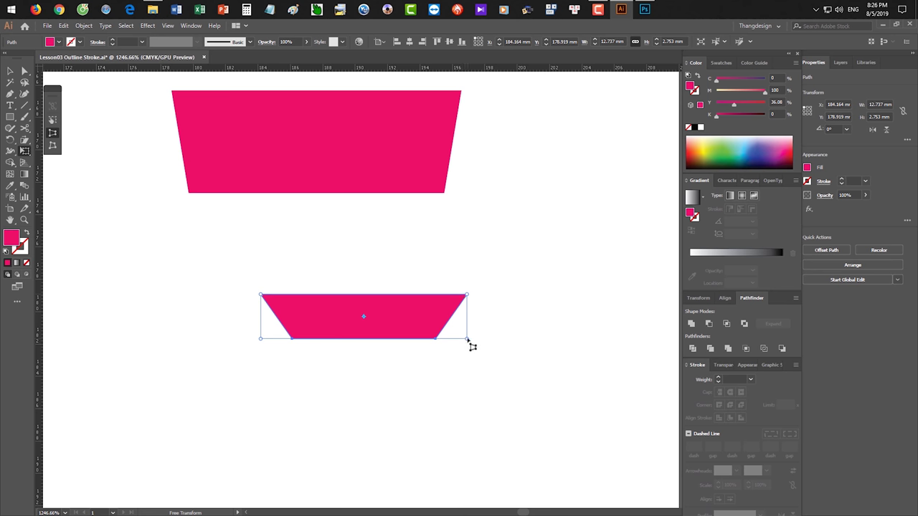
pyautogui.moveTo(470, 347)
pyautogui.mouseDown()
pyautogui.moveTo(460, 343)
pyautogui.moveTo(487, 345)
pyautogui.moveTo(474, 346)
pyautogui.mouseUp()
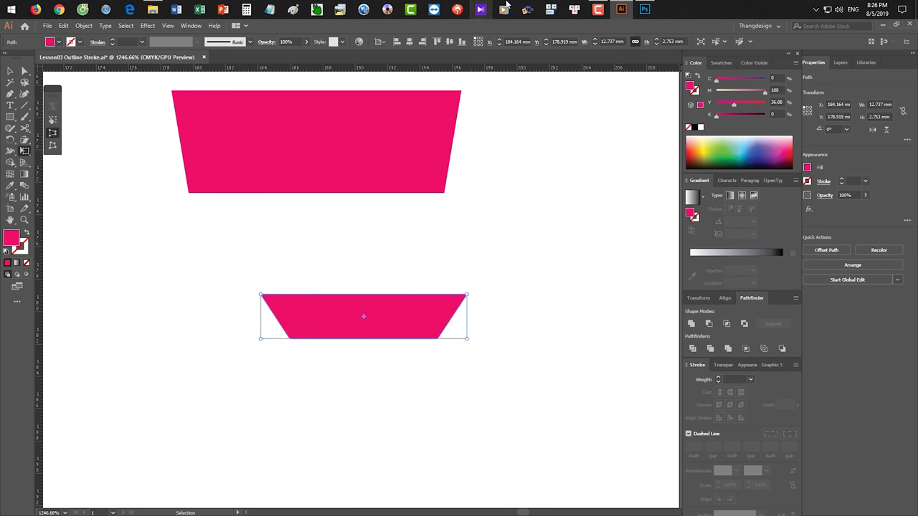
# Switch to Photoshop, paste the new capture as a layer, and outline the Free Distort option and label in red
pyautogui.click(644, 9)
pyautogui.hotkey('ctrl', 'v')
pyautogui.moveTo(174, 271); pyautogui.dragTo(342, 252)
pyautogui.moveTo(234, 167)
pyautogui.mouseDown()
pyautogui.moveTo(316, 176)
pyautogui.moveTo(315, 210)
pyautogui.moveTo(406, 217)
pyautogui.moveTo(401, 287)
pyautogui.moveTo(227, 320)
pyautogui.mouseUp()
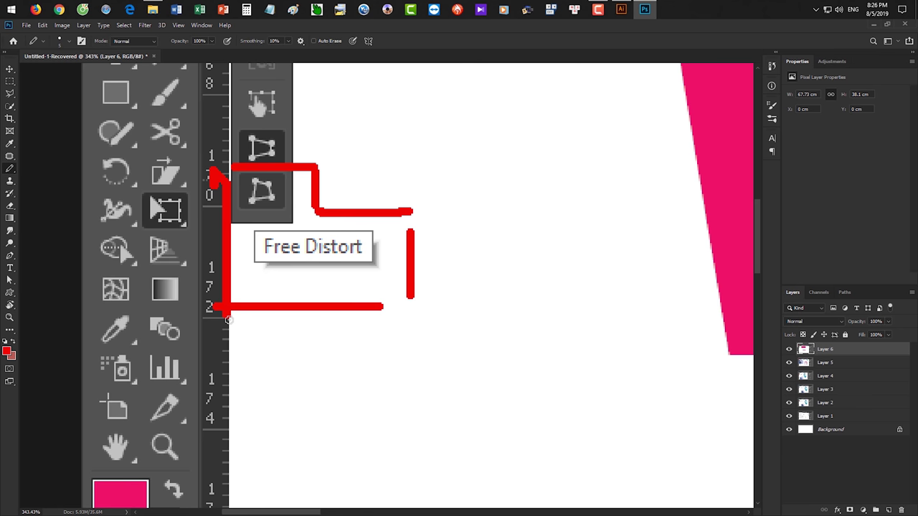
pyautogui.hotkey('ctrl', '-')
pyautogui.hotkey('ctrl', '-')
pyautogui.hotkey('ctrl', '-')
pyautogui.hotkey('ctrl', '-')
pyautogui.hotkey('ctrl', '-')
pyautogui.hotkey('ctrl', '-')
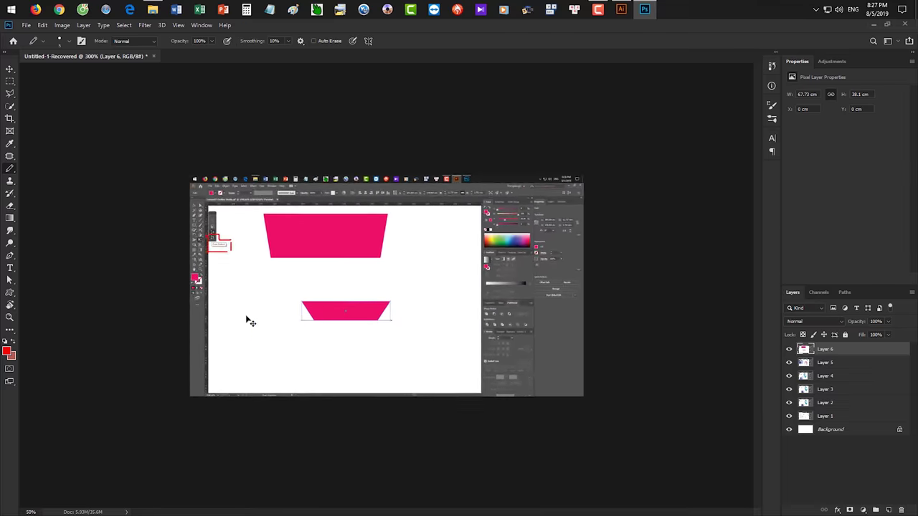
# Return to Illustrator and draw a pink square about 28.5 mm wide in the empty area beside the Finder icon
pyautogui.click(621, 8)
pyautogui.click(545, 262)
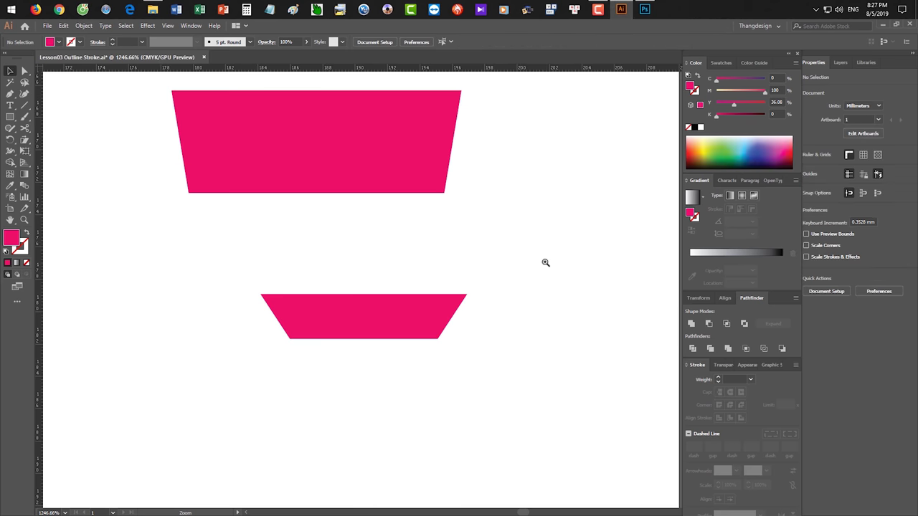
pyautogui.scroll(-3, 545, 262)
pyautogui.scroll(-4, 497, 256)
pyautogui.scroll(3, 443, 208)
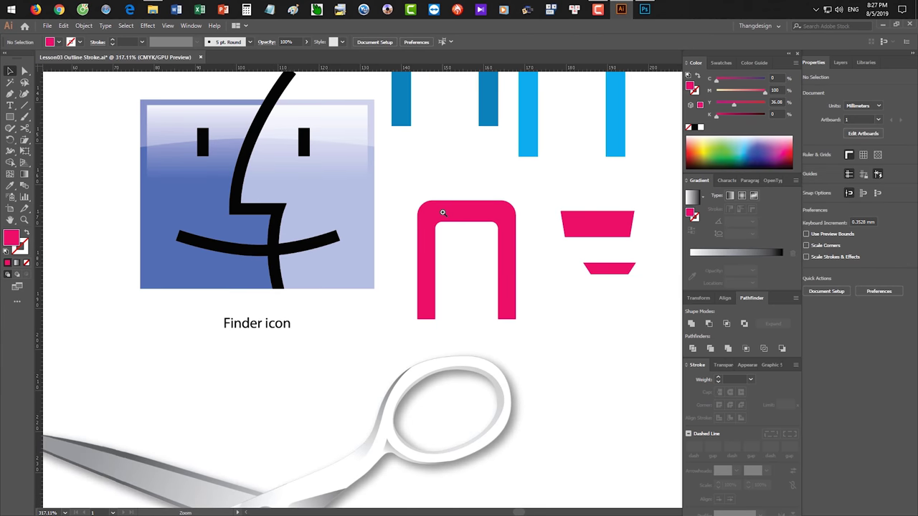
pyautogui.moveTo(416, 207); pyautogui.dragTo(486, 244)
pyautogui.moveTo(414, 236); pyautogui.dragTo(358, 208)
pyautogui.moveTo(377, 211); pyautogui.dragTo(424, 170)
pyautogui.click(10, 116)
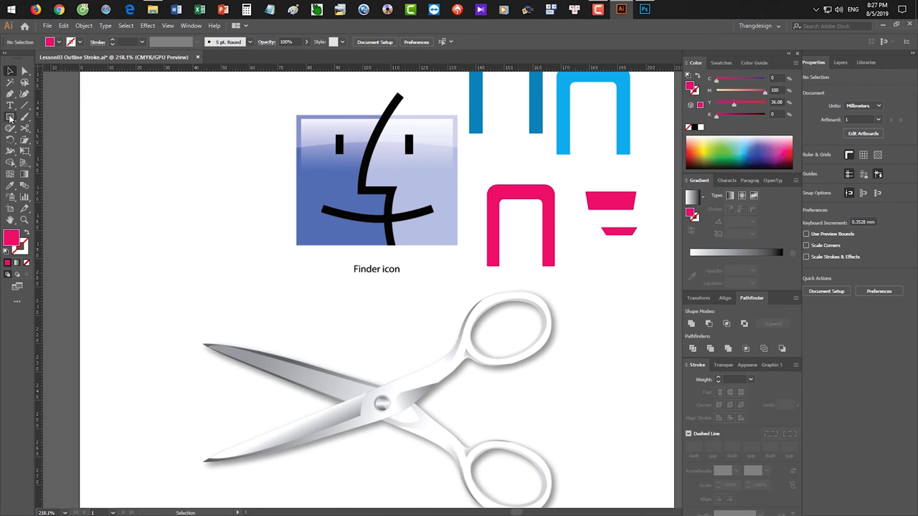
pyautogui.moveTo(142, 170); pyautogui.dragTo(221, 246)
pyautogui.press('v')
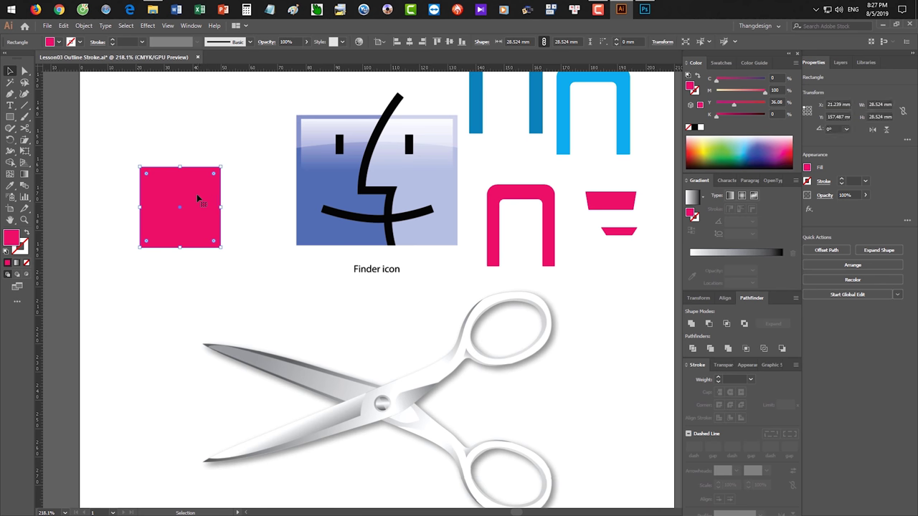
# Create a flattened copy of the square about 17 mm high on its upper edge and skew it as the cube's top face
pyautogui.moveTo(141, 207); pyautogui.dragTo(272, 214)
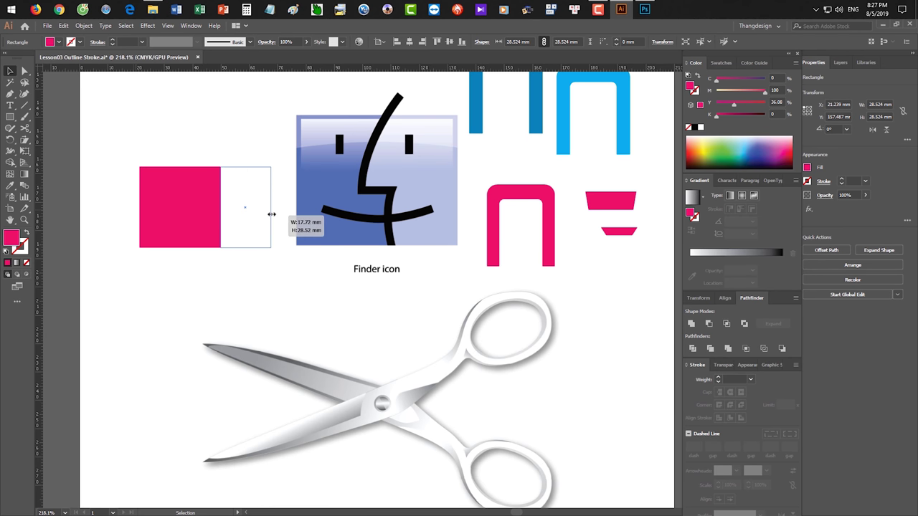
pyautogui.hotkey('ctrl', 'z')
pyautogui.moveTo(180, 246); pyautogui.dragTo(203, 172)
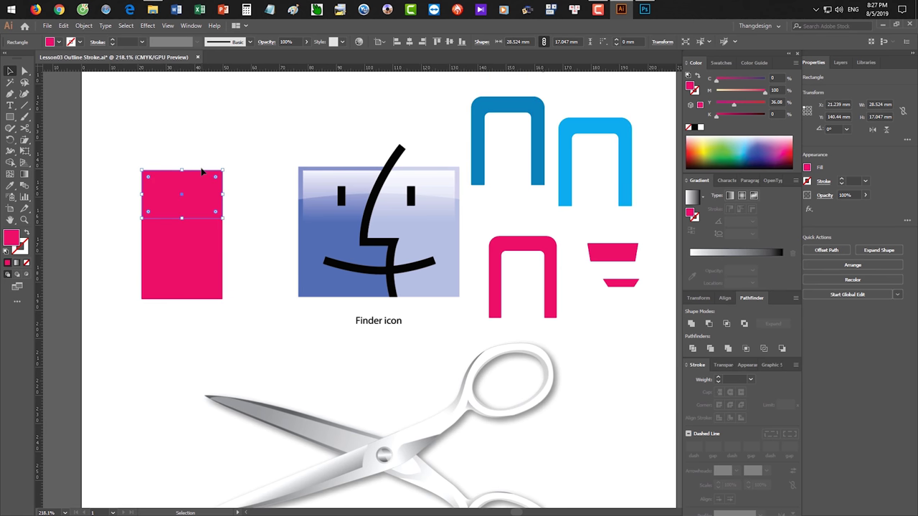
pyautogui.moveTo(24, 140); pyautogui.dragTo(63, 152)
pyautogui.click(180, 217)
pyautogui.moveTo(197, 187); pyautogui.dragTo(216, 191)
pyautogui.press('v')
# Copy the front square in place and flip the narrowed copy across to the front face's right edge
pyautogui.click(246, 240)
pyautogui.moveTo(213, 231); pyautogui.dragTo(166, 208)
pyautogui.click(134, 242)
pyautogui.hotkey('ctrl', 'c')
pyautogui.hotkey('ctrl', 'f')
pyautogui.moveTo(94, 236); pyautogui.dragTo(207, 236)
# Raise the side copy's outer edge to meet the top face and fill the side face with blue
pyautogui.press('a')
pyautogui.moveTo(208, 198); pyautogui.dragTo(228, 147)
pyautogui.press('v')
pyautogui.click(759, 147)
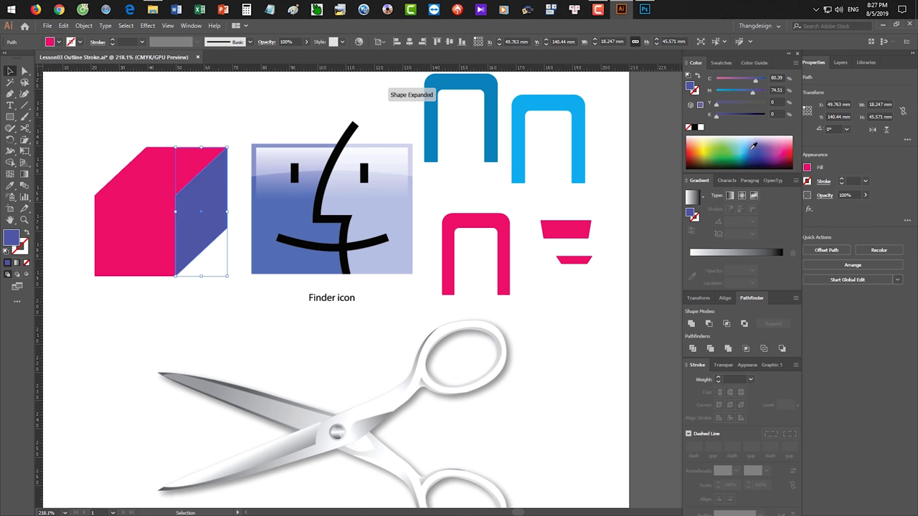
# Move the pink arch to about X 142.5 mm, Y 158.8 mm
pyautogui.click(504, 280)
pyautogui.scroll(1, 500, 259)
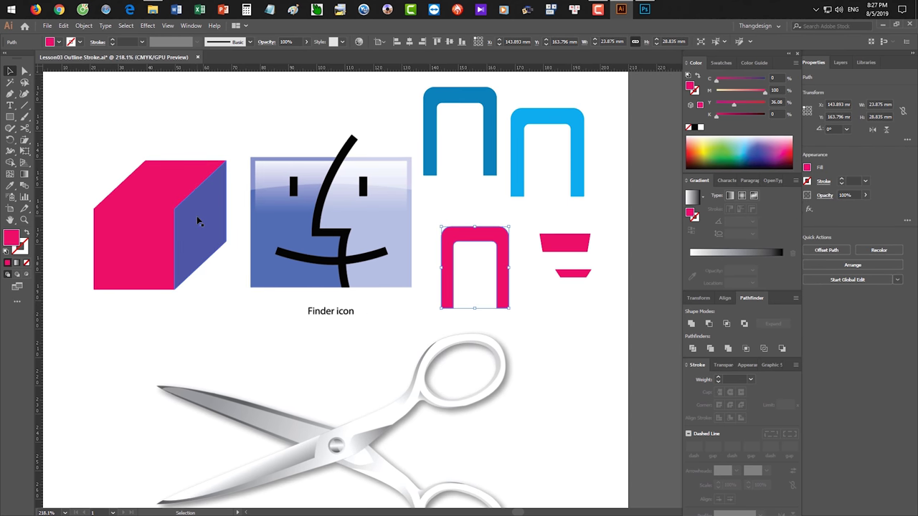
pyautogui.scroll(2, 179, 236)
pyautogui.moveTo(608, 237); pyautogui.dragTo(632, 217)
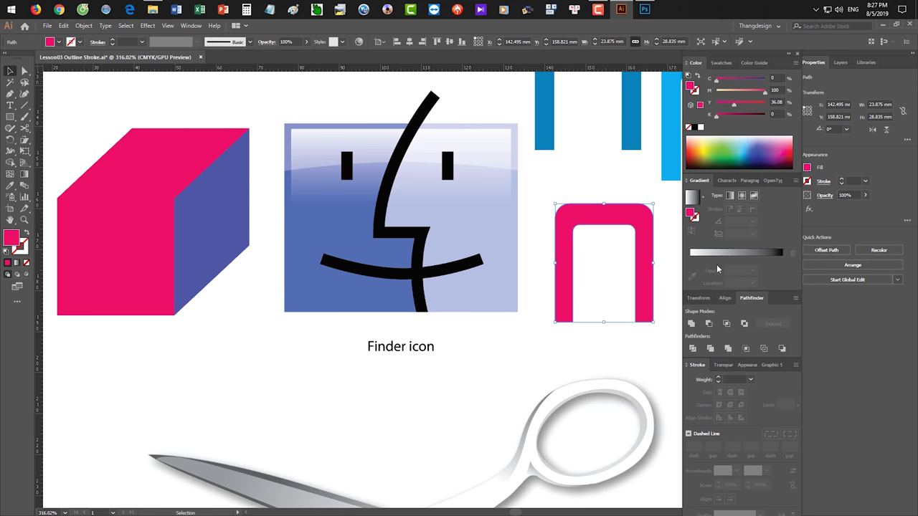
# Place an instance of the Gerbera flower symbol over the cube's blue side face
pyautogui.click(191, 25)
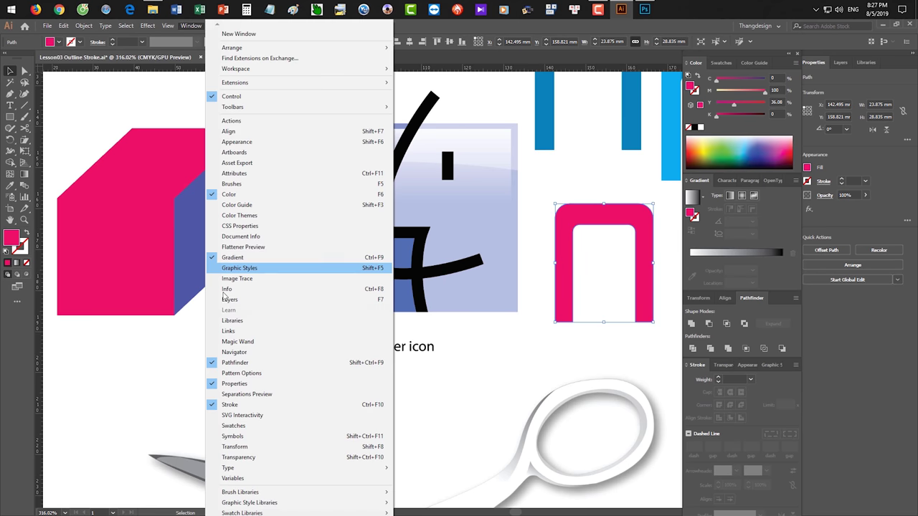
pyautogui.click(241, 436)
pyautogui.moveTo(510, 148); pyautogui.dragTo(262, 326)
pyautogui.click(531, 122)
pyautogui.keyDown('alt'); pyautogui.scroll(2, 238, 299); pyautogui.keyUp('alt')
pyautogui.moveTo(270, 319); pyautogui.dragTo(219, 161)
pyautogui.moveTo(302, 261); pyautogui.dragTo(375, 315)
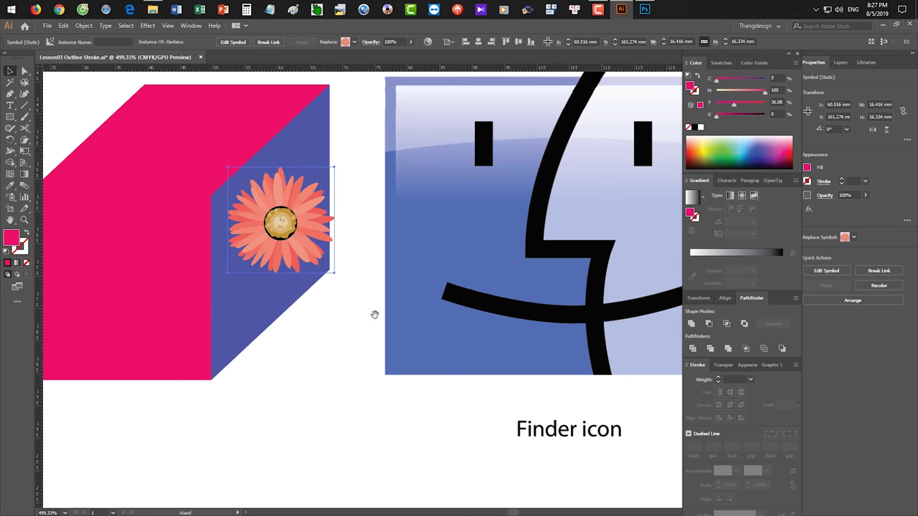
# Scale the flower proportionally to about 13.55 × 13.48 mm and position it inside the blue side face
pyautogui.keyDown('shift'); pyautogui.moveTo(335, 167); pyautogui.dragTo(317, 183); pyautogui.keyUp('shift')
pyautogui.moveTo(275, 228); pyautogui.dragTo(286, 227)
pyautogui.moveTo(281, 230); pyautogui.dragTo(276, 227)
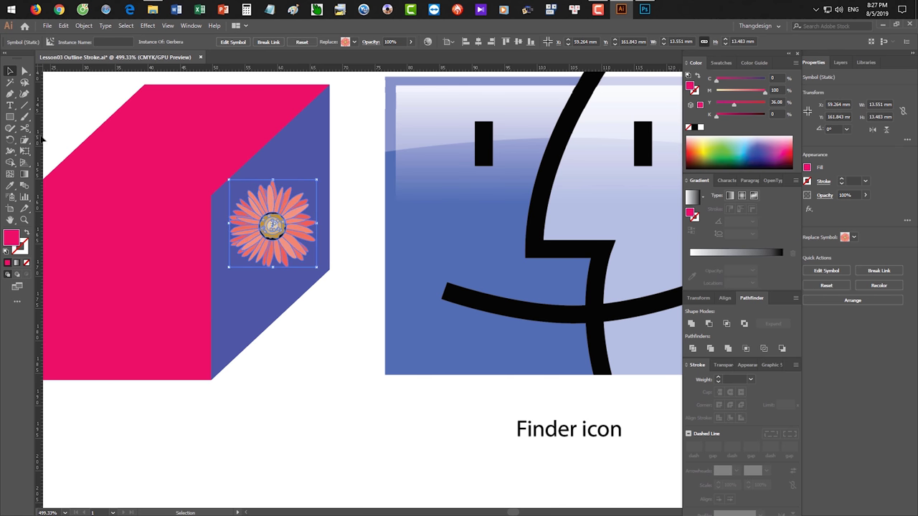
# Try to Free Distort the upper corners of the flower symbol instance to follow the blue face
pyautogui.moveTo(24, 151); pyautogui.dragTo(60, 148)
pyautogui.click(55, 147)
pyautogui.scroll(1, 258, 162)
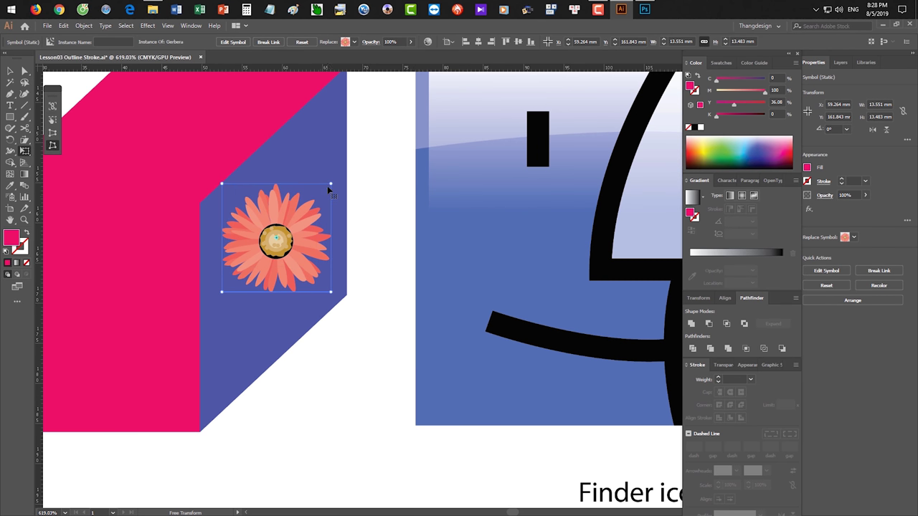
pyautogui.moveTo(332, 186); pyautogui.dragTo(322, 136)
pyautogui.hotkey('ctrl', 'z')
pyautogui.moveTo(224, 186); pyautogui.dragTo(233, 215)
# Break the flower's link to its symbol and select the resulting group
pyautogui.press('v')
pyautogui.keyDown('shift'); pyautogui.click(282, 88); pyautogui.keyUp('shift')
pyautogui.click(364, 278)
pyautogui.click(323, 238)
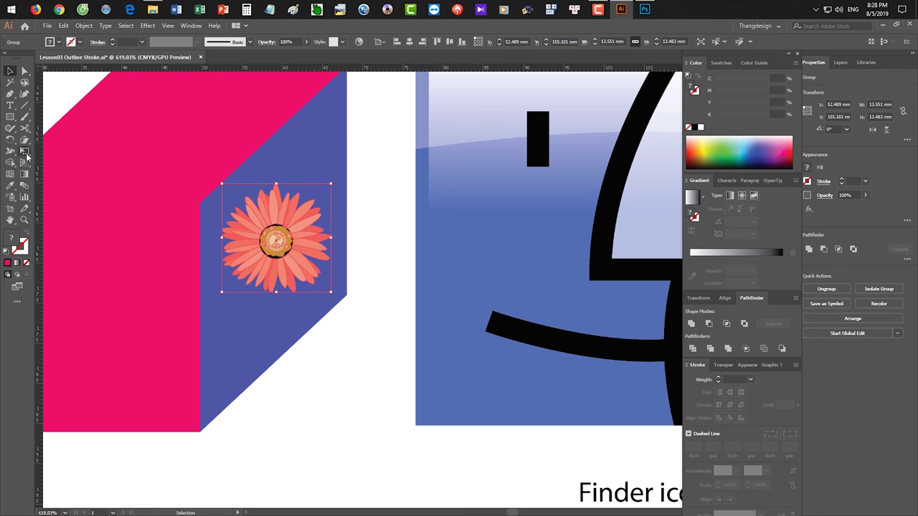
# Try to Free Distort the flower group's four corners to match the blue face's slant, and undo the distortions
pyautogui.click(25, 152)
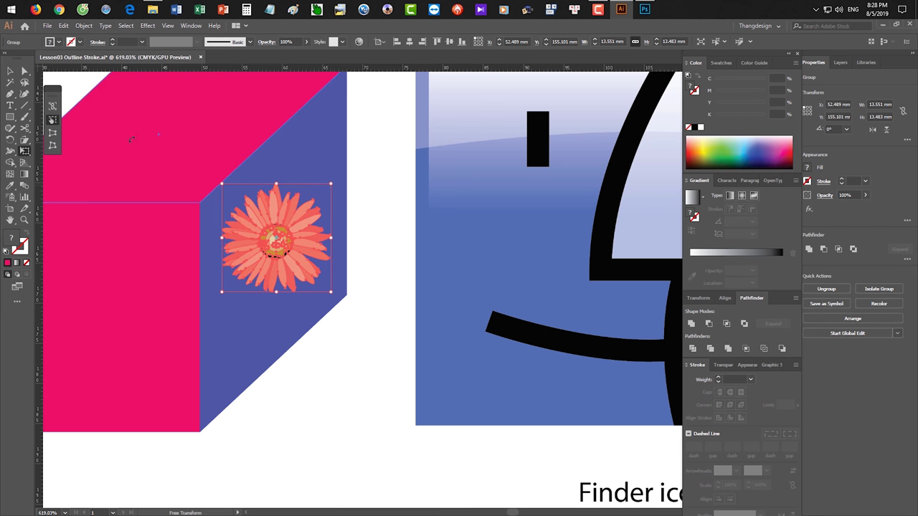
pyautogui.click(53, 147)
pyautogui.moveTo(330, 184); pyautogui.dragTo(318, 130)
pyautogui.moveTo(223, 163); pyautogui.dragTo(247, 230)
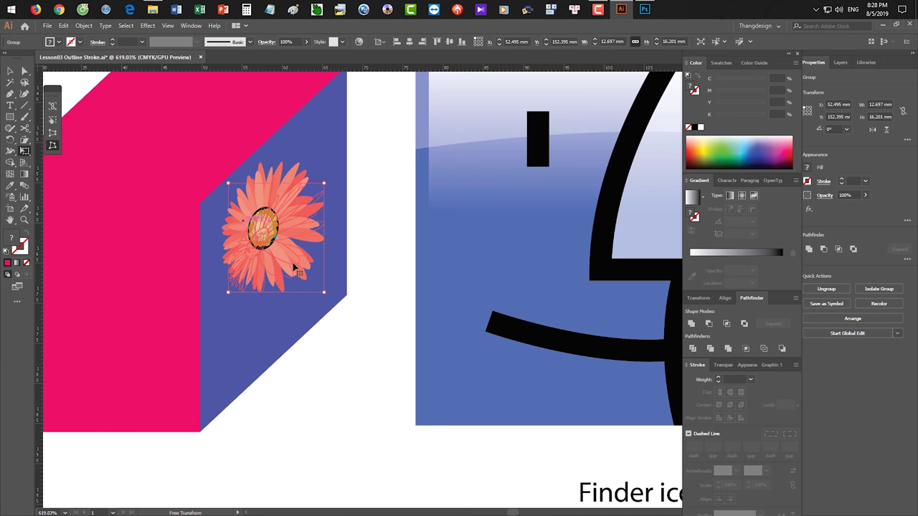
pyautogui.moveTo(324, 292); pyautogui.dragTo(325, 245)
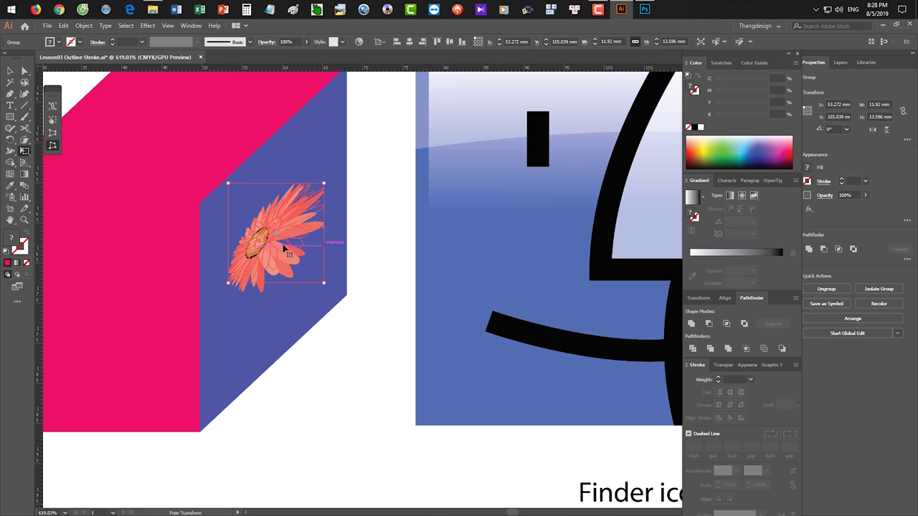
pyautogui.moveTo(231, 286); pyautogui.dragTo(246, 326)
pyautogui.press('v')
pyautogui.hotkey('ctrl', 'z')
pyautogui.hotkey('ctrl', 'z')
pyautogui.hotkey('ctrl', 'z')
pyautogui.hotkey('ctrl', 'z')
pyautogui.hotkey('ctrl', 'z')
# Free Distort the flower group's corners again to slant it along the blue side face, about 11.3 × 22.5 mm overall
pyautogui.press('e')
pyautogui.moveTo(333, 188); pyautogui.dragTo(331, 143)
pyautogui.moveTo(225, 171); pyautogui.dragTo(251, 267)
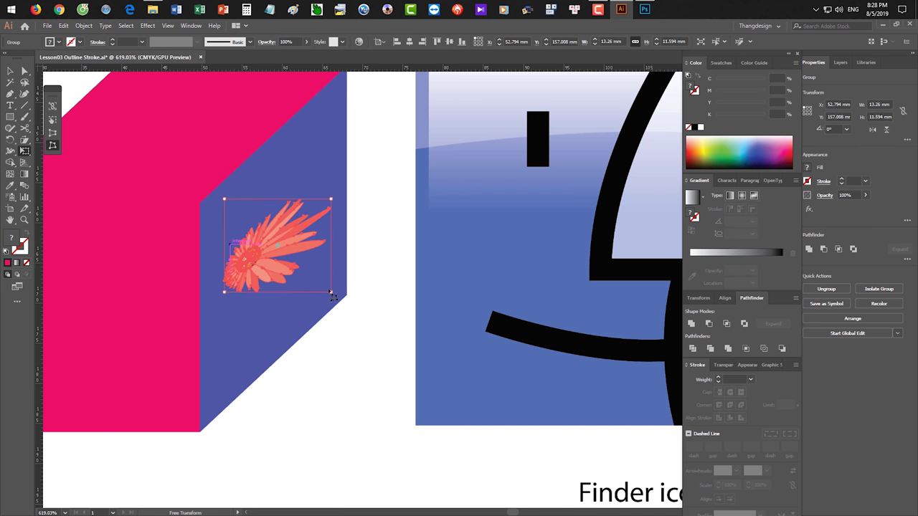
pyautogui.moveTo(225, 292); pyautogui.dragTo(237, 341)
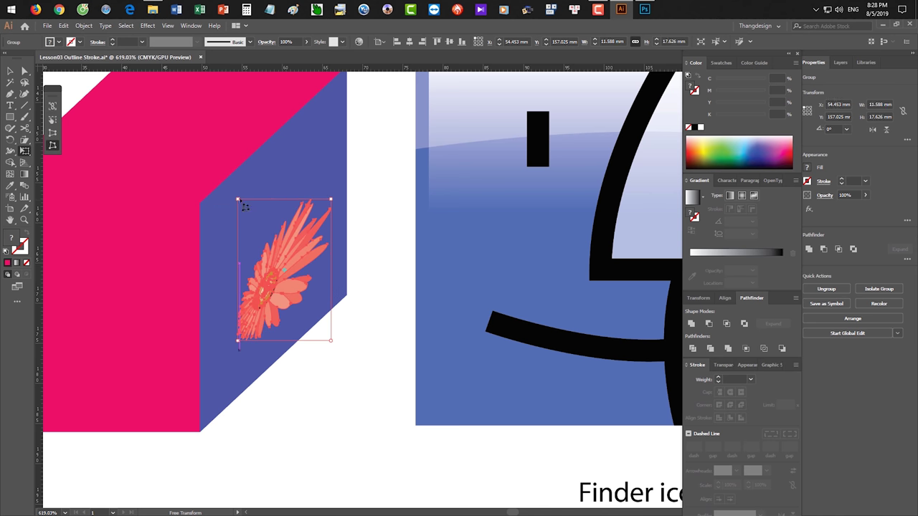
pyautogui.moveTo(238, 200); pyautogui.dragTo(210, 184)
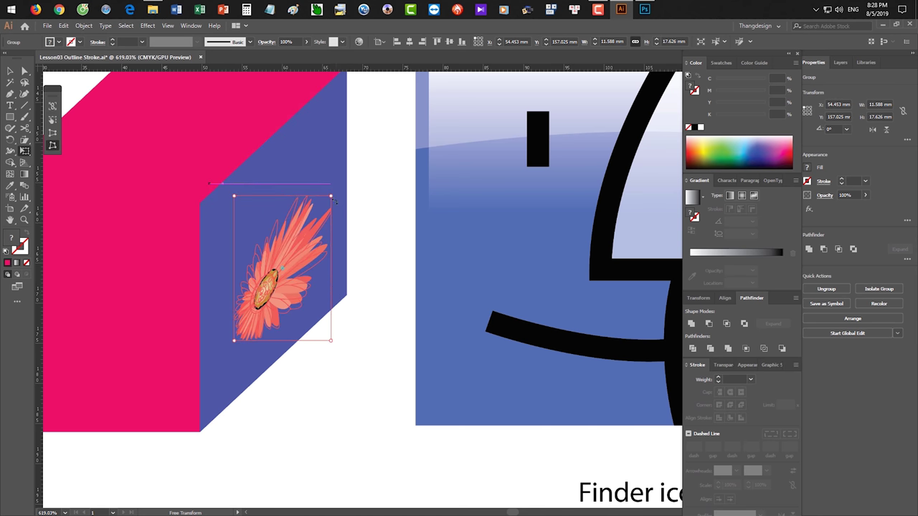
pyautogui.moveTo(331, 196); pyautogui.dragTo(319, 135)
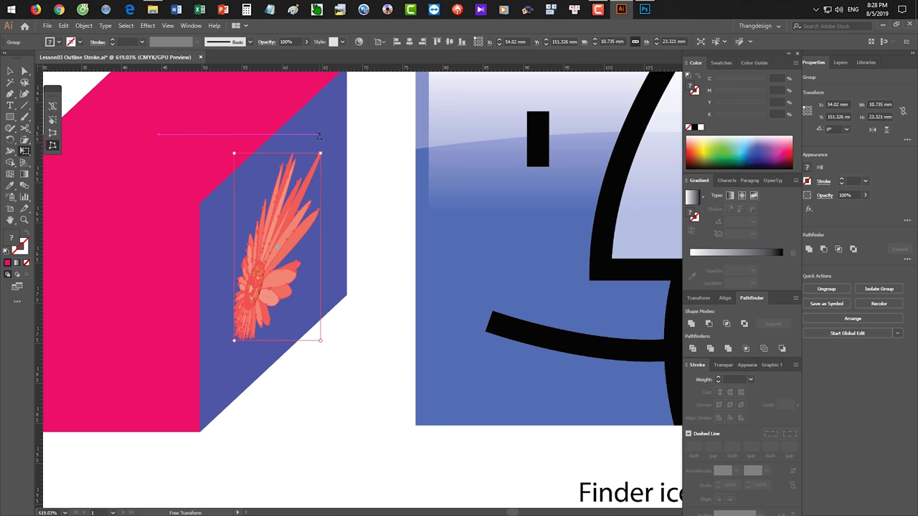
pyautogui.moveTo(321, 343); pyautogui.dragTo(333, 290)
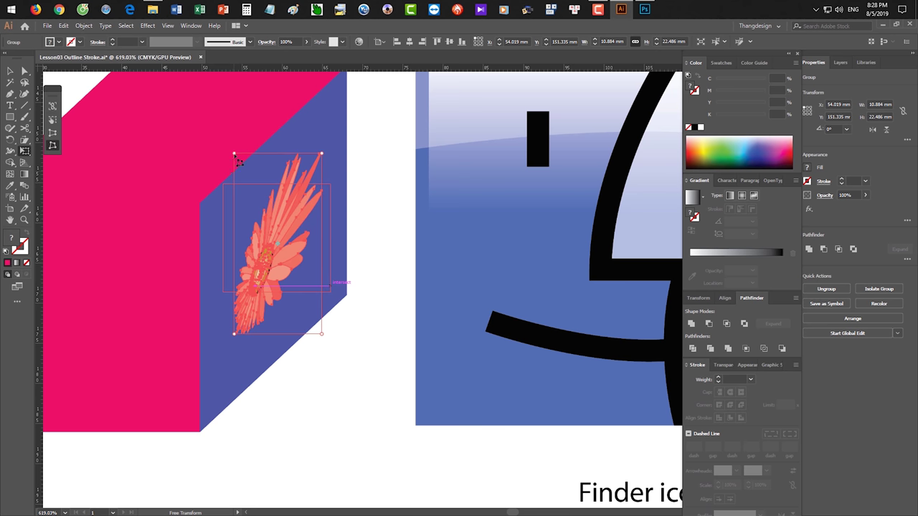
pyautogui.moveTo(230, 157)
pyautogui.mouseDown()
pyautogui.moveTo(208, 155)
pyautogui.moveTo(230, 154)
pyautogui.mouseUp()
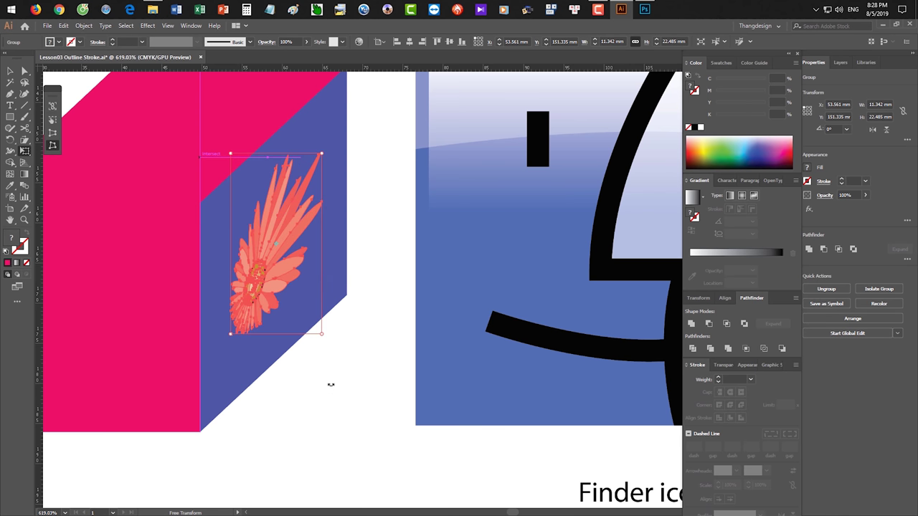
pyautogui.press('v')
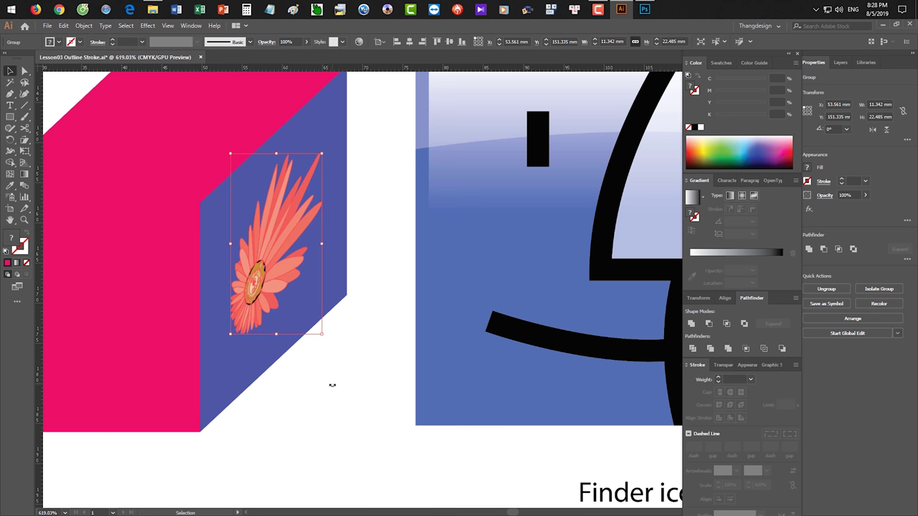
# Delete the pink arch and the two small pink trapezoids beside the Finder icon
pyautogui.click(332, 386)
pyautogui.moveTo(296, 295); pyautogui.dragTo(264, 271)
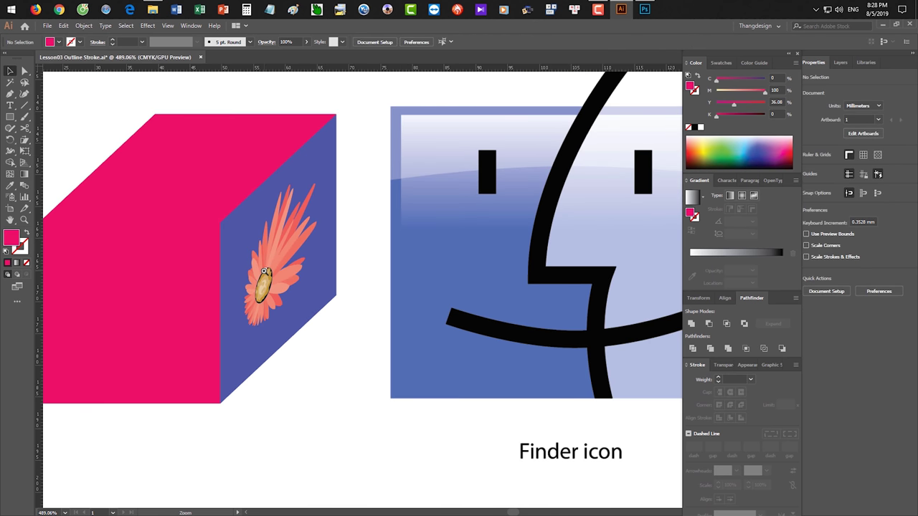
pyautogui.moveTo(495, 337); pyautogui.dragTo(282, 258)
pyautogui.moveTo(437, 275); pyautogui.dragTo(278, 258)
pyautogui.moveTo(480, 265); pyautogui.dragTo(476, 266)
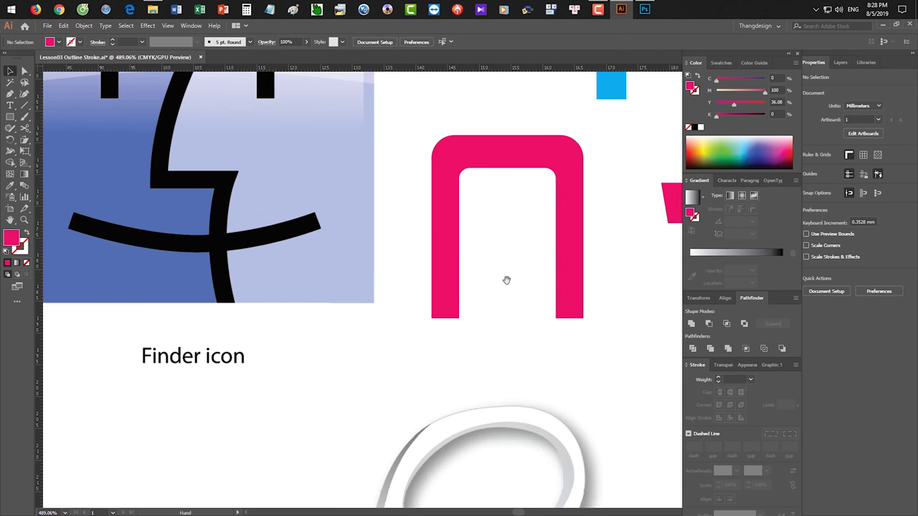
pyautogui.scroll(-5, 506, 280)
pyautogui.moveTo(399, 267); pyautogui.dragTo(578, 416)
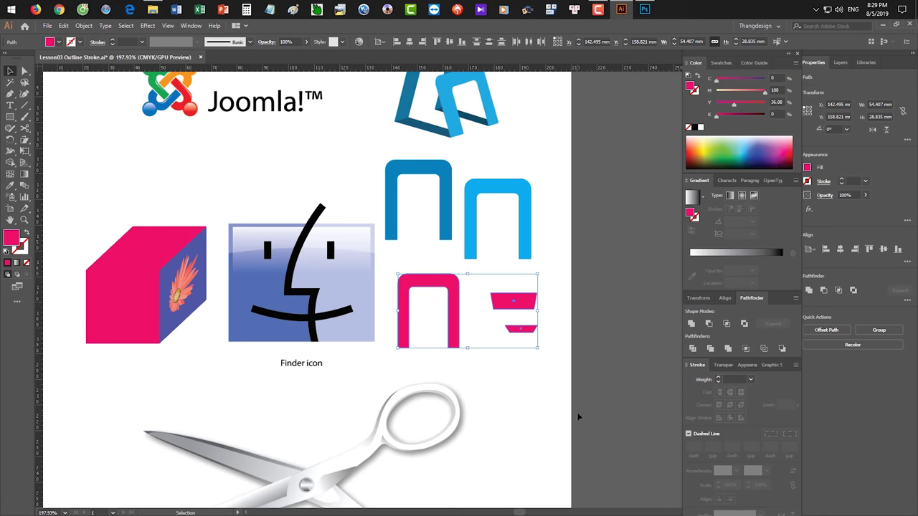
pyautogui.press('Delete')
# Move the upright light blue arch over the dark blue arch's right leg, to about X 152.7, Y 123.1 mm
pyautogui.scroll(3, 509, 231)
pyautogui.moveTo(542, 295); pyautogui.dragTo(510, 295)
pyautogui.scroll(2, 528, 291)
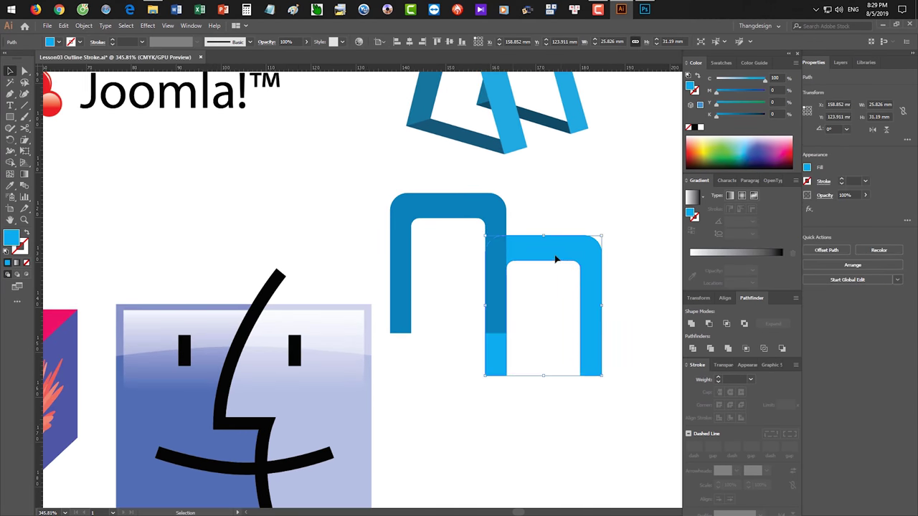
pyautogui.click(615, 303)
pyautogui.scroll(-1, 570, 272)
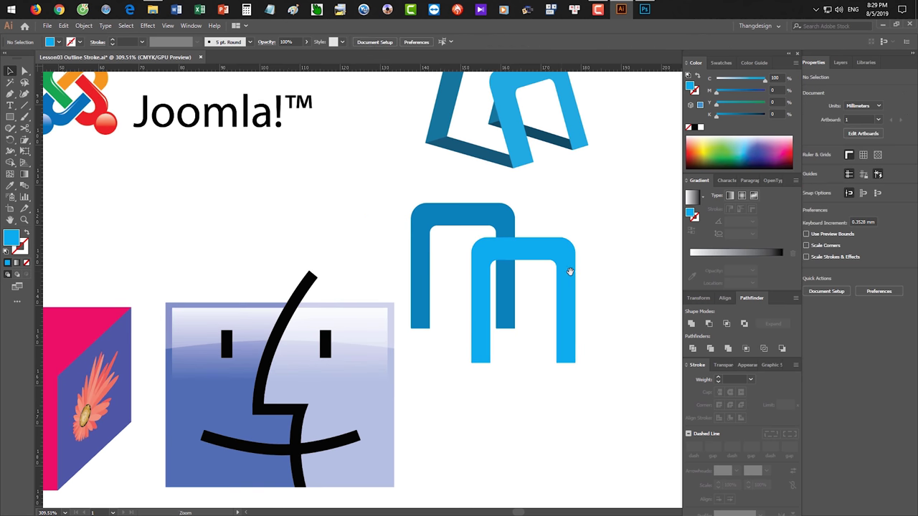
pyautogui.scroll(-2, 570, 272)
# Free Transform the light blue arch, skewing its top leftward and its left side downward, to about 32.2 × 33.7 mm overall
pyautogui.click(601, 262)
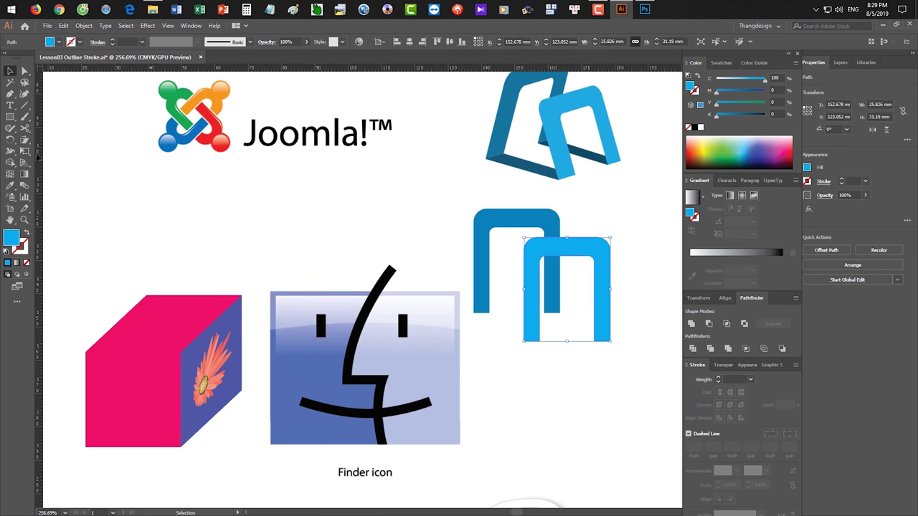
pyautogui.click(24, 151)
pyautogui.click(52, 121)
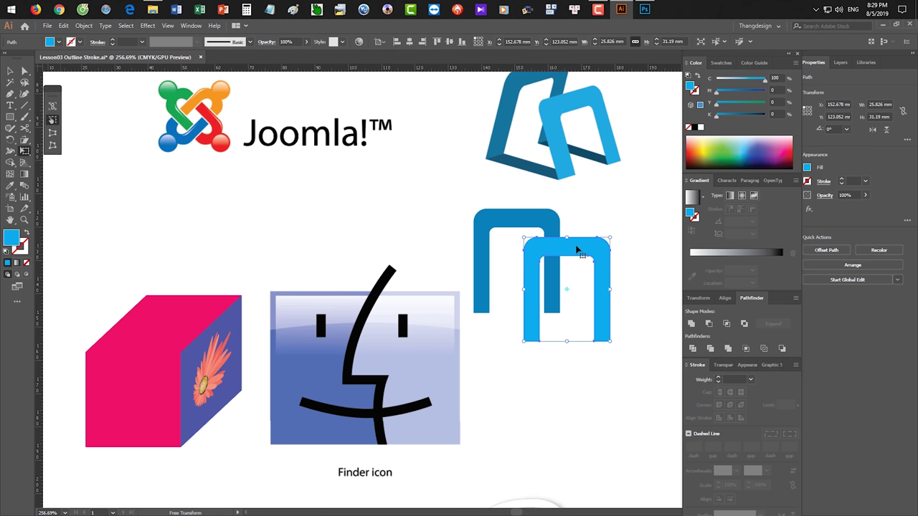
pyautogui.moveTo(567, 238); pyautogui.dragTo(544, 236)
pyautogui.moveTo(502, 290); pyautogui.dragTo(502, 305)
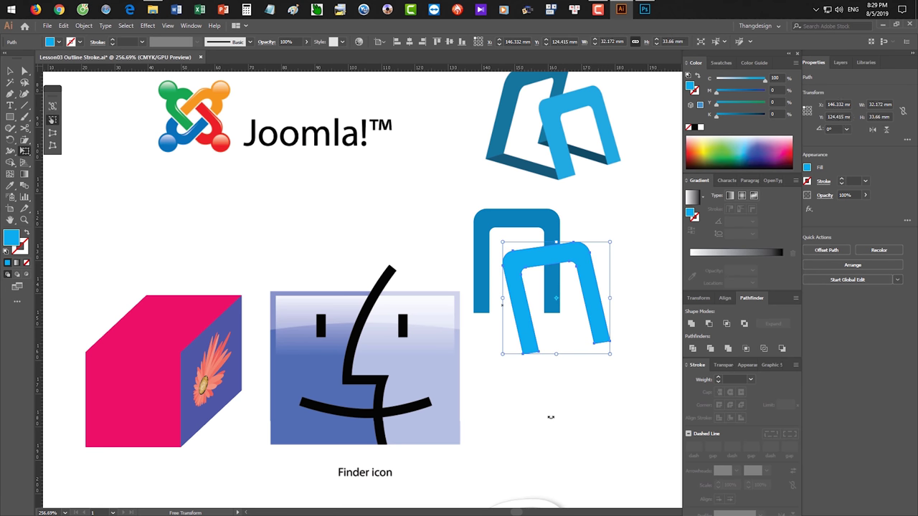
# Free Transform the dark blue arch, skewing its top rightward and its left side downward, to about 31.2 × 37.2 mm overall
pyautogui.keyDown('ctrl'); pyautogui.click(528, 226); pyautogui.keyUp('ctrl')
pyautogui.moveTo(527, 207); pyautogui.dragTo(514, 263)
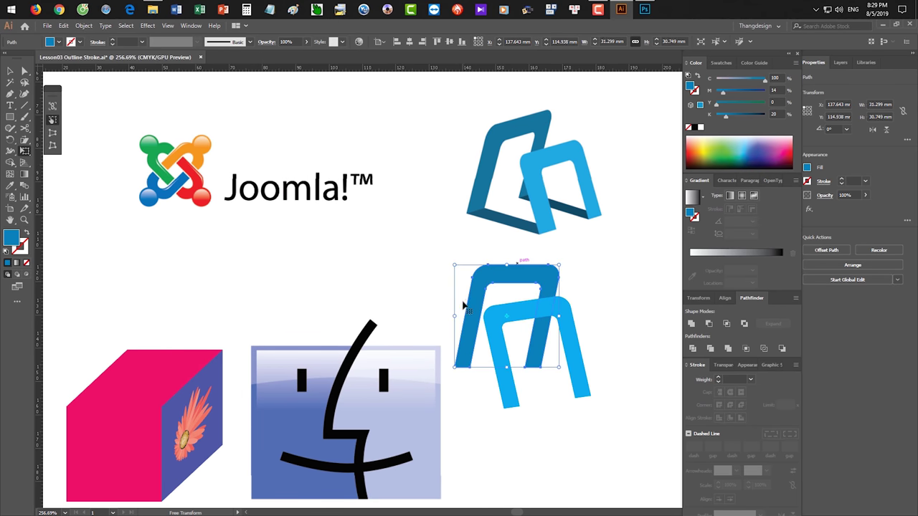
pyautogui.moveTo(454, 316); pyautogui.dragTo(455, 335)
pyautogui.press('v')
pyautogui.click(567, 424)
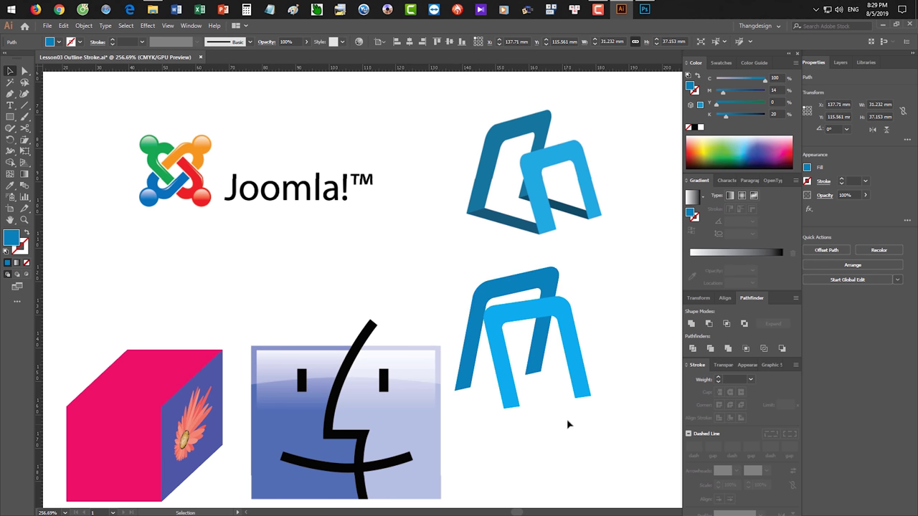
# Move the skewed light blue arch rightward across the dark arch's right leg, to about X 157.8, Y 122.9 mm
pyautogui.moveTo(568, 424); pyautogui.dragTo(533, 390)
pyautogui.moveTo(538, 323); pyautogui.dragTo(564, 311)
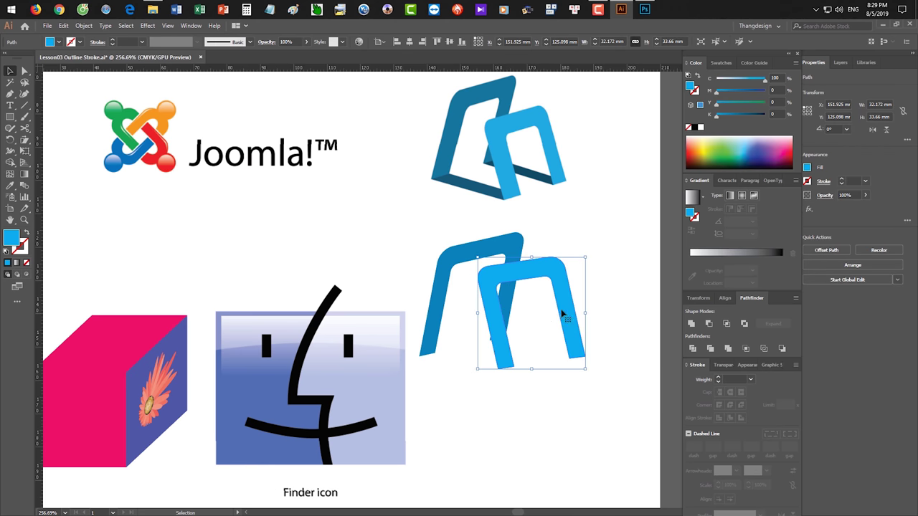
pyautogui.moveTo(495, 323); pyautogui.dragTo(507, 327)
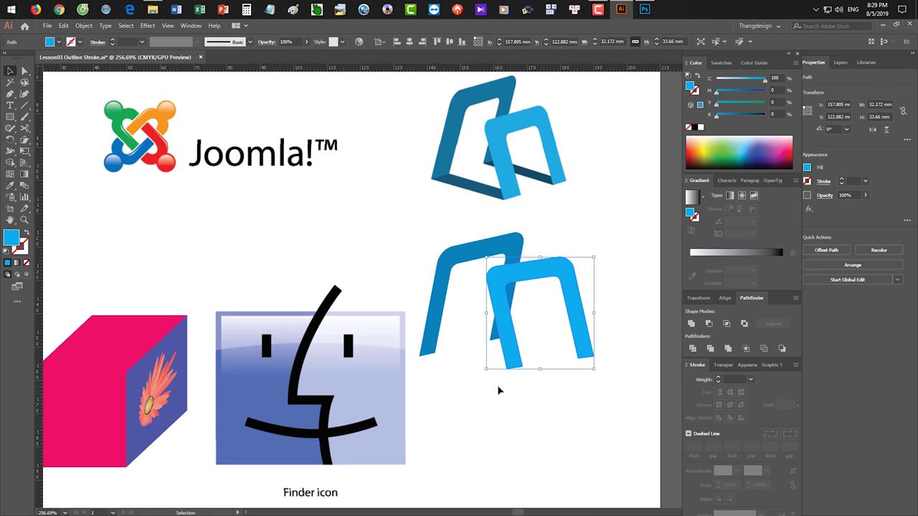
pyautogui.click(499, 390)
pyautogui.hscroll(3, 469, 404)
pyautogui.moveTo(478, 280); pyautogui.dragTo(475, 280)
pyautogui.click(451, 419)
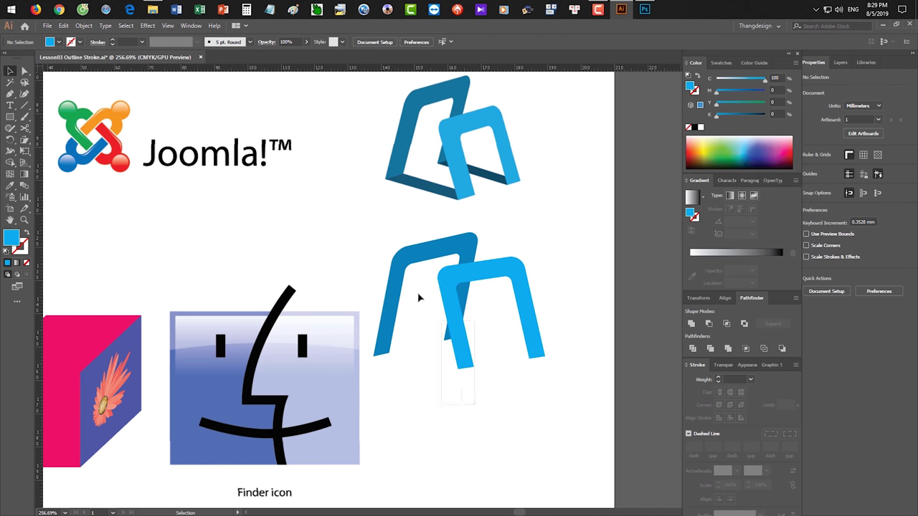
# Draw a closed strip with the Pen tool joining the left feet of the dark and light blue arches
pyautogui.moveTo(418, 293); pyautogui.dragTo(402, 286)
pyautogui.hotkey('ctrl', 'shift', 'a')
pyautogui.press('p')
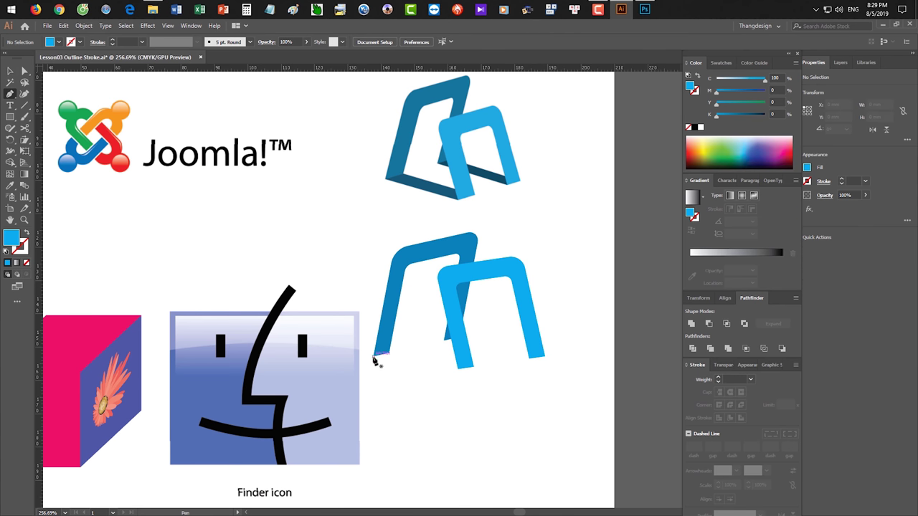
pyautogui.click(373, 357)
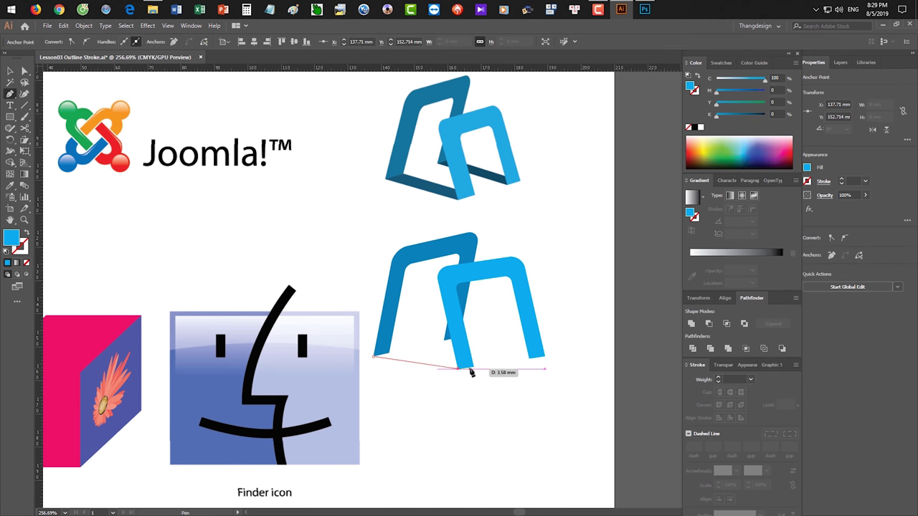
pyautogui.click(474, 367)
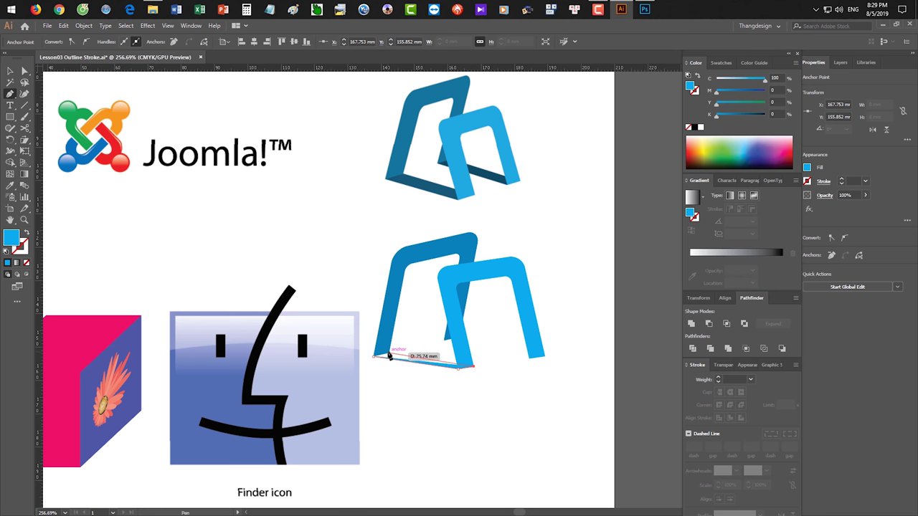
pyautogui.click(373, 356)
# Draw a second closed Pen strip joining the right feet of the two blue arches
pyautogui.keyDown('ctrl'); pyautogui.click(446, 342); pyautogui.keyUp('ctrl')
pyautogui.click(444, 340)
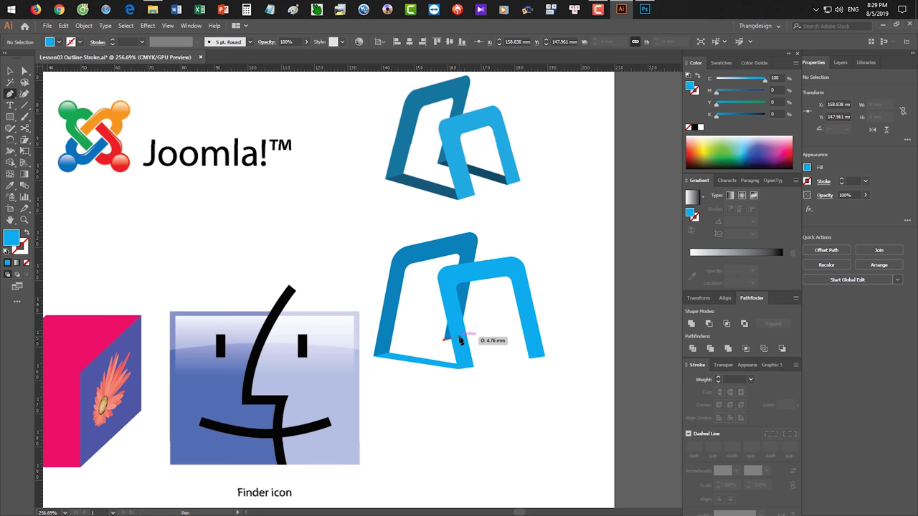
pyautogui.click(459, 338)
pyautogui.click(532, 359)
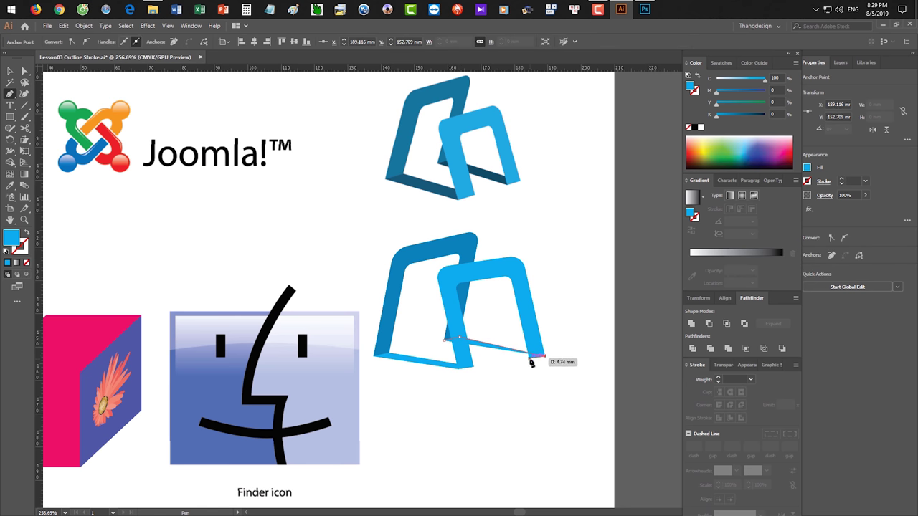
pyautogui.click(444, 344)
pyautogui.press('v')
pyautogui.click(510, 386)
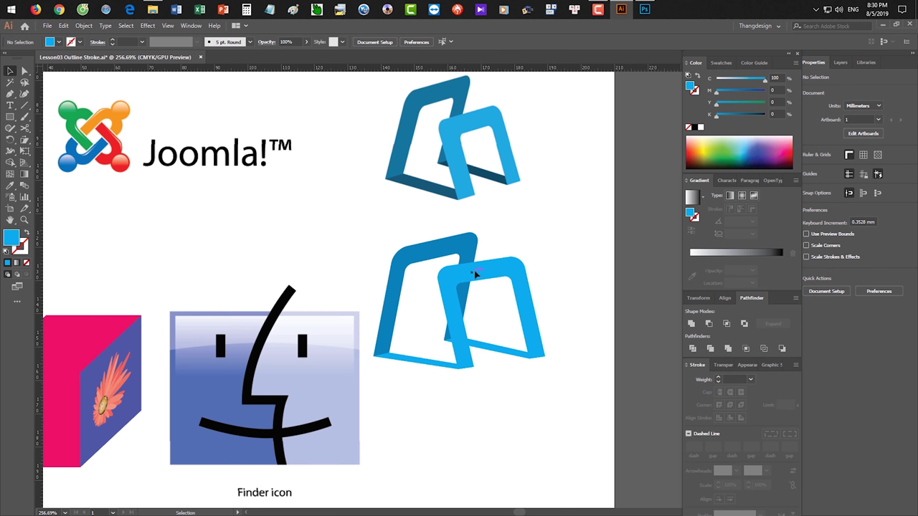
pyautogui.click(430, 365)
pyautogui.keyDown('shift'); pyautogui.click(492, 345); pyautogui.keyUp('shift')
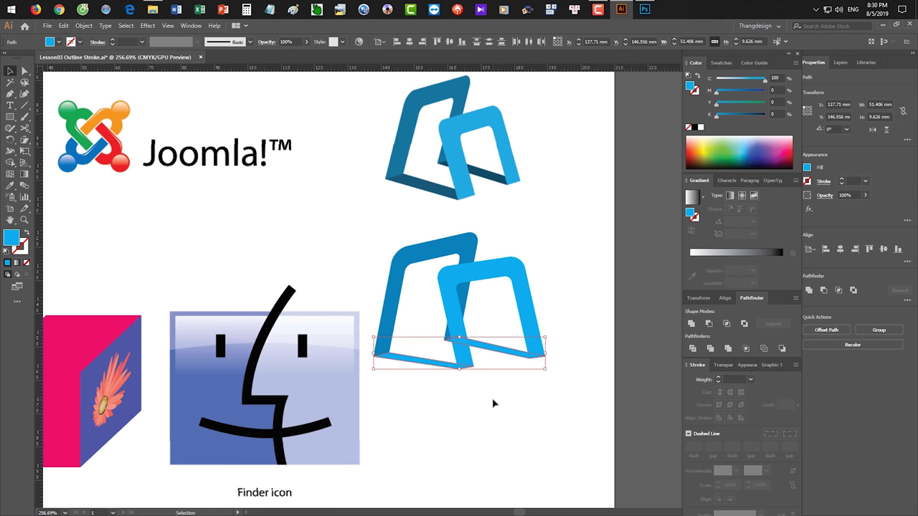
pyautogui.click(492, 401)
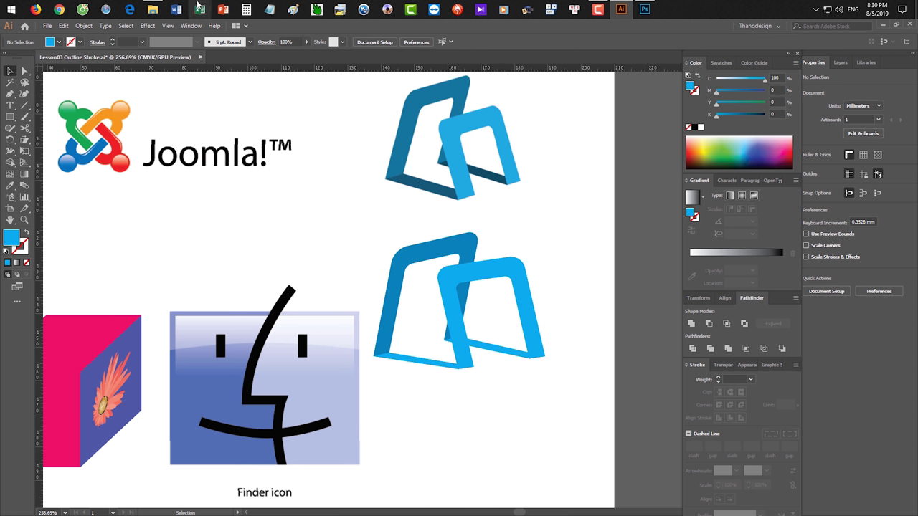
# Switch to File Explorer and preview the Lesson05 image, examining the Audio MIDI Player's keyboard up close
pyautogui.click(153, 8)
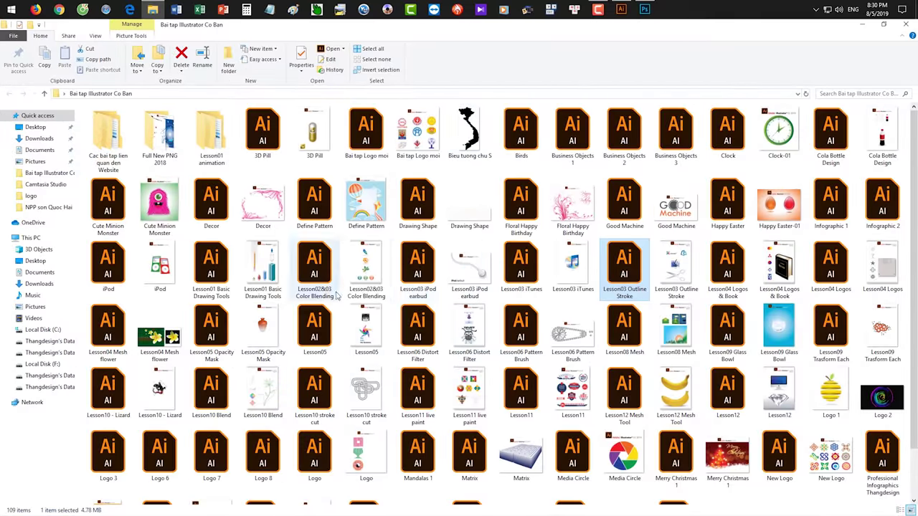
pyautogui.doubleClick(366, 329)
pyautogui.scroll(5, 518, 263)
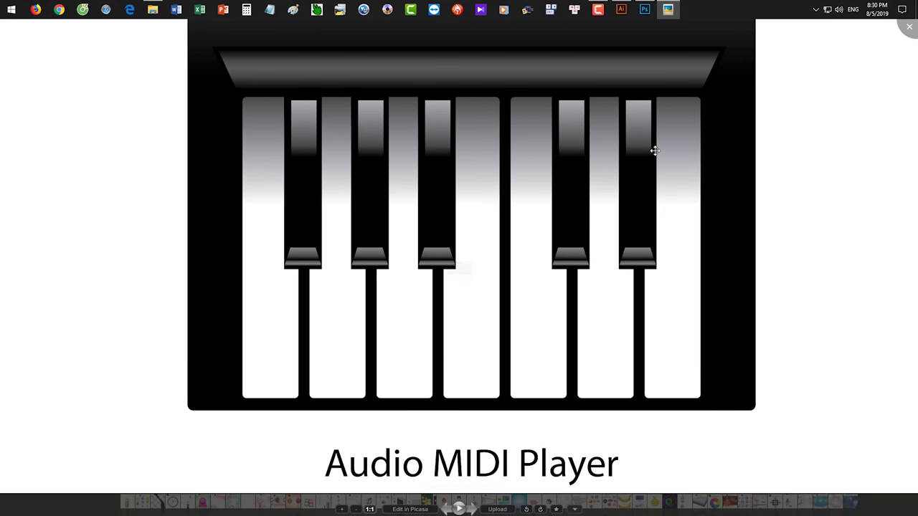
pyautogui.moveTo(654, 151); pyautogui.dragTo(663, 190)
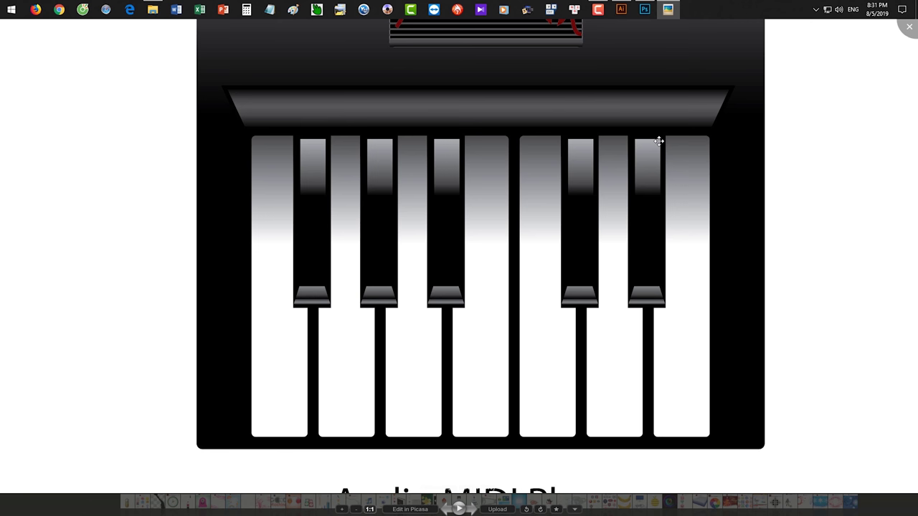
pyautogui.press('Escape')
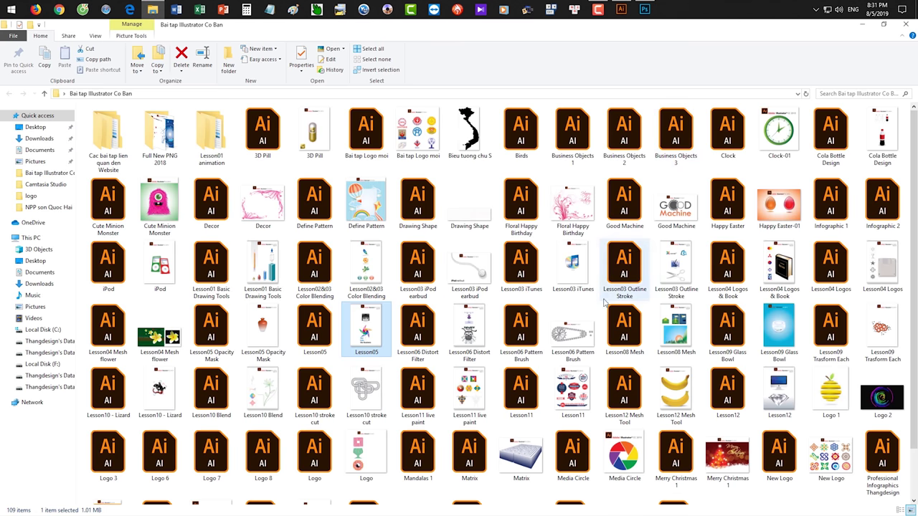
pyautogui.scroll(-1, 578, 316)
pyautogui.scroll(1, 574, 320)
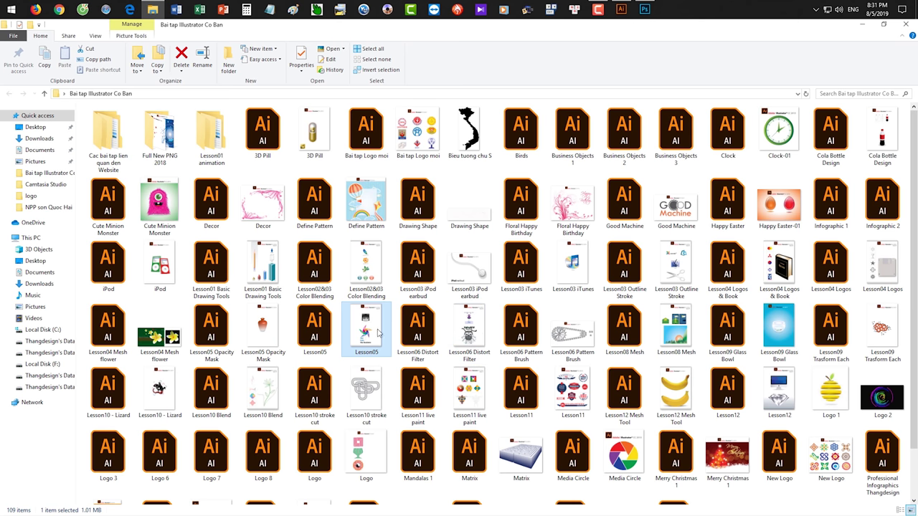
# Browse the exercise images, previewing Lesson04 Logos & Book, Lesson05 and Lesson03 Outline Stroke
pyautogui.doubleClick(881, 267)
pyautogui.click(839, 277)
pyautogui.press('Left')
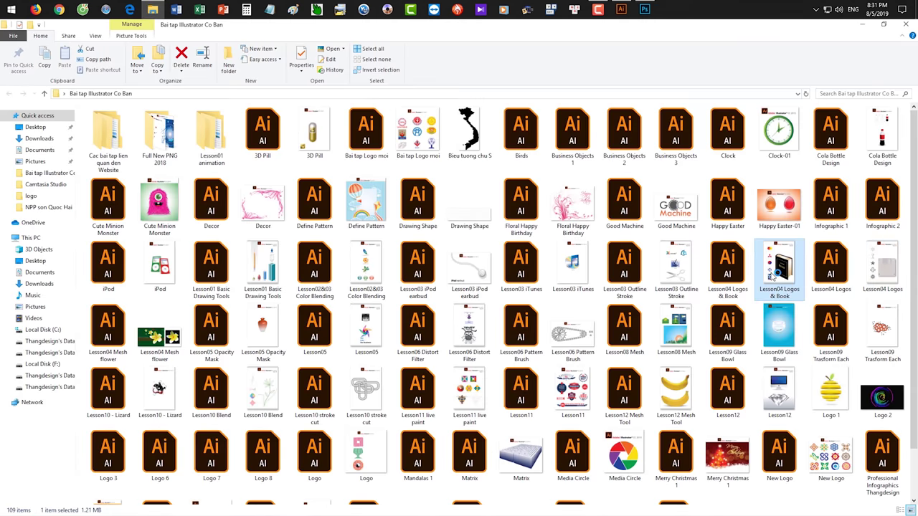
pyautogui.press('space')
pyautogui.press('space')
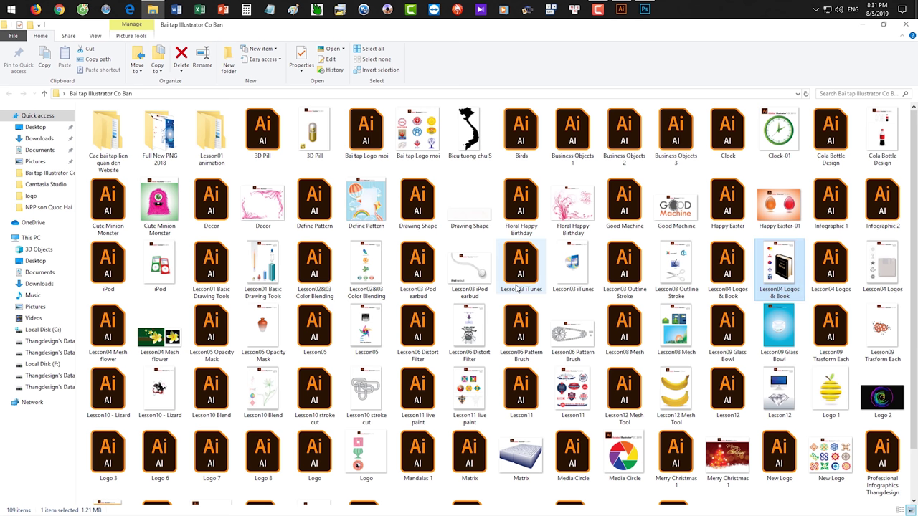
pyautogui.click(360, 330)
pyautogui.press('space')
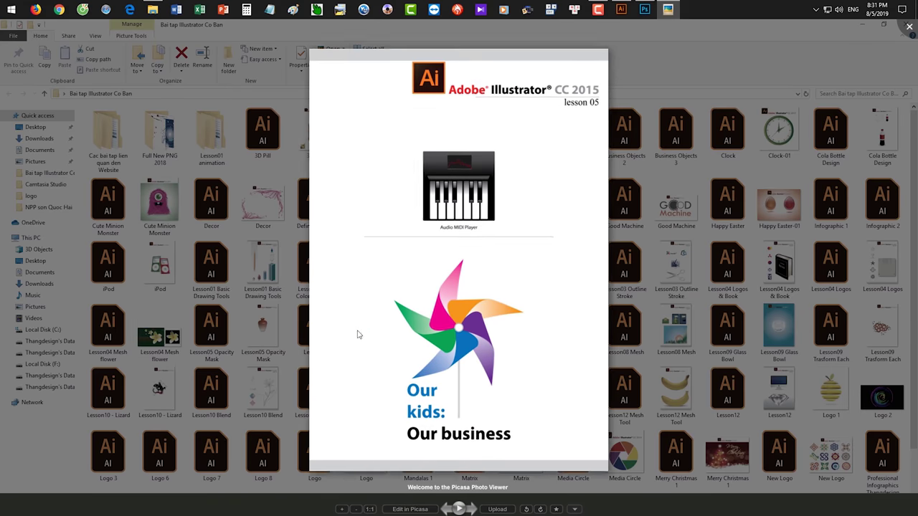
pyautogui.press('Escape')
pyautogui.click(671, 276)
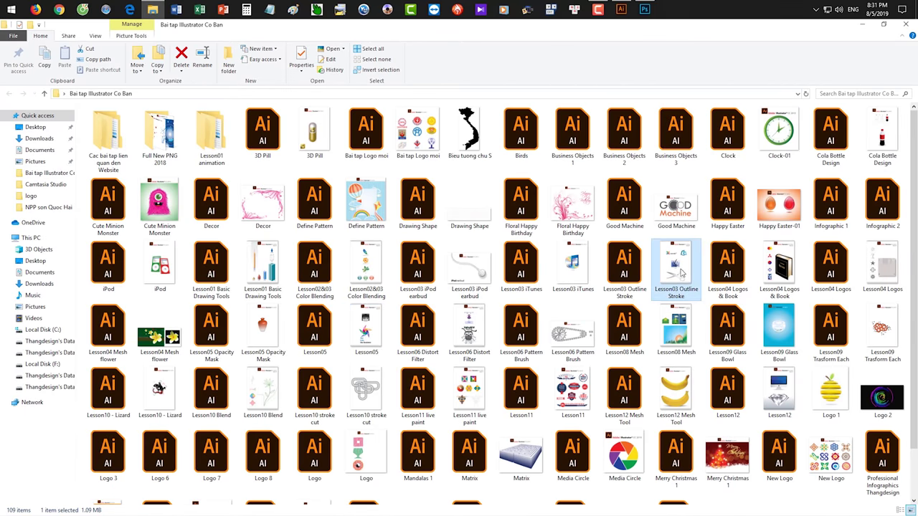
pyautogui.press('space')
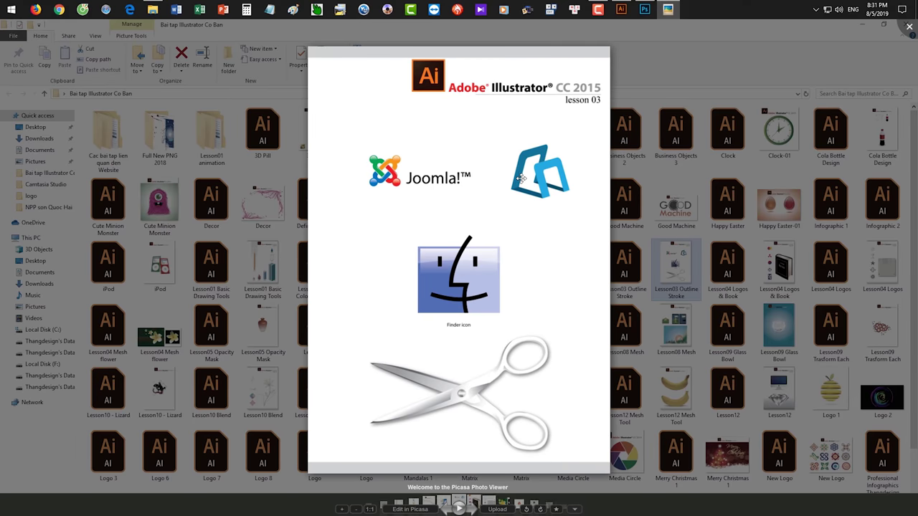
pyautogui.press('Escape')
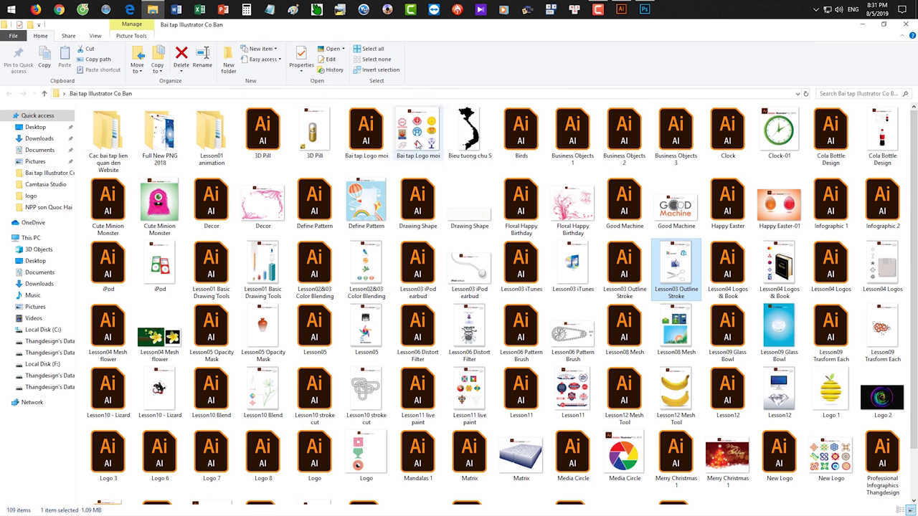
# Open the Bai tap Logo moi document in Illustrator
pyautogui.press('Return')
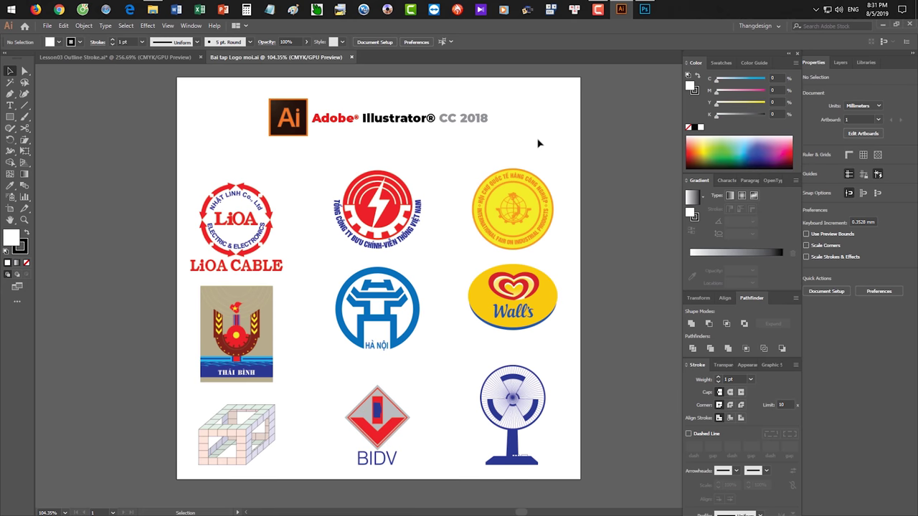
# Switch to Photoshop and close it, returning to Illustrator to examine the open-frame tiled cube up close
pyautogui.click(645, 10)
pyautogui.click(905, 25)
pyautogui.click(455, 207)
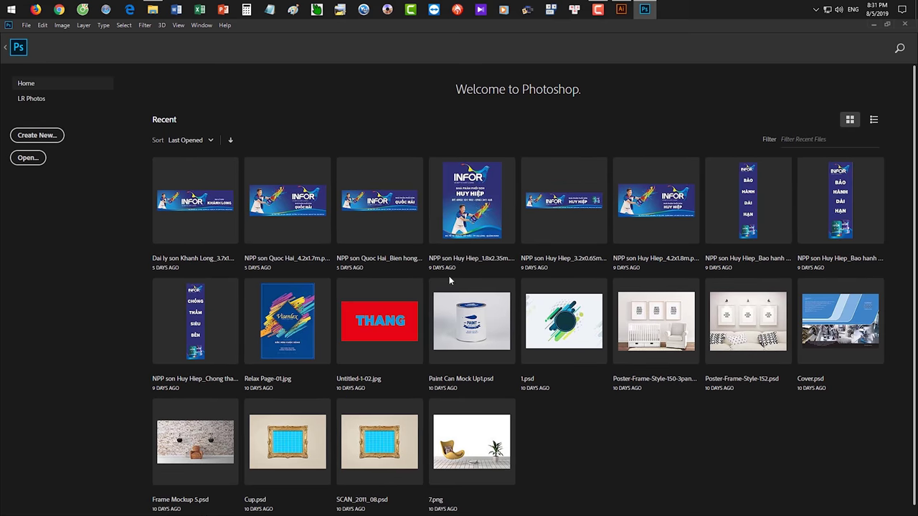
pyautogui.click(620, 11)
pyautogui.moveTo(213, 428); pyautogui.dragTo(476, 346)
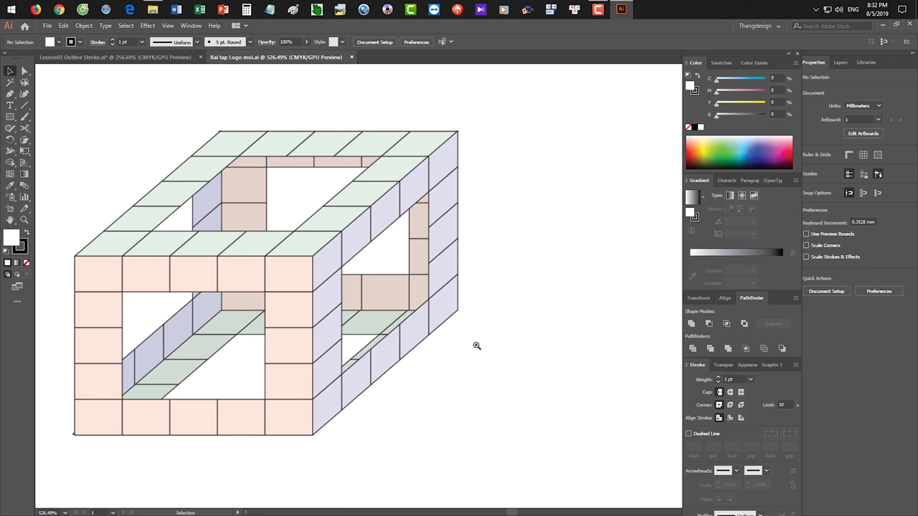
# Draw a rectangle about 6.5 mm wide and 5.1 mm high in the empty area beside the tiled open-frame cube
pyautogui.moveTo(586, 212); pyautogui.dragTo(525, 222)
pyautogui.moveTo(521, 283); pyautogui.dragTo(402, 290)
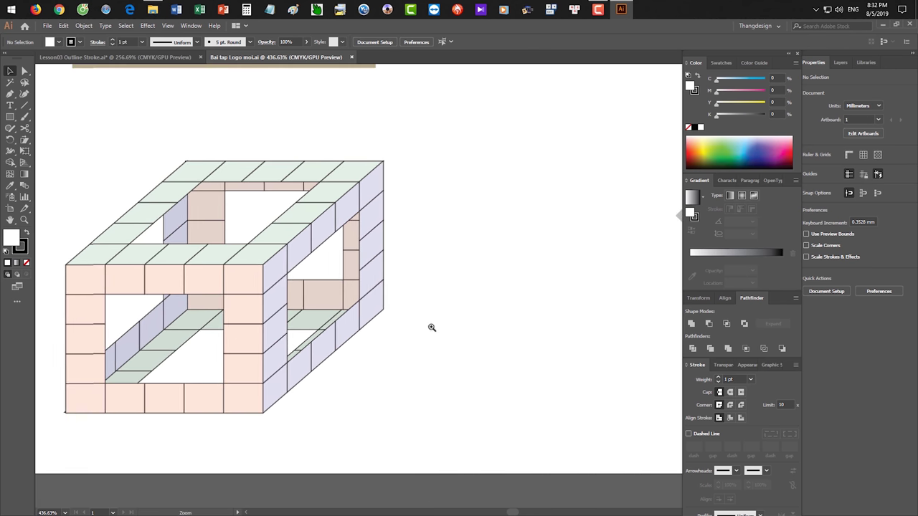
pyautogui.scroll(-2, 52, 249)
pyautogui.click(10, 117)
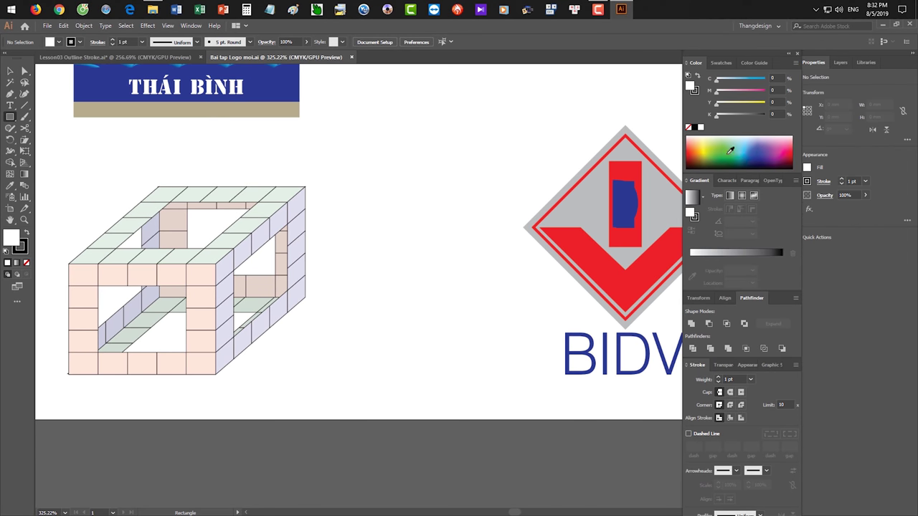
pyautogui.scroll(1, 356, 216)
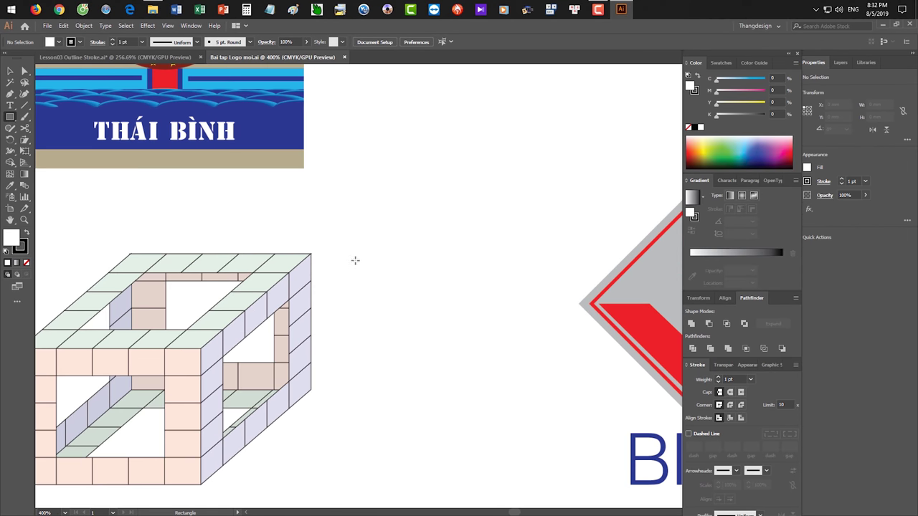
pyautogui.scroll(-2, 362, 248)
pyautogui.scroll(-1, 379, 262)
pyautogui.moveTo(383, 265); pyautogui.dragTo(416, 289)
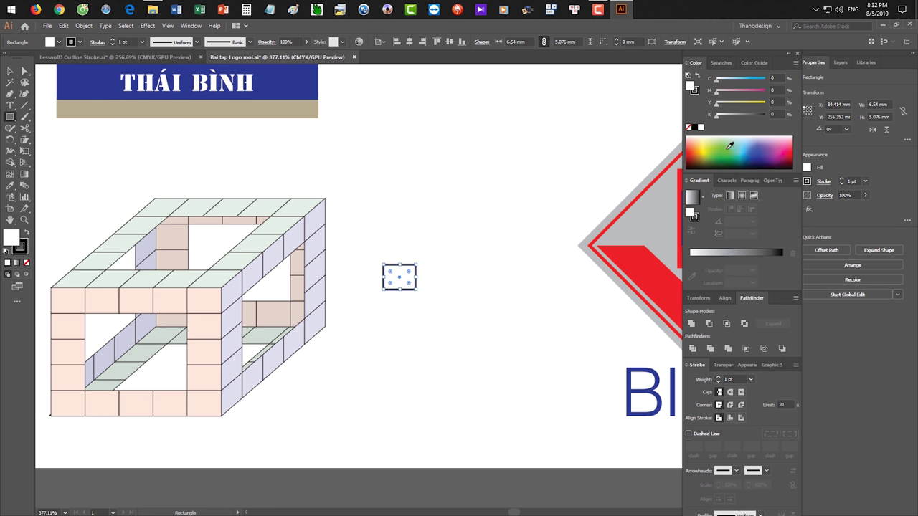
# Fill the small rectangle with a tan brown swatch and set its stroke weight to 0.25 pt
pyautogui.click(724, 66)
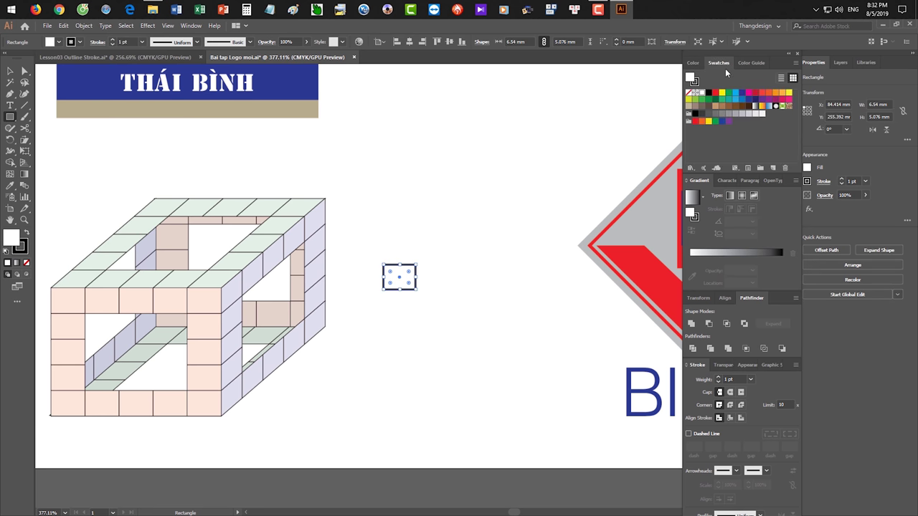
pyautogui.click(714, 106)
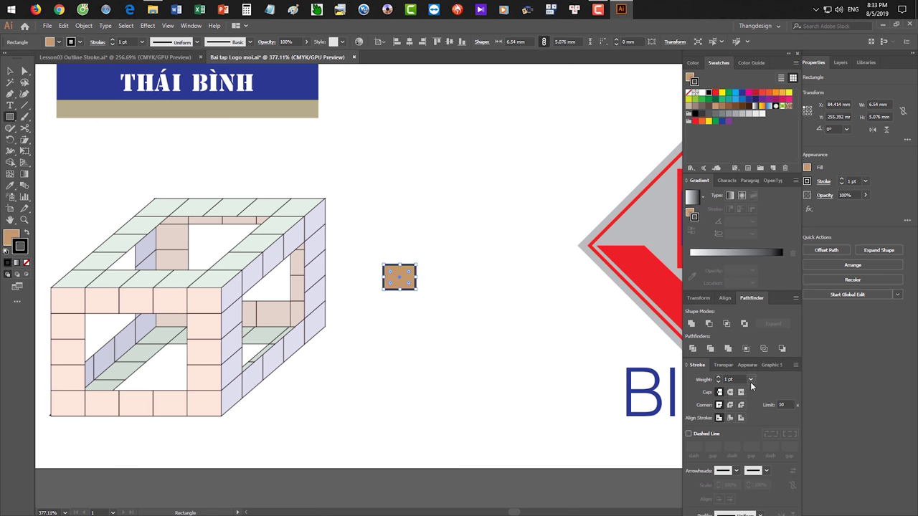
pyautogui.click(750, 379)
pyautogui.click(766, 149)
pyautogui.press('v')
pyautogui.click(482, 317)
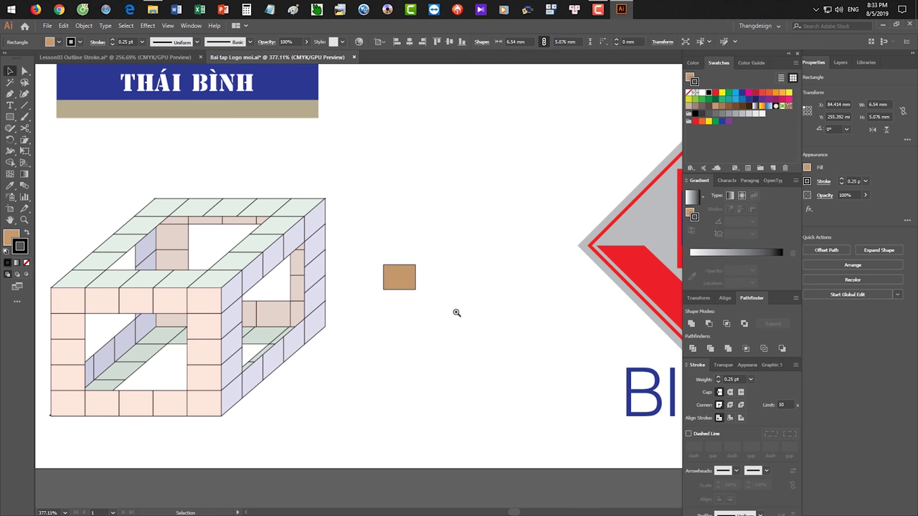
# Duplicate the tan rectangle edge to edge horizontally, repeating the copy to form a row of five tiles
pyautogui.keyDown('ctrl'); pyautogui.click(456, 311); pyautogui.keyUp('ctrl')
pyautogui.moveTo(451, 307); pyautogui.dragTo(457, 303)
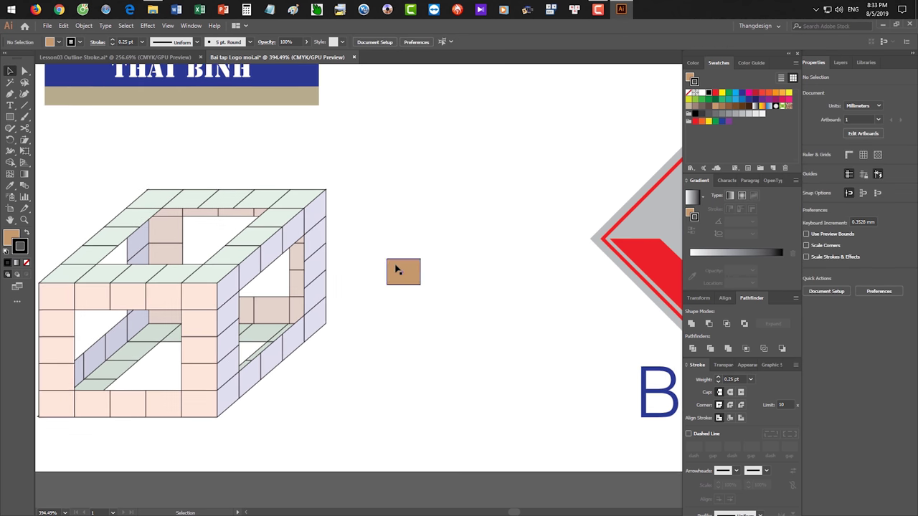
pyautogui.moveTo(388, 263); pyautogui.dragTo(421, 261)
pyautogui.press('a')
pyautogui.hotkey('ctrl', 'd')
pyautogui.hotkey('ctrl', 'd')
pyautogui.hotkey('ctrl', 'd')
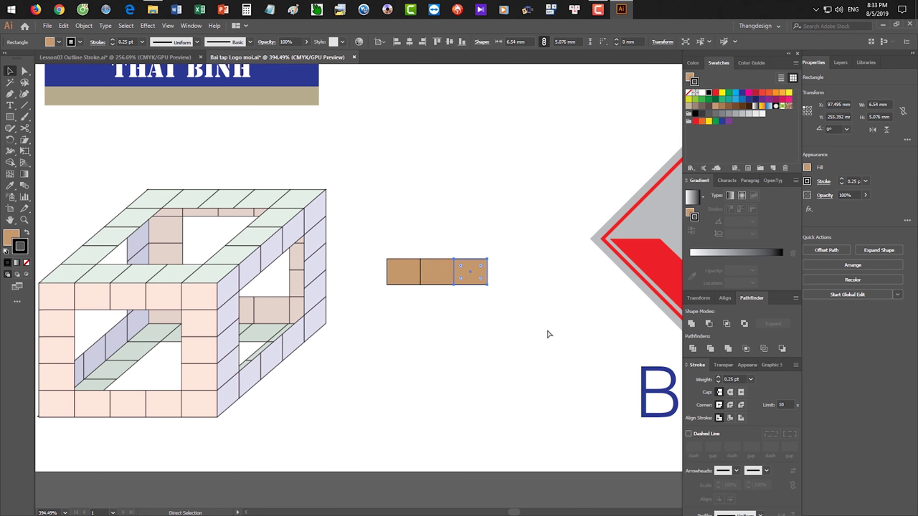
# Copy the whole tile row directly below itself and repeat the copy to build a five-by-five block
pyautogui.moveTo(570, 338); pyautogui.dragTo(387, 258)
pyautogui.moveTo(500, 260); pyautogui.dragTo(500, 286)
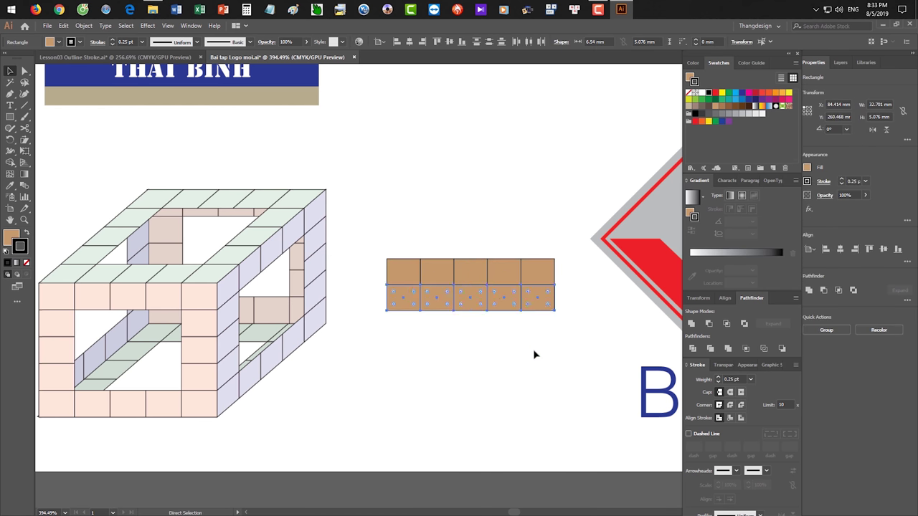
pyautogui.hotkey('ctrl', 'd')
pyautogui.hotkey('ctrl', 'd')
pyautogui.hotkey('ctrl', 'd')
# Delete the nine inner tiles of the tan block so that only the outer frame of tiles remains
pyautogui.moveTo(420, 285); pyautogui.dragTo(507, 324)
pyautogui.keyDown('shift'); pyautogui.click(437, 325); pyautogui.keyUp('shift')
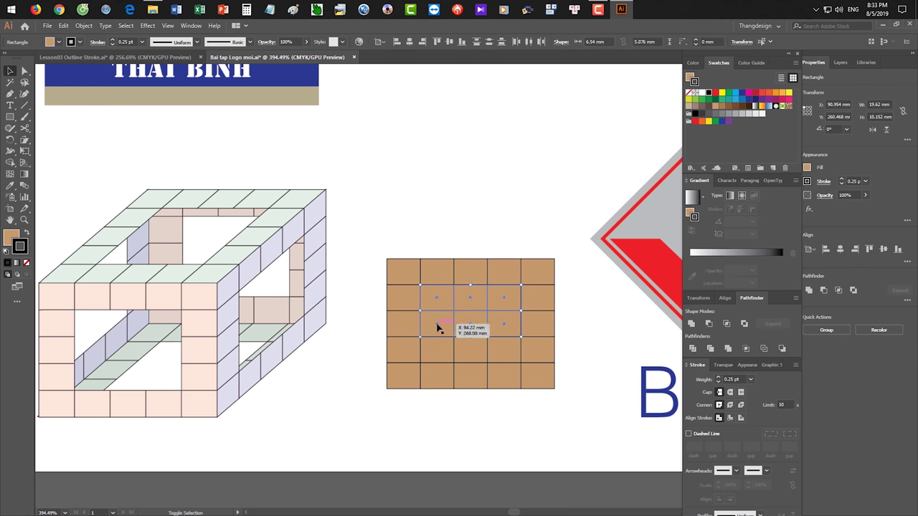
pyautogui.keyDown('shift'); pyautogui.click(505, 351); pyautogui.keyUp('shift')
pyautogui.keyDown('shift'); pyautogui.click(477, 349); pyautogui.keyUp('shift')
pyautogui.keyDown('shift'); pyautogui.click(438, 347); pyautogui.keyUp('shift')
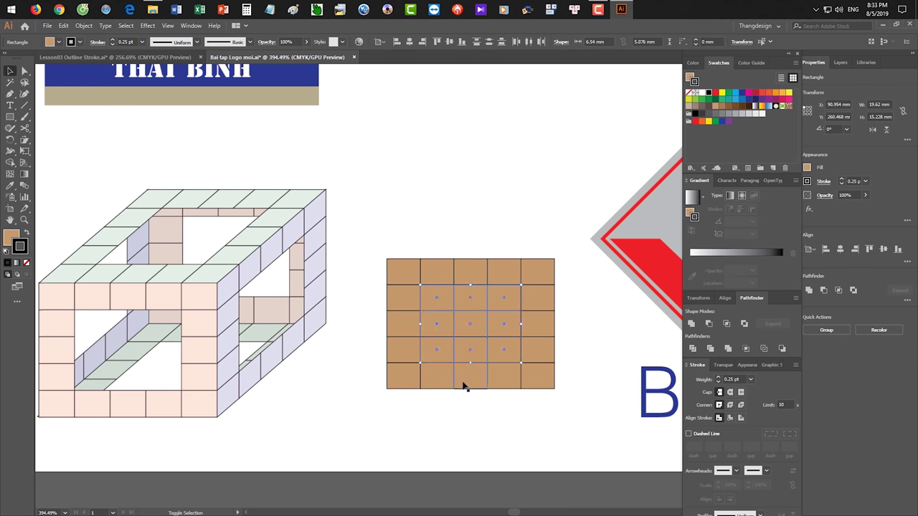
pyautogui.press('Delete')
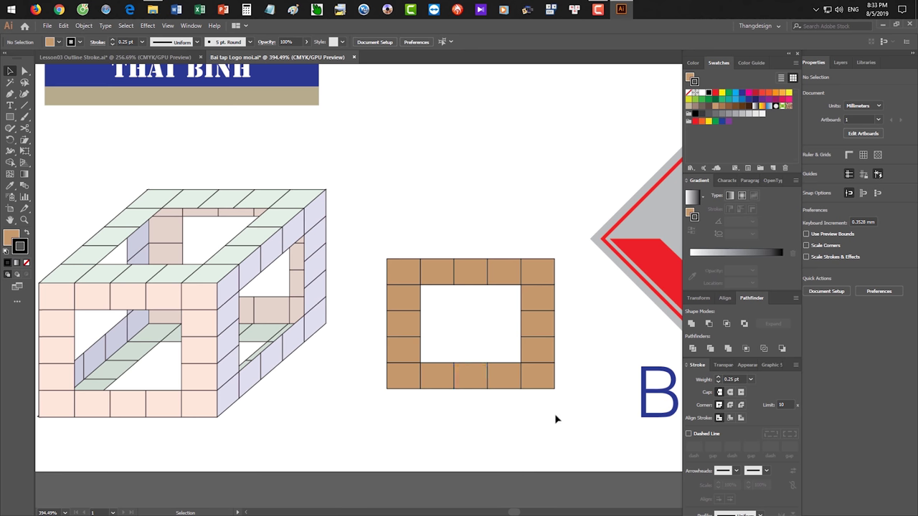
pyautogui.moveTo(572, 420); pyautogui.dragTo(395, 244)
pyautogui.click(395, 234)
# Draw a rectangular grid of five columns and five rows, about 32.2 by 21.3 mm, above the tan tile frame
pyautogui.moveTo(354, 219); pyautogui.dragTo(233, 251)
pyautogui.click(10, 117)
pyautogui.click(25, 106)
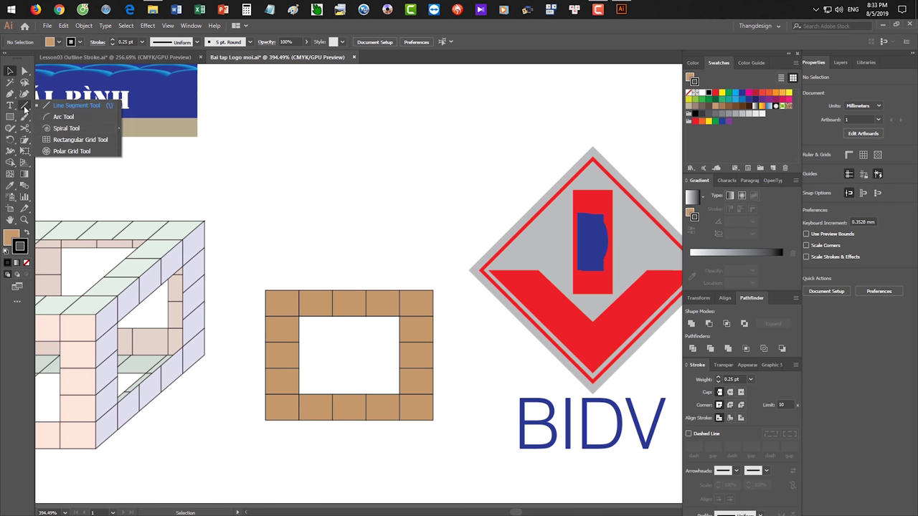
pyautogui.click(57, 141)
pyautogui.moveTo(294, 149); pyautogui.dragTo(418, 242)
pyautogui.press('Down')
pyautogui.press('Down')
pyautogui.press('Down')
pyautogui.press('Left')
pyautogui.press('Left')
pyautogui.press('Down')
pyautogui.press('Down')
pyautogui.press('Left')
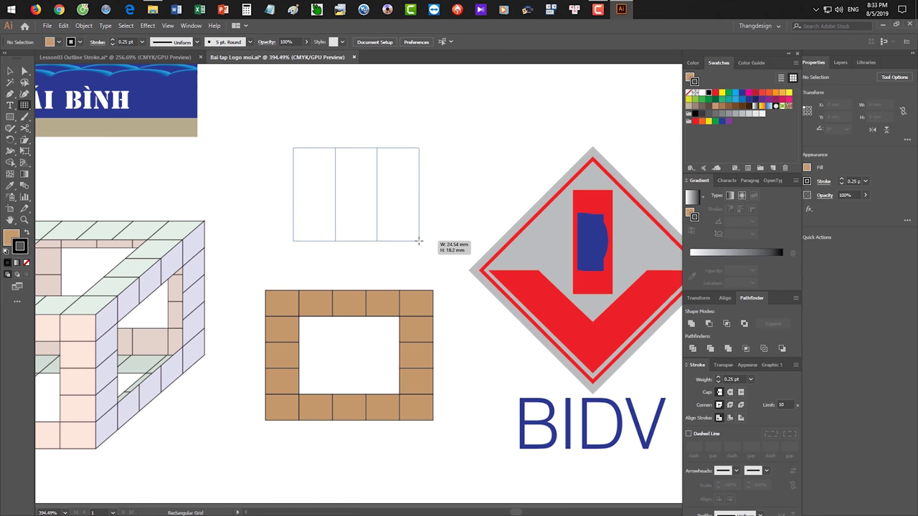
pyautogui.press('Right')
pyautogui.moveTo(418, 242); pyautogui.dragTo(440, 253)
pyautogui.press('Right')
pyautogui.press('Up')
pyautogui.press('Up')
pyautogui.press('Up')
pyautogui.press('Up')
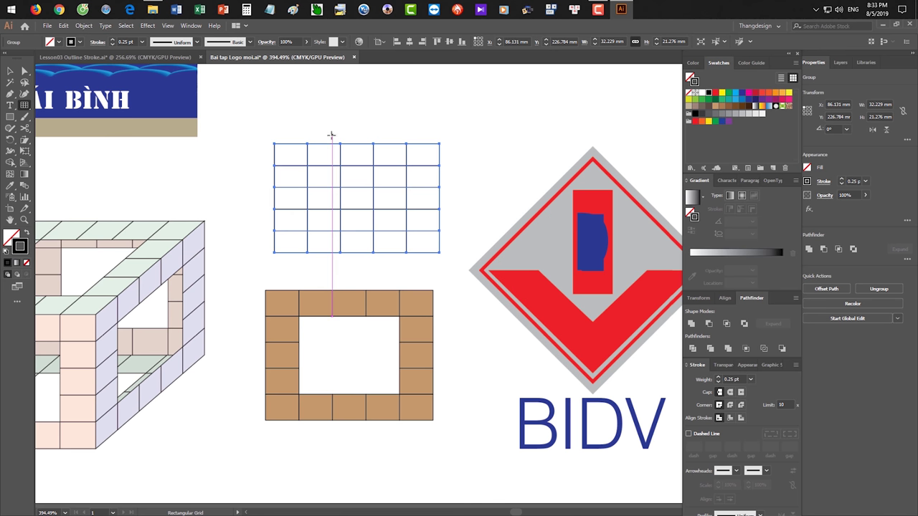
# Make the grid a Live Paint group by filling its upper-left corner cell with the purple swatch
pyautogui.press('k')
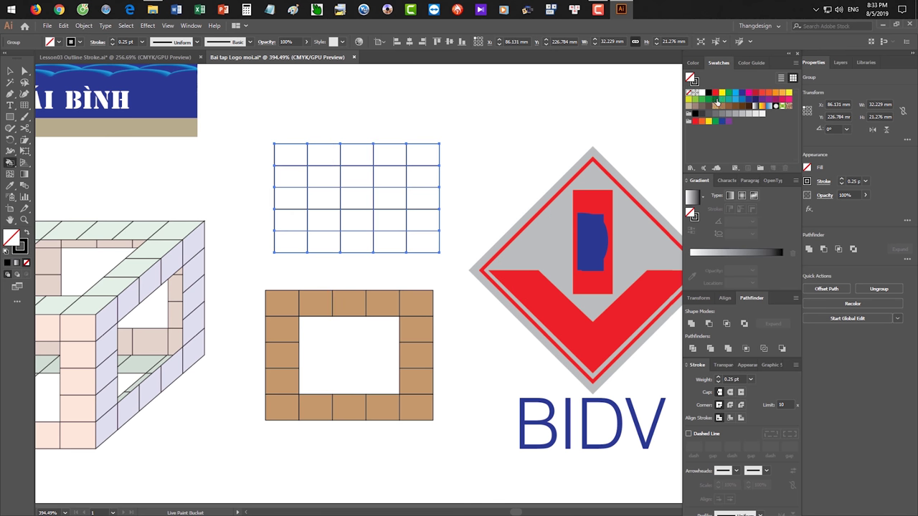
pyautogui.click(762, 100)
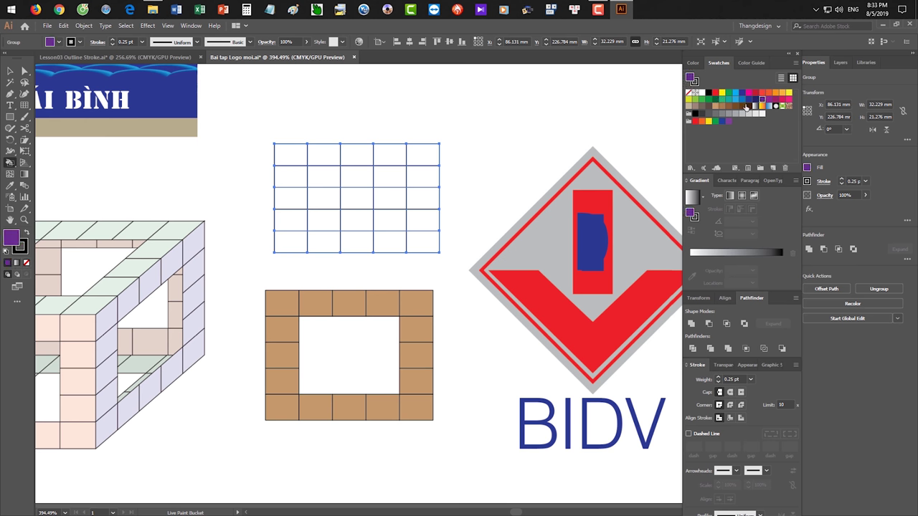
pyautogui.click(293, 156)
pyautogui.moveTo(329, 155)
pyautogui.mouseDown()
pyautogui.moveTo(417, 153)
pyautogui.moveTo(417, 243)
pyautogui.moveTo(288, 244)
pyautogui.moveTo(295, 191)
pyautogui.mouseUp()
pyautogui.hotkey('ctrl', 'z')
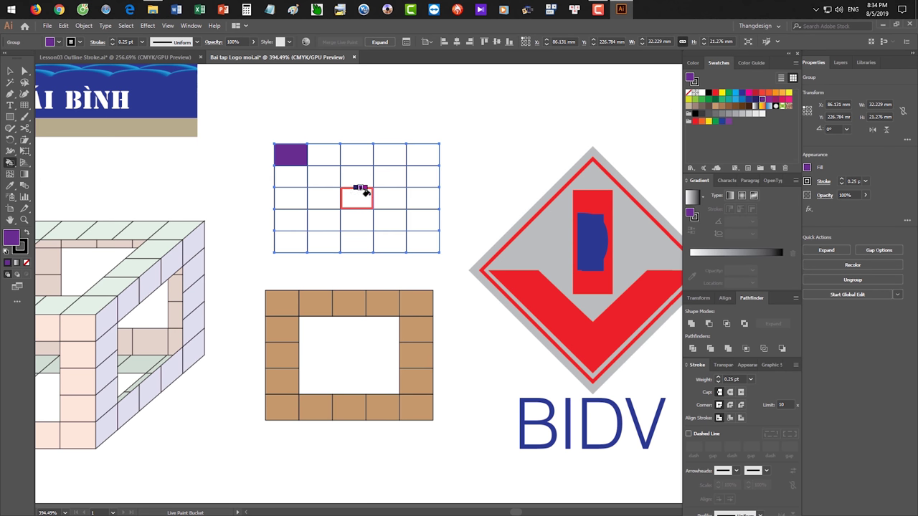
pyautogui.hotkey('ctrl', 'z')
# Live Paint all the grid's border cells purple, leaving the central three-by-three cells unfilled, and deselect the grid
pyautogui.click(302, 160)
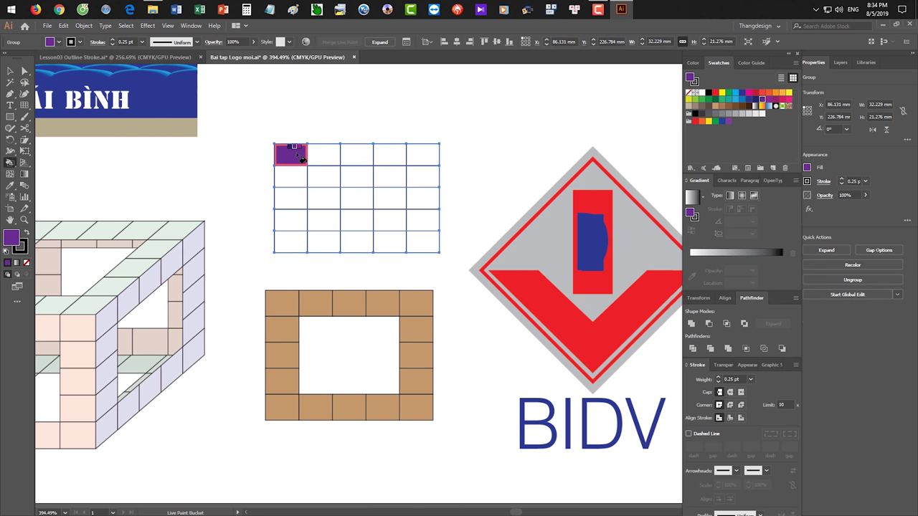
pyautogui.moveTo(301, 159)
pyautogui.mouseDown()
pyautogui.moveTo(404, 155)
pyautogui.moveTo(424, 217)
pyautogui.moveTo(371, 250)
pyautogui.moveTo(297, 228)
pyautogui.moveTo(289, 176)
pyautogui.mouseUp()
pyautogui.press('v')
pyautogui.click(443, 273)
pyautogui.scroll(2, 352, 197)
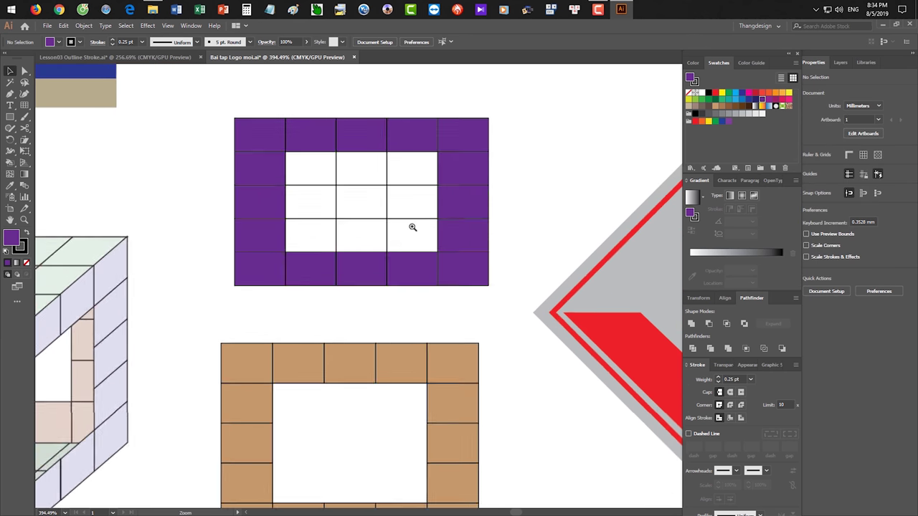
# Select the purple Live Paint grid and bring up the object commands
pyautogui.click(321, 189)
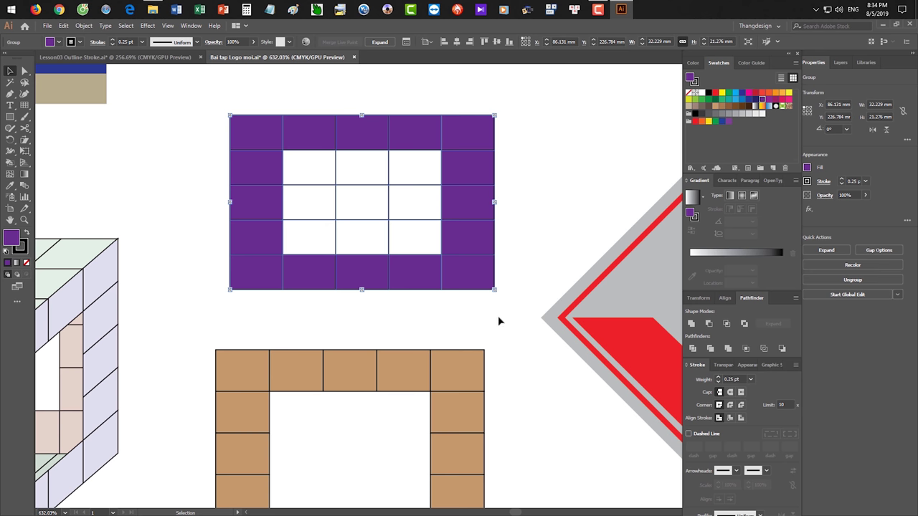
pyautogui.click(83, 25)
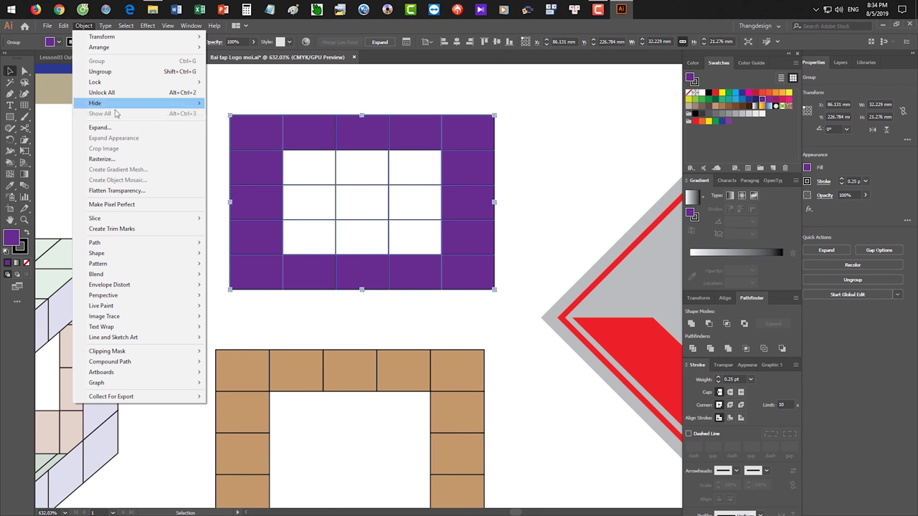
# Ungroup the purple grid frame
pyautogui.click(116, 71)
pyautogui.click(172, 123)
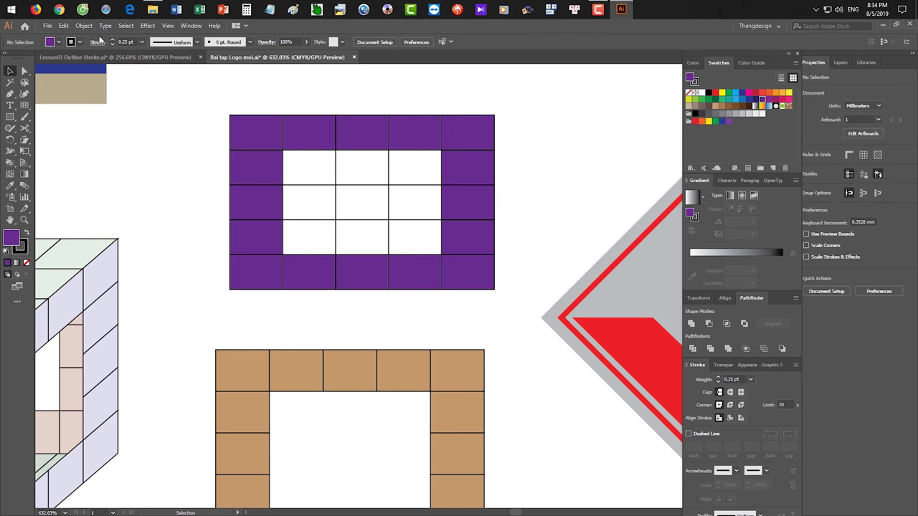
pyautogui.moveTo(239, 117); pyautogui.dragTo(208, 101)
pyautogui.hotkey('ctrl', 'z')
# Expand the purple Live Paint grid with Object, Fill and Stroke included, and deselect it
pyautogui.click(83, 25)
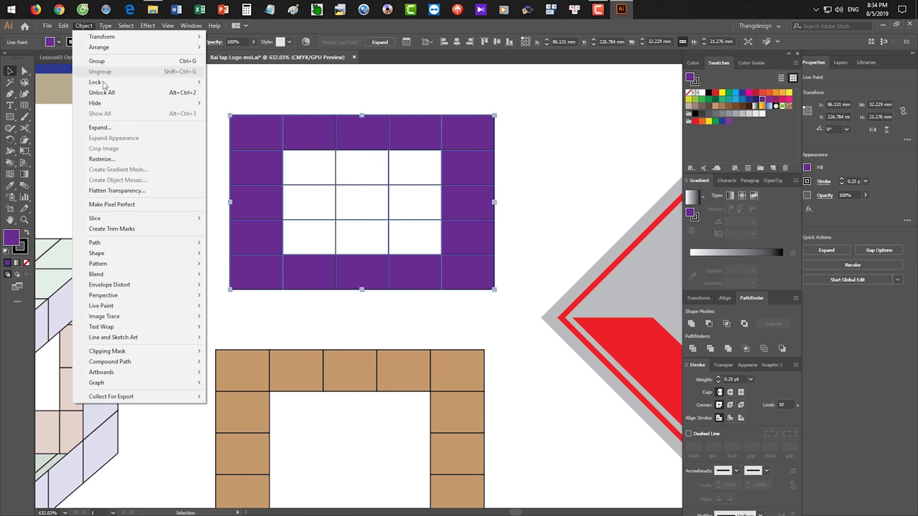
pyautogui.click(107, 128)
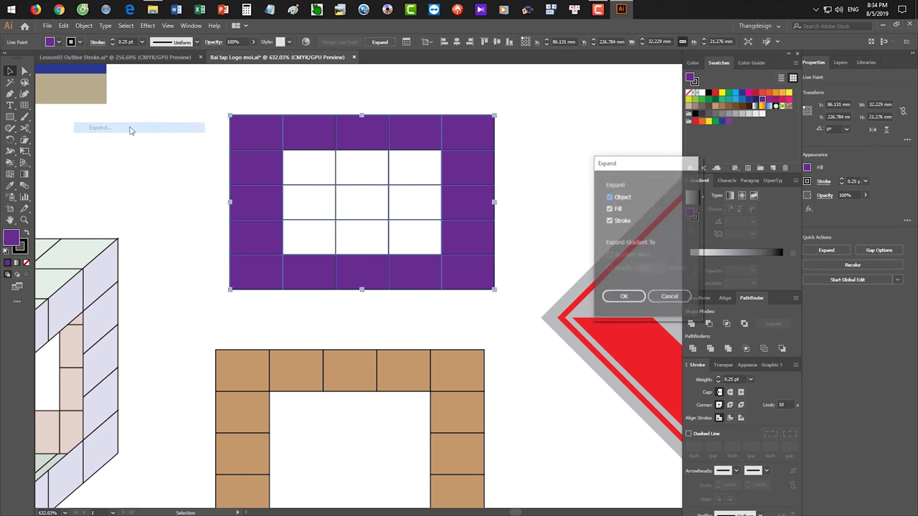
pyautogui.click(622, 298)
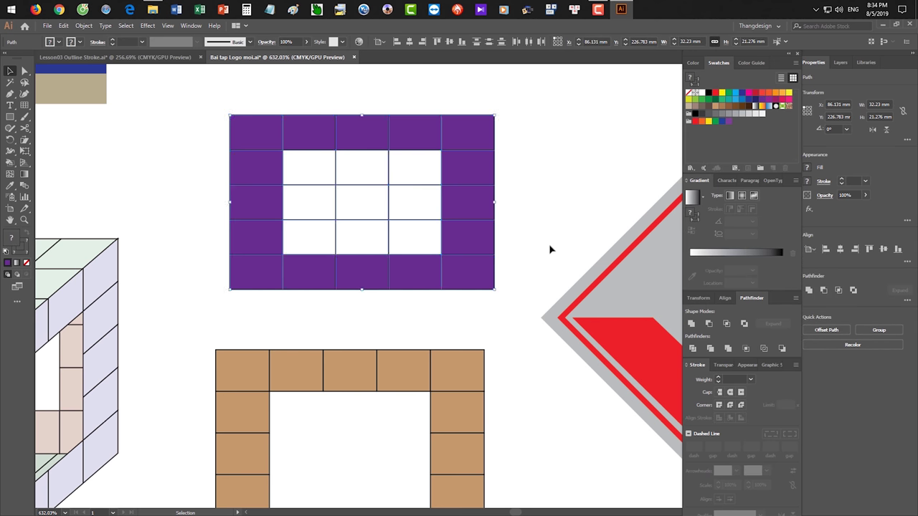
pyautogui.click(550, 249)
# Try moving the expanded grid's inner horizontal and vertical lines one by one, putting each back in its place
pyautogui.moveTo(418, 184); pyautogui.dragTo(410, 236)
pyautogui.hotkey('ctrl', 'z')
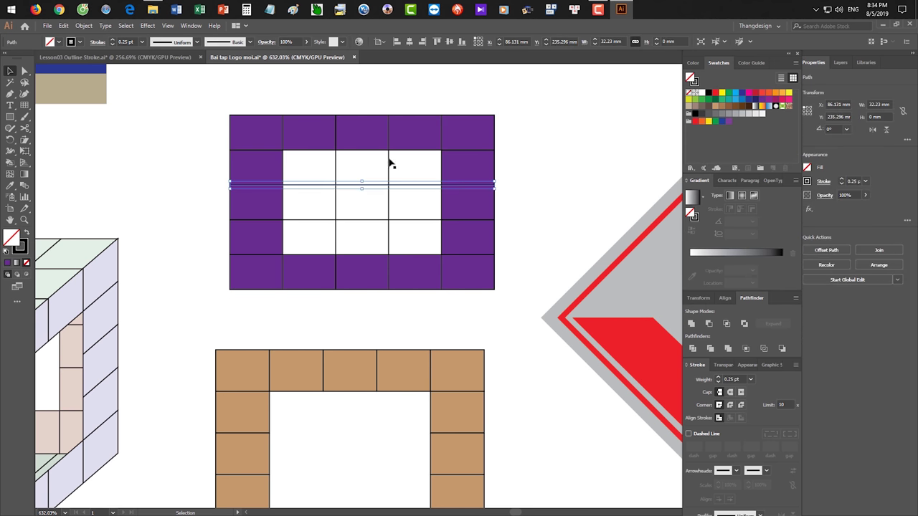
pyautogui.moveTo(388, 165); pyautogui.dragTo(468, 172)
pyautogui.hotkey('ctrl', 'z')
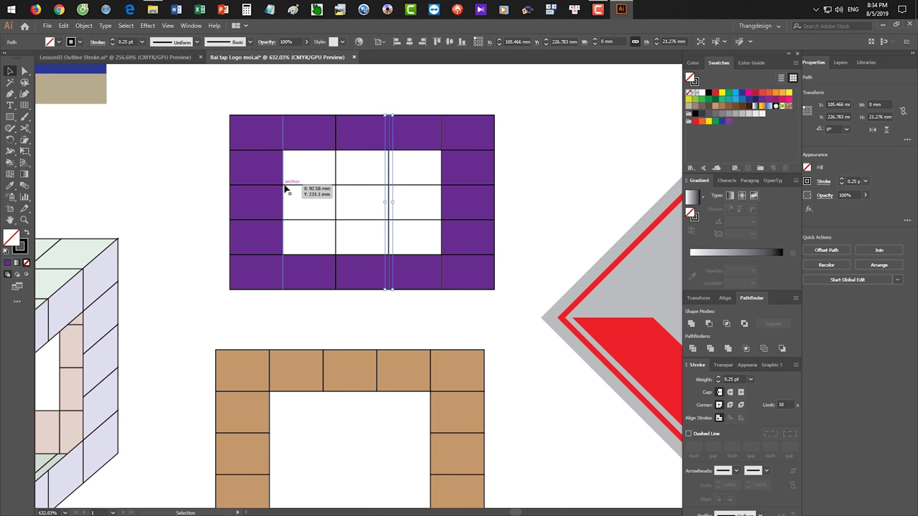
pyautogui.moveTo(338, 185); pyautogui.dragTo(167, 188)
pyautogui.moveTo(172, 193); pyautogui.dragTo(341, 195)
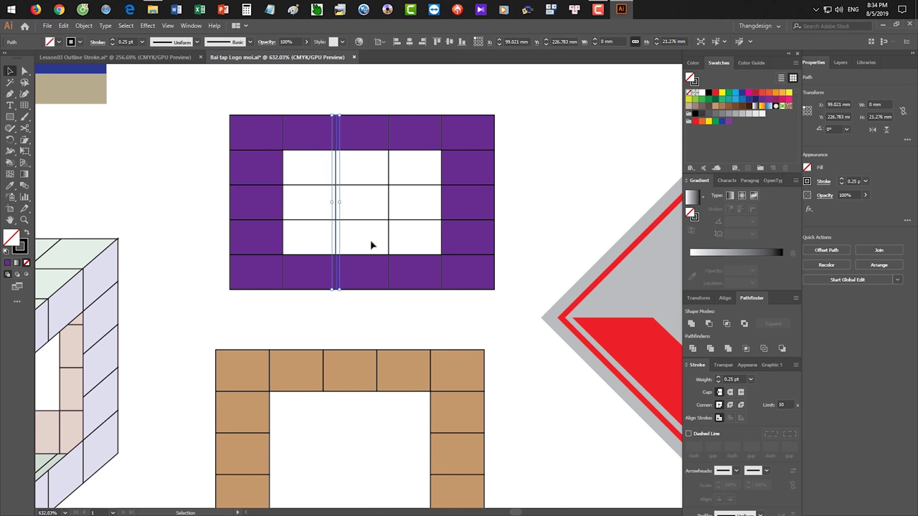
pyautogui.click(547, 236)
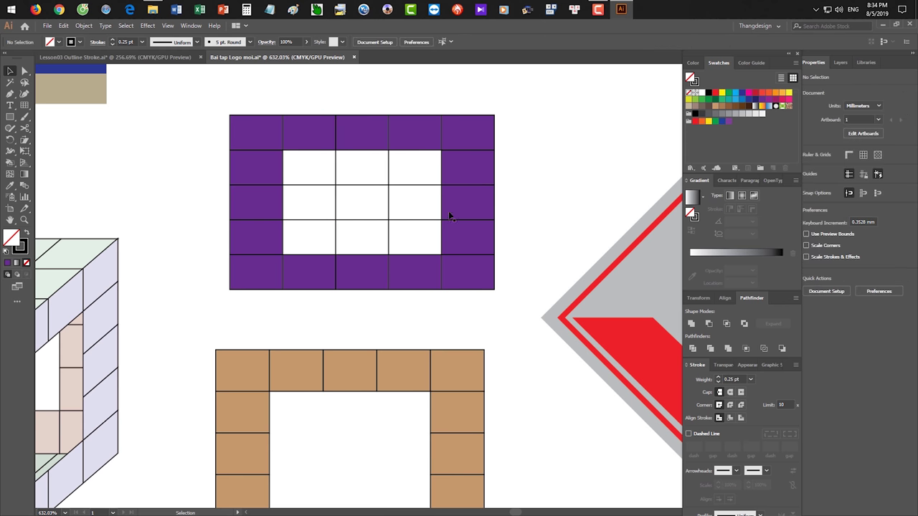
# Try shifting the first vertical line inside the white opening to the side and undo the move
pyautogui.moveTo(223, 125); pyautogui.dragTo(510, 314)
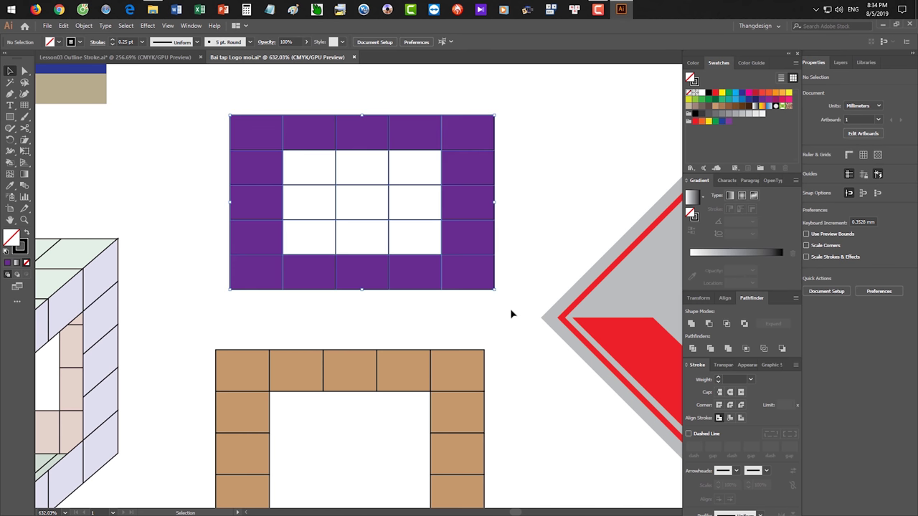
pyautogui.scroll(-1, 502, 305)
pyautogui.click(498, 302)
pyautogui.press('space')
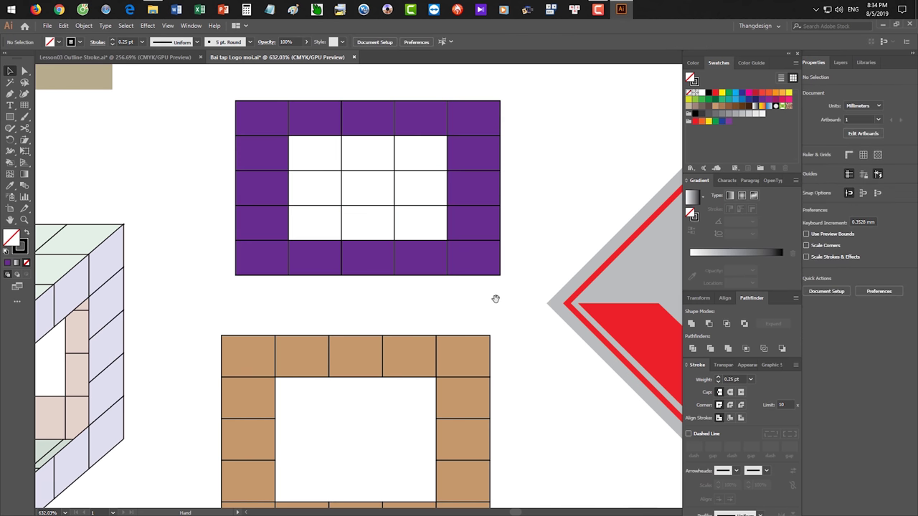
pyautogui.moveTo(507, 297); pyautogui.dragTo(199, 142)
pyautogui.click(325, 175)
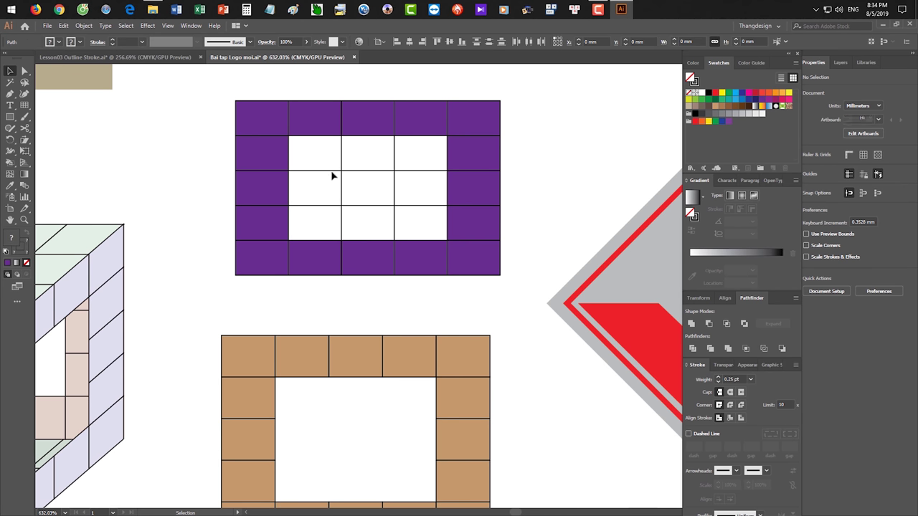
pyautogui.moveTo(343, 162); pyautogui.dragTo(364, 165)
pyautogui.hotkey('ctrl', 'z')
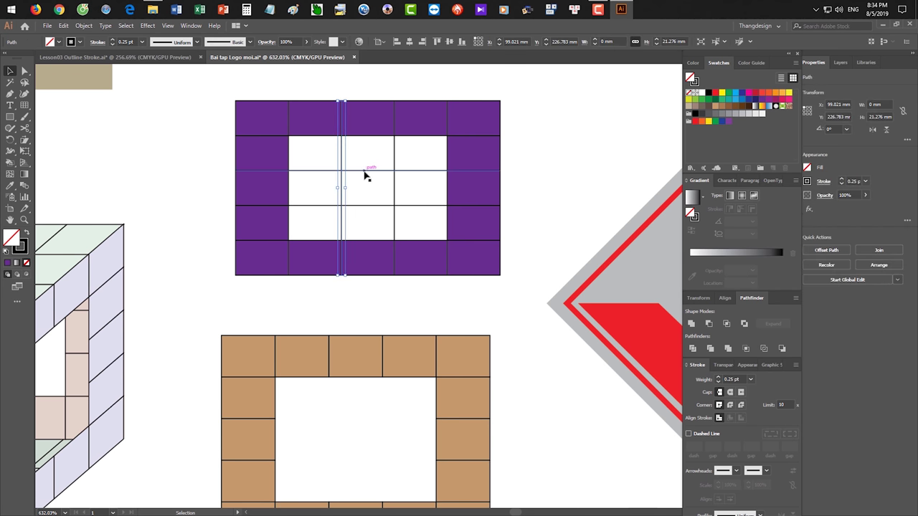
# Try shortening the first vertical line inside the opening so its upper end meets the opening's upper edge
pyautogui.click(372, 309)
pyautogui.press('a')
pyautogui.moveTo(341, 103); pyautogui.dragTo(342, 242)
pyautogui.press('v')
pyautogui.click(382, 312)
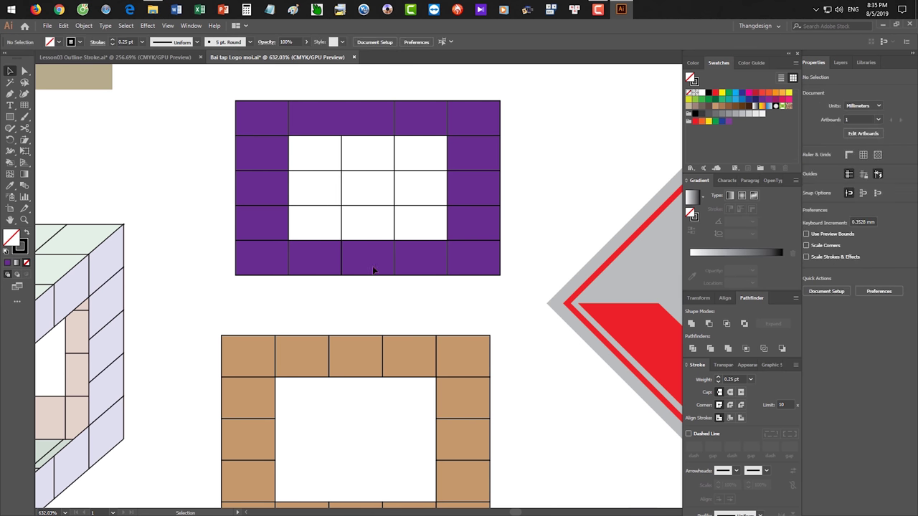
# Try lowering that line's upper anchor point to the opening's lower edge, and undo the anchor move
pyautogui.doubleClick(342, 153)
pyautogui.doubleClick(350, 149)
pyautogui.click(342, 147)
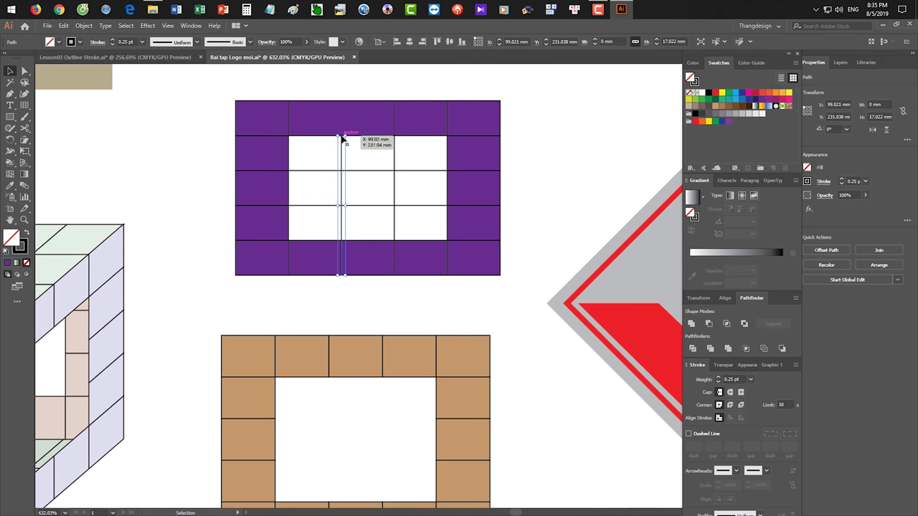
pyautogui.press('a')
pyautogui.click(342, 137)
pyautogui.moveTo(343, 137); pyautogui.dragTo(359, 262)
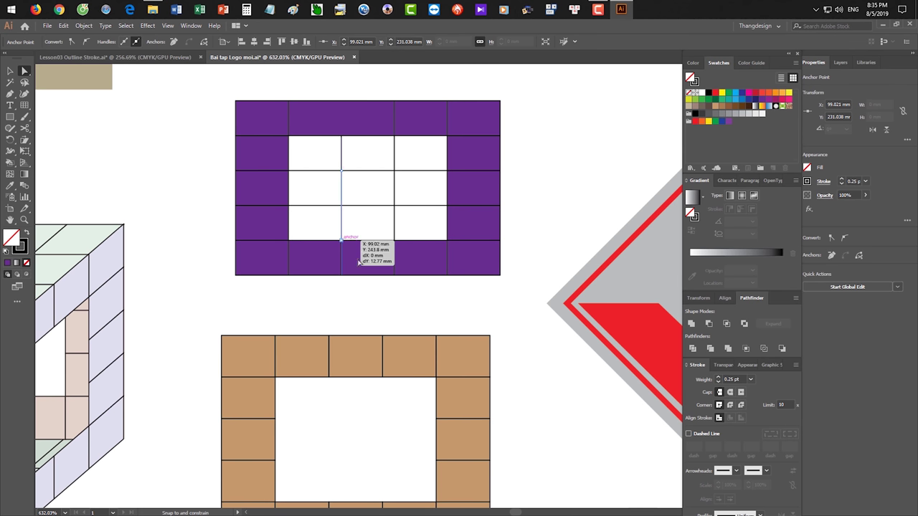
pyautogui.click(343, 180)
pyautogui.moveTo(341, 177); pyautogui.dragTo(376, 177)
pyautogui.hotkey('ctrl', 'z')
pyautogui.hotkey('ctrl', 'z')
pyautogui.press('v')
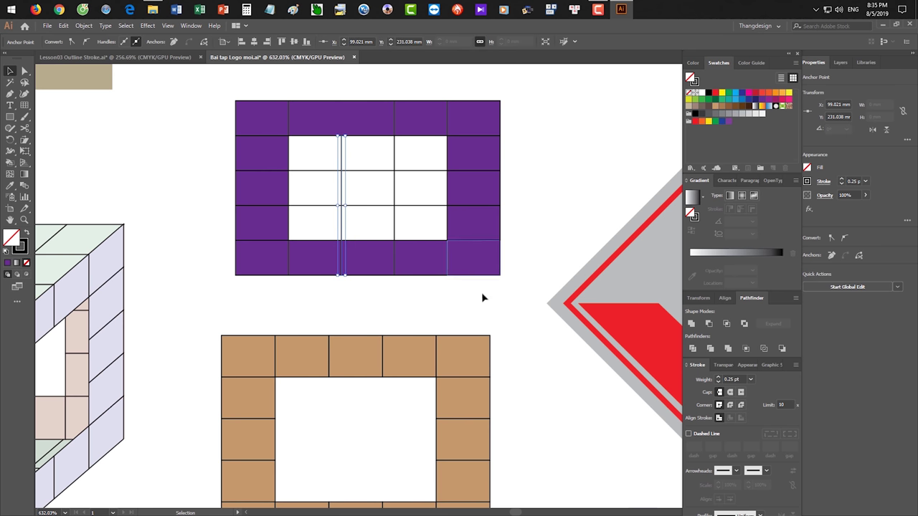
# Try deleting the purple grid frame, and undo the deletion together with the shortening of the vertical line
pyautogui.click(481, 297)
pyautogui.scroll(-1, 492, 303)
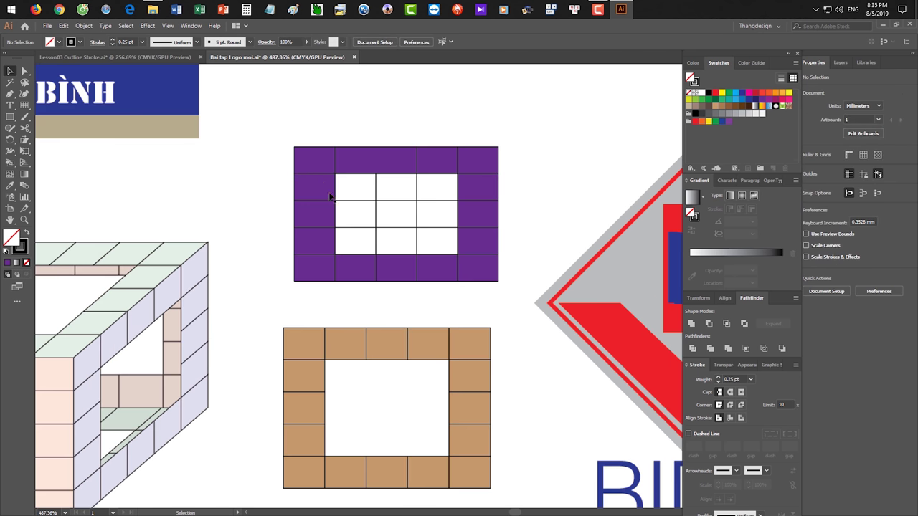
pyautogui.click(498, 304)
pyautogui.press('Delete')
pyautogui.moveTo(448, 291); pyautogui.dragTo(438, 155)
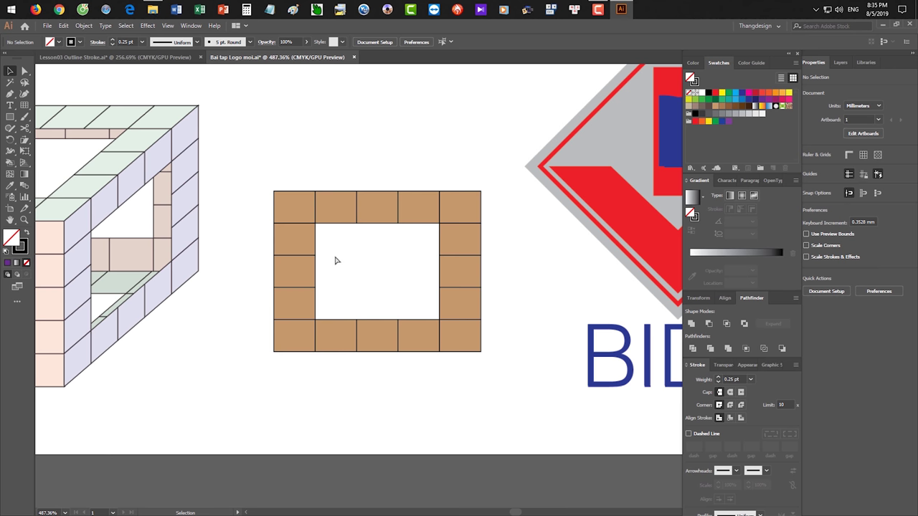
pyautogui.scroll(6, 334, 261)
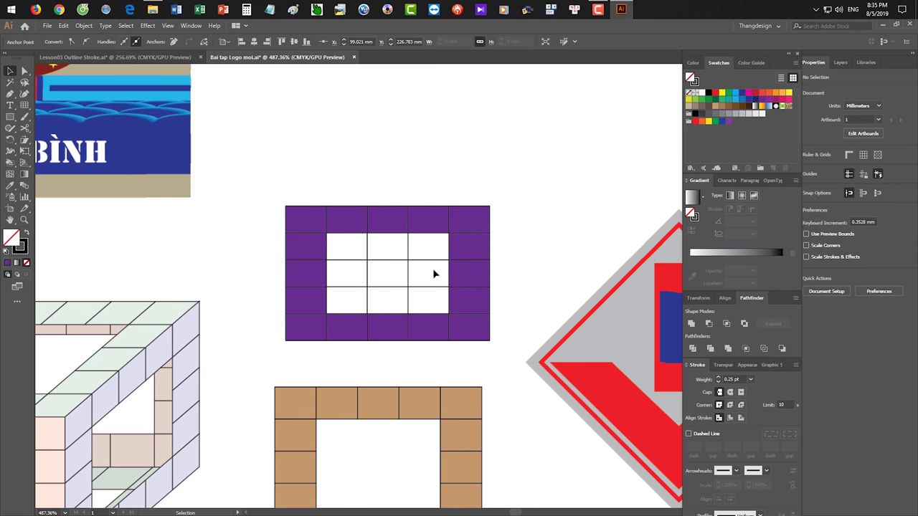
# Outline the strokes of the two horizontal and two vertical lines crossing the purple frame's white opening
pyautogui.click(433, 274)
pyautogui.click(368, 260)
pyautogui.click(339, 248)
pyautogui.moveTo(339, 248); pyautogui.dragTo(430, 306)
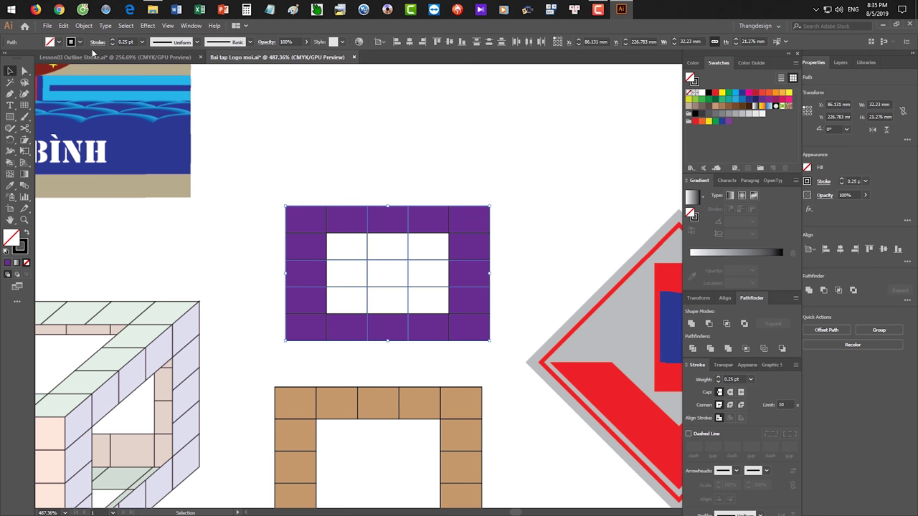
pyautogui.click(84, 25)
pyautogui.moveTo(136, 243)
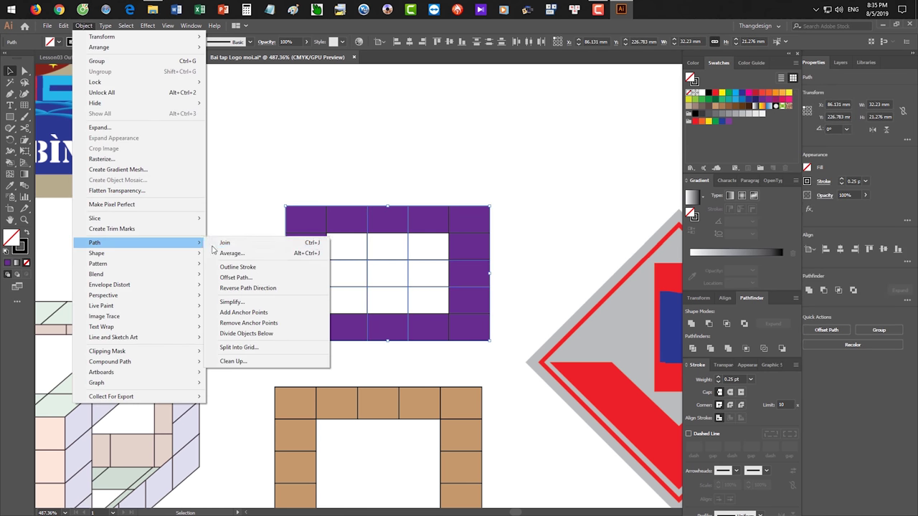
pyautogui.click(242, 267)
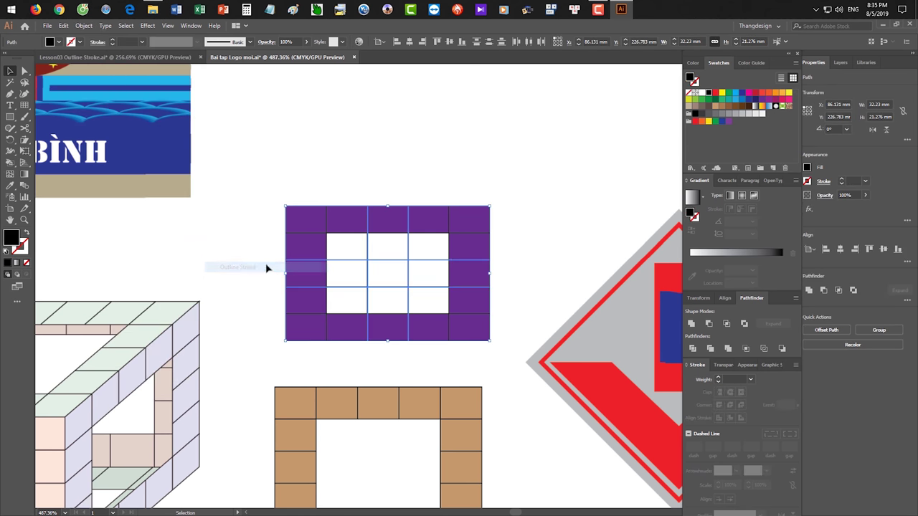
# Try covering the white opening with a black rectangle about 19.3 by 12.8 mm, and delete it
pyautogui.click(534, 261)
pyautogui.press('m')
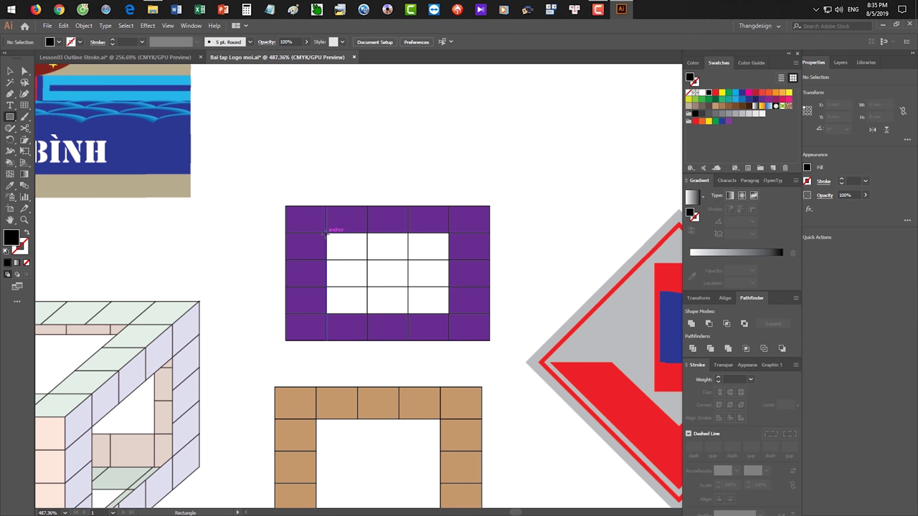
pyautogui.moveTo(327, 231); pyautogui.dragTo(450, 314)
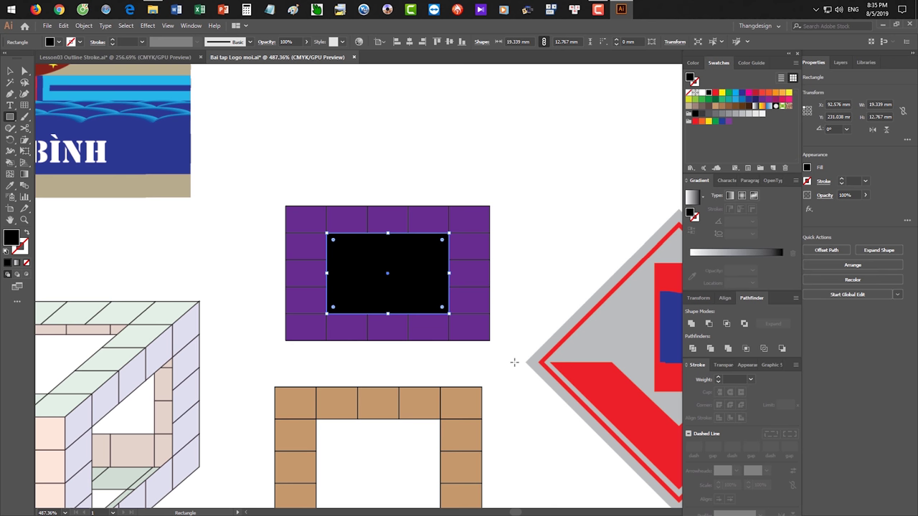
pyautogui.press('Delete')
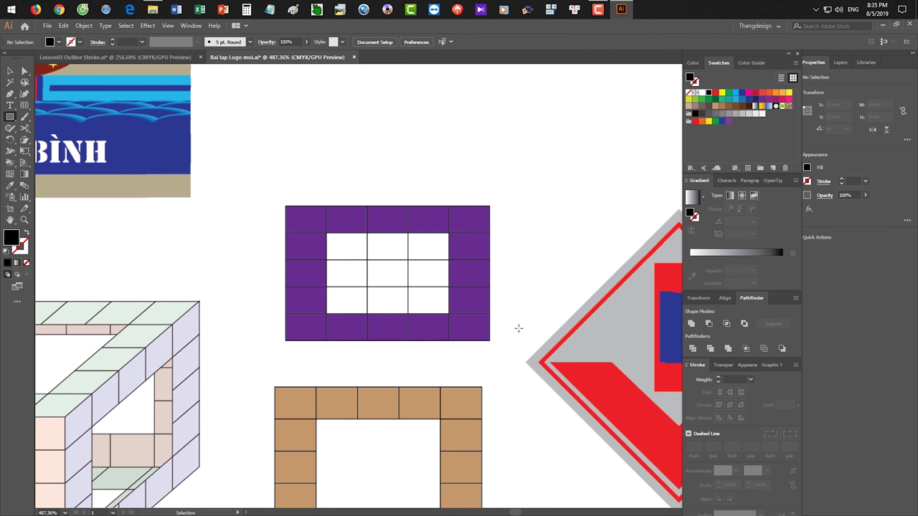
# Combine the four outlined lines crossing the opening into one compound path
pyautogui.press('v')
pyautogui.click(414, 302)
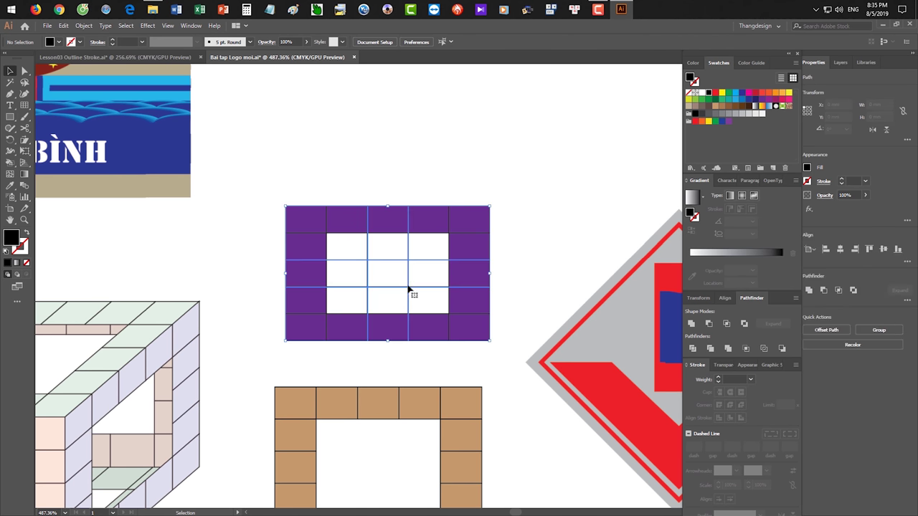
pyautogui.moveTo(403, 266); pyautogui.dragTo(431, 263)
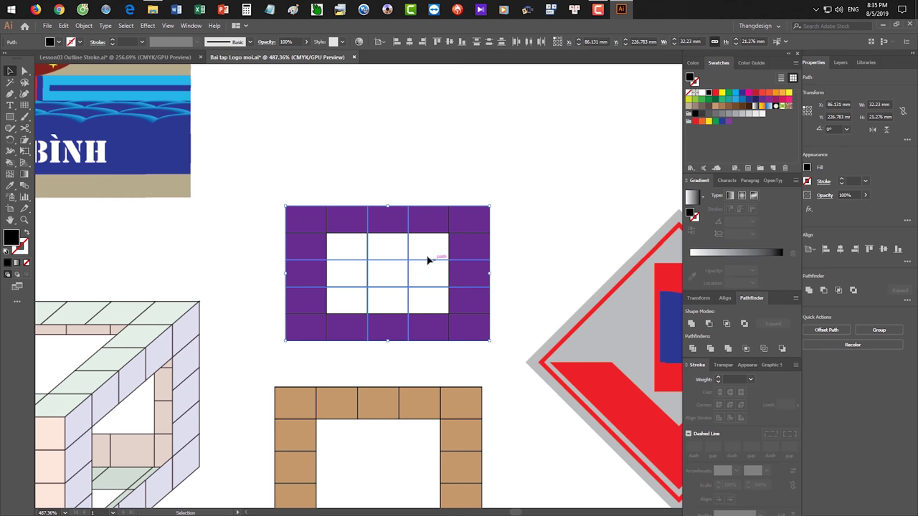
pyautogui.click(84, 26)
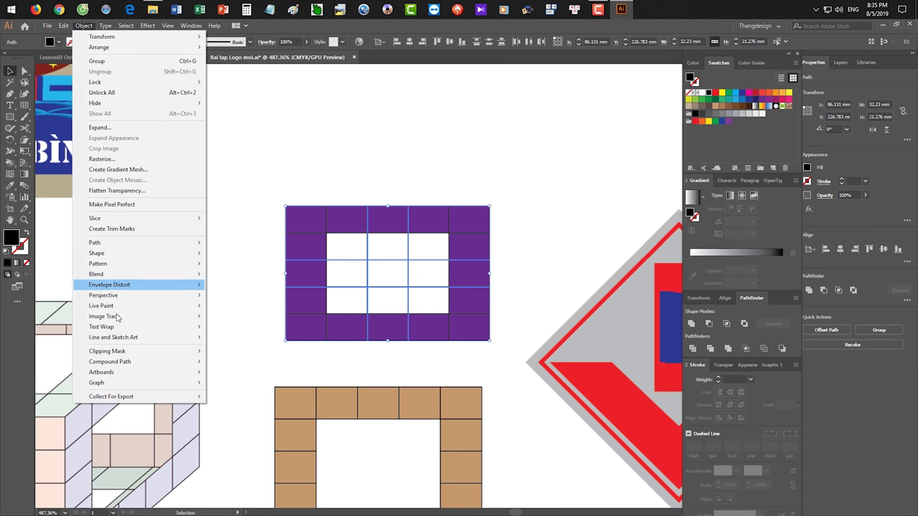
pyautogui.moveTo(172, 362)
pyautogui.click(250, 363)
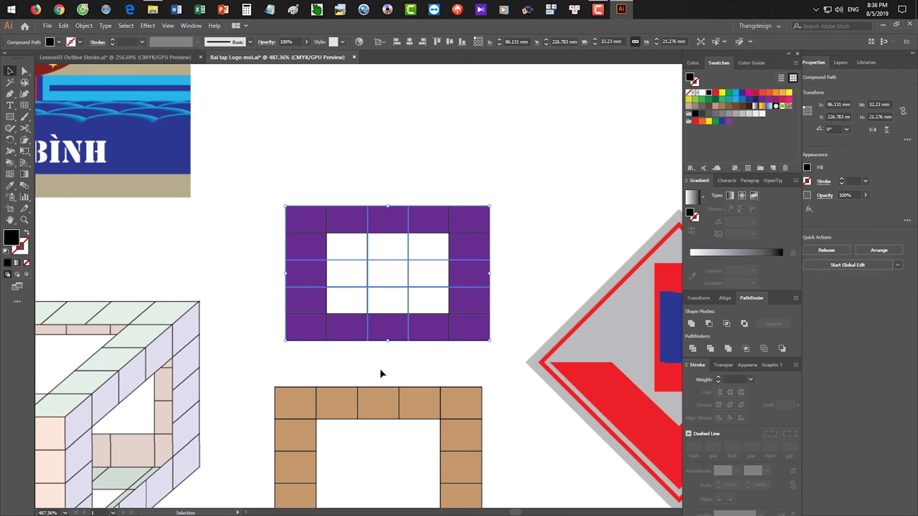
pyautogui.click(418, 378)
# Draw a rectangle about 19.3 by 12.8 mm over the opening and subtract it from the compound line path with Minus Front
pyautogui.press('m')
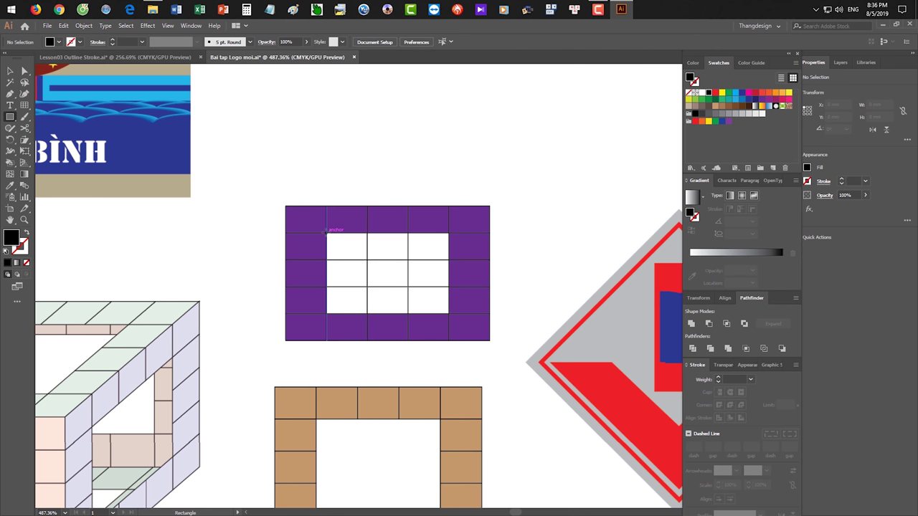
pyautogui.moveTo(333, 242); pyautogui.dragTo(450, 313)
pyautogui.press('v')
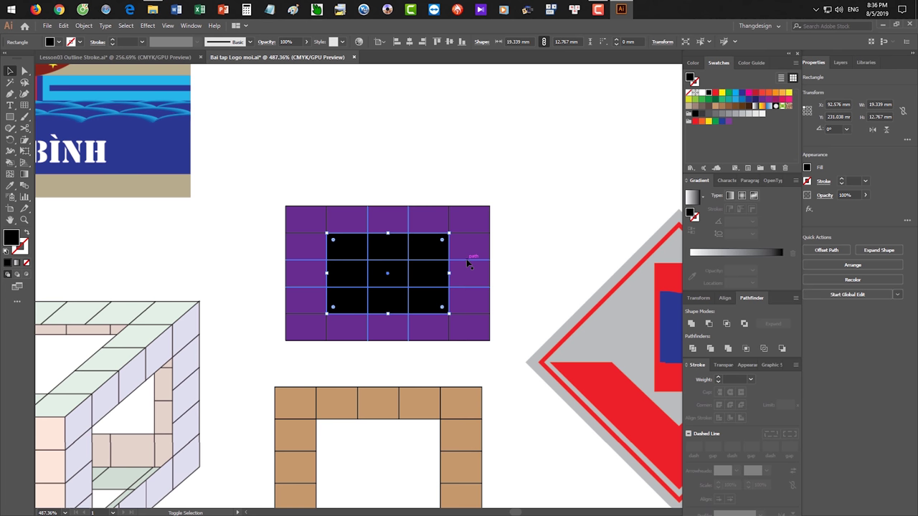
pyautogui.keyDown('shift'); pyautogui.click(467, 265); pyautogui.keyUp('shift')
pyautogui.click(710, 324)
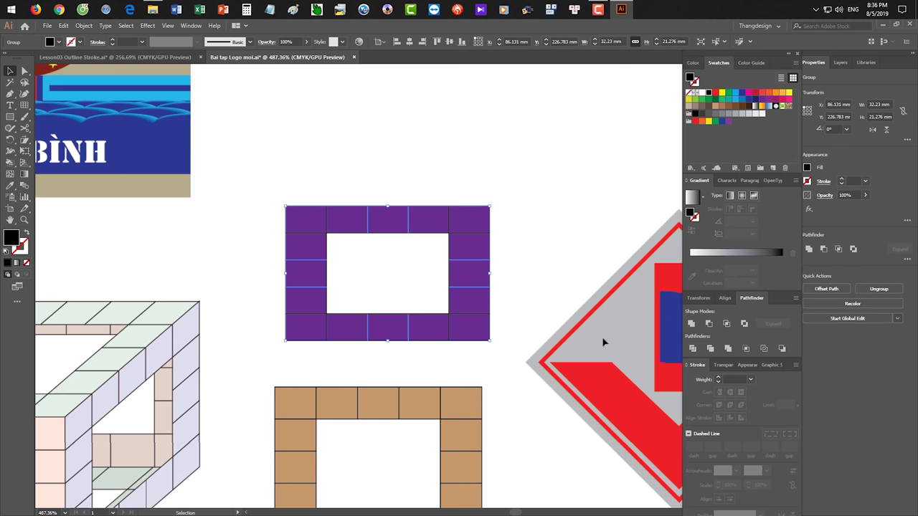
# Delete the whole purple frame
pyautogui.click(501, 383)
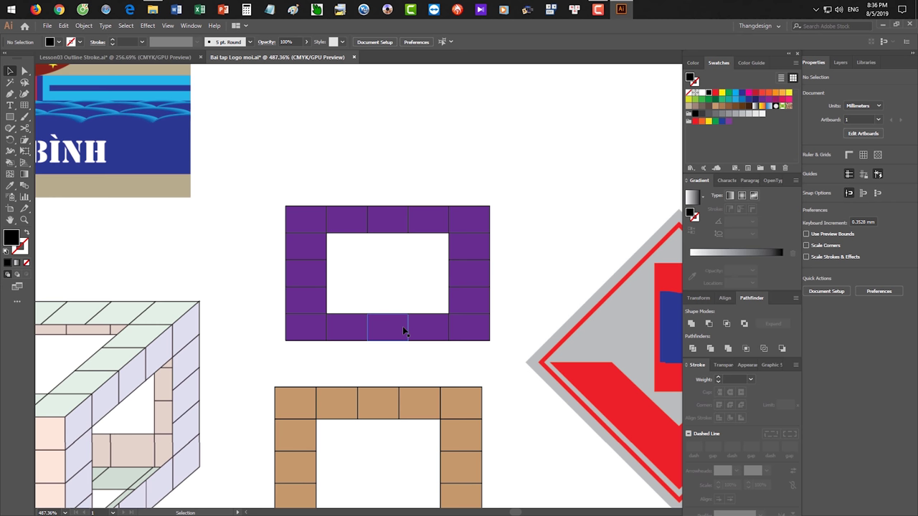
pyautogui.moveTo(253, 178); pyautogui.dragTo(524, 364)
pyautogui.press('Delete')
# Group the brown frame's squares and place the frame closer to the cube, with its lower edge level with the cube's base
pyautogui.scroll(-2, 491, 388)
pyautogui.scroll(-3, 475, 201)
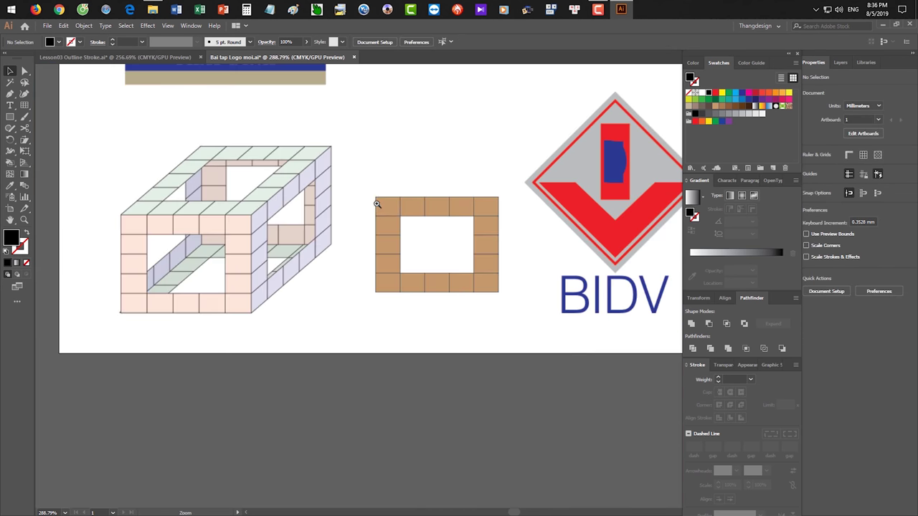
pyautogui.click(469, 276)
pyautogui.moveTo(492, 289); pyautogui.dragTo(474, 281)
pyautogui.press('a')
pyautogui.hotkey('ctrl', 'g')
pyautogui.click(489, 304)
pyautogui.click(498, 336)
pyautogui.click(462, 309)
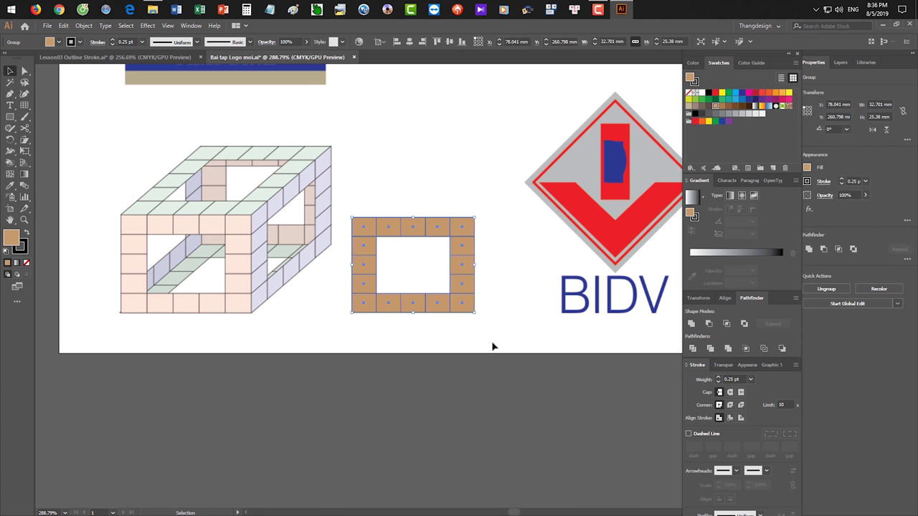
# Make a copy of the front frame standing on its upper edge, about 22 mm tall, and shear it rightward into the cube's top face
pyautogui.press('a')
pyautogui.press('v')
pyautogui.moveTo(413, 313); pyautogui.dragTo(426, 141)
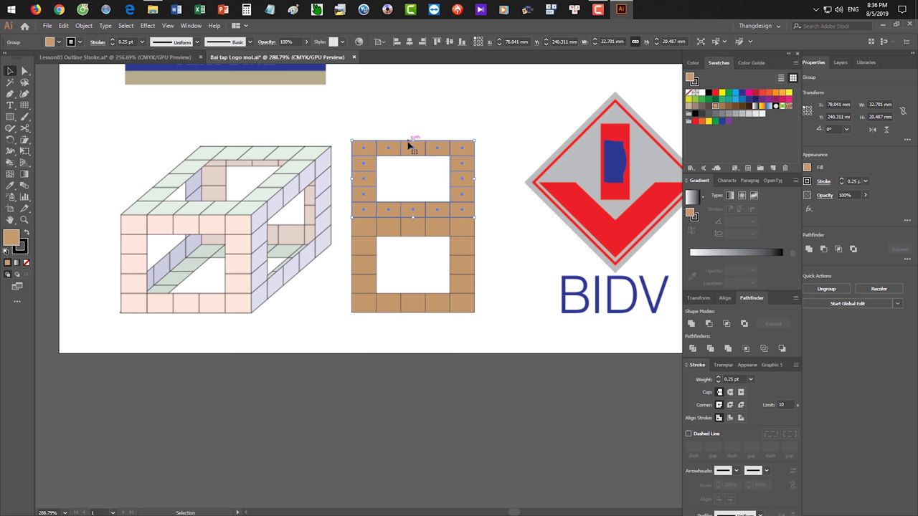
pyautogui.moveTo(412, 140); pyautogui.dragTo(413, 134)
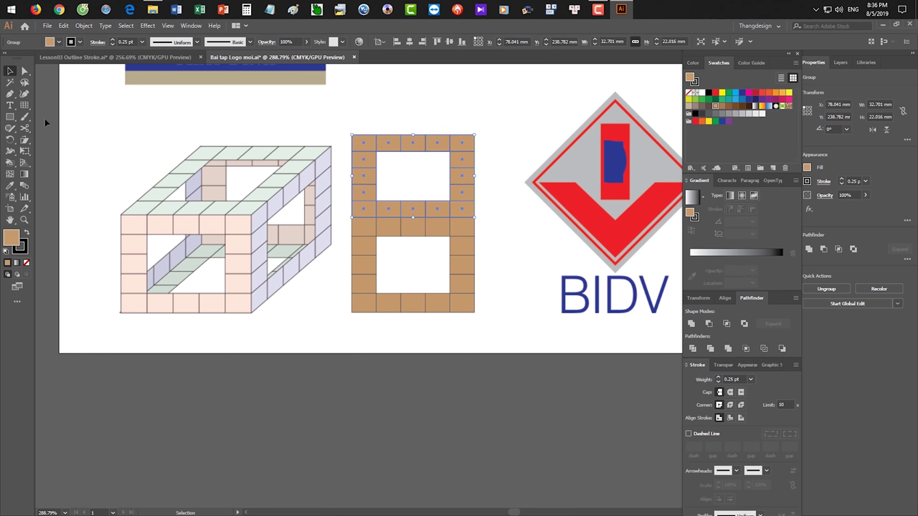
pyautogui.click(25, 152)
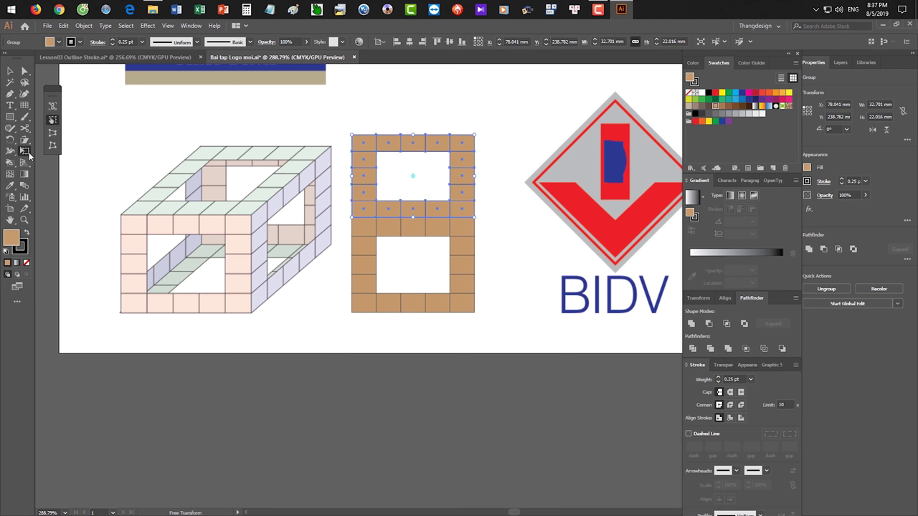
pyautogui.moveTo(412, 135); pyautogui.dragTo(482, 136)
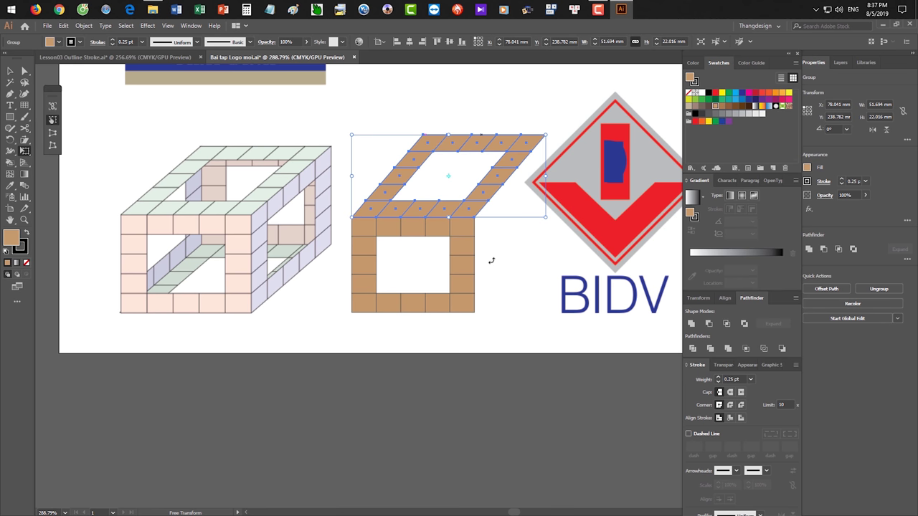
pyautogui.press('v')
# Create the right side face from a copy of the front frame, narrowed to about 19 mm and sheared upward to meet the top face
pyautogui.click(466, 304)
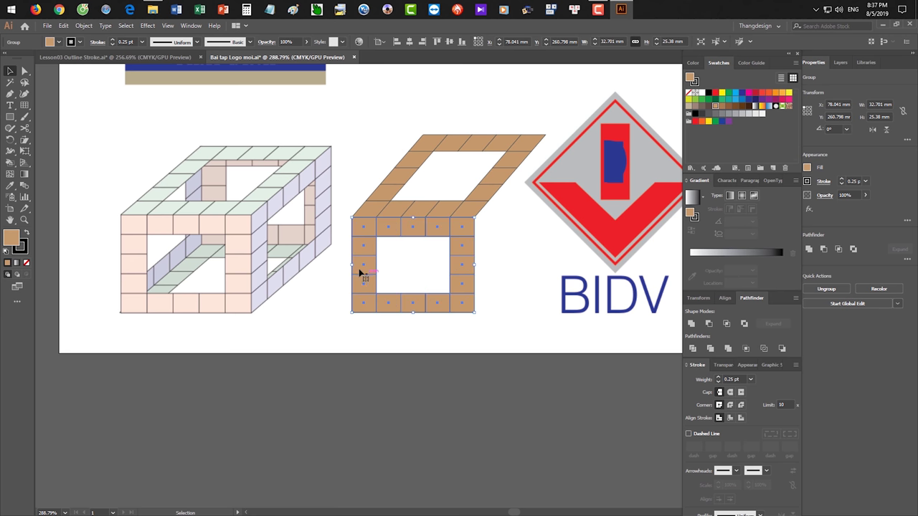
pyautogui.click(25, 151)
pyautogui.moveTo(352, 265); pyautogui.dragTo(547, 180)
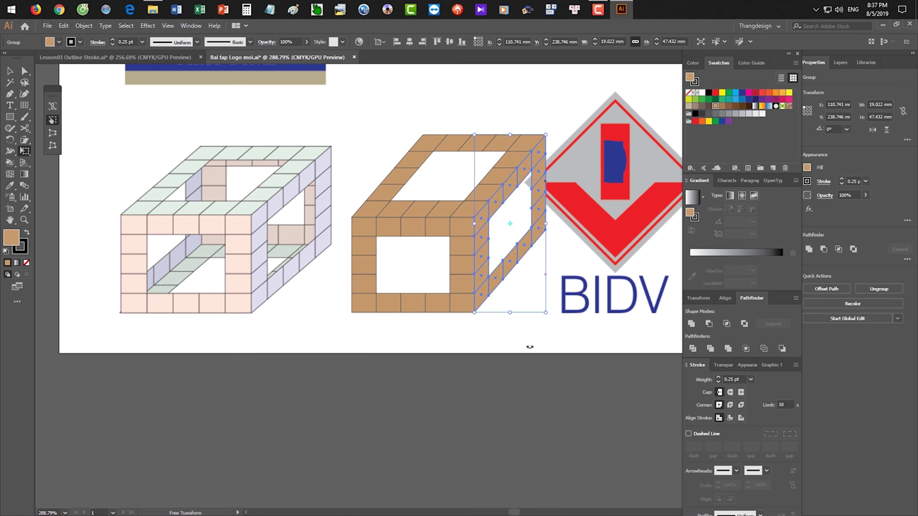
pyautogui.press('v')
pyautogui.click(527, 349)
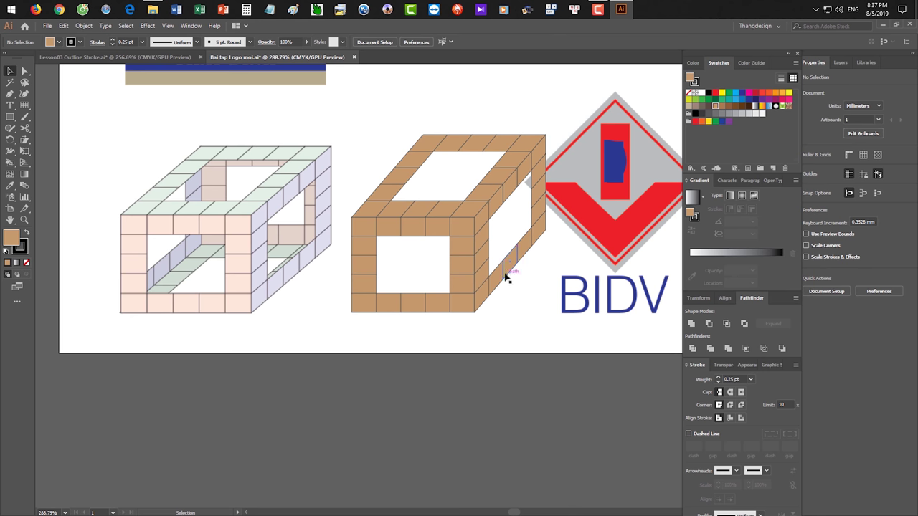
# Duplicate the brown right side face onto the cube's left side and send the copy behind the other faces
pyautogui.moveTo(502, 278); pyautogui.dragTo(350, 317)
pyautogui.click(523, 332)
pyautogui.click(409, 352)
pyautogui.click(392, 267)
pyautogui.press('a')
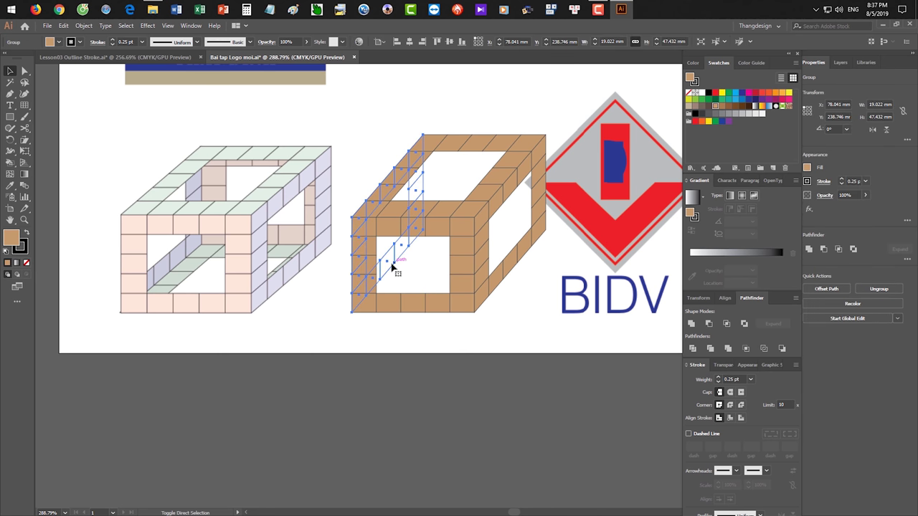
pyautogui.press('v')
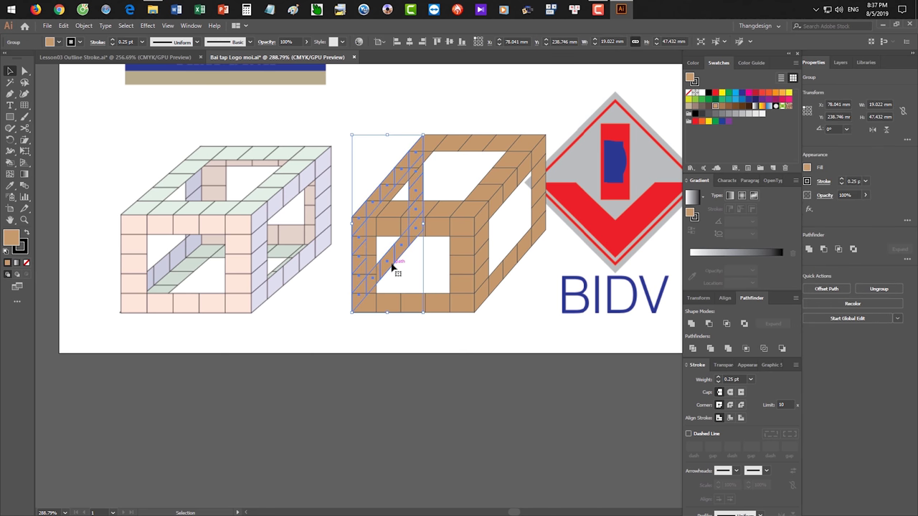
pyautogui.click(433, 334)
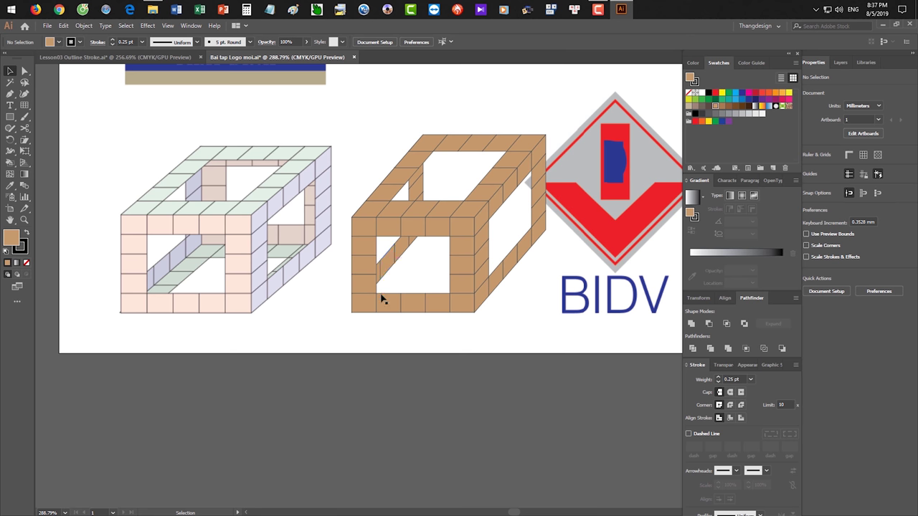
# Duplicate the brown front frame to the rear corners of the cube and send the copy behind the other faces
pyautogui.keyDown('alt'); pyautogui.moveTo(432, 305); pyautogui.dragTo(546, 233); pyautogui.keyUp('alt')
pyautogui.click(538, 109)
pyautogui.click(541, 336)
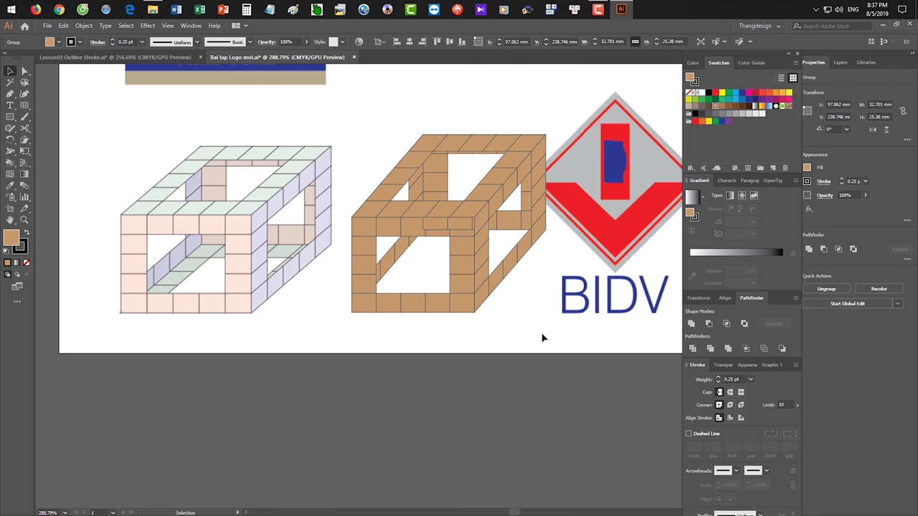
pyautogui.moveTo(483, 328); pyautogui.dragTo(468, 346)
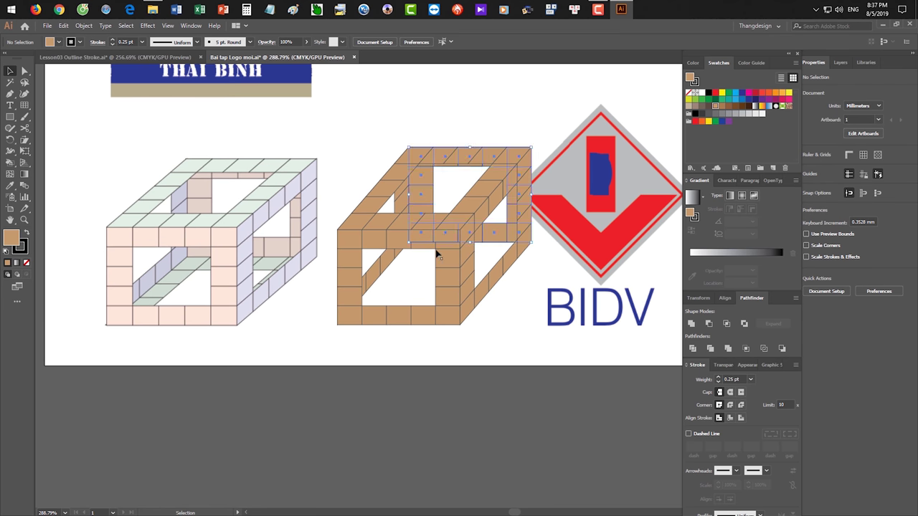
pyautogui.click(506, 244)
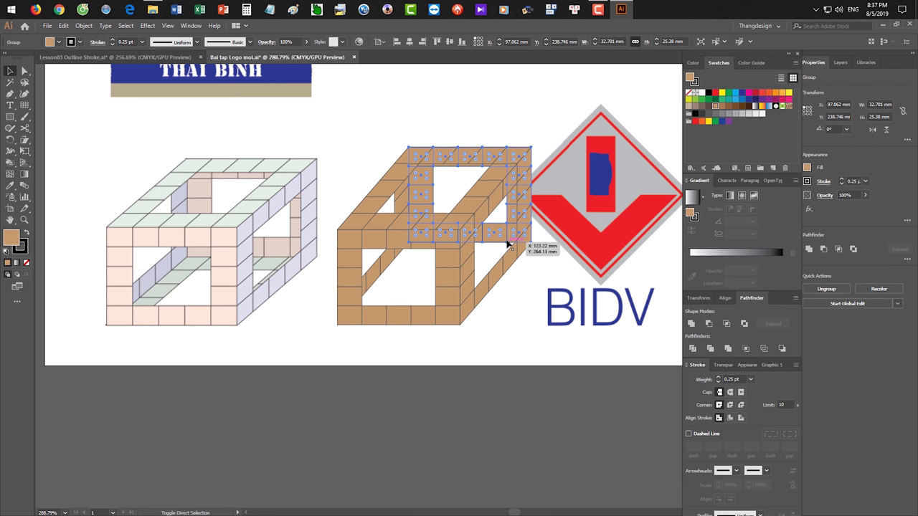
pyautogui.click(497, 344)
pyautogui.moveTo(502, 368); pyautogui.dragTo(491, 374)
pyautogui.moveTo(477, 347); pyautogui.dragTo(477, 358)
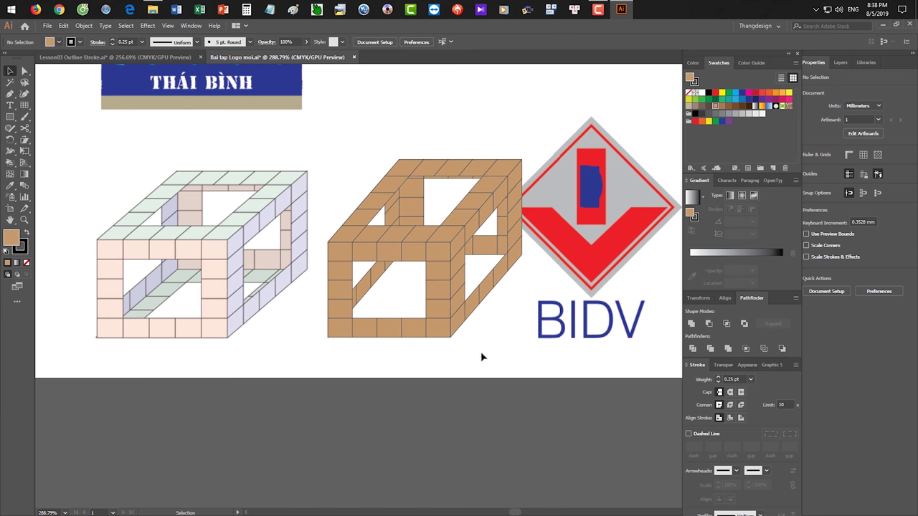
# Shift the brown top face slightly off the cube and restore it to its original place
pyautogui.click(506, 175)
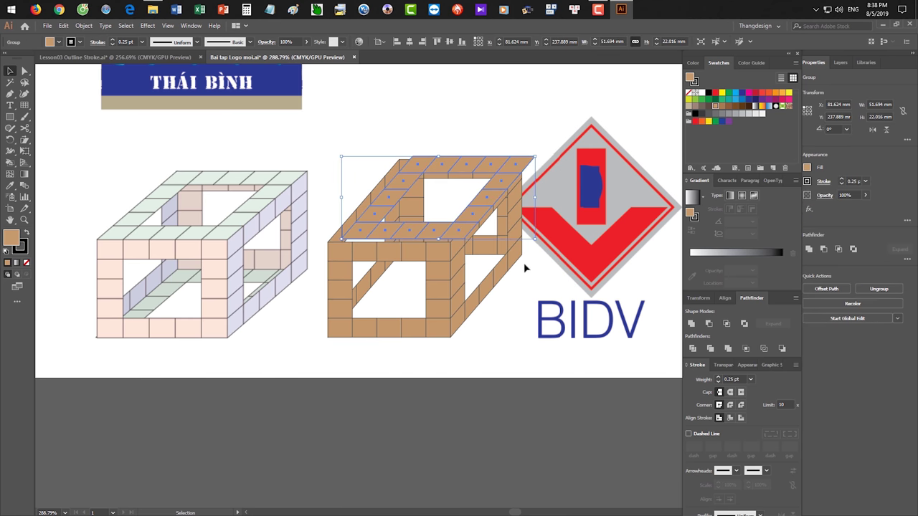
pyautogui.moveTo(523, 201); pyautogui.dragTo(510, 205)
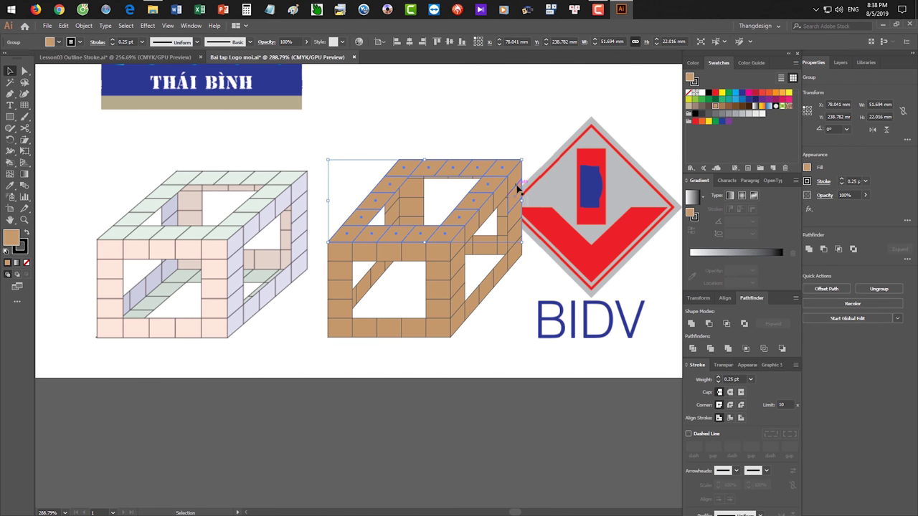
pyautogui.click(520, 325)
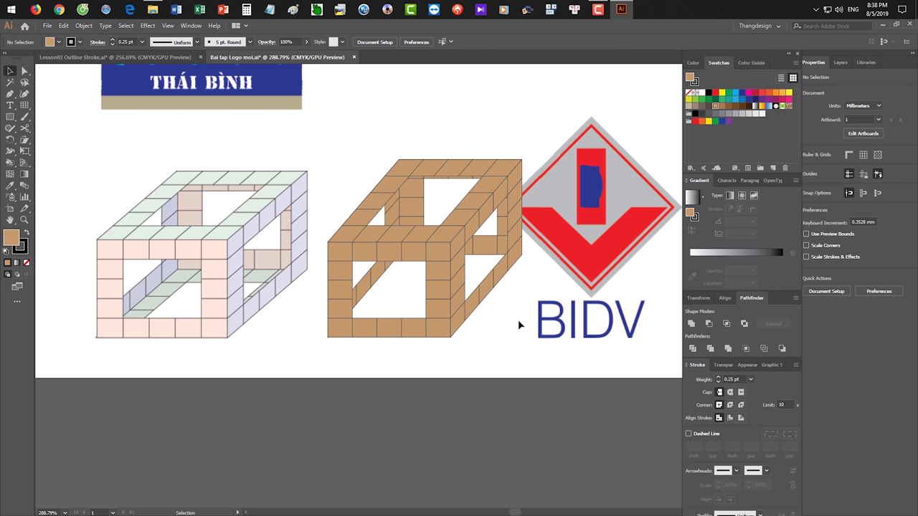
# Duplicate the brown top face down to the cube's base and send the copy behind the other faces
pyautogui.moveTo(453, 280); pyautogui.dragTo(501, 322)
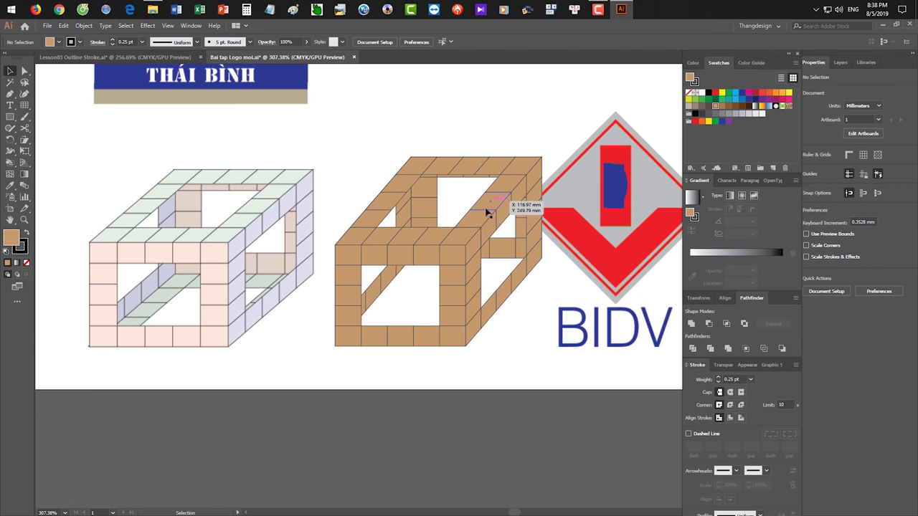
pyautogui.moveTo(467, 238); pyautogui.dragTo(494, 366)
pyautogui.click(539, 425)
pyautogui.moveTo(479, 396); pyautogui.dragTo(453, 410)
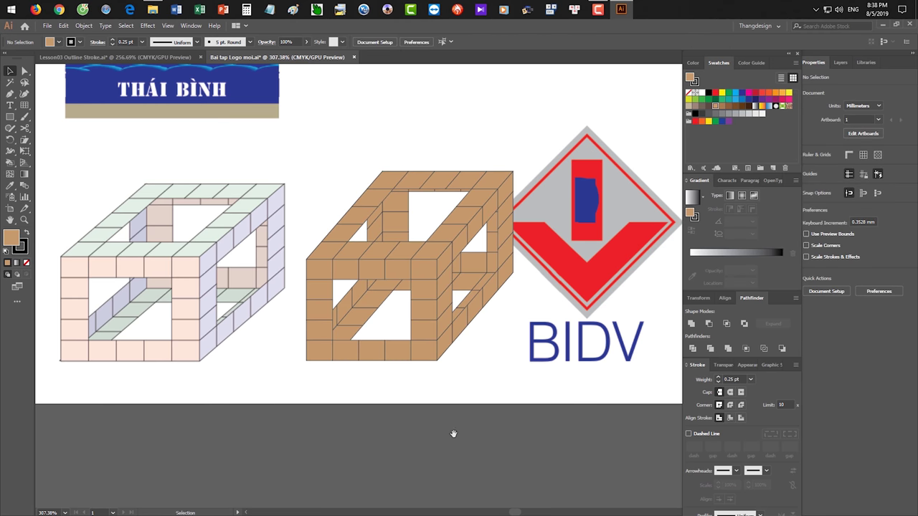
# Fill the brown cube's top face with the teal swatch
pyautogui.moveTo(480, 378); pyautogui.dragTo(453, 358)
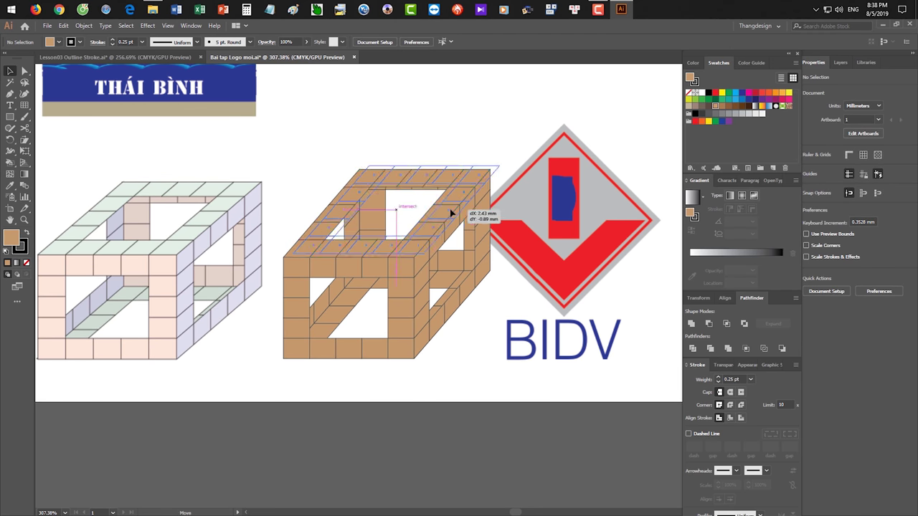
pyautogui.click(484, 239)
pyautogui.moveTo(484, 237); pyautogui.dragTo(486, 238)
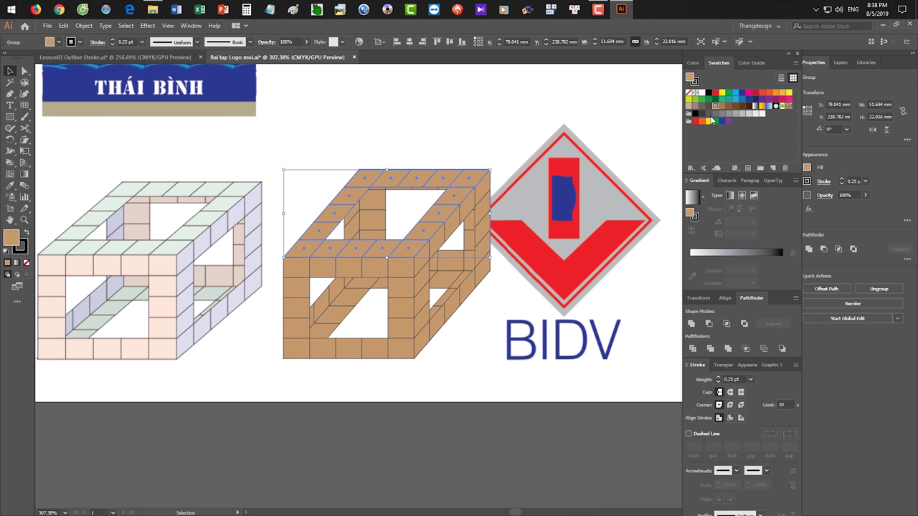
pyautogui.click(727, 102)
pyautogui.click(464, 369)
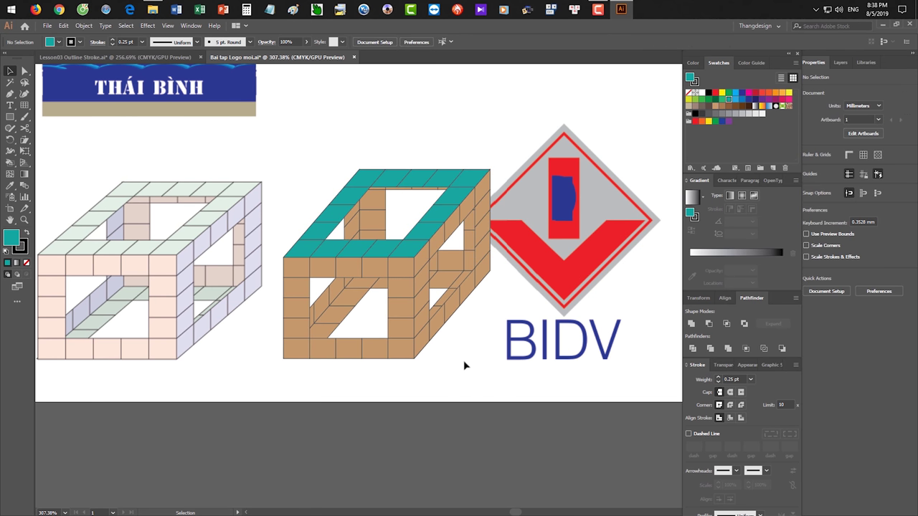
# Delete all faces of the brown cube, leaving the original pastel cube in place
pyautogui.click(440, 319)
pyautogui.click(491, 441)
pyautogui.moveTo(491, 421); pyautogui.dragTo(310, 178)
pyautogui.moveTo(272, 135); pyautogui.dragTo(494, 417)
pyautogui.press('Delete')
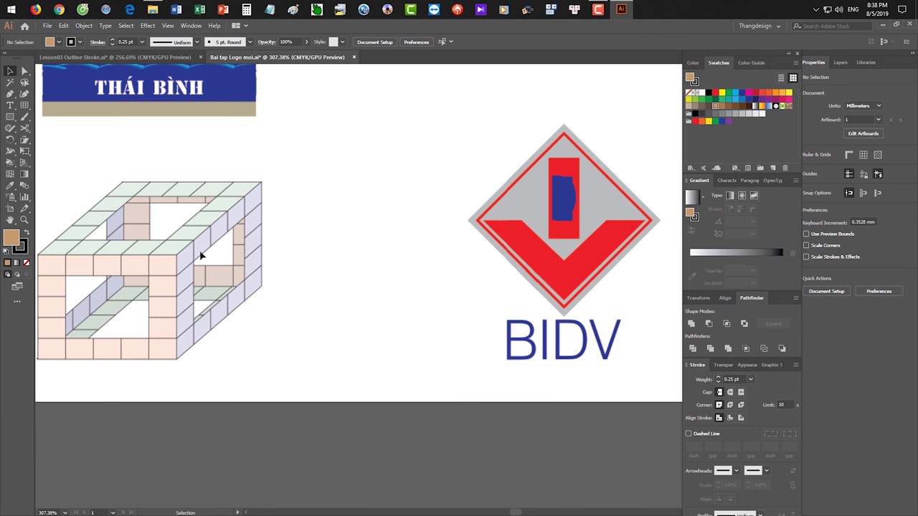
# Draw a rectangular grid of five by five cells, about 39.2 by 28.7 mm, beside the pastel cube and delete it
pyautogui.click(24, 105)
pyautogui.moveTo(288, 150); pyautogui.dragTo(445, 266)
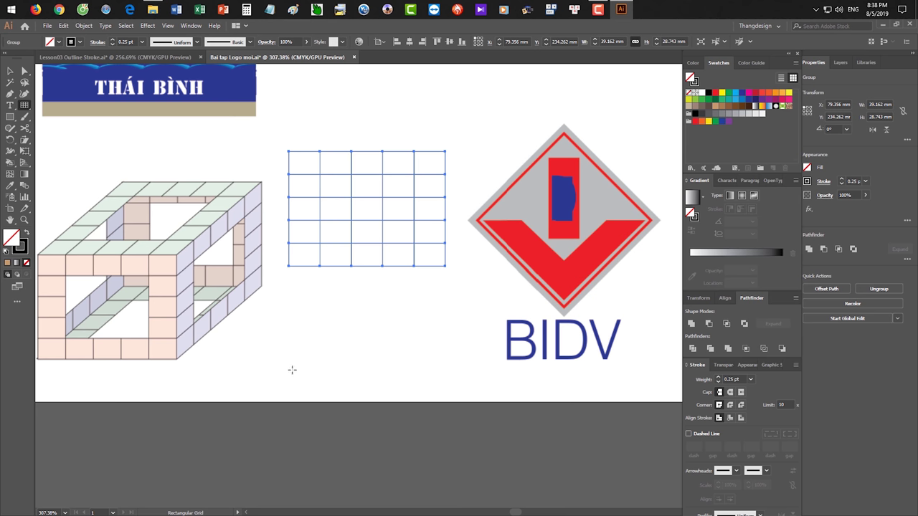
pyautogui.press('v')
pyautogui.press('Delete')
# Switch to Chrome and open Google Images to look for a reference of the BIDV logo
pyautogui.hscroll(5, 429, 313)
pyautogui.scroll(1, 464, 296)
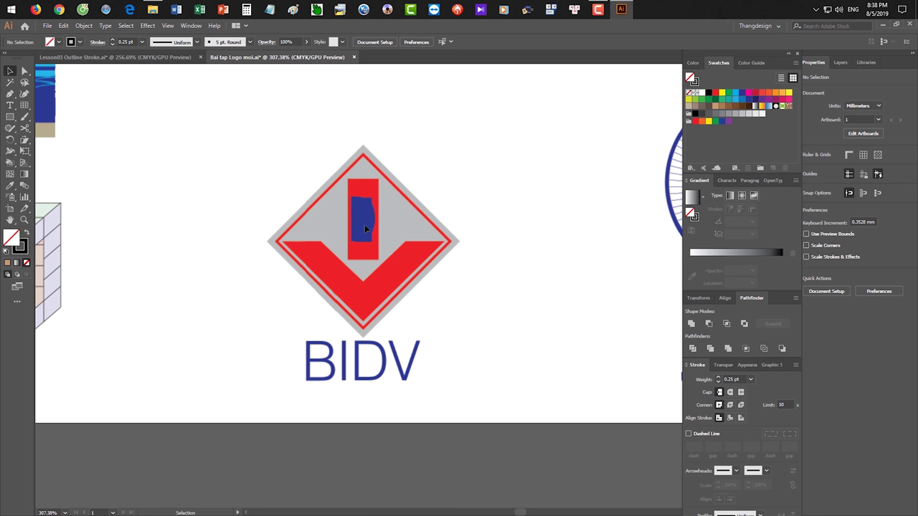
pyautogui.press('space')
pyautogui.moveTo(427, 249); pyautogui.dragTo(307, 241)
pyautogui.click(59, 10)
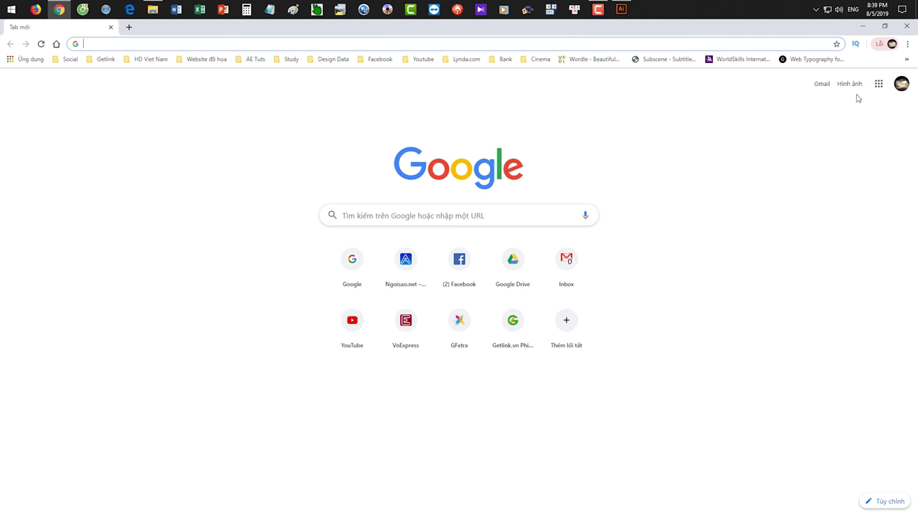
pyautogui.click(849, 84)
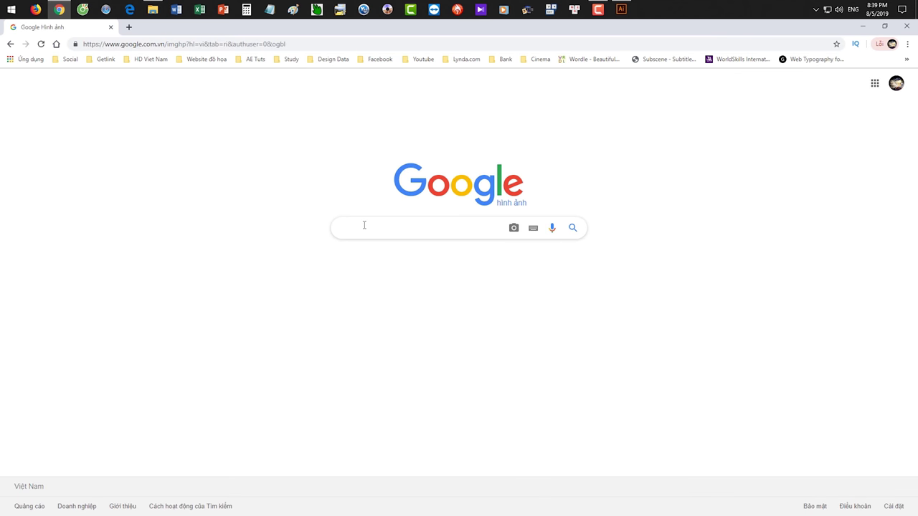
# Search Google Images for "bidv logo png"
pyautogui.click(365, 225)
pyautogui.write('dịdv')
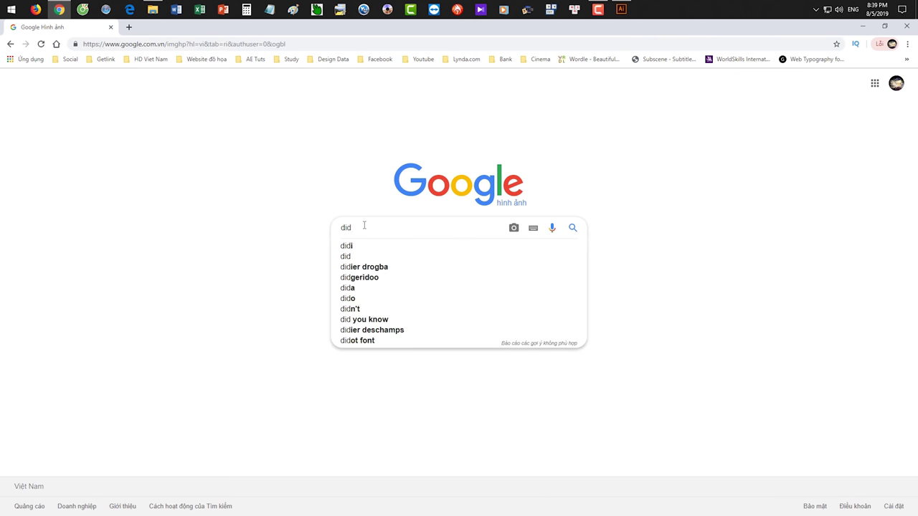
pyautogui.press('BackSpace')
pyautogui.press('BackSpace')
pyautogui.press('BackSpace')
pyautogui.press('BackSpace')
pyautogui.write('bidv')
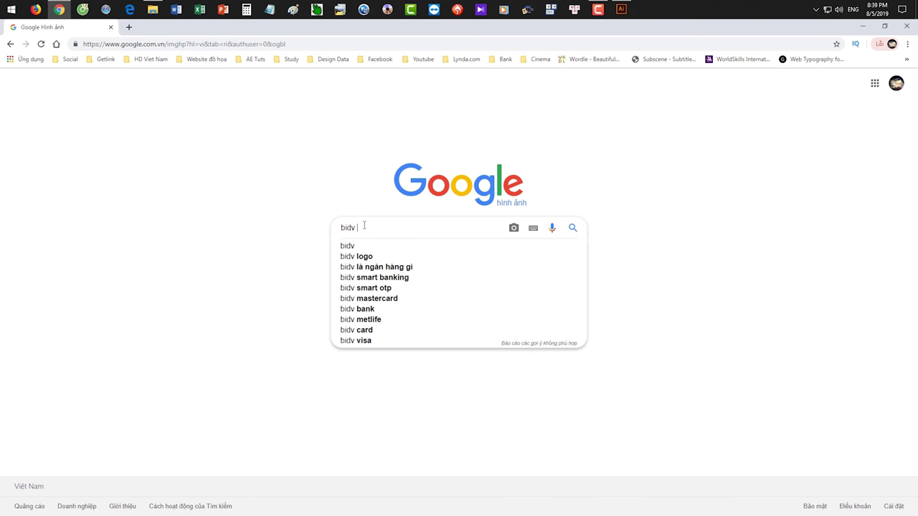
pyautogui.press('Down')
pyautogui.write('png')
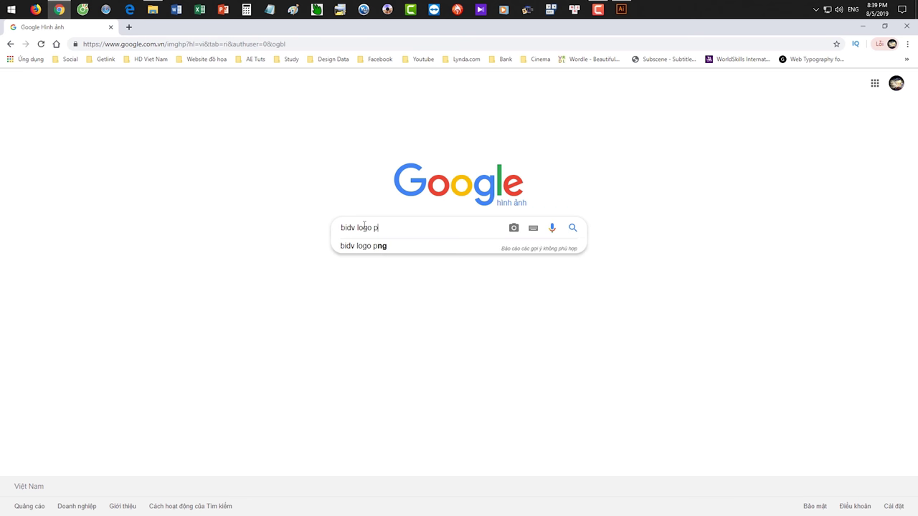
pyautogui.press('Return')
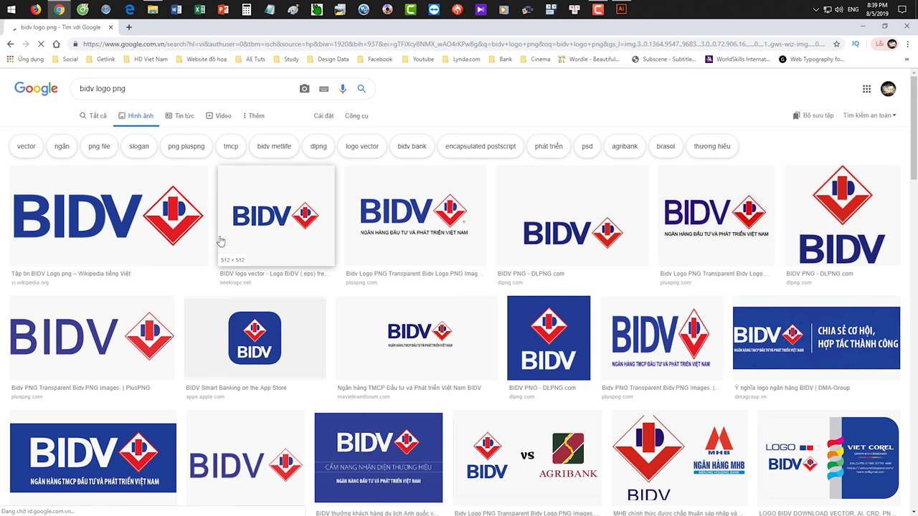
# Filter the image results to sizes larger than 2 MP
pyautogui.click(356, 116)
pyautogui.click(93, 133)
pyautogui.moveTo(115, 204)
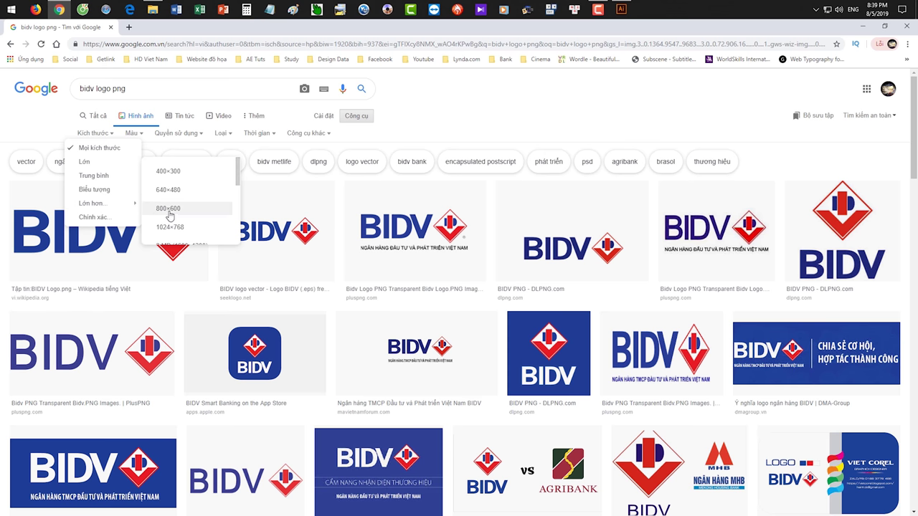
pyautogui.scroll(-1, 179, 208)
pyautogui.click(179, 205)
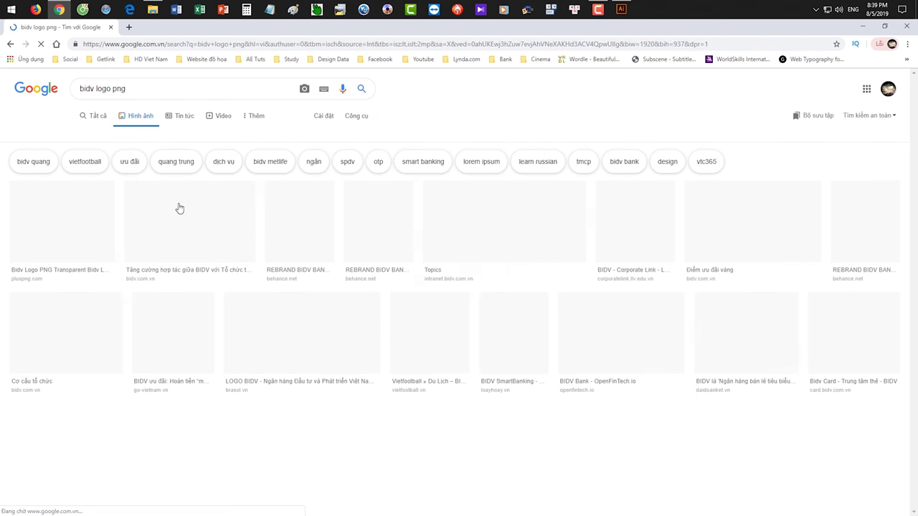
# Open the G-Mobile BIDV logo result's image and source page in new tabs and find the BIDV logo in the bank table
pyautogui.scroll(-3, 287, 251)
pyautogui.scroll(2, 358, 287)
pyautogui.scroll(-3, 415, 308)
pyautogui.click(334, 313)
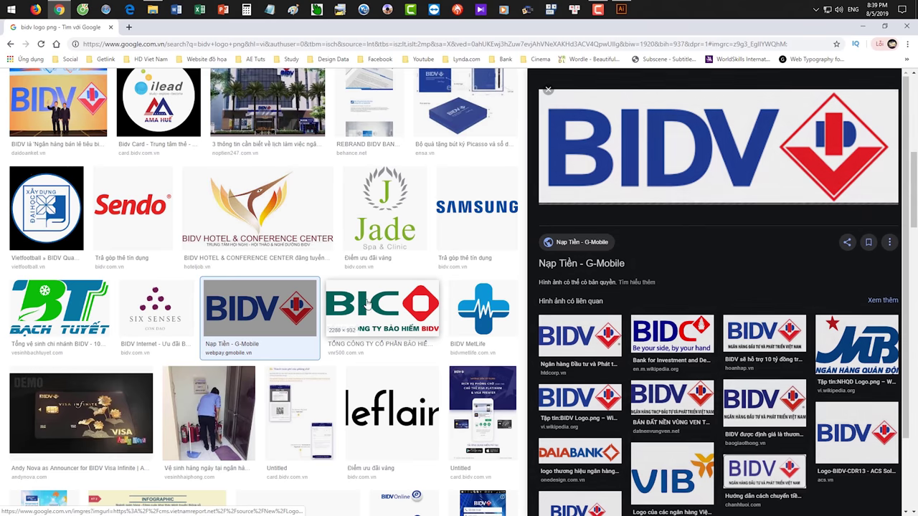
pyautogui.rightClick(673, 166)
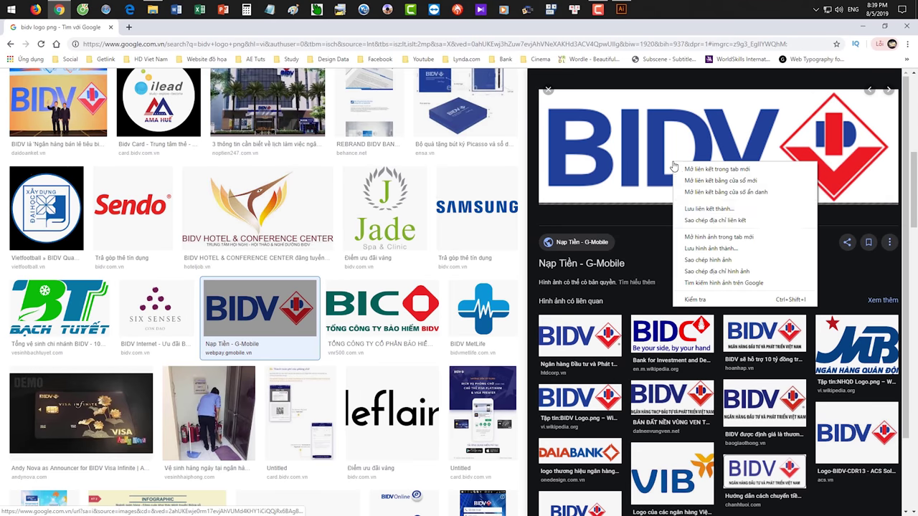
pyautogui.click(706, 237)
pyautogui.click(699, 185)
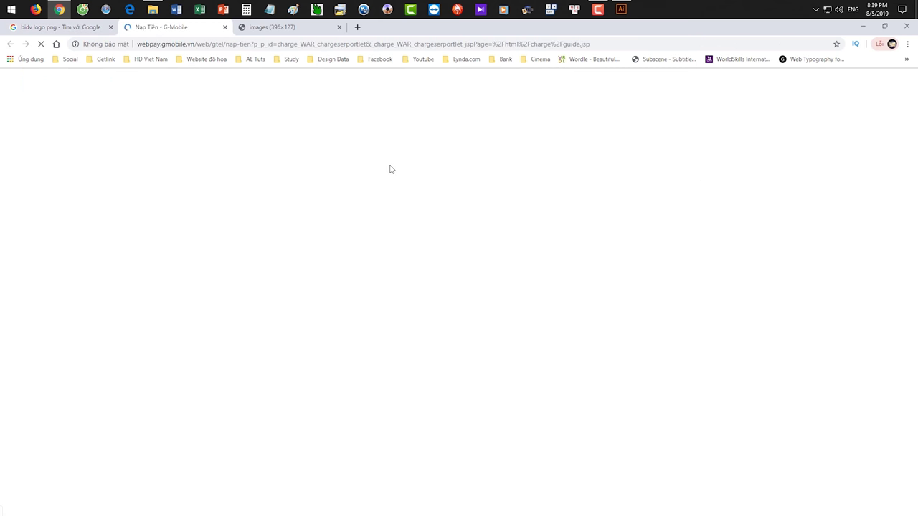
pyautogui.scroll(-6, 192, 303)
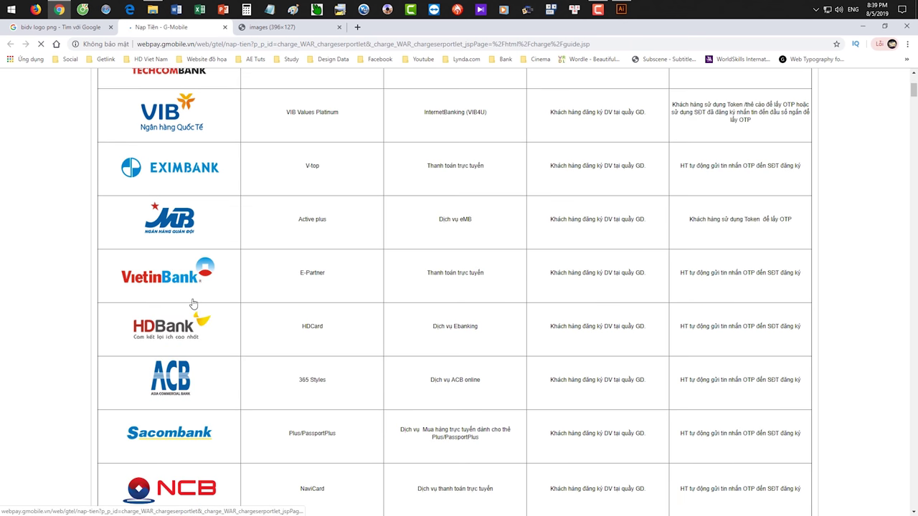
pyautogui.scroll(-12, 192, 303)
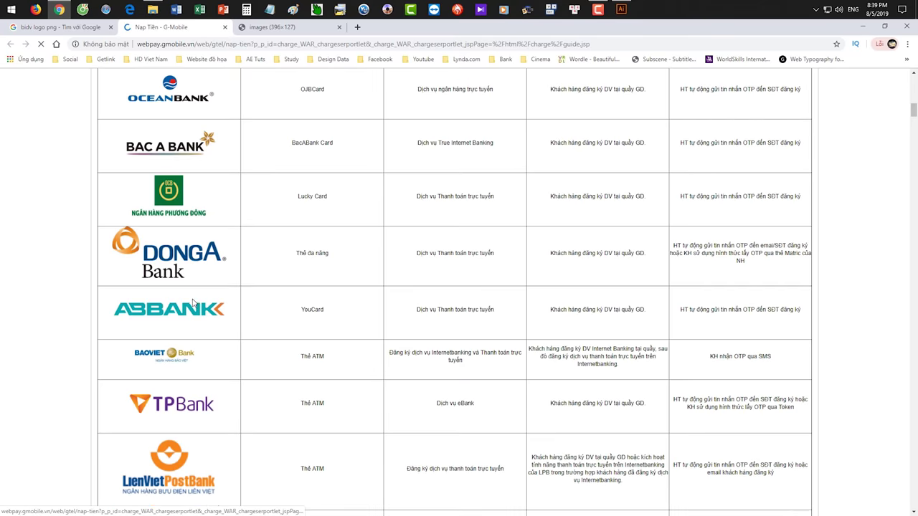
pyautogui.click(173, 193)
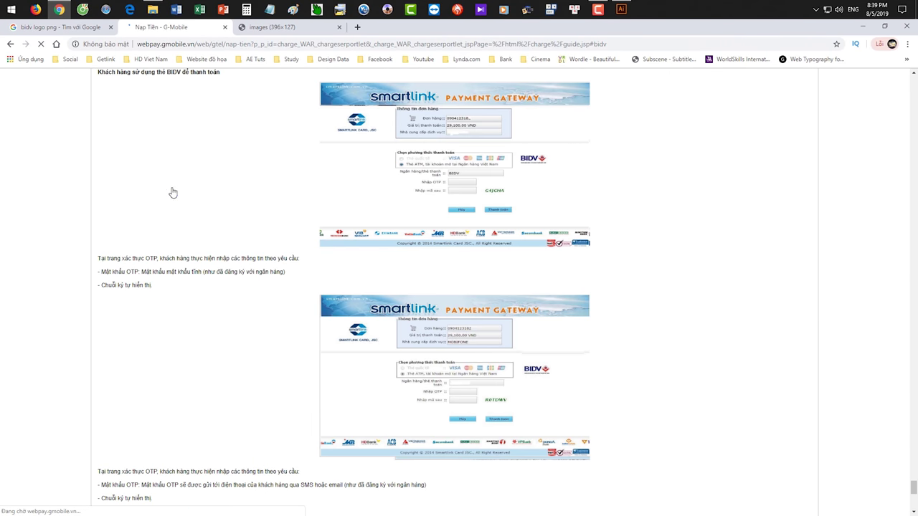
pyautogui.scroll(-2, 305, 220)
pyautogui.scroll(-2, 305, 216)
pyautogui.scroll(4, 297, 213)
pyautogui.scroll(5, 91, 76)
pyautogui.scroll(5, 90, 86)
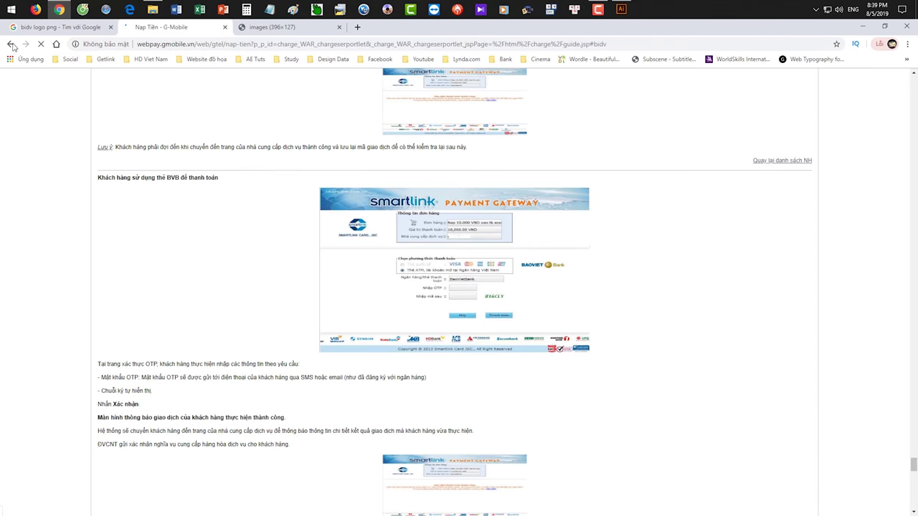
pyautogui.click(10, 44)
# Open the BIDV logo from the bank table in a new tab and enlarge it to full size
pyautogui.rightClick(146, 183)
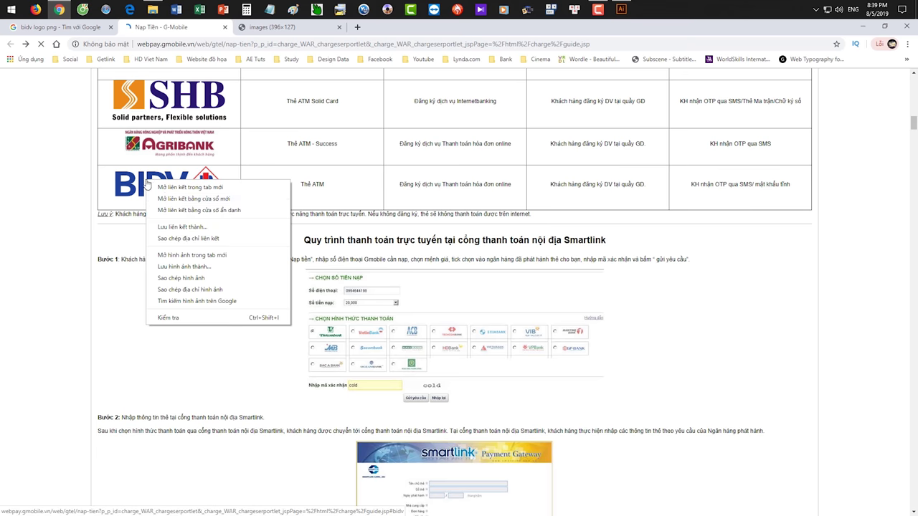
pyautogui.click(188, 256)
pyautogui.click(298, 29)
pyautogui.click(419, 246)
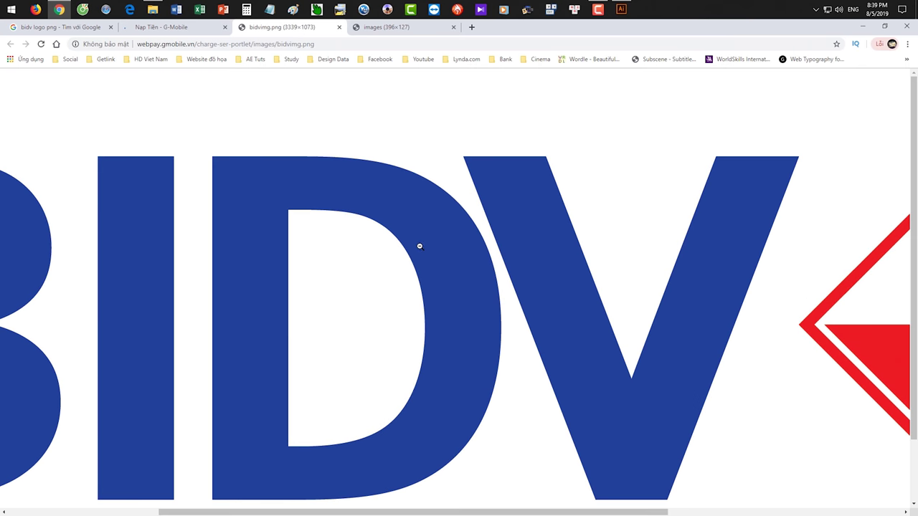
# Save the full-size logo image to the Desktop as a PNG named bidvimg
pyautogui.rightClick(419, 245)
pyautogui.click(439, 266)
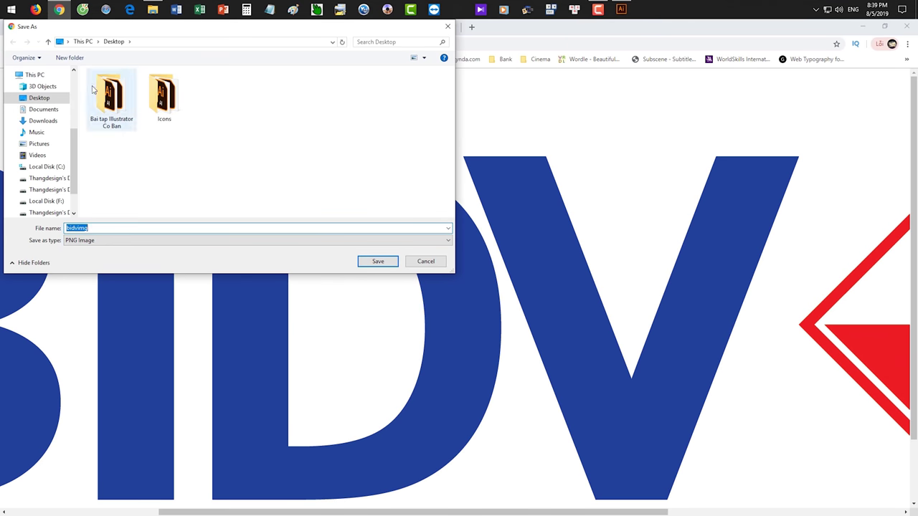
pyautogui.scroll(4, 56, 86)
pyautogui.click(45, 91)
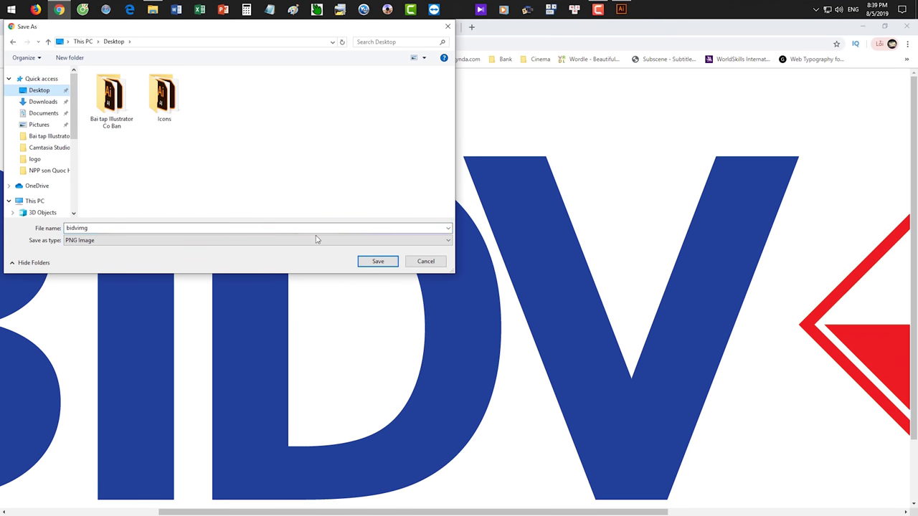
pyautogui.click(380, 262)
# Switch to Illustrator and try to open the bidvimg image from the Desktop
pyautogui.click(863, 26)
pyautogui.click(626, 9)
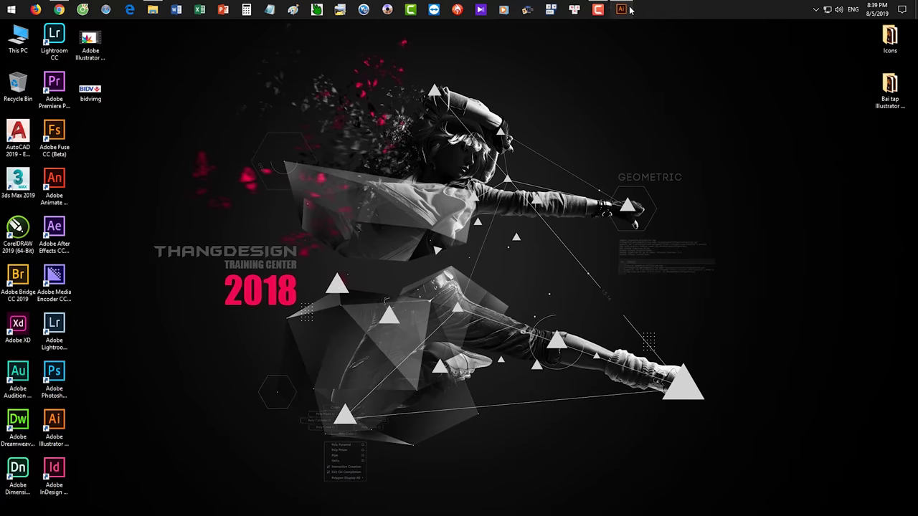
pyautogui.hotkey('ctrl', 'o')
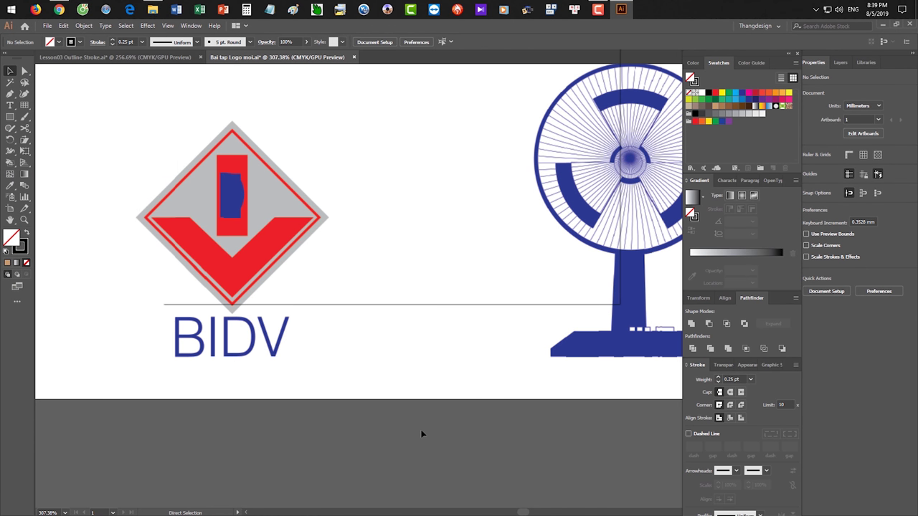
pyautogui.click(201, 117)
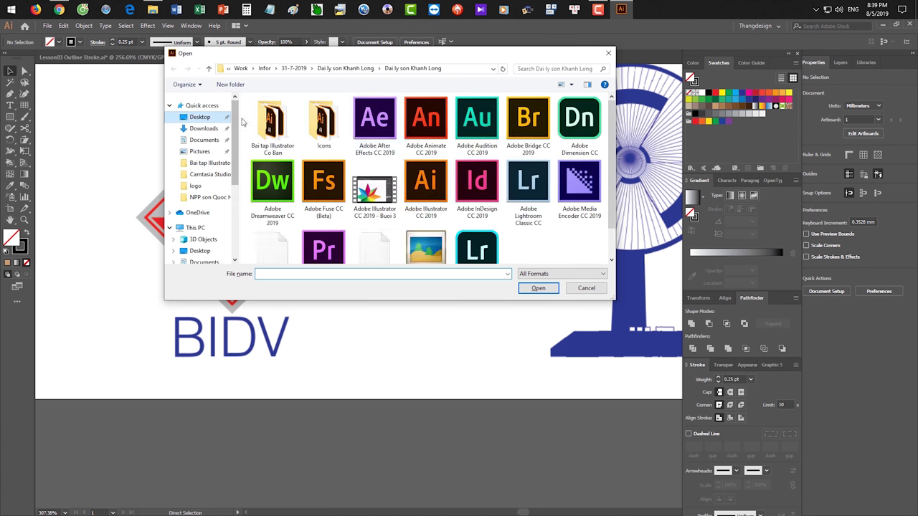
pyautogui.scroll(-1, 427, 215)
pyautogui.click(426, 230)
pyautogui.doubleClick(427, 233)
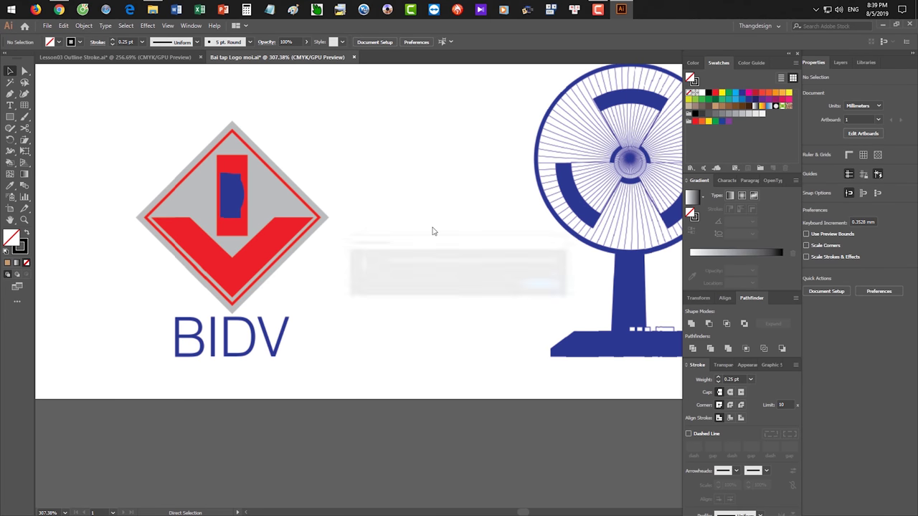
pyautogui.click(543, 285)
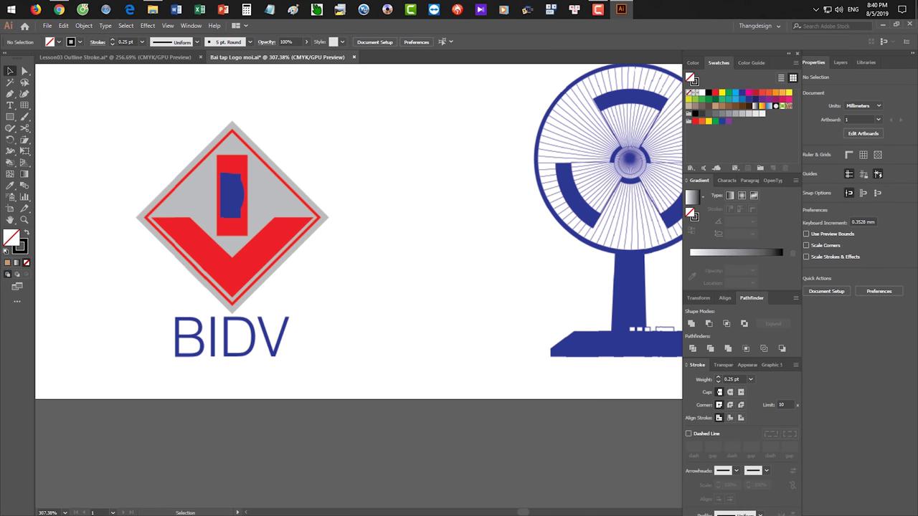
# Switch to Paint, save a copy of bidvimg to the Desktop as a PNG named ok, and close Paint
pyautogui.press('super+d')
pyautogui.click(293, 9)
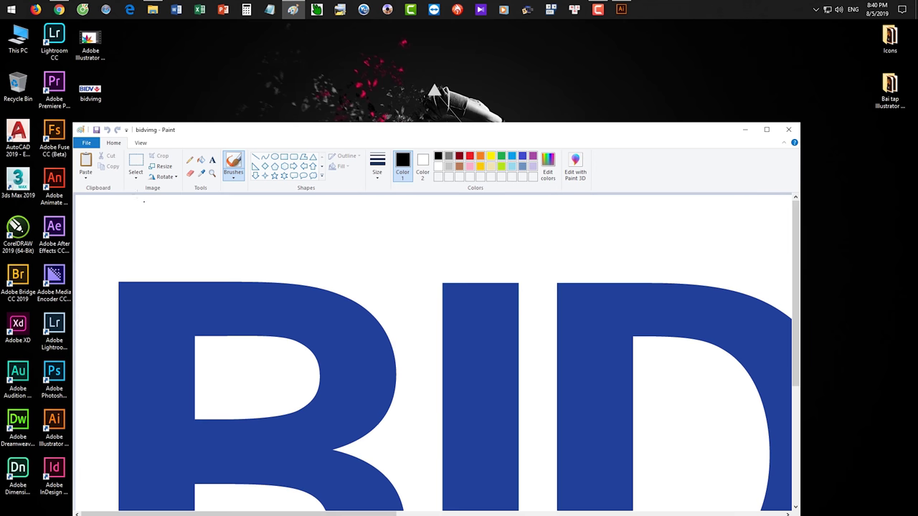
pyautogui.click(86, 142)
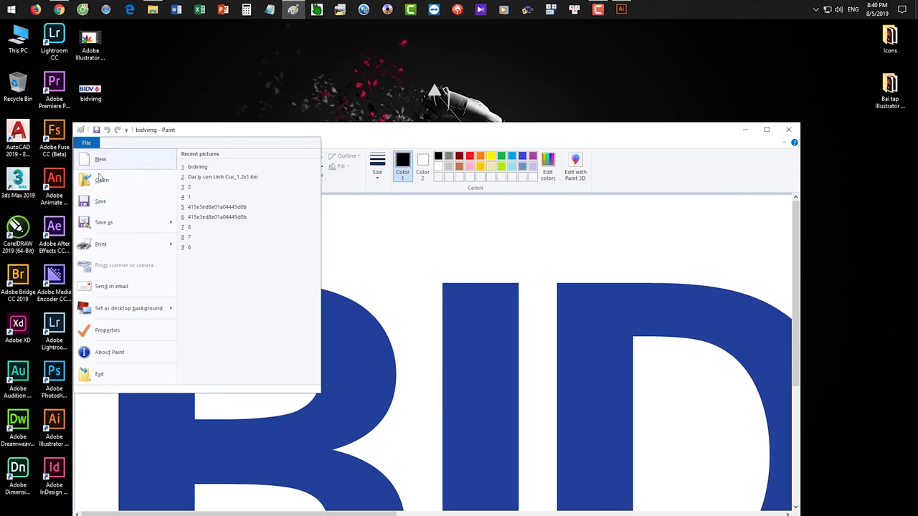
pyautogui.moveTo(104, 222)
pyautogui.click(215, 172)
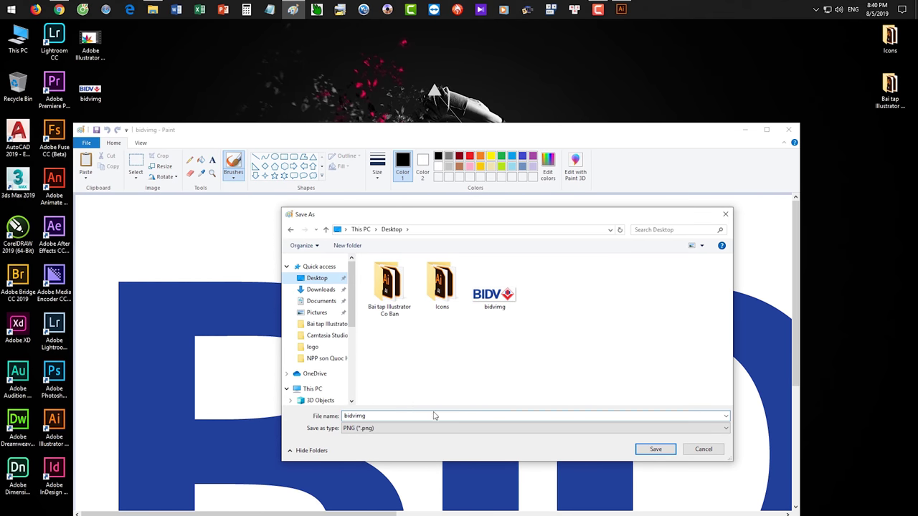
pyautogui.write('ok')
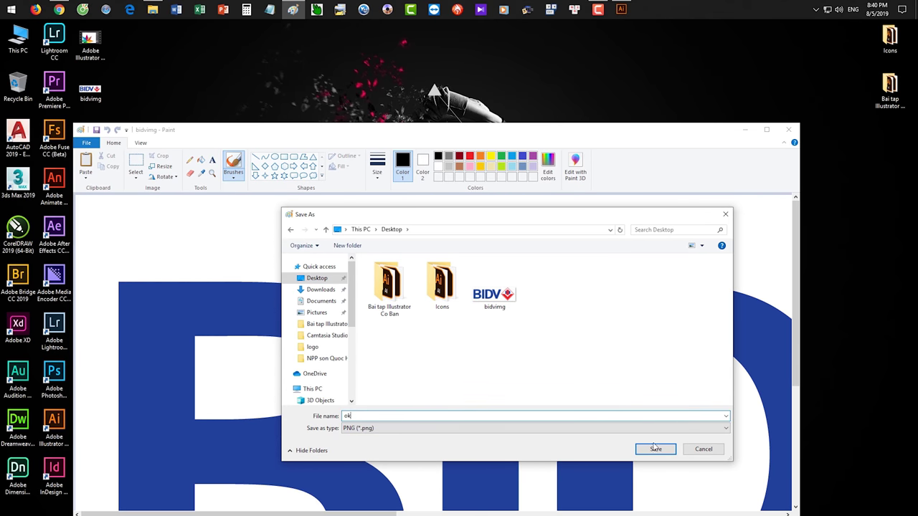
pyautogui.click(673, 450)
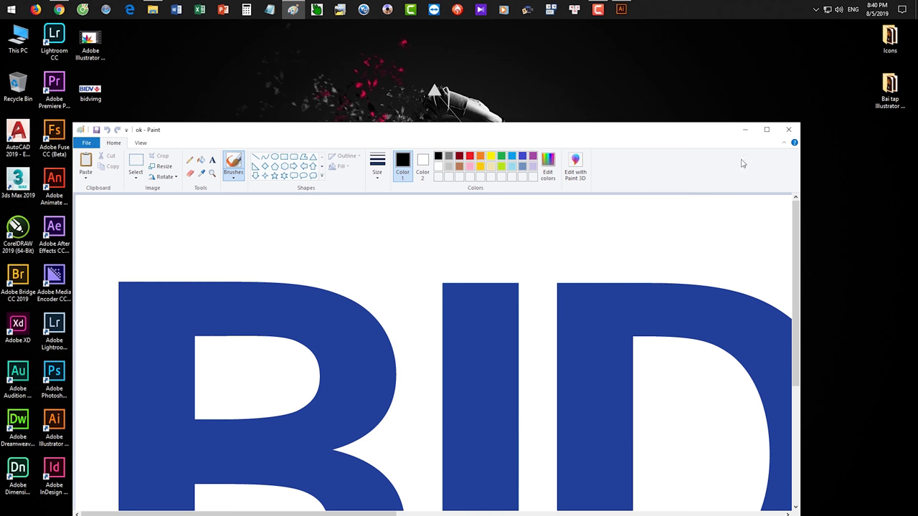
pyautogui.click(788, 131)
# Switch to Illustrator and open ok.png from the Desktop with the whole logo in view
pyautogui.click(621, 8)
pyautogui.hotkey('ctrl', 'o')
pyautogui.scroll(-1, 430, 239)
pyautogui.doubleClick(528, 221)
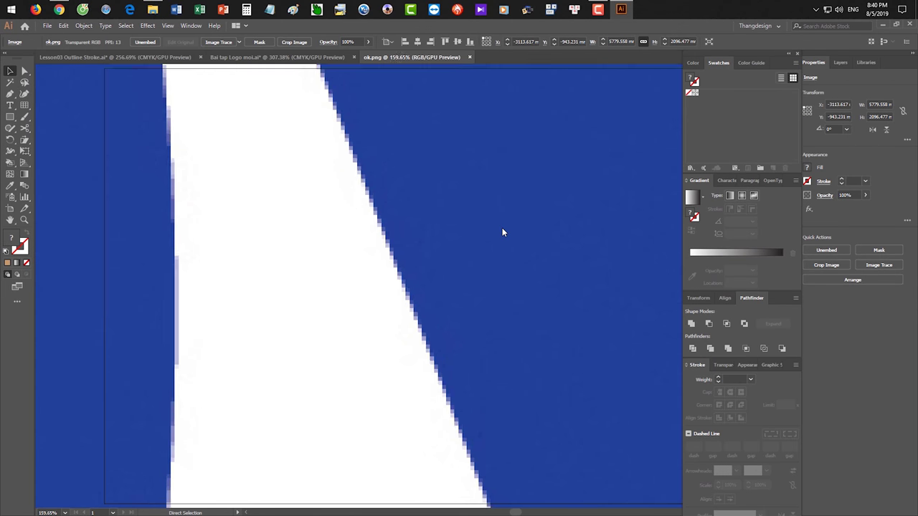
pyautogui.hotkey('ctrl', '-')
pyautogui.hotkey('ctrl', '-')
pyautogui.hotkey('ctrl', '-')
pyautogui.hotkey('ctrl', '-')
pyautogui.hotkey('ctrl', '-')
pyautogui.hotkey('ctrl', '-')
pyautogui.hotkey('ctrl', '-')
pyautogui.hotkey('ctrl', '-')
pyautogui.hotkey('ctrl', '-')
pyautogui.hotkey('ctrl', '-')
pyautogui.hotkey('ctrl', '-')
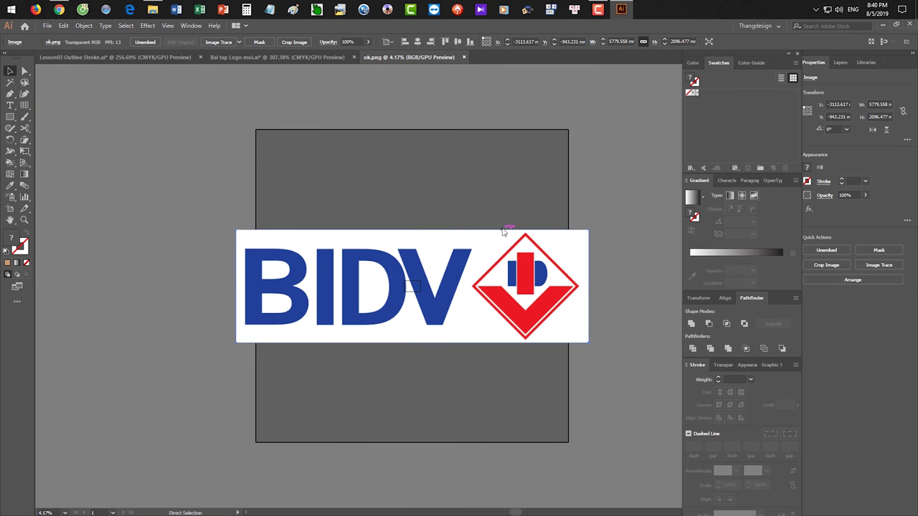
# Scale the logo image down repeatedly to about 4112 by 1321 mm so it fits within the canvas, and deselect it
pyautogui.press('s')
pyautogui.press('Return')
pyautogui.press('Return')
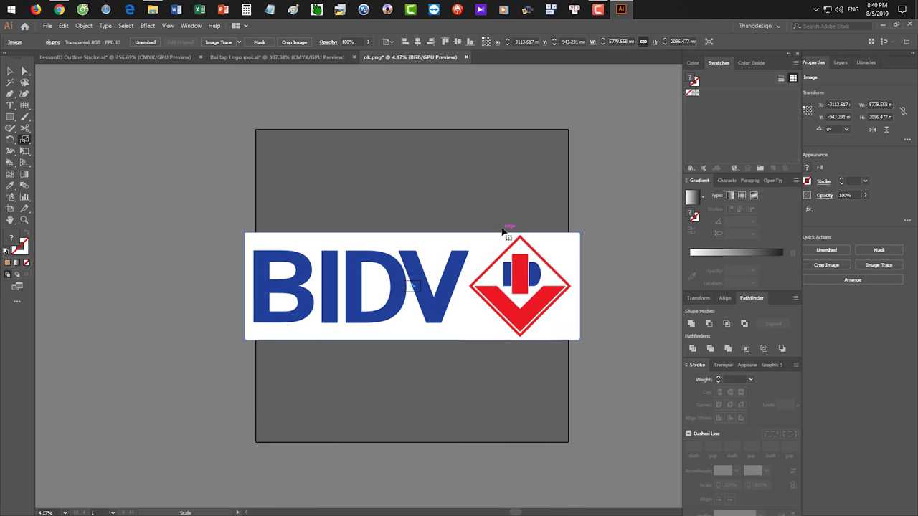
pyautogui.press('Return')
pyautogui.press('Return')
pyautogui.press('Return')
pyautogui.press('Return')
pyautogui.press('Return')
pyautogui.press('Return')
pyautogui.press('Return')
pyautogui.press('Return')
pyautogui.press('Return')
pyautogui.press('Return')
pyautogui.press('Return')
pyautogui.press('Return')
pyautogui.press('Return')
pyautogui.press('Return')
pyautogui.press('Return')
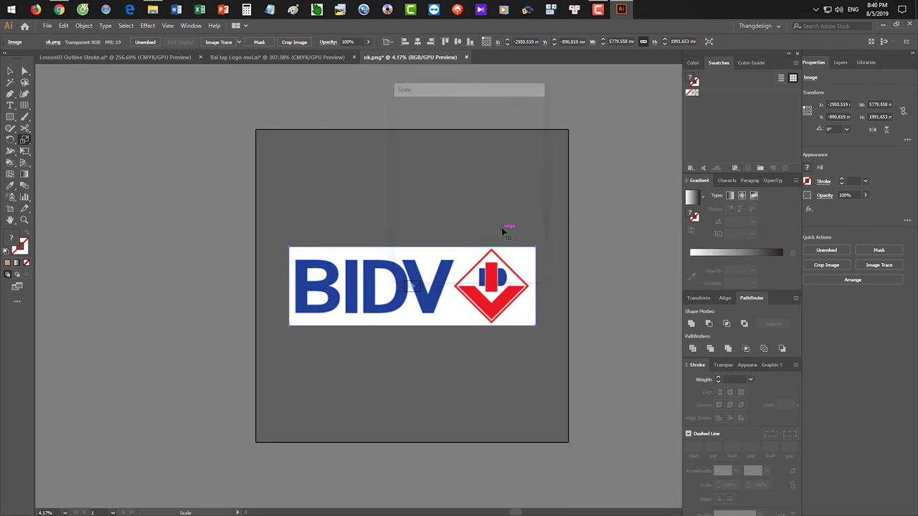
pyautogui.press('Return')
pyautogui.press('Return')
pyautogui.press('BackSpace')
pyautogui.click(516, 267)
pyautogui.click(515, 266)
pyautogui.click(501, 353)
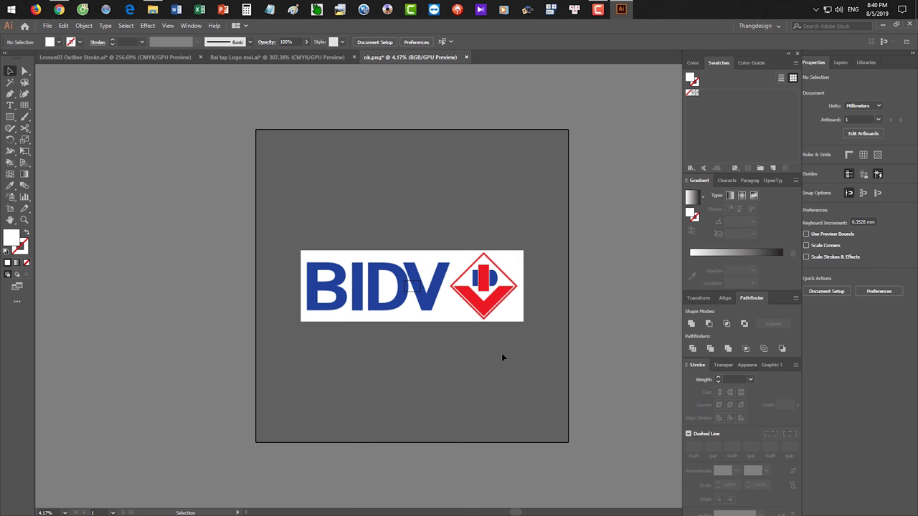
# Create an artboard fitted to the logo image, moved up with its artwork, and delete the small original artboard
pyautogui.hotkey('shift', 'o')
pyautogui.click(521, 266)
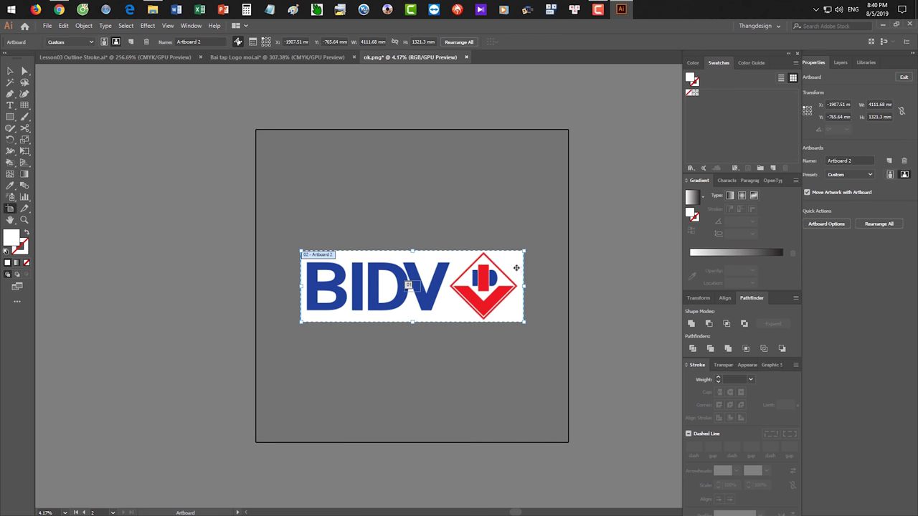
pyautogui.moveTo(411, 285); pyautogui.dragTo(413, 209)
pyautogui.click(414, 284)
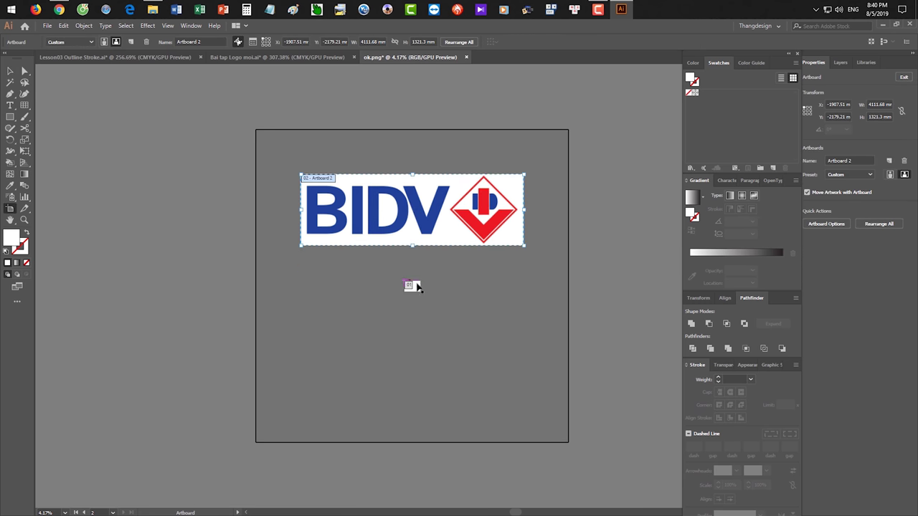
pyautogui.press('Delete')
pyautogui.press('v')
# Examine the shapes of the logo's diamond emblem up close, then the whole BIDV logo
pyautogui.moveTo(412, 222); pyautogui.dragTo(394, 327)
pyautogui.moveTo(334, 276); pyautogui.dragTo(435, 357)
pyautogui.moveTo(496, 293); pyautogui.dragTo(577, 320)
pyautogui.moveTo(577, 320); pyautogui.dragTo(298, 336)
pyautogui.moveTo(319, 312); pyautogui.dragTo(383, 321)
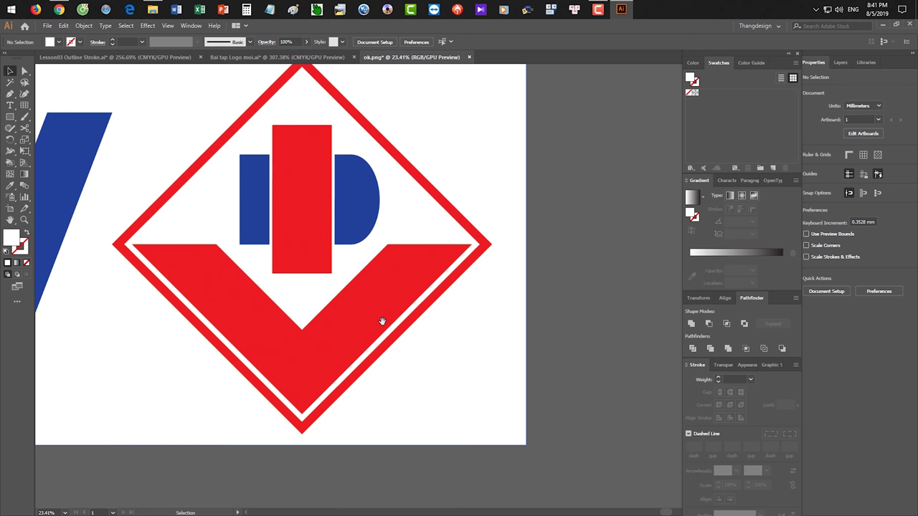
pyautogui.hotkey('ctrl', '-')
pyautogui.hotkey('ctrl', '-')
pyautogui.hotkey('ctrl', '-')
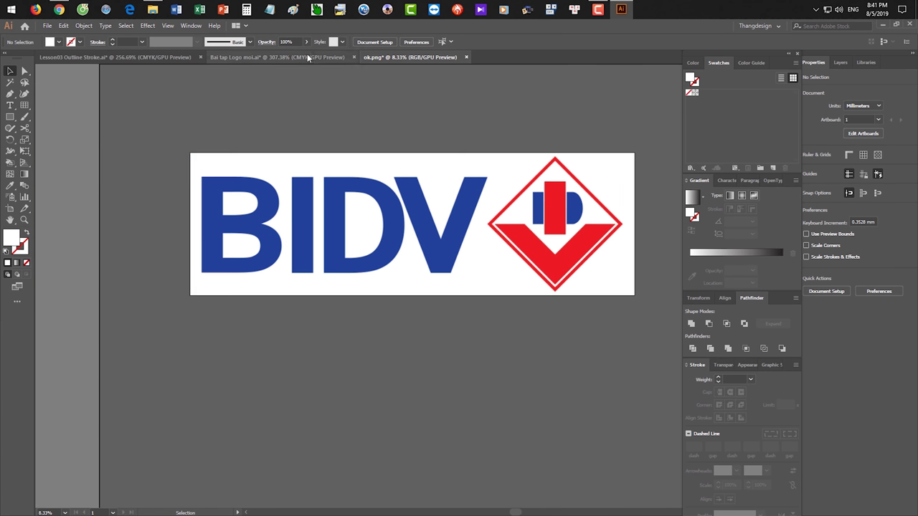
# Review the Lesson03 Outline Stroke drawings and the fan drawing in the Bai tap Logo moi document
pyautogui.click(145, 58)
pyautogui.click(298, 58)
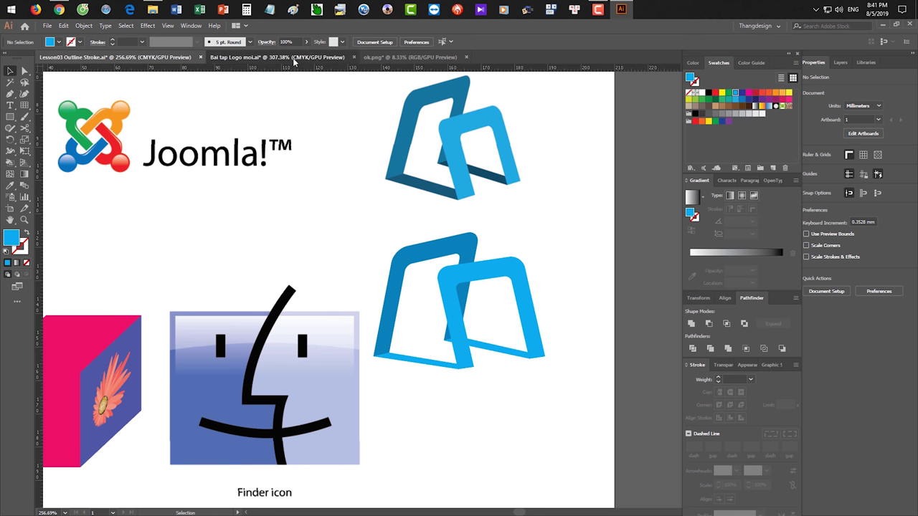
pyautogui.moveTo(533, 255); pyautogui.dragTo(427, 247)
pyautogui.moveTo(447, 252); pyautogui.dragTo(411, 251)
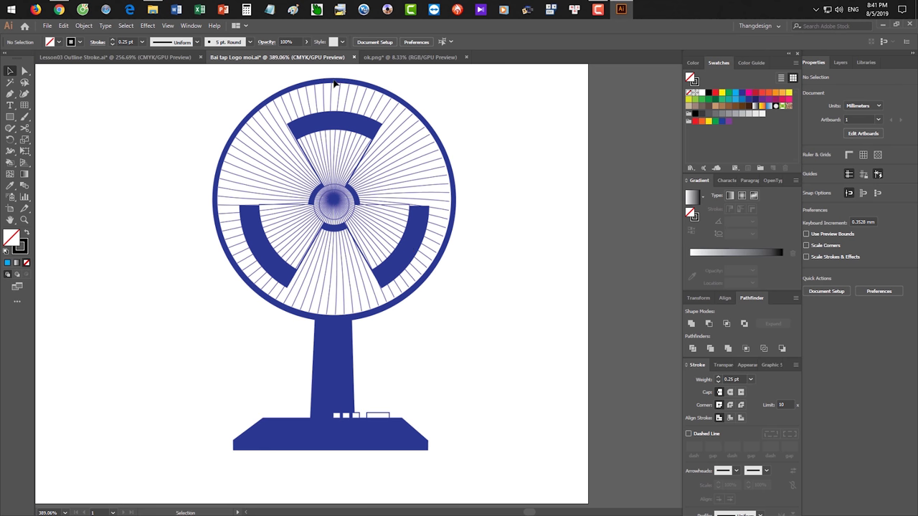
# Return to the ok.png document and inspect the red diamond emblem up close
pyautogui.click(406, 57)
pyautogui.scroll(2, 538, 236)
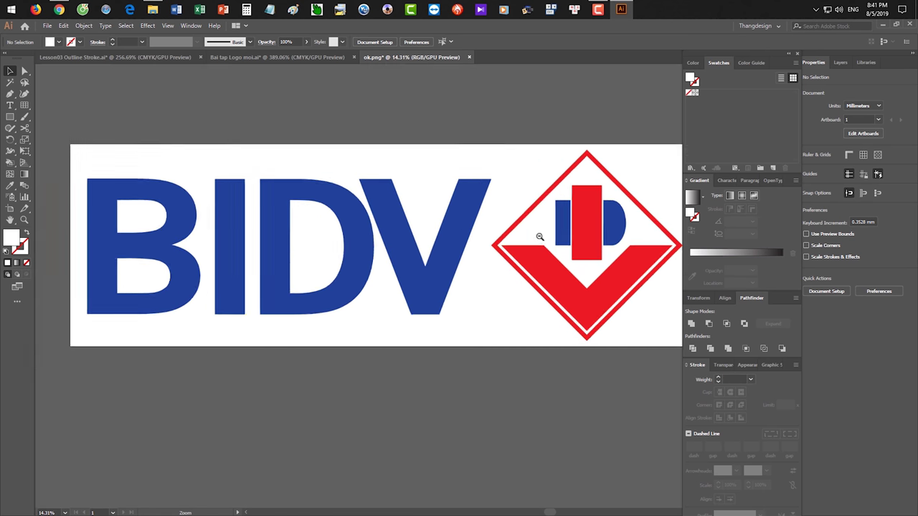
pyautogui.scroll(-3, 560, 228)
pyautogui.scroll(5, 559, 228)
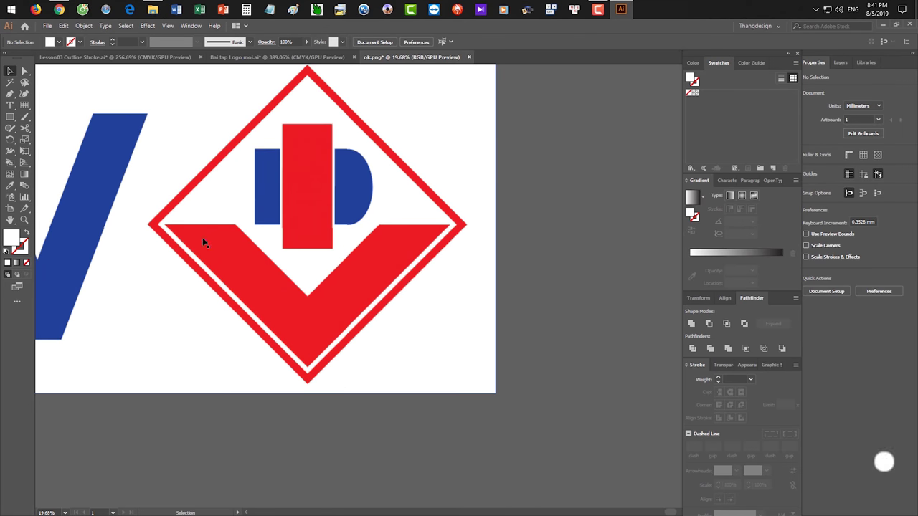
pyautogui.hotkey('ctrl', 'space')
pyautogui.moveTo(368, 214); pyautogui.dragTo(385, 227)
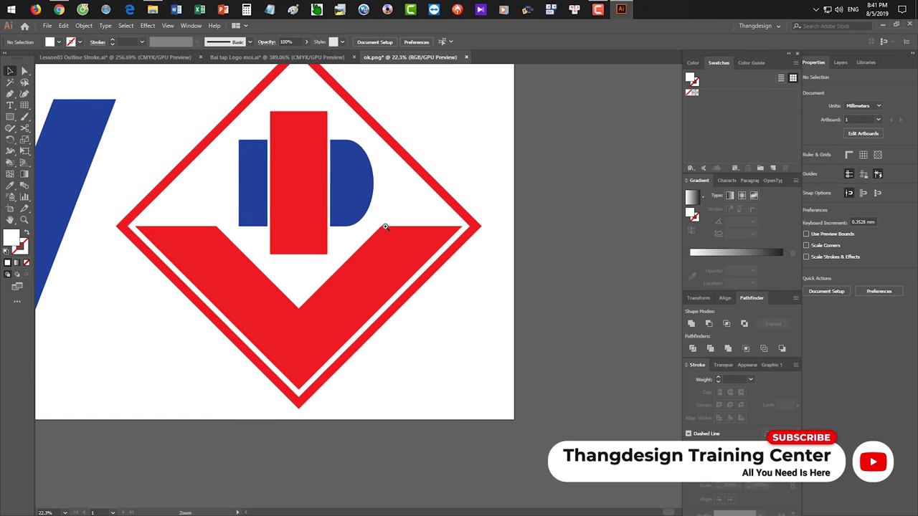
# Examine the whole diamond emblem in the ok.png reference logo
pyautogui.press('space')
pyautogui.moveTo(329, 166); pyautogui.dragTo(344, 189)
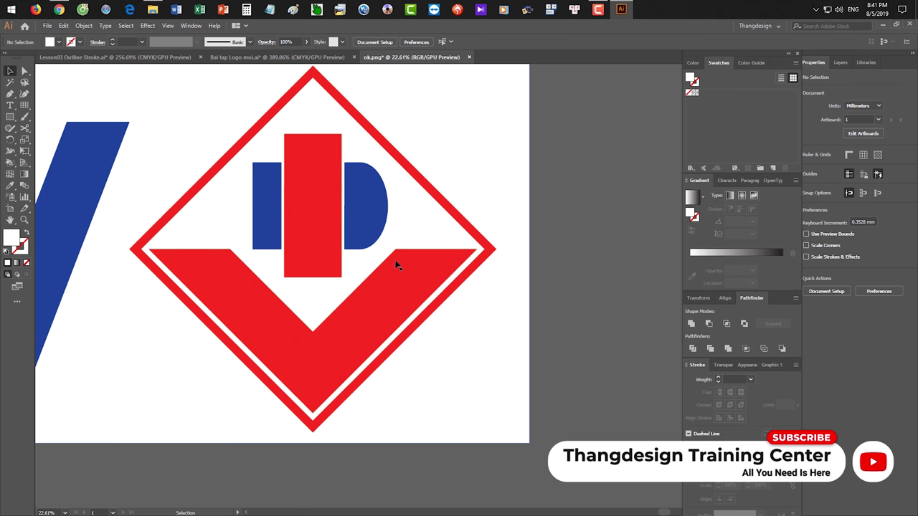
pyautogui.hotkey('ctrl', 'space')
pyautogui.moveTo(402, 208); pyautogui.dragTo(395, 235)
pyautogui.press('space')
pyautogui.hotkey('ctrl', 'space')
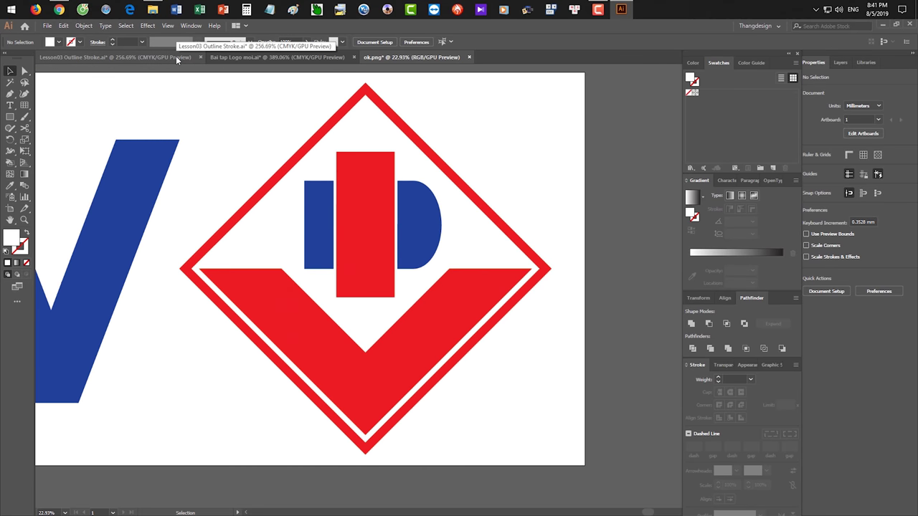
# Switch to the Bai tap Logo moi document and draw a circle about 49.87 mm in diameter beside the fan
pyautogui.click(176, 56)
pyautogui.hotkey('ctrl', 'Tab')
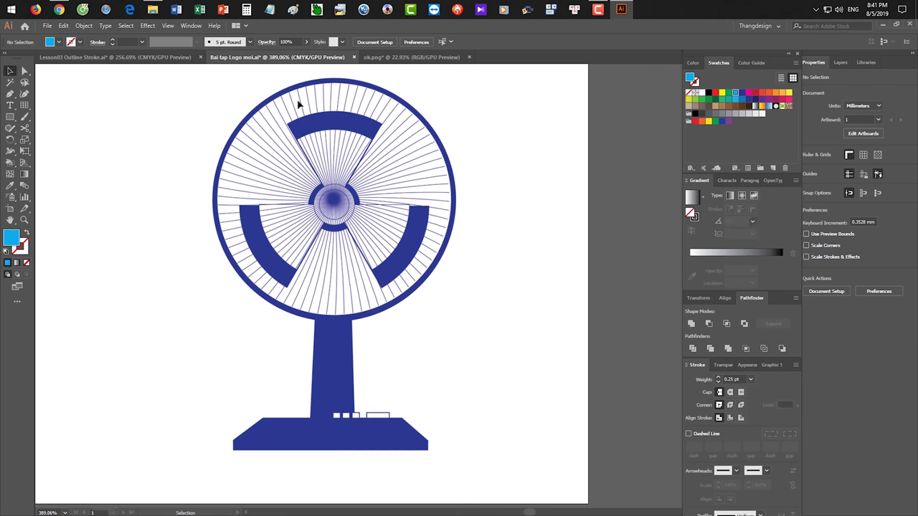
pyautogui.scroll(2, 412, 277)
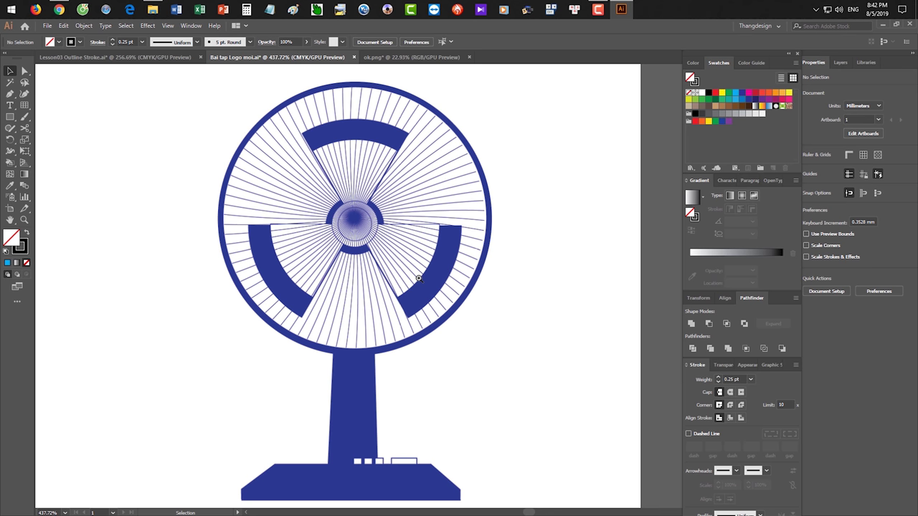
pyautogui.moveTo(337, 249); pyautogui.dragTo(355, 251)
pyautogui.moveTo(355, 251); pyautogui.dragTo(402, 240)
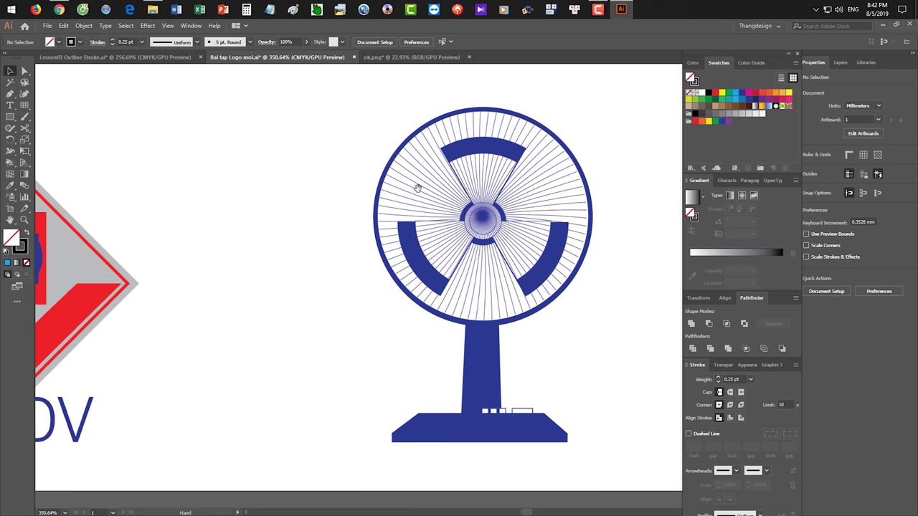
pyautogui.click(10, 117)
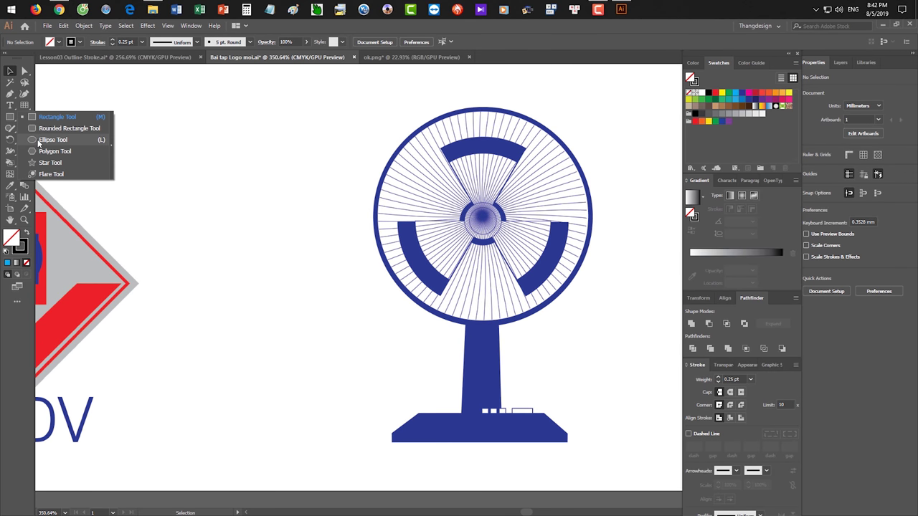
pyautogui.click(53, 140)
pyautogui.moveTo(150, 144); pyautogui.dragTo(320, 332)
# Give the circle a dark blue 3 pt stroke aligned to the outside
pyautogui.click(742, 92)
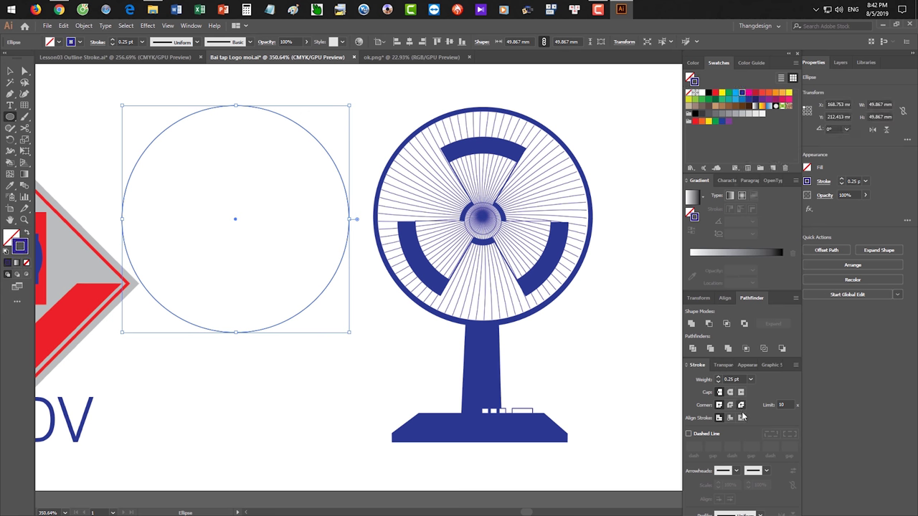
pyautogui.click(741, 417)
pyautogui.click(742, 378)
pyautogui.scroll(1, 742, 378)
pyautogui.scroll(5, 742, 378)
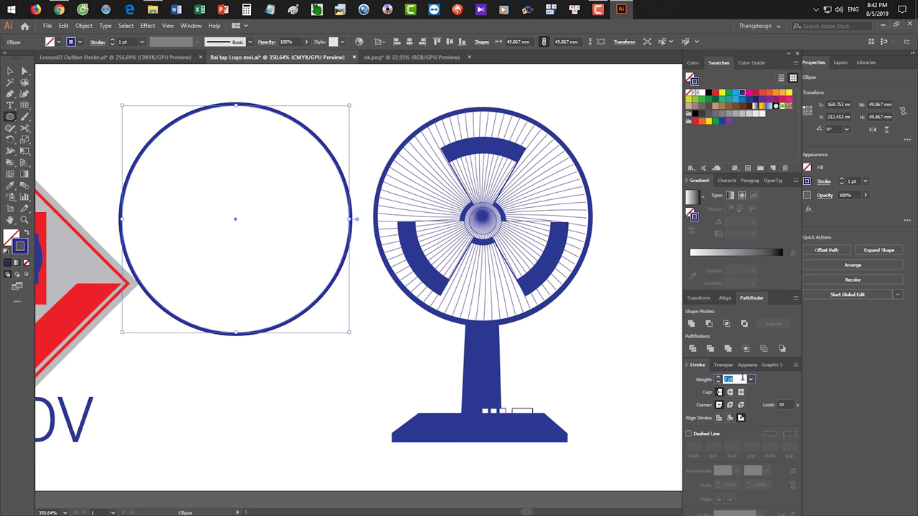
pyautogui.scroll(-1, 743, 379)
pyautogui.write('v')
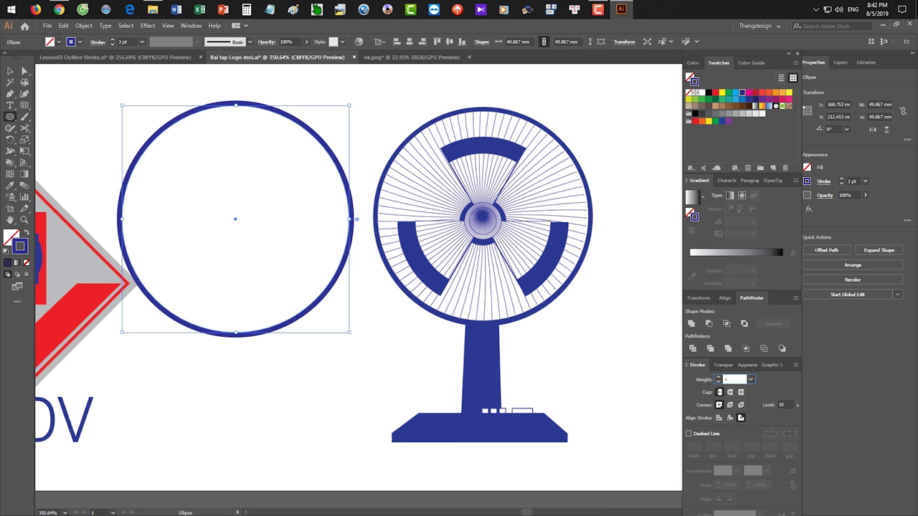
pyautogui.click(385, 385)
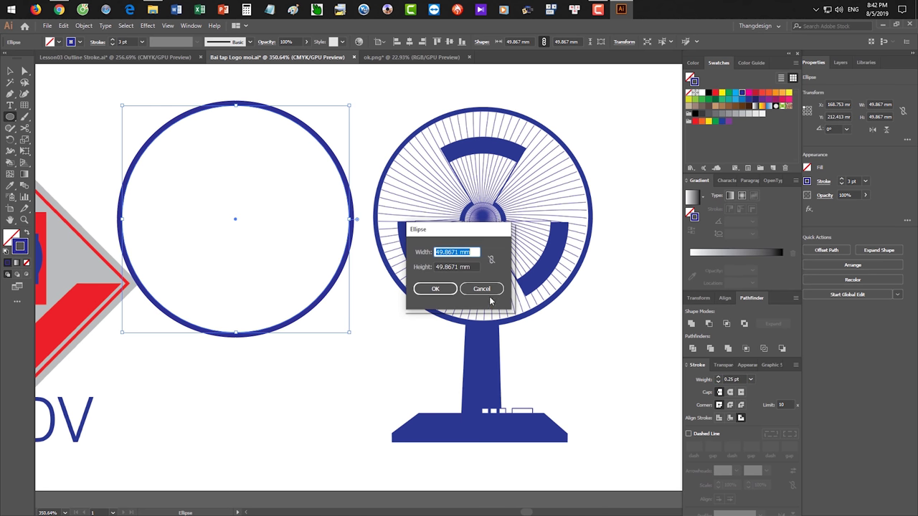
pyautogui.click(482, 289)
pyautogui.hotkey('ctrl', 'z')
pyautogui.press('v')
pyautogui.click(391, 343)
# Draw a vertical line about 24.93 mm long from the circle's centre to its upper edge, with a 0.25 pt stroke
pyautogui.press('z')
pyautogui.moveTo(481, 293); pyautogui.dragTo(522, 350)
pyautogui.press('space')
pyautogui.moveTo(376, 285); pyautogui.dragTo(478, 324)
pyautogui.moveTo(511, 248); pyautogui.dragTo(454, 234)
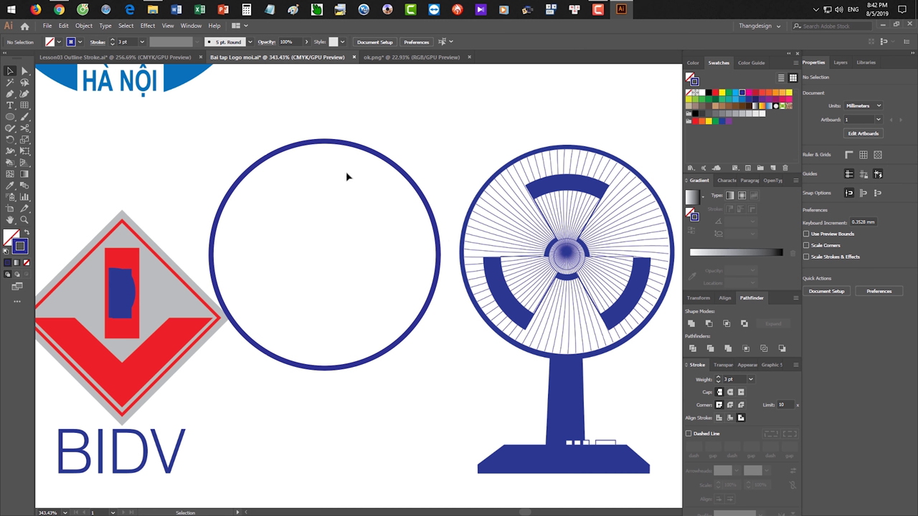
pyautogui.moveTo(25, 118); pyautogui.dragTo(57, 103)
pyautogui.moveTo(325, 254); pyautogui.dragTo(325, 142)
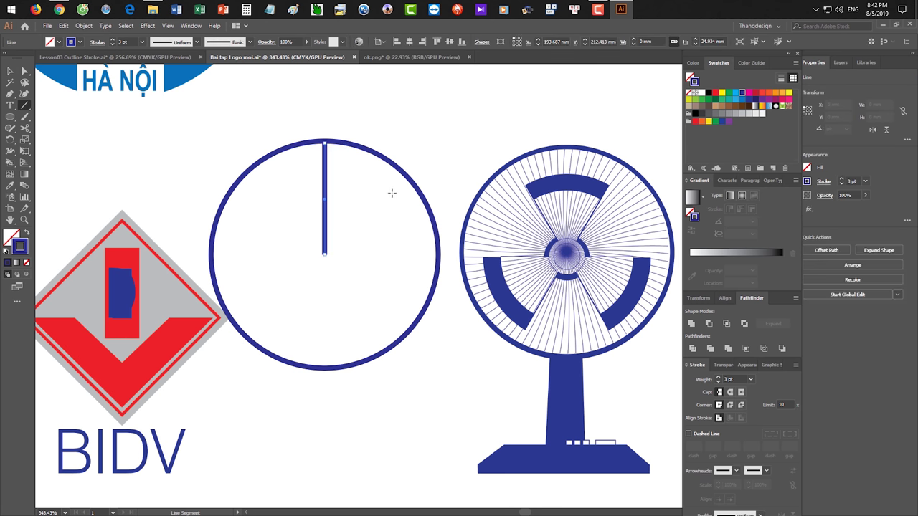
pyautogui.click(750, 379)
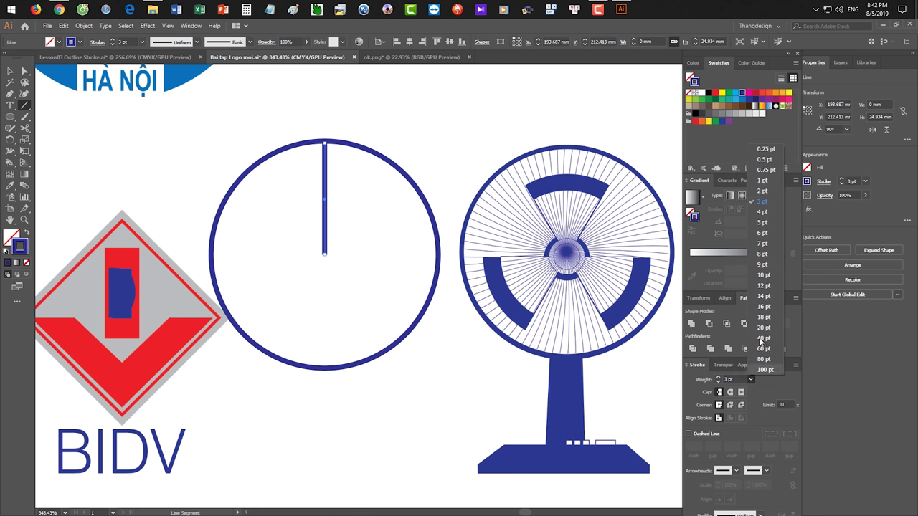
pyautogui.click(767, 149)
# Rotate a copy of the line by 3° about the circle's centre and repeat it until the copies fill the full circle
pyautogui.press('r')
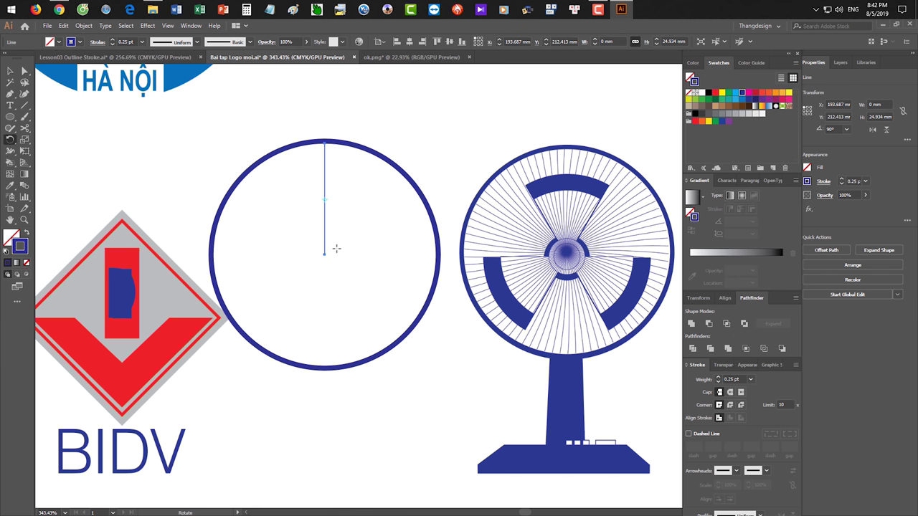
pyautogui.keyDown('alt'); pyautogui.click(324, 254); pyautogui.keyUp('alt')
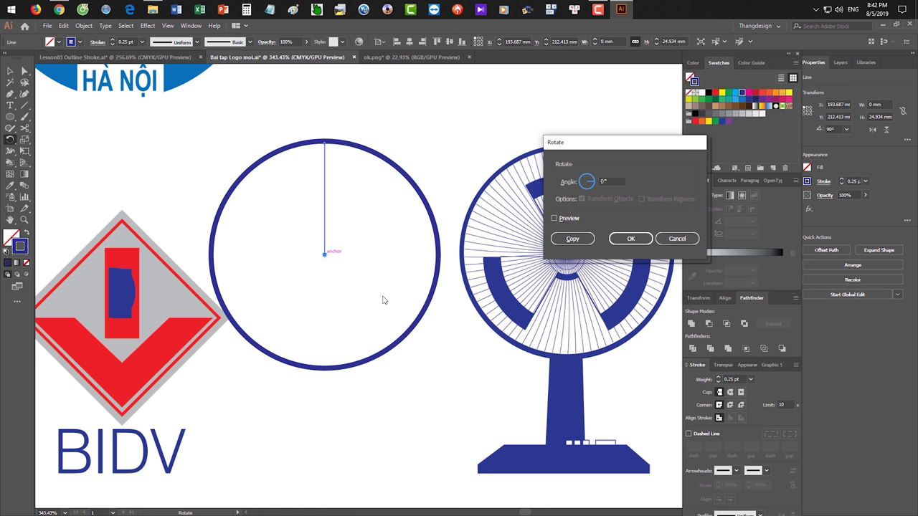
pyautogui.moveTo(614, 181); pyautogui.dragTo(583, 184)
pyautogui.write('3')
pyautogui.click(572, 238)
pyautogui.hotkey('ctrl', 'd')
pyautogui.hotkey('ctrl', 'd')
pyautogui.hotkey('ctrl', 'd')
pyautogui.hotkey('ctrl', 'd')
pyautogui.hotkey('ctrl', 'd')
pyautogui.hotkey('ctrl', 'd')
pyautogui.hotkey('ctrl', 'd')
pyautogui.hotkey('ctrl', 'd')
pyautogui.hotkey('ctrl', 'd')
pyautogui.hotkey('ctrl', 'd')
pyautogui.hotkey('ctrl', 'd')
pyautogui.hotkey('ctrl', 'd')
pyautogui.hotkey('ctrl', 'd')
pyautogui.hotkey('ctrl', 'd')
pyautogui.hotkey('ctrl', 'd')
pyautogui.hotkey('ctrl', 'd')
pyautogui.hotkey('ctrl', 'd')
pyautogui.hotkey('ctrl', 'd')
pyautogui.hotkey('ctrl', 'd')
pyautogui.hotkey('ctrl', 'd')
pyautogui.hotkey('ctrl', 'd')
pyautogui.hotkey('ctrl', 'd')
pyautogui.hotkey('ctrl', 'd')
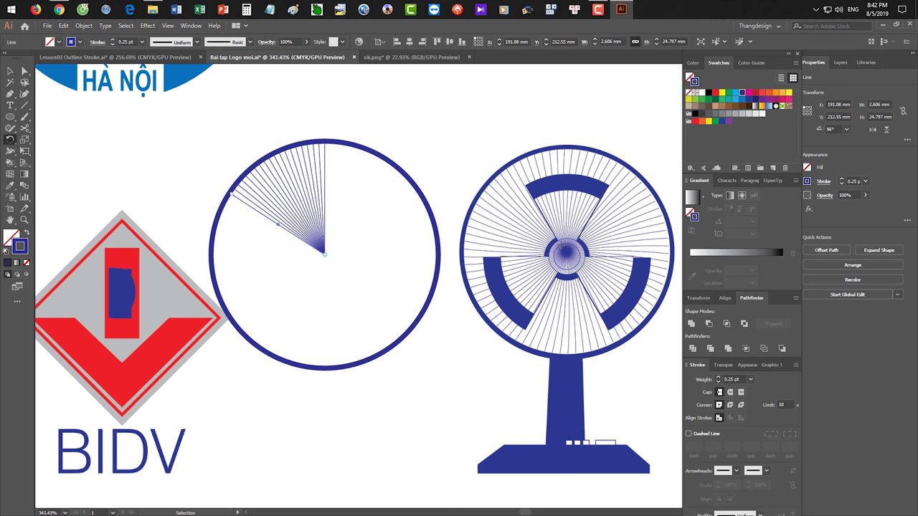
pyautogui.hotkey('ctrl', 'd')
pyautogui.hotkey('ctrl', 'd')
pyautogui.hotkey('ctrl', 'd')
pyautogui.hotkey('ctrl', 'd')
pyautogui.hotkey('ctrl', 'd')
pyautogui.hotkey('ctrl', 'd')
pyautogui.hotkey('ctrl', 'd')
pyautogui.hotkey('ctrl', 'd')
pyautogui.hotkey('ctrl', 'd')
pyautogui.hotkey('ctrl', 'd')
pyautogui.hotkey('ctrl', 'd')
pyautogui.hotkey('ctrl', 'd')
pyautogui.hotkey('ctrl', 'd')
pyautogui.hotkey('ctrl', 'd')
pyautogui.hotkey('ctrl', 'd')
pyautogui.hotkey('ctrl', 'd')
pyautogui.hotkey('ctrl', 'd')
pyautogui.hotkey('ctrl', 'd')
pyautogui.hotkey('ctrl', 'd')
pyautogui.hotkey('ctrl', 'd')
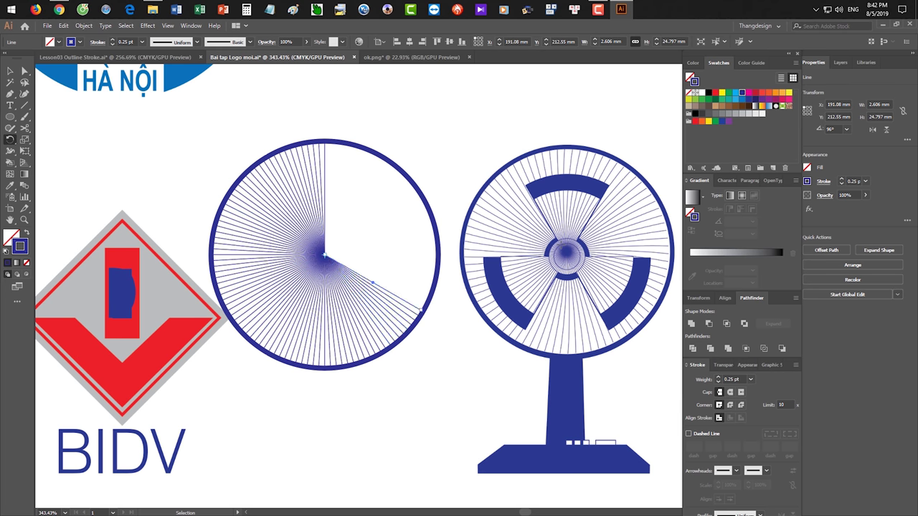
pyautogui.hotkey('ctrl', 'd')
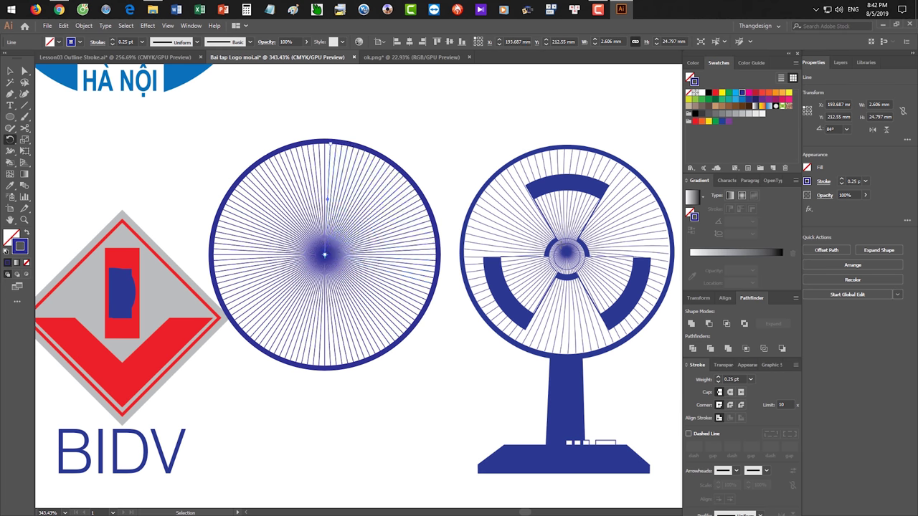
# Delete all the radial lines inside the circle, keeping the outer ring
pyautogui.press('v')
pyautogui.click(428, 177)
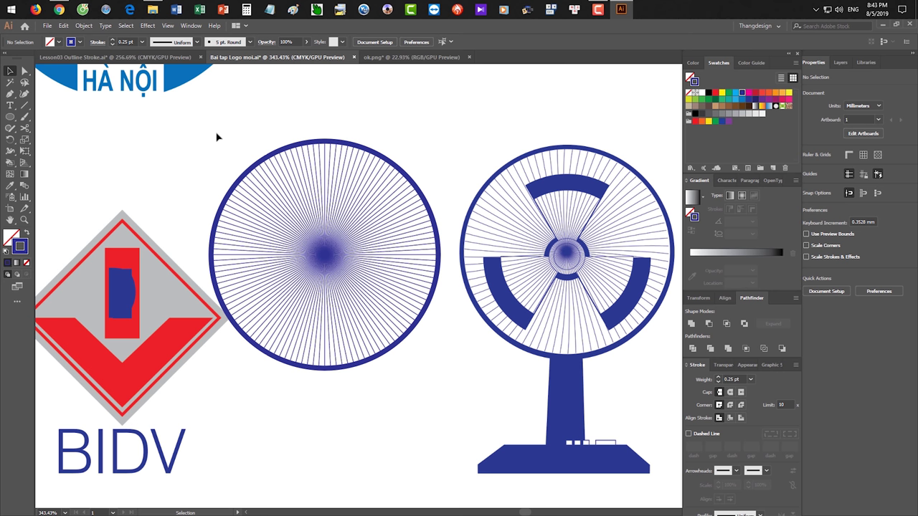
pyautogui.moveTo(231, 134); pyautogui.dragTo(455, 365)
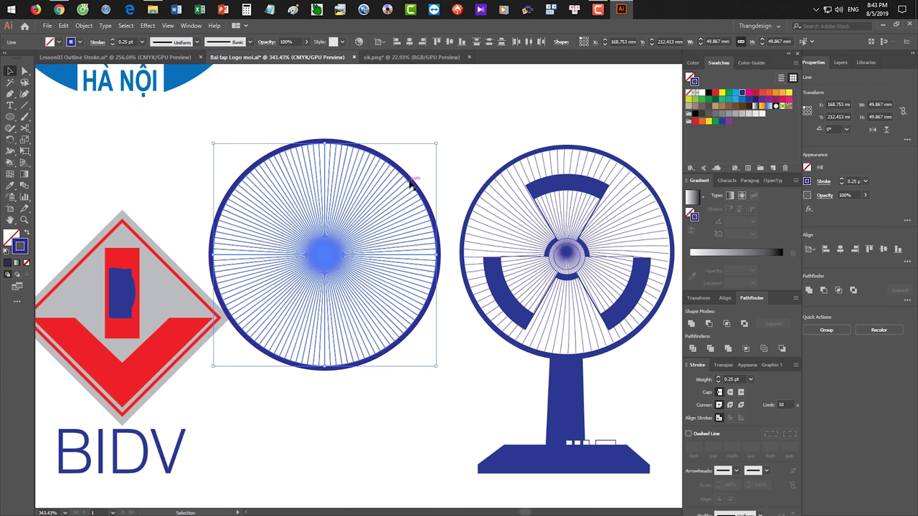
pyautogui.press('Delete')
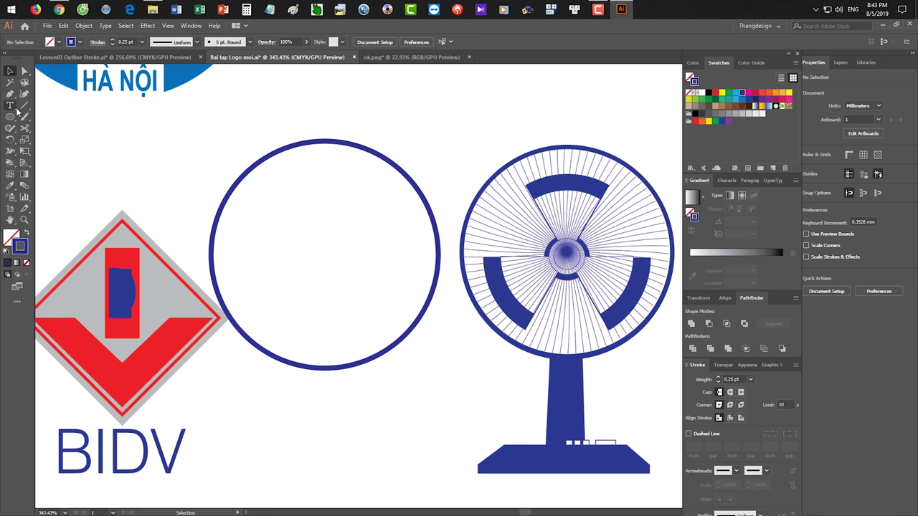
# Draw a polar grid about 49.87 mm wide from the circle's centre, with no concentric dividers and dense radial spokes filling the ring
pyautogui.moveTo(24, 105); pyautogui.dragTo(73, 152)
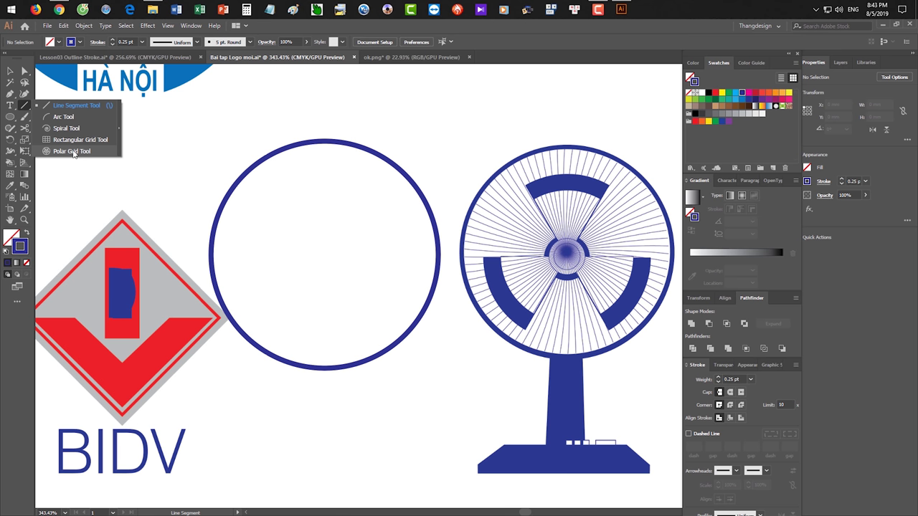
pyautogui.moveTo(73, 152); pyautogui.dragTo(73, 152)
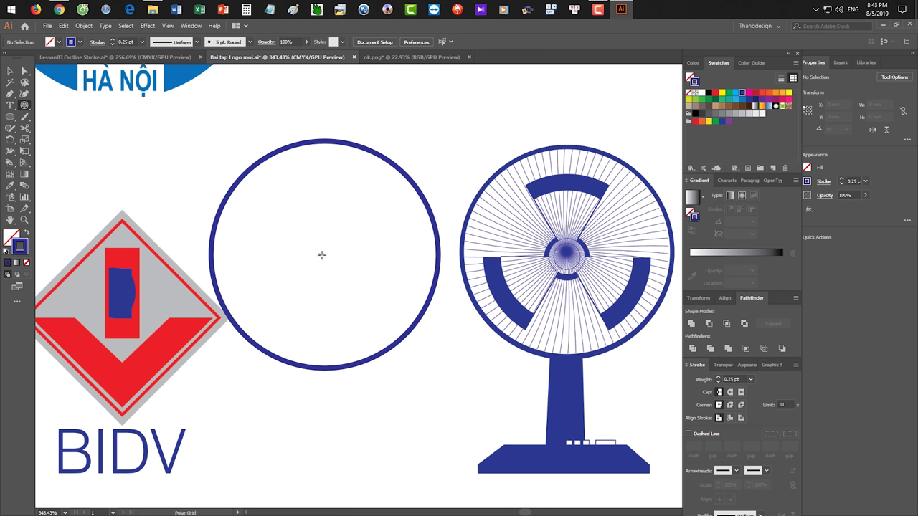
pyautogui.moveTo(324, 253); pyautogui.dragTo(435, 169)
pyautogui.press('Down')
pyautogui.press('Down')
pyautogui.press('Down')
pyautogui.press('Down')
pyautogui.press('Down')
pyautogui.hotkey('alt', 'shift')
pyautogui.press('Up')
pyautogui.press('Up')
pyautogui.press('Up')
pyautogui.press('Up')
pyautogui.press('Up')
pyautogui.press('Up')
pyautogui.press('Up')
pyautogui.press('Up')
pyautogui.press('Up')
pyautogui.press('Up')
pyautogui.press('Up')
pyautogui.press('Up')
pyautogui.press('Up')
pyautogui.press('Up')
pyautogui.press('Down')
pyautogui.press('Down')
pyautogui.press('Down')
pyautogui.press('Down')
pyautogui.press('Down')
pyautogui.press('Down')
pyautogui.press('Down')
pyautogui.press('Down')
pyautogui.press('Down')
pyautogui.press('Down')
pyautogui.press('Down')
pyautogui.press('Down')
pyautogui.press('Down')
pyautogui.press('Down')
pyautogui.press('Right')
pyautogui.press('Right')
pyautogui.press('Right')
pyautogui.press('Right')
pyautogui.press('Right')
pyautogui.press('Right')
pyautogui.press('Right')
pyautogui.press('Right')
pyautogui.press('Right')
pyautogui.press('Right')
pyautogui.press('Right')
pyautogui.press('Right')
pyautogui.press('Right')
pyautogui.press('Right')
pyautogui.press('Right')
pyautogui.press('Right')
pyautogui.press('Right')
pyautogui.press('Right')
pyautogui.press('Right')
pyautogui.press('Right')
pyautogui.press('Right')
pyautogui.press('Right')
pyautogui.press('Right')
pyautogui.press('Right')
pyautogui.press('Right')
pyautogui.press('Right')
pyautogui.press('Right')
pyautogui.press('Right')
pyautogui.press('Right')
pyautogui.press('Right')
pyautogui.press('Right')
pyautogui.hotkey('shift', 'alt')
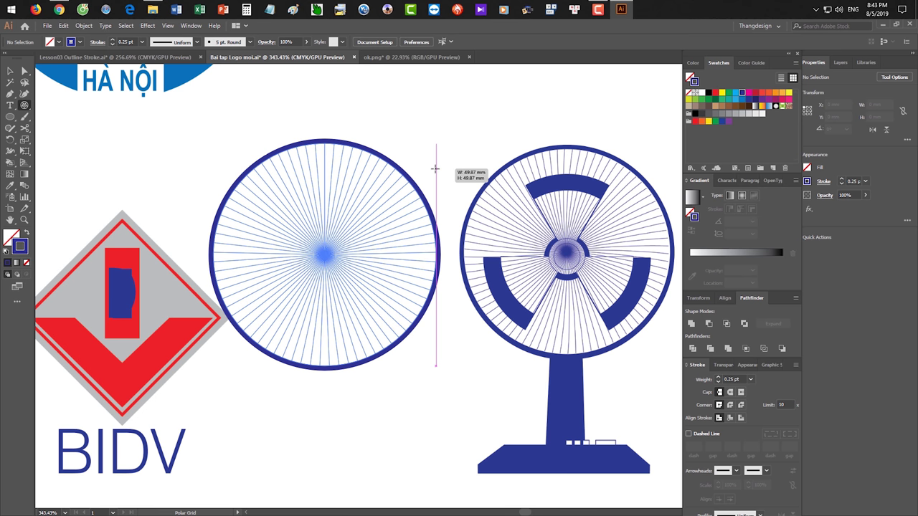
pyautogui.moveTo(434, 169); pyautogui.dragTo(434, 169)
pyautogui.hotkey('shift', 'alt')
pyautogui.press('v')
pyautogui.click(406, 421)
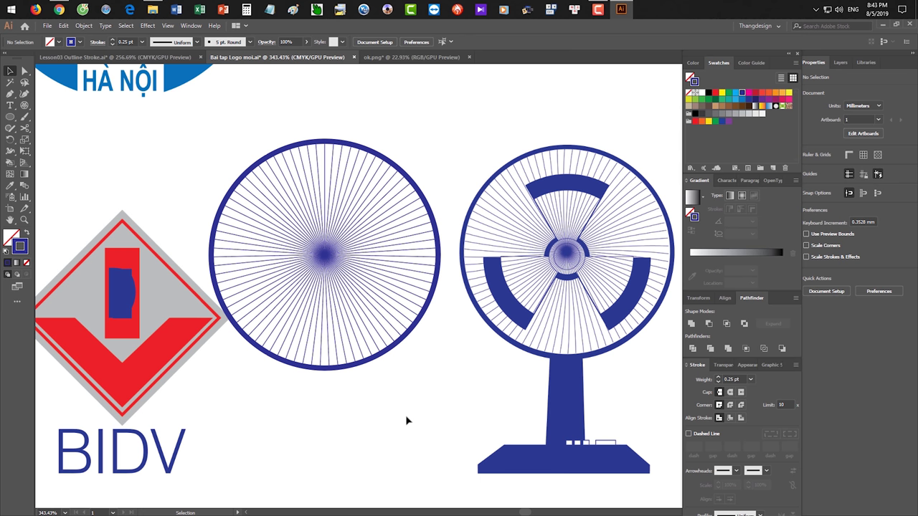
# Try moving the spoke grid out of the ring, and undo the move
pyautogui.scroll(2, 423, 400)
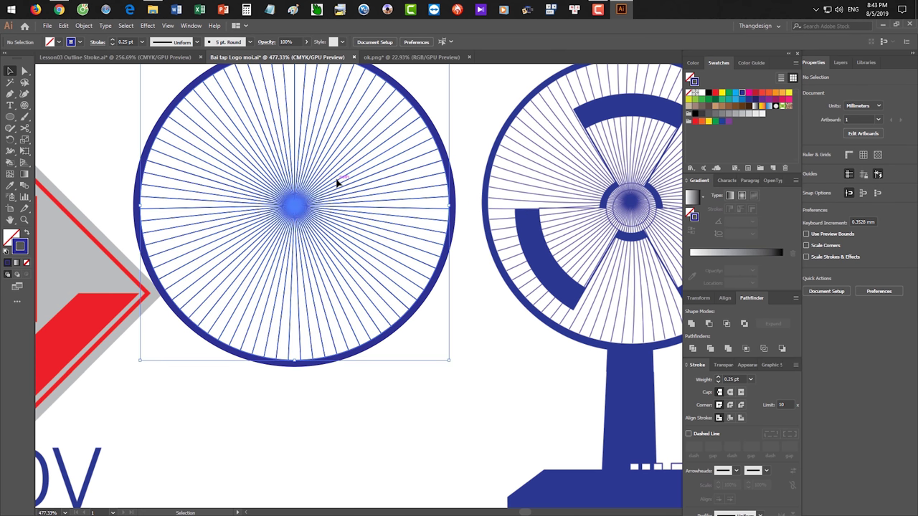
pyautogui.click(337, 183)
pyautogui.scroll(1, 402, 218)
pyautogui.moveTo(379, 250); pyautogui.dragTo(336, 203)
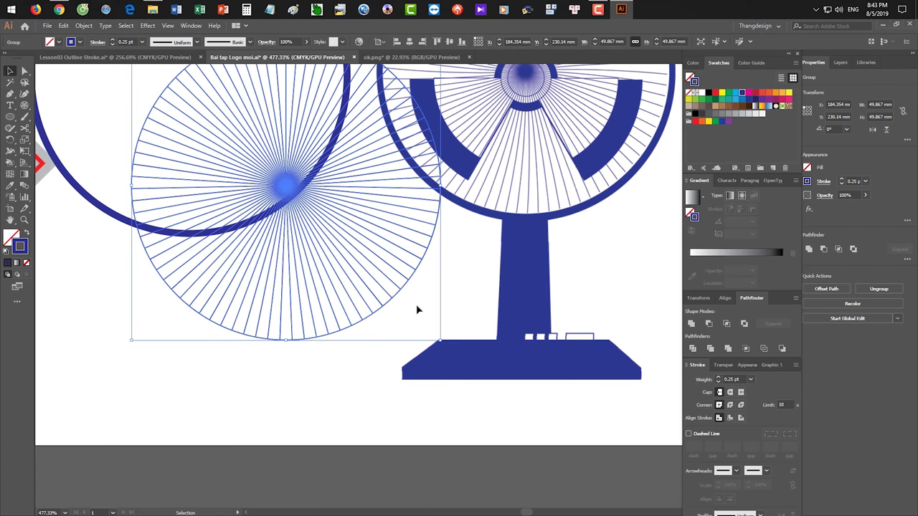
pyautogui.hotkey('ctrl', 'z')
pyautogui.click(322, 285)
pyautogui.moveTo(322, 286); pyautogui.dragTo(411, 354)
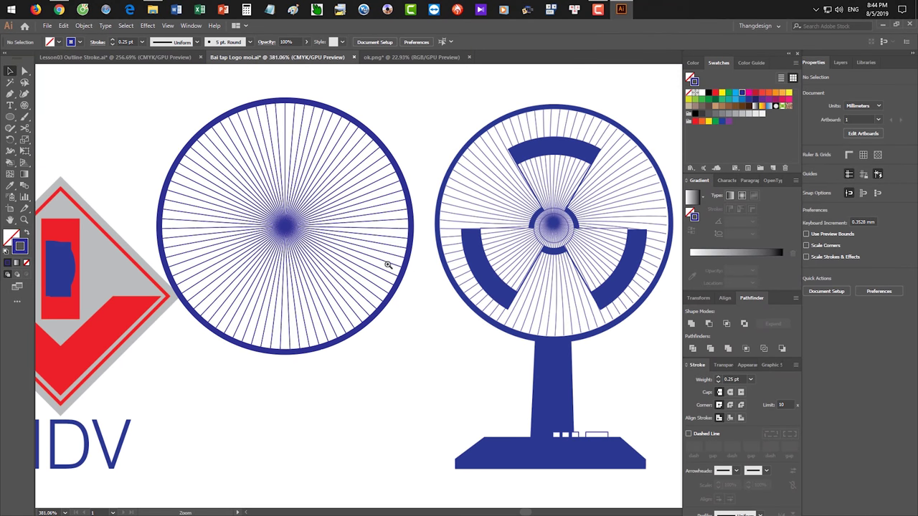
# Draw a hub circle about 9.85 mm wide at the grille's centre and give it a solid dark blue fill without stroke
pyautogui.scroll(2, 368, 255)
pyautogui.moveTo(345, 308); pyautogui.dragTo(369, 341)
pyautogui.click(10, 117)
pyautogui.moveTo(272, 247)
pyautogui.mouseDown()
pyautogui.moveTo(310, 225)
pyautogui.moveTo(270, 229)
pyautogui.moveTo(246, 218)
pyautogui.mouseUp()
pyautogui.hotkey('shift', 'x')
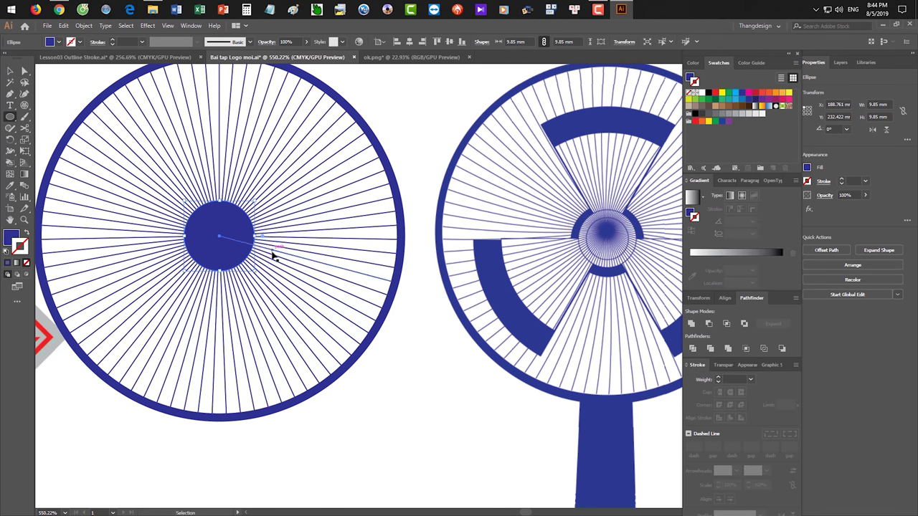
pyautogui.press('v')
pyautogui.click(506, 300)
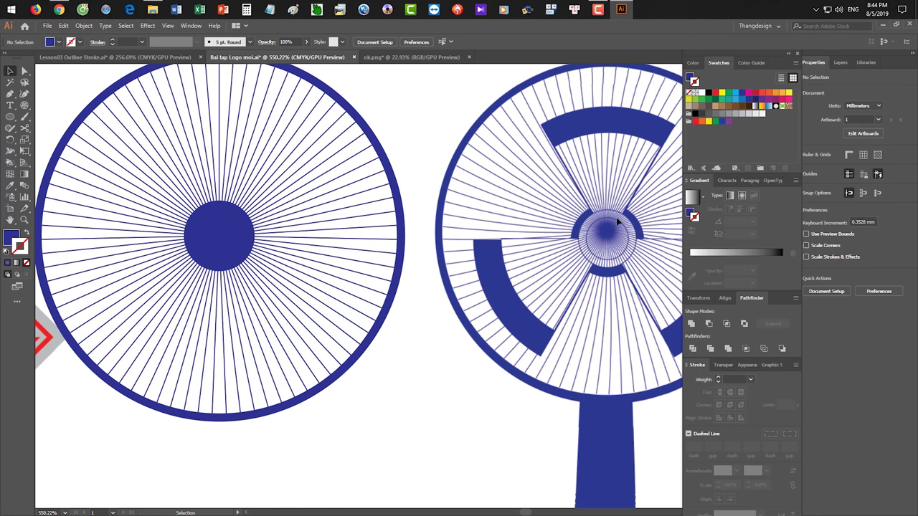
# Make a concentric hub copy about 7.8 mm wide, with a white fill and a 0.25 pt dark blue stroke
pyautogui.click(239, 236)
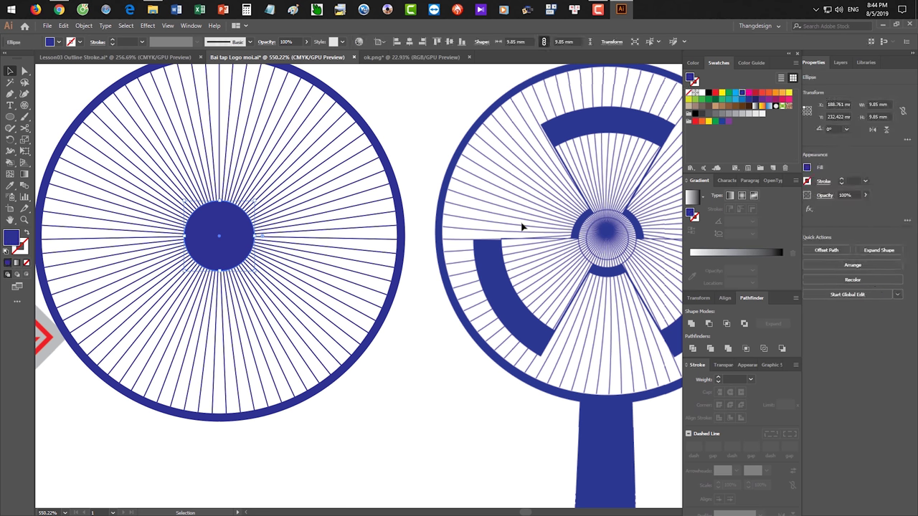
pyautogui.click(695, 106)
pyautogui.press('x')
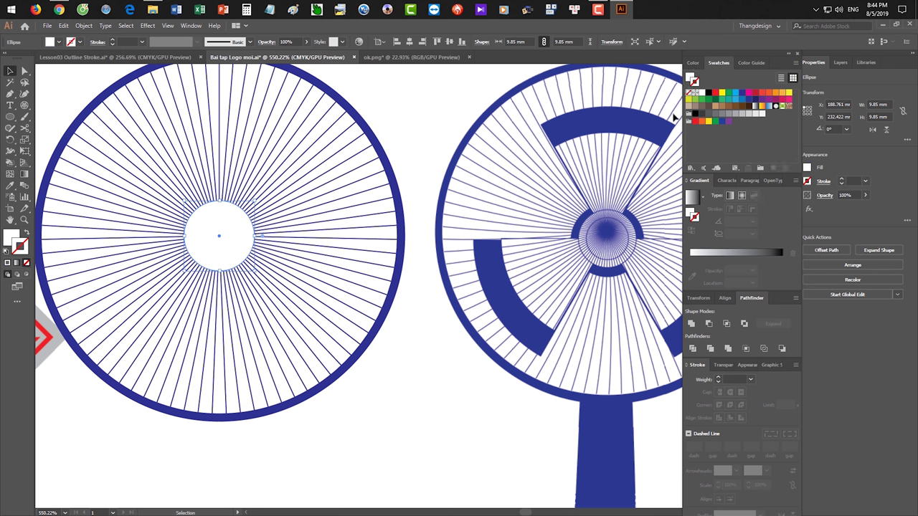
pyautogui.click(743, 92)
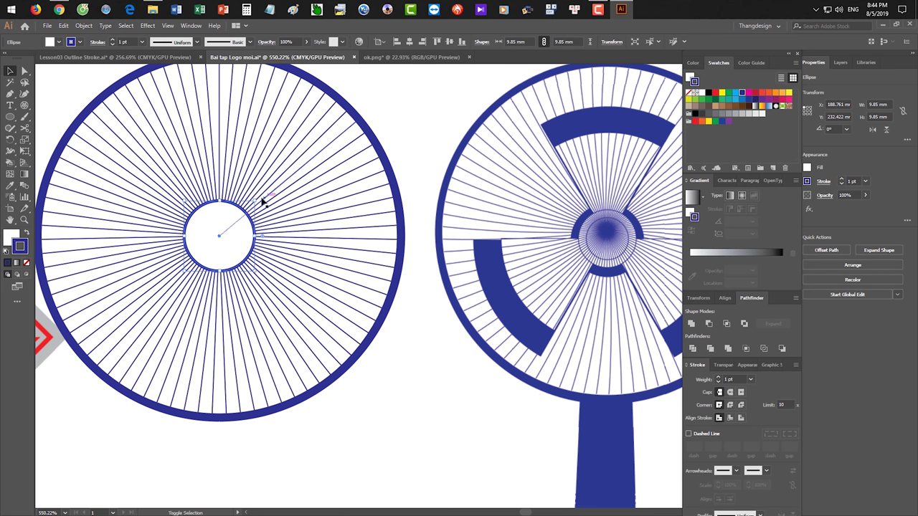
pyautogui.click(750, 380)
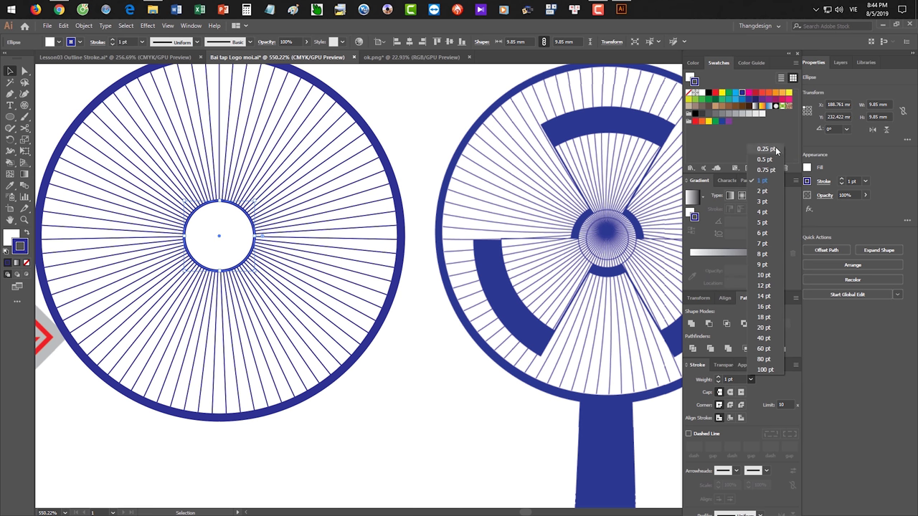
pyautogui.click(775, 150)
pyautogui.moveTo(252, 202); pyautogui.dragTo(247, 206)
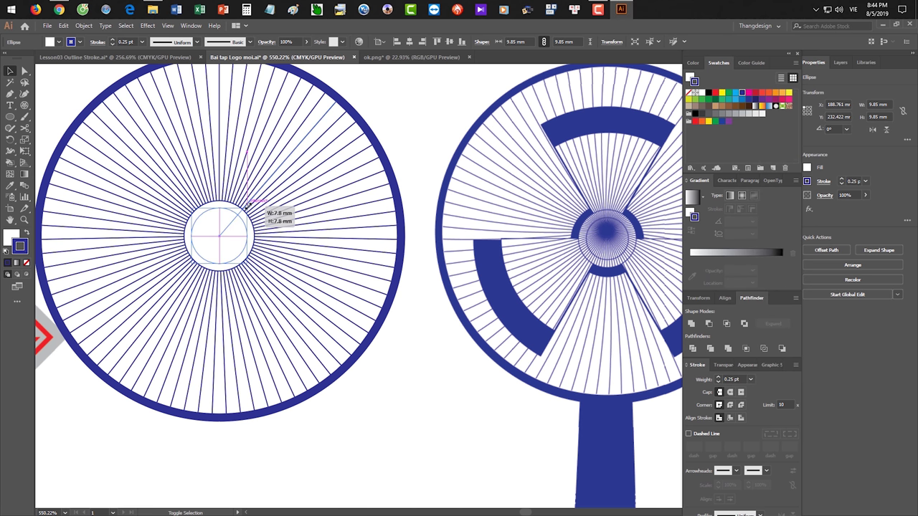
pyautogui.moveTo(247, 206); pyautogui.dragTo(247, 207)
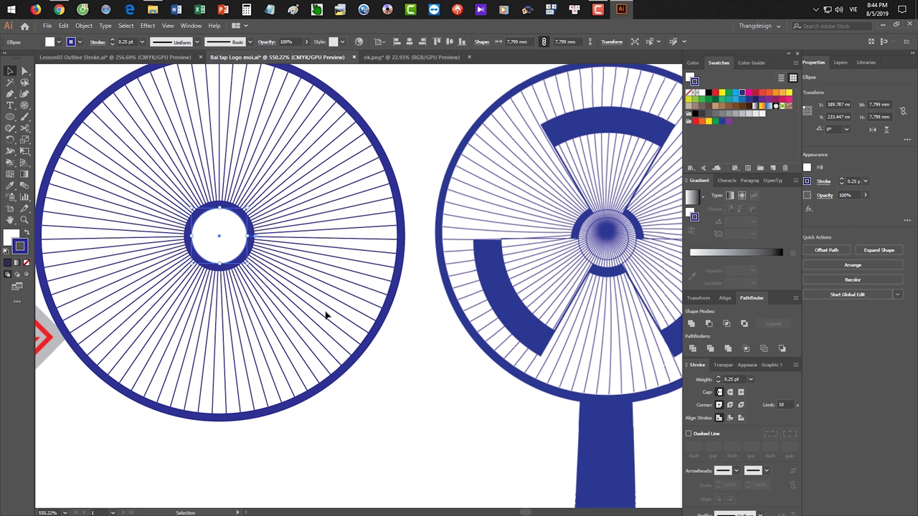
# Paste a copy of the white hub circle in front and shrink it about its centre to form a smaller inner ring
pyautogui.hotkey('ctrl', 'c')
pyautogui.hotkey('ctrl', 'f')
pyautogui.moveTo(247, 206); pyautogui.dragTo(244, 207)
pyautogui.moveTo(241, 213); pyautogui.dragTo(242, 214)
pyautogui.click(393, 378)
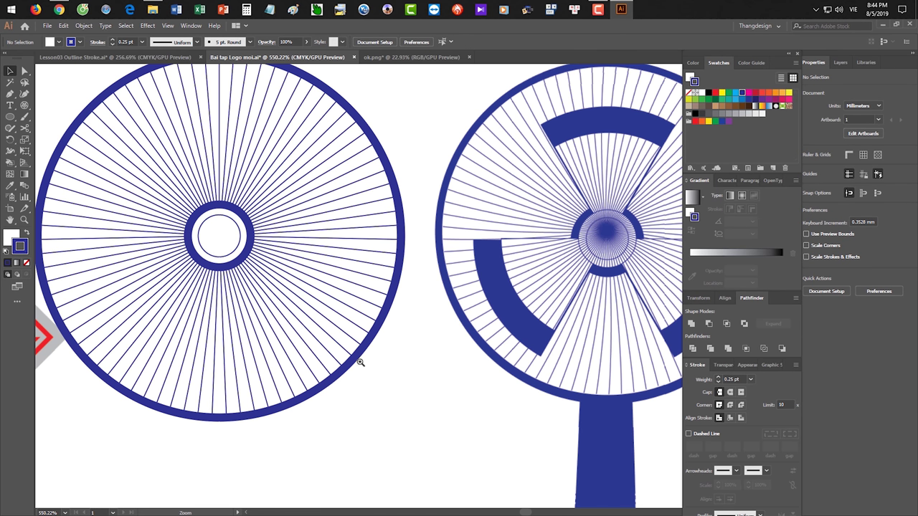
pyautogui.scroll(-2, 355, 358)
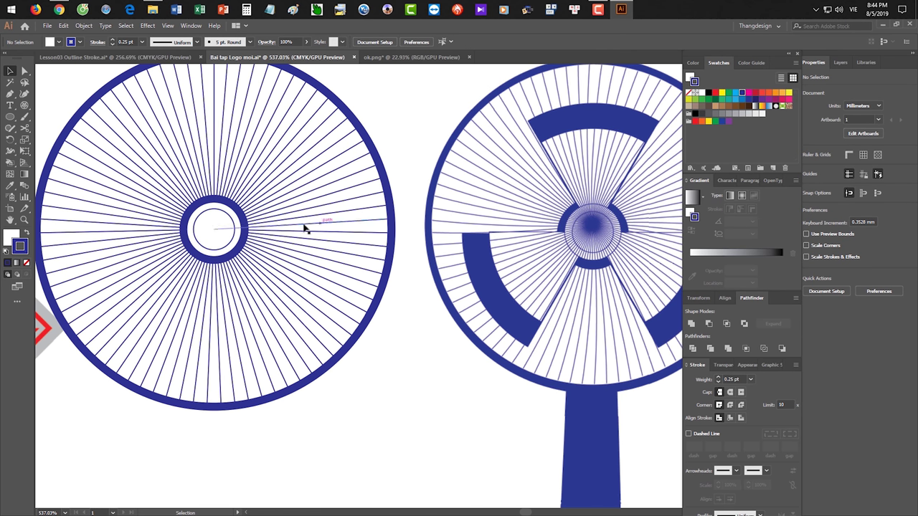
pyautogui.click(244, 223)
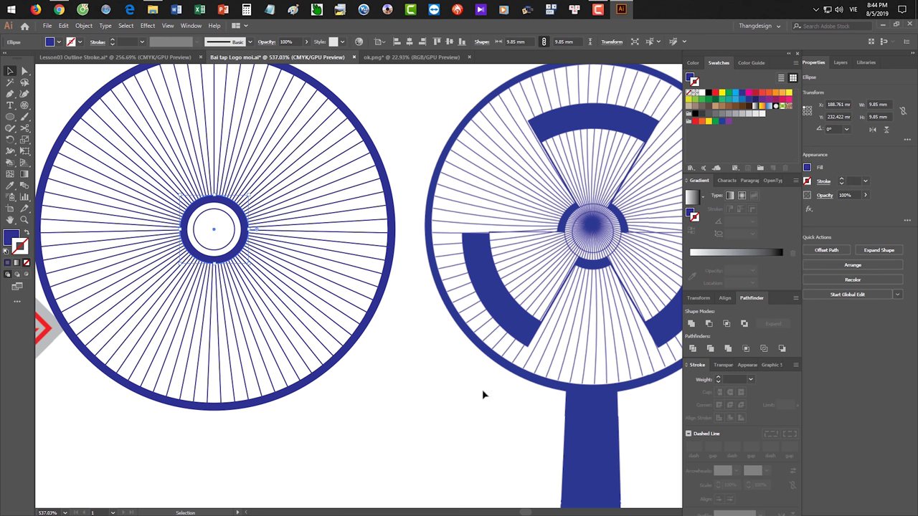
pyautogui.click(422, 405)
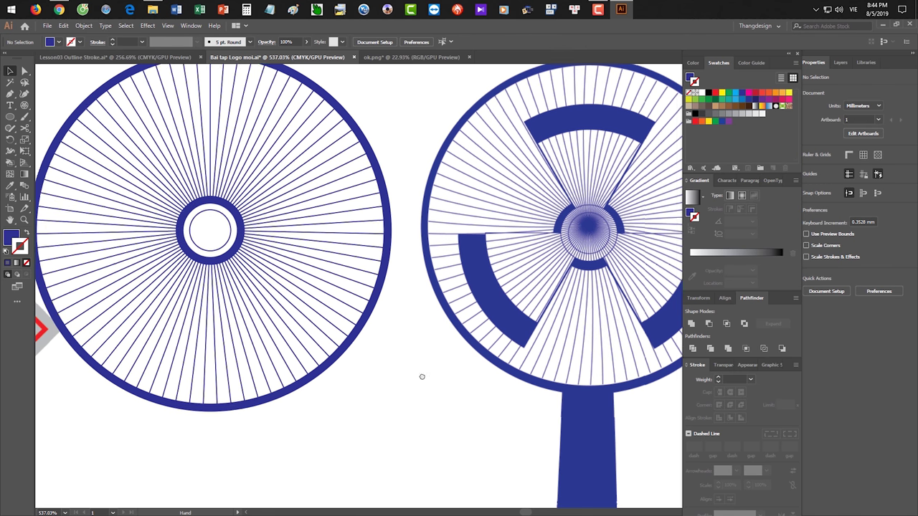
# Draw a circle about 36.97 mm wide from the grille's centre and trim it to an upward pie wedge about 21.8 mm wide
pyautogui.hscroll(2, 488, 273)
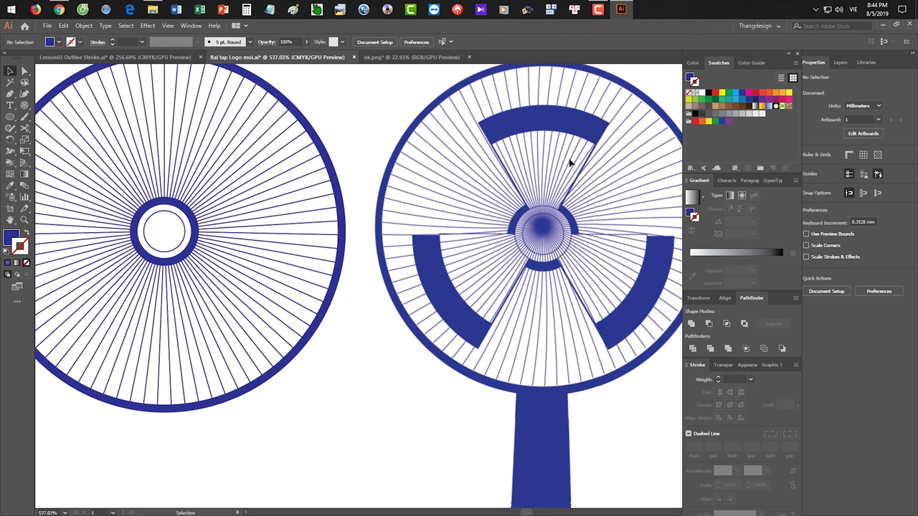
pyautogui.moveTo(241, 219); pyautogui.dragTo(321, 210)
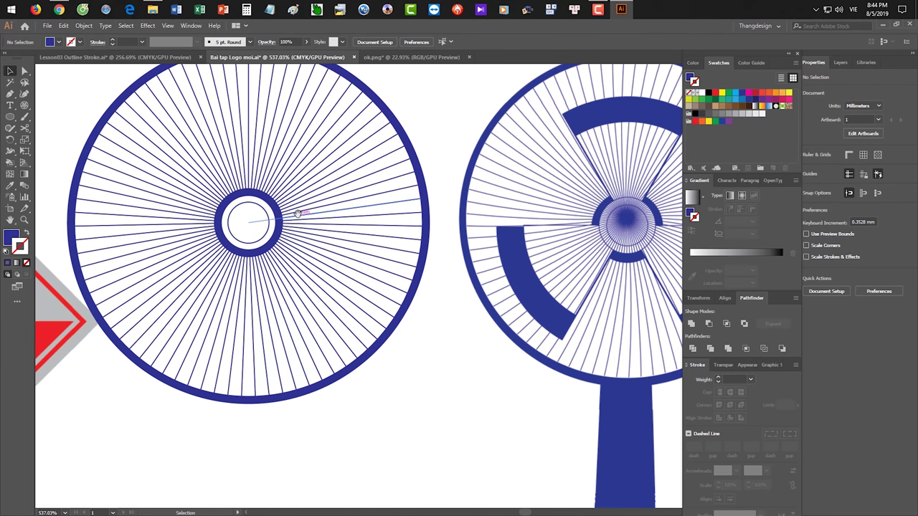
pyautogui.click(10, 117)
pyautogui.moveTo(244, 218)
pyautogui.mouseDown()
pyautogui.moveTo(305, 188)
pyautogui.moveTo(391, 107)
pyautogui.moveTo(375, 106)
pyautogui.mouseUp()
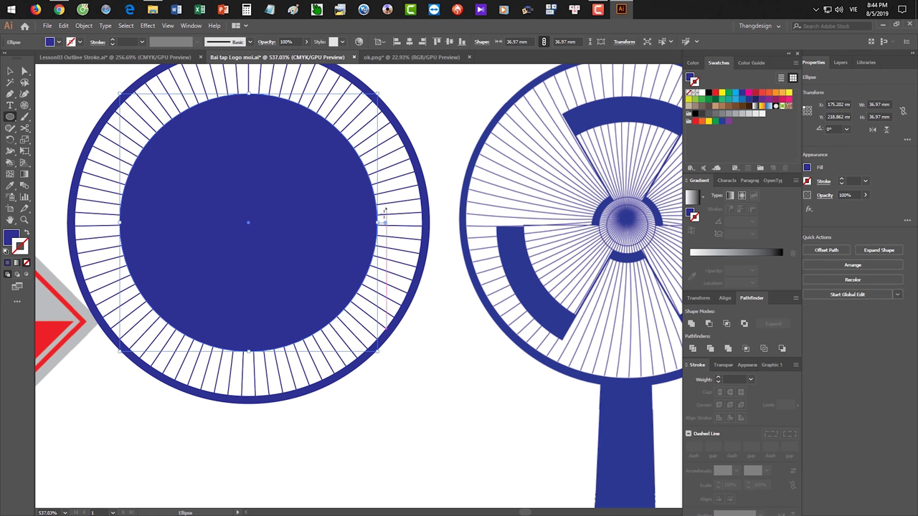
pyautogui.moveTo(385, 223)
pyautogui.mouseDown()
pyautogui.moveTo(297, 142)
pyautogui.moveTo(220, 143)
pyautogui.moveTo(202, 160)
pyautogui.mouseUp()
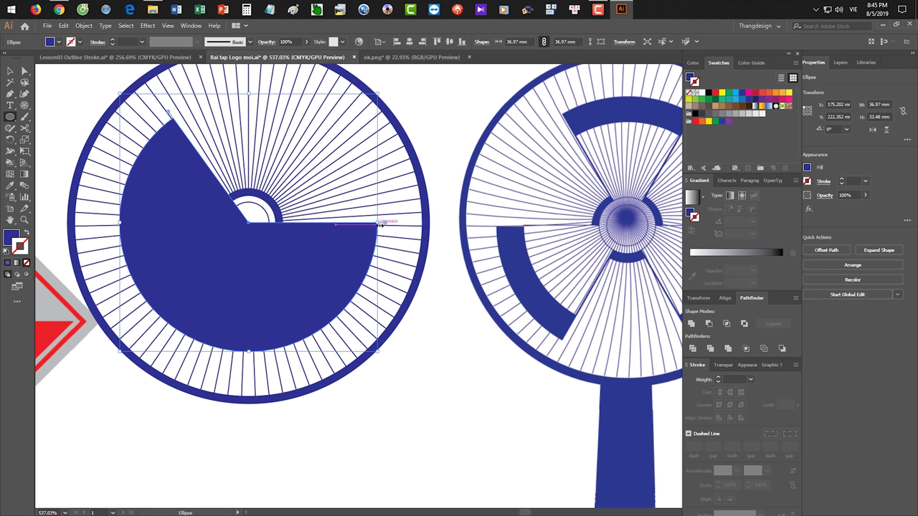
pyautogui.moveTo(385, 227); pyautogui.dragTo(327, 117)
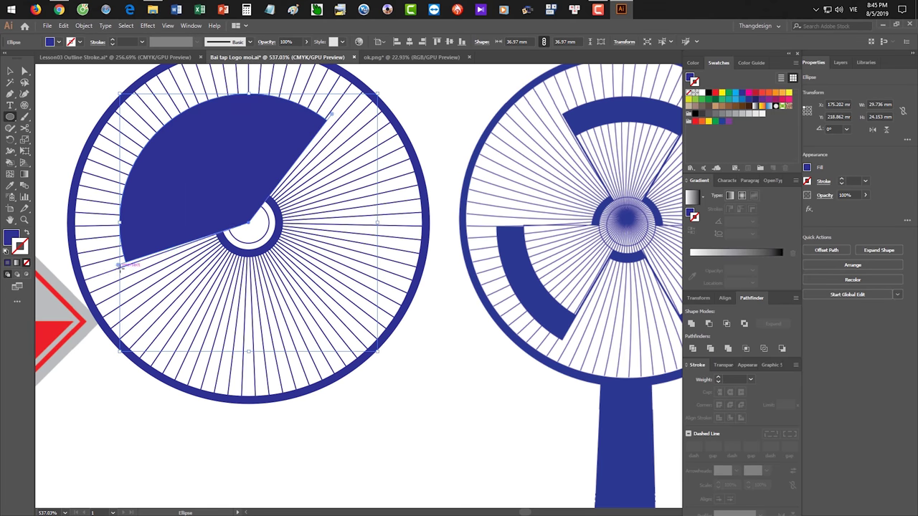
pyautogui.moveTo(119, 265); pyautogui.dragTo(174, 113)
pyautogui.moveTo(249, 152); pyautogui.dragTo(248, 231)
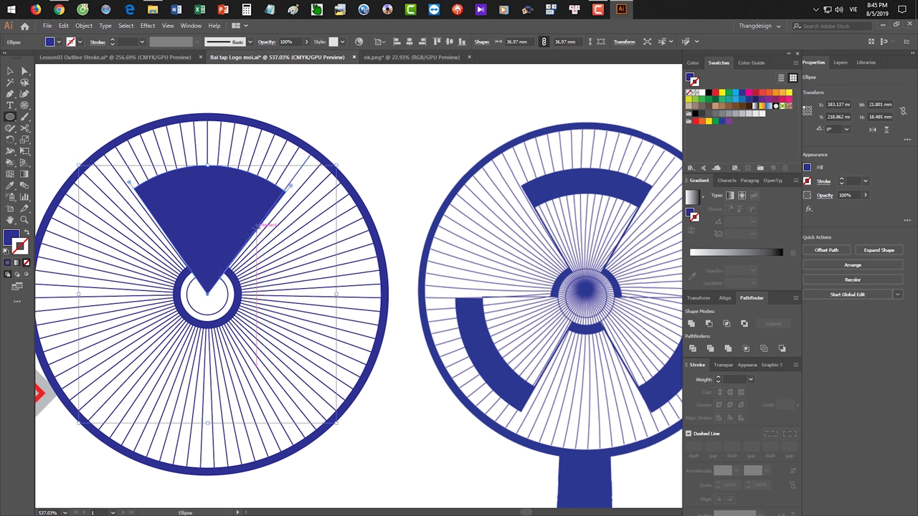
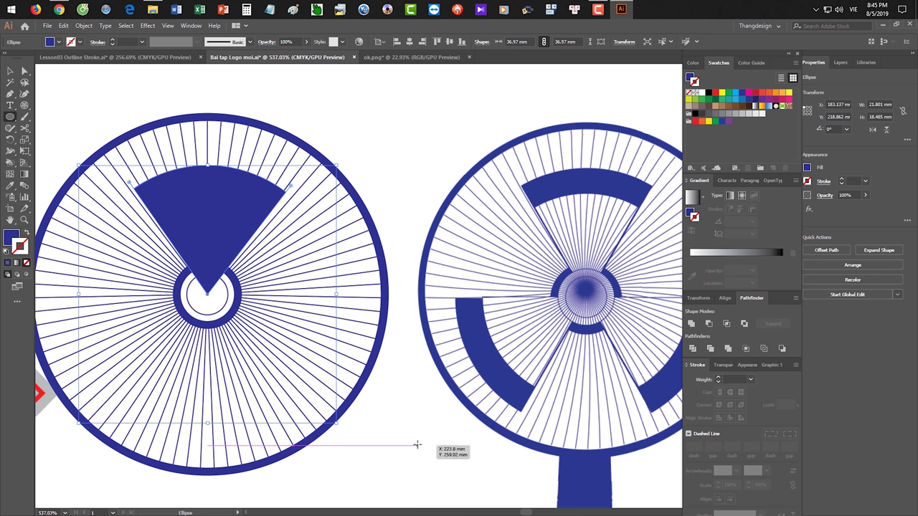
# Turn the wedge into a dark blue 1 pt outline and add a concentric copy scaled to about 31.97 mm in ellipse diameter
pyautogui.hotkey('shift', 'x')
pyautogui.press('v')
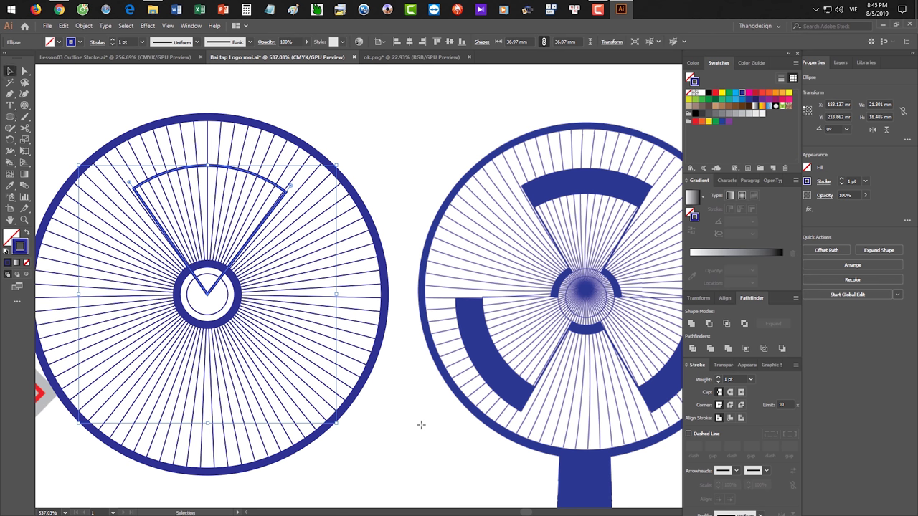
pyautogui.click(420, 424)
pyautogui.click(270, 220)
pyautogui.moveTo(337, 166); pyautogui.dragTo(318, 183)
# Try to subtract the smaller wedge from the larger one with Minus Front, and undo it
pyautogui.click(285, 193)
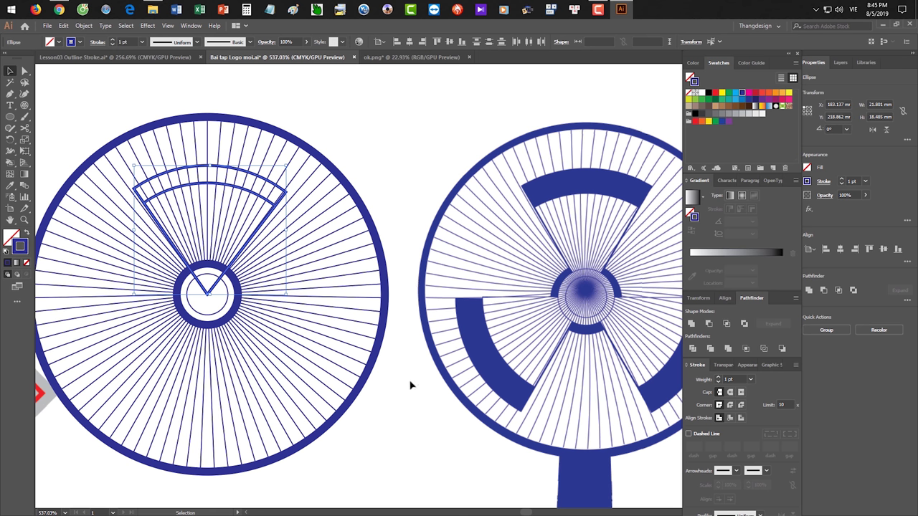
pyautogui.click(340, 282)
pyautogui.click(277, 189)
pyautogui.click(278, 190)
pyautogui.click(408, 406)
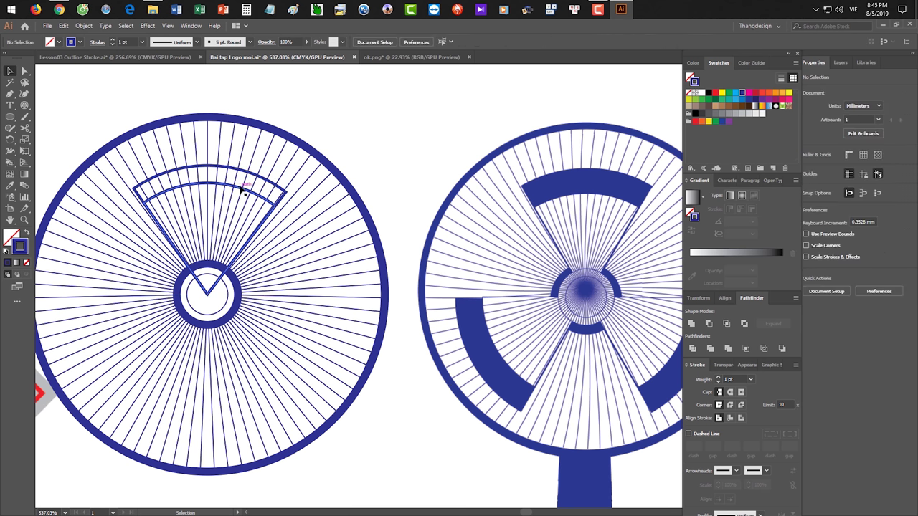
pyautogui.click(252, 178)
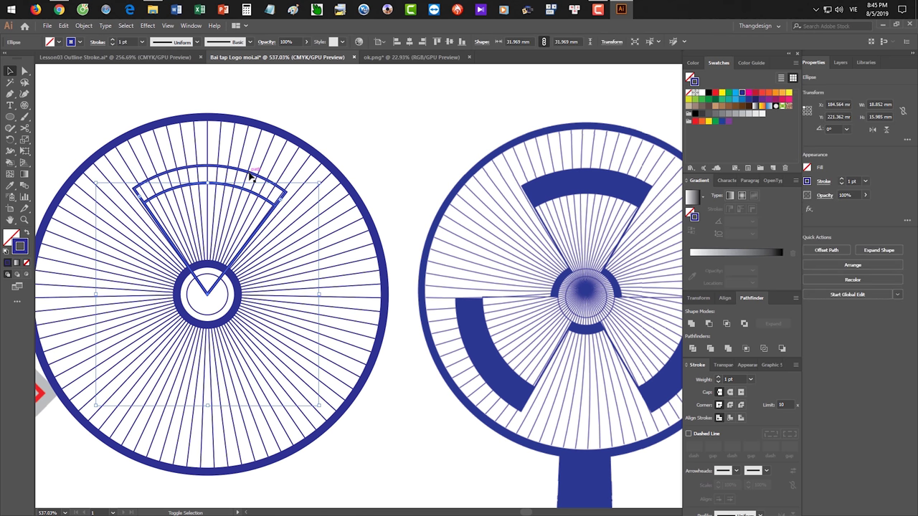
pyautogui.click(709, 324)
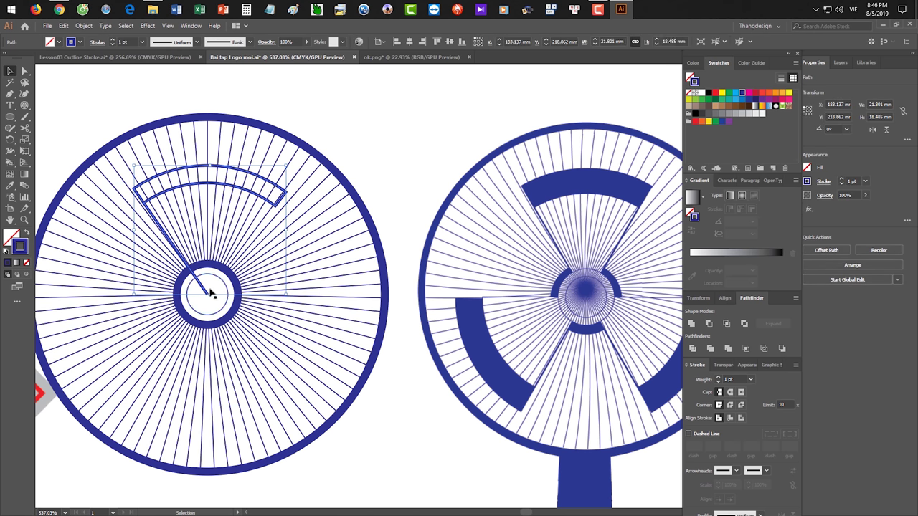
pyautogui.click(413, 417)
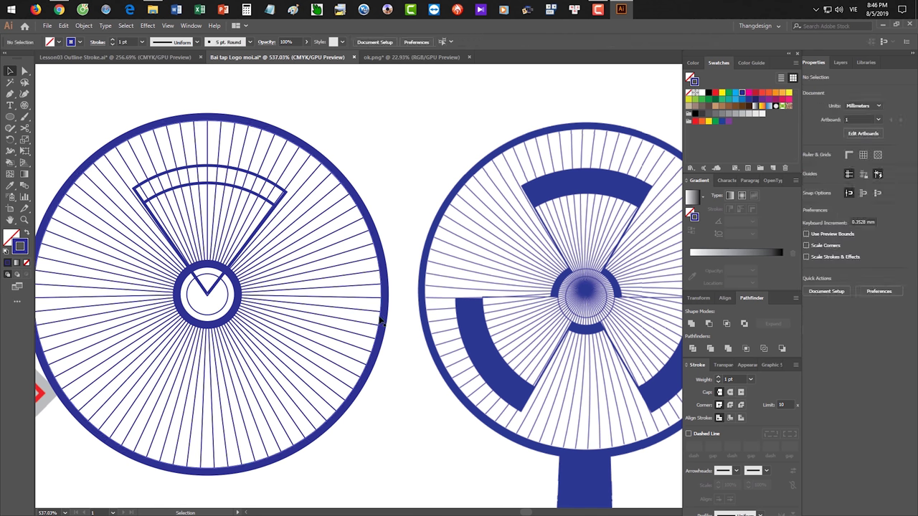
# Try moving the smaller wedge down off the larger one, and undo each move
pyautogui.scroll(2, 258, 226)
pyautogui.scroll(-2, 295, 234)
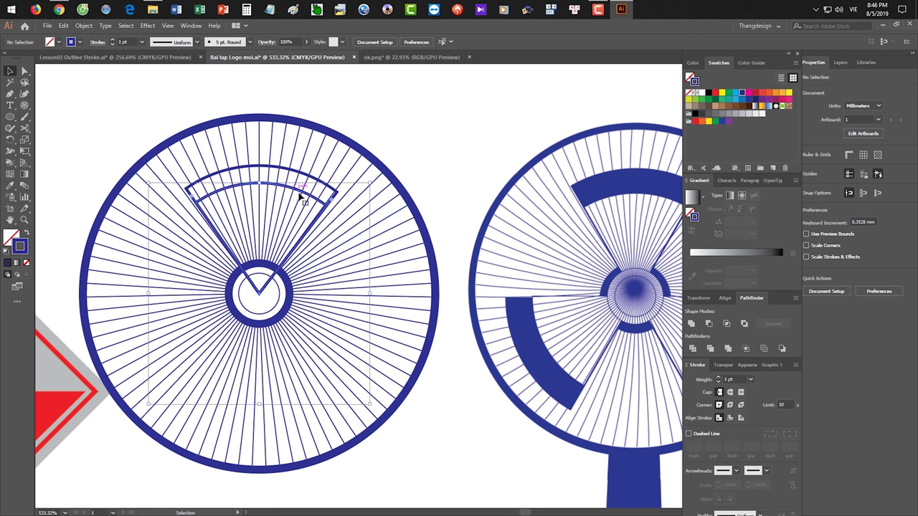
pyautogui.click(307, 194)
pyautogui.moveTo(307, 196); pyautogui.dragTo(301, 246)
pyautogui.hotkey('ctrl', 'z')
pyautogui.press('v')
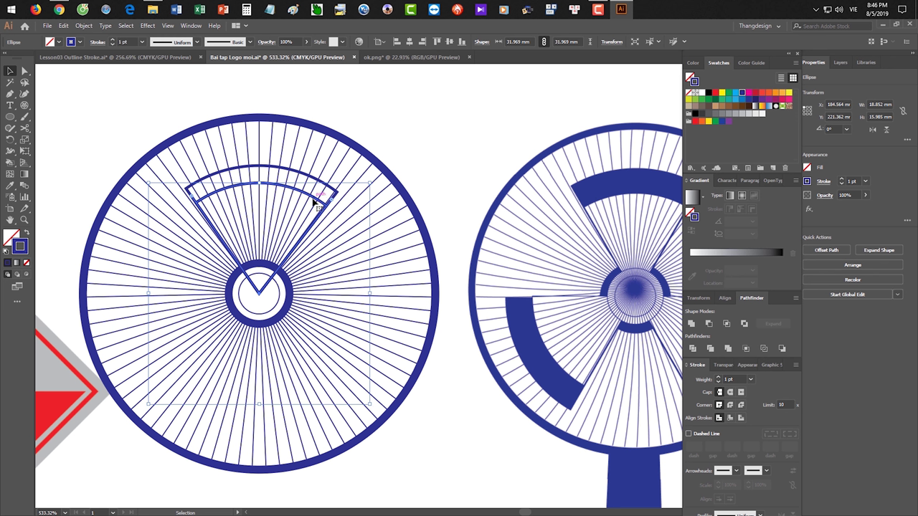
pyautogui.moveTo(294, 191); pyautogui.dragTo(281, 249)
pyautogui.hotkey('ctrl', 'z')
# Apply Minus Front to the two wedges, cutting the smaller one out of the larger one
pyautogui.click(302, 175)
pyautogui.click(708, 323)
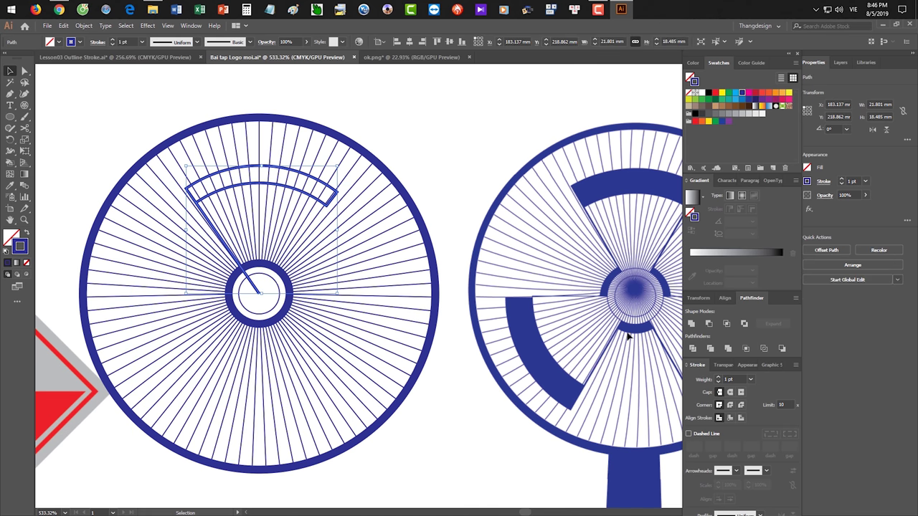
# Try swapping the cut wedge's fill and stroke, swap them back, and undo the Minus Front to restore both wedges
pyautogui.hotkey('shift', 'x')
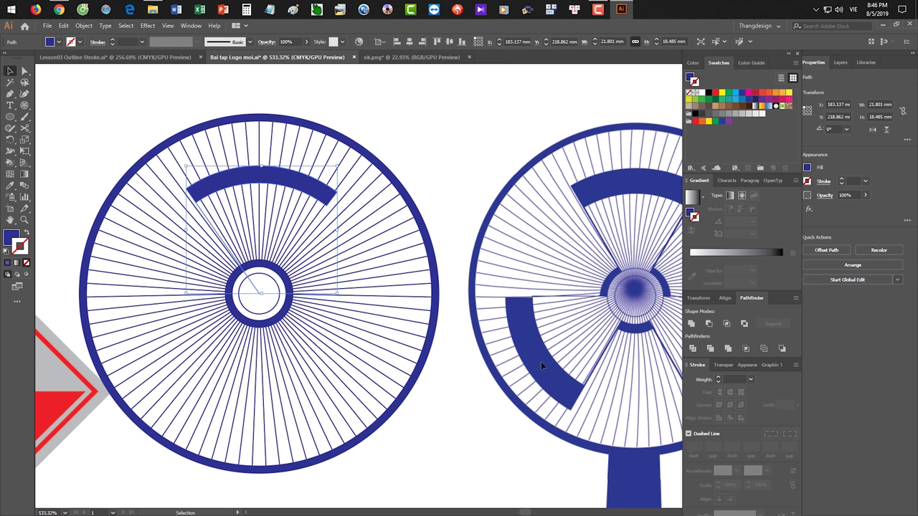
pyautogui.hotkey('shift', 'x')
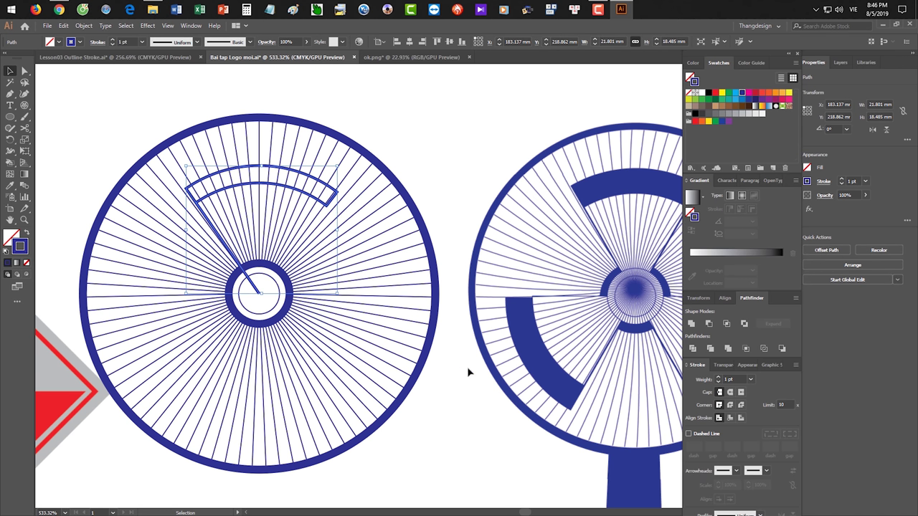
pyautogui.hotkey('ctrl', 'z')
pyautogui.click(450, 418)
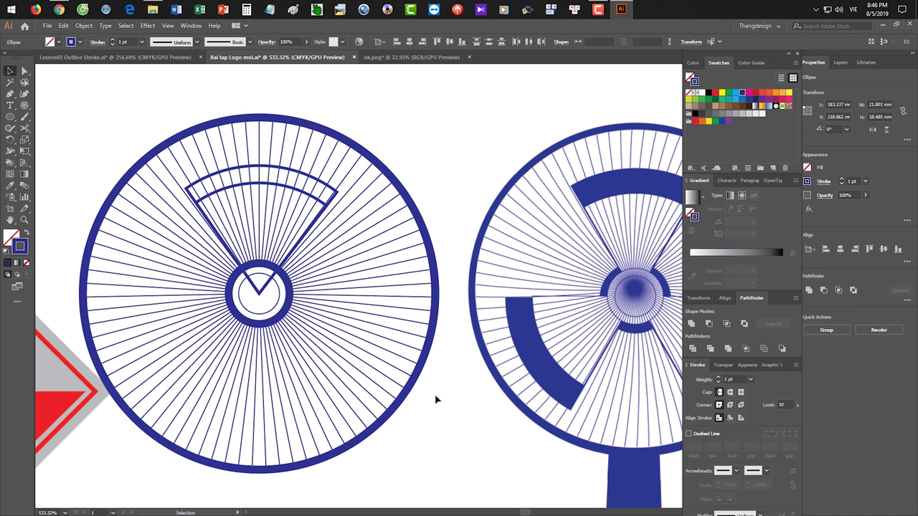
# Make the two wedges a Live Paint group and paint the band between their arcs dark blue
pyautogui.moveTo(328, 208); pyautogui.dragTo(332, 207)
pyautogui.click(311, 180)
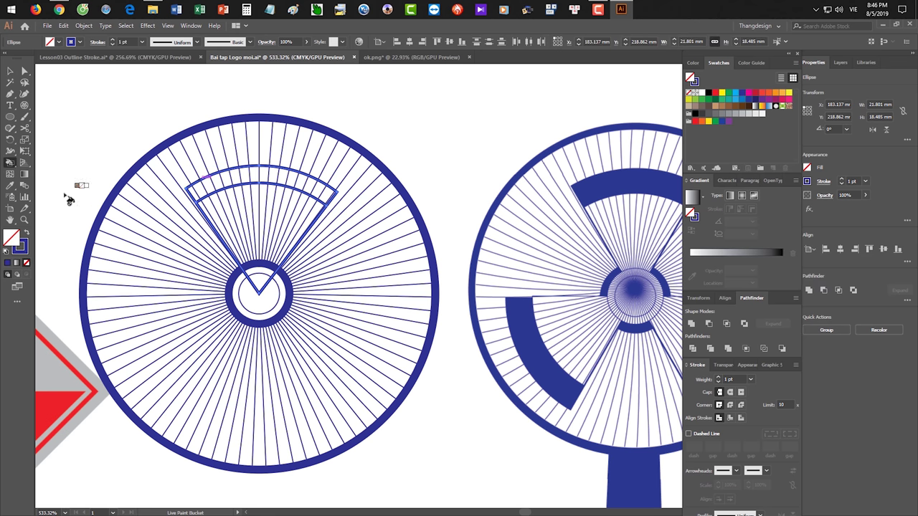
pyautogui.moveTo(11, 164); pyautogui.dragTo(39, 174)
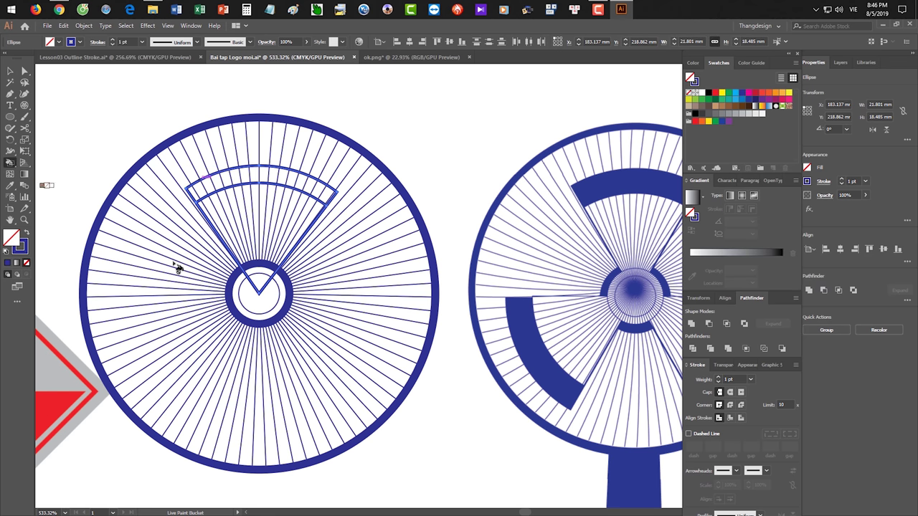
pyautogui.click(279, 182)
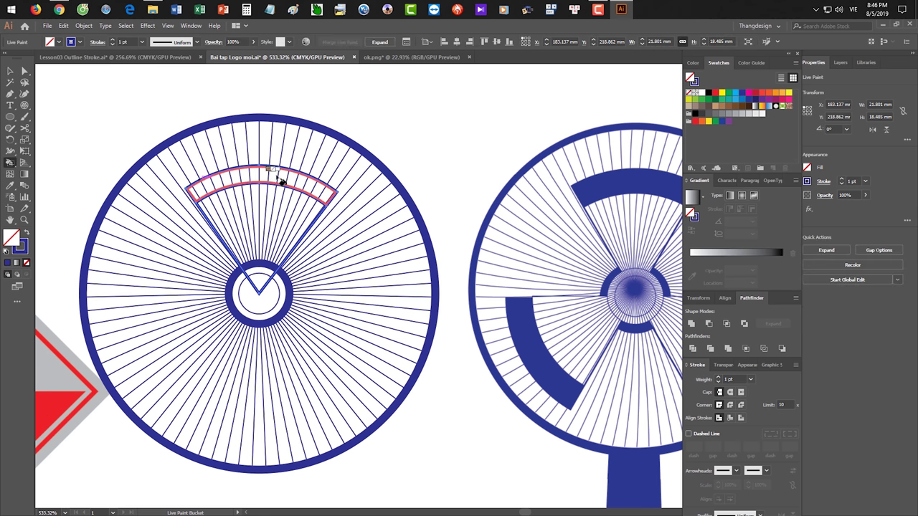
pyautogui.press('x')
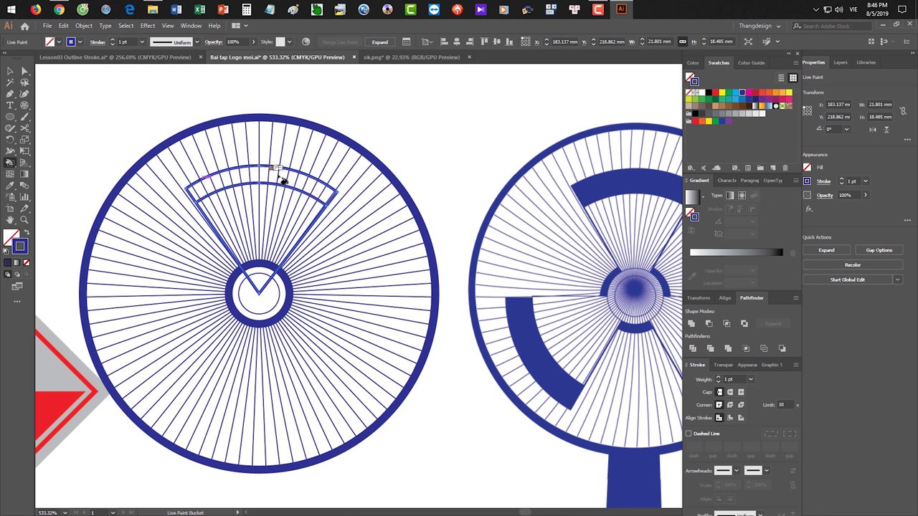
pyautogui.press('x')
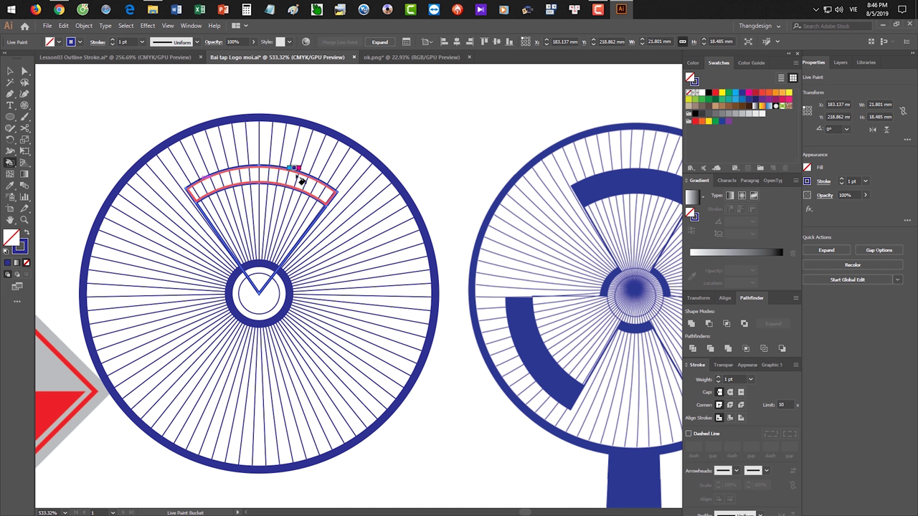
pyautogui.hotkey('shift', 'x')
pyautogui.click(298, 178)
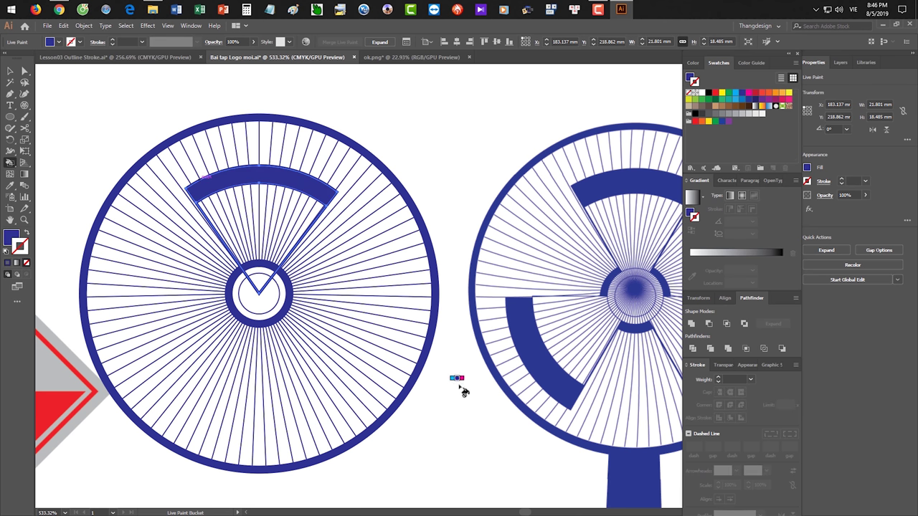
pyautogui.press('v')
pyautogui.click(436, 424)
pyautogui.scroll(-2, 246, 263)
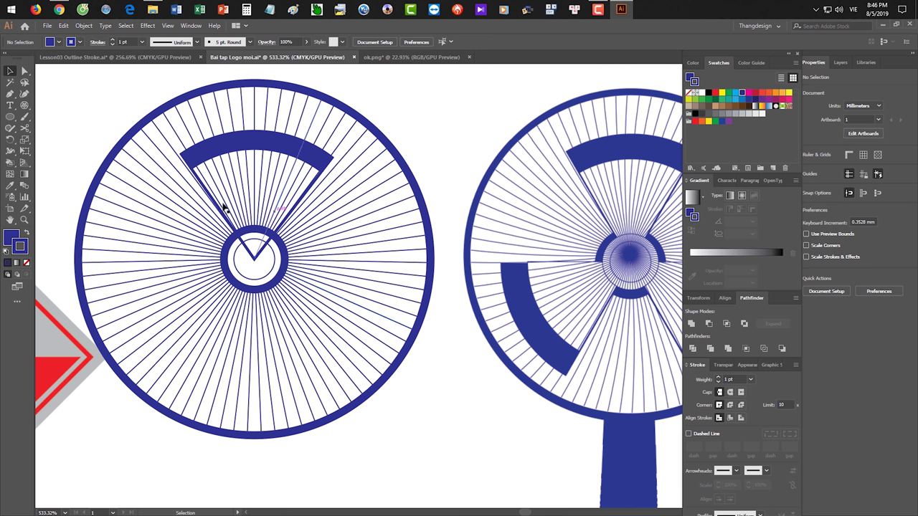
# Set the stroke weight of the live-painted blade to 0.5 pt
pyautogui.click(24, 70)
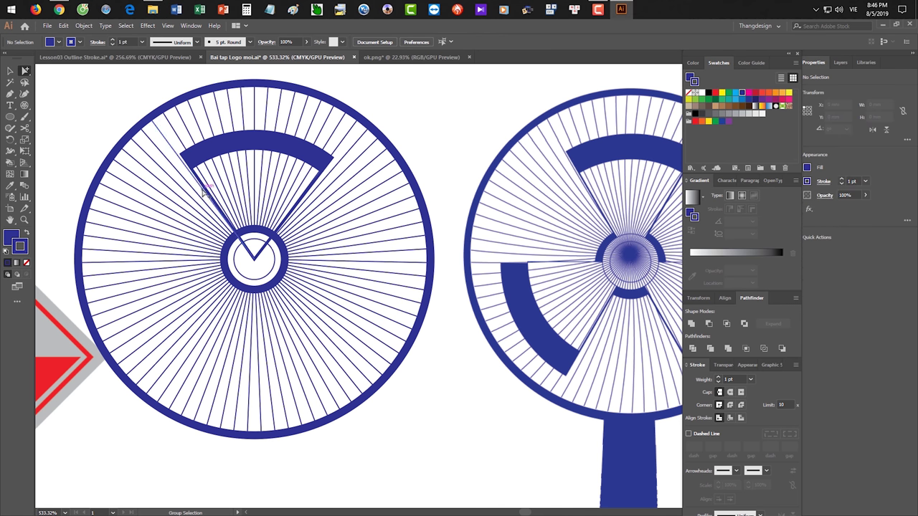
pyautogui.click(190, 165)
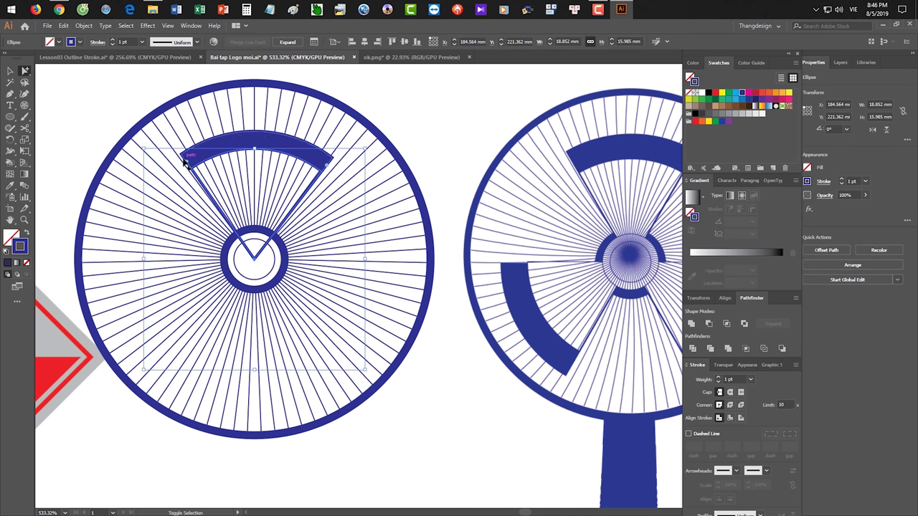
pyautogui.click(185, 162)
pyautogui.click(750, 379)
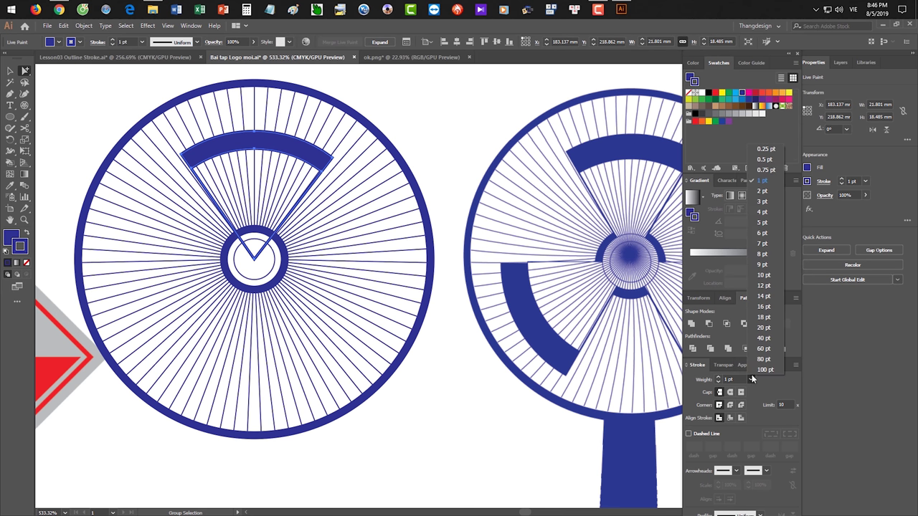
pyautogui.click(765, 160)
pyautogui.press('v')
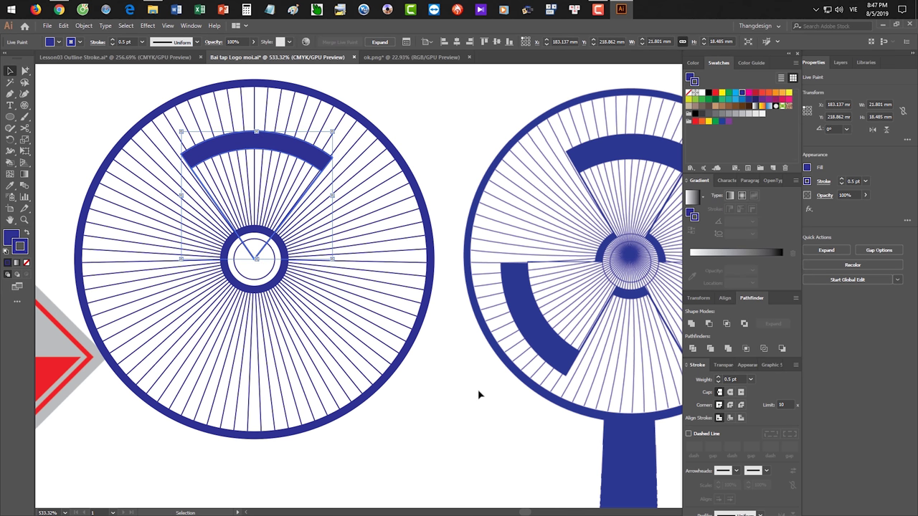
pyautogui.click(465, 401)
pyautogui.scroll(-2, 426, 402)
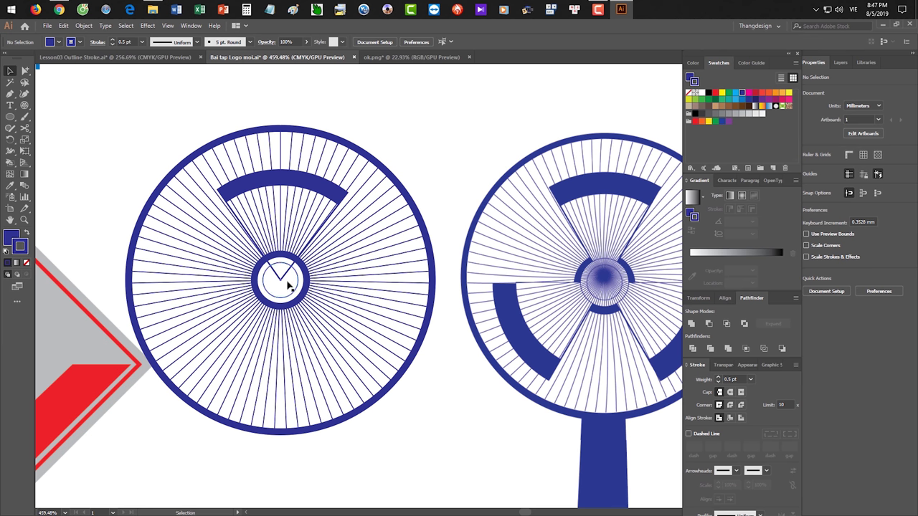
# Bring the white hub circles in front of the blade so they cover the wedge's tip
pyautogui.scroll(2, 278, 274)
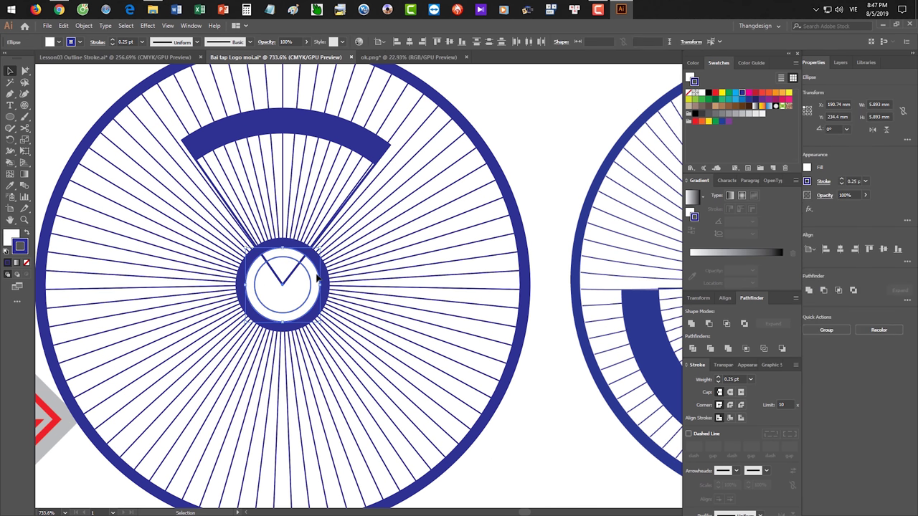
pyautogui.click(316, 280)
pyautogui.click(523, 412)
pyautogui.scroll(-2, 523, 412)
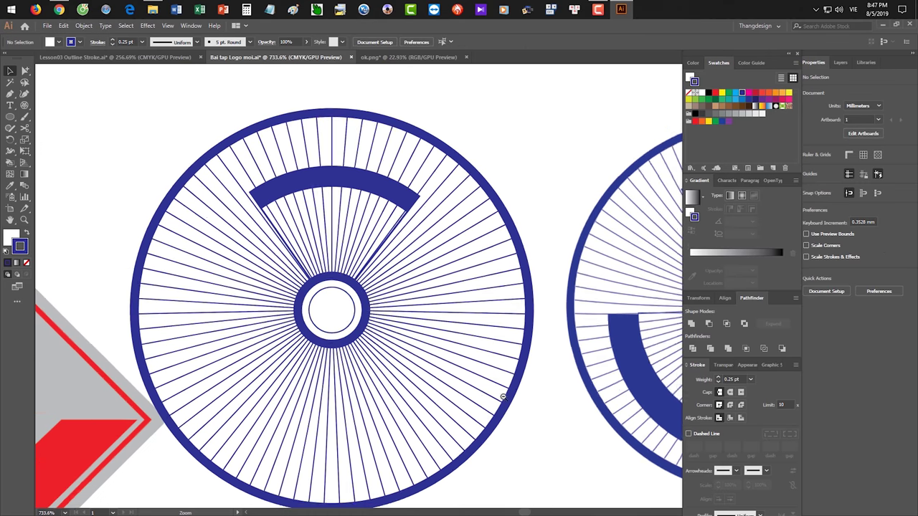
# Rotate a copy of the blade 120° about the hub centre and repeat the transformation for a third blade
pyautogui.click(386, 206)
pyautogui.press('r')
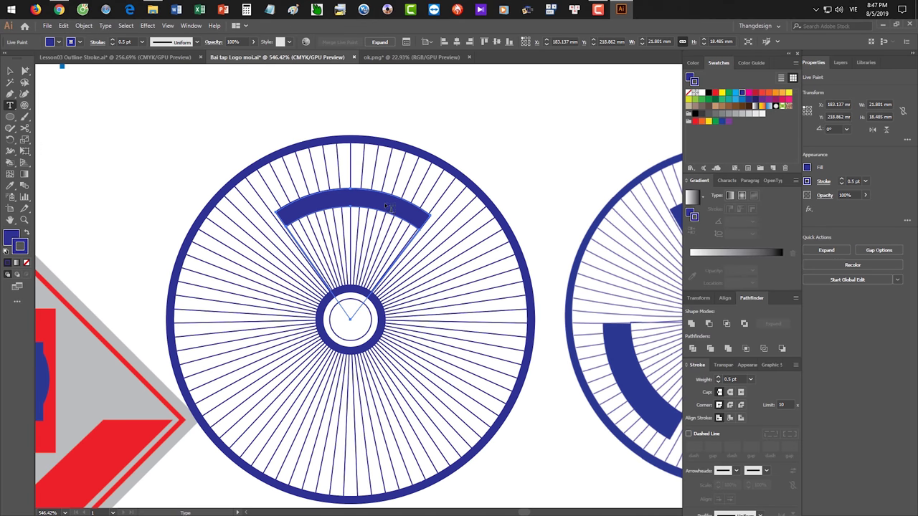
pyautogui.keyDown('alt'); pyautogui.click(349, 320); pyautogui.keyUp('alt')
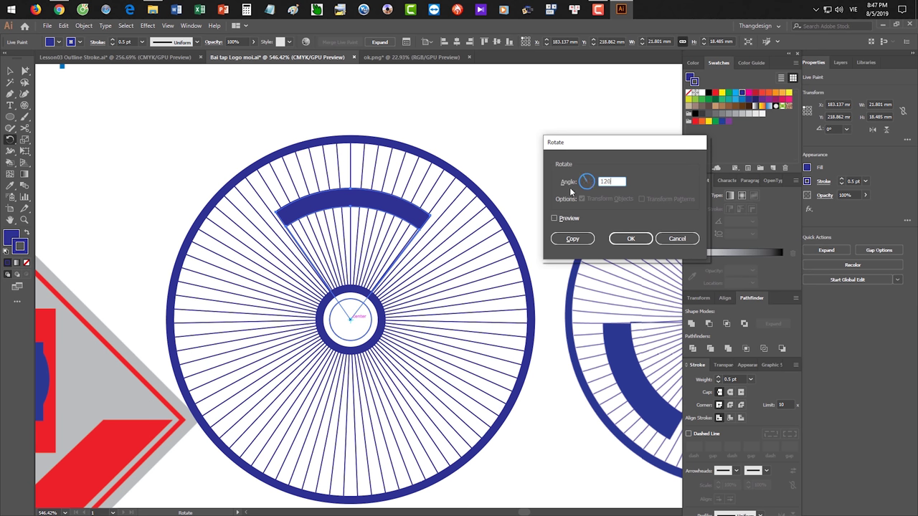
pyautogui.click(583, 236)
pyautogui.hotkey('ctrl', 'd')
pyautogui.press('v')
pyautogui.click(542, 448)
pyautogui.moveTo(541, 452); pyautogui.dragTo(502, 446)
pyautogui.moveTo(502, 446); pyautogui.dragTo(383, 312)
pyautogui.moveTo(411, 379); pyautogui.dragTo(384, 379)
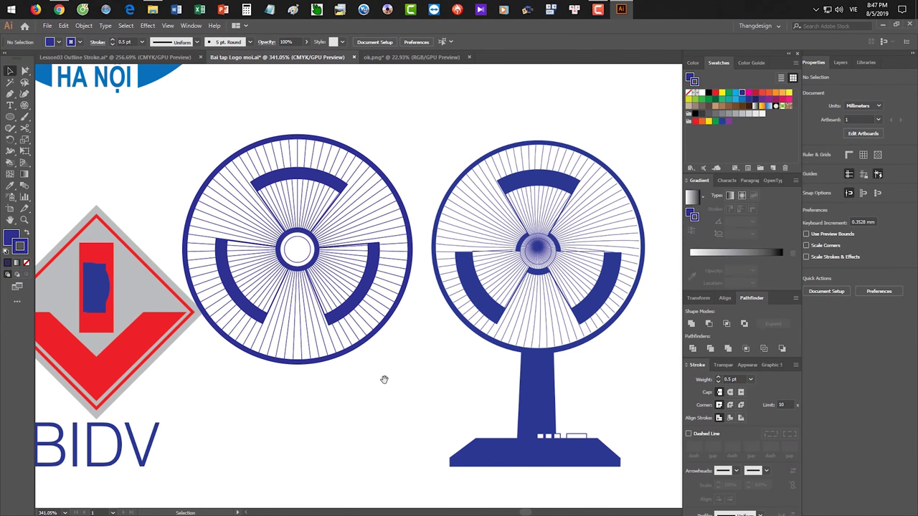
# Compare the redrawn fan with the reference, examining the reference's blade edges and the short arc segments around its hub
pyautogui.scroll(3, 343, 265)
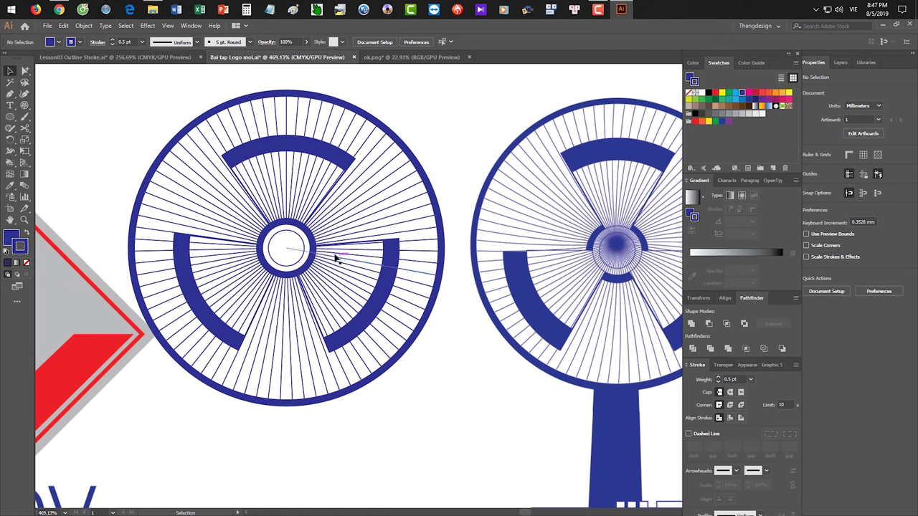
pyautogui.click(310, 214)
pyautogui.click(510, 379)
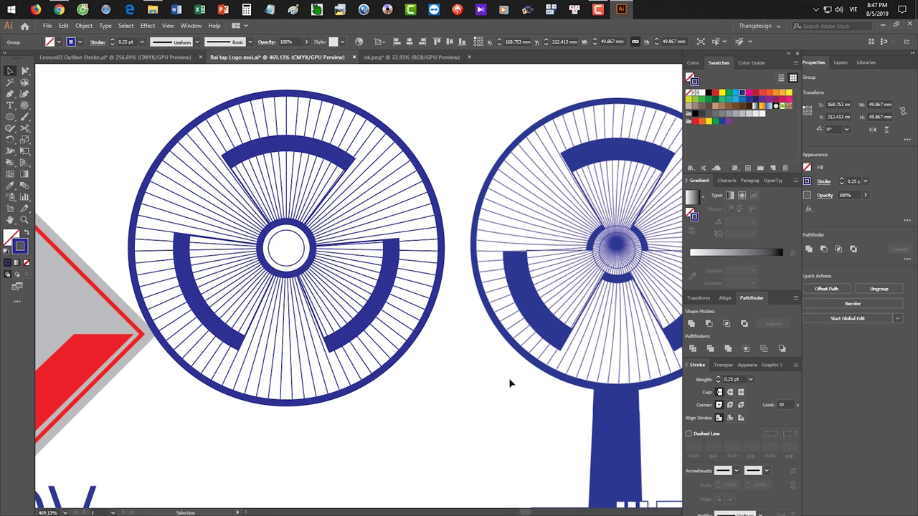
pyautogui.moveTo(567, 327); pyautogui.dragTo(509, 330)
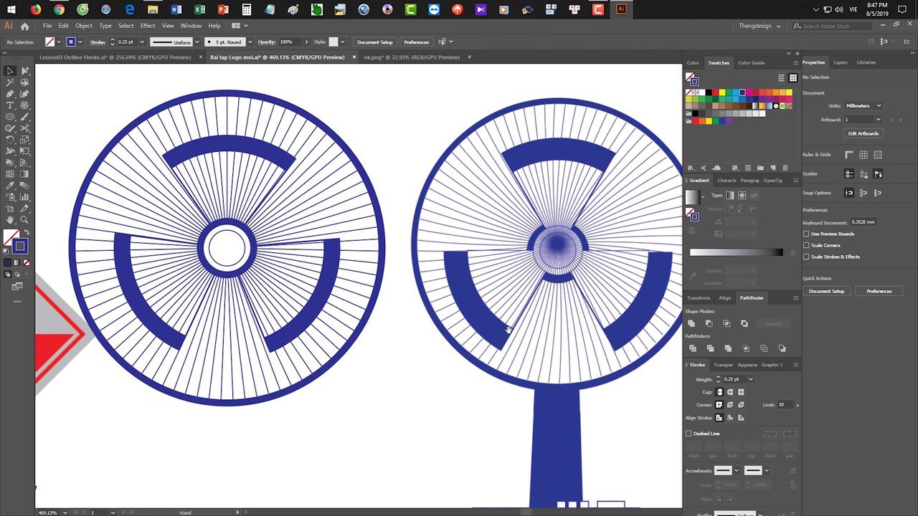
pyautogui.scroll(6, 606, 303)
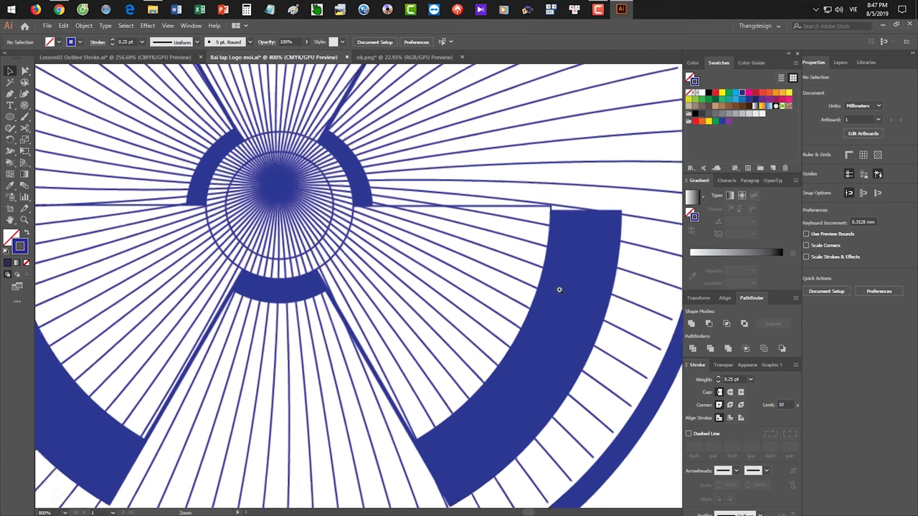
pyautogui.scroll(-6, 553, 213)
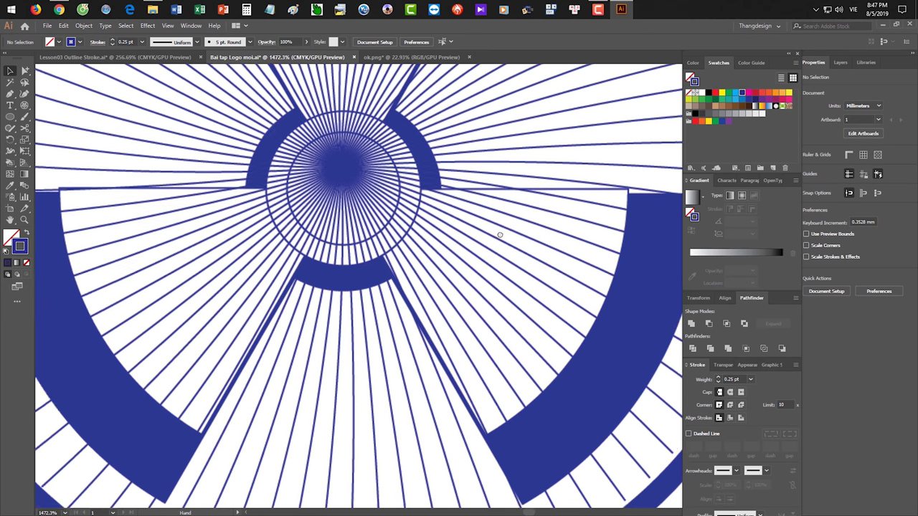
pyautogui.scroll(-2, 387, 233)
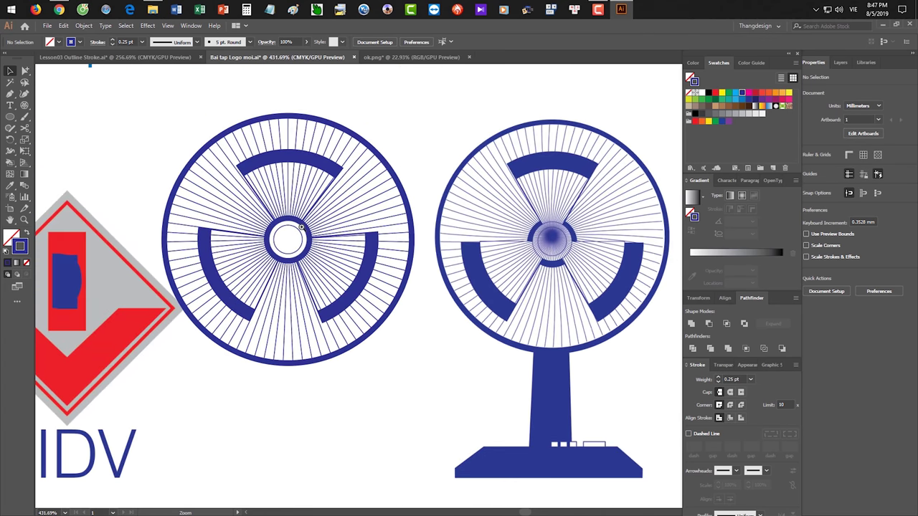
pyautogui.scroll(4, 351, 242)
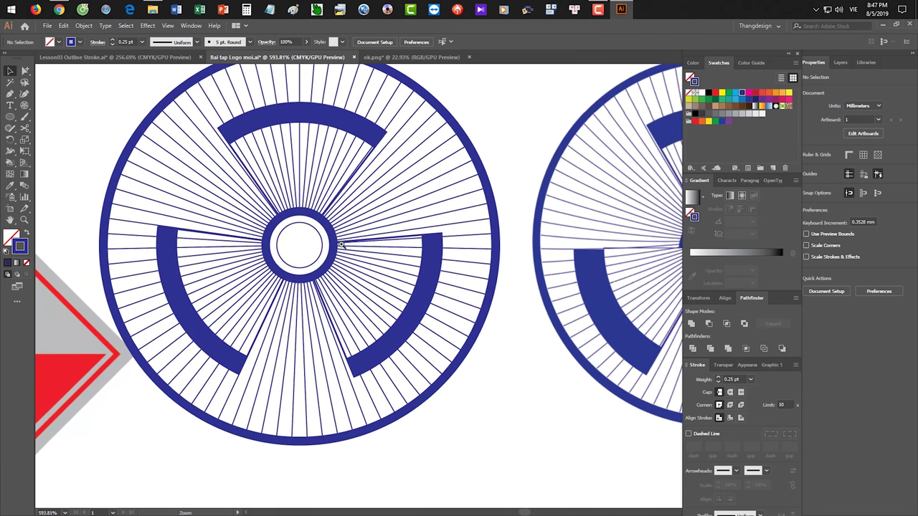
pyautogui.scroll(-2, 344, 244)
pyautogui.scroll(-1, 402, 387)
pyautogui.scroll(3, 553, 260)
pyautogui.hscroll(3, 613, 235)
pyautogui.scroll(1, 613, 235)
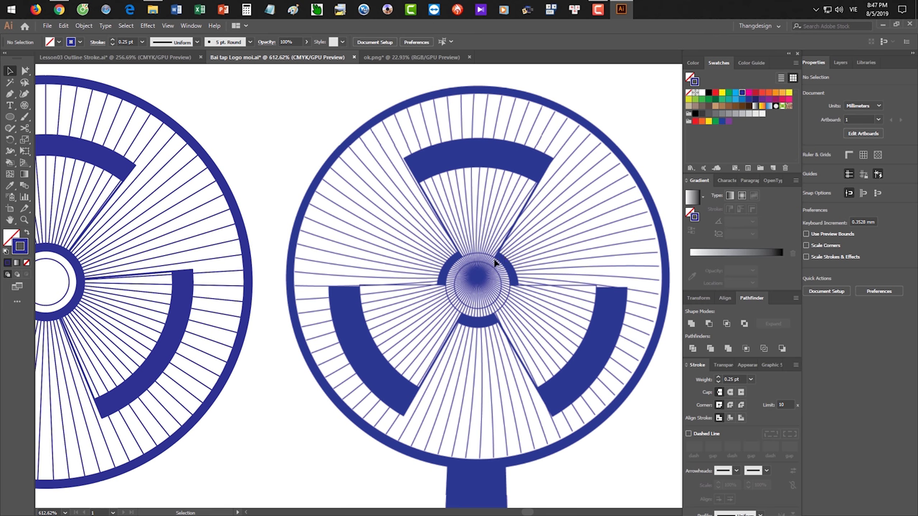
pyautogui.scroll(3, 503, 278)
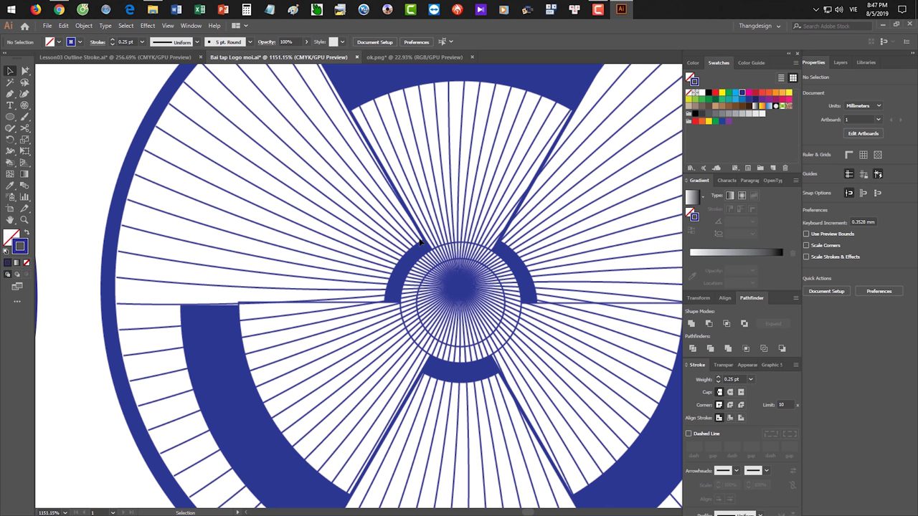
pyautogui.moveTo(485, 201); pyautogui.dragTo(444, 273)
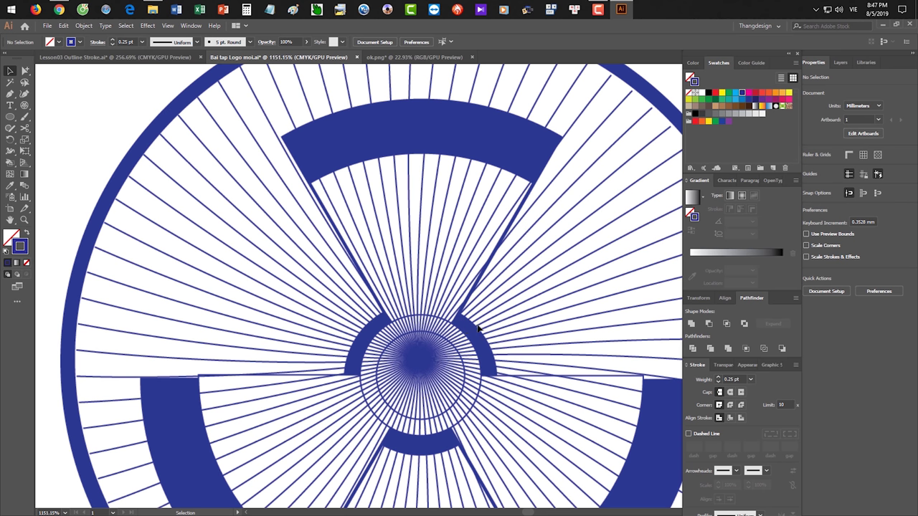
pyautogui.scroll(1, 472, 234)
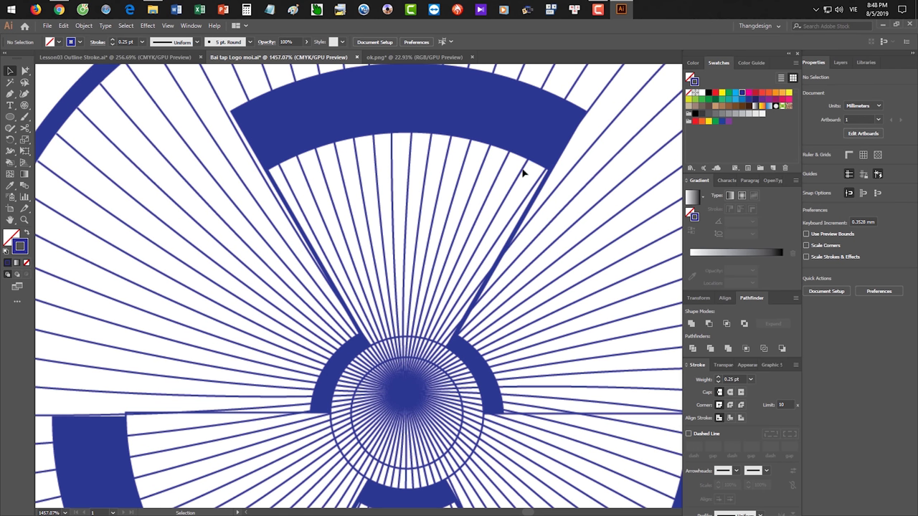
pyautogui.press('space')
pyautogui.moveTo(426, 348); pyautogui.dragTo(424, 320)
pyautogui.press('space')
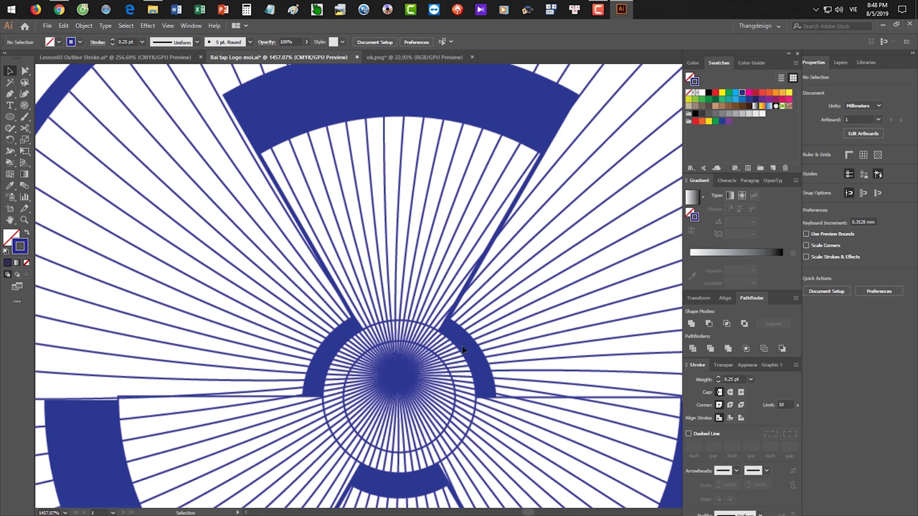
# Examine where the redrawn fan's blade edges and spokes meet the hub ring, compared with the reference fan
pyautogui.moveTo(425, 357); pyautogui.dragTo(545, 247)
pyautogui.moveTo(545, 248); pyautogui.dragTo(303, 260)
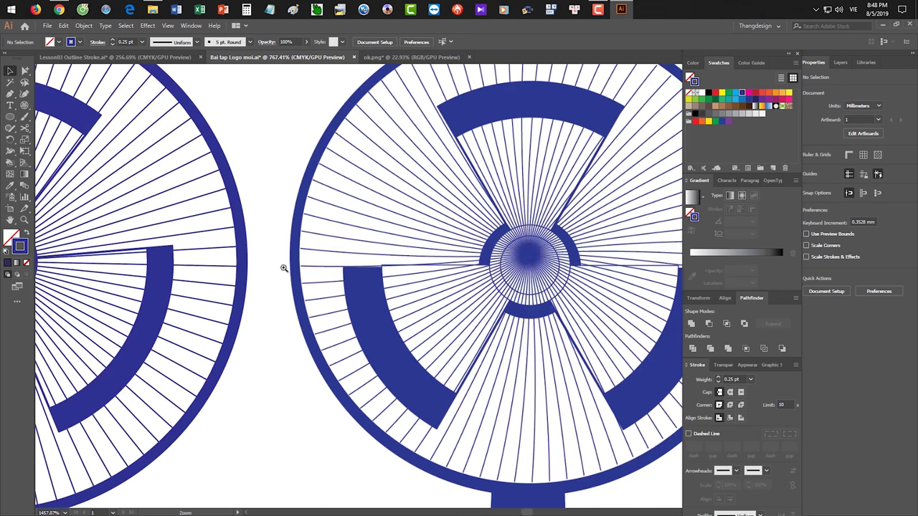
pyautogui.moveTo(140, 299); pyautogui.dragTo(383, 211)
pyautogui.scroll(3, 382, 212)
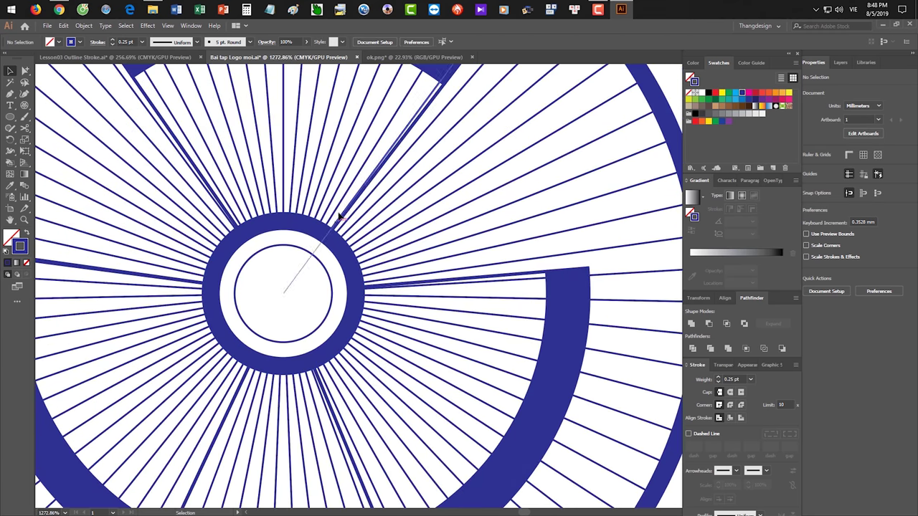
pyautogui.click(347, 213)
pyautogui.moveTo(385, 314); pyautogui.dragTo(313, 247)
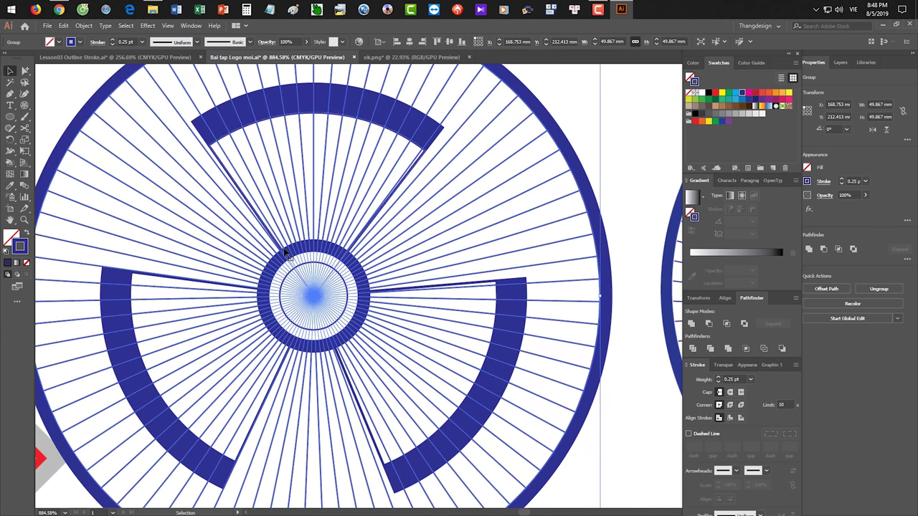
pyautogui.scroll(-3, 441, 332)
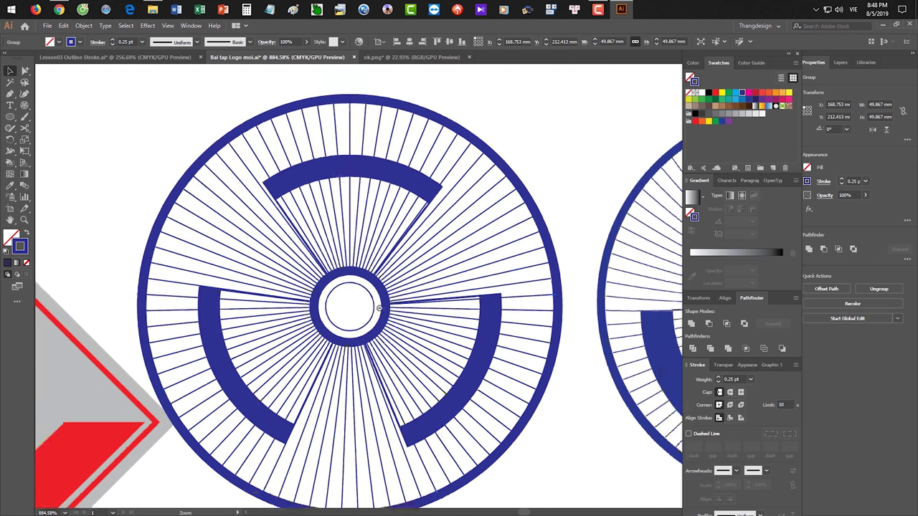
pyautogui.click(528, 456)
# Draw a blue-filled rectangle without stroke, about 4.9 × 20.3 mm, centred below the redrawn fan's outer ring as its neck
pyautogui.scroll(-3, 559, 401)
pyautogui.scroll(1, 475, 311)
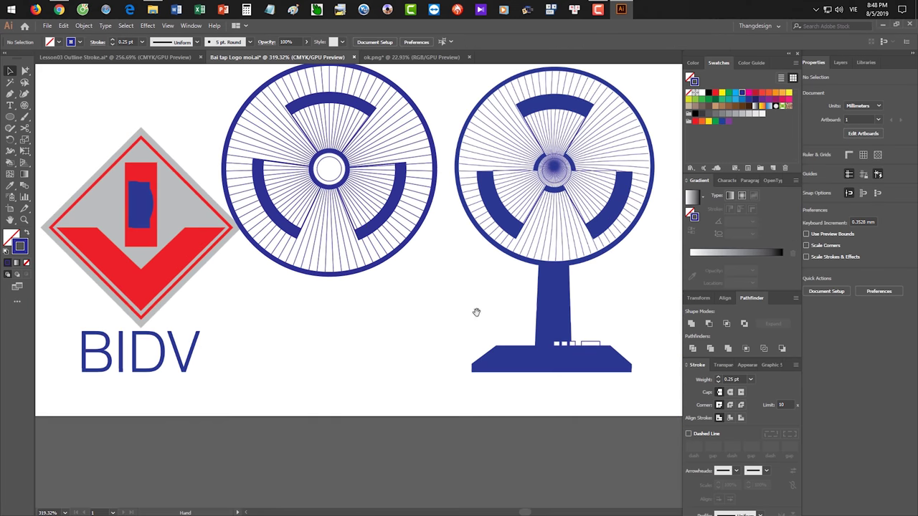
pyautogui.scroll(1, 553, 302)
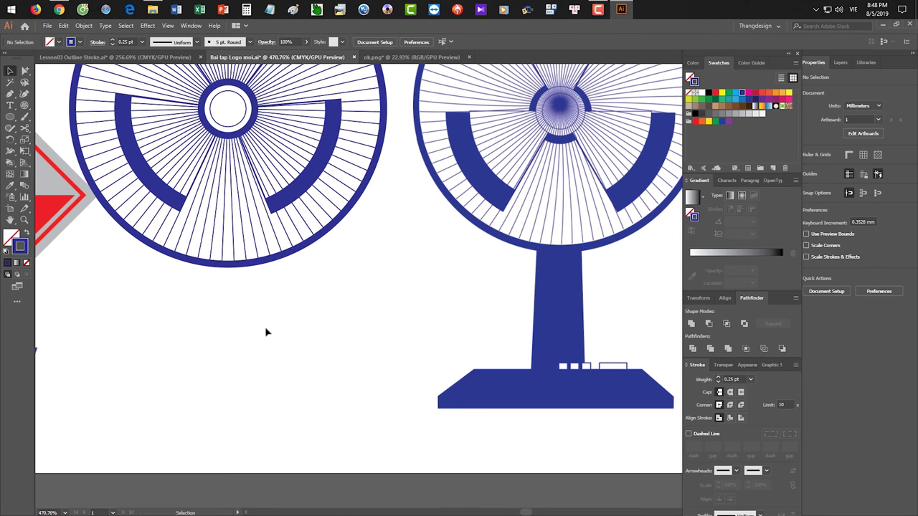
pyautogui.moveTo(10, 116); pyautogui.dragTo(43, 117)
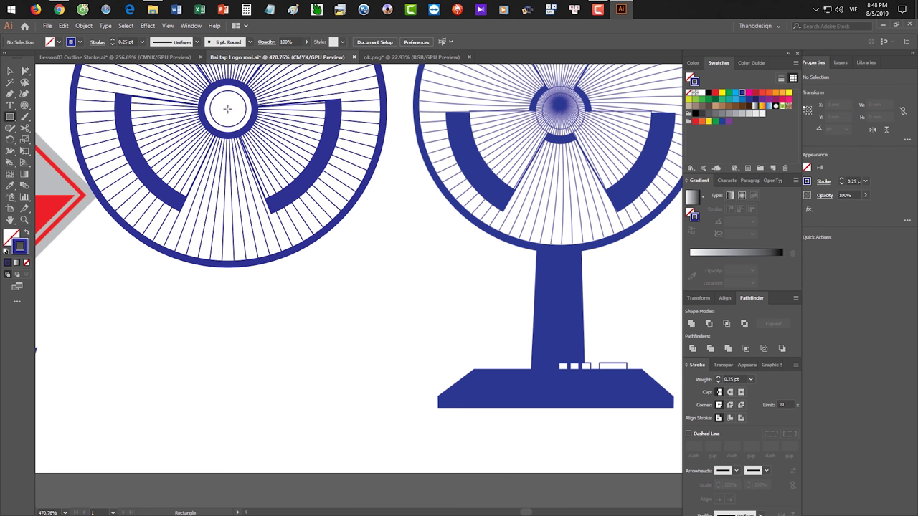
pyautogui.moveTo(226, 109)
pyautogui.mouseDown()
pyautogui.moveTo(228, 137)
pyautogui.moveTo(246, 110)
pyautogui.moveTo(251, 158)
pyautogui.moveTo(240, 167)
pyautogui.moveTo(219, 366)
pyautogui.moveTo(237, 383)
pyautogui.moveTo(231, 388)
pyautogui.mouseUp()
pyautogui.press('v')
pyautogui.hotkey('shift', 'x')
pyautogui.scroll(-1, 243, 395)
# Widen the neck's lower edge symmetrically with Perspective Distort so the neck tapers upward
pyautogui.click(24, 151)
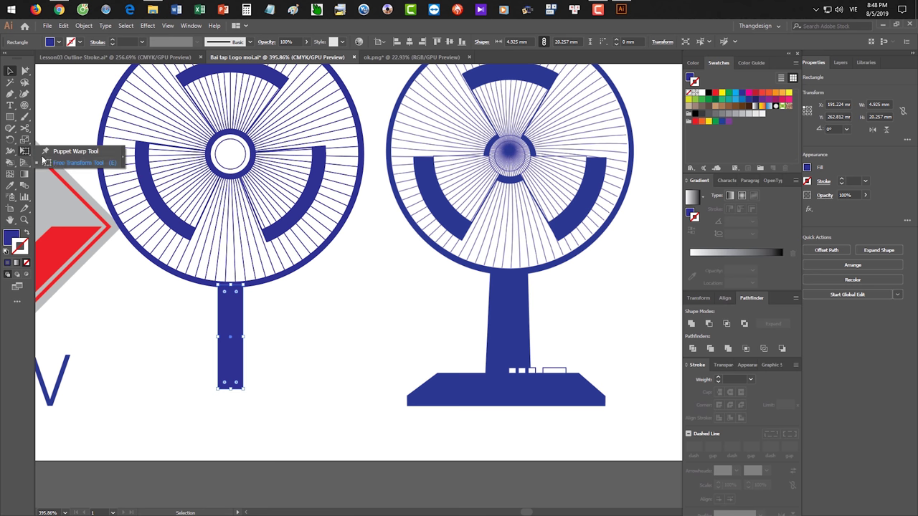
pyautogui.click(59, 163)
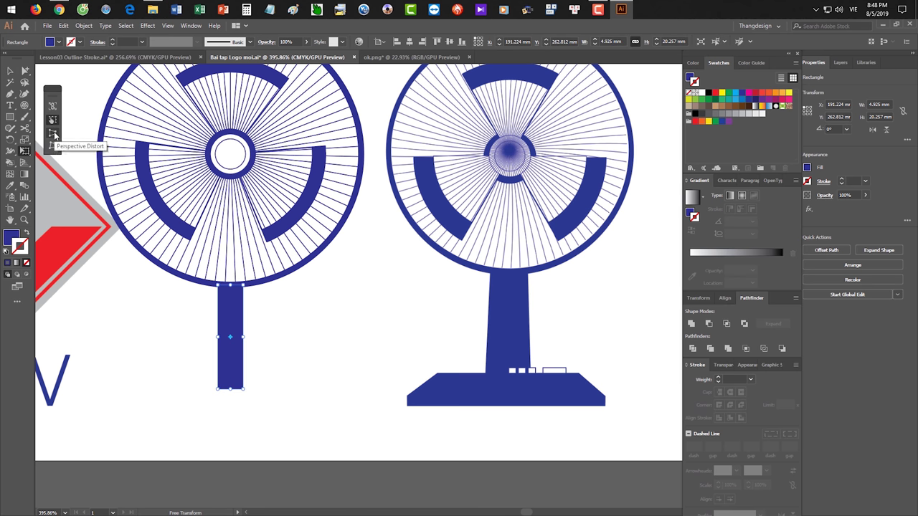
pyautogui.click(54, 135)
pyautogui.moveTo(243, 389); pyautogui.dragTo(313, 367)
pyautogui.press('v')
pyautogui.click(290, 399)
pyautogui.press('space')
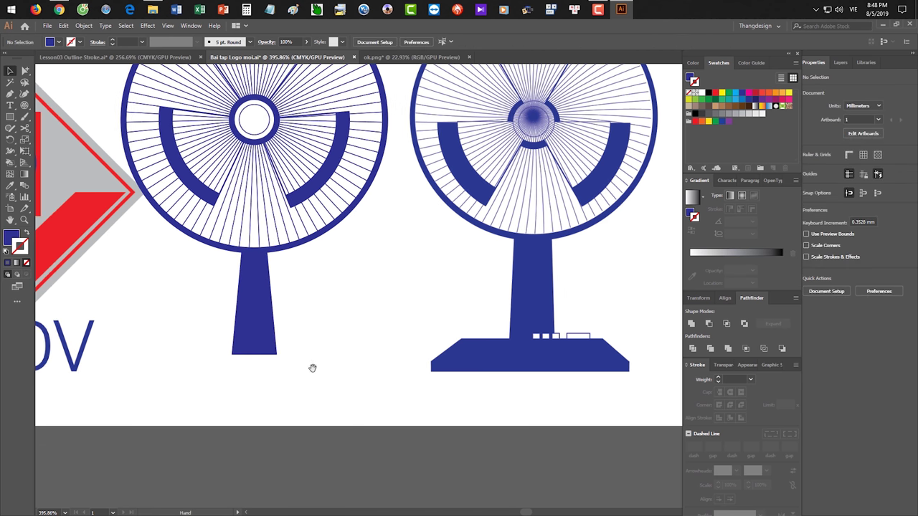
# Draw a base rectangle about 23.7 × 5.3 mm beneath the neck and narrow its upper edge symmetrically with Perspective Distort
pyautogui.click(10, 116)
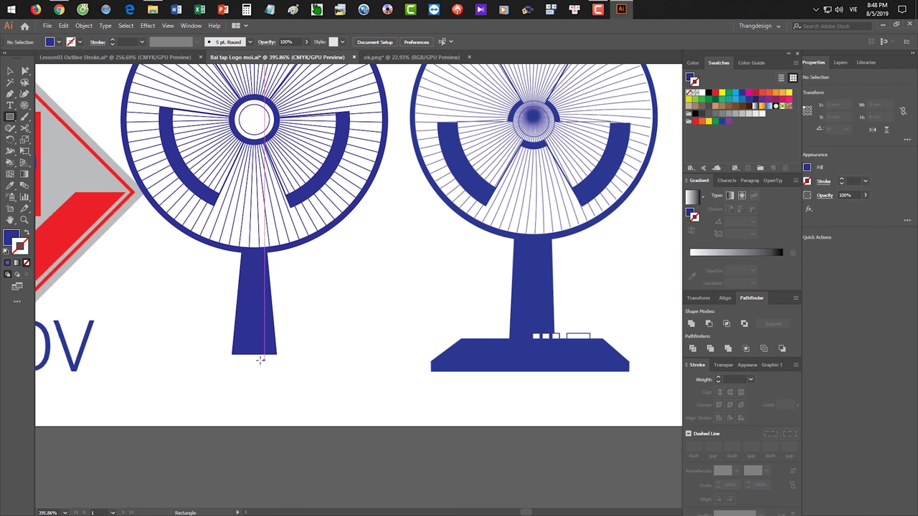
pyautogui.moveTo(232, 354)
pyautogui.mouseDown()
pyautogui.moveTo(373, 381)
pyautogui.moveTo(325, 382)
pyautogui.mouseUp()
pyautogui.hotkey('ctrl', 'z')
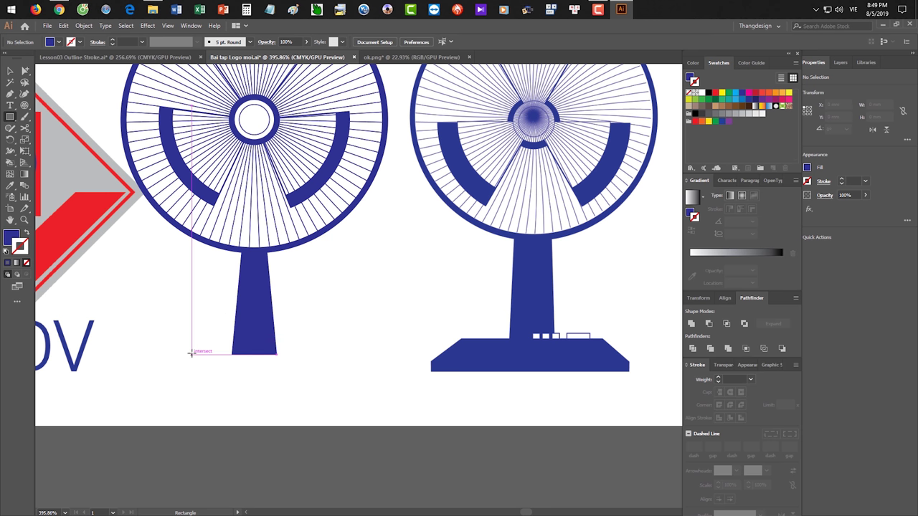
pyautogui.moveTo(191, 355); pyautogui.dragTo(313, 381)
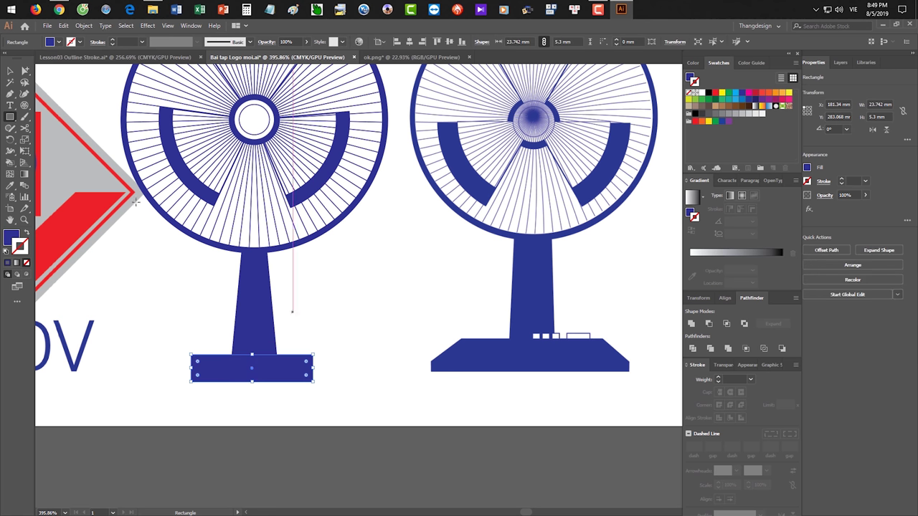
pyautogui.click(24, 151)
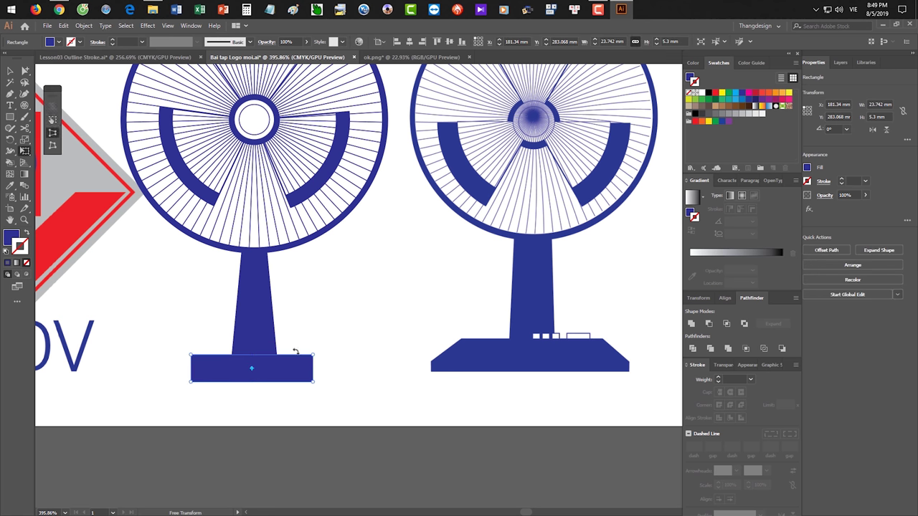
pyautogui.moveTo(313, 355); pyautogui.dragTo(301, 356)
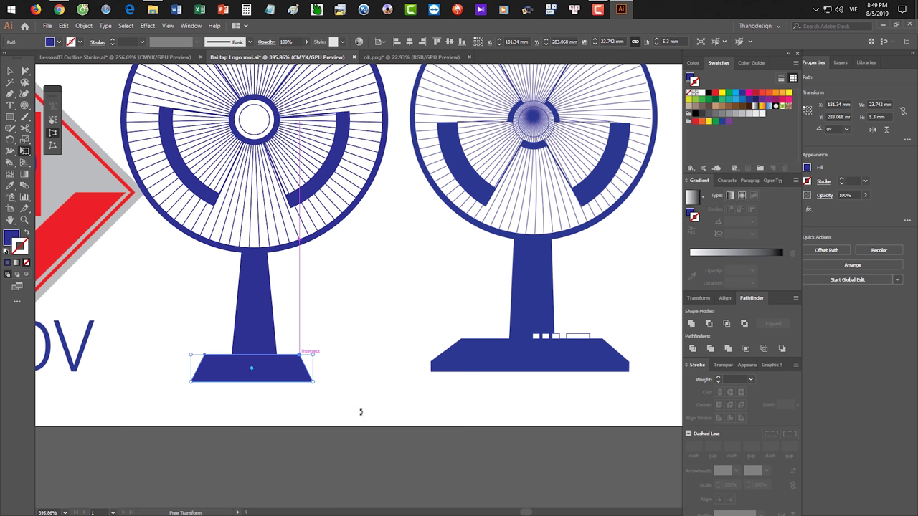
pyautogui.hotkey('ctrl', 'shift', 'a')
# Add a thin rectangle flush beneath the trapezoid base, matching the width of its lower edge
pyautogui.press('m')
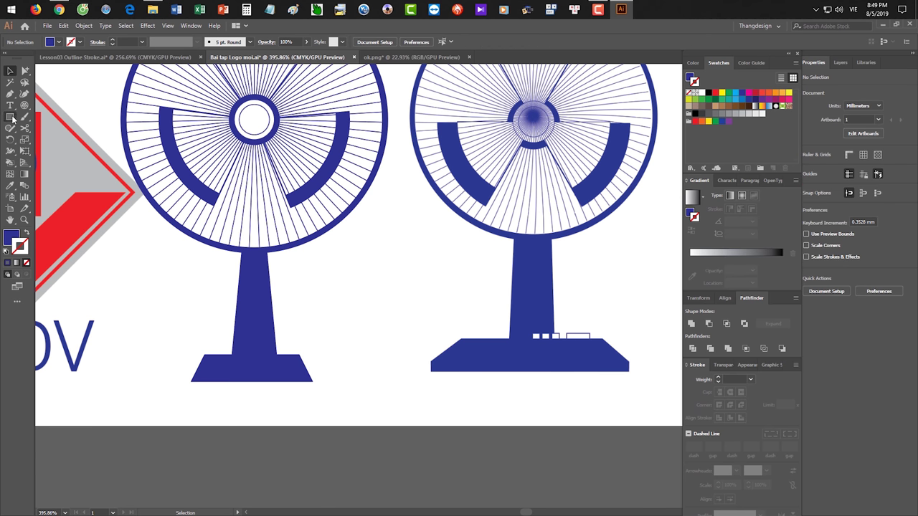
pyautogui.moveTo(191, 382); pyautogui.dragTo(333, 398)
pyautogui.press('v')
pyautogui.click(348, 404)
# Examine the small buttons on the reference fan's base and the arcs and gear of the red lightning logo
pyautogui.scroll(5, 567, 365)
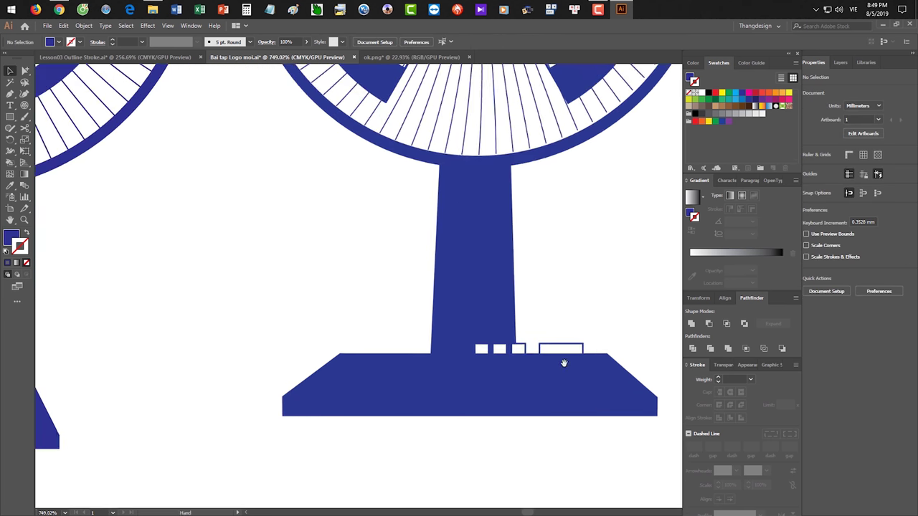
pyautogui.scroll(-5, 438, 351)
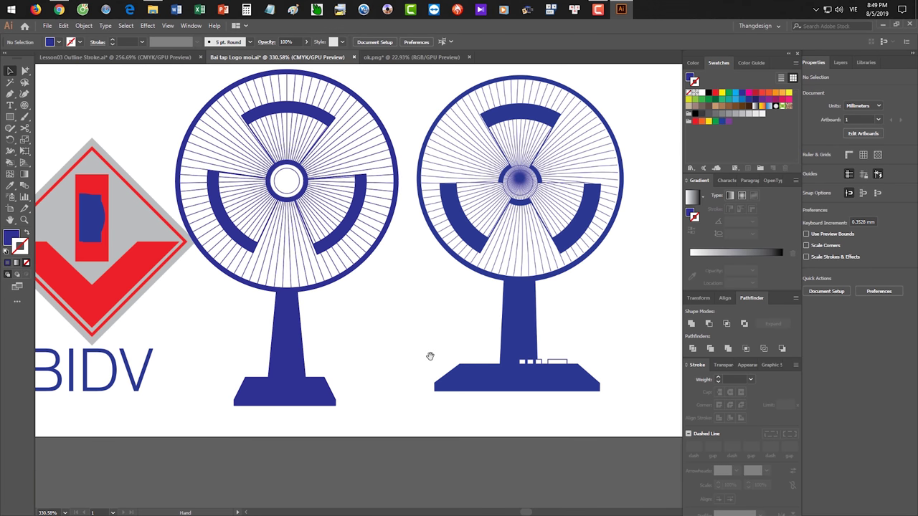
pyautogui.scroll(-2, 352, 334)
pyautogui.scroll(-4, 440, 354)
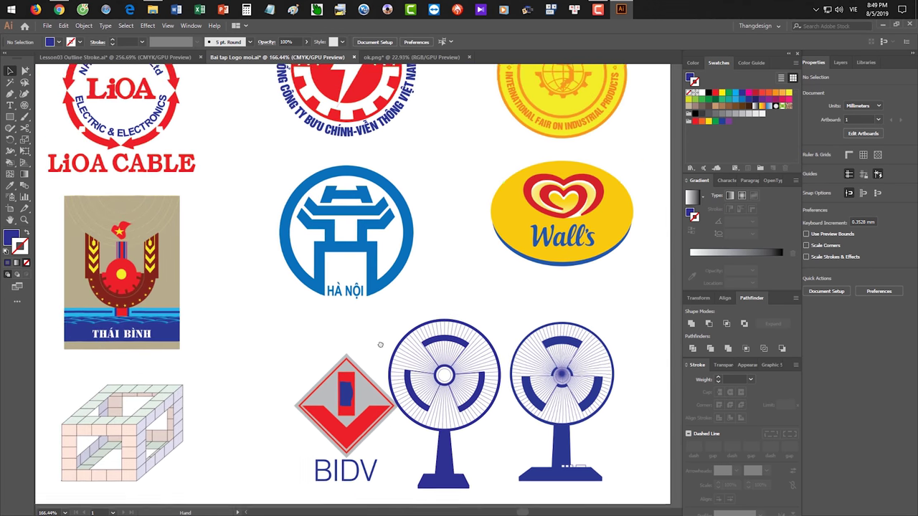
pyautogui.moveTo(380, 345); pyautogui.dragTo(423, 366)
pyautogui.moveTo(282, 322); pyautogui.dragTo(264, 405)
pyautogui.moveTo(359, 270); pyautogui.dragTo(353, 289)
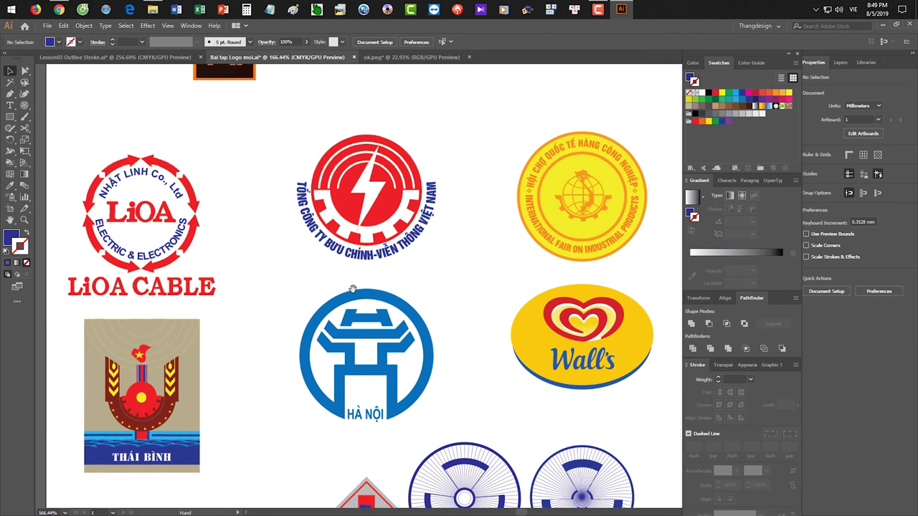
pyautogui.hotkey('ctrl', 'space')
pyautogui.scroll(5, 351, 197)
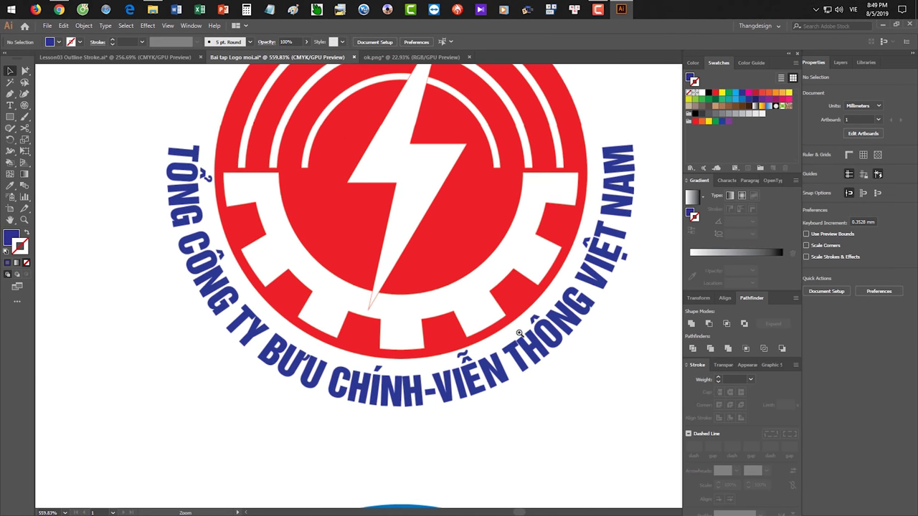
pyautogui.moveTo(441, 350); pyautogui.dragTo(328, 290)
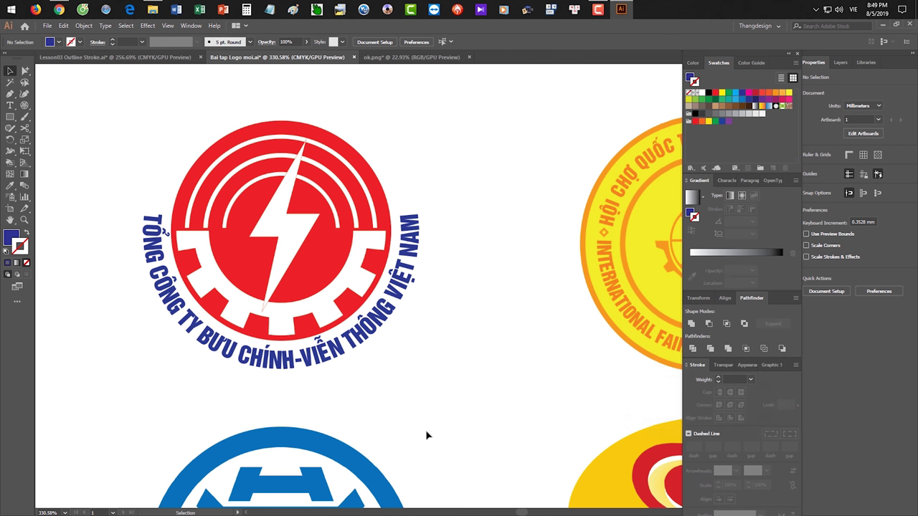
pyautogui.scroll(2, 423, 318)
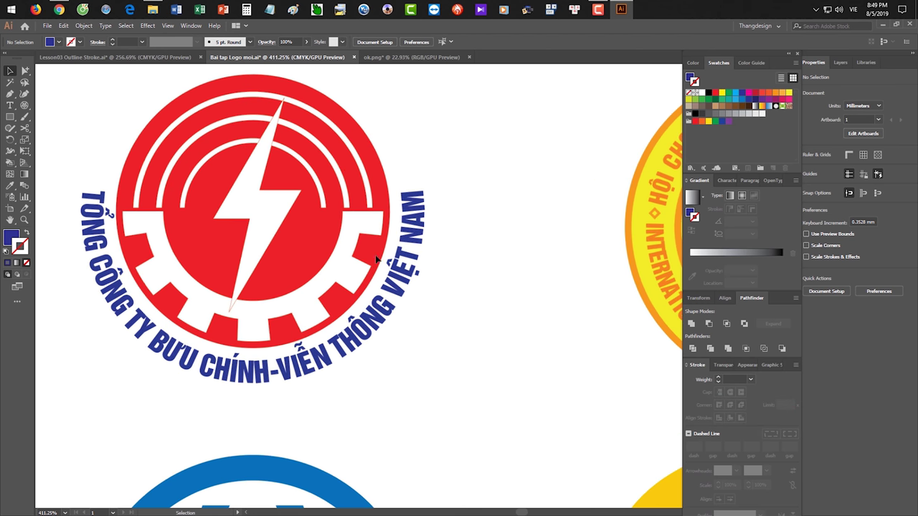
pyautogui.scroll(-2, 337, 247)
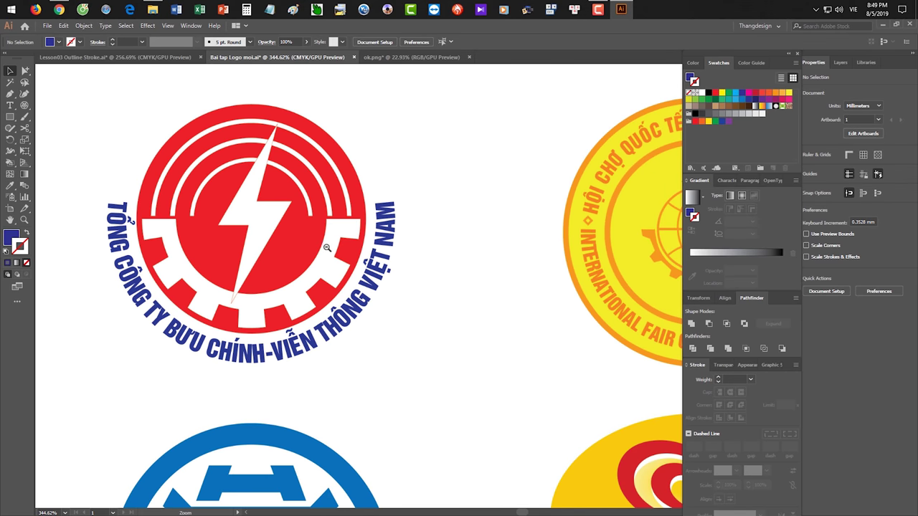
pyautogui.moveTo(403, 267); pyautogui.dragTo(348, 306)
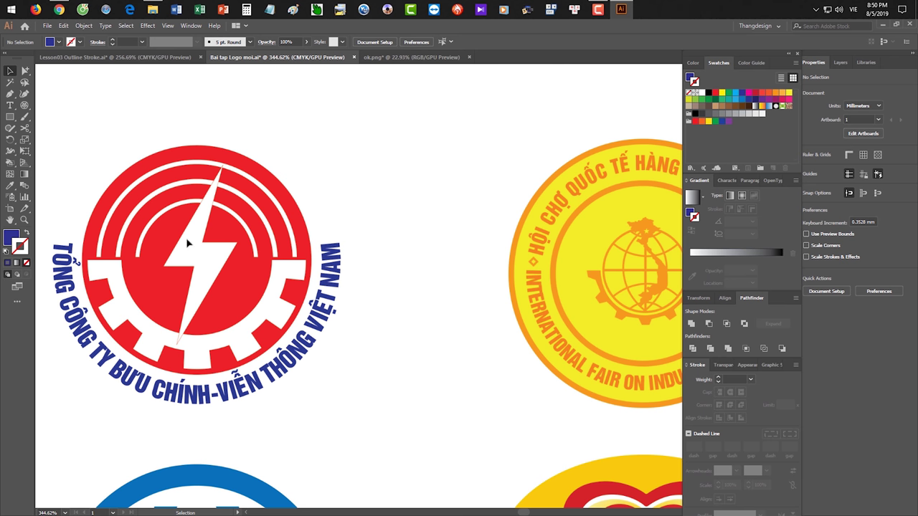
# Draw a round polar grid about 44.65 mm in diameter beside the lightning logo, with five concentric circles and no radial dividers
pyautogui.moveTo(26, 107); pyautogui.dragTo(62, 156)
pyautogui.moveTo(426, 202)
pyautogui.mouseDown()
pyautogui.moveTo(540, 287)
pyautogui.moveTo(539, 337)
pyautogui.moveTo(463, 251)
pyautogui.moveTo(435, 286)
pyautogui.moveTo(472, 304)
pyautogui.moveTo(436, 284)
pyautogui.moveTo(467, 321)
pyautogui.moveTo(465, 300)
pyautogui.moveTo(461, 320)
pyautogui.moveTo(465, 278)
pyautogui.mouseUp()
pyautogui.press('Left')
pyautogui.press('Left')
pyautogui.press('Left')
pyautogui.press('Left')
pyautogui.press('Left')
pyautogui.press('Left')
pyautogui.press('Left')
pyautogui.press('Left')
pyautogui.press('Left')
pyautogui.press('Left')
pyautogui.press('Left')
pyautogui.press('Left')
pyautogui.press('Left')
pyautogui.press('Left')
pyautogui.press('Left')
pyautogui.press('Left')
pyautogui.press('Up')
pyautogui.press('Up')
pyautogui.press('Up')
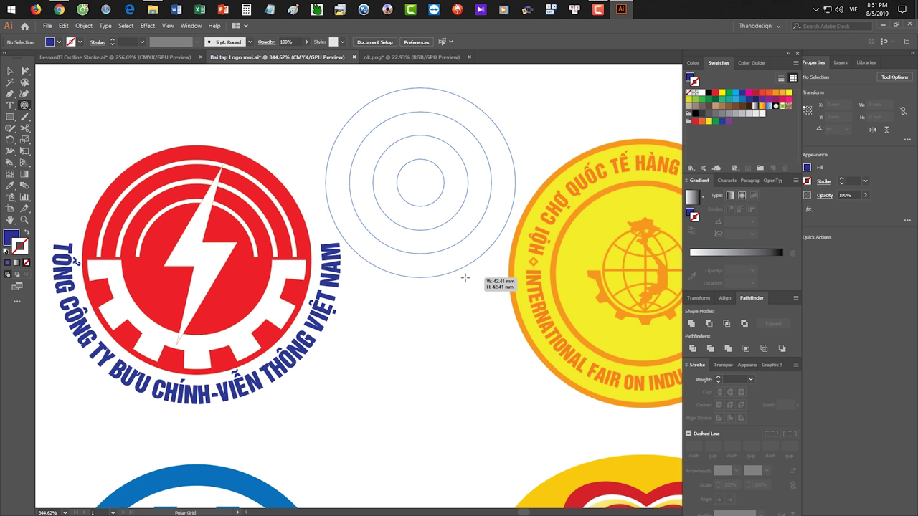
pyautogui.moveTo(464, 277); pyautogui.dragTo(474, 261)
pyautogui.press('Up')
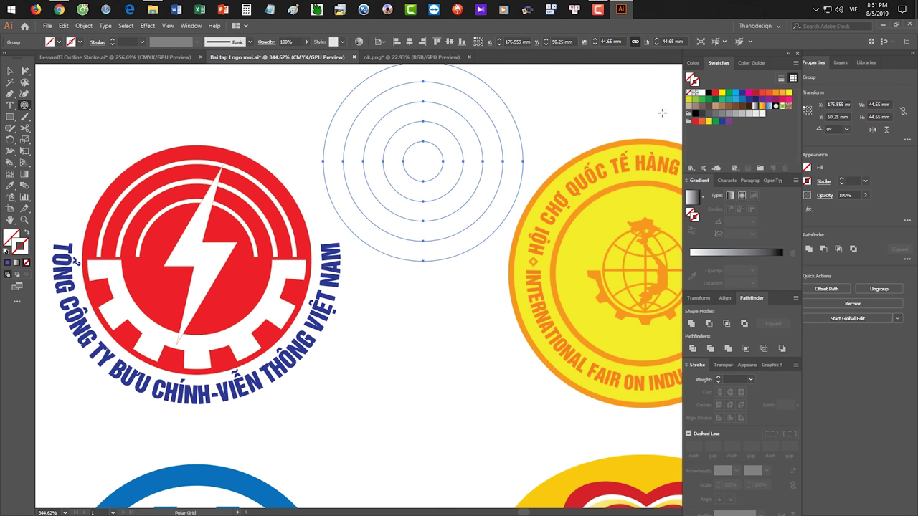
# Give the polar grid's concentric circles a black stroke
pyautogui.press('x')
pyautogui.click(707, 93)
pyautogui.press('v')
pyautogui.click(422, 350)
pyautogui.moveTo(430, 306); pyautogui.dragTo(438, 372)
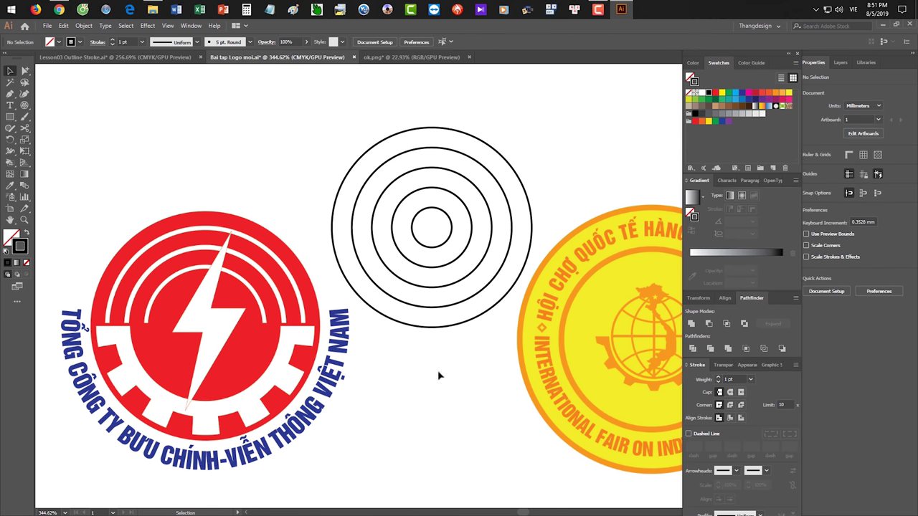
# Ungroup the concentric circles and delete the two innermost ones
pyautogui.click(495, 223)
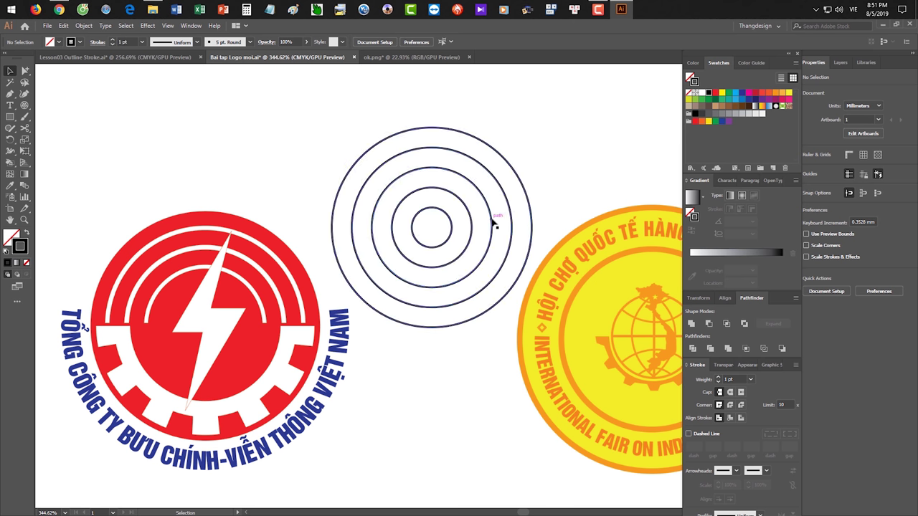
pyautogui.click(84, 26)
pyautogui.click(101, 72)
pyautogui.click(242, 168)
pyautogui.click(442, 212)
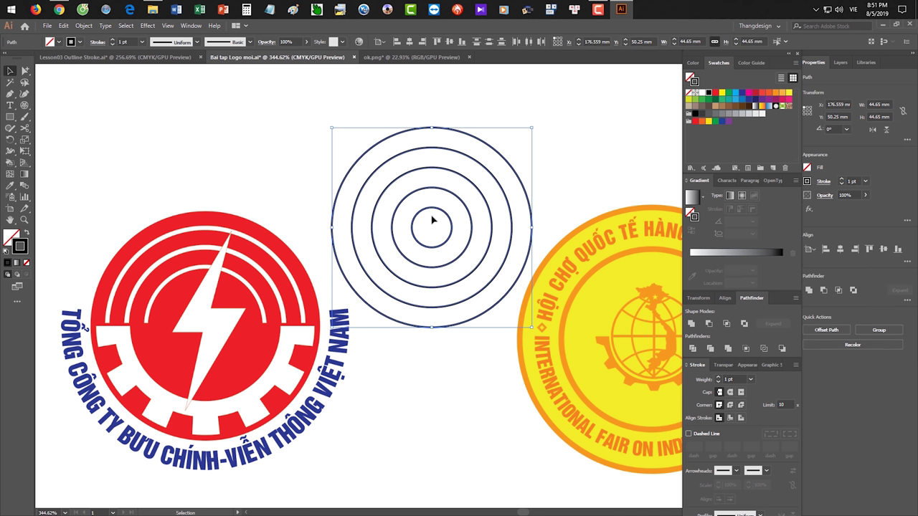
pyautogui.click(442, 389)
pyautogui.click(447, 244)
pyautogui.press('Delete')
pyautogui.click(467, 211)
pyautogui.press('Delete')
pyautogui.moveTo(494, 369); pyautogui.dragTo(436, 366)
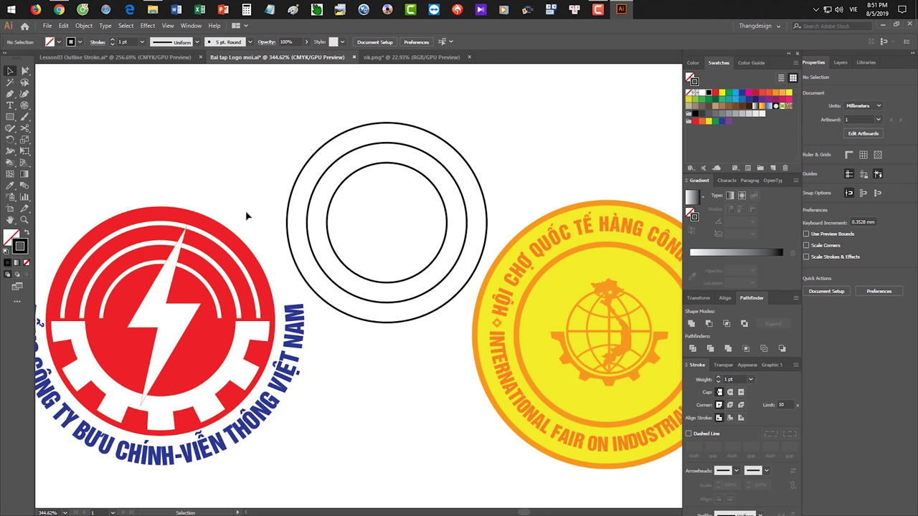
# Draw a concentric circle about 51.7 mm wide around the rings, filled with CMYK Red without stroke, and send it to the back
pyautogui.moveTo(10, 116); pyautogui.dragTo(35, 139)
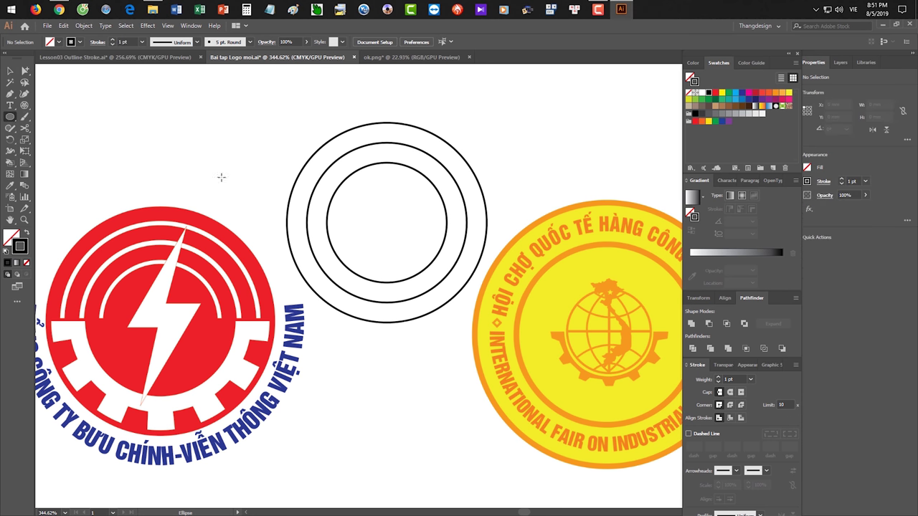
pyautogui.moveTo(386, 223); pyautogui.dragTo(501, 161)
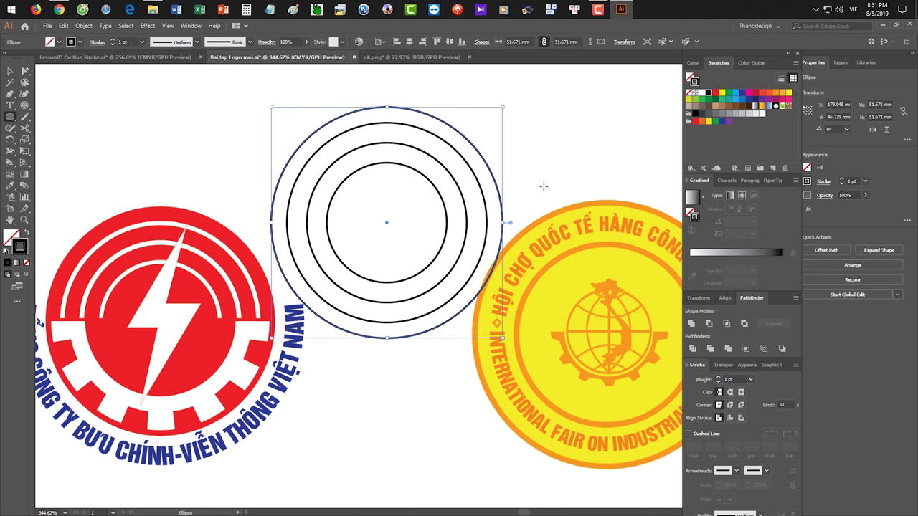
pyautogui.hotkey('shift', 'x')
pyautogui.click(715, 93)
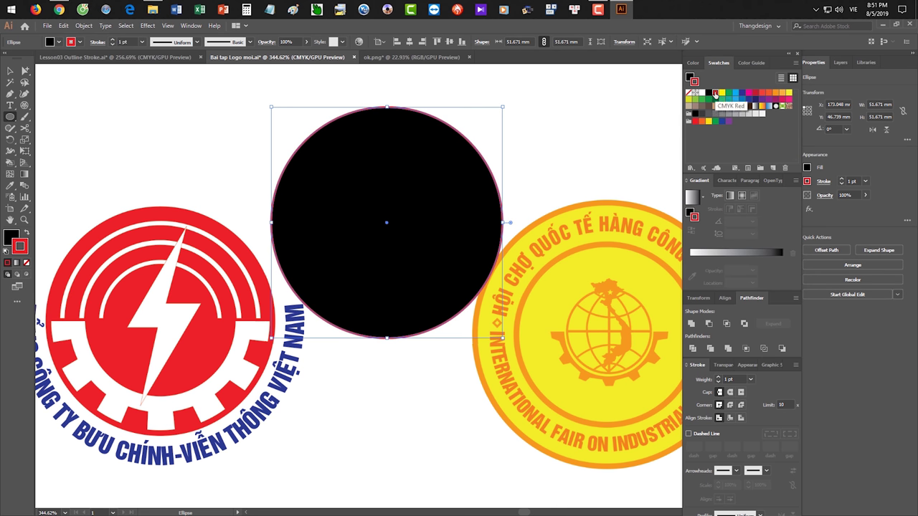
pyautogui.hotkey('shift', 'x')
pyautogui.press('/')
pyautogui.hotkey('ctrl', 'shift', '[')
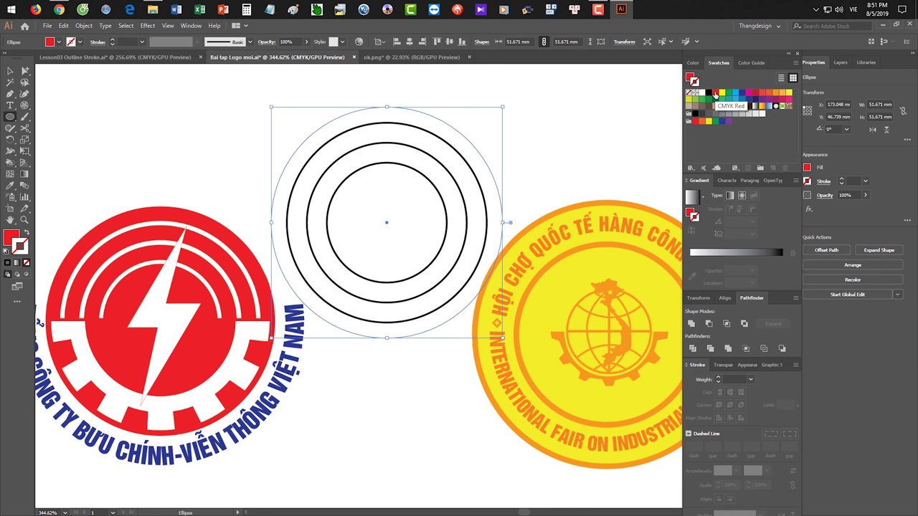
pyautogui.press('v')
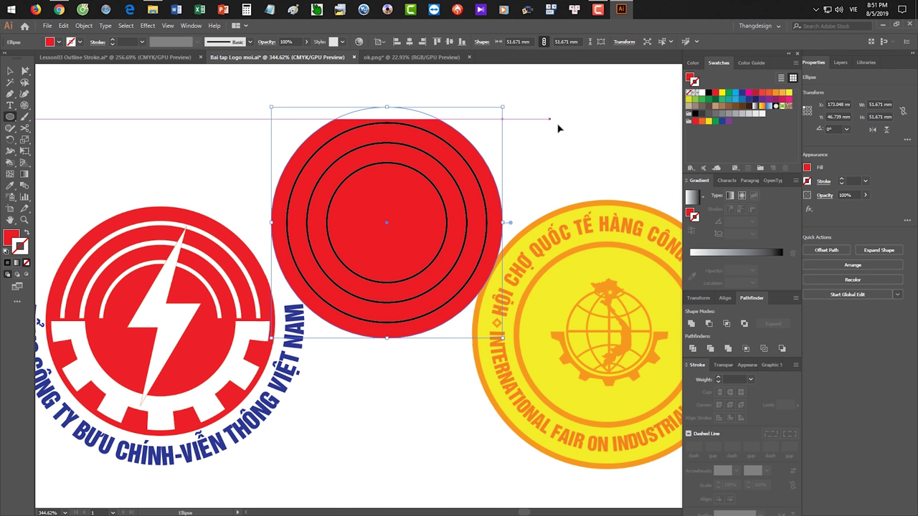
pyautogui.click(556, 125)
pyautogui.moveTo(407, 122); pyautogui.dragTo(469, 125)
pyautogui.hotkey('ctrl', 'z')
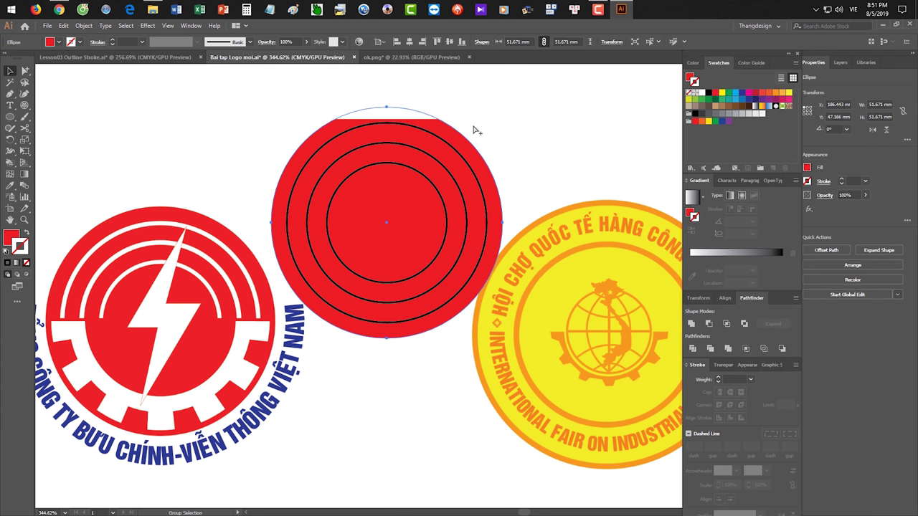
# Move the red circle together with its rings down into the empty space between the four logos
pyautogui.scroll(-3, 536, 151)
pyautogui.moveTo(373, 132); pyautogui.dragTo(439, 250)
pyautogui.moveTo(438, 196); pyautogui.dragTo(436, 289)
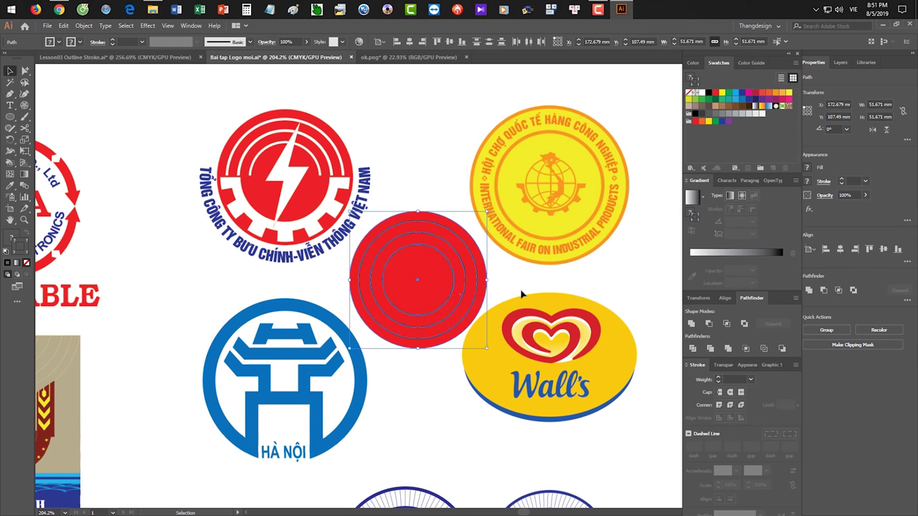
pyautogui.click(526, 290)
# Lock the red circle and delete the lower halves of the three concentric rings, keeping three upper arcs
pyautogui.scroll(1, 528, 291)
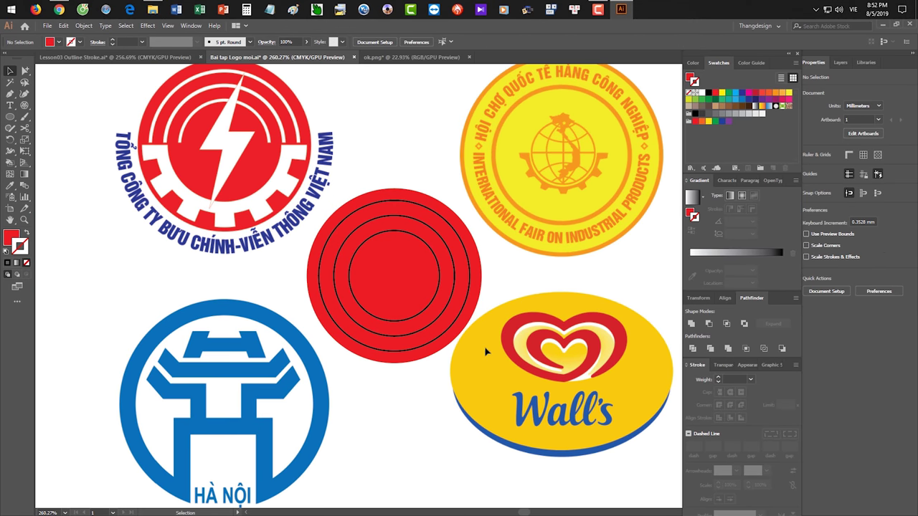
pyautogui.click(416, 361)
pyautogui.click(417, 362)
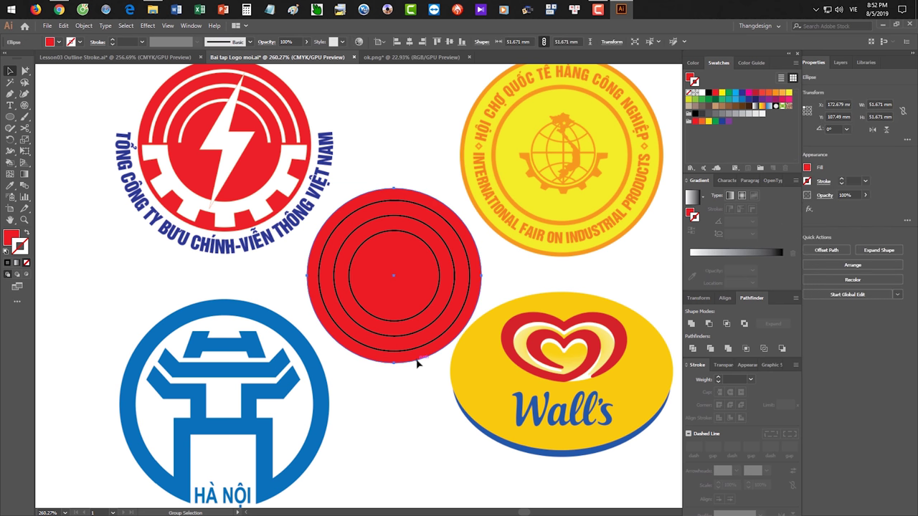
pyautogui.press('a')
pyautogui.moveTo(499, 396); pyautogui.dragTo(315, 315)
pyautogui.press('Delete')
pyautogui.press('v')
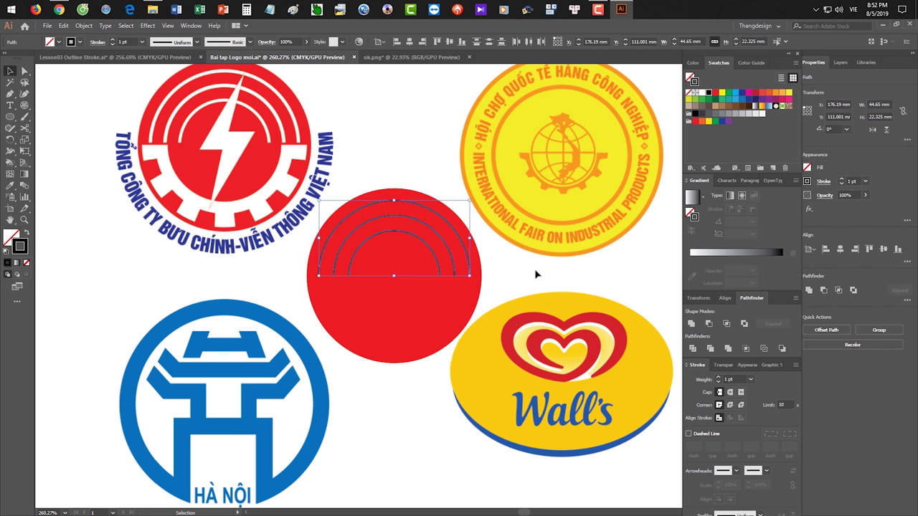
# Give the three arcs on the red circle a white stroke
pyautogui.click(532, 283)
pyautogui.moveTo(522, 294); pyautogui.dragTo(531, 313)
pyautogui.click(461, 242)
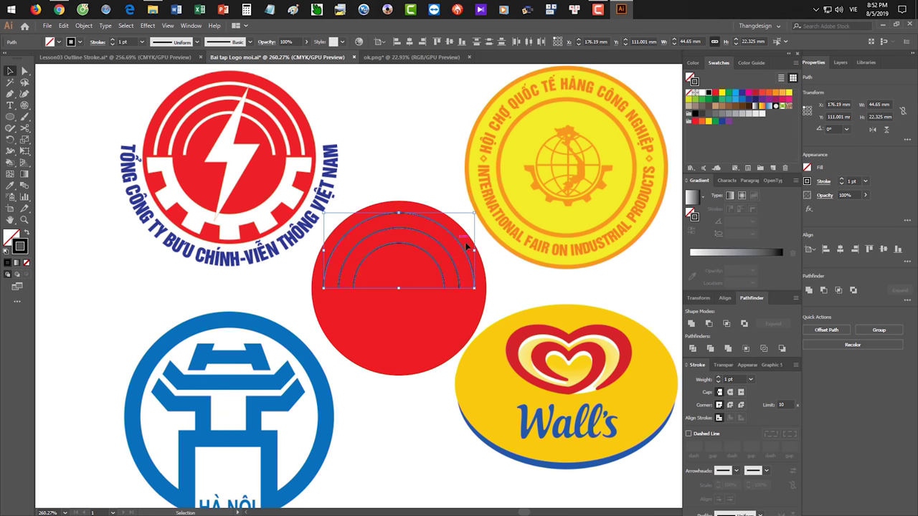
pyautogui.click(702, 94)
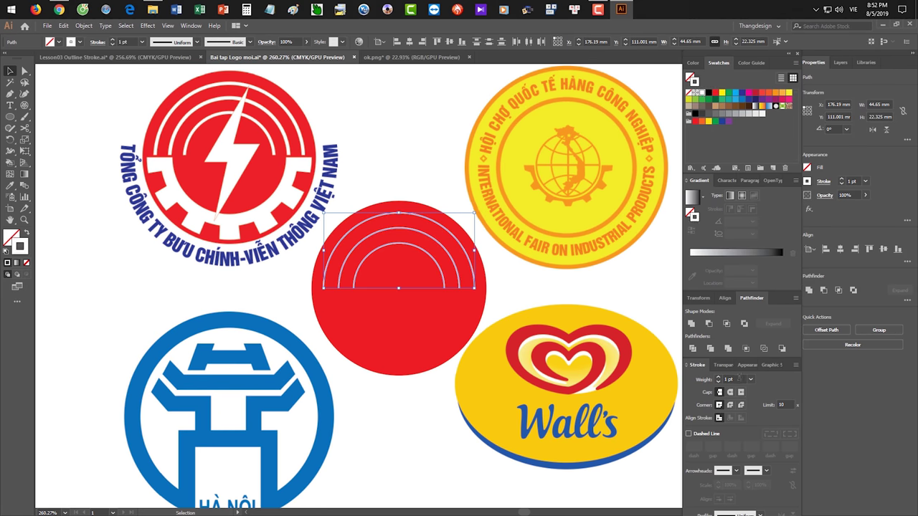
# Try a 15 pt stroke weight on the three arcs, and reset it to 1 pt
pyautogui.click(741, 379)
pyautogui.write('1655')
pyautogui.press('Return')
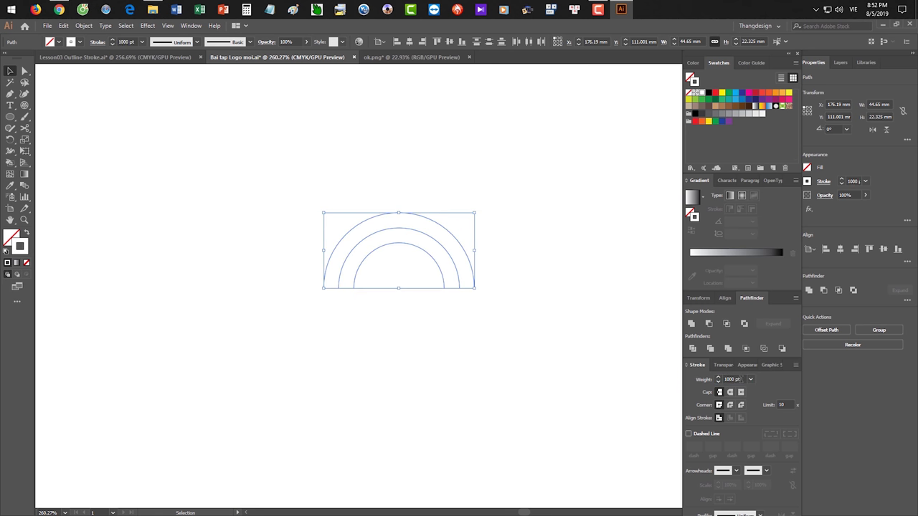
pyautogui.hotkey('ctrl', 'z')
pyautogui.click(741, 379)
pyautogui.write('15')
pyautogui.press('Return')
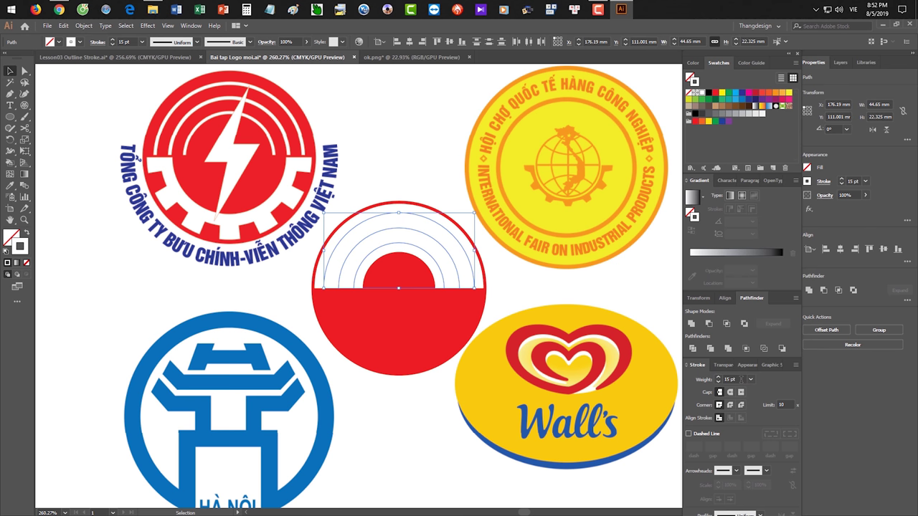
pyautogui.hotkey('ctrl', 'z')
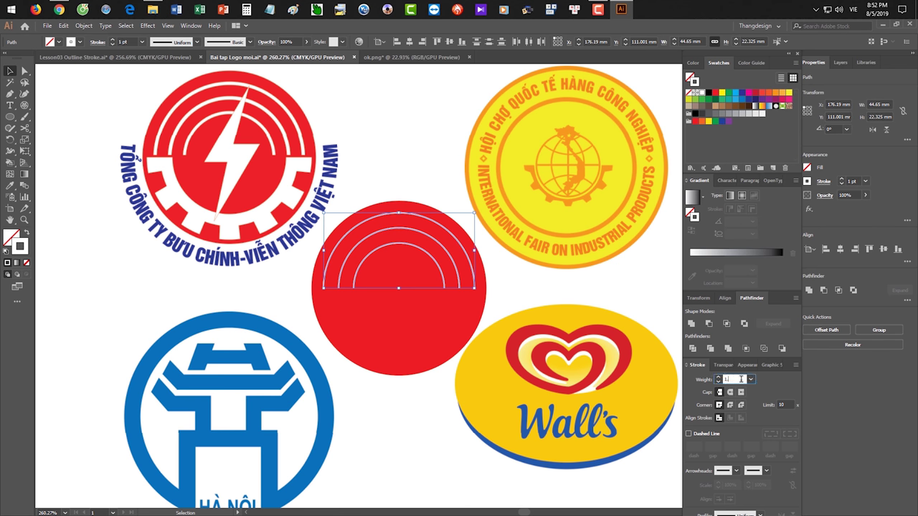
pyautogui.press('Return')
pyautogui.hotkey('ctrl', 'z')
pyautogui.click(702, 382)
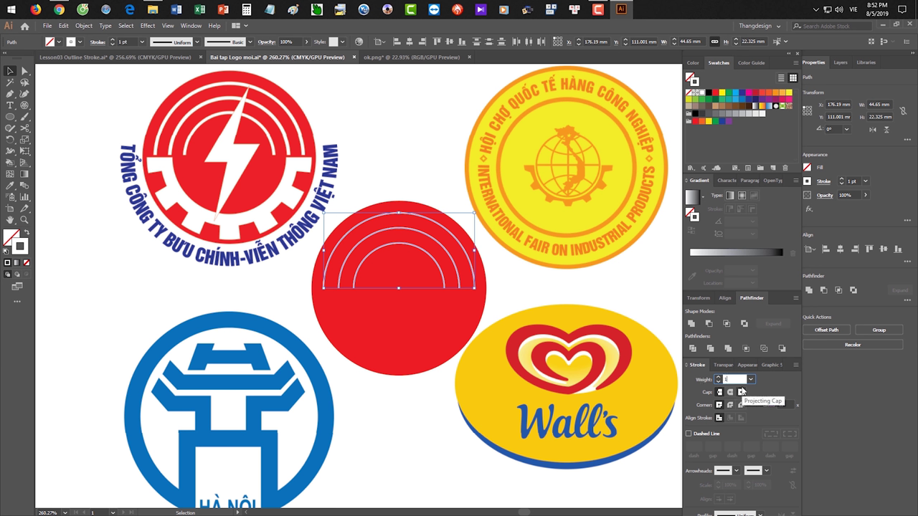
pyautogui.press('Return')
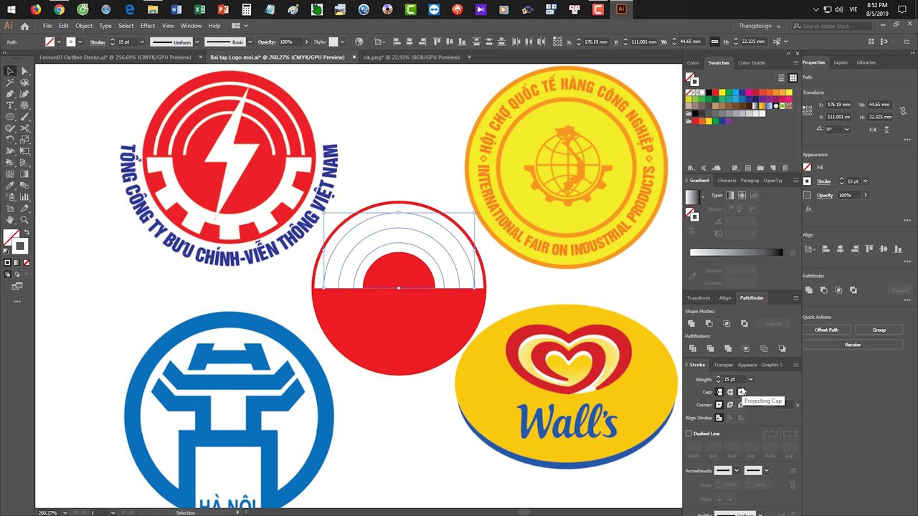
pyautogui.moveTo(742, 380); pyautogui.dragTo(693, 379)
pyautogui.write('1')
pyautogui.press('Return')
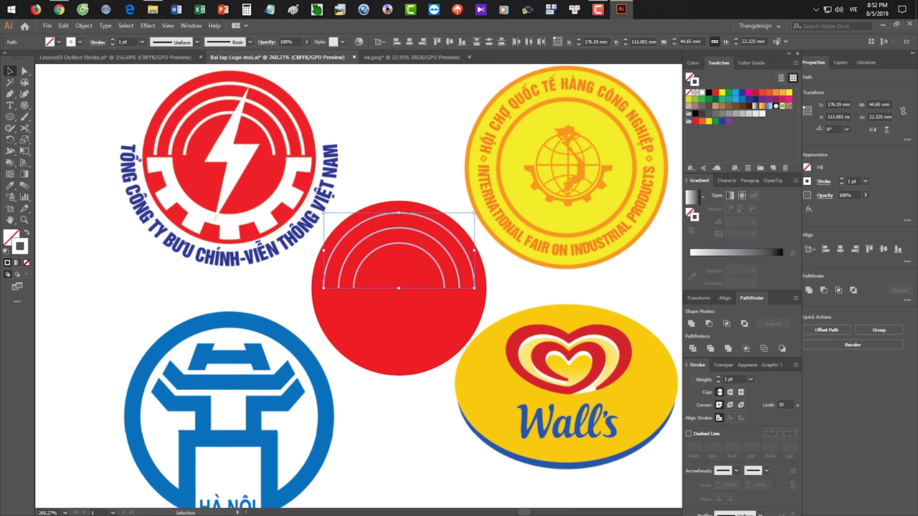
# Set the stroke weight of the three white arcs to 2 pt and deselect them
pyautogui.click(751, 379)
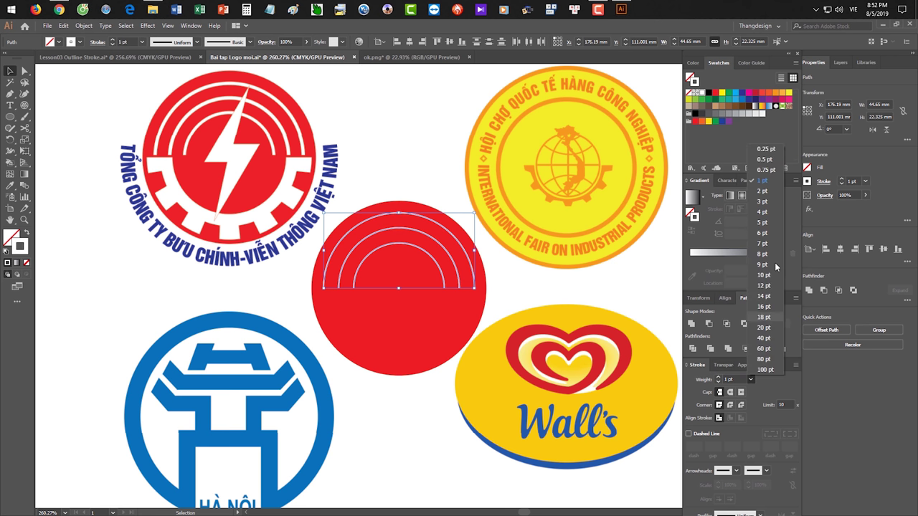
pyautogui.click(766, 190)
pyautogui.click(588, 294)
pyautogui.hotkey('ctrl', 'space')
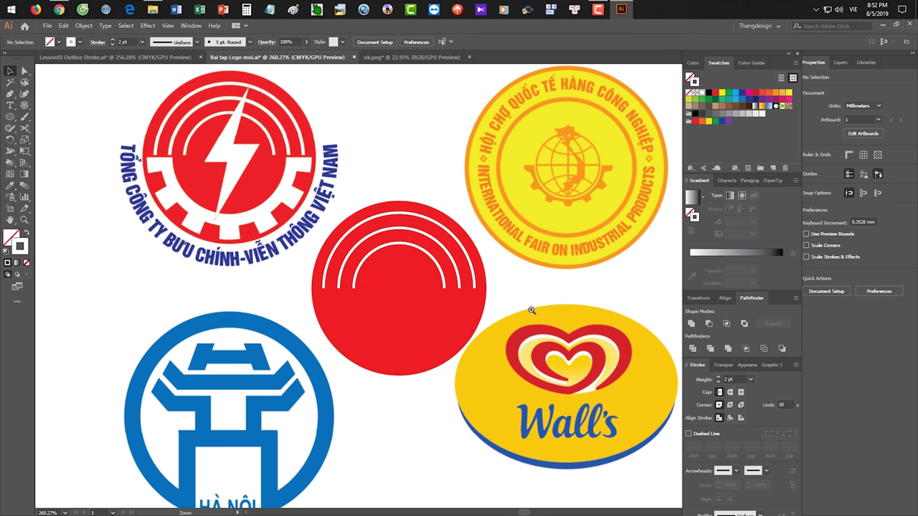
pyautogui.moveTo(532, 311); pyautogui.dragTo(494, 302)
pyautogui.moveTo(453, 330); pyautogui.dragTo(498, 347)
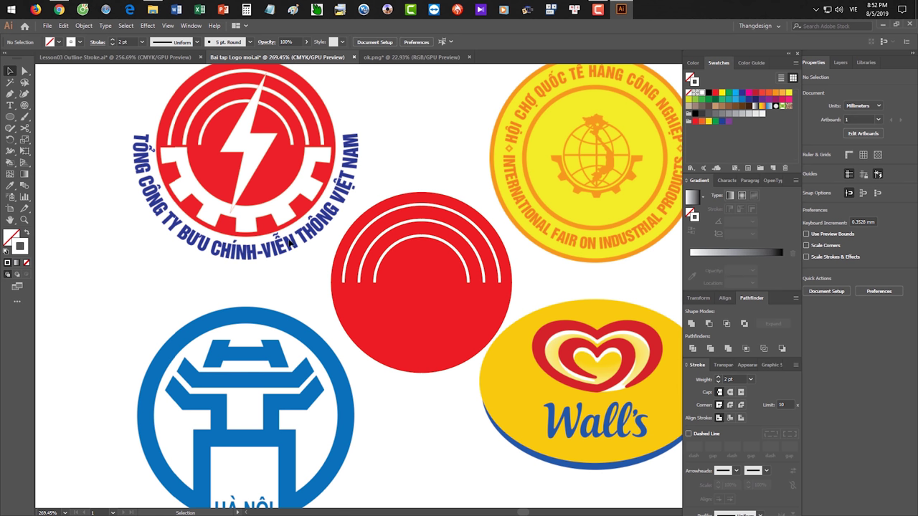
# Draw a circle about 34.3 mm wide from the red circle's centre, with white fill and no stroke
pyautogui.click(10, 116)
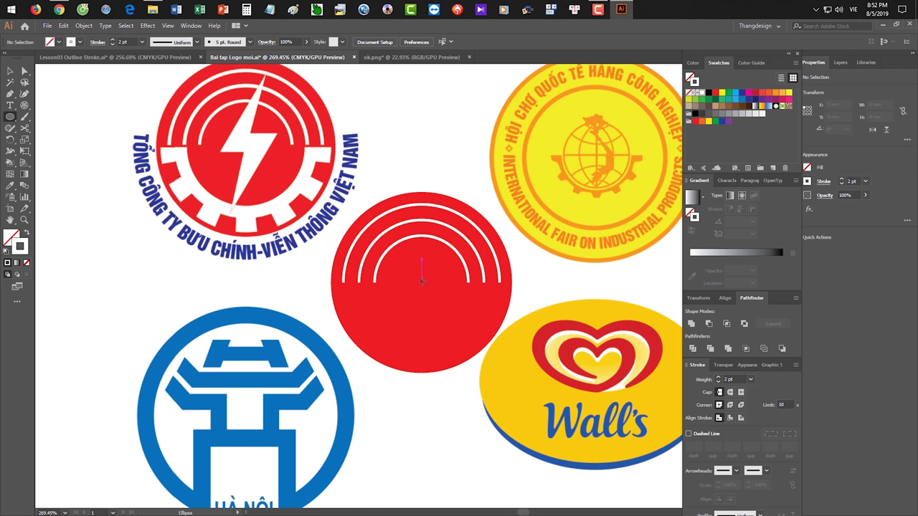
pyautogui.moveTo(422, 280); pyautogui.dragTo(481, 244)
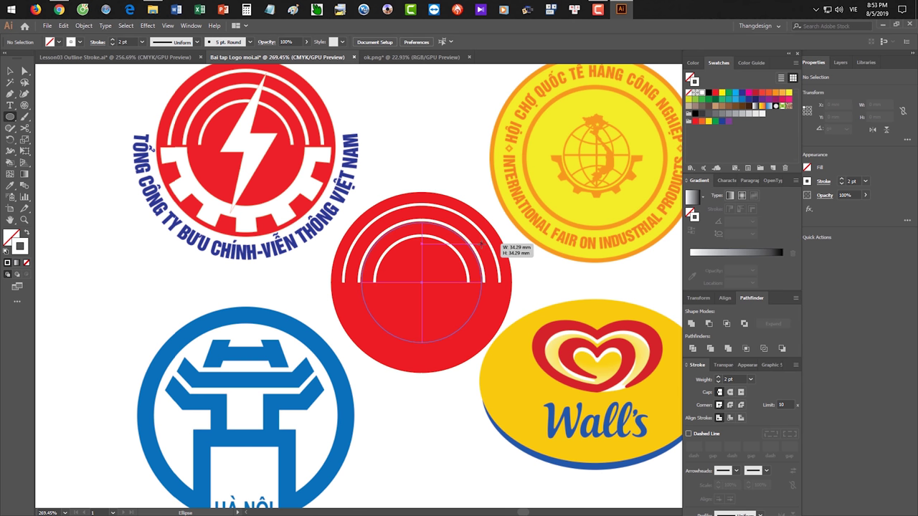
pyautogui.moveTo(481, 245); pyautogui.dragTo(481, 244)
pyautogui.hotkey('shift', 'x')
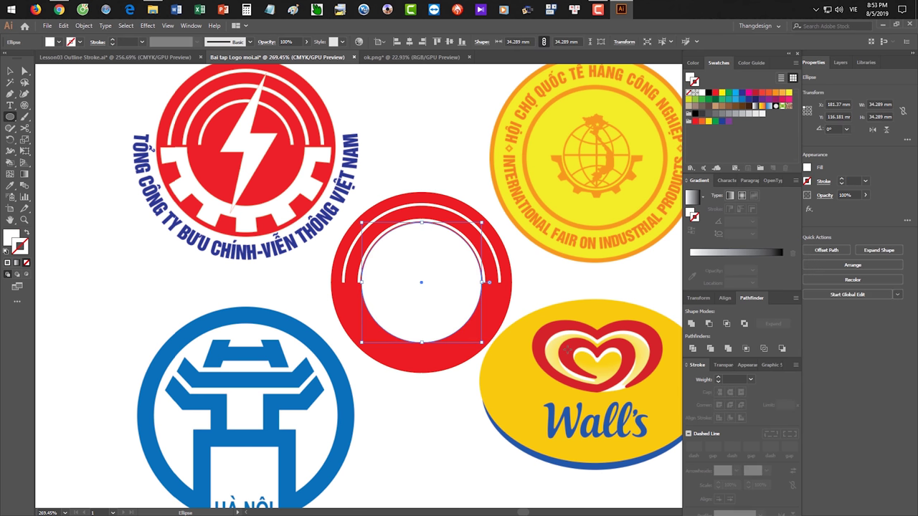
# Draw a second concentric circle about 50.1 mm wide just inside the red edge, with a white stroke and no fill
pyautogui.press('v')
pyautogui.press('l')
pyautogui.moveTo(421, 282)
pyautogui.mouseDown()
pyautogui.moveTo(512, 230)
pyautogui.moveTo(511, 208)
pyautogui.moveTo(523, 195)
pyautogui.mouseUp()
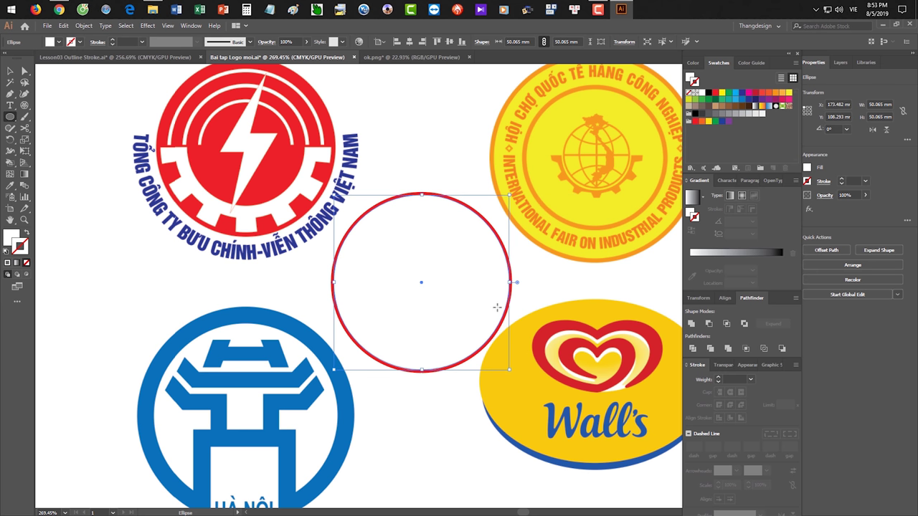
pyautogui.hotkey('ctrl', 'z')
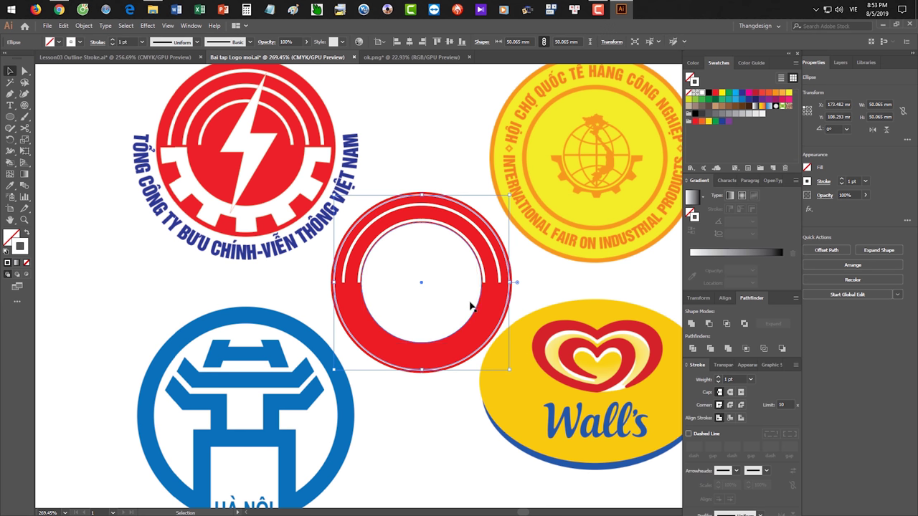
# Subtract the smaller circle from the larger one with Minus Front and fill the resulting ring white without stroke
pyautogui.press('v')
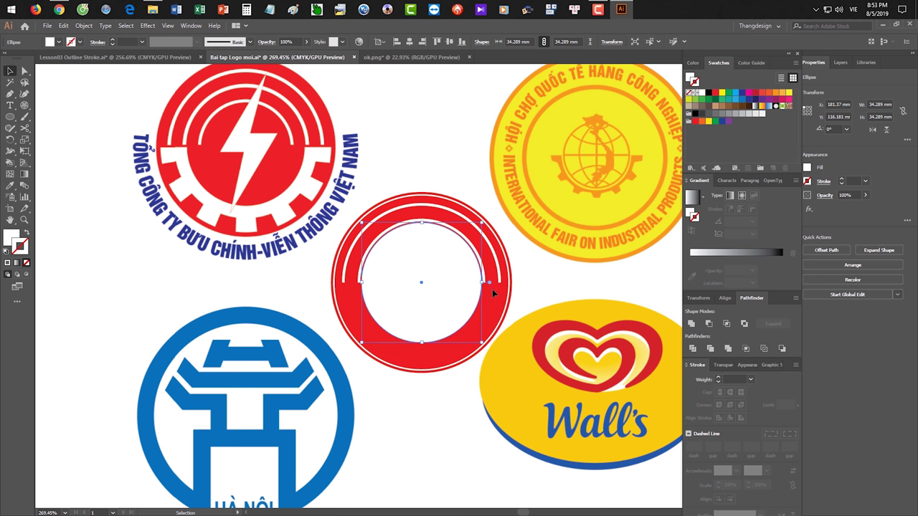
pyautogui.keyDown('shift'); pyautogui.click(507, 310); pyautogui.keyUp('shift')
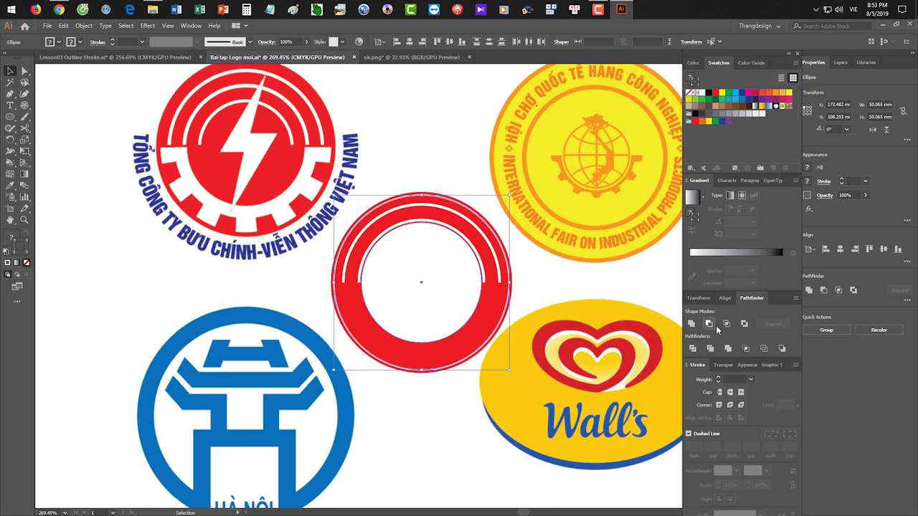
pyautogui.click(709, 323)
pyautogui.hotkey('shift', 'x')
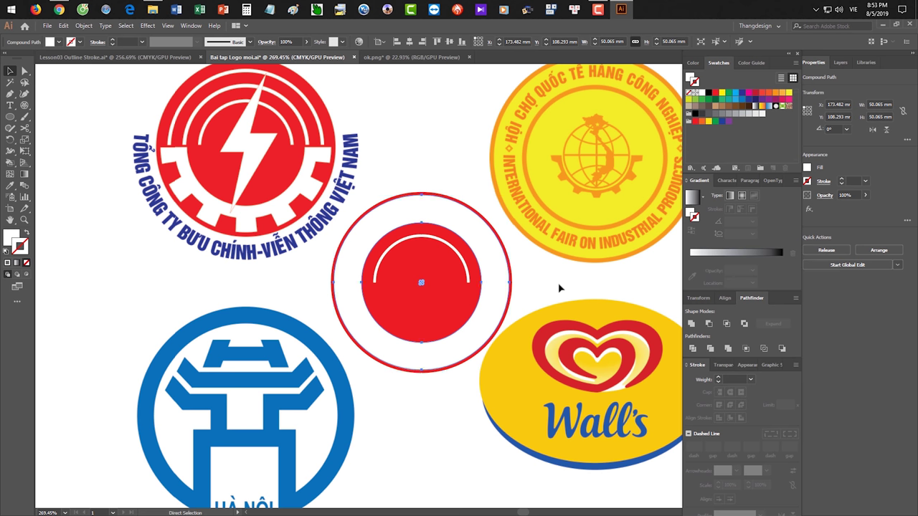
pyautogui.hotkey('ctrl', 'z')
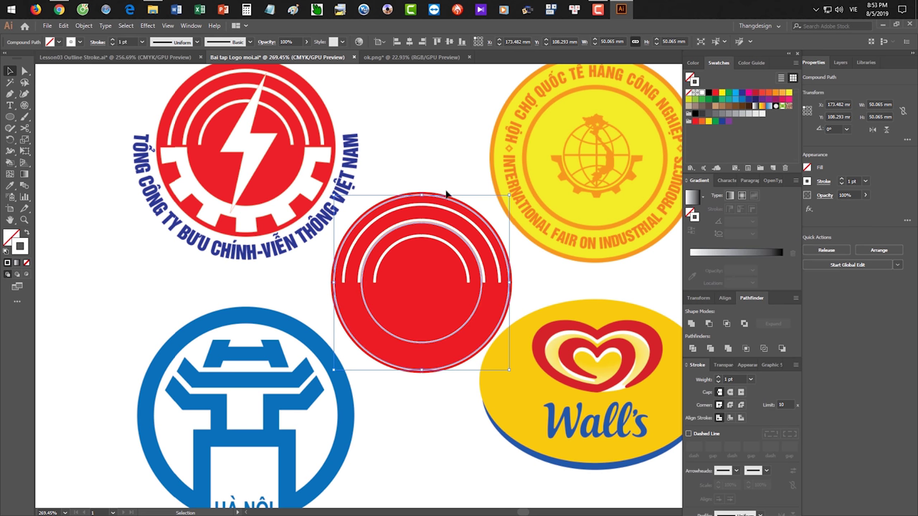
pyautogui.hotkey('shift', 'x')
pyautogui.click(439, 179)
# Try to remove the white ring's upper half by deleting the top anchor points of both its circles
pyautogui.press('a')
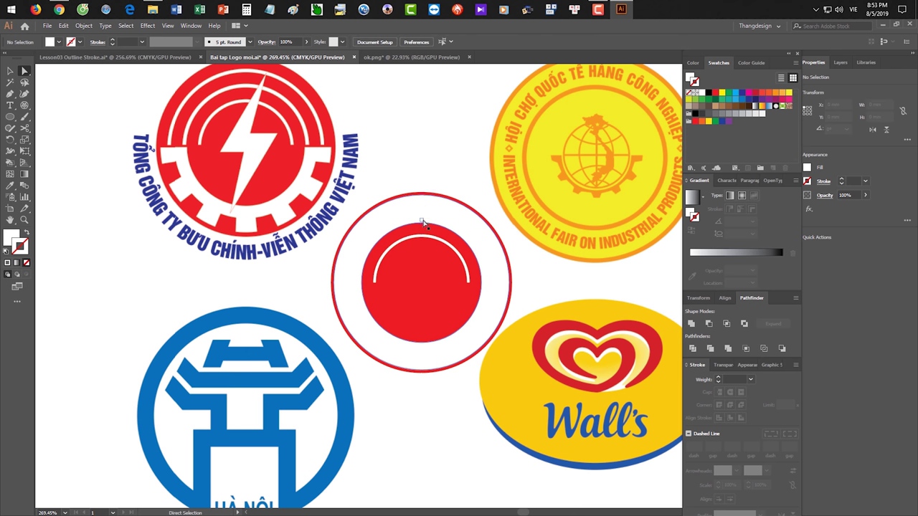
pyautogui.click(422, 222)
pyautogui.keyDown('shift'); pyautogui.click(422, 195); pyautogui.keyUp('shift')
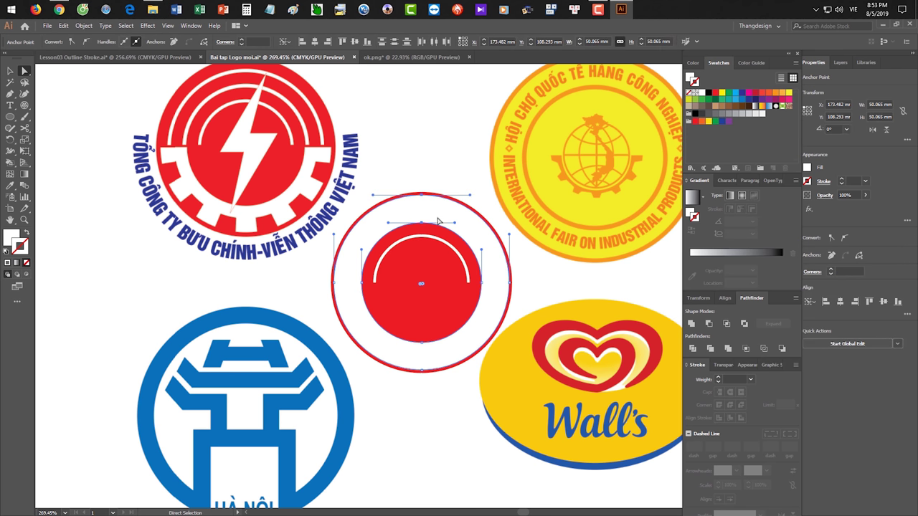
pyautogui.press('Delete')
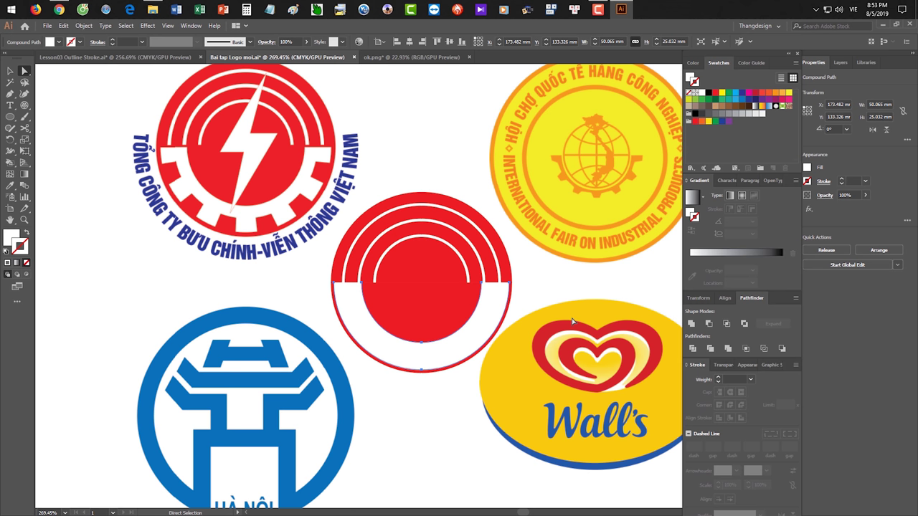
pyautogui.press('v')
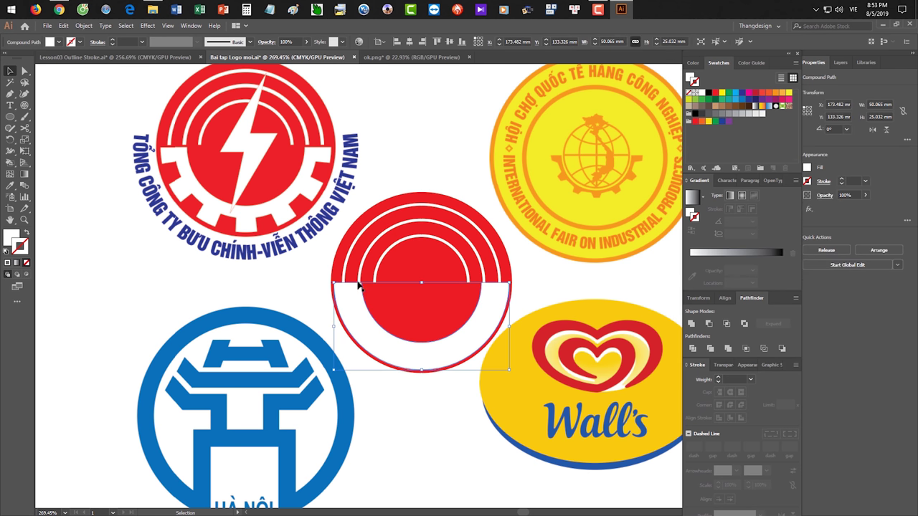
pyautogui.hotkey('ctrl', 'z')
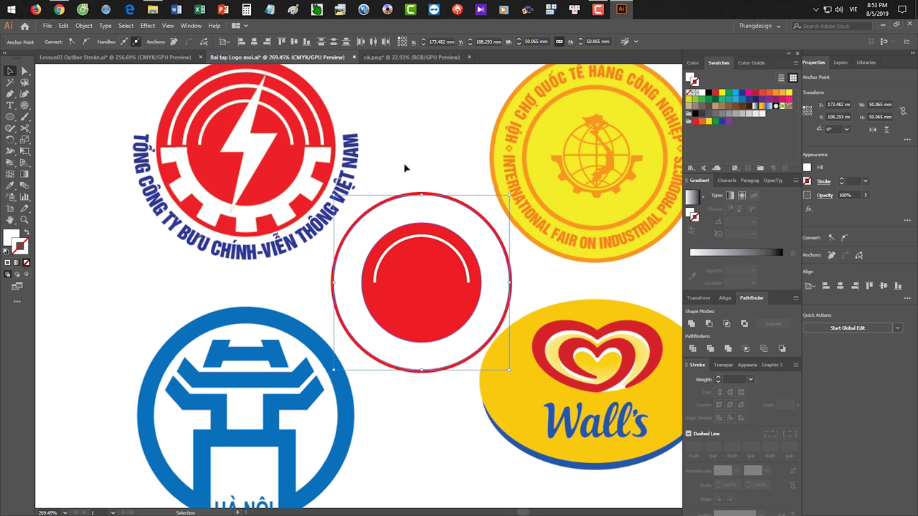
# Draw a rectangle about 76.2 by 37.7 mm covering the white ring's upper half and nudge it slightly down
pyautogui.click(76, 113)
pyautogui.moveTo(8, 117); pyautogui.dragTo(50, 118)
pyautogui.moveTo(421, 282); pyautogui.dragTo(529, 262)
pyautogui.hotkey('ctrl', 'z')
pyautogui.moveTo(422, 215); pyautogui.dragTo(557, 283)
pyautogui.press('v')
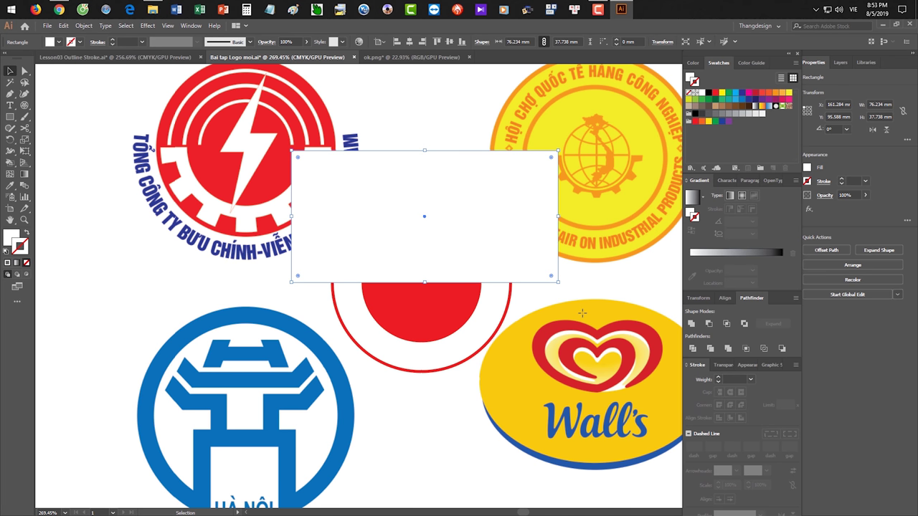
pyautogui.press('Down')
pyautogui.press('Down')
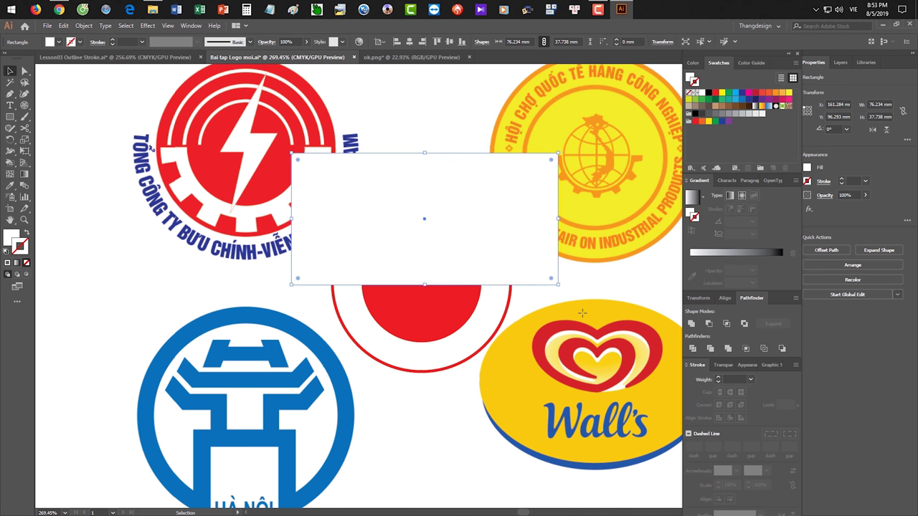
# Subtract the rectangle from the white ring, keeping only the ring's lower half
pyautogui.keyDown('shift'); pyautogui.click(504, 314); pyautogui.keyUp('shift')
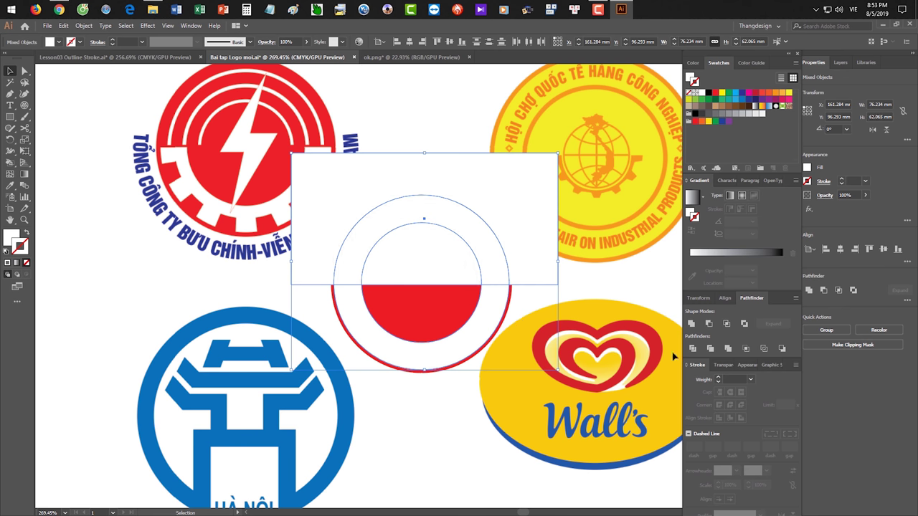
pyautogui.click(715, 348)
pyautogui.click(543, 297)
pyautogui.scroll(2, 436, 400)
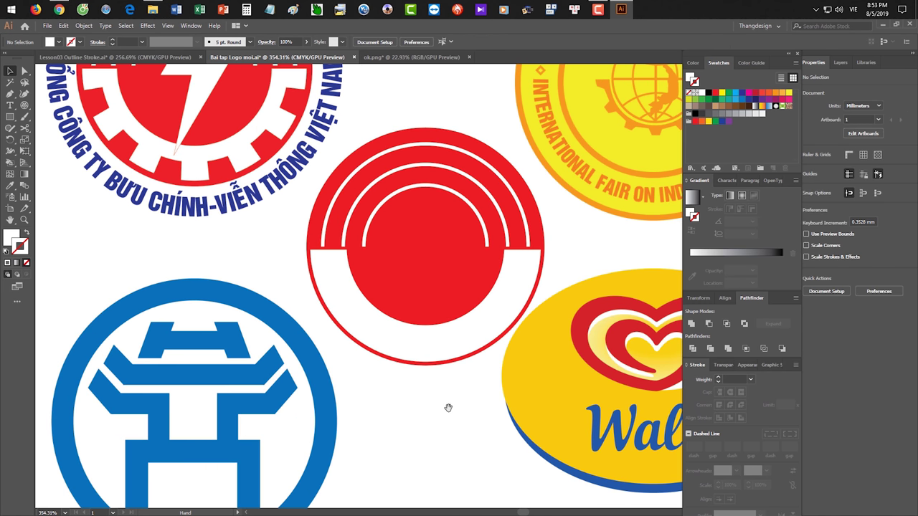
# Draw a white triangle about 8.9 by 7.7 mm in the middle of the red disc
pyautogui.moveTo(391, 359); pyautogui.dragTo(307, 315)
pyautogui.moveTo(236, 201); pyautogui.dragTo(337, 219)
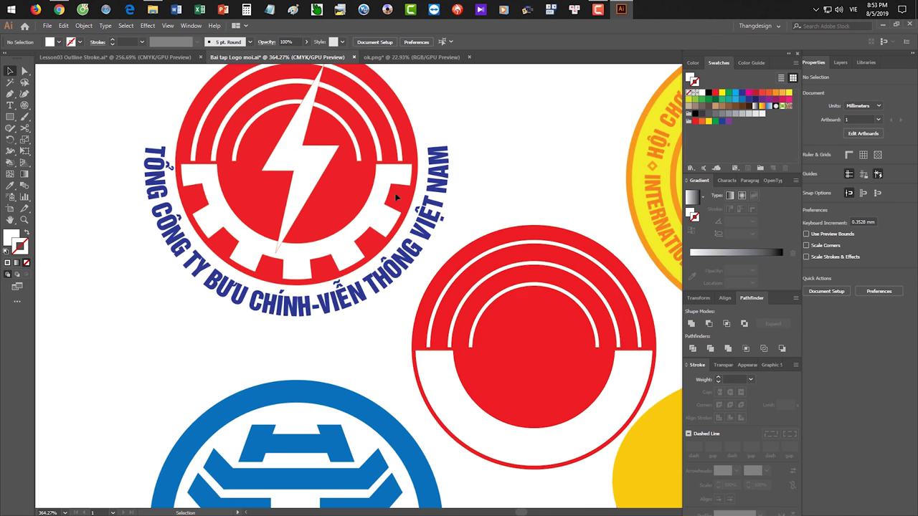
pyautogui.scroll(1, 297, 211)
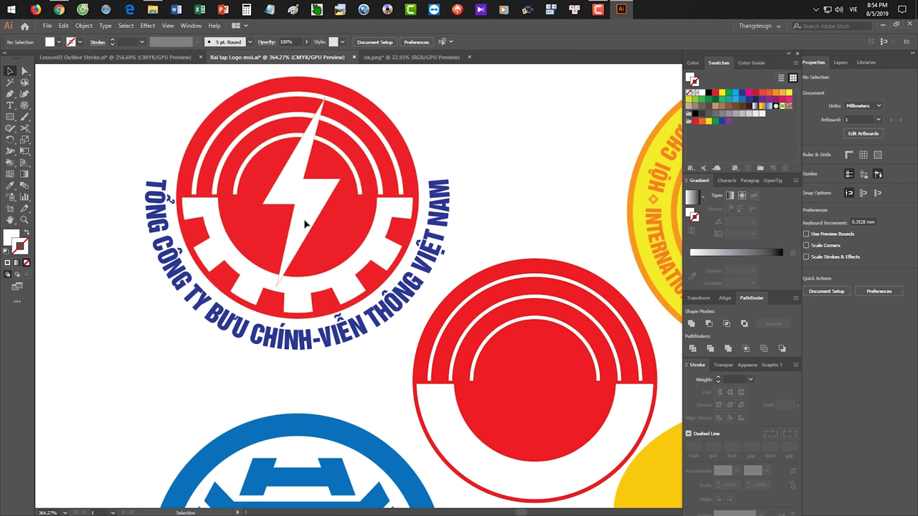
pyautogui.moveTo(10, 117); pyautogui.dragTo(43, 152)
pyautogui.moveTo(441, 297); pyautogui.dragTo(395, 266)
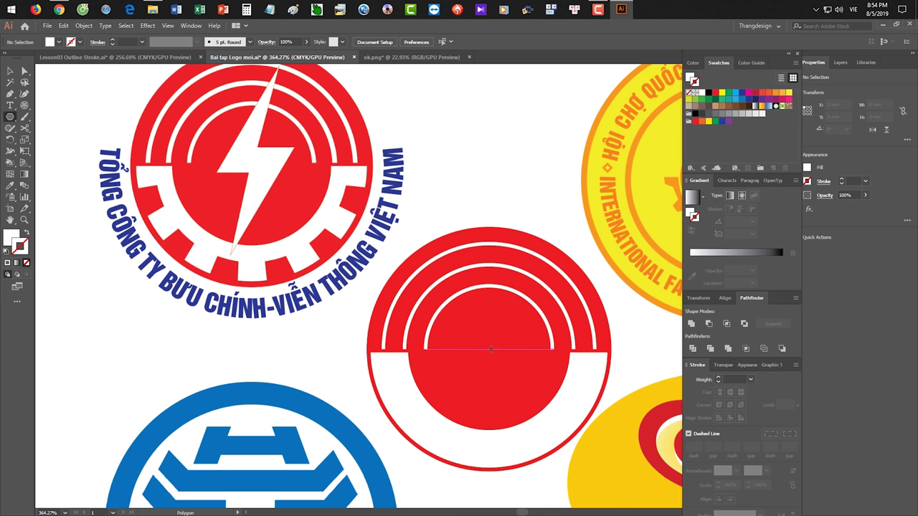
pyautogui.moveTo(491, 349)
pyautogui.mouseDown()
pyautogui.moveTo(472, 326)
pyautogui.moveTo(492, 323)
pyautogui.moveTo(493, 346)
pyautogui.moveTo(471, 237)
pyautogui.moveTo(488, 343)
pyautogui.mouseUp()
pyautogui.press('Down')
pyautogui.press('Down')
pyautogui.press('Down')
pyautogui.press('v')
pyautogui.click(485, 202)
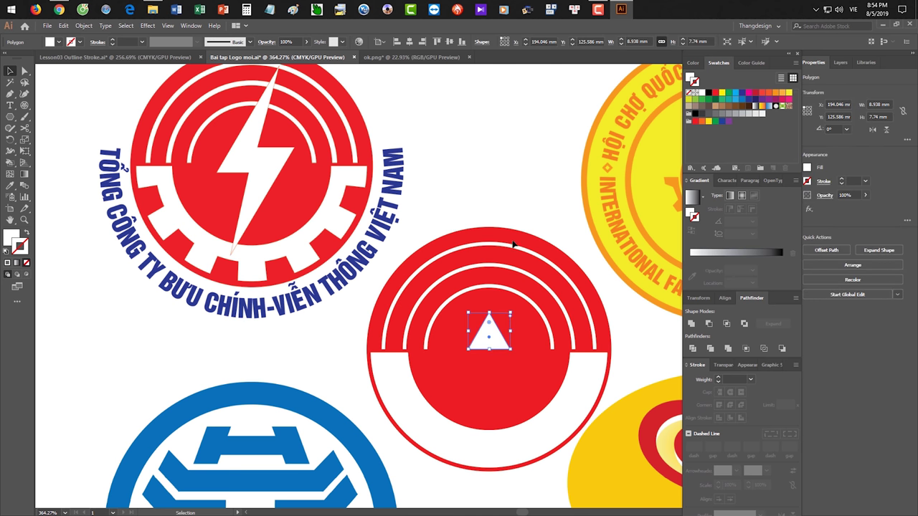
# Reshape the white triangle into a slanted bolt spike about 21.4 mm tall, shifting its apex up and right and its lower-right corner inward
pyautogui.press('a')
pyautogui.click(490, 314)
pyautogui.moveTo(490, 314); pyautogui.dragTo(510, 249)
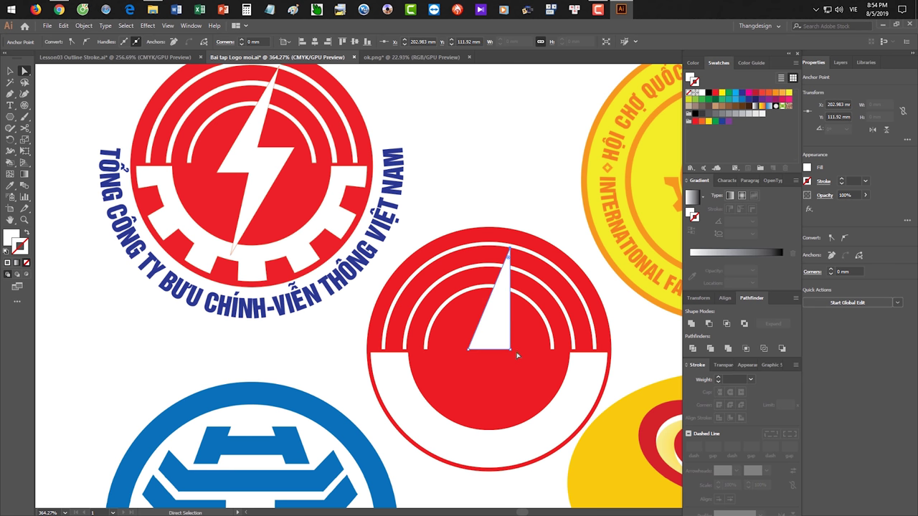
pyautogui.moveTo(514, 355); pyautogui.dragTo(500, 350)
pyautogui.press('v')
pyautogui.click(517, 351)
pyautogui.moveTo(492, 344)
pyautogui.mouseDown()
pyautogui.moveTo(470, 345)
pyautogui.moveTo(485, 352)
pyautogui.mouseUp()
pyautogui.click(504, 353)
pyautogui.moveTo(475, 353)
pyautogui.mouseDown()
pyautogui.moveTo(494, 348)
pyautogui.moveTo(506, 367)
pyautogui.moveTo(484, 357)
pyautogui.mouseUp()
pyautogui.click(485, 364)
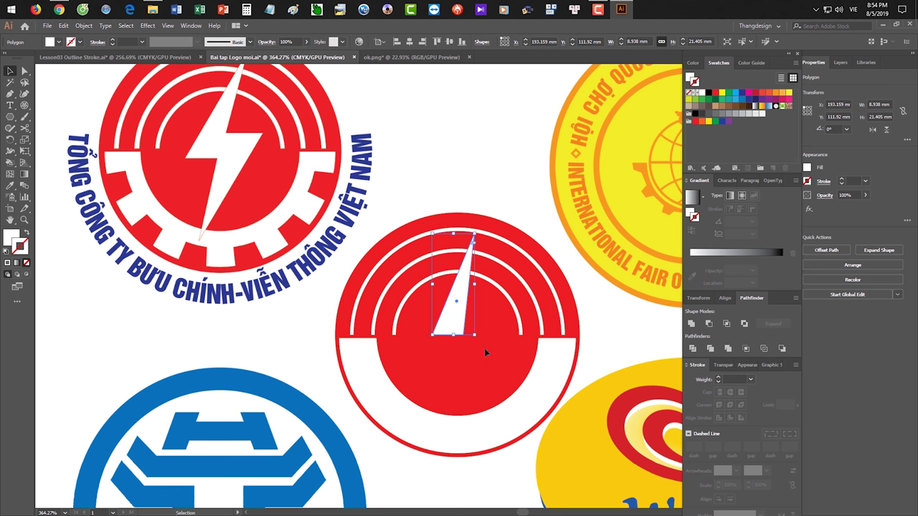
# Try to reflect the white bolt spike freehand about its own centre
pyautogui.press('o')
pyautogui.moveTo(465, 284); pyautogui.dragTo(502, 369)
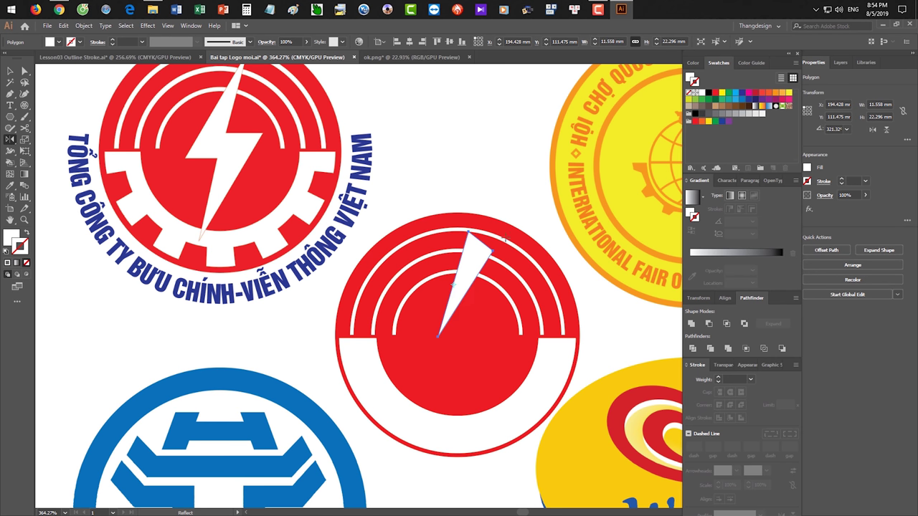
pyautogui.hotkey('ctrl', 'z')
pyautogui.press('v')
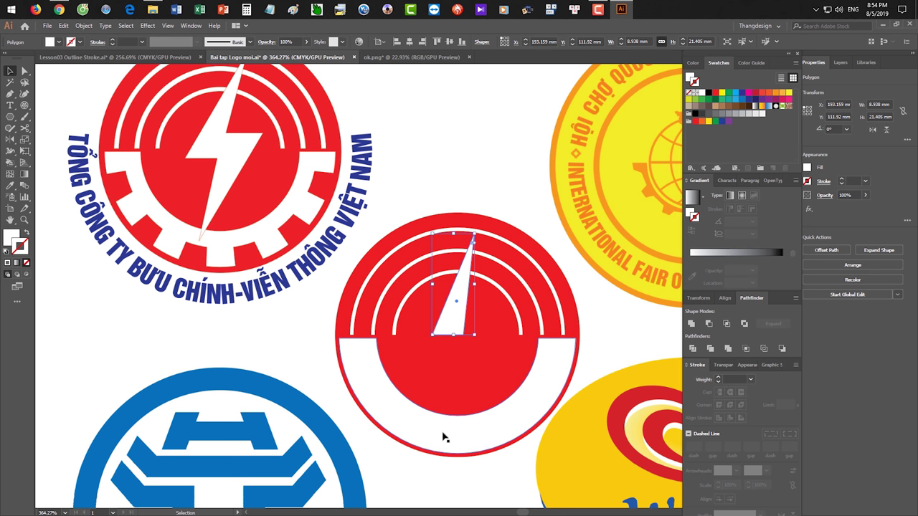
# Try to mirror copies of the white spike about its lower-right corner to form the bolt's other half
pyautogui.press('o')
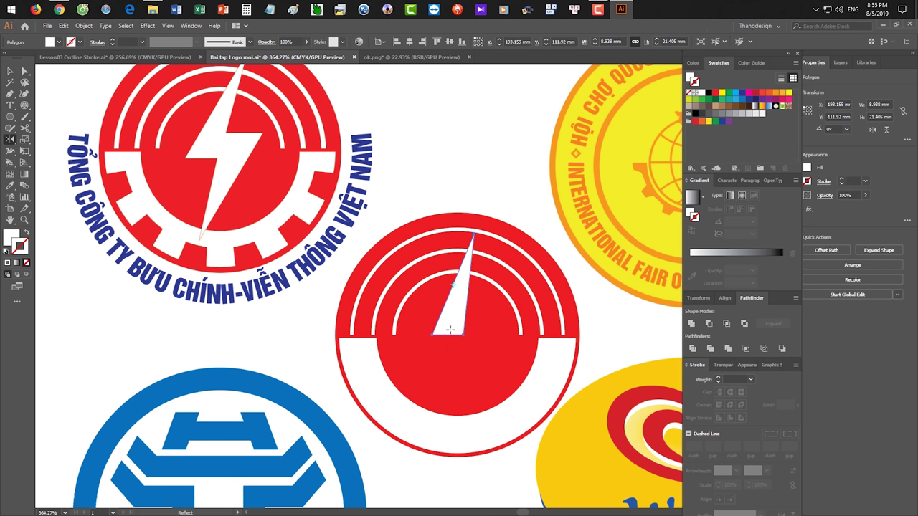
pyautogui.click(463, 334)
pyautogui.moveTo(450, 322); pyautogui.dragTo(496, 316)
pyautogui.moveTo(475, 285); pyautogui.dragTo(465, 362)
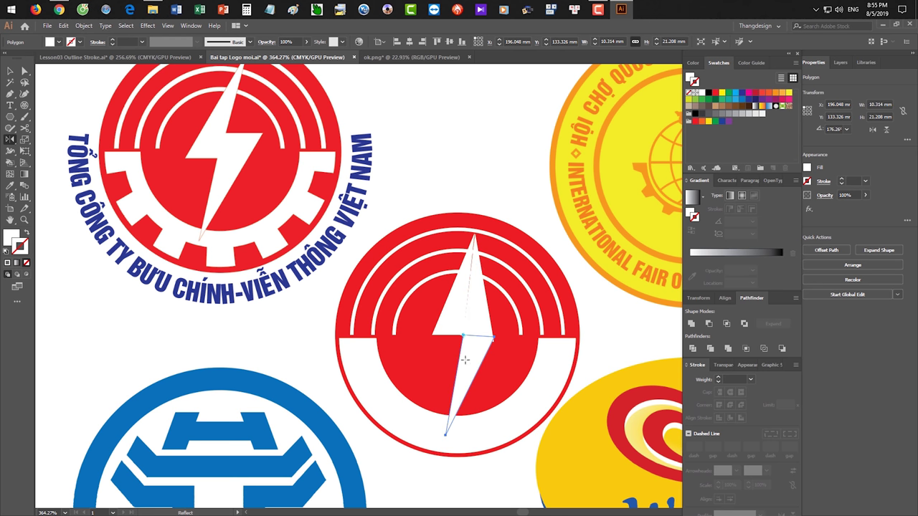
pyautogui.hotkey('ctrl', 'z')
pyautogui.moveTo(468, 358); pyautogui.dragTo(477, 276)
# Delete the white bolt pieces from the red disc
pyautogui.press('v')
pyautogui.press('space')
pyautogui.hotkey('ctrl', 'alt', 'space')
pyautogui.keyDown('shift'); pyautogui.click(462, 382); pyautogui.keyUp('shift')
pyautogui.press('Delete')
# Examine the gear teeth along the reference telecom logo's white half ring and compare them with the redrawn ring
pyautogui.press('space')
pyautogui.hotkey('ctrl', 'space')
pyautogui.moveTo(450, 283); pyautogui.dragTo(475, 295)
pyautogui.press('space')
pyautogui.hotkey('ctrl', 'space')
pyautogui.moveTo(363, 197); pyautogui.dragTo(391, 244)
pyautogui.click(391, 244)
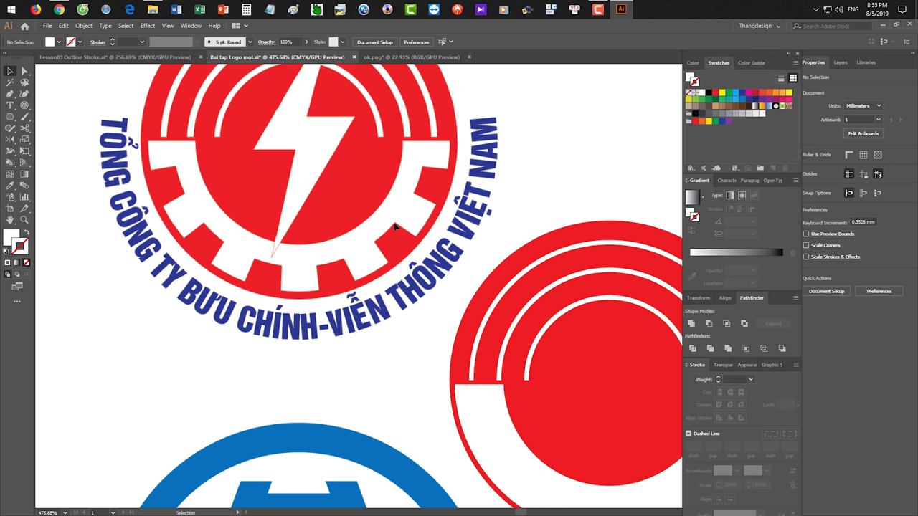
pyautogui.moveTo(440, 303); pyautogui.dragTo(410, 312)
pyautogui.moveTo(479, 353); pyautogui.dragTo(443, 332)
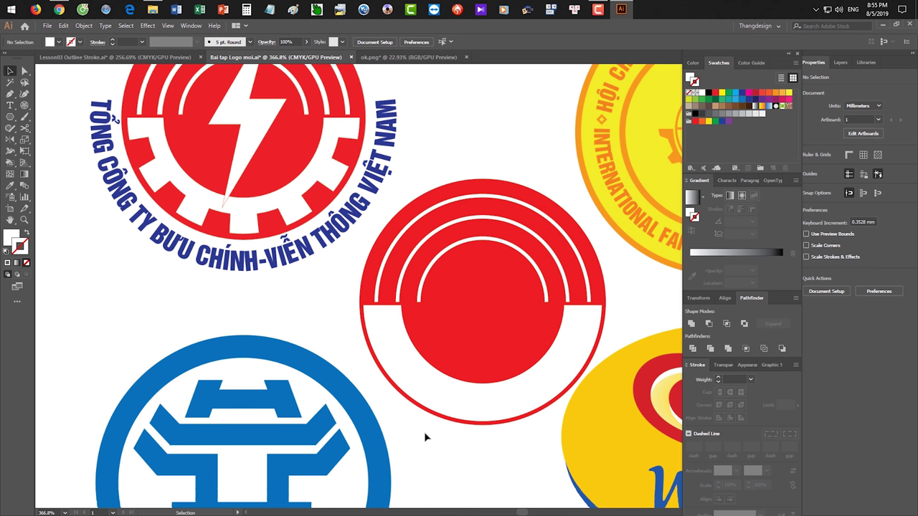
pyautogui.scroll(2, 424, 431)
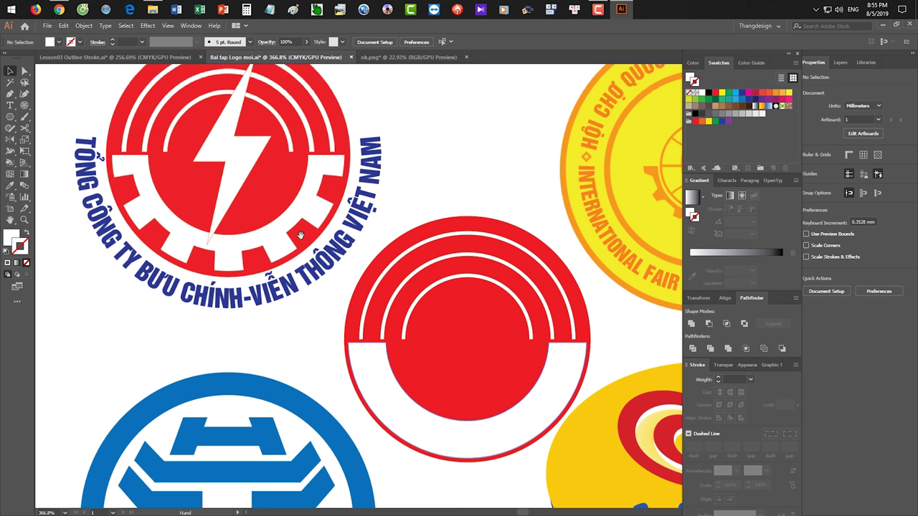
pyautogui.moveTo(300, 237); pyautogui.dragTo(387, 345)
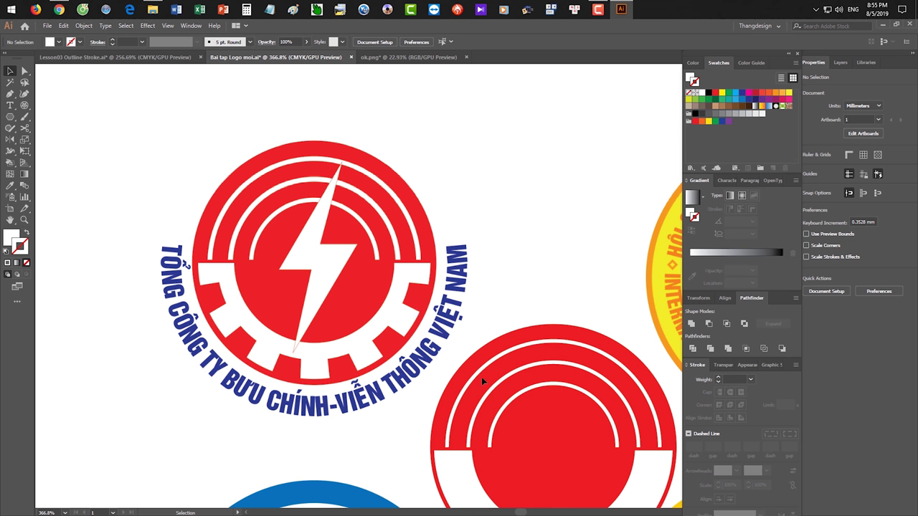
pyautogui.scroll(1, 538, 400)
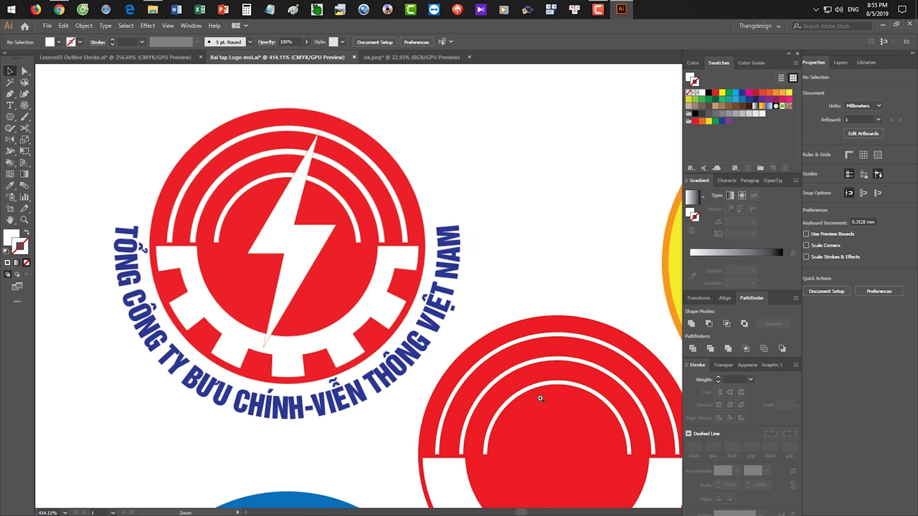
pyautogui.moveTo(539, 400); pyautogui.dragTo(471, 273)
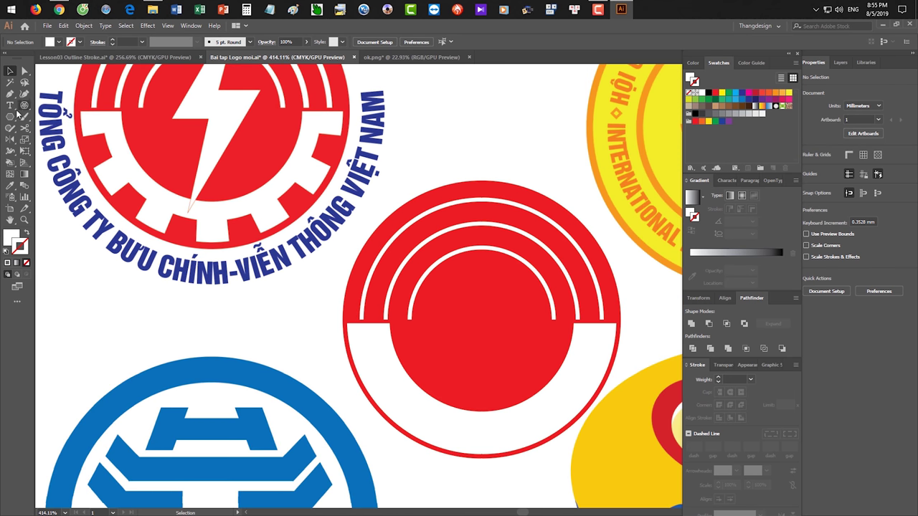
# Draw a rectangle about 3.1 by 6.6 mm centred in the red disc and fill it black
pyautogui.moveTo(12, 118); pyautogui.dragTo(42, 116)
pyautogui.moveTo(444, 383); pyautogui.dragTo(403, 354)
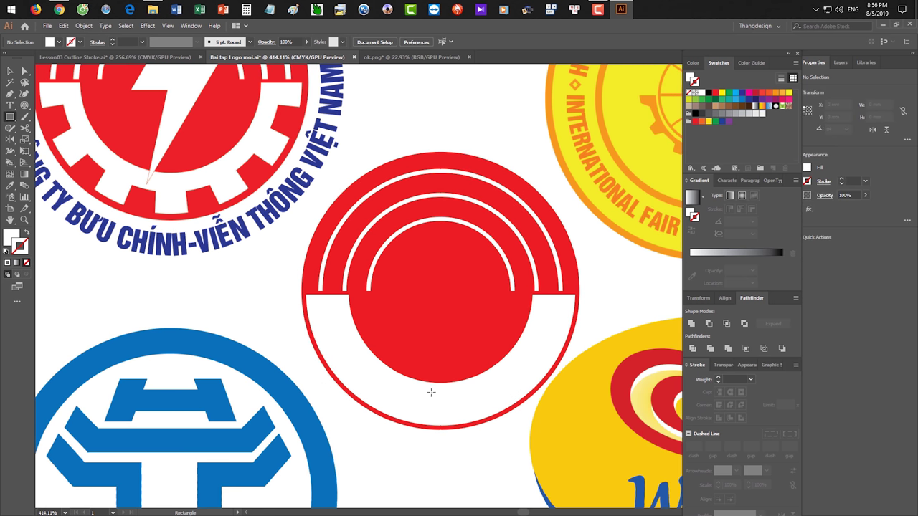
pyautogui.moveTo(435, 421); pyautogui.dragTo(499, 487)
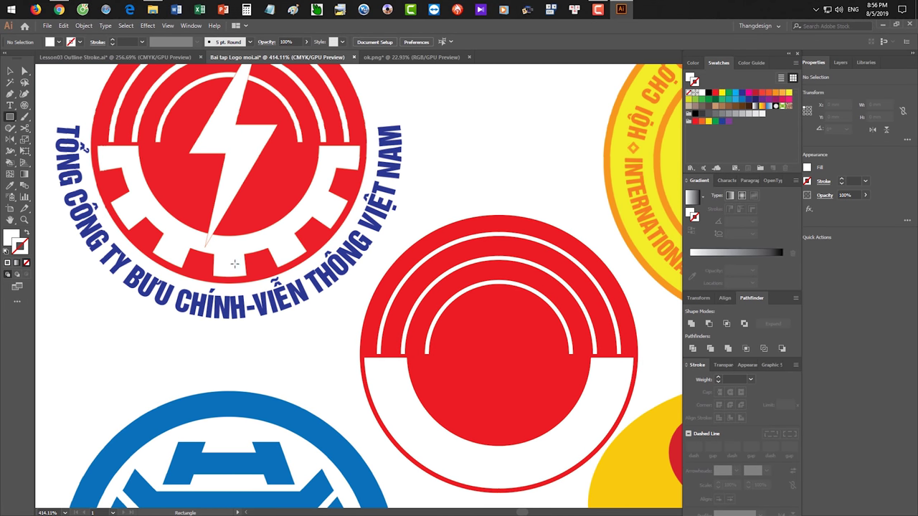
pyautogui.scroll(4, 237, 265)
pyautogui.hscroll(-2, 236, 266)
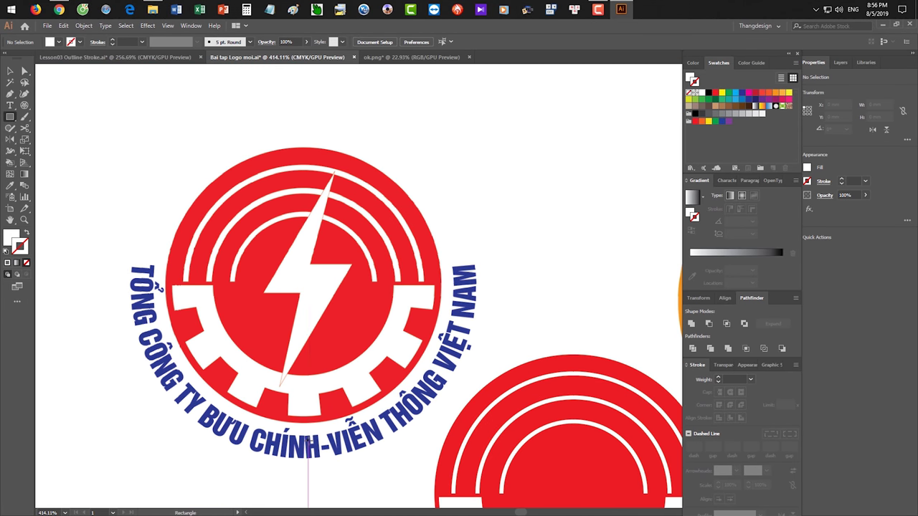
pyautogui.scroll(-7, 352, 395)
pyautogui.hscroll(4, 351, 394)
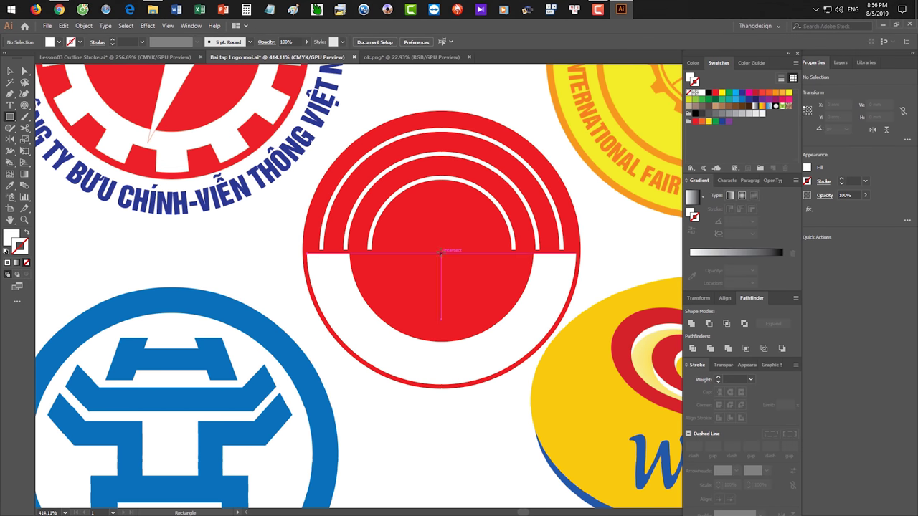
pyautogui.moveTo(442, 252); pyautogui.dragTo(451, 271)
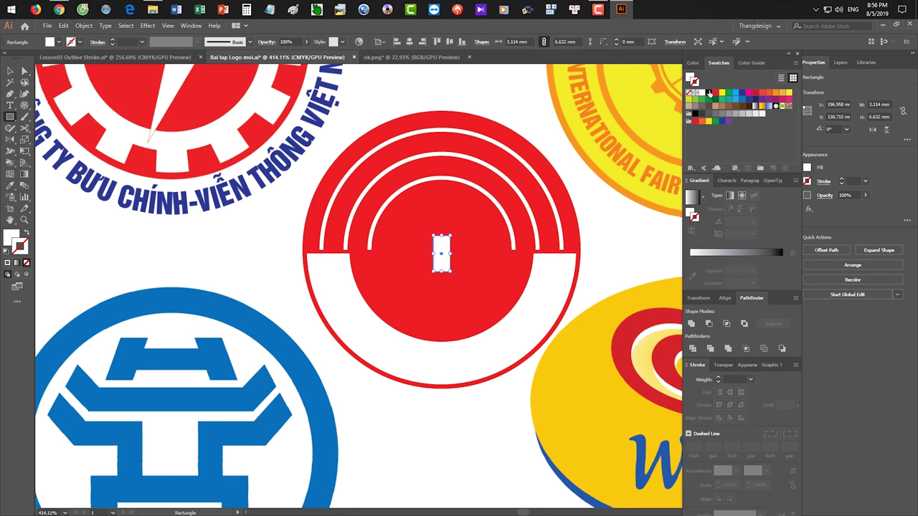
pyautogui.click(709, 93)
pyautogui.press('v')
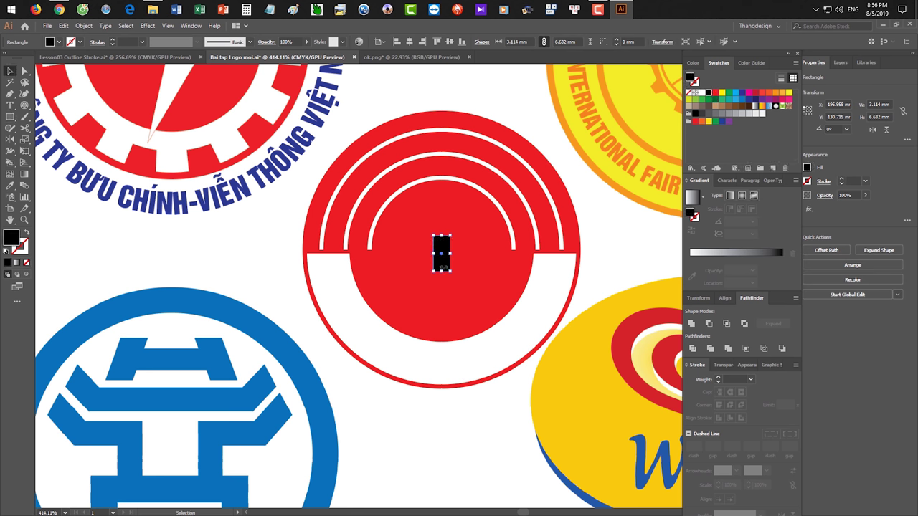
# Place the black rectangle across the ring's bottom edge at about 9.8 mm tall and taper it to about 5.6 mm wide at its lower end
pyautogui.moveTo(444, 268); pyautogui.dragTo(444, 409)
pyautogui.press('space')
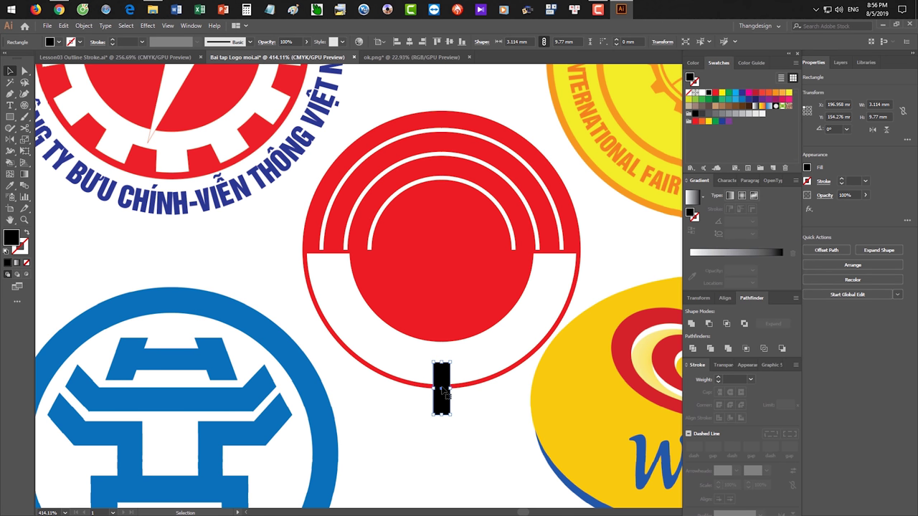
pyautogui.click(24, 151)
pyautogui.click(53, 133)
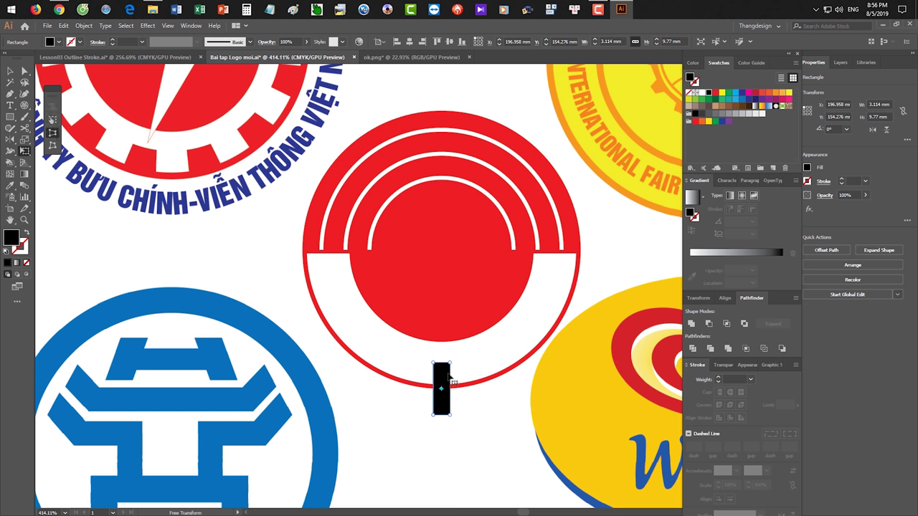
pyautogui.moveTo(450, 416); pyautogui.dragTo(460, 421)
pyautogui.press('v')
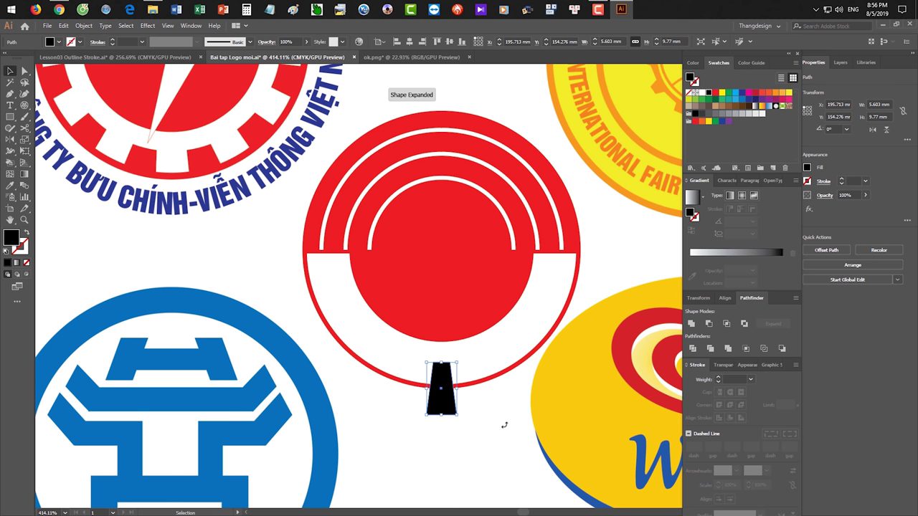
# Rotate the black trapezoid about 12.5° counterclockwise around the red disc's centre
pyautogui.press('r')
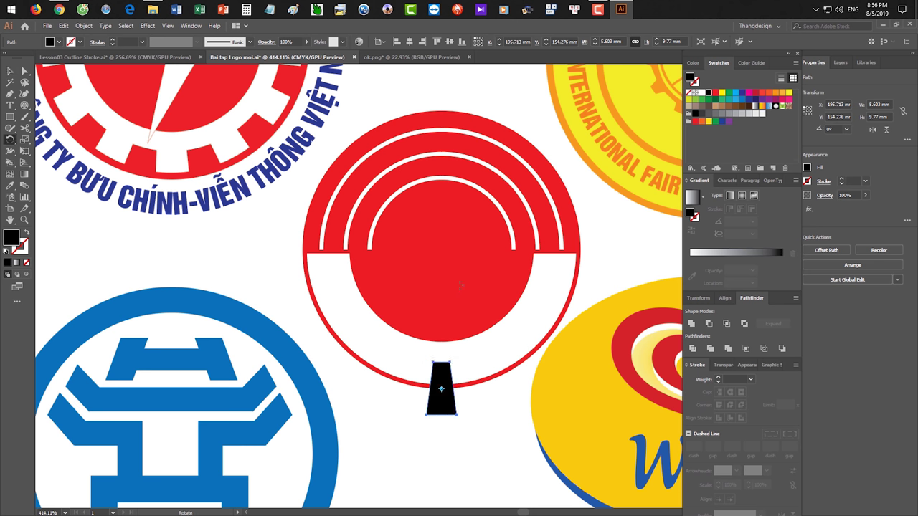
pyautogui.click(441, 249)
pyautogui.moveTo(447, 408); pyautogui.dragTo(486, 409)
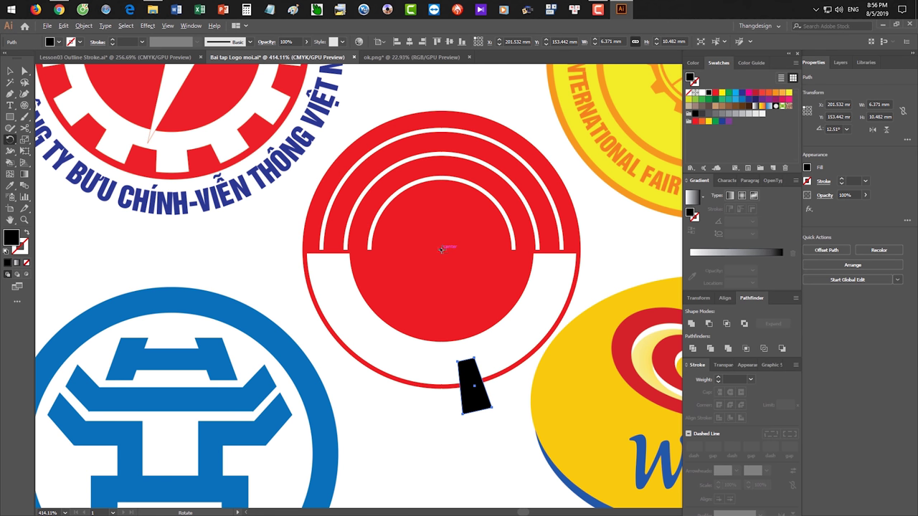
# Copy the black trapezoid rotated by 30° around the disc's centre and repeat the copy until twelve trapezoids fill the full circle
pyautogui.press('Return')
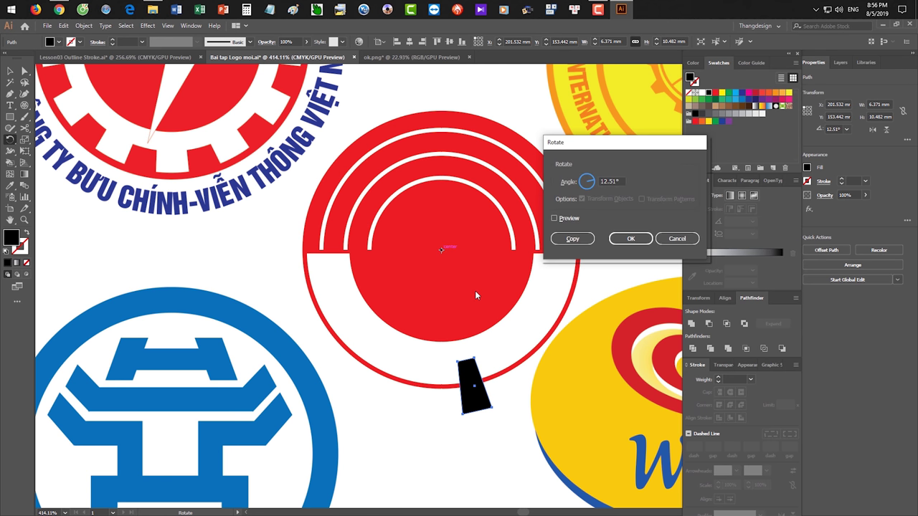
pyautogui.click(566, 182)
pyautogui.write('3')
pyautogui.click(572, 238)
pyautogui.hotkey('ctrl', 'd')
pyautogui.hotkey('ctrl', 'd')
pyautogui.hotkey('ctrl', 'd')
pyautogui.hotkey('ctrl', 'd')
pyautogui.hotkey('ctrl', 'd')
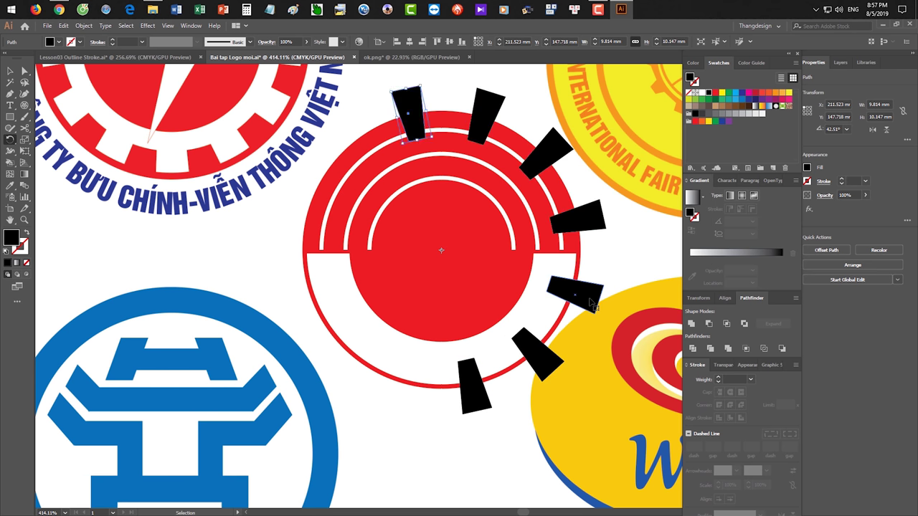
pyautogui.hotkey('ctrl', 'd')
pyautogui.hotkey('ctrl', 'd')
pyautogui.hotkey('ctrl', 'd')
pyautogui.hotkey('ctrl', 'd')
pyautogui.hotkey('ctrl', 'd')
pyautogui.press('v')
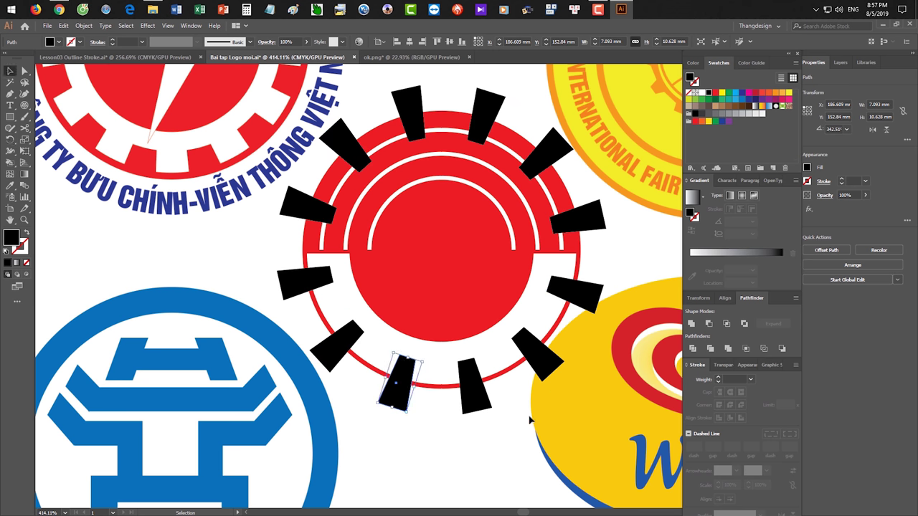
pyautogui.click(510, 430)
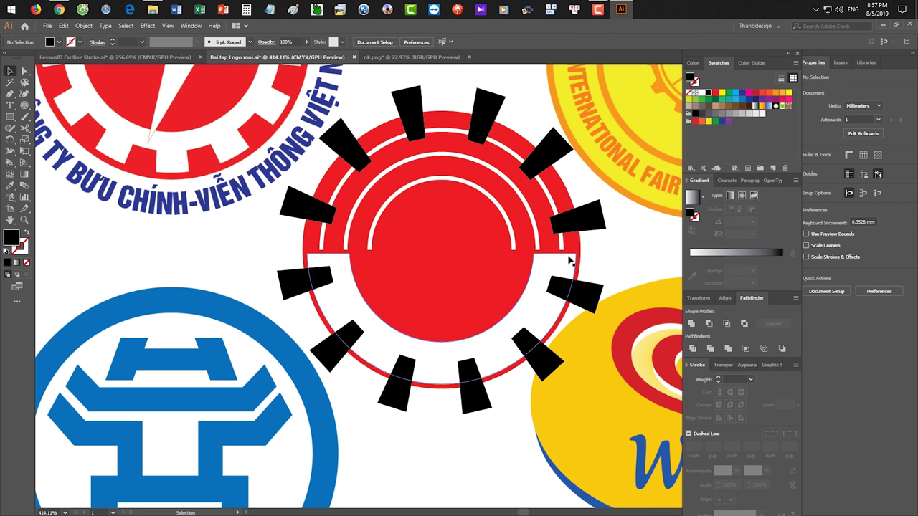
# Delete the six black trapezoids around the upper half of the disc
pyautogui.click(568, 220)
pyautogui.keyDown('shift'); pyautogui.click(486, 114); pyautogui.keyUp('shift')
pyautogui.keyDown('shift'); pyautogui.click(545, 151); pyautogui.keyUp('shift')
pyautogui.keyDown('shift'); pyautogui.click(418, 128); pyautogui.keyUp('shift')
pyautogui.keyDown('shift'); pyautogui.click(346, 143); pyautogui.keyUp('shift')
pyautogui.keyDown('shift'); pyautogui.click(307, 204); pyautogui.keyUp('shift')
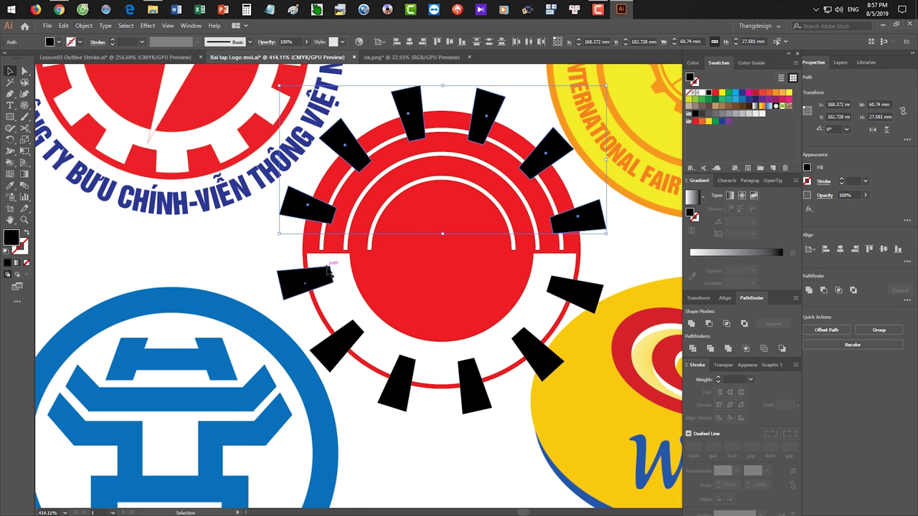
pyautogui.press('Delete')
# Subtract the six remaining black trapezoids from the white half ring with Minus Front to cut the gear teeth
pyautogui.click(305, 283)
pyautogui.keyDown('shift'); pyautogui.click(336, 346); pyautogui.keyUp('shift')
pyautogui.keyDown('shift'); pyautogui.click(398, 380); pyautogui.keyUp('shift')
pyautogui.keyDown('shift'); pyautogui.click(474, 387); pyautogui.keyUp('shift')
pyautogui.keyDown('shift'); pyautogui.click(538, 353); pyautogui.keyUp('shift')
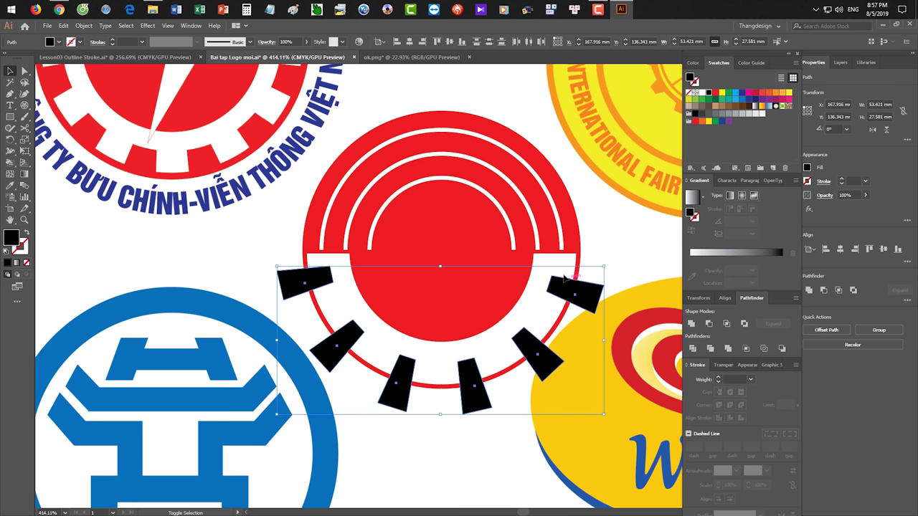
pyautogui.keyDown('shift'); pyautogui.click(590, 282); pyautogui.keyUp('shift')
pyautogui.click(708, 323)
pyautogui.click(484, 459)
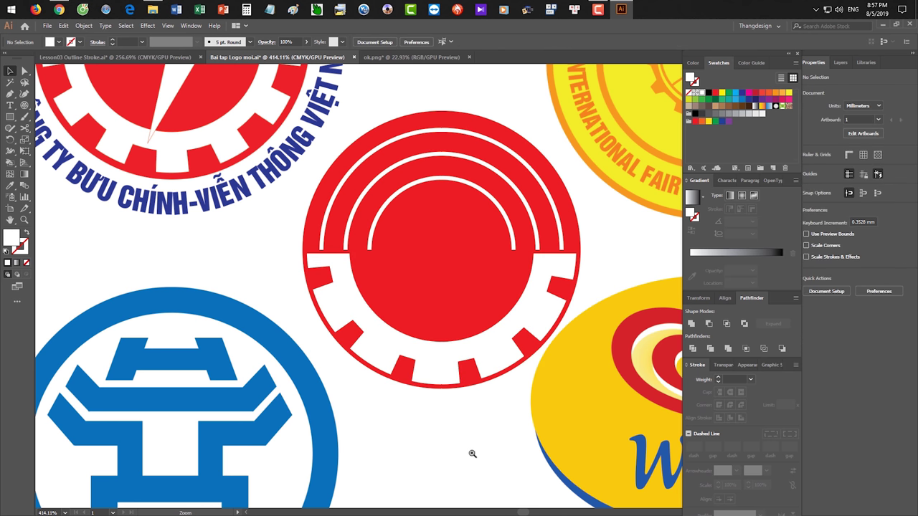
pyautogui.scroll(-2, 483, 459)
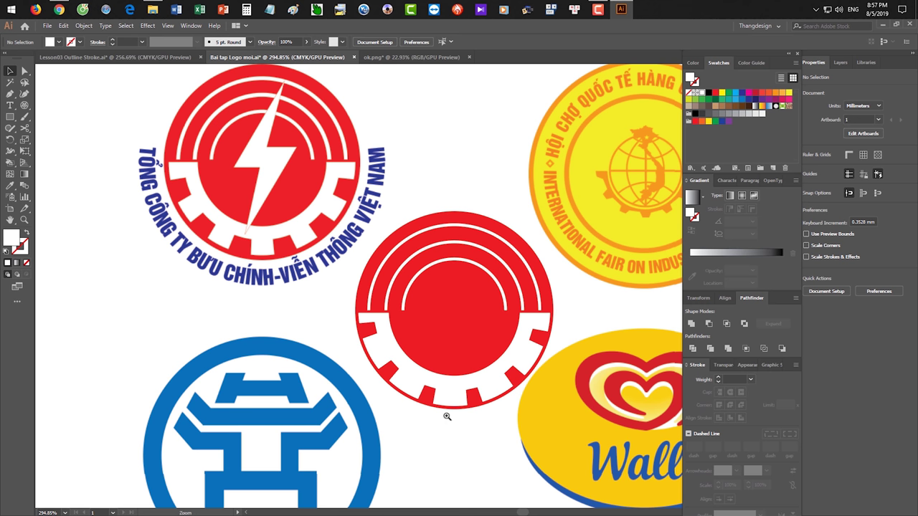
# Examine the cut gear teeth of the redrawn red logo against the original telecom logo
pyautogui.scroll(3, 444, 414)
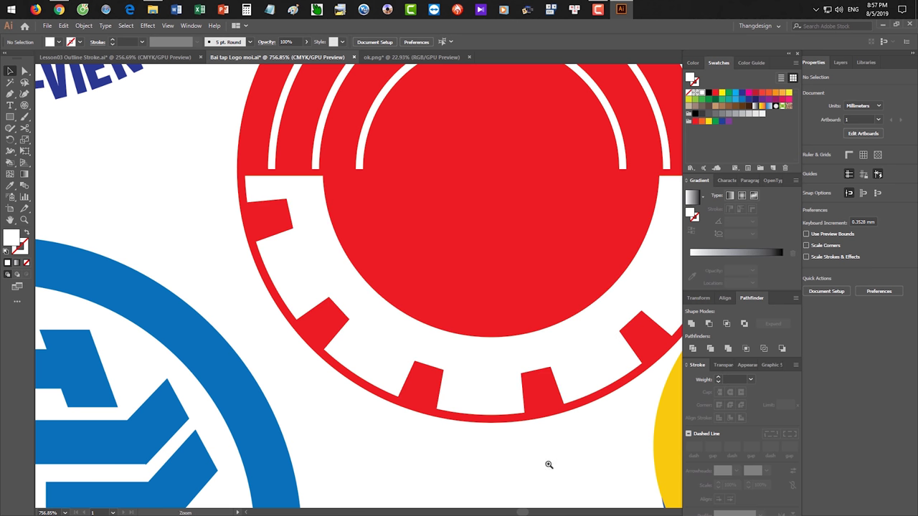
pyautogui.scroll(-5, 548, 465)
pyautogui.scroll(3, 437, 289)
pyautogui.scroll(-2, 500, 385)
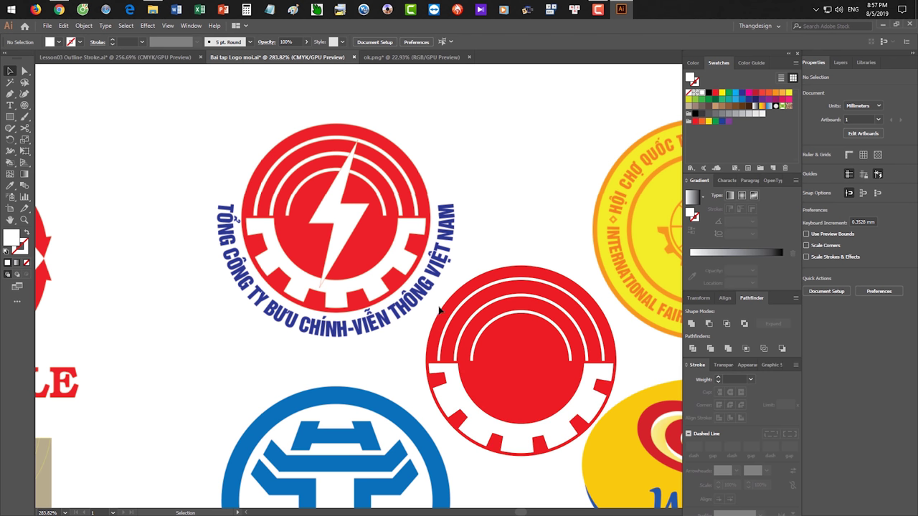
pyautogui.moveTo(515, 390); pyautogui.dragTo(453, 353)
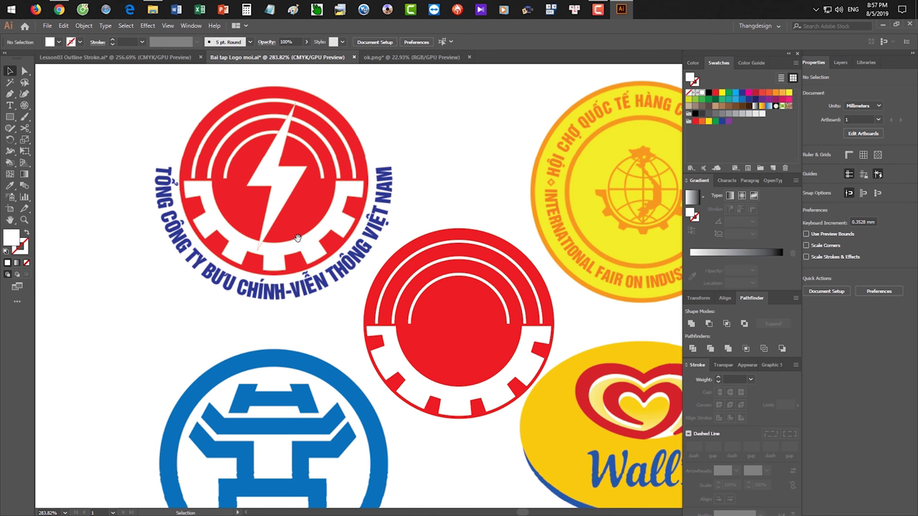
# Examine the toothed half-ring gear beneath the globe in the yellow industrial fair logo
pyautogui.moveTo(363, 190); pyautogui.dragTo(152, 180)
pyautogui.moveTo(388, 158); pyautogui.dragTo(530, 287)
pyautogui.scroll(-2, 516, 377)
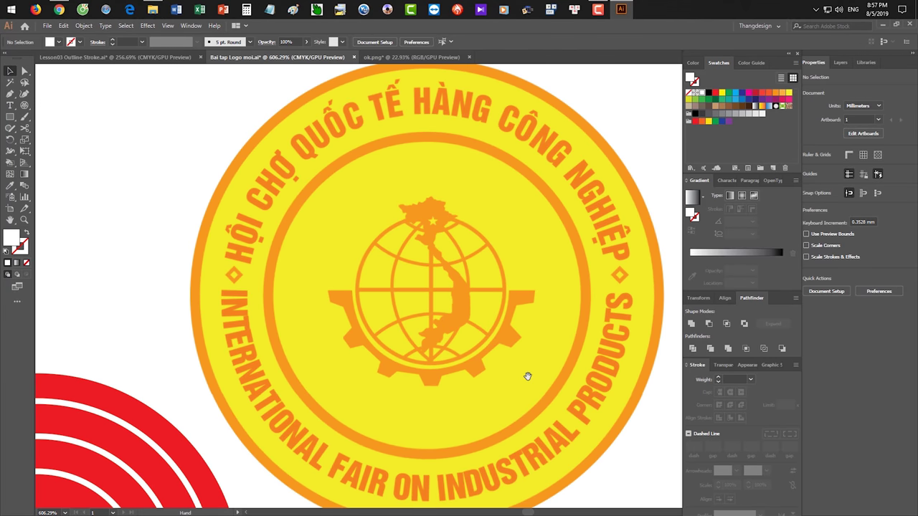
pyautogui.scroll(2, 475, 283)
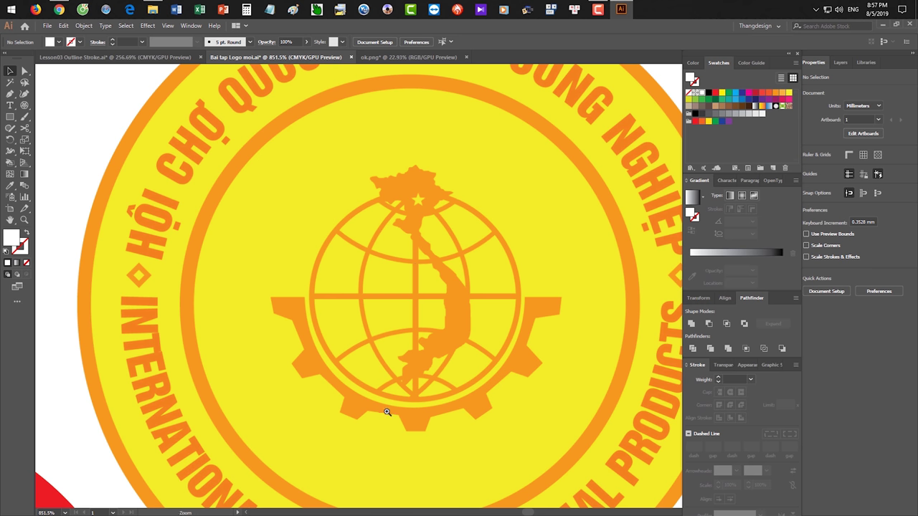
pyautogui.scroll(3, 418, 430)
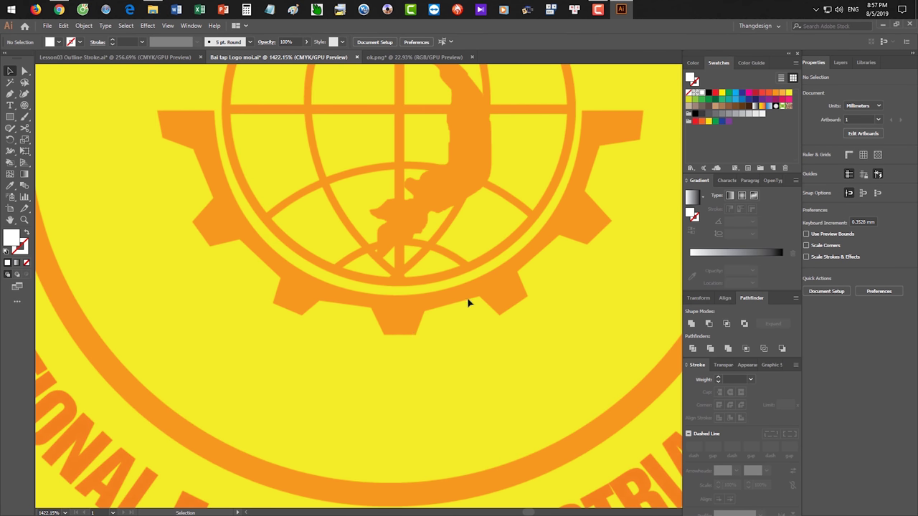
pyautogui.scroll(3, 581, 236)
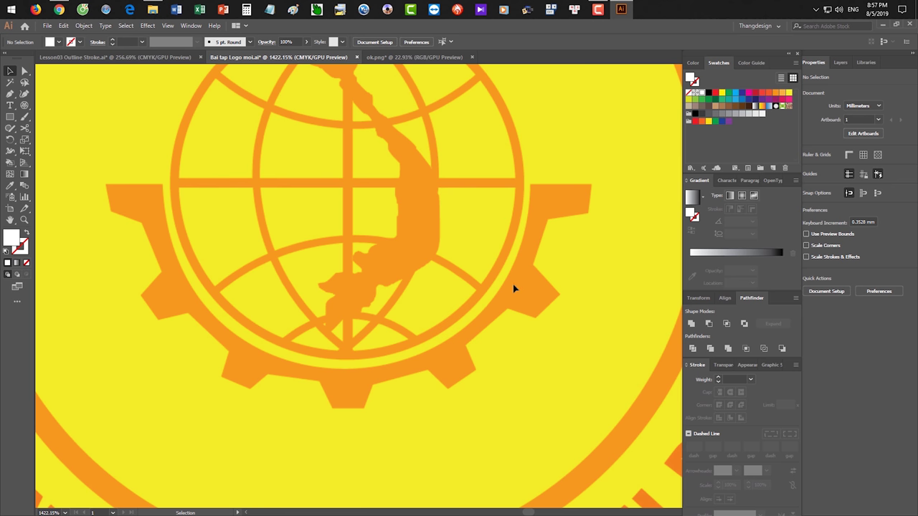
pyautogui.scroll(-2, 492, 315)
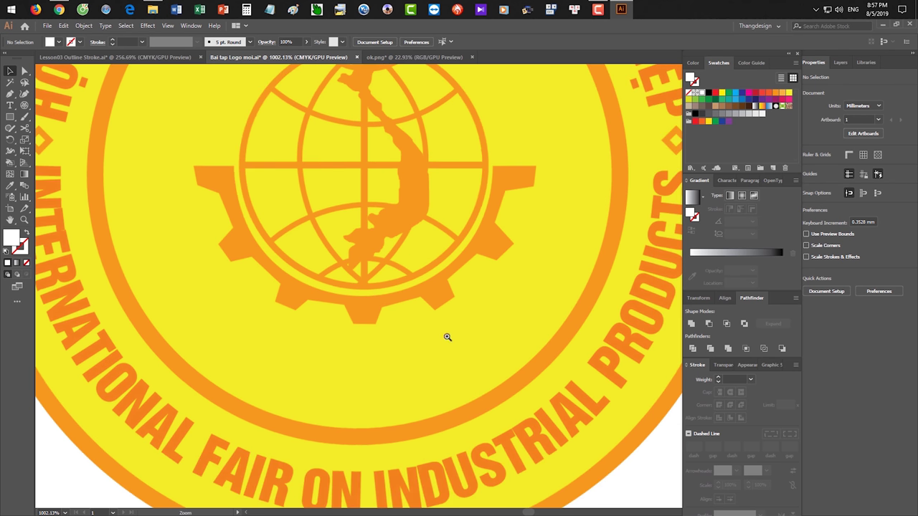
pyautogui.scroll(-5, 446, 337)
pyautogui.scroll(5, 287, 298)
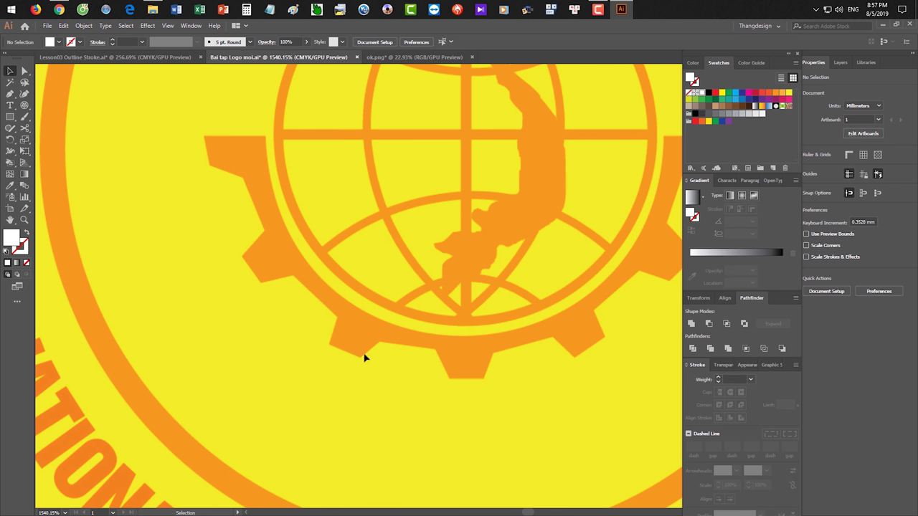
pyautogui.press('z')
pyautogui.moveTo(568, 370); pyautogui.dragTo(423, 320)
pyautogui.moveTo(332, 378); pyautogui.dragTo(568, 243)
pyautogui.moveTo(568, 243); pyautogui.dragTo(290, 260)
pyautogui.moveTo(556, 200); pyautogui.dragTo(359, 229)
pyautogui.moveTo(630, 249); pyautogui.dragTo(566, 296)
pyautogui.moveTo(566, 297); pyautogui.dragTo(337, 341)
pyautogui.moveTo(359, 315); pyautogui.dragTo(416, 312)
pyautogui.moveTo(336, 276); pyautogui.dragTo(545, 275)
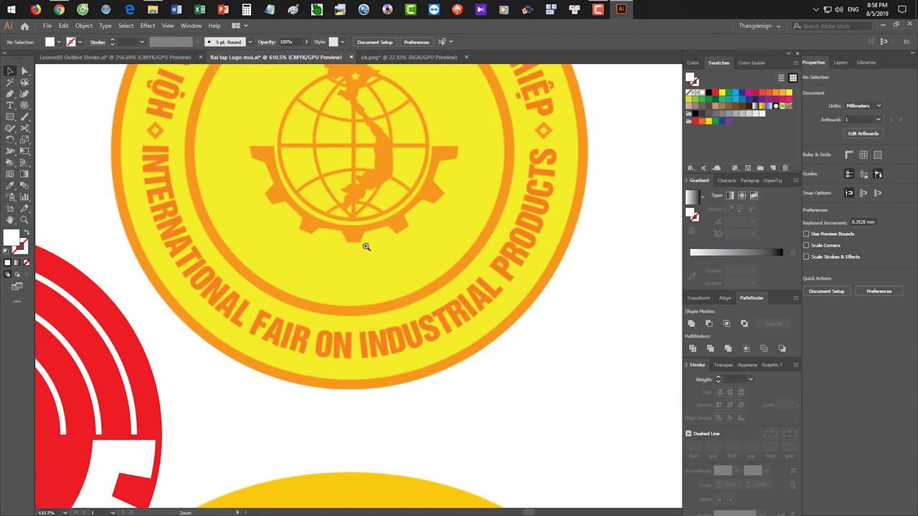
pyautogui.moveTo(367, 248); pyautogui.dragTo(444, 255)
pyautogui.moveTo(411, 218); pyautogui.dragTo(506, 238)
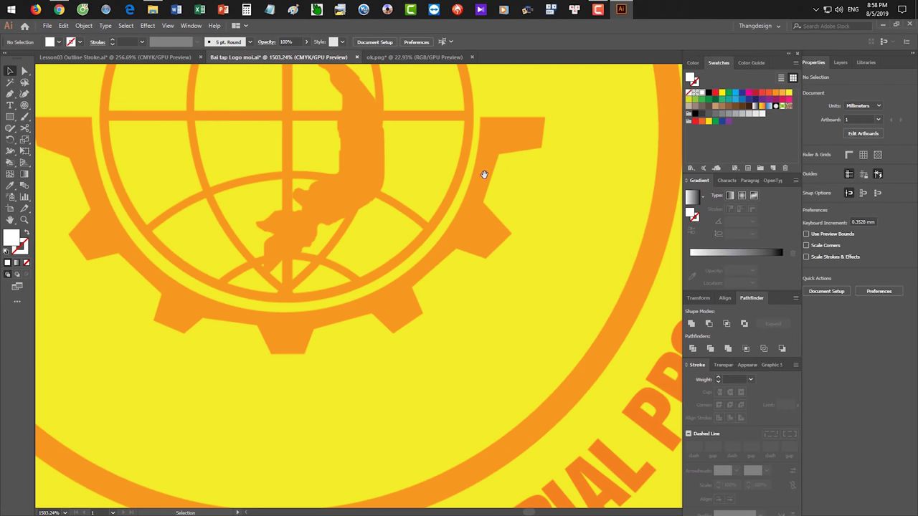
pyautogui.moveTo(498, 170); pyautogui.dragTo(545, 187)
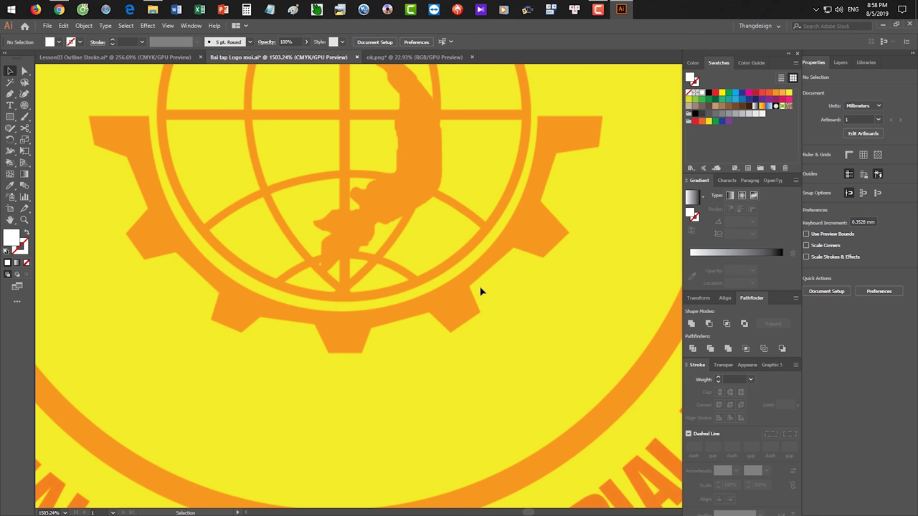
pyautogui.press('z')
pyautogui.moveTo(488, 342); pyautogui.dragTo(192, 305)
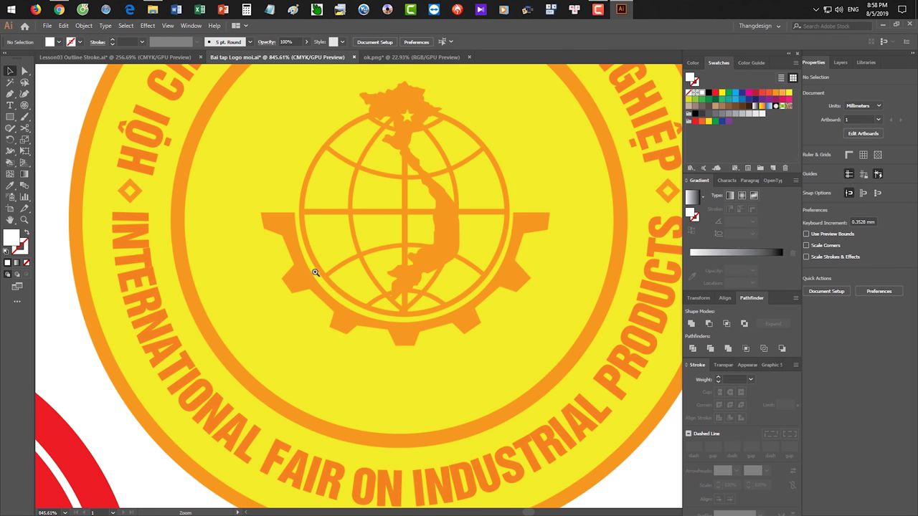
pyautogui.moveTo(314, 272); pyautogui.dragTo(94, 309)
pyautogui.moveTo(152, 335); pyautogui.dragTo(366, 239)
pyautogui.moveTo(524, 187); pyautogui.dragTo(383, 260)
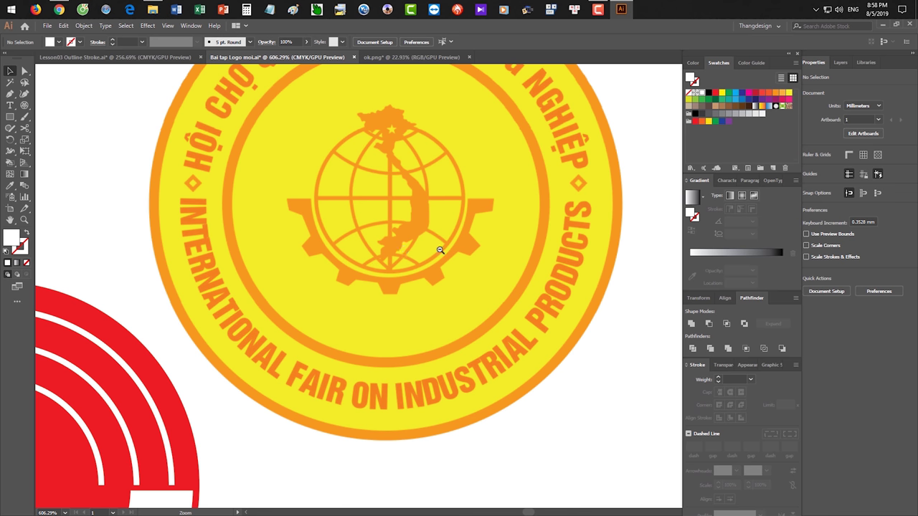
pyautogui.moveTo(450, 259); pyautogui.dragTo(345, 230)
pyautogui.moveTo(350, 312); pyautogui.dragTo(523, 210)
pyautogui.moveTo(401, 335); pyautogui.dragTo(411, 262)
# Examine the ring of red curved arrows in the LiOA Cable logo and its place among the practice logos
pyautogui.moveTo(207, 167); pyautogui.dragTo(348, 201)
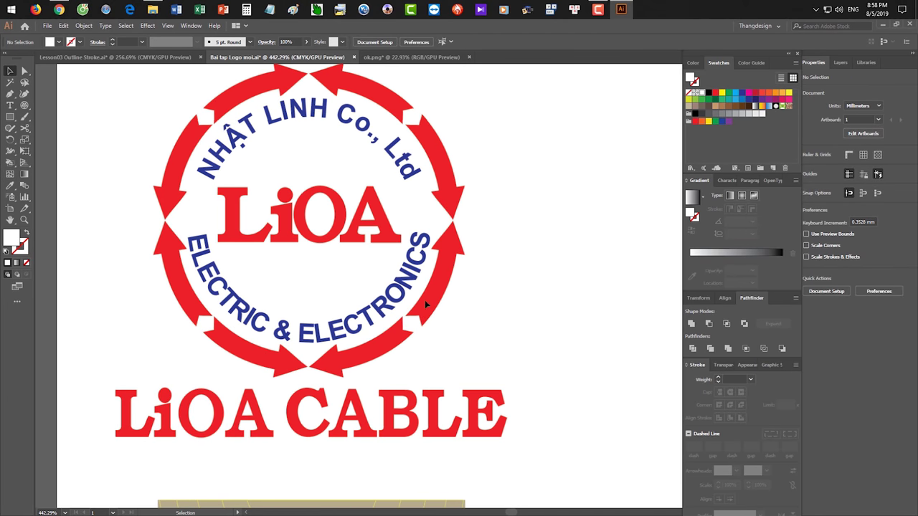
pyautogui.scroll(-2, 502, 291)
pyautogui.moveTo(474, 270); pyautogui.dragTo(454, 272)
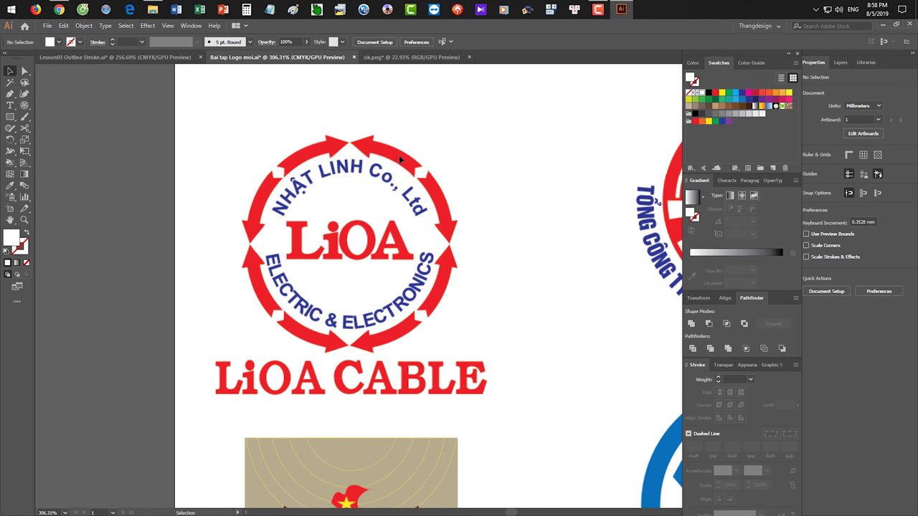
pyautogui.scroll(2, 387, 169)
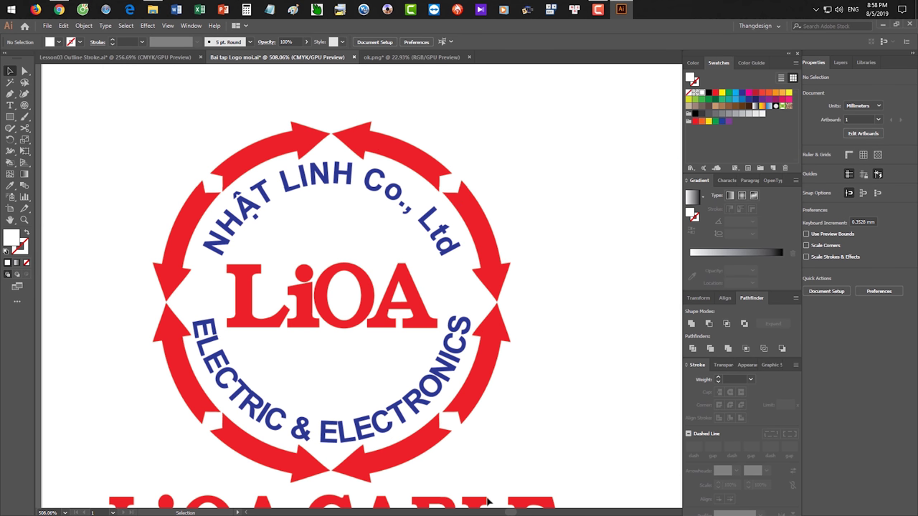
pyautogui.press('space')
pyautogui.moveTo(520, 456); pyautogui.dragTo(459, 344)
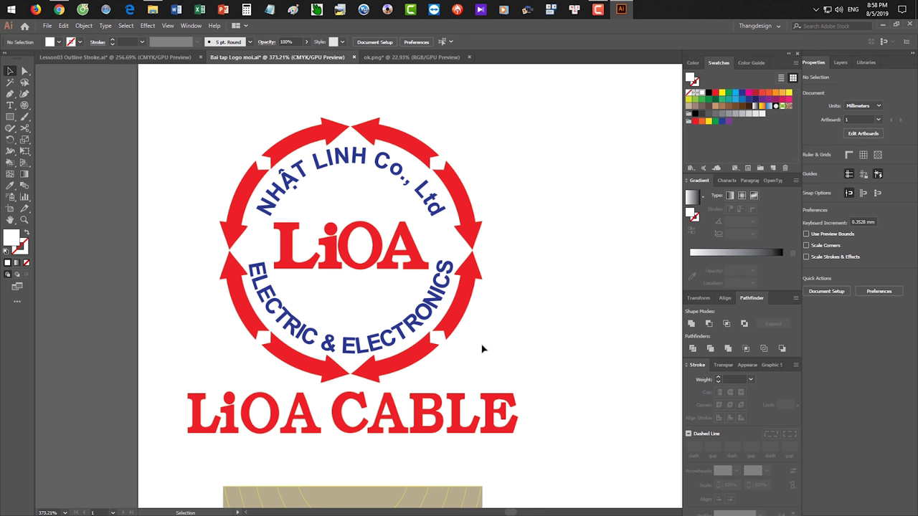
pyautogui.press('space')
pyautogui.scroll(-1, 534, 338)
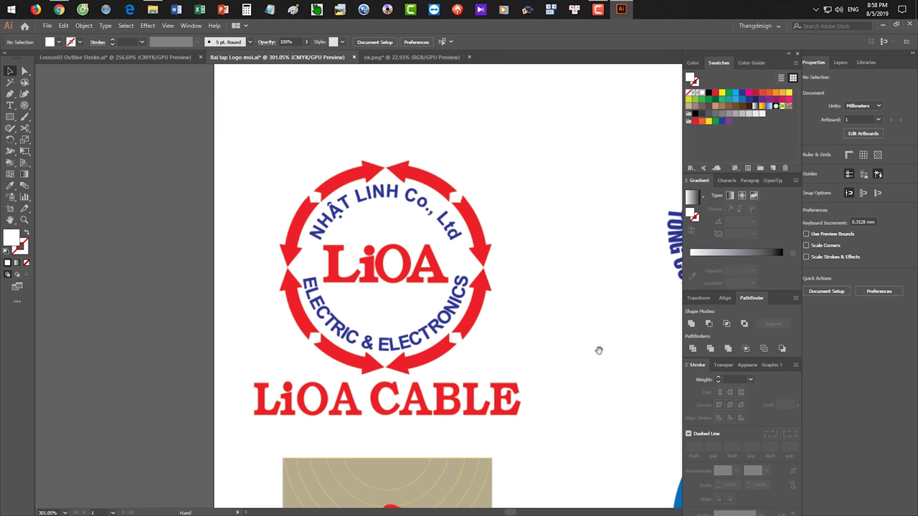
pyautogui.scroll(-4, 601, 350)
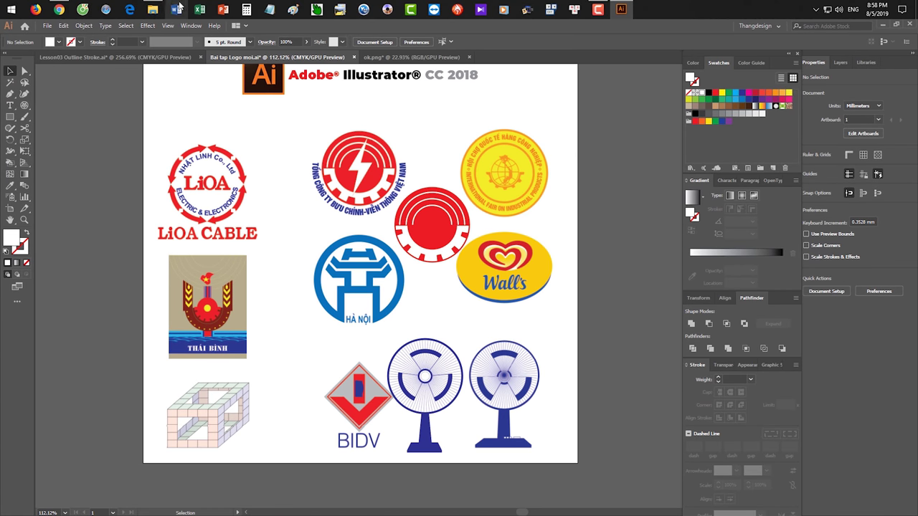
# Switch to File Explorer, preview the Media Circle image and open the Media Circle Illustrator file
pyautogui.click(152, 8)
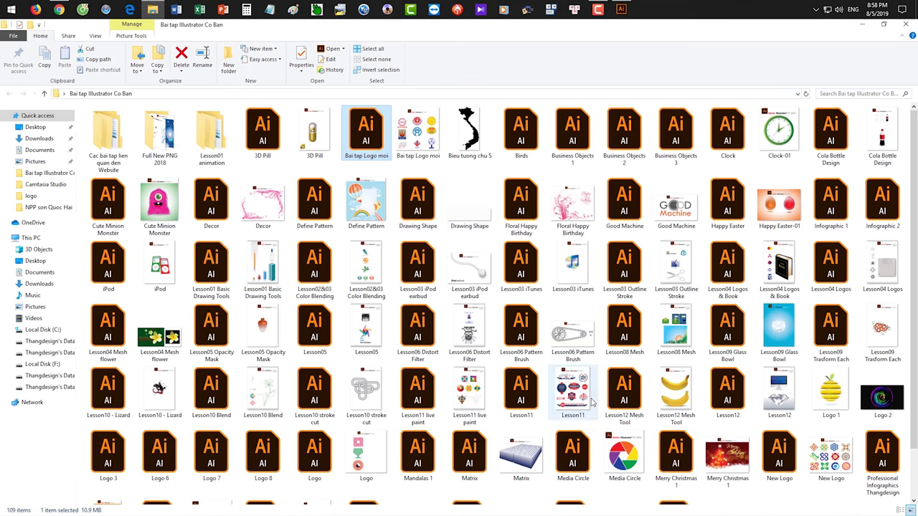
pyautogui.doubleClick(623, 452)
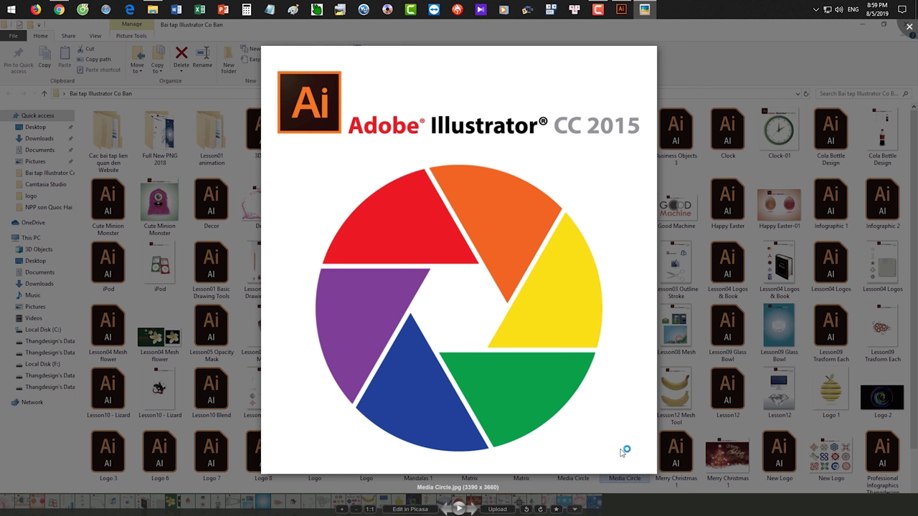
pyautogui.press('Escape')
pyautogui.click(589, 446)
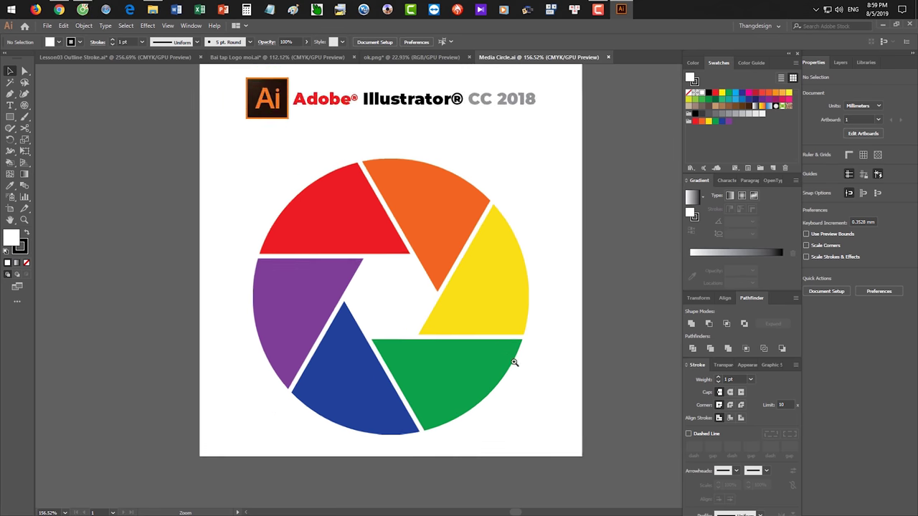
pyautogui.moveTo(514, 362); pyautogui.dragTo(529, 362)
pyautogui.moveTo(496, 352); pyautogui.dragTo(402, 337)
pyautogui.click(82, 9)
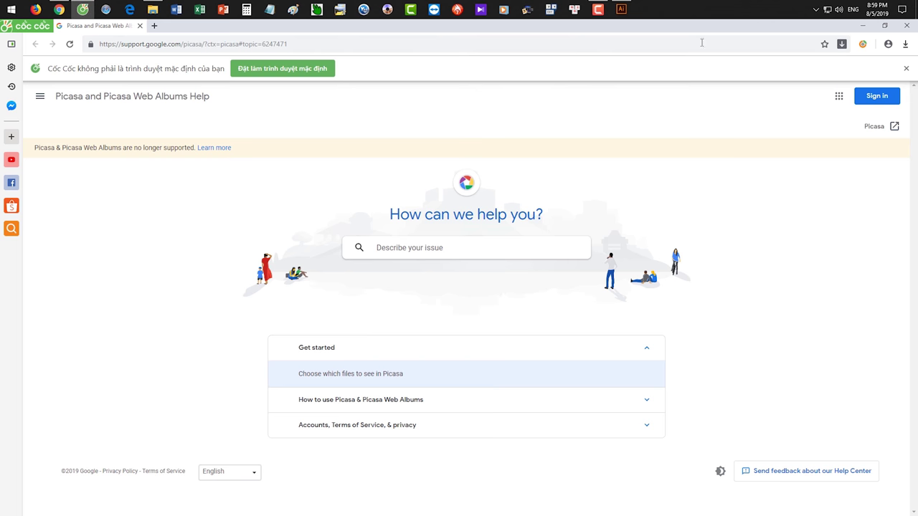
pyautogui.click(906, 25)
pyautogui.press('space')
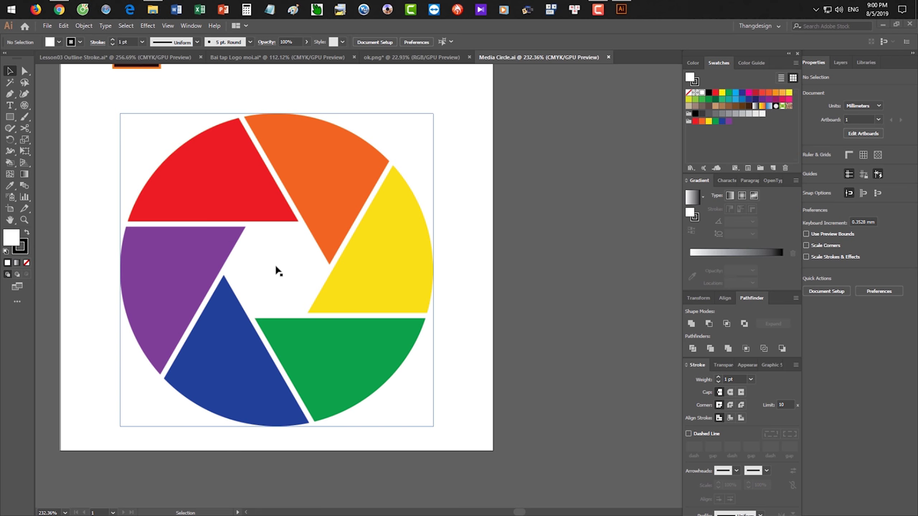
# Draw an unfilled circle about 84 mm in diameter beside the Media Circle artboard
pyautogui.moveTo(501, 312); pyautogui.dragTo(406, 320)
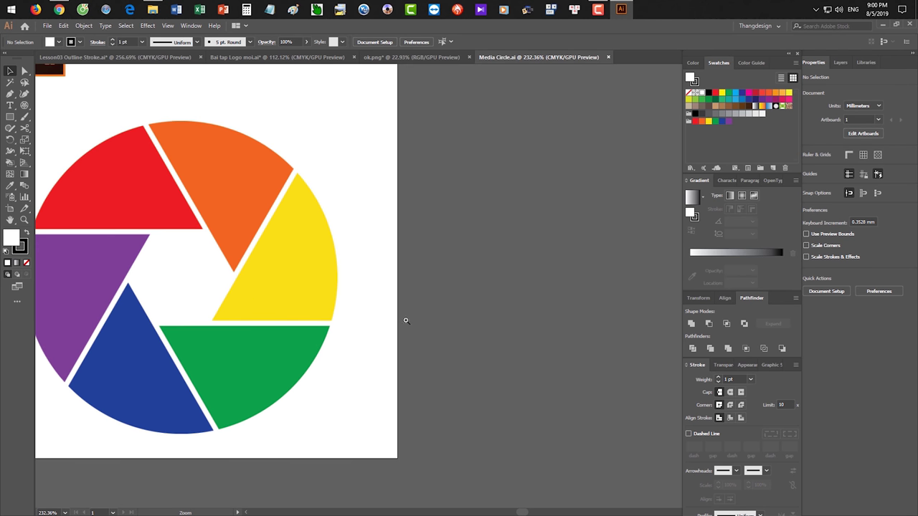
pyautogui.scroll(-3, 420, 320)
pyautogui.moveTo(10, 117); pyautogui.dragTo(40, 138)
pyautogui.moveTo(459, 200); pyautogui.dragTo(640, 380)
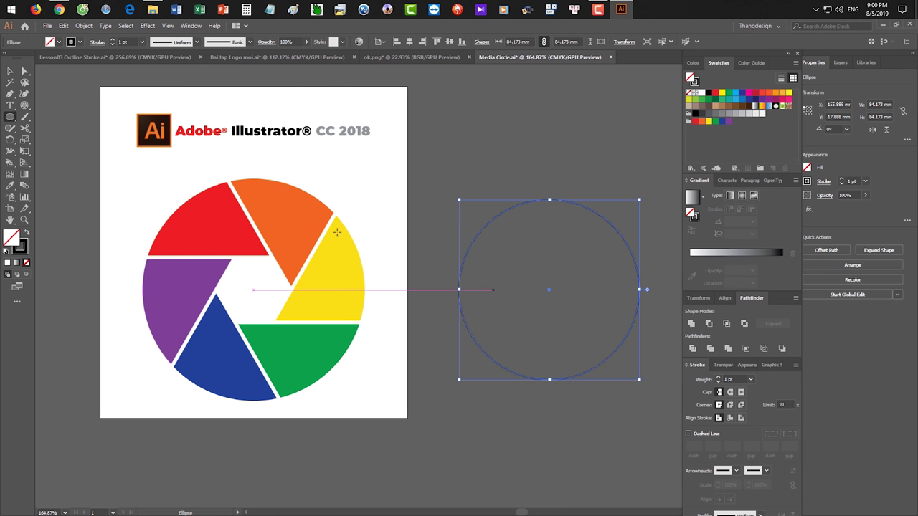
# Draw a six-sided polygon about 30 mm wide from the circle's centre, with a flat top edge
pyautogui.moveTo(10, 116); pyautogui.dragTo(41, 151)
pyautogui.keyDown('ctrl'); pyautogui.click(666, 359); pyautogui.keyUp('ctrl')
pyautogui.moveTo(549, 289); pyautogui.dragTo(574, 268)
pyautogui.press('Up')
pyautogui.press('Up')
pyautogui.press('Up')
pyautogui.press('v')
pyautogui.click(565, 169)
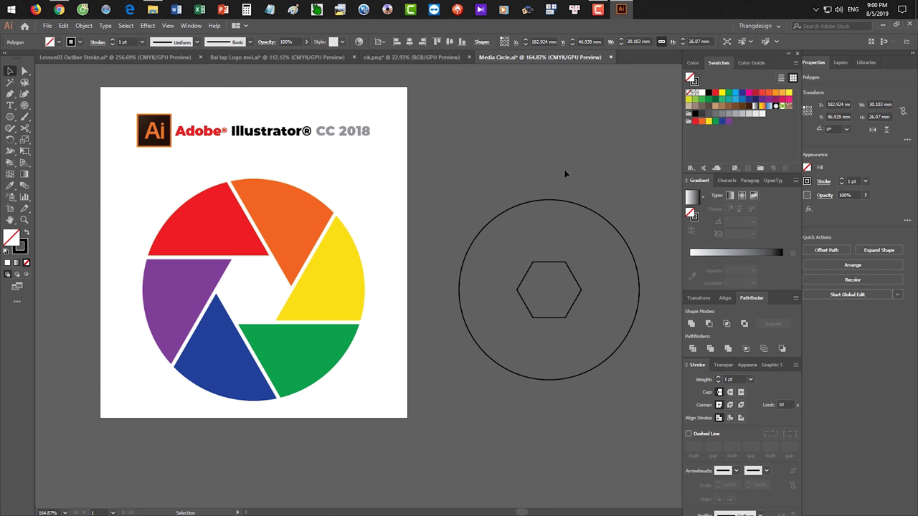
# Draw a line segment along the hexagon's upper-right edge, from the right corner to the upper-right corner
pyautogui.moveTo(564, 172); pyautogui.dragTo(474, 176)
pyautogui.moveTo(24, 105); pyautogui.dragTo(72, 101)
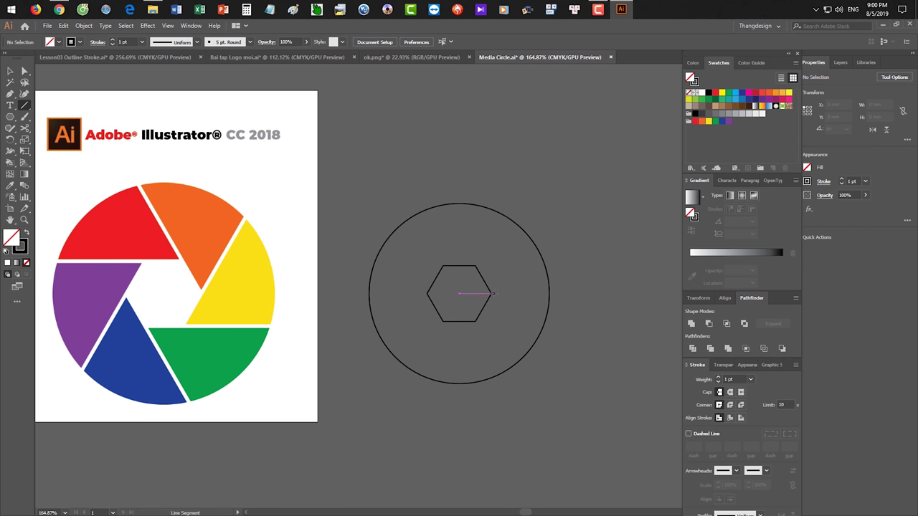
pyautogui.moveTo(491, 292); pyautogui.dragTo(475, 265)
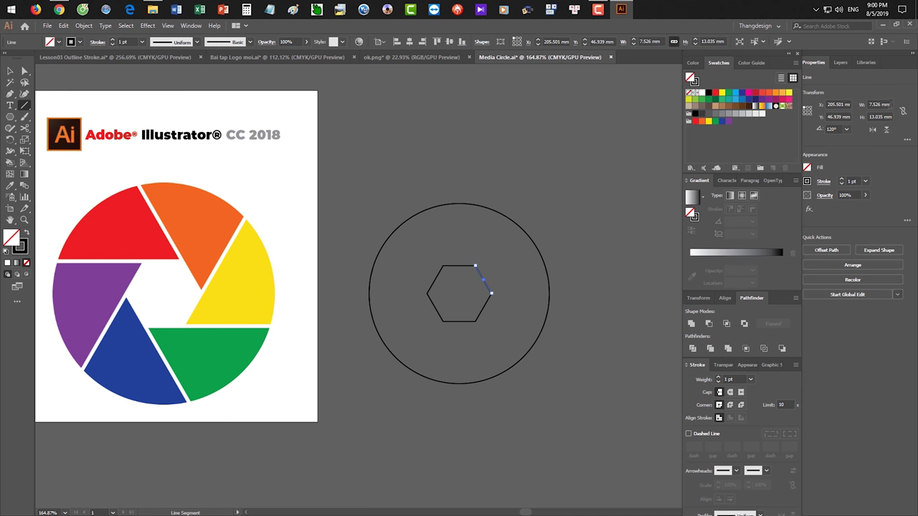
# Try to lengthen the line proportionally along its direction, starting with a width of 8 mm and increasing it
pyautogui.click(887, 104)
pyautogui.write('8')
pyautogui.press('Return')
pyautogui.scroll(20, 887, 104)
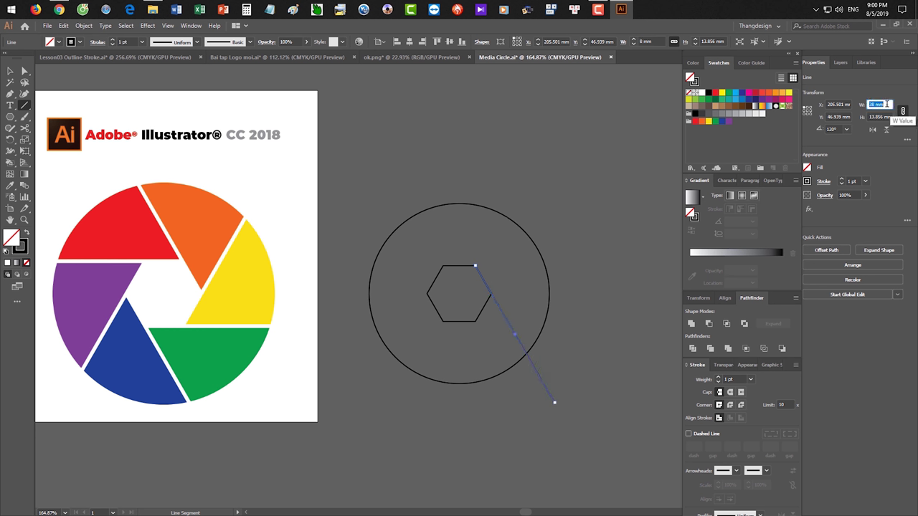
pyautogui.press('Up')
pyautogui.press('Up')
pyautogui.press('Up')
pyautogui.press('Up')
pyautogui.press('Up')
# Set the line's width to 30 mm with proportions locked so it extends past the circle
pyautogui.hotkey('ctrl', 'space')
pyautogui.moveTo(472, 275); pyautogui.dragTo(492, 281)
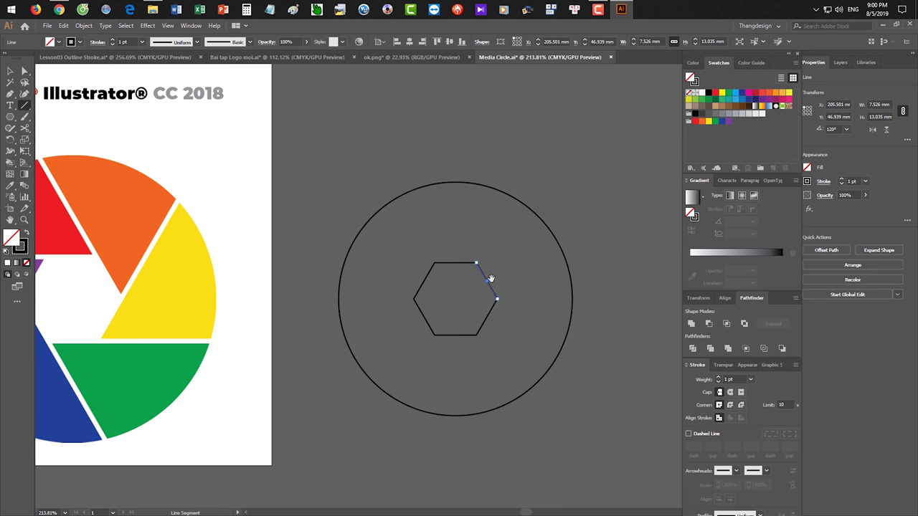
pyautogui.press('r')
pyautogui.click(879, 105)
pyautogui.write('30')
pyautogui.press('Return')
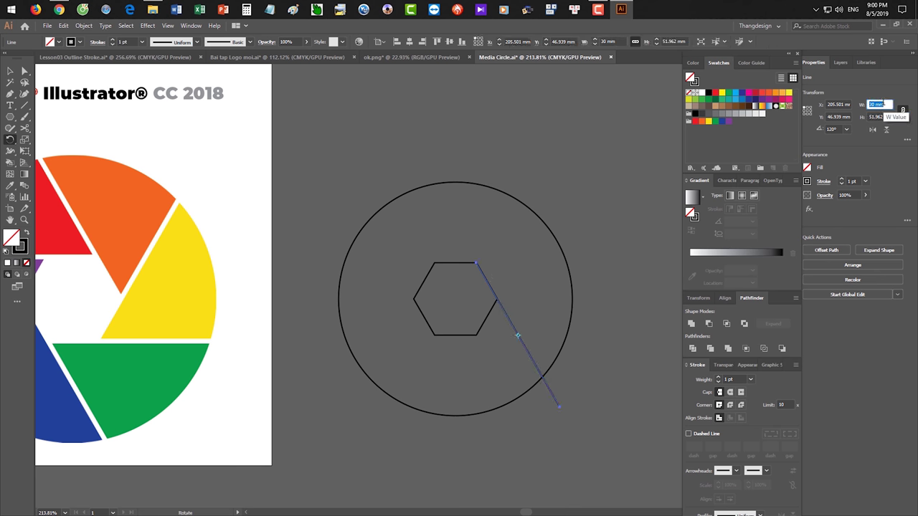
# Rotate copies of the line around the circle's centre by 360/6 degrees until six lines surround the hexagon
pyautogui.press('v')
pyautogui.click(586, 406)
pyautogui.click(559, 406)
pyautogui.press('r')
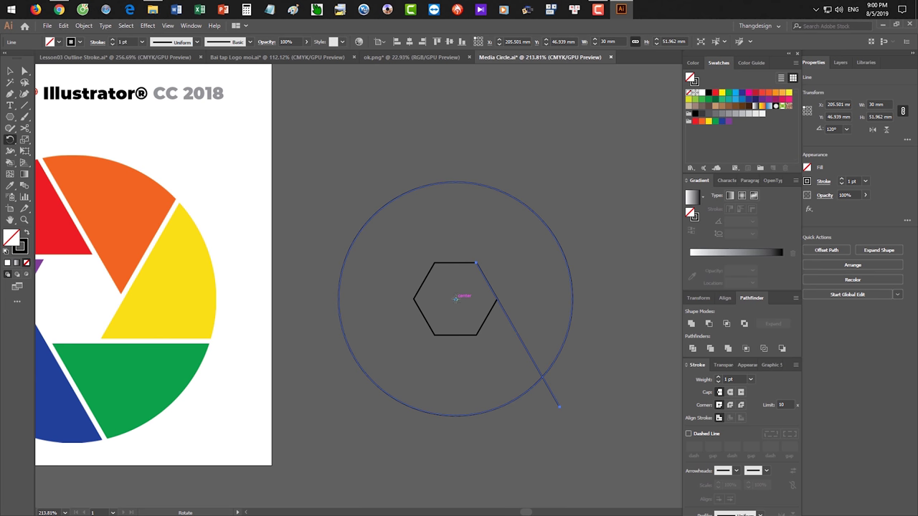
pyautogui.keyDown('alt'); pyautogui.click(456, 298); pyautogui.keyUp('alt')
pyautogui.write('360/6')
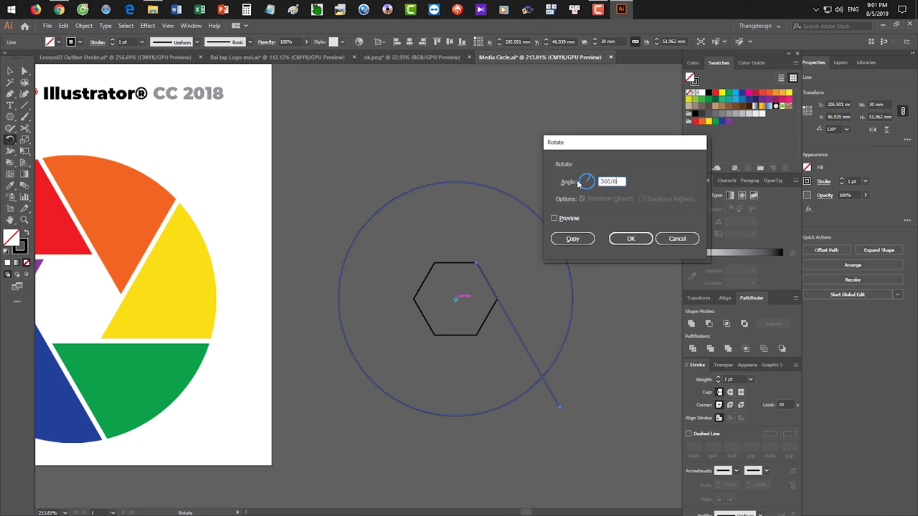
pyautogui.click(572, 239)
pyautogui.hotkey('ctrl', 'd')
pyautogui.hotkey('ctrl', 'd')
pyautogui.hotkey('ctrl', 'd')
pyautogui.hotkey('ctrl', 'd')
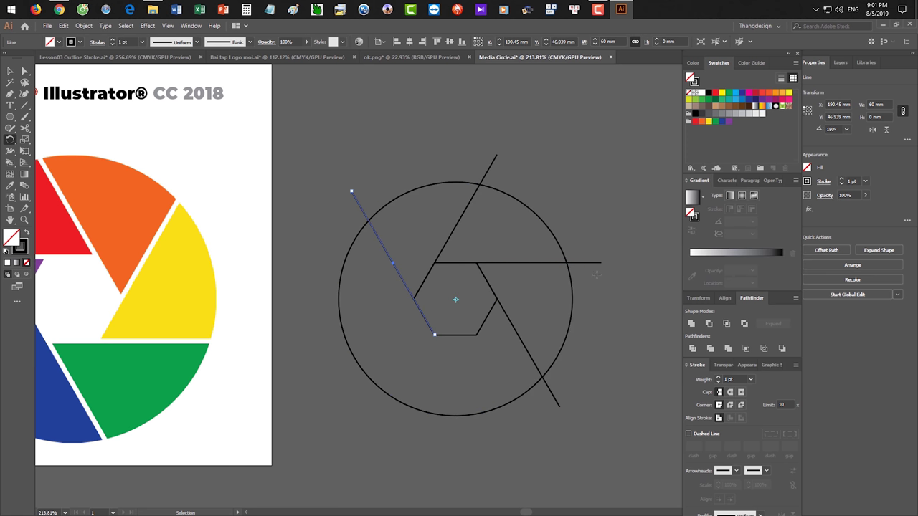
pyautogui.press('v')
pyautogui.click(646, 355)
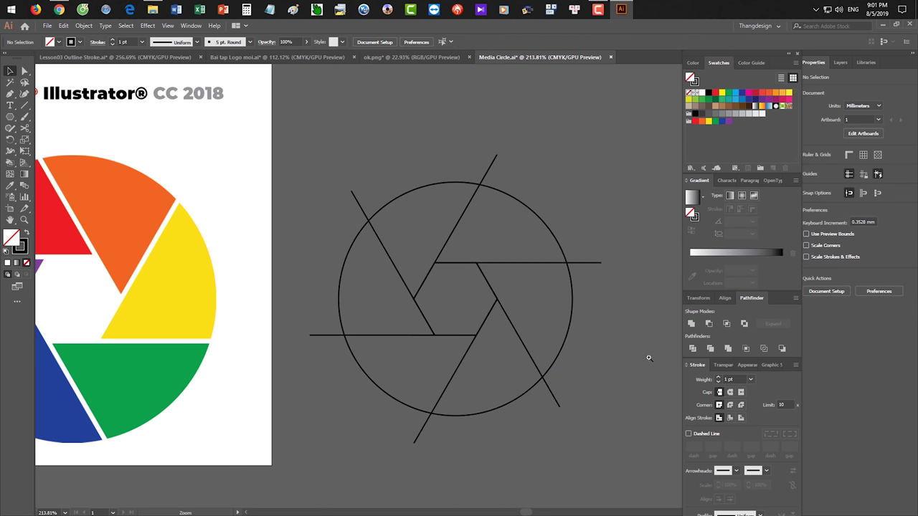
# Set the stroke weight of the circle, hexagon and all six lines to 2 pt
pyautogui.scroll(-1, 644, 353)
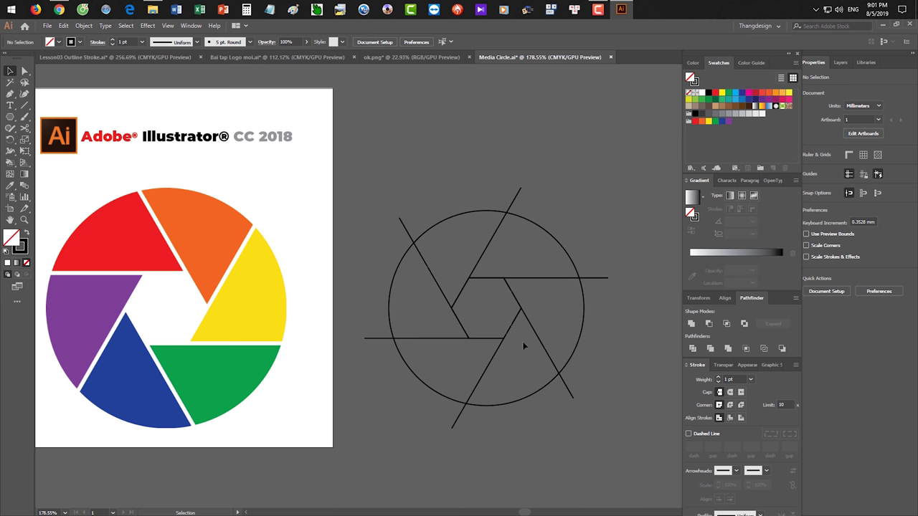
pyautogui.hotkey('ctrl', 'a')
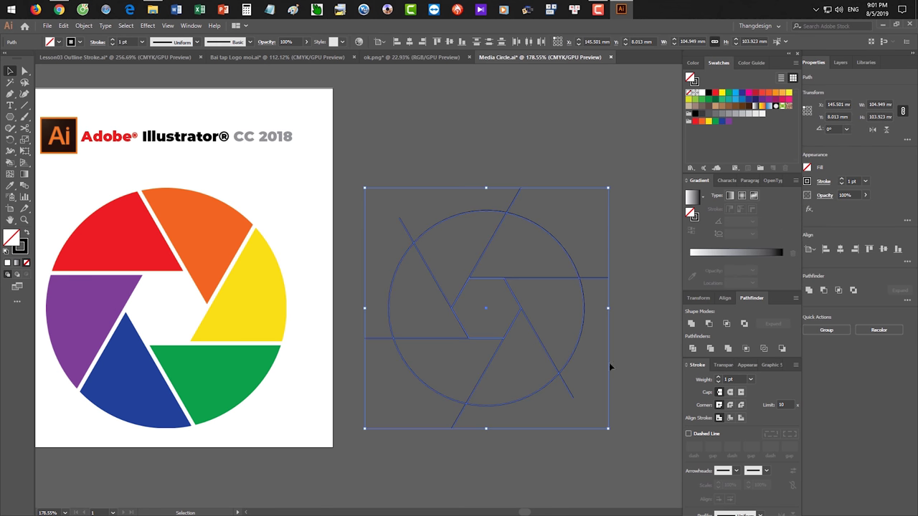
pyautogui.click(751, 381)
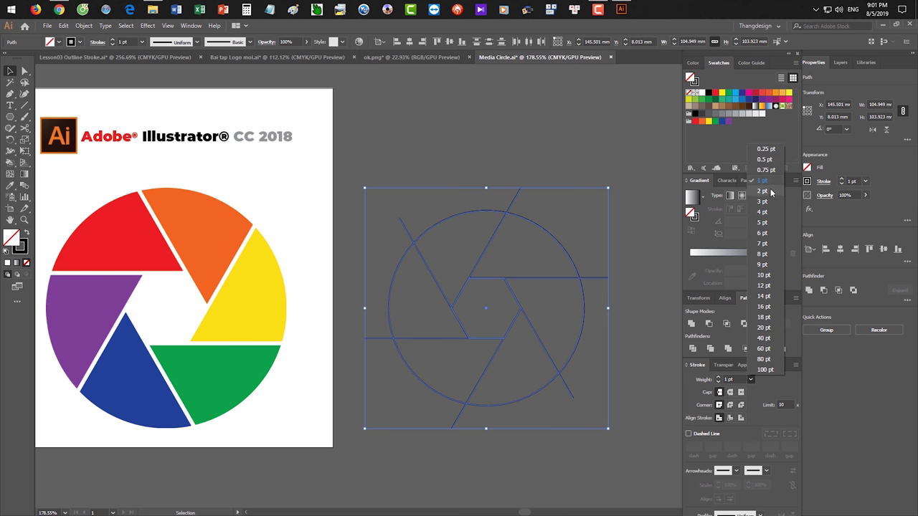
pyautogui.click(770, 191)
pyautogui.click(663, 385)
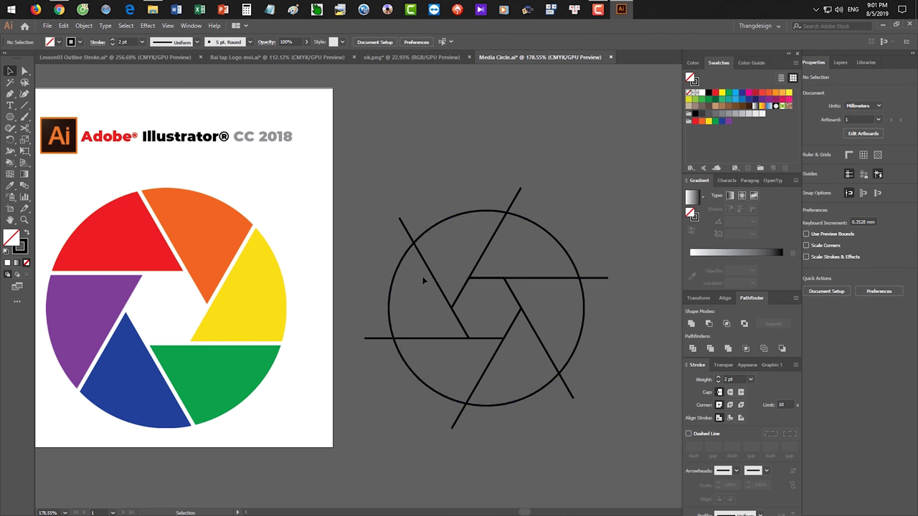
# Convert the strokes of all the aperture shapes to outlines with Outline Stroke and set their fill to none
pyautogui.hotkey('ctrl', 'a')
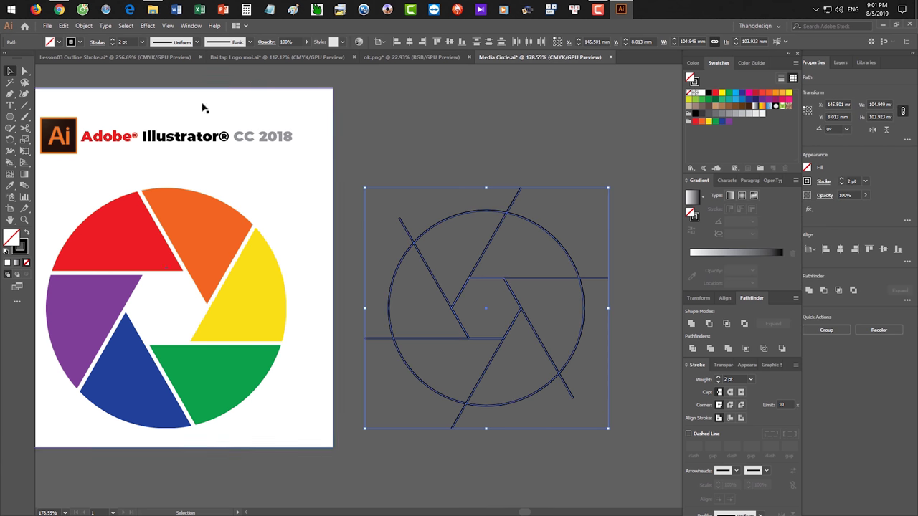
pyautogui.click(83, 25)
pyautogui.moveTo(179, 242)
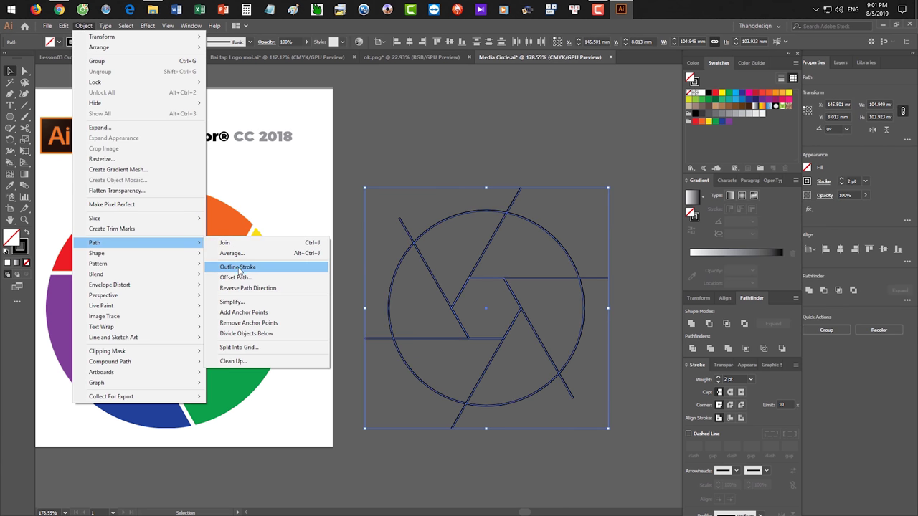
pyautogui.click(240, 268)
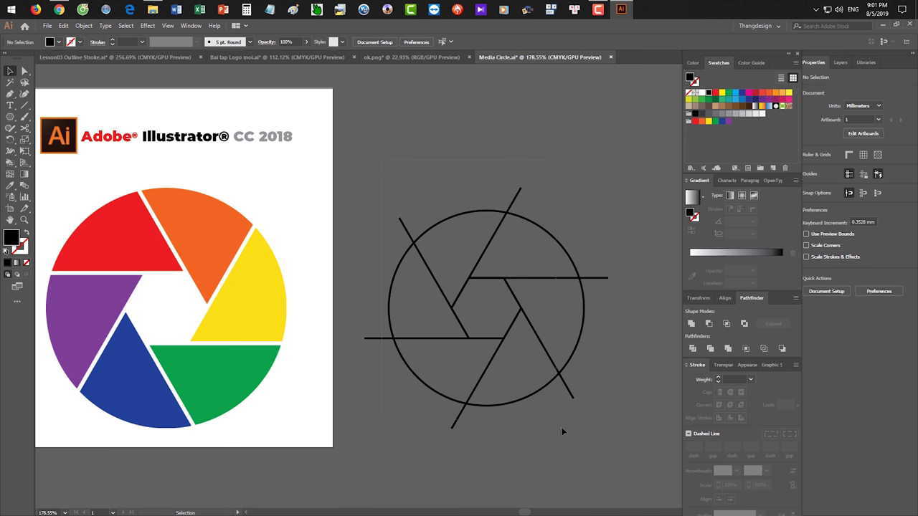
pyautogui.press('/')
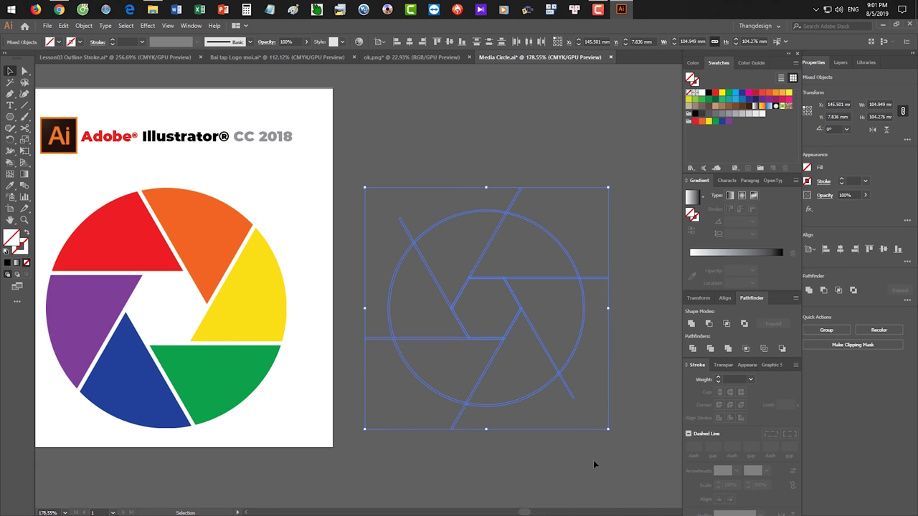
# Fill the upper-left blade red, the upper-right blade orange and the right blade light orange with Live Paint Bucket
pyautogui.press('k')
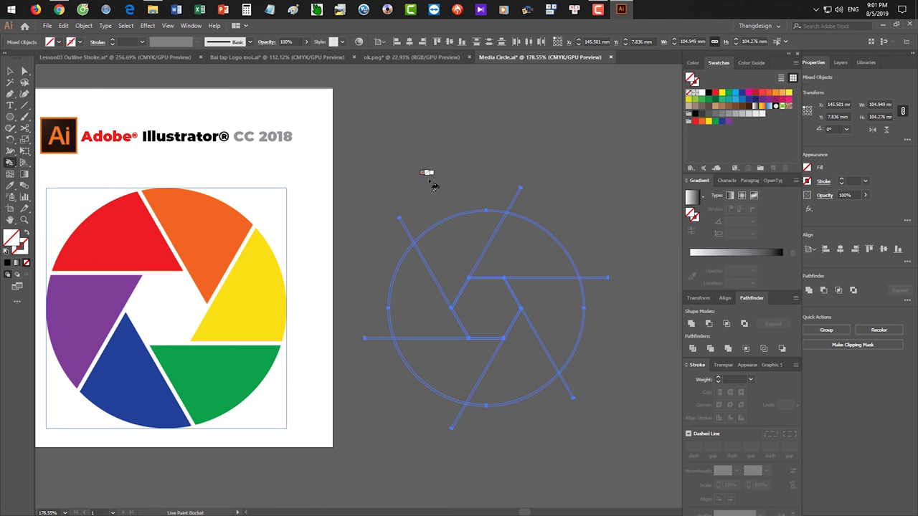
pyautogui.click(715, 92)
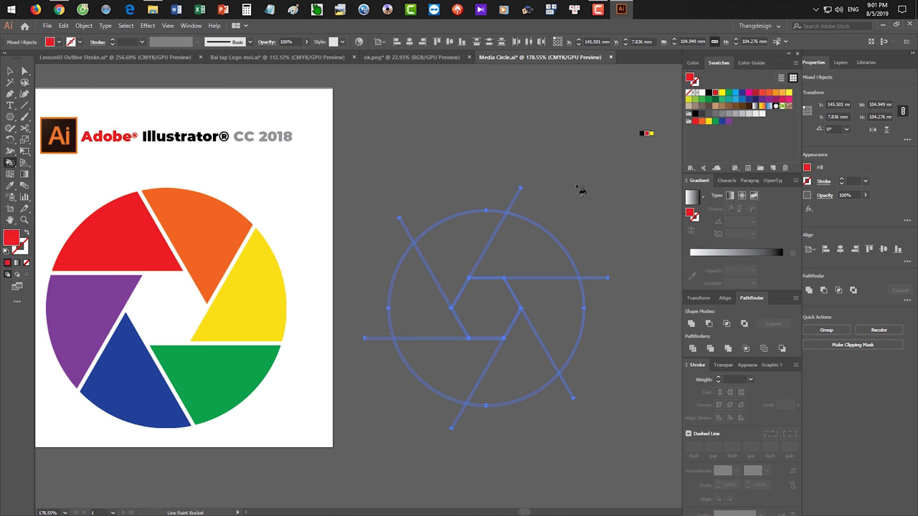
pyautogui.click(454, 241)
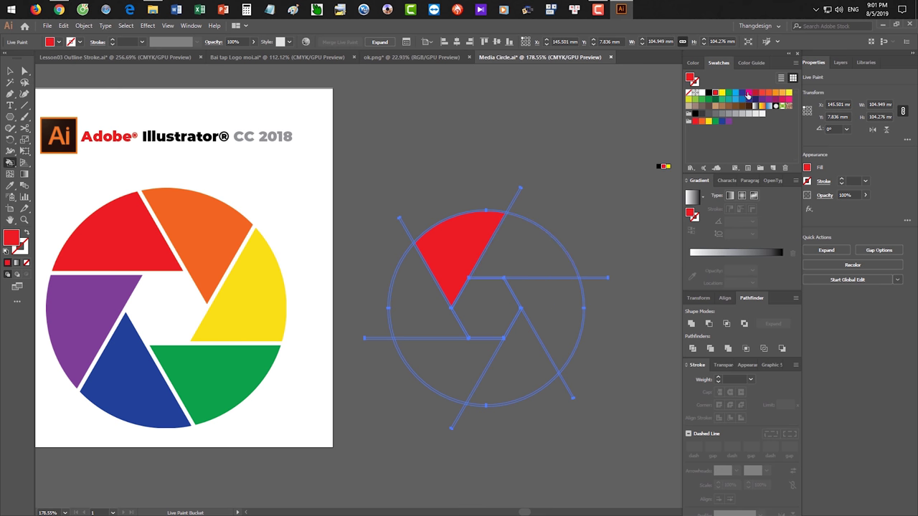
pyautogui.click(766, 94)
pyautogui.click(537, 251)
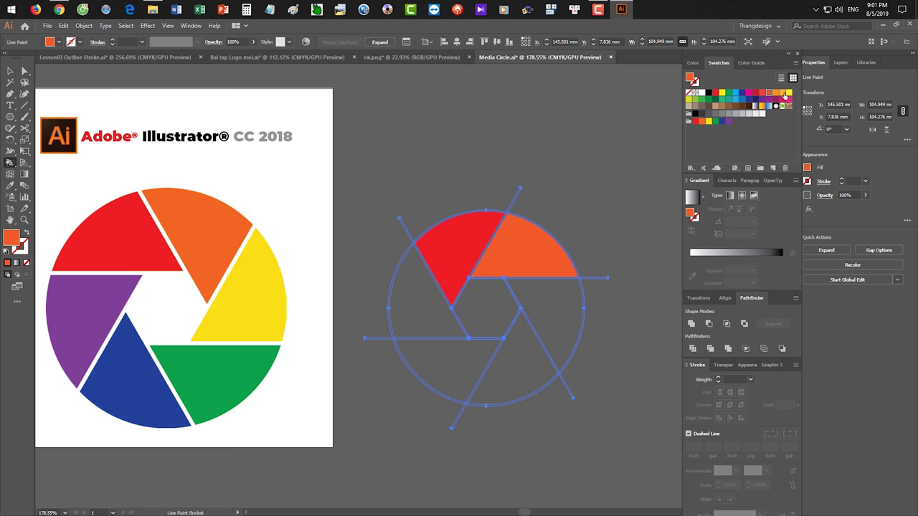
pyautogui.click(782, 94)
pyautogui.click(557, 321)
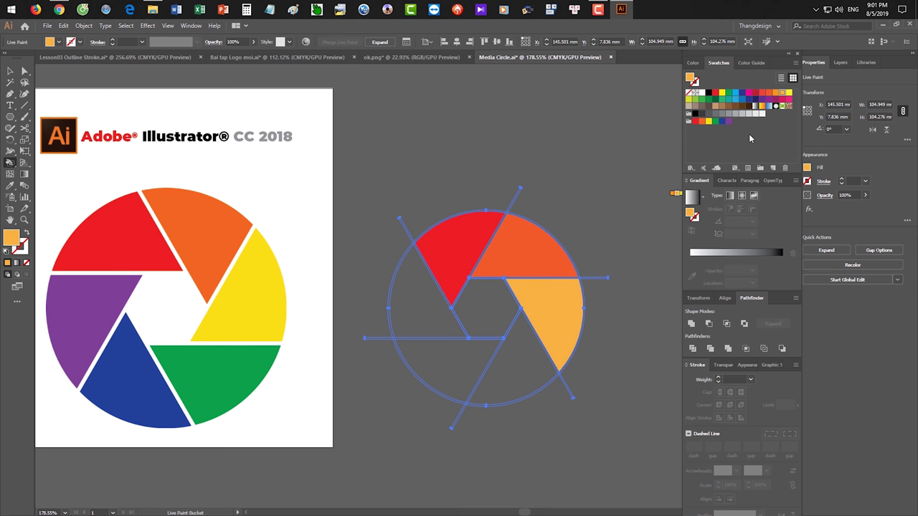
# Live Paint the lower-right blade dark green, the lower-left blade dark blue and the left blade purple, then deselect the artwork
pyautogui.click(713, 102)
pyautogui.click(545, 362)
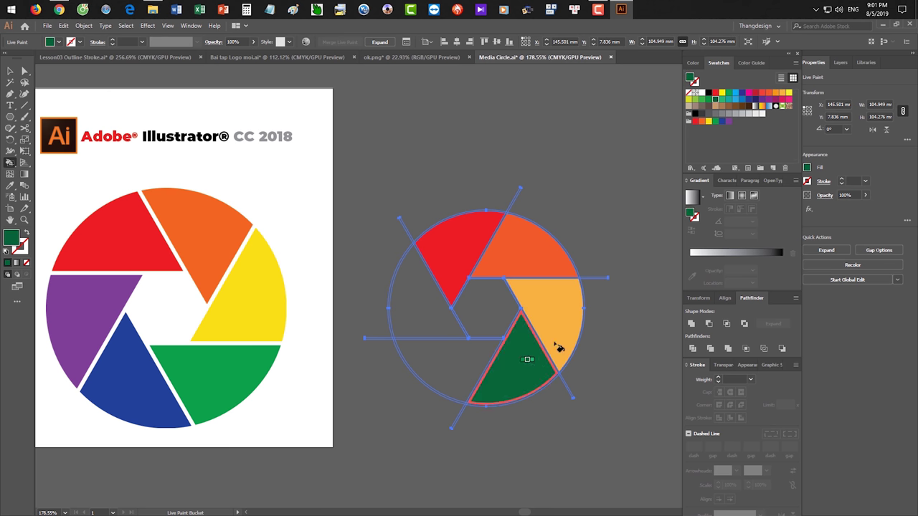
pyautogui.click(741, 93)
pyautogui.click(441, 373)
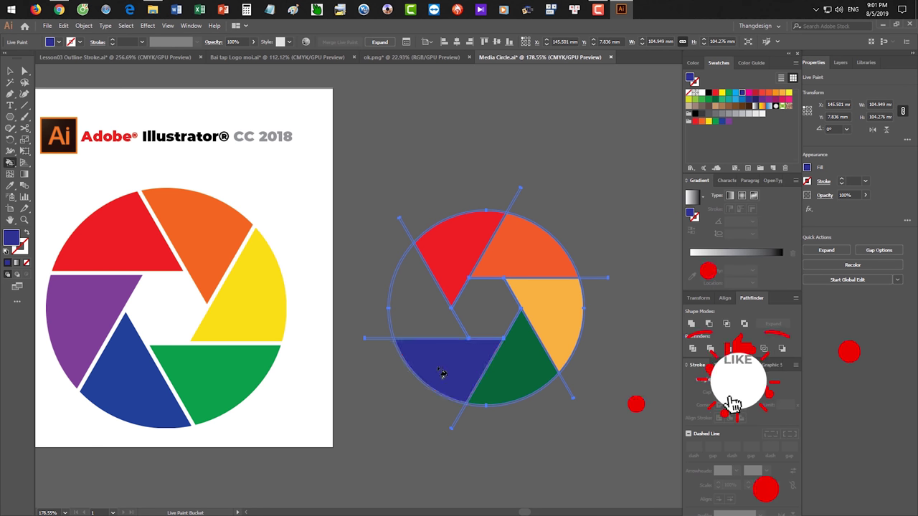
pyautogui.click(728, 122)
pyautogui.click(431, 323)
pyautogui.press('v')
pyautogui.click(445, 168)
# Expand the whole Live Paint aperture logo into regular shapes and deselect it
pyautogui.hotkey('ctrl', 'space')
pyautogui.moveTo(421, 334); pyautogui.dragTo(519, 359)
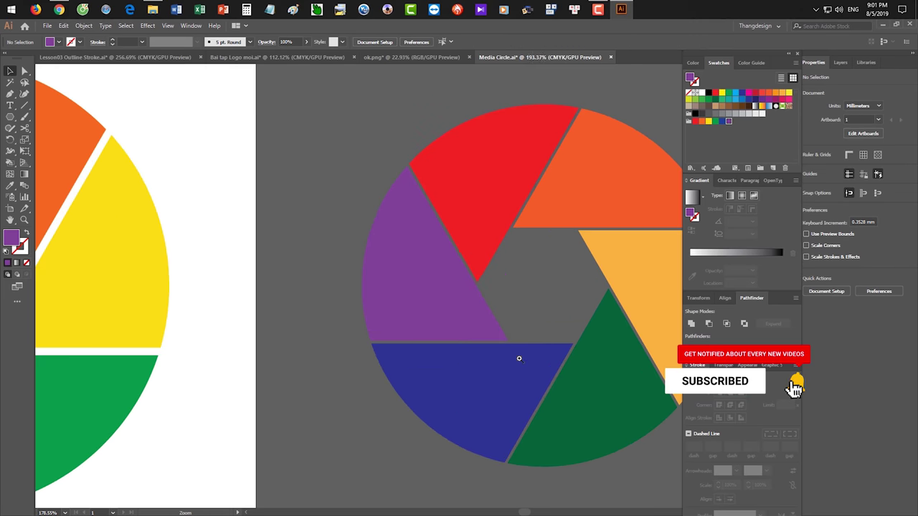
pyautogui.hotkey('ctrl', 'space')
pyautogui.moveTo(562, 273); pyautogui.dragTo(466, 240)
pyautogui.hotkey('ctrl', 'a')
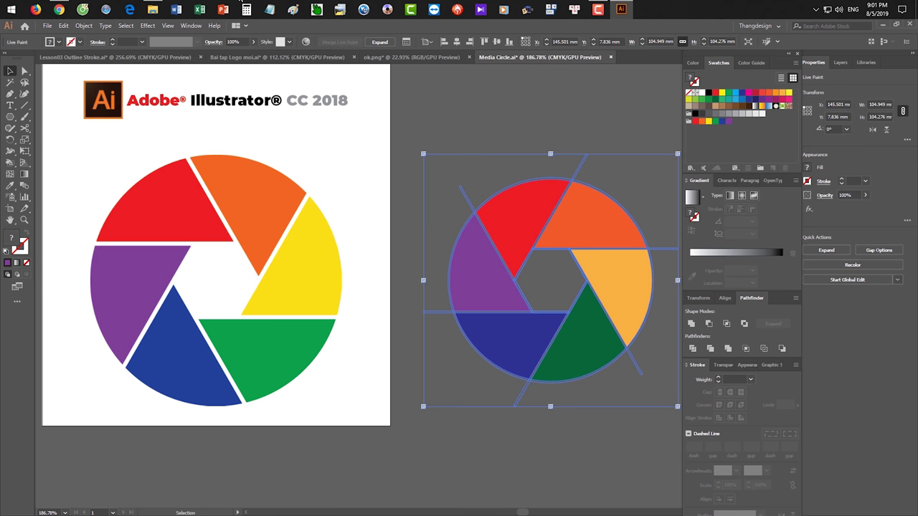
pyautogui.click(84, 25)
pyautogui.click(93, 128)
pyautogui.click(635, 297)
pyautogui.click(622, 443)
pyautogui.scroll(-3, 622, 443)
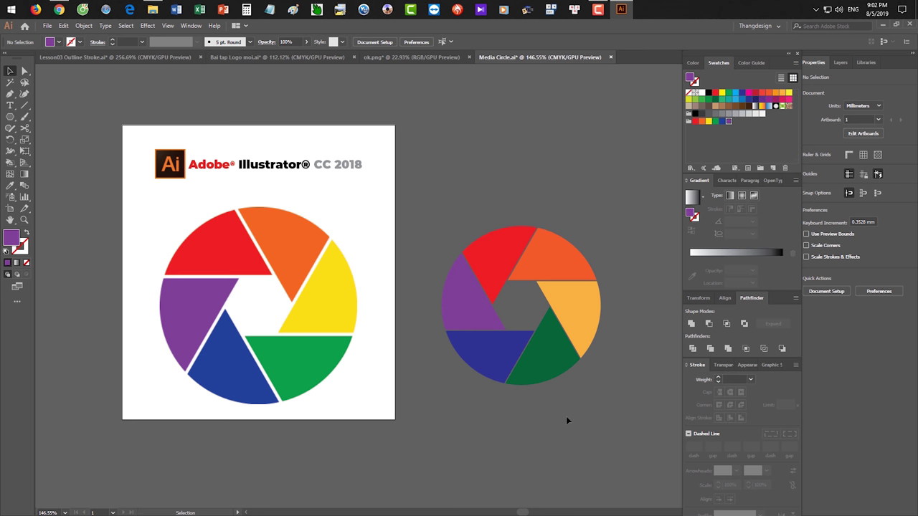
# Switch to File Explorer, open the Lesson06 Pattern Brush image and examine its chain links and sprockets up close
pyautogui.click(153, 9)
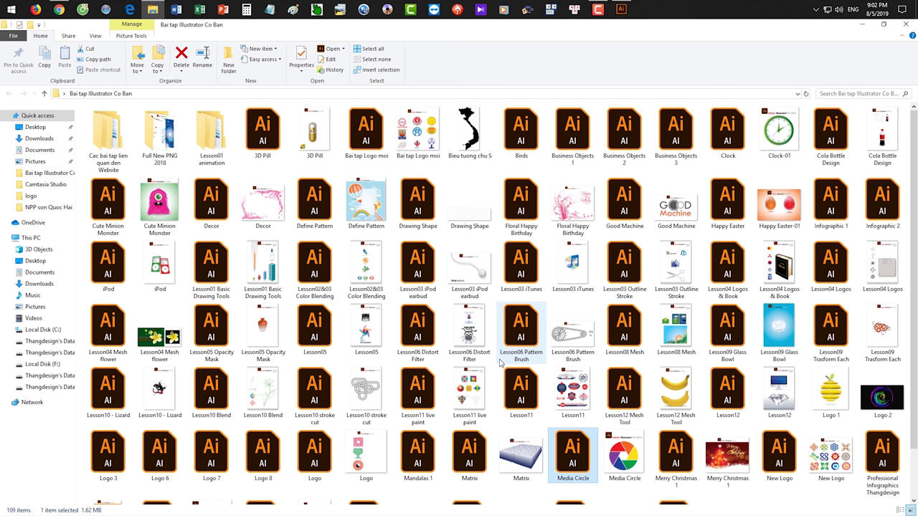
pyautogui.doubleClick(562, 334)
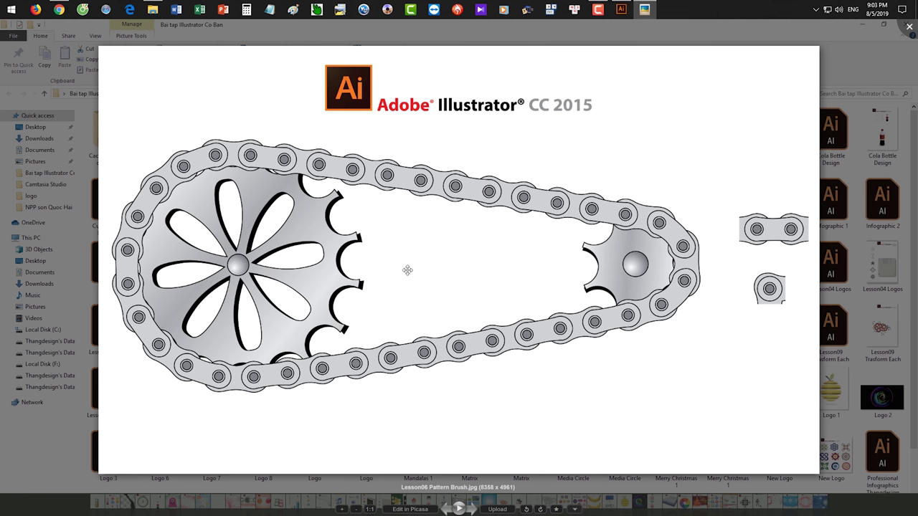
pyautogui.scroll(2, 767, 267)
pyautogui.moveTo(796, 254); pyautogui.dragTo(535, 256)
pyautogui.scroll(2, 539, 256)
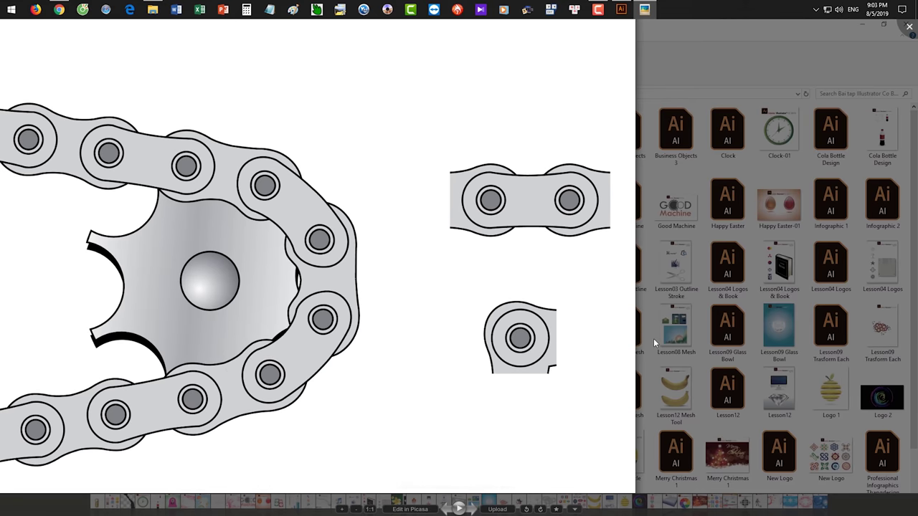
pyautogui.scroll(-3, 653, 337)
pyautogui.moveTo(290, 229); pyautogui.dragTo(428, 187)
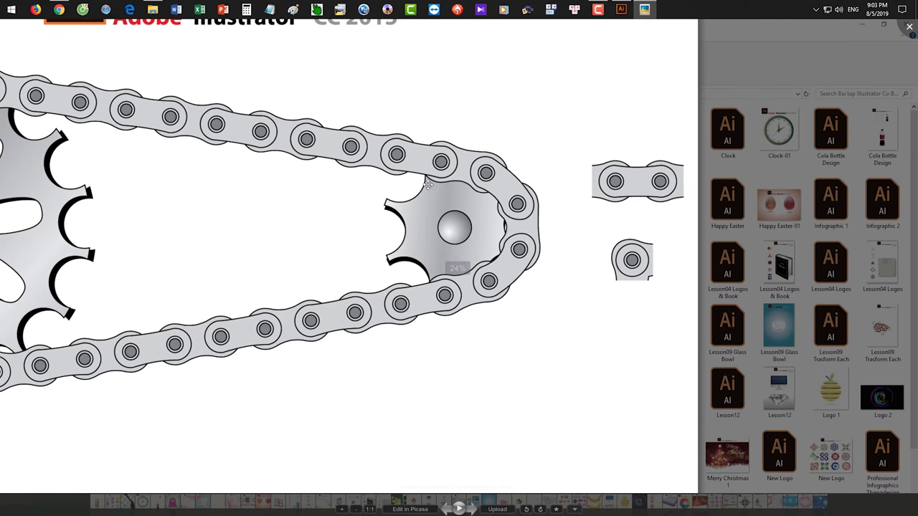
pyautogui.scroll(3, 657, 204)
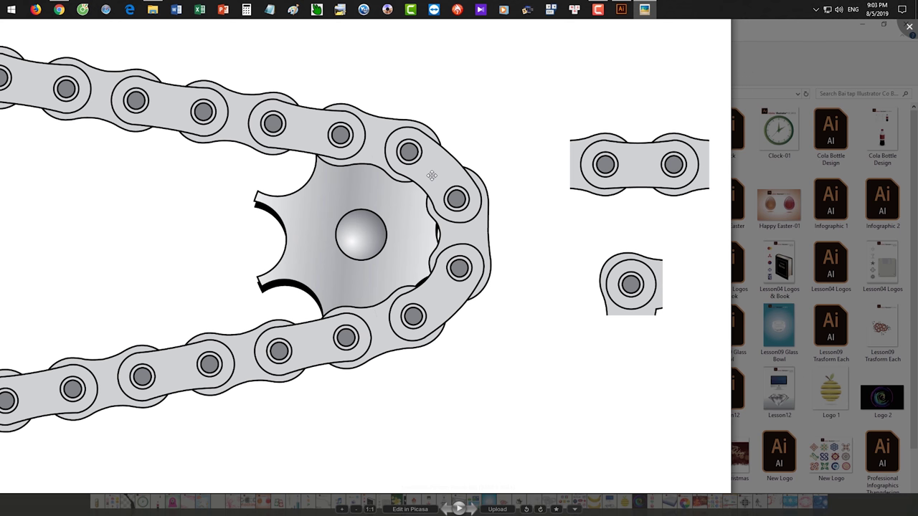
pyautogui.scroll(-3, 432, 175)
pyautogui.press('Escape')
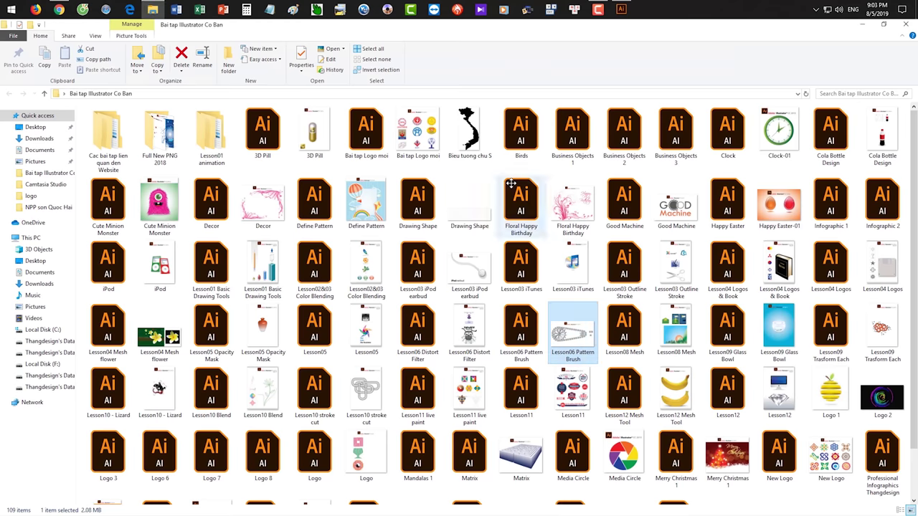
# Open the Good Machine image and examine how its two gears overlap
pyautogui.doubleClick(676, 204)
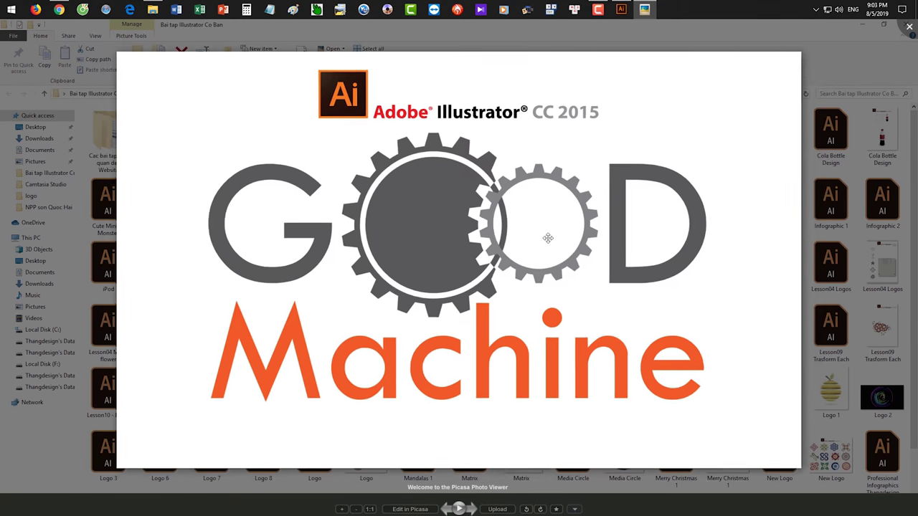
pyautogui.scroll(2, 461, 266)
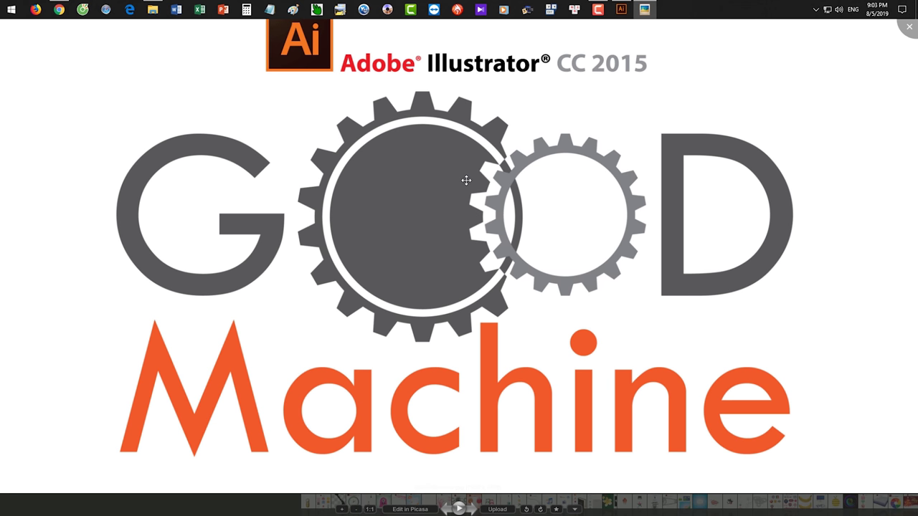
pyautogui.scroll(4, 466, 183)
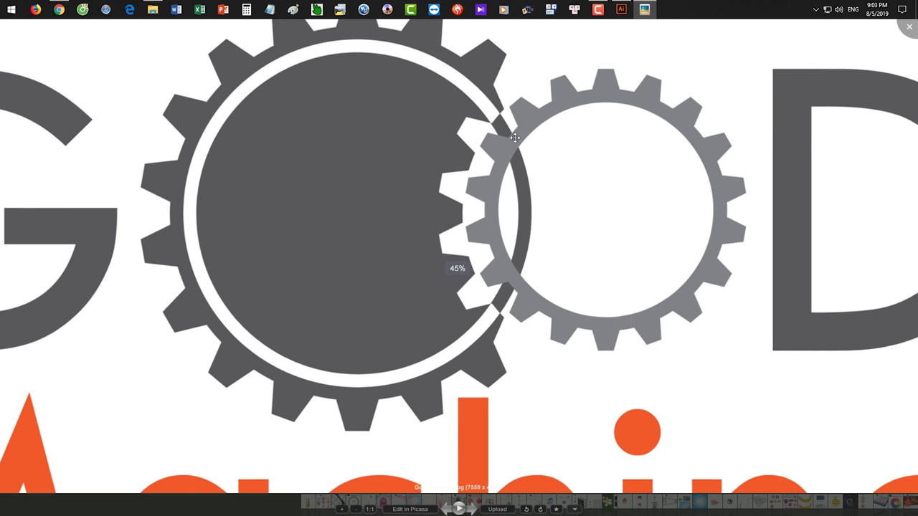
pyautogui.scroll(-4, 494, 124)
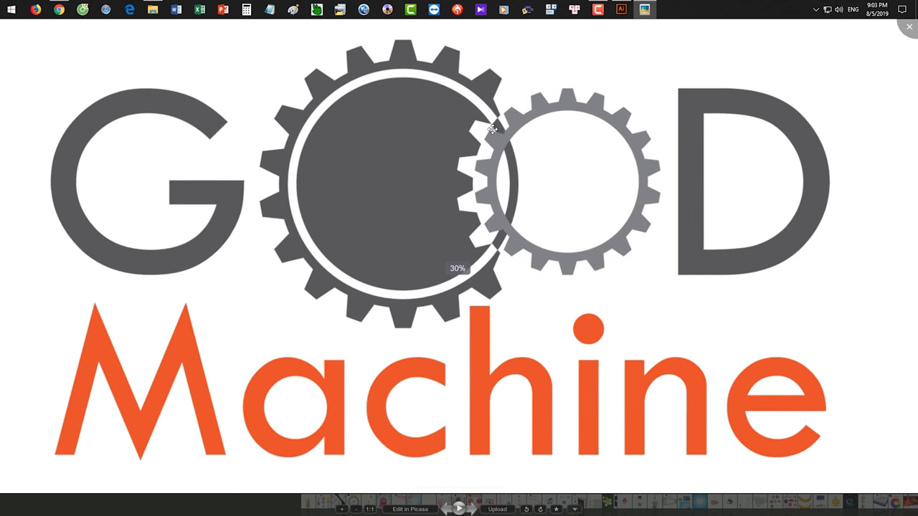
pyautogui.press('Escape')
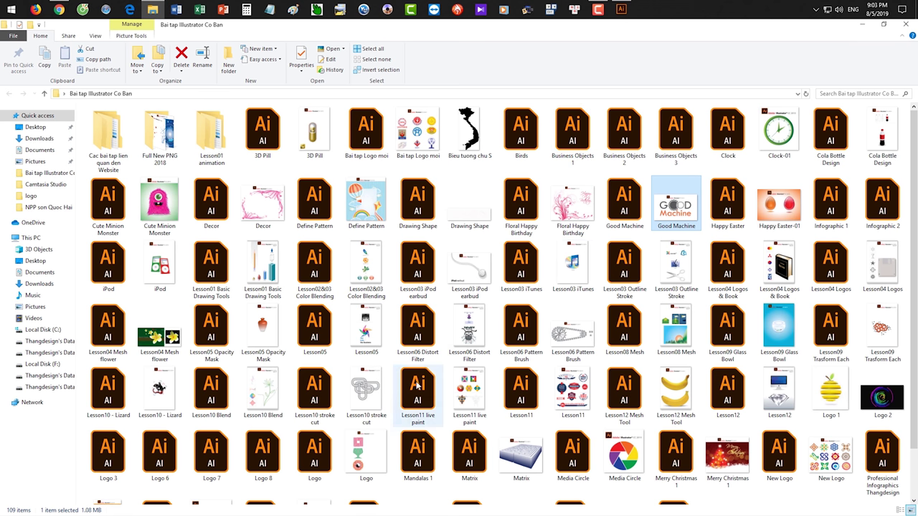
# Open the iPod image and take a closer look at the two players
pyautogui.doubleClick(159, 264)
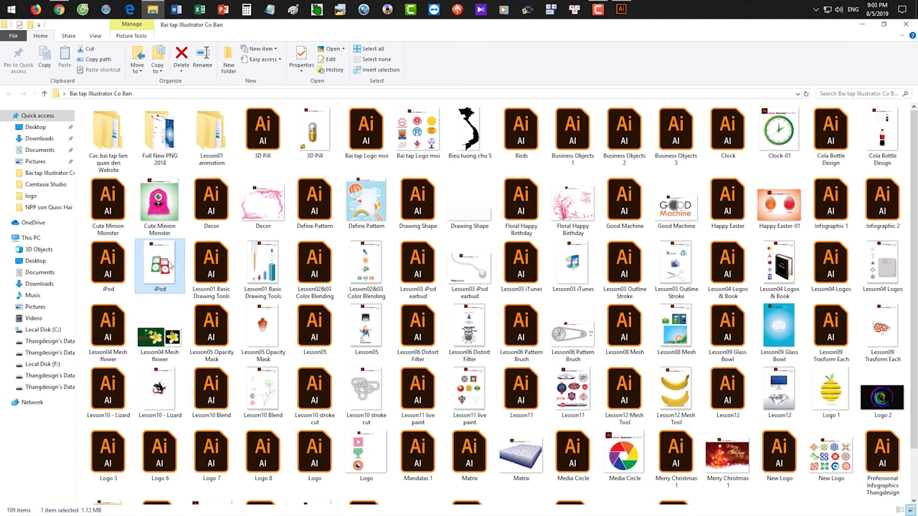
pyautogui.scroll(2, 538, 275)
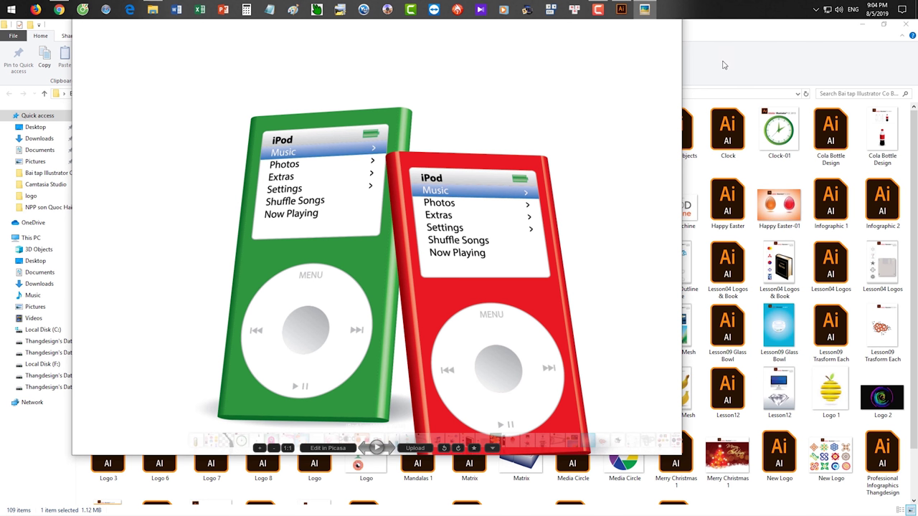
# Close the iPod image, open the Lesson12 image and examine the computer monitor and the diamond's gradient facets up close
pyautogui.click(674, 31)
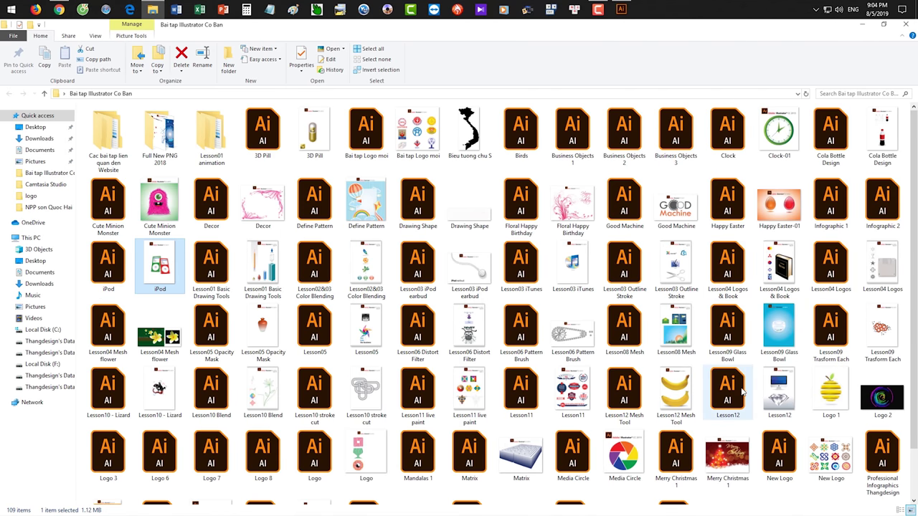
pyautogui.click(785, 398)
pyautogui.doubleClick(785, 398)
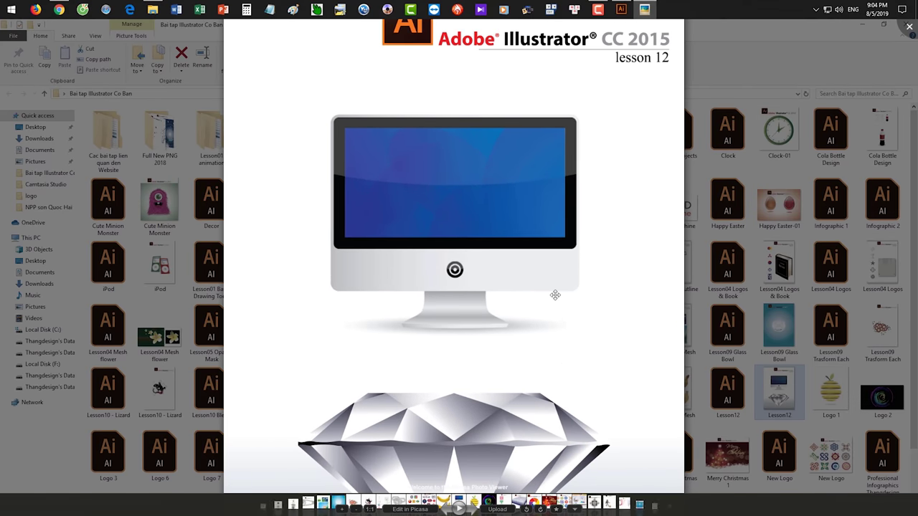
pyautogui.scroll(2, 553, 294)
pyautogui.scroll(-3, 552, 294)
pyautogui.moveTo(489, 433); pyautogui.dragTo(502, 258)
pyautogui.scroll(-2, 500, 263)
pyautogui.scroll(4, 500, 263)
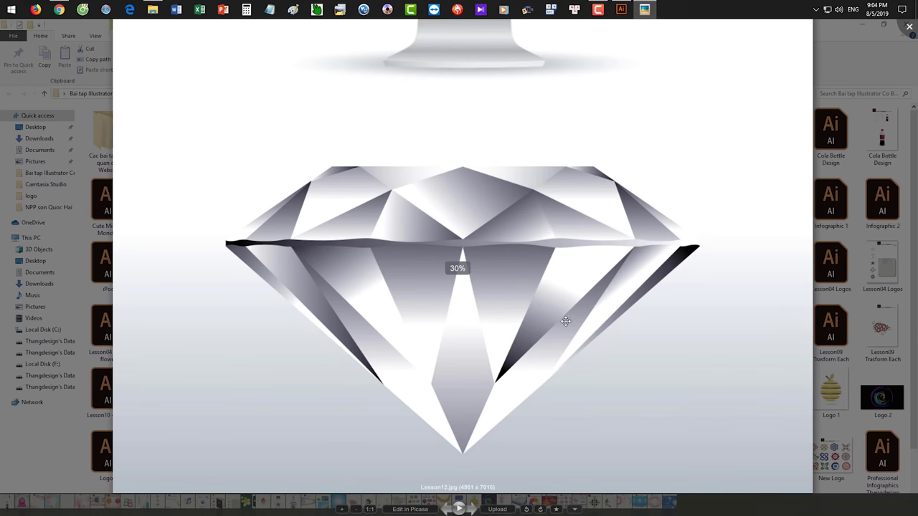
pyautogui.moveTo(586, 354); pyautogui.dragTo(582, 320)
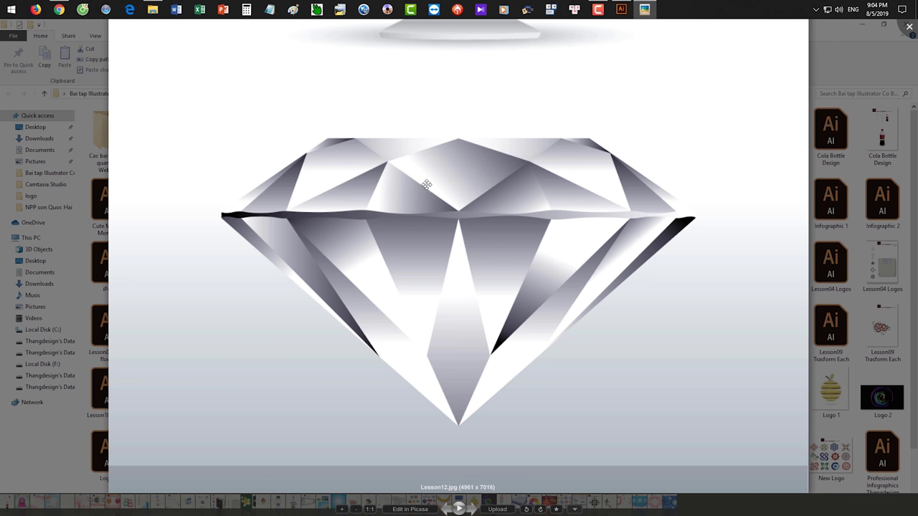
pyautogui.press('Escape')
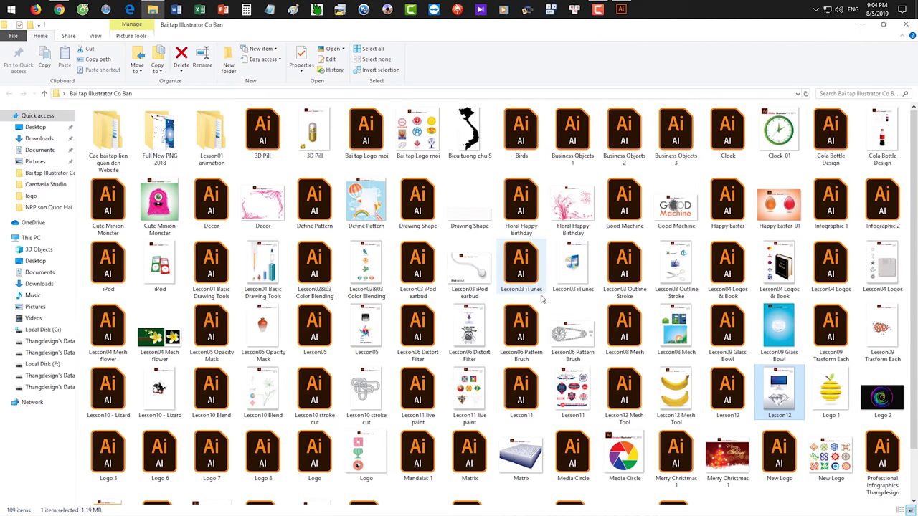
# Open the Lesson11 image, examine its quality badges and the Premium Quality laurel wreath up close, and close it
pyautogui.doubleClick(560, 387)
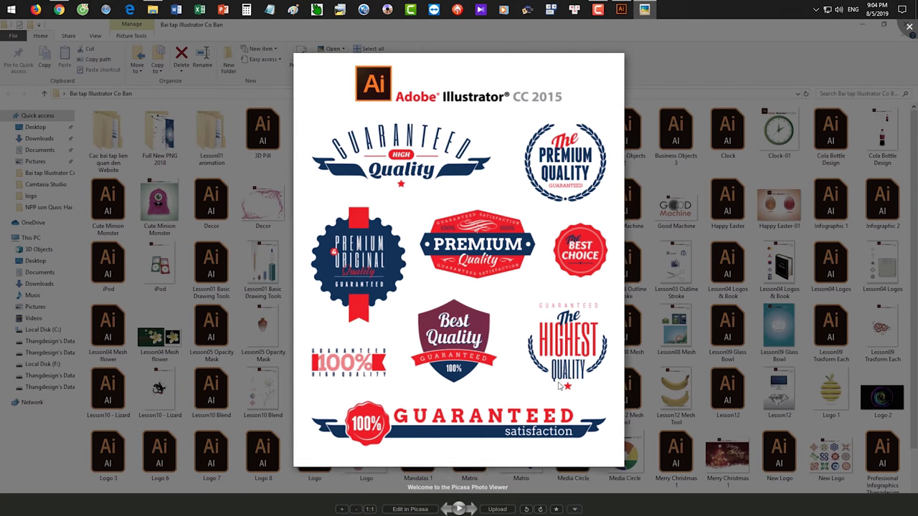
pyautogui.scroll(2, 358, 242)
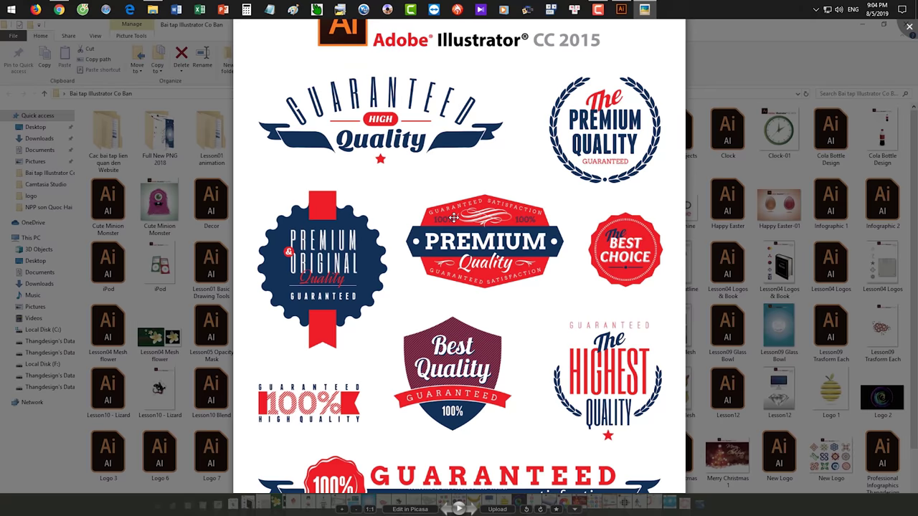
pyautogui.scroll(3, 358, 242)
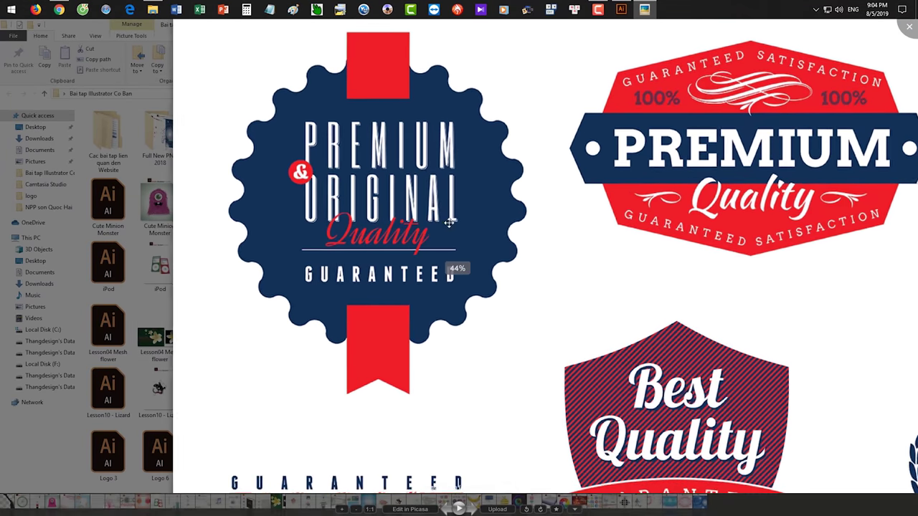
pyautogui.scroll(-3, 414, 198)
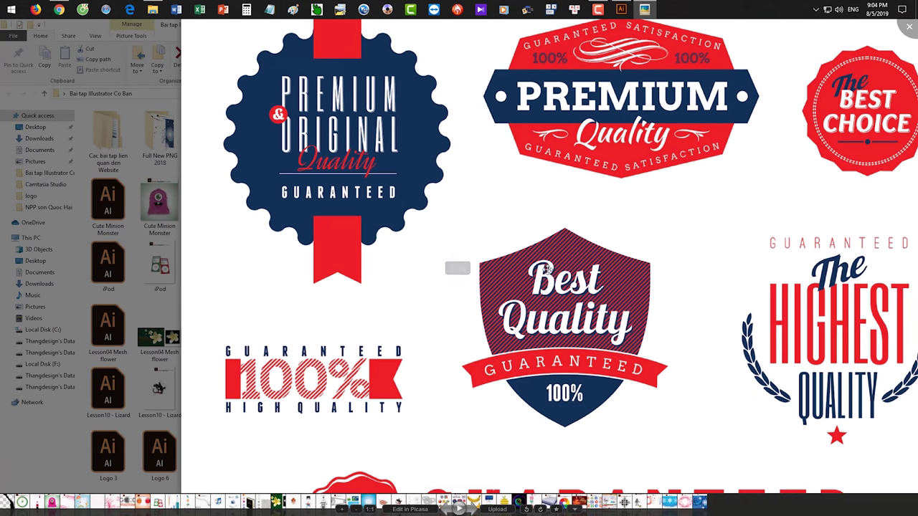
pyautogui.scroll(-3, 670, 274)
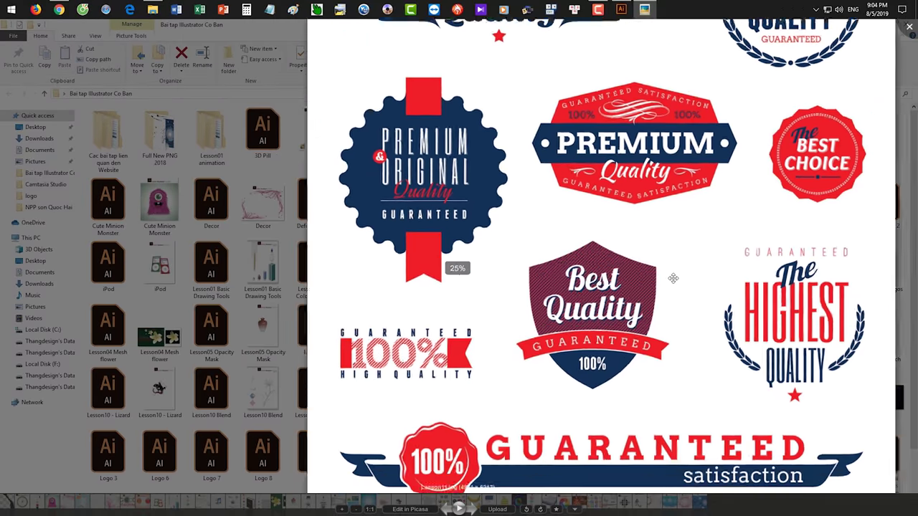
pyautogui.scroll(-2, 673, 290)
pyautogui.scroll(4, 659, 360)
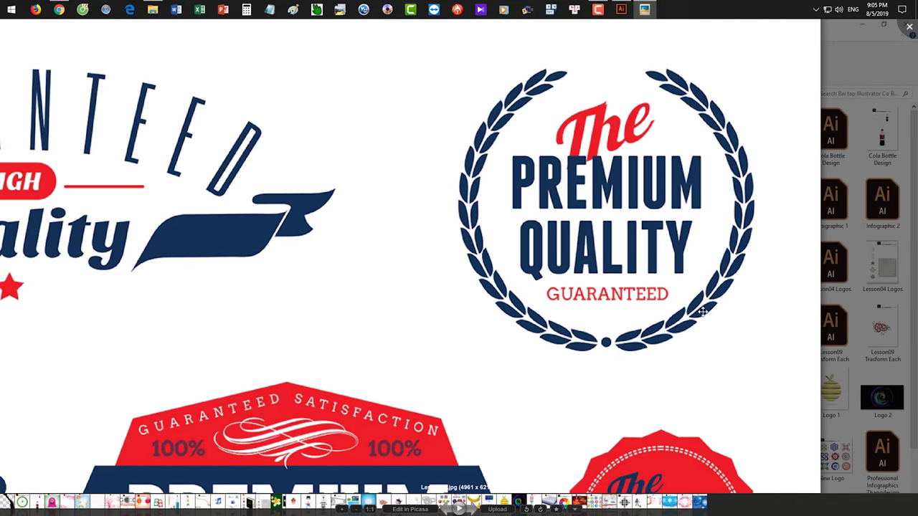
pyautogui.scroll(-2, 754, 121)
pyautogui.click(818, 93)
# Open the Clock-01 image, examine the green clock's tick marks and hands, and close it
pyautogui.doubleClick(775, 142)
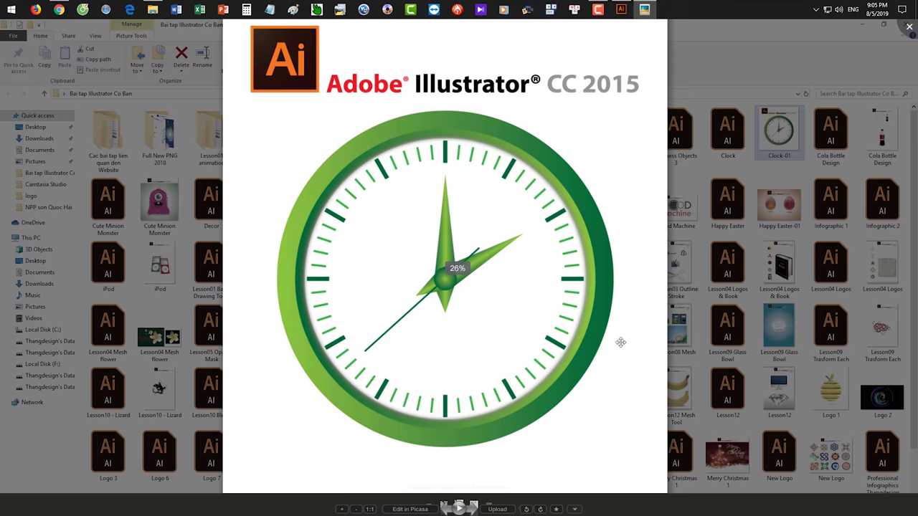
pyautogui.scroll(-2, 620, 342)
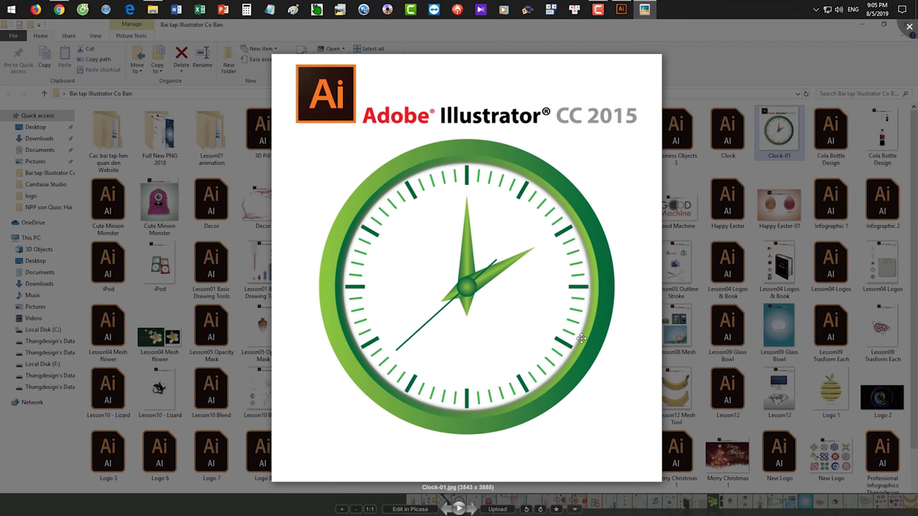
pyautogui.scroll(1, 581, 339)
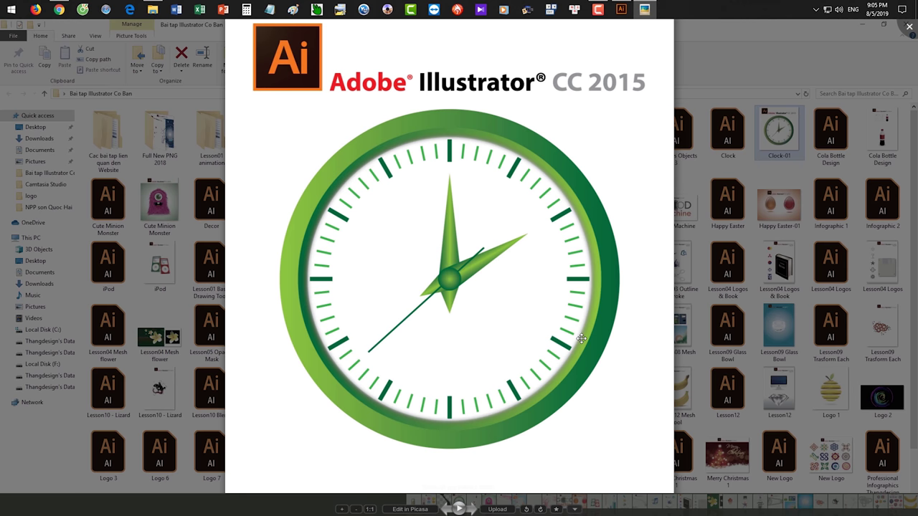
pyautogui.scroll(1, 581, 338)
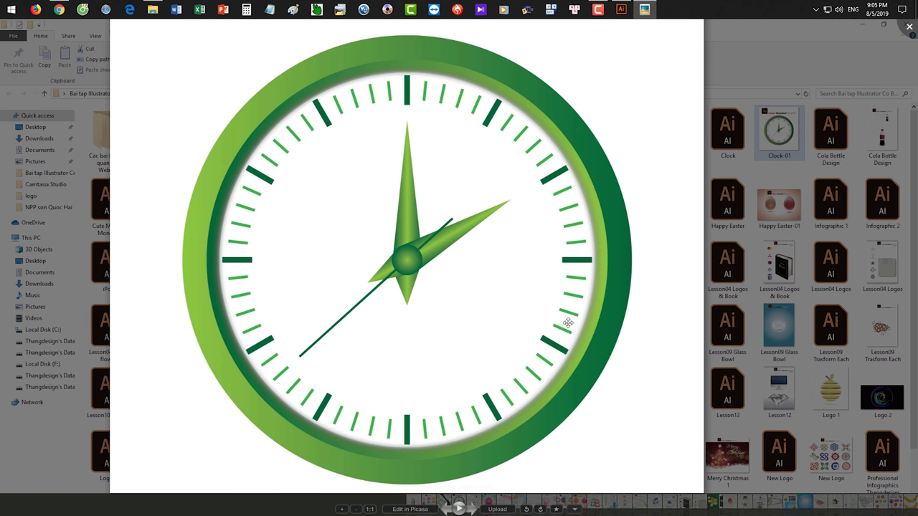
pyautogui.scroll(-3, 567, 326)
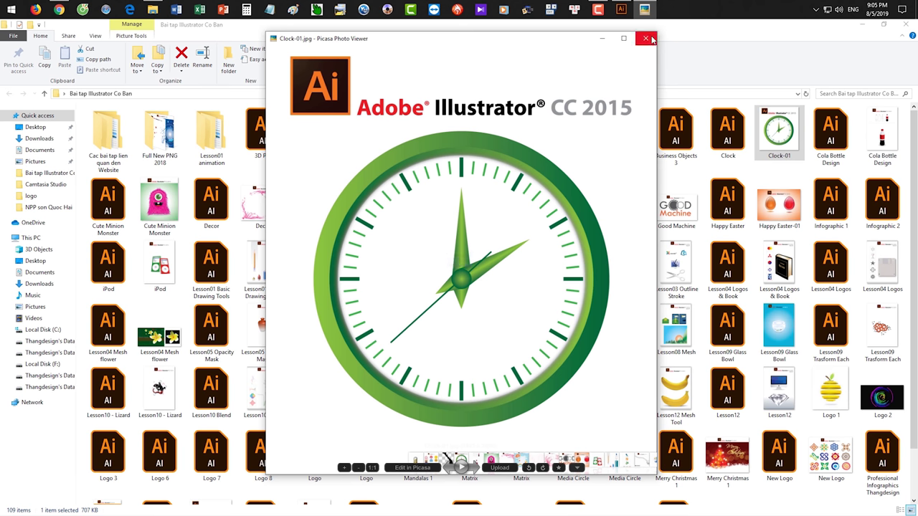
pyautogui.click(650, 38)
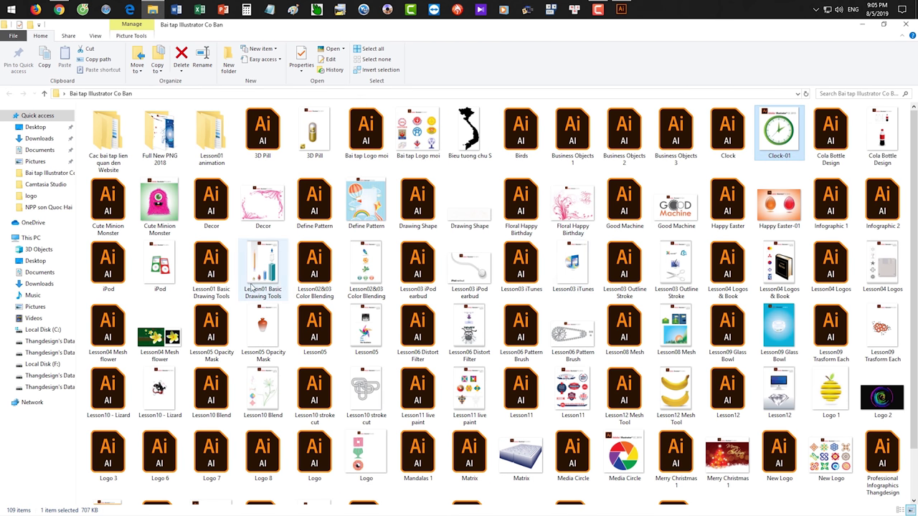
# Open the Lesson11 live paint image and examine the coloured mask beside its outline version up close
pyautogui.scroll(-1, 244, 290)
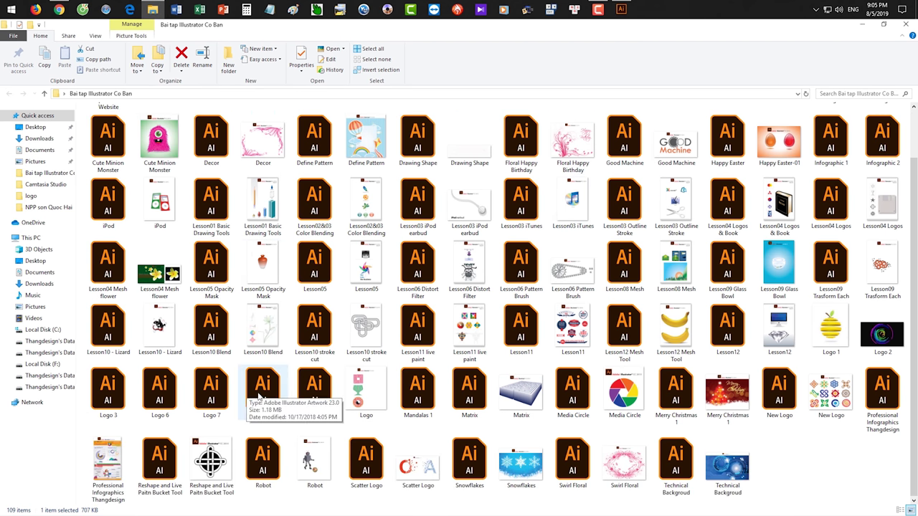
pyautogui.doubleClick(482, 319)
pyautogui.scroll(2, 484, 316)
pyautogui.scroll(-1, 482, 317)
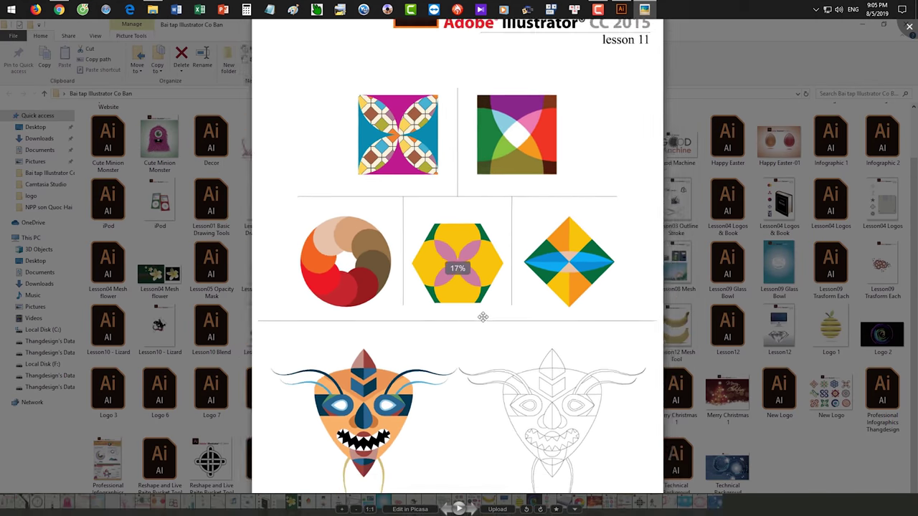
pyautogui.moveTo(473, 395); pyautogui.dragTo(525, 283)
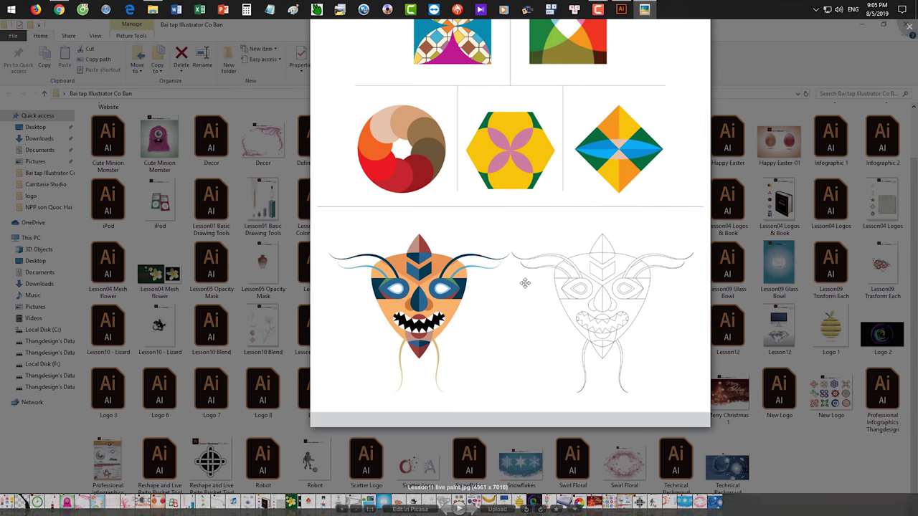
pyautogui.scroll(5, 525, 284)
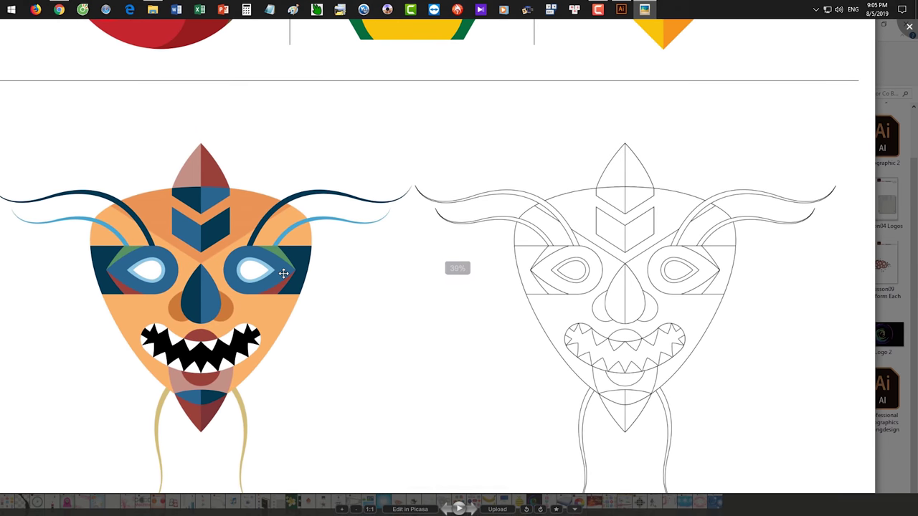
# Examine the circle, hexagon, diamond and square patterns in the Lesson11 live paint image, and close it
pyautogui.scroll(-4, 284, 274)
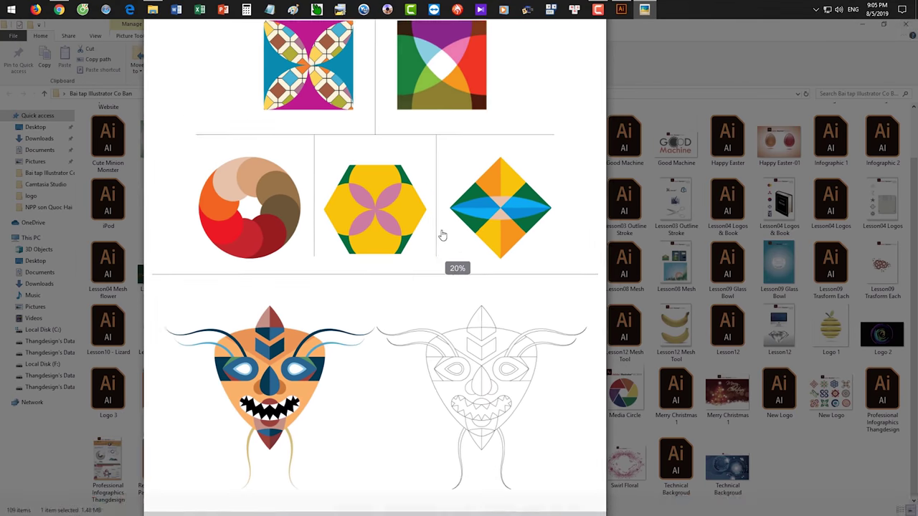
pyautogui.scroll(3, 377, 140)
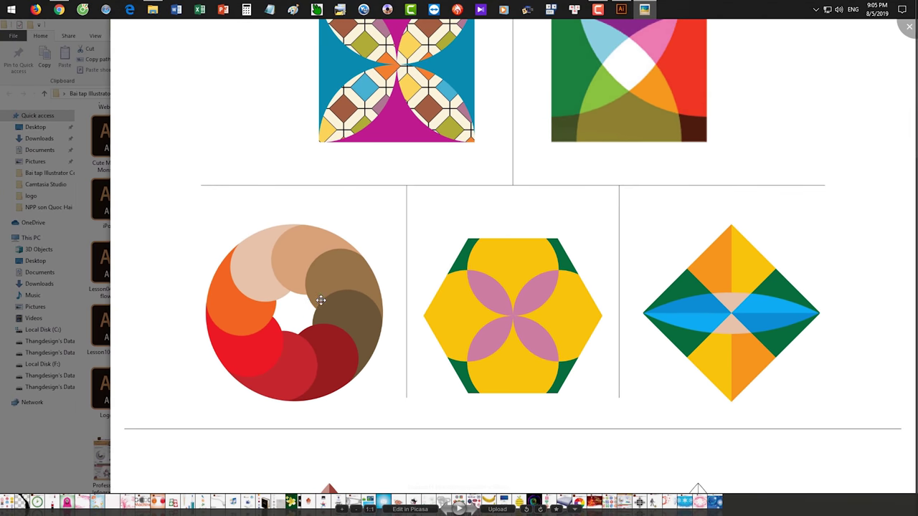
pyautogui.moveTo(322, 300); pyautogui.dragTo(346, 227)
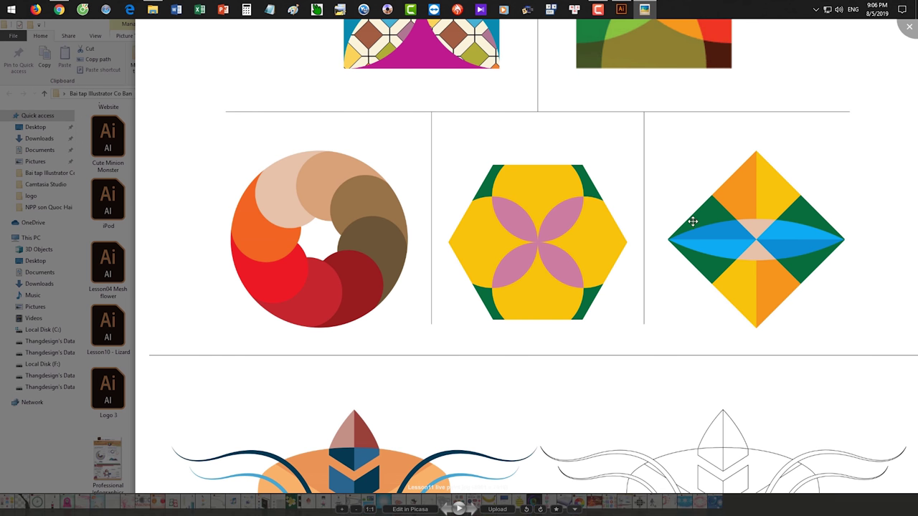
pyautogui.moveTo(693, 213); pyautogui.dragTo(509, 237)
pyautogui.moveTo(434, 90); pyautogui.dragTo(518, 268)
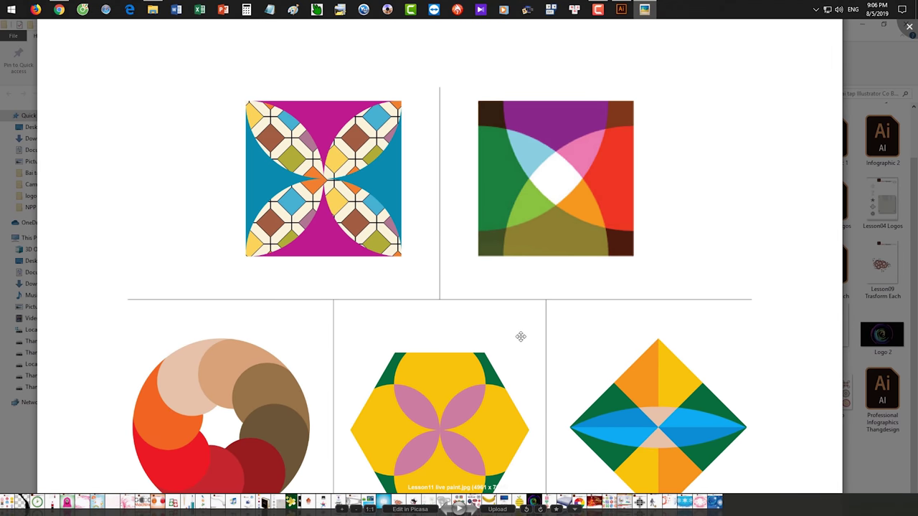
pyautogui.scroll(-2, 520, 341)
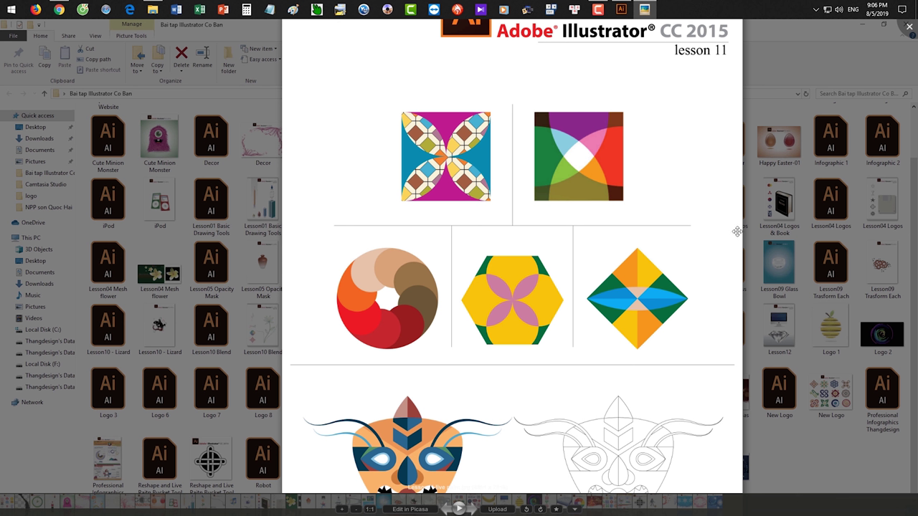
pyautogui.click(774, 122)
pyautogui.click(732, 51)
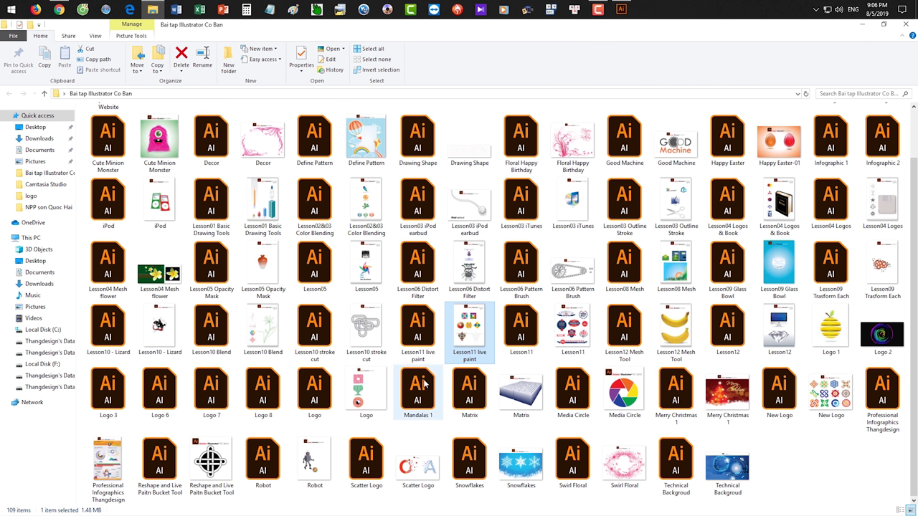
# Open the Lesson01 Basic Drawing Tools image, look over the pencil, man marker, 3-D boxes and solids, and close it
pyautogui.doubleClick(259, 205)
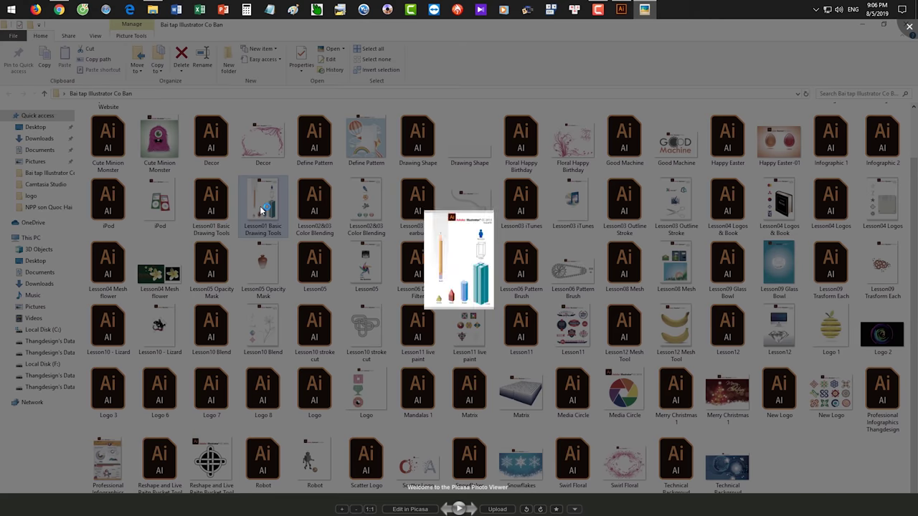
pyautogui.scroll(2, 446, 415)
pyautogui.moveTo(440, 405); pyautogui.dragTo(467, 314)
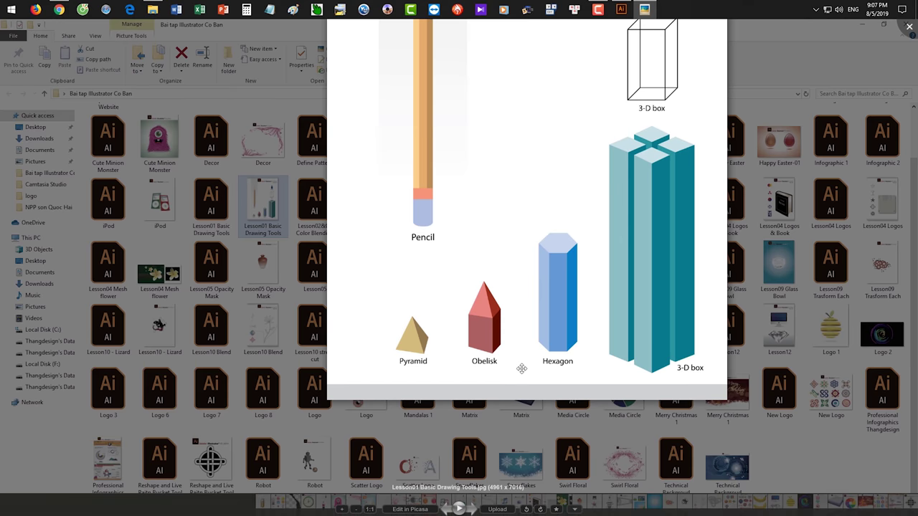
pyautogui.scroll(-3, 536, 284)
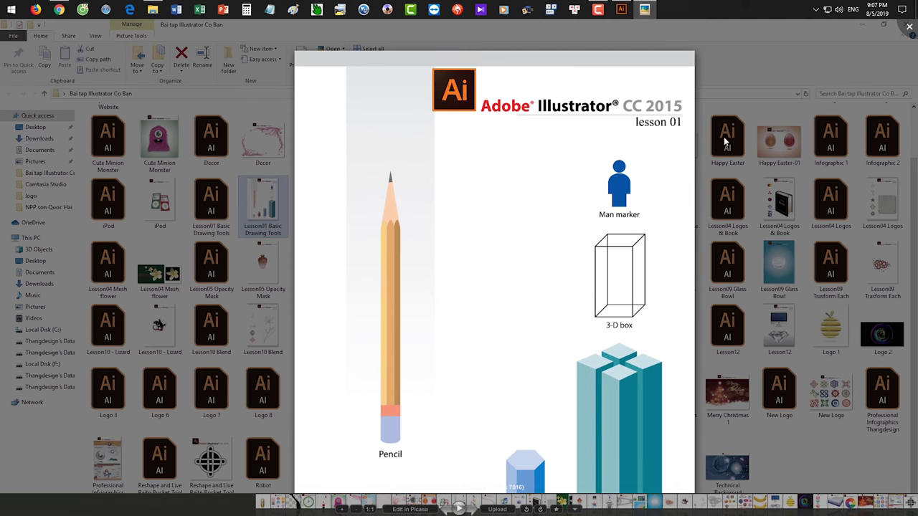
pyautogui.click(719, 95)
pyautogui.click(687, 90)
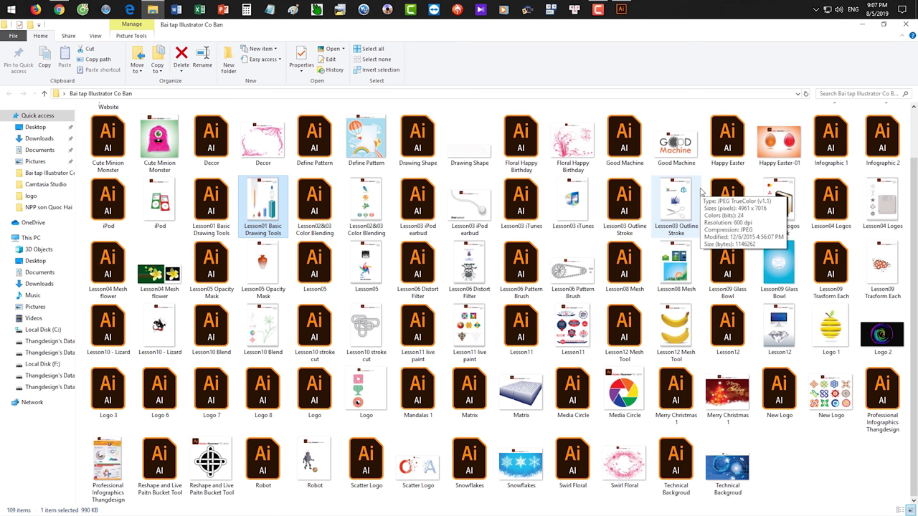
# Open the Logo 2 image, look at its concentric coloured arcs, and close it
pyautogui.doubleClick(882, 334)
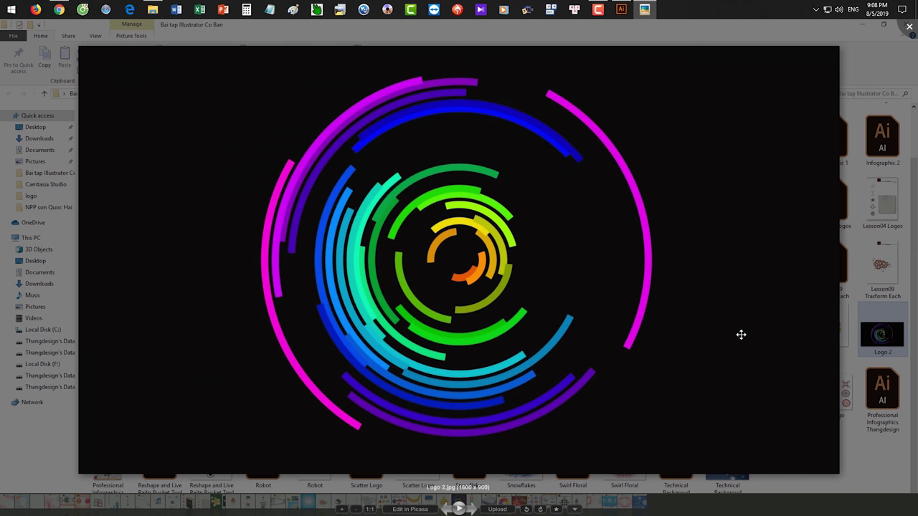
pyautogui.click(741, 334)
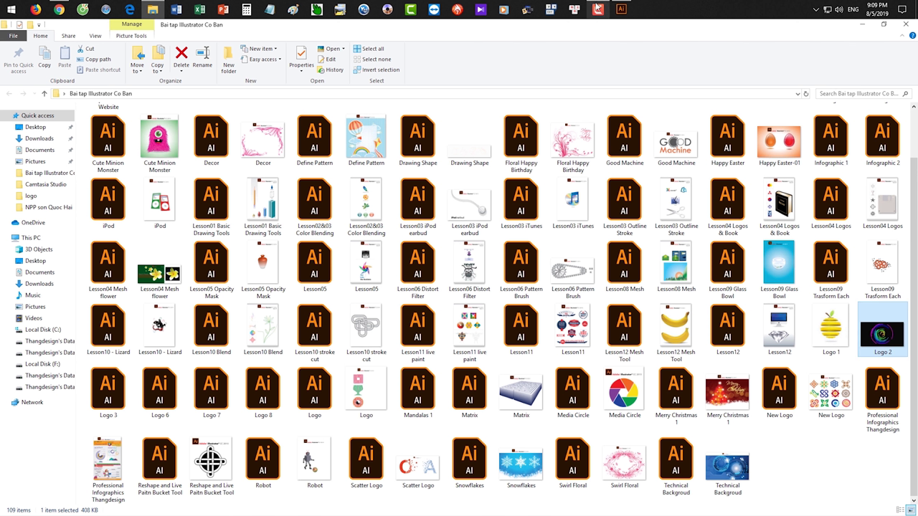